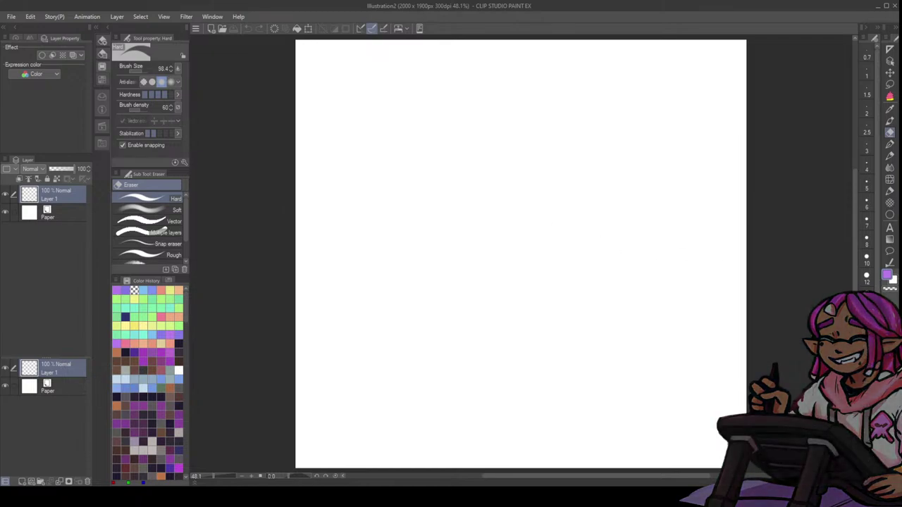
- Sketch a rough head circle in the upper middle of the canvas using the Darker pencil in a near-black colour
{"action": "left_click_drag", "start_coordinate": [808, 172], "coordinate": [769, 232]}
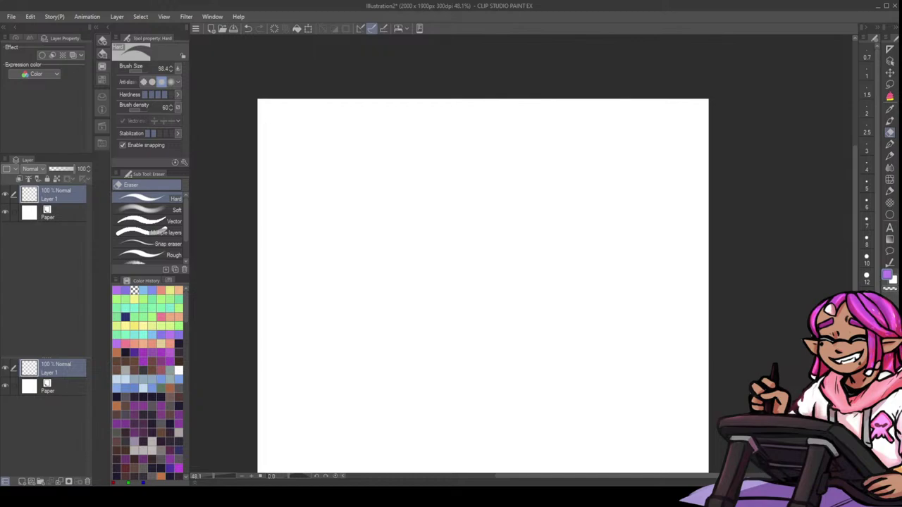
{"action": "key", "text": "p"}
{"action": "key", "text": "p"}
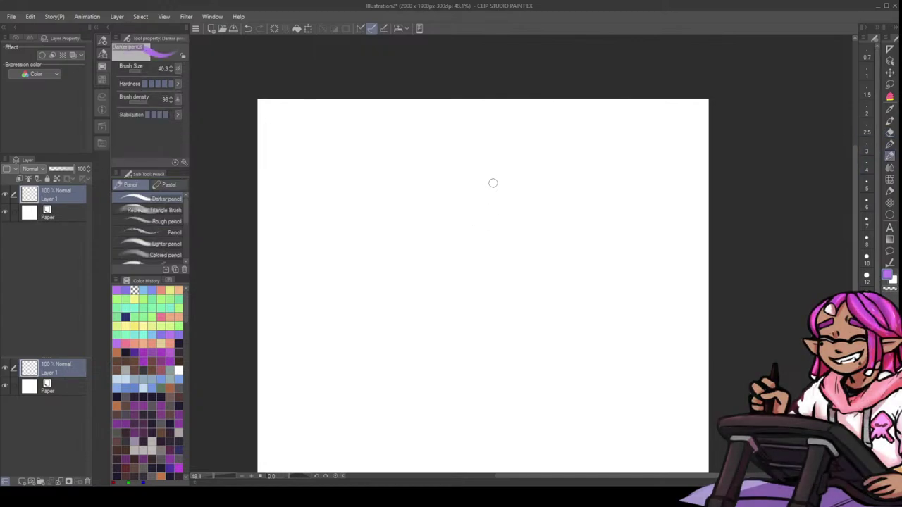
{"action": "left_click", "coordinate": [760, 121], "text": "alt"}
{"action": "mouse_move", "coordinate": [473, 172]}
{"action": "left_mouse_down"}
{"action": "mouse_move", "coordinate": [463, 239]}
{"action": "mouse_move", "coordinate": [424, 223]}
{"action": "left_mouse_up"}
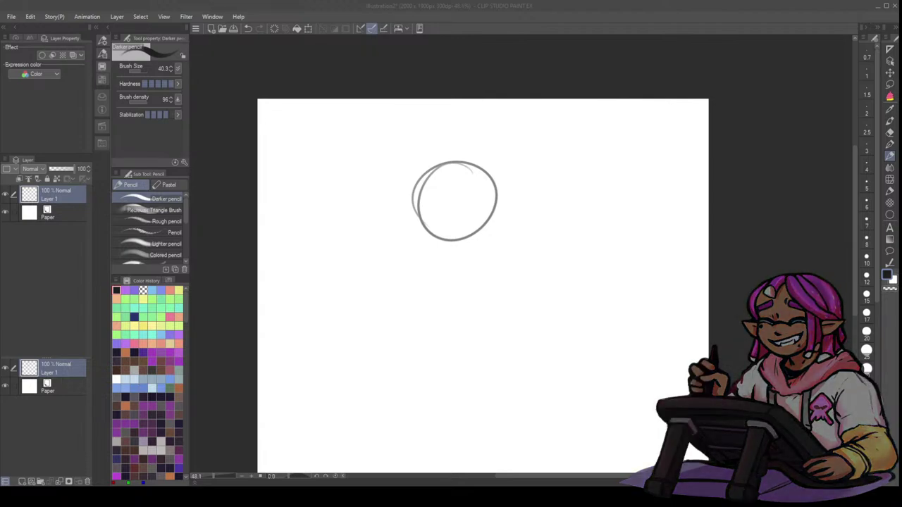
- Create a new document from the Splatoon 3 Side Order reference image on the clipboard
{"action": "left_click", "coordinate": [203, 337]}
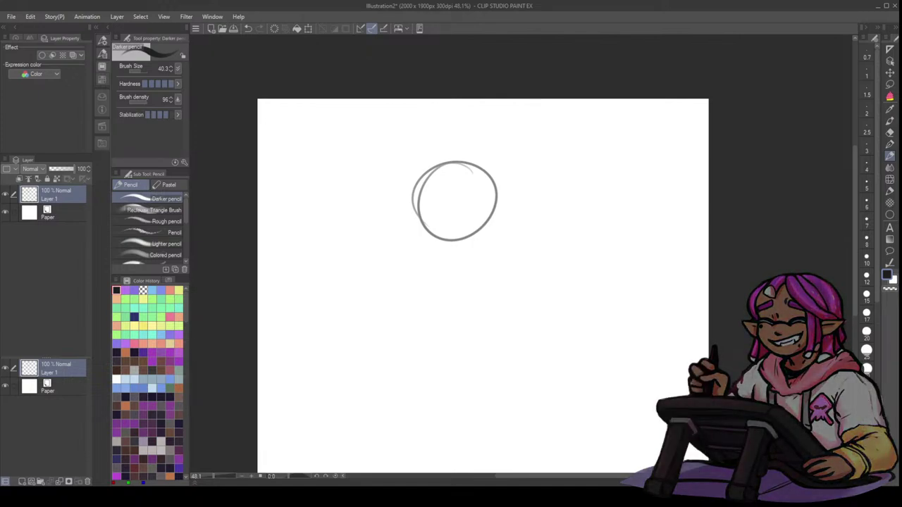
{"action": "left_click", "coordinate": [11, 16]}
{"action": "left_click", "coordinate": [36, 41]}
{"action": "scroll", "coordinate": [473, 244], "scroll_direction": "up", "scroll_amount": 3}
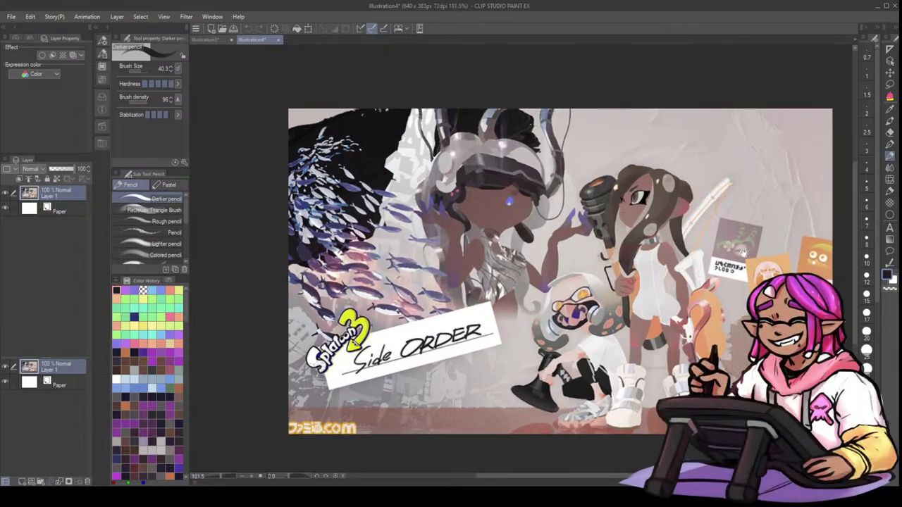
{"action": "left_click_drag", "start_coordinate": [781, 252], "coordinate": [640, 241]}
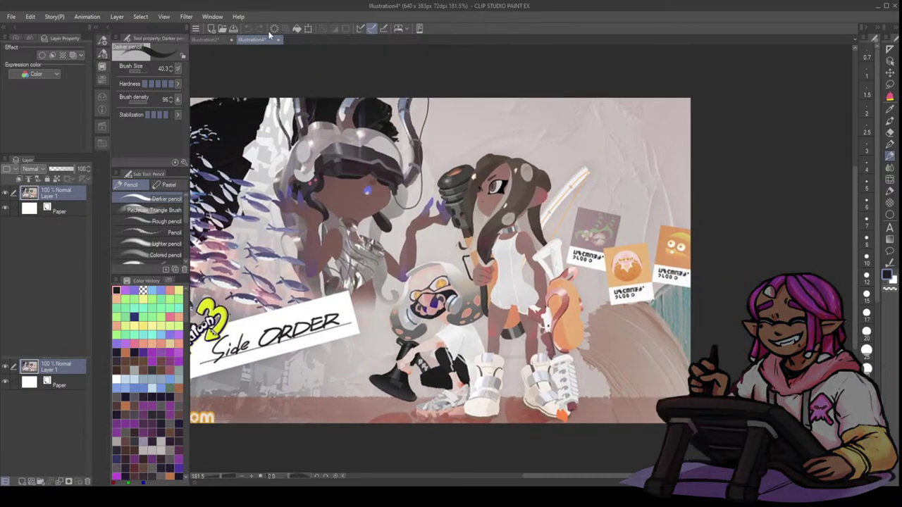
- Arrange the two documents side by side, with the whole reference image fitted into a narrow pane beside the drawing canvas
{"action": "left_click_drag", "start_coordinate": [206, 40], "coordinate": [846, 141]}
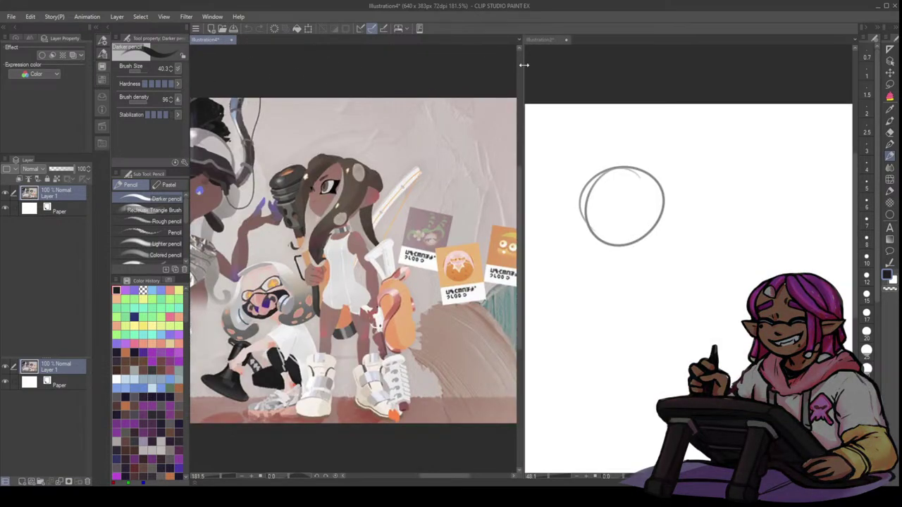
{"action": "left_click_drag", "start_coordinate": [525, 65], "coordinate": [354, 71]}
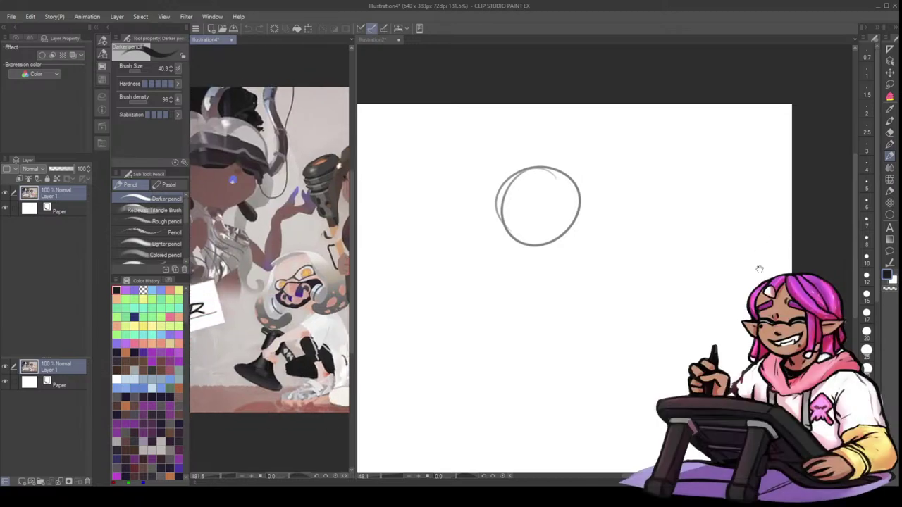
{"action": "key", "text": "ctrl+minus"}
{"action": "key", "text": "ctrl+minus"}
{"action": "key", "text": "ctrl+minus"}
{"action": "key", "text": "ctrl+minus"}
{"action": "key", "text": "ctrl+minus"}
{"action": "key", "text": "ctrl+plus"}
{"action": "key", "text": "ctrl+plus"}
{"action": "key", "text": "ctrl+plus"}
{"action": "key", "text": "ctrl+plus"}
{"action": "key", "text": "ctrl+plus"}
{"action": "key", "text": "ctrl+minus"}
{"action": "key", "text": "ctrl+minus"}
{"action": "key", "text": "ctrl+minus"}
{"action": "key", "text": "ctrl+minus"}
{"action": "key", "text": "ctrl+minus"}
{"action": "key", "text": "ctrl+minus"}
{"action": "key", "text": "ctrl+minus"}
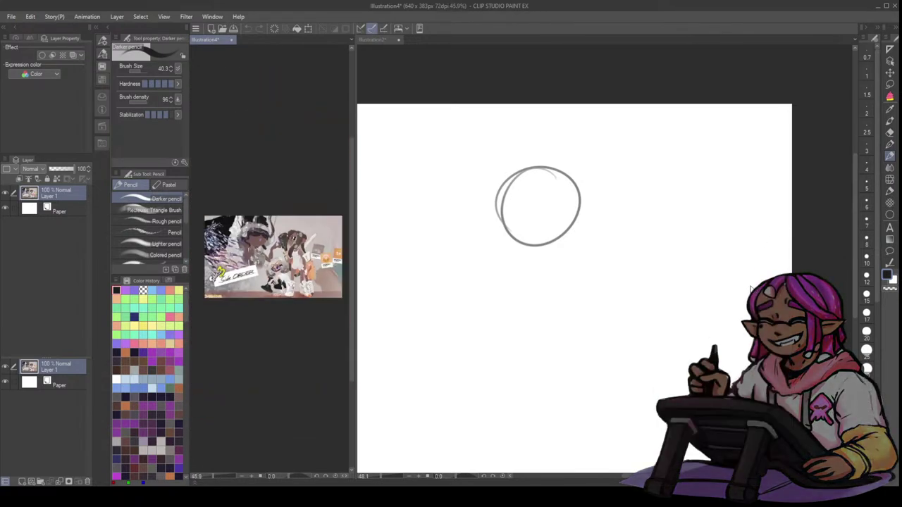
{"action": "key", "text": "ctrl+plus"}
{"action": "key", "text": "ctrl+minus"}
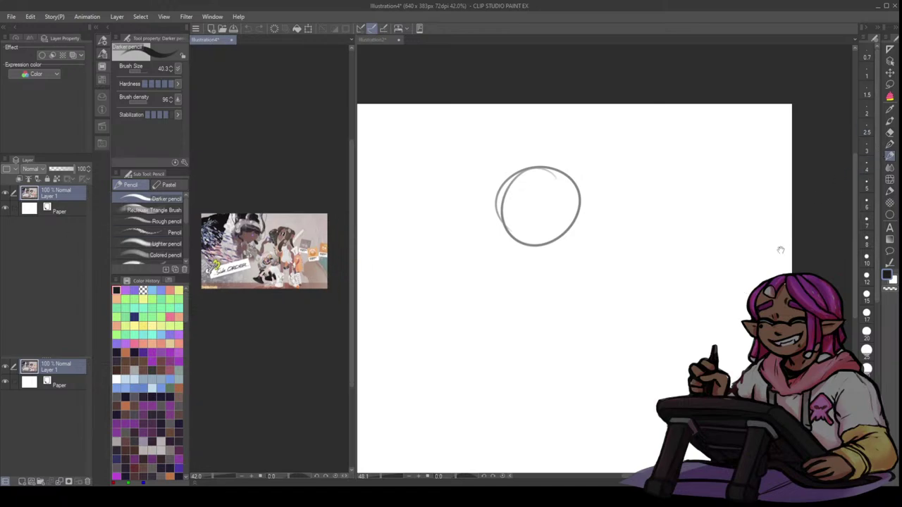
{"action": "left_click_drag", "start_coordinate": [773, 248], "coordinate": [772, 239]}
- Undo the first head circle on the drawing canvas and try smaller head ovals in its place, undoing those as well
{"action": "left_click", "coordinate": [478, 333]}
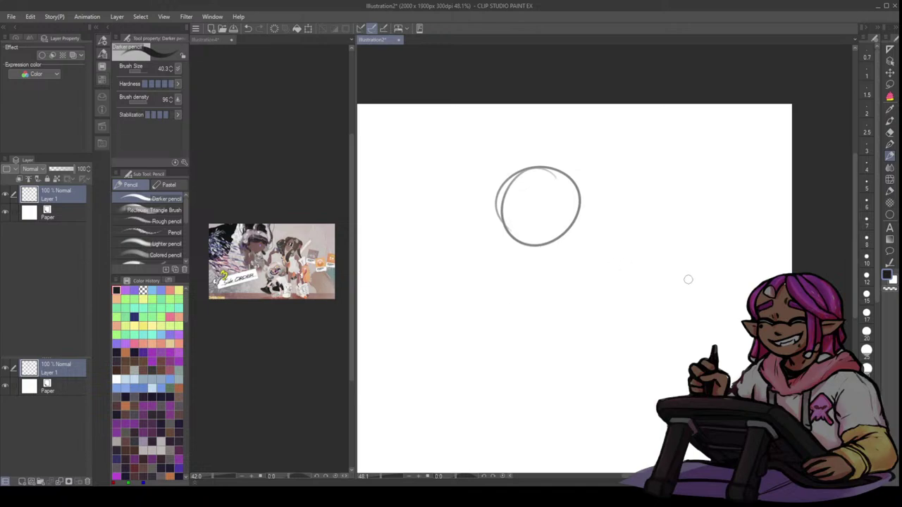
{"action": "key", "text": "ctrl+plus"}
{"action": "key", "text": "ctrl+plus"}
{"action": "key", "text": "ctrl+minus"}
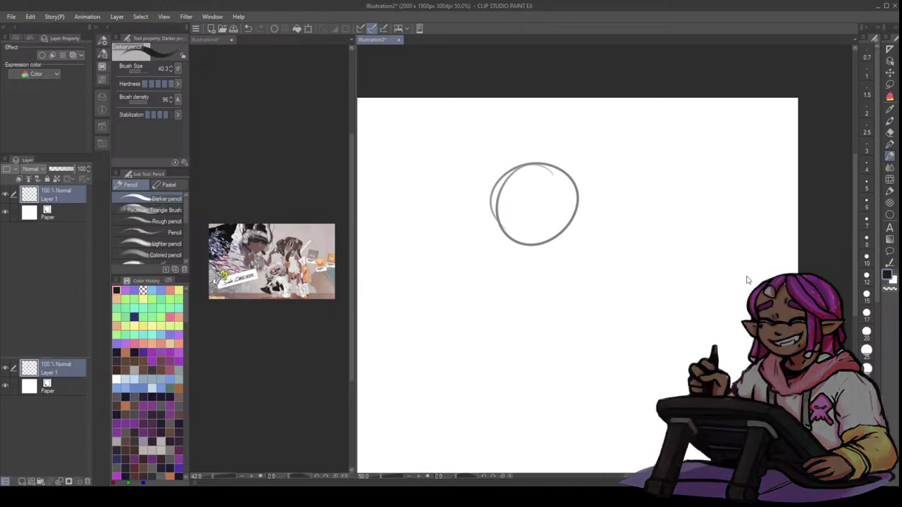
{"action": "left_click_drag", "start_coordinate": [536, 198], "coordinate": [535, 205]}
{"action": "key", "text": "ctrl+z"}
{"action": "mouse_move", "coordinate": [500, 138]}
{"action": "left_mouse_down"}
{"action": "mouse_move", "coordinate": [475, 174]}
{"action": "mouse_move", "coordinate": [533, 187]}
{"action": "mouse_move", "coordinate": [482, 162]}
{"action": "left_mouse_up"}
{"action": "scroll", "coordinate": [735, 261], "scroll_direction": "down", "scroll_amount": 4}
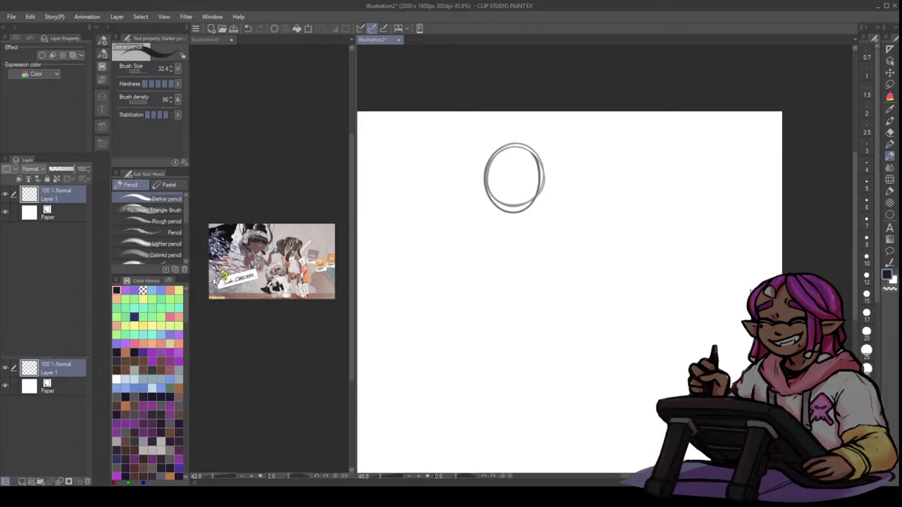
{"action": "scroll", "coordinate": [747, 286], "scroll_direction": "up", "scroll_amount": 2}
{"action": "key", "text": "ctrl+z"}
{"action": "mouse_move", "coordinate": [536, 226]}
{"action": "left_mouse_down"}
{"action": "mouse_move", "coordinate": [558, 227]}
{"action": "mouse_move", "coordinate": [546, 283]}
{"action": "mouse_move", "coordinate": [562, 286]}
{"action": "left_mouse_up"}
{"action": "key", "text": "ctrl+z"}
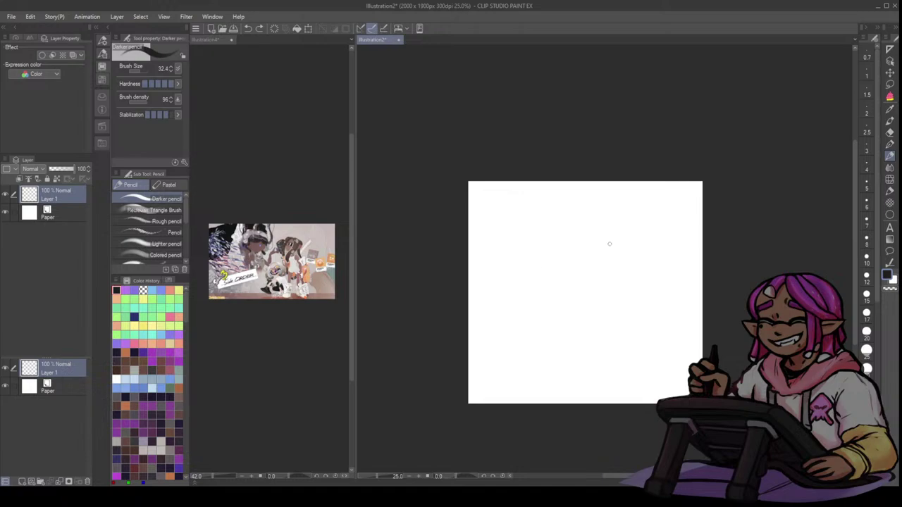
- Try a rough figure with a large curved torso, an overlapping head circle and a small lower circle, then undo it
{"action": "mouse_move", "coordinate": [597, 237]}
{"action": "left_mouse_down"}
{"action": "mouse_move", "coordinate": [619, 230]}
{"action": "mouse_move", "coordinate": [614, 292]}
{"action": "mouse_move", "coordinate": [647, 250]}
{"action": "mouse_move", "coordinate": [628, 300]}
{"action": "mouse_move", "coordinate": [594, 300]}
{"action": "mouse_move", "coordinate": [619, 302]}
{"action": "mouse_move", "coordinate": [622, 322]}
{"action": "left_mouse_up"}
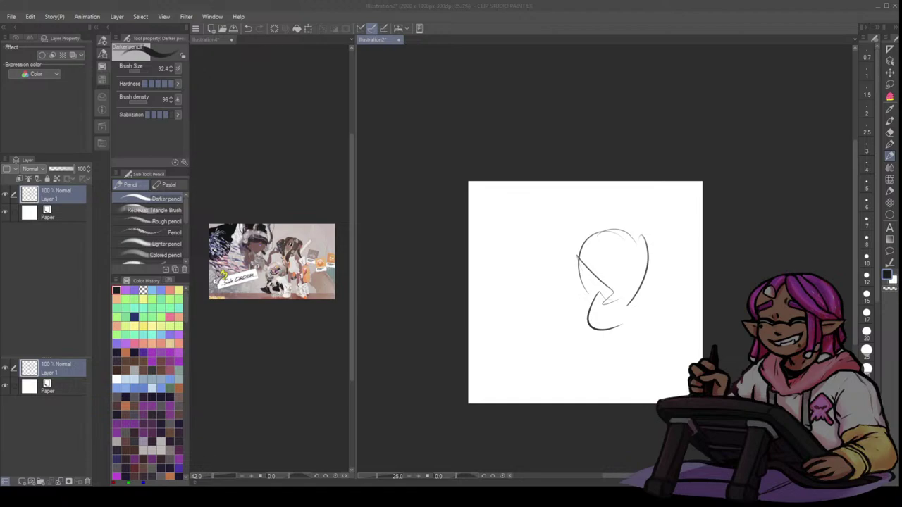
{"action": "mouse_move", "coordinate": [587, 216]}
{"action": "left_mouse_down"}
{"action": "mouse_move", "coordinate": [578, 243]}
{"action": "mouse_move", "coordinate": [610, 238]}
{"action": "mouse_move", "coordinate": [580, 245]}
{"action": "mouse_move", "coordinate": [601, 245]}
{"action": "left_mouse_up"}
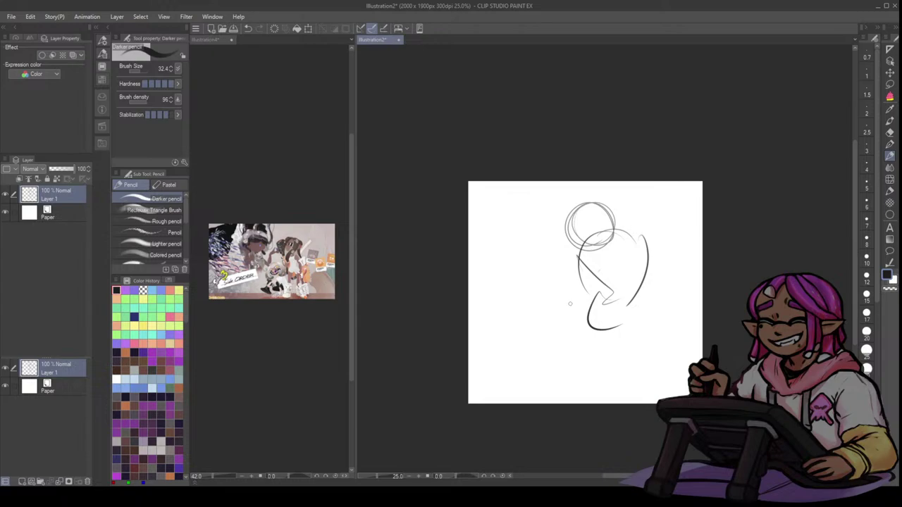
{"action": "mouse_move", "coordinate": [587, 291]}
{"action": "left_mouse_down"}
{"action": "mouse_move", "coordinate": [566, 311]}
{"action": "mouse_move", "coordinate": [594, 313]}
{"action": "mouse_move", "coordinate": [564, 305]}
{"action": "mouse_move", "coordinate": [587, 299]}
{"action": "mouse_move", "coordinate": [572, 323]}
{"action": "left_mouse_up"}
{"action": "key", "text": "ctrl+z"}
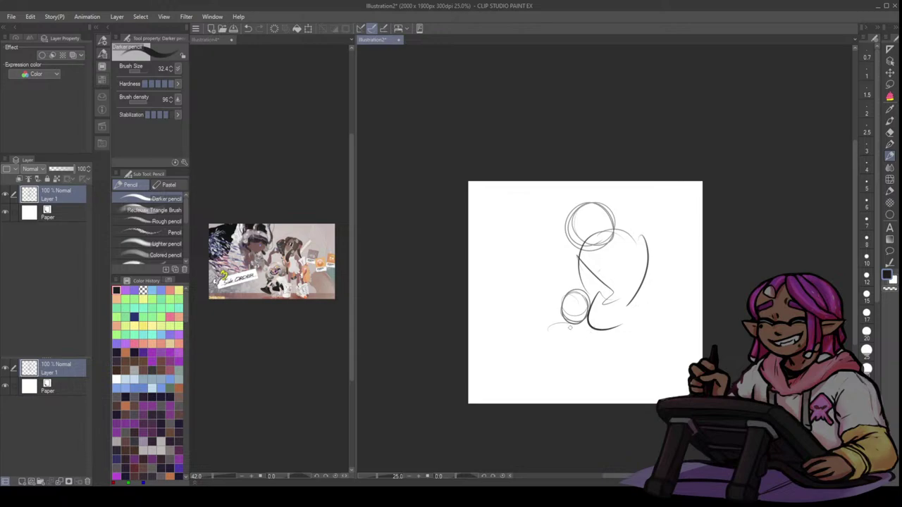
{"action": "key", "text": "ctrl+z"}
{"action": "key", "text": "ctrl+z"}
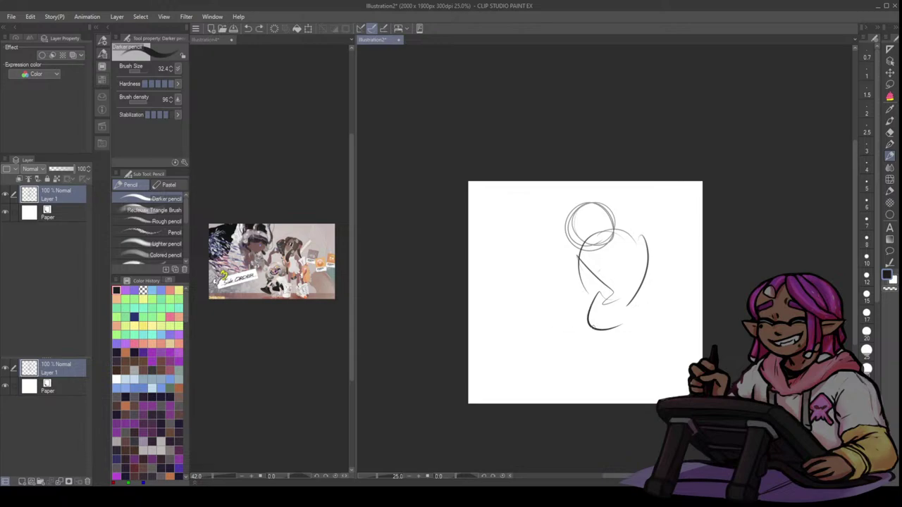
{"action": "key", "text": "ctrl+z"}
{"action": "key", "text": "ctrl+z"}
{"action": "key", "text": "ctrl+z"}
{"action": "key", "text": "ctrl+z"}
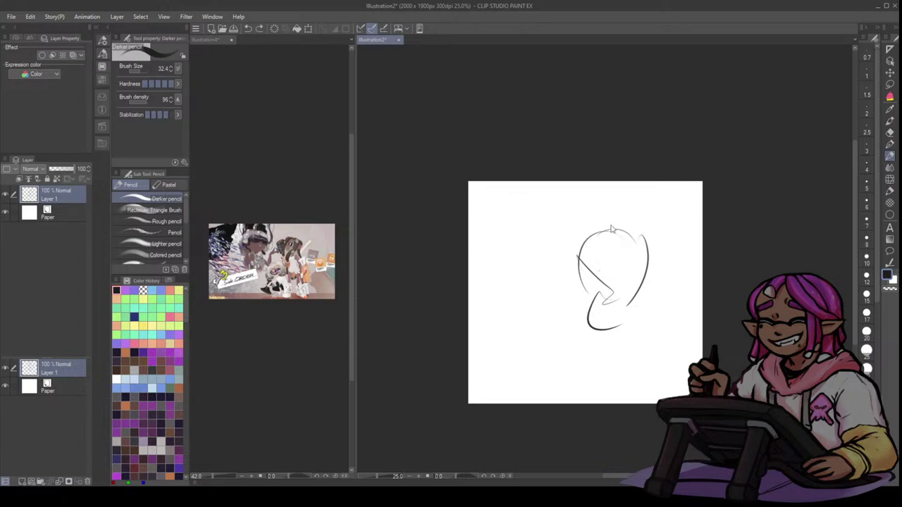
{"action": "key", "text": "ctrl+z"}
- Try a second rough figure with a head circle, neck lines, curved shoulders and a bent arm, then undo it
{"action": "mouse_move", "coordinate": [575, 233]}
{"action": "left_mouse_down"}
{"action": "mouse_move", "coordinate": [566, 221]}
{"action": "mouse_move", "coordinate": [572, 242]}
{"action": "mouse_move", "coordinate": [555, 237]}
{"action": "mouse_move", "coordinate": [594, 246]}
{"action": "mouse_move", "coordinate": [595, 286]}
{"action": "mouse_move", "coordinate": [581, 295]}
{"action": "mouse_move", "coordinate": [603, 284]}
{"action": "left_mouse_up"}
{"action": "left_click_drag", "start_coordinate": [561, 266], "coordinate": [574, 321]}
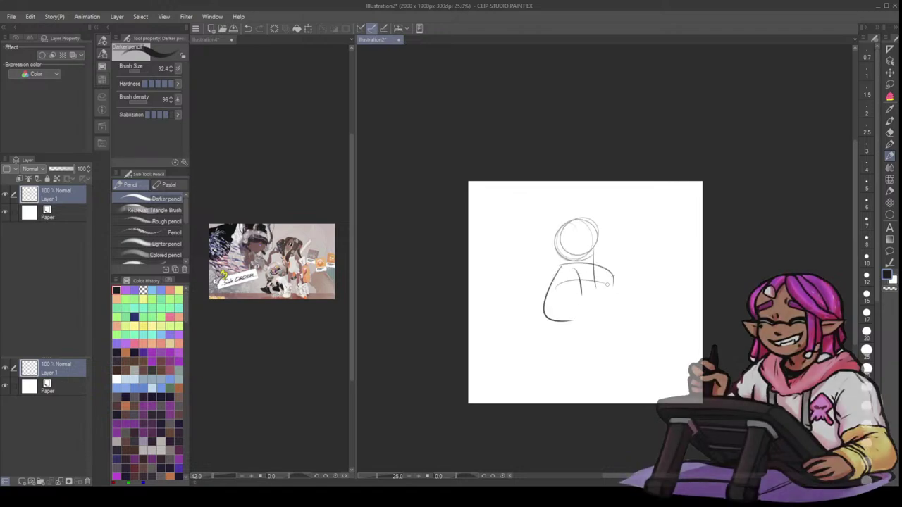
{"action": "mouse_move", "coordinate": [619, 272]}
{"action": "left_mouse_down"}
{"action": "mouse_move", "coordinate": [601, 315]}
{"action": "mouse_move", "coordinate": [565, 333]}
{"action": "left_mouse_up"}
{"action": "mouse_move", "coordinate": [556, 329]}
{"action": "left_mouse_down"}
{"action": "mouse_move", "coordinate": [549, 333]}
{"action": "mouse_move", "coordinate": [582, 352]}
{"action": "left_mouse_up"}
{"action": "key", "text": "ctrl+z"}
{"action": "key", "text": "ctrl+z"}
{"action": "key", "text": "ctrl+z"}
{"action": "key", "text": "ctrl+z"}
{"action": "key", "text": "ctrl+z"}
{"action": "key", "text": "ctrl+z"}
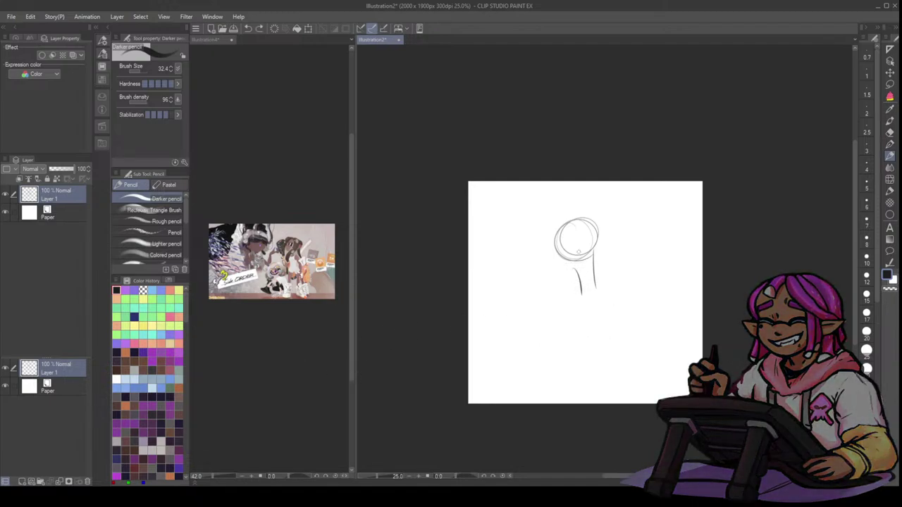
{"action": "key", "text": "ctrl+z"}
{"action": "key", "text": "ctrl+z"}
{"action": "key", "text": "ctrl+z"}
{"action": "key", "text": "ctrl+z"}
- Rough out a head high on the canvas with a visor band and a neck line, using a close view of the reference's visored character
{"action": "mouse_move", "coordinate": [576, 200]}
{"action": "left_mouse_down"}
{"action": "mouse_move", "coordinate": [587, 254]}
{"action": "mouse_move", "coordinate": [556, 215]}
{"action": "mouse_move", "coordinate": [596, 216]}
{"action": "mouse_move", "coordinate": [569, 247]}
{"action": "mouse_move", "coordinate": [566, 201]}
{"action": "mouse_move", "coordinate": [600, 229]}
{"action": "mouse_move", "coordinate": [555, 230]}
{"action": "mouse_move", "coordinate": [600, 224]}
{"action": "mouse_move", "coordinate": [557, 216]}
{"action": "mouse_move", "coordinate": [549, 239]}
{"action": "left_mouse_up"}
{"action": "left_click", "coordinate": [241, 371]}
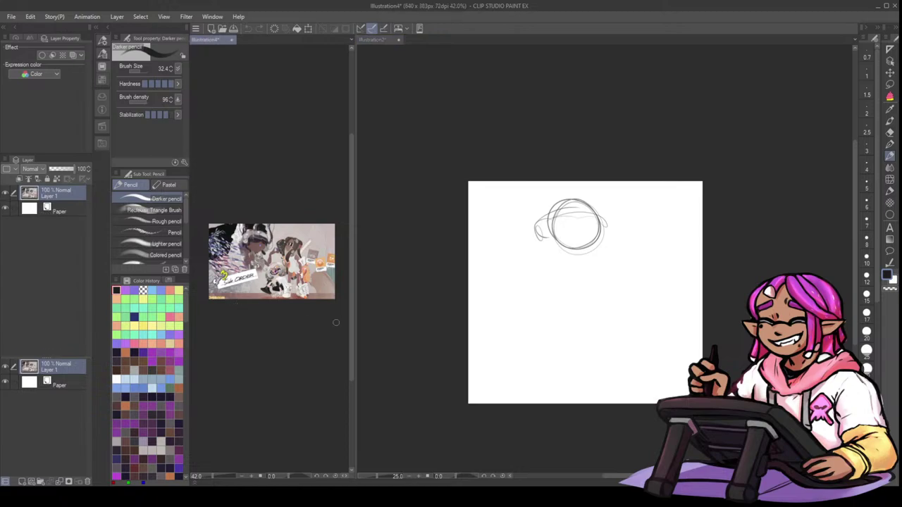
{"action": "scroll", "coordinate": [336, 322], "scroll_direction": "up", "scroll_amount": 5}
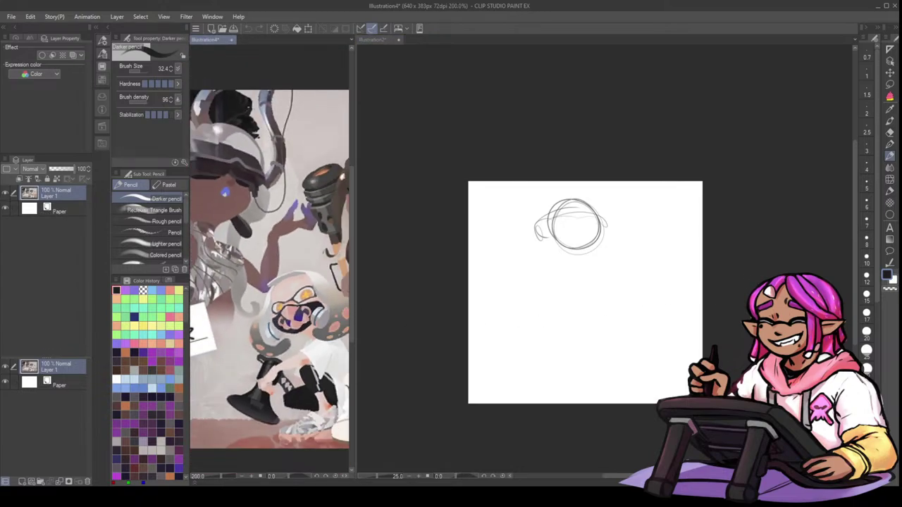
{"action": "scroll", "coordinate": [268, 290], "scroll_direction": "down", "scroll_amount": 1}
{"action": "left_click_drag", "start_coordinate": [783, 235], "coordinate": [764, 233]}
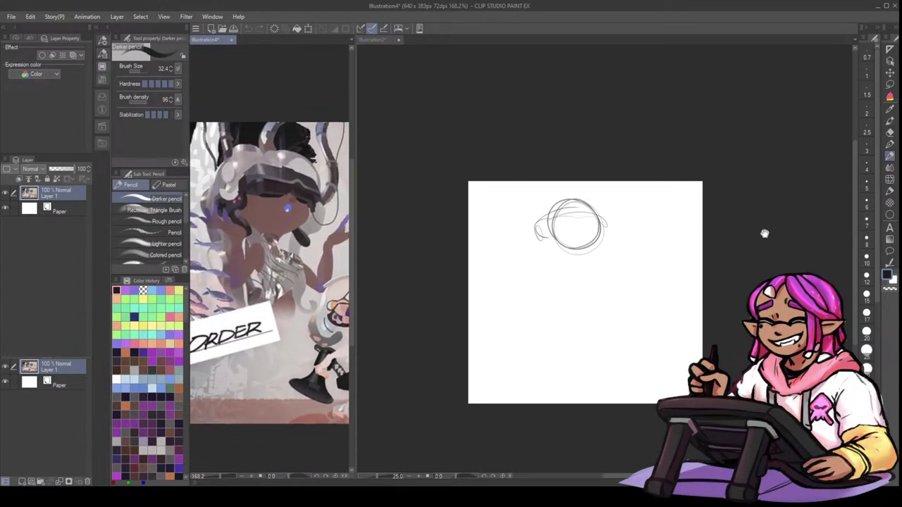
{"action": "left_click", "coordinate": [561, 248]}
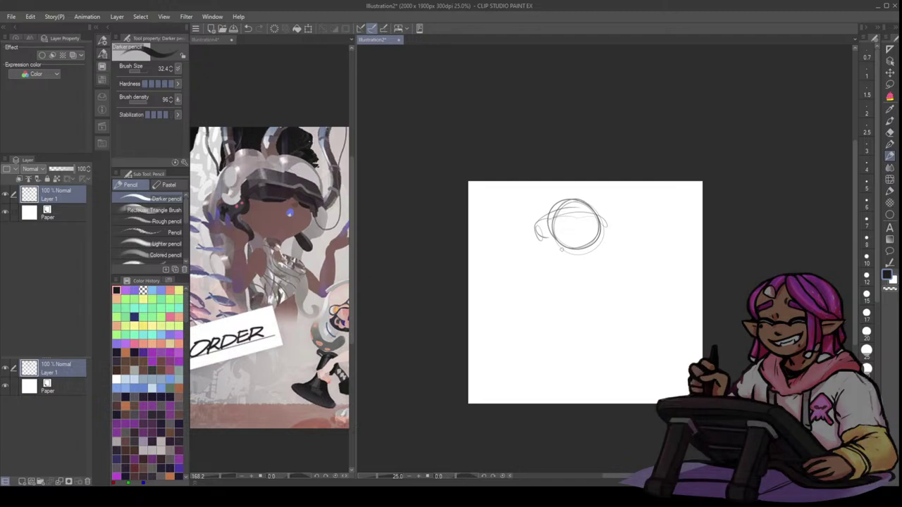
{"action": "left_click_drag", "start_coordinate": [562, 248], "coordinate": [570, 268]}
{"action": "mouse_move", "coordinate": [597, 217]}
{"action": "left_mouse_down"}
{"action": "mouse_move", "coordinate": [544, 235]}
{"action": "mouse_move", "coordinate": [555, 233]}
{"action": "left_mouse_up"}
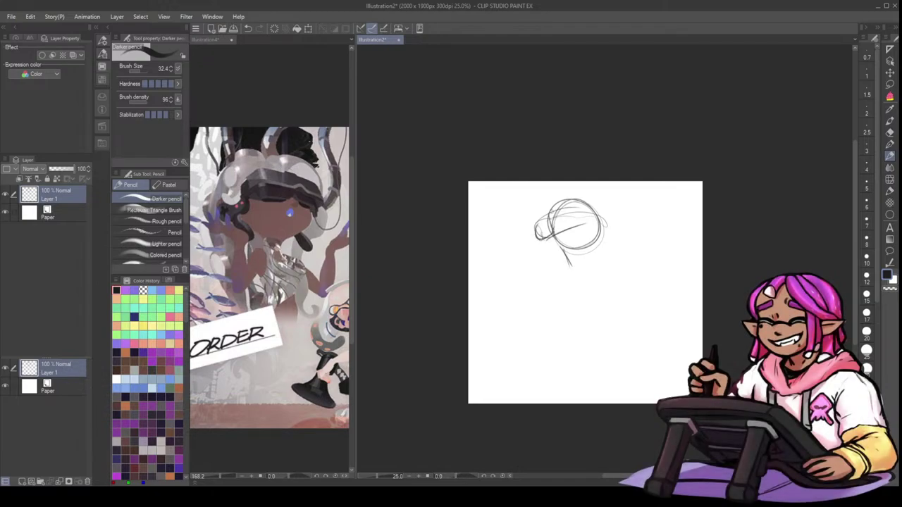
{"action": "mouse_move", "coordinate": [560, 201]}
{"action": "left_mouse_down"}
{"action": "mouse_move", "coordinate": [552, 217]}
{"action": "mouse_move", "coordinate": [602, 207]}
{"action": "mouse_move", "coordinate": [613, 215]}
{"action": "mouse_move", "coordinate": [566, 229]}
{"action": "mouse_move", "coordinate": [611, 220]}
{"action": "mouse_move", "coordinate": [618, 234]}
{"action": "left_mouse_up"}
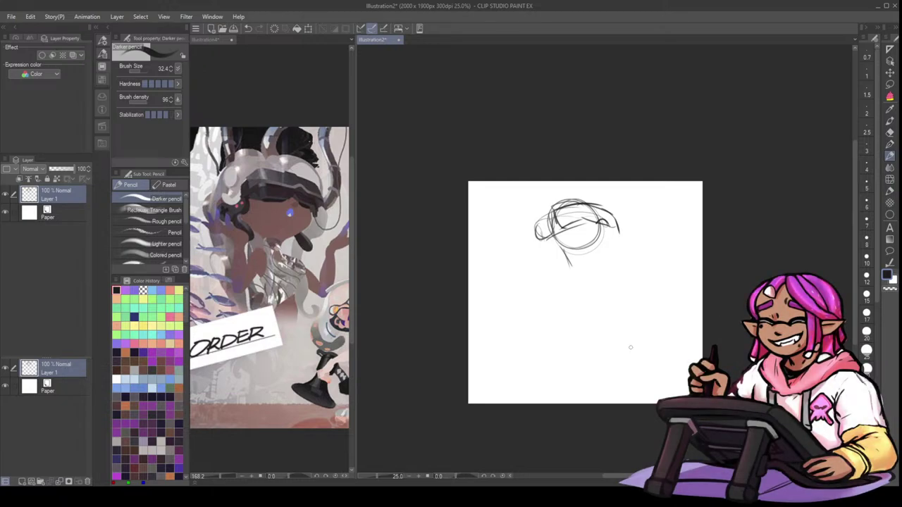
- Replace the sketched layer with a new raster layer and sketch one figure's head circle and rounded torso on the canvas's left half
{"action": "left_click", "coordinate": [87, 482]}
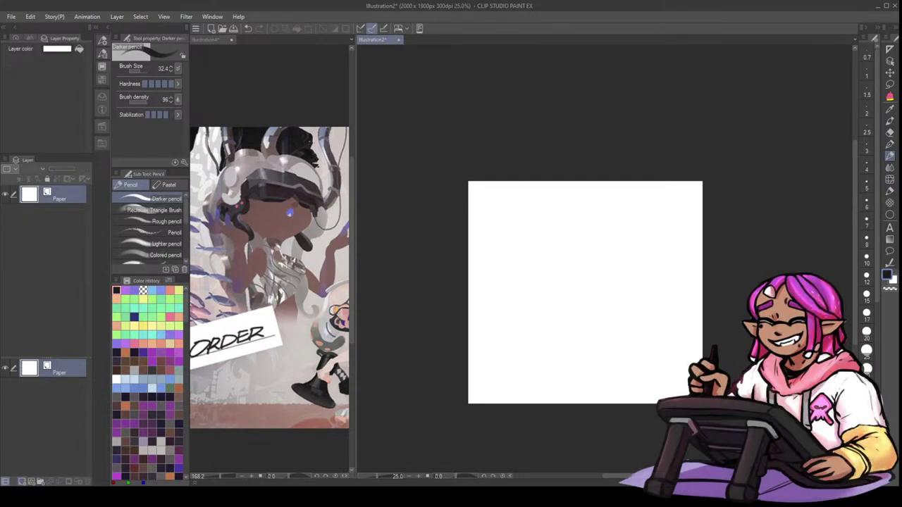
{"action": "left_click", "coordinate": [22, 481]}
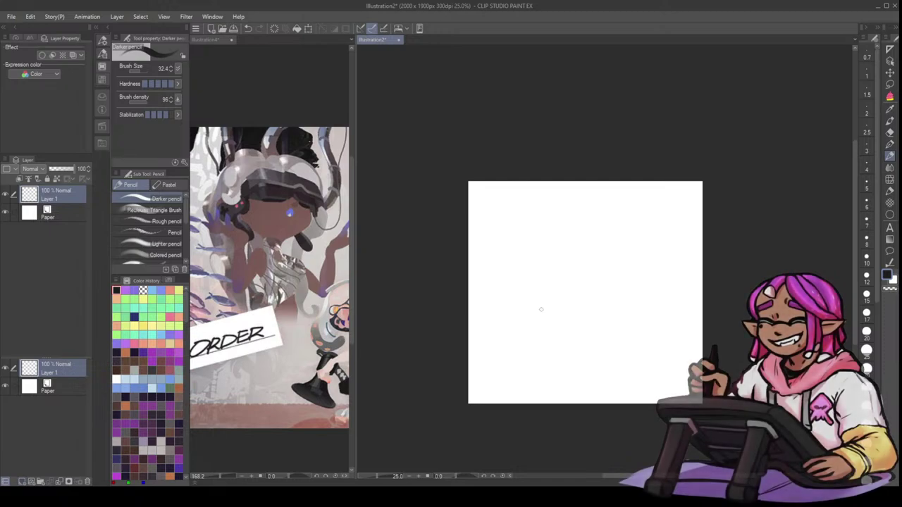
{"action": "mouse_move", "coordinate": [557, 204]}
{"action": "left_mouse_down"}
{"action": "mouse_move", "coordinate": [573, 222]}
{"action": "mouse_move", "coordinate": [542, 250]}
{"action": "mouse_move", "coordinate": [551, 196]}
{"action": "mouse_move", "coordinate": [572, 242]}
{"action": "mouse_move", "coordinate": [530, 218]}
{"action": "mouse_move", "coordinate": [539, 282]}
{"action": "left_mouse_up"}
{"action": "left_click_drag", "start_coordinate": [582, 236], "coordinate": [537, 303]}
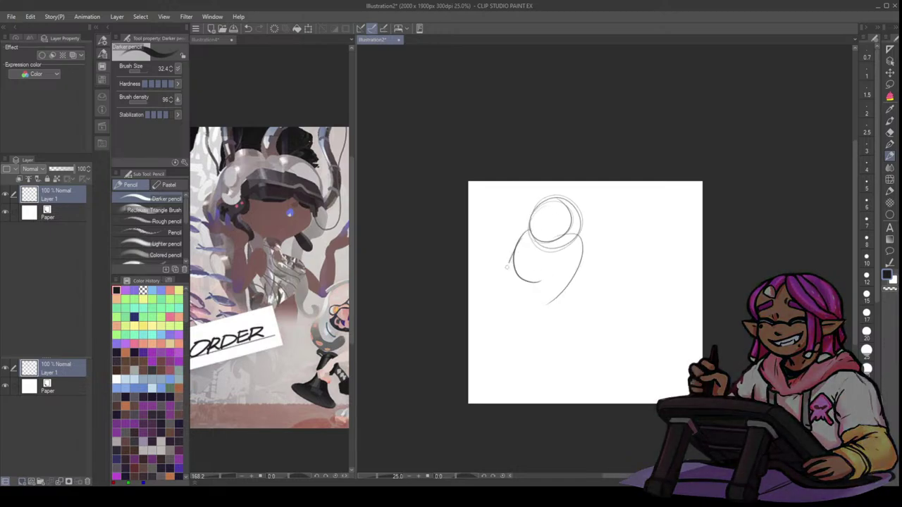
{"action": "mouse_move", "coordinate": [507, 267]}
{"action": "left_mouse_down"}
{"action": "mouse_move", "coordinate": [545, 329]}
{"action": "mouse_move", "coordinate": [565, 321]}
{"action": "left_mouse_up"}
- Sketch a second figure on the canvas's right half with a head circle, tapering torso, outer side curve and an arm reaching toward a fist
{"action": "mouse_move", "coordinate": [637, 241]}
{"action": "left_mouse_down"}
{"action": "mouse_move", "coordinate": [620, 272]}
{"action": "mouse_move", "coordinate": [661, 245]}
{"action": "mouse_move", "coordinate": [630, 255]}
{"action": "left_mouse_up"}
{"action": "mouse_move", "coordinate": [597, 344]}
{"action": "left_mouse_down"}
{"action": "mouse_move", "coordinate": [629, 293]}
{"action": "mouse_move", "coordinate": [671, 335]}
{"action": "mouse_move", "coordinate": [627, 369]}
{"action": "left_mouse_up"}
{"action": "mouse_move", "coordinate": [620, 293]}
{"action": "left_mouse_down"}
{"action": "mouse_move", "coordinate": [604, 311]}
{"action": "mouse_move", "coordinate": [612, 345]}
{"action": "mouse_move", "coordinate": [662, 375]}
{"action": "left_mouse_up"}
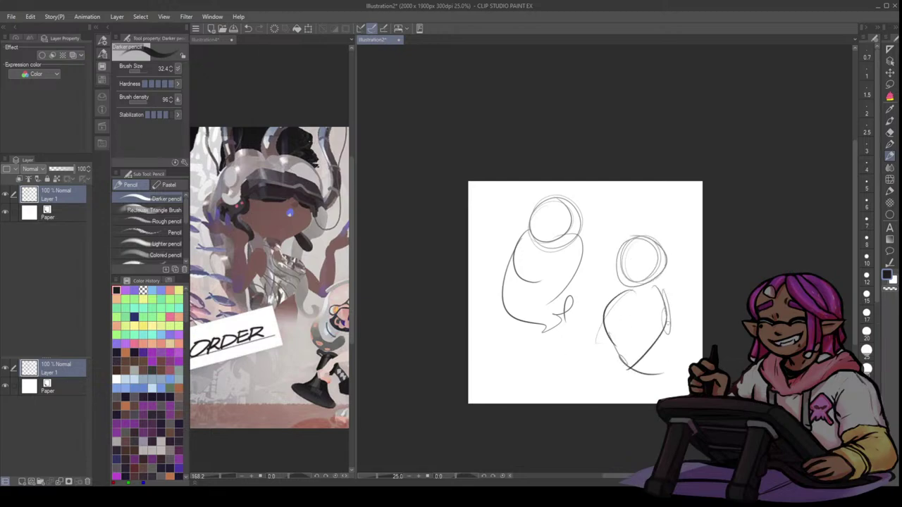
{"action": "left_click_drag", "start_coordinate": [666, 289], "coordinate": [682, 375]}
{"action": "mouse_move", "coordinate": [607, 305]}
{"action": "left_mouse_down"}
{"action": "mouse_move", "coordinate": [558, 345]}
{"action": "mouse_move", "coordinate": [579, 362]}
{"action": "mouse_move", "coordinate": [556, 370]}
{"action": "mouse_move", "coordinate": [573, 361]}
{"action": "mouse_move", "coordinate": [590, 377]}
{"action": "mouse_move", "coordinate": [556, 348]}
{"action": "mouse_move", "coordinate": [551, 358]}
{"action": "mouse_move", "coordinate": [578, 370]}
{"action": "mouse_move", "coordinate": [594, 364]}
{"action": "mouse_move", "coordinate": [577, 346]}
{"action": "mouse_move", "coordinate": [582, 359]}
{"action": "mouse_move", "coordinate": [541, 348]}
{"action": "mouse_move", "coordinate": [551, 337]}
{"action": "mouse_move", "coordinate": [513, 359]}
{"action": "left_mouse_up"}
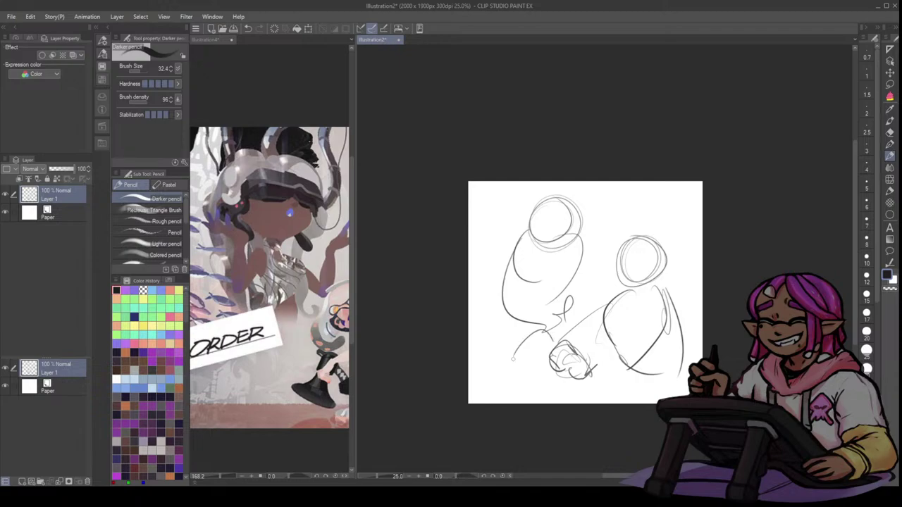
- Sketch an angular block below the first figure, with spreading lines and a flared end reaching the canvas's lower-left corner
{"action": "mouse_move", "coordinate": [543, 327]}
{"action": "left_mouse_down"}
{"action": "mouse_move", "coordinate": [513, 353]}
{"action": "mouse_move", "coordinate": [533, 361]}
{"action": "left_mouse_up"}
{"action": "mouse_move", "coordinate": [543, 329]}
{"action": "left_mouse_down"}
{"action": "mouse_move", "coordinate": [553, 346]}
{"action": "mouse_move", "coordinate": [535, 359]}
{"action": "left_mouse_up"}
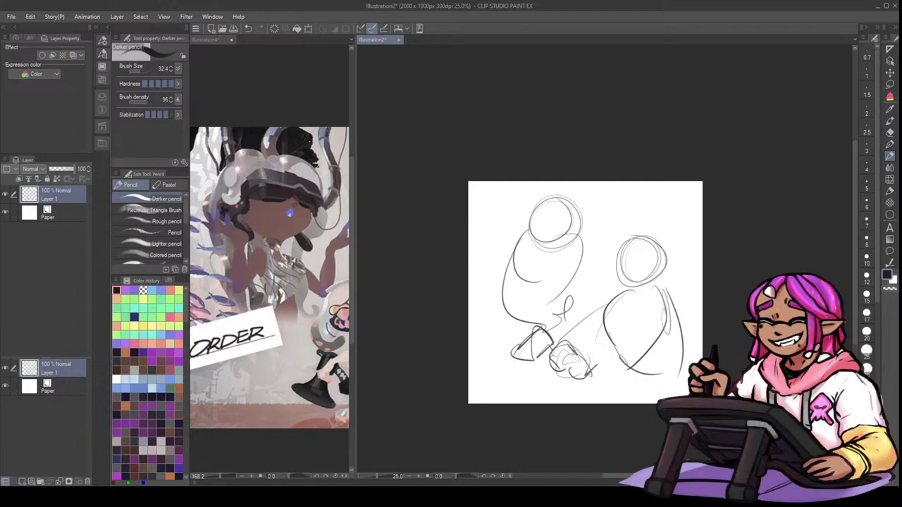
{"action": "mouse_move", "coordinate": [542, 328]}
{"action": "left_mouse_down"}
{"action": "mouse_move", "coordinate": [531, 358]}
{"action": "mouse_move", "coordinate": [485, 381]}
{"action": "mouse_move", "coordinate": [523, 403]}
{"action": "left_mouse_up"}
{"action": "mouse_move", "coordinate": [499, 376]}
{"action": "left_mouse_down"}
{"action": "mouse_move", "coordinate": [523, 403]}
{"action": "mouse_move", "coordinate": [482, 385]}
{"action": "left_mouse_up"}
{"action": "left_click_drag", "start_coordinate": [477, 357], "coordinate": [512, 379]}
{"action": "mouse_move", "coordinate": [529, 345]}
{"action": "left_mouse_down"}
{"action": "mouse_move", "coordinate": [513, 387]}
{"action": "mouse_move", "coordinate": [527, 399]}
{"action": "left_mouse_up"}
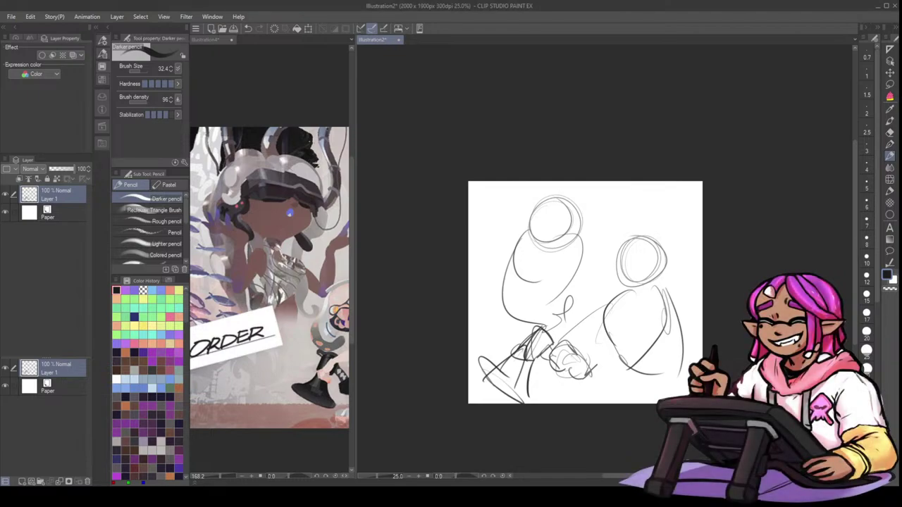
{"action": "left_click", "coordinate": [308, 375]}
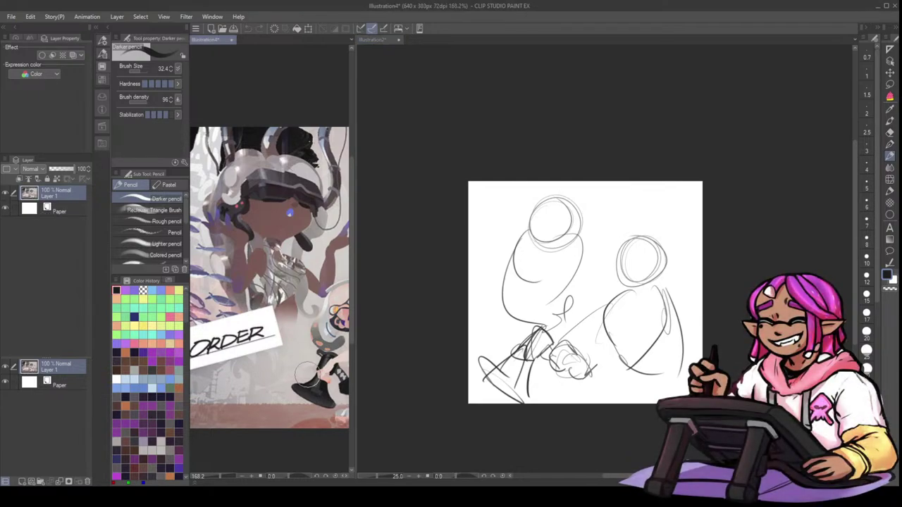
- Sketch the right figure's face with a round goggle shape and add the back hair contour curving down behind the head
{"action": "left_click_drag", "start_coordinate": [308, 375], "coordinate": [261, 365]}
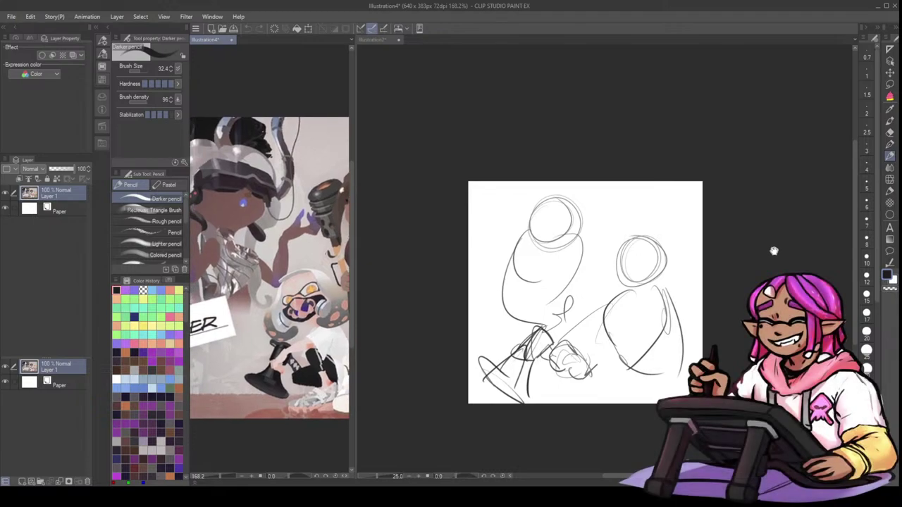
{"action": "left_click", "coordinate": [600, 271]}
{"action": "mouse_move", "coordinate": [619, 256]}
{"action": "left_mouse_down"}
{"action": "mouse_move", "coordinate": [609, 286]}
{"action": "mouse_move", "coordinate": [633, 283]}
{"action": "mouse_move", "coordinate": [614, 285]}
{"action": "mouse_move", "coordinate": [624, 268]}
{"action": "mouse_move", "coordinate": [629, 275]}
{"action": "mouse_move", "coordinate": [609, 267]}
{"action": "mouse_move", "coordinate": [634, 248]}
{"action": "mouse_move", "coordinate": [626, 264]}
{"action": "mouse_move", "coordinate": [641, 266]}
{"action": "mouse_move", "coordinate": [632, 288]}
{"action": "left_mouse_up"}
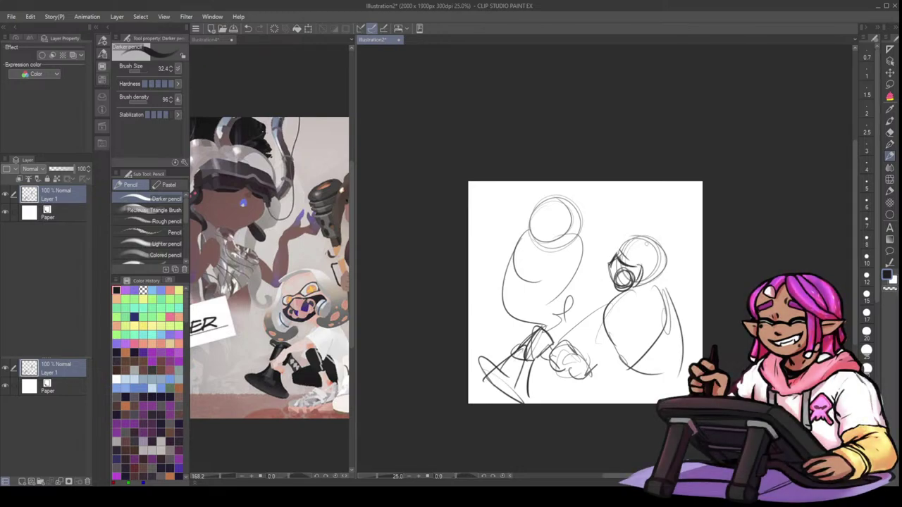
{"action": "mouse_move", "coordinate": [644, 234]}
{"action": "left_mouse_down"}
{"action": "mouse_move", "coordinate": [652, 263]}
{"action": "mouse_move", "coordinate": [662, 251]}
{"action": "mouse_move", "coordinate": [662, 329]}
{"action": "mouse_move", "coordinate": [679, 288]}
{"action": "left_mouse_up"}
{"action": "mouse_move", "coordinate": [663, 244]}
{"action": "left_mouse_down"}
{"action": "mouse_move", "coordinate": [675, 293]}
{"action": "mouse_move", "coordinate": [656, 301]}
{"action": "left_mouse_up"}
- Sketch curved visor guide lines across the left figure's head and darken the lower face contour
{"action": "mouse_move", "coordinate": [564, 198]}
{"action": "left_mouse_down"}
{"action": "mouse_move", "coordinate": [569, 247]}
{"action": "mouse_move", "coordinate": [590, 221]}
{"action": "mouse_move", "coordinate": [584, 212]}
{"action": "mouse_move", "coordinate": [569, 228]}
{"action": "mouse_move", "coordinate": [592, 219]}
{"action": "mouse_move", "coordinate": [530, 238]}
{"action": "mouse_move", "coordinate": [559, 241]}
{"action": "mouse_move", "coordinate": [598, 218]}
{"action": "mouse_move", "coordinate": [569, 253]}
{"action": "left_mouse_up"}
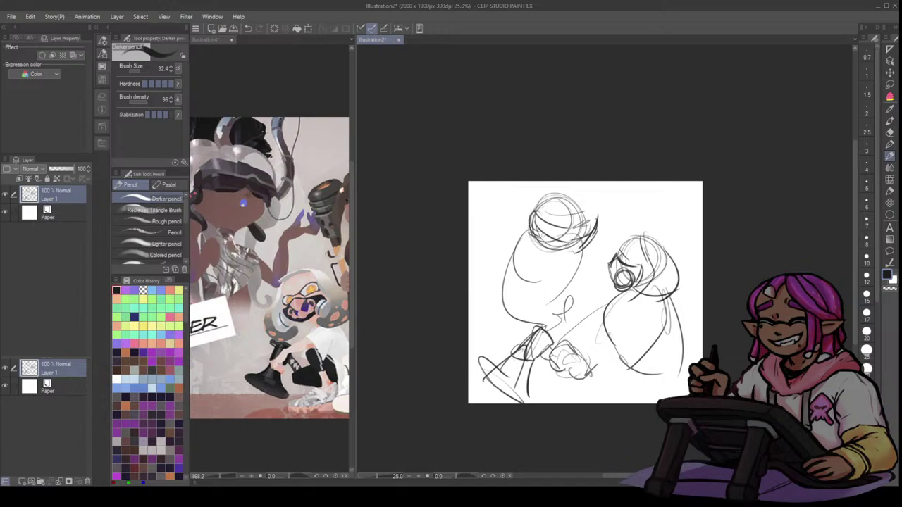
{"action": "left_click_drag", "start_coordinate": [532, 229], "coordinate": [571, 249]}
{"action": "left_click", "coordinate": [308, 396]}
{"action": "left_click_drag", "start_coordinate": [772, 244], "coordinate": [807, 244]}
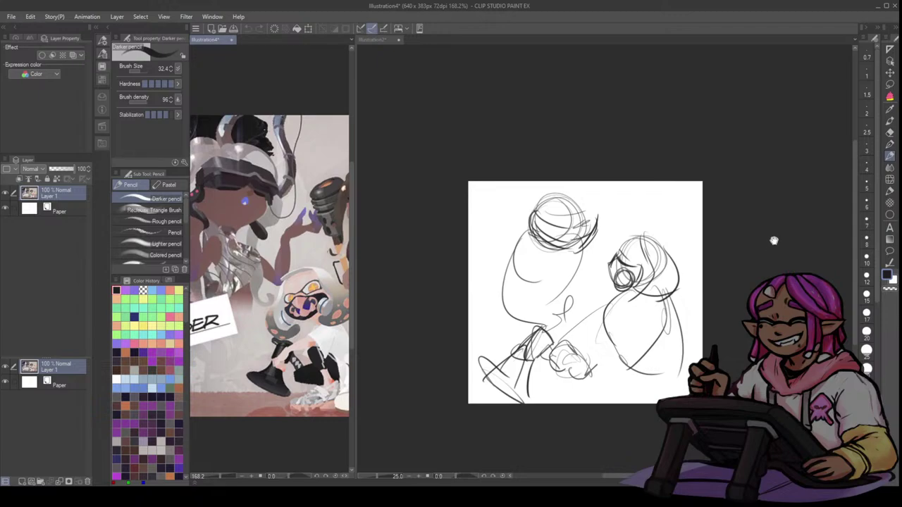
{"action": "left_click", "coordinate": [634, 243]}
{"action": "left_click_drag", "start_coordinate": [536, 199], "coordinate": [560, 212]}
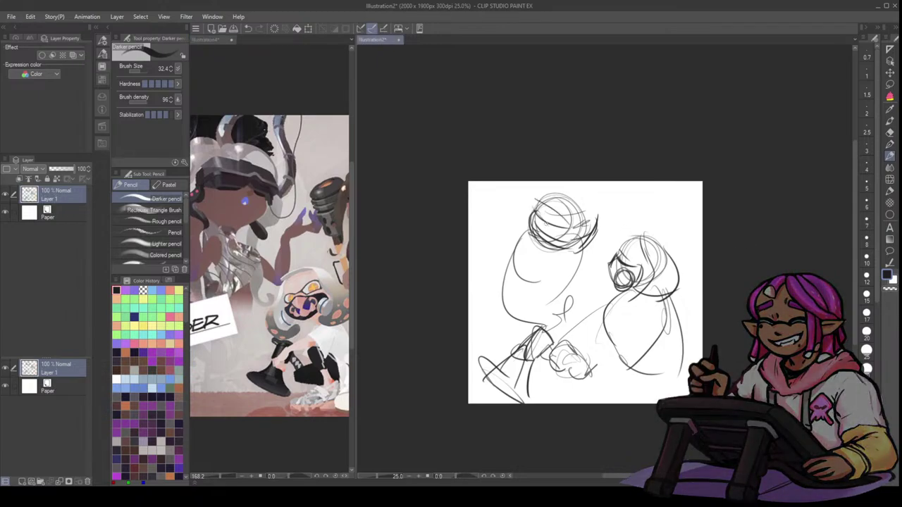
- Try to sketch a curled lock and short crown strokes on the left figure's head, based on the reference
{"action": "left_click", "coordinate": [271, 264]}
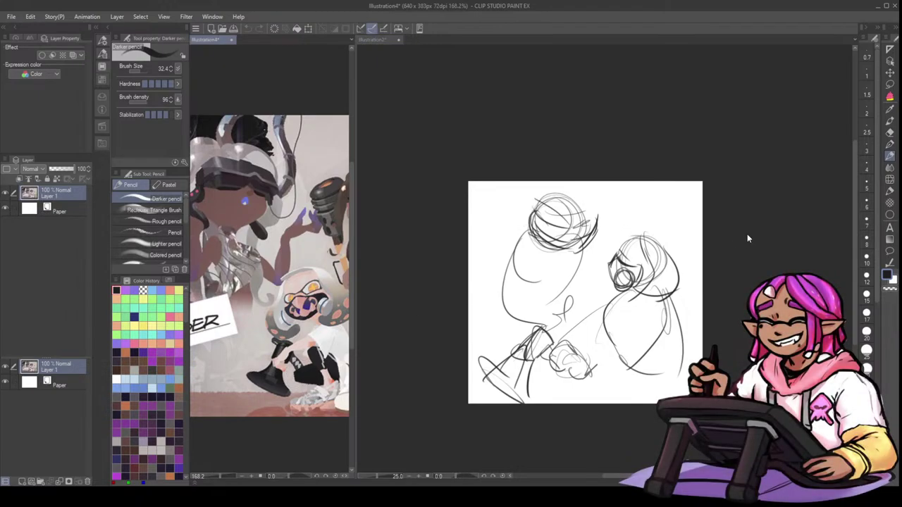
{"action": "mouse_move", "coordinate": [769, 240]}
{"action": "left_mouse_down"}
{"action": "mouse_move", "coordinate": [754, 239]}
{"action": "mouse_move", "coordinate": [778, 241]}
{"action": "left_mouse_up"}
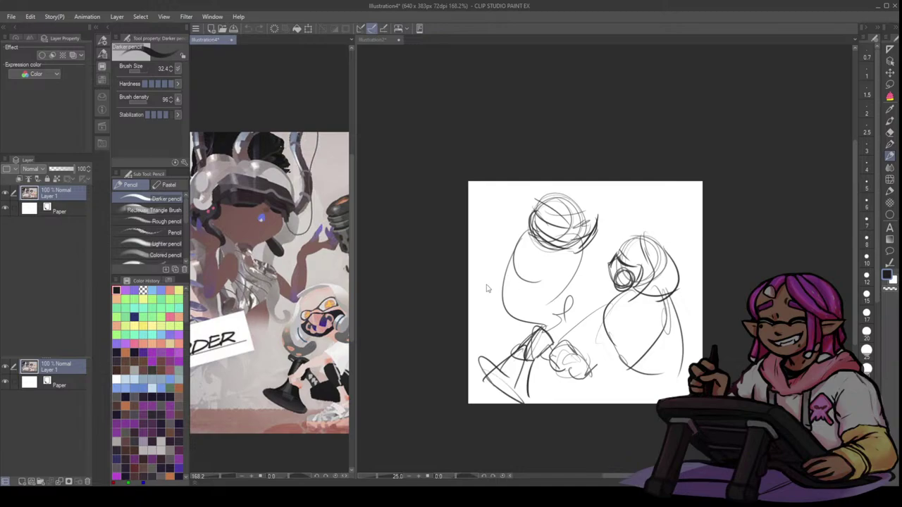
{"action": "left_click", "coordinate": [555, 200]}
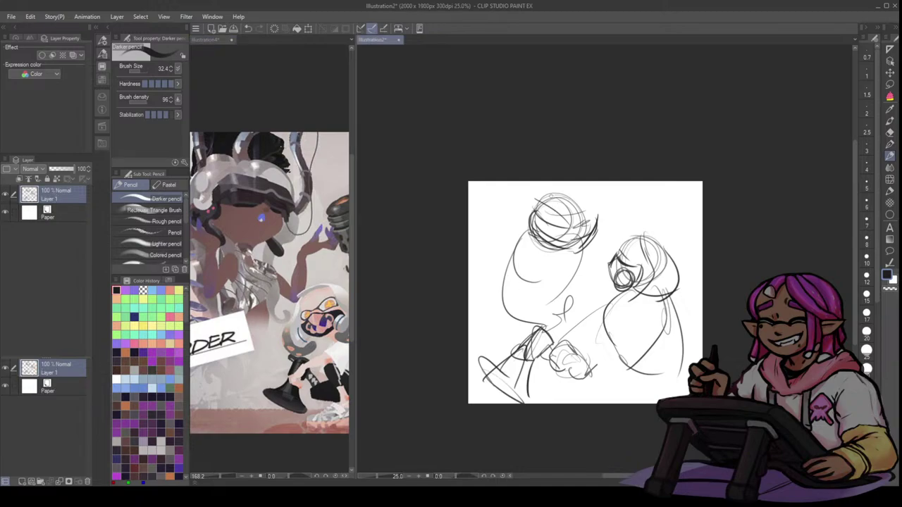
{"action": "mouse_move", "coordinate": [560, 194]}
{"action": "left_mouse_down"}
{"action": "mouse_move", "coordinate": [526, 210]}
{"action": "mouse_move", "coordinate": [540, 206]}
{"action": "mouse_move", "coordinate": [515, 212]}
{"action": "left_mouse_up"}
{"action": "left_click_drag", "start_coordinate": [511, 210], "coordinate": [531, 223]}
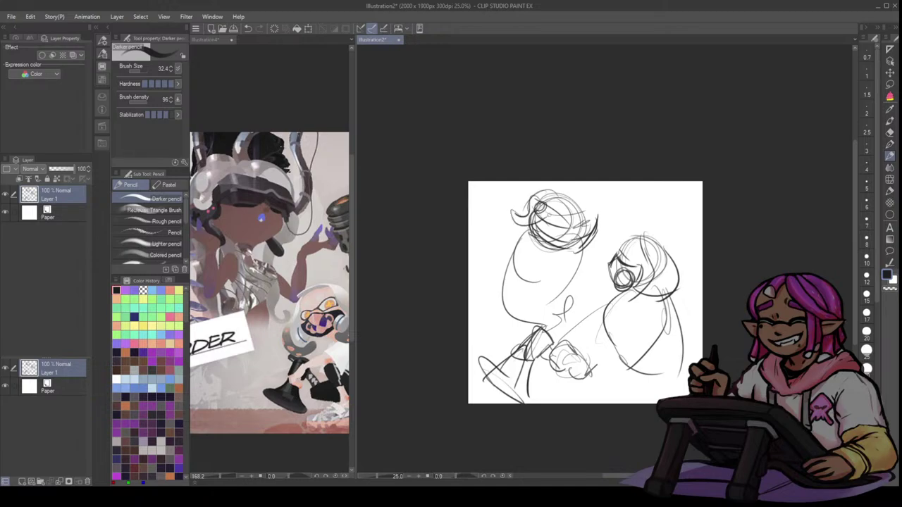
{"action": "left_click_drag", "start_coordinate": [545, 192], "coordinate": [570, 201]}
{"action": "left_click_drag", "start_coordinate": [554, 187], "coordinate": [566, 202]}
- Flip the reference artwork horizontally and examine the visored character and the crouching character
{"action": "left_click", "coordinate": [270, 282]}
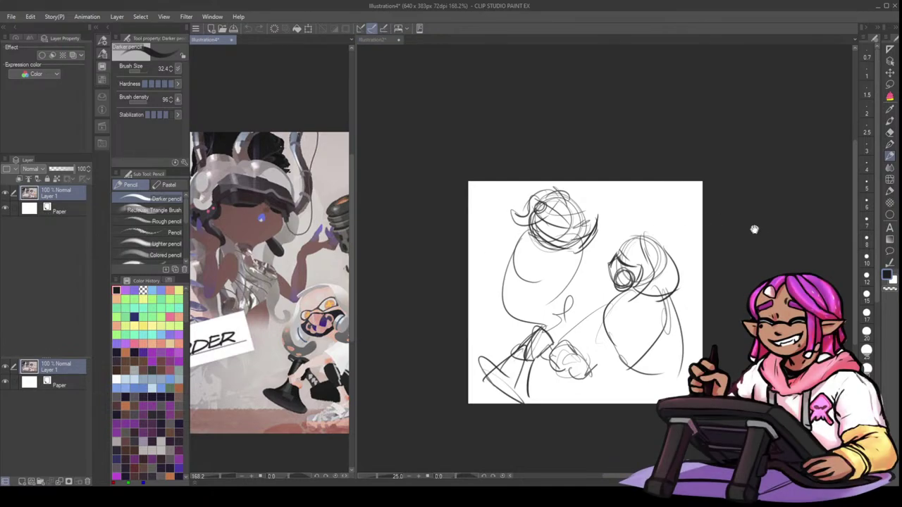
{"action": "left_click_drag", "start_coordinate": [270, 282], "coordinate": [289, 304]}
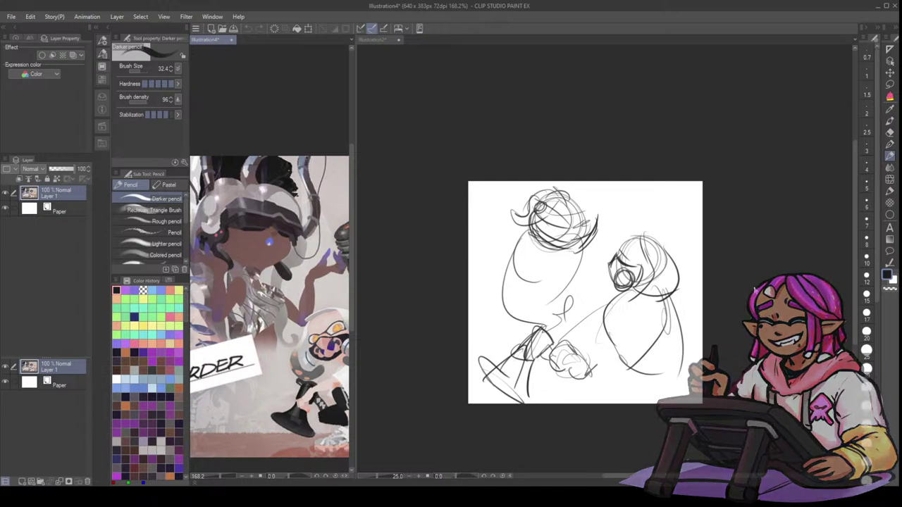
{"action": "scroll", "coordinate": [270, 260], "scroll_direction": "down", "scroll_amount": 5}
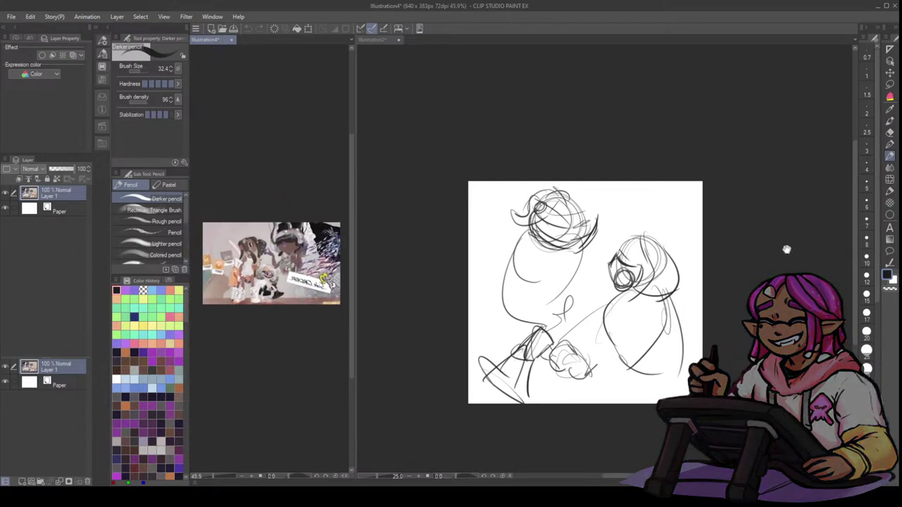
{"action": "scroll", "coordinate": [271, 260], "scroll_direction": "up", "scroll_amount": 8}
{"action": "scroll", "coordinate": [272, 260], "scroll_direction": "down", "scroll_amount": 4}
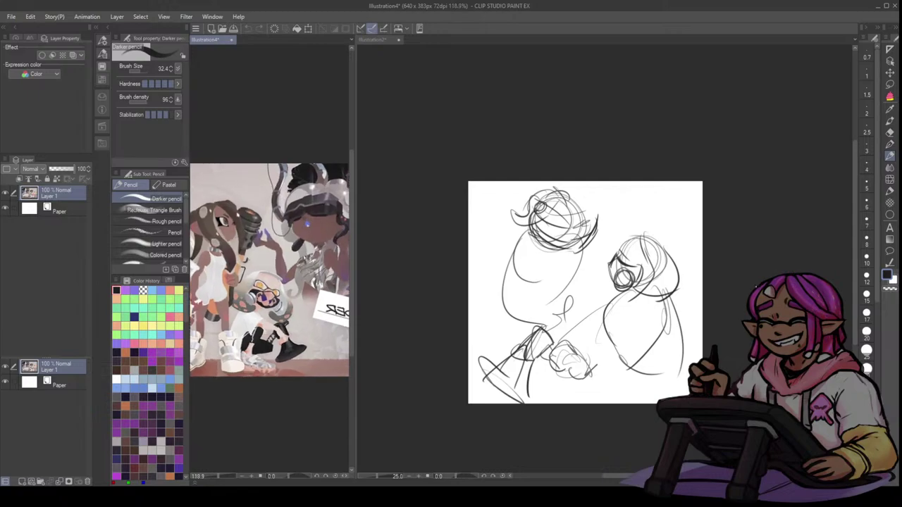
{"action": "scroll", "coordinate": [271, 260], "scroll_direction": "down", "scroll_amount": 2}
{"action": "scroll", "coordinate": [270, 259], "scroll_direction": "up", "scroll_amount": 5}
{"action": "left_click_drag", "start_coordinate": [785, 237], "coordinate": [766, 237]}
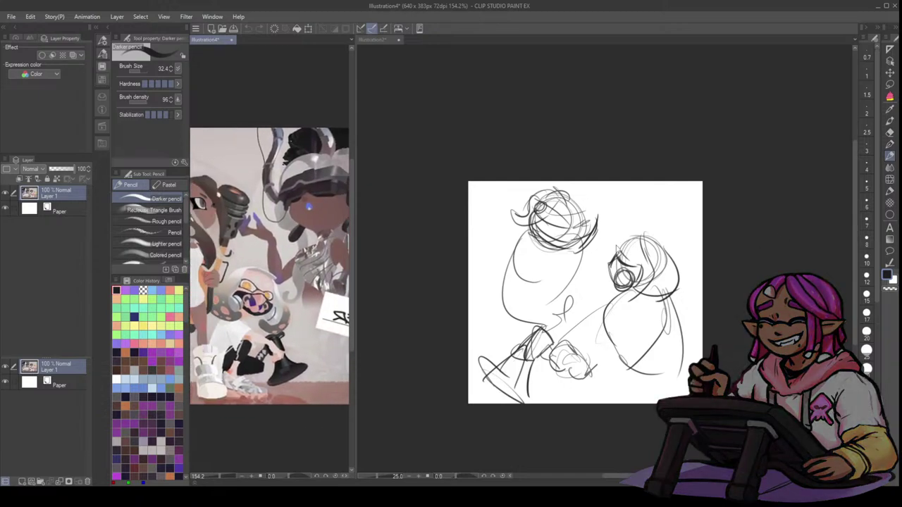
- Undo the latest curl and crown strokes on the left figure's head
{"action": "left_click", "coordinate": [617, 248]}
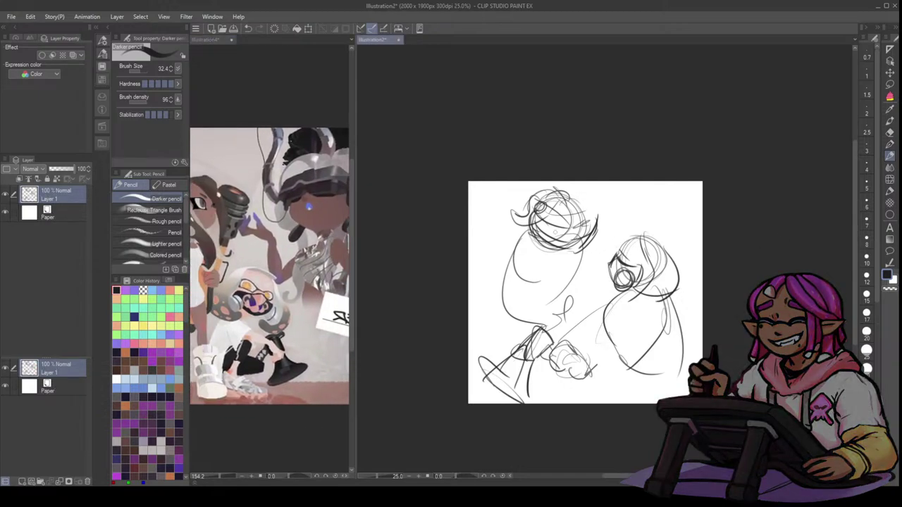
{"action": "key", "text": "ctrl+z"}
{"action": "key", "text": "ctrl+z"}
{"action": "key", "text": "ctrl+z"}
{"action": "key", "text": "ctrl+z"}
- Sketch a rounded bun beside the left figure's head, plus a pointed chin and a curved shoulder line
{"action": "mouse_move", "coordinate": [575, 193]}
{"action": "left_mouse_down"}
{"action": "mouse_move", "coordinate": [615, 215]}
{"action": "mouse_move", "coordinate": [599, 223]}
{"action": "mouse_move", "coordinate": [594, 211]}
{"action": "mouse_move", "coordinate": [614, 213]}
{"action": "mouse_move", "coordinate": [599, 235]}
{"action": "left_mouse_up"}
{"action": "mouse_move", "coordinate": [533, 235]}
{"action": "left_mouse_down"}
{"action": "mouse_move", "coordinate": [560, 261]}
{"action": "mouse_move", "coordinate": [585, 246]}
{"action": "mouse_move", "coordinate": [568, 264]}
{"action": "left_mouse_up"}
{"action": "mouse_move", "coordinate": [528, 241]}
{"action": "left_mouse_down"}
{"action": "mouse_move", "coordinate": [498, 269]}
{"action": "mouse_move", "coordinate": [537, 314]}
{"action": "left_mouse_up"}
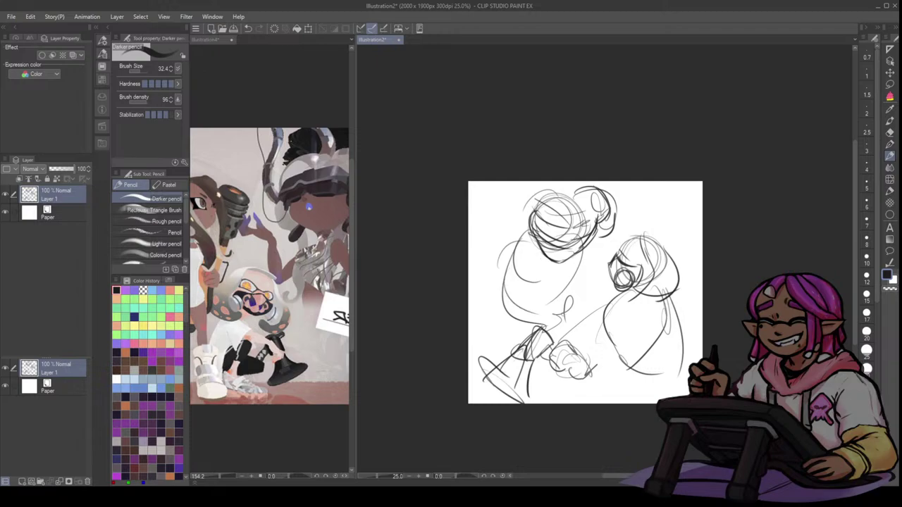
- Draw a bold outer hair contour over the right figure's head and sketch the eye area on its face
{"action": "mouse_move", "coordinate": [636, 228]}
{"action": "left_mouse_down"}
{"action": "mouse_move", "coordinate": [616, 247]}
{"action": "mouse_move", "coordinate": [648, 225]}
{"action": "mouse_move", "coordinate": [621, 244]}
{"action": "mouse_move", "coordinate": [640, 248]}
{"action": "left_mouse_up"}
{"action": "mouse_move", "coordinate": [638, 229]}
{"action": "left_mouse_down"}
{"action": "mouse_move", "coordinate": [668, 229]}
{"action": "mouse_move", "coordinate": [682, 286]}
{"action": "left_mouse_up"}
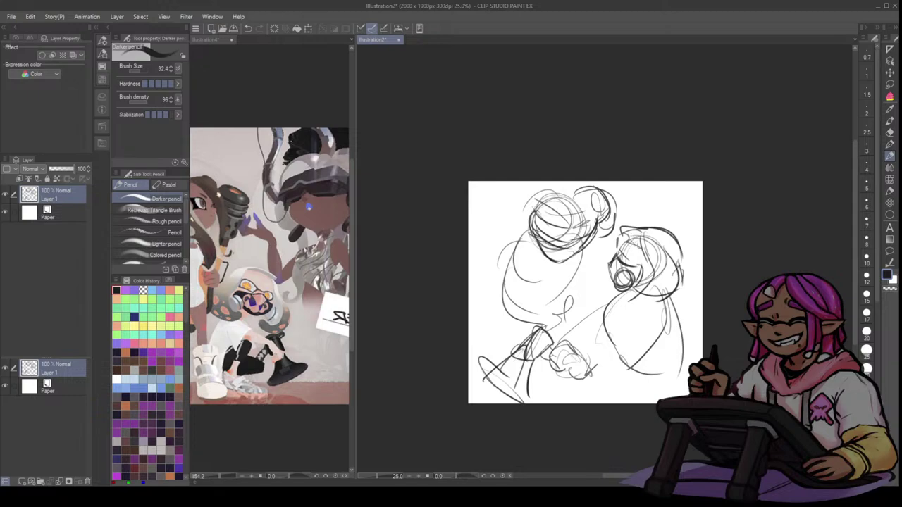
{"action": "left_click_drag", "start_coordinate": [624, 248], "coordinate": [639, 238]}
{"action": "left_click_drag", "start_coordinate": [619, 248], "coordinate": [644, 233]}
- Sketch the right figure's arm from the shoulder to the fist and build up its rounded torso with overlapping curves
{"action": "mouse_move", "coordinate": [620, 298]}
{"action": "left_mouse_down"}
{"action": "mouse_move", "coordinate": [604, 323]}
{"action": "mouse_move", "coordinate": [658, 295]}
{"action": "mouse_move", "coordinate": [610, 309]}
{"action": "mouse_move", "coordinate": [590, 338]}
{"action": "mouse_move", "coordinate": [561, 346]}
{"action": "left_mouse_up"}
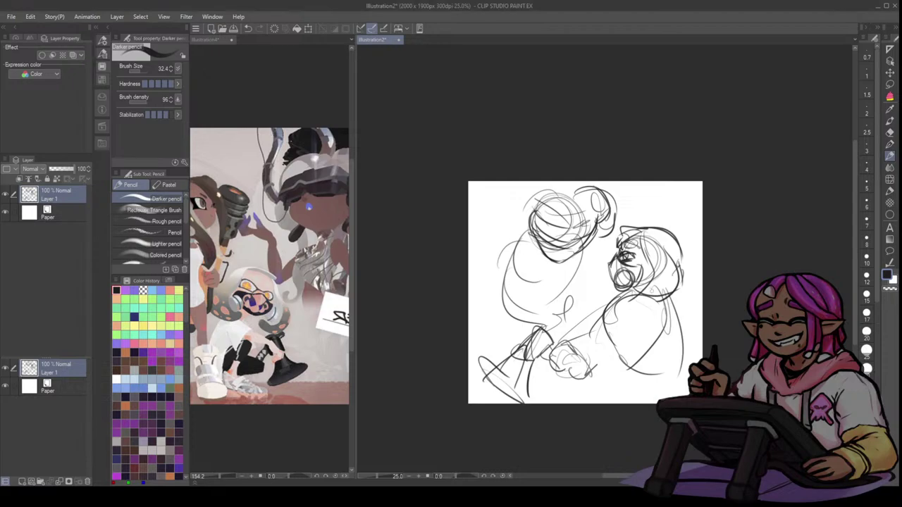
{"action": "mouse_move", "coordinate": [644, 302]}
{"action": "left_mouse_down"}
{"action": "mouse_move", "coordinate": [662, 342]}
{"action": "mouse_move", "coordinate": [631, 340]}
{"action": "mouse_move", "coordinate": [660, 343]}
{"action": "left_mouse_up"}
{"action": "left_click_drag", "start_coordinate": [603, 335], "coordinate": [652, 322]}
{"action": "left_click_drag", "start_coordinate": [576, 352], "coordinate": [653, 334]}
{"action": "mouse_move", "coordinate": [579, 375]}
{"action": "left_mouse_down"}
{"action": "mouse_move", "coordinate": [669, 360]}
{"action": "mouse_move", "coordinate": [647, 357]}
{"action": "left_mouse_up"}
{"action": "mouse_move", "coordinate": [620, 310]}
{"action": "left_mouse_down"}
{"action": "mouse_move", "coordinate": [628, 305]}
{"action": "mouse_move", "coordinate": [630, 360]}
{"action": "mouse_move", "coordinate": [645, 358]}
{"action": "left_mouse_up"}
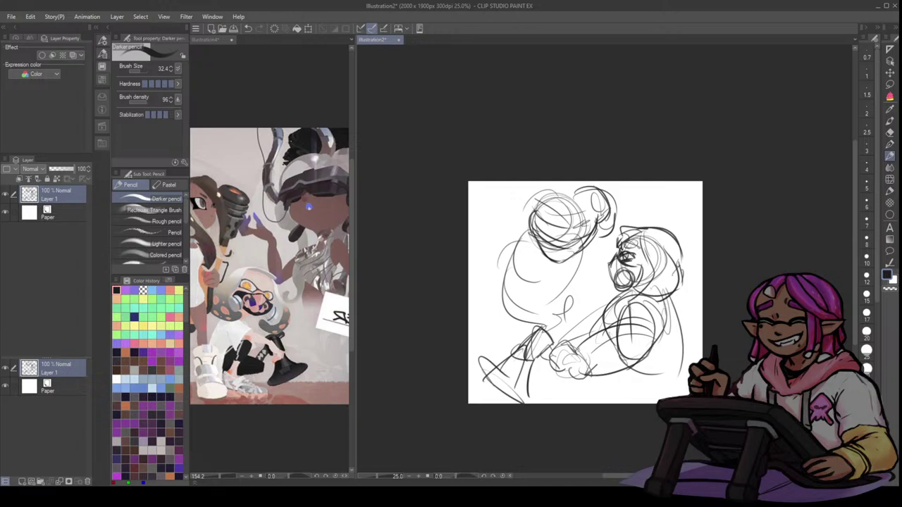
{"action": "left_click_drag", "start_coordinate": [576, 351], "coordinate": [644, 326]}
{"action": "left_click_drag", "start_coordinate": [602, 375], "coordinate": [651, 337]}
- Sketch the right figure's back curve and the lower body lines reaching the canvas's bottom edge
{"action": "mouse_move", "coordinate": [673, 301]}
{"action": "left_mouse_down"}
{"action": "mouse_move", "coordinate": [697, 351]}
{"action": "mouse_move", "coordinate": [679, 337]}
{"action": "mouse_move", "coordinate": [700, 360]}
{"action": "left_mouse_up"}
{"action": "left_click_drag", "start_coordinate": [690, 362], "coordinate": [683, 370]}
{"action": "mouse_move", "coordinate": [627, 369]}
{"action": "left_mouse_down"}
{"action": "mouse_move", "coordinate": [654, 399]}
{"action": "mouse_move", "coordinate": [636, 403]}
{"action": "left_mouse_up"}
{"action": "left_click_drag", "start_coordinate": [620, 400], "coordinate": [629, 384]}
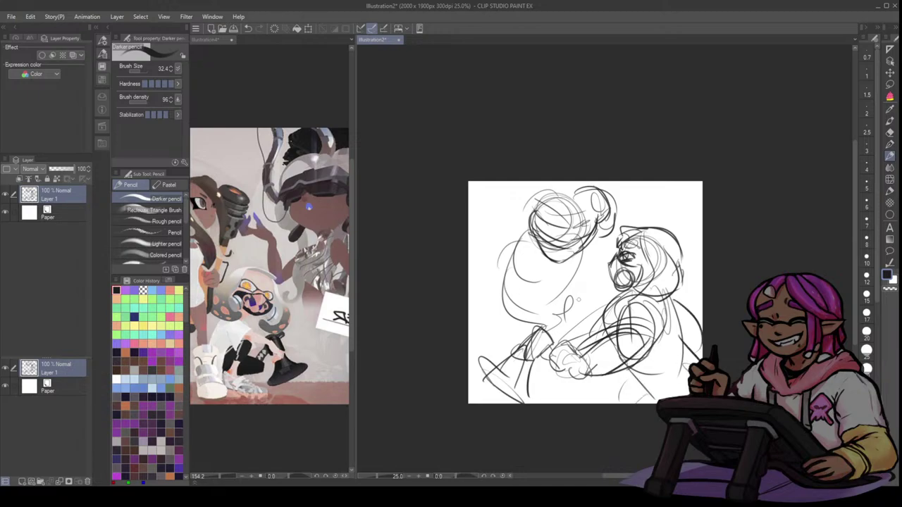
- Add a small pointed shape between the two figures, above the right figure's fist
{"action": "left_click_drag", "start_coordinate": [579, 302], "coordinate": [599, 310]}
{"action": "left_click_drag", "start_coordinate": [579, 286], "coordinate": [581, 310]}
{"action": "left_click_drag", "start_coordinate": [578, 277], "coordinate": [576, 300]}
{"action": "left_click_drag", "start_coordinate": [590, 303], "coordinate": [599, 297]}
- Sketch a raised hand at the canvas's left edge with arm lines leading back to the left figure's torso
{"action": "mouse_move", "coordinate": [482, 227]}
{"action": "left_mouse_down"}
{"action": "mouse_move", "coordinate": [494, 258]}
{"action": "mouse_move", "coordinate": [512, 228]}
{"action": "mouse_move", "coordinate": [496, 218]}
{"action": "left_mouse_up"}
{"action": "left_click_drag", "start_coordinate": [501, 230], "coordinate": [510, 246]}
{"action": "mouse_move", "coordinate": [470, 220]}
{"action": "left_mouse_down"}
{"action": "mouse_move", "coordinate": [492, 210]}
{"action": "mouse_move", "coordinate": [502, 240]}
{"action": "left_mouse_up"}
{"action": "mouse_move", "coordinate": [471, 233]}
{"action": "left_mouse_down"}
{"action": "mouse_move", "coordinate": [502, 250]}
{"action": "mouse_move", "coordinate": [499, 267]}
{"action": "left_mouse_up"}
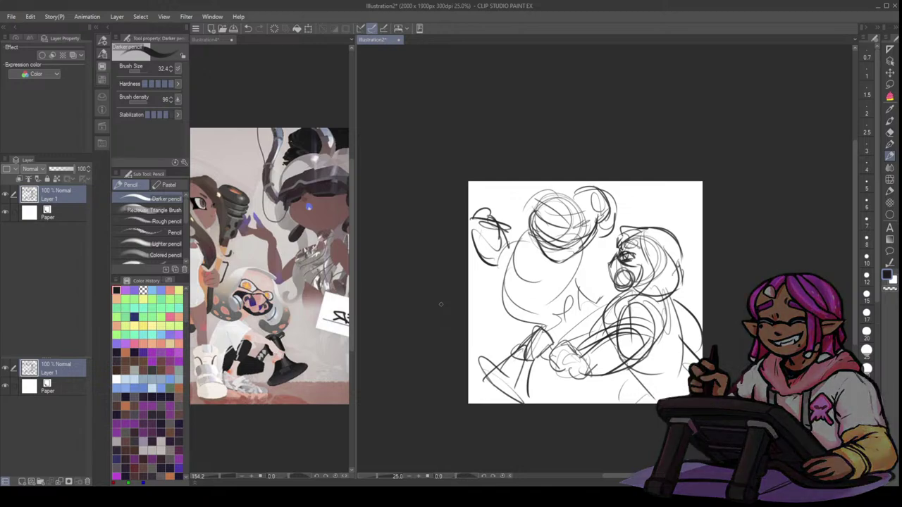
{"action": "left_click_drag", "start_coordinate": [474, 267], "coordinate": [469, 279]}
{"action": "left_click_drag", "start_coordinate": [470, 327], "coordinate": [486, 334]}
{"action": "left_click_drag", "start_coordinate": [473, 330], "coordinate": [519, 283]}
- Sketch a line from the left figure's head down toward the fist, a second bun and loose outer curves around its head
{"action": "left_click_drag", "start_coordinate": [591, 254], "coordinate": [596, 310]}
{"action": "mouse_move", "coordinate": [593, 305]}
{"action": "left_mouse_down"}
{"action": "mouse_move", "coordinate": [564, 317]}
{"action": "mouse_move", "coordinate": [561, 340]}
{"action": "left_mouse_up"}
{"action": "left_click_drag", "start_coordinate": [604, 231], "coordinate": [608, 236]}
{"action": "left_click_drag", "start_coordinate": [523, 232], "coordinate": [532, 263]}
{"action": "mouse_move", "coordinate": [543, 192]}
{"action": "left_mouse_down"}
{"action": "mouse_move", "coordinate": [524, 194]}
{"action": "mouse_move", "coordinate": [523, 232]}
{"action": "mouse_move", "coordinate": [523, 213]}
{"action": "left_mouse_up"}
{"action": "mouse_move", "coordinate": [523, 211]}
{"action": "left_mouse_down"}
{"action": "mouse_move", "coordinate": [542, 199]}
{"action": "mouse_move", "coordinate": [539, 270]}
{"action": "left_mouse_up"}
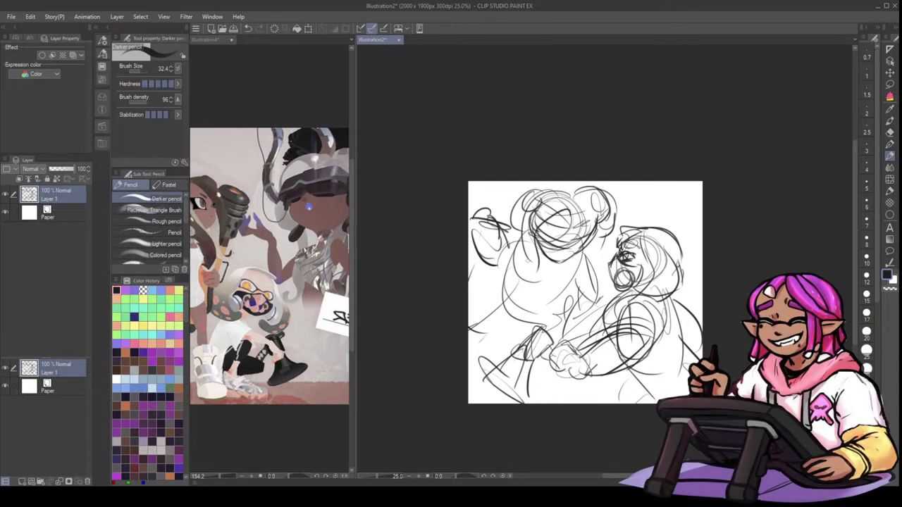
{"action": "mouse_move", "coordinate": [556, 194]}
{"action": "left_mouse_down"}
{"action": "mouse_move", "coordinate": [521, 215]}
{"action": "mouse_move", "coordinate": [530, 213]}
{"action": "left_mouse_up"}
{"action": "left_click_drag", "start_coordinate": [526, 205], "coordinate": [618, 179]}
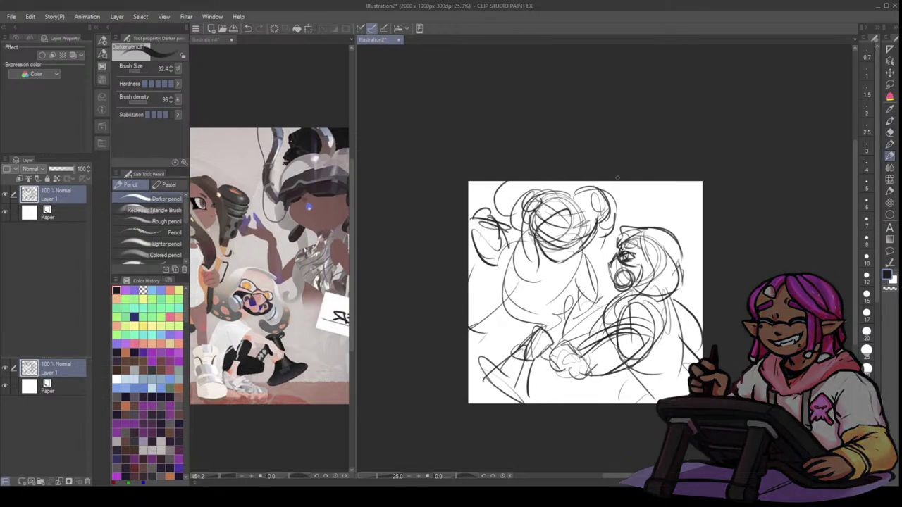
- Nudge the sketch layer slightly downward and pencil a small scribbled mark in the canvas's upper-right corner
{"action": "left_click", "coordinate": [890, 73]}
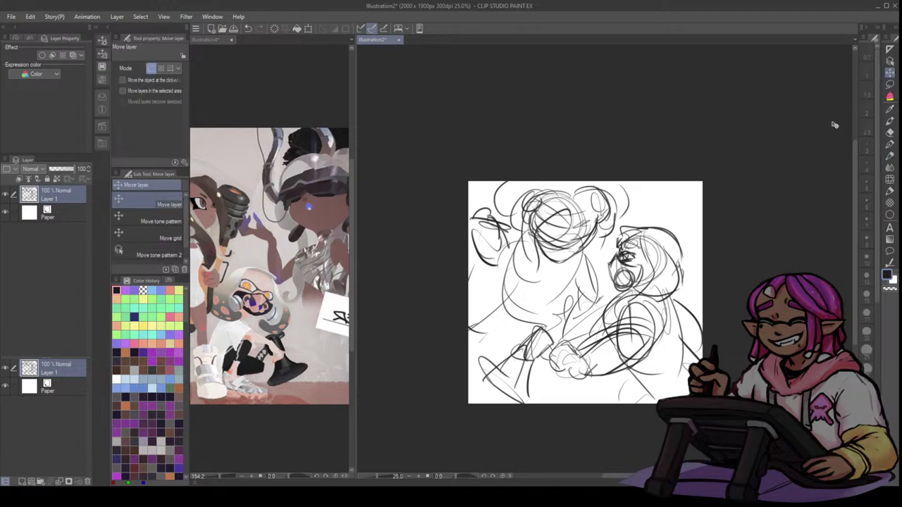
{"action": "left_click_drag", "start_coordinate": [653, 256], "coordinate": [654, 260]}
{"action": "left_click", "coordinate": [891, 157]}
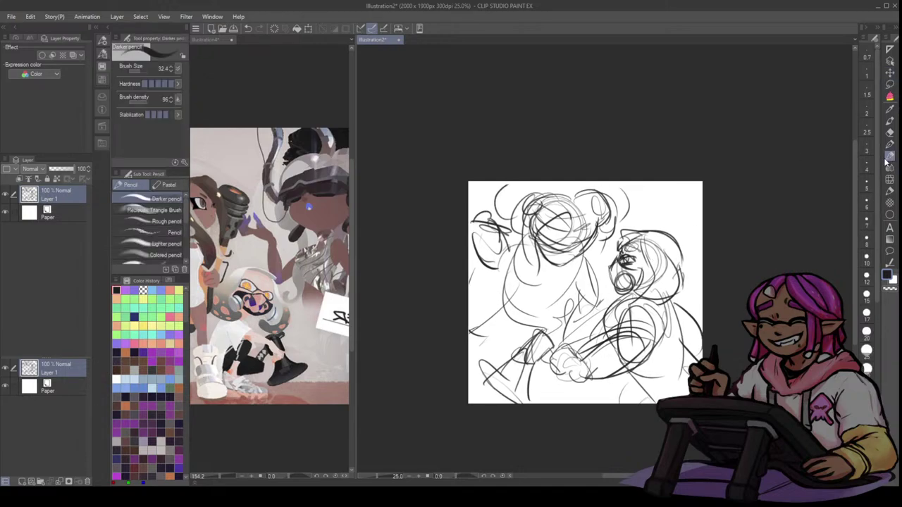
{"action": "mouse_move", "coordinate": [678, 222]}
{"action": "left_mouse_down"}
{"action": "mouse_move", "coordinate": [695, 212]}
{"action": "mouse_move", "coordinate": [670, 221]}
{"action": "mouse_move", "coordinate": [684, 204]}
{"action": "mouse_move", "coordinate": [702, 213]}
{"action": "mouse_move", "coordinate": [689, 250]}
{"action": "left_mouse_up"}
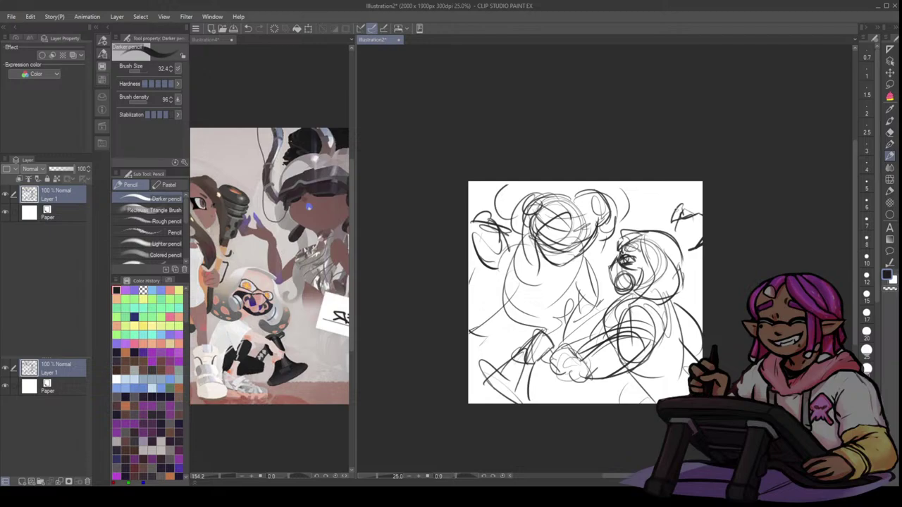
{"action": "mouse_move", "coordinate": [690, 209]}
{"action": "left_mouse_down"}
{"action": "mouse_move", "coordinate": [703, 219]}
{"action": "mouse_move", "coordinate": [691, 225]}
{"action": "mouse_move", "coordinate": [692, 240]}
{"action": "mouse_move", "coordinate": [683, 201]}
{"action": "mouse_move", "coordinate": [691, 210]}
{"action": "left_mouse_up"}
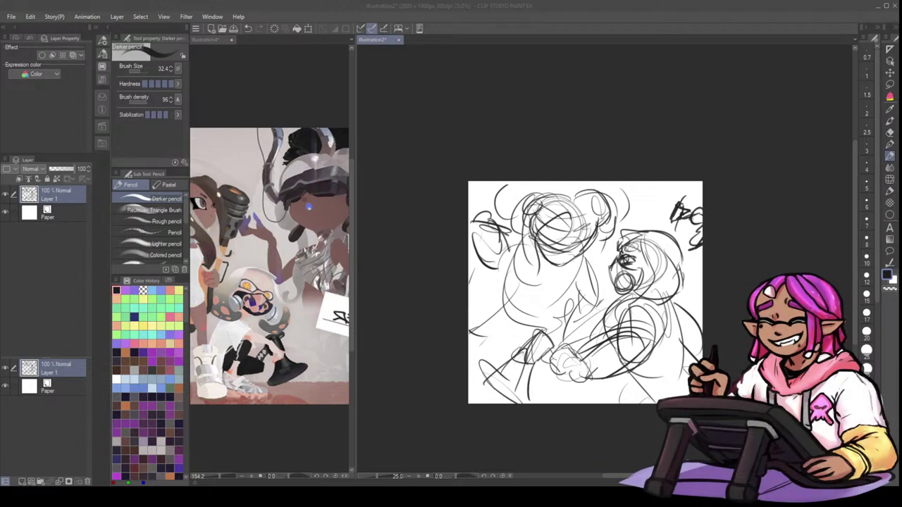
- Sketch long flowing lines down the left figure's torso and curved strokes along the canvas's left edge
{"action": "left_click", "coordinate": [512, 327]}
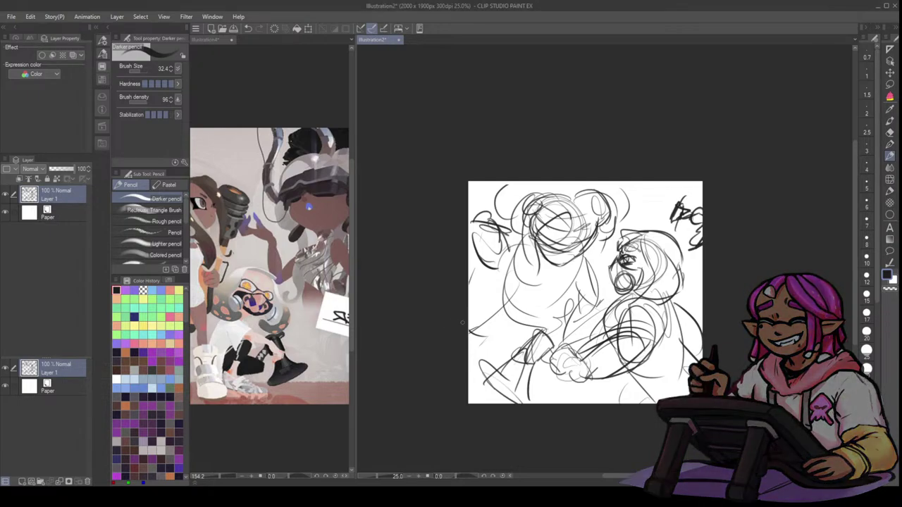
{"action": "mouse_move", "coordinate": [561, 264]}
{"action": "left_mouse_down"}
{"action": "mouse_move", "coordinate": [513, 311]}
{"action": "mouse_move", "coordinate": [532, 311]}
{"action": "left_mouse_up"}
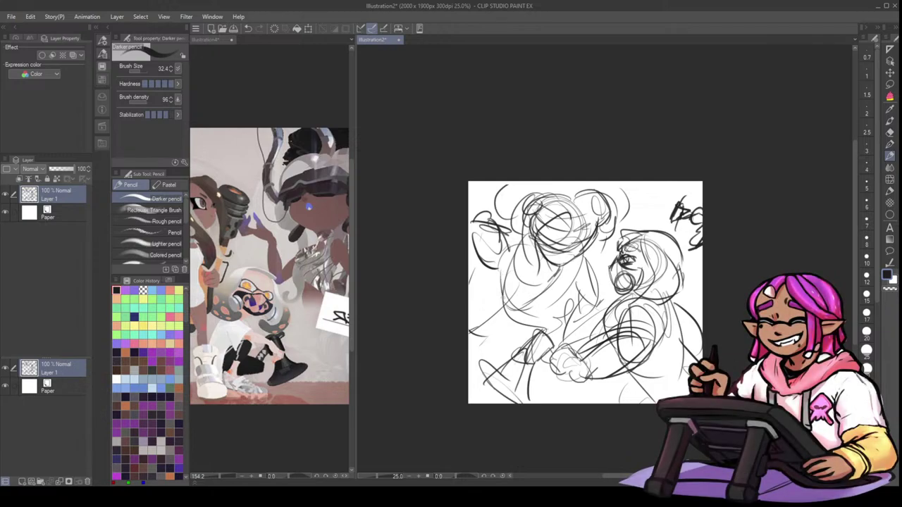
{"action": "mouse_move", "coordinate": [490, 265]}
{"action": "left_mouse_down"}
{"action": "mouse_move", "coordinate": [480, 316]}
{"action": "mouse_move", "coordinate": [469, 271]}
{"action": "left_mouse_up"}
{"action": "mouse_move", "coordinate": [469, 315]}
{"action": "left_mouse_down"}
{"action": "mouse_move", "coordinate": [486, 307]}
{"action": "mouse_move", "coordinate": [479, 313]}
{"action": "left_mouse_up"}
{"action": "left_click_drag", "start_coordinate": [505, 272], "coordinate": [487, 306]}
{"action": "mouse_move", "coordinate": [520, 245]}
{"action": "left_mouse_down"}
{"action": "mouse_move", "coordinate": [507, 283]}
{"action": "mouse_move", "coordinate": [497, 245]}
{"action": "mouse_move", "coordinate": [504, 313]}
{"action": "mouse_move", "coordinate": [484, 337]}
{"action": "left_mouse_up"}
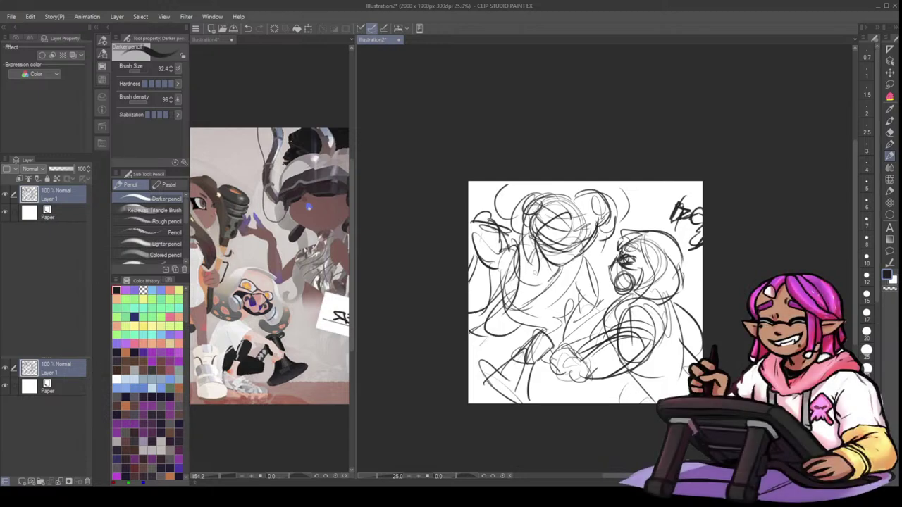
{"action": "left_click_drag", "start_coordinate": [535, 272], "coordinate": [500, 340]}
{"action": "mouse_move", "coordinate": [587, 263]}
{"action": "left_mouse_down"}
{"action": "mouse_move", "coordinate": [557, 317]}
{"action": "mouse_move", "coordinate": [524, 320]}
{"action": "left_mouse_up"}
- Extend the flowing curves around the flared shape in the canvas's lower-left corner and add strokes above the fist
{"action": "left_click_drag", "start_coordinate": [512, 324], "coordinate": [496, 372]}
{"action": "left_click_drag", "start_coordinate": [483, 342], "coordinate": [471, 390]}
{"action": "left_click_drag", "start_coordinate": [471, 399], "coordinate": [503, 384]}
{"action": "left_click_drag", "start_coordinate": [583, 329], "coordinate": [559, 341]}
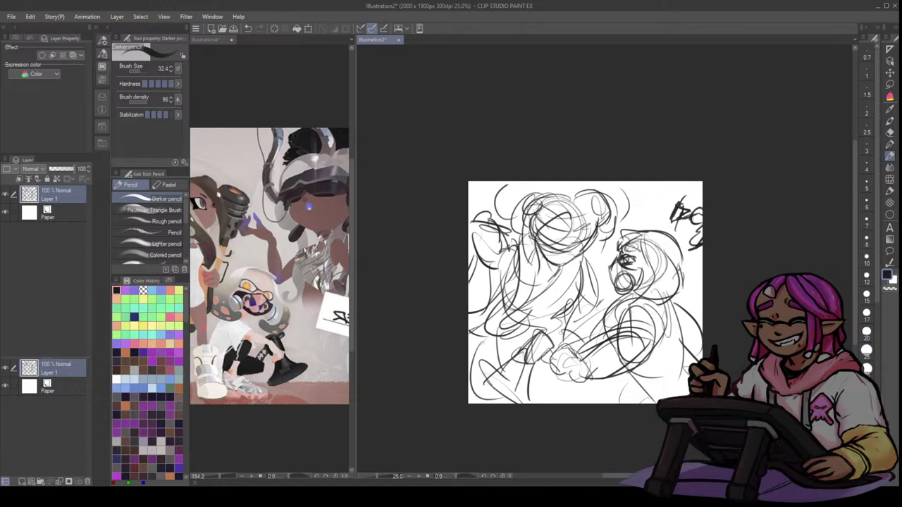
{"action": "left_click_drag", "start_coordinate": [513, 389], "coordinate": [527, 403]}
- Compare the reference artwork in normal and mirrored orientation, examining the visored character closely
{"action": "left_click", "coordinate": [324, 419]}
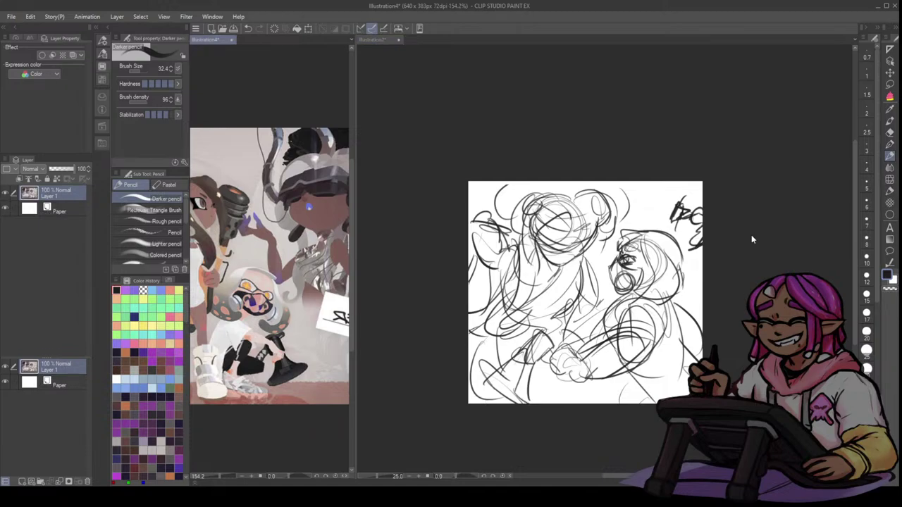
{"action": "left_click_drag", "start_coordinate": [204, 282], "coordinate": [336, 298]}
{"action": "left_click_drag", "start_coordinate": [786, 231], "coordinate": [730, 233]}
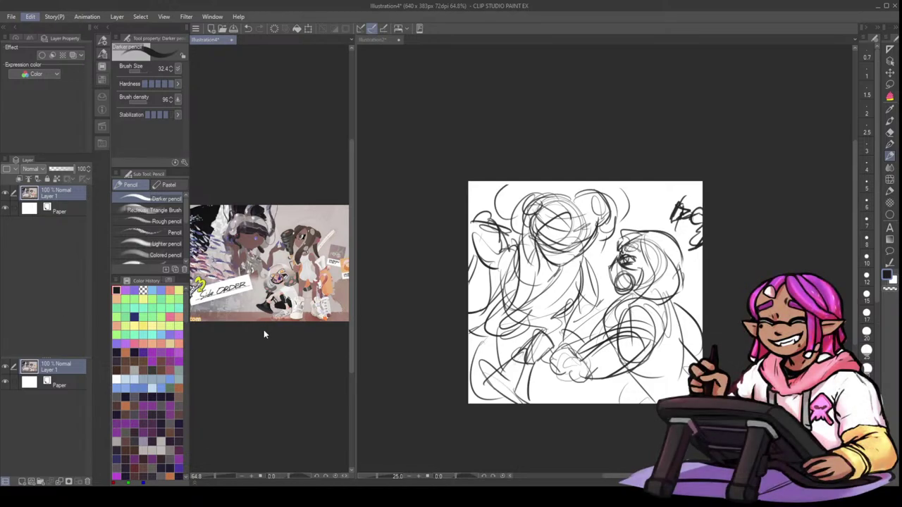
{"action": "left_click", "coordinate": [241, 336]}
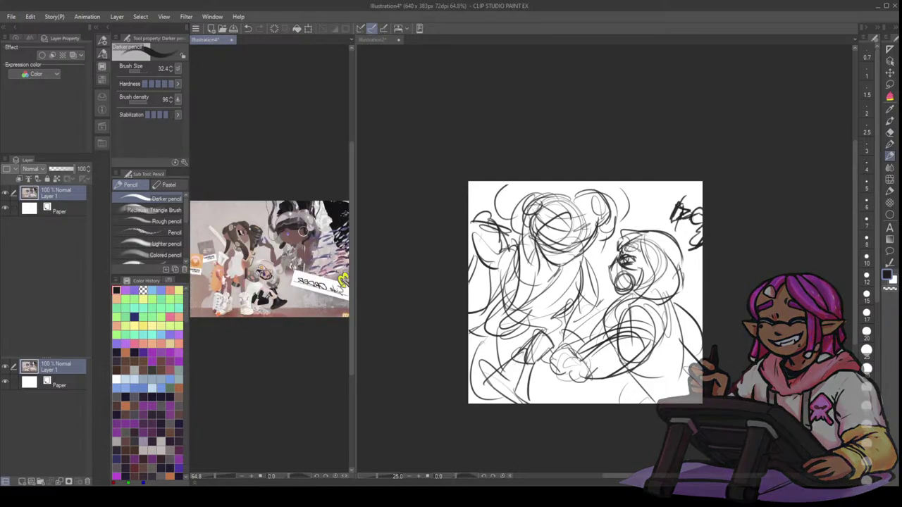
{"action": "scroll", "coordinate": [302, 238], "scroll_direction": "up", "scroll_amount": 3}
{"action": "scroll", "coordinate": [302, 230], "scroll_direction": "up", "scroll_amount": 1}
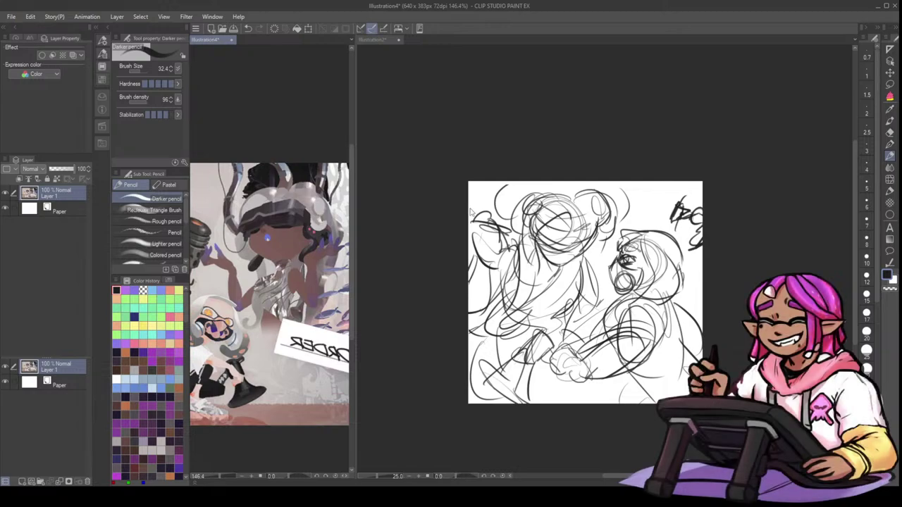
- Sketch angular shoulder lines between the two figures and darken the right figure's facial features with the Darker pencil
{"action": "left_click", "coordinate": [392, 223]}
{"action": "left_click_drag", "start_coordinate": [580, 272], "coordinate": [548, 315]}
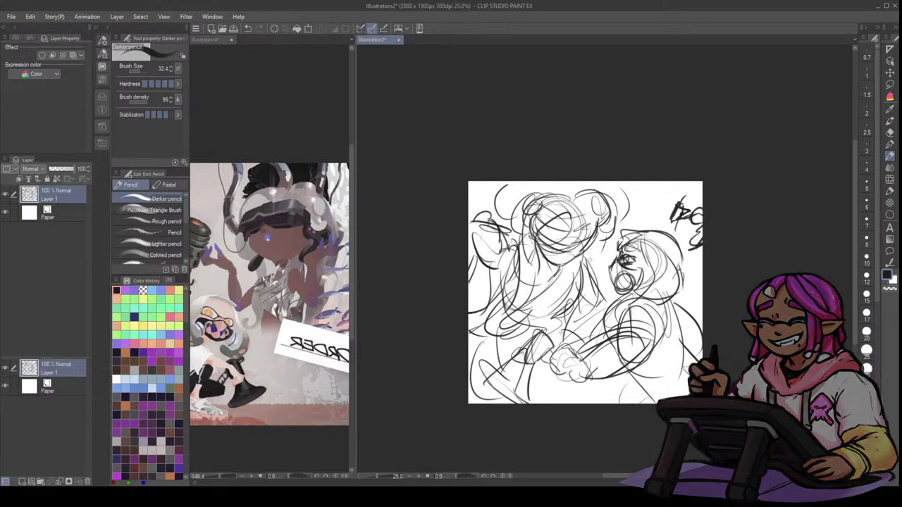
{"action": "left_click_drag", "start_coordinate": [589, 259], "coordinate": [613, 270]}
{"action": "mouse_move", "coordinate": [576, 299]}
{"action": "left_mouse_down"}
{"action": "mouse_move", "coordinate": [618, 284]}
{"action": "mouse_move", "coordinate": [608, 288]}
{"action": "left_mouse_up"}
{"action": "left_click_drag", "start_coordinate": [626, 259], "coordinate": [637, 250]}
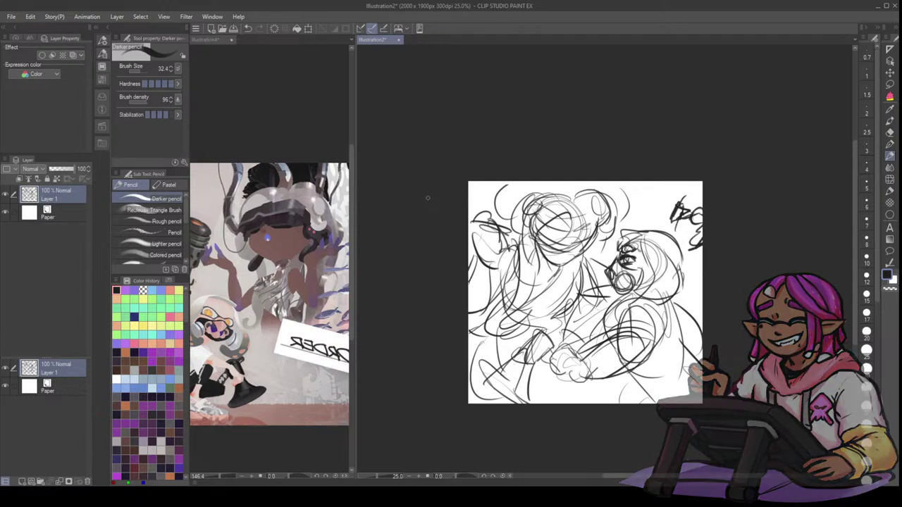
- Reinforce the right figure's head outline, the round shape at its mouth and the top of its shoulder
{"action": "mouse_move", "coordinate": [644, 235]}
{"action": "left_mouse_down"}
{"action": "mouse_move", "coordinate": [687, 271]}
{"action": "mouse_move", "coordinate": [694, 289]}
{"action": "left_mouse_up"}
{"action": "left_click_drag", "start_coordinate": [629, 281], "coordinate": [616, 290]}
{"action": "left_click_drag", "start_coordinate": [619, 325], "coordinate": [637, 299]}
{"action": "mouse_move", "coordinate": [605, 333]}
{"action": "left_mouse_down"}
{"action": "mouse_move", "coordinate": [659, 321]}
{"action": "mouse_move", "coordinate": [664, 338]}
{"action": "left_mouse_up"}
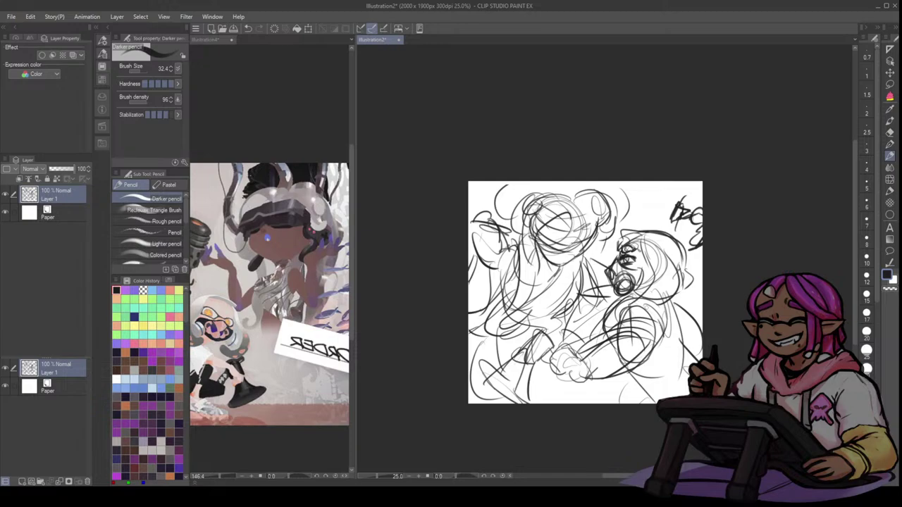
- Darken the right figure's upper arm and sketch crossed strokes for its lower body along the canvas's bottom edge
{"action": "mouse_move", "coordinate": [639, 305]}
{"action": "left_mouse_down"}
{"action": "mouse_move", "coordinate": [668, 345]}
{"action": "mouse_move", "coordinate": [660, 352]}
{"action": "left_mouse_up"}
{"action": "mouse_move", "coordinate": [627, 371]}
{"action": "left_mouse_down"}
{"action": "mouse_move", "coordinate": [656, 391]}
{"action": "mouse_move", "coordinate": [611, 391]}
{"action": "left_mouse_up"}
{"action": "left_click_drag", "start_coordinate": [630, 383], "coordinate": [616, 399]}
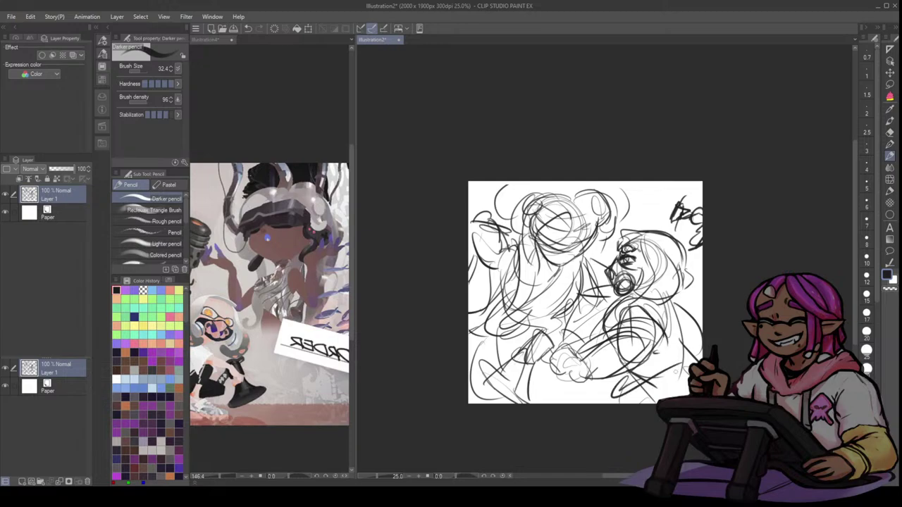
{"action": "left_click_drag", "start_coordinate": [672, 363], "coordinate": [689, 370]}
{"action": "left_click_drag", "start_coordinate": [641, 386], "coordinate": [629, 402]}
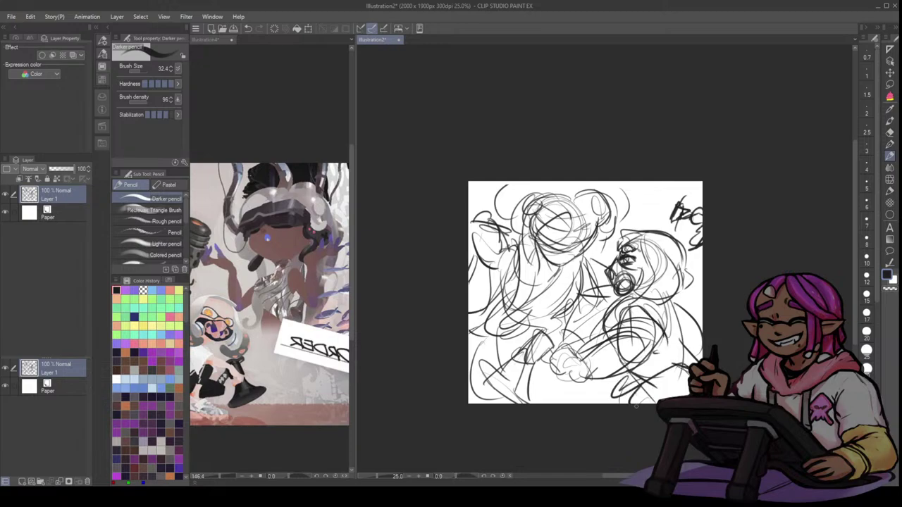
- Pencil heavy lines from the left figure's neck down its torso to the area above the fist
{"action": "left_click", "coordinate": [313, 437]}
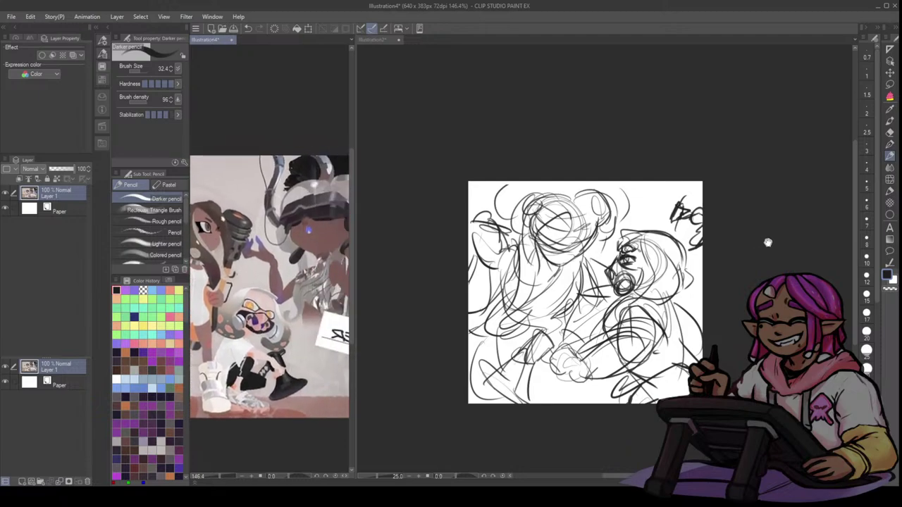
{"action": "left_click", "coordinate": [761, 245]}
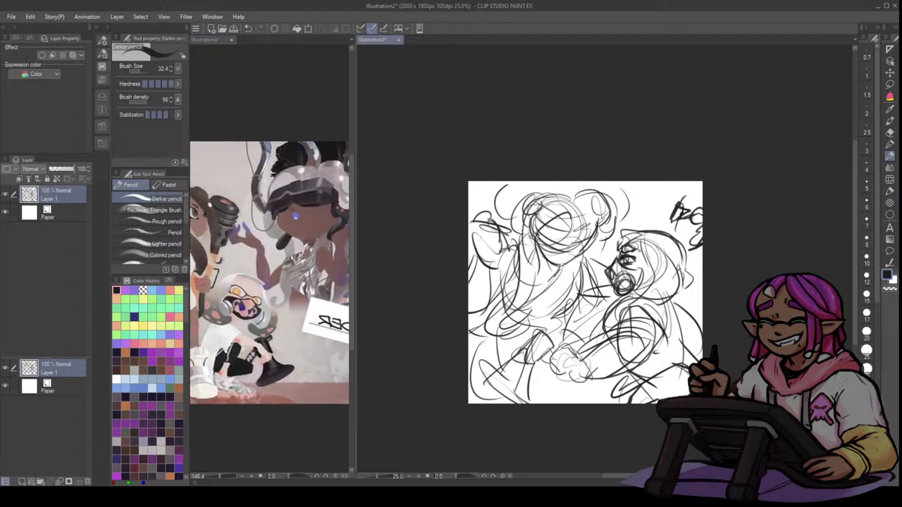
{"action": "mouse_move", "coordinate": [584, 263]}
{"action": "left_mouse_down"}
{"action": "mouse_move", "coordinate": [572, 283]}
{"action": "mouse_move", "coordinate": [578, 299]}
{"action": "left_mouse_up"}
{"action": "left_click_drag", "start_coordinate": [579, 259], "coordinate": [594, 300]}
{"action": "mouse_move", "coordinate": [578, 262]}
{"action": "left_mouse_down"}
{"action": "mouse_move", "coordinate": [571, 310]}
{"action": "mouse_move", "coordinate": [539, 321]}
{"action": "left_mouse_up"}
{"action": "mouse_move", "coordinate": [571, 283]}
{"action": "left_mouse_down"}
{"action": "mouse_move", "coordinate": [537, 316]}
{"action": "mouse_move", "coordinate": [556, 307]}
{"action": "mouse_move", "coordinate": [483, 347]}
{"action": "mouse_move", "coordinate": [531, 332]}
{"action": "left_mouse_up"}
{"action": "mouse_move", "coordinate": [536, 327]}
{"action": "left_mouse_down"}
{"action": "mouse_move", "coordinate": [554, 335]}
{"action": "mouse_move", "coordinate": [547, 340]}
{"action": "mouse_move", "coordinate": [561, 336]}
{"action": "left_mouse_up"}
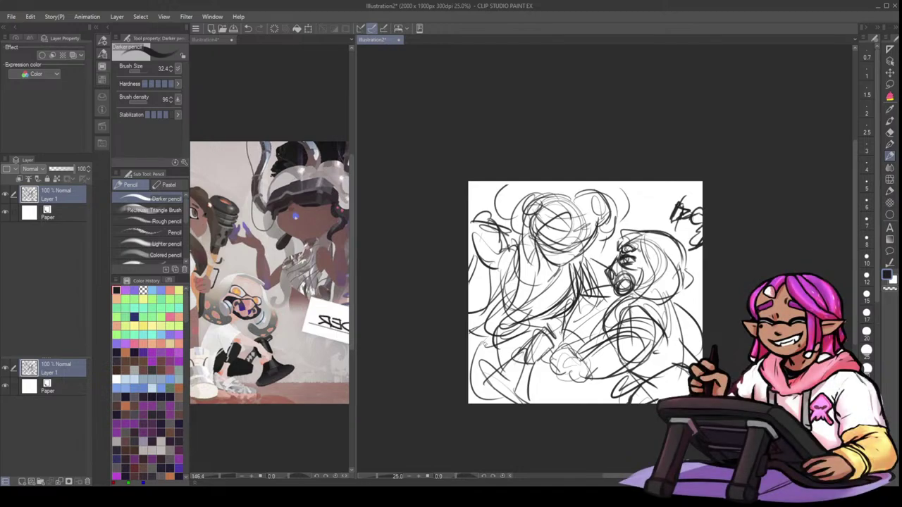
- Sketch a long curve across the flared shape in the canvas's lower-left corner and darken the edge beside the fist
{"action": "mouse_move", "coordinate": [486, 342]}
{"action": "left_mouse_down"}
{"action": "mouse_move", "coordinate": [473, 386]}
{"action": "mouse_move", "coordinate": [543, 402]}
{"action": "left_mouse_up"}
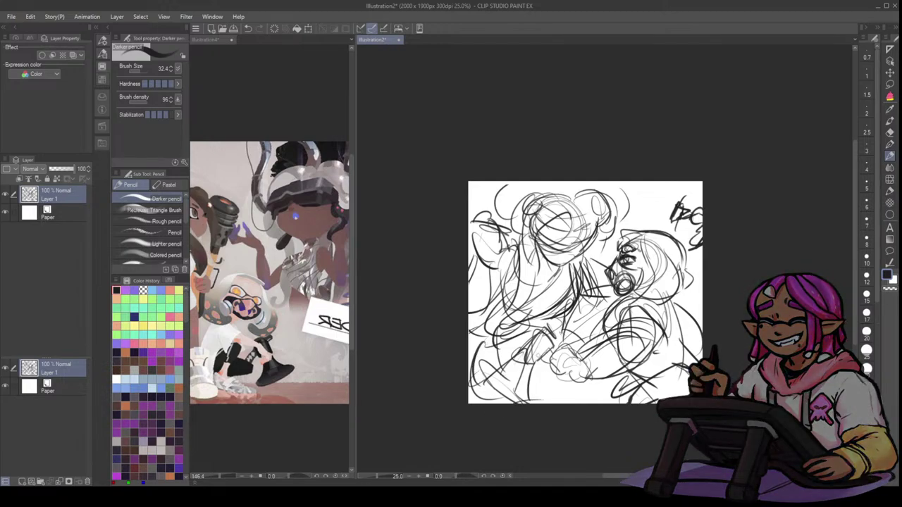
{"action": "left_click_drag", "start_coordinate": [557, 338], "coordinate": [532, 382]}
{"action": "left_click_drag", "start_coordinate": [548, 319], "coordinate": [562, 344]}
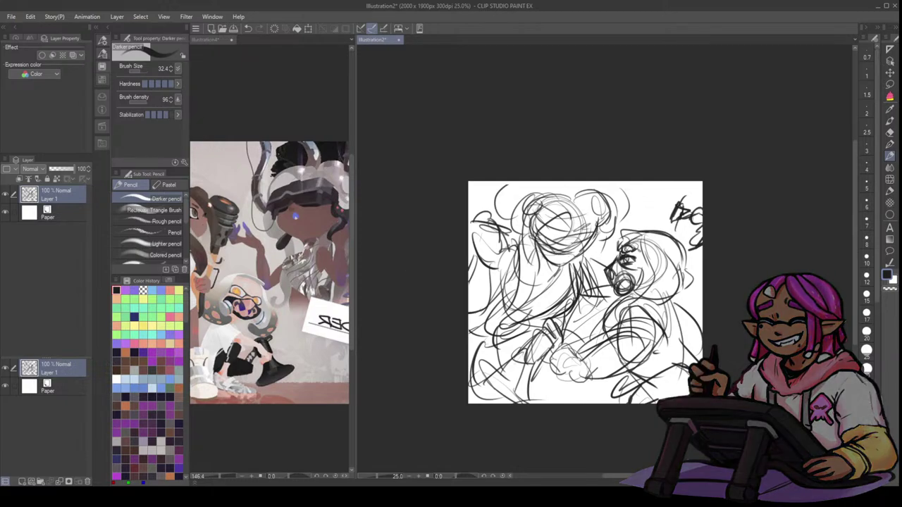
- Strengthen the fist and forearm outlines at the canvas's lower centre with darker pencil strokes
{"action": "left_click_drag", "start_coordinate": [797, 249], "coordinate": [773, 238]}
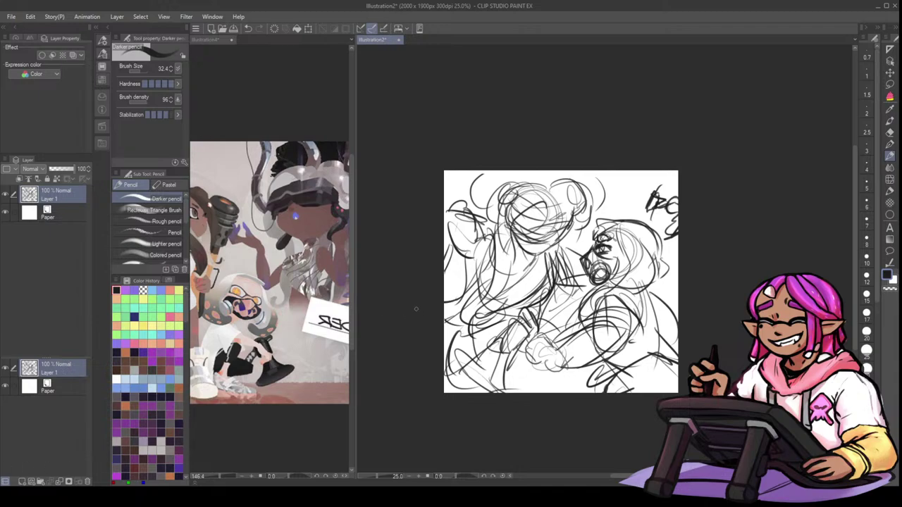
{"action": "mouse_move", "coordinate": [629, 332]}
{"action": "left_mouse_down"}
{"action": "mouse_move", "coordinate": [568, 363]}
{"action": "mouse_move", "coordinate": [529, 352]}
{"action": "mouse_move", "coordinate": [521, 369]}
{"action": "mouse_move", "coordinate": [575, 370]}
{"action": "left_mouse_up"}
{"action": "left_click_drag", "start_coordinate": [536, 335], "coordinate": [563, 349]}
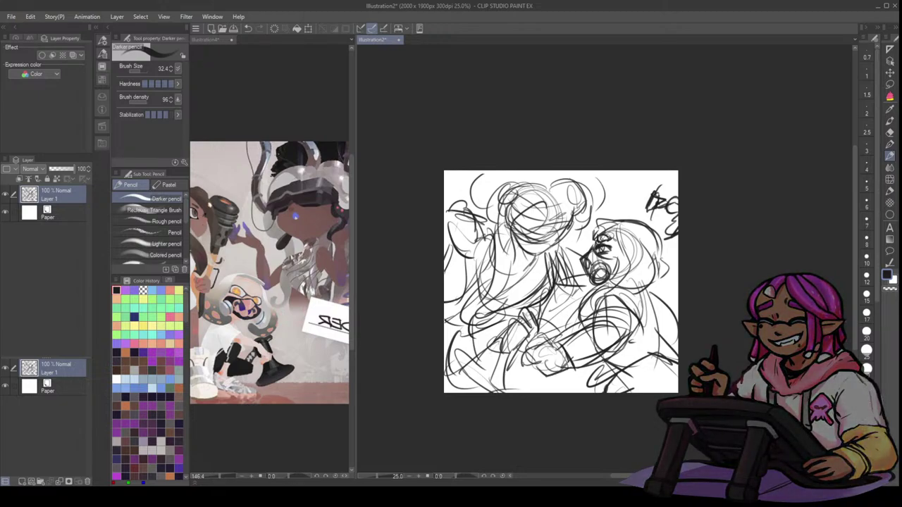
{"action": "left_click_drag", "start_coordinate": [528, 313], "coordinate": [539, 341]}
- Sketch long lines down the right figure's back and add curved strokes below its arm at the canvas's bottom edge
{"action": "left_click_drag", "start_coordinate": [643, 288], "coordinate": [663, 340]}
{"action": "left_click_drag", "start_coordinate": [652, 297], "coordinate": [678, 354]}
{"action": "left_click_drag", "start_coordinate": [597, 370], "coordinate": [566, 391]}
{"action": "left_click_drag", "start_coordinate": [569, 390], "coordinate": [593, 393]}
{"action": "left_click_drag", "start_coordinate": [640, 334], "coordinate": [677, 362]}
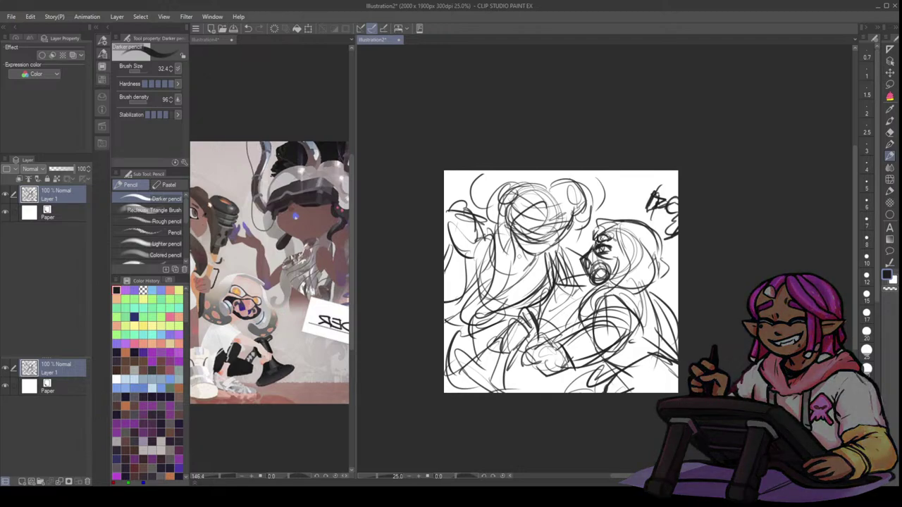
- Draw curved hair strokes over the left figure's head and a horn-like curve toward the canvas's upper-left corner
{"action": "left_click_drag", "start_coordinate": [499, 198], "coordinate": [546, 202]}
{"action": "left_click_drag", "start_coordinate": [518, 171], "coordinate": [500, 183]}
{"action": "left_click_drag", "start_coordinate": [549, 171], "coordinate": [497, 189]}
{"action": "left_click_drag", "start_coordinate": [483, 171], "coordinate": [461, 219]}
{"action": "left_click_drag", "start_coordinate": [466, 215], "coordinate": [491, 224]}
{"action": "left_click_drag", "start_coordinate": [489, 179], "coordinate": [478, 214]}
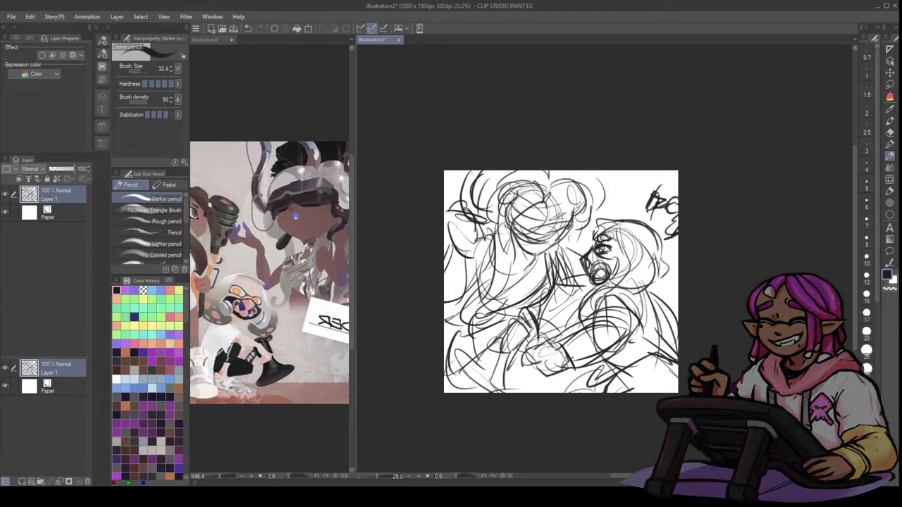
- Sketch the visor curves across the left figure's face and redraw the rounded hair shape beside its head
{"action": "mouse_move", "coordinate": [568, 225]}
{"action": "left_mouse_down"}
{"action": "mouse_move", "coordinate": [561, 247]}
{"action": "mouse_move", "coordinate": [576, 227]}
{"action": "mouse_move", "coordinate": [527, 241]}
{"action": "left_mouse_up"}
{"action": "left_click_drag", "start_coordinate": [533, 226], "coordinate": [579, 220]}
{"action": "left_click_drag", "start_coordinate": [541, 186], "coordinate": [553, 225]}
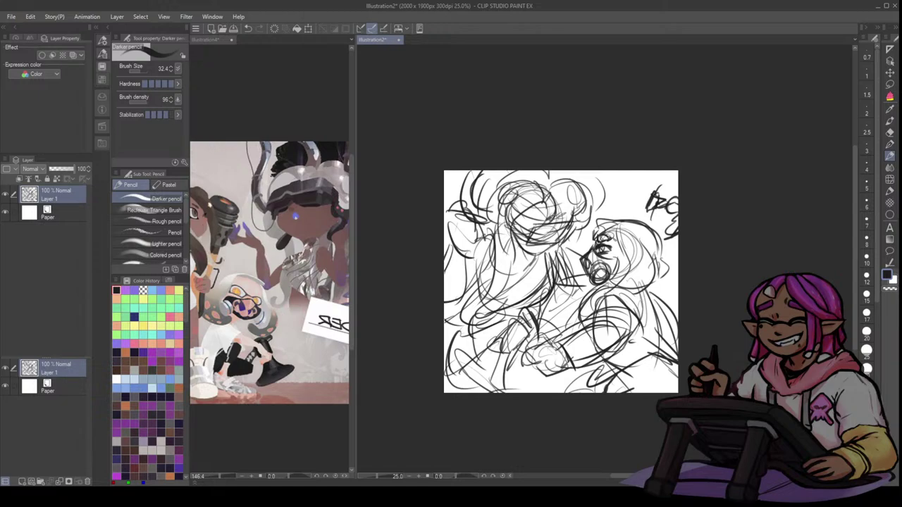
{"action": "mouse_move", "coordinate": [545, 190]}
{"action": "left_mouse_down"}
{"action": "mouse_move", "coordinate": [591, 189]}
{"action": "mouse_move", "coordinate": [593, 204]}
{"action": "mouse_move", "coordinate": [575, 197]}
{"action": "mouse_move", "coordinate": [579, 221]}
{"action": "mouse_move", "coordinate": [597, 216]}
{"action": "mouse_move", "coordinate": [599, 202]}
{"action": "mouse_move", "coordinate": [604, 211]}
{"action": "left_mouse_up"}
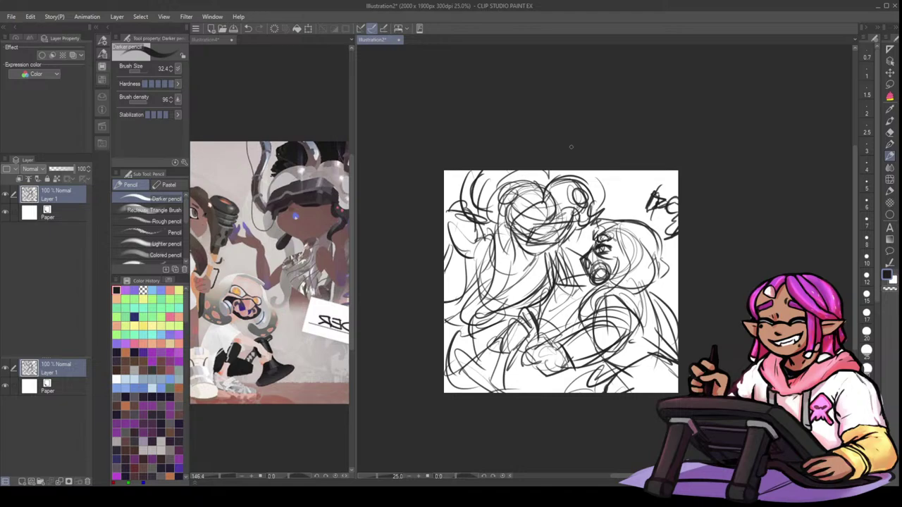
- Add hair curves at the canvas's top edge and rework the raised hand and arm along its left edge
{"action": "left_click_drag", "start_coordinate": [561, 171], "coordinate": [557, 183]}
{"action": "left_click_drag", "start_coordinate": [499, 171], "coordinate": [490, 197]}
{"action": "mouse_move", "coordinate": [492, 172]}
{"action": "left_mouse_down"}
{"action": "mouse_move", "coordinate": [495, 215]}
{"action": "mouse_move", "coordinate": [458, 227]}
{"action": "mouse_move", "coordinate": [464, 245]}
{"action": "left_mouse_up"}
{"action": "mouse_move", "coordinate": [474, 211]}
{"action": "left_mouse_down"}
{"action": "mouse_move", "coordinate": [448, 230]}
{"action": "mouse_move", "coordinate": [468, 249]}
{"action": "mouse_move", "coordinate": [470, 310]}
{"action": "left_mouse_up"}
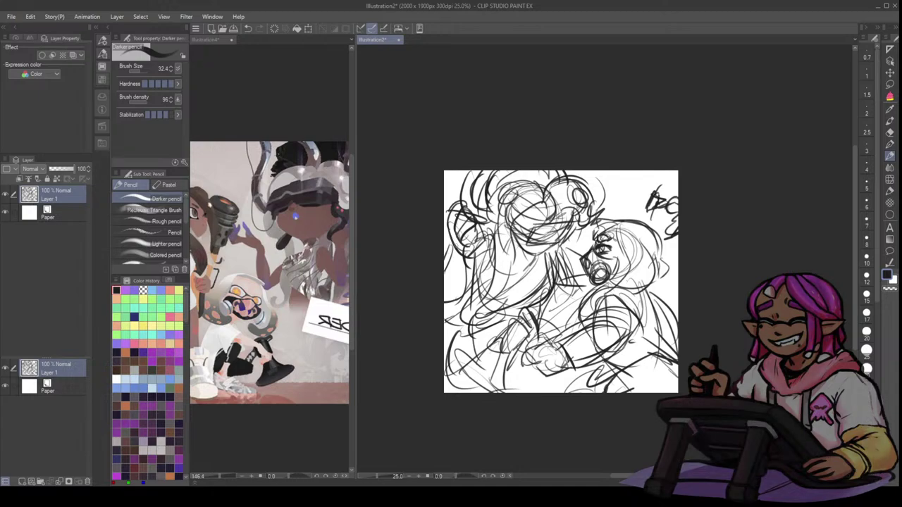
- Darken the scribbled hand in the canvas's upper-right corner and add strokes around the left figure's neck and shoulder
{"action": "left_click_drag", "start_coordinate": [655, 210], "coordinate": [648, 229]}
{"action": "left_click_drag", "start_coordinate": [556, 249], "coordinate": [578, 264]}
{"action": "left_click_drag", "start_coordinate": [540, 233], "coordinate": [619, 267]}
- Add a new layer beneath the sketch layer and choose the G-pen with reddish brown from the color set
{"action": "key", "text": "ctrl+shift+n"}
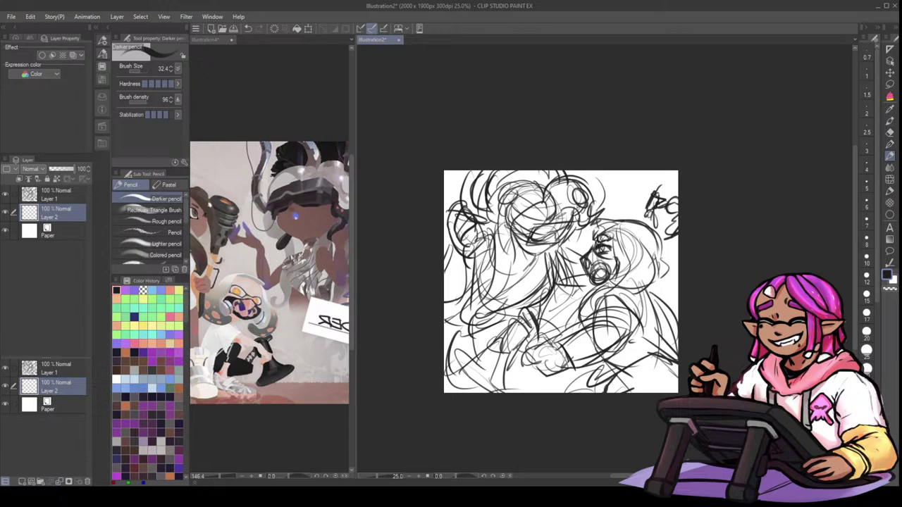
{"action": "left_click", "coordinate": [889, 146]}
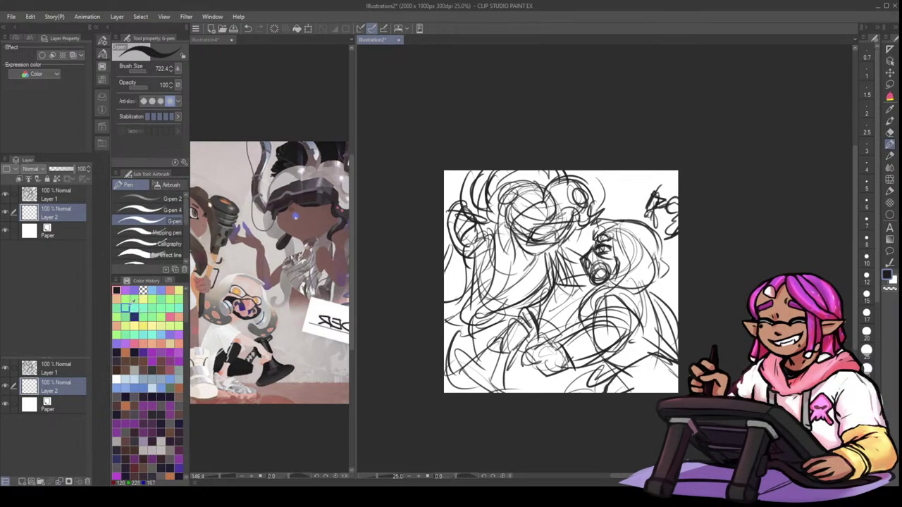
{"action": "left_click", "coordinate": [169, 281]}
{"action": "left_click", "coordinate": [117, 362]}
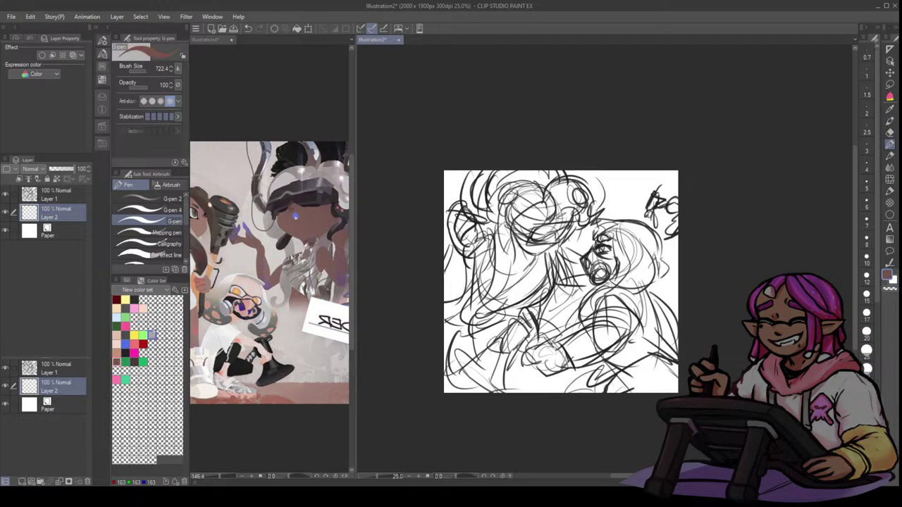
- Paint the left figure's lower face, raised hand and arm reddish brown with the G-pen at brush size 173.1
{"action": "mouse_move", "coordinate": [545, 228]}
{"action": "left_mouse_down"}
{"action": "mouse_move", "coordinate": [558, 203]}
{"action": "mouse_move", "coordinate": [530, 243]}
{"action": "mouse_move", "coordinate": [568, 216]}
{"action": "mouse_move", "coordinate": [525, 224]}
{"action": "left_mouse_up"}
{"action": "key", "text": "ctrl+z"}
{"action": "mouse_move", "coordinate": [462, 208]}
{"action": "left_mouse_down"}
{"action": "mouse_move", "coordinate": [469, 245]}
{"action": "mouse_move", "coordinate": [471, 231]}
{"action": "mouse_move", "coordinate": [457, 220]}
{"action": "mouse_move", "coordinate": [465, 226]}
{"action": "left_mouse_up"}
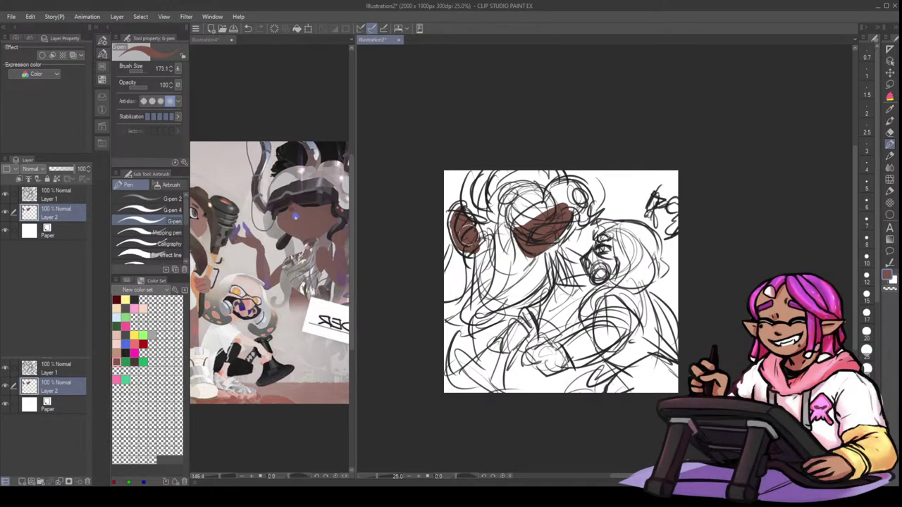
{"action": "mouse_move", "coordinate": [468, 235]}
{"action": "left_mouse_down"}
{"action": "mouse_move", "coordinate": [440, 296]}
{"action": "mouse_move", "coordinate": [465, 243]}
{"action": "mouse_move", "coordinate": [479, 296]}
{"action": "mouse_move", "coordinate": [480, 245]}
{"action": "mouse_move", "coordinate": [474, 267]}
{"action": "left_mouse_up"}
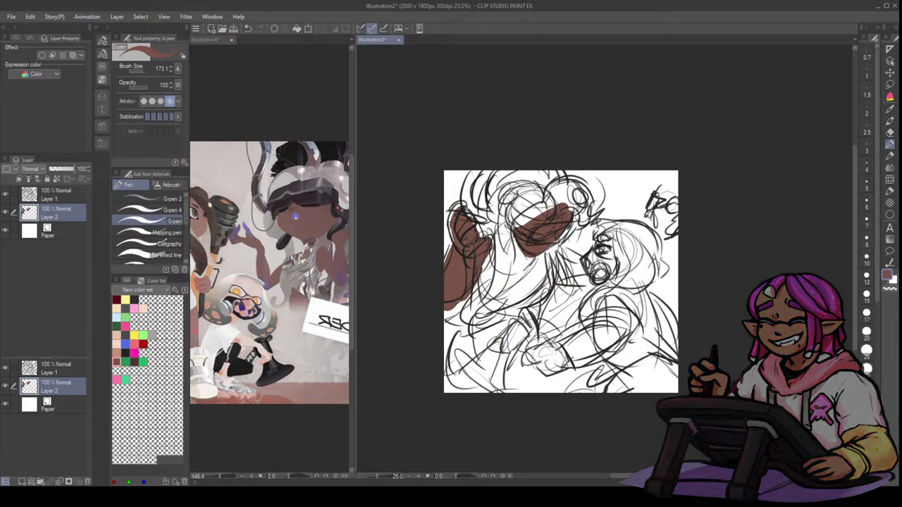
- Fill the upper-right hand, the left figure's far shoulder and its lower body with the same reddish brown
{"action": "mouse_move", "coordinate": [664, 202]}
{"action": "left_mouse_down"}
{"action": "mouse_move", "coordinate": [655, 216]}
{"action": "mouse_move", "coordinate": [674, 212]}
{"action": "mouse_move", "coordinate": [652, 212]}
{"action": "mouse_move", "coordinate": [668, 207]}
{"action": "mouse_move", "coordinate": [661, 227]}
{"action": "mouse_move", "coordinate": [652, 219]}
{"action": "left_mouse_up"}
{"action": "key", "text": "ctrl+z"}
{"action": "mouse_move", "coordinate": [563, 246]}
{"action": "left_mouse_down"}
{"action": "mouse_move", "coordinate": [578, 269]}
{"action": "mouse_move", "coordinate": [555, 275]}
{"action": "left_mouse_up"}
{"action": "mouse_move", "coordinate": [488, 322]}
{"action": "left_mouse_down"}
{"action": "mouse_move", "coordinate": [477, 337]}
{"action": "mouse_move", "coordinate": [514, 333]}
{"action": "mouse_move", "coordinate": [486, 360]}
{"action": "mouse_move", "coordinate": [482, 340]}
{"action": "mouse_move", "coordinate": [503, 317]}
{"action": "mouse_move", "coordinate": [491, 325]}
{"action": "mouse_move", "coordinate": [518, 317]}
{"action": "mouse_move", "coordinate": [456, 364]}
{"action": "mouse_move", "coordinate": [496, 337]}
{"action": "mouse_move", "coordinate": [488, 368]}
{"action": "mouse_move", "coordinate": [481, 359]}
{"action": "mouse_move", "coordinate": [540, 311]}
{"action": "mouse_move", "coordinate": [506, 348]}
{"action": "left_mouse_up"}
{"action": "key", "text": "ctrl+z"}
{"action": "key", "text": "ctrl+z"}
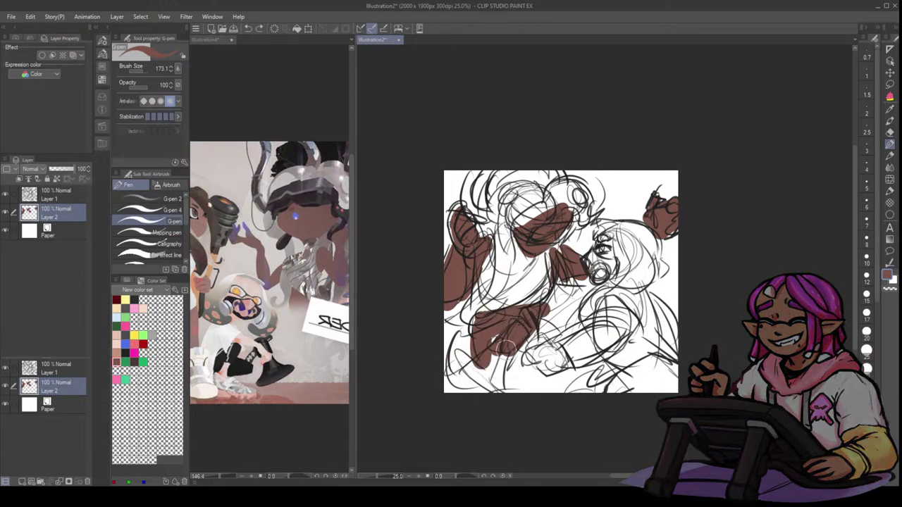
{"action": "left_click_drag", "start_coordinate": [536, 317], "coordinate": [500, 355]}
{"action": "mouse_move", "coordinate": [511, 299]}
{"action": "left_mouse_down"}
{"action": "mouse_move", "coordinate": [489, 346]}
{"action": "mouse_move", "coordinate": [474, 335]}
{"action": "mouse_move", "coordinate": [478, 375]}
{"action": "left_mouse_up"}
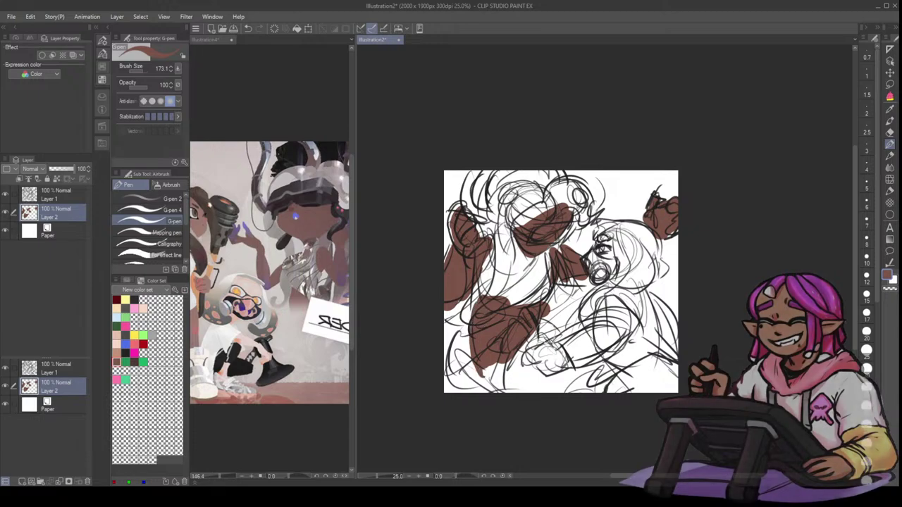
- Block in the left figure's hair in mid grey, including the top mass, the side bun and the long strand
{"action": "left_click", "coordinate": [742, 124], "text": "alt"}
{"action": "mouse_move", "coordinate": [527, 193]}
{"action": "left_mouse_down"}
{"action": "mouse_move", "coordinate": [502, 206]}
{"action": "mouse_move", "coordinate": [495, 227]}
{"action": "mouse_move", "coordinate": [545, 194]}
{"action": "left_mouse_up"}
{"action": "left_click", "coordinate": [773, 101]}
{"action": "mouse_move", "coordinate": [503, 222]}
{"action": "left_mouse_down"}
{"action": "mouse_move", "coordinate": [496, 294]}
{"action": "mouse_move", "coordinate": [459, 336]}
{"action": "mouse_move", "coordinate": [496, 333]}
{"action": "mouse_move", "coordinate": [479, 310]}
{"action": "left_mouse_up"}
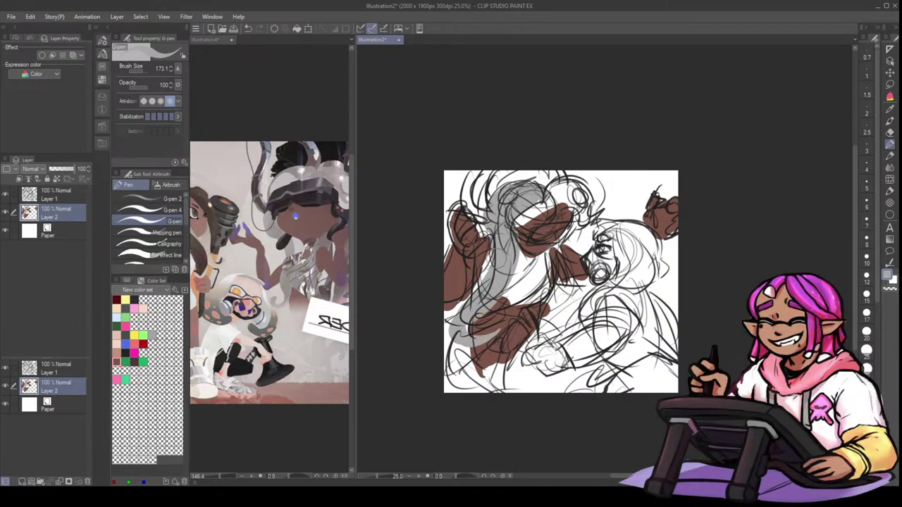
{"action": "mouse_move", "coordinate": [542, 192]}
{"action": "left_mouse_down"}
{"action": "mouse_move", "coordinate": [530, 209]}
{"action": "mouse_move", "coordinate": [559, 223]}
{"action": "left_mouse_up"}
{"action": "mouse_move", "coordinate": [564, 181]}
{"action": "left_mouse_down"}
{"action": "mouse_move", "coordinate": [549, 207]}
{"action": "mouse_move", "coordinate": [584, 204]}
{"action": "mouse_move", "coordinate": [587, 217]}
{"action": "mouse_move", "coordinate": [591, 204]}
{"action": "left_mouse_up"}
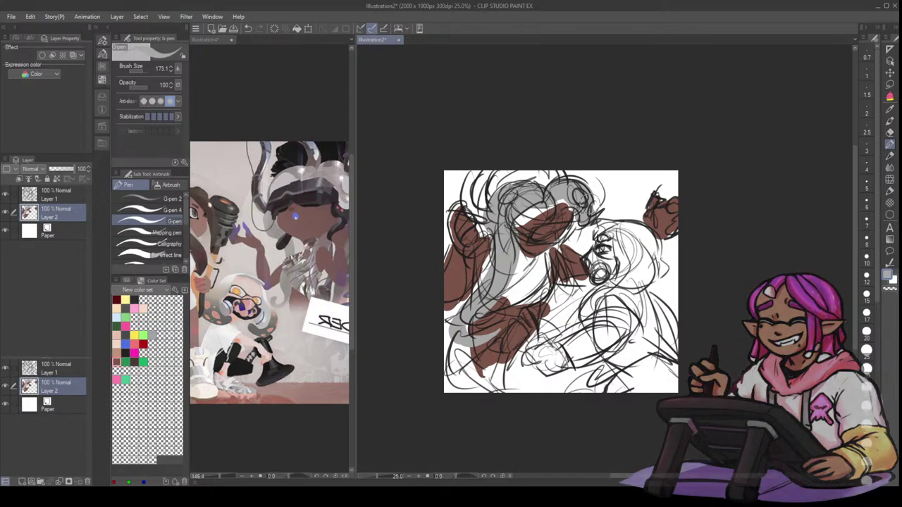
{"action": "mouse_move", "coordinate": [546, 177]}
{"action": "left_mouse_down"}
{"action": "mouse_move", "coordinate": [503, 182]}
{"action": "mouse_move", "coordinate": [492, 195]}
{"action": "mouse_move", "coordinate": [557, 181]}
{"action": "left_mouse_up"}
{"action": "left_click_drag", "start_coordinate": [503, 247], "coordinate": [465, 312]}
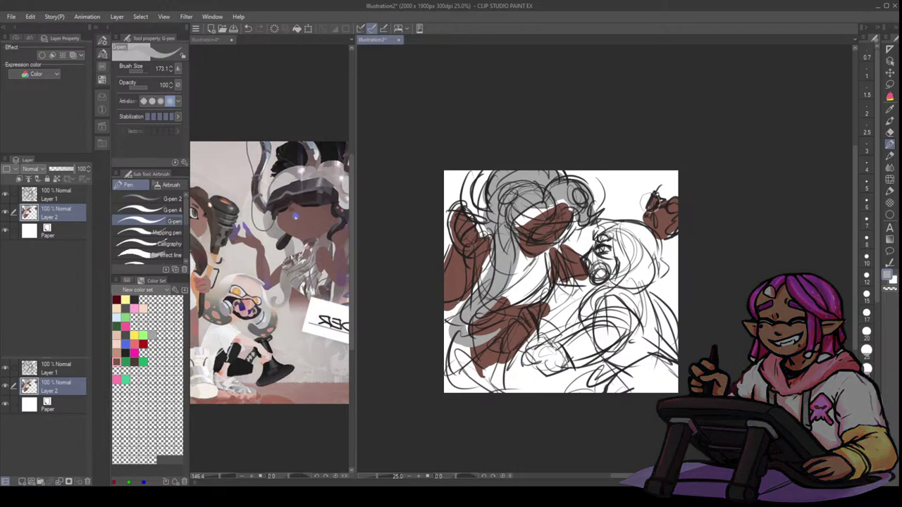
- Paint the curved horn-like shapes on both sides of the left figure's head in darker greys
{"action": "left_click", "coordinate": [749, 104]}
{"action": "left_click", "coordinate": [744, 117]}
{"action": "left_click_drag", "start_coordinate": [480, 170], "coordinate": [492, 217]}
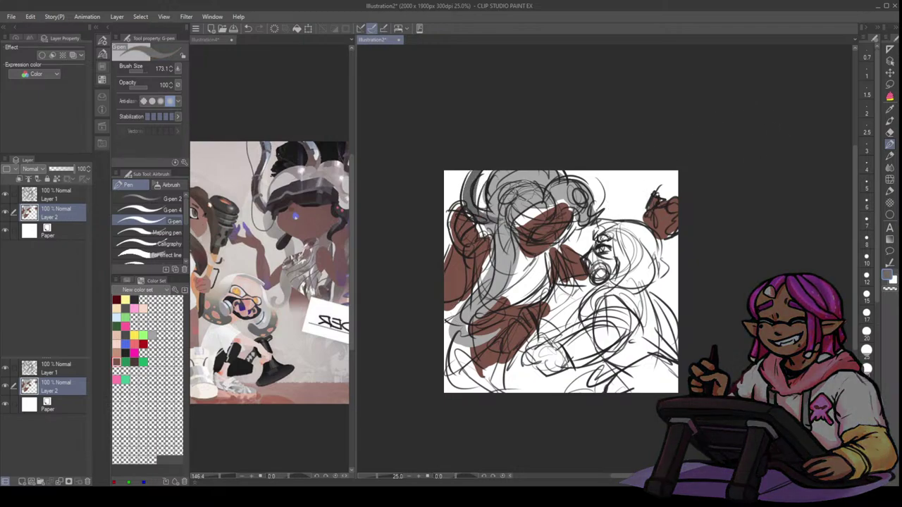
{"action": "left_click", "coordinate": [783, 101]}
{"action": "left_click_drag", "start_coordinate": [592, 172], "coordinate": [594, 191]}
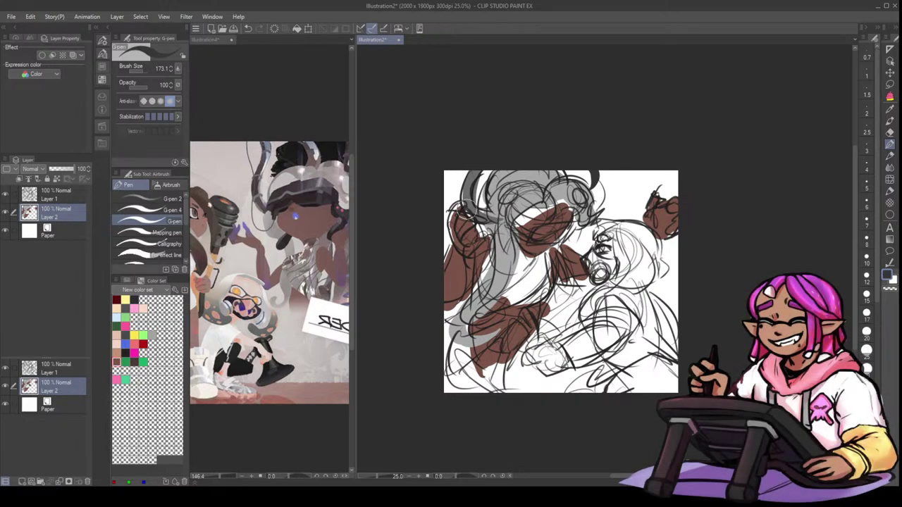
- Block in the left figure's visor in near-black and fill its torso with mid grey
{"action": "mouse_move", "coordinate": [474, 175]}
{"action": "left_mouse_down"}
{"action": "mouse_move", "coordinate": [473, 208]}
{"action": "mouse_move", "coordinate": [545, 231]}
{"action": "mouse_move", "coordinate": [535, 235]}
{"action": "mouse_move", "coordinate": [571, 231]}
{"action": "left_mouse_up"}
{"action": "mouse_move", "coordinate": [513, 225]}
{"action": "left_mouse_down"}
{"action": "mouse_move", "coordinate": [571, 230]}
{"action": "mouse_move", "coordinate": [530, 239]}
{"action": "mouse_move", "coordinate": [572, 235]}
{"action": "mouse_move", "coordinate": [518, 227]}
{"action": "mouse_move", "coordinate": [569, 229]}
{"action": "left_mouse_up"}
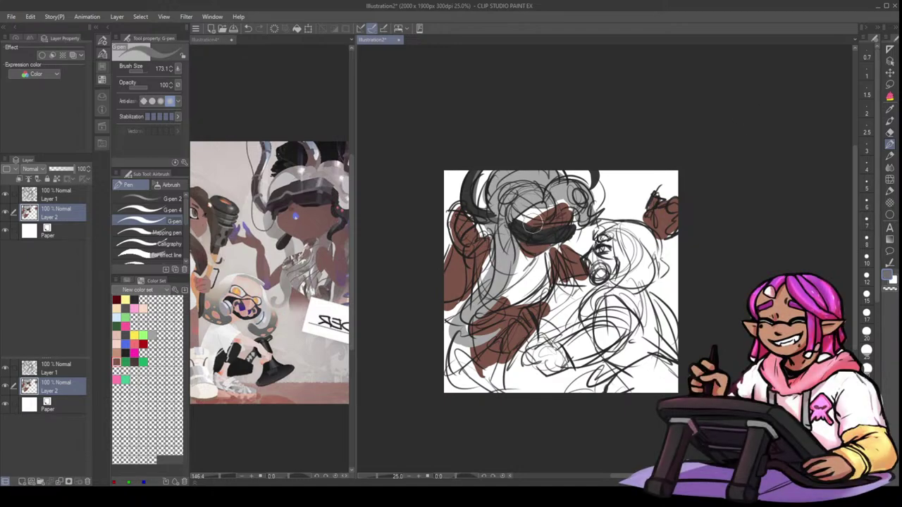
{"action": "mouse_move", "coordinate": [535, 227]}
{"action": "left_mouse_down"}
{"action": "mouse_move", "coordinate": [556, 229]}
{"action": "mouse_move", "coordinate": [535, 229]}
{"action": "left_mouse_up"}
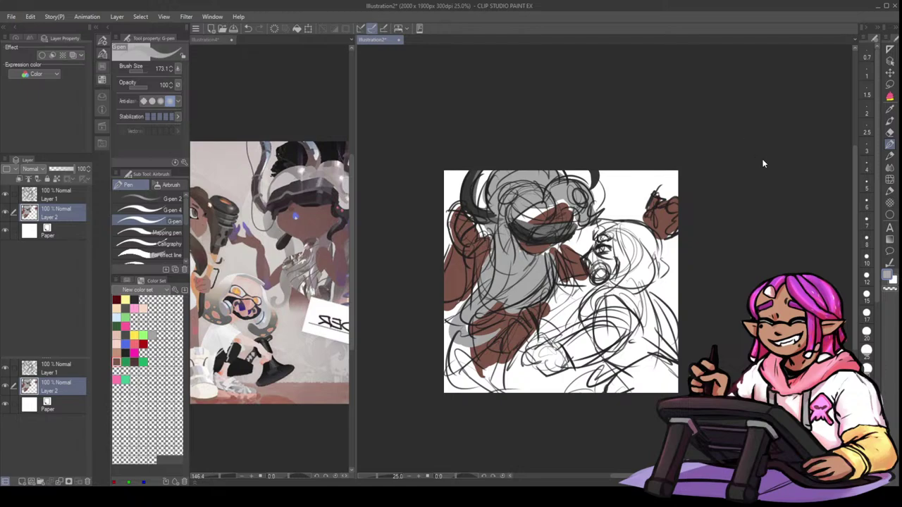
- Color the fingers of the raised left hand and the upper-right hand blue
{"action": "left_click", "coordinate": [776, 97]}
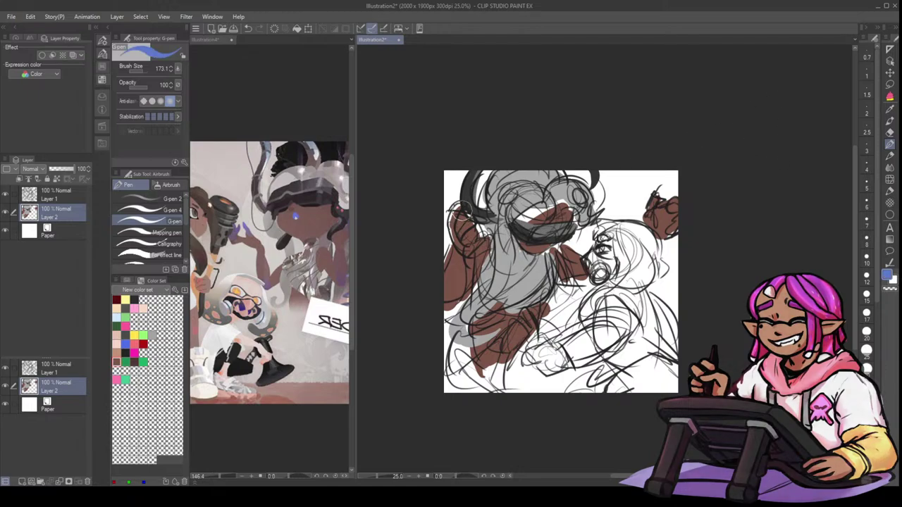
{"action": "left_click_drag", "start_coordinate": [461, 207], "coordinate": [452, 218]}
{"action": "key", "text": "ctrl+z"}
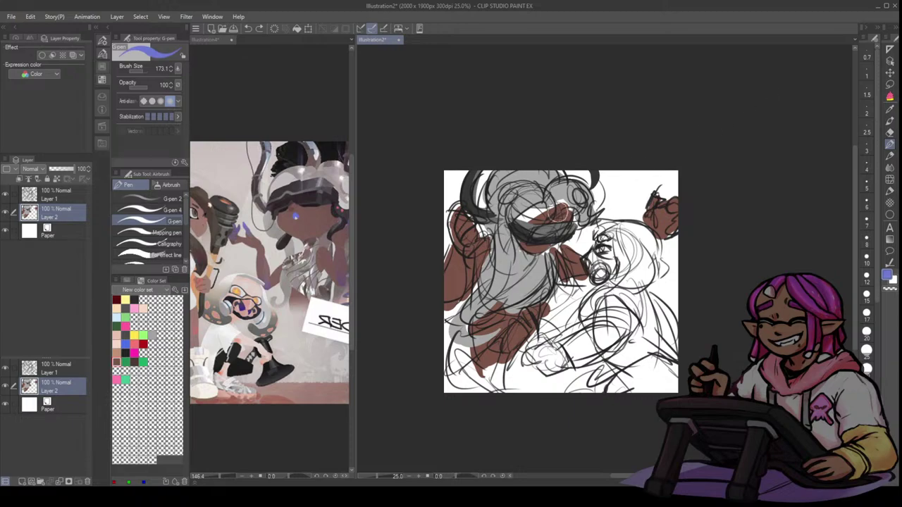
{"action": "left_click_drag", "start_coordinate": [458, 214], "coordinate": [485, 246]}
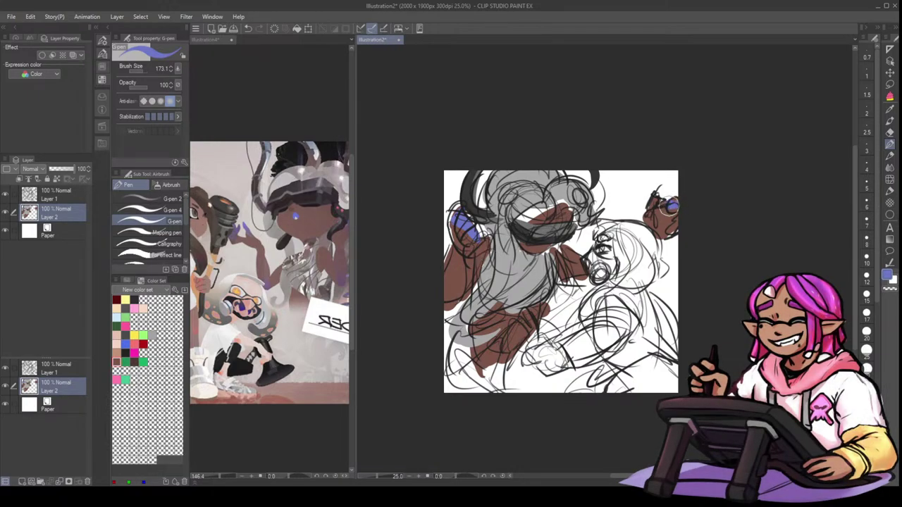
{"action": "mouse_move", "coordinate": [673, 203]}
{"action": "left_mouse_down"}
{"action": "mouse_move", "coordinate": [671, 231]}
{"action": "mouse_move", "coordinate": [663, 209]}
{"action": "left_mouse_up"}
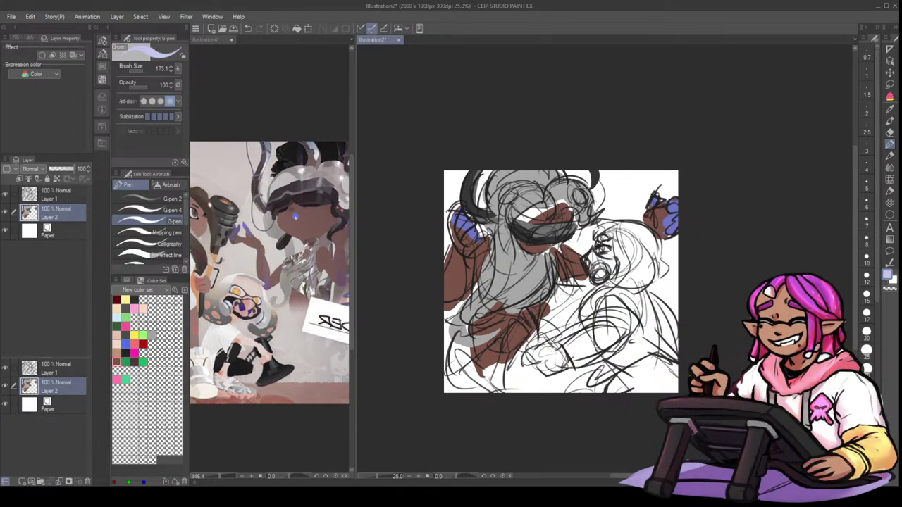
- Color the round spots on both sides of the left figure's head lavender
{"action": "left_click_drag", "start_coordinate": [574, 191], "coordinate": [582, 203]}
{"action": "left_click_drag", "start_coordinate": [501, 192], "coordinate": [513, 204]}
{"action": "left_click", "coordinate": [550, 213], "text": "alt"}
{"action": "mouse_move", "coordinate": [551, 212]}
{"action": "left_mouse_down"}
{"action": "mouse_move", "coordinate": [522, 220]}
{"action": "mouse_move", "coordinate": [561, 209]}
{"action": "mouse_move", "coordinate": [532, 218]}
{"action": "left_mouse_up"}
{"action": "key", "text": "ctrl+z"}
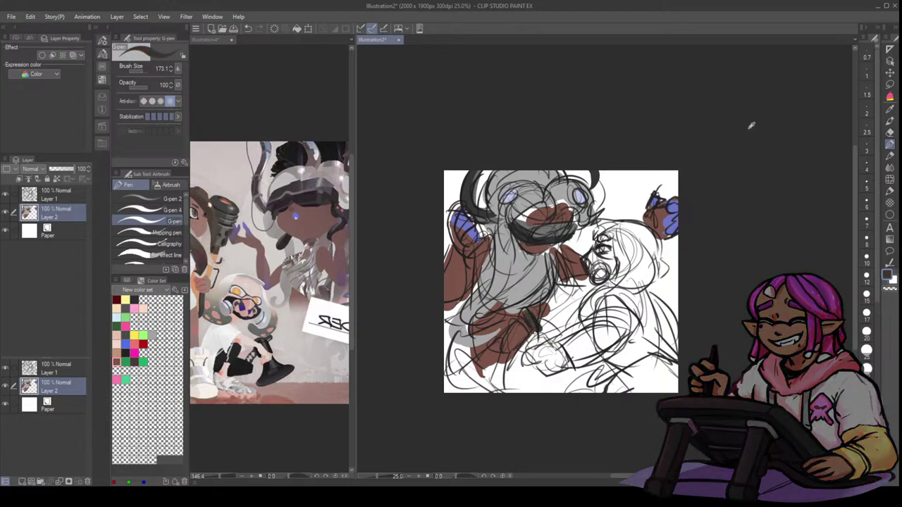
- Block in the left figure's boot-like lower limb in near-black down to the canvas's bottom edge
{"action": "mouse_move", "coordinate": [536, 313]}
{"action": "left_mouse_down"}
{"action": "mouse_move", "coordinate": [482, 357]}
{"action": "mouse_move", "coordinate": [471, 354]}
{"action": "mouse_move", "coordinate": [480, 381]}
{"action": "left_mouse_up"}
{"action": "key", "text": "ctrl+z"}
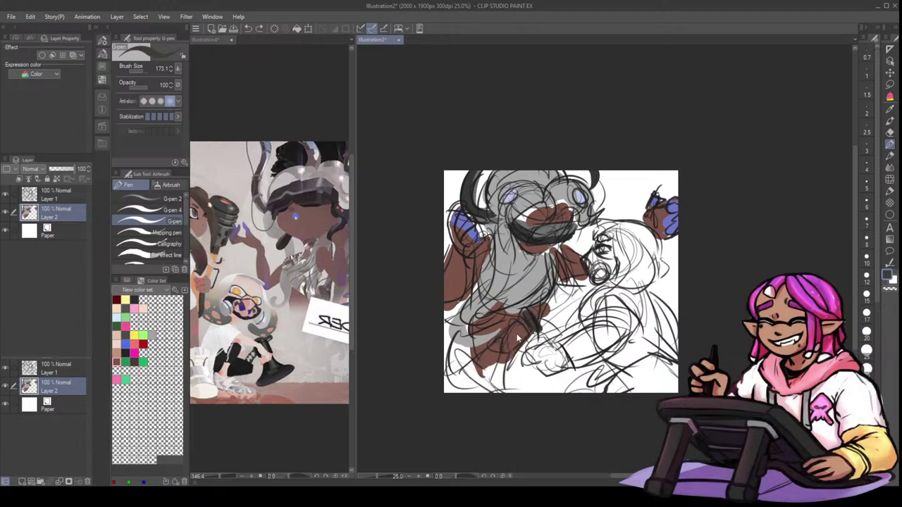
{"action": "mouse_move", "coordinate": [539, 313]}
{"action": "left_mouse_down"}
{"action": "mouse_move", "coordinate": [477, 360]}
{"action": "mouse_move", "coordinate": [506, 339]}
{"action": "mouse_move", "coordinate": [470, 353]}
{"action": "mouse_move", "coordinate": [478, 366]}
{"action": "mouse_move", "coordinate": [460, 358]}
{"action": "mouse_move", "coordinate": [494, 392]}
{"action": "mouse_move", "coordinate": [483, 375]}
{"action": "mouse_move", "coordinate": [508, 338]}
{"action": "mouse_move", "coordinate": [488, 359]}
{"action": "mouse_move", "coordinate": [485, 369]}
{"action": "mouse_move", "coordinate": [521, 332]}
{"action": "mouse_move", "coordinate": [506, 365]}
{"action": "mouse_move", "coordinate": [526, 344]}
{"action": "left_mouse_up"}
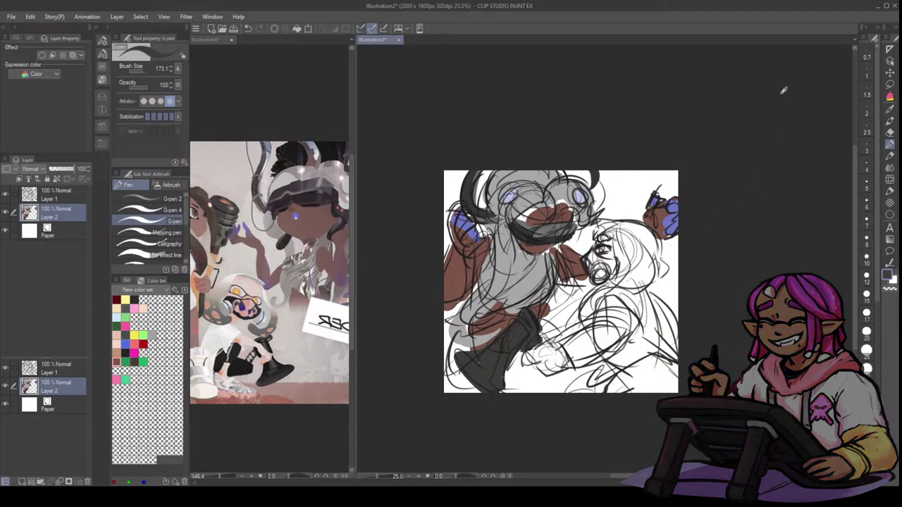
- Block in the right figure's face, arm and hand with a peach skin tone
{"action": "left_click", "coordinate": [143, 308]}
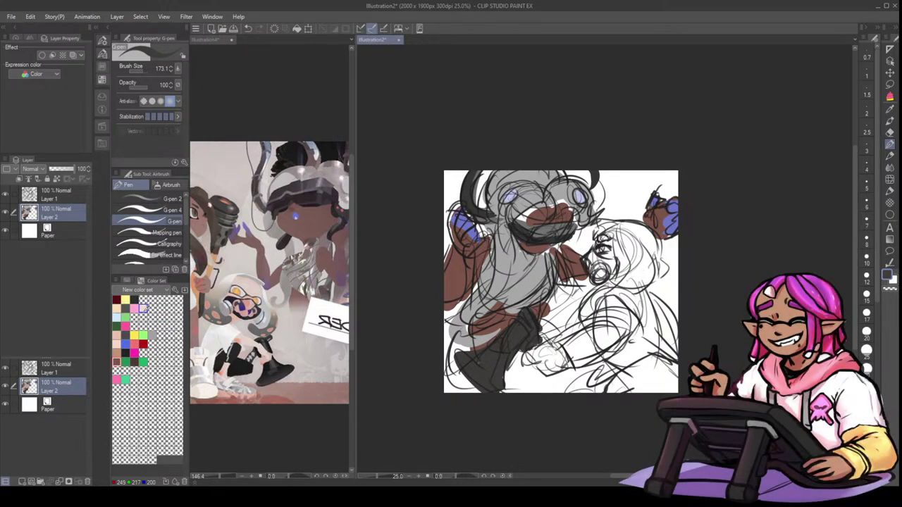
{"action": "left_click", "coordinate": [143, 308]}
{"action": "mouse_move", "coordinate": [610, 235]}
{"action": "left_mouse_down"}
{"action": "mouse_move", "coordinate": [604, 253]}
{"action": "mouse_move", "coordinate": [613, 260]}
{"action": "left_mouse_up"}
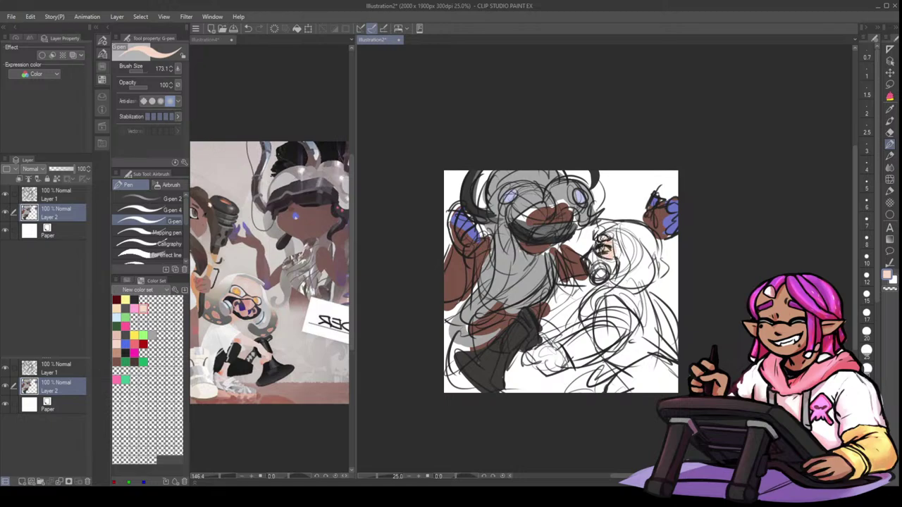
{"action": "mouse_move", "coordinate": [599, 327]}
{"action": "left_mouse_down"}
{"action": "mouse_move", "coordinate": [536, 360]}
{"action": "mouse_move", "coordinate": [571, 356]}
{"action": "mouse_move", "coordinate": [610, 306]}
{"action": "mouse_move", "coordinate": [564, 363]}
{"action": "left_mouse_up"}
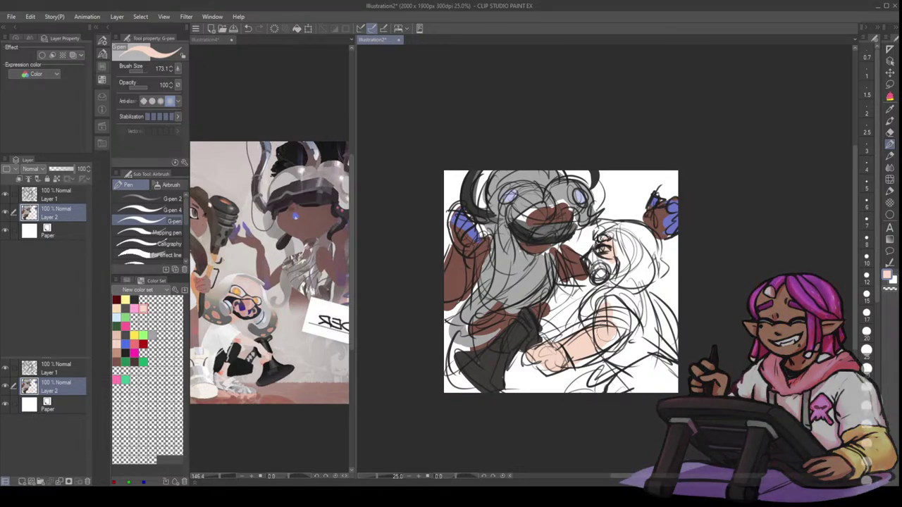
{"action": "left_click_drag", "start_coordinate": [612, 306], "coordinate": [610, 335]}
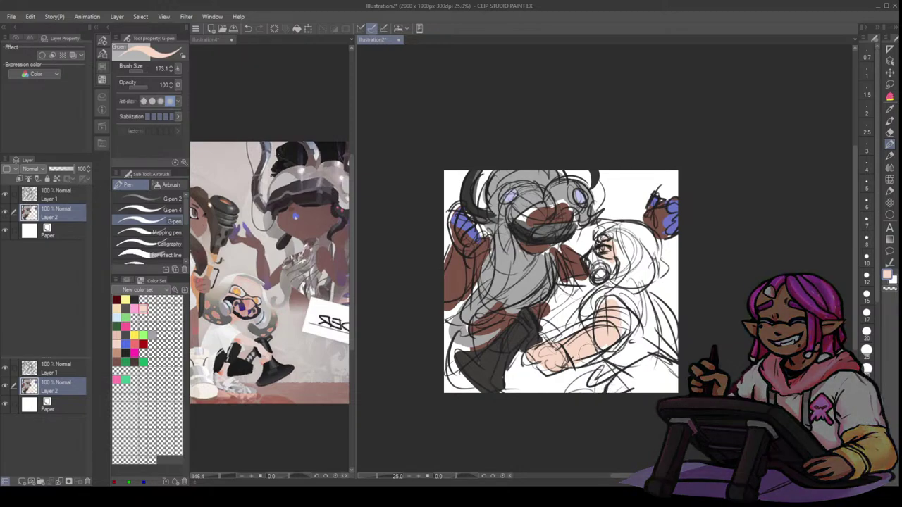
- Paint the right figure's mask, the underside of its hair and the shape at the canvas's lower-right edge near-black
{"action": "left_click", "coordinate": [747, 120], "text": "alt"}
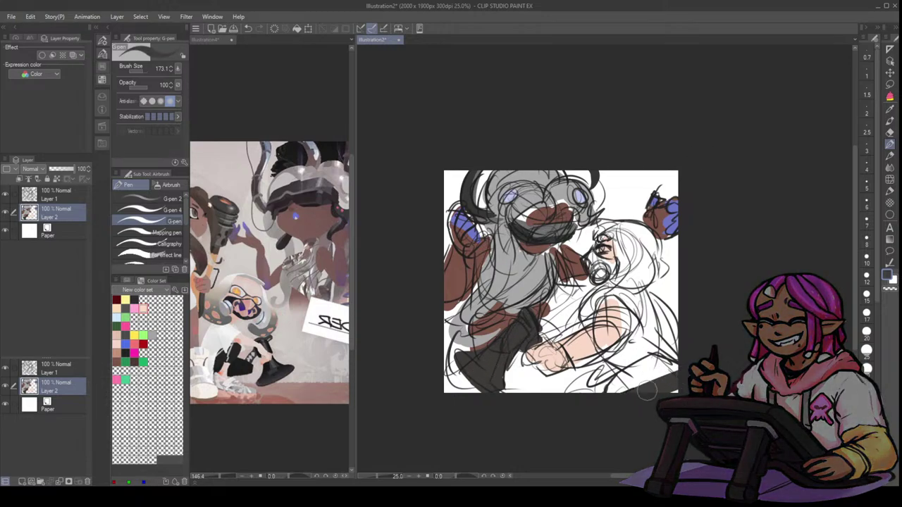
{"action": "key", "text": "ctrl+z"}
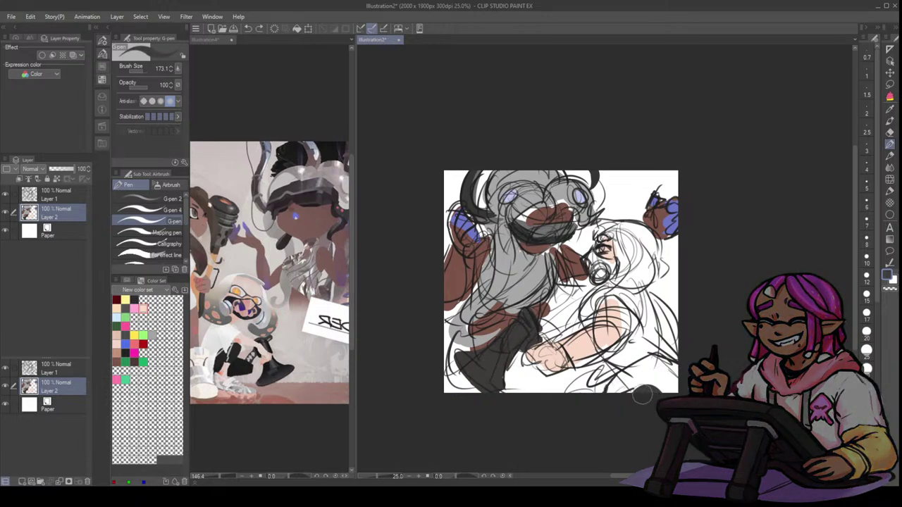
{"action": "mouse_move", "coordinate": [642, 394]}
{"action": "left_mouse_down"}
{"action": "mouse_move", "coordinate": [635, 392]}
{"action": "mouse_move", "coordinate": [658, 404]}
{"action": "mouse_move", "coordinate": [614, 386]}
{"action": "left_mouse_up"}
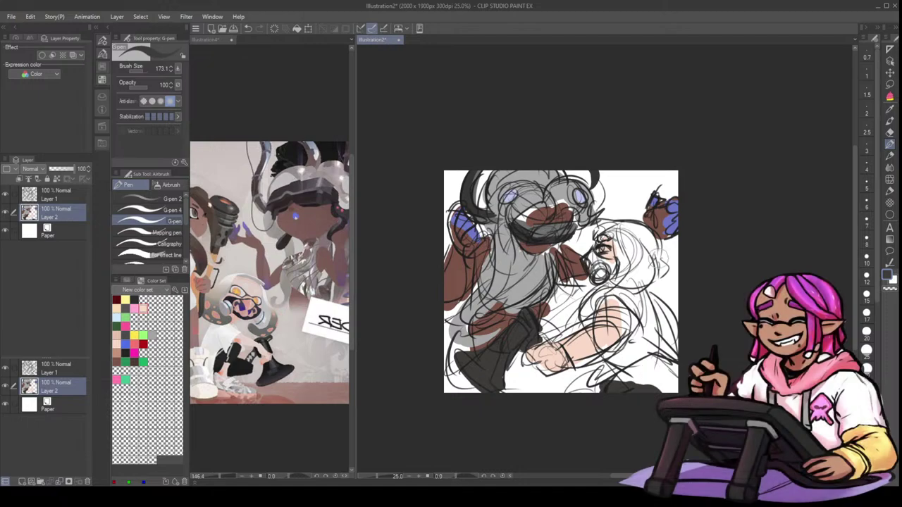
{"action": "mouse_move", "coordinate": [627, 261]}
{"action": "left_mouse_down"}
{"action": "mouse_move", "coordinate": [621, 284]}
{"action": "mouse_move", "coordinate": [643, 279]}
{"action": "mouse_move", "coordinate": [646, 272]}
{"action": "mouse_move", "coordinate": [628, 262]}
{"action": "mouse_move", "coordinate": [621, 275]}
{"action": "mouse_move", "coordinate": [596, 265]}
{"action": "mouse_move", "coordinate": [603, 272]}
{"action": "left_mouse_up"}
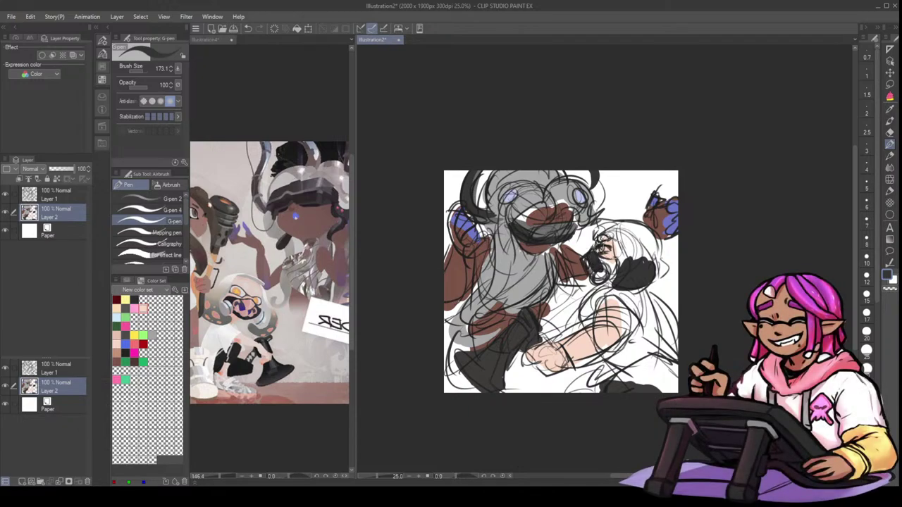
{"action": "mouse_move", "coordinate": [597, 263]}
{"action": "left_mouse_down"}
{"action": "mouse_move", "coordinate": [608, 271]}
{"action": "mouse_move", "coordinate": [589, 266]}
{"action": "mouse_move", "coordinate": [601, 274]}
{"action": "mouse_move", "coordinate": [614, 268]}
{"action": "mouse_move", "coordinate": [584, 261]}
{"action": "mouse_move", "coordinate": [609, 270]}
{"action": "left_mouse_up"}
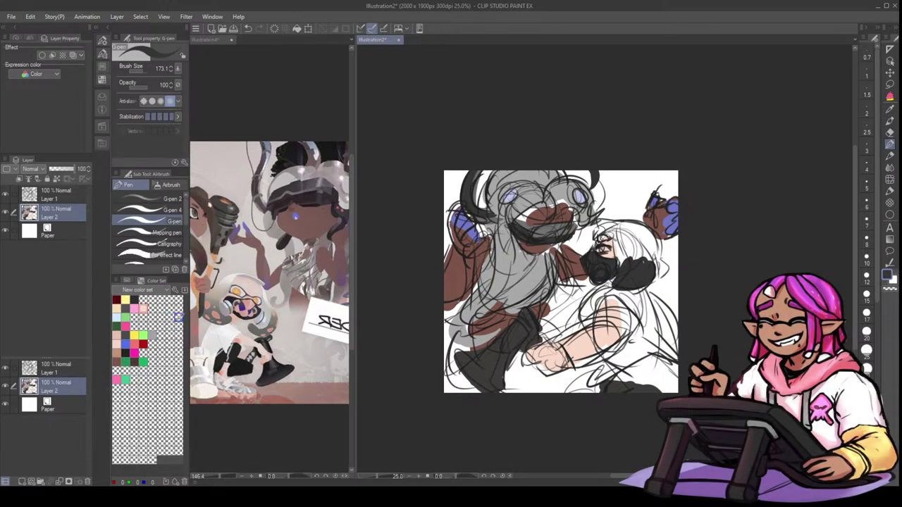
- Fill the right figure's hair with warm blonde above its near-black tips
{"action": "left_click", "coordinate": [124, 299]}
{"action": "mouse_move", "coordinate": [617, 248]}
{"action": "left_mouse_down"}
{"action": "mouse_move", "coordinate": [645, 261]}
{"action": "mouse_move", "coordinate": [632, 272]}
{"action": "mouse_move", "coordinate": [642, 258]}
{"action": "mouse_move", "coordinate": [610, 229]}
{"action": "mouse_move", "coordinate": [626, 229]}
{"action": "mouse_move", "coordinate": [654, 254]}
{"action": "mouse_move", "coordinate": [659, 263]}
{"action": "mouse_move", "coordinate": [637, 277]}
{"action": "left_mouse_up"}
{"action": "key", "text": "ctrl+z"}
{"action": "left_click", "coordinate": [644, 270], "text": "alt"}
{"action": "left_click", "coordinate": [649, 259], "text": "alt"}
{"action": "left_click_drag", "start_coordinate": [637, 184], "coordinate": [631, 184]}
- Erase the peach color from the right figure's upper arm so the sleeve area stays white
{"action": "left_click", "coordinate": [630, 194], "text": "alt"}
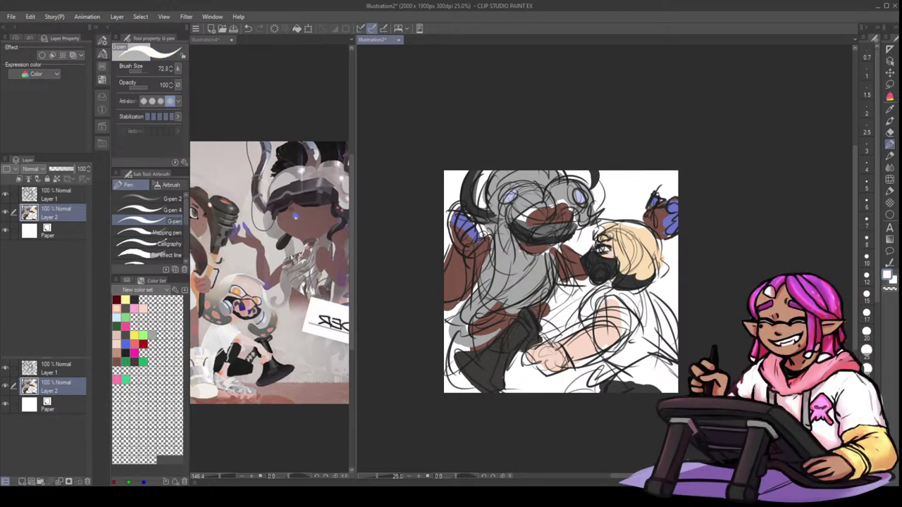
{"action": "key", "text": "e"}
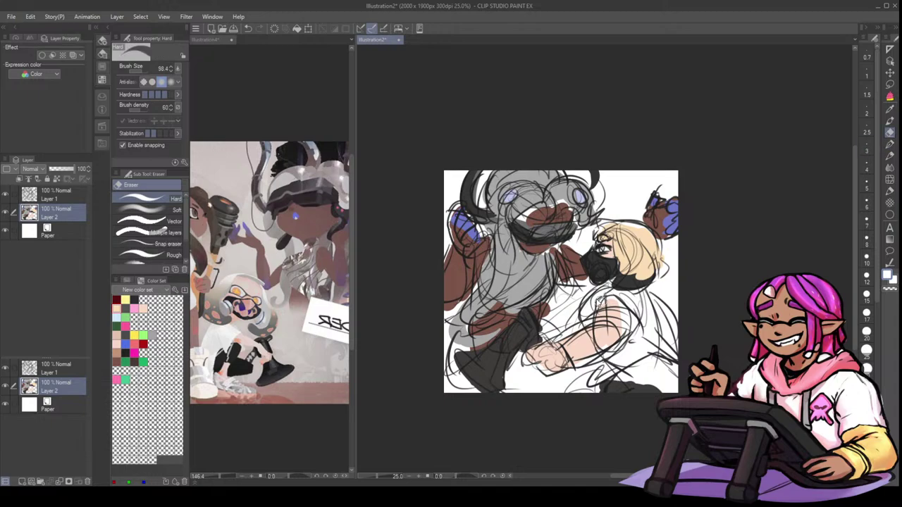
{"action": "mouse_move", "coordinate": [613, 307]}
{"action": "left_mouse_down"}
{"action": "mouse_move", "coordinate": [599, 315]}
{"action": "mouse_move", "coordinate": [623, 316]}
{"action": "left_mouse_up"}
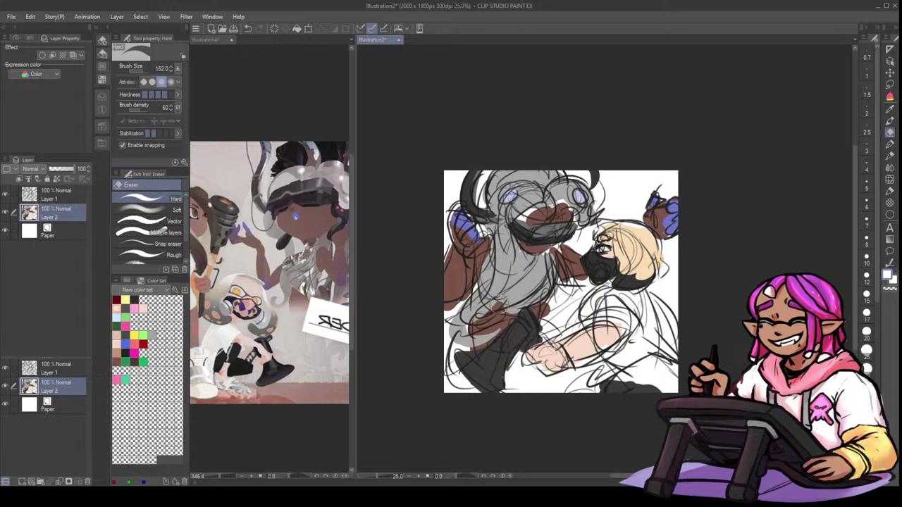
- Add a new layer between Paper and the flat colors, and ready the Darker pencil at brush size 496.8
{"action": "left_click", "coordinate": [64, 234]}
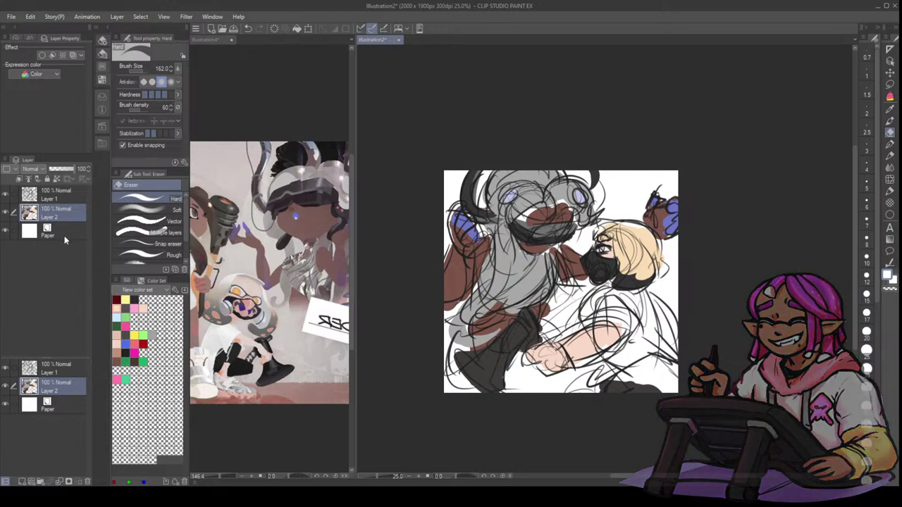
{"action": "left_click", "coordinate": [23, 482]}
{"action": "left_click", "coordinate": [771, 110], "text": "alt"}
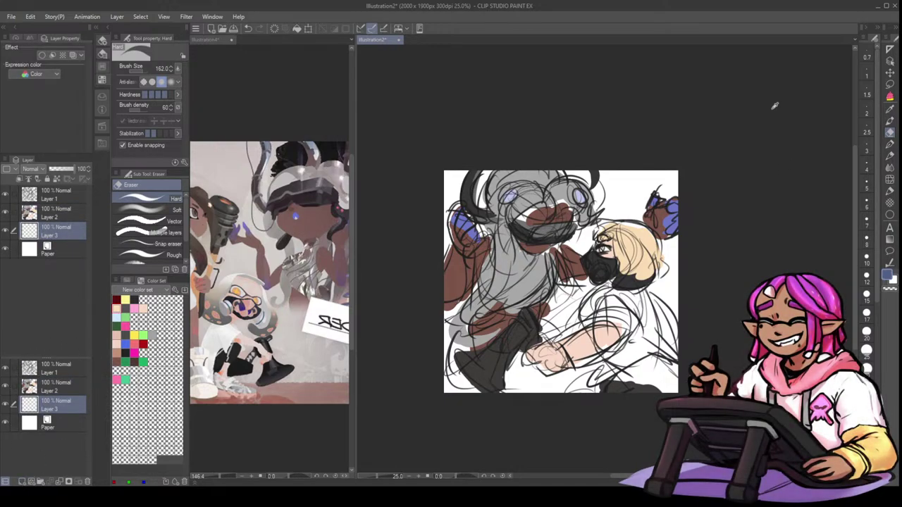
{"action": "left_click_drag", "start_coordinate": [472, 176], "coordinate": [479, 163], "text": "ctrl+alt"}
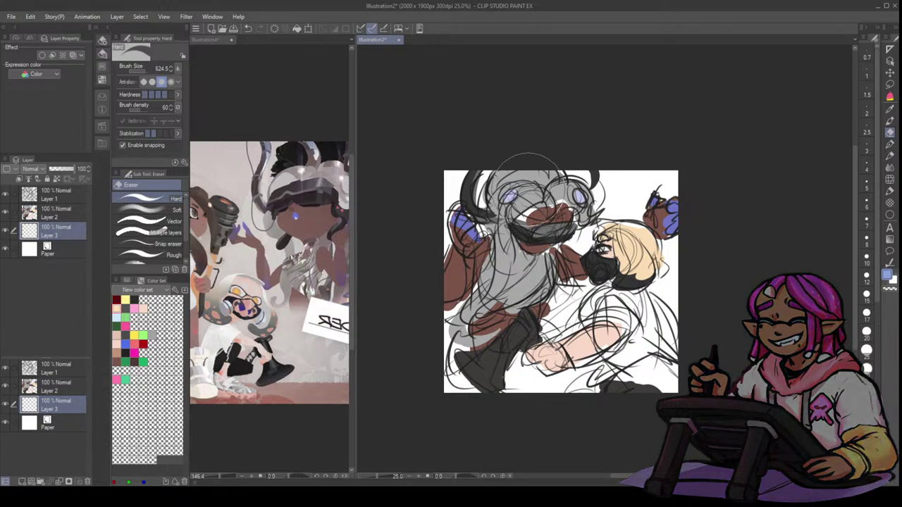
{"action": "left_click", "coordinate": [888, 157]}
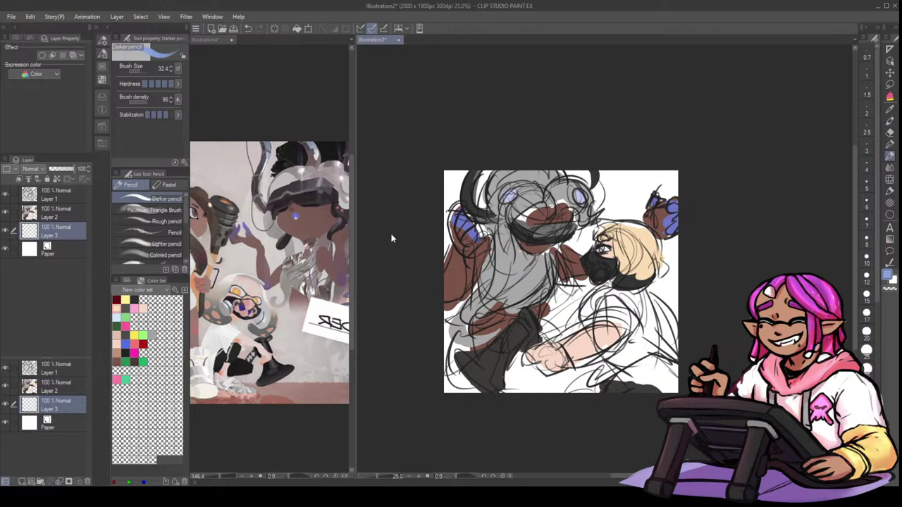
{"action": "left_click", "coordinate": [145, 71]}
- Paint the background on both sides of the left figure's head soft pink
{"action": "left_click_drag", "start_coordinate": [462, 169], "coordinate": [447, 194]}
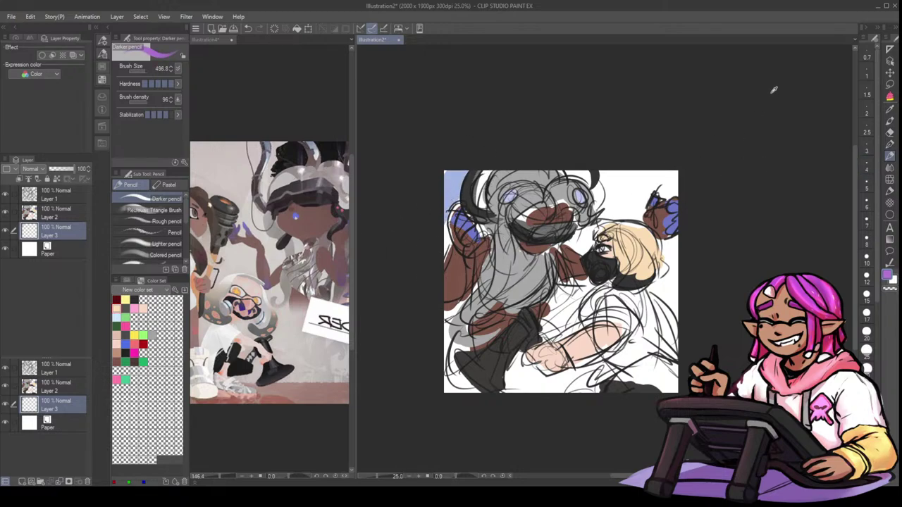
{"action": "mouse_move", "coordinate": [490, 137]}
{"action": "left_mouse_down"}
{"action": "mouse_move", "coordinate": [468, 169]}
{"action": "mouse_move", "coordinate": [468, 229]}
{"action": "left_mouse_up"}
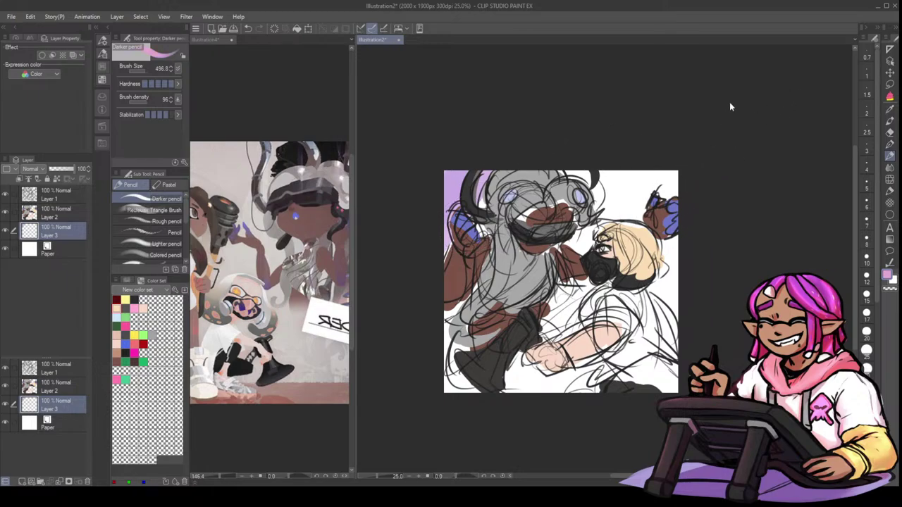
{"action": "mouse_move", "coordinate": [462, 164]}
{"action": "left_mouse_down"}
{"action": "mouse_move", "coordinate": [437, 247]}
{"action": "mouse_move", "coordinate": [446, 298]}
{"action": "left_mouse_up"}
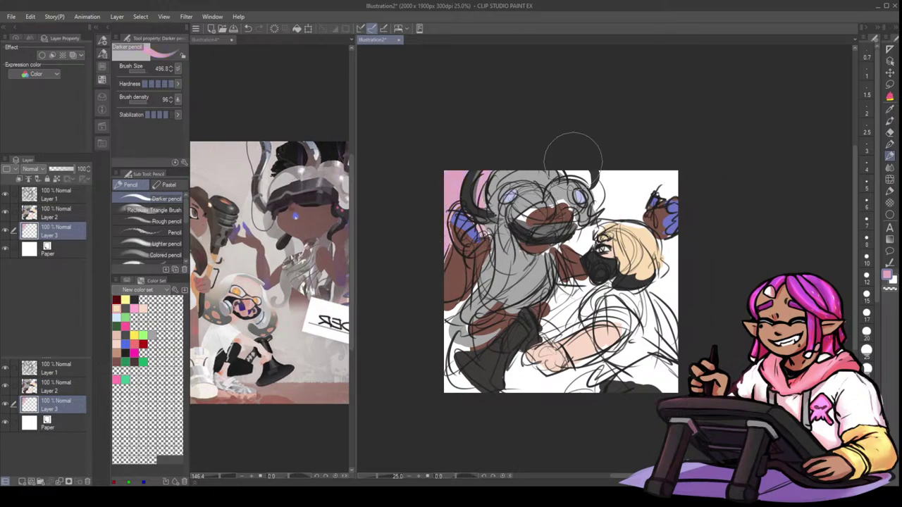
{"action": "left_click_drag", "start_coordinate": [573, 153], "coordinate": [598, 160]}
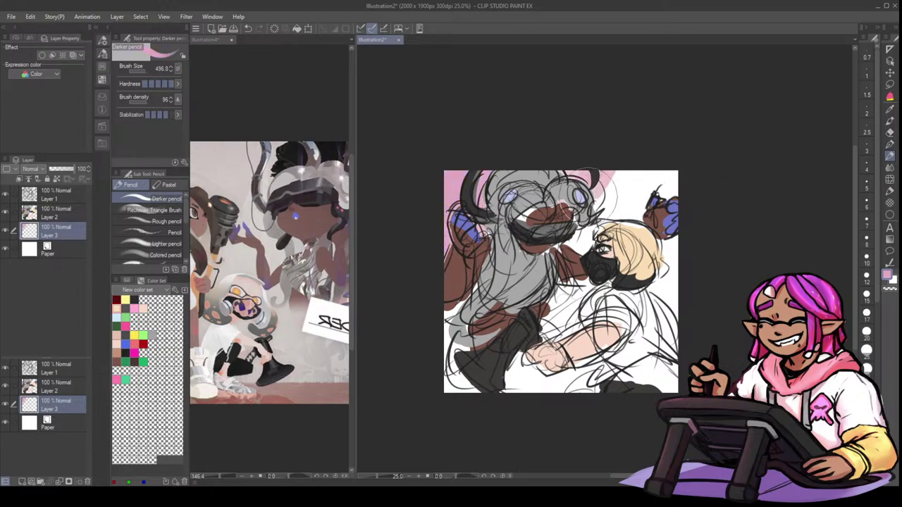
- Paint the background along the canvas's right edge violet, behind the raised hand and the right figure's back
{"action": "left_click", "coordinate": [760, 98]}
{"action": "left_click", "coordinate": [759, 160]}
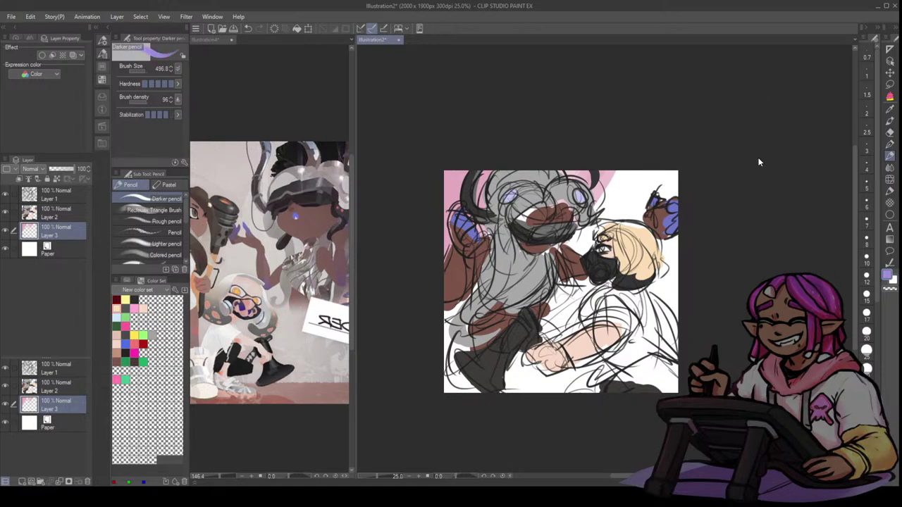
{"action": "mouse_move", "coordinate": [685, 232]}
{"action": "left_mouse_down"}
{"action": "mouse_move", "coordinate": [665, 301]}
{"action": "mouse_move", "coordinate": [673, 317]}
{"action": "left_mouse_up"}
{"action": "key", "text": "ctrl+z"}
{"action": "mouse_move", "coordinate": [694, 189]}
{"action": "left_mouse_down"}
{"action": "mouse_move", "coordinate": [653, 233]}
{"action": "mouse_move", "coordinate": [692, 299]}
{"action": "left_mouse_up"}
{"action": "left_click", "coordinate": [762, 86]}
{"action": "mouse_move", "coordinate": [663, 197]}
{"action": "left_mouse_down"}
{"action": "mouse_move", "coordinate": [673, 172]}
{"action": "mouse_move", "coordinate": [655, 201]}
{"action": "left_mouse_up"}
{"action": "left_click_drag", "start_coordinate": [685, 257], "coordinate": [720, 294]}
- Cover the white gap in the upper-right background with pale tints between the pink and violet areas
{"action": "left_click", "coordinate": [770, 158]}
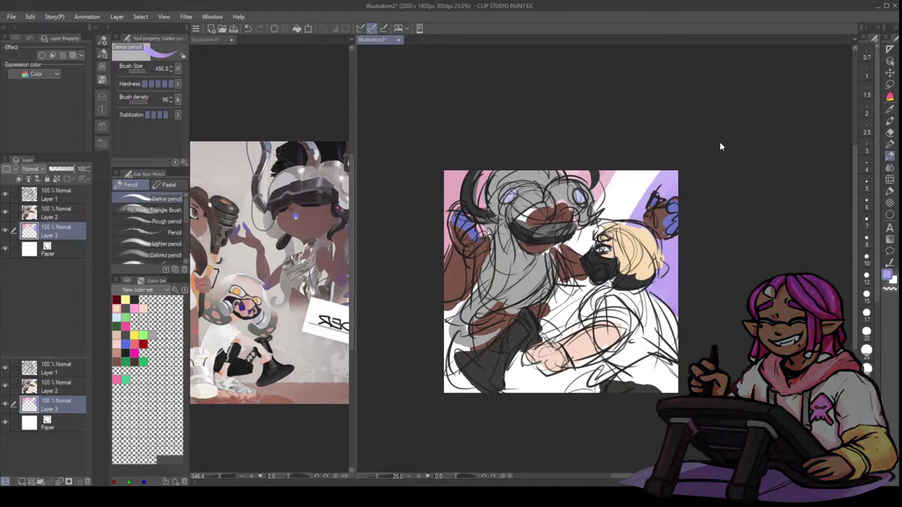
{"action": "left_click_drag", "start_coordinate": [664, 154], "coordinate": [630, 237]}
{"action": "left_click_drag", "start_coordinate": [809, 144], "coordinate": [823, 120]}
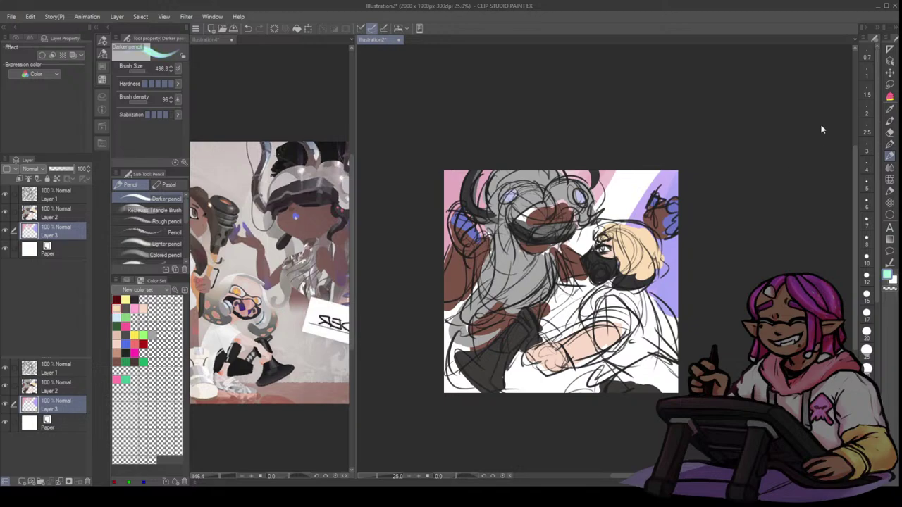
{"action": "key", "text": "x"}
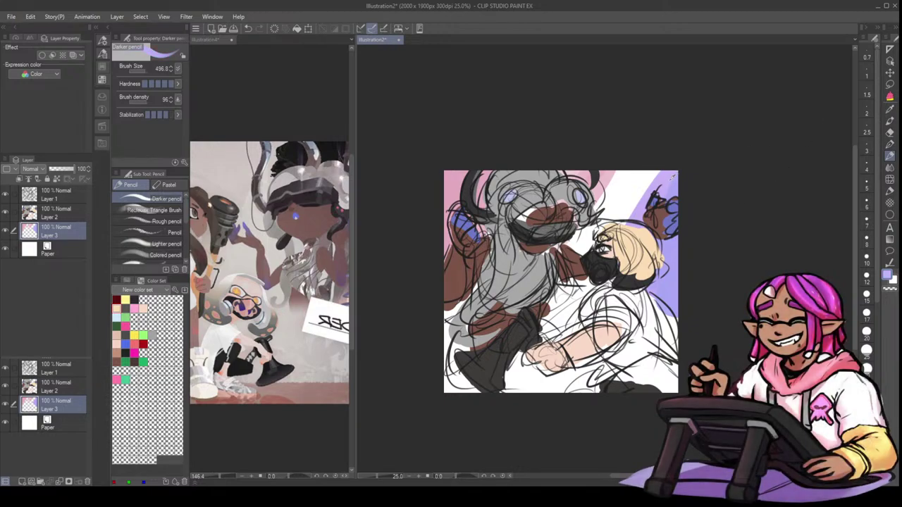
{"action": "mouse_move", "coordinate": [642, 164]}
{"action": "left_mouse_down"}
{"action": "mouse_move", "coordinate": [614, 177]}
{"action": "mouse_move", "coordinate": [644, 159]}
{"action": "mouse_move", "coordinate": [612, 210]}
{"action": "left_mouse_up"}
{"action": "left_click", "coordinate": [612, 178], "text": "alt"}
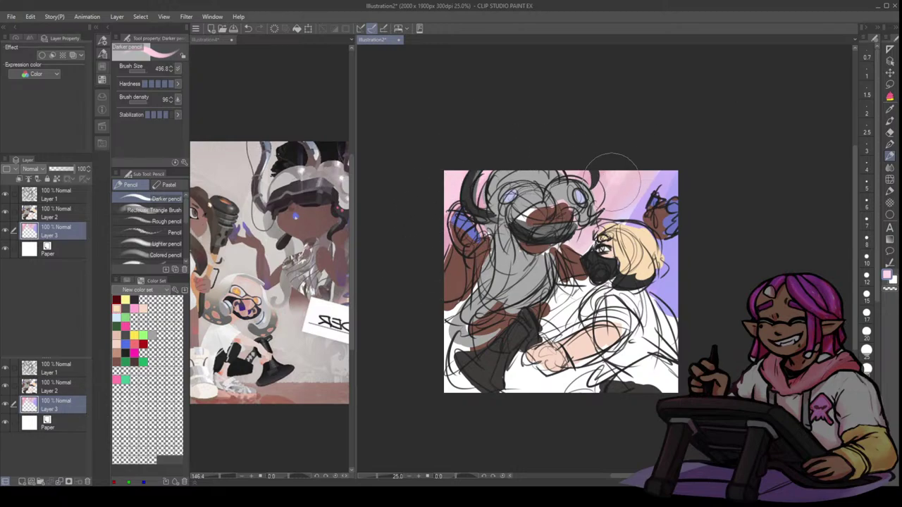
- Blend pink into violet across the background between the two figures and add violet beneath the right figure's arm
{"action": "mouse_move", "coordinate": [613, 212]}
{"action": "left_mouse_down"}
{"action": "mouse_move", "coordinate": [649, 211]}
{"action": "mouse_move", "coordinate": [685, 182]}
{"action": "mouse_move", "coordinate": [626, 215]}
{"action": "mouse_move", "coordinate": [590, 216]}
{"action": "left_mouse_up"}
{"action": "left_click", "coordinate": [669, 191], "text": "alt"}
{"action": "left_click", "coordinate": [629, 214], "text": "alt"}
{"action": "left_click_drag", "start_coordinate": [581, 278], "coordinate": [567, 310]}
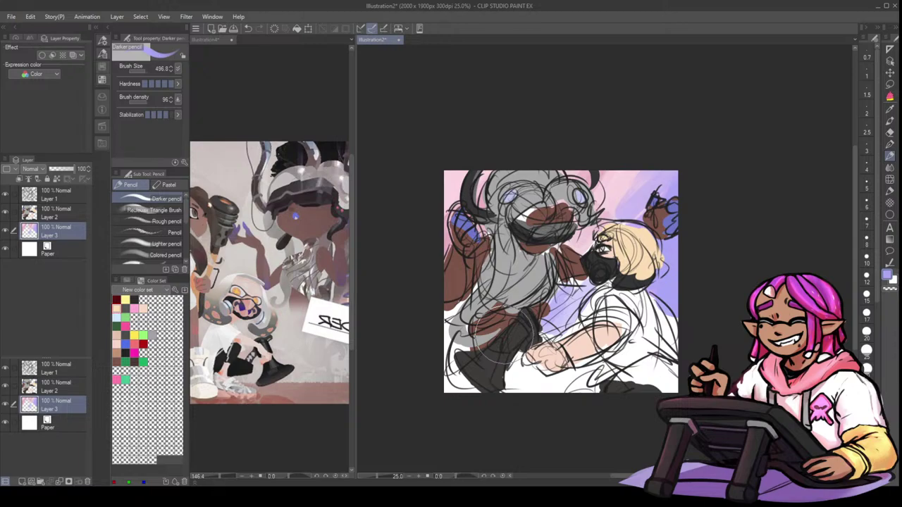
{"action": "left_click_drag", "start_coordinate": [523, 367], "coordinate": [515, 397]}
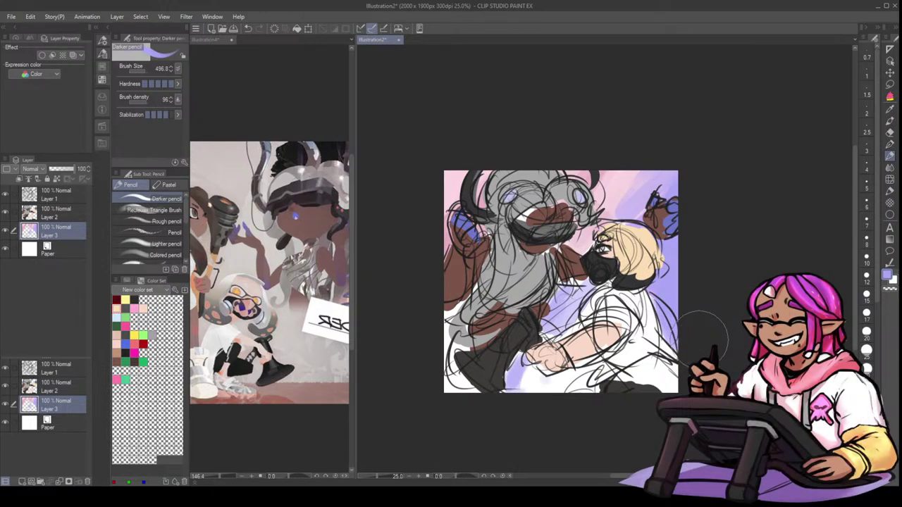
- Merge the figures' flat color layer down into the background color layer
{"action": "mouse_move", "coordinate": [624, 249]}
{"action": "left_mouse_down"}
{"action": "mouse_move", "coordinate": [606, 254]}
{"action": "mouse_move", "coordinate": [642, 233]}
{"action": "left_mouse_up"}
{"action": "left_click", "coordinate": [641, 239], "text": "alt"}
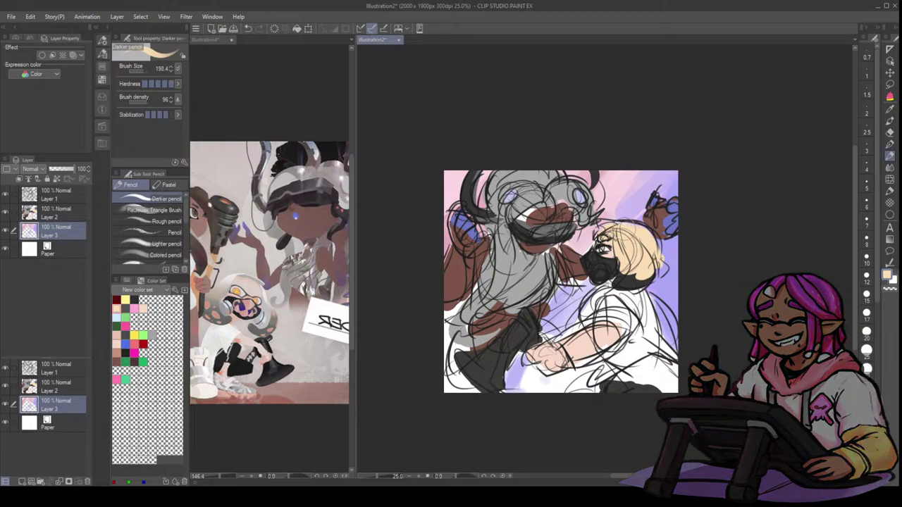
{"action": "key", "text": "bracketleft"}
{"action": "left_click", "coordinate": [631, 276], "text": "alt"}
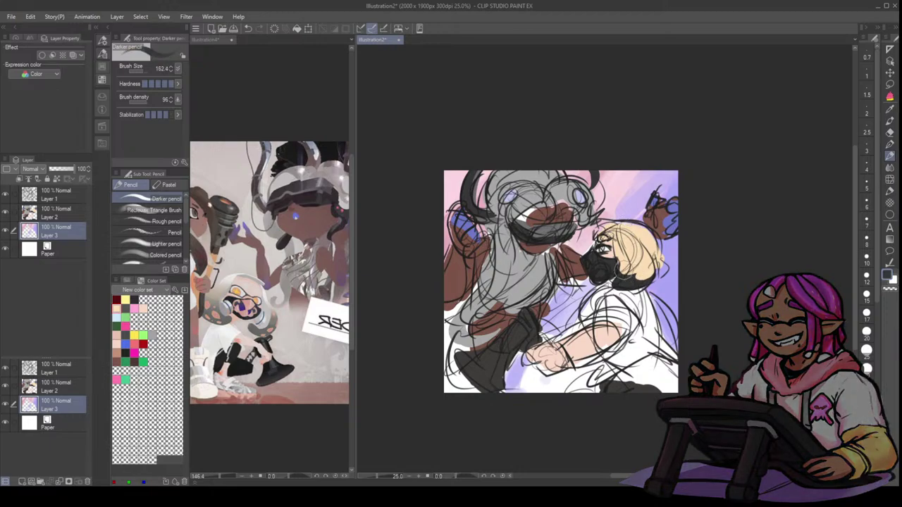
{"action": "left_click", "coordinate": [56, 211]}
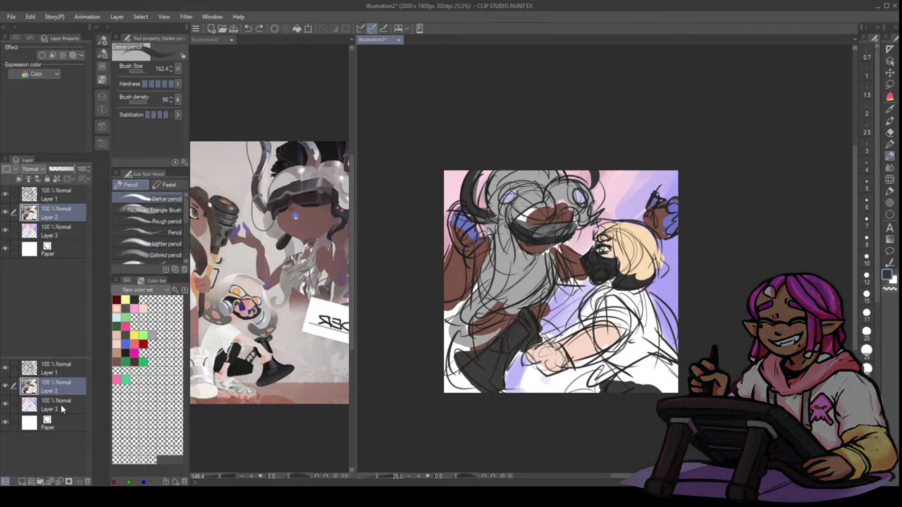
{"action": "left_click", "coordinate": [60, 483]}
- Blend the right figure's blonde hair into its near-black tips using the Opaque watercolor brush
{"action": "left_click", "coordinate": [638, 261], "text": "alt"}
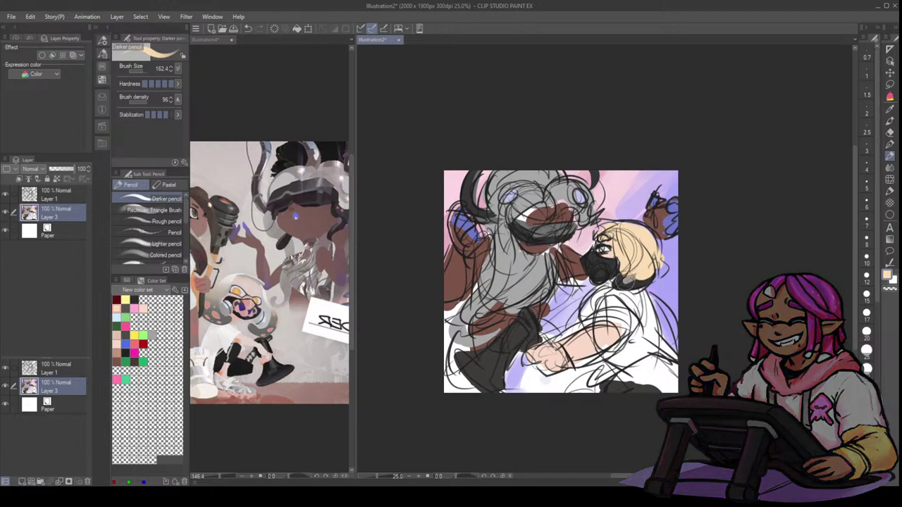
{"action": "mouse_move", "coordinate": [626, 283]}
{"action": "left_mouse_down"}
{"action": "mouse_move", "coordinate": [648, 275]}
{"action": "mouse_move", "coordinate": [620, 277]}
{"action": "mouse_move", "coordinate": [624, 266]}
{"action": "mouse_move", "coordinate": [643, 265]}
{"action": "mouse_move", "coordinate": [627, 278]}
{"action": "mouse_move", "coordinate": [646, 274]}
{"action": "mouse_move", "coordinate": [623, 271]}
{"action": "mouse_move", "coordinate": [637, 258]}
{"action": "mouse_move", "coordinate": [624, 258]}
{"action": "left_mouse_up"}
{"action": "left_click", "coordinate": [627, 285], "text": "alt"}
{"action": "left_click", "coordinate": [644, 267], "text": "alt"}
{"action": "key", "text": "b"}
{"action": "key", "text": "ctrl+z"}
{"action": "left_click", "coordinate": [643, 265], "text": "alt"}
{"action": "left_click", "coordinate": [649, 270], "text": "alt"}
{"action": "key", "text": "bracketright"}
{"action": "left_click", "coordinate": [624, 245], "text": "alt"}
{"action": "key", "text": "bracketright"}
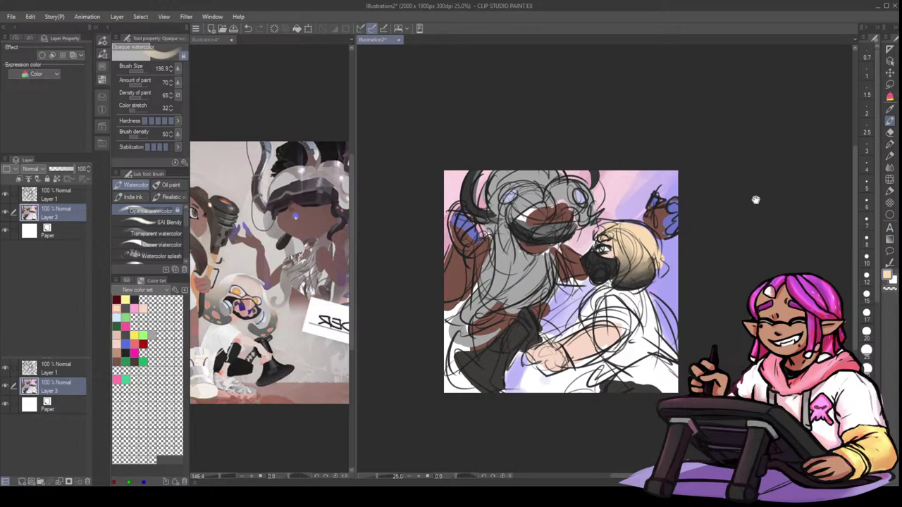
- Paint white streaks into the left figure's grey hair and around the face using the Darker pencil
{"action": "left_click", "coordinate": [890, 155]}
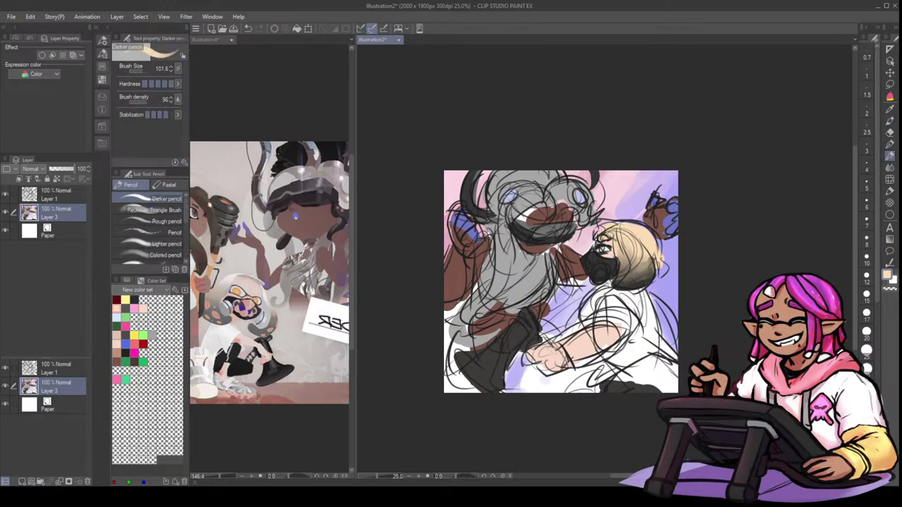
{"action": "key", "text": "x"}
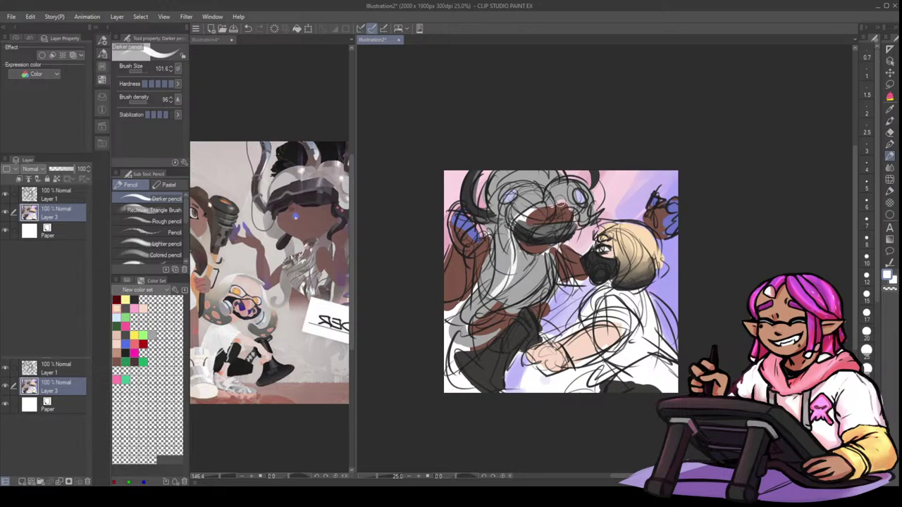
{"action": "mouse_move", "coordinate": [530, 214]}
{"action": "left_mouse_down"}
{"action": "mouse_move", "coordinate": [541, 207]}
{"action": "mouse_move", "coordinate": [572, 215]}
{"action": "left_mouse_up"}
{"action": "key", "text": "ctrl+z"}
- Touch up the background between the figures with sampled violet and pink at a larger brush size
{"action": "left_click", "coordinate": [627, 205], "text": "alt"}
{"action": "key", "text": "]"}
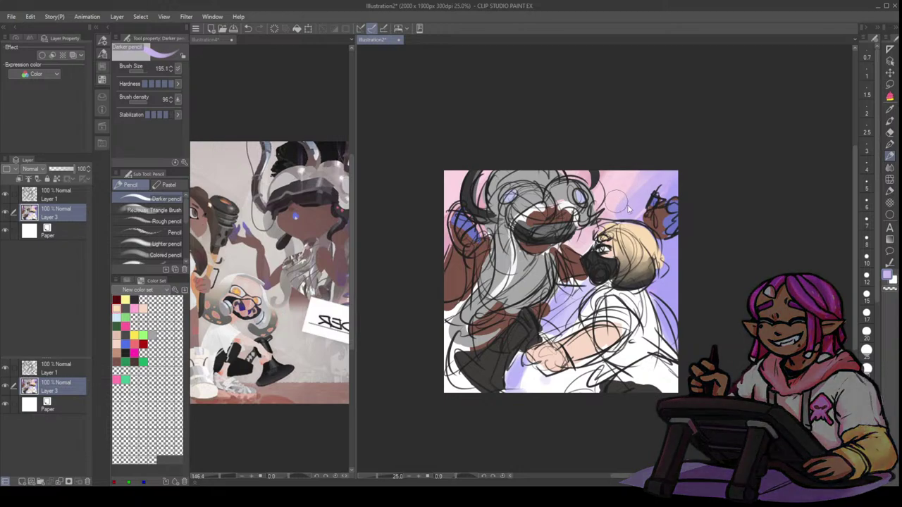
{"action": "left_click", "coordinate": [615, 203], "text": "alt"}
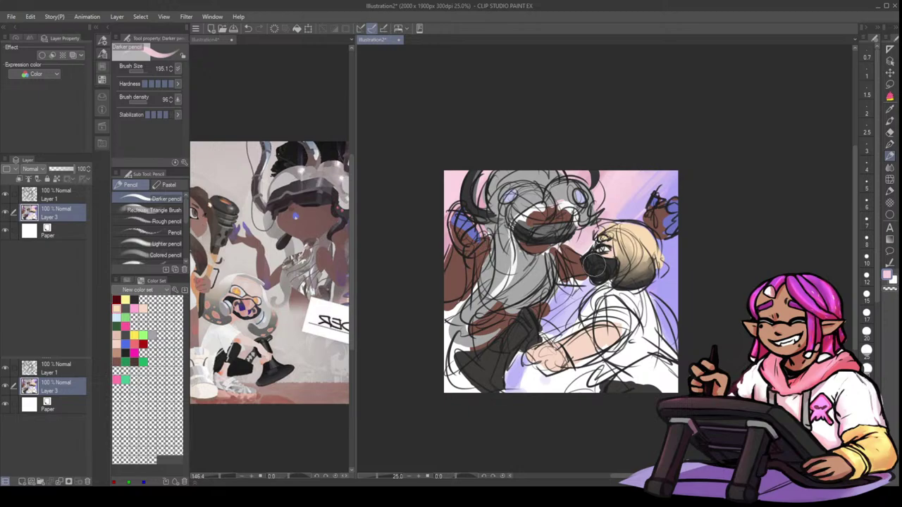
- Set the sketch line layer's opacity to 85%, trying Multiply and returning the blending mode to Normal
{"action": "left_click", "coordinate": [66, 200]}
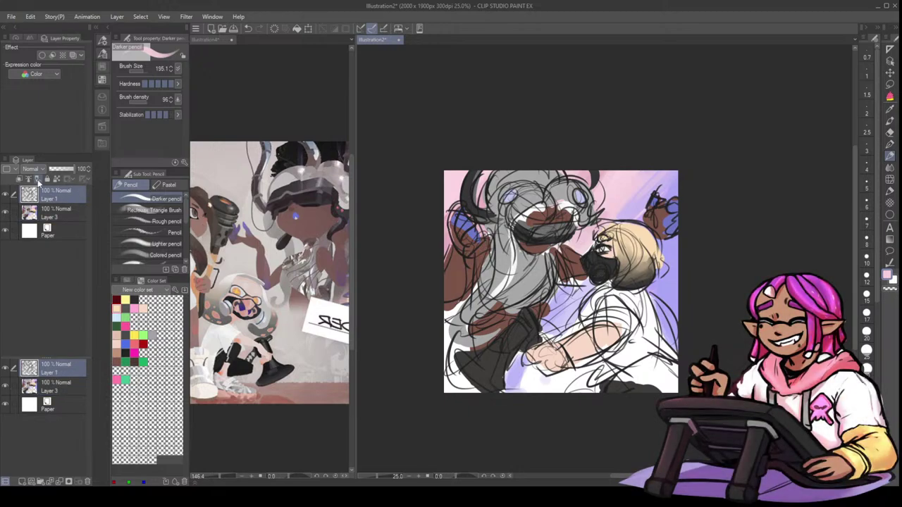
{"action": "left_click", "coordinate": [34, 169]}
{"action": "left_click", "coordinate": [37, 189]}
{"action": "left_click", "coordinate": [64, 169]}
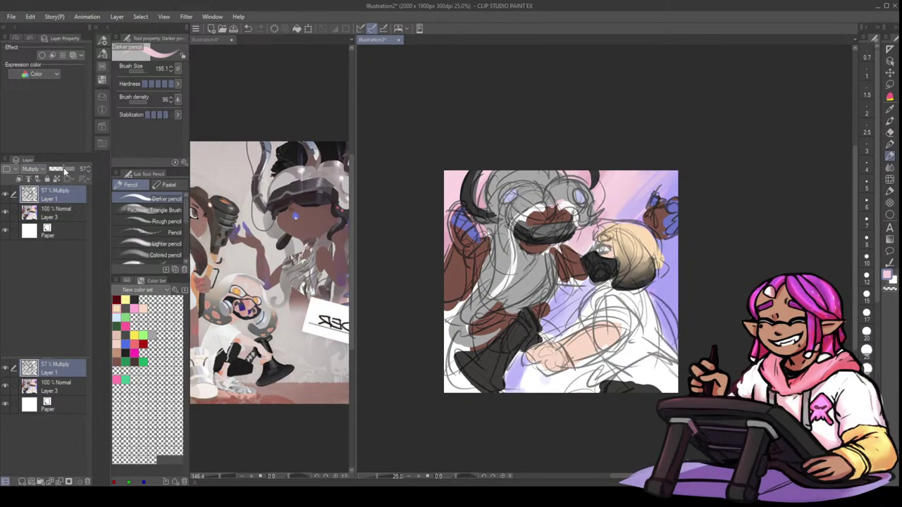
{"action": "left_click_drag", "start_coordinate": [65, 171], "coordinate": [71, 169]}
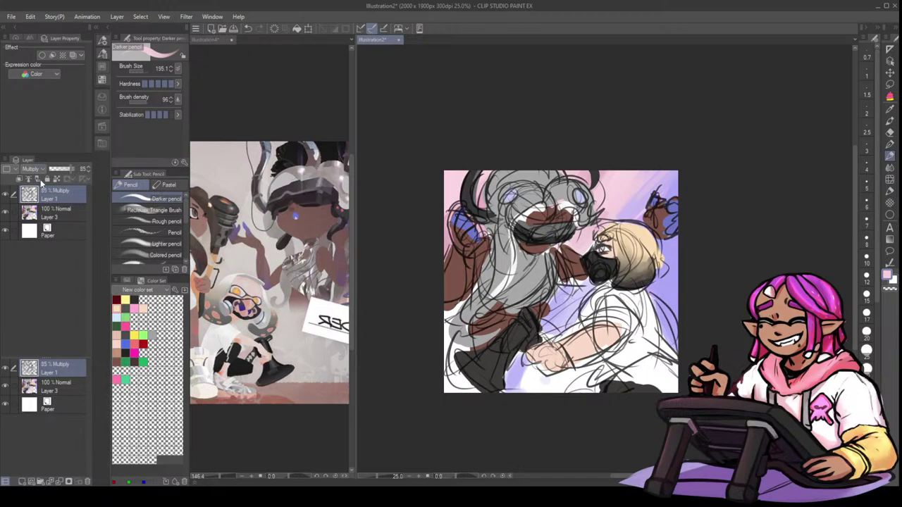
{"action": "left_click", "coordinate": [32, 169]}
{"action": "left_click", "coordinate": [41, 181]}
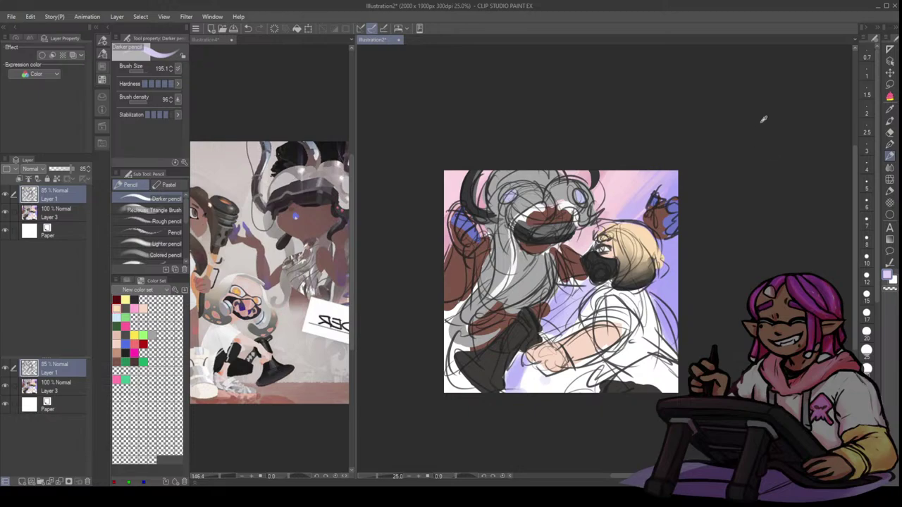
- Lock the line layer's transparent pixels and tint the sketch lines dark blue with a very large Darker pencil
{"action": "left_click_drag", "start_coordinate": [760, 124], "coordinate": [749, 138]}
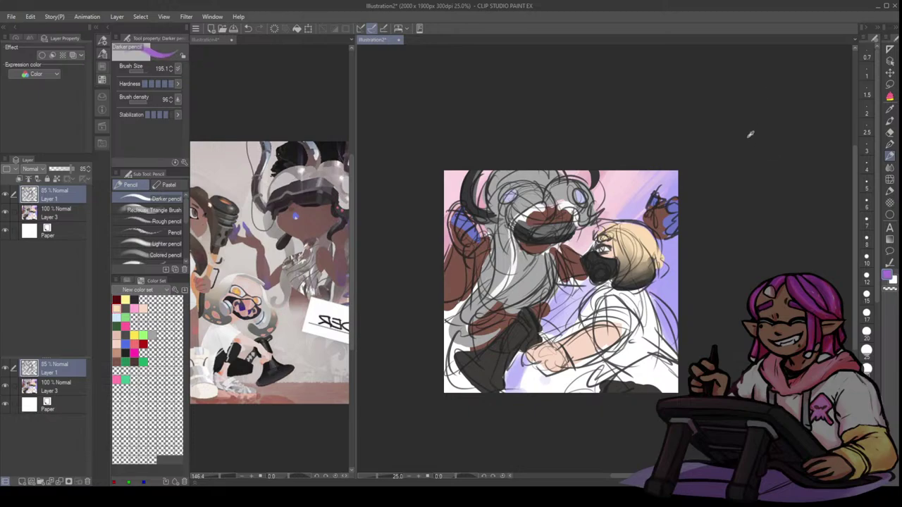
{"action": "left_click", "coordinate": [56, 179]}
{"action": "left_click", "coordinate": [146, 71]}
{"action": "mouse_move", "coordinate": [496, 172]}
{"action": "left_mouse_down"}
{"action": "mouse_move", "coordinate": [555, 170]}
{"action": "mouse_move", "coordinate": [523, 141]}
{"action": "left_mouse_up"}
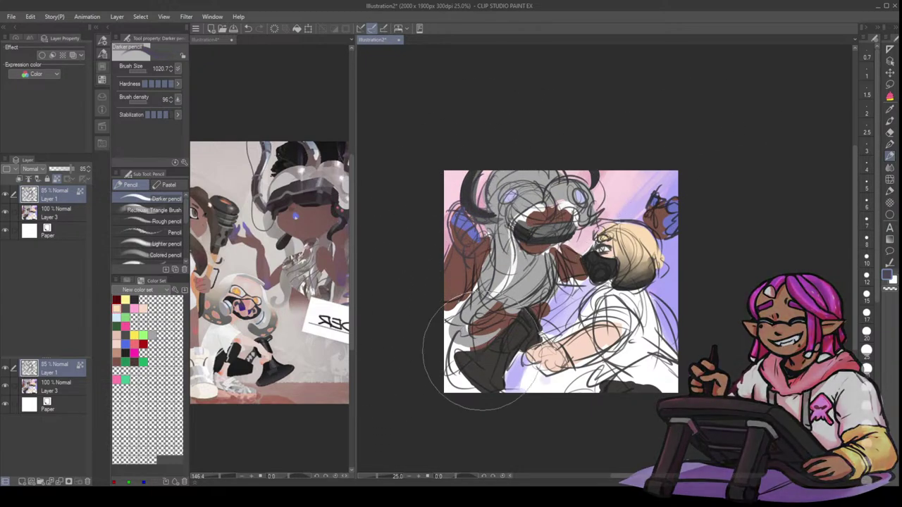
{"action": "key", "text": "ctrl+z"}
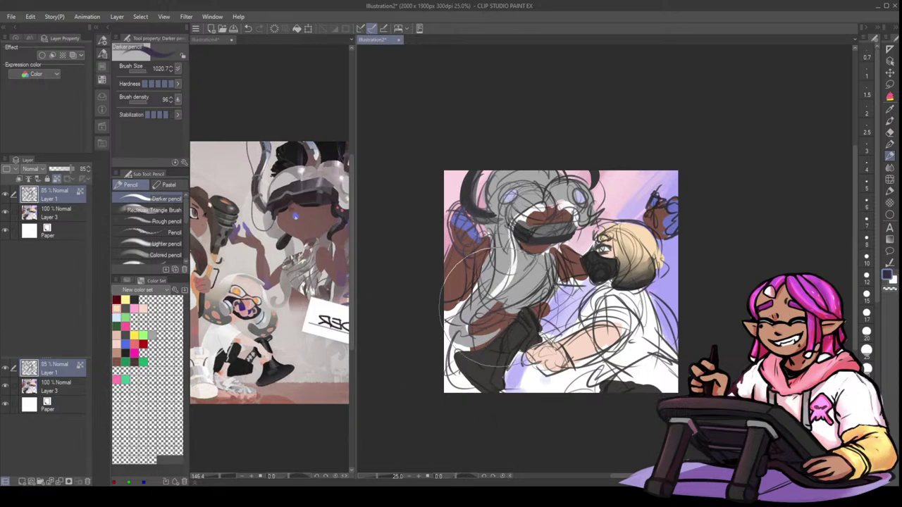
{"action": "key", "text": "ctrl+z"}
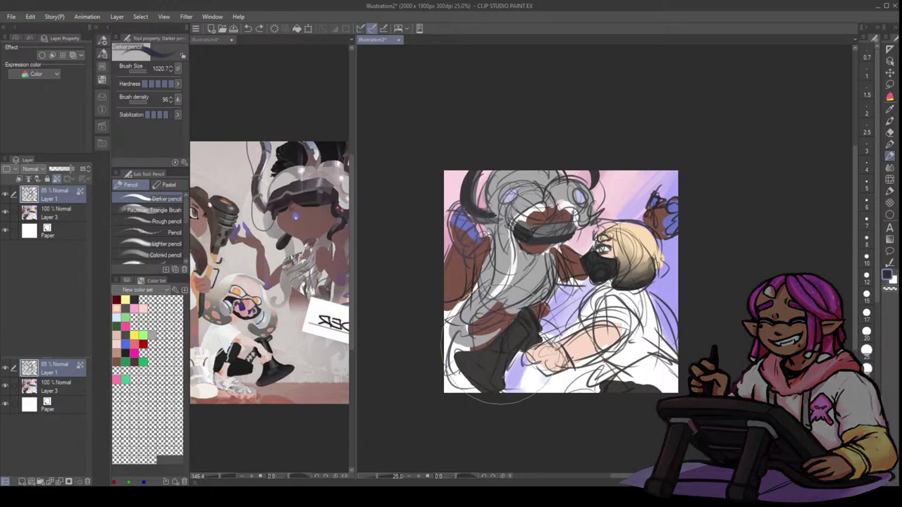
{"action": "left_click", "coordinate": [779, 124]}
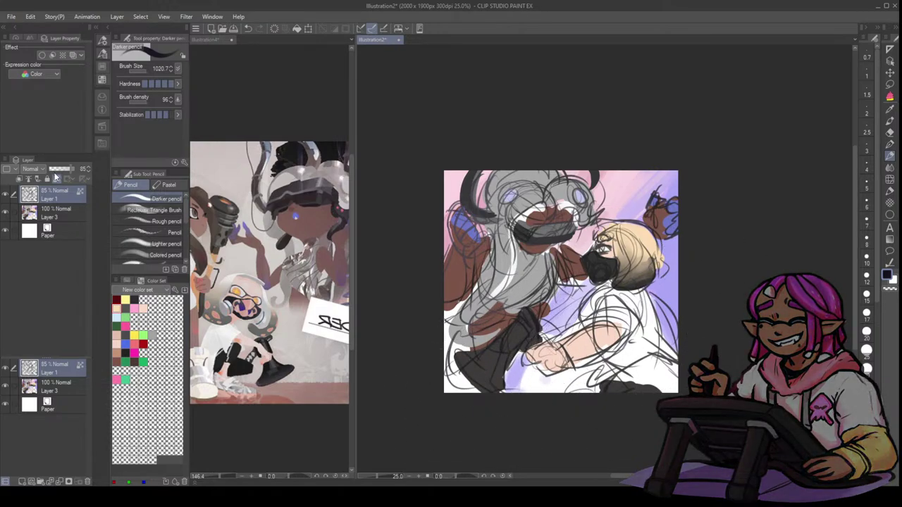
- Dab orange onto the right figure's eye on the color layer, undoing the stroke made on the line layer
{"action": "left_click", "coordinate": [772, 87]}
{"action": "left_click_drag", "start_coordinate": [643, 262], "coordinate": [605, 247]}
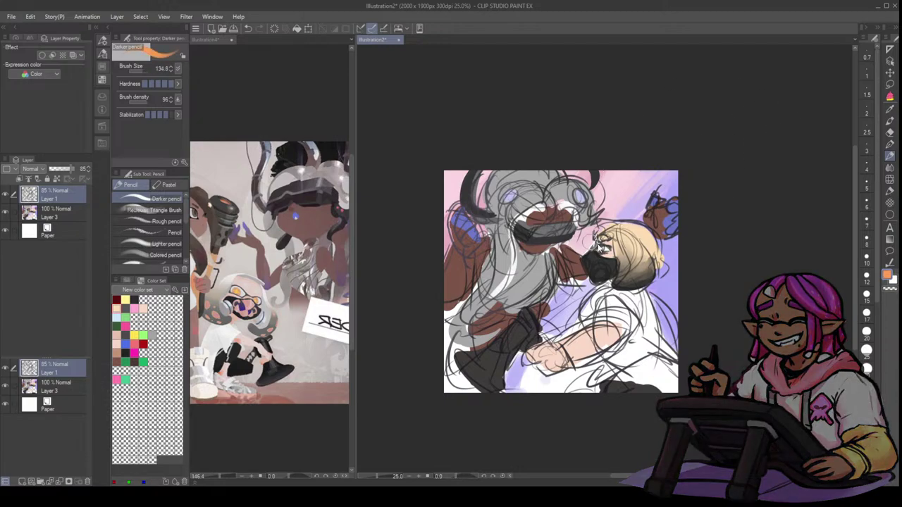
{"action": "key", "text": "ctrl+z"}
{"action": "left_click", "coordinate": [67, 220]}
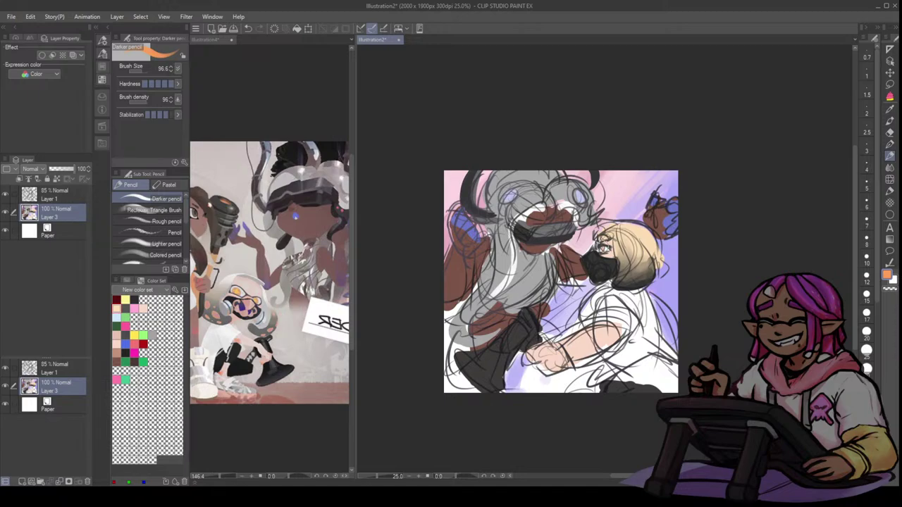
{"action": "left_click_drag", "start_coordinate": [602, 247], "coordinate": [603, 249]}
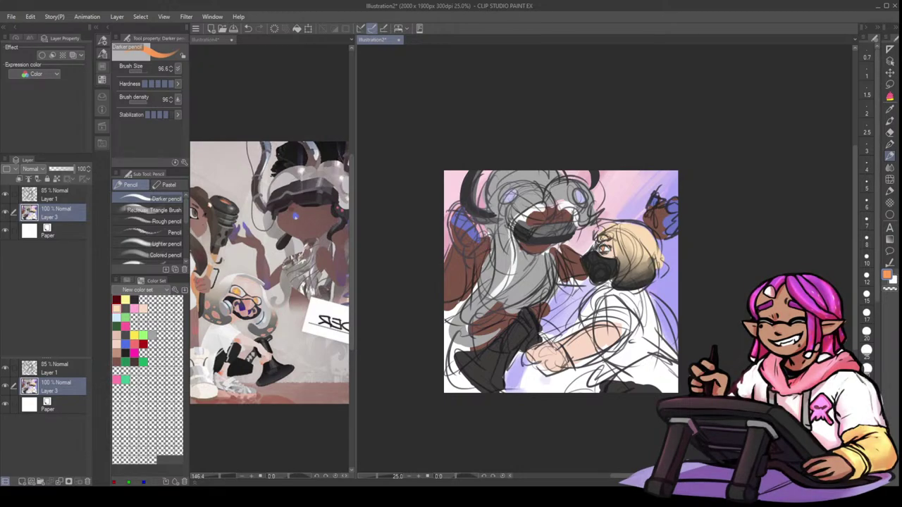
- Color the right figure's far arm at the canvas edge with sampled skin tone and clean up the shirt with white
{"action": "left_click", "coordinate": [58, 202]}
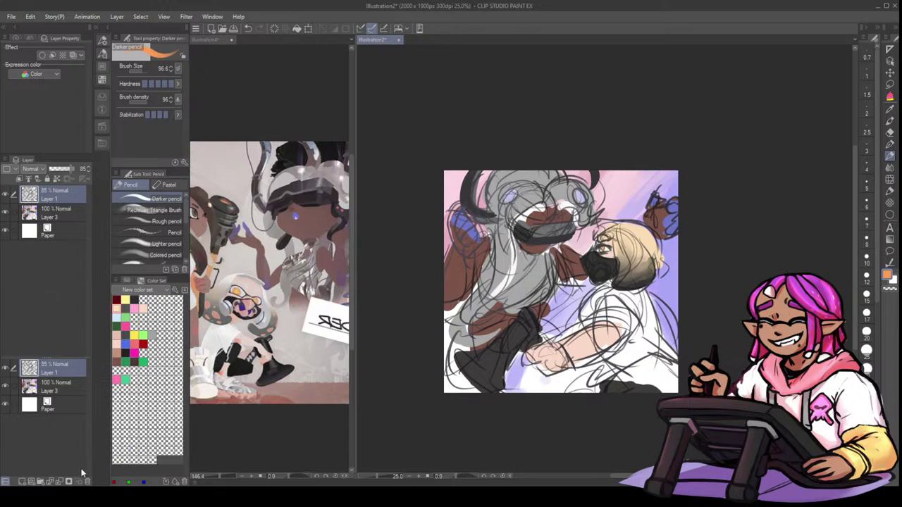
{"action": "left_click", "coordinate": [43, 218]}
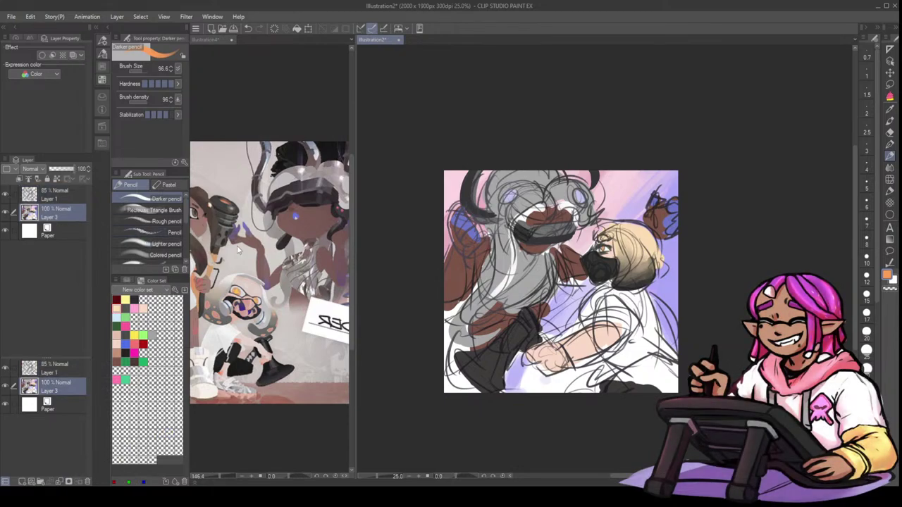
{"action": "left_click", "coordinate": [589, 348], "text": "alt"}
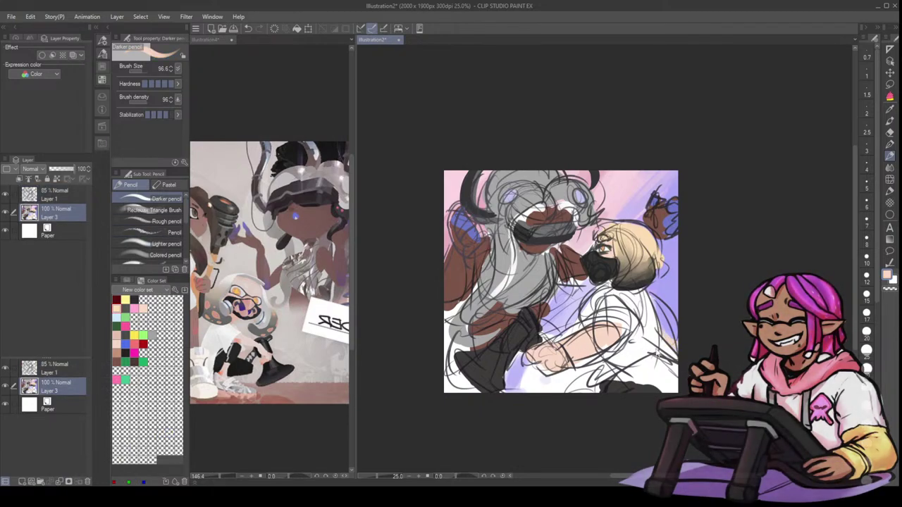
{"action": "mouse_move", "coordinate": [600, 365]}
{"action": "left_mouse_down"}
{"action": "mouse_move", "coordinate": [580, 400]}
{"action": "mouse_move", "coordinate": [572, 396]}
{"action": "left_mouse_up"}
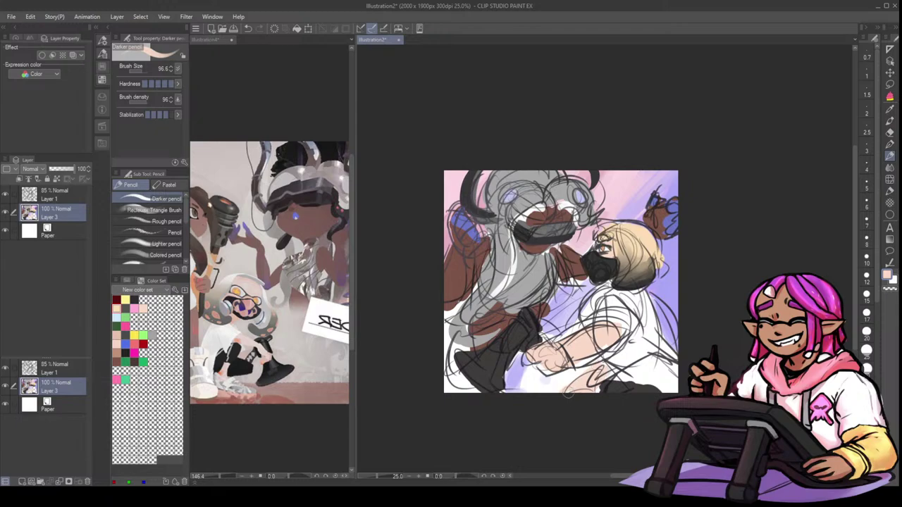
{"action": "key", "text": "ctrl+z"}
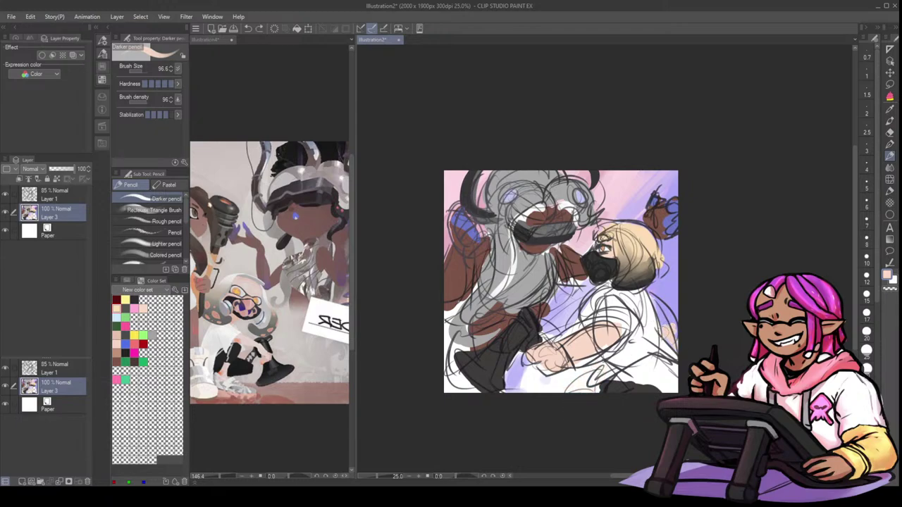
{"action": "key", "text": "x"}
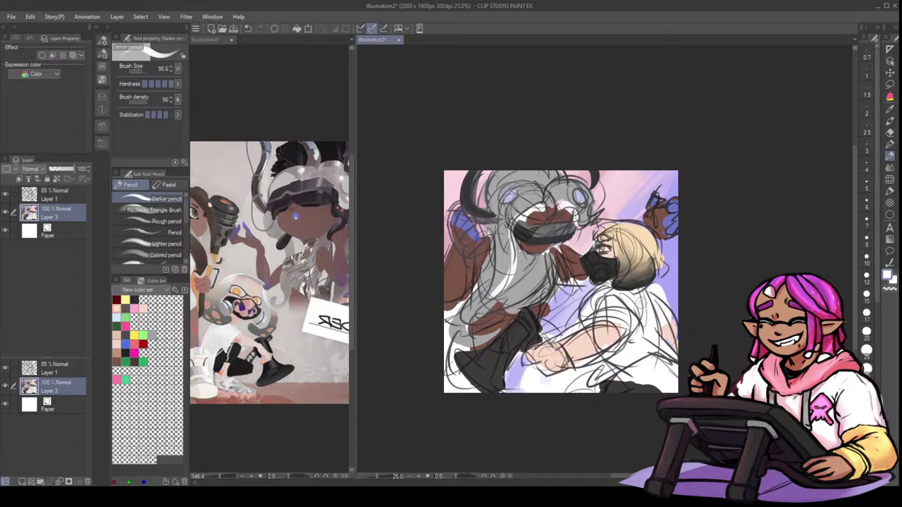
{"action": "key", "text": "x"}
- Paint a light grey highlight on the round filter of the right figure's gas mask
{"action": "key", "text": "x"}
{"action": "mouse_move", "coordinate": [593, 282]}
{"action": "left_mouse_down"}
{"action": "mouse_move", "coordinate": [606, 270]}
{"action": "mouse_move", "coordinate": [607, 280]}
{"action": "left_mouse_up"}
{"action": "key", "text": "x"}
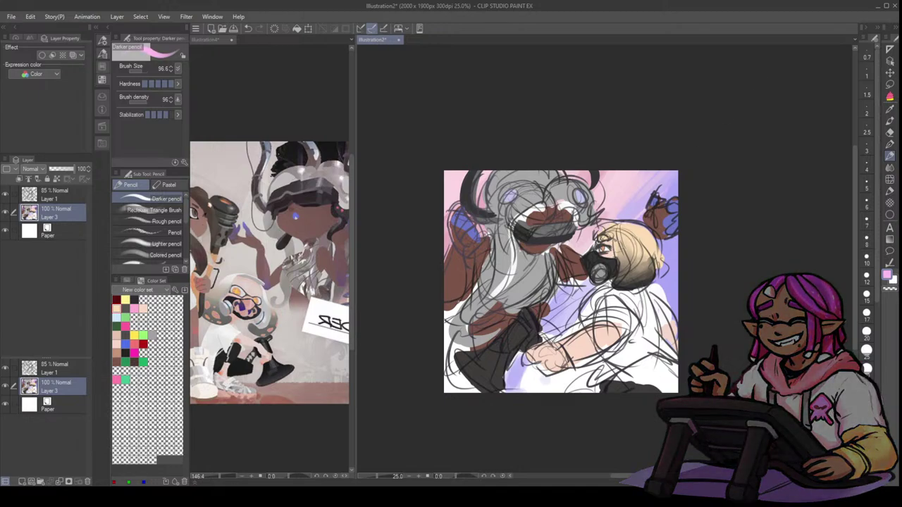
{"action": "key", "text": "x"}
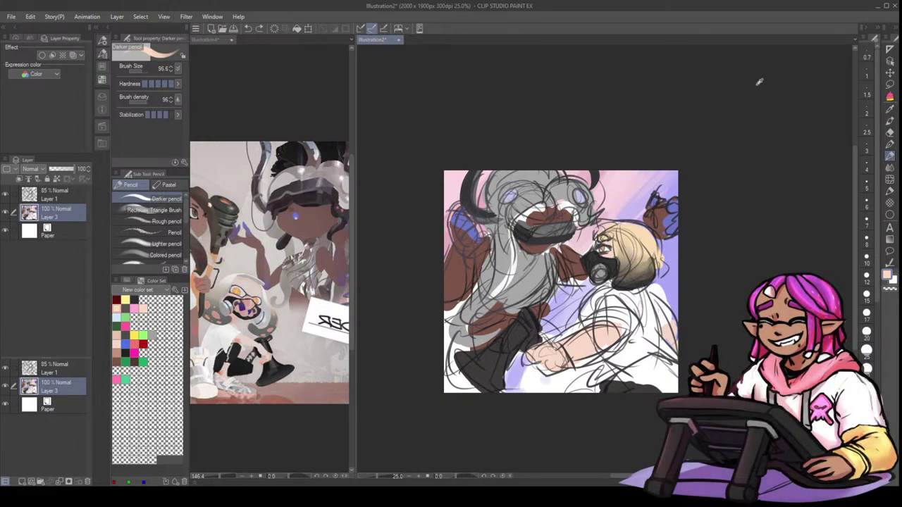
- Add pink accents to the right figure's hair tips and gas mask
{"action": "left_click", "coordinate": [762, 91]}
{"action": "left_click", "coordinate": [759, 92]}
{"action": "left_click", "coordinate": [728, 96]}
{"action": "left_click_drag", "start_coordinate": [622, 263], "coordinate": [631, 260]}
{"action": "key", "text": "x"}
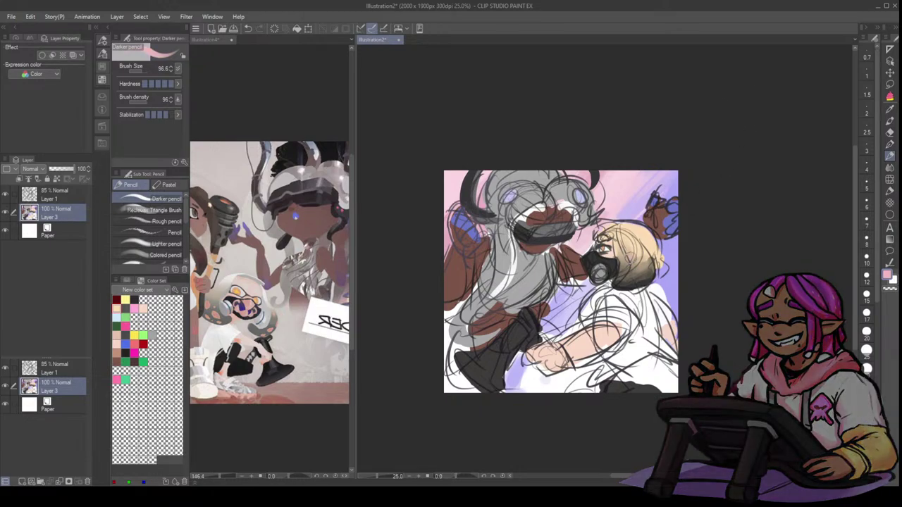
{"action": "mouse_move", "coordinate": [633, 253]}
{"action": "left_mouse_down"}
{"action": "mouse_move", "coordinate": [629, 272]}
{"action": "mouse_move", "coordinate": [646, 278]}
{"action": "mouse_move", "coordinate": [628, 281]}
{"action": "mouse_move", "coordinate": [645, 263]}
{"action": "mouse_move", "coordinate": [606, 270]}
{"action": "mouse_move", "coordinate": [589, 264]}
{"action": "mouse_move", "coordinate": [607, 264]}
{"action": "left_mouse_up"}
{"action": "key", "text": "ctrl+z"}
{"action": "left_click", "coordinate": [604, 263], "text": "alt"}
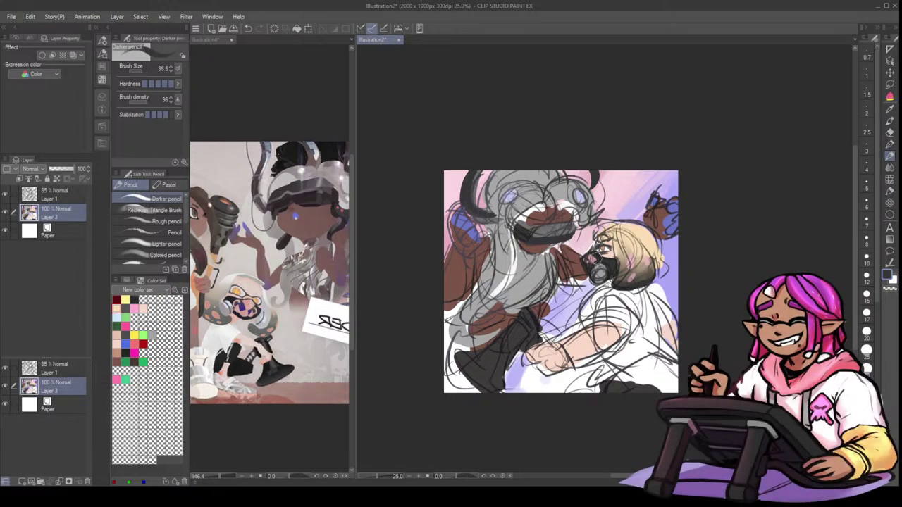
- Merge the sketch line layer down into the color layer and flip the canvas view horizontally
{"action": "left_click", "coordinate": [53, 196]}
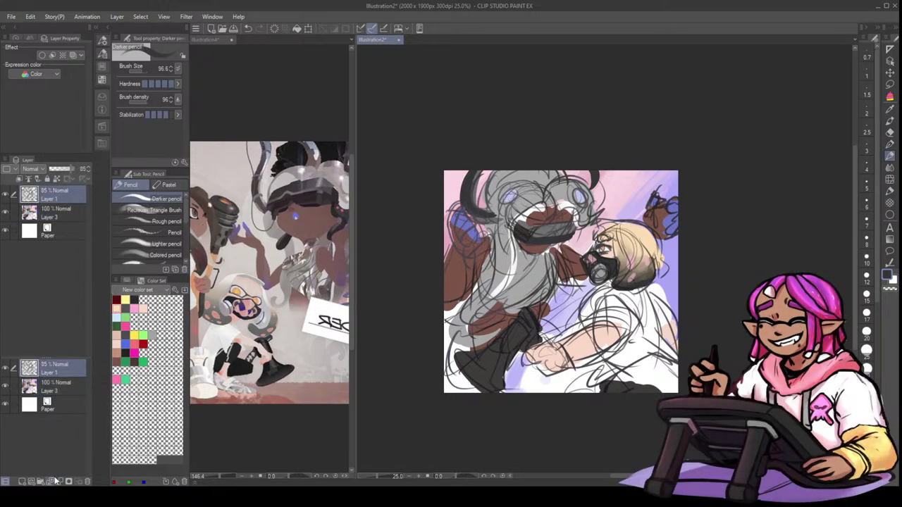
{"action": "left_click", "coordinate": [60, 482]}
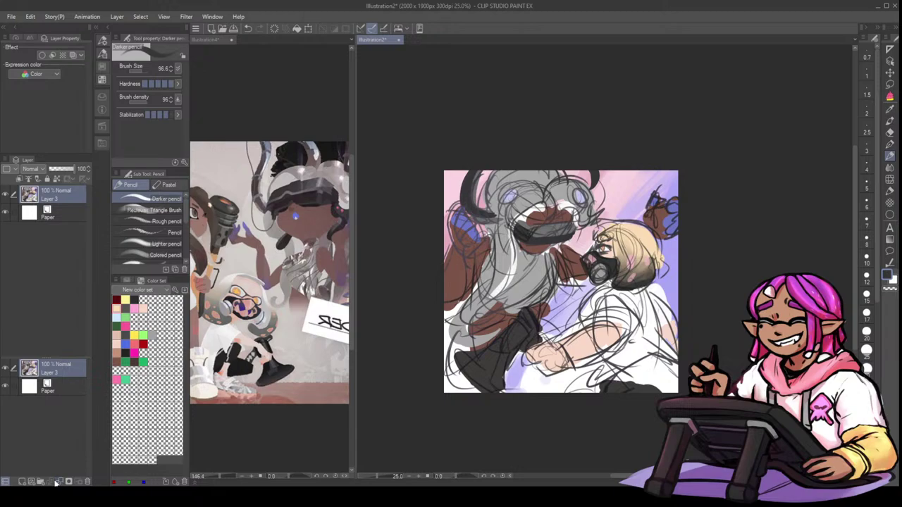
{"action": "key", "text": "h"}
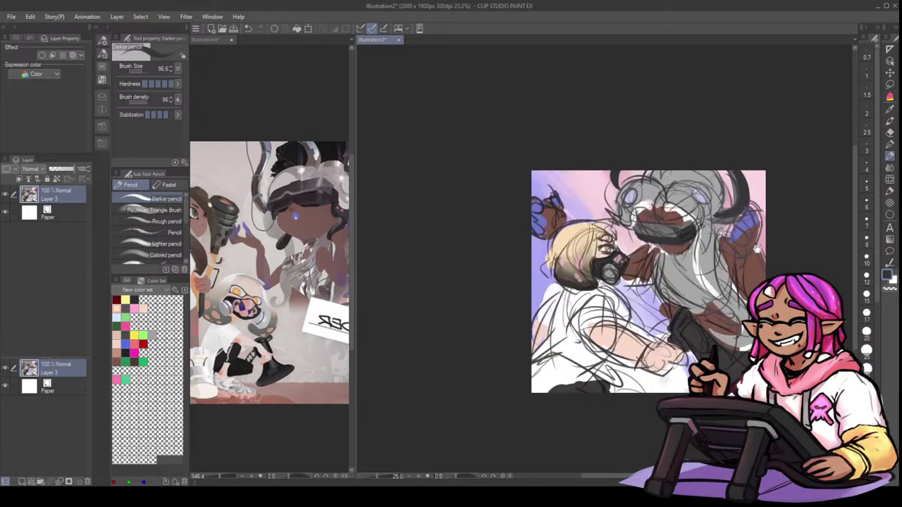
{"action": "left_click_drag", "start_coordinate": [758, 249], "coordinate": [721, 227]}
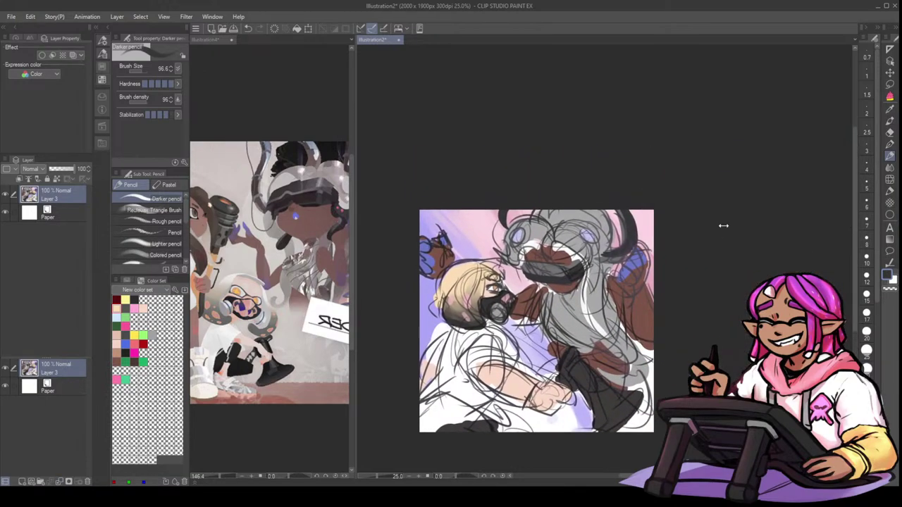
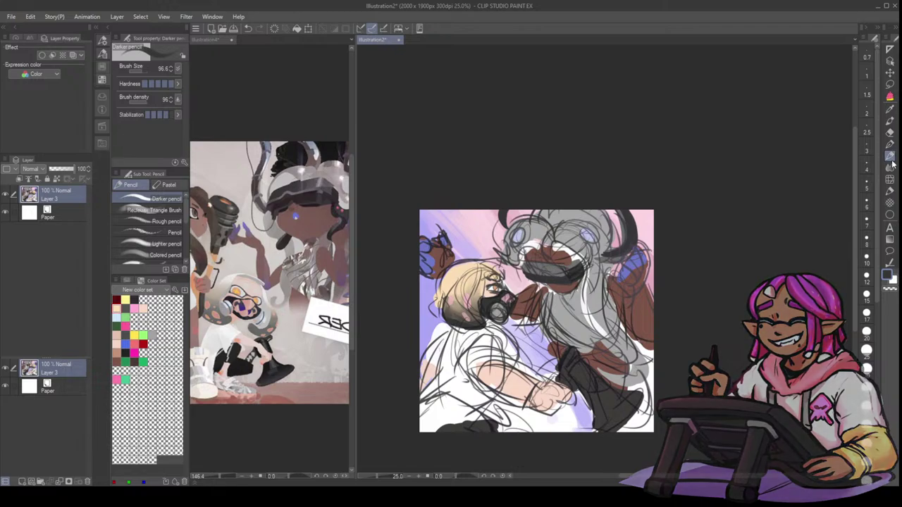
- Repaint the left figure's hand beside the gas mask in sampled brown and flip the canvas view back
{"action": "key", "text": "bracketright"}
{"action": "key", "text": "bracketright"}
{"action": "key", "text": "bracketright"}
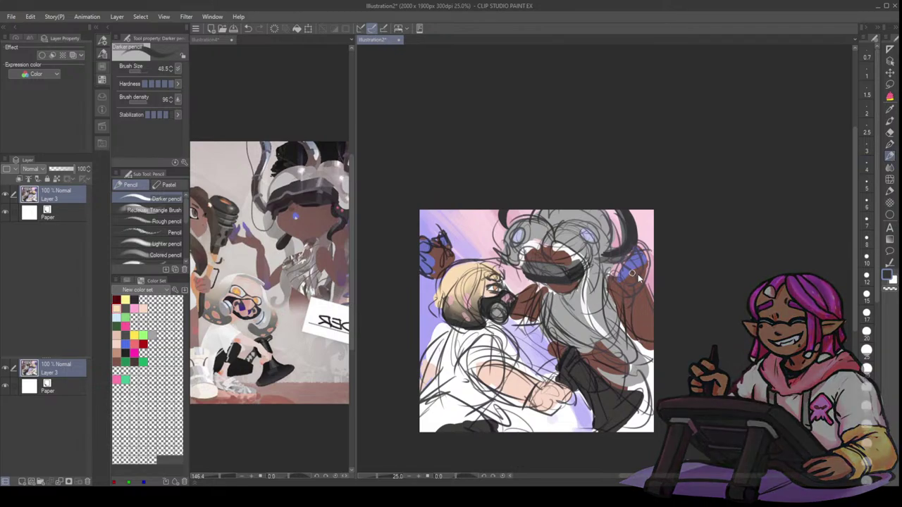
{"action": "left_click", "coordinate": [532, 292], "text": "alt"}
{"action": "left_click_drag", "start_coordinate": [530, 296], "coordinate": [527, 313]}
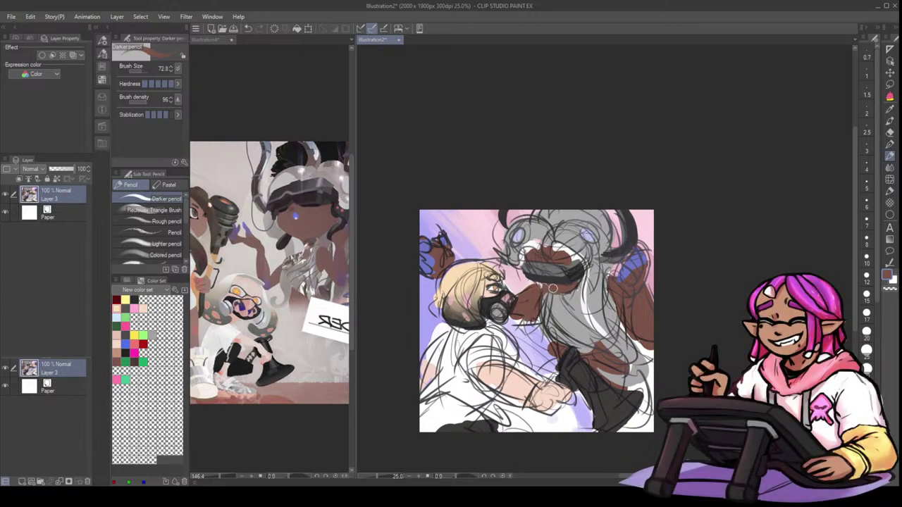
{"action": "key", "text": "bracketleft"}
{"action": "key", "text": "bracketleft"}
{"action": "key", "text": "h"}
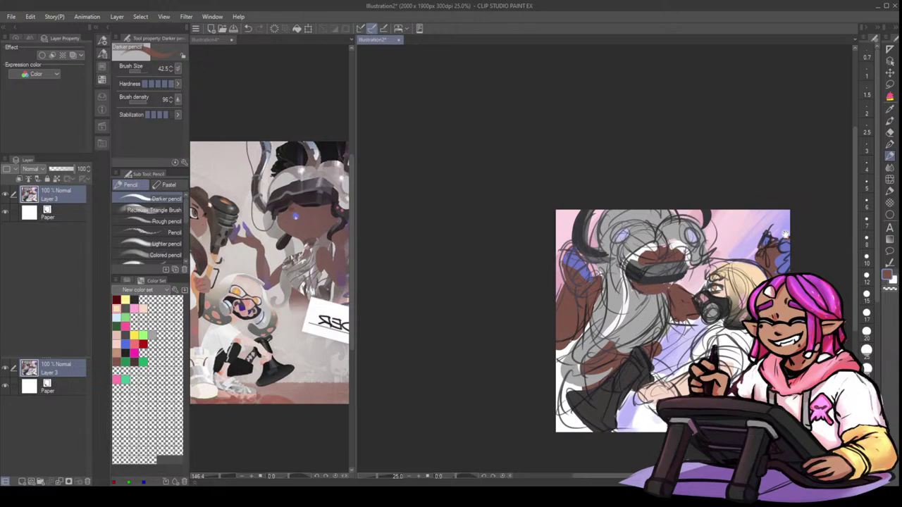
{"action": "mouse_move", "coordinate": [786, 235]}
{"action": "left_mouse_down"}
{"action": "mouse_move", "coordinate": [809, 226]}
{"action": "mouse_move", "coordinate": [770, 229]}
{"action": "mouse_move", "coordinate": [765, 243]}
{"action": "left_mouse_up"}
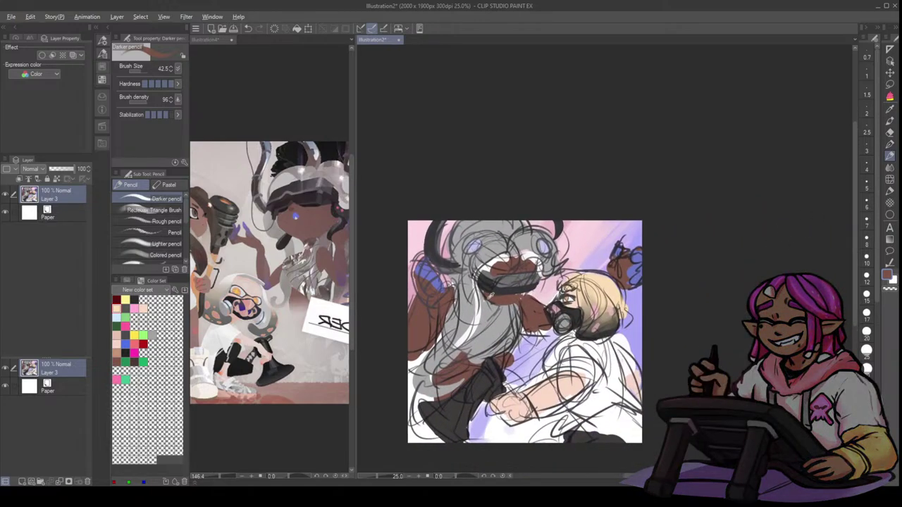
- Redraw the left figure's mouth beneath the visor with small dark strokes and flip the canvas view horizontally
{"action": "left_click", "coordinate": [485, 289], "text": "alt"}
{"action": "mouse_move", "coordinate": [483, 292]}
{"action": "left_mouse_down"}
{"action": "mouse_move", "coordinate": [506, 307]}
{"action": "mouse_move", "coordinate": [495, 303]}
{"action": "left_mouse_up"}
{"action": "key", "text": "ctrl+z"}
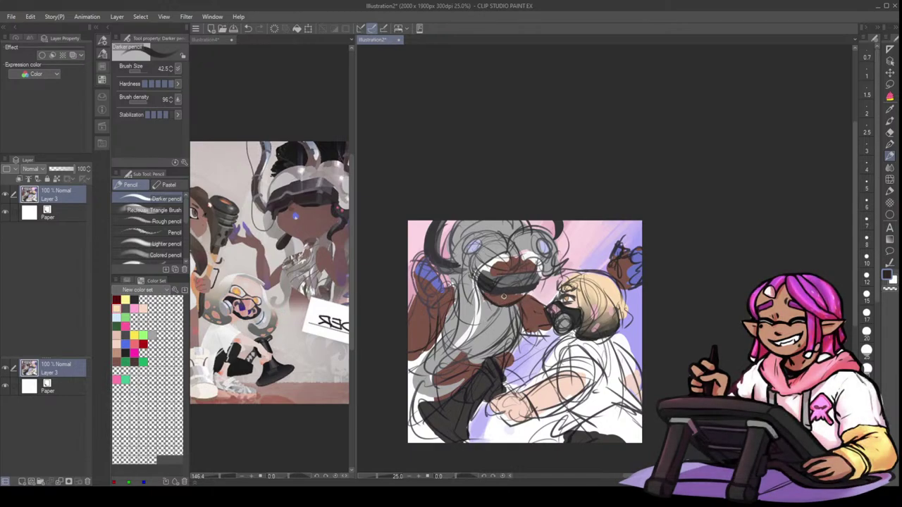
{"action": "left_click_drag", "start_coordinate": [500, 300], "coordinate": [505, 301]}
{"action": "key", "text": "ctrl+z"}
{"action": "key", "text": "ctrl+z"}
{"action": "key", "text": "ctrl+z"}
{"action": "left_click_drag", "start_coordinate": [496, 299], "coordinate": [506, 301]}
{"action": "key", "text": "h"}
{"action": "left_click_drag", "start_coordinate": [774, 242], "coordinate": [729, 246]}
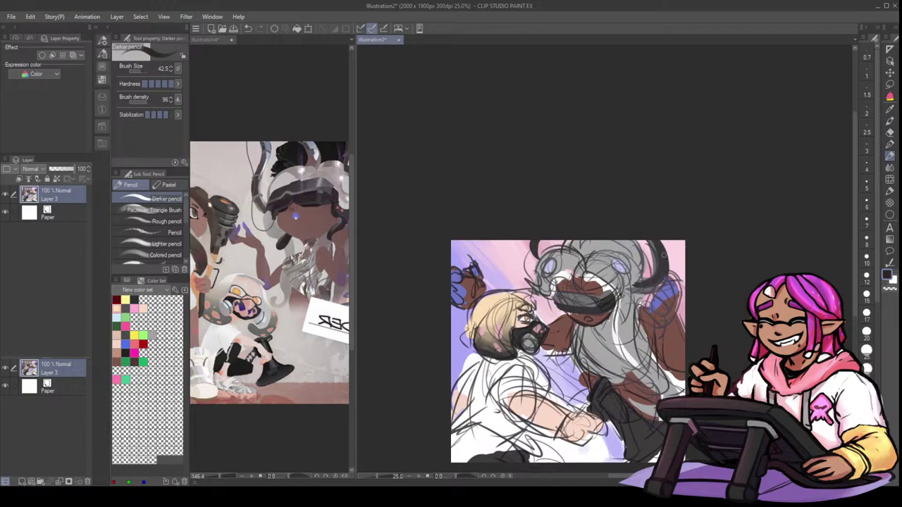
- Repaint the grey-haired figure's visor lens in grey with a dark edge, using a smaller brush
{"action": "mouse_move", "coordinate": [548, 293]}
{"action": "left_mouse_down"}
{"action": "mouse_move", "coordinate": [586, 304]}
{"action": "mouse_move", "coordinate": [554, 306]}
{"action": "mouse_move", "coordinate": [569, 299]}
{"action": "left_mouse_up"}
{"action": "key", "text": "ctrl+z"}
{"action": "key", "text": "ctrl+z"}
{"action": "key", "text": "ctrl+z"}
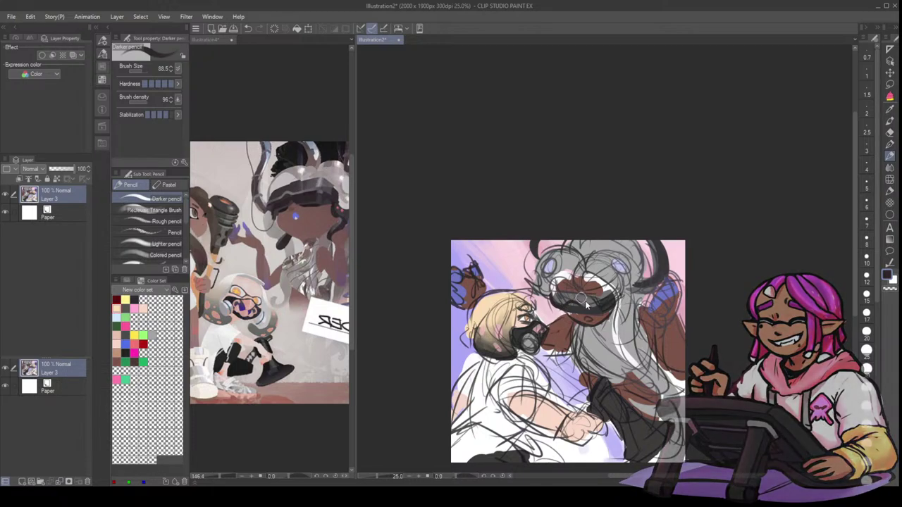
{"action": "key", "text": "bracketleft"}
{"action": "mouse_move", "coordinate": [560, 295]}
{"action": "left_mouse_down"}
{"action": "mouse_move", "coordinate": [587, 304]}
{"action": "mouse_move", "coordinate": [607, 296]}
{"action": "left_mouse_up"}
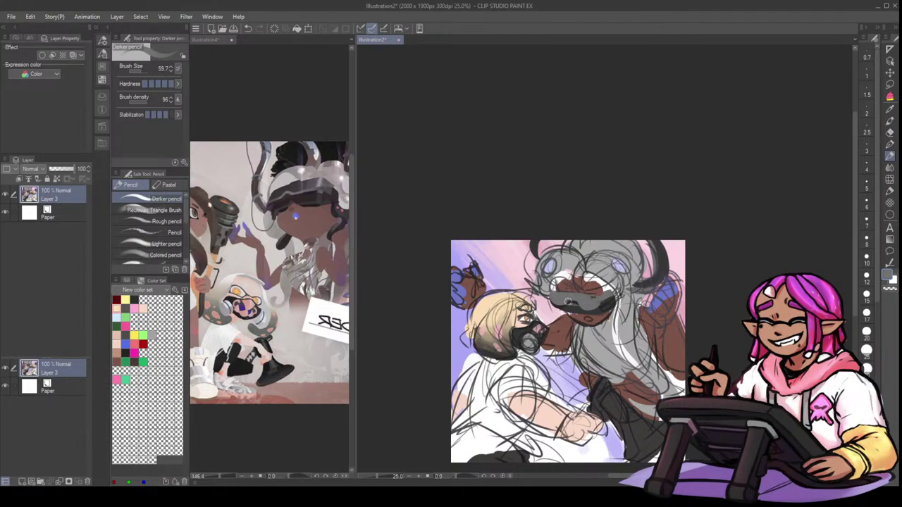
{"action": "mouse_move", "coordinate": [565, 303]}
{"action": "left_mouse_down"}
{"action": "mouse_move", "coordinate": [556, 299]}
{"action": "mouse_move", "coordinate": [577, 302]}
{"action": "left_mouse_up"}
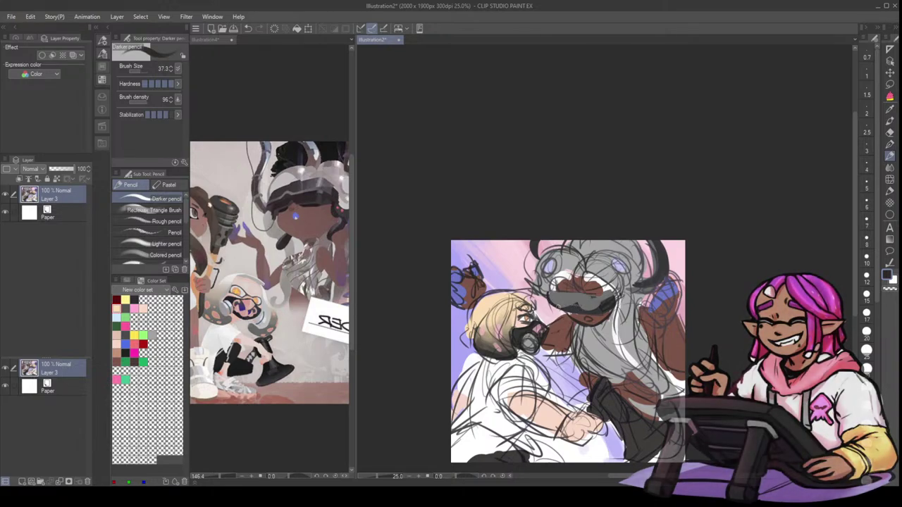
- Rework the visor's dark outline along its upper and lower edges
{"action": "key", "text": "ctrl+z"}
{"action": "left_click_drag", "start_coordinate": [561, 309], "coordinate": [600, 307]}
{"action": "key", "text": "ctrl+z"}
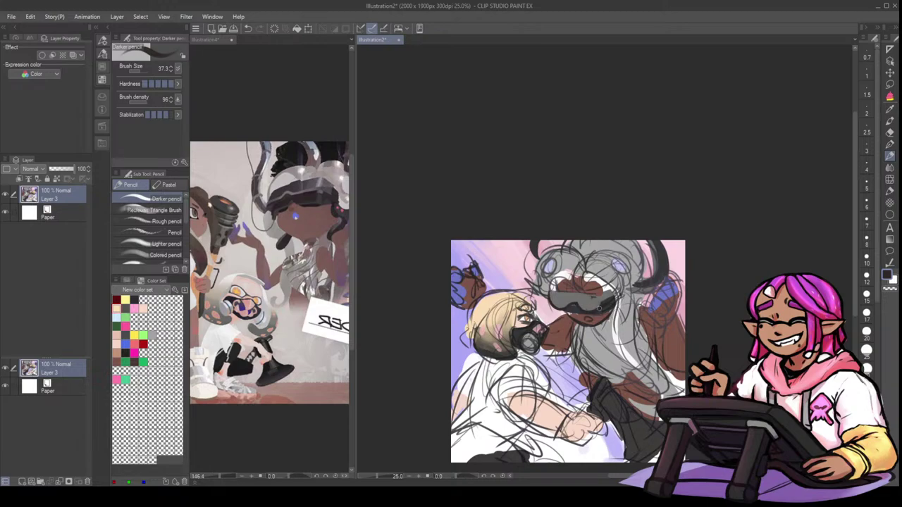
{"action": "mouse_move", "coordinate": [550, 293]}
{"action": "left_mouse_down"}
{"action": "mouse_move", "coordinate": [612, 289]}
{"action": "mouse_move", "coordinate": [596, 298]}
{"action": "left_mouse_up"}
{"action": "key", "text": "ctrl+z"}
{"action": "left_click", "coordinate": [572, 298], "text": "alt"}
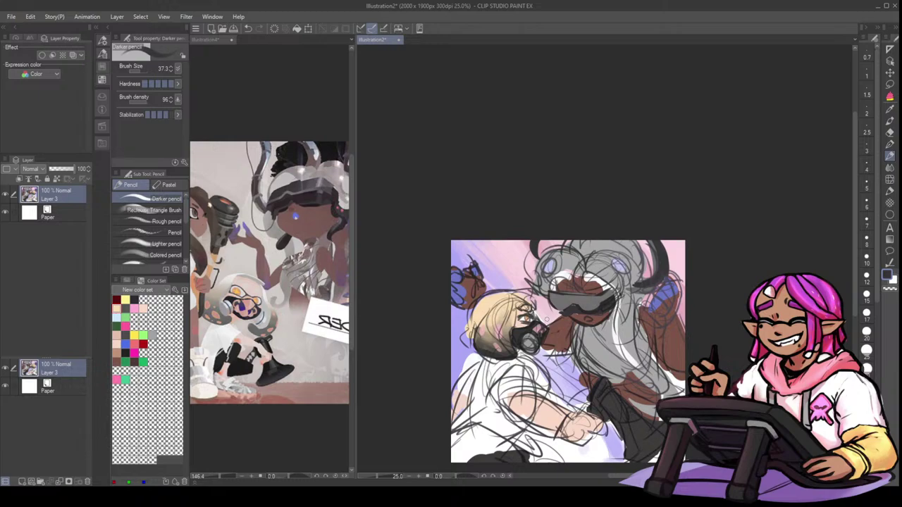
- Flip the canvas view, refine the dark frame at both ends of the visor, and flip the view back
{"action": "key", "text": "h"}
{"action": "mouse_move", "coordinate": [784, 251]}
{"action": "left_mouse_down"}
{"action": "mouse_move", "coordinate": [816, 237]}
{"action": "mouse_move", "coordinate": [787, 246]}
{"action": "left_mouse_up"}
{"action": "left_click", "coordinate": [599, 295], "text": "alt"}
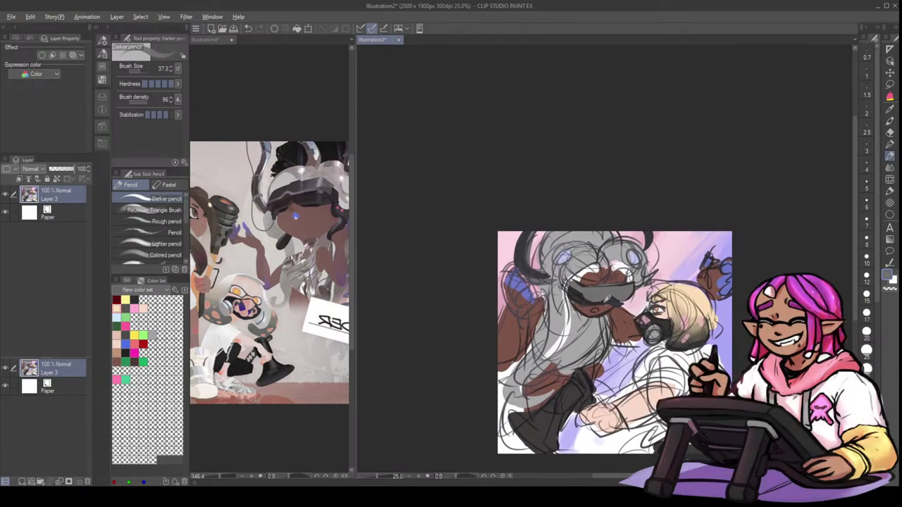
{"action": "left_click", "coordinate": [604, 302], "text": "alt"}
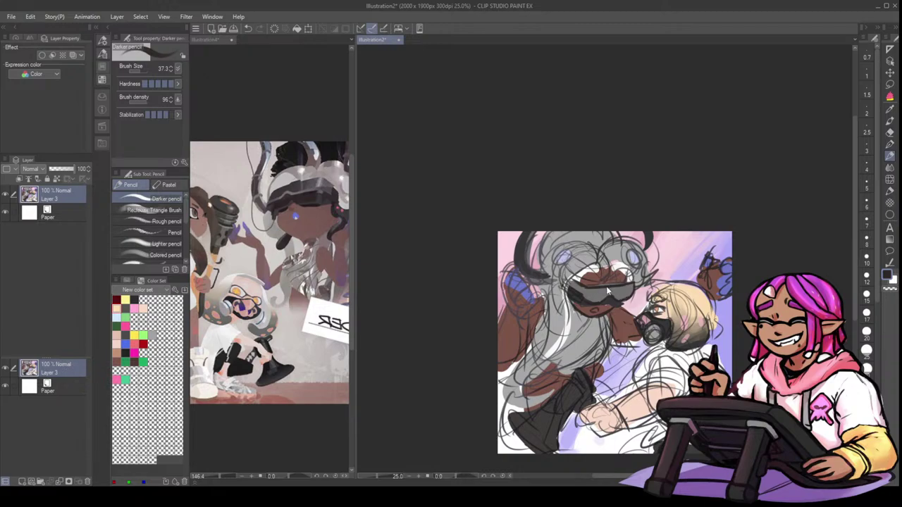
{"action": "left_click_drag", "start_coordinate": [625, 277], "coordinate": [629, 285]}
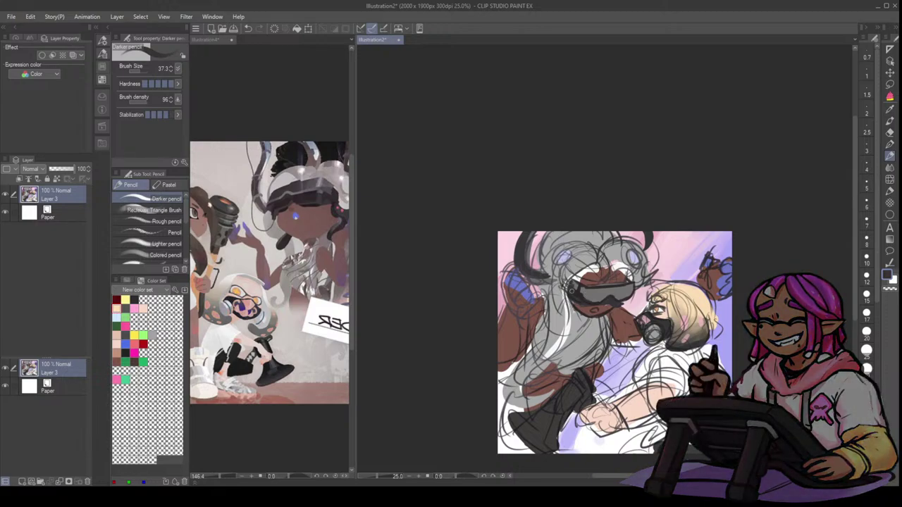
{"action": "left_click_drag", "start_coordinate": [572, 281], "coordinate": [578, 288]}
{"action": "key", "text": "h"}
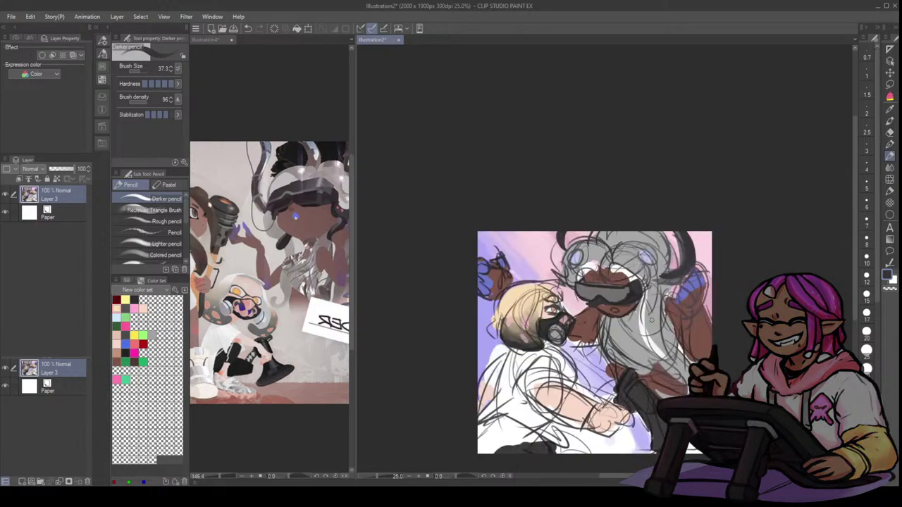
- Repaint the lower face beneath the visor in sampled brown and redraw the chin contour in dark
{"action": "left_click", "coordinate": [604, 307], "text": "alt"}
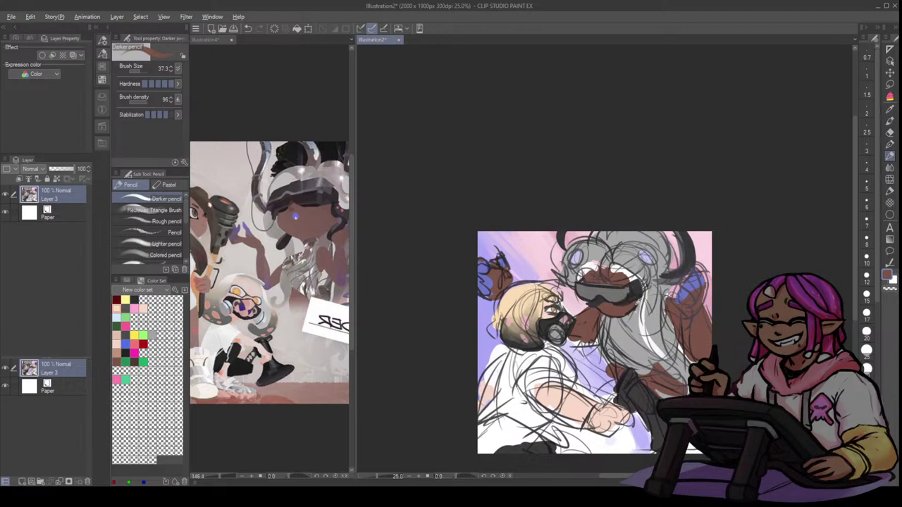
{"action": "left_click", "coordinate": [637, 303], "text": "alt"}
{"action": "left_click", "coordinate": [641, 301], "text": "alt"}
{"action": "key", "text": "ctrl+z"}
{"action": "left_click", "coordinate": [598, 305], "text": "alt"}
{"action": "mouse_move", "coordinate": [597, 308]}
{"action": "left_mouse_down"}
{"action": "mouse_move", "coordinate": [615, 316]}
{"action": "mouse_move", "coordinate": [606, 315]}
{"action": "left_mouse_up"}
{"action": "key", "text": "ctrl+z"}
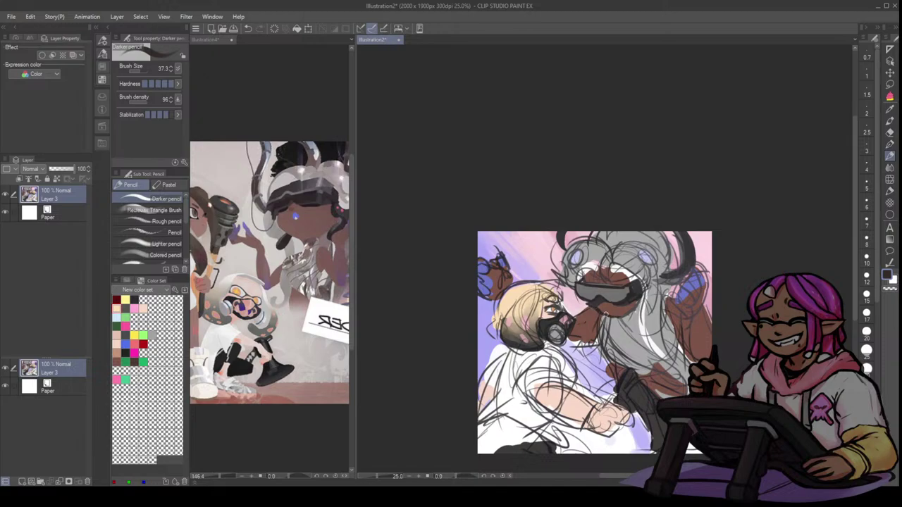
{"action": "left_click", "coordinate": [619, 312], "text": "alt"}
{"action": "left_click", "coordinate": [595, 308], "text": "alt"}
{"action": "left_click_drag", "start_coordinate": [600, 316], "coordinate": [629, 311]}
{"action": "key", "text": "ctrl+z"}
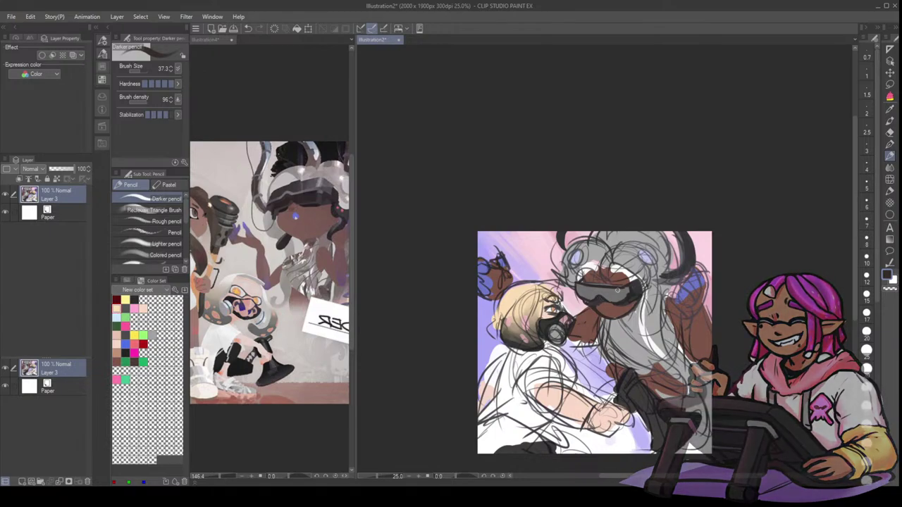
- Clean up the forehead in brown and cover the sketch lines of the front hair lock with sampled grey
{"action": "left_click", "coordinate": [599, 280], "text": "alt"}
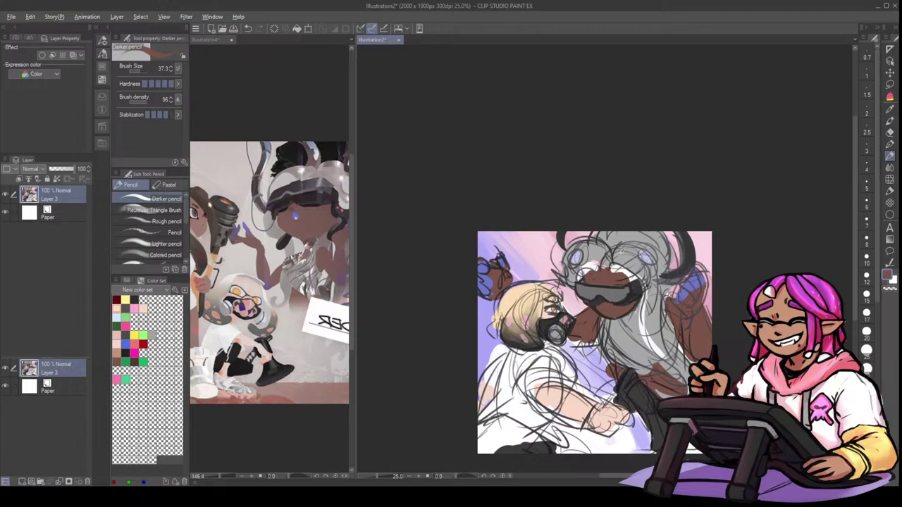
{"action": "left_click", "coordinate": [621, 252], "text": "alt"}
{"action": "mouse_move", "coordinate": [616, 262]}
{"action": "left_mouse_down"}
{"action": "mouse_move", "coordinate": [606, 271]}
{"action": "mouse_move", "coordinate": [592, 260]}
{"action": "mouse_move", "coordinate": [564, 284]}
{"action": "left_mouse_up"}
{"action": "key", "text": "ctrl+z"}
{"action": "key", "text": "ctrl+z"}
{"action": "mouse_move", "coordinate": [591, 255]}
{"action": "left_mouse_down"}
{"action": "mouse_move", "coordinate": [559, 277]}
{"action": "mouse_move", "coordinate": [605, 265]}
{"action": "mouse_move", "coordinate": [576, 255]}
{"action": "mouse_move", "coordinate": [562, 281]}
{"action": "left_mouse_up"}
{"action": "key", "text": "bracketleft"}
{"action": "key", "text": "bracketleft"}
{"action": "key", "text": "bracketleft"}
{"action": "key", "text": "bracketleft"}
{"action": "key", "text": "bracketleft"}
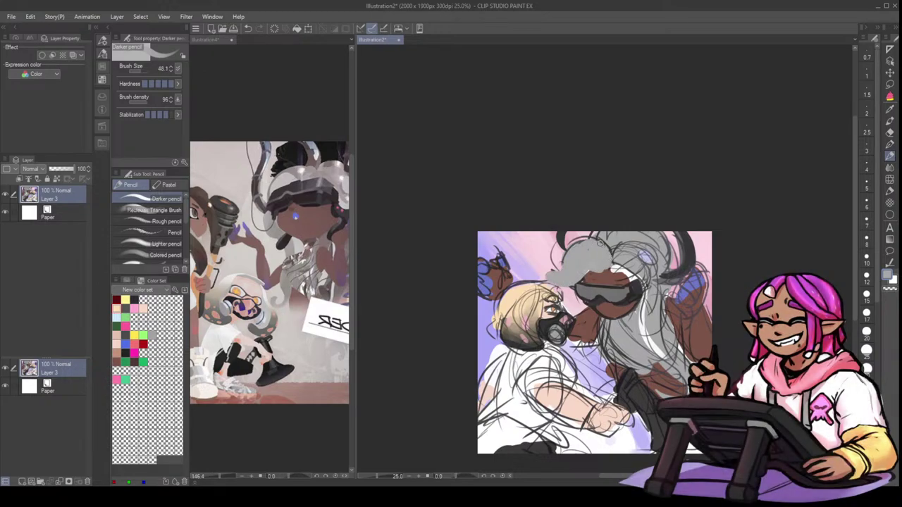
- Outline the grey front hair lock with a sampled dark color, from the crown to its curled tip
{"action": "left_click", "coordinate": [604, 244], "text": "alt"}
{"action": "left_click", "coordinate": [601, 244], "text": "alt"}
{"action": "left_click", "coordinate": [605, 242], "text": "alt"}
{"action": "mouse_move", "coordinate": [598, 239]}
{"action": "left_mouse_down"}
{"action": "mouse_move", "coordinate": [614, 264]}
{"action": "mouse_move", "coordinate": [561, 285]}
{"action": "mouse_move", "coordinate": [547, 275]}
{"action": "left_mouse_up"}
{"action": "mouse_move", "coordinate": [547, 274]}
{"action": "left_mouse_down"}
{"action": "mouse_move", "coordinate": [576, 240]}
{"action": "mouse_move", "coordinate": [566, 257]}
{"action": "mouse_move", "coordinate": [596, 239]}
{"action": "left_mouse_up"}
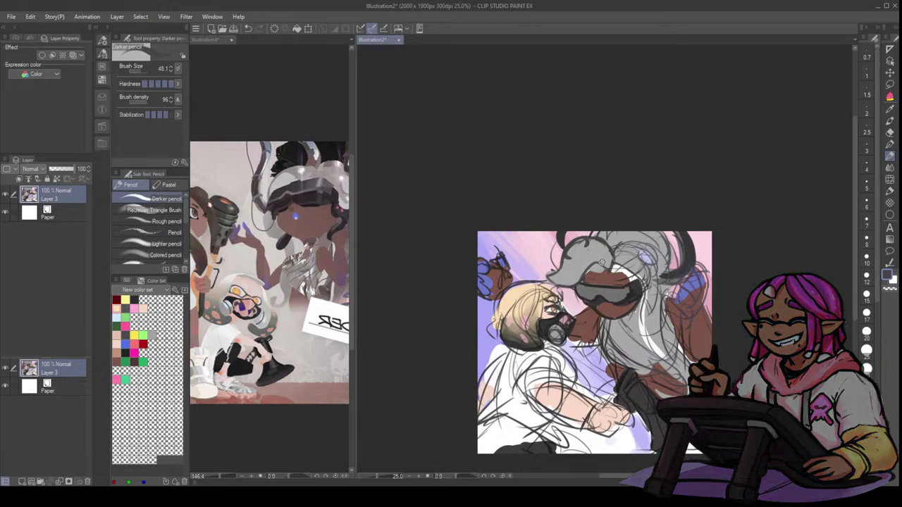
- Flip the canvas view and clean up the front lock's inner lines and hairline with sampled grey
{"action": "key", "text": "h"}
{"action": "left_click_drag", "start_coordinate": [816, 230], "coordinate": [778, 240]}
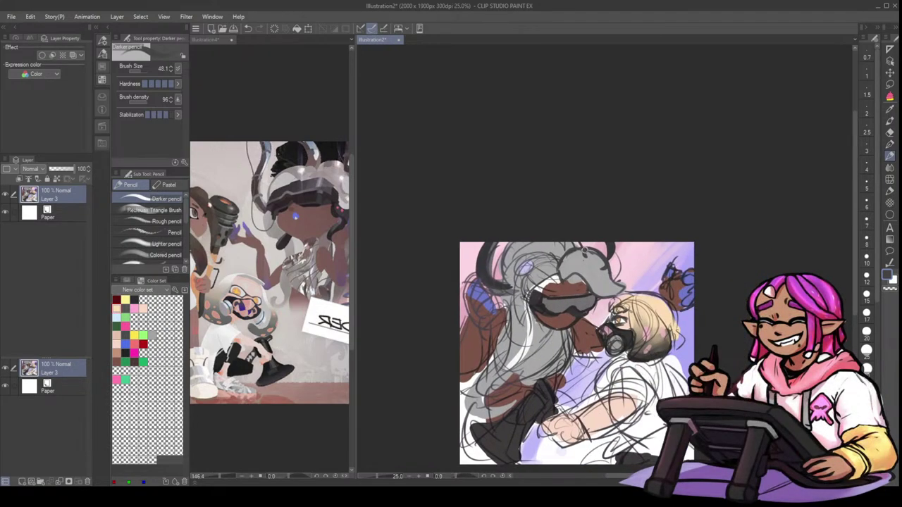
{"action": "left_click_drag", "start_coordinate": [589, 261], "coordinate": [591, 261]}
{"action": "left_click", "coordinate": [587, 261], "text": "alt"}
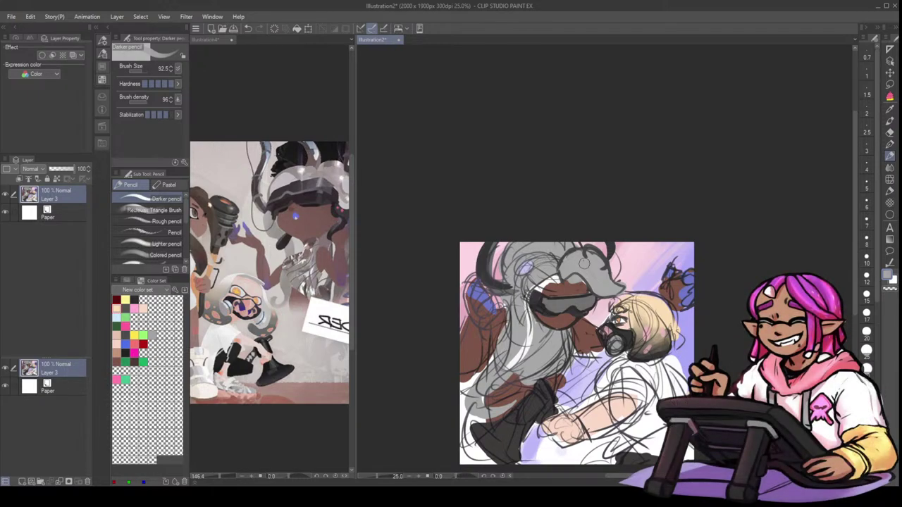
{"action": "mouse_move", "coordinate": [585, 247]}
{"action": "left_mouse_down"}
{"action": "mouse_move", "coordinate": [602, 259]}
{"action": "mouse_move", "coordinate": [599, 269]}
{"action": "left_mouse_up"}
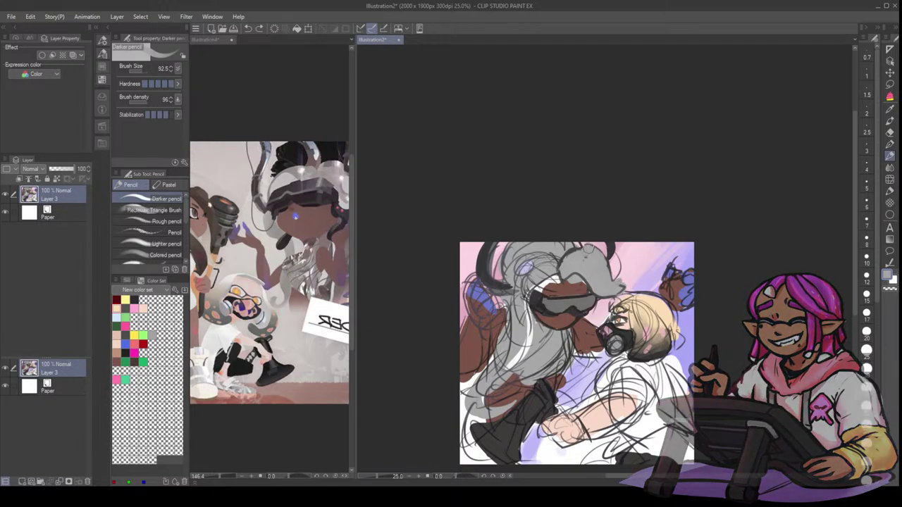
{"action": "left_click_drag", "start_coordinate": [567, 281], "coordinate": [568, 283]}
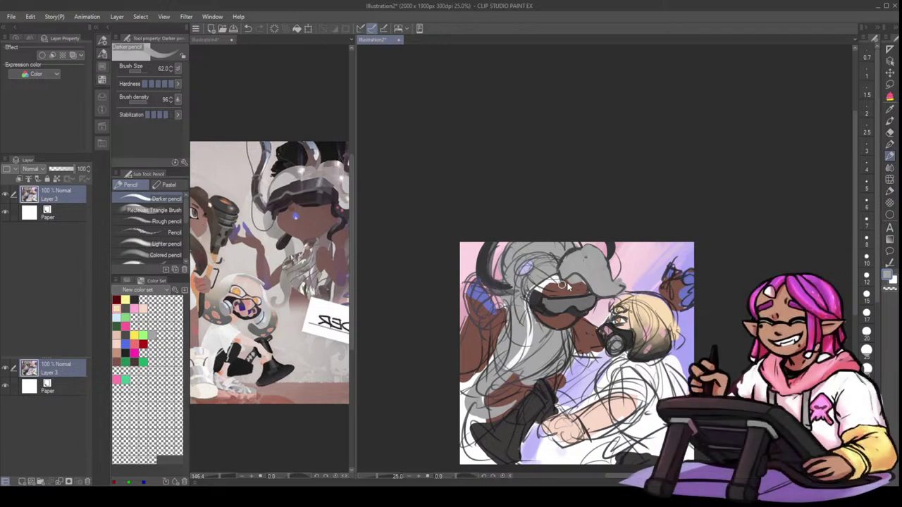
{"action": "key", "text": "["}
{"action": "left_click_drag", "start_coordinate": [565, 279], "coordinate": [568, 277]}
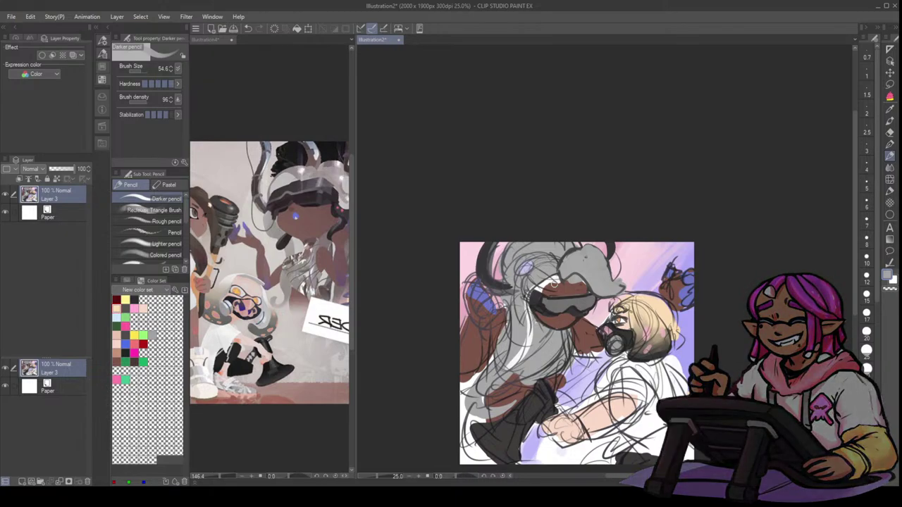
- Try to paint a white streak over the front hair lock
{"action": "left_click", "coordinate": [699, 111]}
{"action": "mouse_move", "coordinate": [568, 282]}
{"action": "left_mouse_down"}
{"action": "mouse_move", "coordinate": [571, 272]}
{"action": "mouse_move", "coordinate": [601, 301]}
{"action": "mouse_move", "coordinate": [580, 272]}
{"action": "mouse_move", "coordinate": [601, 302]}
{"action": "mouse_move", "coordinate": [570, 284]}
{"action": "left_mouse_up"}
{"action": "key", "text": "]"}
{"action": "key", "text": "ctrl+z"}
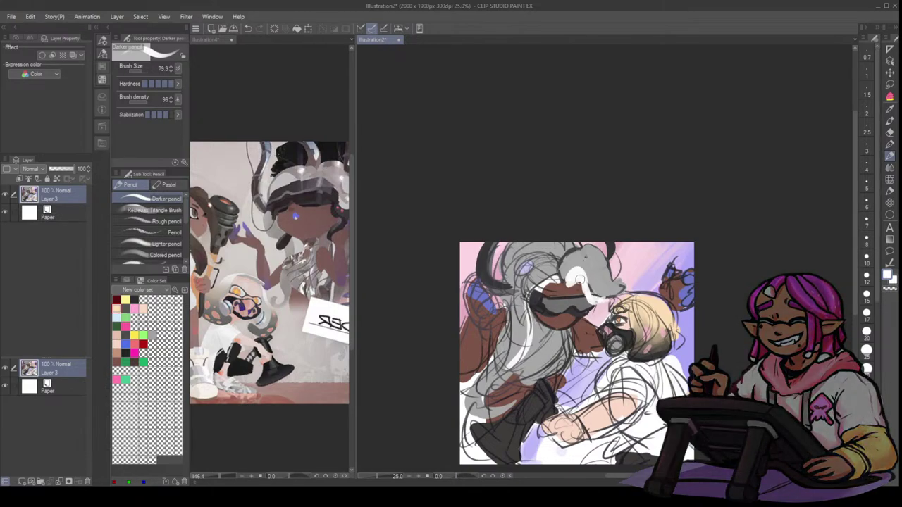
{"action": "key", "text": "]"}
{"action": "key", "text": "]"}
{"action": "key", "text": "ctrl+z"}
{"action": "key", "text": "ctrl+z"}
{"action": "key", "text": "ctrl+z"}
{"action": "key", "text": "ctrl+z"}
{"action": "key", "text": "ctrl+z"}
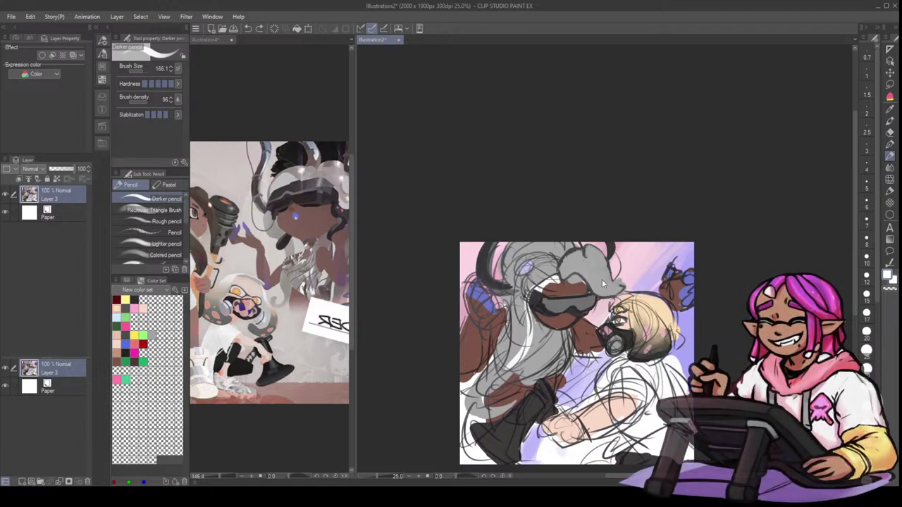
- Cover the sketch lines on the crown and long hanging hair strand with broad strokes of sampled grey
{"action": "left_click", "coordinate": [571, 268], "text": "alt"}
{"action": "mouse_move", "coordinate": [571, 265]}
{"action": "left_mouse_down"}
{"action": "mouse_move", "coordinate": [569, 273]}
{"action": "mouse_move", "coordinate": [525, 261]}
{"action": "left_mouse_up"}
{"action": "mouse_move", "coordinate": [530, 302]}
{"action": "left_mouse_down"}
{"action": "mouse_move", "coordinate": [517, 323]}
{"action": "mouse_move", "coordinate": [515, 300]}
{"action": "mouse_move", "coordinate": [506, 406]}
{"action": "left_mouse_up"}
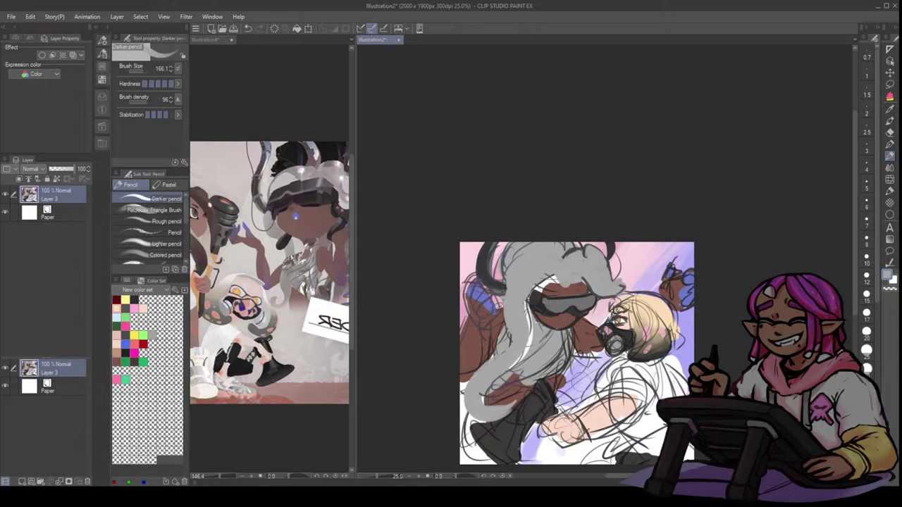
{"action": "left_click_drag", "start_coordinate": [524, 248], "coordinate": [501, 299]}
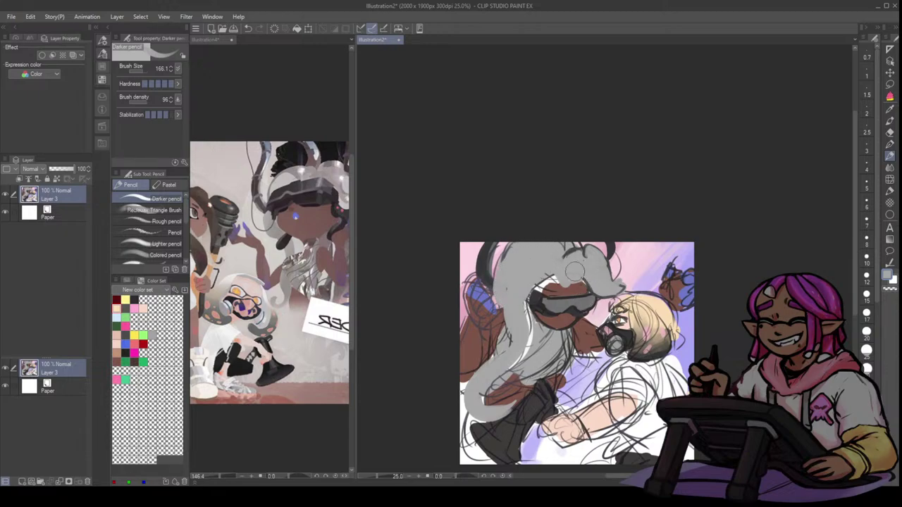
- Paint a white streak from the forehead down the long hair strand and trim its edge with grey
{"action": "key", "text": "["}
{"action": "left_click", "coordinate": [555, 281], "text": "alt"}
{"action": "left_click_drag", "start_coordinate": [568, 281], "coordinate": [535, 302]}
{"action": "mouse_move", "coordinate": [559, 279]}
{"action": "left_mouse_down"}
{"action": "mouse_move", "coordinate": [518, 359]}
{"action": "mouse_move", "coordinate": [528, 345]}
{"action": "mouse_move", "coordinate": [475, 404]}
{"action": "left_mouse_up"}
{"action": "left_click", "coordinate": [519, 326], "text": "alt"}
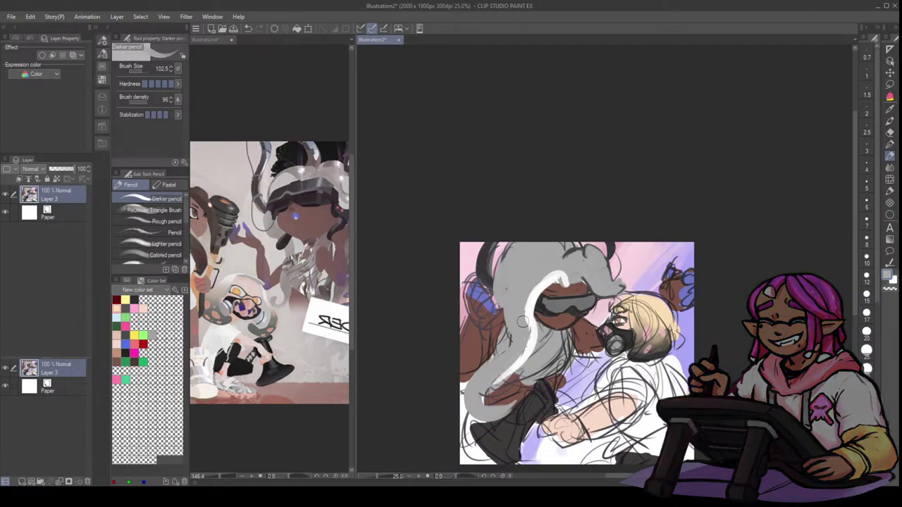
{"action": "left_click_drag", "start_coordinate": [522, 324], "coordinate": [467, 400]}
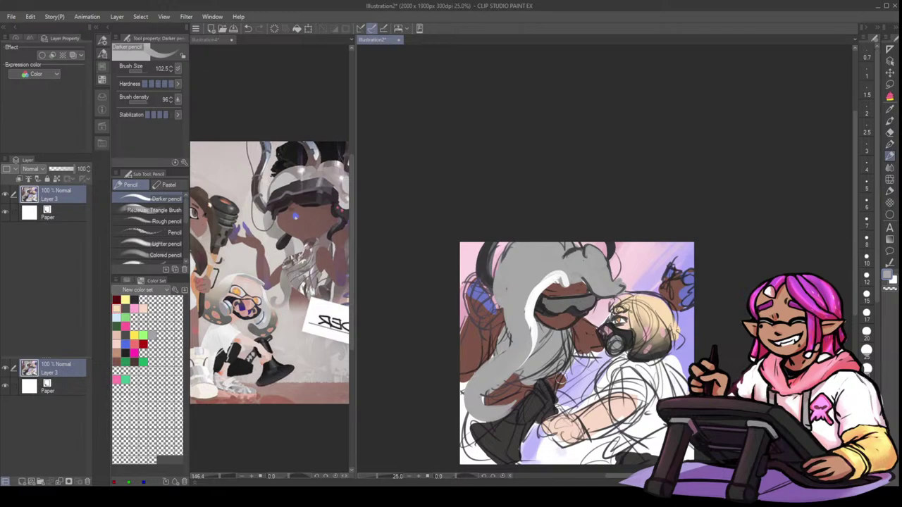
- Flip the canvas view, line the front hair in a sampled dark color with a smaller brush, and flip back
{"action": "key", "text": "h"}
{"action": "key", "text": "bracketleft"}
{"action": "left_click", "coordinate": [623, 248], "text": "alt"}
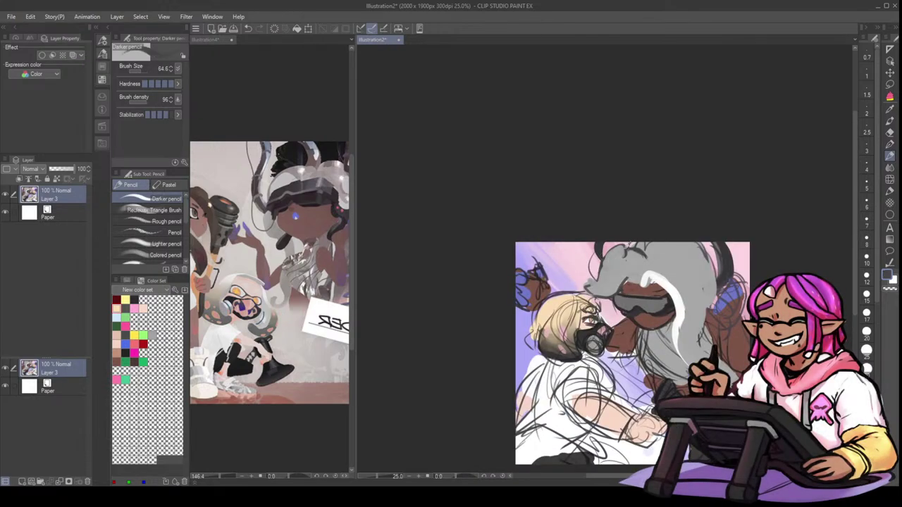
{"action": "key", "text": "bracketleft"}
{"action": "key", "text": "bracketleft"}
{"action": "mouse_move", "coordinate": [604, 266]}
{"action": "left_mouse_down"}
{"action": "mouse_move", "coordinate": [592, 293]}
{"action": "mouse_move", "coordinate": [597, 268]}
{"action": "mouse_move", "coordinate": [601, 301]}
{"action": "mouse_move", "coordinate": [643, 267]}
{"action": "mouse_move", "coordinate": [616, 288]}
{"action": "mouse_move", "coordinate": [633, 260]}
{"action": "mouse_move", "coordinate": [648, 286]}
{"action": "left_mouse_up"}
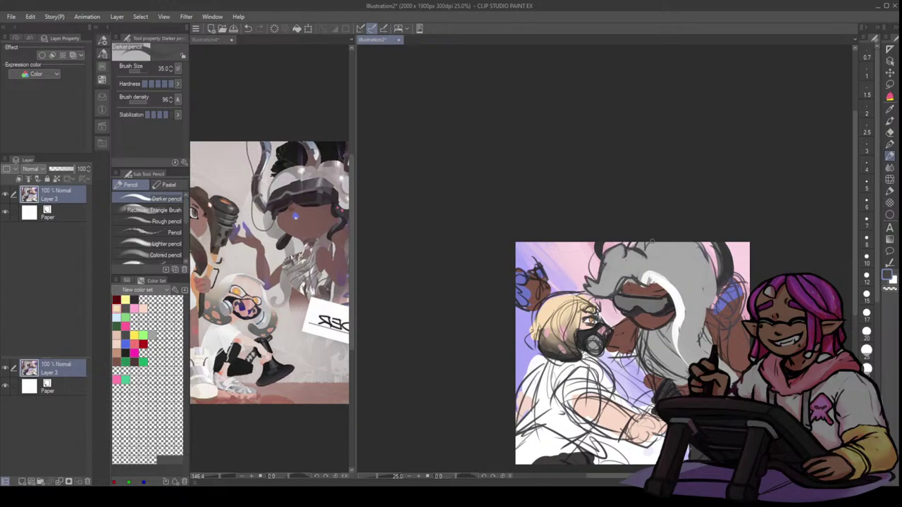
{"action": "left_click_drag", "start_coordinate": [636, 250], "coordinate": [633, 272]}
{"action": "key", "text": "ctrl+z"}
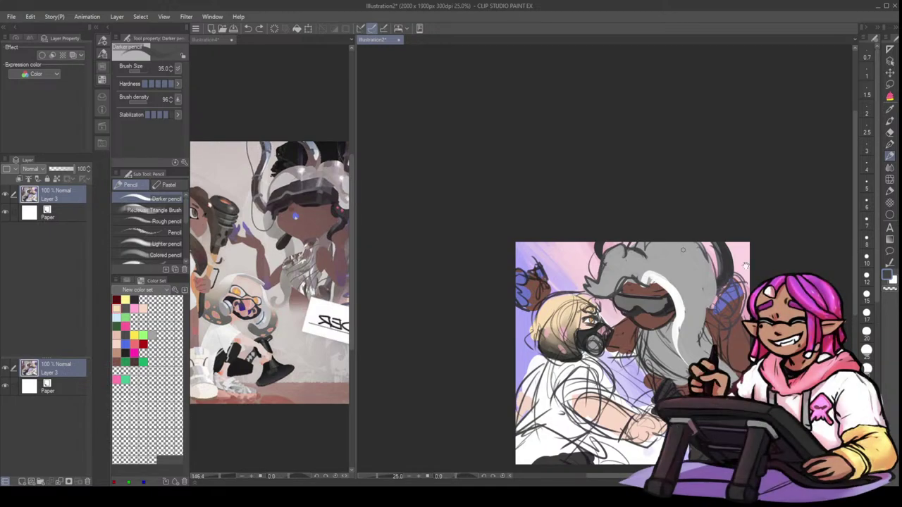
{"action": "key", "text": "h"}
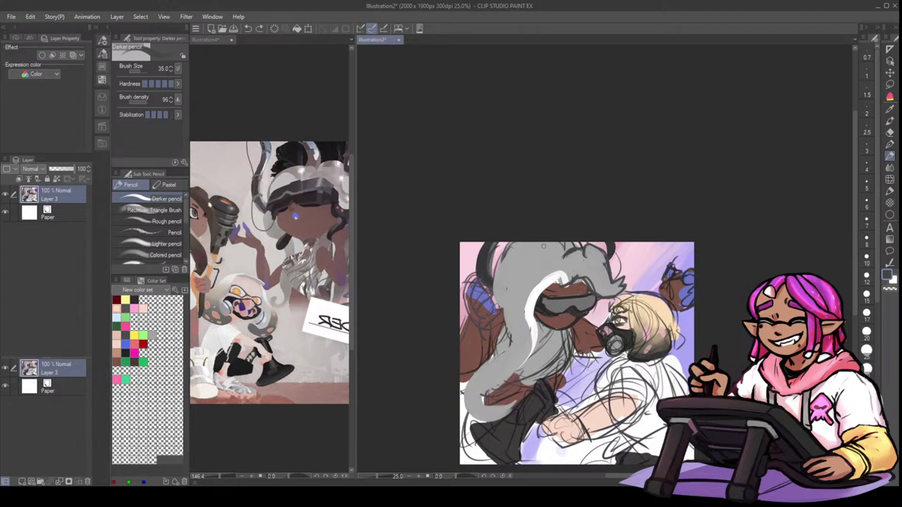
- Outline the crown of the grey hair and draw the oval shapes along it in dark
{"action": "left_click_drag", "start_coordinate": [562, 251], "coordinate": [568, 276]}
{"action": "key", "text": "ctrl+z"}
{"action": "mouse_move", "coordinate": [517, 253]}
{"action": "left_mouse_down"}
{"action": "mouse_move", "coordinate": [511, 268]}
{"action": "mouse_move", "coordinate": [533, 250]}
{"action": "mouse_move", "coordinate": [506, 280]}
{"action": "mouse_move", "coordinate": [496, 310]}
{"action": "left_mouse_up"}
{"action": "key", "text": "ctrl+z"}
{"action": "mouse_move", "coordinate": [506, 278]}
{"action": "left_mouse_down"}
{"action": "mouse_move", "coordinate": [503, 314]}
{"action": "mouse_move", "coordinate": [519, 297]}
{"action": "mouse_move", "coordinate": [507, 315]}
{"action": "mouse_move", "coordinate": [515, 315]}
{"action": "mouse_move", "coordinate": [541, 285]}
{"action": "left_mouse_up"}
{"action": "left_click", "coordinate": [516, 299], "text": "alt"}
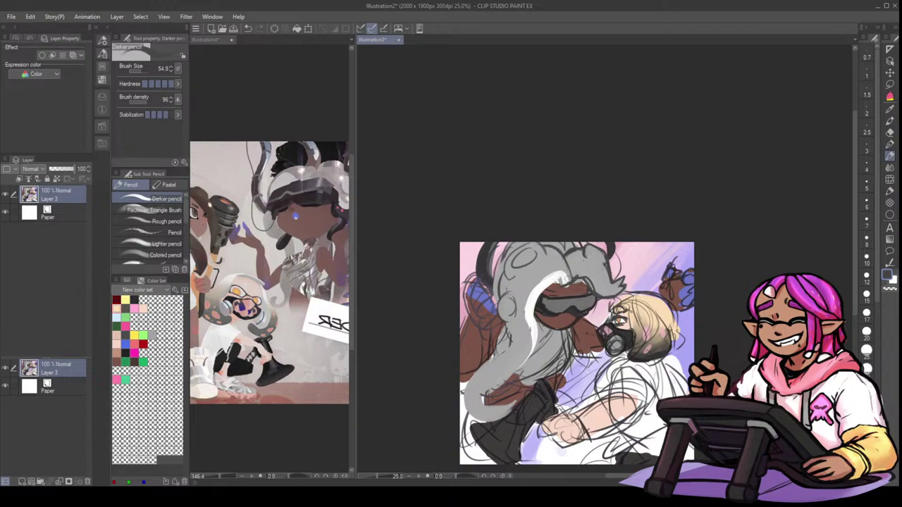
- Outline the long hanging hair strand and the white streak's edge with dark lines
{"action": "left_click_drag", "start_coordinate": [507, 324], "coordinate": [507, 359]}
{"action": "mouse_move", "coordinate": [488, 361]}
{"action": "left_mouse_down"}
{"action": "mouse_move", "coordinate": [469, 380]}
{"action": "mouse_move", "coordinate": [516, 408]}
{"action": "mouse_move", "coordinate": [496, 414]}
{"action": "mouse_move", "coordinate": [515, 398]}
{"action": "mouse_move", "coordinate": [521, 366]}
{"action": "left_mouse_up"}
{"action": "left_click_drag", "start_coordinate": [553, 275], "coordinate": [512, 373]}
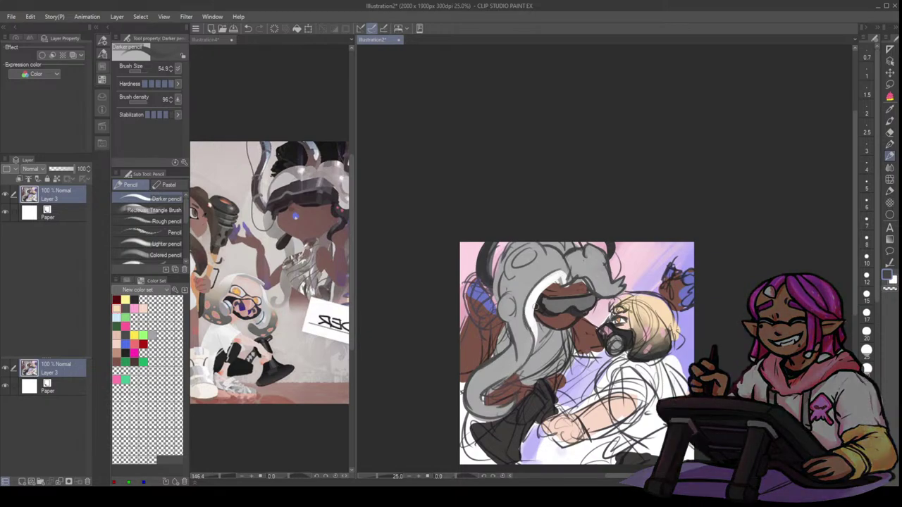
{"action": "mouse_move", "coordinate": [561, 280]}
{"action": "left_mouse_down"}
{"action": "mouse_move", "coordinate": [539, 298]}
{"action": "mouse_move", "coordinate": [565, 285]}
{"action": "mouse_move", "coordinate": [533, 326]}
{"action": "left_mouse_up"}
{"action": "key", "text": "ctrl+z"}
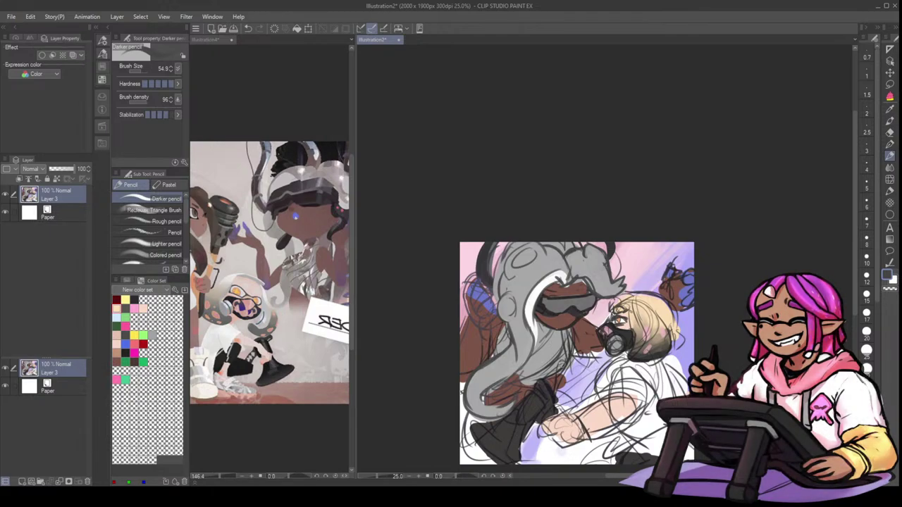
- Repaint the grey front locks above the left figure's forehead and redraw their edges with sampled grey, white and dark colors
{"action": "left_click", "coordinate": [578, 288], "text": "alt"}
{"action": "left_click", "coordinate": [557, 278], "text": "alt"}
{"action": "mouse_move", "coordinate": [577, 282]}
{"action": "left_mouse_down"}
{"action": "mouse_move", "coordinate": [595, 280]}
{"action": "mouse_move", "coordinate": [596, 295]}
{"action": "mouse_move", "coordinate": [587, 274]}
{"action": "mouse_move", "coordinate": [593, 294]}
{"action": "left_mouse_up"}
{"action": "left_click", "coordinate": [583, 274], "text": "alt"}
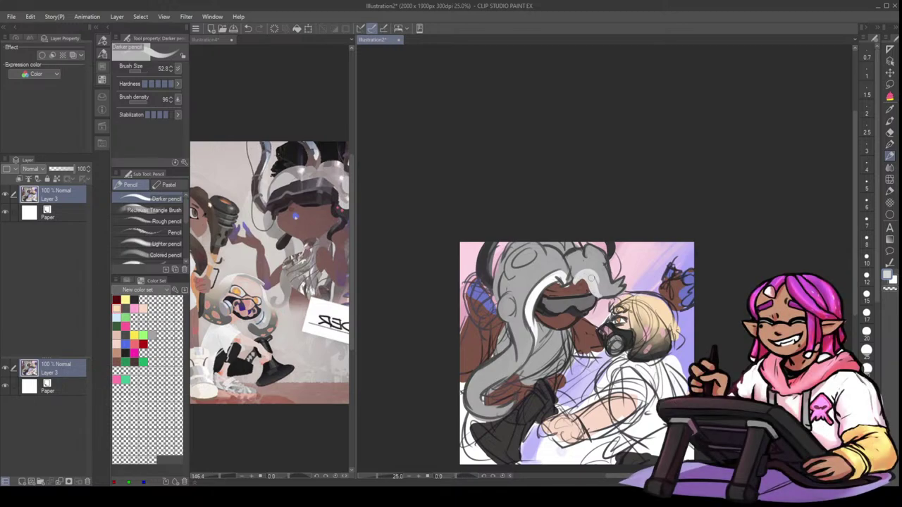
{"action": "left_click", "coordinate": [563, 275], "text": "alt"}
{"action": "left_click", "coordinate": [568, 267], "text": "alt"}
{"action": "mouse_move", "coordinate": [555, 252]}
{"action": "left_mouse_down"}
{"action": "mouse_move", "coordinate": [571, 280]}
{"action": "mouse_move", "coordinate": [576, 272]}
{"action": "left_mouse_up"}
{"action": "left_click", "coordinate": [570, 281], "text": "alt"}
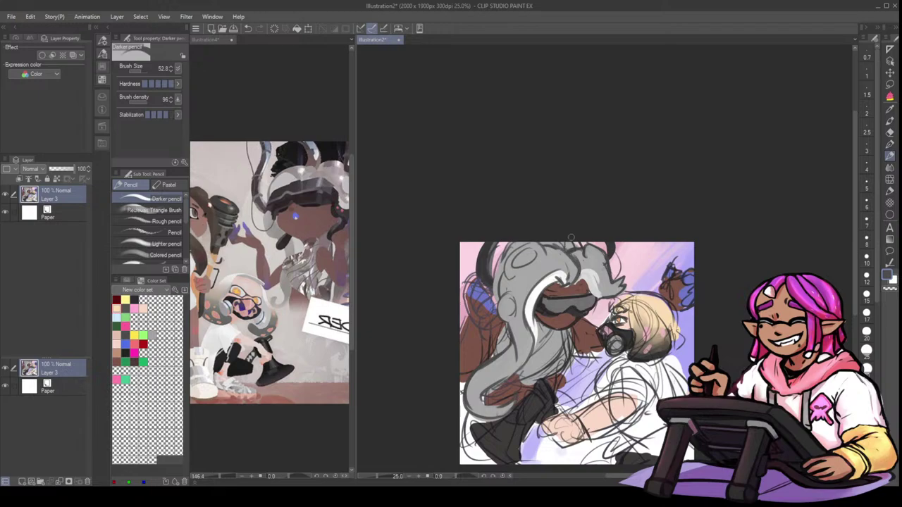
- Sample the skin and visor colors, flip the canvas view, and reshape the upper edge of the visor
{"action": "left_click", "coordinate": [571, 293], "text": "alt"}
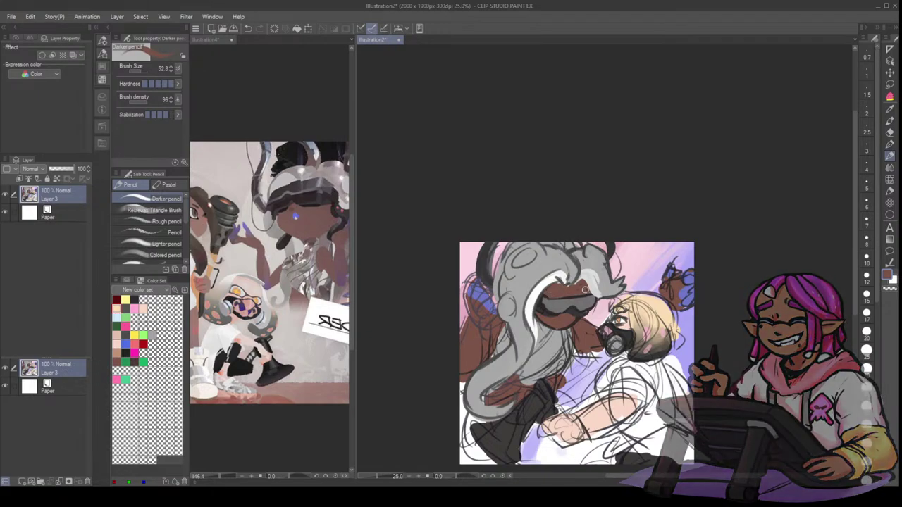
{"action": "key", "text": "h"}
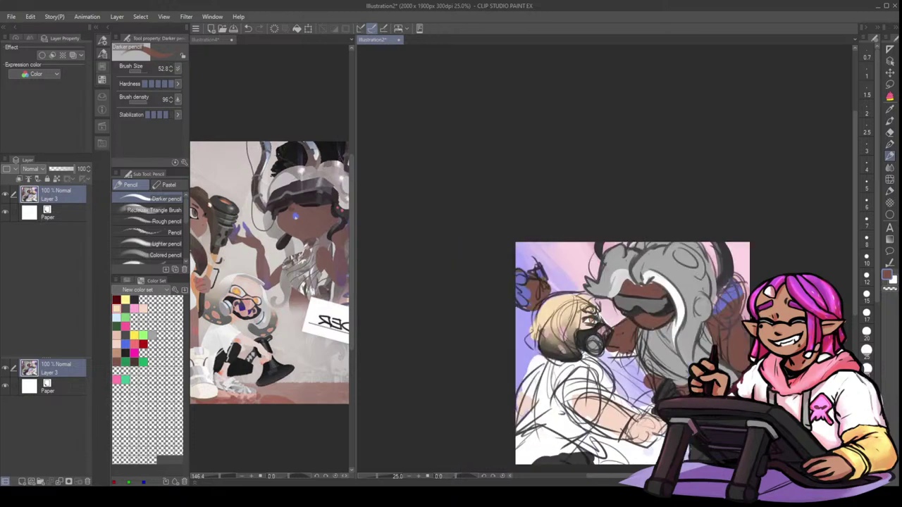
{"action": "left_click", "coordinate": [662, 313], "text": "alt"}
{"action": "left_click", "coordinate": [649, 318], "text": "alt"}
{"action": "left_click", "coordinate": [641, 314], "text": "alt"}
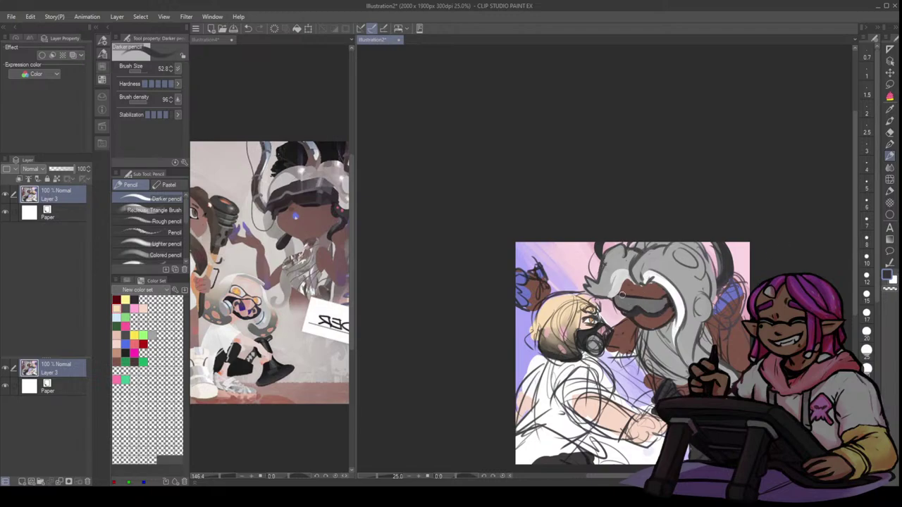
{"action": "left_click_drag", "start_coordinate": [623, 295], "coordinate": [660, 296]}
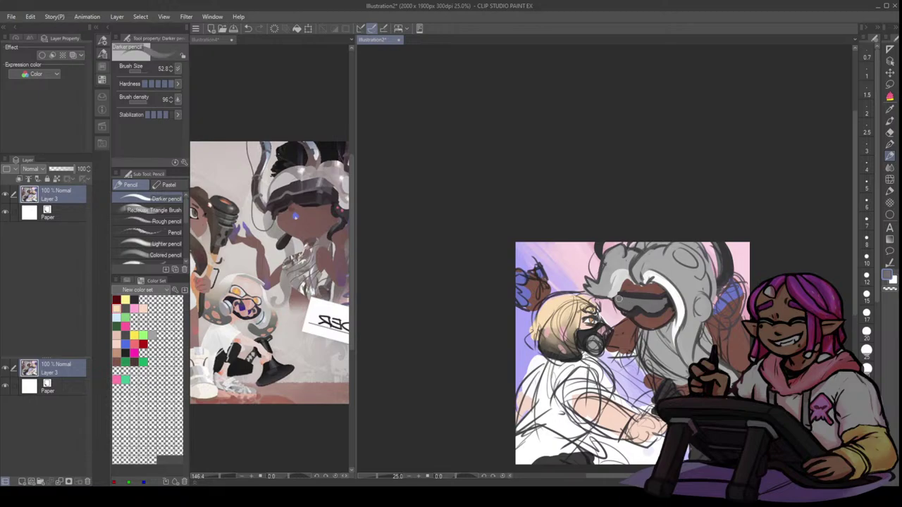
{"action": "left_click_drag", "start_coordinate": [615, 296], "coordinate": [660, 297]}
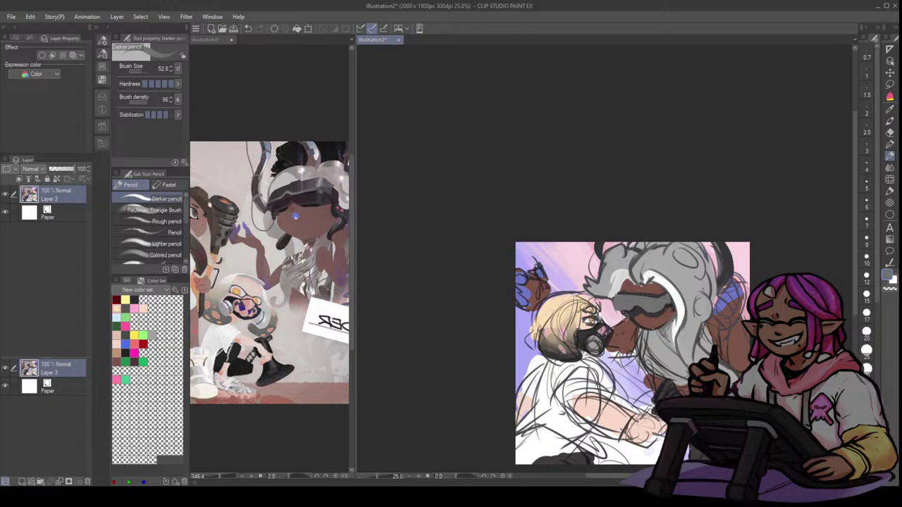
{"action": "left_click", "coordinate": [633, 315], "text": "alt"}
{"action": "left_click", "coordinate": [643, 317], "text": "alt"}
{"action": "left_click", "coordinate": [629, 316], "text": "alt"}
{"action": "mouse_move", "coordinate": [625, 315]}
{"action": "left_mouse_down"}
{"action": "mouse_move", "coordinate": [640, 328]}
{"action": "mouse_move", "coordinate": [612, 312]}
{"action": "mouse_move", "coordinate": [573, 316]}
{"action": "mouse_move", "coordinate": [582, 320]}
{"action": "left_mouse_up"}
{"action": "key", "text": "ctrl+z"}
{"action": "key", "text": "h"}
{"action": "key", "text": "ctrl+z"}
- Clean up the skin below the visor and redraw the cheek and hair edge beside it with sampled colors
{"action": "left_click", "coordinate": [570, 321], "text": "alt"}
{"action": "key", "text": "bracketright"}
{"action": "key", "text": "bracketright"}
{"action": "left_click", "coordinate": [581, 318], "text": "alt"}
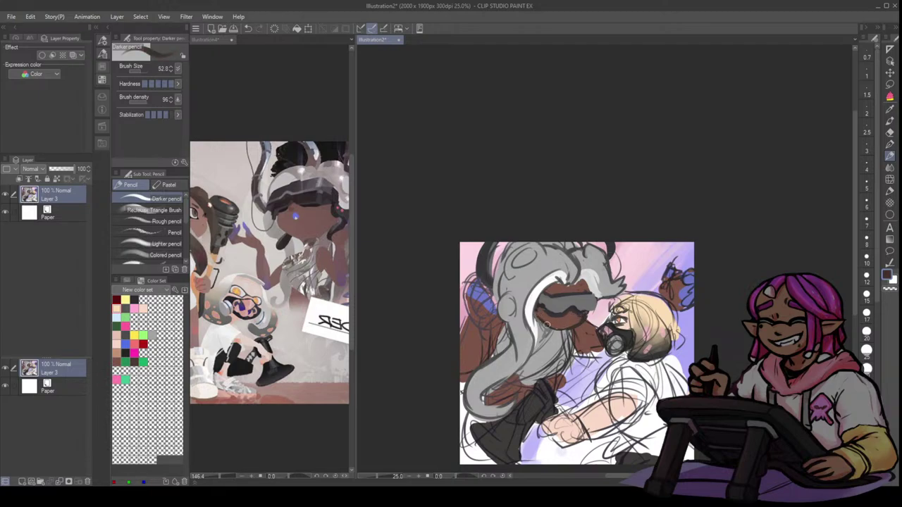
{"action": "left_click", "coordinate": [557, 322], "text": "alt"}
{"action": "left_click", "coordinate": [588, 315], "text": "alt"}
{"action": "left_click_drag", "start_coordinate": [536, 309], "coordinate": [536, 330]}
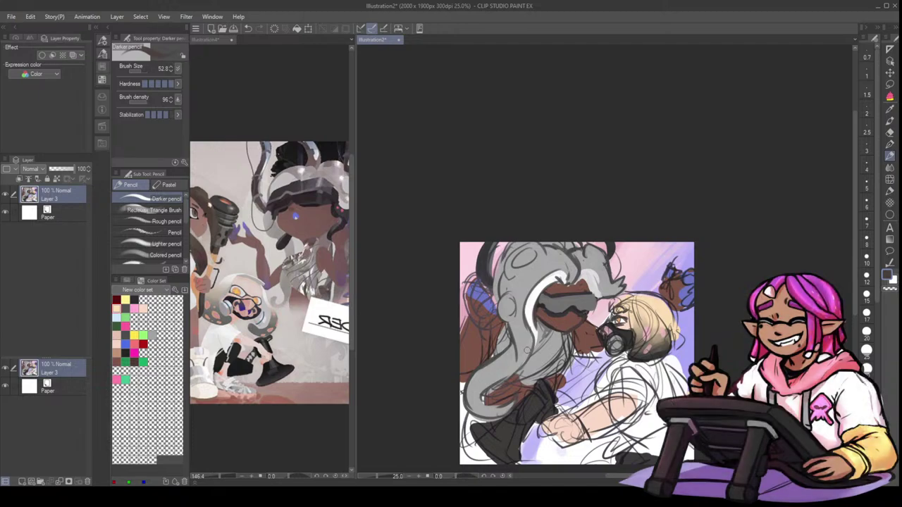
- Outline the visor frame in sampled dark with the brush at 22.8, and correct its lower edge in the flipped view
{"action": "left_click", "coordinate": [543, 304], "text": "alt"}
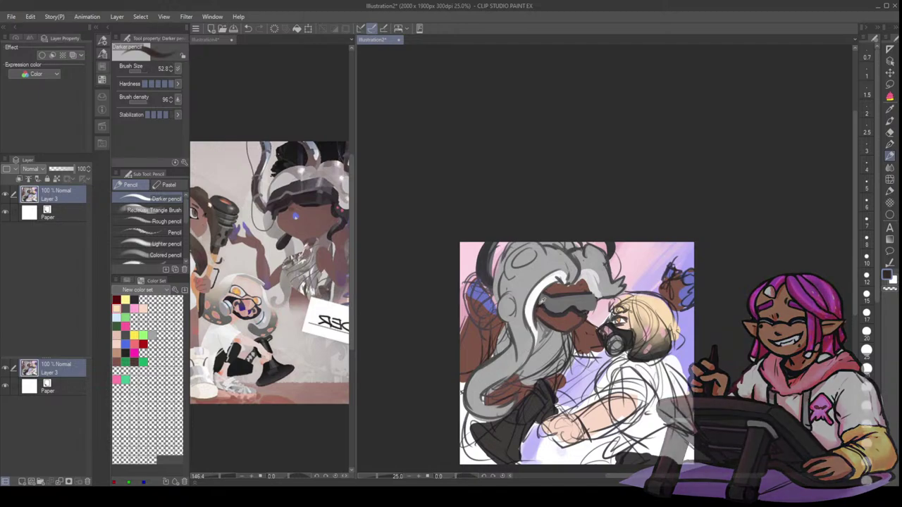
{"action": "left_click_drag", "start_coordinate": [538, 305], "coordinate": [541, 313]}
{"action": "key", "text": "ctrl+z"}
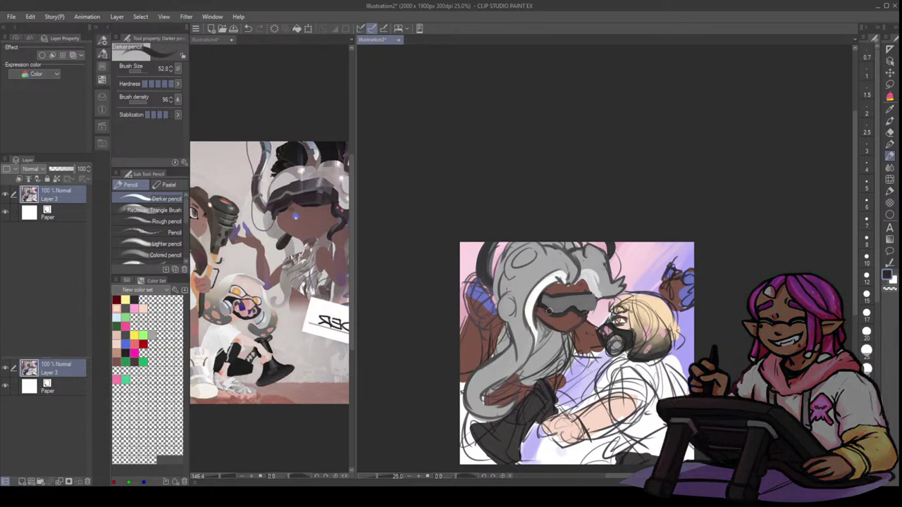
{"action": "key", "text": "["}
{"action": "key", "text": "["}
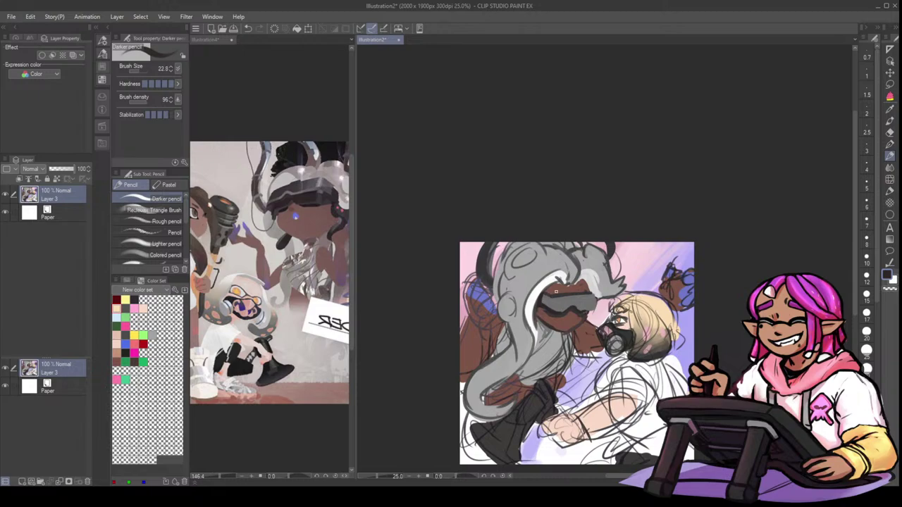
{"action": "key", "text": "h"}
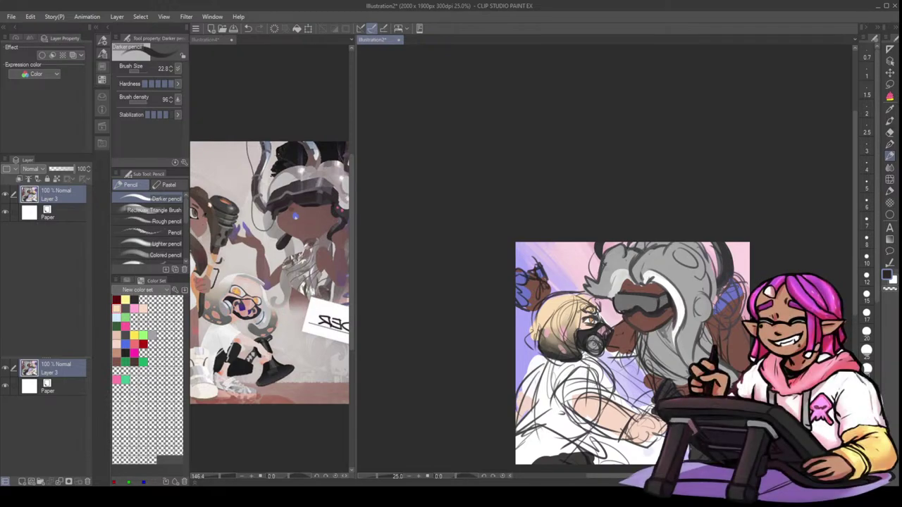
{"action": "key", "text": "ctrl+z"}
{"action": "left_click_drag", "start_coordinate": [650, 317], "coordinate": [653, 317]}
- Extend and thicken the white streak down the hair strand beside the face
{"action": "left_click", "coordinate": [637, 315], "text": "alt"}
{"action": "key", "text": "x"}
{"action": "left_click_drag", "start_coordinate": [674, 296], "coordinate": [680, 348]}
{"action": "left_click_drag", "start_coordinate": [677, 316], "coordinate": [679, 351]}
- Cover the lower part of the white streak with sampled grey, starting with the brush at 101.5
{"action": "left_click", "coordinate": [676, 272], "text": "alt"}
{"action": "key", "text": "bracketright"}
{"action": "key", "text": "bracketright"}
{"action": "key", "text": "bracketright"}
{"action": "key", "text": "bracketright"}
{"action": "key", "text": "bracketright"}
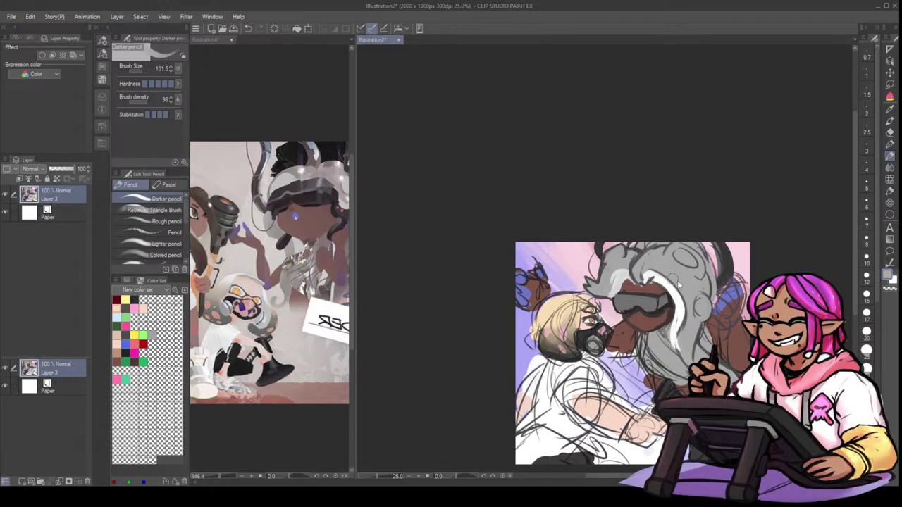
{"action": "left_click_drag", "start_coordinate": [679, 289], "coordinate": [680, 354]}
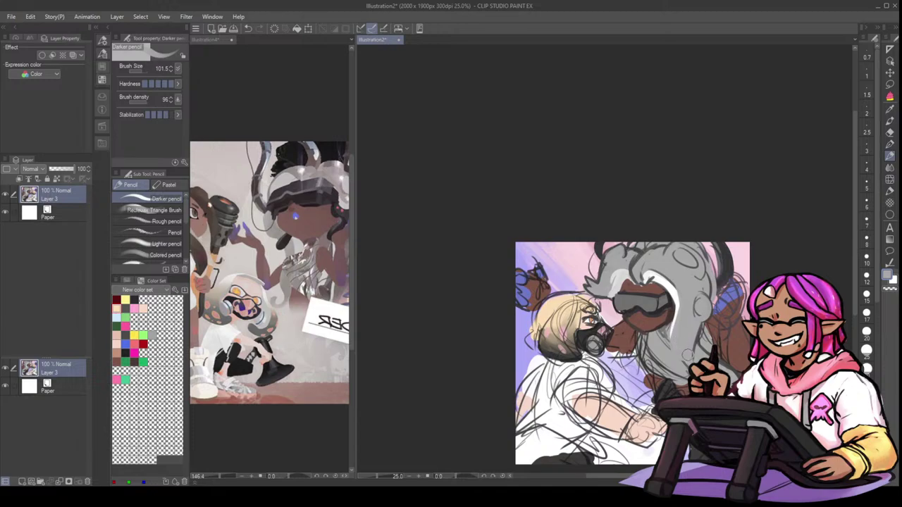
{"action": "key", "text": "bracketleft"}
{"action": "left_click_drag", "start_coordinate": [677, 291], "coordinate": [674, 340]}
- Redraw the inner edge of the long hair strand beside the face in dark with the brush at 51.1
{"action": "key", "text": "bracketleft"}
{"action": "key", "text": "bracketleft"}
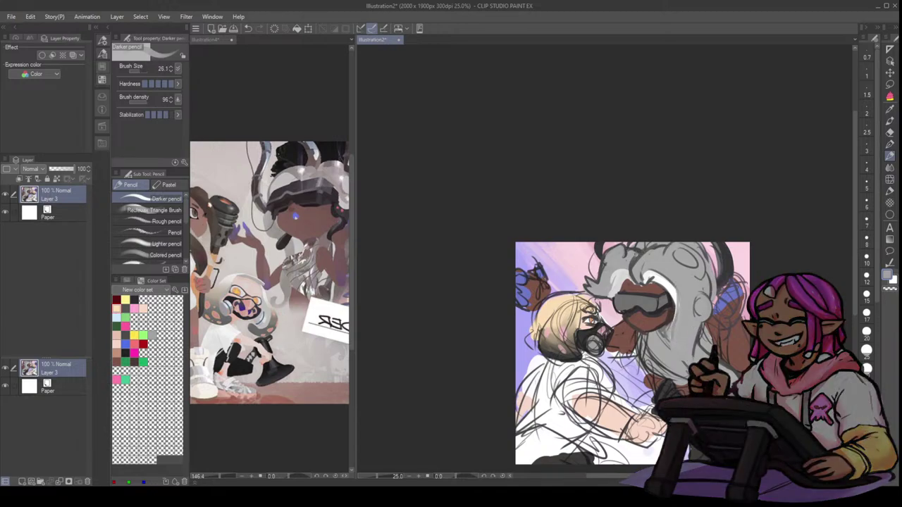
{"action": "left_click_drag", "start_coordinate": [674, 291], "coordinate": [674, 340]}
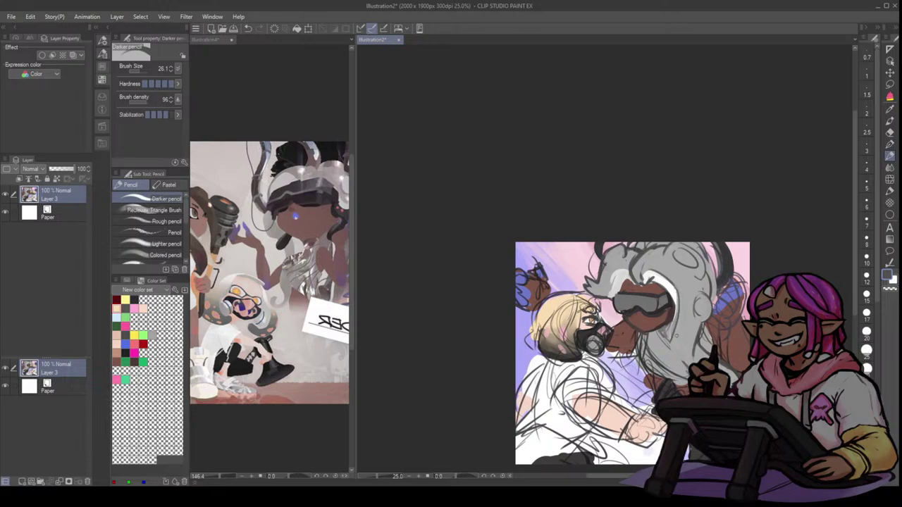
{"action": "key", "text": "ctrl+z"}
{"action": "key", "text": "bracketright"}
{"action": "key", "text": "bracketright"}
{"action": "left_click_drag", "start_coordinate": [675, 291], "coordinate": [674, 339]}
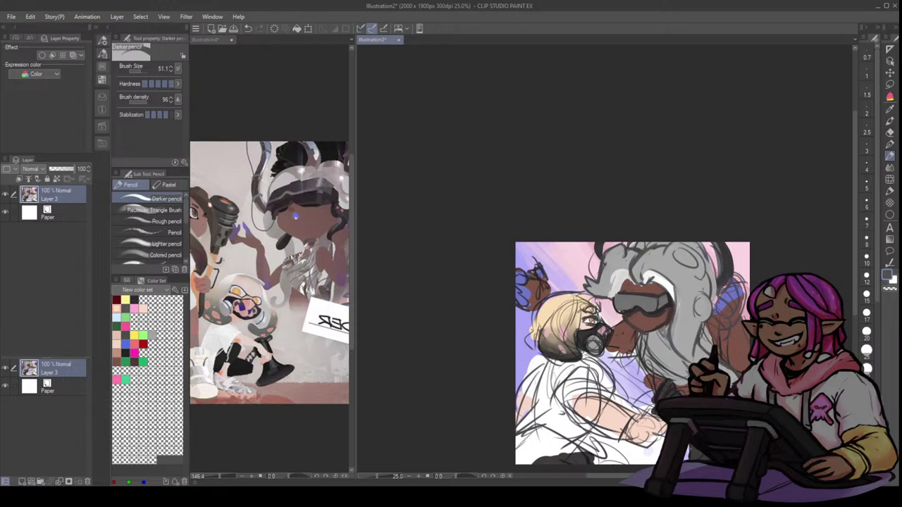
{"action": "key", "text": "ctrl+z"}
{"action": "left_click_drag", "start_coordinate": [674, 309], "coordinate": [684, 367]}
{"action": "left_click_drag", "start_coordinate": [675, 289], "coordinate": [679, 331]}
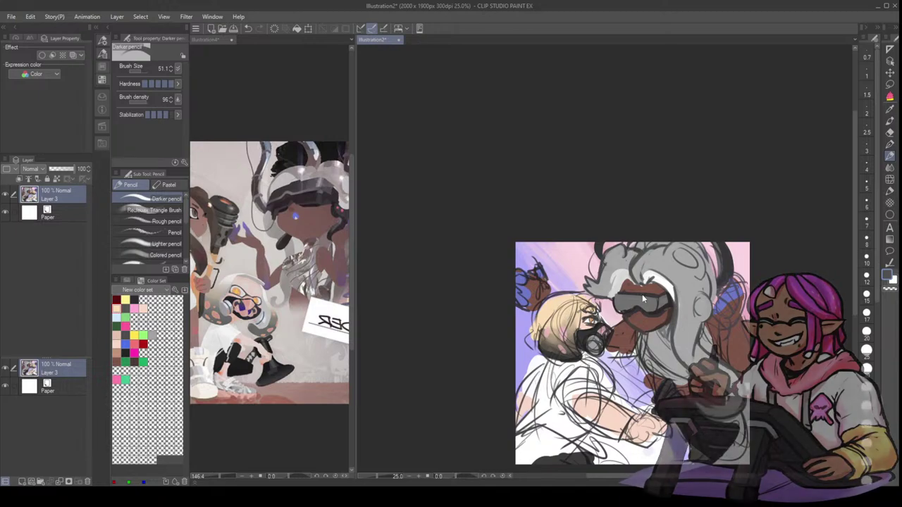
- Outline the visor's front and strap end in sampled dark with the brush at 37.3, then flip the view back
{"action": "key", "text": "bracketleft"}
{"action": "left_click", "coordinate": [622, 305], "text": "alt"}
{"action": "left_click_drag", "start_coordinate": [620, 305], "coordinate": [627, 310]}
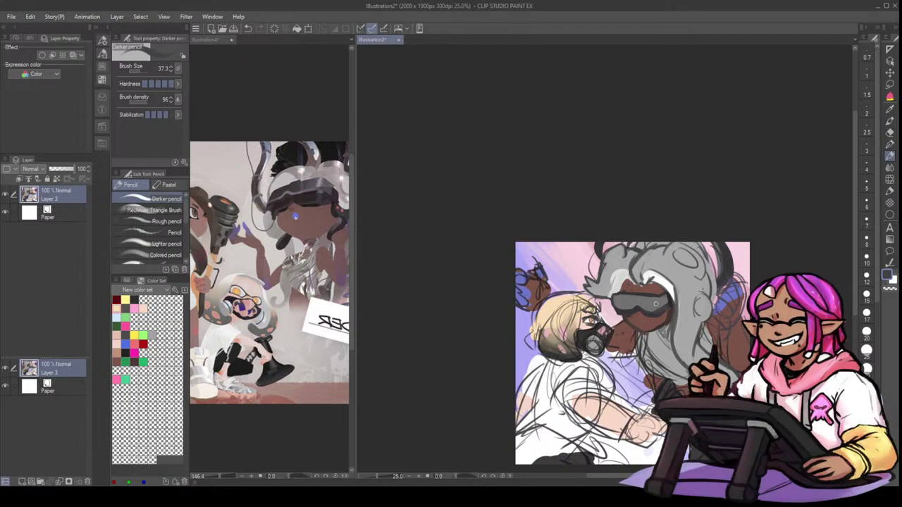
{"action": "key", "text": "h"}
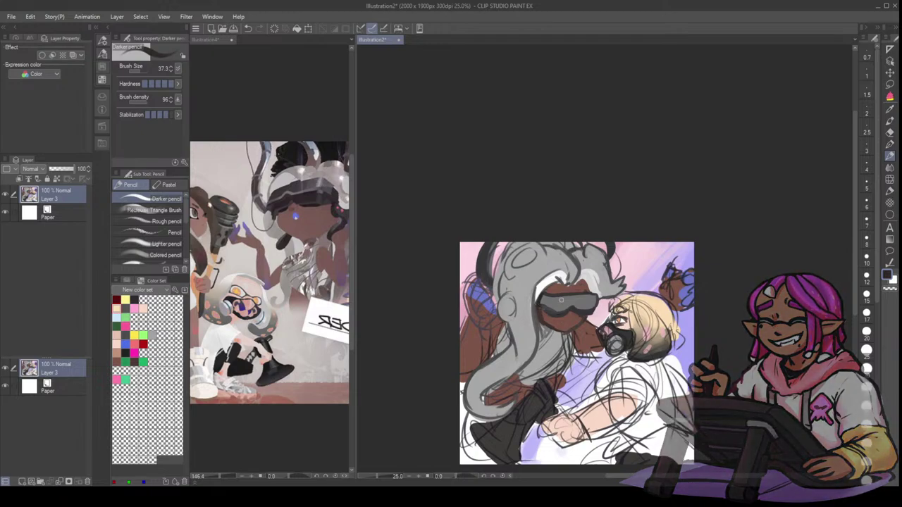
{"action": "key", "text": "ctrl+z"}
{"action": "left_click_drag", "start_coordinate": [539, 297], "coordinate": [539, 303]}
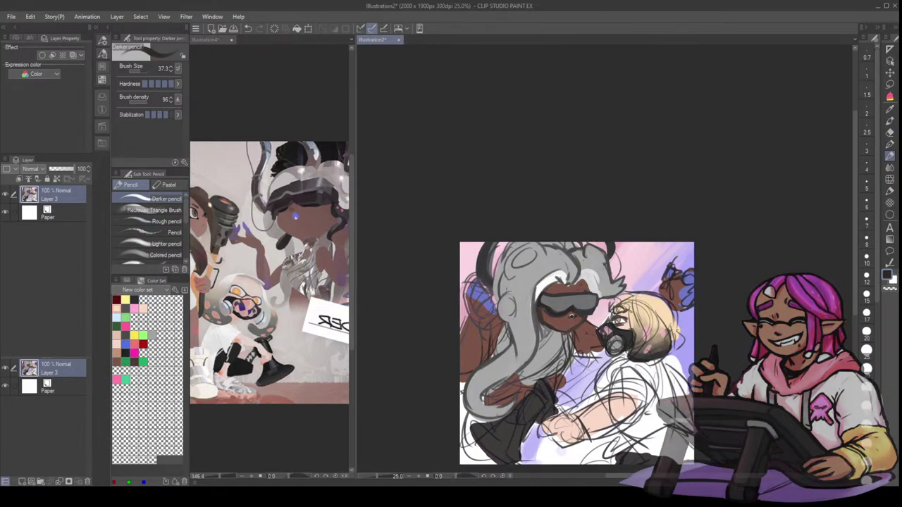
- Refine the nose and the visor's lower edge around it with sampled skin and dark colors
{"action": "left_click", "coordinate": [571, 315], "text": "alt"}
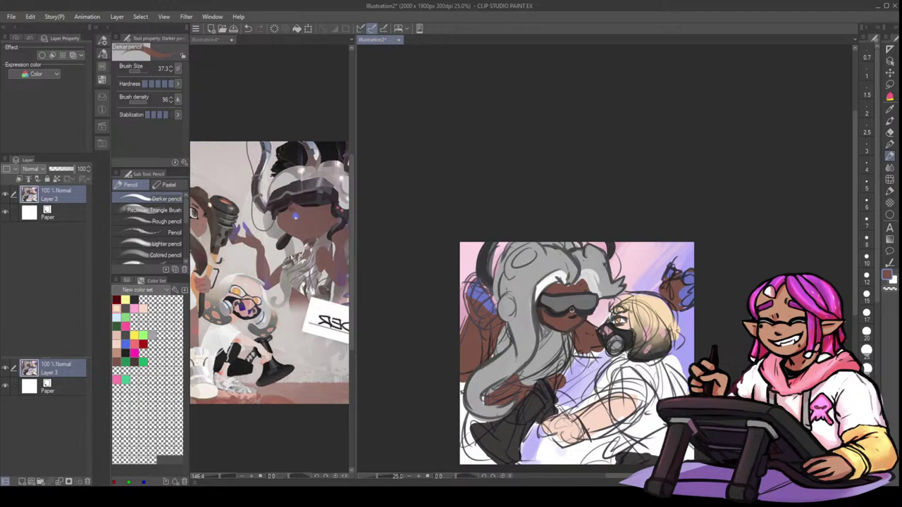
{"action": "left_click", "coordinate": [573, 309], "text": "alt"}
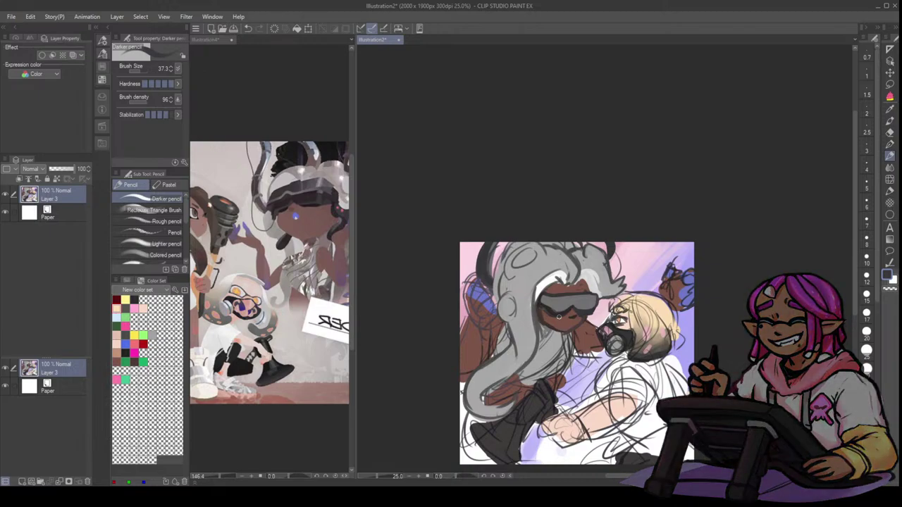
{"action": "left_click", "coordinate": [580, 319], "text": "alt"}
{"action": "left_click", "coordinate": [591, 315], "text": "alt"}
{"action": "left_click", "coordinate": [557, 310], "text": "alt"}
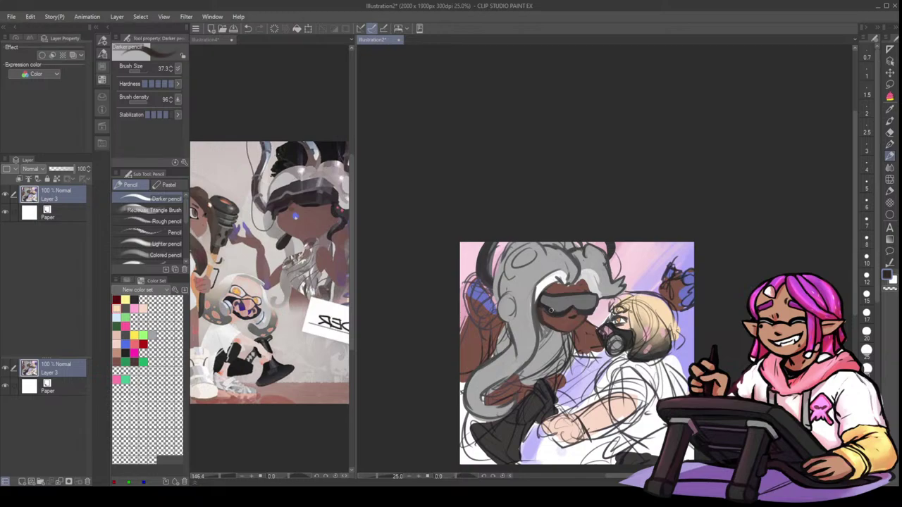
{"action": "left_click_drag", "start_coordinate": [552, 310], "coordinate": [569, 314]}
- Draw the small mouth and chin line below the visor in dark, checking the face in the flipped view
{"action": "left_click", "coordinate": [569, 312], "text": "alt"}
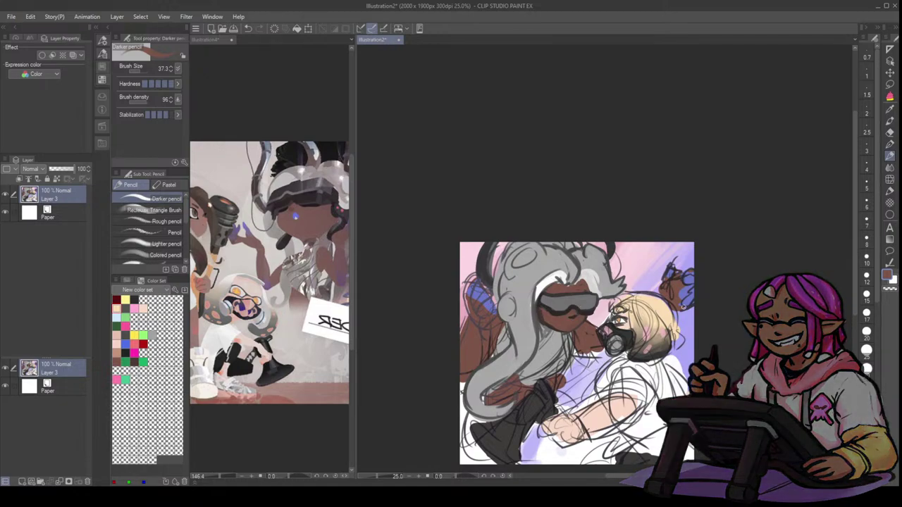
{"action": "left_click", "coordinate": [577, 310], "text": "alt"}
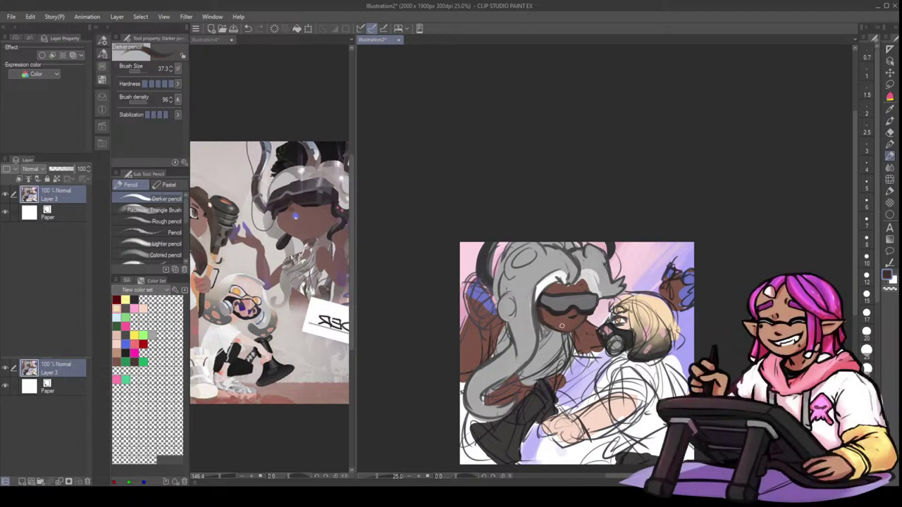
{"action": "left_click_drag", "start_coordinate": [551, 327], "coordinate": [577, 332]}
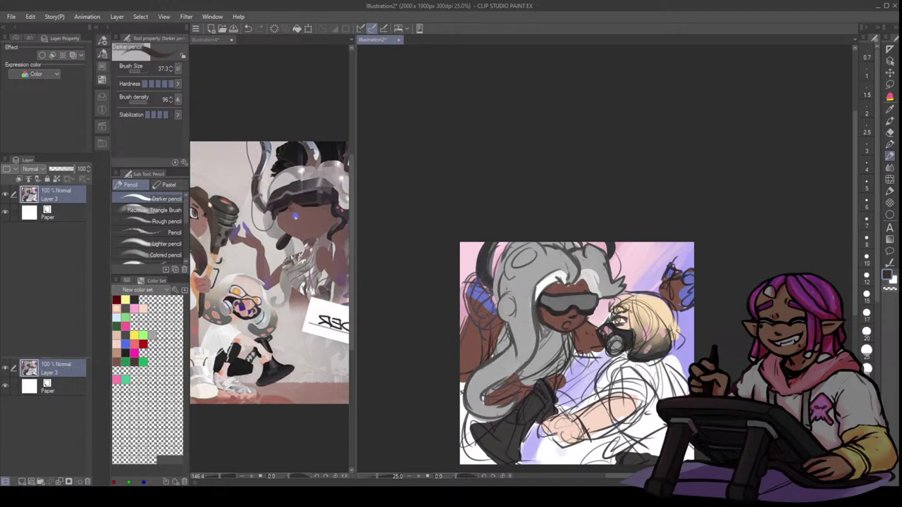
{"action": "key", "text": "h"}
{"action": "key", "text": "ctrl+z"}
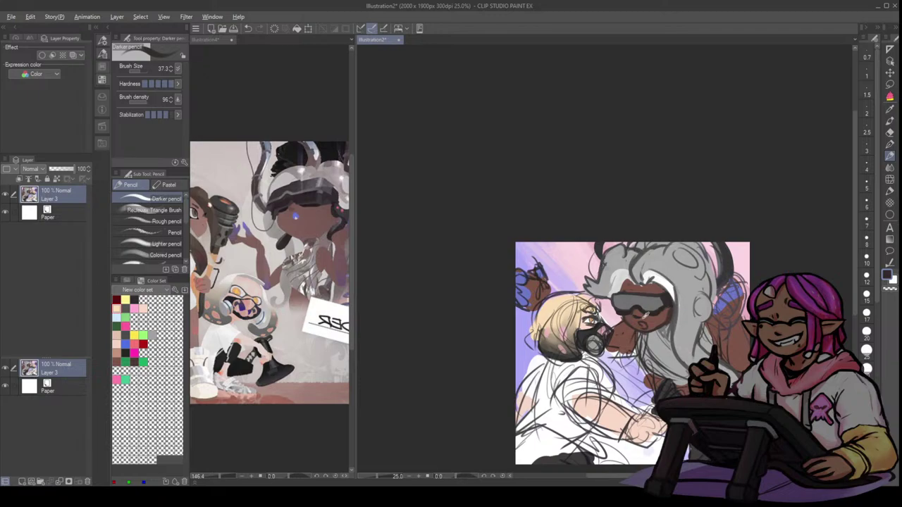
{"action": "key", "text": "alt"}
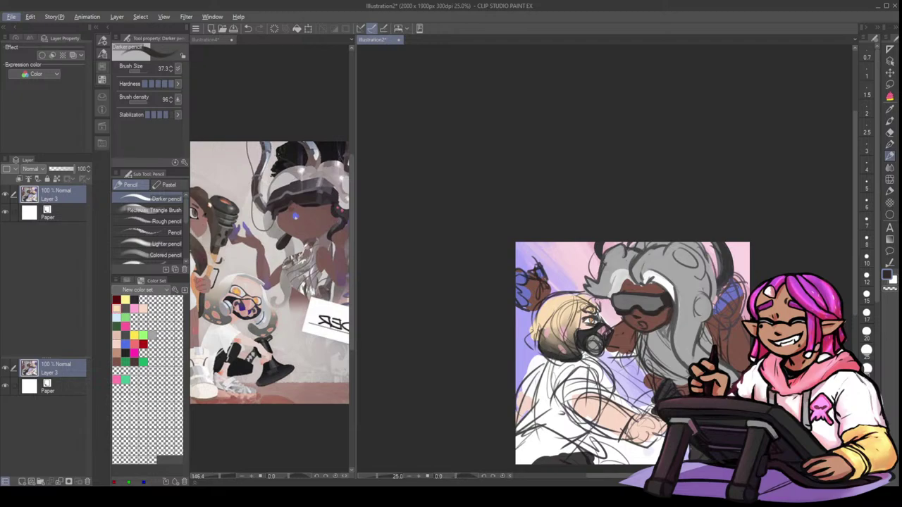
{"action": "key", "text": "h"}
- Reshape the visor's strap end, then flip the view and trim its front corner with the sampled background pink
{"action": "left_click", "coordinate": [554, 297], "text": "alt"}
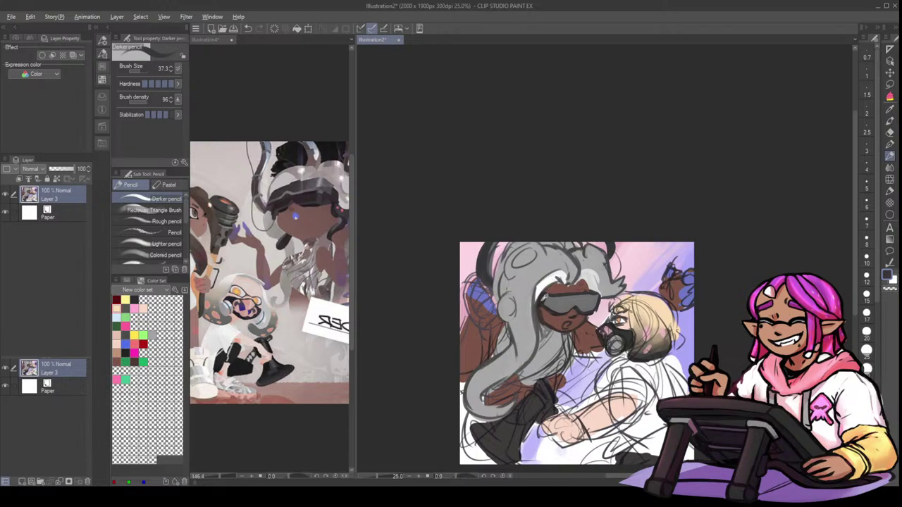
{"action": "left_click_drag", "start_coordinate": [545, 293], "coordinate": [541, 305]}
{"action": "left_click", "coordinate": [551, 288], "text": "alt"}
{"action": "left_click", "coordinate": [544, 295], "text": "alt"}
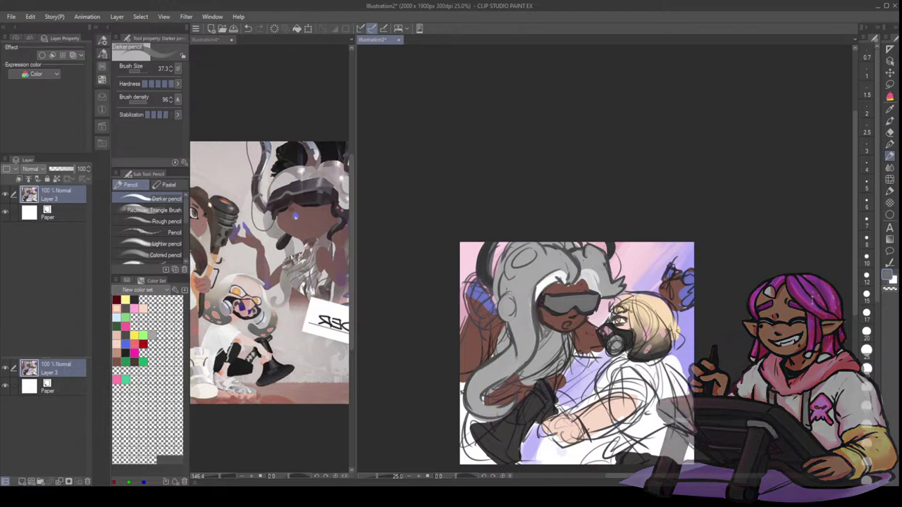
{"action": "key", "text": "h"}
{"action": "left_click", "coordinate": [607, 306], "text": "alt"}
{"action": "left_click_drag", "start_coordinate": [607, 306], "coordinate": [609, 303]}
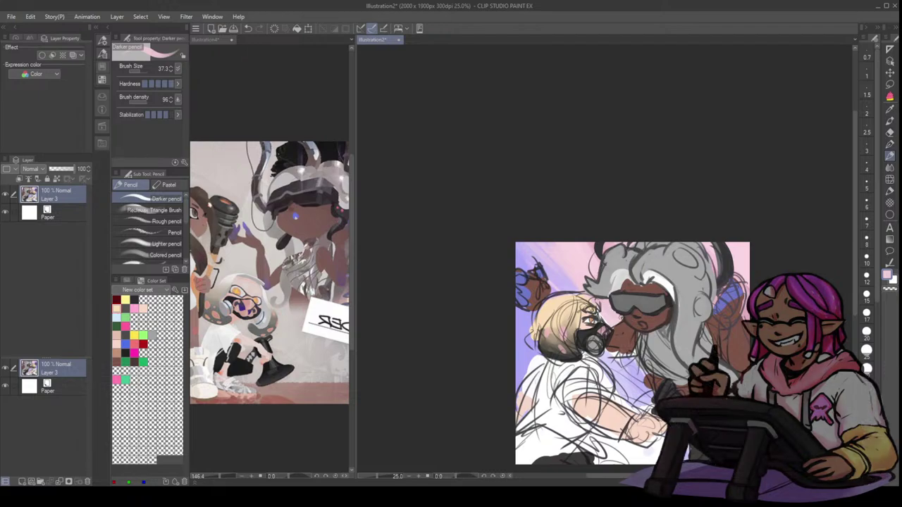
- Clean up the pale front lock above the visor and outline it in dark with the brush at 22.9
{"action": "left_click", "coordinate": [622, 288], "text": "alt"}
{"action": "left_click", "coordinate": [631, 270], "text": "alt"}
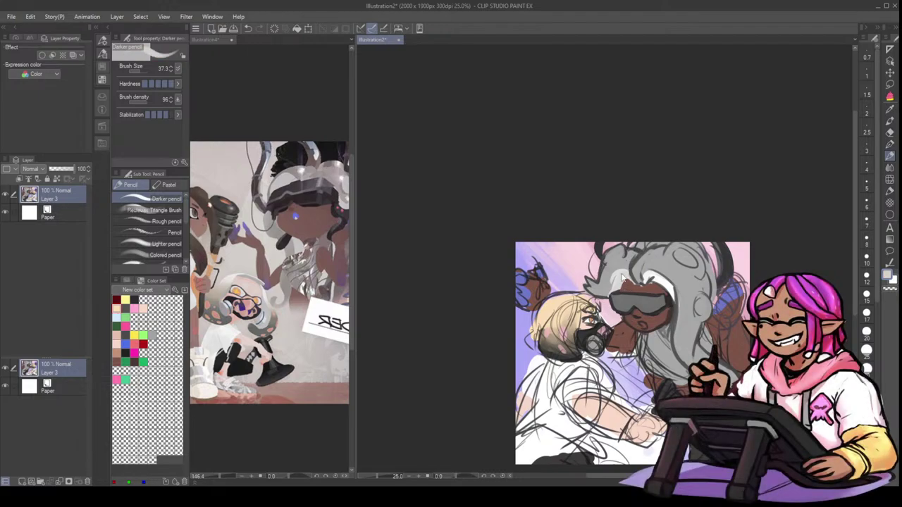
{"action": "key", "text": "]"}
{"action": "left_click", "coordinate": [620, 263], "text": "alt"}
{"action": "key", "text": "bracketleft"}
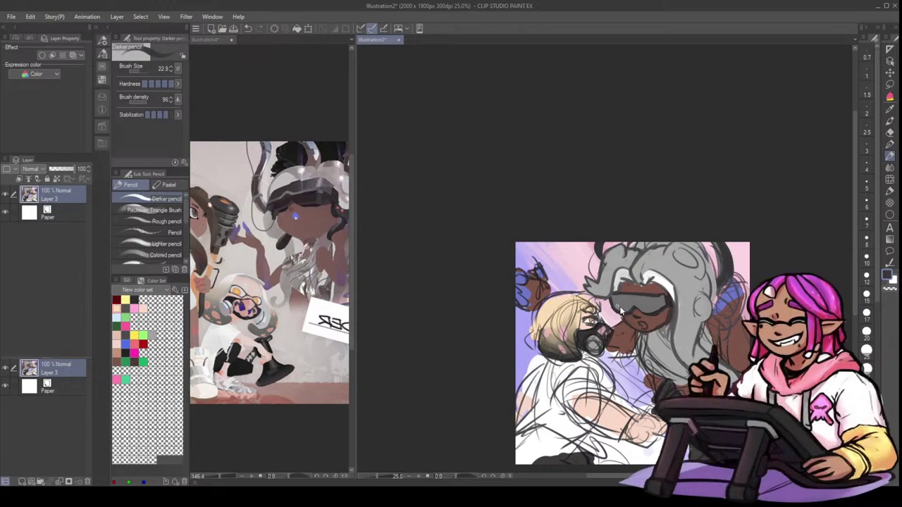
- Touch up the visor and the skin around the mouth with colors sampled from the face at brush size 44
{"action": "key", "text": "["}
{"action": "key", "text": "["}
{"action": "key", "text": "bracketright"}
{"action": "mouse_move", "coordinate": [776, 244]}
{"action": "left_mouse_down"}
{"action": "mouse_move", "coordinate": [794, 252]}
{"action": "mouse_move", "coordinate": [755, 244]}
{"action": "left_mouse_up"}
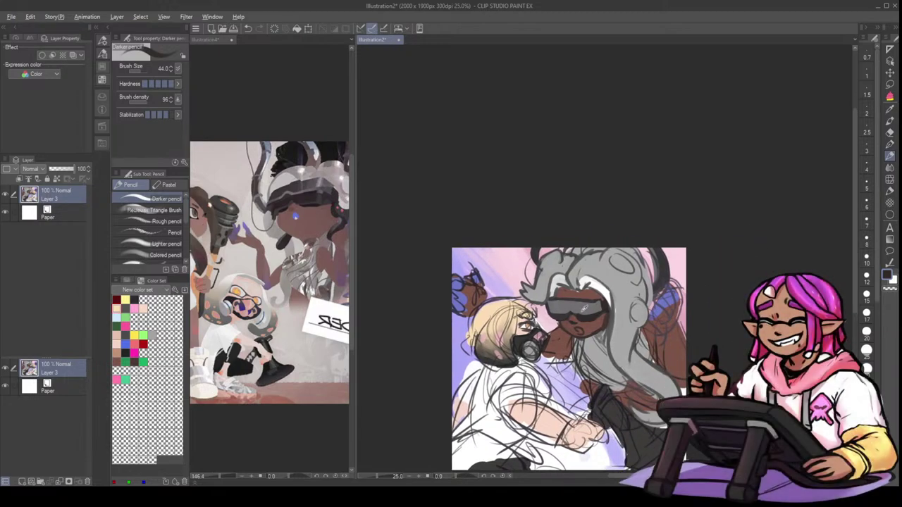
{"action": "left_click", "coordinate": [576, 310], "text": "alt"}
{"action": "left_click", "coordinate": [602, 323], "text": "alt"}
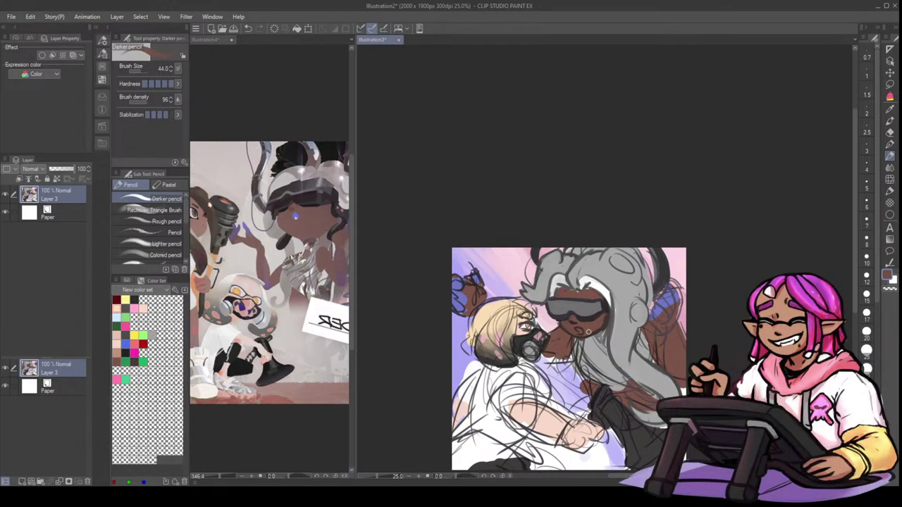
- Paint the grey-haired figure's lips blue, then define the mouth with sampled dark color and a small highlight
{"action": "left_click", "coordinate": [775, 161]}
{"action": "left_click", "coordinate": [784, 90]}
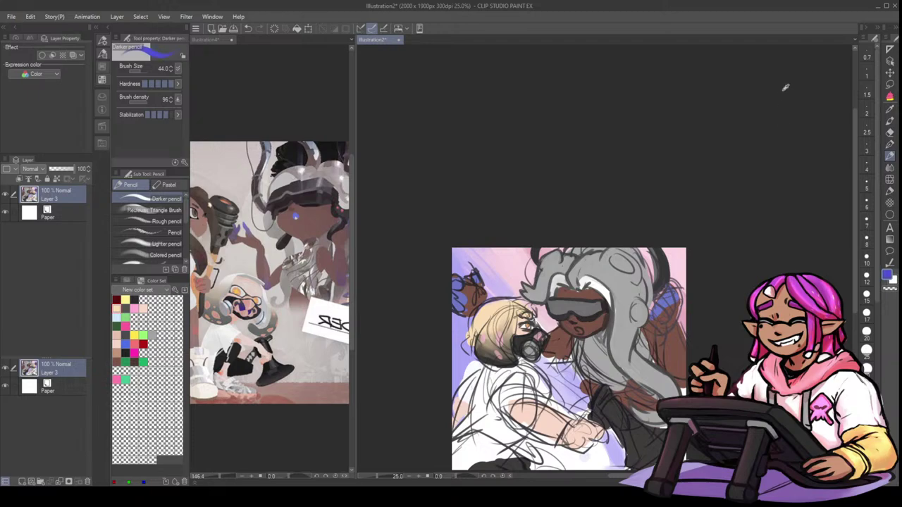
{"action": "left_click_drag", "start_coordinate": [577, 331], "coordinate": [580, 332]}
{"action": "left_click", "coordinate": [583, 325], "text": "alt"}
{"action": "left_click", "coordinate": [693, 121]}
{"action": "key", "text": "ctrl+z"}
{"action": "key", "text": "x"}
{"action": "key", "text": "c"}
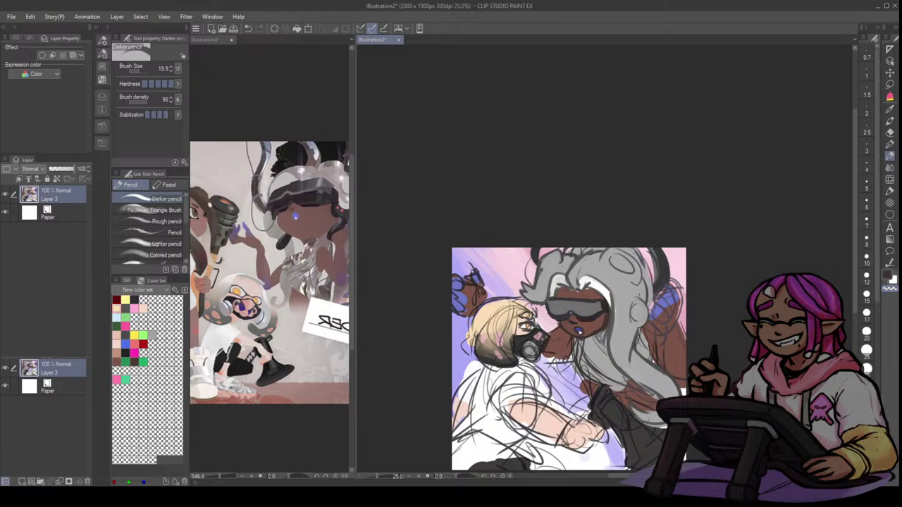
- Clean the visor's front corner with sampled background pink and redraw the visor and nose lines in dark at brush size 33.2
{"action": "key", "text": "]"}
{"action": "left_click", "coordinate": [551, 313], "text": "alt"}
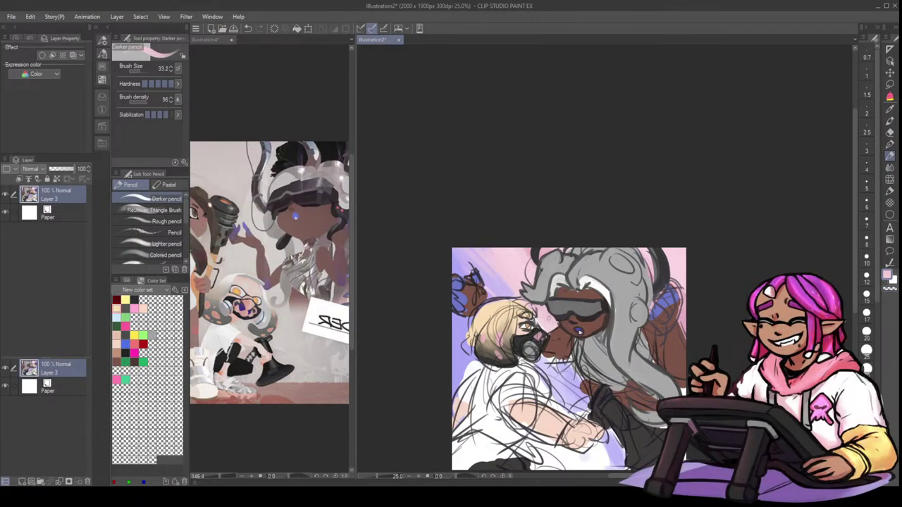
{"action": "key", "text": "x"}
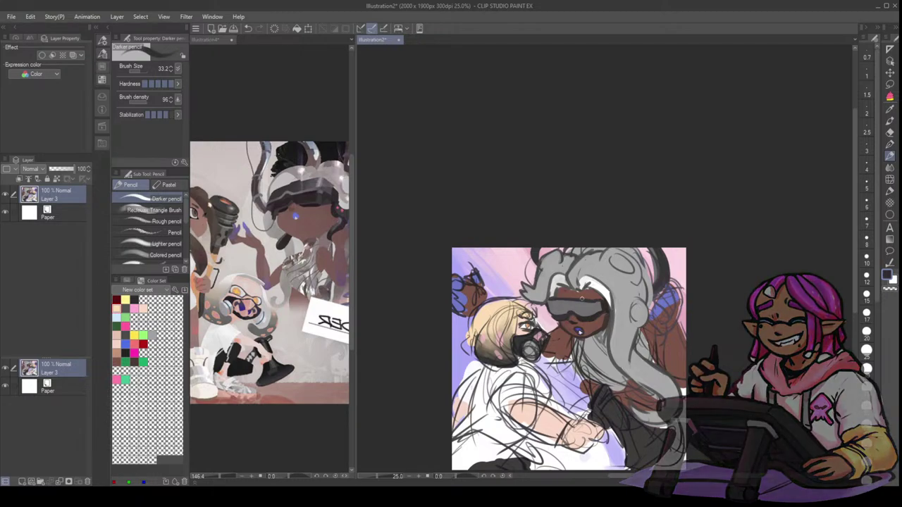
{"action": "key", "text": "x"}
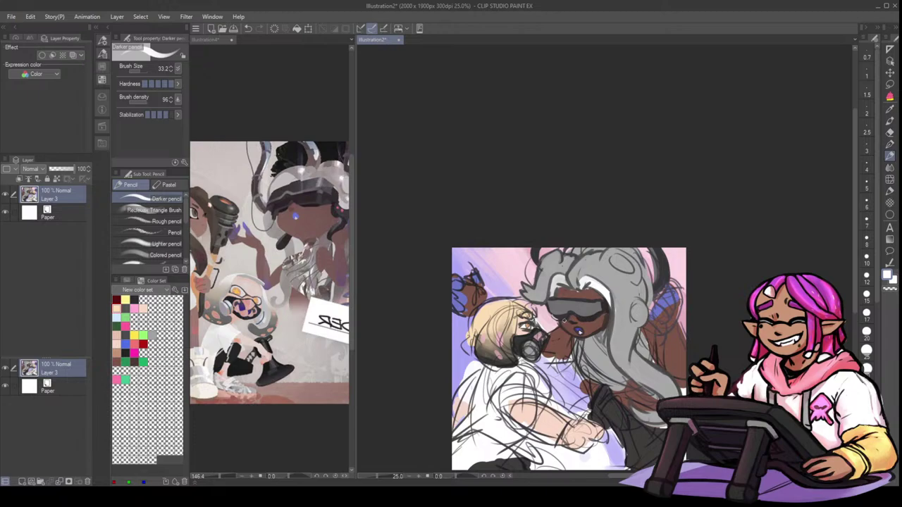
{"action": "key", "text": "ctrl+z"}
{"action": "key", "text": "x"}
{"action": "left_click", "coordinate": [571, 316]}
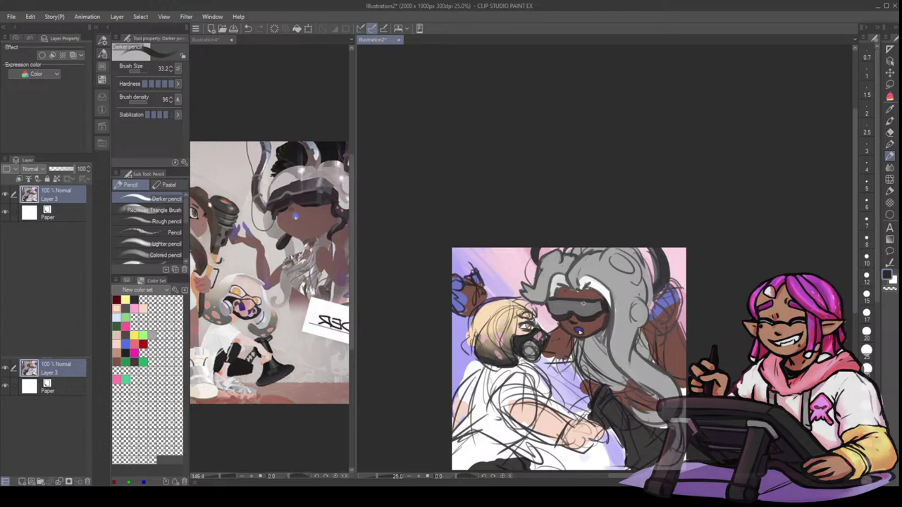
- Touch up the front lock in white, then paint a white sucker on the long hair tentacle and clean the grey around it
{"action": "left_click", "coordinate": [594, 285], "text": "alt"}
{"action": "key", "text": "bracketright"}
{"action": "left_click_drag", "start_coordinate": [582, 287], "coordinate": [585, 278]}
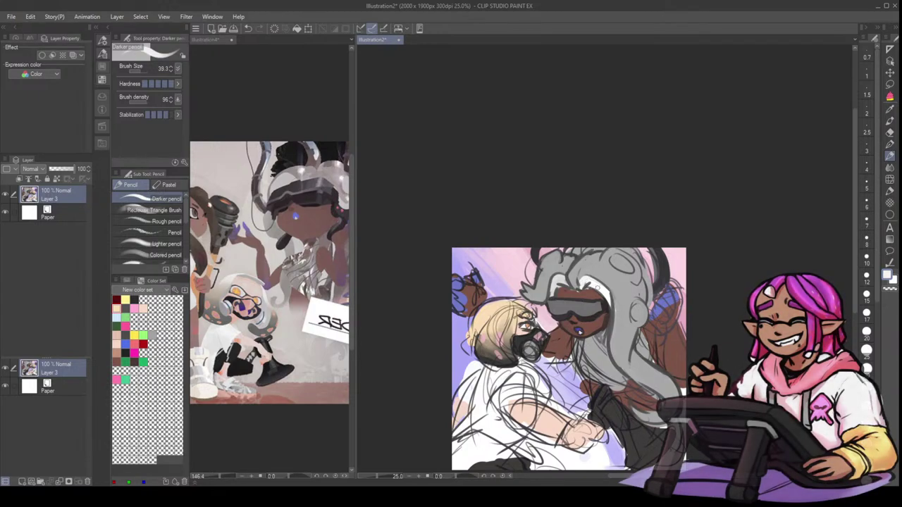
{"action": "key", "text": "bracketleft"}
{"action": "key", "text": "bracketright"}
{"action": "mouse_move", "coordinate": [635, 308]}
{"action": "left_mouse_down"}
{"action": "mouse_move", "coordinate": [637, 320]}
{"action": "mouse_move", "coordinate": [641, 309]}
{"action": "mouse_move", "coordinate": [614, 333]}
{"action": "left_mouse_up"}
{"action": "left_click", "coordinate": [615, 314], "text": "alt"}
{"action": "left_click", "coordinate": [626, 310], "text": "alt"}
{"action": "key", "text": "bracketright"}
{"action": "key", "text": "bracketright"}
{"action": "key", "text": "bracketright"}
{"action": "key", "text": "bracketright"}
{"action": "left_click_drag", "start_coordinate": [612, 286], "coordinate": [632, 318]}
{"action": "key", "text": "bracketleft"}
{"action": "key", "text": "bracketleft"}
{"action": "key", "text": "bracketleft"}
{"action": "key", "text": "bracketleft"}
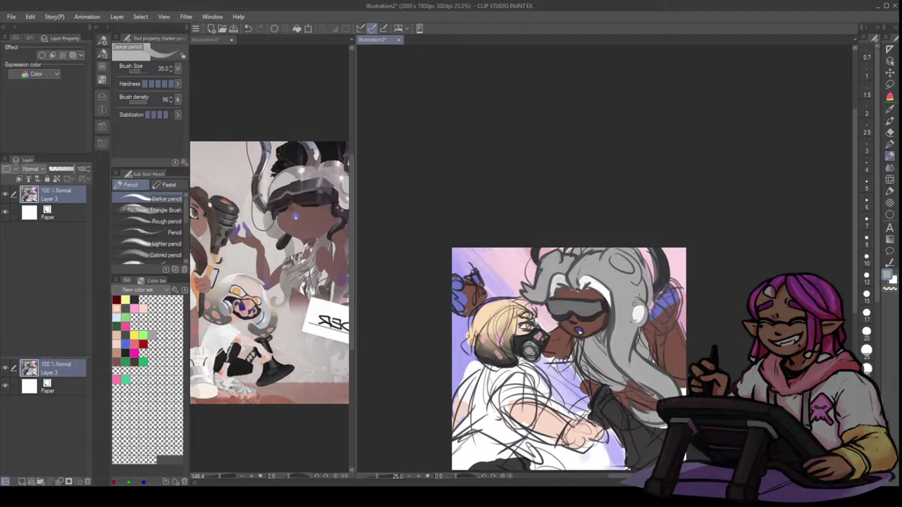
- Add smaller white suckers further down the hair tentacle and shape them with sampled grey and dark at brush size 48.1
{"action": "key", "text": "x"}
{"action": "mouse_move", "coordinate": [635, 310]}
{"action": "left_mouse_down"}
{"action": "mouse_move", "coordinate": [631, 363]}
{"action": "mouse_move", "coordinate": [626, 343]}
{"action": "left_mouse_up"}
{"action": "key", "text": "bracketright"}
{"action": "key", "text": "bracketright"}
{"action": "left_click", "coordinate": [634, 342], "text": "alt"}
{"action": "left_click", "coordinate": [629, 362], "text": "alt"}
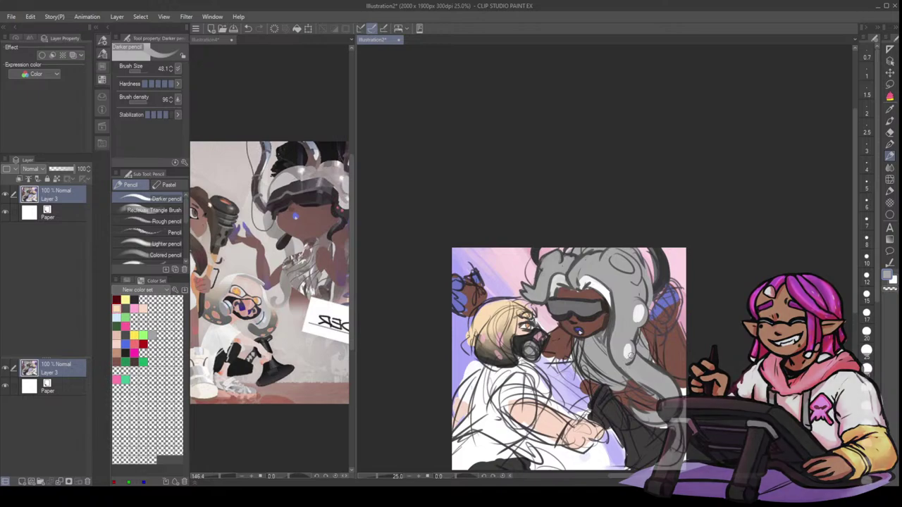
{"action": "key", "text": "x"}
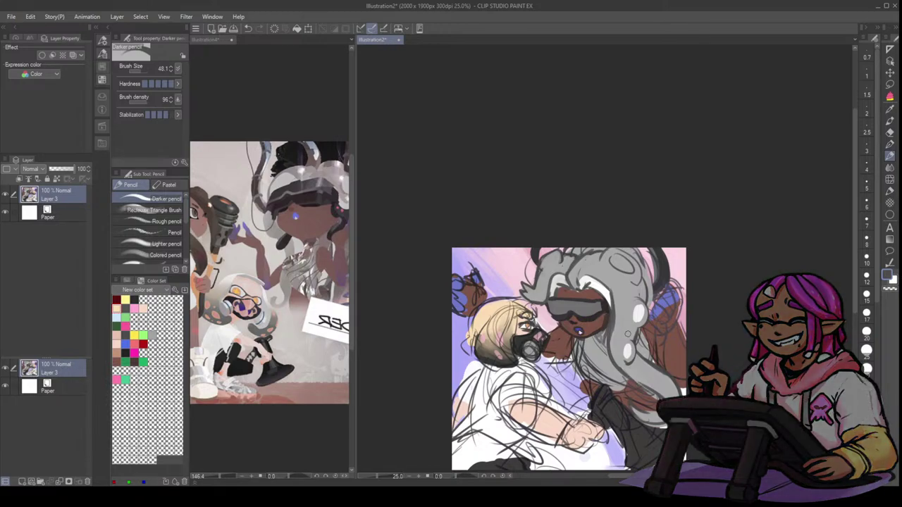
{"action": "left_click_drag", "start_coordinate": [636, 302], "coordinate": [639, 320]}
{"action": "left_click", "coordinate": [641, 310], "text": "alt"}
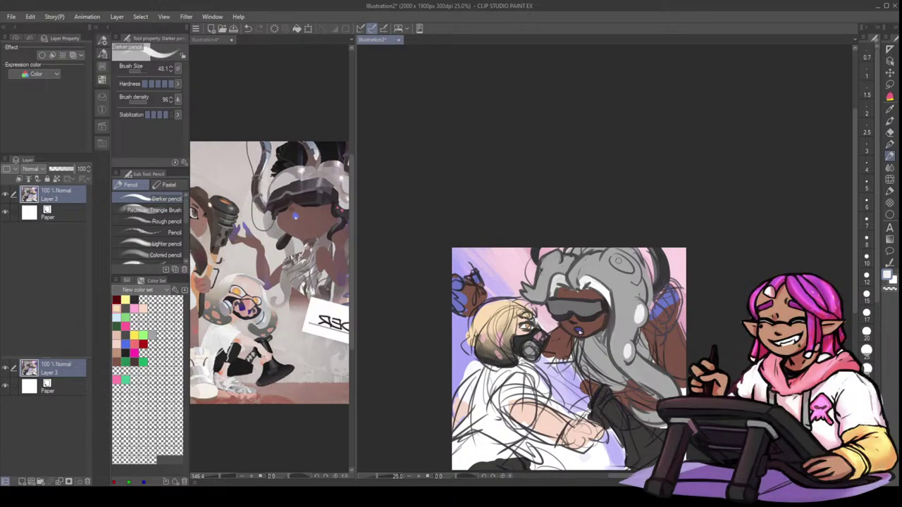
- Paint a white oval sucker on the crown of the hair at brush size 54.4 and clean its edge with sampled grey
{"action": "key", "text": "bracketright"}
{"action": "left_click_drag", "start_coordinate": [615, 258], "coordinate": [622, 264]}
{"action": "left_click", "coordinate": [613, 256], "text": "alt"}
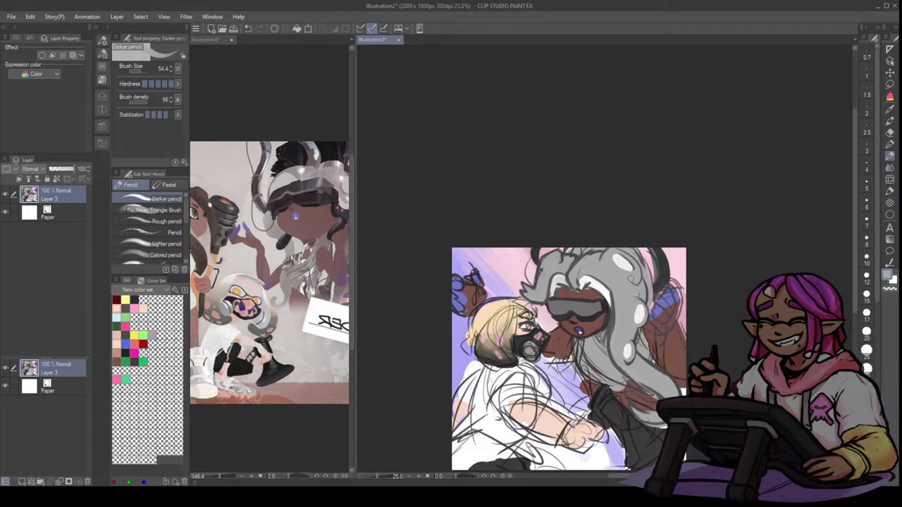
{"action": "key", "text": "bracketleft"}
{"action": "key", "text": "bracketleft"}
{"action": "key", "text": "bracketleft"}
{"action": "left_click", "coordinate": [642, 263], "text": "alt"}
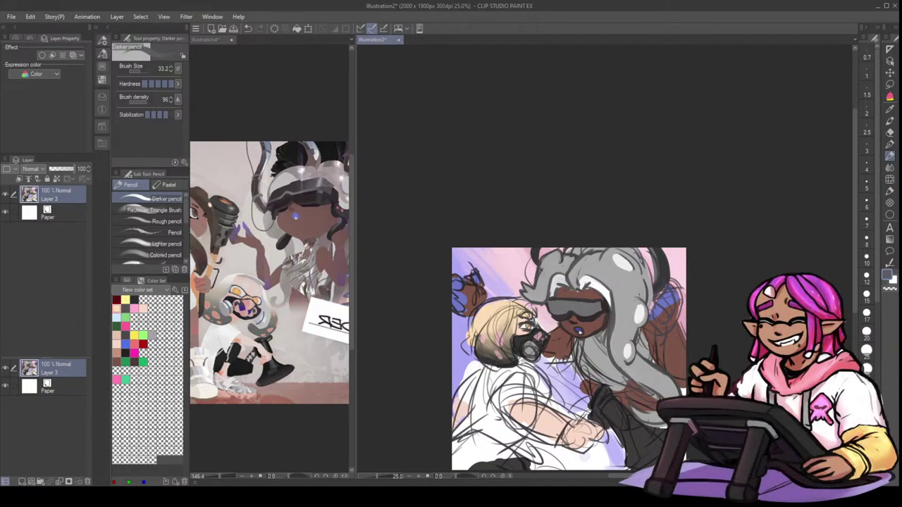
- Outline the crown and tentacle suckers in dark at brush size 33.2, undoing the strokes that miss
{"action": "left_click_drag", "start_coordinate": [638, 263], "coordinate": [638, 322]}
{"action": "key", "text": "ctrl+z"}
{"action": "key", "text": "ctrl+z"}
{"action": "left_click", "coordinate": [633, 316], "text": "alt"}
{"action": "key", "text": "ctrl+z"}
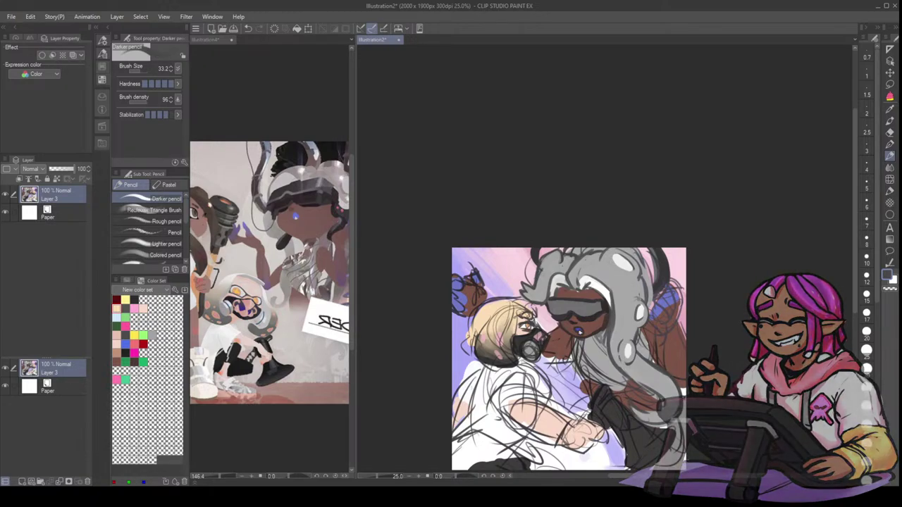
{"action": "left_click_drag", "start_coordinate": [632, 301], "coordinate": [630, 322]}
{"action": "key", "text": "ctrl+z"}
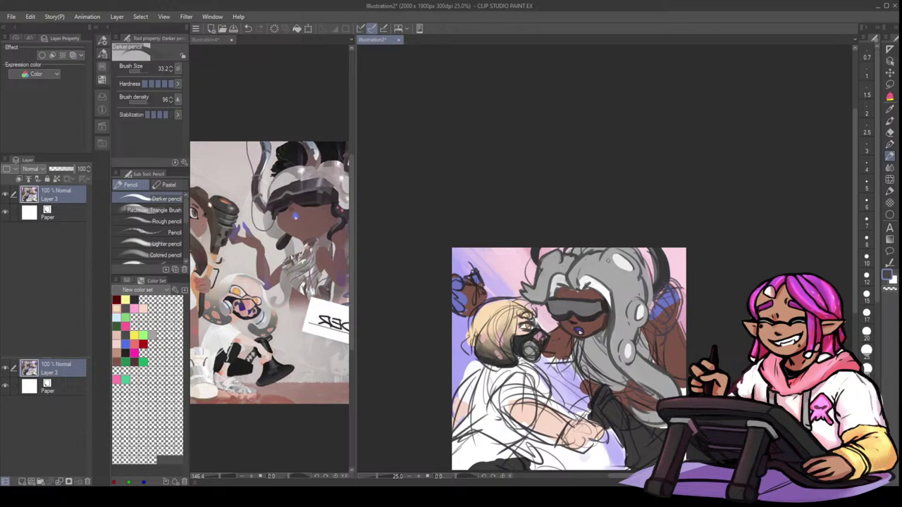
{"action": "left_click_drag", "start_coordinate": [609, 265], "coordinate": [622, 279]}
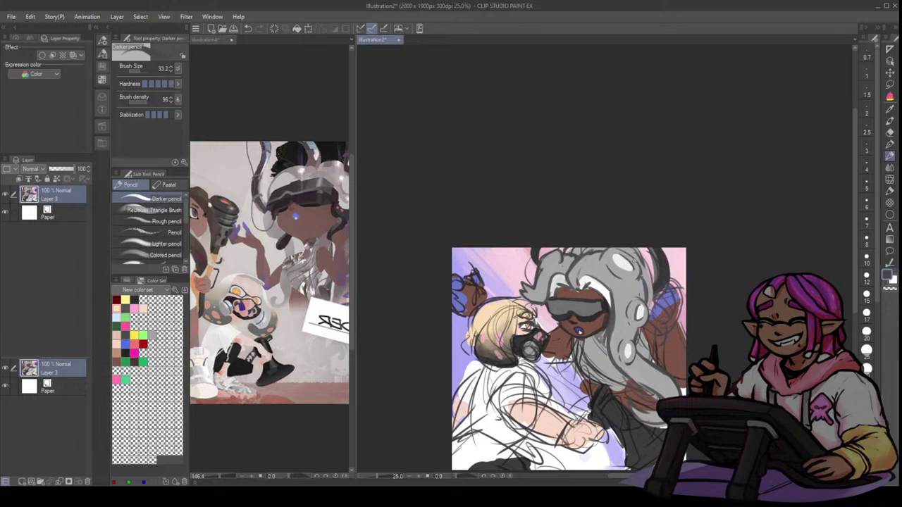
- Clean the crown of the hair with sampled grey and outline its upper contour in dark at brush size 44.6
{"action": "scroll", "coordinate": [452, 289], "scroll_direction": "up", "scroll_amount": 1}
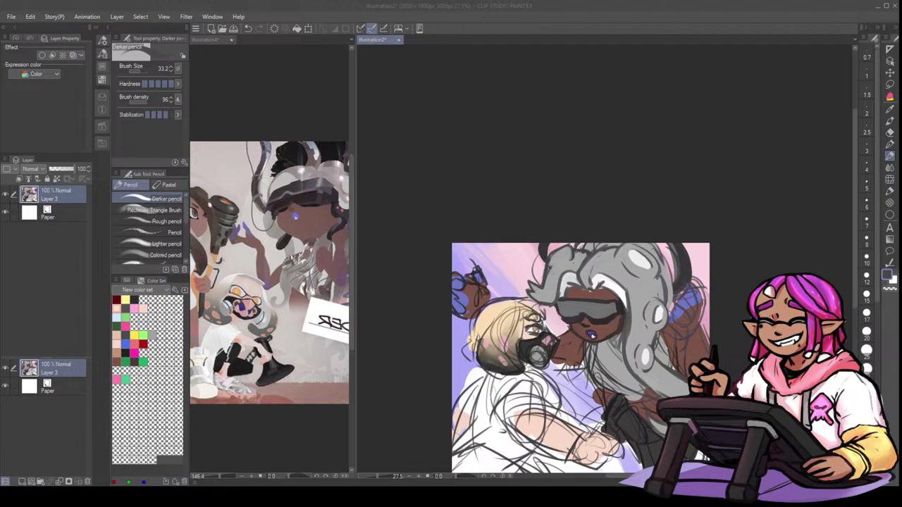
{"action": "left_click", "coordinate": [425, 110]}
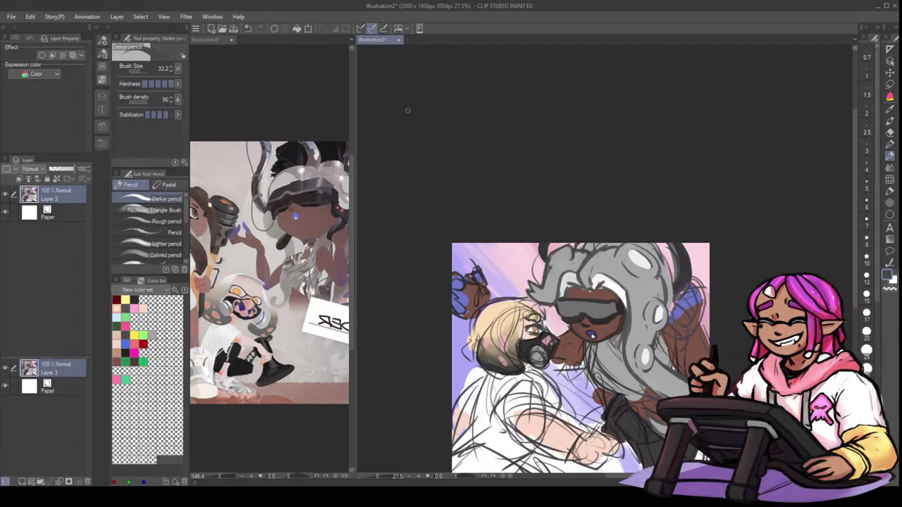
{"action": "left_click_drag", "start_coordinate": [754, 283], "coordinate": [760, 245]}
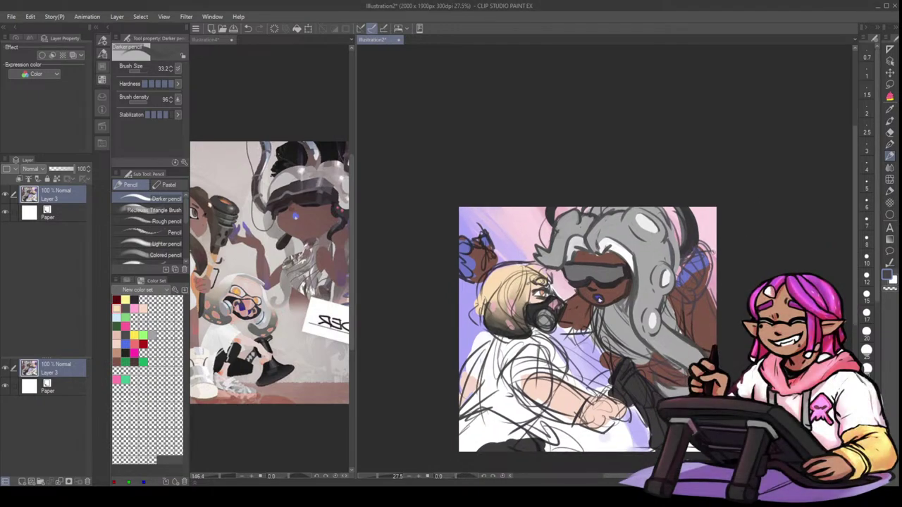
{"action": "left_click_drag", "start_coordinate": [664, 215], "coordinate": [670, 218]}
{"action": "left_click", "coordinate": [654, 210], "text": "alt"}
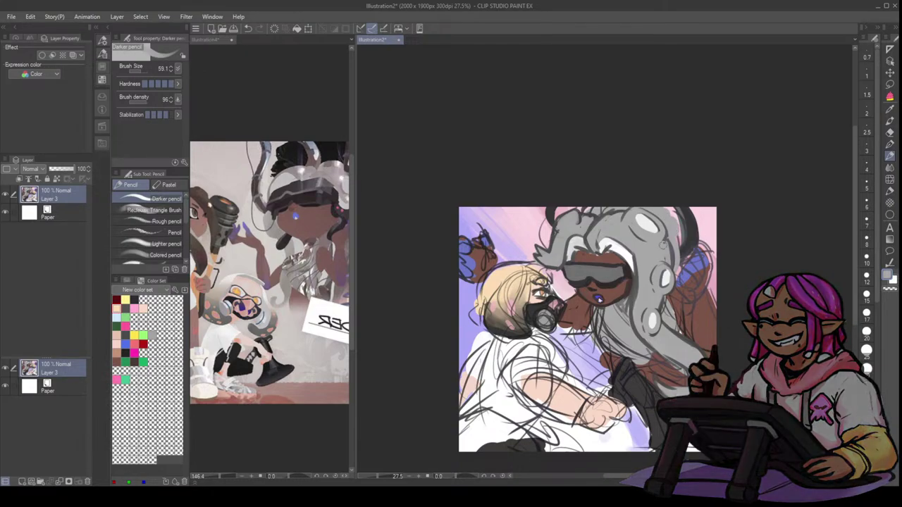
{"action": "left_click_drag", "start_coordinate": [659, 237], "coordinate": [667, 210]}
{"action": "key", "text": "ctrl+z"}
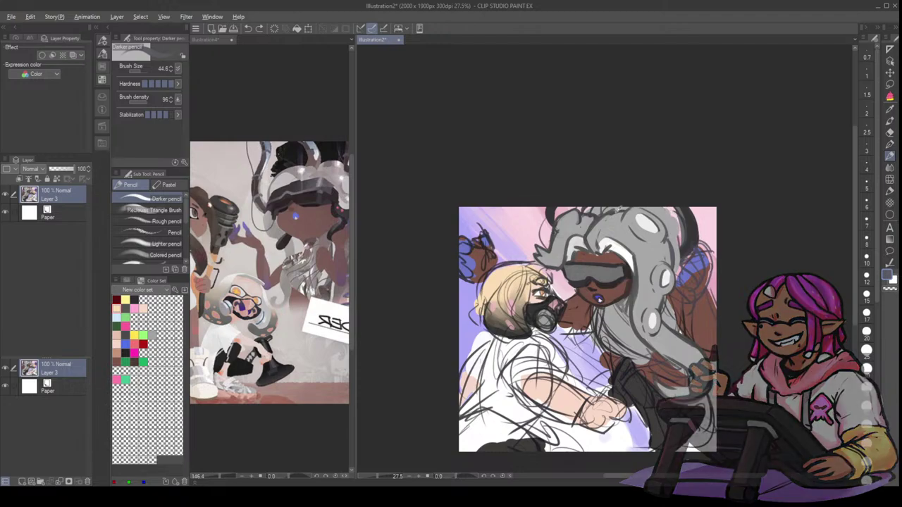
{"action": "left_click", "coordinate": [617, 211], "text": "alt"}
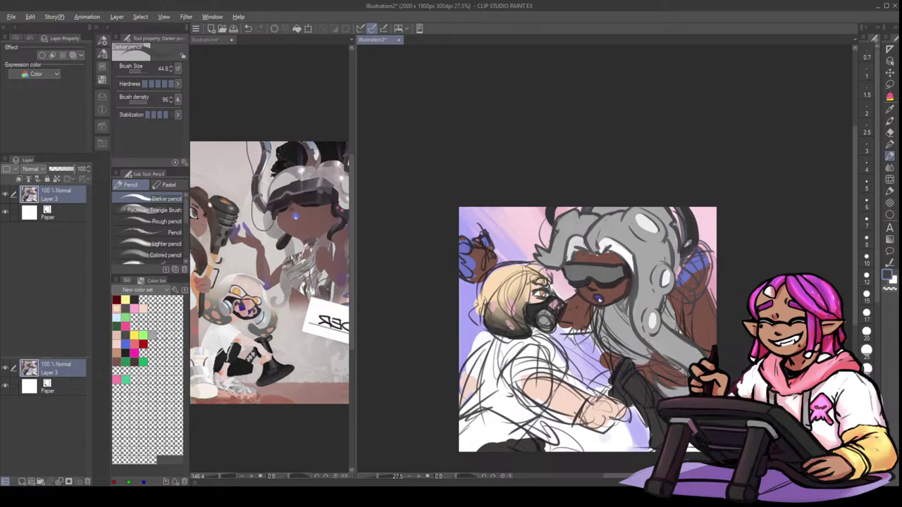
{"action": "left_click", "coordinate": [621, 265]}
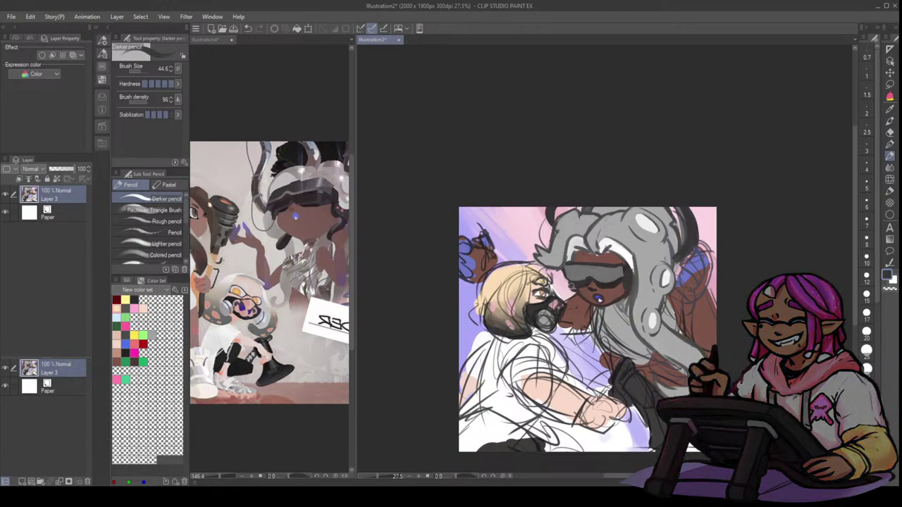
- Flip the view, lasso the visor, and slightly resize and raise it on the face with Free Transform
{"action": "key", "text": "h"}
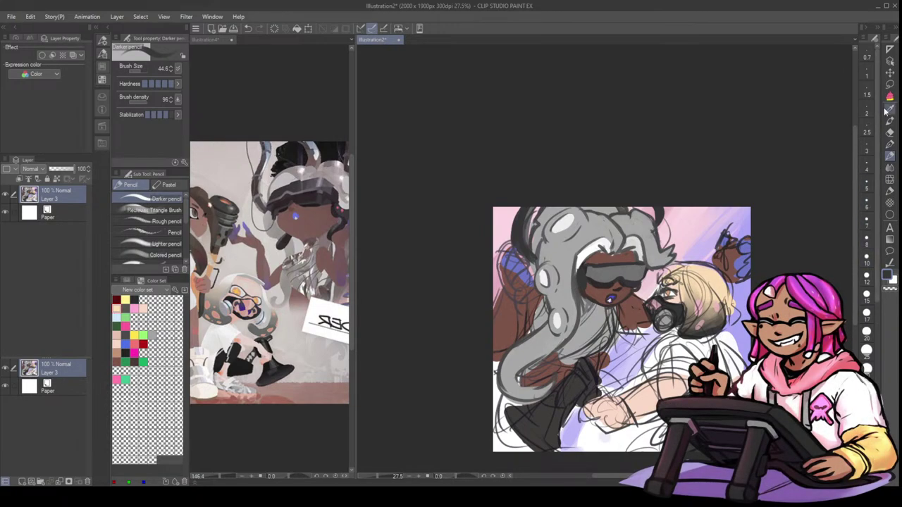
{"action": "left_click", "coordinate": [889, 83]}
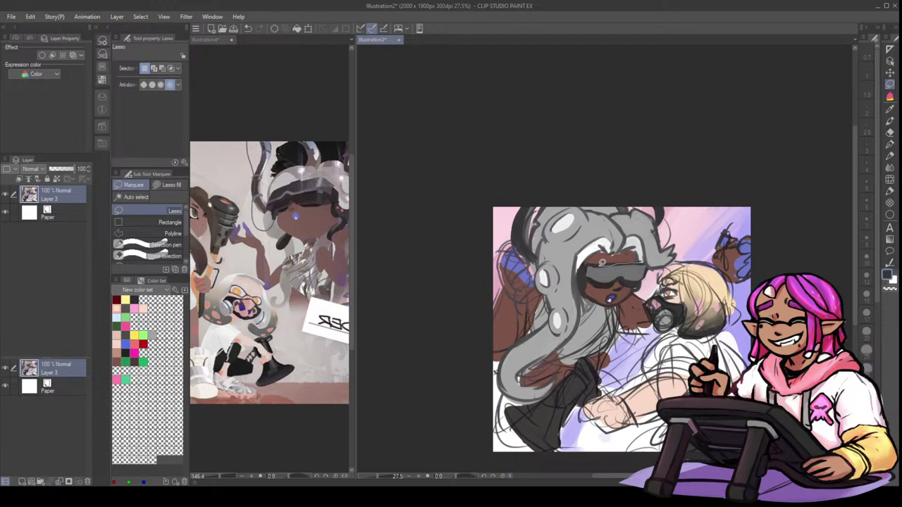
{"action": "mouse_move", "coordinate": [620, 282]}
{"action": "left_mouse_down"}
{"action": "mouse_move", "coordinate": [639, 280]}
{"action": "mouse_move", "coordinate": [649, 261]}
{"action": "left_mouse_up"}
{"action": "key", "text": "ctrl+t"}
{"action": "left_click_drag", "start_coordinate": [616, 287], "coordinate": [650, 264]}
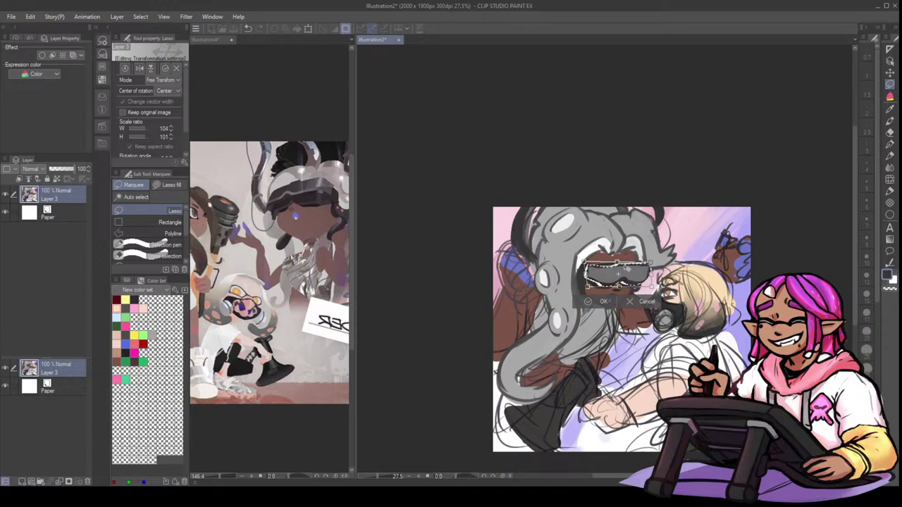
{"action": "left_click_drag", "start_coordinate": [588, 287], "coordinate": [620, 286]}
{"action": "left_click", "coordinate": [603, 301]}
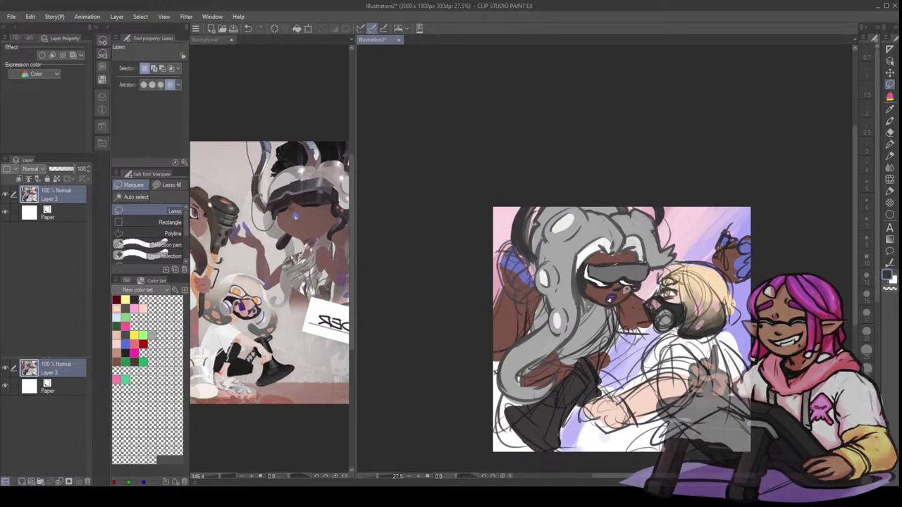
- Fill the gap left around the visor in dark with the G-pen at 119.2 on a new layer beneath the painting
{"action": "left_click", "coordinate": [63, 213]}
{"action": "left_click", "coordinate": [23, 482]}
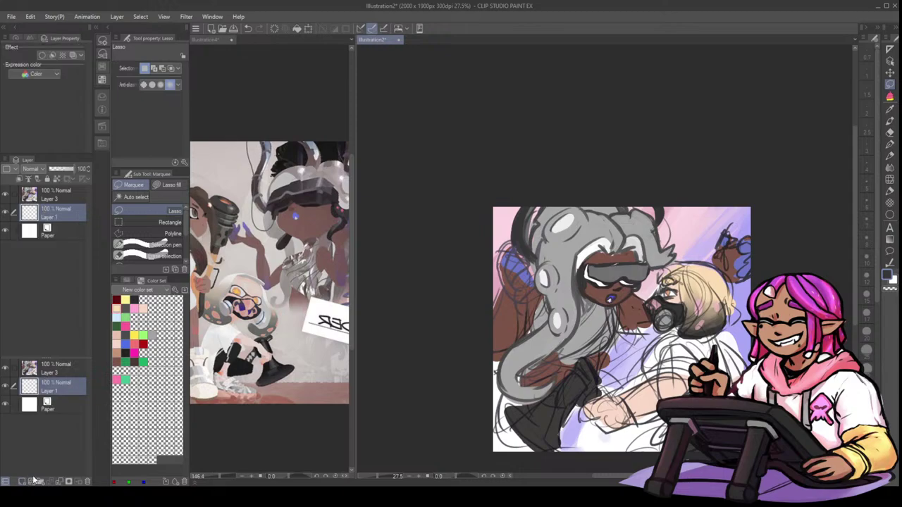
{"action": "key", "text": "p"}
{"action": "key", "text": "]"}
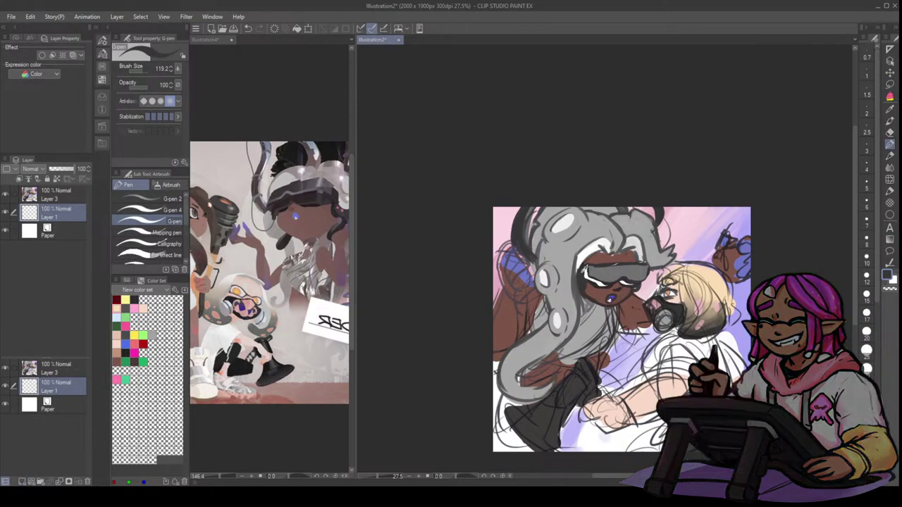
{"action": "key", "text": "bracketright"}
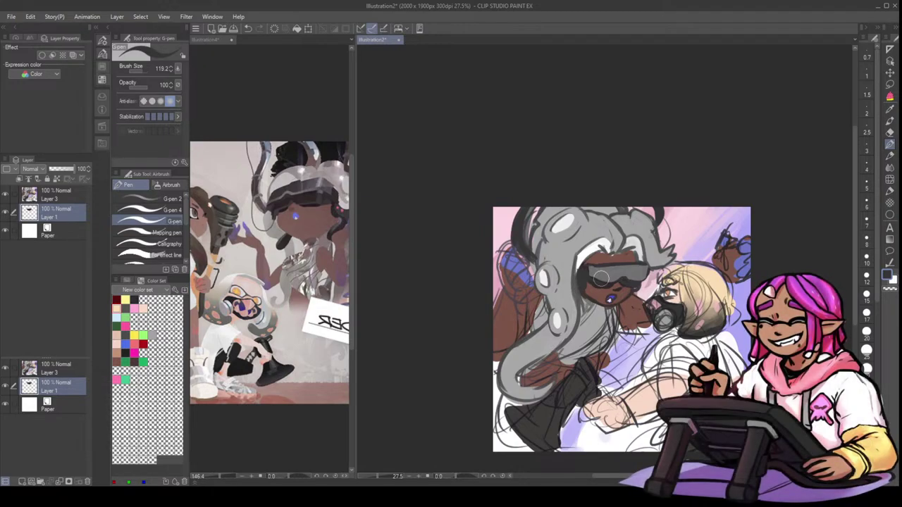
- Merge the painting layer down into the dark fill layer and return to the Darker pencil for touching up the visor
{"action": "left_click", "coordinate": [54, 196]}
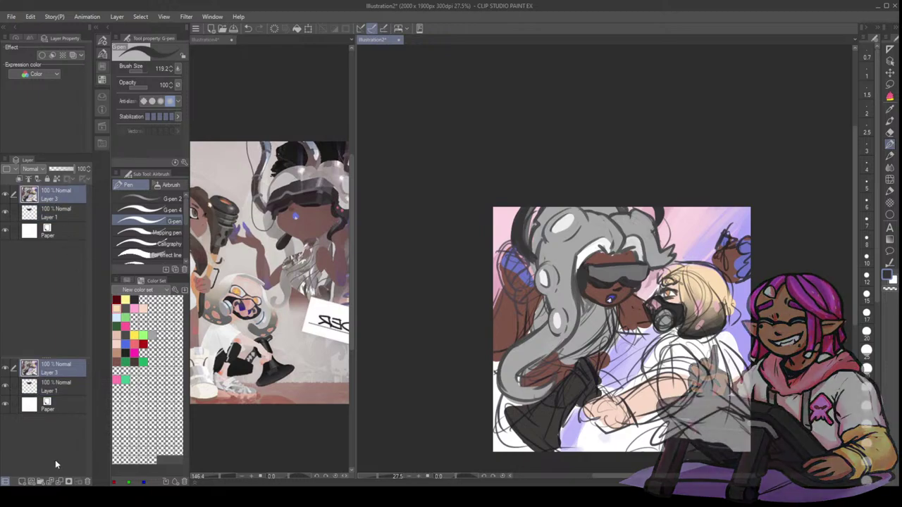
{"action": "left_click", "coordinate": [67, 482]}
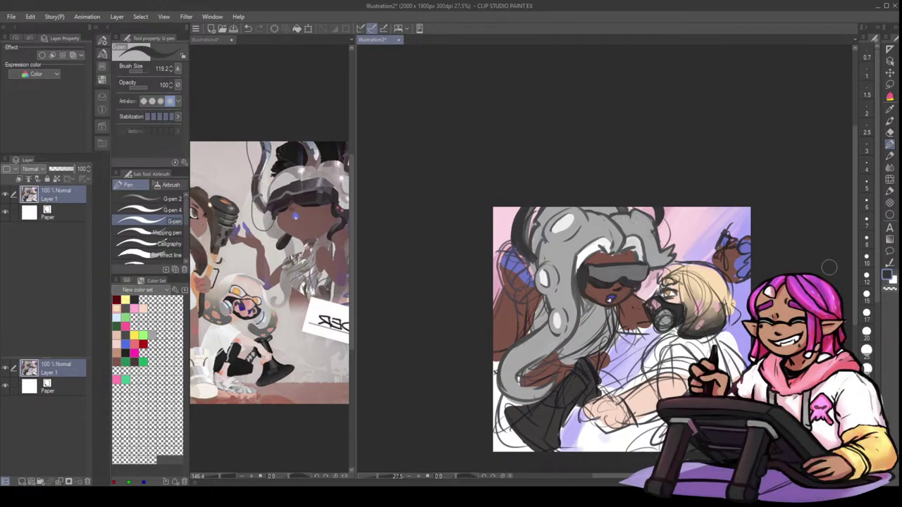
{"action": "left_click", "coordinate": [889, 156]}
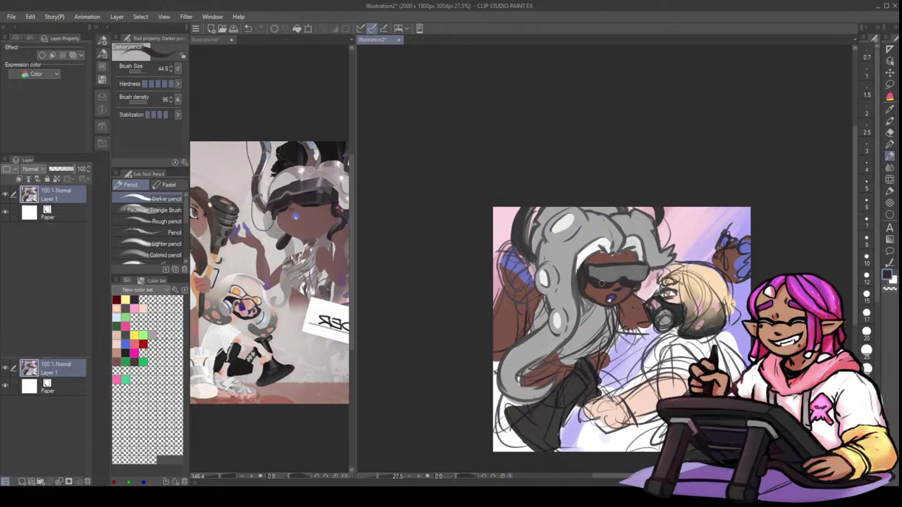
- Touch up the visor's edge nearest the hair with dark and sampled skin brown, using the Darker pencil at brush size 32.2
{"action": "key", "text": "["}
{"action": "left_click_drag", "start_coordinate": [590, 264], "coordinate": [591, 276]}
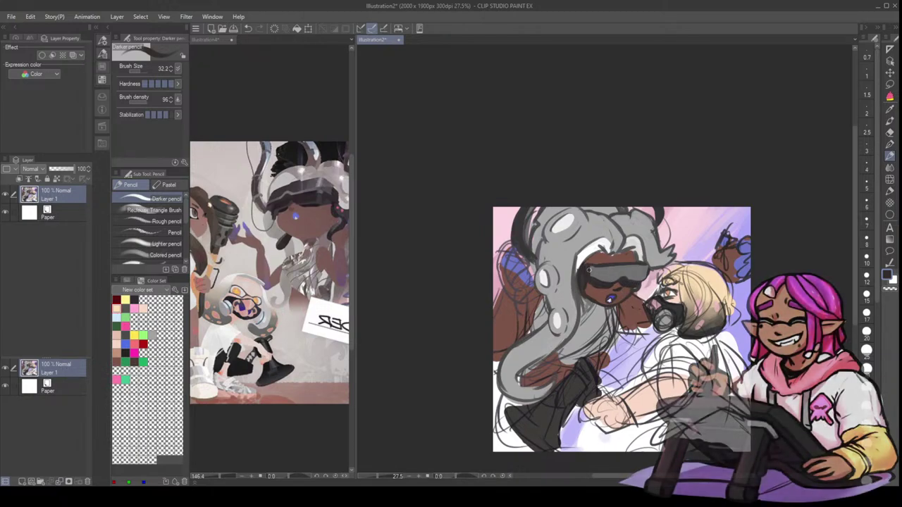
{"action": "left_click", "coordinate": [589, 259], "text": "alt"}
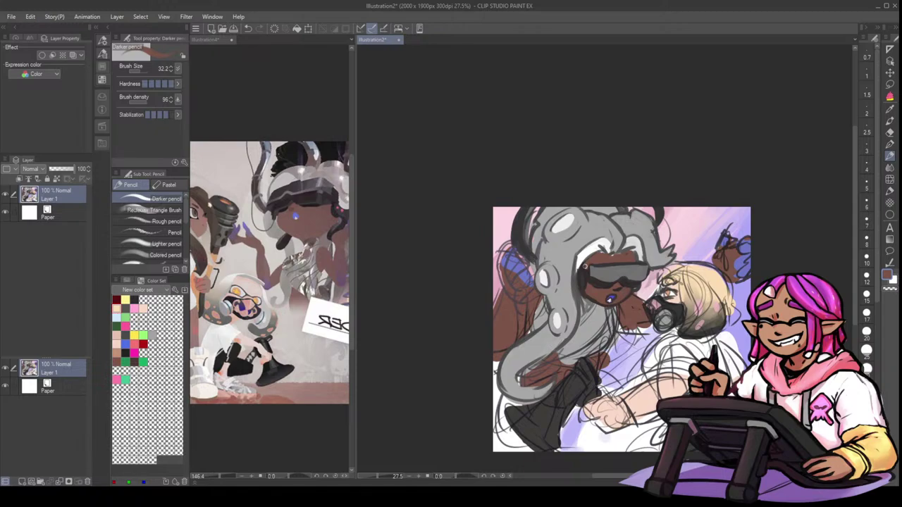
{"action": "left_click", "coordinate": [592, 267], "text": "alt"}
{"action": "left_click_drag", "start_coordinate": [597, 264], "coordinate": [590, 265]}
- Flip the view and repaint the grey-haired figure's raised hand in sampled blue and the arm in brown at brush size 73.7
{"action": "key", "text": "h"}
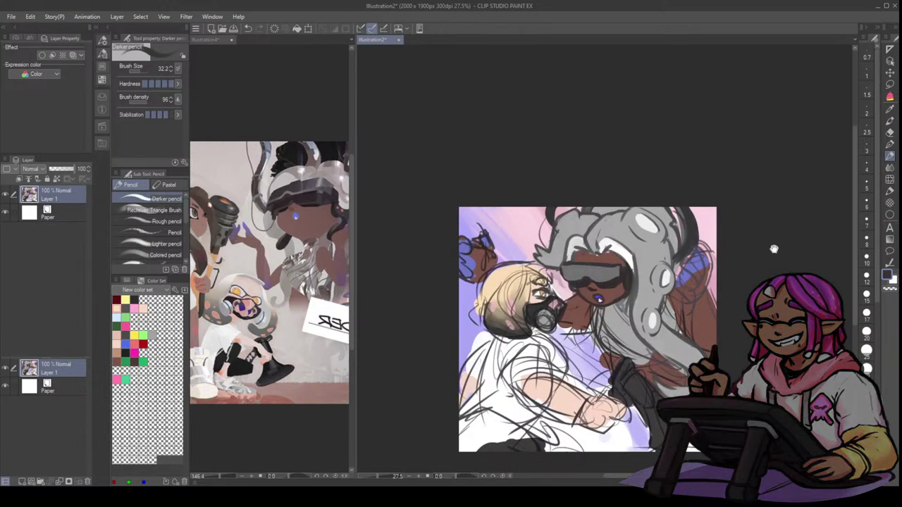
{"action": "left_click_drag", "start_coordinate": [780, 248], "coordinate": [745, 254]}
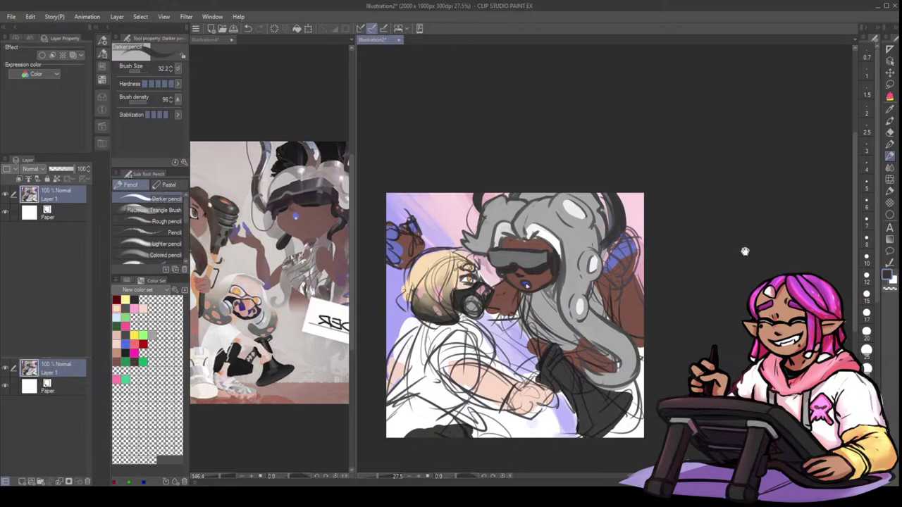
{"action": "left_click_drag", "start_coordinate": [624, 241], "coordinate": [619, 238]}
{"action": "left_click", "coordinate": [623, 252], "text": "alt"}
{"action": "key", "text": "ctrl+z"}
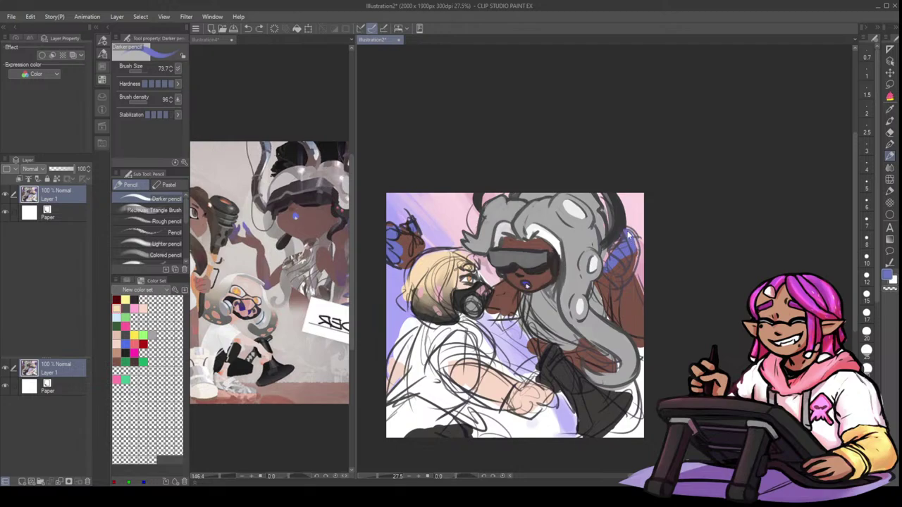
{"action": "mouse_move", "coordinate": [632, 242]}
{"action": "left_mouse_down"}
{"action": "mouse_move", "coordinate": [631, 264]}
{"action": "mouse_move", "coordinate": [625, 249]}
{"action": "mouse_move", "coordinate": [636, 268]}
{"action": "mouse_move", "coordinate": [626, 285]}
{"action": "left_mouse_up"}
{"action": "left_click", "coordinate": [632, 258], "text": "alt"}
{"action": "left_click", "coordinate": [633, 269], "text": "alt"}
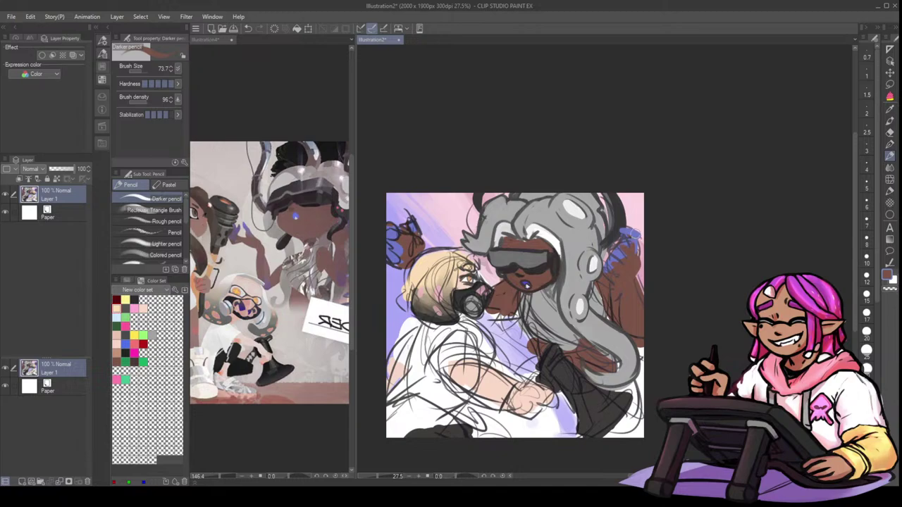
{"action": "left_click", "coordinate": [635, 235], "text": "alt"}
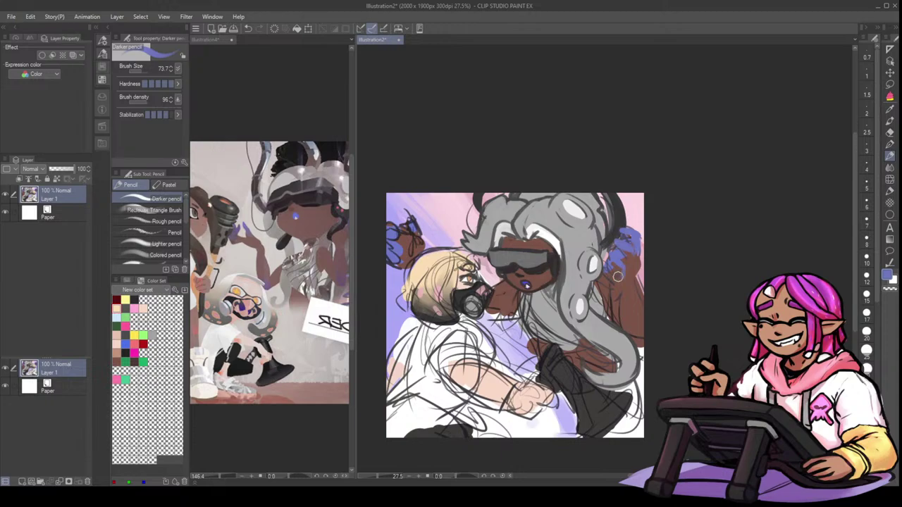
{"action": "left_click", "coordinate": [617, 281], "text": "alt"}
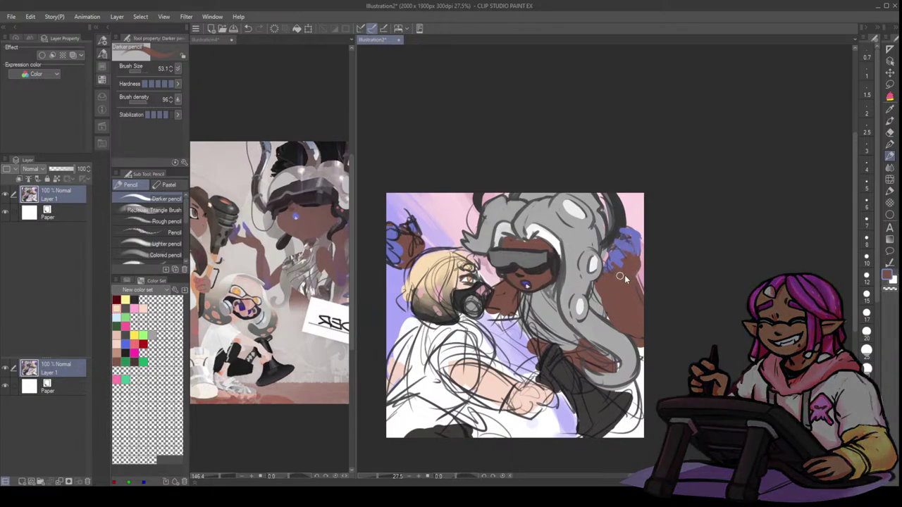
- Outline the blue fingers and the raised forearm in dark at brush size 48.4
{"action": "key", "text": "bracketleft"}
{"action": "key", "text": "ctrl+z"}
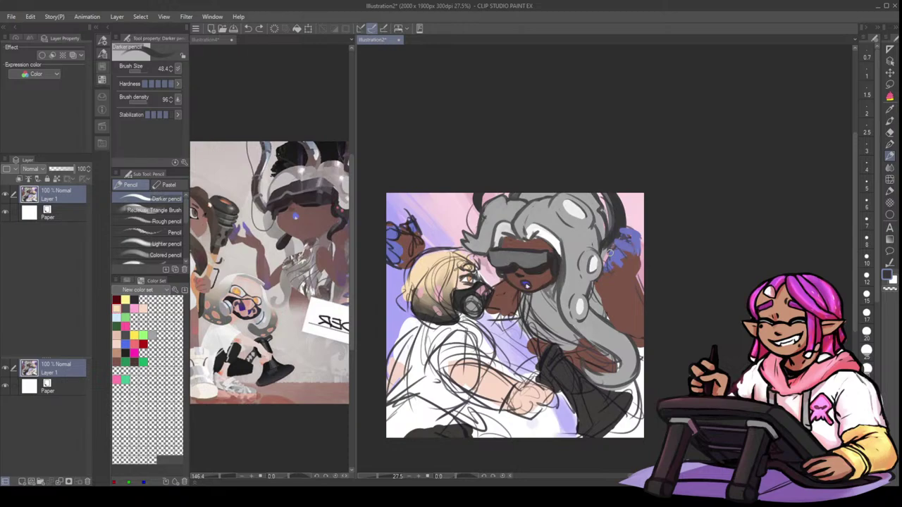
{"action": "left_click_drag", "start_coordinate": [610, 253], "coordinate": [620, 330]}
{"action": "key", "text": "ctrl+z"}
{"action": "left_click_drag", "start_coordinate": [639, 247], "coordinate": [636, 285]}
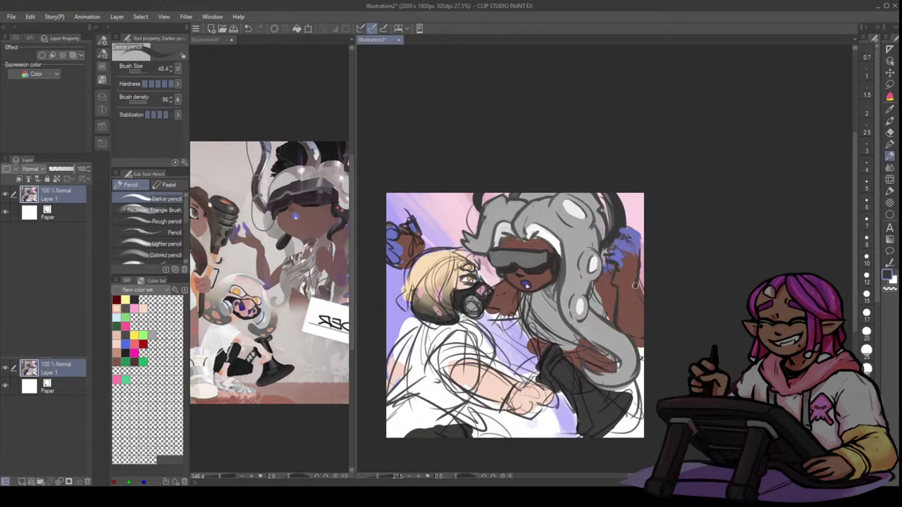
{"action": "left_click_drag", "start_coordinate": [610, 250], "coordinate": [616, 254]}
{"action": "mouse_move", "coordinate": [616, 254]}
{"action": "left_mouse_down"}
{"action": "mouse_move", "coordinate": [622, 258]}
{"action": "mouse_move", "coordinate": [622, 242]}
{"action": "mouse_move", "coordinate": [626, 262]}
{"action": "mouse_move", "coordinate": [635, 248]}
{"action": "left_mouse_up"}
{"action": "left_click_drag", "start_coordinate": [635, 248], "coordinate": [638, 260]}
{"action": "mouse_move", "coordinate": [633, 230]}
{"action": "left_mouse_down"}
{"action": "mouse_move", "coordinate": [622, 231]}
{"action": "mouse_move", "coordinate": [642, 251]}
{"action": "left_mouse_up"}
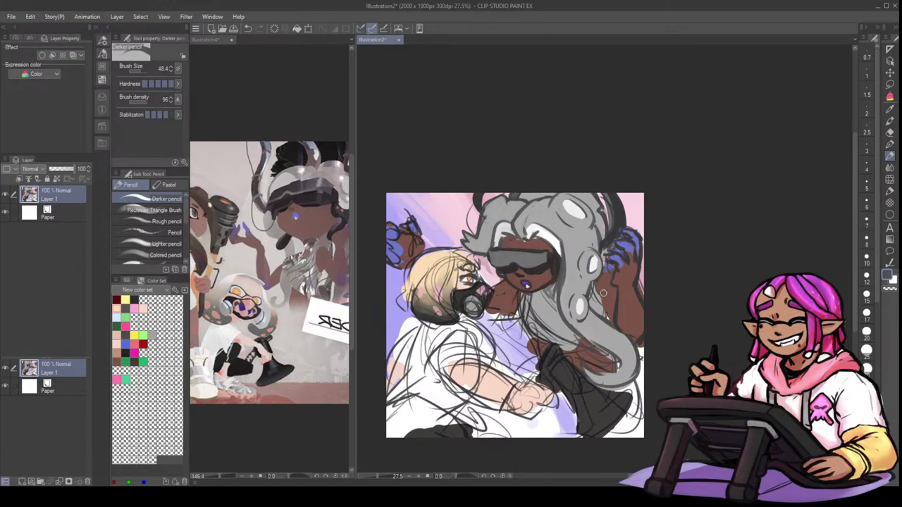
- Clean up the area between the hair and the raised hand with sampled colours
{"action": "key", "text": "bracketleft"}
{"action": "left_click", "coordinate": [615, 230], "text": "alt"}
{"action": "mouse_move", "coordinate": [611, 243]}
{"action": "left_mouse_down"}
{"action": "mouse_move", "coordinate": [604, 255]}
{"action": "mouse_move", "coordinate": [604, 230]}
{"action": "left_mouse_up"}
{"action": "left_click", "coordinate": [608, 241], "text": "alt"}
- Nudge the lower face with Liquify at size 265.4 and retouch around the nose in sampled brown with the Darker pencil at 33.4
{"action": "left_click", "coordinate": [889, 180]}
{"action": "left_click_drag", "start_coordinate": [538, 291], "coordinate": [518, 285]}
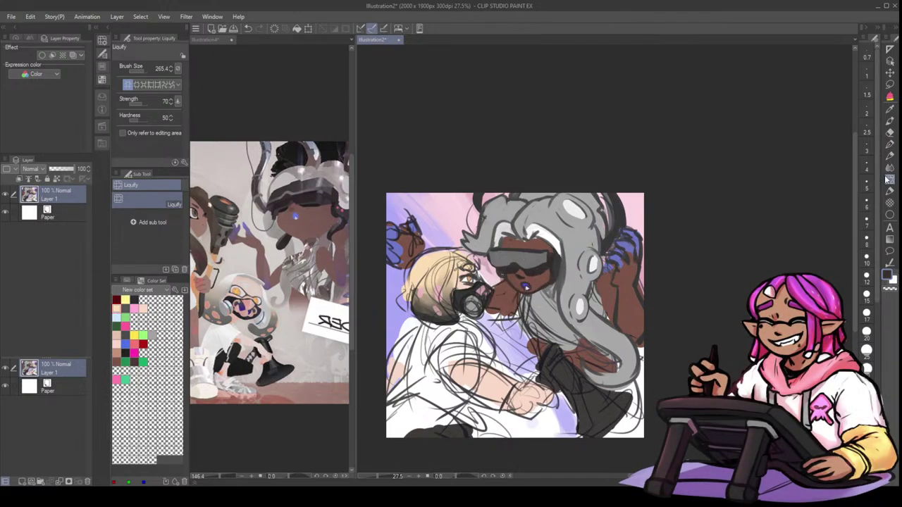
{"action": "key", "text": "p"}
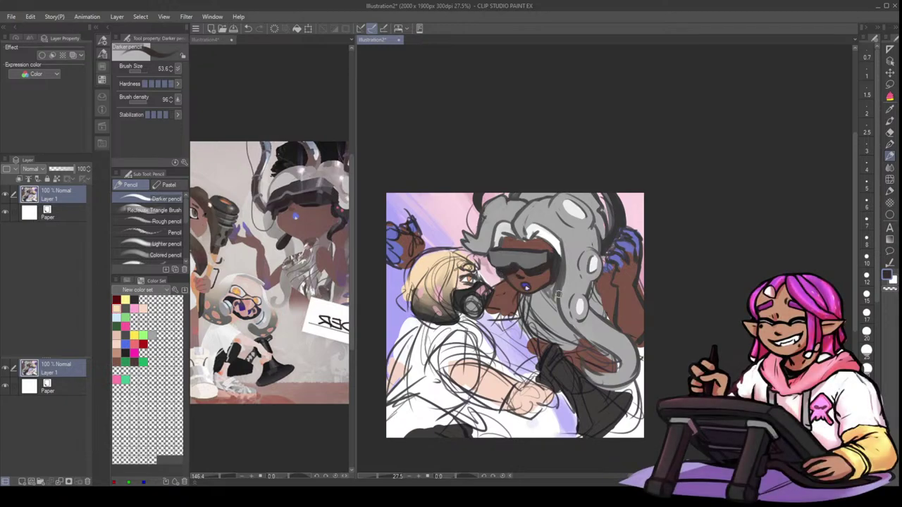
{"action": "key", "text": "["}
{"action": "left_click", "coordinate": [521, 272], "text": "alt"}
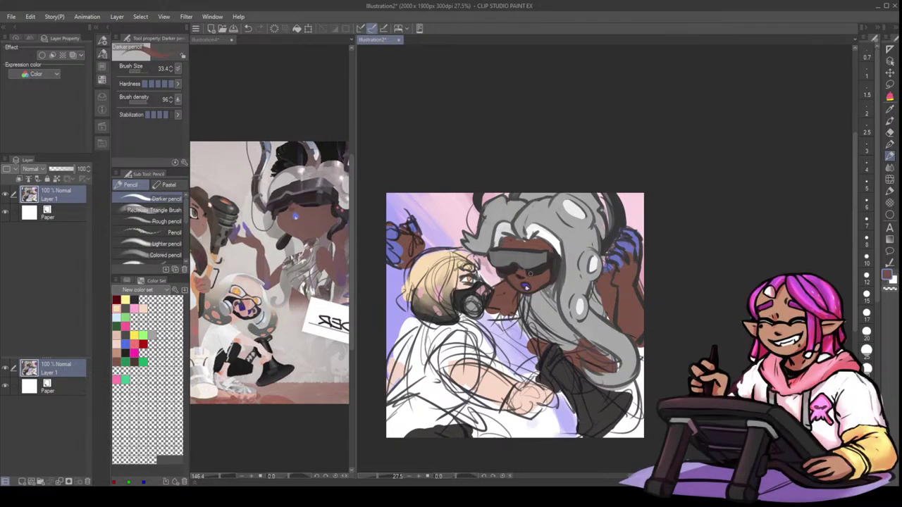
{"action": "left_click", "coordinate": [525, 272], "text": "alt"}
- Paint over the sketch lines of the long front tentacle in sampled grey at brush size 66.4
{"action": "left_click", "coordinate": [572, 309], "text": "alt"}
{"action": "key", "text": "bracketright"}
{"action": "key", "text": "bracketright"}
{"action": "key", "text": "bracketright"}
{"action": "mouse_move", "coordinate": [565, 281]}
{"action": "left_mouse_down"}
{"action": "mouse_move", "coordinate": [591, 337]}
{"action": "mouse_move", "coordinate": [562, 306]}
{"action": "mouse_move", "coordinate": [606, 357]}
{"action": "left_mouse_up"}
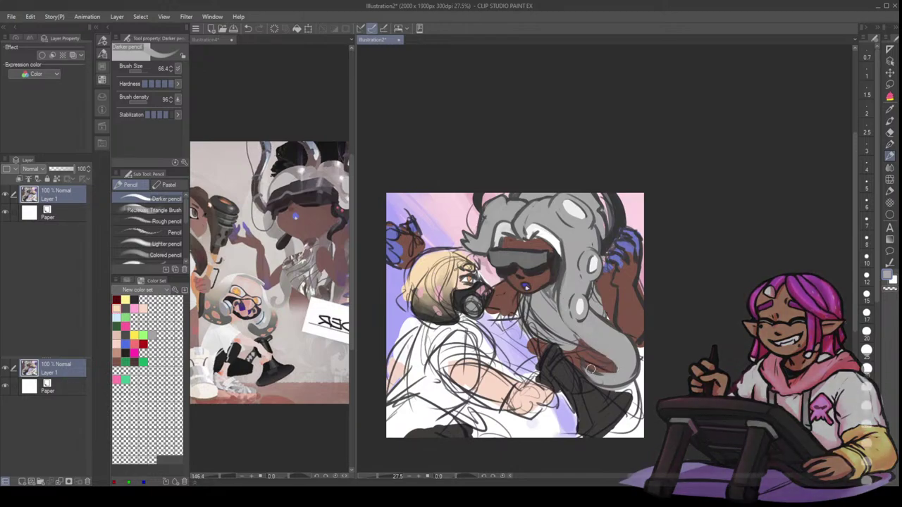
{"action": "key", "text": "ctrl+z"}
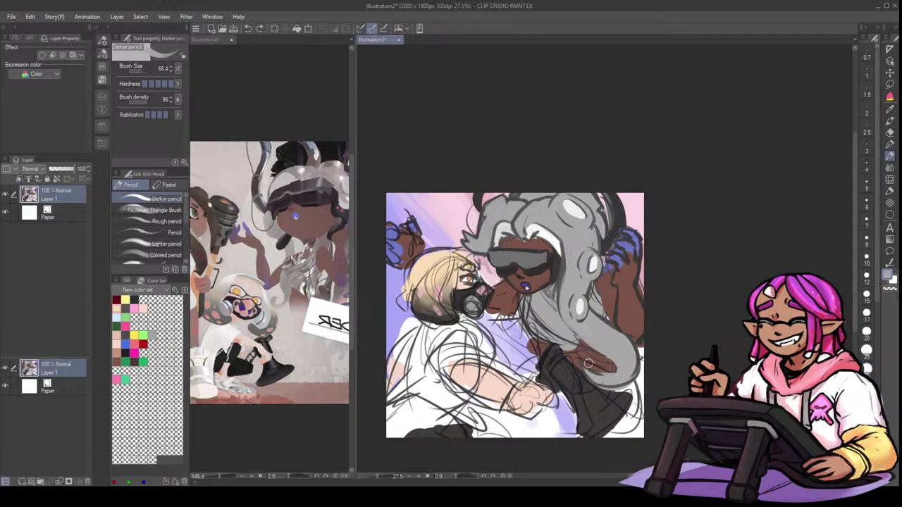
- Flip the view back and extend the white inner strip of hair down along the face at brush size 43.6
{"action": "key", "text": "h"}
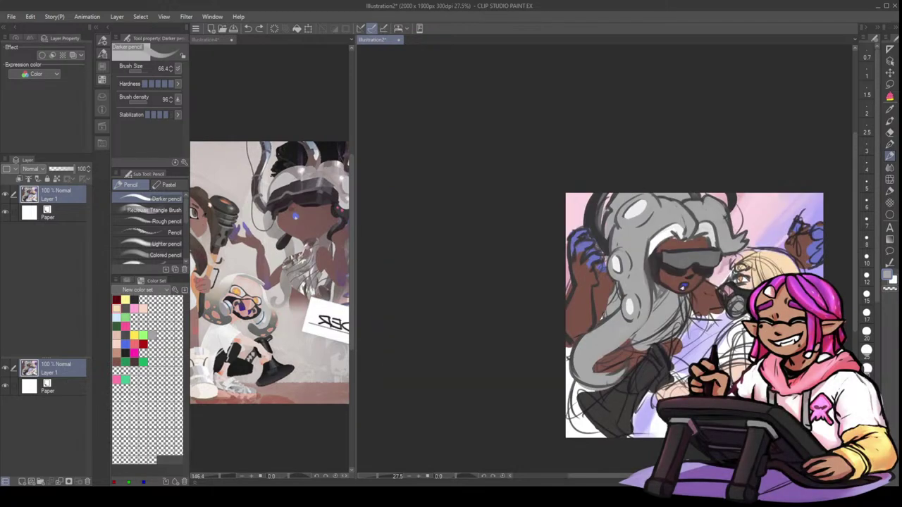
{"action": "mouse_move", "coordinate": [765, 250]}
{"action": "left_mouse_down"}
{"action": "mouse_move", "coordinate": [781, 247]}
{"action": "mouse_move", "coordinate": [684, 256]}
{"action": "left_mouse_up"}
{"action": "key", "text": "bracketleft"}
{"action": "key", "text": "bracketleft"}
{"action": "key", "text": "bracketleft"}
{"action": "key", "text": "bracketleft"}
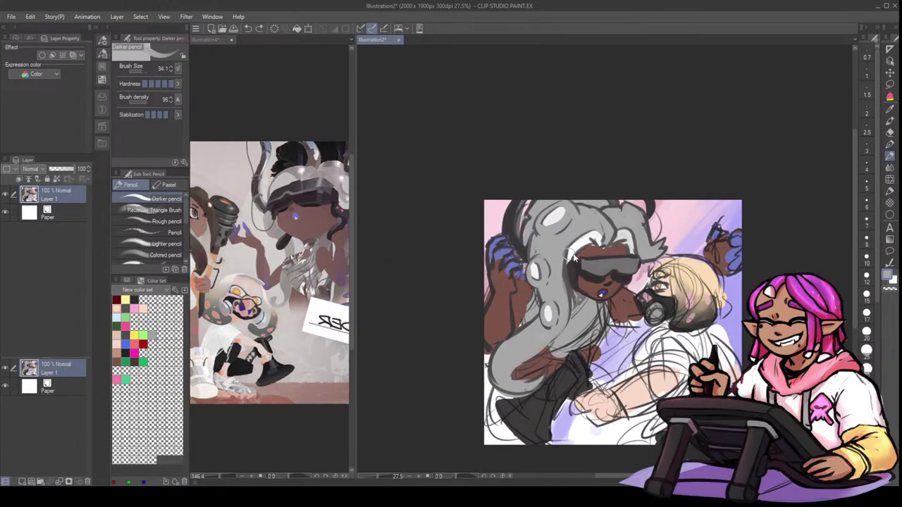
{"action": "left_click", "coordinate": [573, 250], "text": "alt"}
{"action": "left_click_drag", "start_coordinate": [572, 250], "coordinate": [567, 320]}
{"action": "left_click", "coordinate": [571, 238], "text": "alt"}
{"action": "left_click_drag", "start_coordinate": [569, 243], "coordinate": [559, 326]}
{"action": "left_click", "coordinate": [584, 233], "text": "alt"}
{"action": "left_click", "coordinate": [565, 295], "text": "alt"}
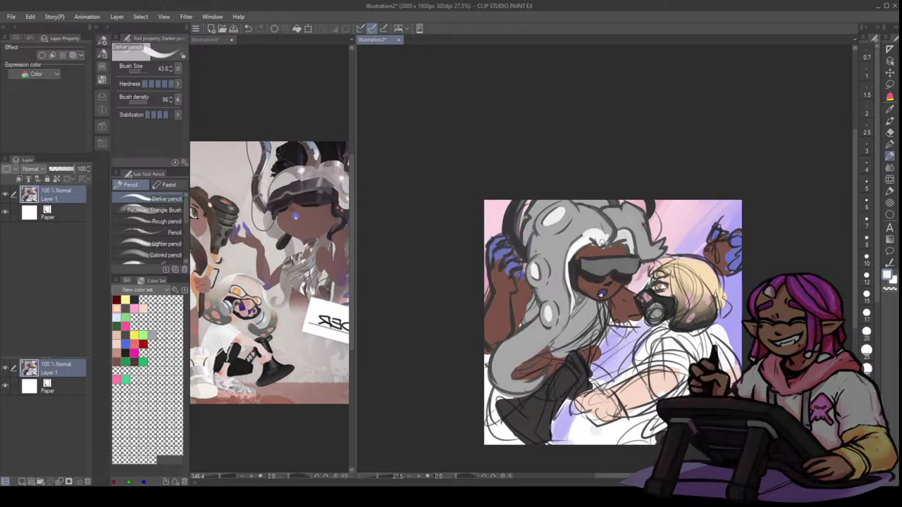
- Refine the hairline above the forehead with sampled dark, white and skin brown at brush size 43.6
{"action": "left_click", "coordinate": [614, 230], "text": "alt"}
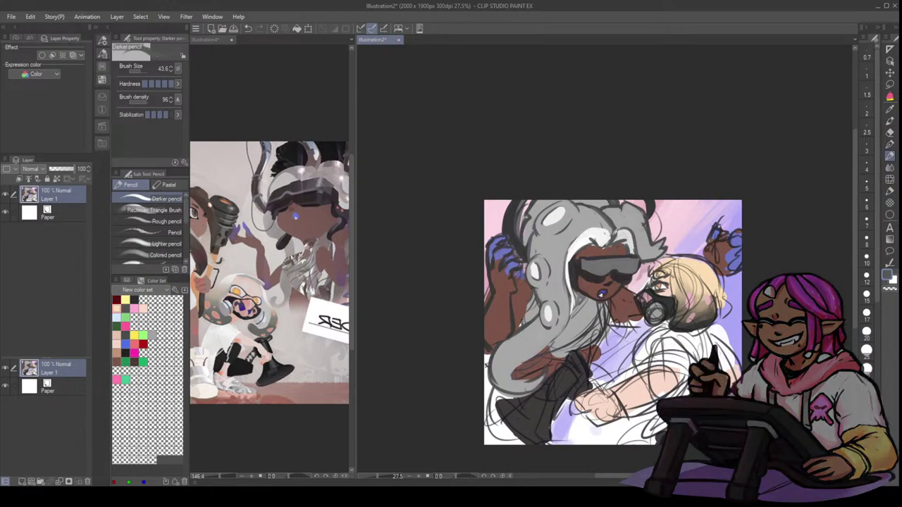
{"action": "mouse_move", "coordinate": [615, 229]}
{"action": "left_mouse_down"}
{"action": "mouse_move", "coordinate": [610, 241]}
{"action": "mouse_move", "coordinate": [573, 241]}
{"action": "mouse_move", "coordinate": [599, 228]}
{"action": "mouse_move", "coordinate": [582, 233]}
{"action": "mouse_move", "coordinate": [569, 250]}
{"action": "left_mouse_up"}
{"action": "key", "text": "ctrl+z"}
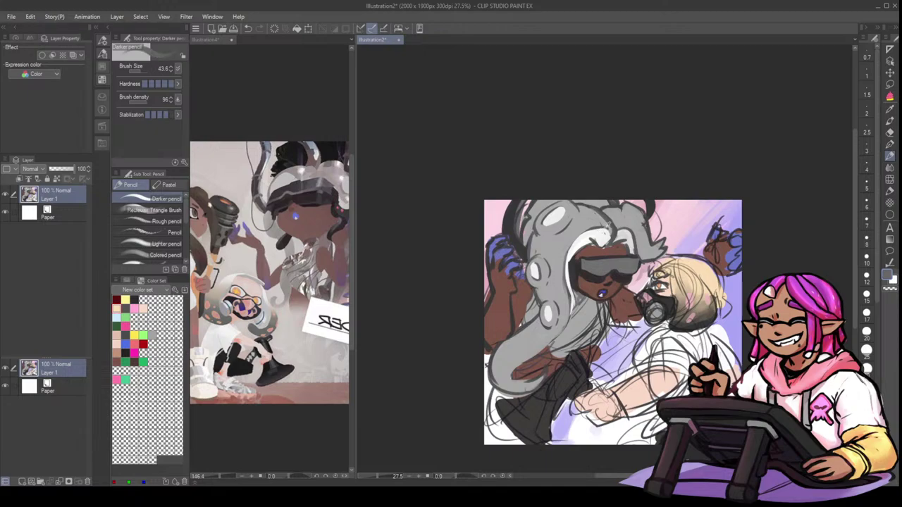
{"action": "left_click", "coordinate": [603, 233], "text": "alt"}
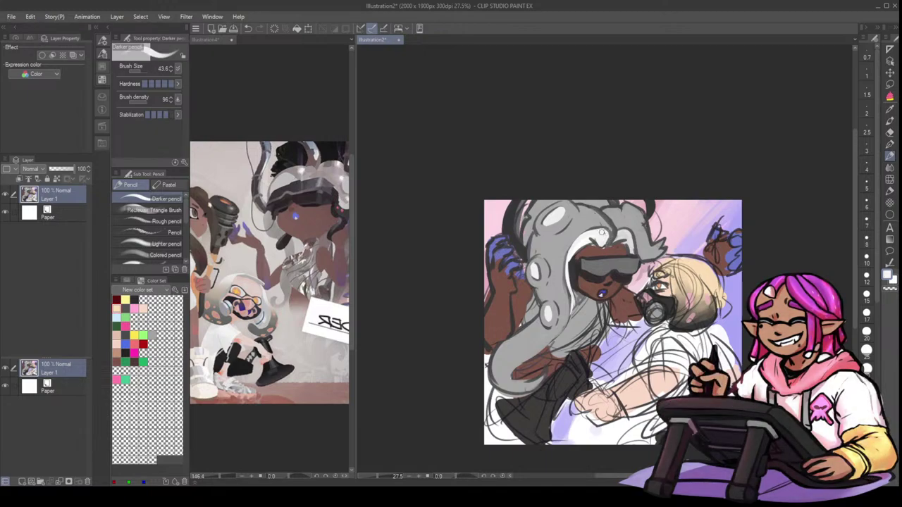
{"action": "left_click", "coordinate": [611, 246], "text": "alt"}
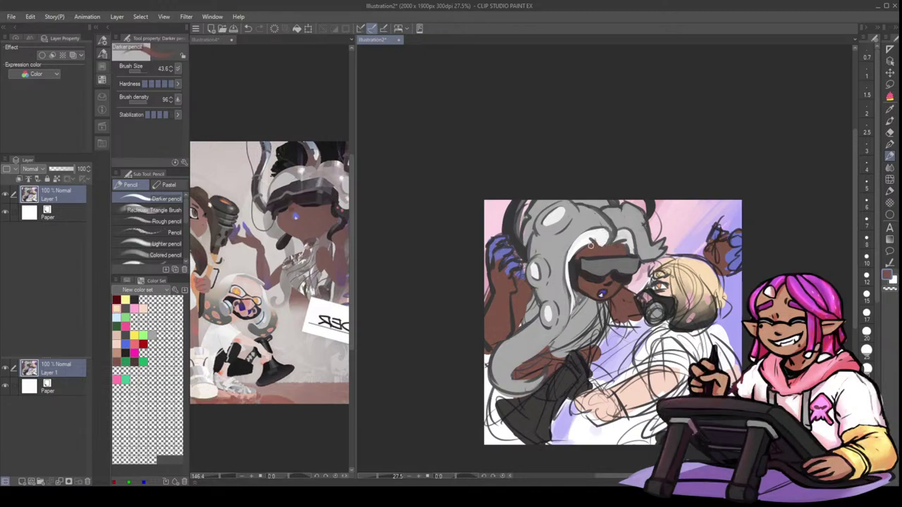
{"action": "left_click", "coordinate": [584, 246], "text": "alt"}
- Reshape the visor's lower edge and the area around the nose with sampled dark and skin brown
{"action": "left_click", "coordinate": [620, 278], "text": "alt"}
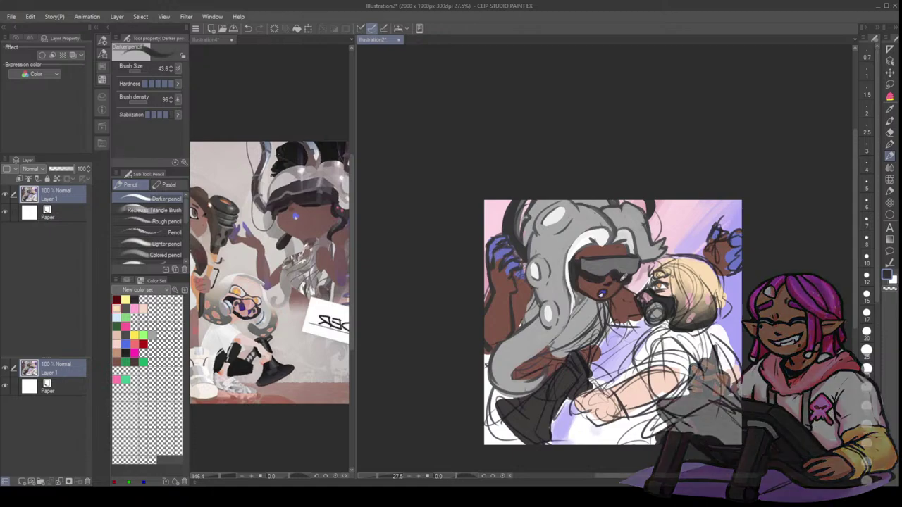
{"action": "left_click", "coordinate": [612, 280], "text": "alt"}
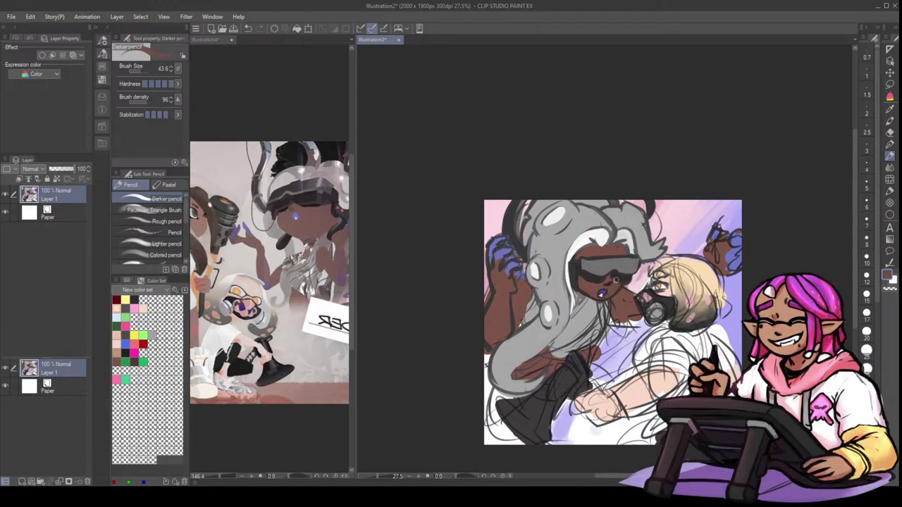
{"action": "left_click", "coordinate": [619, 278], "text": "alt"}
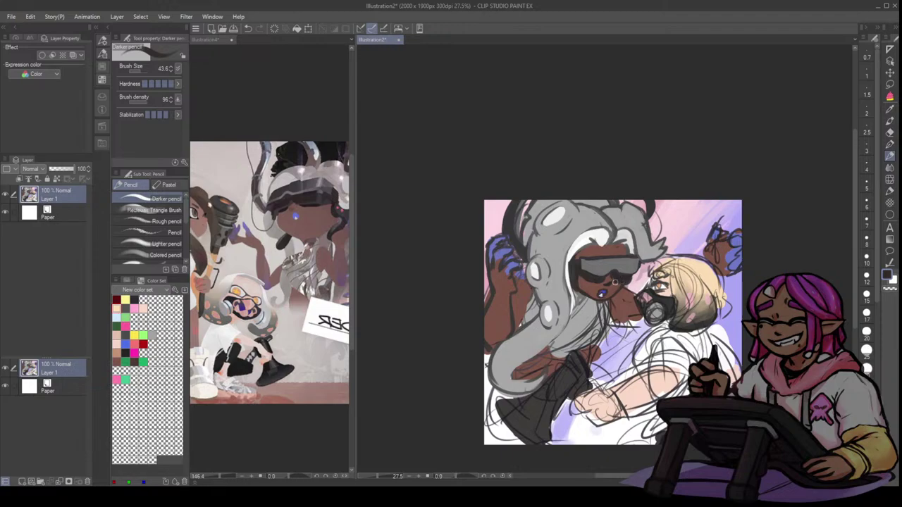
{"action": "left_click", "coordinate": [634, 277], "text": "alt"}
{"action": "left_click", "coordinate": [602, 277], "text": "alt"}
{"action": "key", "text": "ctrl+z"}
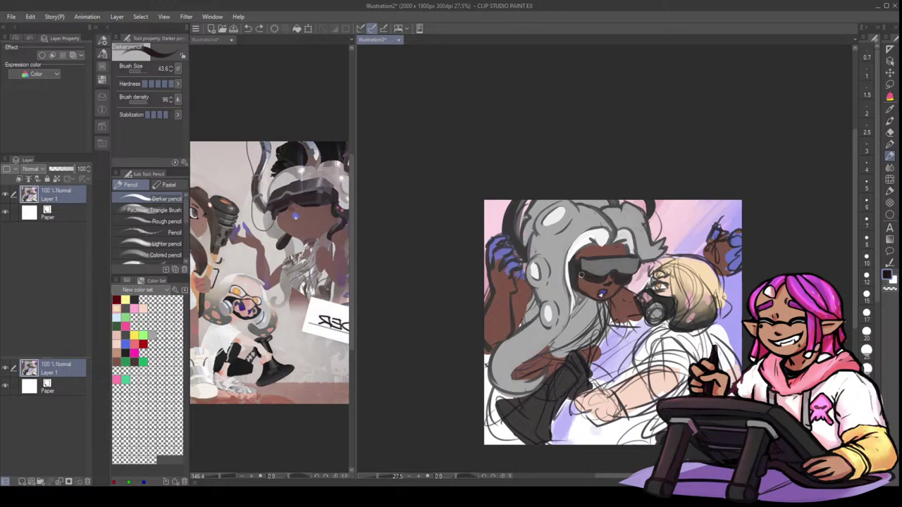
{"action": "left_click_drag", "start_coordinate": [587, 280], "coordinate": [598, 282]}
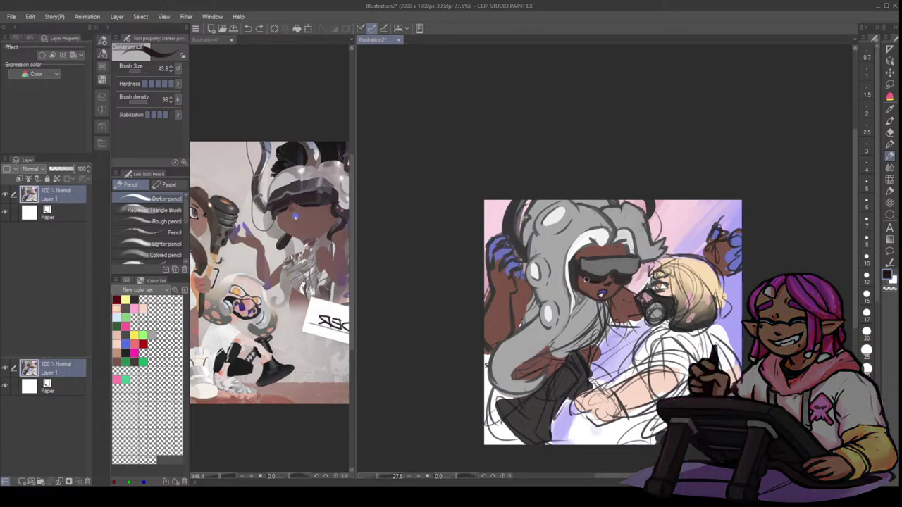
{"action": "left_click", "coordinate": [599, 279], "text": "alt"}
{"action": "left_click", "coordinate": [619, 282], "text": "alt"}
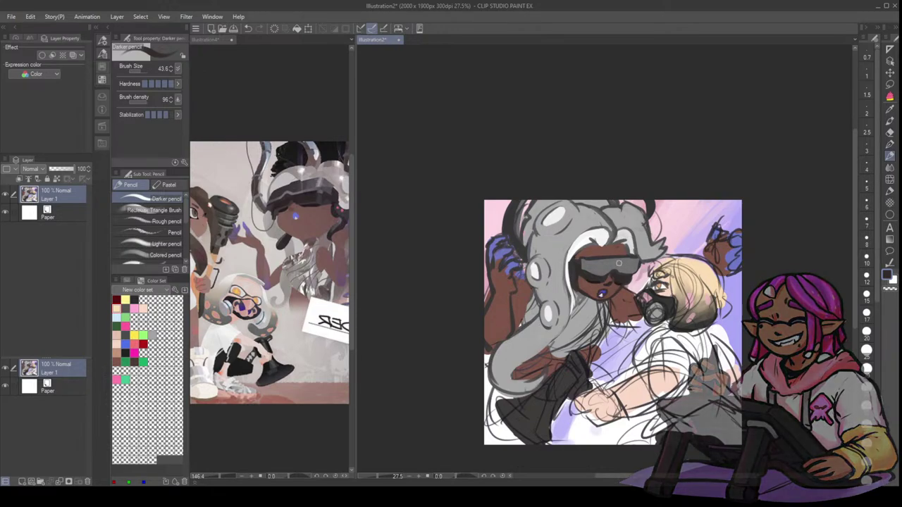
- Paint the smaller forelock beside the visor with sampled hair colours and redraw its contour in dark
{"action": "left_click", "coordinate": [632, 241], "text": "alt"}
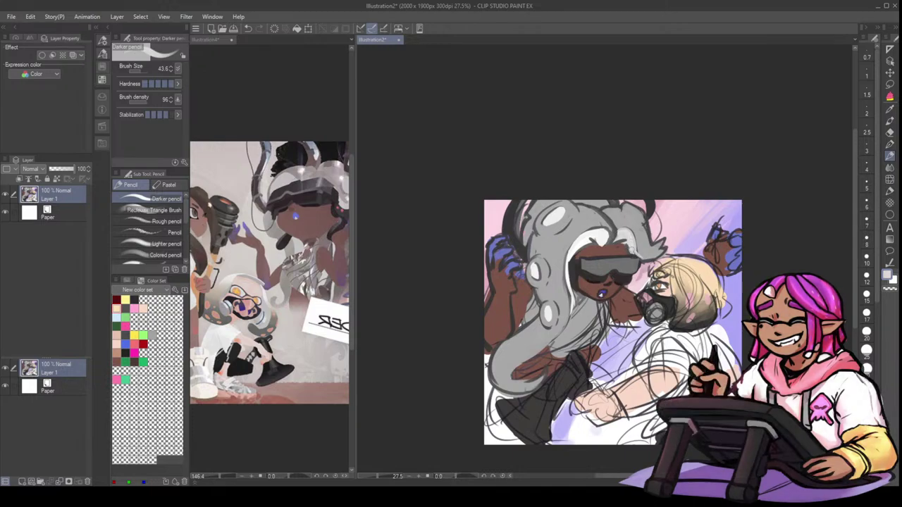
{"action": "left_click", "coordinate": [621, 224], "text": "alt"}
{"action": "left_click_drag", "start_coordinate": [617, 230], "coordinate": [652, 256]}
{"action": "left_click", "coordinate": [647, 207], "text": "alt"}
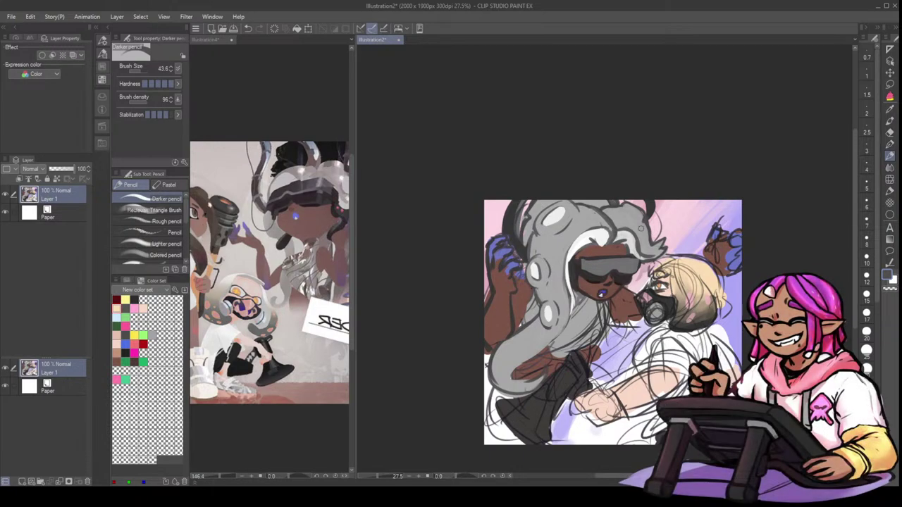
- Refine the raised hand's fingers and palm with sampled blue, skin brown and dark outline colour at brush size 43.6
{"action": "left_click", "coordinate": [508, 251], "text": "alt"}
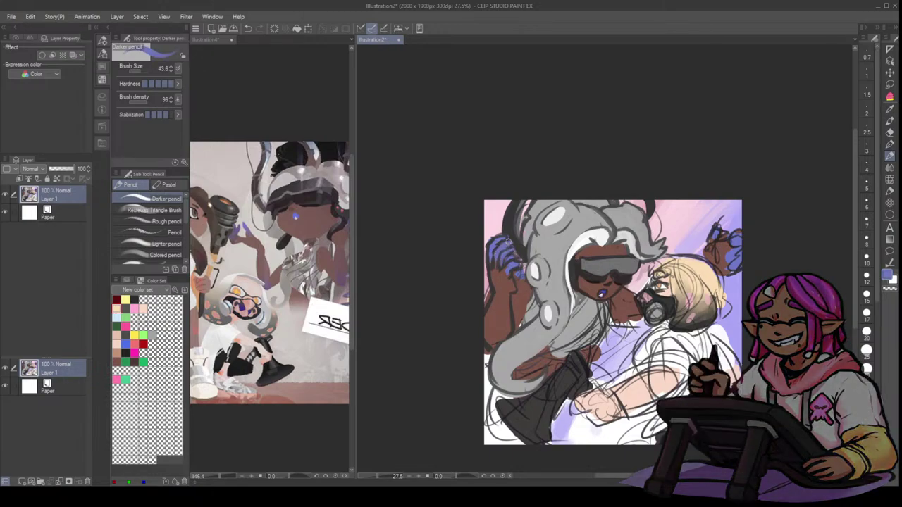
{"action": "mouse_move", "coordinate": [510, 244]}
{"action": "left_mouse_down"}
{"action": "mouse_move", "coordinate": [506, 237]}
{"action": "mouse_move", "coordinate": [517, 241]}
{"action": "mouse_move", "coordinate": [497, 265]}
{"action": "left_mouse_up"}
{"action": "left_click", "coordinate": [515, 240], "text": "alt"}
{"action": "left_click", "coordinate": [498, 264], "text": "alt"}
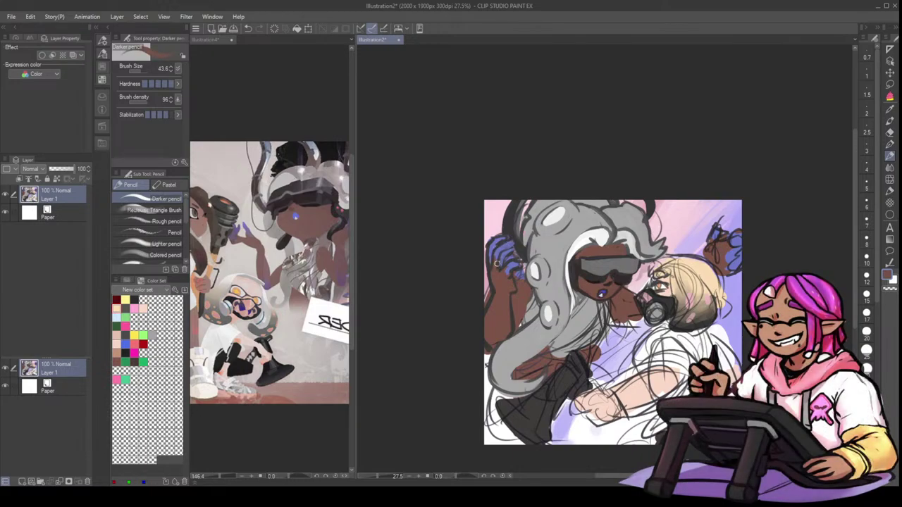
{"action": "left_click", "coordinate": [508, 239], "text": "alt"}
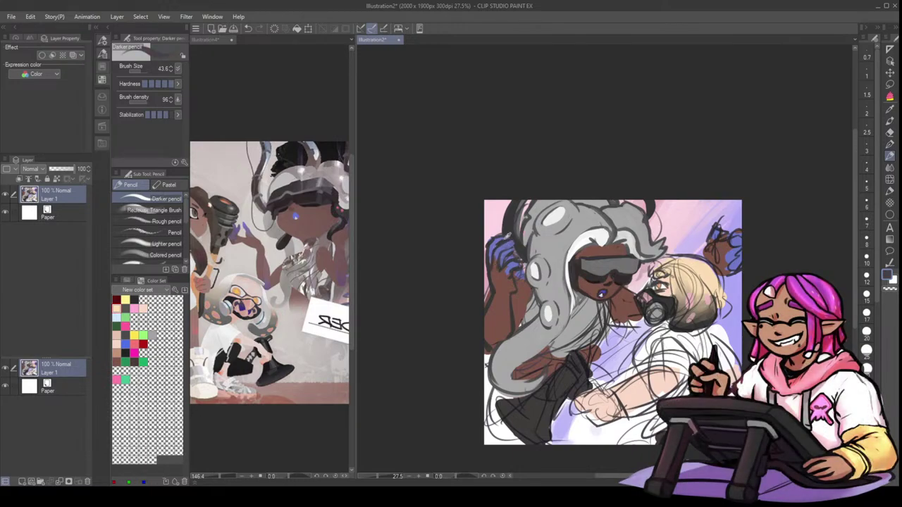
{"action": "left_click", "coordinate": [498, 267], "text": "alt"}
{"action": "left_click", "coordinate": [498, 269], "text": "alt"}
{"action": "left_click", "coordinate": [507, 249], "text": "alt"}
{"action": "left_click", "coordinate": [513, 244], "text": "alt"}
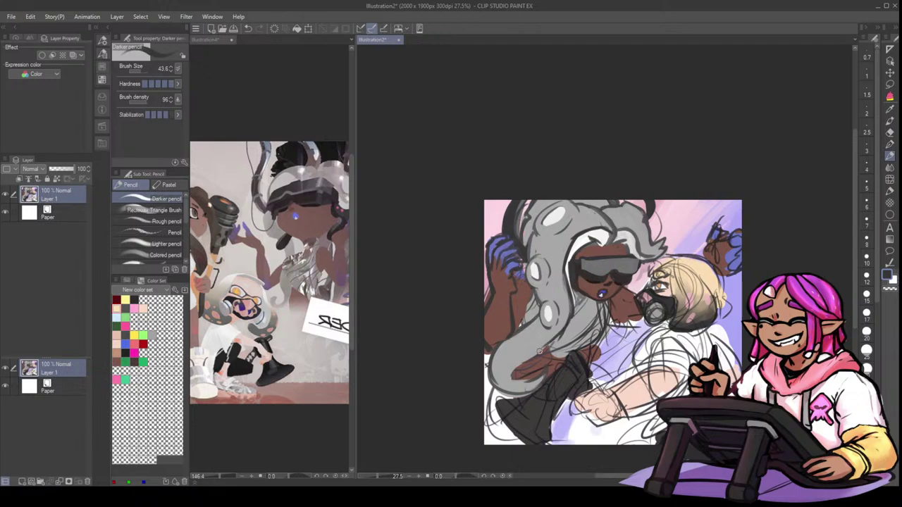
- Redraw the dark contour of the long hair tentacle's curled lower end at brush size 43.6 and sample the hair grey
{"action": "mouse_move", "coordinate": [554, 341]}
{"action": "left_mouse_down"}
{"action": "mouse_move", "coordinate": [512, 378]}
{"action": "mouse_move", "coordinate": [514, 363]}
{"action": "mouse_move", "coordinate": [527, 379]}
{"action": "mouse_move", "coordinate": [515, 379]}
{"action": "mouse_move", "coordinate": [551, 366]}
{"action": "mouse_move", "coordinate": [529, 379]}
{"action": "mouse_move", "coordinate": [513, 365]}
{"action": "mouse_move", "coordinate": [531, 390]}
{"action": "left_mouse_up"}
{"action": "key", "text": "ctrl+z"}
{"action": "key", "text": "ctrl+z"}
{"action": "mouse_move", "coordinate": [496, 353]}
{"action": "left_mouse_down"}
{"action": "mouse_move", "coordinate": [496, 386]}
{"action": "mouse_move", "coordinate": [510, 391]}
{"action": "left_mouse_up"}
{"action": "left_click", "coordinate": [533, 327], "text": "alt"}
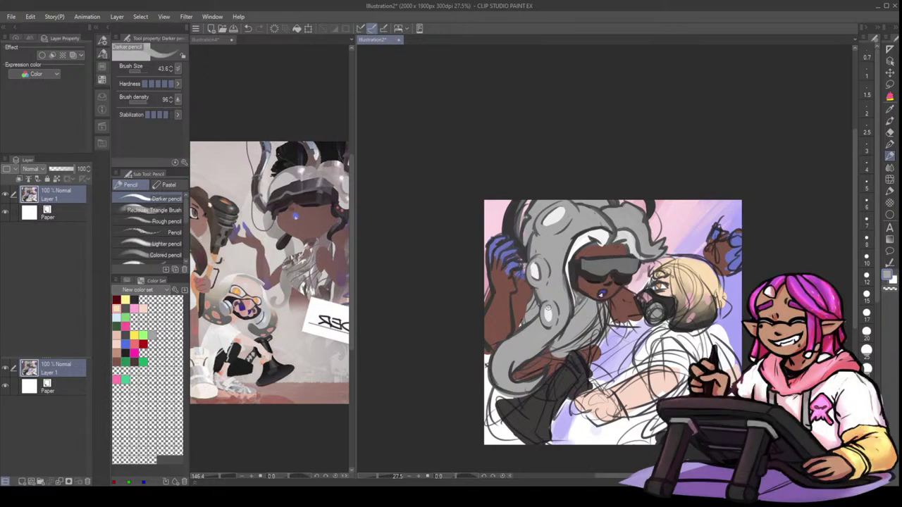
- Paint a white sucker oval with a grey centre near the curled end of the long hair tentacle
{"action": "mouse_move", "coordinate": [549, 309]}
{"action": "left_mouse_down"}
{"action": "mouse_move", "coordinate": [545, 320]}
{"action": "mouse_move", "coordinate": [554, 320]}
{"action": "left_mouse_up"}
{"action": "key", "text": "ctrl+z"}
{"action": "key", "text": "ctrl+z"}
{"action": "left_click", "coordinate": [569, 251], "text": "alt"}
{"action": "mouse_move", "coordinate": [523, 341]}
{"action": "left_mouse_down"}
{"action": "mouse_move", "coordinate": [515, 350]}
{"action": "mouse_move", "coordinate": [513, 342]}
{"action": "left_mouse_up"}
{"action": "key", "text": "ctrl+z"}
{"action": "left_click", "coordinate": [548, 315], "text": "alt"}
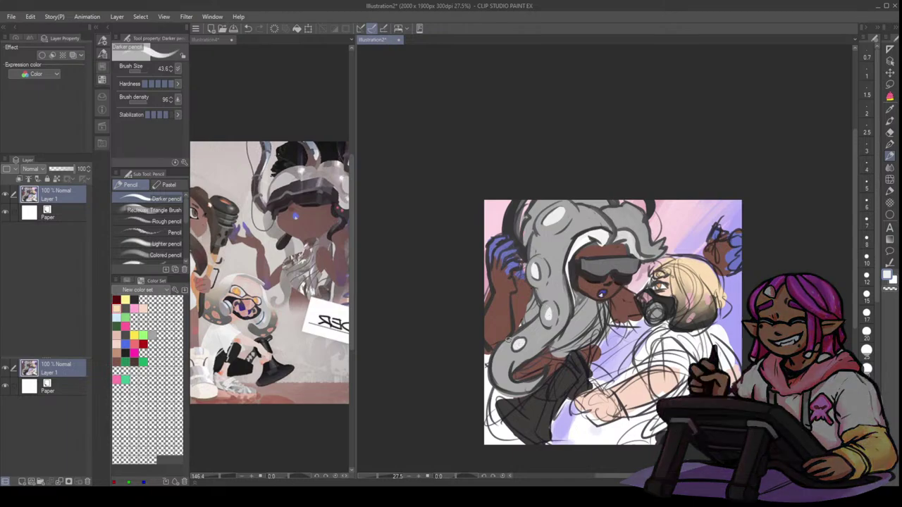
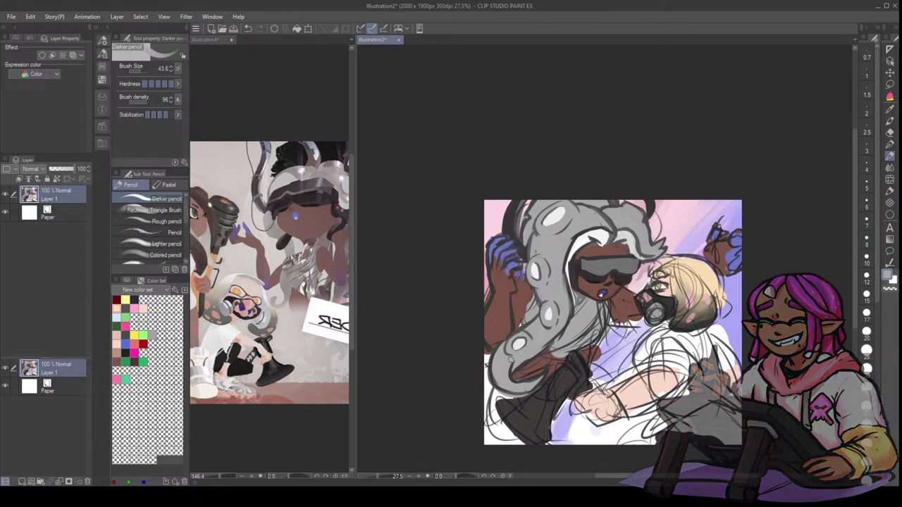
- Cover the sketch lines in the hair below the chin and along the tentacle's edge with grey at brush size 56.2
{"action": "left_click_drag", "start_coordinate": [806, 255], "coordinate": [790, 224]}
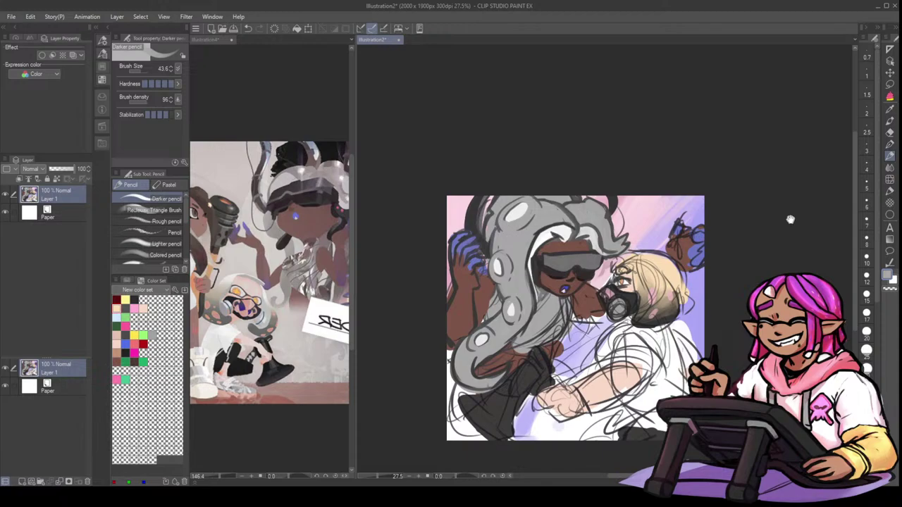
{"action": "key", "text": "]"}
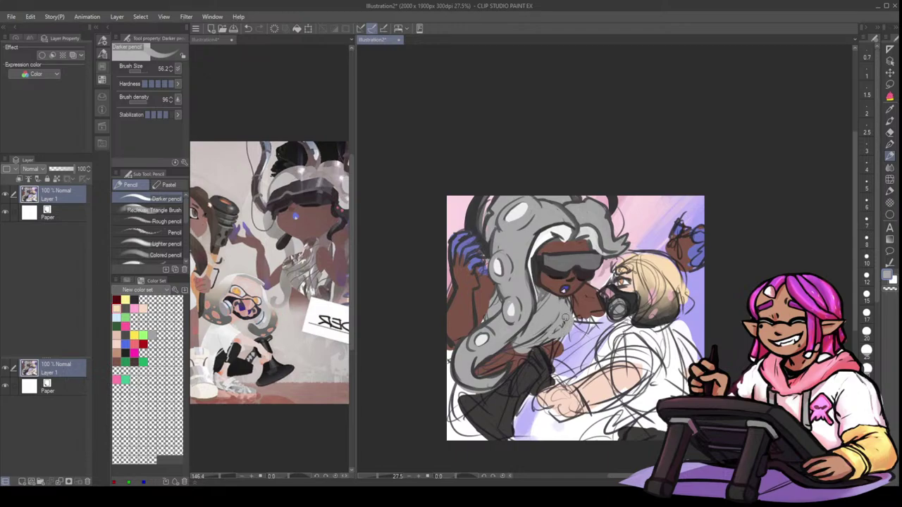
{"action": "mouse_move", "coordinate": [565, 318]}
{"action": "left_mouse_down"}
{"action": "mouse_move", "coordinate": [529, 342]}
{"action": "mouse_move", "coordinate": [543, 340]}
{"action": "left_mouse_up"}
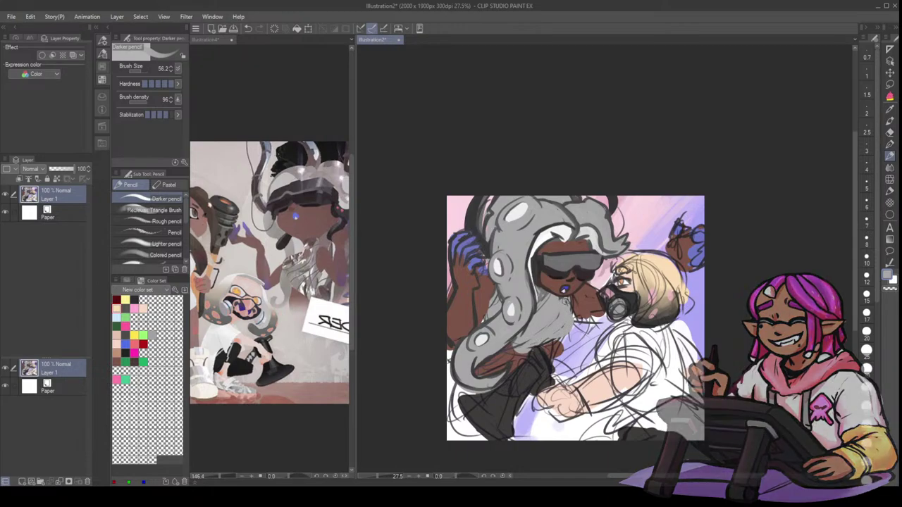
{"action": "mouse_move", "coordinate": [496, 292]}
{"action": "left_mouse_down"}
{"action": "mouse_move", "coordinate": [496, 305]}
{"action": "mouse_move", "coordinate": [484, 308]}
{"action": "left_mouse_up"}
- Touch up the raised arm with sampled skin brown and background pink, and thicken the dark contour at its elbow
{"action": "left_click", "coordinate": [489, 292], "text": "alt"}
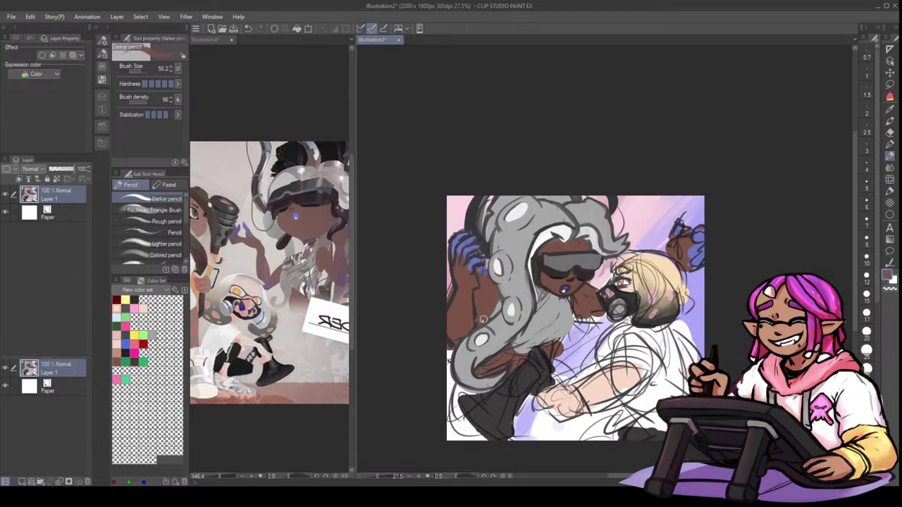
{"action": "left_click", "coordinate": [451, 268], "text": "alt"}
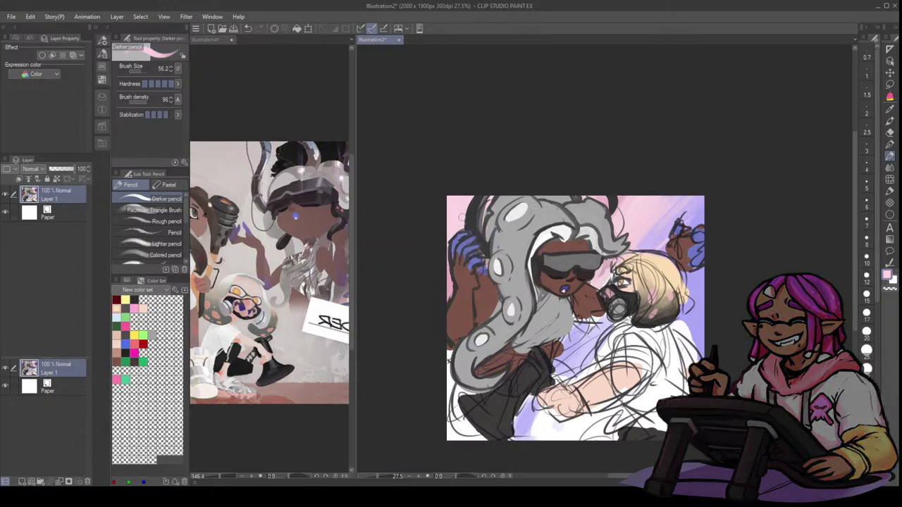
{"action": "key", "text": "ctrl+z"}
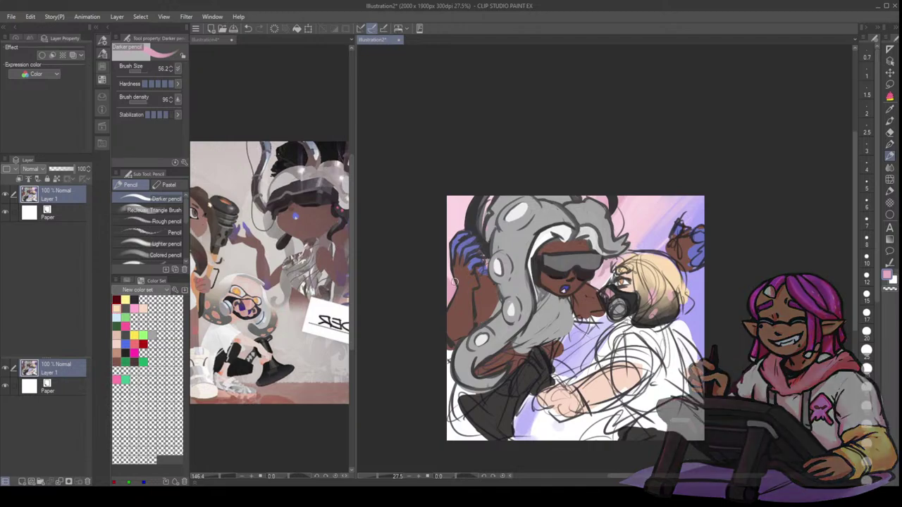
{"action": "key", "text": "b"}
{"action": "key", "text": "p"}
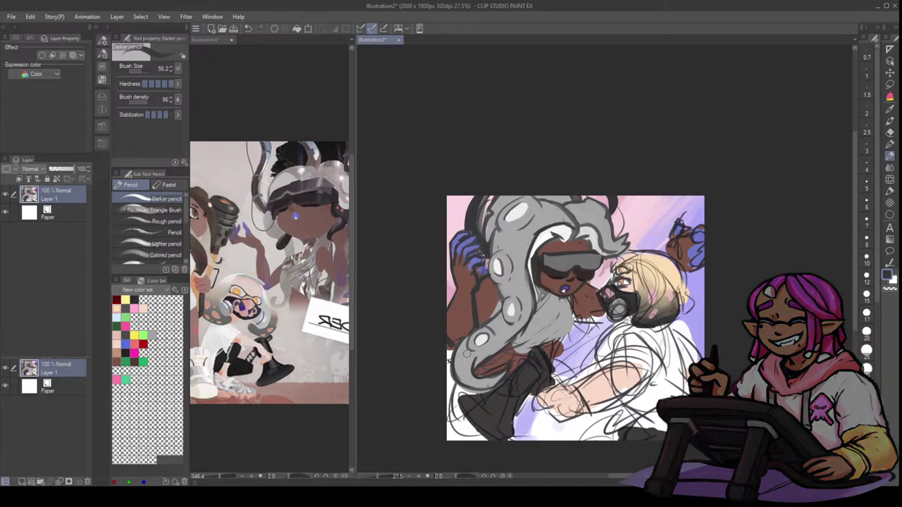
- Paint over the raised arm's inner lines with sampled skin brown at brush size 85.6 and sample the background pink
{"action": "left_click", "coordinate": [469, 300], "text": "alt"}
{"action": "key", "text": "]"}
{"action": "key", "text": "]"}
{"action": "key", "text": "]"}
{"action": "left_click_drag", "start_coordinate": [471, 319], "coordinate": [471, 304]}
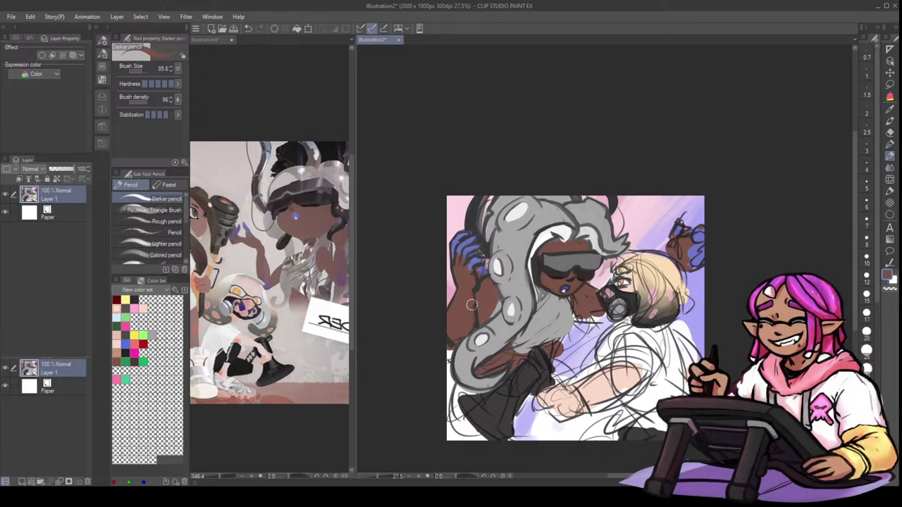
{"action": "left_click", "coordinate": [454, 289], "text": "alt"}
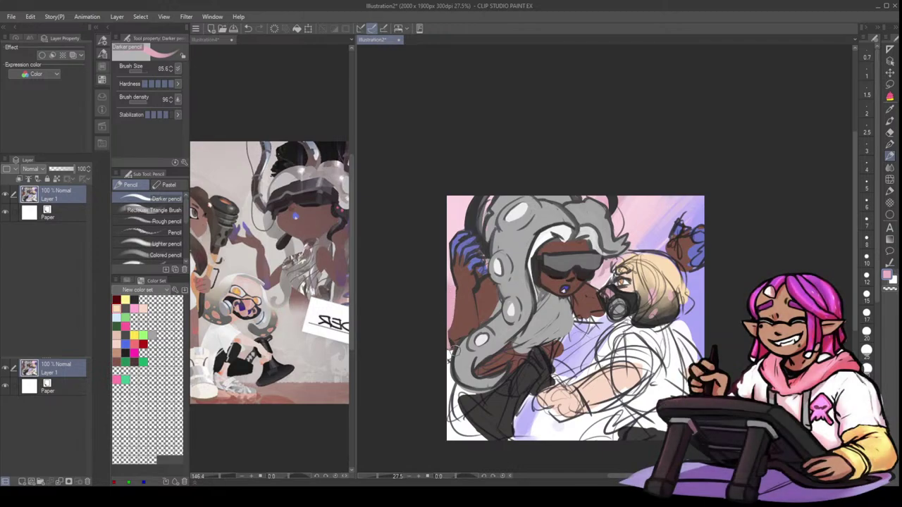
- Flip the canvas view horizontally and refine the raised hand's fingers with sampled blue, dark and skin brown at brush size 47.3
{"action": "key", "text": "h"}
{"action": "left_click_drag", "start_coordinate": [833, 267], "coordinate": [743, 254]}
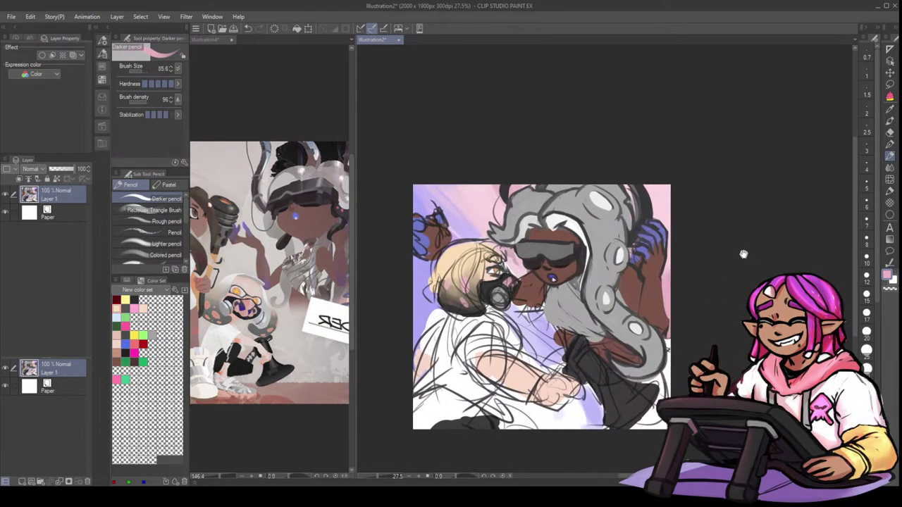
{"action": "left_click_drag", "start_coordinate": [648, 266], "coordinate": [645, 267]}
{"action": "left_click", "coordinate": [643, 244], "text": "alt"}
{"action": "left_click", "coordinate": [648, 240], "text": "alt"}
{"action": "left_click", "coordinate": [642, 237], "text": "alt"}
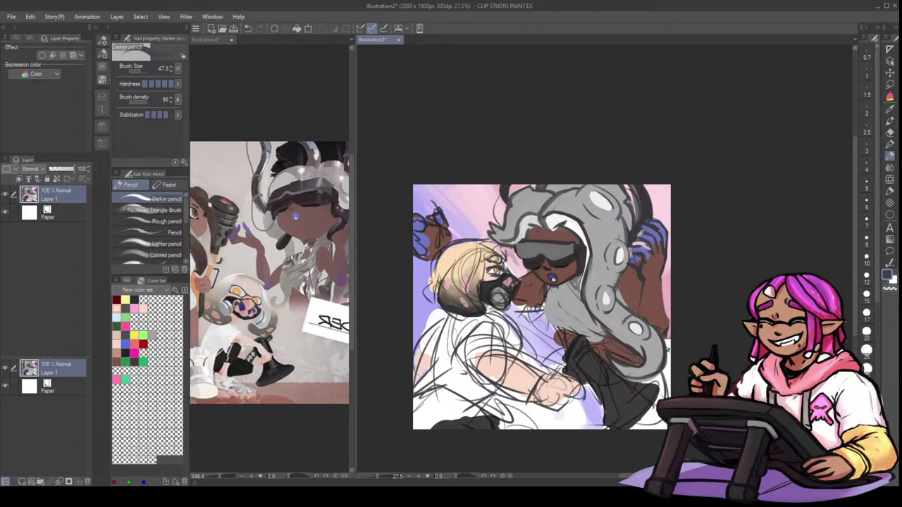
{"action": "mouse_move", "coordinate": [647, 244]}
{"action": "left_mouse_down"}
{"action": "mouse_move", "coordinate": [630, 244]}
{"action": "mouse_move", "coordinate": [647, 249]}
{"action": "left_mouse_up"}
{"action": "key", "text": "ctrl+z"}
{"action": "left_click", "coordinate": [653, 258], "text": "alt"}
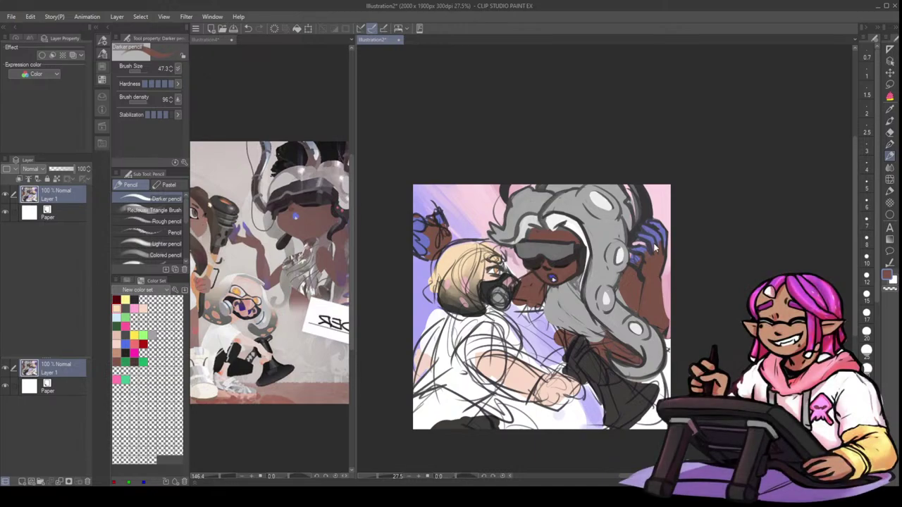
- Lasso the outer fingers of the raised hand and rotate them slightly inward with a free transform
{"action": "key", "text": "bracketleft"}
{"action": "key", "text": "bracketleft"}
{"action": "key", "text": "m"}
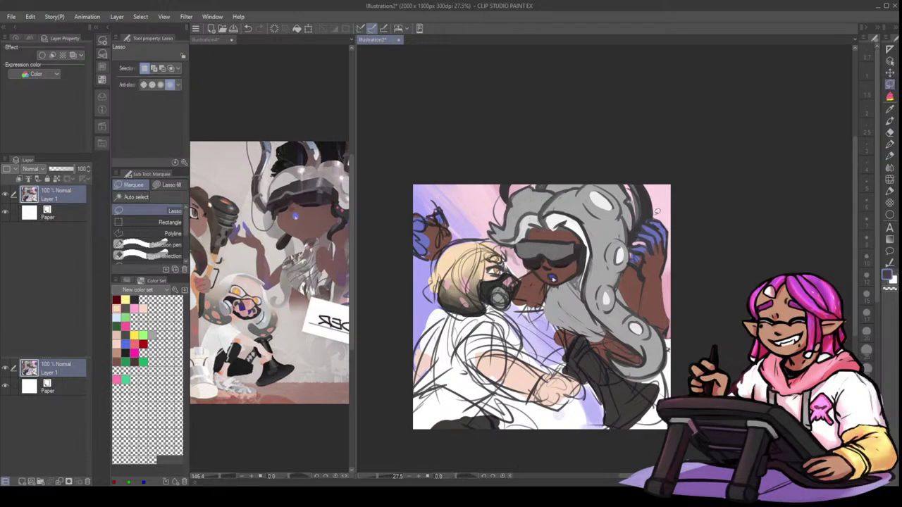
{"action": "mouse_move", "coordinate": [658, 212]}
{"action": "left_mouse_down"}
{"action": "mouse_move", "coordinate": [653, 220]}
{"action": "mouse_move", "coordinate": [671, 257]}
{"action": "mouse_move", "coordinate": [668, 221]}
{"action": "left_mouse_up"}
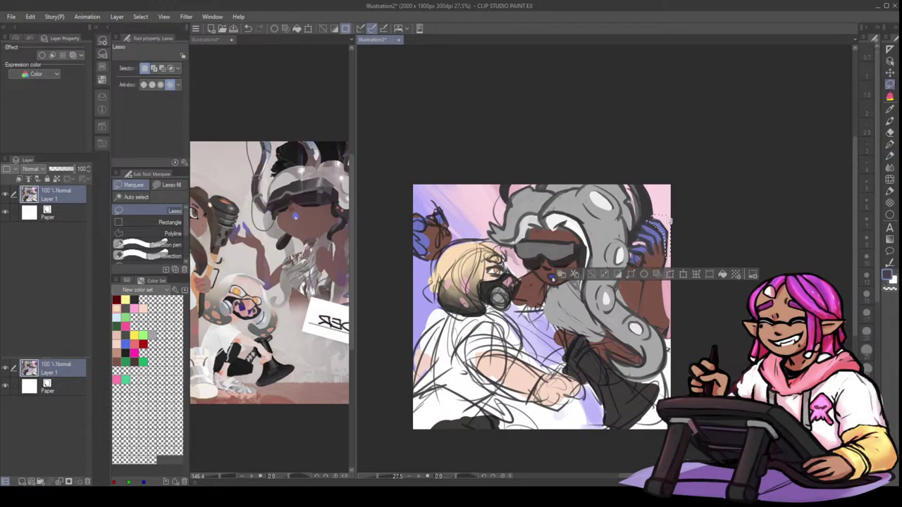
{"action": "key", "text": "ctrl+t"}
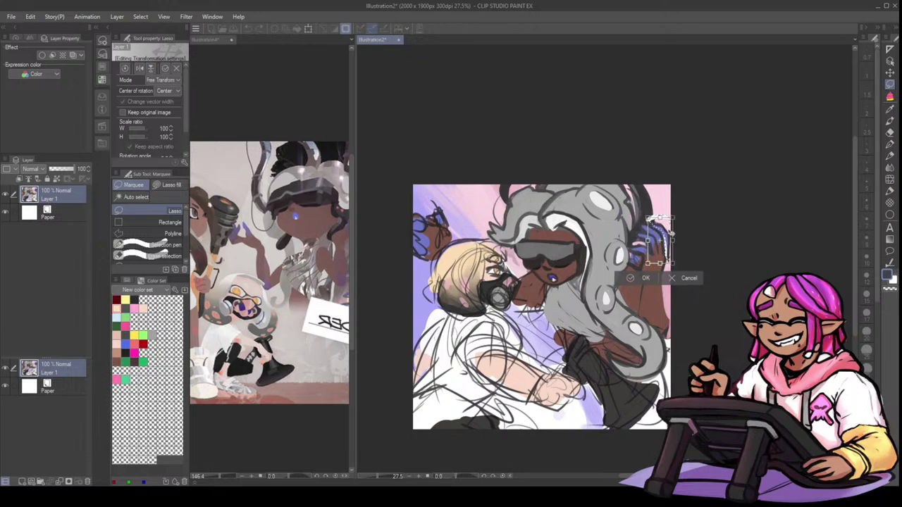
{"action": "left_click_drag", "start_coordinate": [672, 211], "coordinate": [669, 232]}
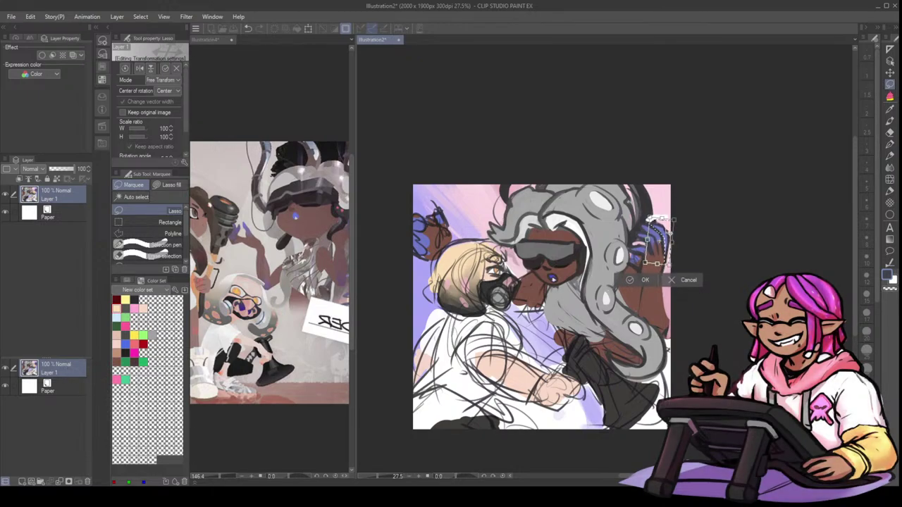
{"action": "key", "text": "Return"}
- Repair the transformed hand's outline with sampled brown and dark, and cover the white gap above it with background pink at brush size 65.2
{"action": "key", "text": "p"}
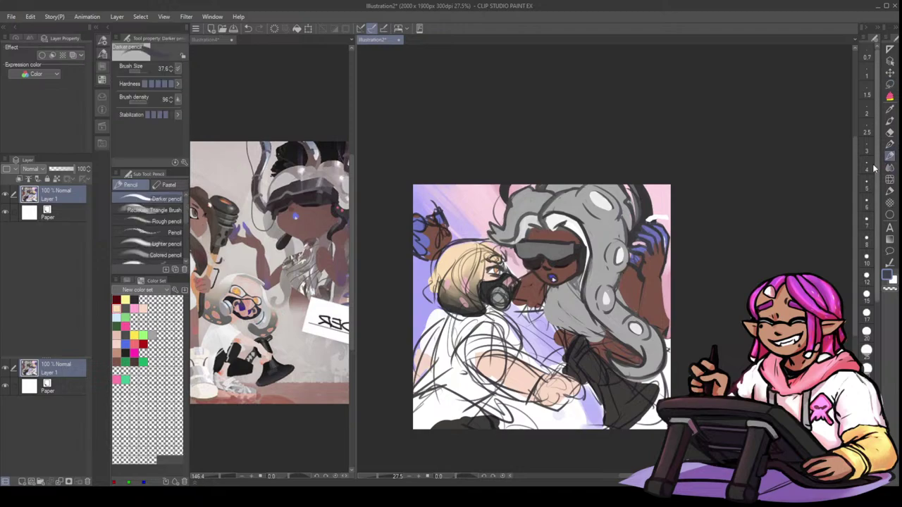
{"action": "left_click", "coordinate": [663, 258], "text": "alt"}
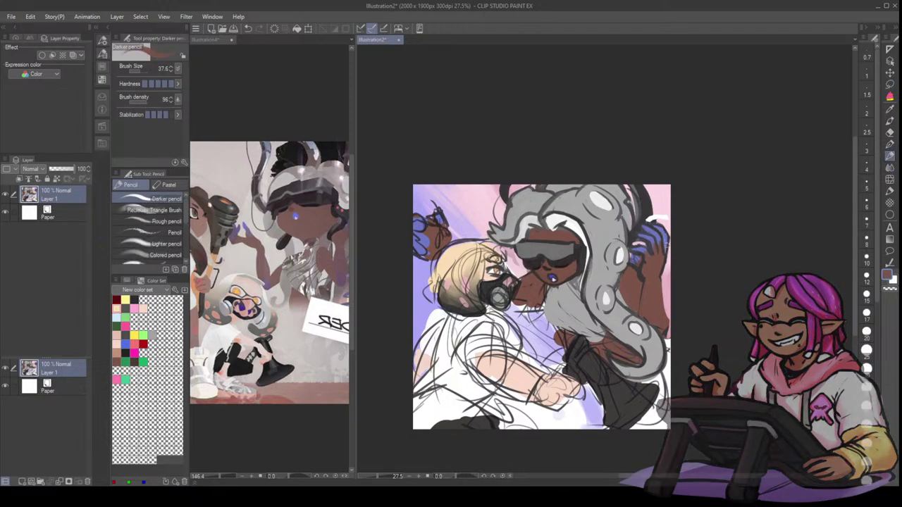
{"action": "left_click", "coordinate": [670, 235], "text": "alt"}
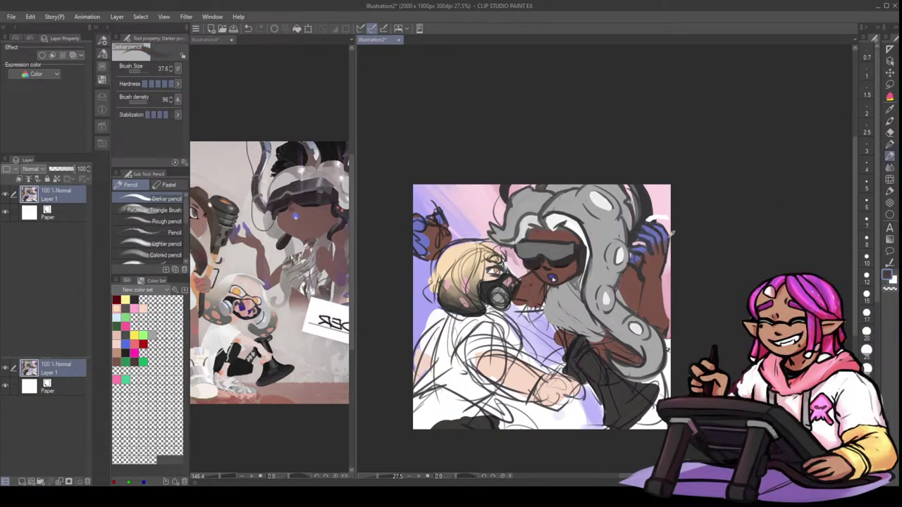
{"action": "key", "text": "bracketright"}
{"action": "left_click_drag", "start_coordinate": [648, 213], "coordinate": [648, 214]}
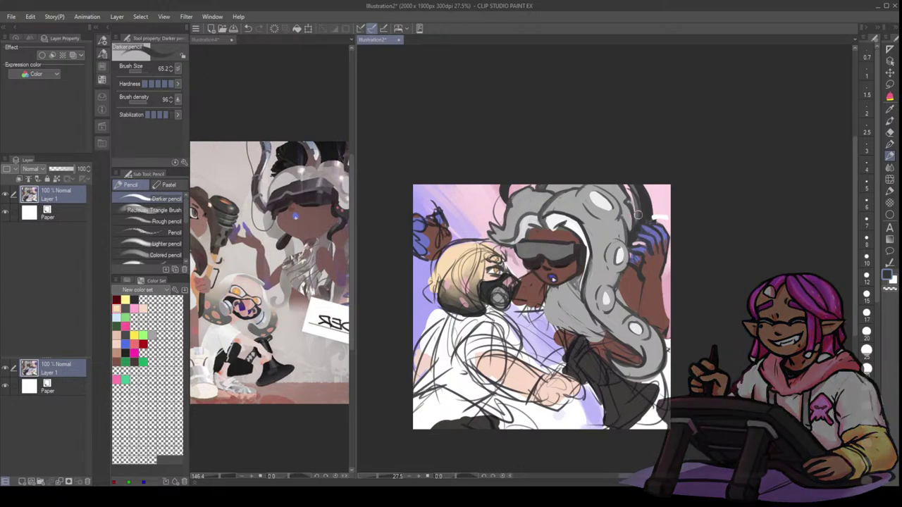
{"action": "left_click", "coordinate": [655, 213], "text": "alt"}
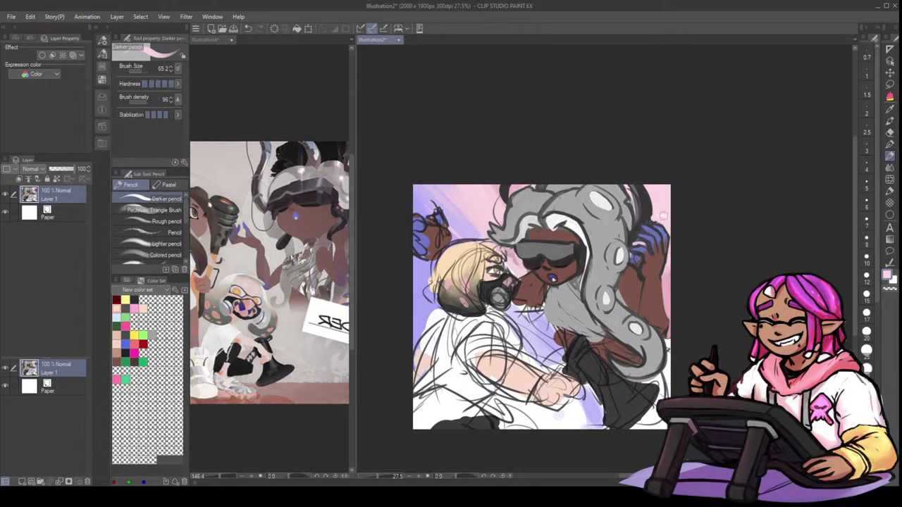
- Liquify the fingertips toward the hair tentacle at brush size 67.6 and repaint them with sampled blue and dark
{"action": "left_click", "coordinate": [889, 179]}
{"action": "left_click_drag", "start_coordinate": [634, 255], "coordinate": [621, 255]}
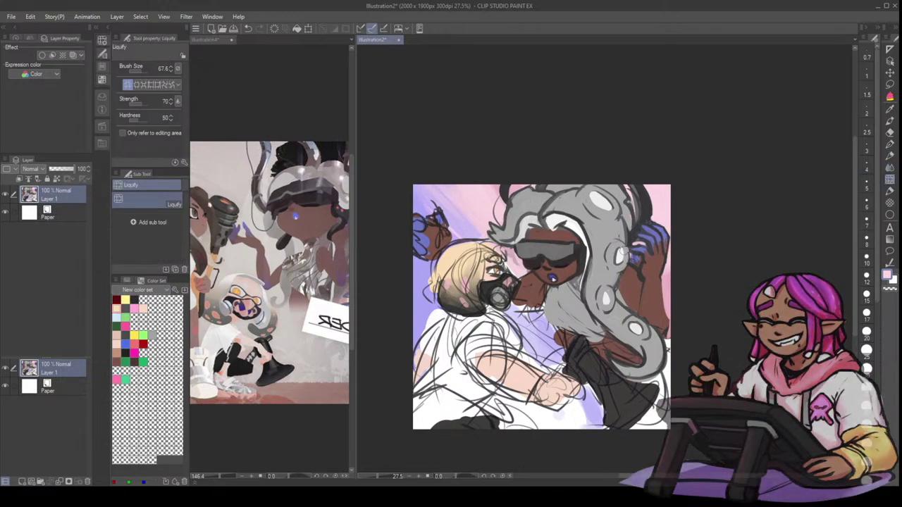
{"action": "key", "text": "p"}
{"action": "left_click", "coordinate": [637, 248], "text": "alt"}
{"action": "left_click_drag", "start_coordinate": [631, 249], "coordinate": [641, 247]}
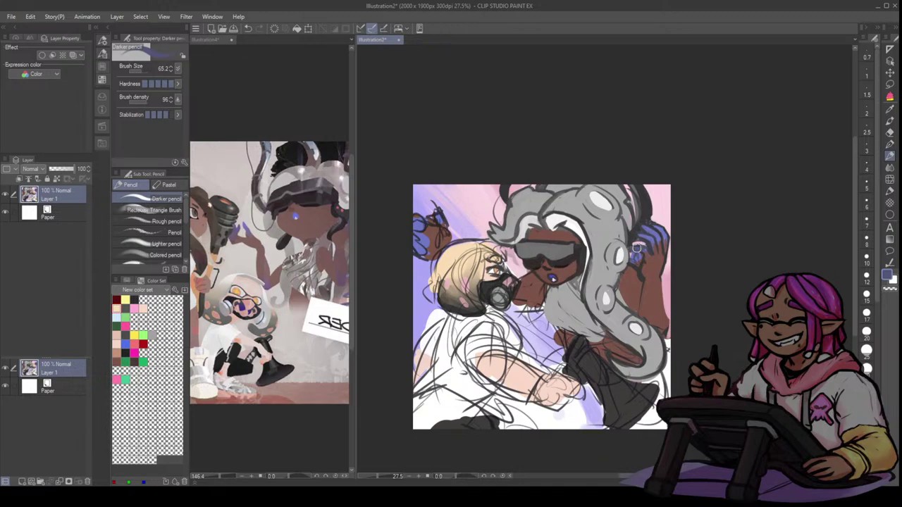
{"action": "key", "text": "ctrl+z"}
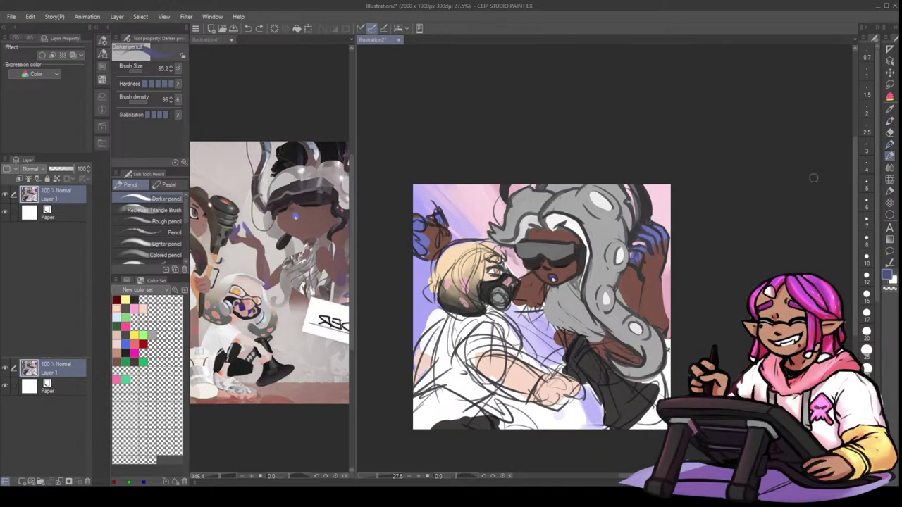
{"action": "left_click_drag", "start_coordinate": [642, 251], "coordinate": [638, 251]}
{"action": "left_click", "coordinate": [641, 250], "text": "alt"}
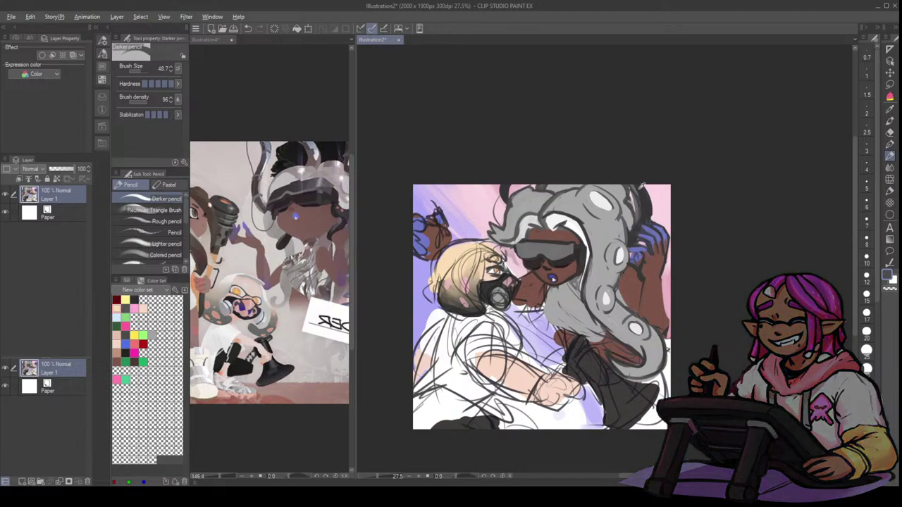
- Slim the dark band above the raised hand into a thin curved strand with sampled pink, grey and dark at brush size 48.7
{"action": "left_click", "coordinate": [631, 191], "text": "alt"}
{"action": "mouse_move", "coordinate": [629, 198]}
{"action": "left_mouse_down"}
{"action": "mouse_move", "coordinate": [637, 219]}
{"action": "mouse_move", "coordinate": [637, 191]}
{"action": "mouse_move", "coordinate": [643, 221]}
{"action": "left_mouse_up"}
{"action": "left_click", "coordinate": [627, 180], "text": "alt"}
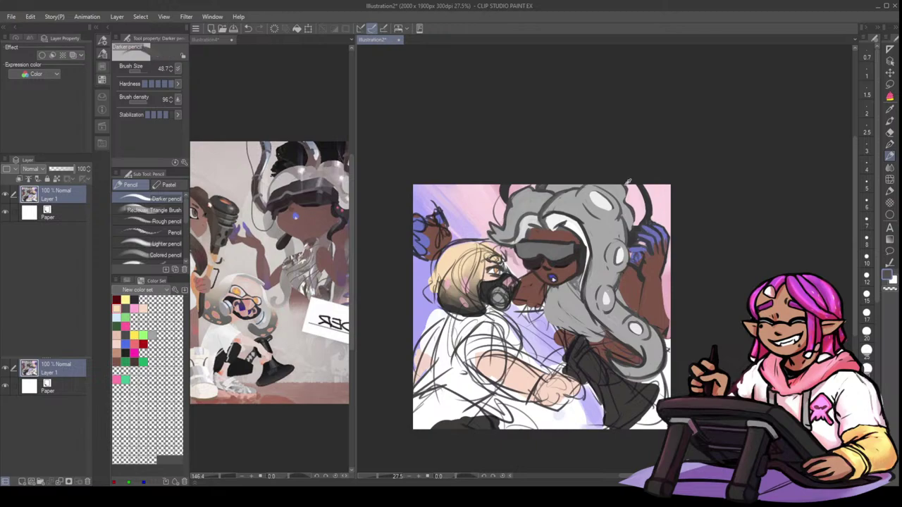
{"action": "left_click_drag", "start_coordinate": [625, 202], "coordinate": [631, 235]}
{"action": "left_click", "coordinate": [625, 215], "text": "alt"}
{"action": "left_click", "coordinate": [650, 216], "text": "alt"}
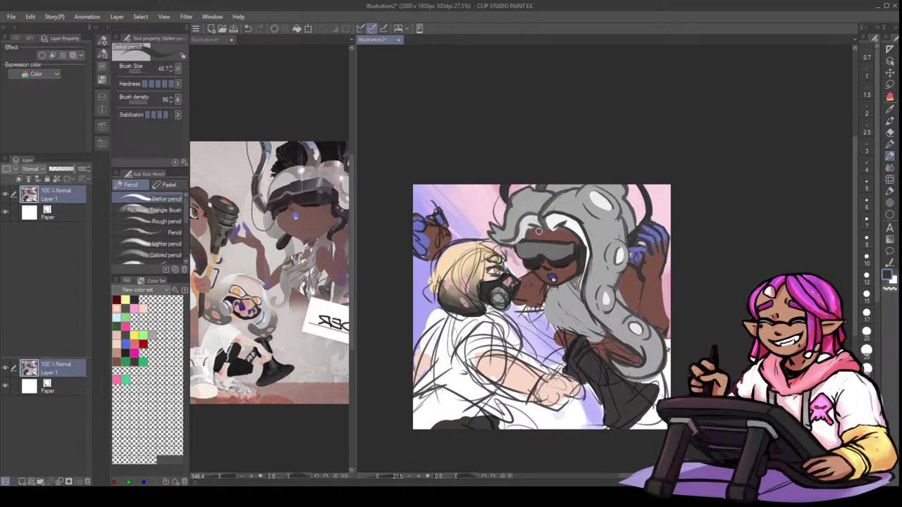
- Flip the canvas horizontally and touch up the background gap beside the visor with sampled pink at brush size 48.7
{"action": "key", "text": "h"}
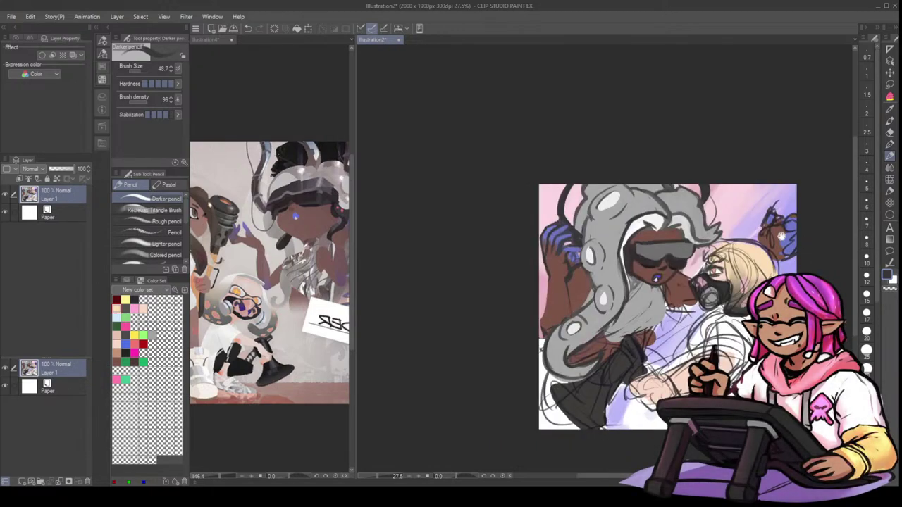
{"action": "left_click_drag", "start_coordinate": [841, 206], "coordinate": [790, 241]}
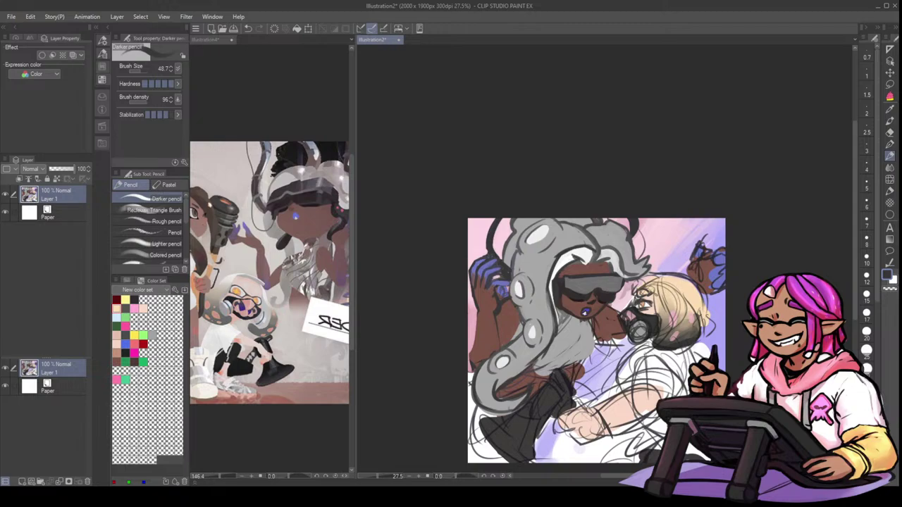
{"action": "left_click_drag", "start_coordinate": [793, 297], "coordinate": [786, 270]}
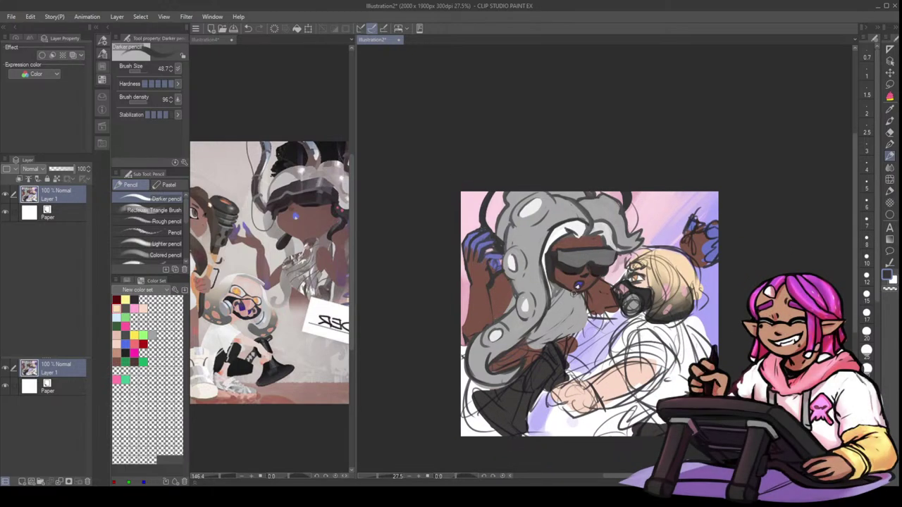
{"action": "left_click", "coordinate": [614, 266], "text": "alt"}
{"action": "left_click_drag", "start_coordinate": [614, 267], "coordinate": [617, 262]}
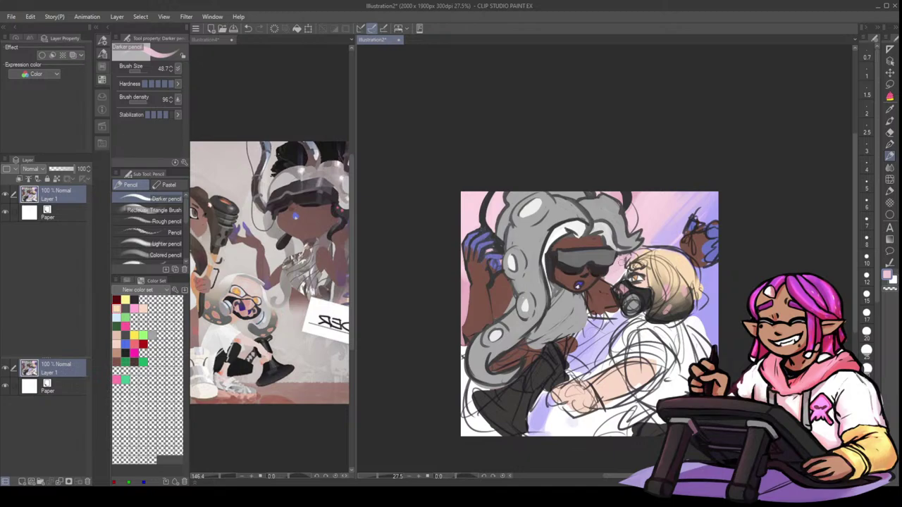
- Repaint the front hair tuft above the visor with sampled grey and dark, adding a white highlight at brush size 48.7
{"action": "left_click", "coordinate": [617, 238], "text": "alt"}
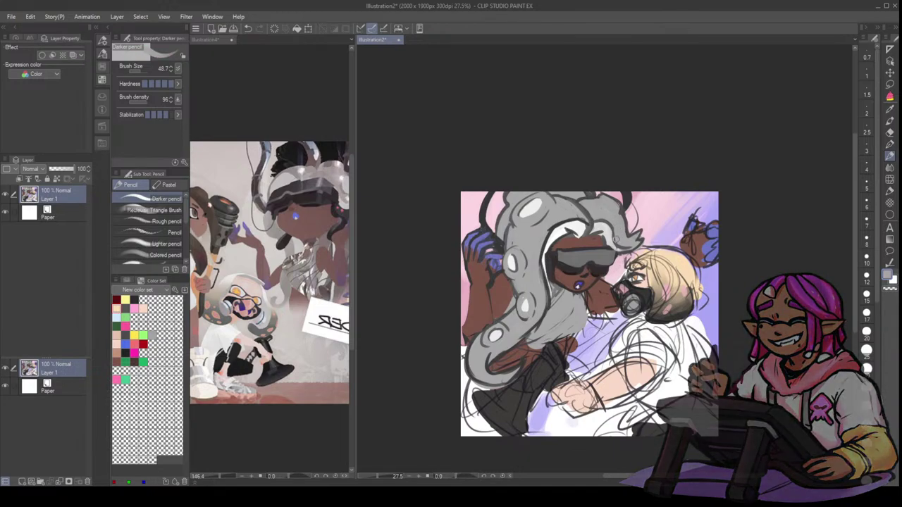
{"action": "left_click", "coordinate": [608, 234], "text": "alt"}
{"action": "left_click_drag", "start_coordinate": [607, 229], "coordinate": [619, 249]}
{"action": "left_click", "coordinate": [606, 217], "text": "alt"}
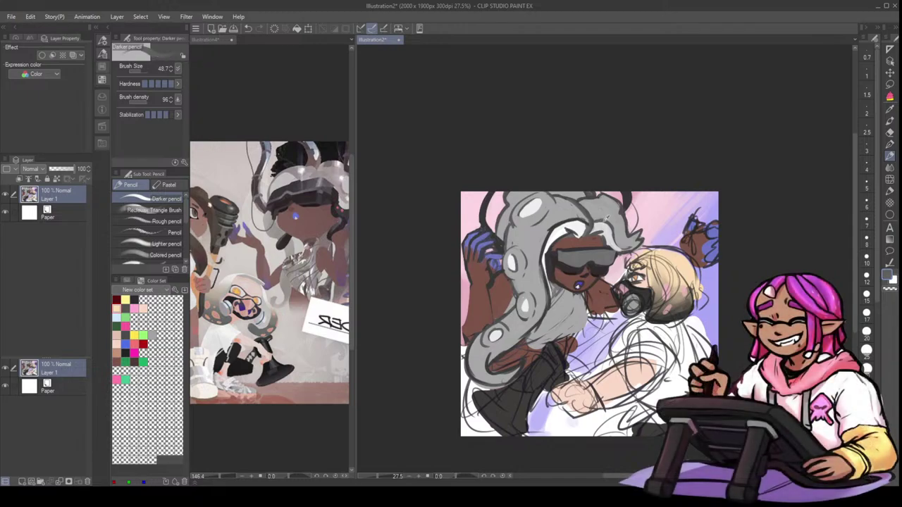
{"action": "mouse_move", "coordinate": [604, 219]}
{"action": "left_mouse_down"}
{"action": "mouse_move", "coordinate": [591, 233]}
{"action": "mouse_move", "coordinate": [613, 236]}
{"action": "left_mouse_up"}
{"action": "left_click", "coordinate": [599, 223], "text": "alt"}
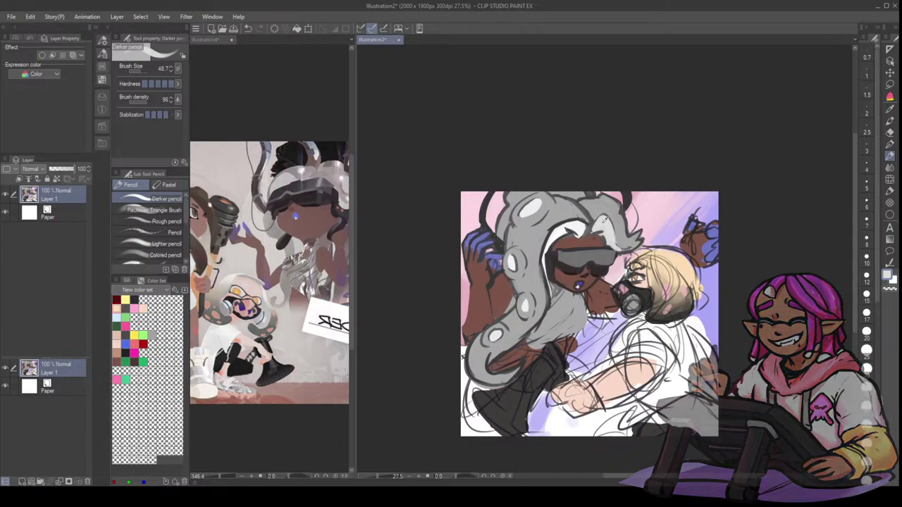
{"action": "left_click", "coordinate": [592, 223], "text": "alt"}
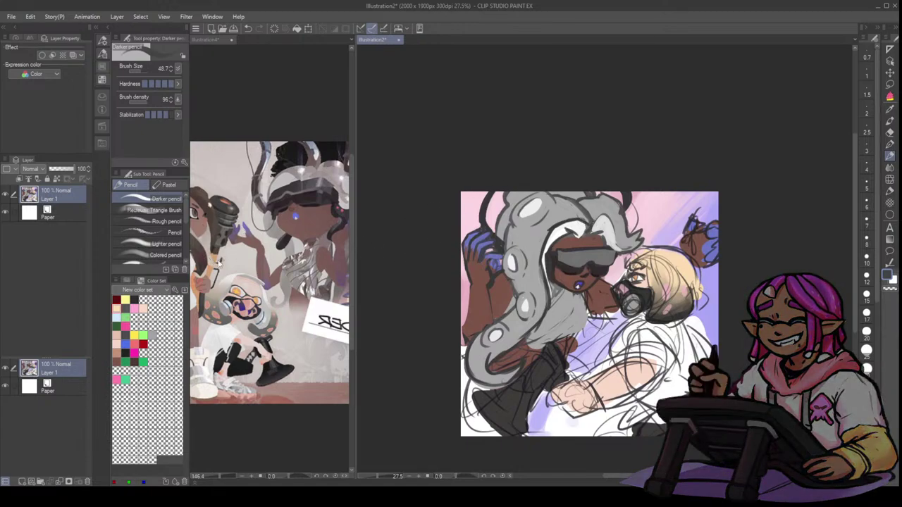
- Outline the front edge of the grey area below the chin with sampled dark at brush size 23.6, using the reference illustration as a guide
{"action": "left_click", "coordinate": [292, 418]}
{"action": "left_click_drag", "start_coordinate": [762, 231], "coordinate": [754, 228]}
{"action": "scroll", "coordinate": [280, 235], "scroll_direction": "down", "scroll_amount": 6}
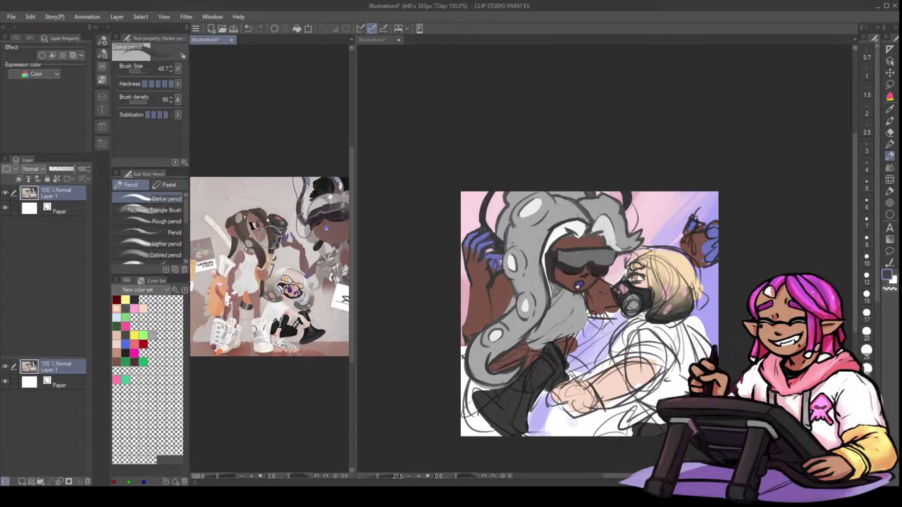
{"action": "scroll", "coordinate": [274, 236], "scroll_direction": "up", "scroll_amount": 2}
{"action": "mouse_move", "coordinate": [780, 210]}
{"action": "left_mouse_down"}
{"action": "mouse_move", "coordinate": [795, 209]}
{"action": "mouse_move", "coordinate": [788, 212]}
{"action": "left_mouse_up"}
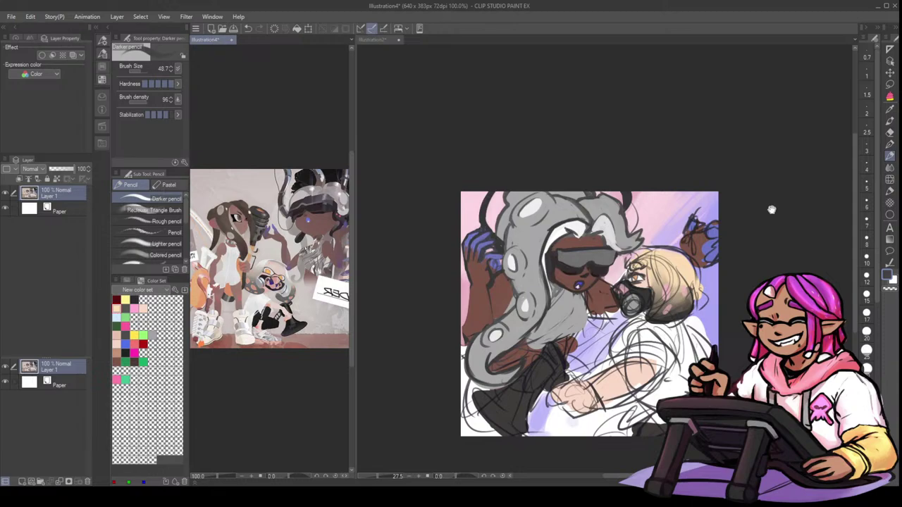
{"action": "left_click", "coordinate": [402, 203]}
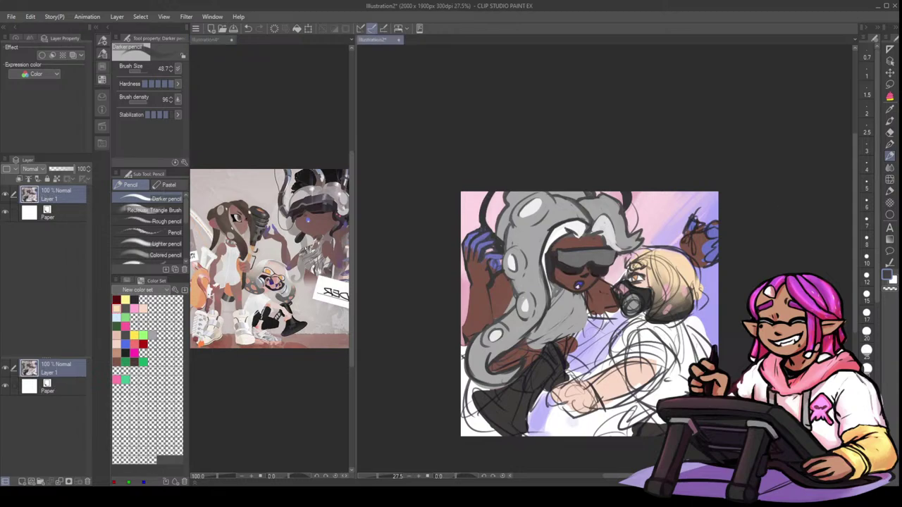
{"action": "key", "text": "bracketleft"}
{"action": "left_click", "coordinate": [582, 290], "text": "alt"}
{"action": "left_click_drag", "start_coordinate": [579, 286], "coordinate": [586, 308]}
{"action": "key", "text": "bracketright"}
{"action": "left_click", "coordinate": [584, 301], "text": "alt"}
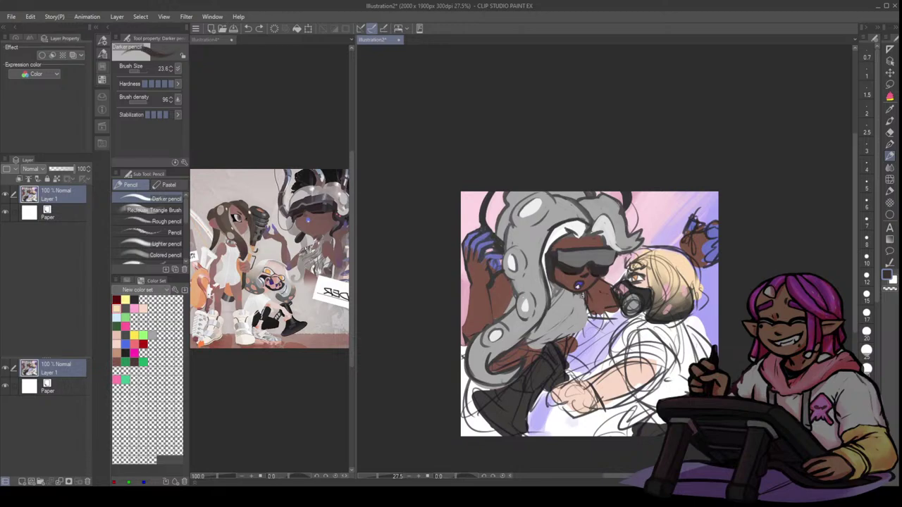
{"action": "key", "text": "ctrl+z"}
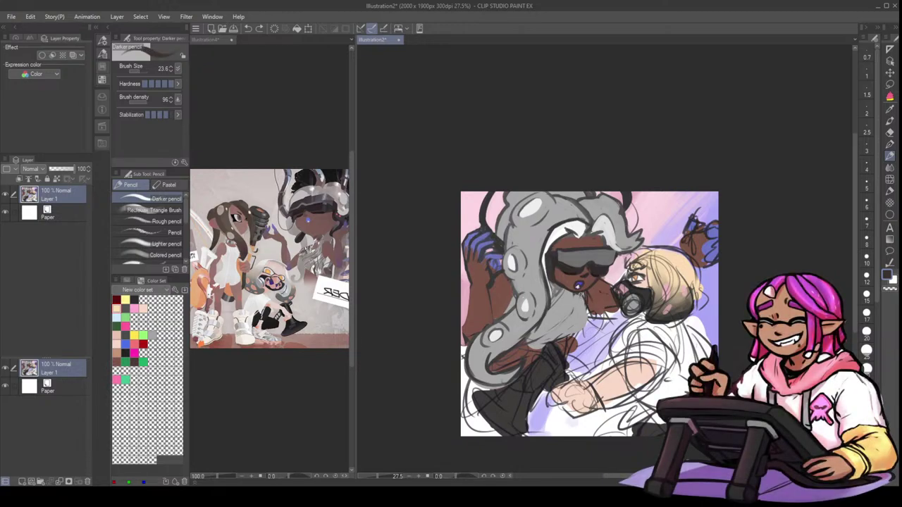
{"action": "mouse_move", "coordinate": [582, 295]}
{"action": "left_mouse_down"}
{"action": "mouse_move", "coordinate": [588, 318]}
{"action": "mouse_move", "coordinate": [578, 330]}
{"action": "left_mouse_up"}
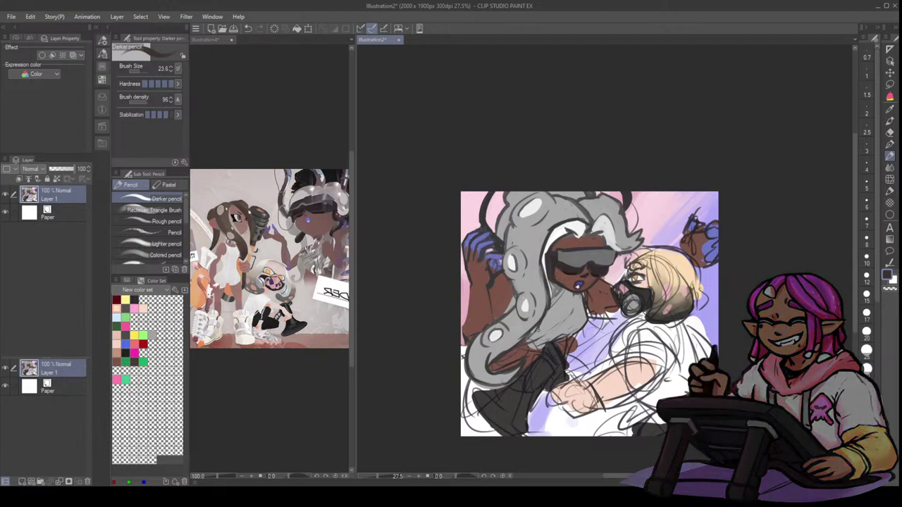
- Draw dark flowing strand lines through the grey area between the chin and the waist at brush size 23.6
{"action": "left_click_drag", "start_coordinate": [541, 330], "coordinate": [535, 351]}
{"action": "left_click_drag", "start_coordinate": [537, 329], "coordinate": [533, 339]}
{"action": "left_click_drag", "start_coordinate": [573, 308], "coordinate": [544, 338]}
{"action": "mouse_move", "coordinate": [575, 294]}
{"action": "left_mouse_down"}
{"action": "mouse_move", "coordinate": [574, 324]}
{"action": "mouse_move", "coordinate": [545, 341]}
{"action": "left_mouse_up"}
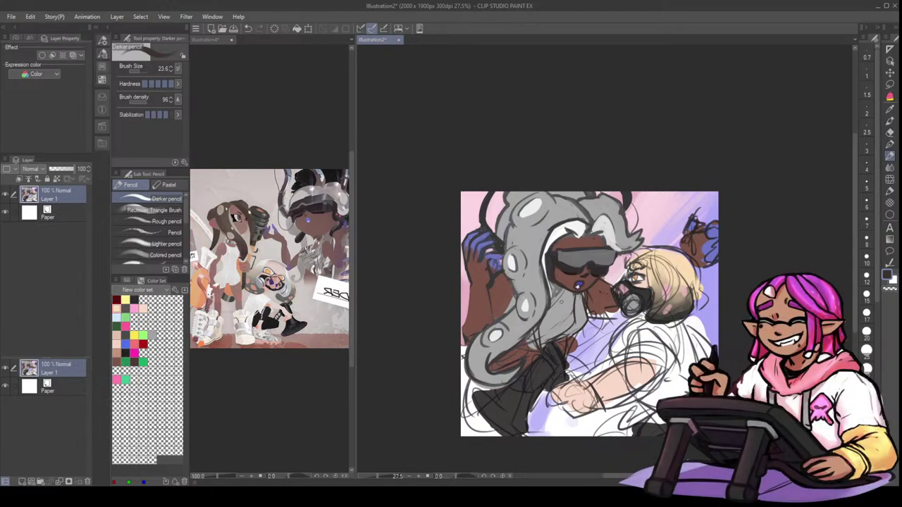
{"action": "left_click_drag", "start_coordinate": [563, 312], "coordinate": [531, 346]}
{"action": "left_click_drag", "start_coordinate": [586, 309], "coordinate": [587, 334]}
{"action": "left_click_drag", "start_coordinate": [588, 332], "coordinate": [571, 340]}
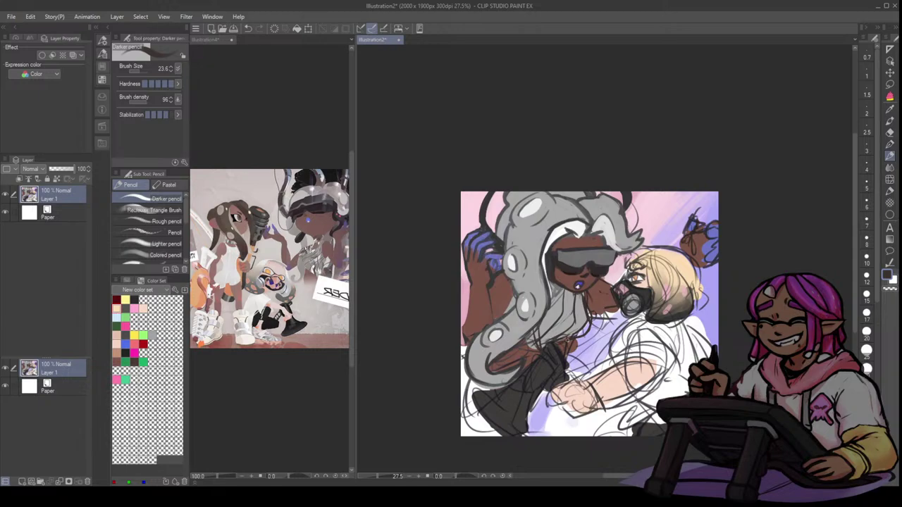
{"action": "key", "text": "ctrl+z"}
{"action": "key", "text": "ctrl+z"}
{"action": "mouse_move", "coordinate": [585, 299]}
{"action": "left_mouse_down"}
{"action": "mouse_move", "coordinate": [587, 330]}
{"action": "mouse_move", "coordinate": [568, 337]}
{"action": "mouse_move", "coordinate": [552, 329]}
{"action": "left_mouse_up"}
- Flip the canvas horizontally and sketch the underside of the shoulder beside the gas mask at brush size 23.6
{"action": "key", "text": "h"}
{"action": "left_click_drag", "start_coordinate": [642, 330], "coordinate": [656, 337]}
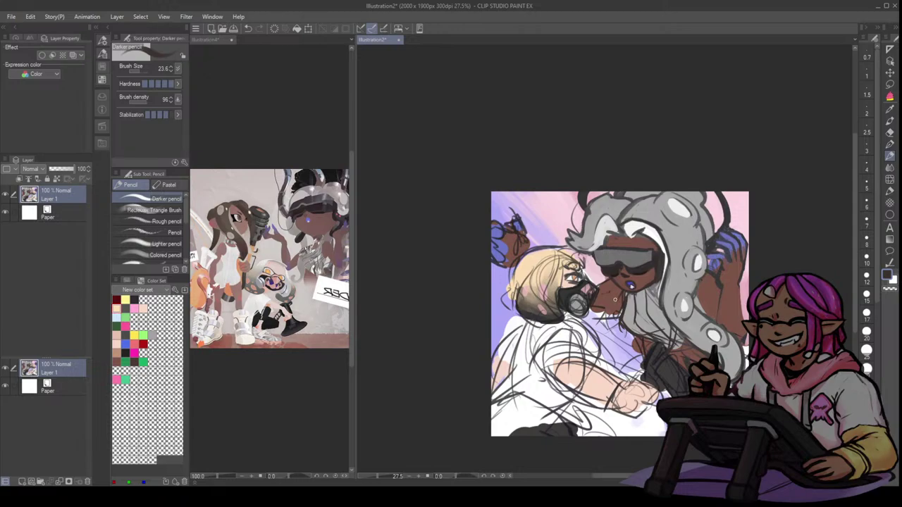
{"action": "left_click_drag", "start_coordinate": [622, 312], "coordinate": [593, 326]}
{"action": "left_click_drag", "start_coordinate": [773, 252], "coordinate": [756, 243]}
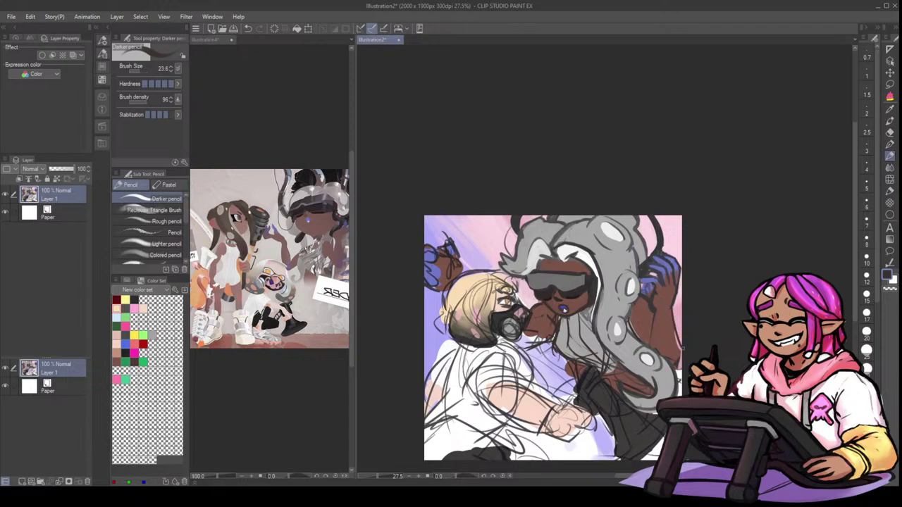
- Define the raised arm's contour with dark and sampled brown at brush sizes 67.2, 44.5 and 28.3, flipping the canvas back horizontally
{"action": "left_click_drag", "start_coordinate": [652, 323], "coordinate": [645, 346]}
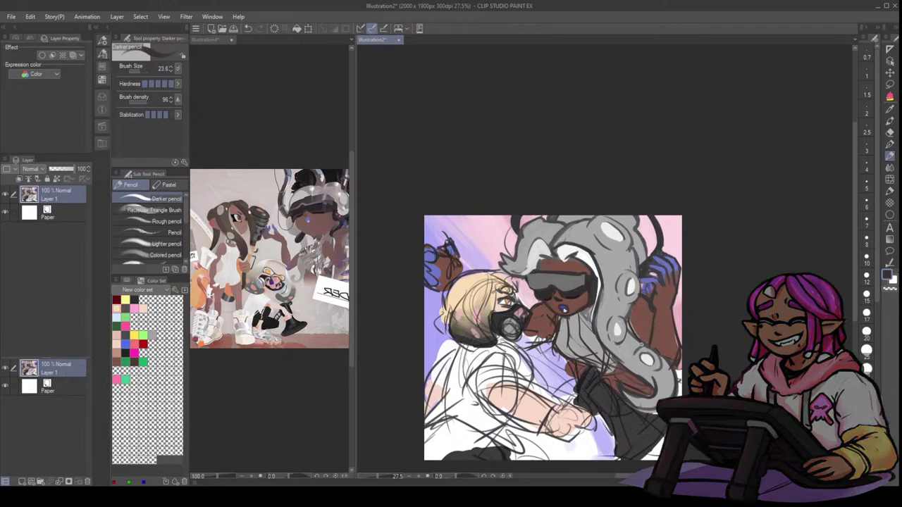
{"action": "left_click_drag", "start_coordinate": [615, 353], "coordinate": [626, 351]}
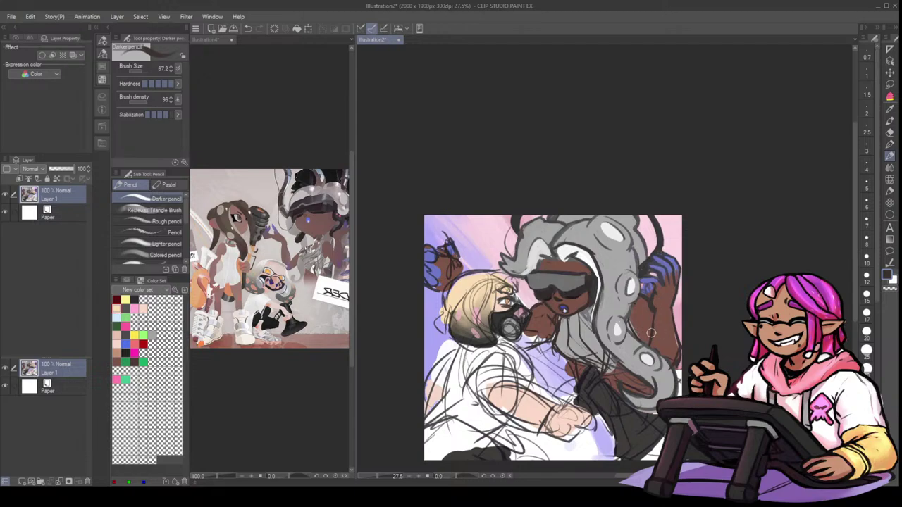
{"action": "left_click", "coordinate": [668, 318], "text": "alt"}
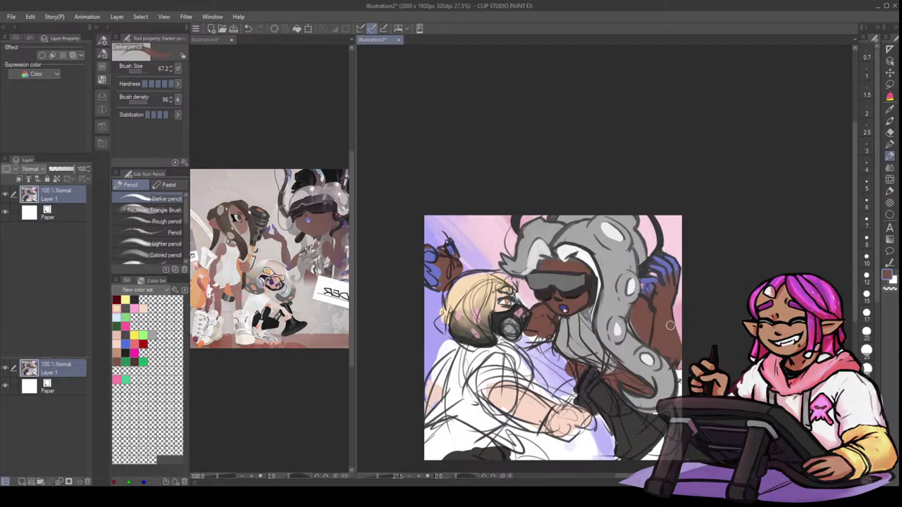
{"action": "left_click_drag", "start_coordinate": [670, 326], "coordinate": [665, 324]}
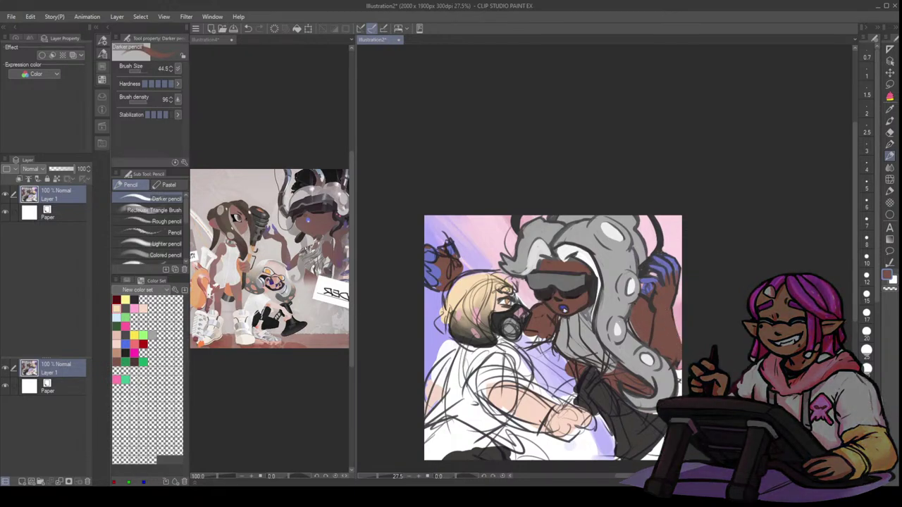
{"action": "key", "text": "h"}
{"action": "mouse_move", "coordinate": [807, 266]}
{"action": "left_mouse_down"}
{"action": "mouse_move", "coordinate": [896, 240]}
{"action": "mouse_move", "coordinate": [808, 267]}
{"action": "mouse_move", "coordinate": [819, 261]}
{"action": "left_mouse_up"}
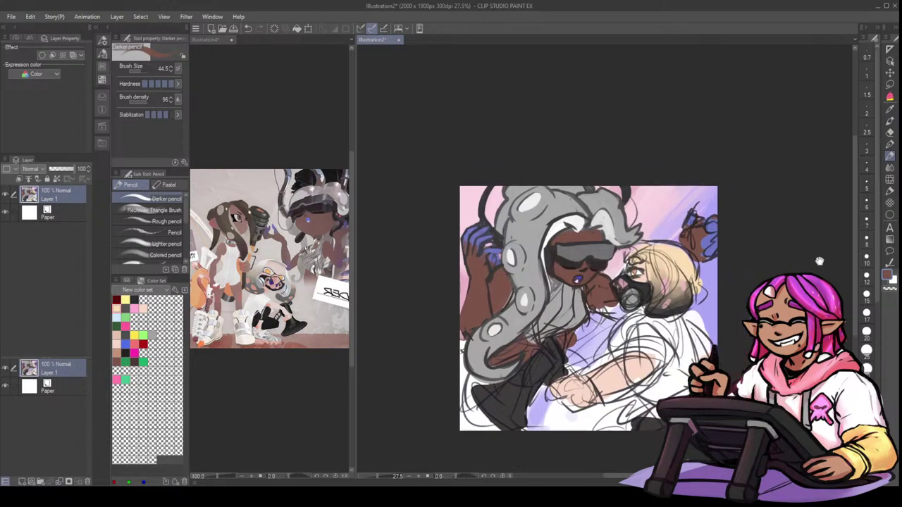
{"action": "left_click", "coordinate": [471, 269], "text": "alt"}
{"action": "mouse_move", "coordinate": [472, 294]}
{"action": "left_mouse_down"}
{"action": "mouse_move", "coordinate": [461, 315]}
{"action": "mouse_move", "coordinate": [469, 341]}
{"action": "left_mouse_up"}
{"action": "left_click", "coordinate": [489, 312], "text": "alt"}
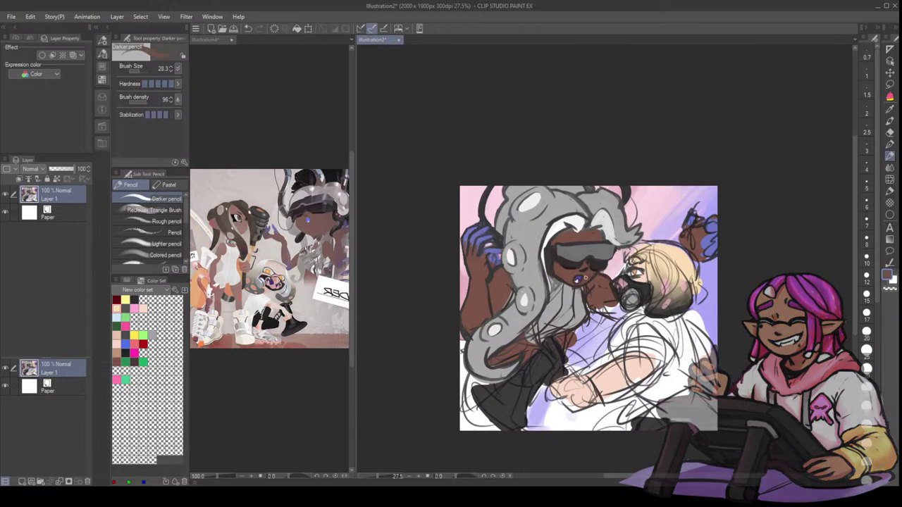
- Clean up the shoulder beside the gas mask with sampled dark, background lavender and skin brown, up to brush size 75.3
{"action": "left_click", "coordinate": [588, 295], "text": "alt"}
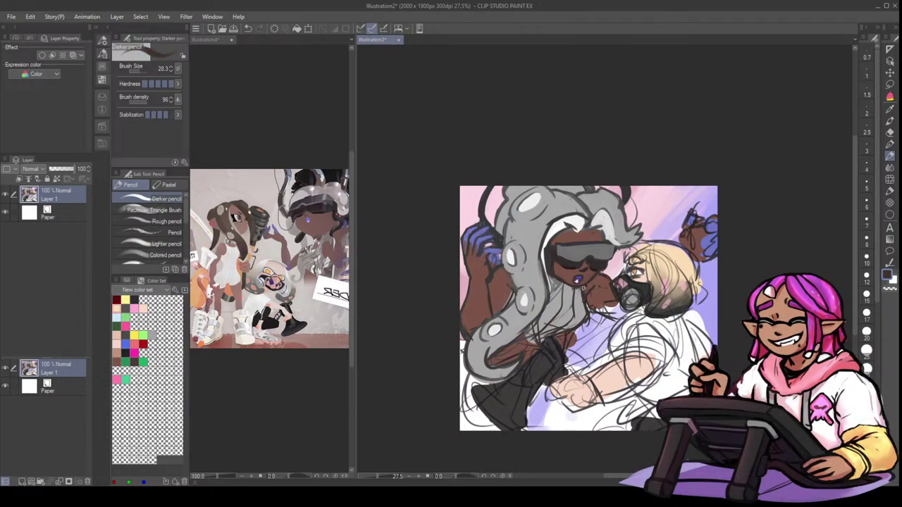
{"action": "key", "text": "bracketright"}
{"action": "key", "text": "bracketright"}
{"action": "key", "text": "bracketright"}
{"action": "key", "text": "bracketright"}
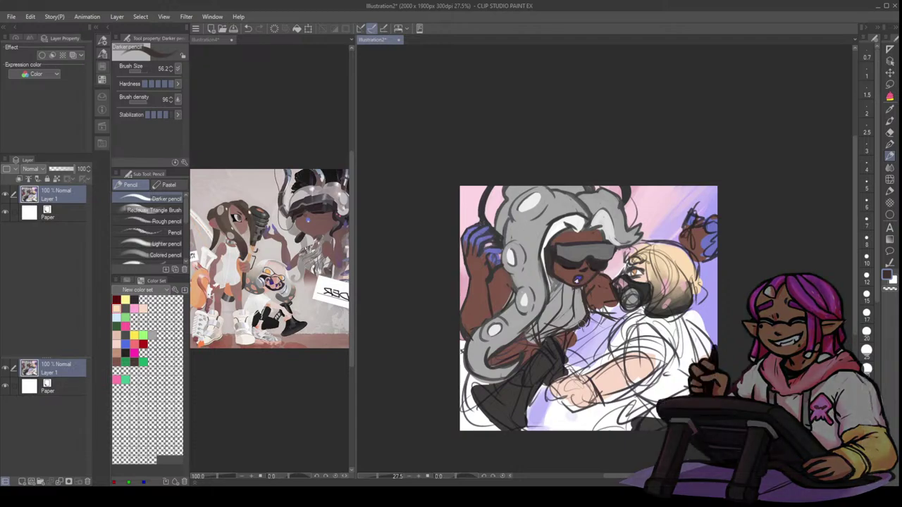
{"action": "key", "text": "bracketright"}
{"action": "key", "text": "bracketright"}
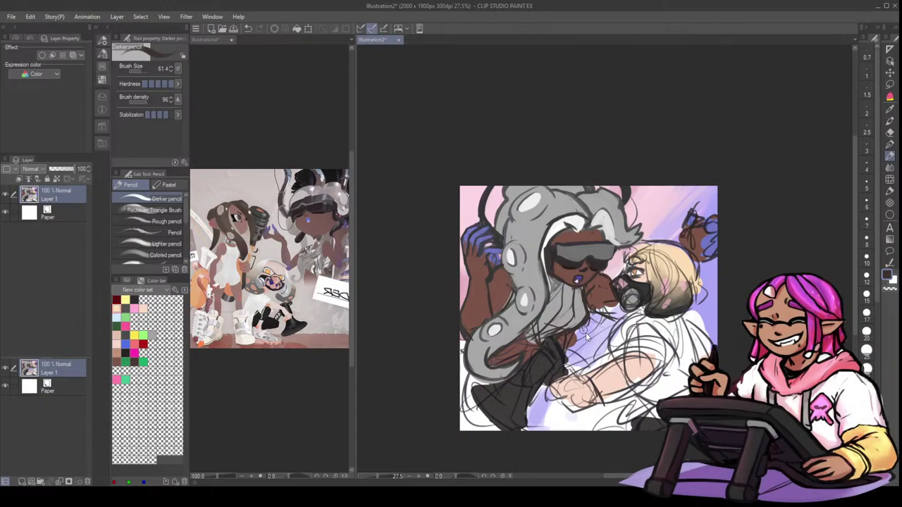
{"action": "left_click", "coordinate": [585, 335], "text": "alt"}
{"action": "left_click_drag", "start_coordinate": [576, 337], "coordinate": [577, 337]}
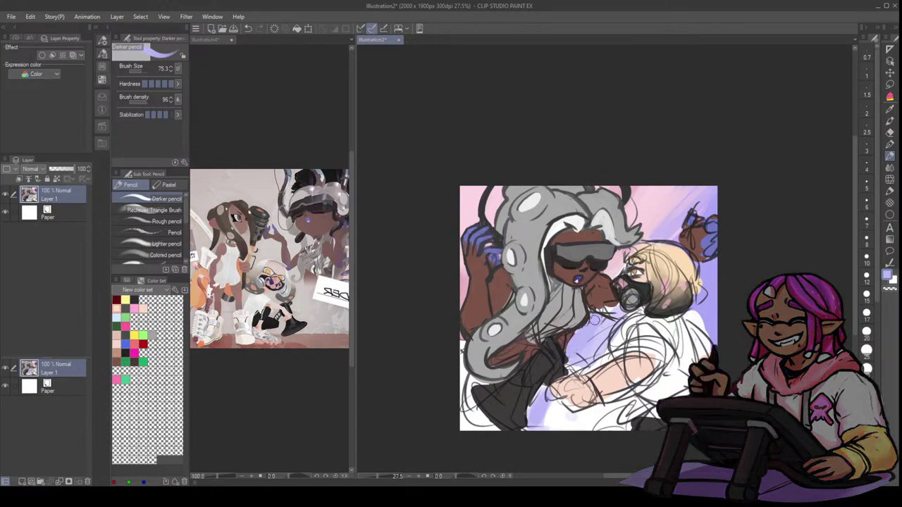
{"action": "mouse_move", "coordinate": [593, 298]}
{"action": "left_mouse_down"}
{"action": "mouse_move", "coordinate": [622, 309]}
{"action": "mouse_move", "coordinate": [607, 296]}
{"action": "mouse_move", "coordinate": [614, 310]}
{"action": "mouse_move", "coordinate": [590, 310]}
{"action": "mouse_move", "coordinate": [602, 309]}
{"action": "left_mouse_up"}
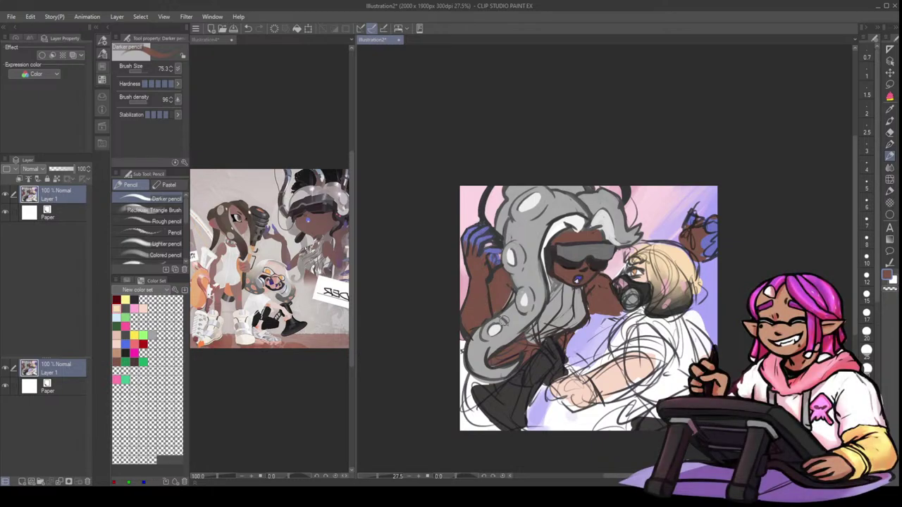
- Reshape the grey front tentacle above the visor with sampled grey and dark at brush size 46.6
{"action": "key", "text": "bracketleft"}
{"action": "key", "text": "bracketleft"}
{"action": "left_click", "coordinate": [549, 213], "text": "alt"}
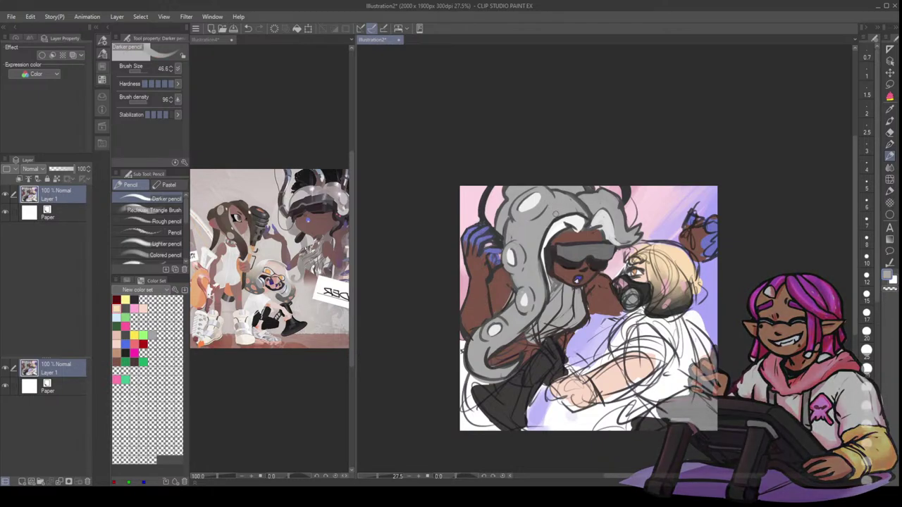
{"action": "mouse_move", "coordinate": [585, 212]}
{"action": "left_mouse_down"}
{"action": "mouse_move", "coordinate": [590, 225]}
{"action": "mouse_move", "coordinate": [581, 229]}
{"action": "mouse_move", "coordinate": [620, 242]}
{"action": "left_mouse_up"}
{"action": "left_click", "coordinate": [583, 200], "text": "alt"}
{"action": "left_click", "coordinate": [585, 213], "text": "alt"}
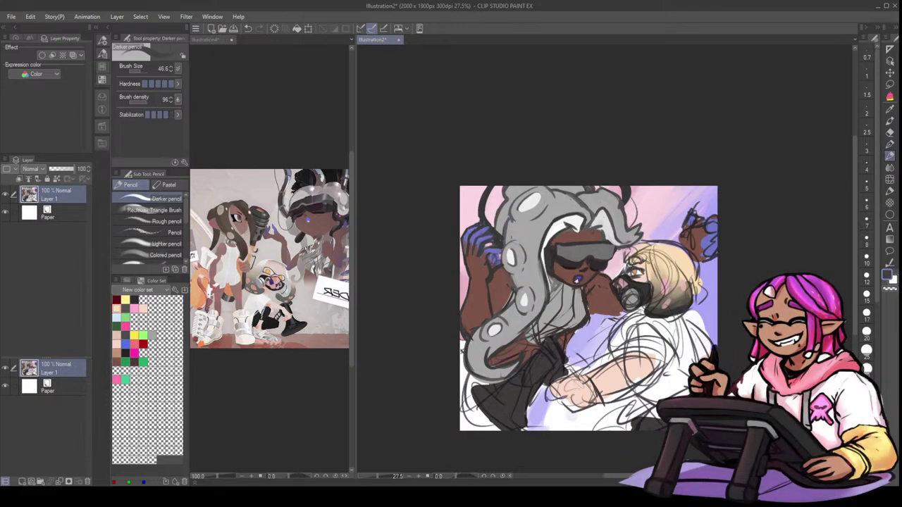
- Paint over the sketch lines in the blonde hair with sampled tones, blending its darker end with Opaque watercolor at brush size 80.5
{"action": "left_click", "coordinate": [666, 243], "text": "alt"}
{"action": "mouse_move", "coordinate": [648, 245]}
{"action": "left_mouse_down"}
{"action": "mouse_move", "coordinate": [629, 251]}
{"action": "mouse_move", "coordinate": [669, 247]}
{"action": "mouse_move", "coordinate": [656, 273]}
{"action": "mouse_move", "coordinate": [677, 295]}
{"action": "left_mouse_up"}
{"action": "key", "text": "bracketright"}
{"action": "key", "text": "b"}
{"action": "left_click", "coordinate": [674, 296], "text": "alt"}
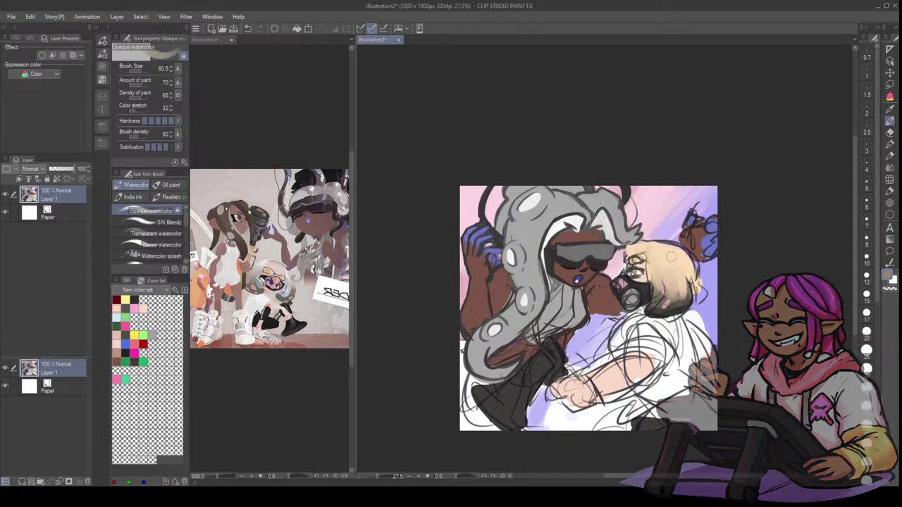
- Touch up the masked figure's eye area with sampled skin tone and outline the back of the blonde hair in dark at pencil size 38.8
{"action": "key", "text": "p"}
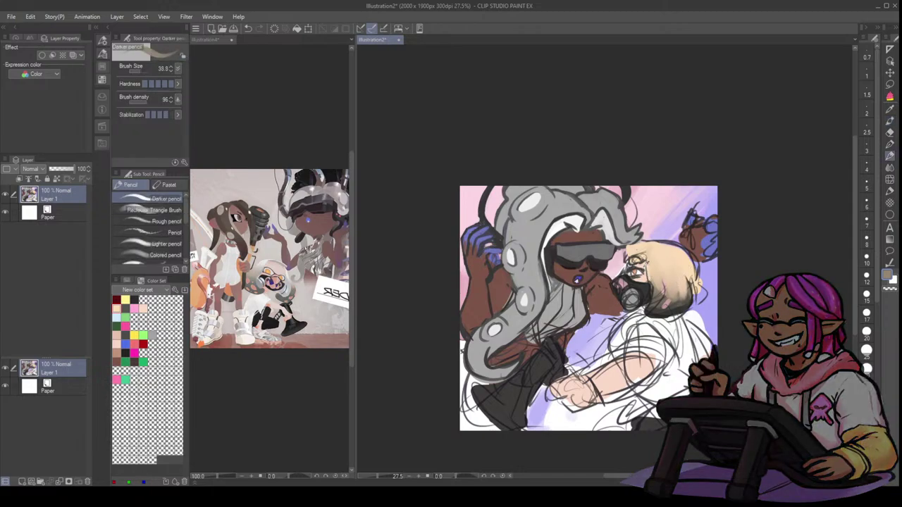
{"action": "left_click", "coordinate": [642, 274], "text": "alt"}
{"action": "left_click_drag", "start_coordinate": [647, 272], "coordinate": [648, 282]}
{"action": "key", "text": "ctrl+z"}
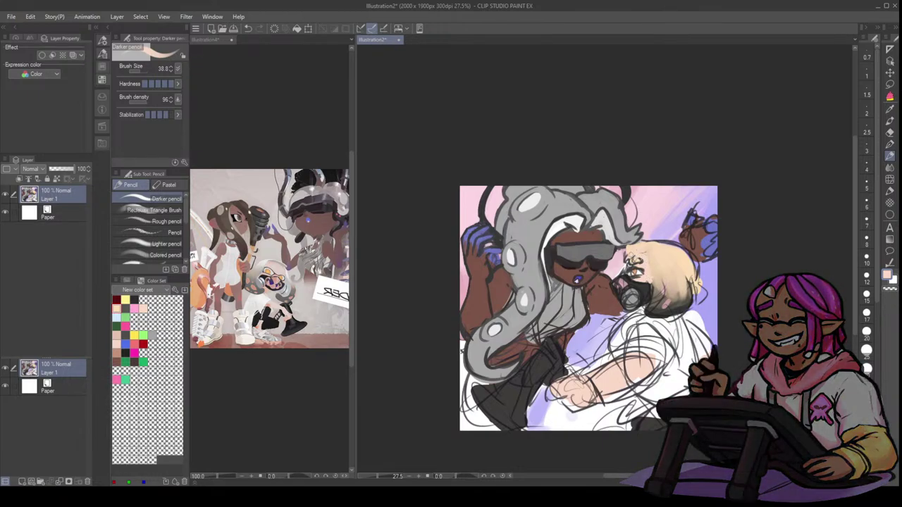
{"action": "left_click", "coordinate": [670, 240], "text": "alt"}
{"action": "left_click_drag", "start_coordinate": [691, 253], "coordinate": [693, 273]}
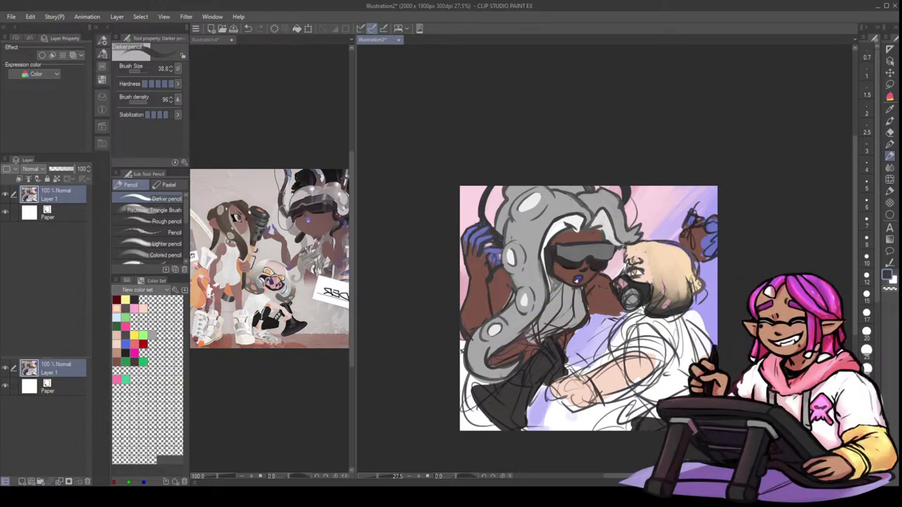
- Undo the last stroke and draw a dark strand line through the blonde hair beside the face at pencil size 38.8
{"action": "key", "text": "ctrl+z"}
{"action": "mouse_move", "coordinate": [631, 243]}
{"action": "left_mouse_down"}
{"action": "mouse_move", "coordinate": [623, 258]}
{"action": "mouse_move", "coordinate": [650, 265]}
{"action": "mouse_move", "coordinate": [643, 318]}
{"action": "left_mouse_up"}
{"action": "key", "text": "ctrl+z"}
{"action": "key", "text": "ctrl+z"}
{"action": "left_click_drag", "start_coordinate": [654, 278], "coordinate": [656, 317]}
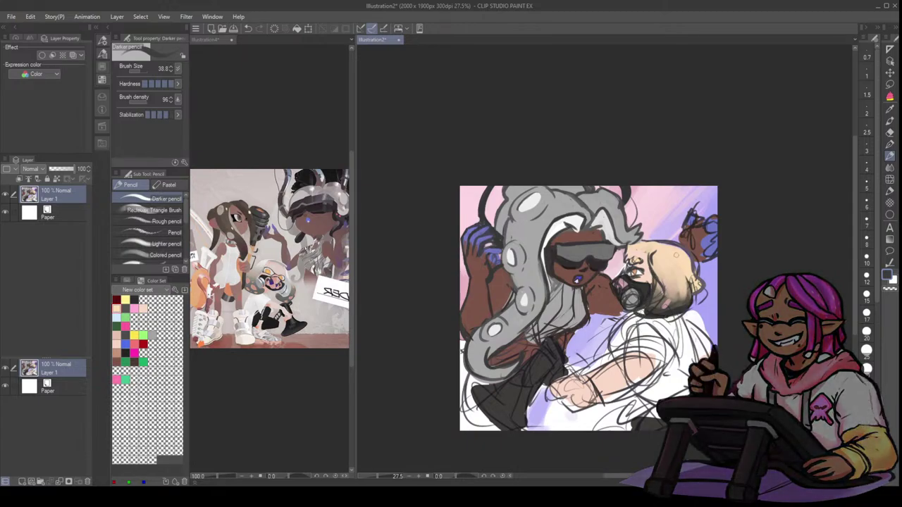
{"action": "mouse_move", "coordinate": [667, 256]}
{"action": "left_mouse_down"}
{"action": "mouse_move", "coordinate": [683, 277]}
{"action": "mouse_move", "coordinate": [667, 265]}
{"action": "mouse_move", "coordinate": [684, 305]}
{"action": "left_mouse_up"}
{"action": "key", "text": "ctrl+z"}
- Mirror the canvas view and refine the top and back edges of the blonde hair with sampled blonde and dark tones
{"action": "key", "text": "h"}
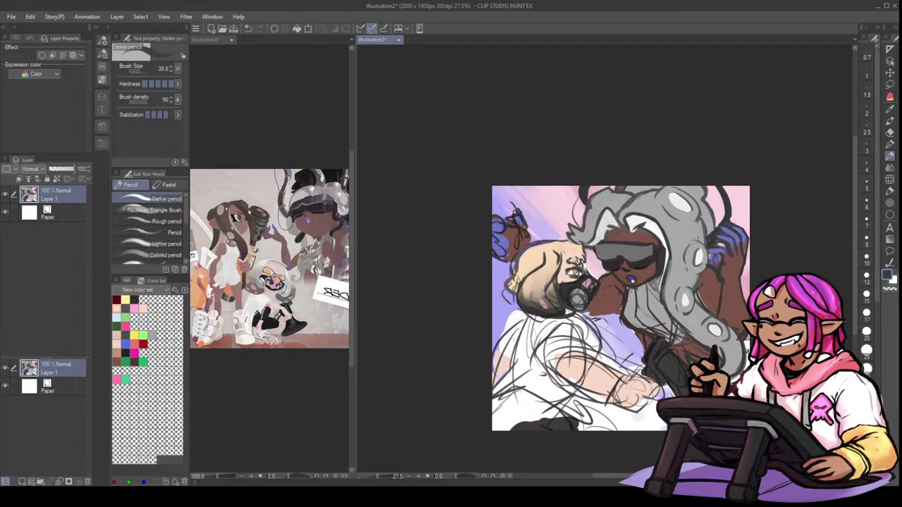
{"action": "mouse_move", "coordinate": [563, 252]}
{"action": "left_mouse_down"}
{"action": "mouse_move", "coordinate": [582, 239]}
{"action": "mouse_move", "coordinate": [578, 250]}
{"action": "left_mouse_up"}
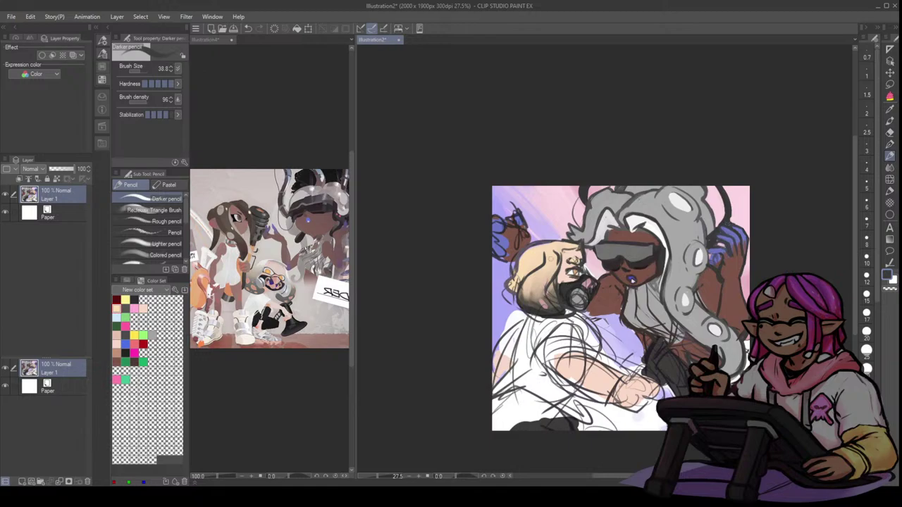
{"action": "left_click", "coordinate": [540, 248], "text": "alt"}
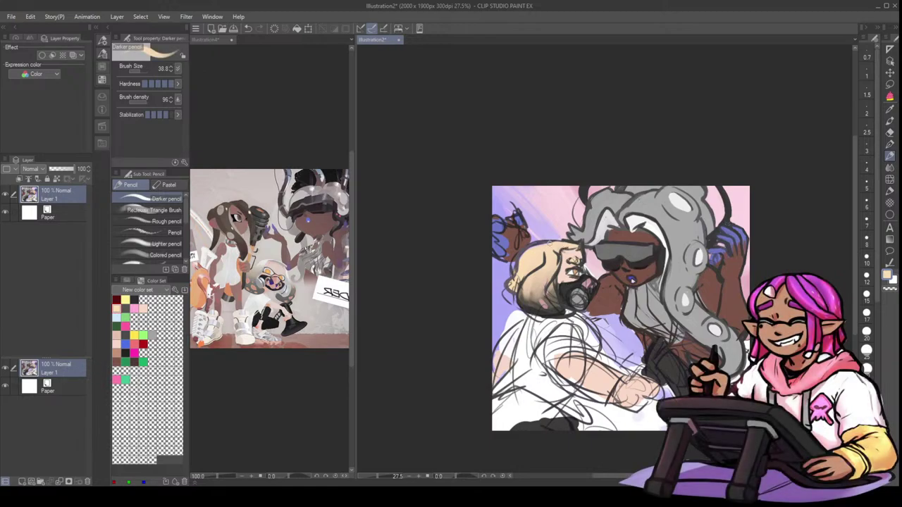
{"action": "mouse_move", "coordinate": [548, 244]}
{"action": "left_mouse_down"}
{"action": "mouse_move", "coordinate": [518, 269]}
{"action": "mouse_move", "coordinate": [523, 255]}
{"action": "left_mouse_up"}
{"action": "key", "text": "ctrl+z"}
{"action": "left_click", "coordinate": [524, 248], "text": "alt"}
{"action": "left_click", "coordinate": [522, 250], "text": "alt"}
{"action": "mouse_move", "coordinate": [549, 241]}
{"action": "left_mouse_down"}
{"action": "mouse_move", "coordinate": [521, 253]}
{"action": "mouse_move", "coordinate": [512, 274]}
{"action": "left_mouse_up"}
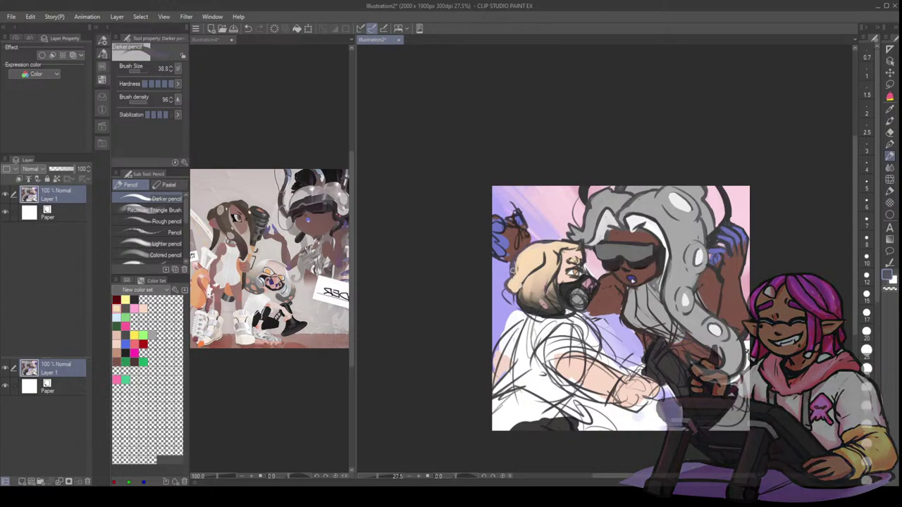
- Clean up the grey tentacle's edge beside the raised blue-fingered hand with sampled pink, dark and grey tones
{"action": "left_click_drag", "start_coordinate": [813, 216], "coordinate": [740, 224]}
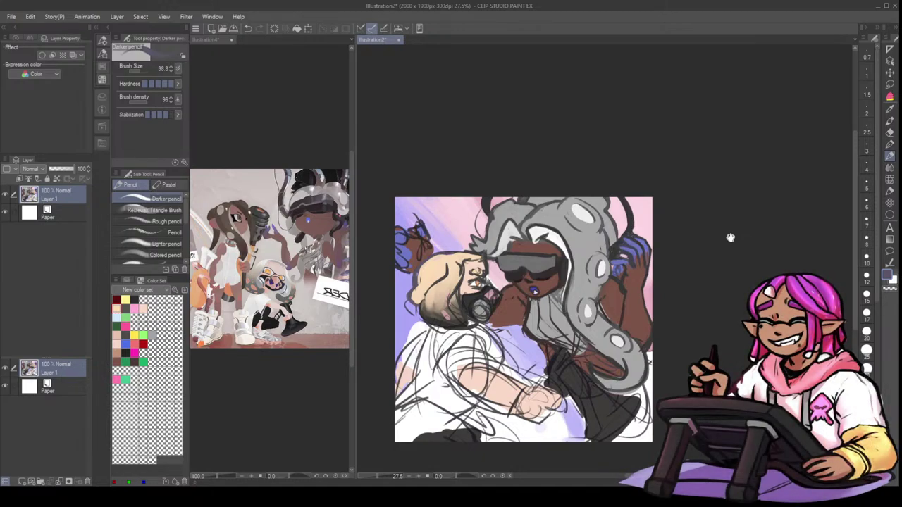
{"action": "mouse_move", "coordinate": [650, 250]}
{"action": "left_mouse_down"}
{"action": "mouse_move", "coordinate": [648, 277]}
{"action": "mouse_move", "coordinate": [616, 274]}
{"action": "left_mouse_up"}
{"action": "left_click", "coordinate": [642, 285], "text": "alt"}
{"action": "left_click", "coordinate": [623, 231], "text": "alt"}
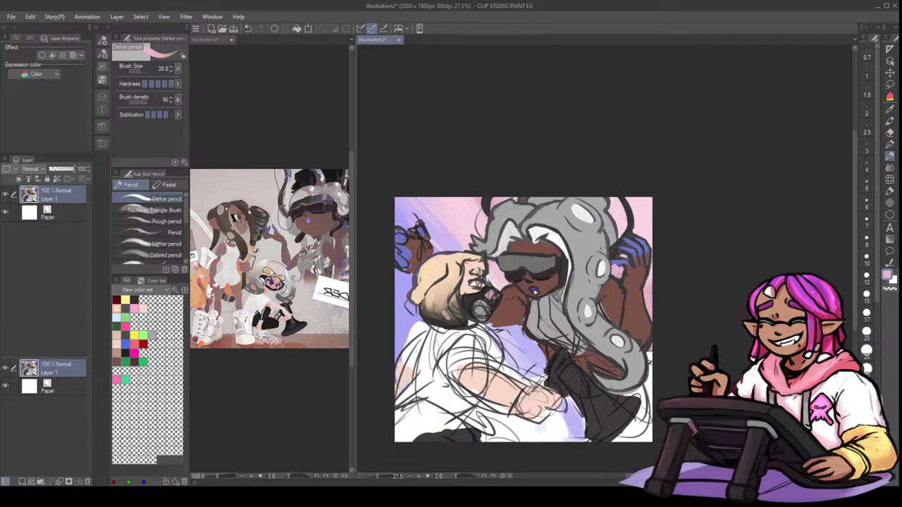
{"action": "left_click", "coordinate": [610, 253], "text": "alt"}
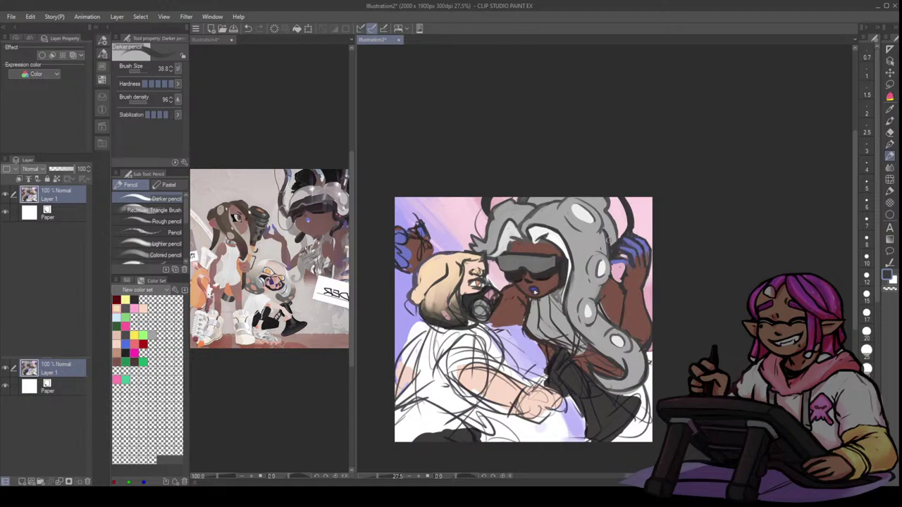
{"action": "mouse_move", "coordinate": [611, 264]}
{"action": "left_mouse_down"}
{"action": "mouse_move", "coordinate": [600, 286]}
{"action": "mouse_move", "coordinate": [623, 262]}
{"action": "left_mouse_up"}
{"action": "mouse_move", "coordinate": [616, 265]}
{"action": "left_mouse_down"}
{"action": "mouse_move", "coordinate": [621, 287]}
{"action": "mouse_move", "coordinate": [617, 281]}
{"action": "left_mouse_up"}
{"action": "left_click", "coordinate": [622, 285], "text": "alt"}
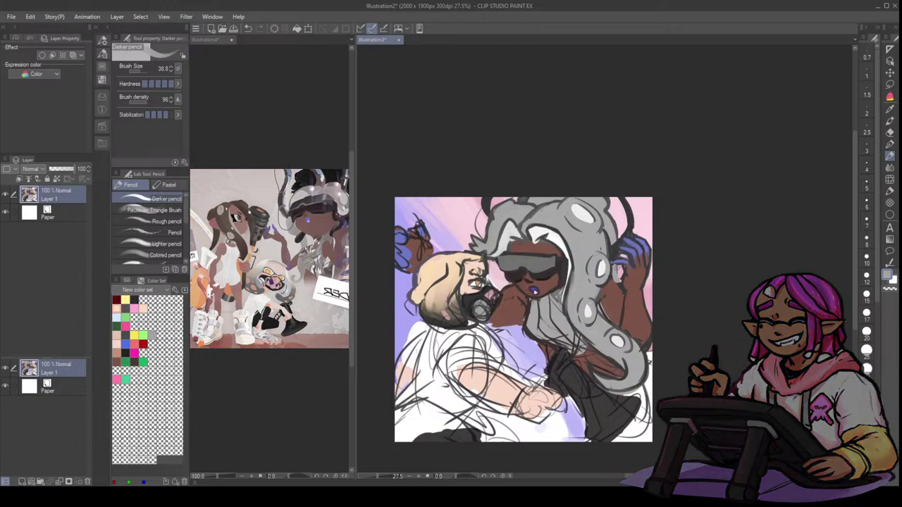
{"action": "left_click", "coordinate": [618, 259], "text": "alt"}
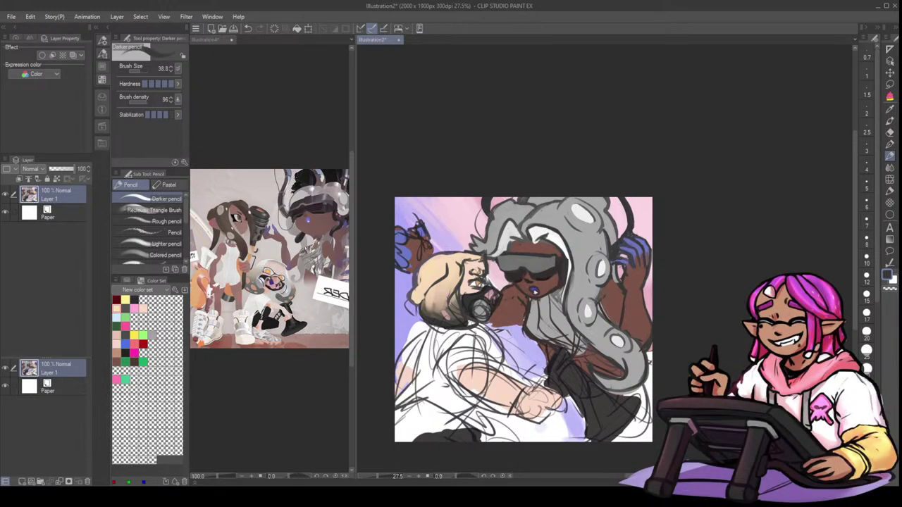
- Flip the canvas view back and block in the gas mask's round filter with sampled grey using a larger brush
{"action": "key", "text": "h"}
{"action": "key", "text": "h"}
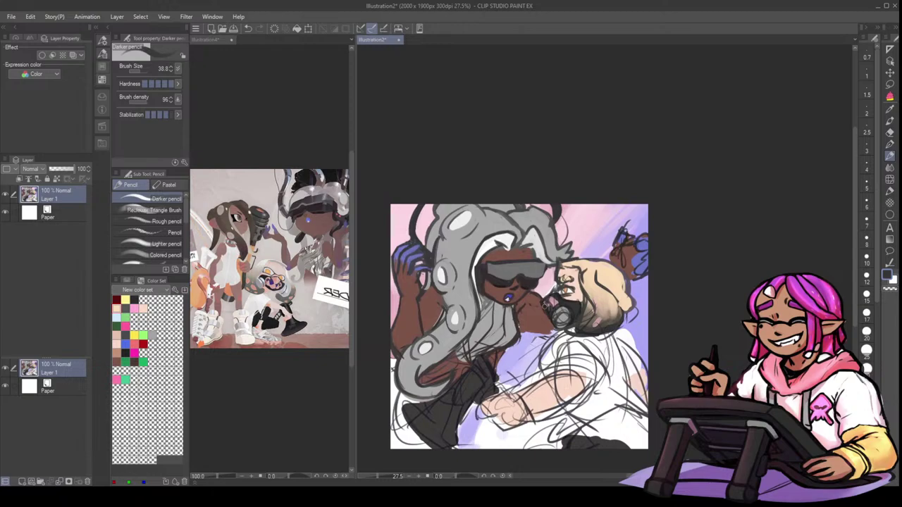
{"action": "left_click", "coordinate": [562, 317], "text": "alt"}
{"action": "key", "text": "bracketright"}
{"action": "mouse_move", "coordinate": [567, 319]}
{"action": "left_mouse_down"}
{"action": "mouse_move", "coordinate": [559, 314]}
{"action": "mouse_move", "coordinate": [567, 320]}
{"action": "left_mouse_up"}
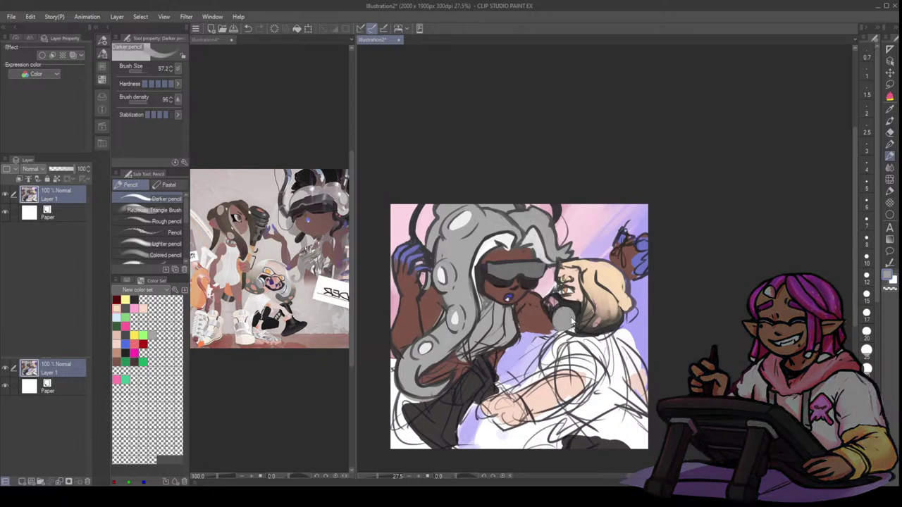
- Refine the blond character's gas mask with the Darker pencil at size 45.9, using dark, grey and pink tones sampled from the drawing
{"action": "key", "text": "bracketleft"}
{"action": "left_click", "coordinate": [564, 295], "text": "alt"}
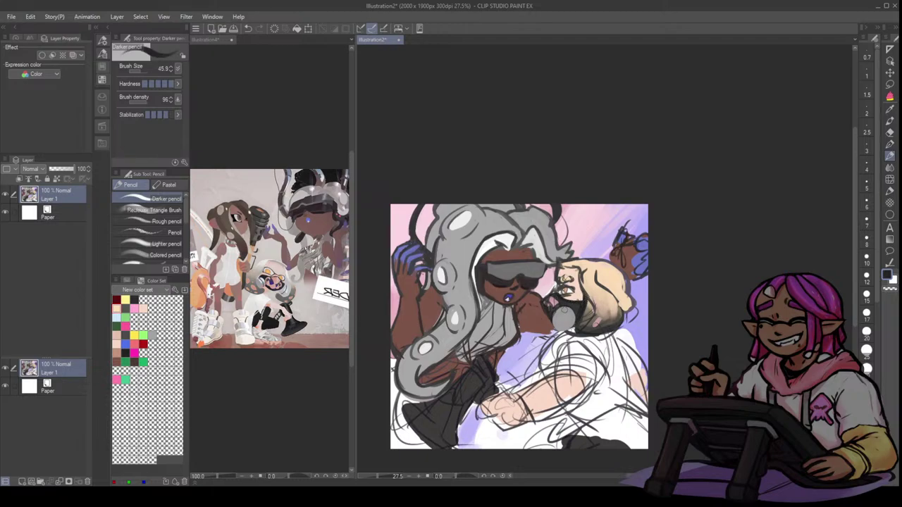
{"action": "mouse_move", "coordinate": [551, 330]}
{"action": "left_mouse_down"}
{"action": "mouse_move", "coordinate": [575, 314]}
{"action": "mouse_move", "coordinate": [560, 328]}
{"action": "left_mouse_up"}
{"action": "left_click", "coordinate": [569, 303], "text": "alt"}
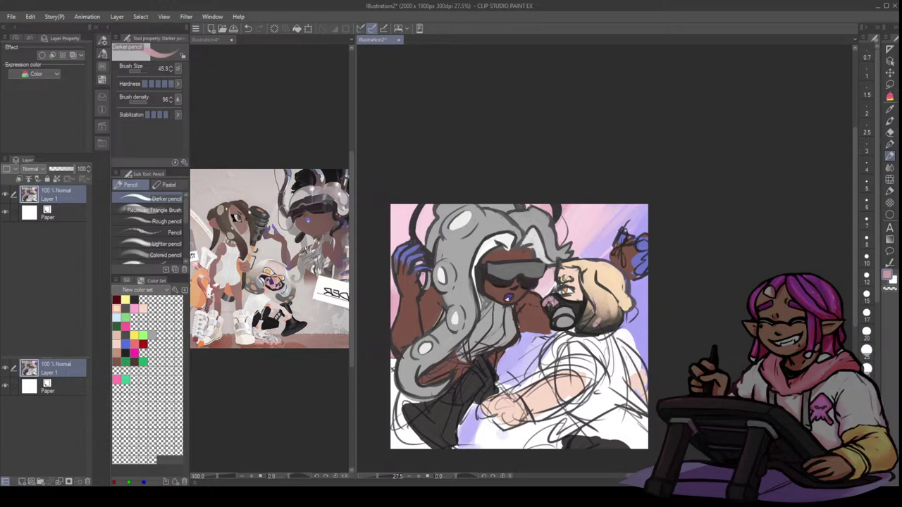
{"action": "left_click", "coordinate": [566, 297], "text": "alt"}
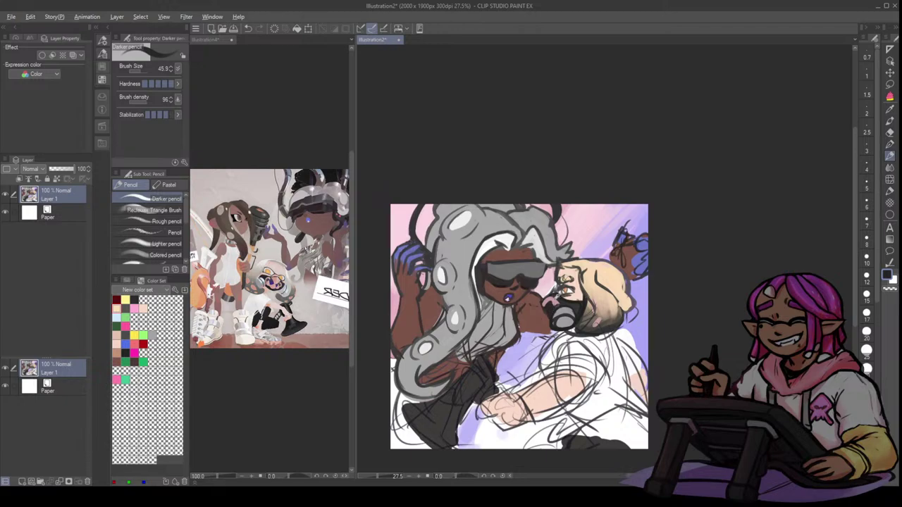
{"action": "left_click", "coordinate": [557, 296], "text": "alt"}
{"action": "key", "text": "ctrl+z"}
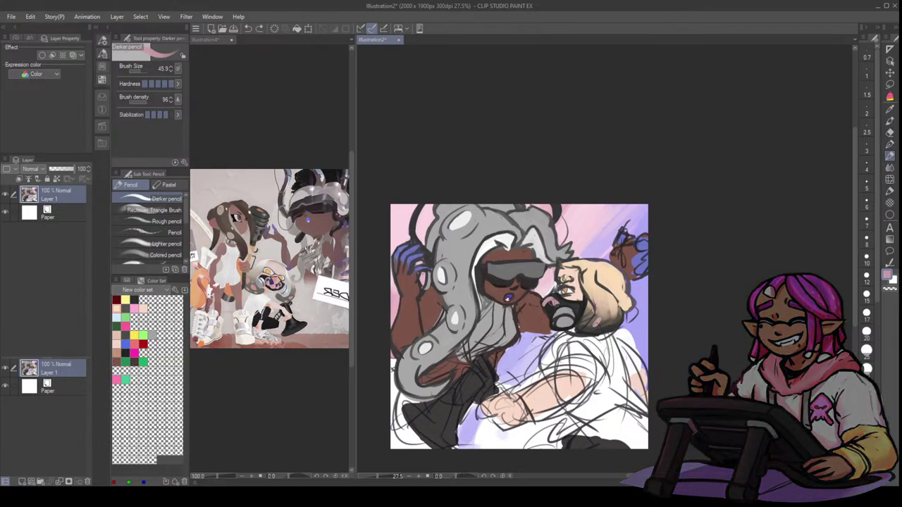
{"action": "left_click", "coordinate": [557, 306], "text": "alt"}
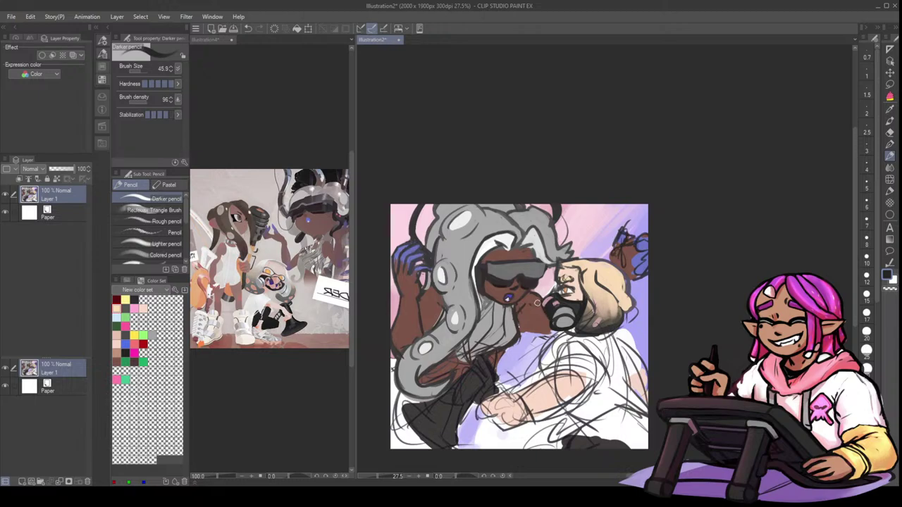
- Darken the lower outline of the sunglasses character's shoulder and outstretched arm beside the gas mask, undoing the stray stroke
{"action": "left_click", "coordinate": [520, 322], "text": "alt"}
{"action": "left_click_drag", "start_coordinate": [519, 327], "coordinate": [550, 338]}
{"action": "key", "text": "ctrl+z"}
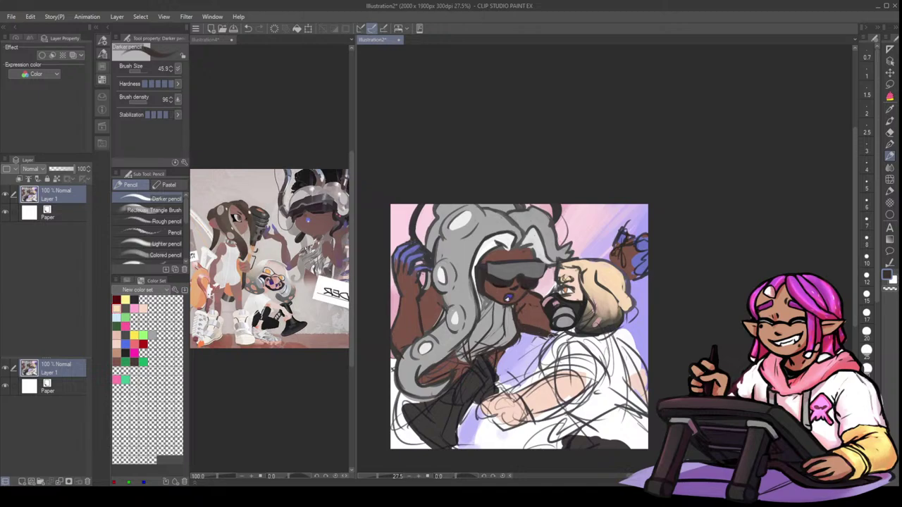
- Lasso the sunglasses character's head and long tentacle hair, scale the selection to 94% and rotate it slightly counterclockwise
{"action": "left_click", "coordinate": [890, 84]}
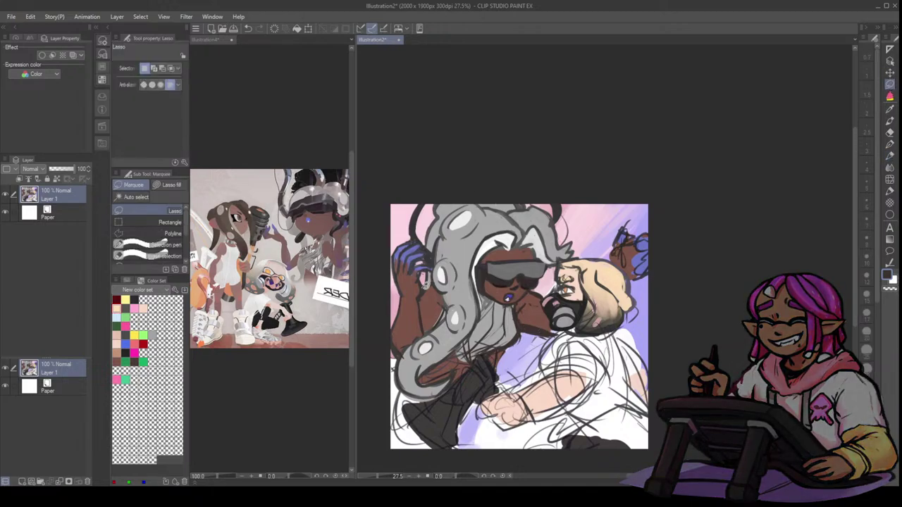
{"action": "mouse_move", "coordinate": [493, 182]}
{"action": "left_mouse_down"}
{"action": "mouse_move", "coordinate": [458, 179]}
{"action": "mouse_move", "coordinate": [428, 241]}
{"action": "mouse_move", "coordinate": [439, 320]}
{"action": "mouse_move", "coordinate": [399, 393]}
{"action": "left_mouse_up"}
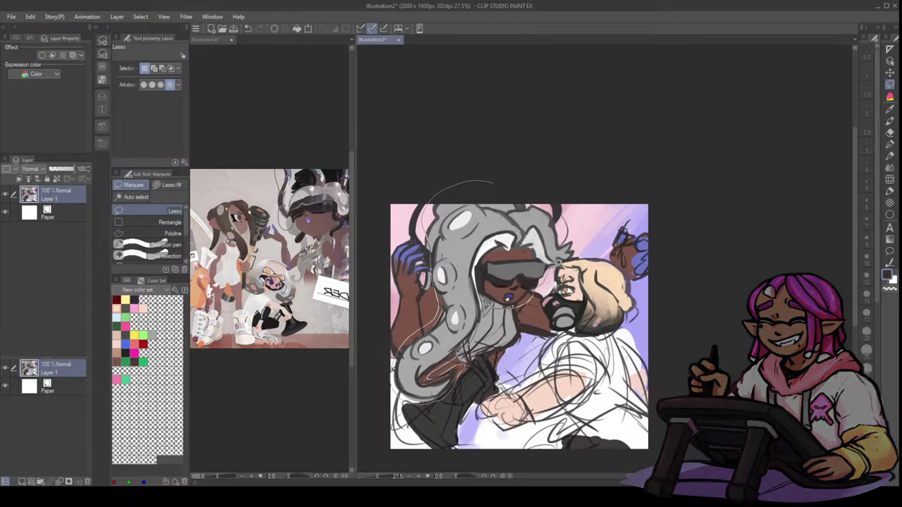
{"action": "key", "text": "ctrl+t"}
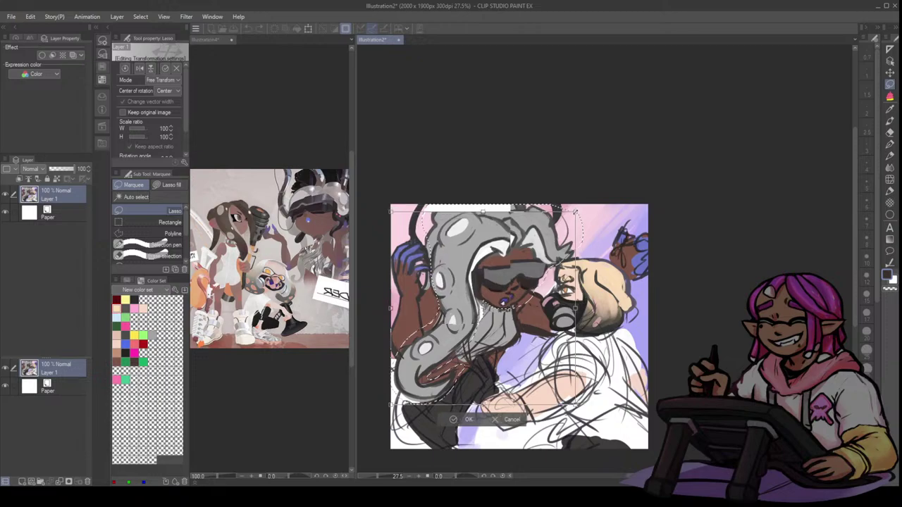
{"action": "left_click_drag", "start_coordinate": [504, 303], "coordinate": [509, 296]}
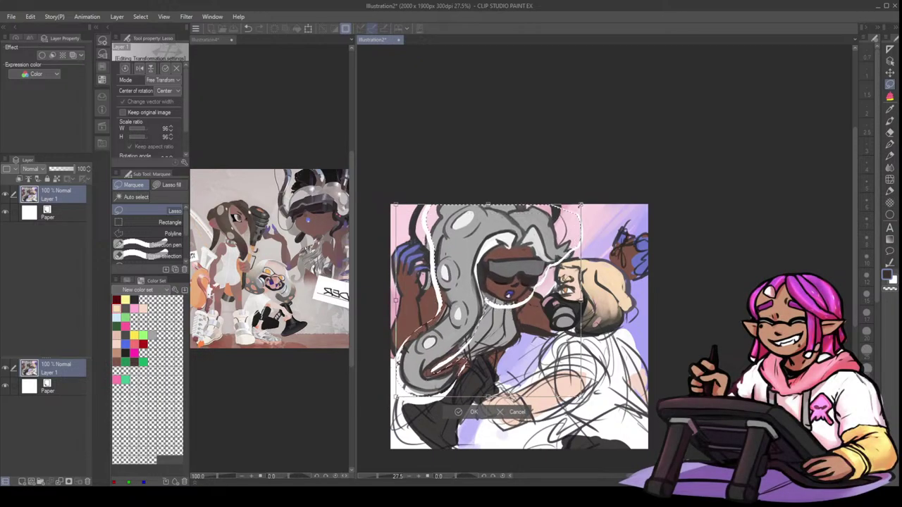
{"action": "left_click_drag", "start_coordinate": [581, 205], "coordinate": [595, 196]}
{"action": "left_click_drag", "start_coordinate": [558, 227], "coordinate": [556, 224]}
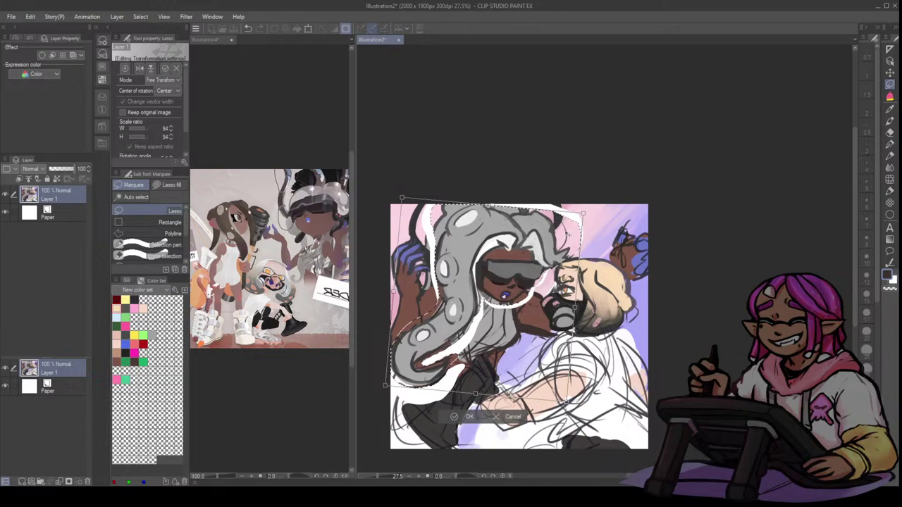
{"action": "key", "text": "Return"}
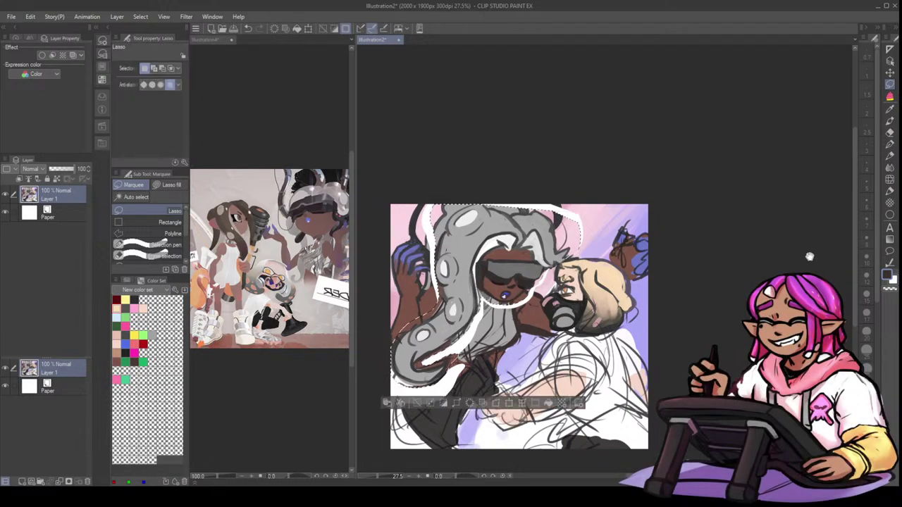
- Mirror the canvas view horizontally and add a new layer between Layer 1 and the paper
{"action": "key", "text": "h"}
{"action": "left_click_drag", "start_coordinate": [606, 254], "coordinate": [746, 247]}
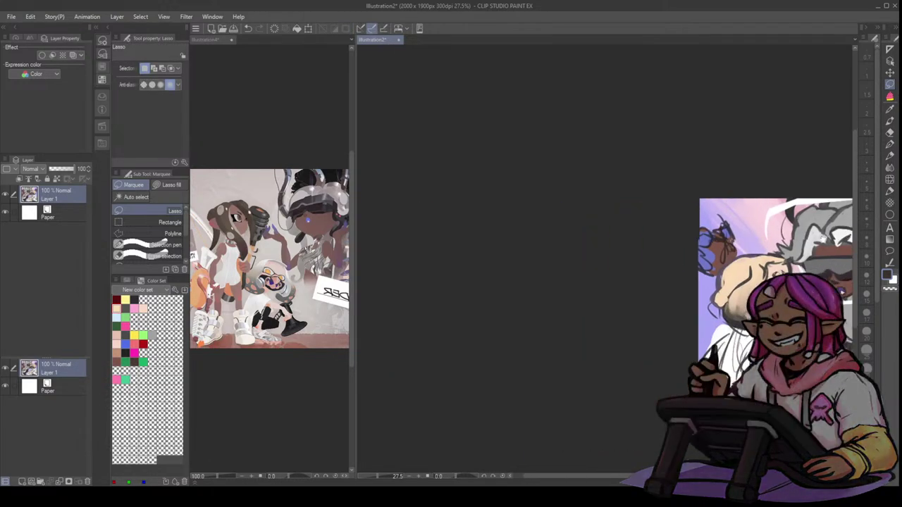
{"action": "left_click_drag", "start_coordinate": [846, 255], "coordinate": [700, 243]}
{"action": "left_click", "coordinate": [888, 148]}
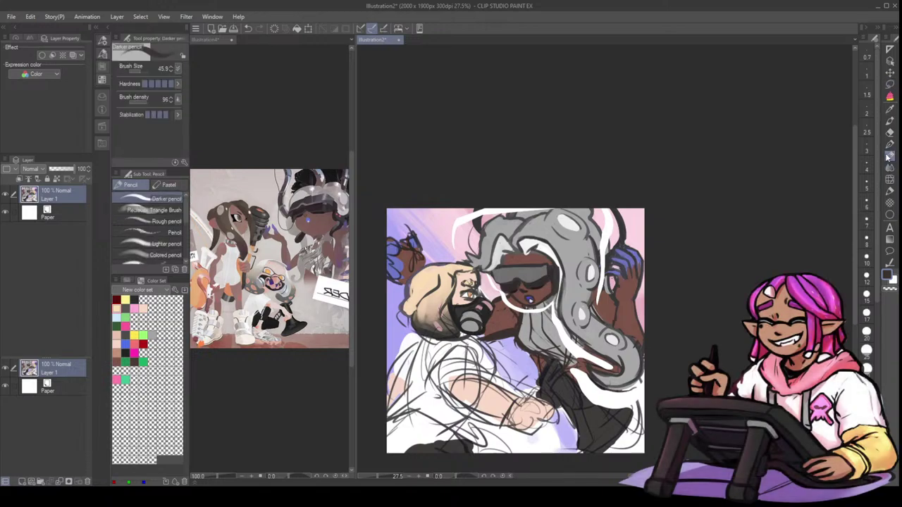
{"action": "key", "text": "ctrl+shift+n"}
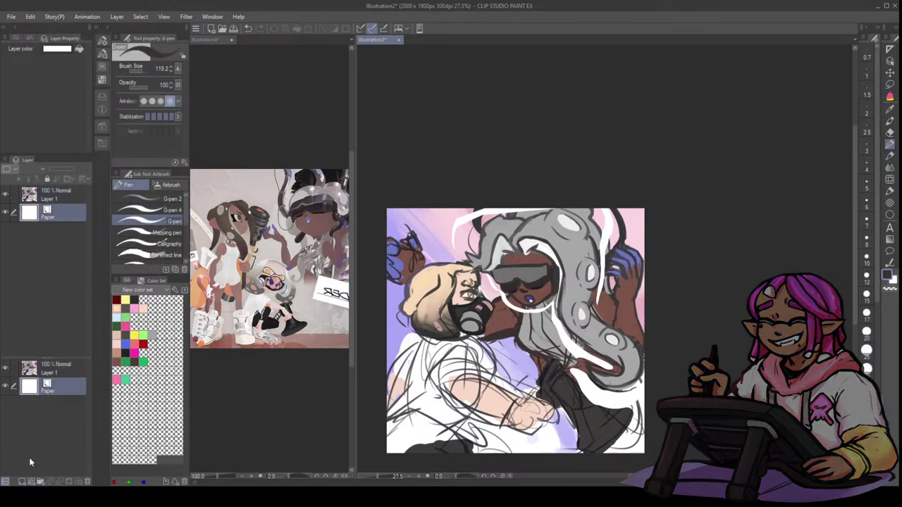
{"action": "left_click", "coordinate": [889, 121]}
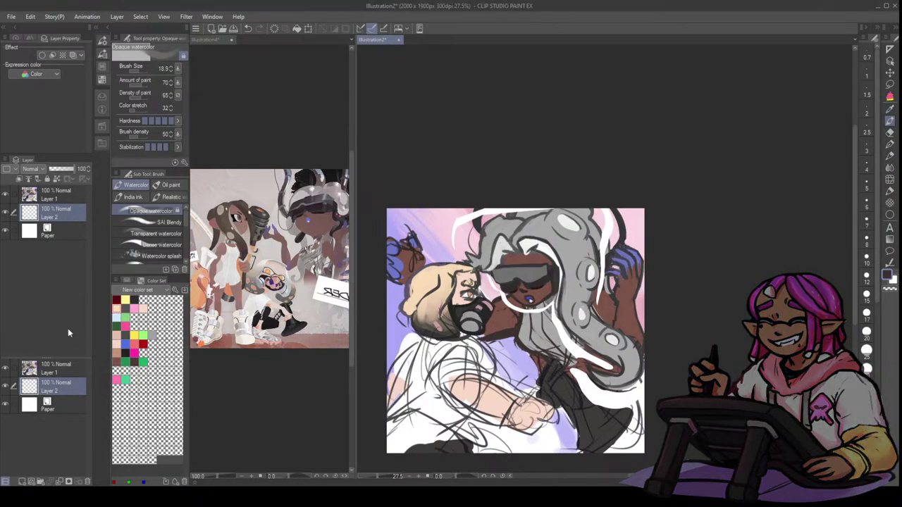
- Fill the white gaps under the chin and around the lower tentacle with sampled grey and brown, using the G-pen on Layer 2
{"action": "left_click", "coordinate": [889, 144]}
{"action": "mouse_move", "coordinate": [505, 287]}
{"action": "left_mouse_down"}
{"action": "mouse_move", "coordinate": [513, 317]}
{"action": "mouse_move", "coordinate": [541, 274]}
{"action": "mouse_move", "coordinate": [526, 328]}
{"action": "mouse_move", "coordinate": [532, 300]}
{"action": "mouse_move", "coordinate": [551, 293]}
{"action": "mouse_move", "coordinate": [563, 342]}
{"action": "left_mouse_up"}
{"action": "left_click", "coordinate": [504, 316], "text": "alt"}
{"action": "left_click", "coordinate": [529, 326], "text": "alt"}
{"action": "left_click", "coordinate": [573, 390], "text": "alt"}
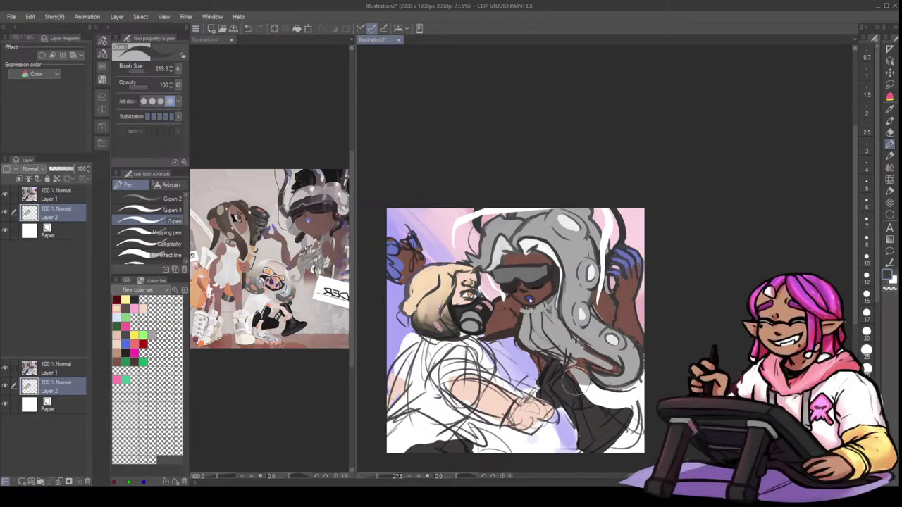
{"action": "left_click", "coordinate": [586, 362], "text": "alt"}
{"action": "mouse_move", "coordinate": [580, 372]}
{"action": "left_mouse_down"}
{"action": "mouse_move", "coordinate": [612, 399]}
{"action": "mouse_move", "coordinate": [634, 372]}
{"action": "left_mouse_up"}
- Fill the remaining gaps beside the waist and between the hair and raised arm with sampled lavender, grey and brown tones
{"action": "left_click", "coordinate": [570, 431], "text": "alt"}
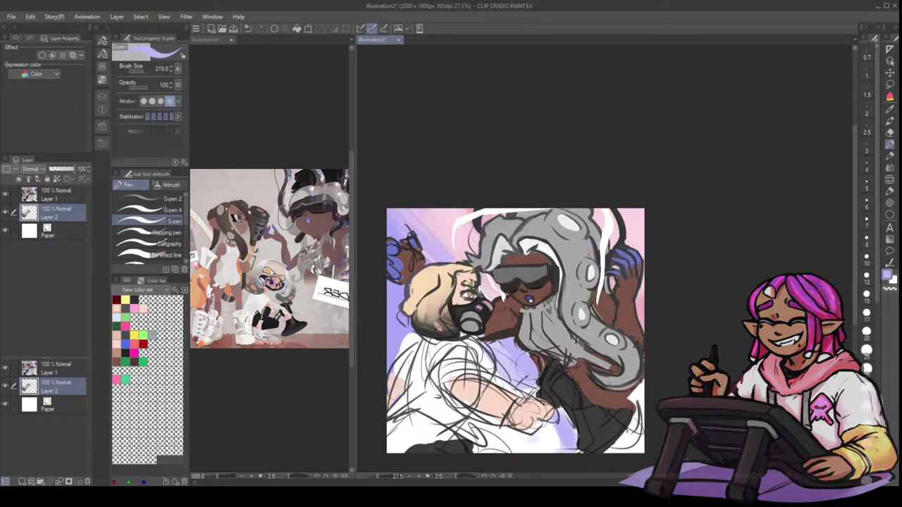
{"action": "left_click_drag", "start_coordinate": [527, 356], "coordinate": [532, 373]}
{"action": "left_click", "coordinate": [594, 233], "text": "alt"}
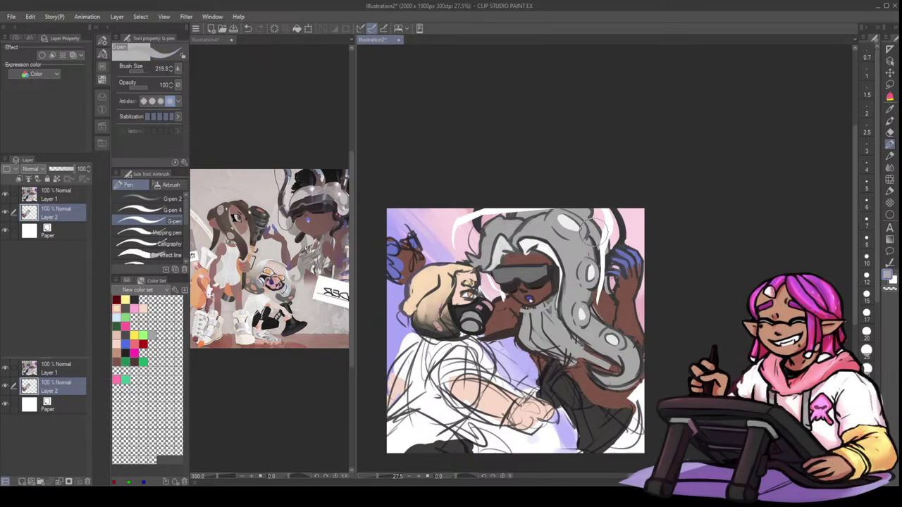
{"action": "left_click_drag", "start_coordinate": [595, 234], "coordinate": [602, 286]}
{"action": "left_click", "coordinate": [605, 318], "text": "alt"}
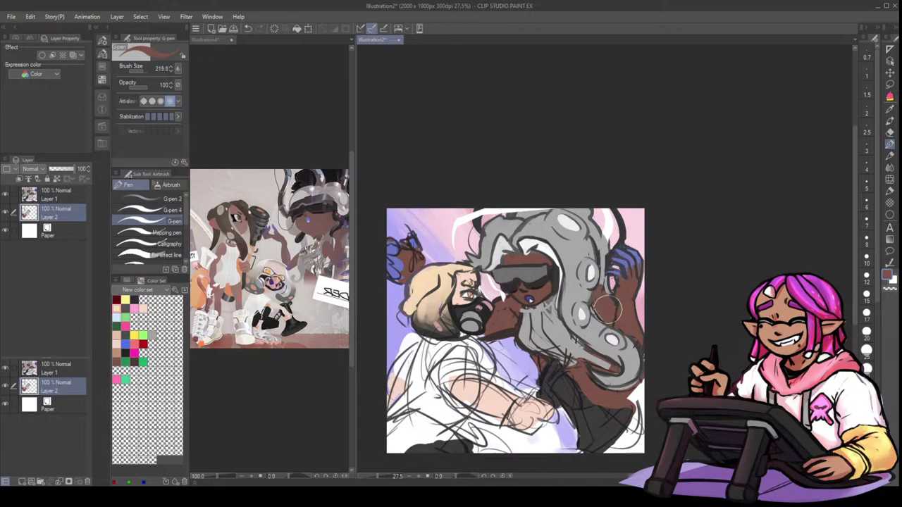
- Cover the white gaps above and beside the head with background pink, and patch the dark horn and grey hair top
{"action": "left_click", "coordinate": [467, 211], "text": "alt"}
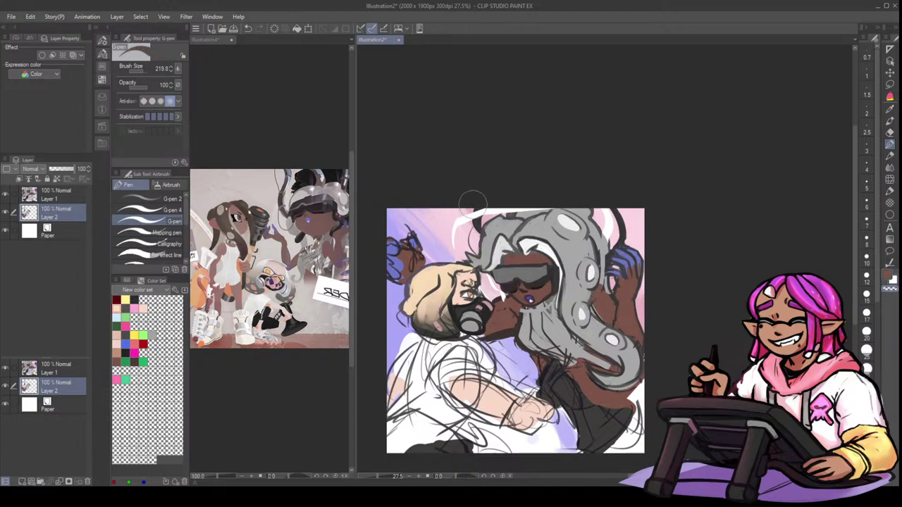
{"action": "left_click", "coordinate": [604, 208], "text": "alt"}
{"action": "left_click_drag", "start_coordinate": [604, 209], "coordinate": [586, 195]}
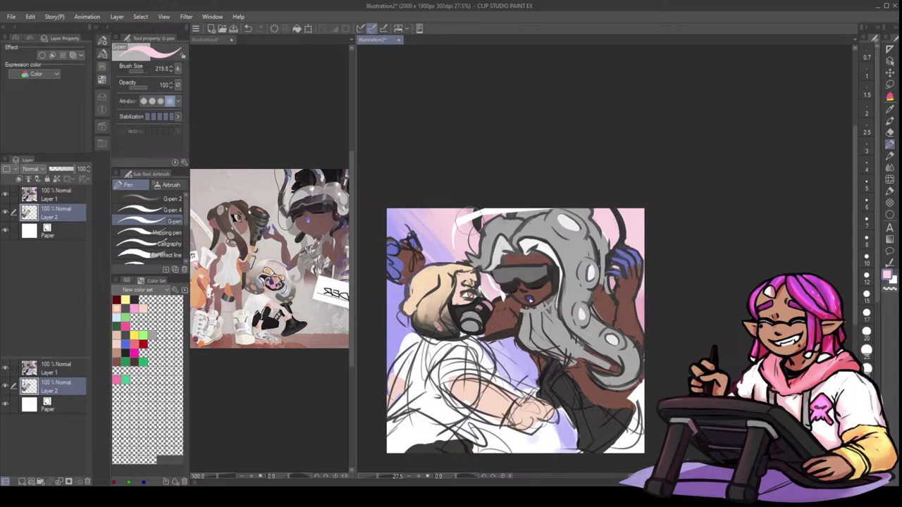
{"action": "left_click_drag", "start_coordinate": [468, 220], "coordinate": [560, 199]}
{"action": "left_click", "coordinate": [479, 216], "text": "alt"}
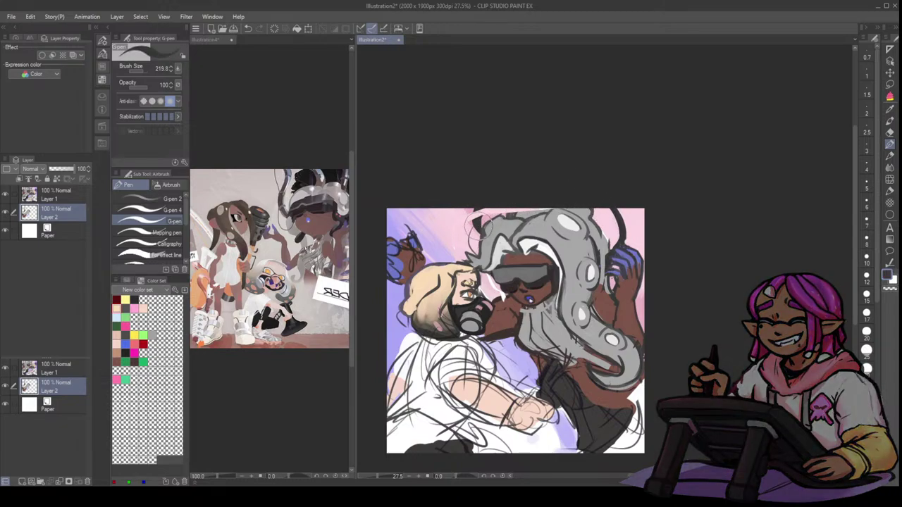
{"action": "left_click", "coordinate": [559, 215], "text": "alt"}
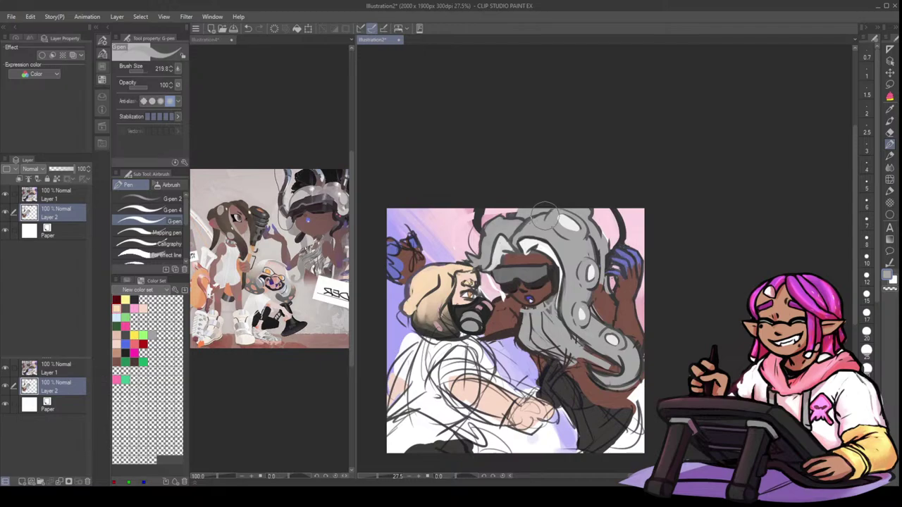
- Flip the canvas view back to its original orientation and merge Layer 1 with Layer 2
{"action": "key", "text": "h"}
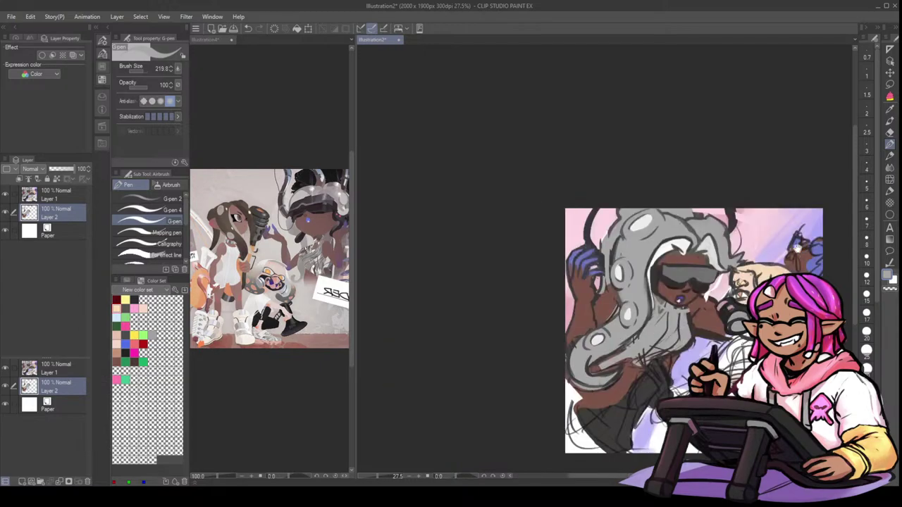
{"action": "left_click_drag", "start_coordinate": [797, 249], "coordinate": [675, 222]}
{"action": "left_click_drag", "start_coordinate": [828, 247], "coordinate": [792, 290]}
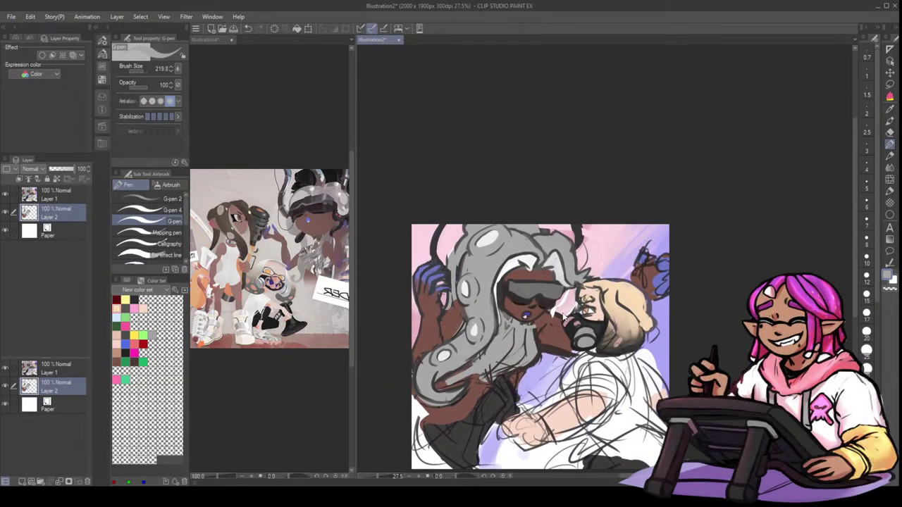
{"action": "left_click_drag", "start_coordinate": [562, 317], "coordinate": [554, 319]}
{"action": "key", "text": "bracketright"}
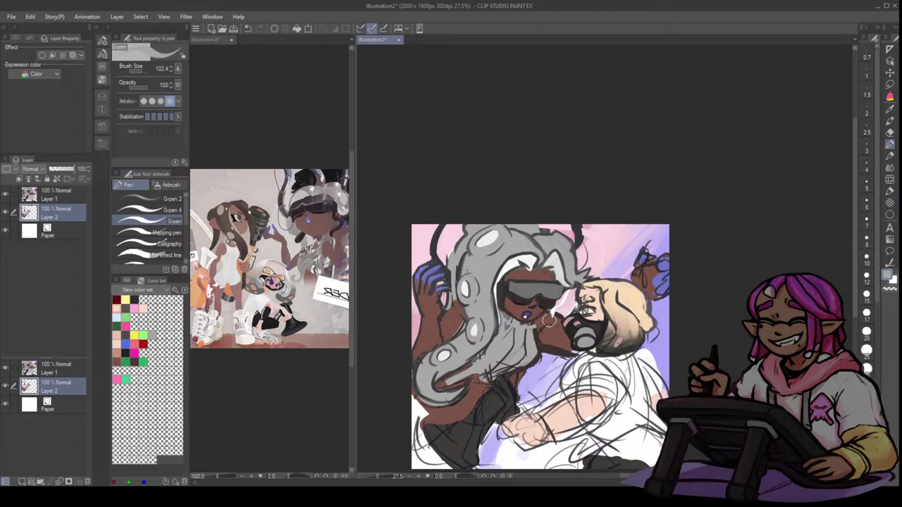
{"action": "left_click", "coordinate": [65, 198]}
{"action": "left_click", "coordinate": [69, 479]}
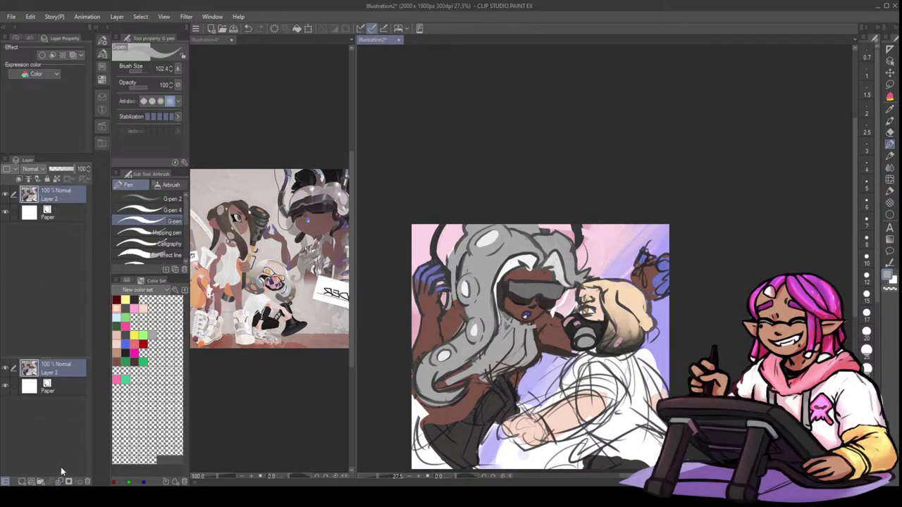
- Clean up the outer edge of the tentacle hair near the raised hand with the Darker pencil, using background pink and dark outline colour
{"action": "key", "text": "p"}
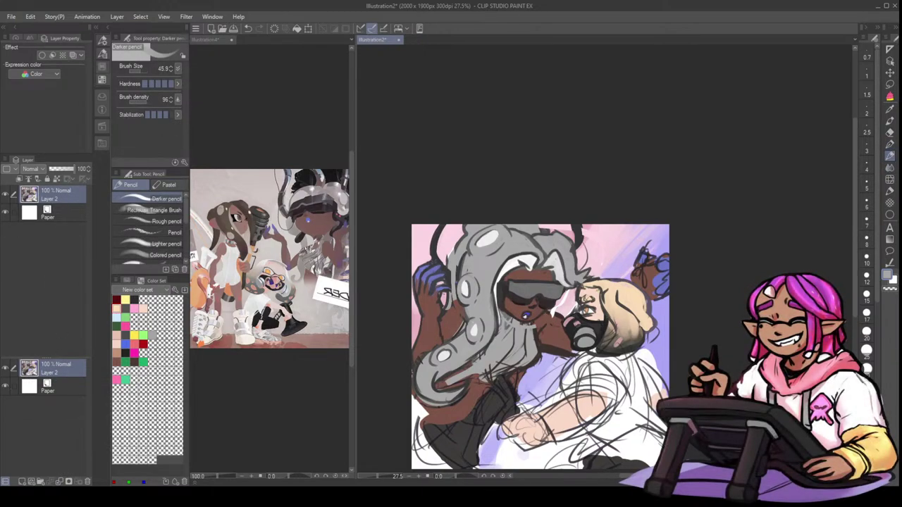
{"action": "left_click", "coordinate": [566, 298], "text": "alt"}
{"action": "key", "text": "bracketright"}
{"action": "key", "text": "bracketright"}
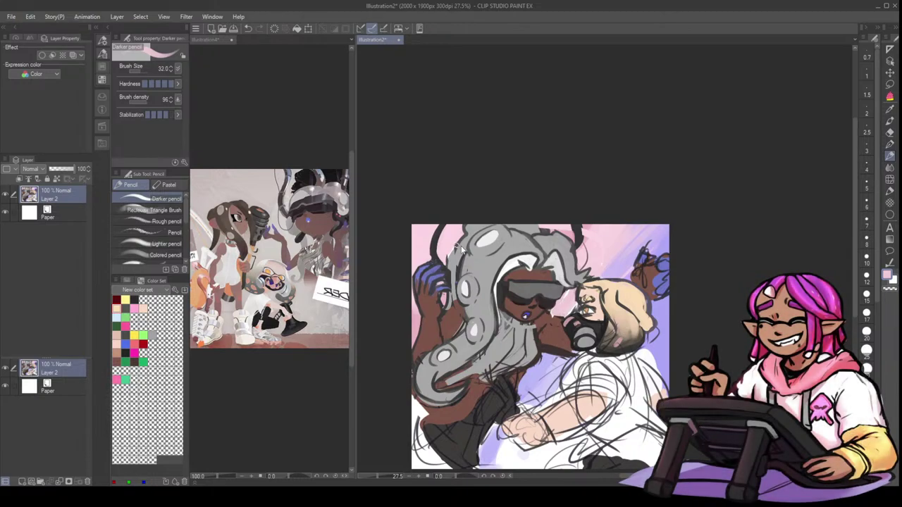
{"action": "key", "text": "bracketleft"}
{"action": "key", "text": "bracketleft"}
{"action": "key", "text": "bracketleft"}
{"action": "key", "text": "bracketleft"}
{"action": "left_click", "coordinate": [458, 246], "text": "alt"}
{"action": "left_click_drag", "start_coordinate": [459, 244], "coordinate": [450, 260]}
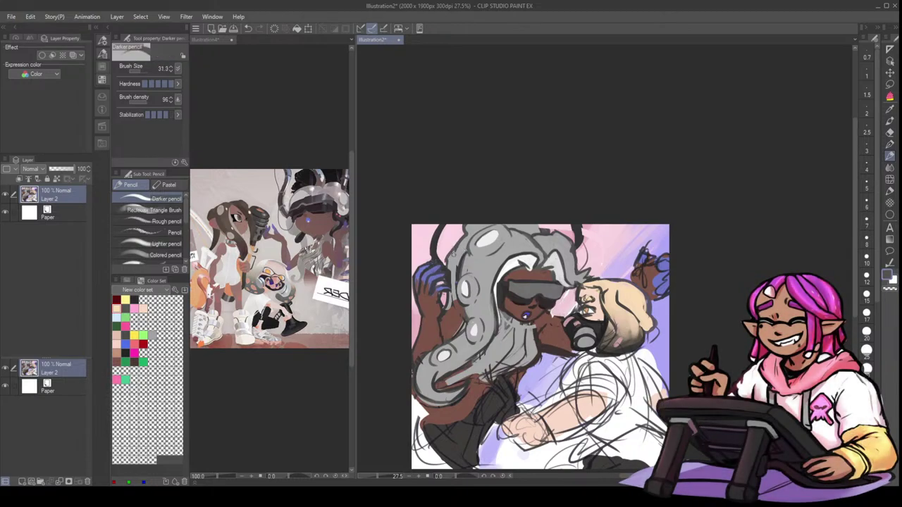
{"action": "left_click_drag", "start_coordinate": [455, 298], "coordinate": [453, 308]}
- Add a dark line beside the tentacle hair and extend the raised arm over the lower tentacle with sampled brown
{"action": "left_click", "coordinate": [444, 315], "text": "alt"}
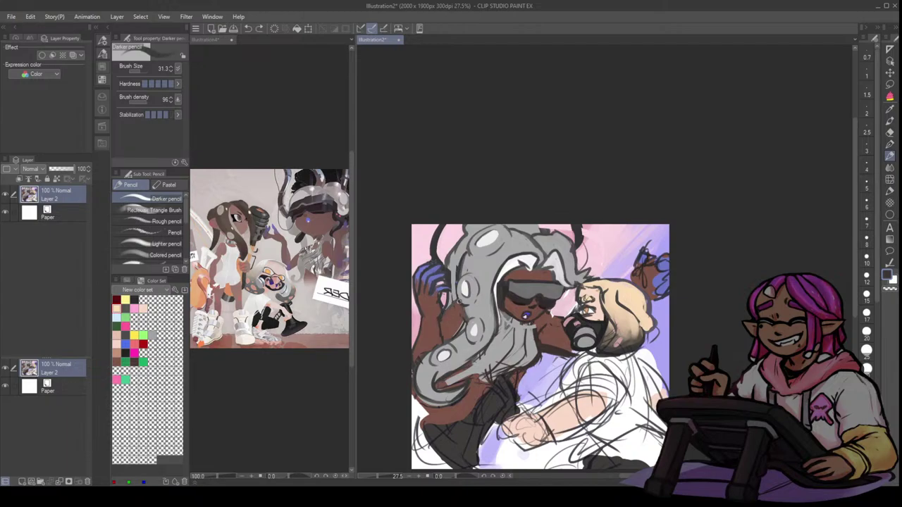
{"action": "left_click_drag", "start_coordinate": [445, 328], "coordinate": [453, 329]}
{"action": "left_click", "coordinate": [432, 335], "text": "alt"}
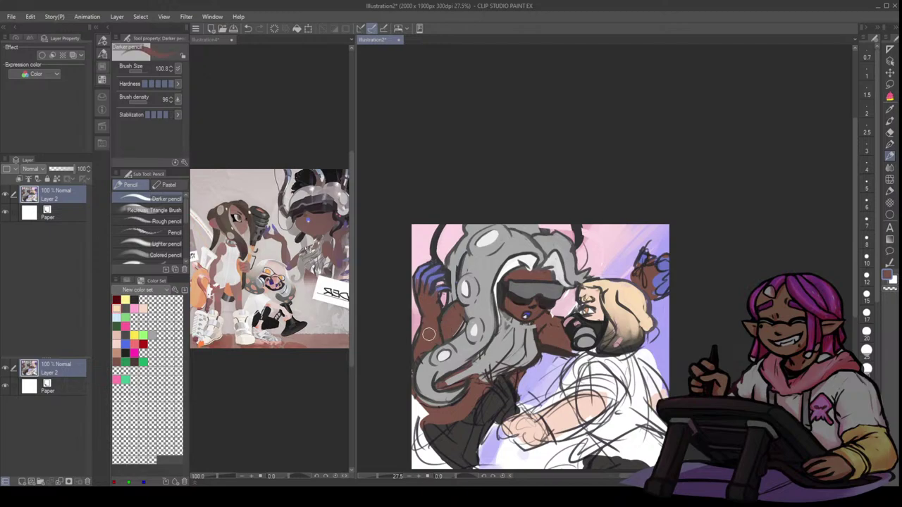
{"action": "mouse_move", "coordinate": [418, 365]}
{"action": "left_mouse_down"}
{"action": "mouse_move", "coordinate": [436, 335]}
{"action": "mouse_move", "coordinate": [431, 367]}
{"action": "mouse_move", "coordinate": [441, 337]}
{"action": "mouse_move", "coordinate": [424, 340]}
{"action": "mouse_move", "coordinate": [438, 351]}
{"action": "mouse_move", "coordinate": [419, 348]}
{"action": "mouse_move", "coordinate": [445, 363]}
{"action": "left_mouse_up"}
{"action": "key", "text": "ctrl+z"}
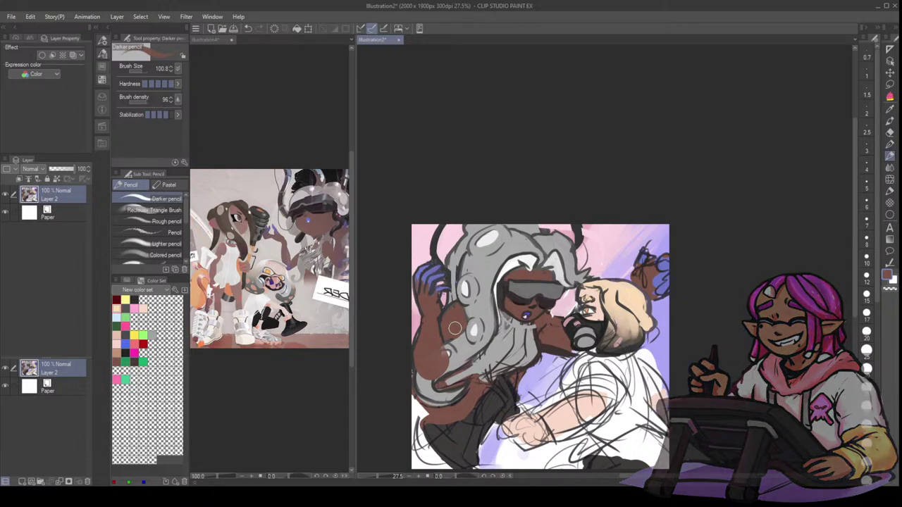
{"action": "left_click", "coordinate": [462, 355], "text": "alt"}
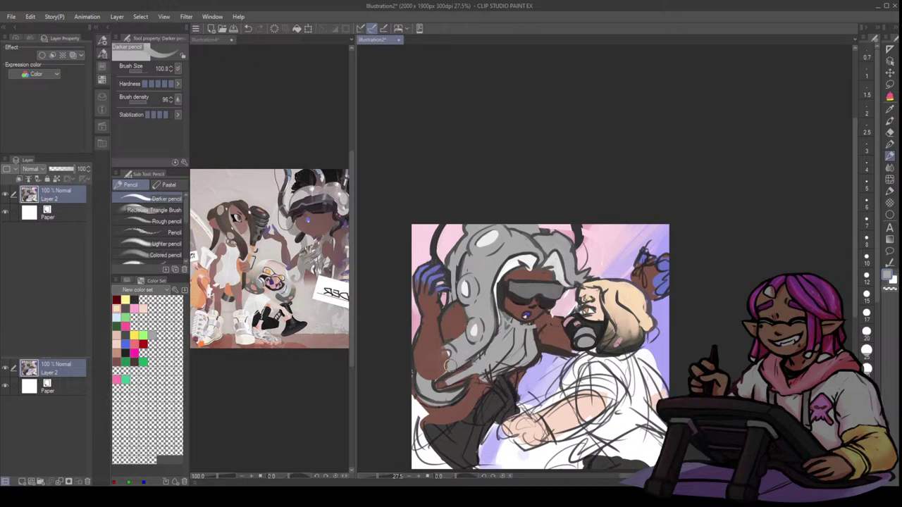
{"action": "left_click_drag", "start_coordinate": [449, 365], "coordinate": [437, 380]}
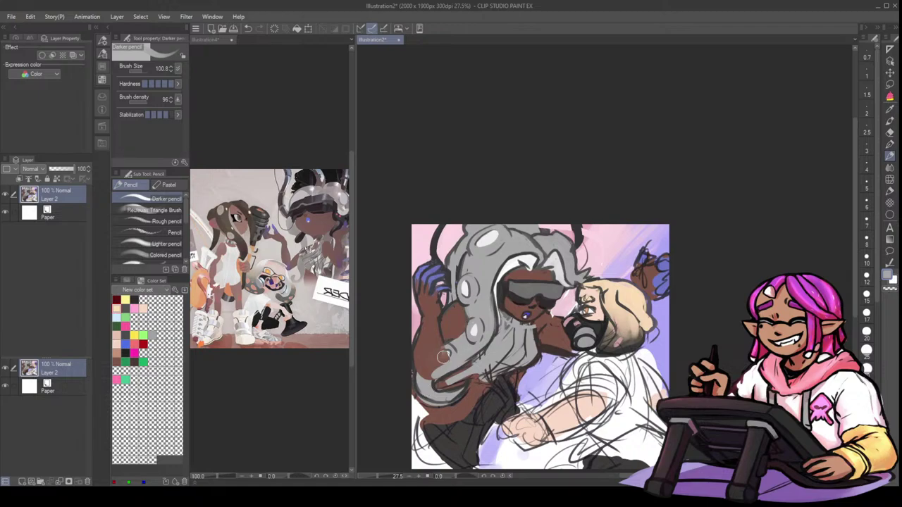
{"action": "left_click_drag", "start_coordinate": [454, 361], "coordinate": [421, 374]}
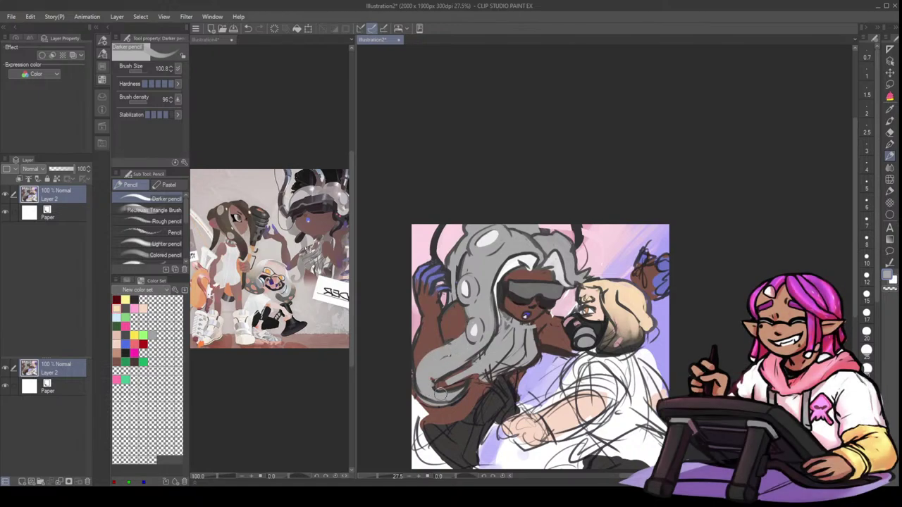
{"action": "key", "text": "ctrl+z"}
- Enlarge the Darker pencil and cover the tentacle in front of the raised arm with sampled skin brown
{"action": "key", "text": "]"}
{"action": "left_click", "coordinate": [449, 333], "text": "alt"}
{"action": "mouse_move", "coordinate": [448, 333]}
{"action": "left_mouse_down"}
{"action": "mouse_move", "coordinate": [441, 361]}
{"action": "mouse_move", "coordinate": [429, 349]}
{"action": "mouse_move", "coordinate": [451, 352]}
{"action": "mouse_move", "coordinate": [458, 326]}
{"action": "mouse_move", "coordinate": [432, 368]}
{"action": "mouse_move", "coordinate": [458, 323]}
{"action": "left_mouse_up"}
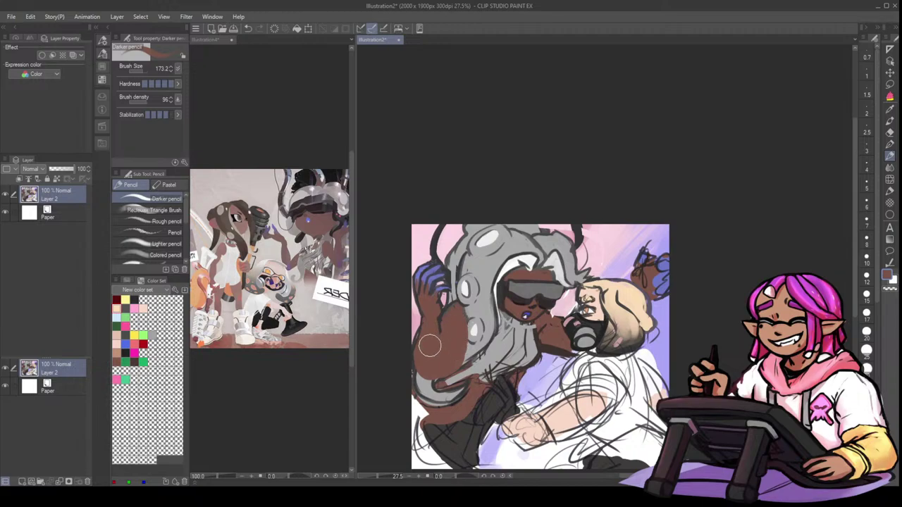
{"action": "left_click_drag", "start_coordinate": [443, 372], "coordinate": [463, 351]}
{"action": "mouse_move", "coordinate": [413, 323]}
{"action": "left_mouse_down"}
{"action": "mouse_move", "coordinate": [424, 327]}
{"action": "mouse_move", "coordinate": [429, 373]}
{"action": "left_mouse_up"}
- Redraw the raised arm's outer contour, elbow and inner fold in the sampled dark outline colour
{"action": "left_click", "coordinate": [416, 319], "text": "alt"}
{"action": "mouse_move", "coordinate": [441, 322]}
{"action": "left_mouse_down"}
{"action": "mouse_move", "coordinate": [452, 342]}
{"action": "mouse_move", "coordinate": [442, 331]}
{"action": "mouse_move", "coordinate": [425, 340]}
{"action": "mouse_move", "coordinate": [421, 321]}
{"action": "mouse_move", "coordinate": [432, 356]}
{"action": "mouse_move", "coordinate": [420, 325]}
{"action": "mouse_move", "coordinate": [439, 374]}
{"action": "left_mouse_up"}
{"action": "left_click", "coordinate": [443, 319], "text": "alt"}
{"action": "left_click_drag", "start_coordinate": [466, 324], "coordinate": [454, 365]}
{"action": "left_click_drag", "start_coordinate": [461, 346], "coordinate": [448, 371]}
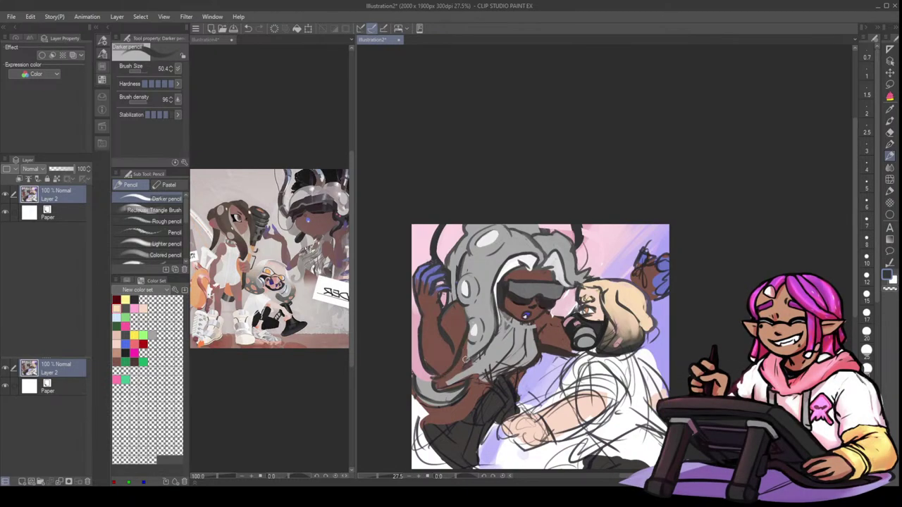
- Flip the canvas view horizontally and paint a curled grey tentacle end over the raised upper arm with sampled hair grey
{"action": "key", "text": "h"}
{"action": "left_click_drag", "start_coordinate": [776, 245], "coordinate": [631, 230]}
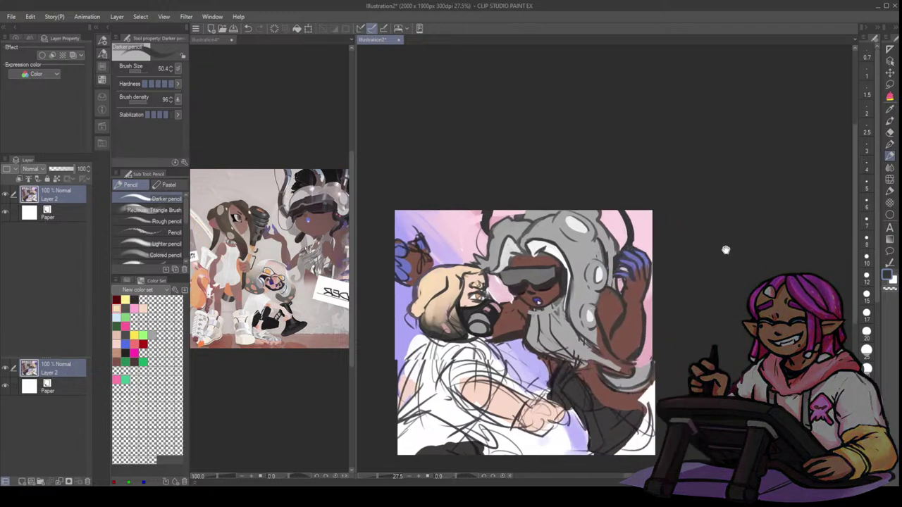
{"action": "left_click_drag", "start_coordinate": [725, 249], "coordinate": [660, 259]}
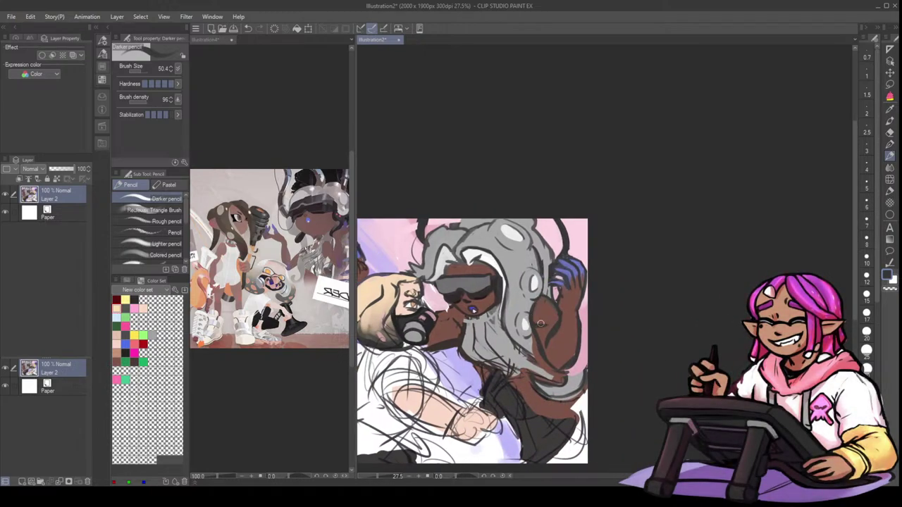
{"action": "mouse_move", "coordinate": [520, 329]}
{"action": "left_mouse_down"}
{"action": "mouse_move", "coordinate": [551, 329]}
{"action": "mouse_move", "coordinate": [541, 335]}
{"action": "mouse_move", "coordinate": [560, 325]}
{"action": "mouse_move", "coordinate": [580, 342]}
{"action": "left_mouse_up"}
{"action": "left_click", "coordinate": [515, 319], "text": "alt"}
{"action": "key", "text": "bracketright"}
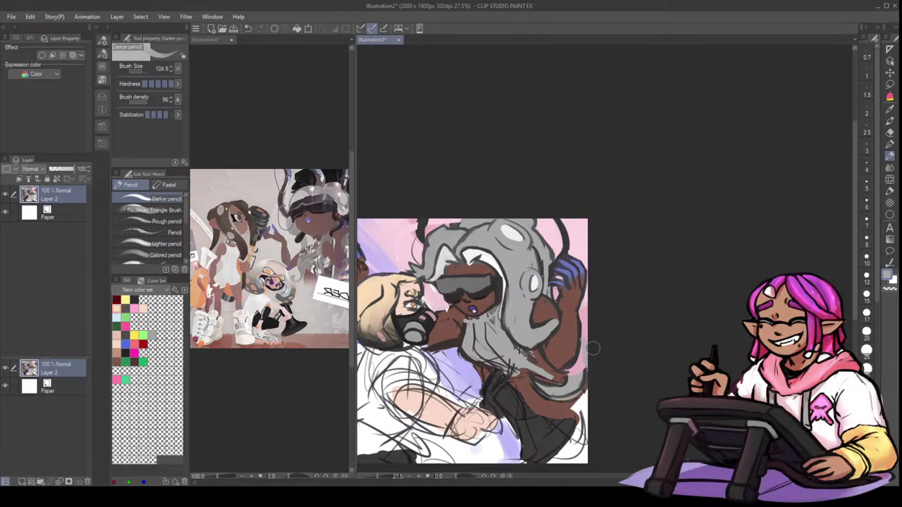
- Outline the curled tentacle tip in the dark colour with a smaller brush and rework the lines beside the raised elbow
{"action": "key", "text": "bracketleft"}
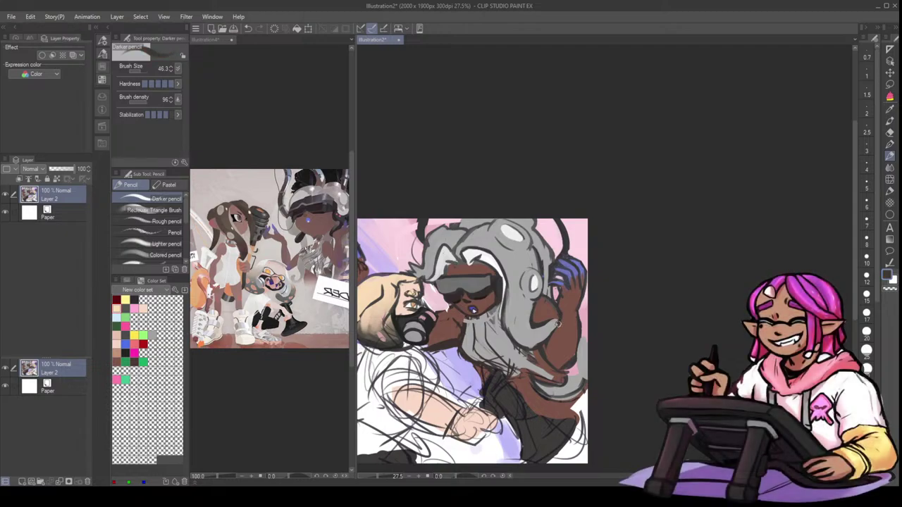
{"action": "left_click", "coordinate": [547, 327], "text": "alt"}
{"action": "left_click_drag", "start_coordinate": [539, 325], "coordinate": [556, 316]}
{"action": "left_click", "coordinate": [538, 322], "text": "alt"}
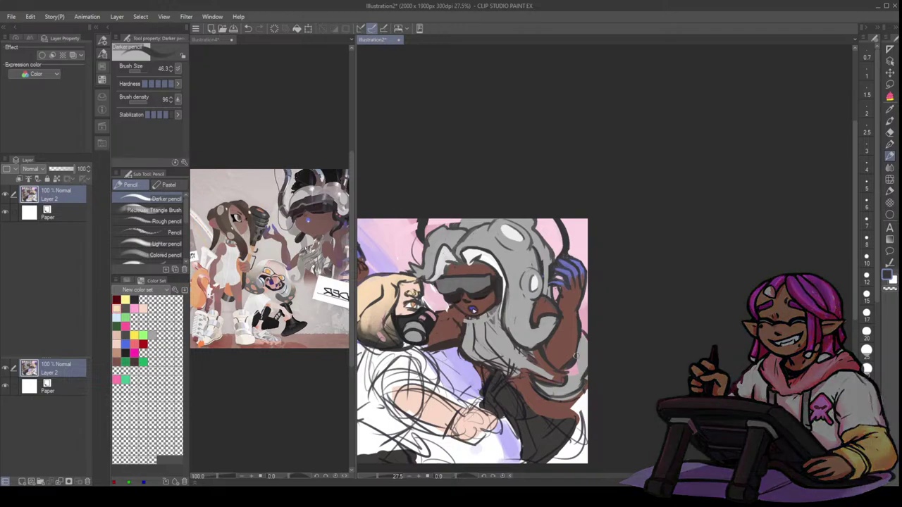
{"action": "mouse_move", "coordinate": [579, 348]}
{"action": "left_mouse_down"}
{"action": "mouse_move", "coordinate": [572, 381]}
{"action": "mouse_move", "coordinate": [583, 361]}
{"action": "mouse_move", "coordinate": [583, 398]}
{"action": "left_mouse_up"}
{"action": "key", "text": "ctrl+z"}
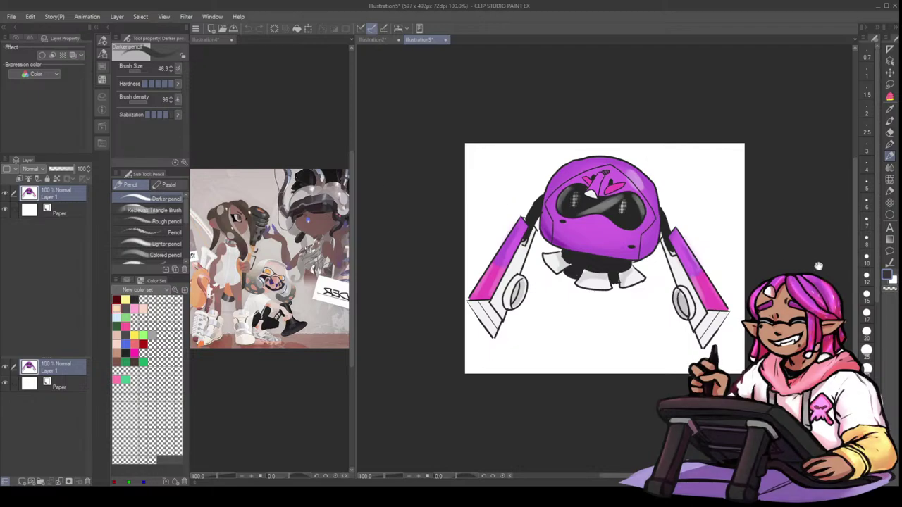
- Handwrite the social media handle beneath the purple robot in Illustration5 with a thin dark Milli pen
{"action": "mouse_move", "coordinate": [818, 266]}
{"action": "left_mouse_down"}
{"action": "mouse_move", "coordinate": [811, 250]}
{"action": "mouse_move", "coordinate": [831, 243]}
{"action": "left_mouse_up"}
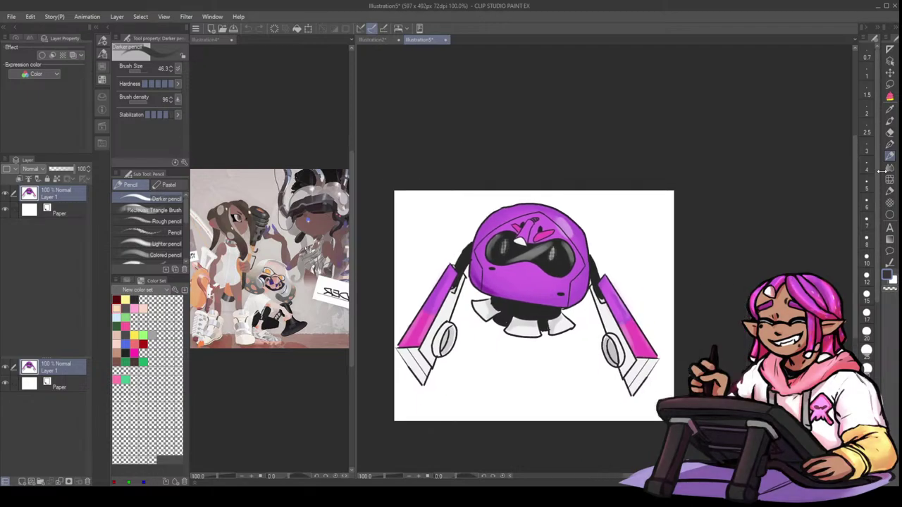
{"action": "left_click", "coordinate": [891, 191]}
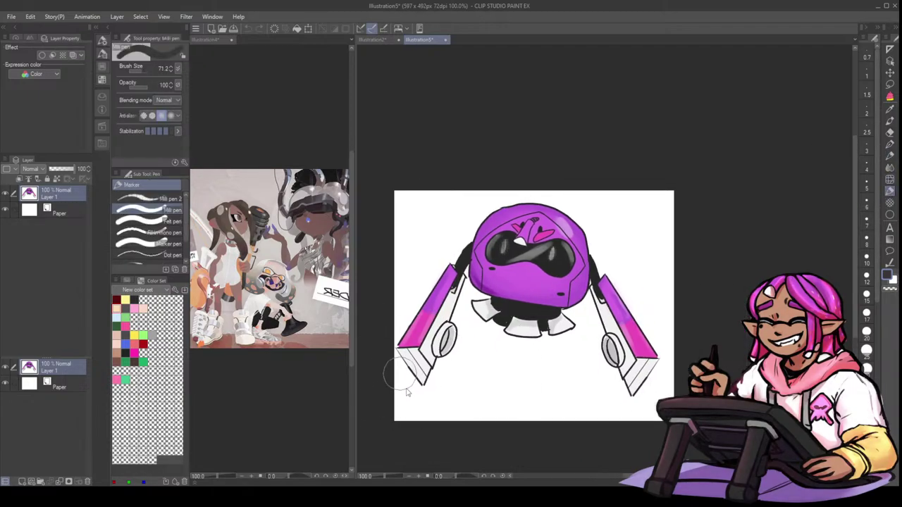
{"action": "left_click_drag", "start_coordinate": [407, 390], "coordinate": [401, 376]}
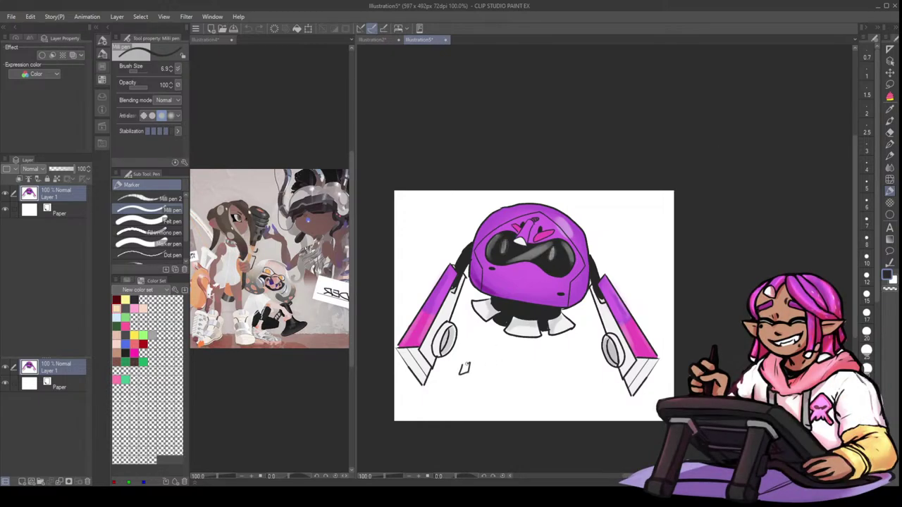
{"action": "left_click_drag", "start_coordinate": [466, 365], "coordinate": [463, 364]}
{"action": "left_click_drag", "start_coordinate": [465, 365], "coordinate": [510, 373]}
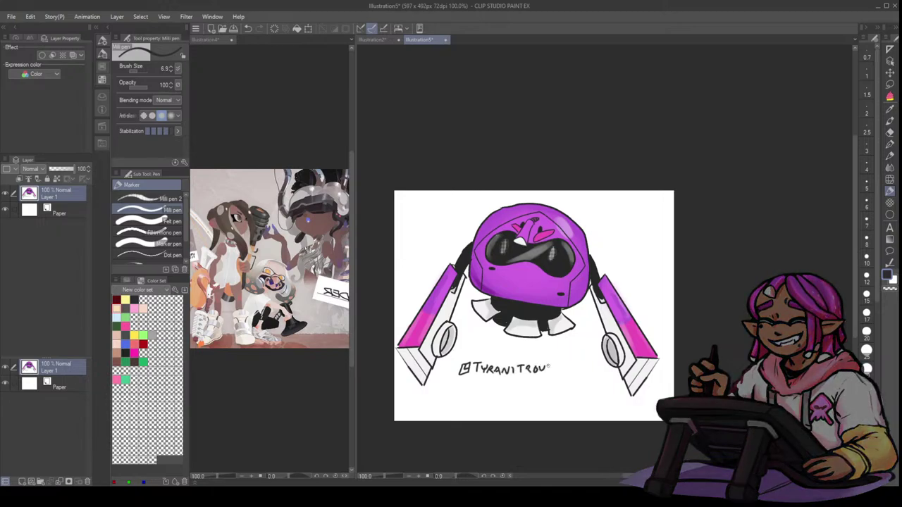
{"action": "left_click_drag", "start_coordinate": [552, 368], "coordinate": [572, 374]}
- Letter RYDERBOT in large block capitals beneath the handwritten handle
{"action": "left_click_drag", "start_coordinate": [470, 385], "coordinate": [487, 387]}
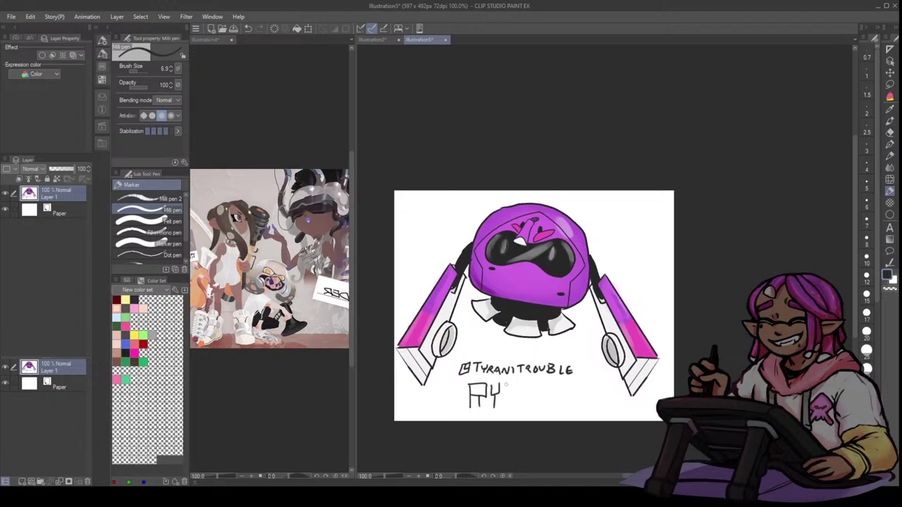
{"action": "mouse_move", "coordinate": [505, 383]}
{"action": "left_mouse_down"}
{"action": "mouse_move", "coordinate": [505, 406]}
{"action": "mouse_move", "coordinate": [517, 383]}
{"action": "mouse_move", "coordinate": [506, 405]}
{"action": "mouse_move", "coordinate": [534, 405]}
{"action": "left_mouse_up"}
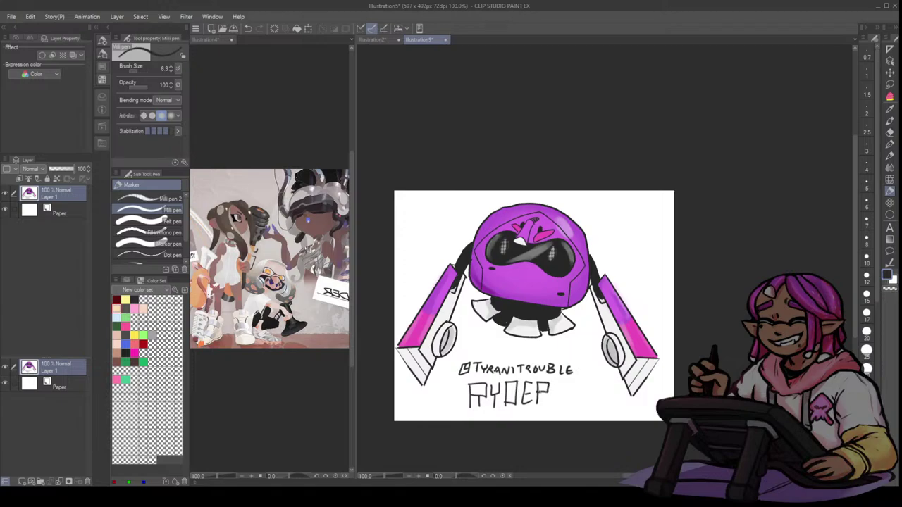
{"action": "mouse_move", "coordinate": [553, 381]}
{"action": "left_mouse_down"}
{"action": "mouse_move", "coordinate": [552, 405]}
{"action": "mouse_move", "coordinate": [580, 387]}
{"action": "mouse_move", "coordinate": [588, 400]}
{"action": "left_mouse_up"}
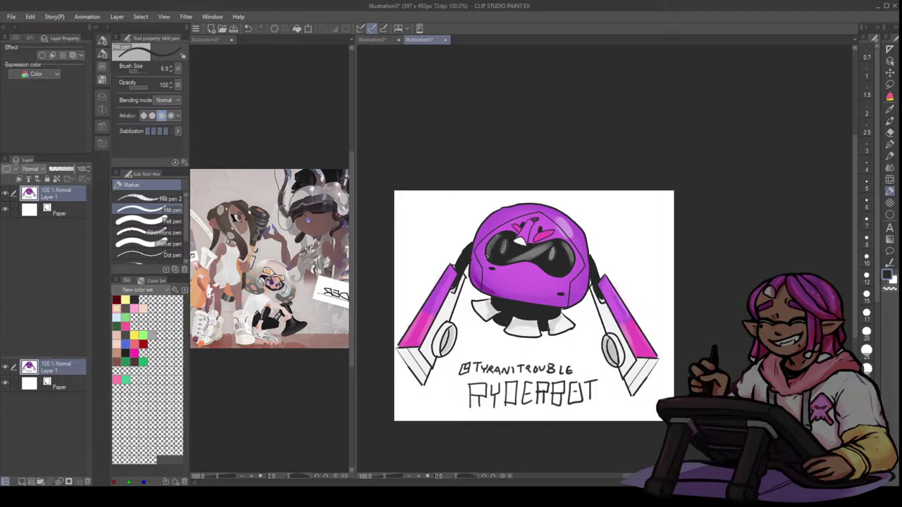
{"action": "scroll", "coordinate": [538, 260], "scroll_direction": "up", "scroll_amount": 3}
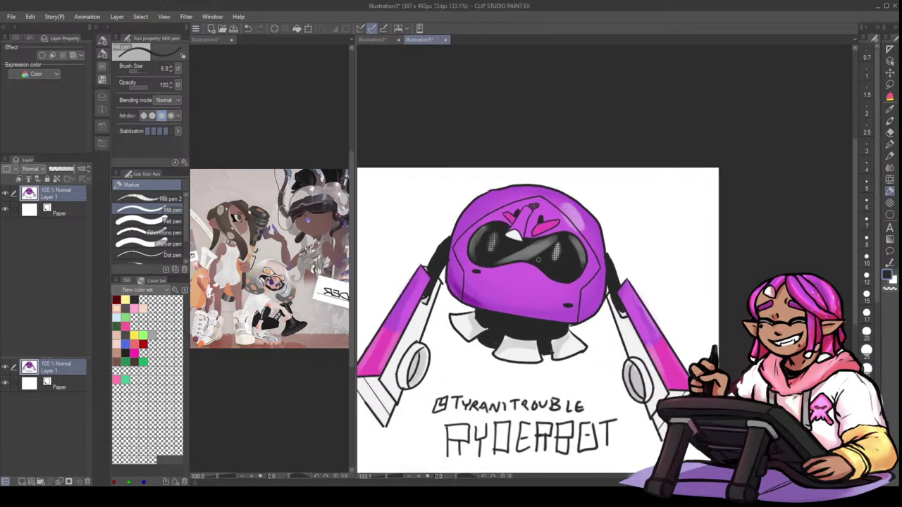
{"action": "scroll", "coordinate": [534, 251], "scroll_direction": "down", "scroll_amount": 3}
{"action": "scroll", "coordinate": [519, 253], "scroll_direction": "up", "scroll_amount": 2}
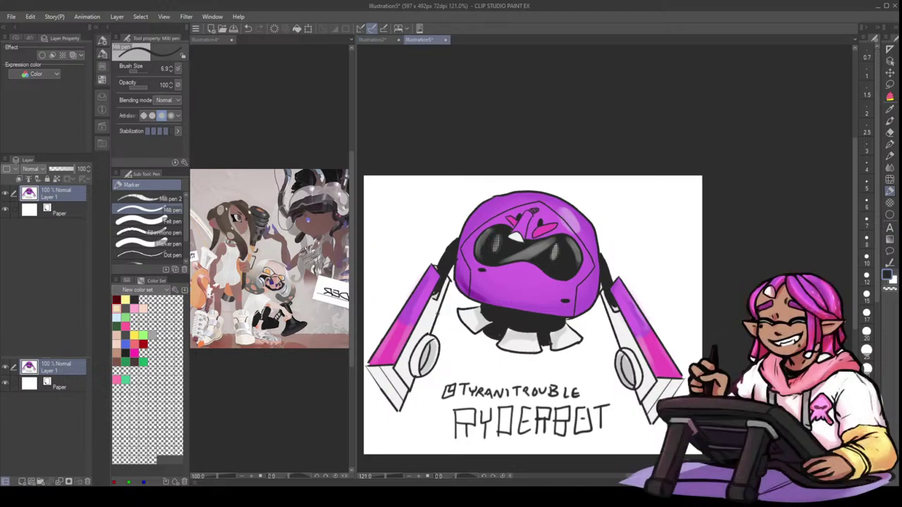
- Return to Illustration2, flip the canvas view back and switch to the Darker pencil
{"action": "left_click", "coordinate": [373, 40]}
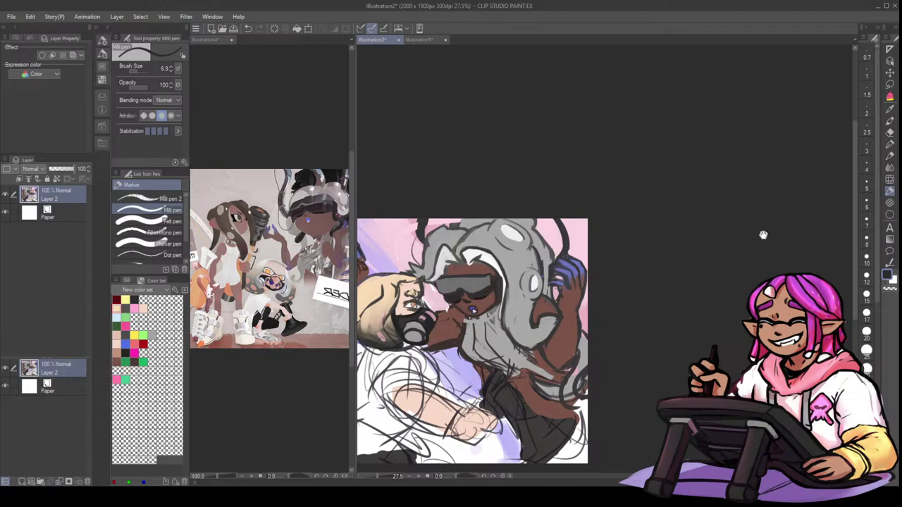
{"action": "left_click_drag", "start_coordinate": [763, 235], "coordinate": [807, 235]}
{"action": "key", "text": "h"}
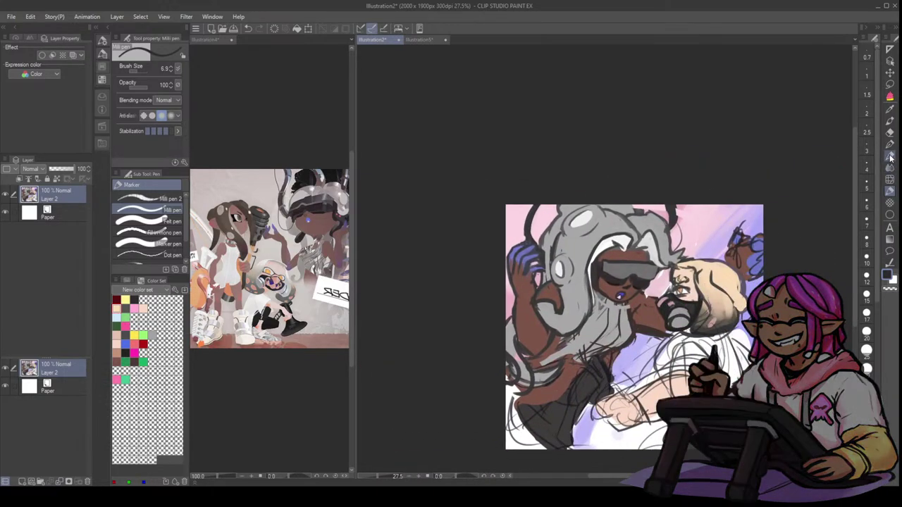
{"action": "left_click", "coordinate": [891, 155]}
{"action": "mouse_move", "coordinate": [809, 274]}
{"action": "left_mouse_down"}
{"action": "mouse_move", "coordinate": [794, 251]}
{"action": "mouse_move", "coordinate": [734, 253]}
{"action": "left_mouse_up"}
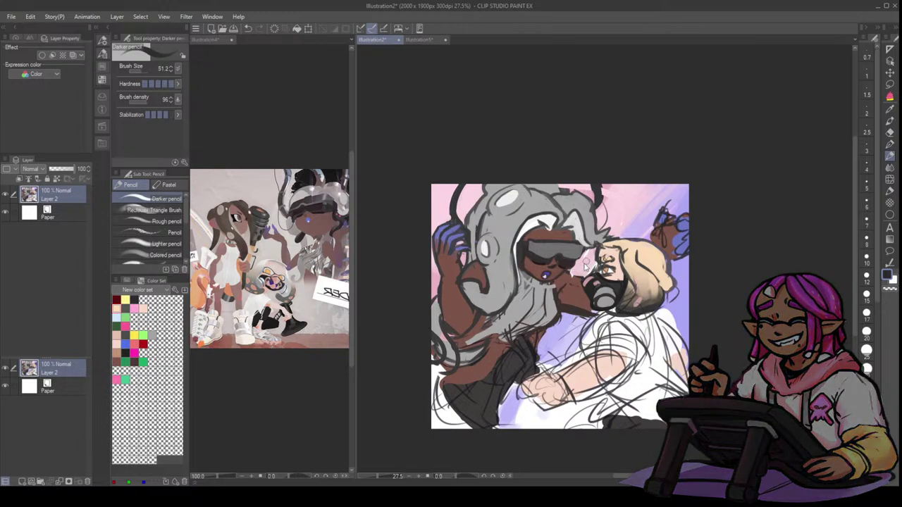
- Refine the outer edge of the sunglasses in the dark outline colour and touch up the cheek with sampled brown
{"action": "left_click_drag", "start_coordinate": [586, 261], "coordinate": [576, 255]}
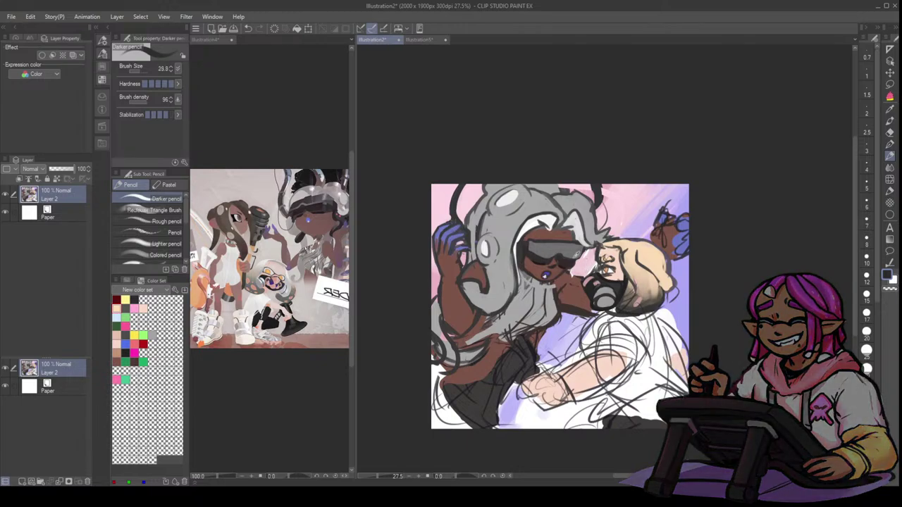
{"action": "left_click", "coordinate": [569, 278], "text": "alt"}
{"action": "left_click", "coordinate": [568, 278], "text": "ctrl+alt"}
{"action": "left_click_drag", "start_coordinate": [566, 278], "coordinate": [570, 280]}
- Switch to Illustration5 and draw a small brown mark above the handwritten handle with the Milli pen
{"action": "left_click", "coordinate": [416, 40]}
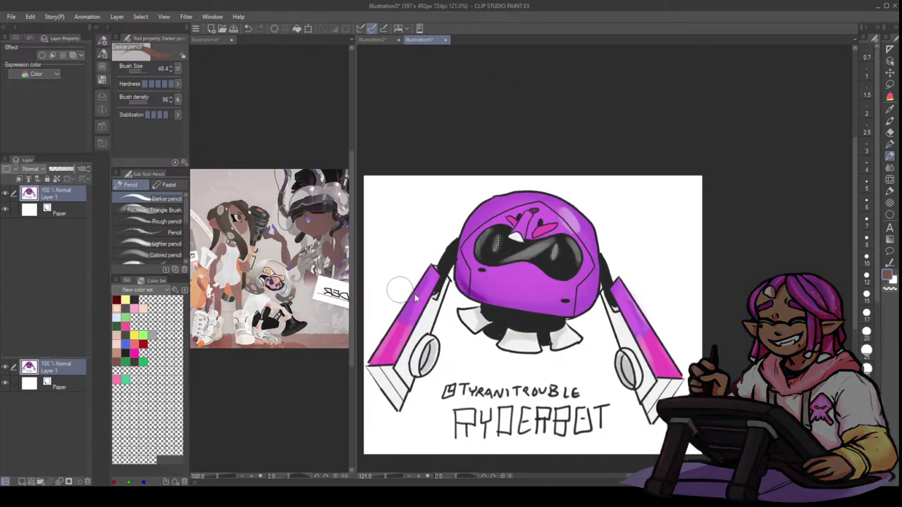
{"action": "key", "text": "p"}
{"action": "left_click", "coordinate": [889, 189]}
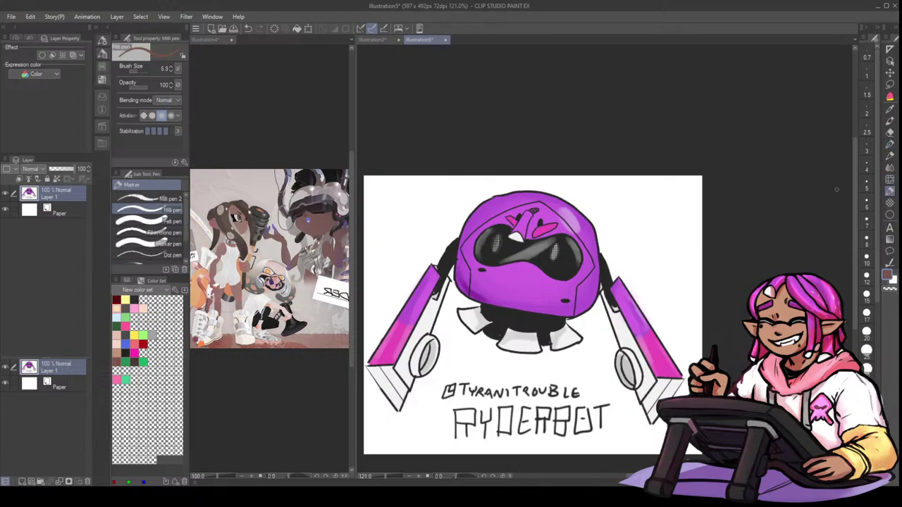
{"action": "mouse_move", "coordinate": [444, 359]}
{"action": "left_mouse_down"}
{"action": "mouse_move", "coordinate": [457, 354]}
{"action": "mouse_move", "coordinate": [453, 366]}
{"action": "left_mouse_up"}
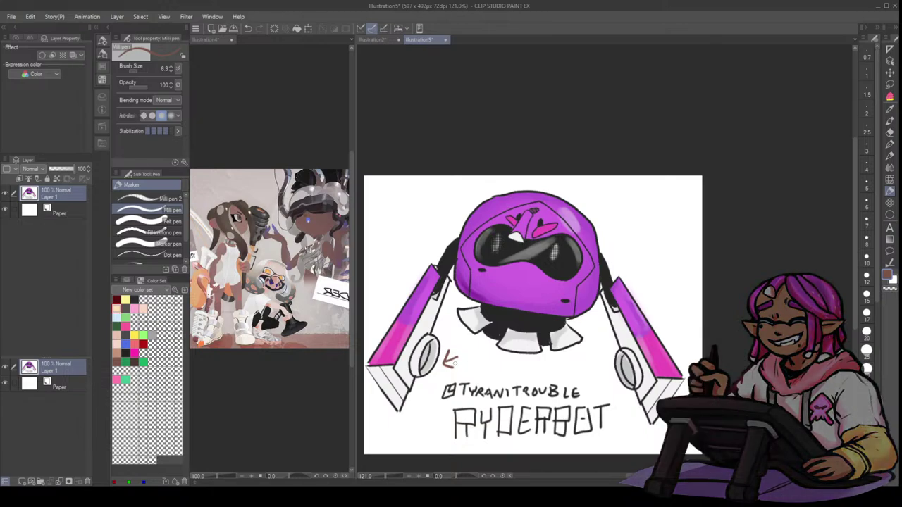
- Return to Illustration2 and clean up the hair strands below the chin with the Milli pen, using sampled colours
{"action": "left_click", "coordinate": [377, 42]}
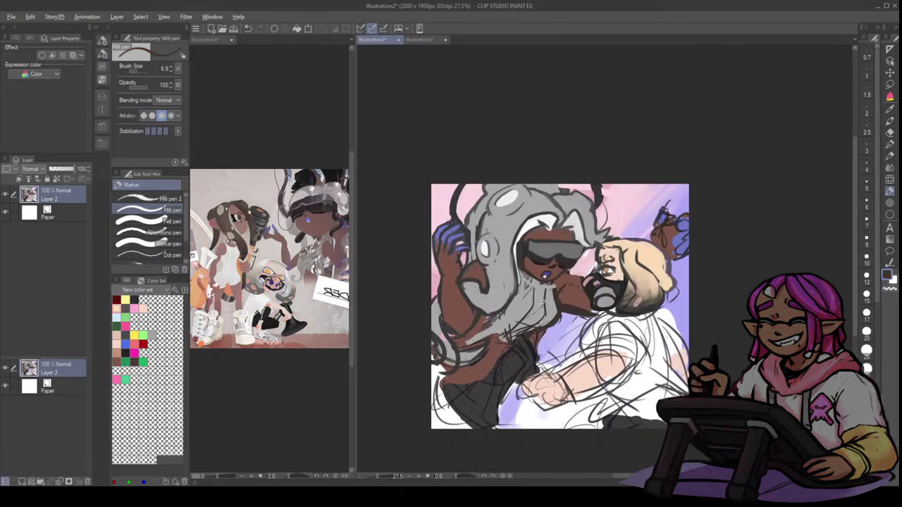
{"action": "left_click", "coordinate": [542, 296], "text": "alt"}
{"action": "mouse_move", "coordinate": [534, 298]}
{"action": "left_mouse_down"}
{"action": "mouse_move", "coordinate": [511, 324]}
{"action": "mouse_move", "coordinate": [546, 311]}
{"action": "mouse_move", "coordinate": [533, 323]}
{"action": "mouse_move", "coordinate": [554, 302]}
{"action": "left_mouse_up"}
{"action": "key", "text": "["}
{"action": "left_click", "coordinate": [556, 294], "text": "alt"}
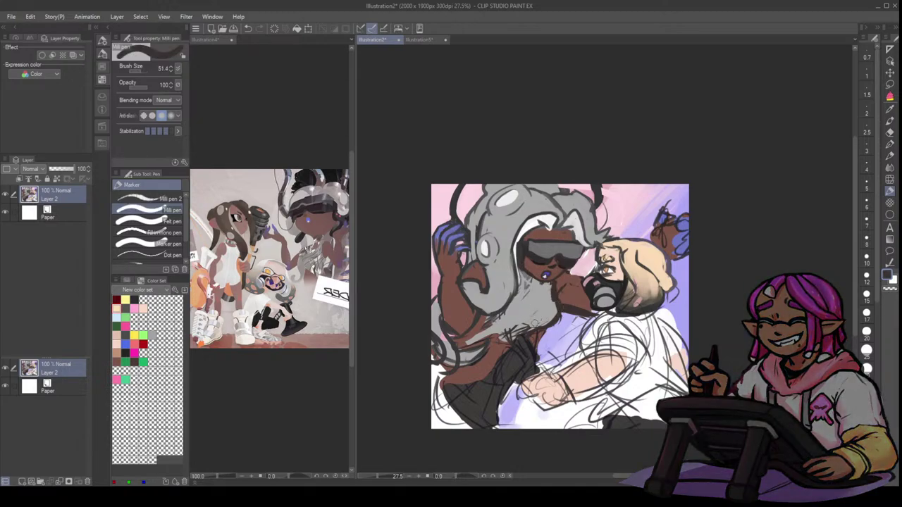
- Rework the lower hair edge beside the bent elbow with sampled colours, using the Milli pen and the Darker pencil
{"action": "left_click", "coordinate": [464, 337], "text": "alt"}
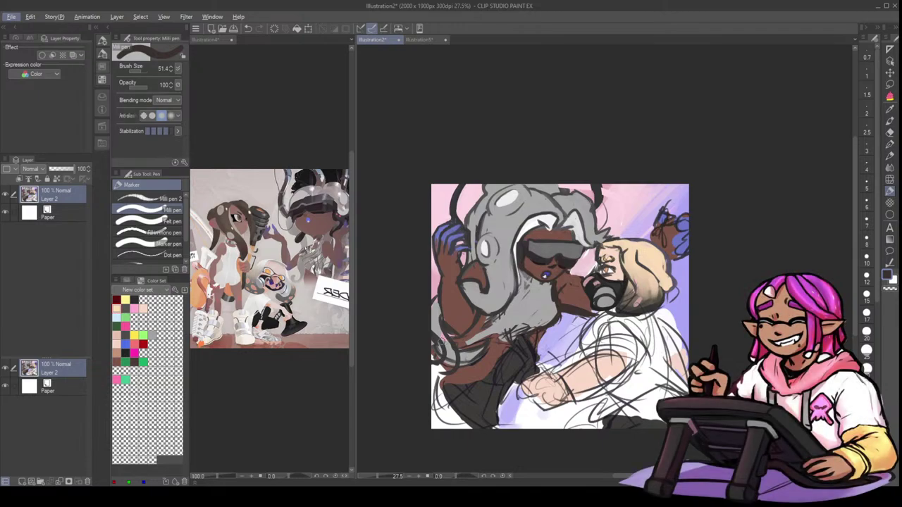
{"action": "left_click", "coordinate": [490, 322]}
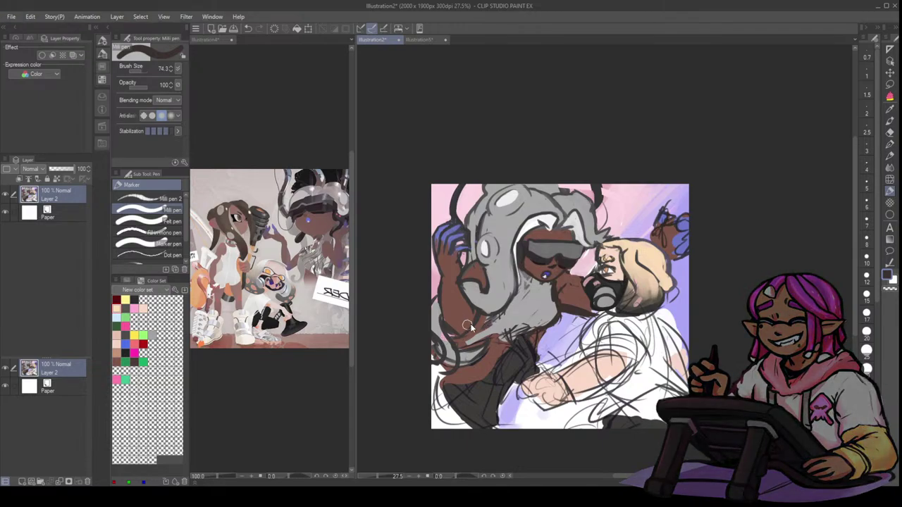
{"action": "left_click_drag", "start_coordinate": [471, 324], "coordinate": [478, 326]}
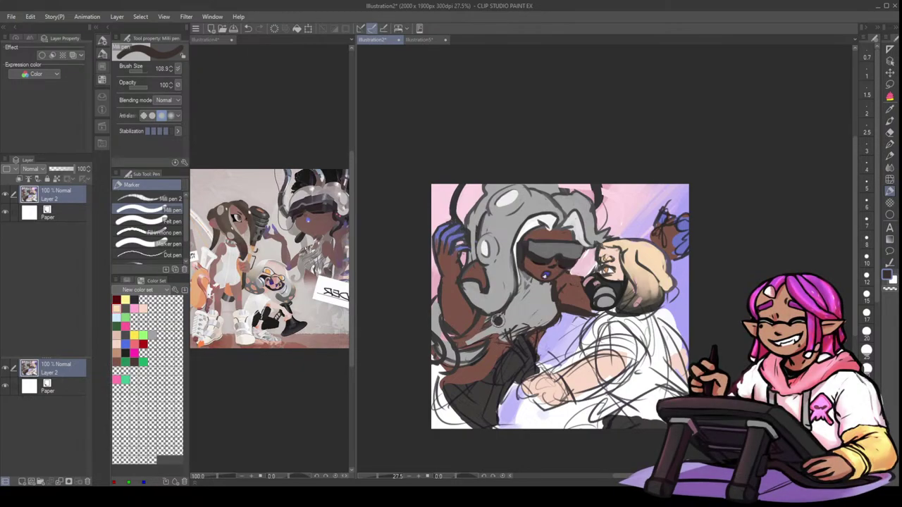
{"action": "key", "text": "p"}
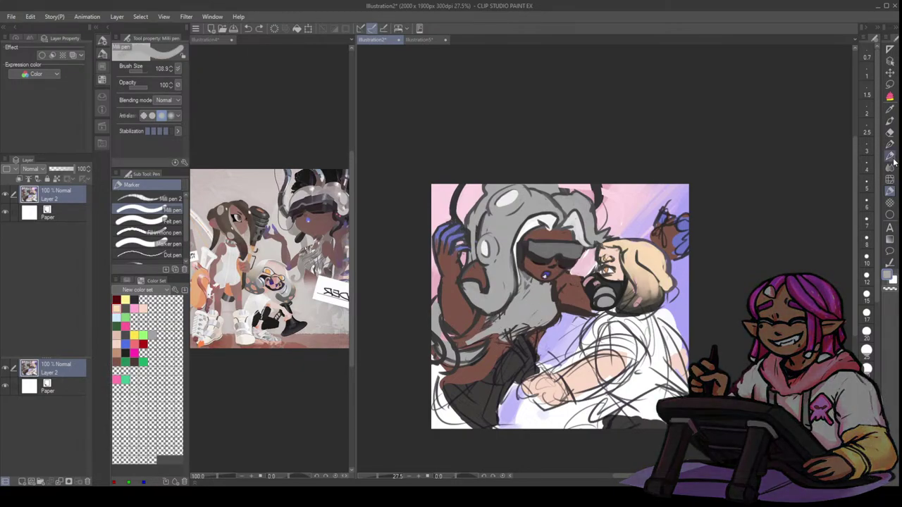
{"action": "mouse_move", "coordinate": [506, 328]}
{"action": "left_mouse_down"}
{"action": "mouse_move", "coordinate": [513, 324]}
{"action": "mouse_move", "coordinate": [479, 334]}
{"action": "mouse_move", "coordinate": [481, 325]}
{"action": "left_mouse_up"}
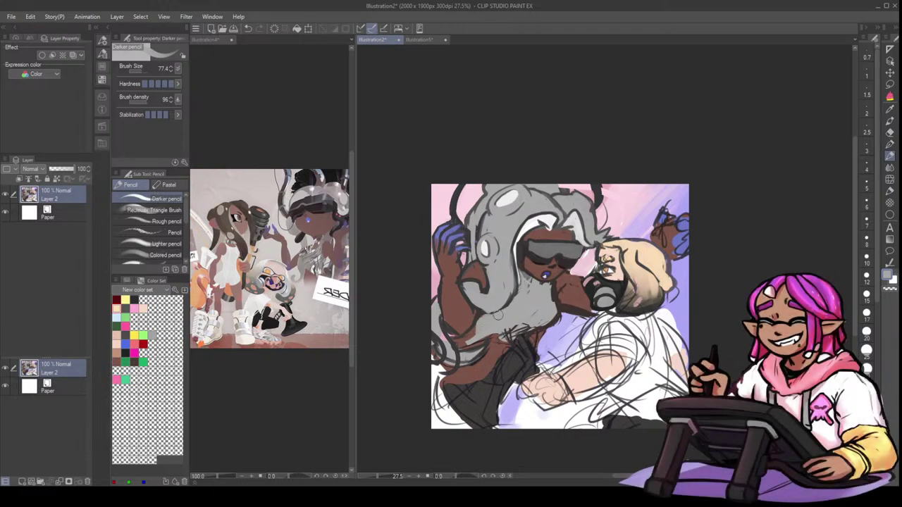
- Paint over the waist's sketch lines in sampled brown and fill the grey hair edge above the trousers with the Darker pencil
{"action": "mouse_move", "coordinate": [439, 356]}
{"action": "left_mouse_down"}
{"action": "mouse_move", "coordinate": [448, 364]}
{"action": "mouse_move", "coordinate": [436, 337]}
{"action": "mouse_move", "coordinate": [443, 361]}
{"action": "mouse_move", "coordinate": [451, 355]}
{"action": "mouse_move", "coordinate": [441, 365]}
{"action": "mouse_move", "coordinate": [483, 340]}
{"action": "mouse_move", "coordinate": [459, 357]}
{"action": "mouse_move", "coordinate": [471, 350]}
{"action": "mouse_move", "coordinate": [476, 360]}
{"action": "left_mouse_up"}
{"action": "key", "text": "bracketleft"}
{"action": "key", "text": "bracketleft"}
{"action": "left_click", "coordinate": [444, 346], "text": "alt"}
{"action": "key", "text": "bracketright"}
{"action": "key", "text": "bracketright"}
{"action": "key", "text": "bracketright"}
{"action": "key", "text": "bracketright"}
{"action": "left_click", "coordinate": [475, 335], "text": "alt"}
{"action": "left_click", "coordinate": [542, 292], "text": "alt"}
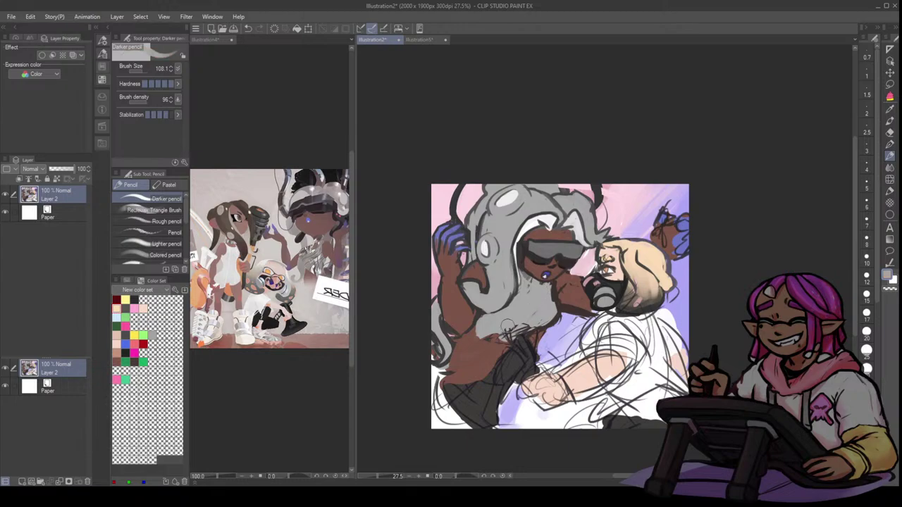
{"action": "left_click_drag", "start_coordinate": [517, 330], "coordinate": [503, 333]}
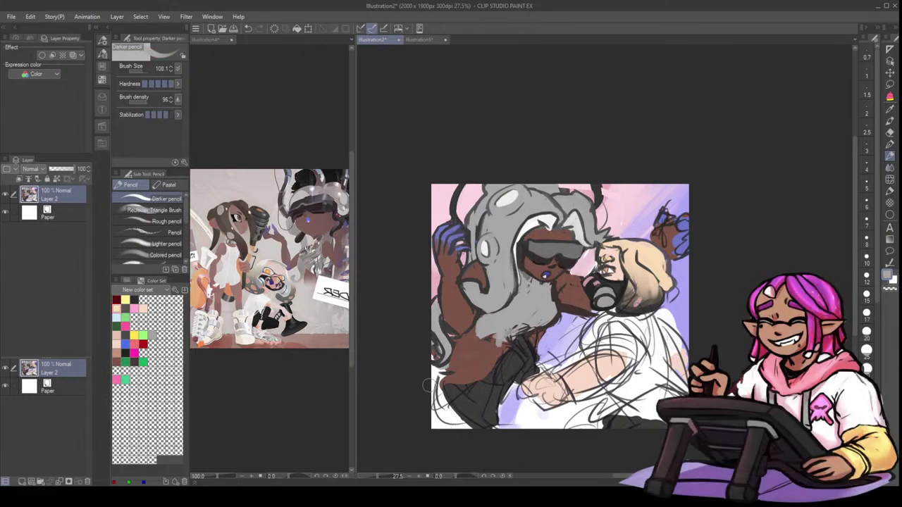
{"action": "mouse_move", "coordinate": [451, 374]}
{"action": "left_mouse_down"}
{"action": "mouse_move", "coordinate": [440, 377]}
{"action": "mouse_move", "coordinate": [438, 414]}
{"action": "mouse_move", "coordinate": [451, 426]}
{"action": "left_mouse_up"}
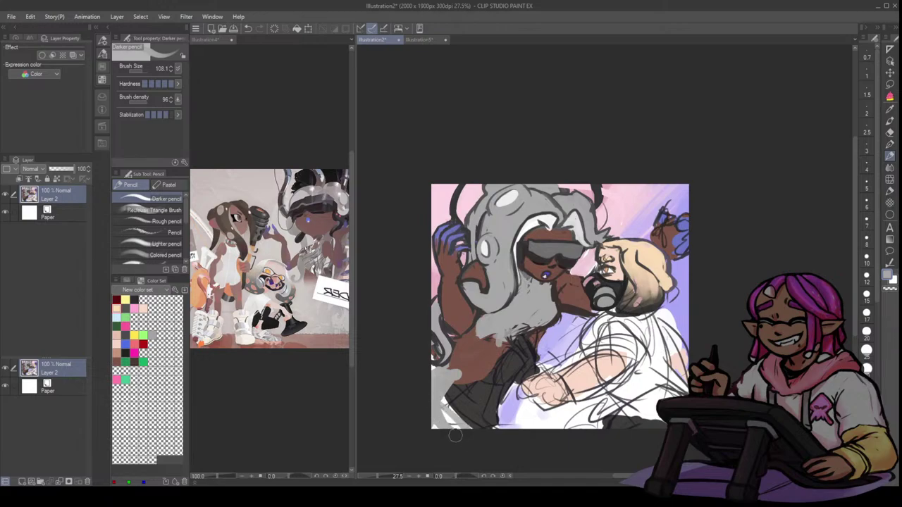
{"action": "left_click", "coordinate": [759, 117], "text": "alt"}
{"action": "left_click_drag", "start_coordinate": [421, 370], "coordinate": [450, 382]}
{"action": "left_click_drag", "start_coordinate": [528, 388], "coordinate": [499, 427]}
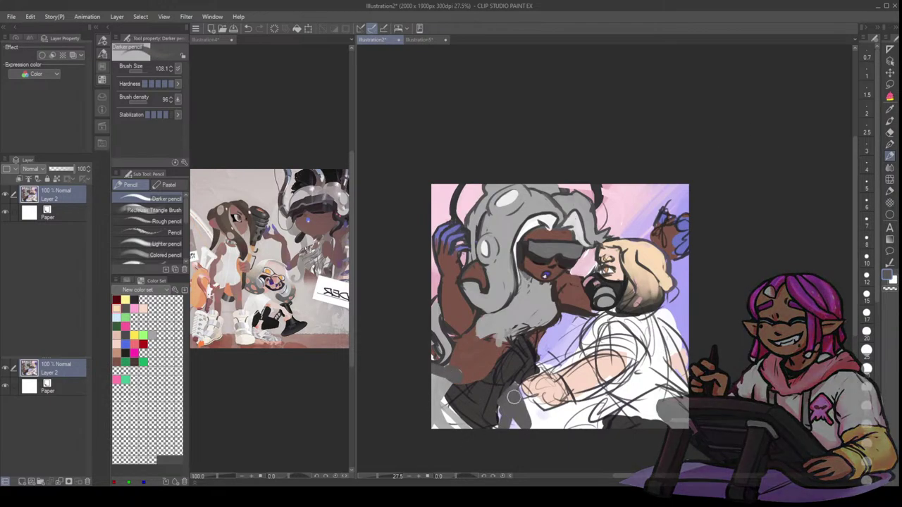
{"action": "key", "text": "ctrl+z"}
{"action": "mouse_move", "coordinate": [517, 395]}
{"action": "left_mouse_down"}
{"action": "mouse_move", "coordinate": [499, 427]}
{"action": "mouse_move", "coordinate": [542, 429]}
{"action": "left_mouse_up"}
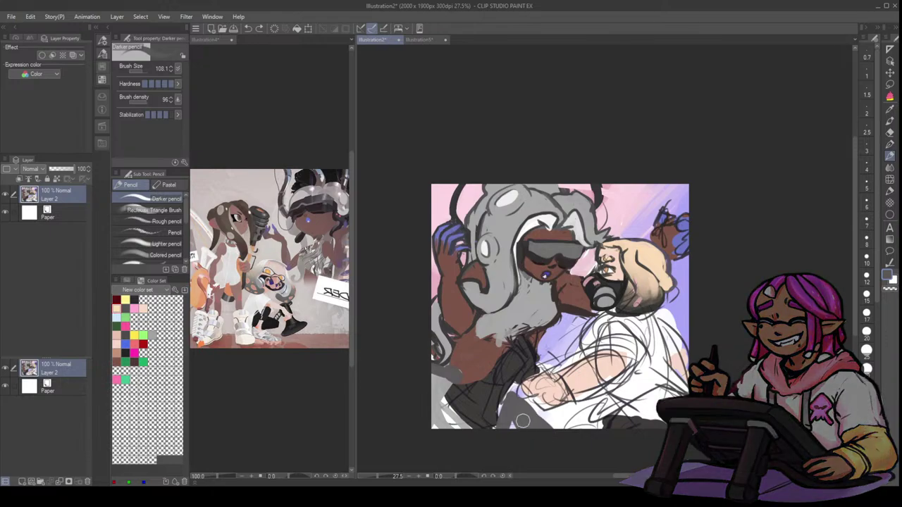
{"action": "key", "text": "ctrl+z"}
{"action": "key", "text": "ctrl+z"}
- Paint the background around the legs in sampled pale lavender and the gap beside the waist in pink
{"action": "left_click", "coordinate": [542, 415], "text": "alt"}
{"action": "mouse_move", "coordinate": [435, 364]}
{"action": "left_mouse_down"}
{"action": "mouse_move", "coordinate": [454, 377]}
{"action": "mouse_move", "coordinate": [449, 361]}
{"action": "mouse_move", "coordinate": [426, 368]}
{"action": "mouse_move", "coordinate": [445, 383]}
{"action": "mouse_move", "coordinate": [427, 428]}
{"action": "left_mouse_up"}
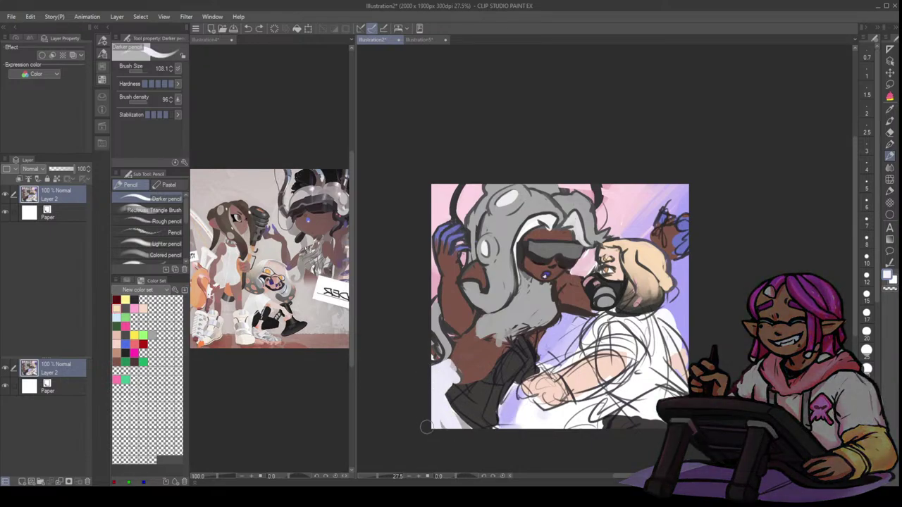
{"action": "mouse_move", "coordinate": [537, 406]}
{"action": "left_mouse_down"}
{"action": "mouse_move", "coordinate": [517, 406]}
{"action": "mouse_move", "coordinate": [505, 422]}
{"action": "mouse_move", "coordinate": [510, 392]}
{"action": "mouse_move", "coordinate": [523, 390]}
{"action": "left_mouse_up"}
{"action": "mouse_move", "coordinate": [449, 354]}
{"action": "left_mouse_down"}
{"action": "mouse_move", "coordinate": [459, 339]}
{"action": "mouse_move", "coordinate": [455, 353]}
{"action": "mouse_move", "coordinate": [442, 325]}
{"action": "mouse_move", "coordinate": [460, 347]}
{"action": "left_mouse_up"}
{"action": "left_click", "coordinate": [451, 331], "text": "alt"}
{"action": "left_click", "coordinate": [437, 305], "text": "alt"}
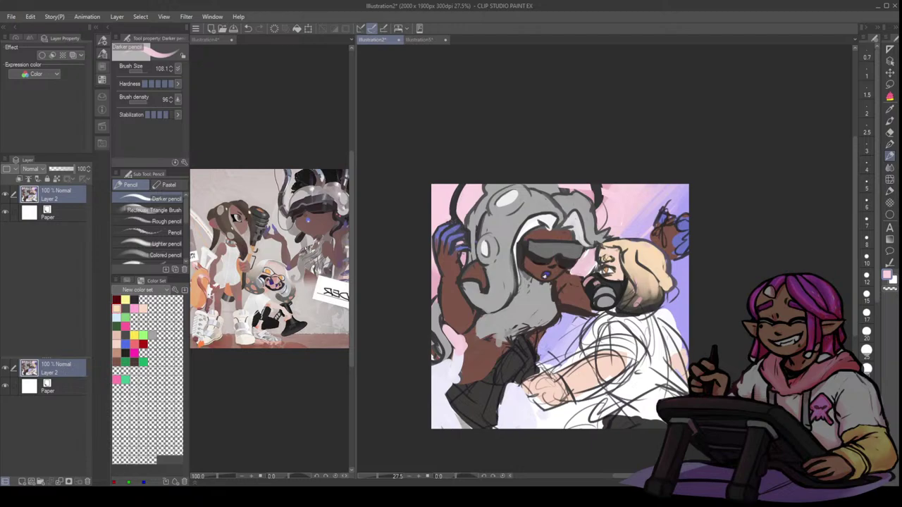
- Flip the canvas view and draw a curved line hanging below the sunglasses character's arm in the dark outline colour
{"action": "key", "text": "h"}
{"action": "left_click_drag", "start_coordinate": [757, 245], "coordinate": [724, 236]}
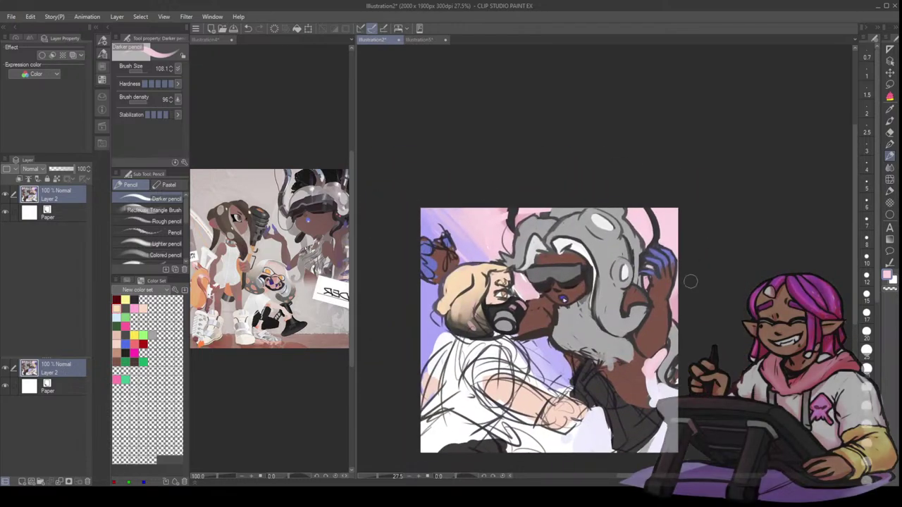
{"action": "key", "text": "bracketleft"}
{"action": "key", "text": "bracketleft"}
{"action": "key", "text": "bracketleft"}
{"action": "left_click", "coordinate": [599, 316], "text": "alt"}
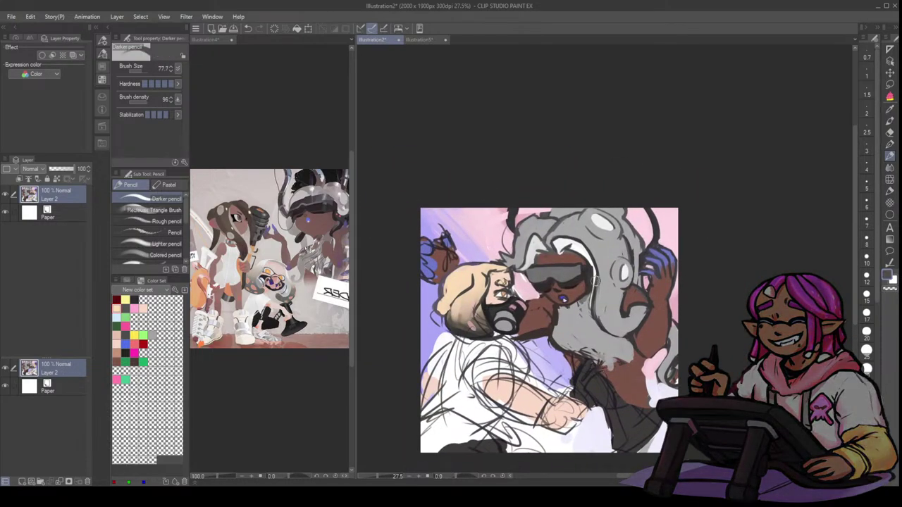
{"action": "key", "text": "bracketleft"}
{"action": "key", "text": "bracketleft"}
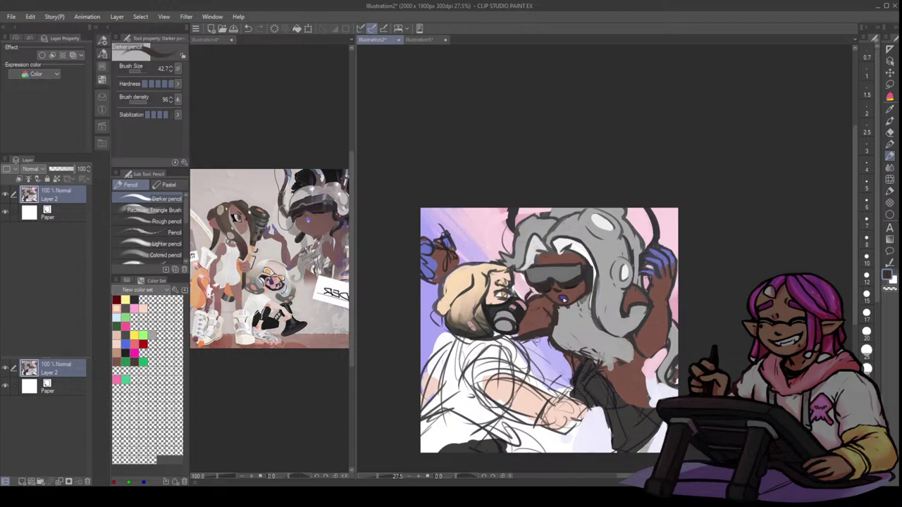
{"action": "left_click_drag", "start_coordinate": [530, 335], "coordinate": [557, 365]}
{"action": "key", "text": "ctrl+z"}
{"action": "mouse_move", "coordinate": [532, 338]}
{"action": "left_mouse_down"}
{"action": "mouse_move", "coordinate": [548, 366]}
{"action": "mouse_move", "coordinate": [562, 354]}
{"action": "left_mouse_up"}
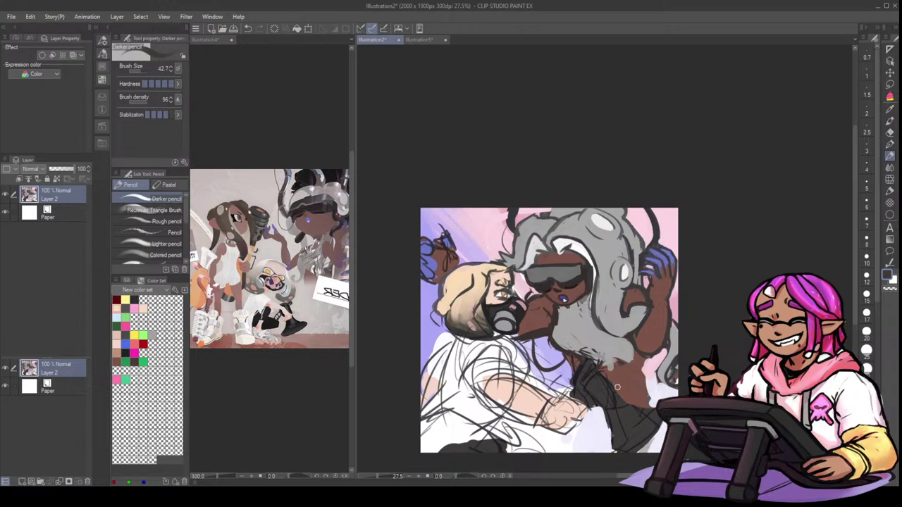
- Block in the lower background beside the waist and below the clasped hand in sampled grey with an enlarged Darker pencil
{"action": "left_click", "coordinate": [658, 388], "text": "alt"}
{"action": "key", "text": "bracketright"}
{"action": "key", "text": "bracketright"}
{"action": "key", "text": "bracketright"}
{"action": "key", "text": "bracketright"}
{"action": "key", "text": "bracketright"}
{"action": "key", "text": "bracketright"}
{"action": "key", "text": "bracketright"}
{"action": "key", "text": "bracketright"}
{"action": "key", "text": "bracketright"}
{"action": "key", "text": "bracketright"}
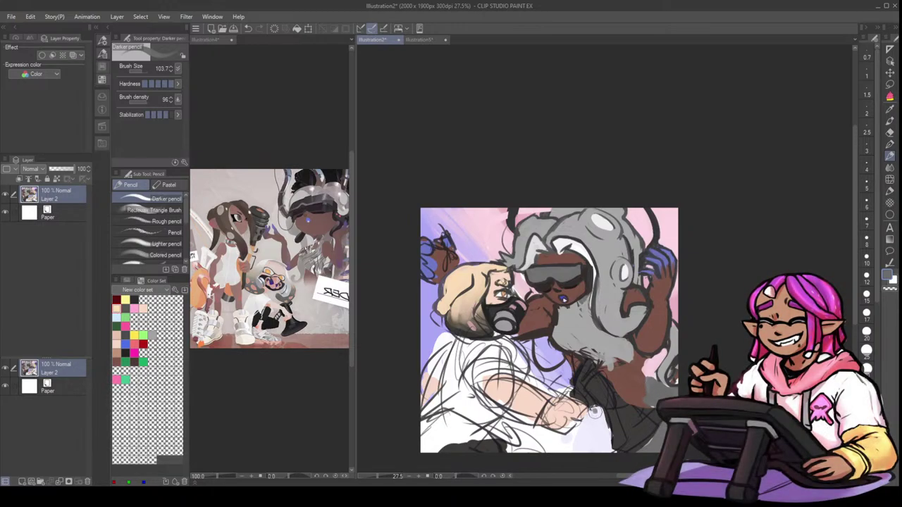
{"action": "mouse_move", "coordinate": [577, 409]}
{"action": "left_mouse_down"}
{"action": "mouse_move", "coordinate": [577, 440]}
{"action": "mouse_move", "coordinate": [595, 425]}
{"action": "mouse_move", "coordinate": [607, 446]}
{"action": "mouse_move", "coordinate": [597, 412]}
{"action": "mouse_move", "coordinate": [573, 447]}
{"action": "left_mouse_up"}
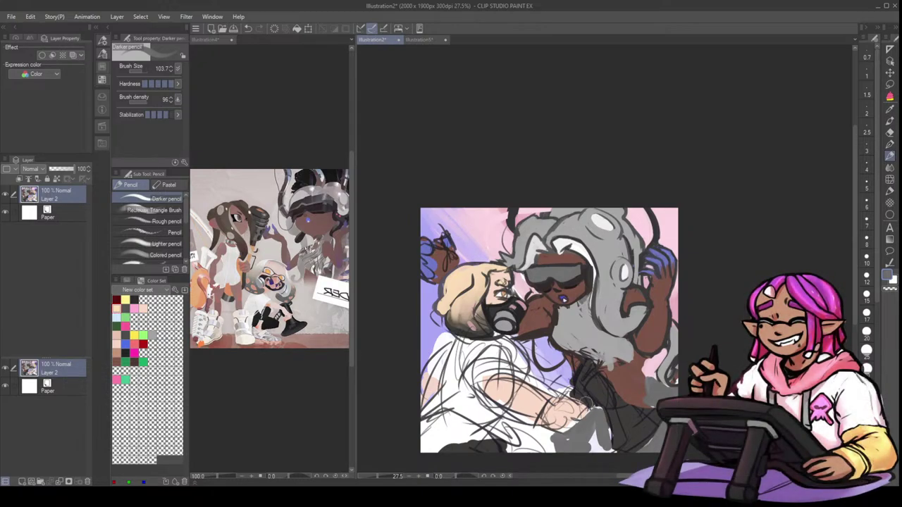
{"action": "mouse_move", "coordinate": [592, 426]}
{"action": "left_mouse_down"}
{"action": "mouse_move", "coordinate": [595, 461]}
{"action": "mouse_move", "coordinate": [608, 457]}
{"action": "mouse_move", "coordinate": [558, 437]}
{"action": "mouse_move", "coordinate": [529, 458]}
{"action": "mouse_move", "coordinate": [558, 448]}
{"action": "left_mouse_up"}
{"action": "left_click", "coordinate": [553, 439], "text": "alt"}
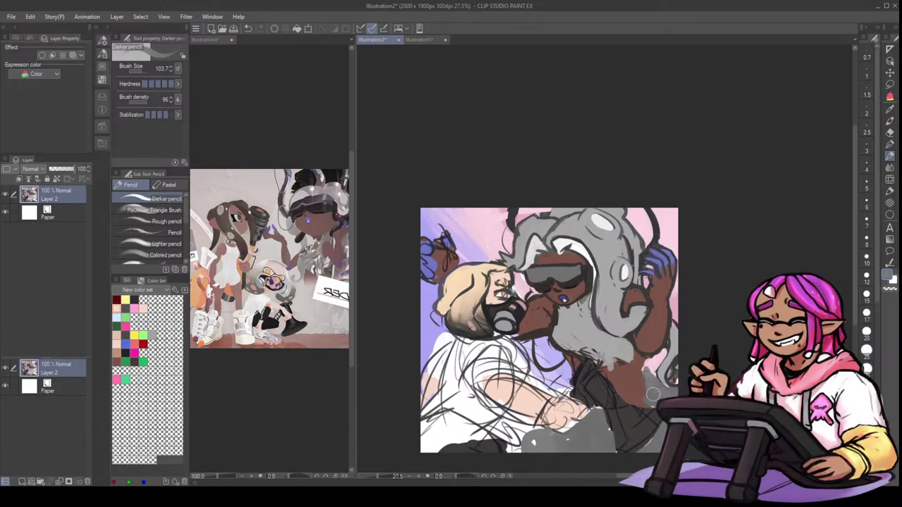
{"action": "mouse_move", "coordinate": [641, 375]}
{"action": "left_mouse_down"}
{"action": "mouse_move", "coordinate": [637, 393]}
{"action": "mouse_move", "coordinate": [652, 395]}
{"action": "mouse_move", "coordinate": [631, 399]}
{"action": "mouse_move", "coordinate": [654, 403]}
{"action": "left_mouse_up"}
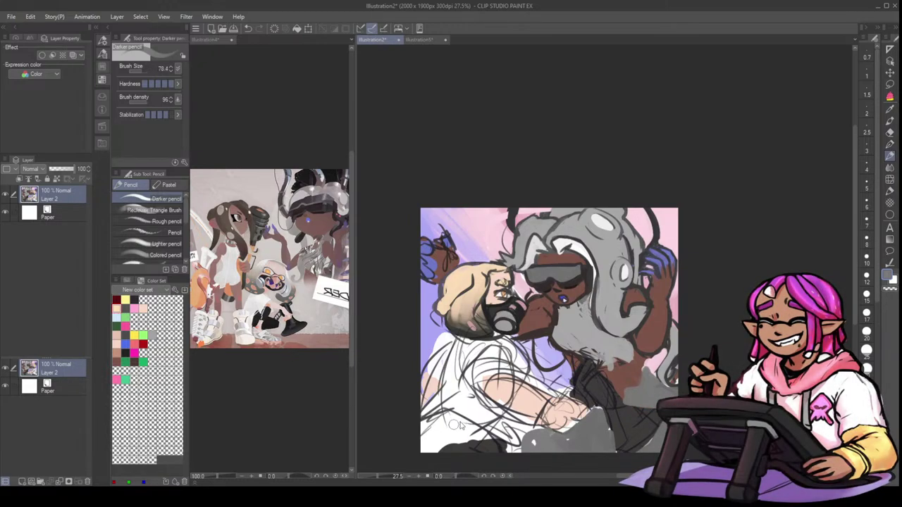
- Paint over the sketch lines on the back of the blond character's shirt in sampled white
{"action": "key", "text": "bracketright"}
{"action": "left_click", "coordinate": [463, 362], "text": "alt"}
{"action": "mouse_move", "coordinate": [451, 338]}
{"action": "left_mouse_down"}
{"action": "mouse_move", "coordinate": [435, 353]}
{"action": "mouse_move", "coordinate": [455, 348]}
{"action": "mouse_move", "coordinate": [456, 381]}
{"action": "mouse_move", "coordinate": [440, 386]}
{"action": "mouse_move", "coordinate": [440, 376]}
{"action": "mouse_move", "coordinate": [425, 418]}
{"action": "mouse_move", "coordinate": [441, 440]}
{"action": "left_mouse_up"}
{"action": "key", "text": "bracketleft"}
{"action": "key", "text": "bracketleft"}
{"action": "key", "text": "bracketleft"}
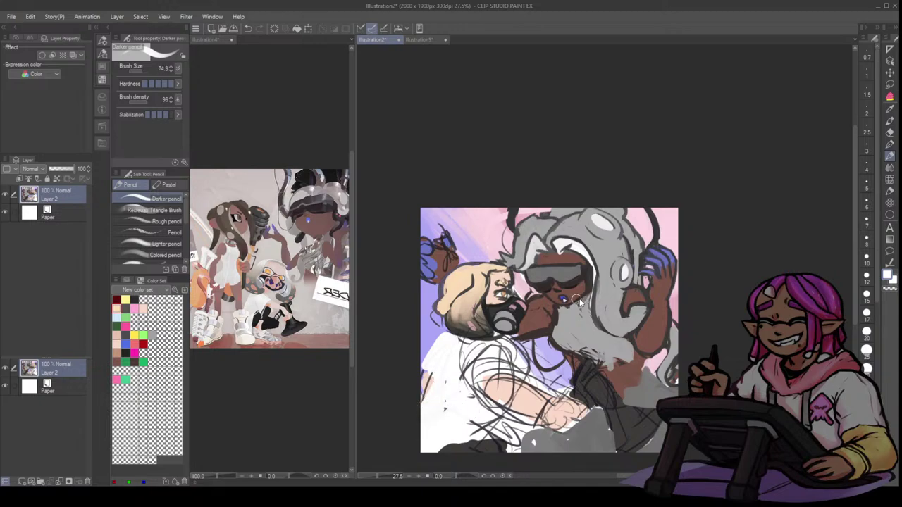
{"action": "left_click", "coordinate": [577, 303], "text": "alt"}
{"action": "key", "text": "bracketleft"}
{"action": "key", "text": "bracketleft"}
{"action": "key", "text": "bracketleft"}
{"action": "mouse_move", "coordinate": [563, 304]}
{"action": "left_mouse_down"}
{"action": "mouse_move", "coordinate": [564, 322]}
{"action": "mouse_move", "coordinate": [566, 309]}
{"action": "left_mouse_up"}
{"action": "key", "text": "ctrl+z"}
{"action": "key", "text": "bracketleft"}
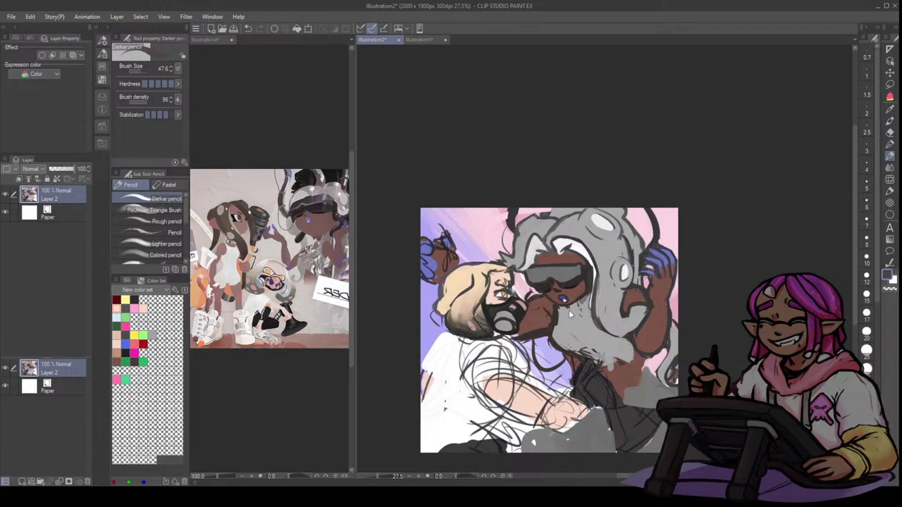
{"action": "key", "text": "bracketleft"}
- Flip the canvas view back and clean up the hair's lower edge and the waist outline
{"action": "key", "text": "h"}
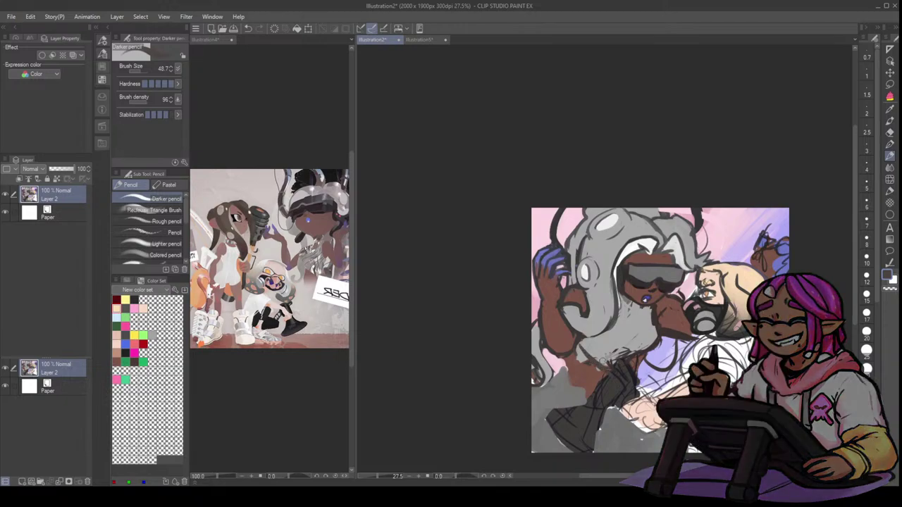
{"action": "mouse_move", "coordinate": [627, 345]}
{"action": "left_mouse_down"}
{"action": "mouse_move", "coordinate": [585, 344]}
{"action": "mouse_move", "coordinate": [575, 364]}
{"action": "mouse_move", "coordinate": [577, 353]}
{"action": "mouse_move", "coordinate": [600, 372]}
{"action": "mouse_move", "coordinate": [577, 355]}
{"action": "mouse_move", "coordinate": [600, 370]}
{"action": "mouse_move", "coordinate": [577, 342]}
{"action": "mouse_move", "coordinate": [566, 373]}
{"action": "mouse_move", "coordinate": [567, 391]}
{"action": "mouse_move", "coordinate": [577, 392]}
{"action": "mouse_move", "coordinate": [560, 373]}
{"action": "left_mouse_up"}
{"action": "left_click", "coordinate": [577, 364], "text": "alt"}
{"action": "left_click", "coordinate": [578, 341], "text": "alt"}
- Fill the background beside the waist and around the trouser legs in sampled grey
{"action": "left_click", "coordinate": [557, 372], "text": "alt"}
{"action": "mouse_move", "coordinate": [567, 359]}
{"action": "left_mouse_down"}
{"action": "mouse_move", "coordinate": [555, 368]}
{"action": "mouse_move", "coordinate": [563, 376]}
{"action": "left_mouse_up"}
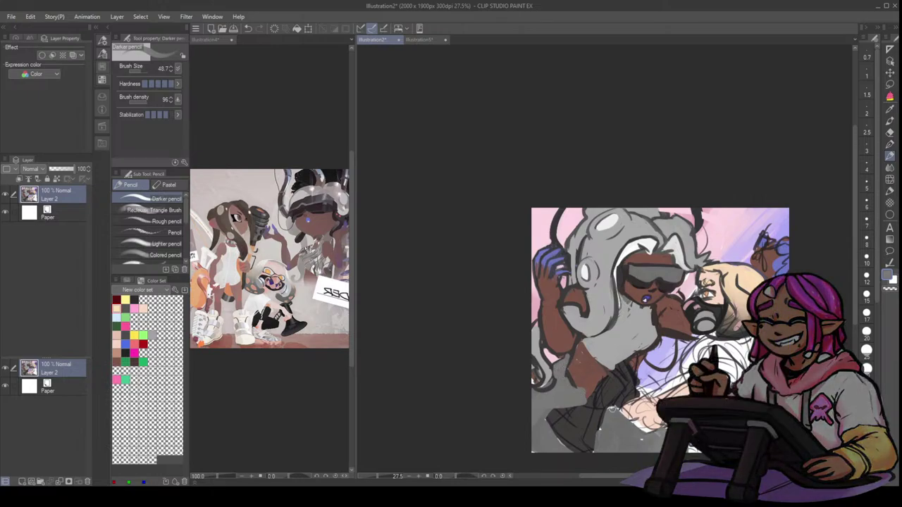
{"action": "left_click_drag", "start_coordinate": [611, 409], "coordinate": [589, 446]}
{"action": "mouse_move", "coordinate": [545, 416]}
{"action": "left_mouse_down"}
{"action": "mouse_move", "coordinate": [571, 447]}
{"action": "mouse_move", "coordinate": [553, 407]}
{"action": "mouse_move", "coordinate": [536, 415]}
{"action": "mouse_move", "coordinate": [537, 442]}
{"action": "left_mouse_up"}
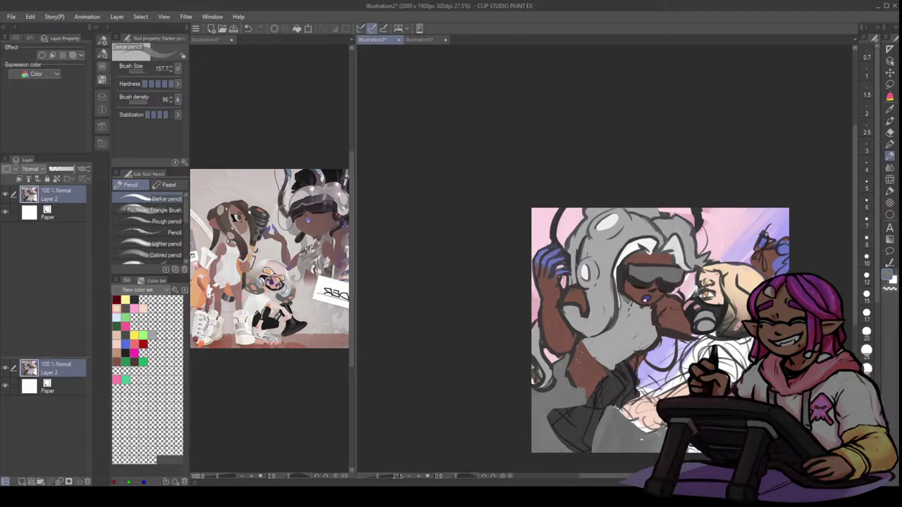
- Flip the canvas view and check the Illustration4 reference, returning to Illustration2
{"action": "key", "text": "h"}
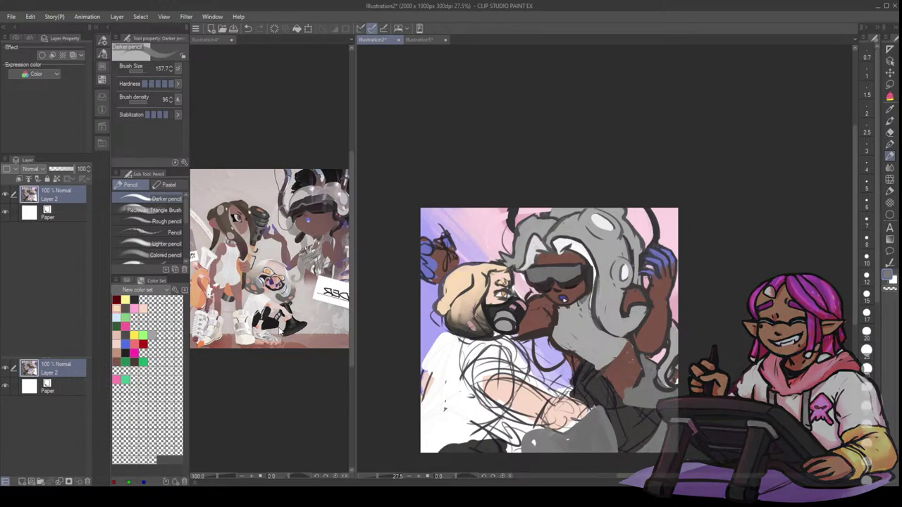
{"action": "left_click", "coordinate": [247, 335]}
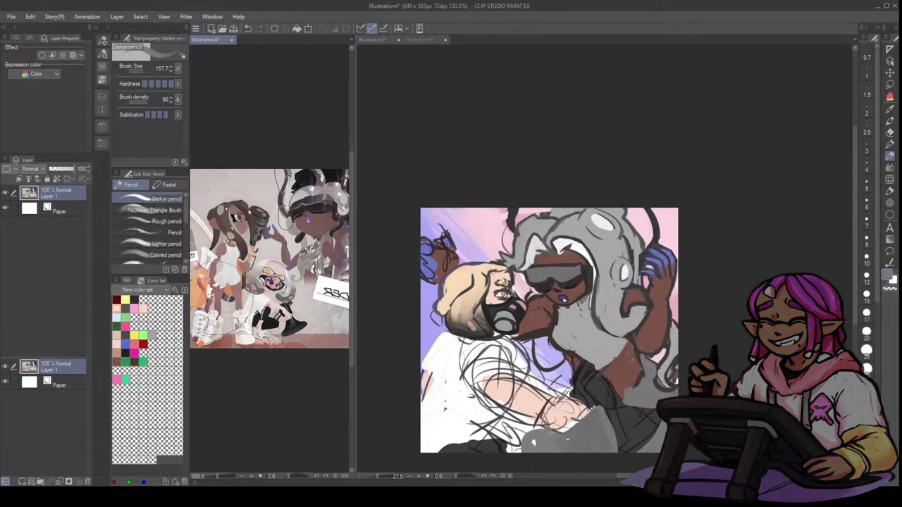
{"action": "left_click", "coordinate": [410, 203]}
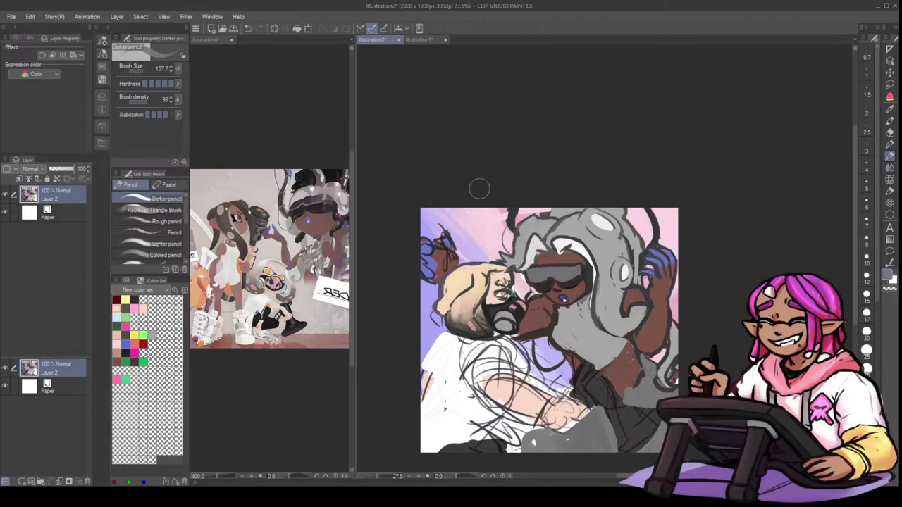
- Refine the sunglasses character's lips with a small G-pen in the sampled dark outline colour, flipping the canvas view back
{"action": "key", "text": "bracketleft"}
{"action": "key", "text": "bracketleft"}
{"action": "key", "text": "bracketleft"}
{"action": "key", "text": "bracketleft"}
{"action": "left_click", "coordinate": [889, 144]}
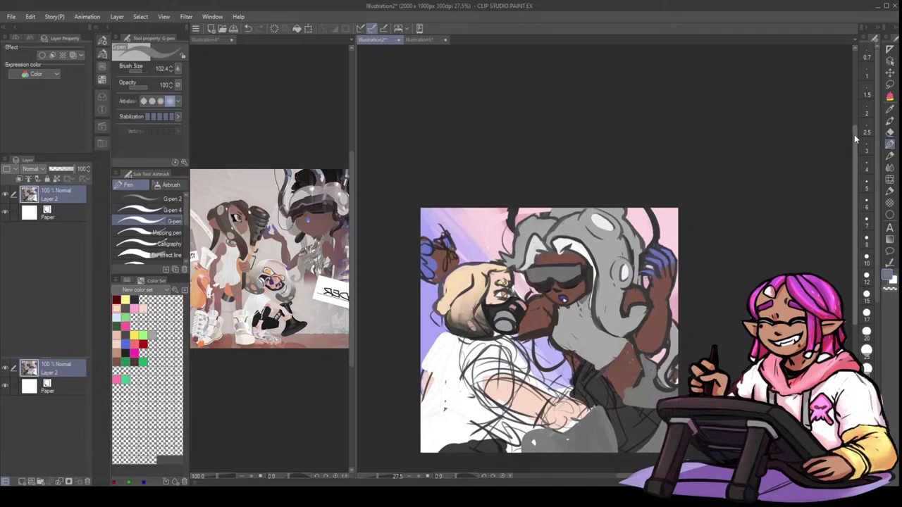
{"action": "left_click_drag", "start_coordinate": [566, 293], "coordinate": [558, 294]}
{"action": "left_click", "coordinate": [567, 297], "text": "alt"}
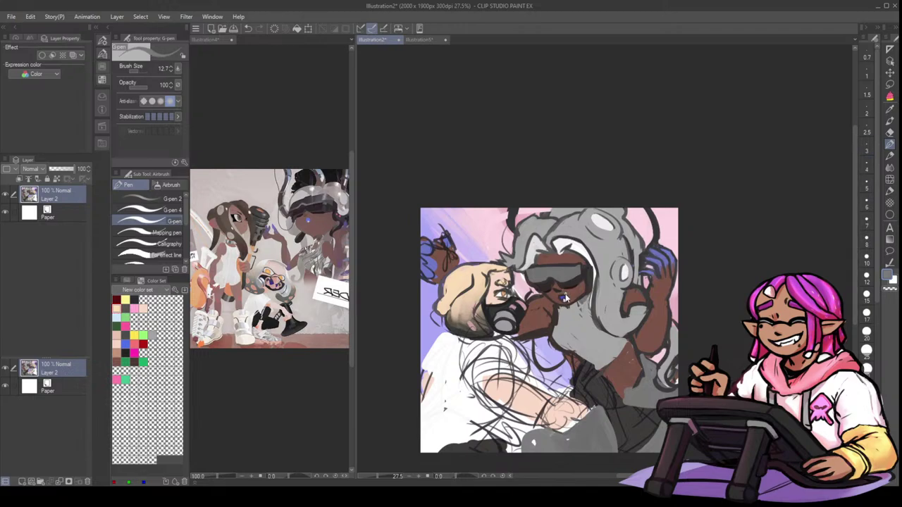
{"action": "left_click", "coordinate": [565, 299], "text": "alt"}
{"action": "key", "text": "bracketright"}
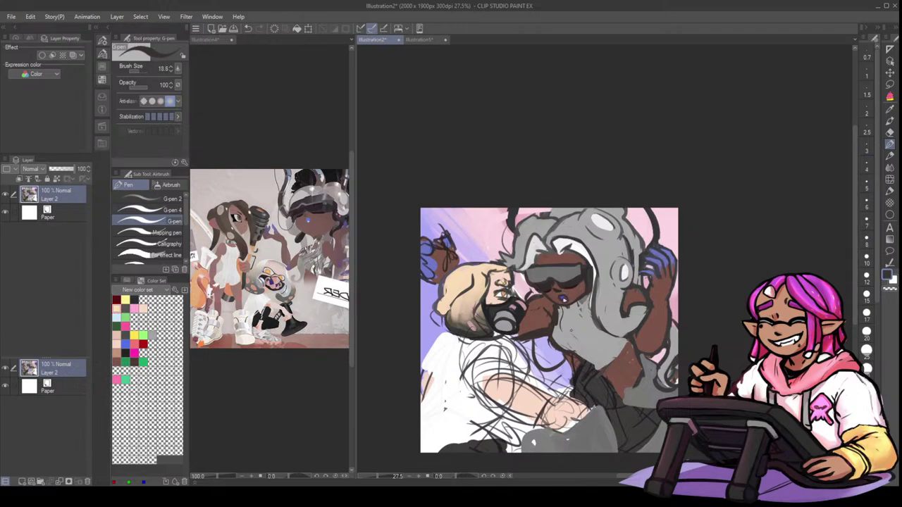
{"action": "key", "text": "h"}
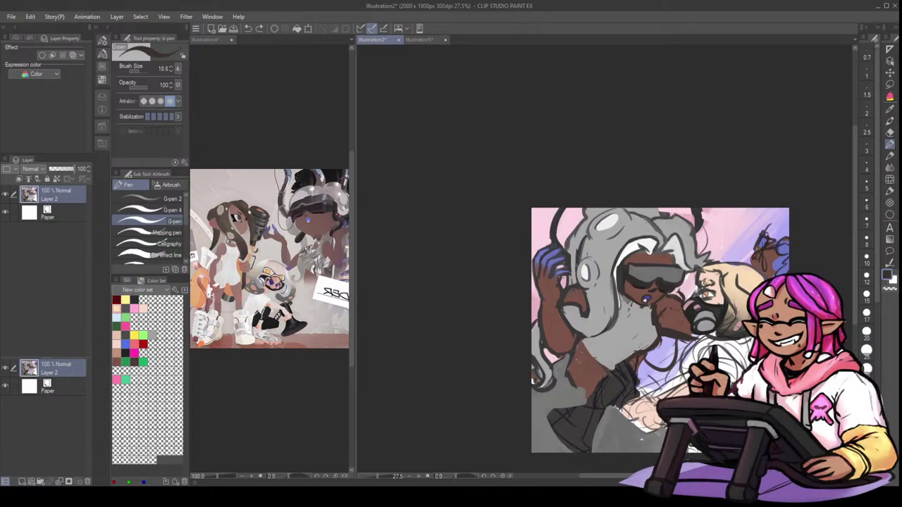
{"action": "left_click_drag", "start_coordinate": [649, 306], "coordinate": [645, 309]}
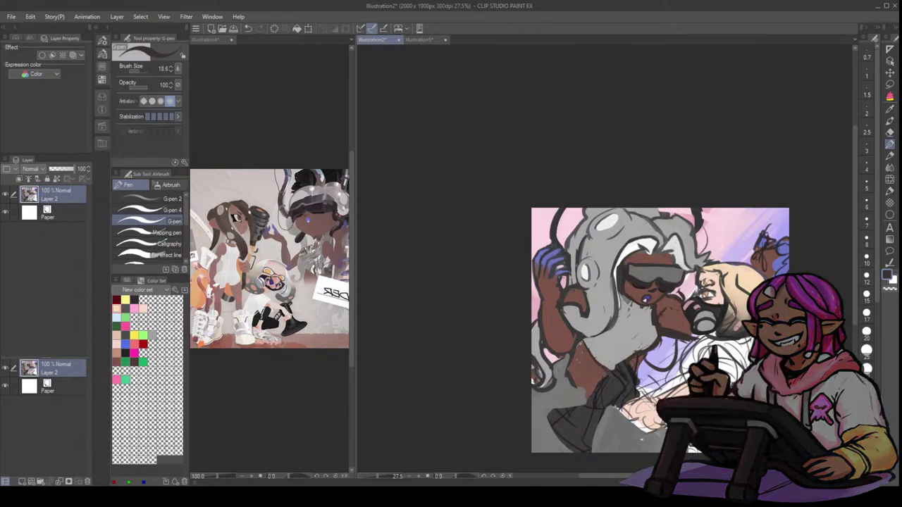
- Cover the speckles on the waist in sampled brown with the G-pen
{"action": "left_click", "coordinate": [579, 365], "text": "alt"}
{"action": "key", "text": "bracketright"}
{"action": "mouse_move", "coordinate": [578, 360]}
{"action": "left_mouse_down"}
{"action": "mouse_move", "coordinate": [582, 345]}
{"action": "mouse_move", "coordinate": [578, 360]}
{"action": "left_mouse_up"}
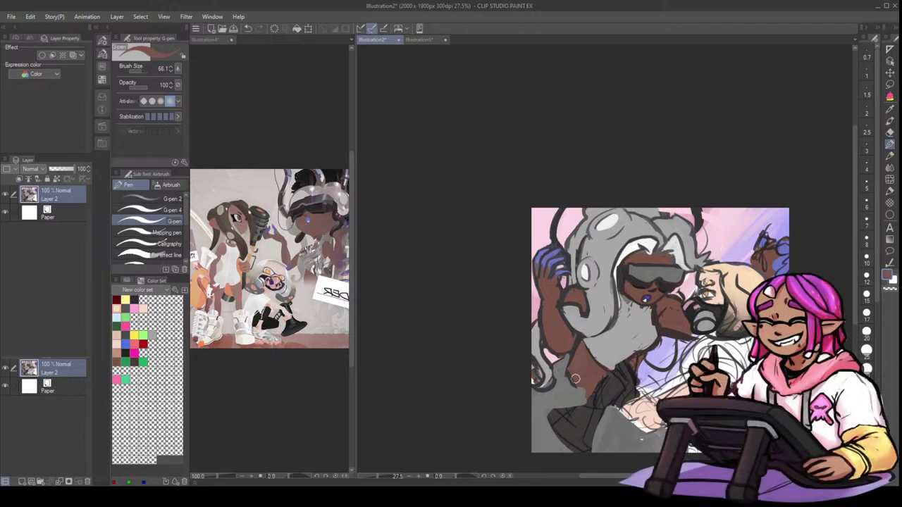
{"action": "key", "text": "["}
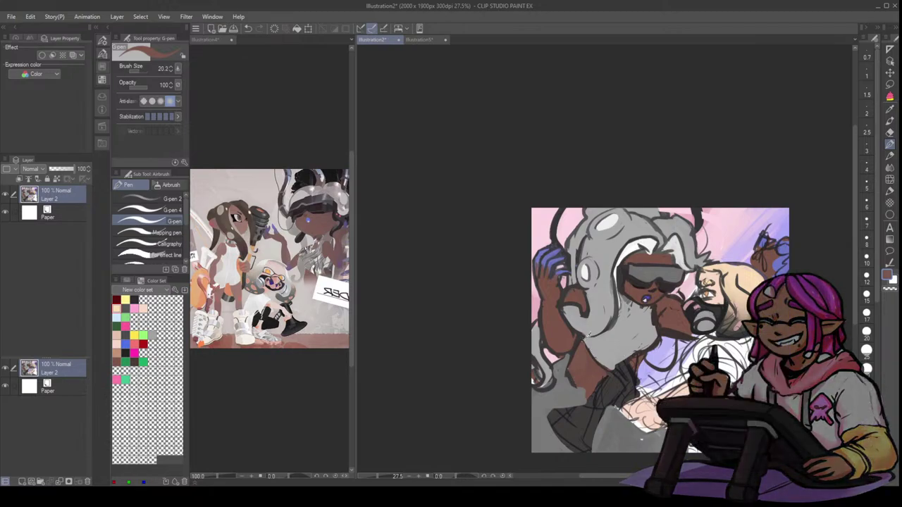
- Reinforce the outline along the side of the grey top in the sampled dark colour and set the G-pen size to 27
{"action": "left_click", "coordinate": [586, 341], "text": "alt"}
{"action": "left_click_drag", "start_coordinate": [579, 338], "coordinate": [595, 359]}
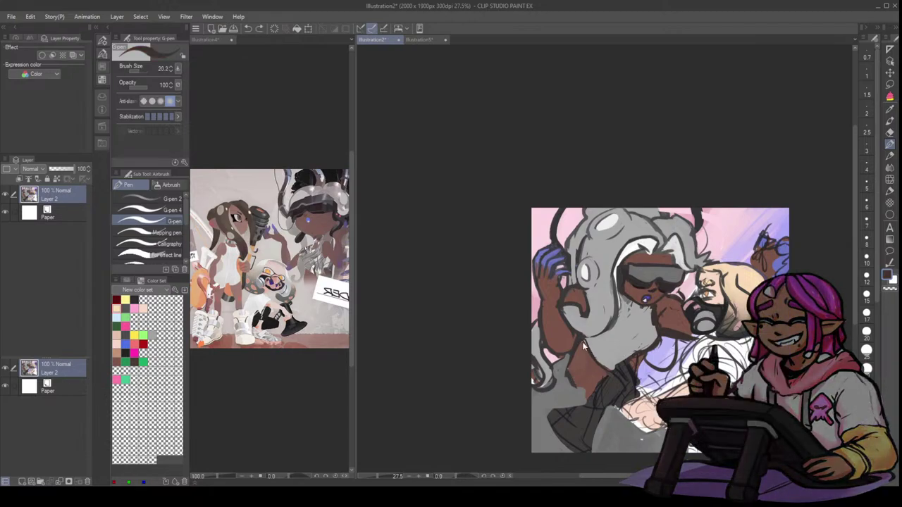
{"action": "key", "text": "]"}
{"action": "key", "text": "["}
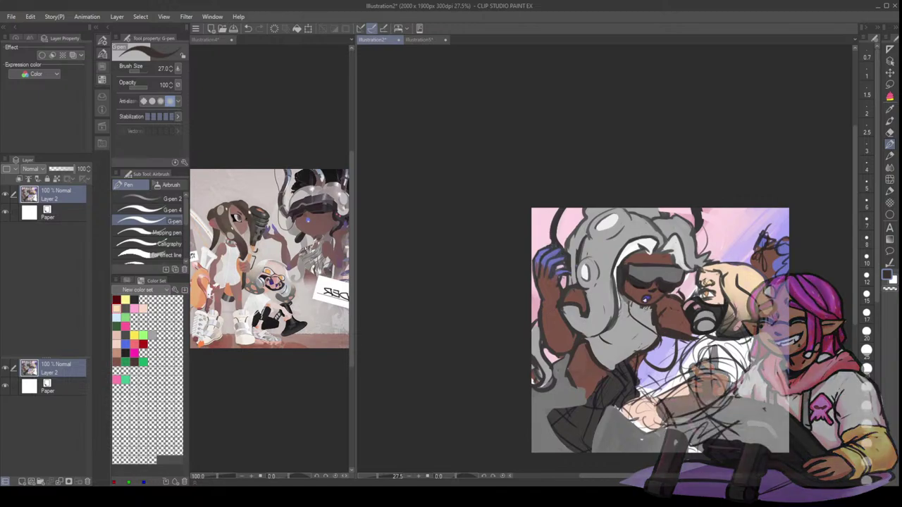
- Draw curved contour lines across the sunglasses character's grey top with the G-pen, redoing unsatisfactory strokes down to the waist
{"action": "left_click_drag", "start_coordinate": [633, 305], "coordinate": [652, 324]}
{"action": "left_click_drag", "start_coordinate": [620, 297], "coordinate": [647, 347]}
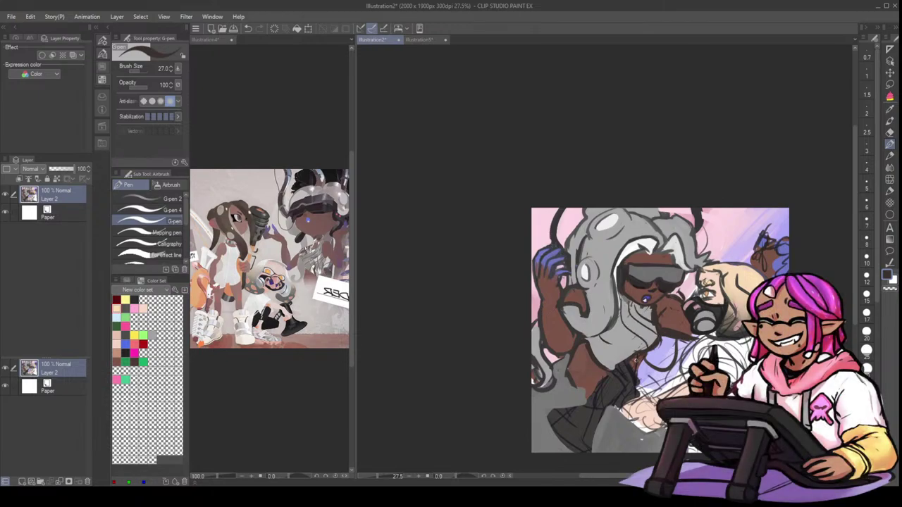
{"action": "key", "text": "ctrl+z"}
{"action": "mouse_move", "coordinate": [624, 298]}
{"action": "left_mouse_down"}
{"action": "mouse_move", "coordinate": [626, 333]}
{"action": "mouse_move", "coordinate": [647, 346]}
{"action": "mouse_move", "coordinate": [656, 342]}
{"action": "mouse_move", "coordinate": [644, 348]}
{"action": "left_mouse_up"}
{"action": "key", "text": "ctrl+z"}
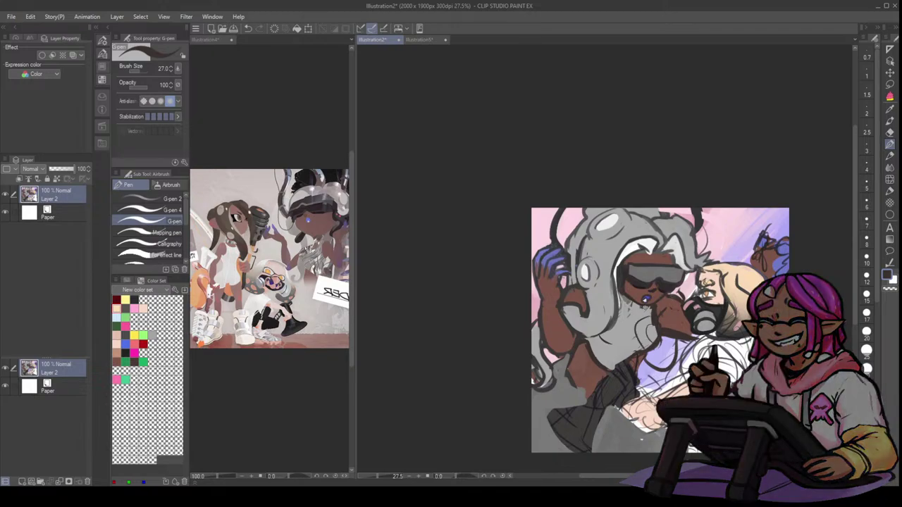
{"action": "left_click_drag", "start_coordinate": [646, 308], "coordinate": [624, 352]}
{"action": "key", "text": "ctrl+z"}
{"action": "left_click_drag", "start_coordinate": [611, 327], "coordinate": [623, 365]}
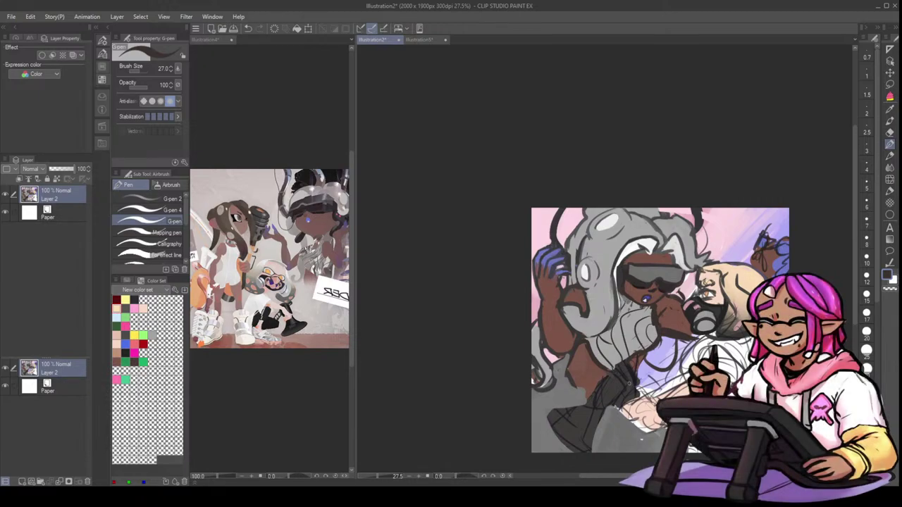
{"action": "key", "text": "ctrl+z"}
{"action": "left_click_drag", "start_coordinate": [626, 356], "coordinate": [614, 370]}
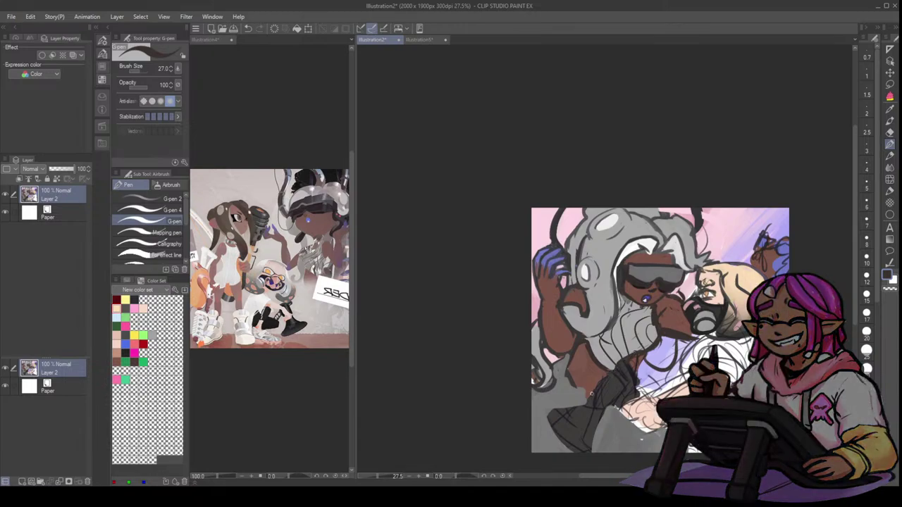
- Touch up the outline beneath the raised elbow at the canvas edge and sample the light colour beside it
{"action": "left_click_drag", "start_coordinate": [774, 241], "coordinate": [670, 242]}
{"action": "left_click_drag", "start_coordinate": [810, 239], "coordinate": [780, 256]}
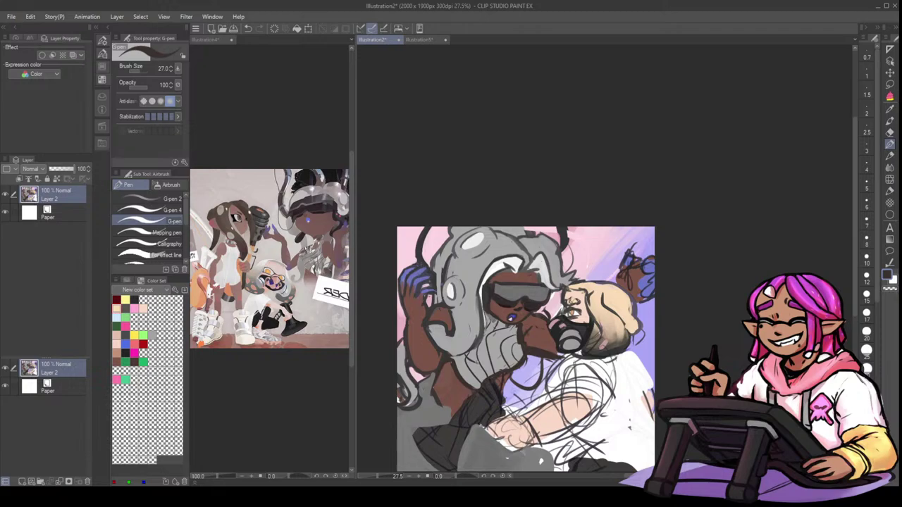
{"action": "left_click_drag", "start_coordinate": [407, 353], "coordinate": [400, 356]}
{"action": "left_click", "coordinate": [403, 353], "text": "alt"}
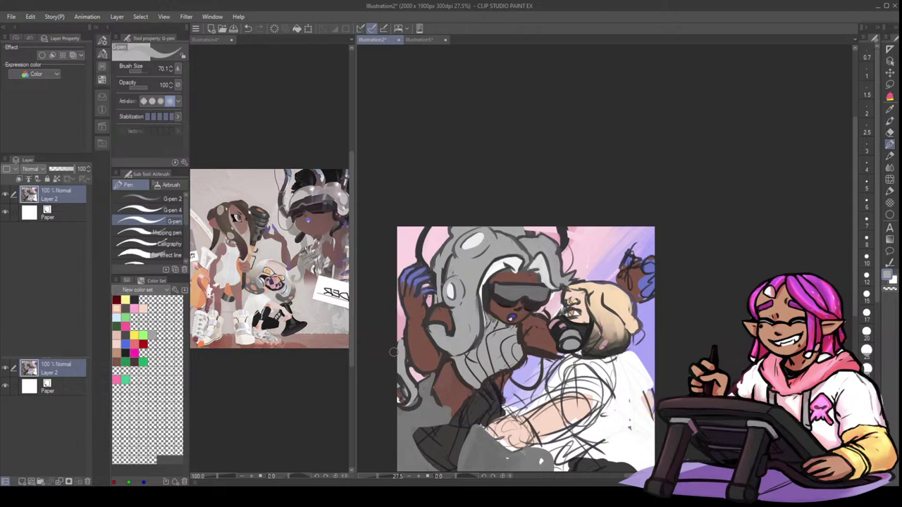
- Try extending the sampled brown of the waist over the dark trousers
{"action": "left_click_drag", "start_coordinate": [755, 261], "coordinate": [755, 238]}
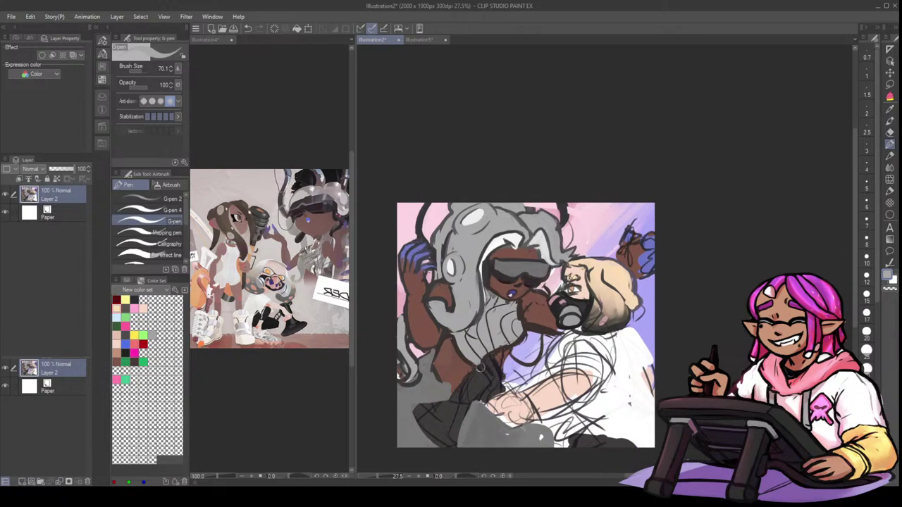
{"action": "left_click", "coordinate": [463, 371], "text": "alt"}
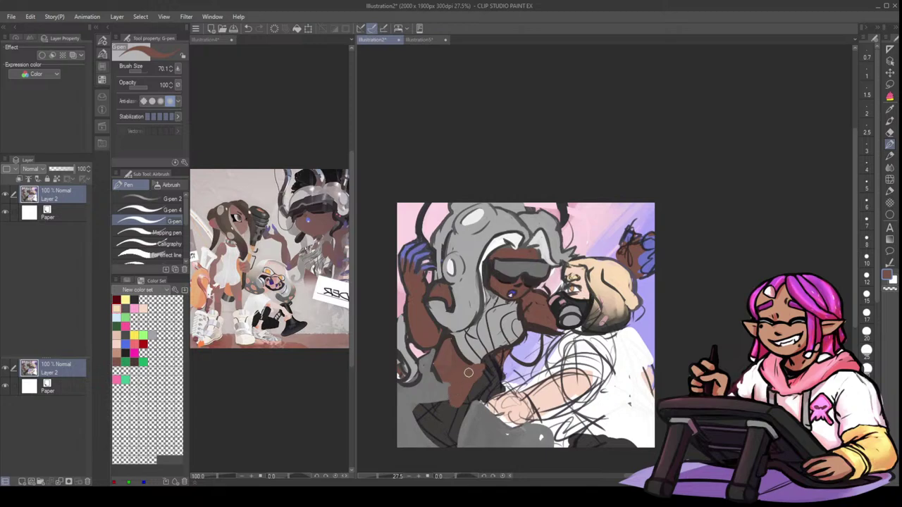
{"action": "key", "text": "ctrl+z"}
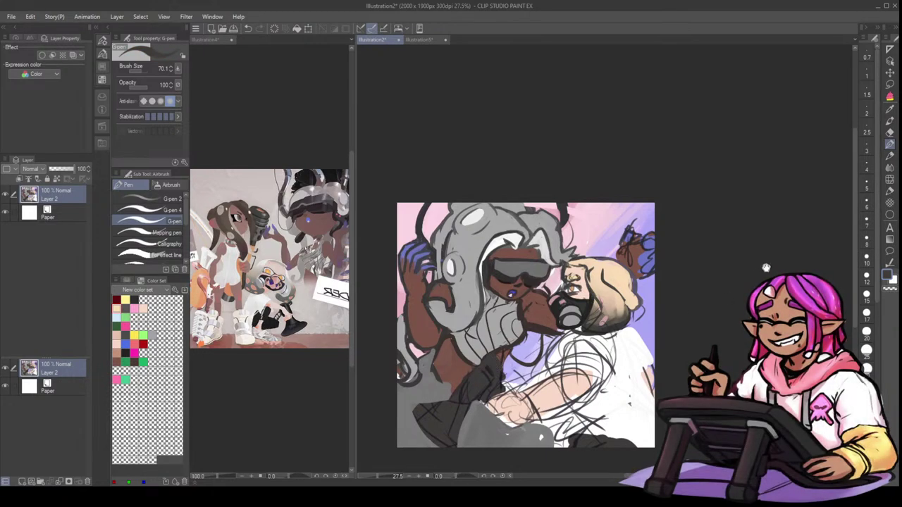
- Cover the sketch lines inside the sunglasses character's trousers with dark grey, using Opaque watercolor and the Darker pencil
{"action": "left_click", "coordinate": [890, 120]}
{"action": "mouse_move", "coordinate": [483, 380]}
{"action": "left_mouse_down"}
{"action": "mouse_move", "coordinate": [502, 386]}
{"action": "mouse_move", "coordinate": [476, 390]}
{"action": "mouse_move", "coordinate": [498, 371]}
{"action": "left_mouse_up"}
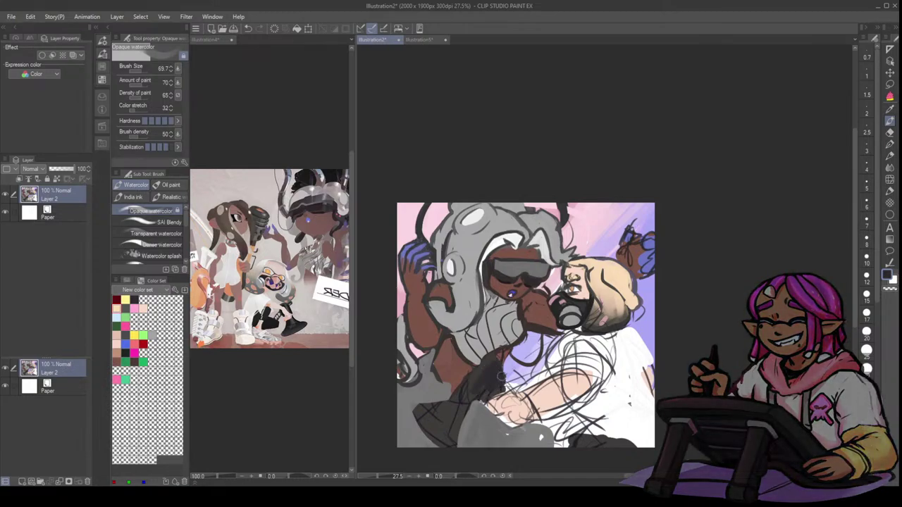
{"action": "left_click", "coordinate": [890, 155]}
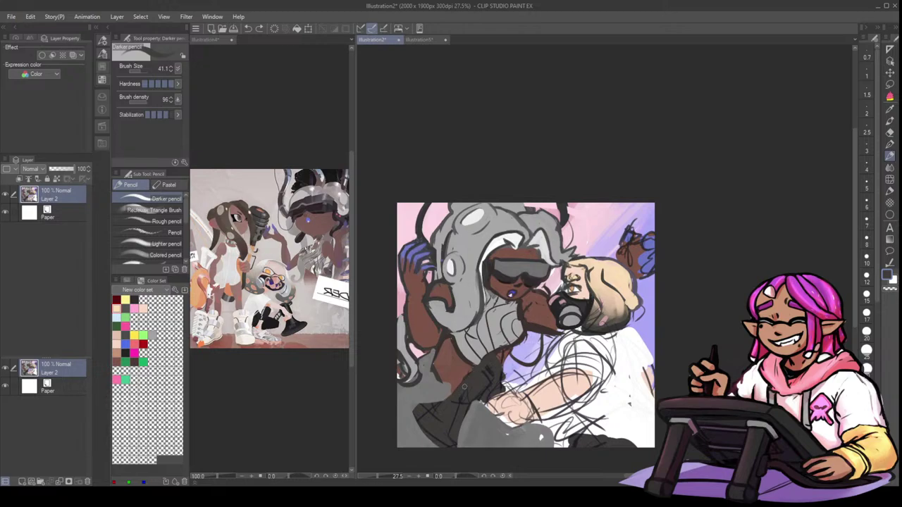
{"action": "mouse_move", "coordinate": [449, 396]}
{"action": "left_mouse_down"}
{"action": "mouse_move", "coordinate": [415, 404]}
{"action": "mouse_move", "coordinate": [429, 416]}
{"action": "left_mouse_up"}
{"action": "mouse_move", "coordinate": [423, 411]}
{"action": "left_mouse_down"}
{"action": "mouse_move", "coordinate": [431, 427]}
{"action": "mouse_move", "coordinate": [452, 409]}
{"action": "mouse_move", "coordinate": [445, 420]}
{"action": "left_mouse_up"}
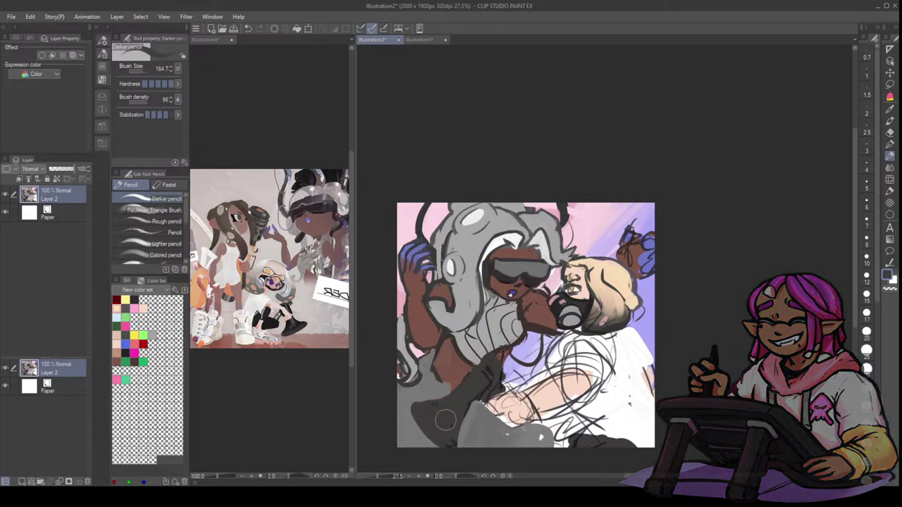
{"action": "mouse_move", "coordinate": [499, 381]}
{"action": "left_mouse_down"}
{"action": "mouse_move", "coordinate": [462, 427]}
{"action": "mouse_move", "coordinate": [468, 408]}
{"action": "mouse_move", "coordinate": [460, 447]}
{"action": "left_mouse_up"}
- Outline the trouser leg and waist section with the Darker pencil at size 29.7, adding an angular mark below the gas-masked character's hand
{"action": "left_click", "coordinate": [487, 386], "text": "alt"}
{"action": "mouse_move", "coordinate": [415, 401]}
{"action": "left_mouse_down"}
{"action": "mouse_move", "coordinate": [411, 415]}
{"action": "mouse_move", "coordinate": [461, 447]}
{"action": "left_mouse_up"}
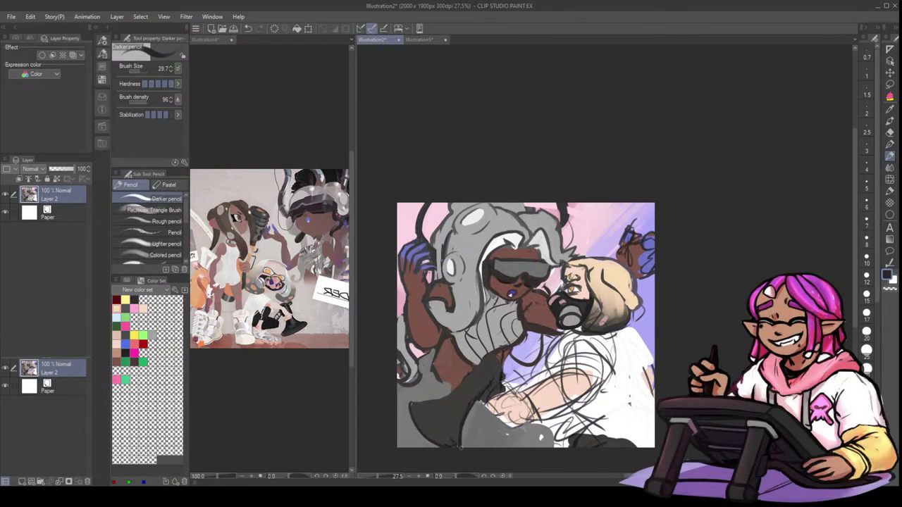
{"action": "left_click_drag", "start_coordinate": [415, 401], "coordinate": [438, 446]}
{"action": "mouse_move", "coordinate": [412, 401]}
{"action": "left_mouse_down"}
{"action": "mouse_move", "coordinate": [463, 386]}
{"action": "mouse_move", "coordinate": [483, 352]}
{"action": "mouse_move", "coordinate": [465, 386]}
{"action": "mouse_move", "coordinate": [477, 359]}
{"action": "mouse_move", "coordinate": [506, 372]}
{"action": "left_mouse_up"}
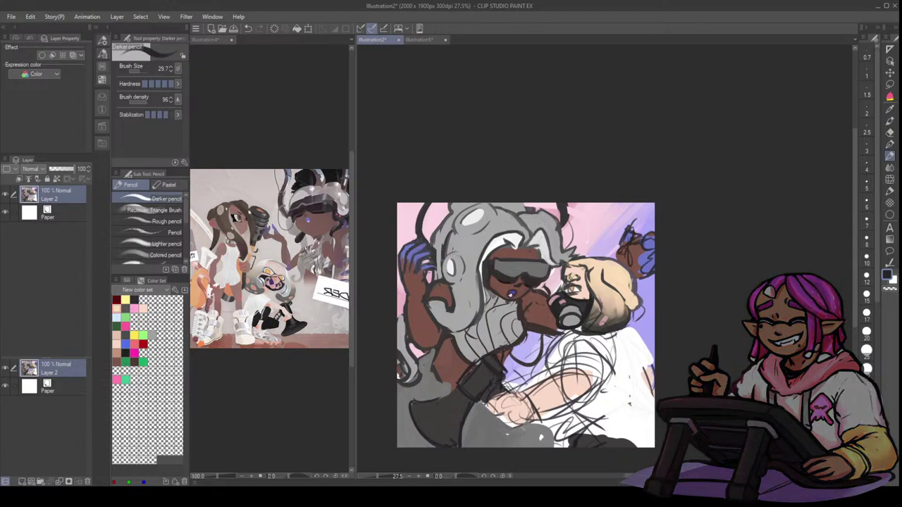
{"action": "key", "text": "ctrl+z"}
{"action": "left_click_drag", "start_coordinate": [512, 437], "coordinate": [529, 422]}
{"action": "scroll", "coordinate": [542, 438], "scroll_direction": "up", "scroll_amount": 1}
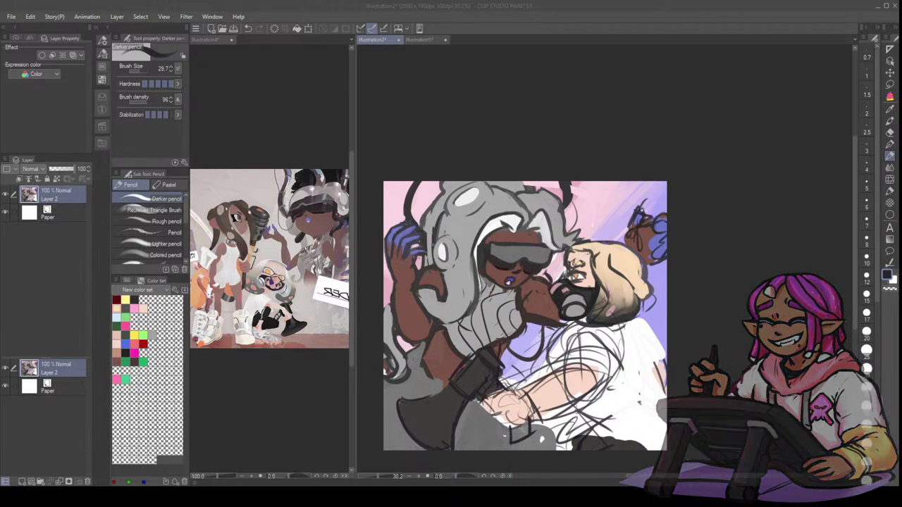
- Bring the line sketch of the robot with speaker arms into Illustration5 as a layer above the purple robot
{"action": "left_click", "coordinate": [419, 40]}
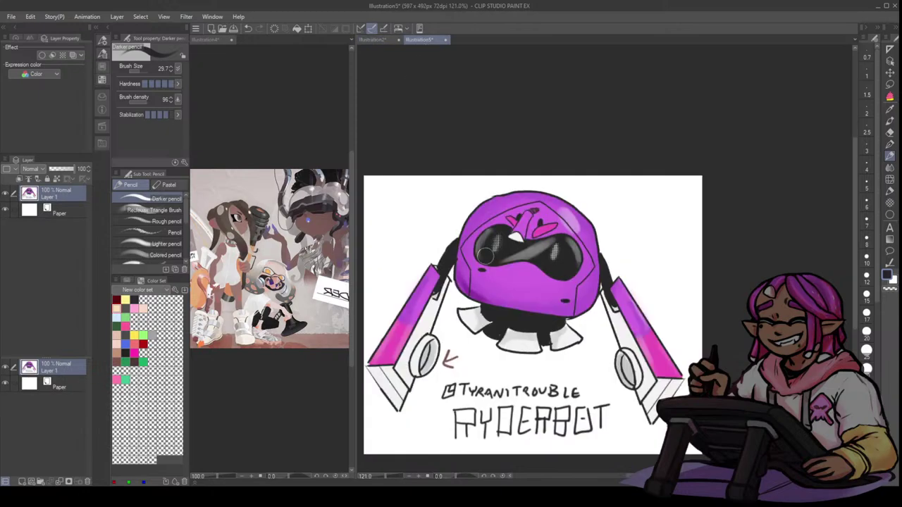
{"action": "key", "text": "ctrl+z"}
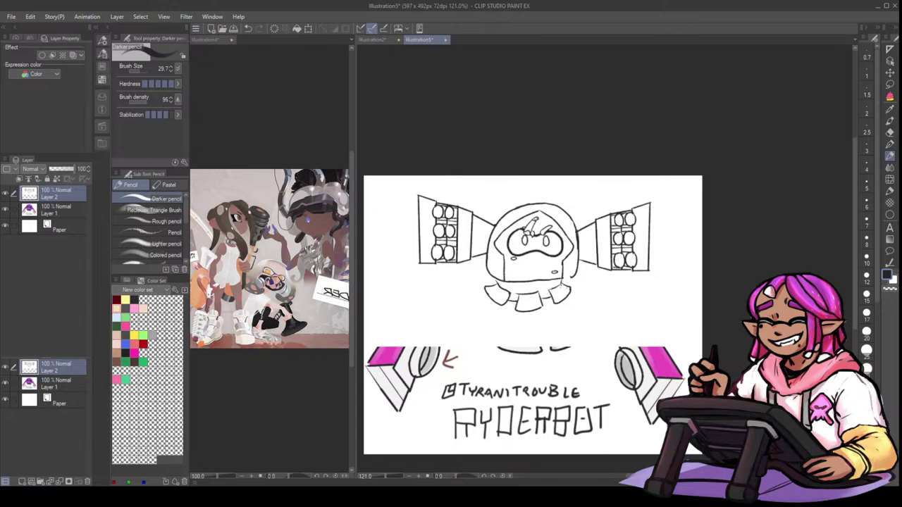
{"action": "left_click", "coordinate": [388, 40]}
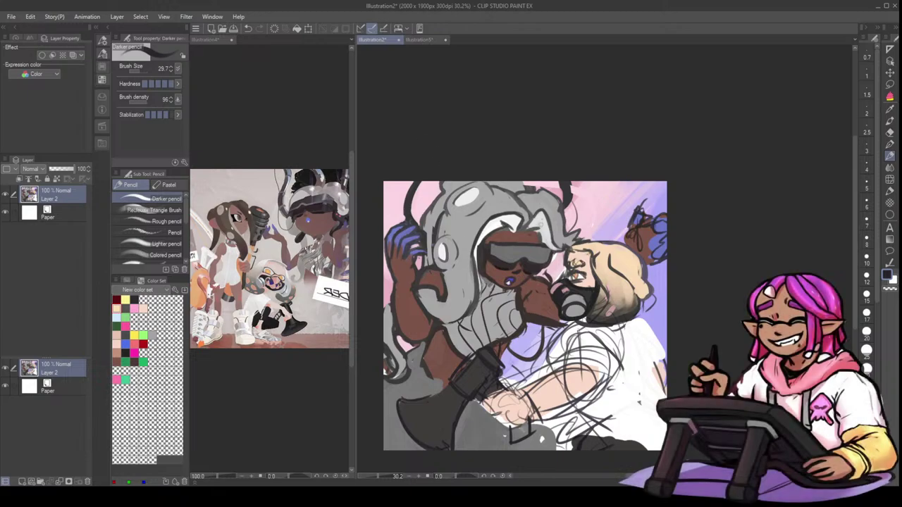
{"action": "left_click", "coordinate": [427, 40]}
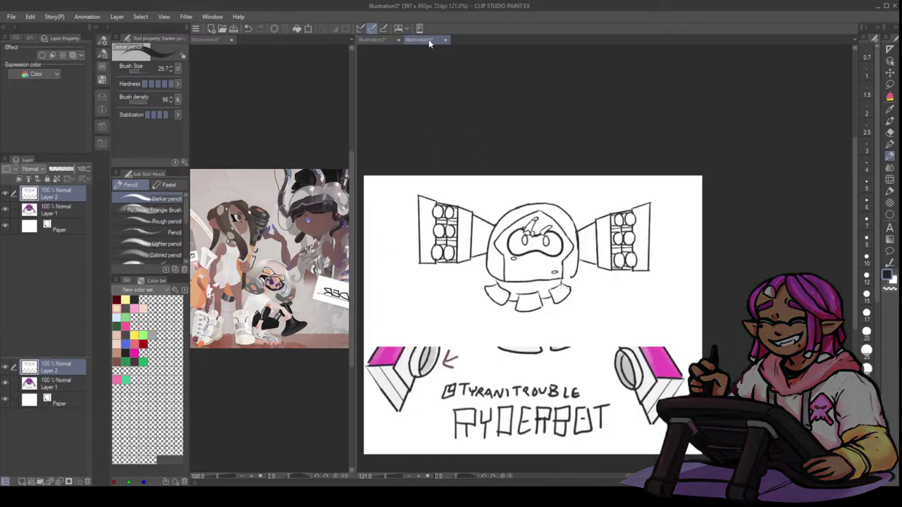
- Hide the purple robot's layer, add an empty layer above the line sketch and set the Darker pencil size to 12.2
{"action": "left_click", "coordinate": [6, 209]}
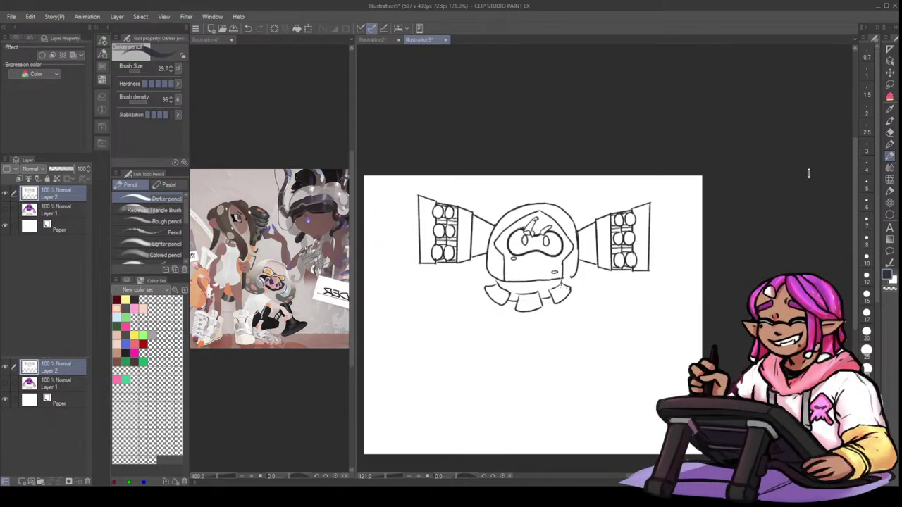
{"action": "left_click", "coordinate": [34, 482]}
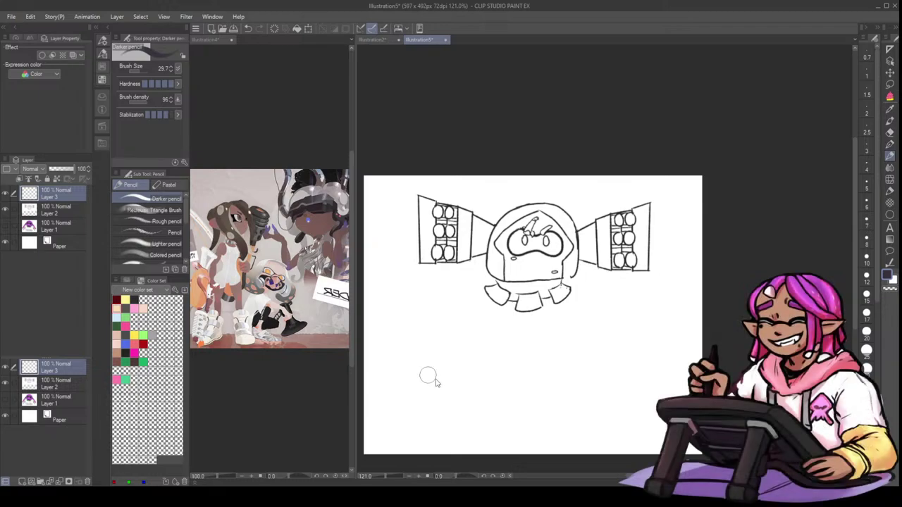
{"action": "left_click_drag", "start_coordinate": [427, 376], "coordinate": [435, 378]}
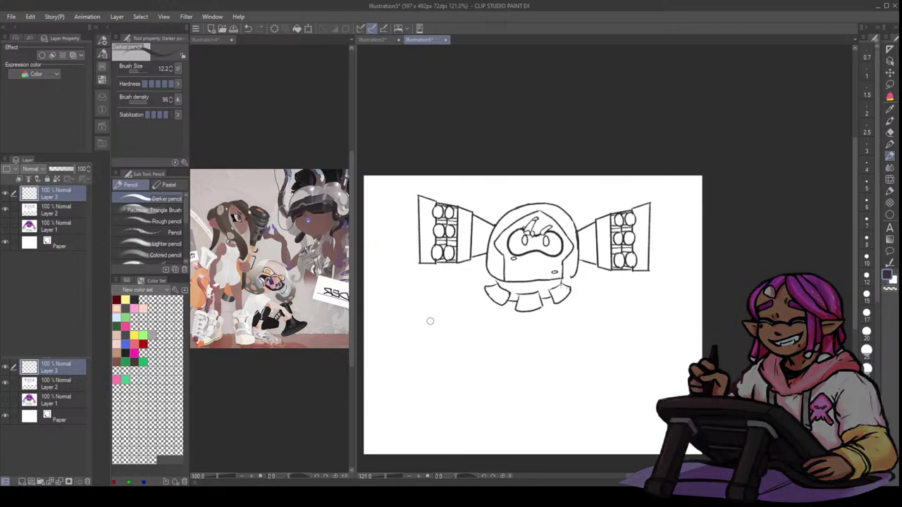
- Sketch an angular hip block with limb lines running down from it below the robot's speaker arm
{"action": "mouse_move", "coordinate": [423, 315]}
{"action": "left_mouse_down"}
{"action": "mouse_move", "coordinate": [448, 343]}
{"action": "mouse_move", "coordinate": [470, 334]}
{"action": "mouse_move", "coordinate": [475, 311]}
{"action": "mouse_move", "coordinate": [480, 318]}
{"action": "mouse_move", "coordinate": [403, 365]}
{"action": "mouse_move", "coordinate": [443, 338]}
{"action": "mouse_move", "coordinate": [415, 375]}
{"action": "left_mouse_up"}
{"action": "key", "text": "ctrl+z"}
{"action": "key", "text": "ctrl+z"}
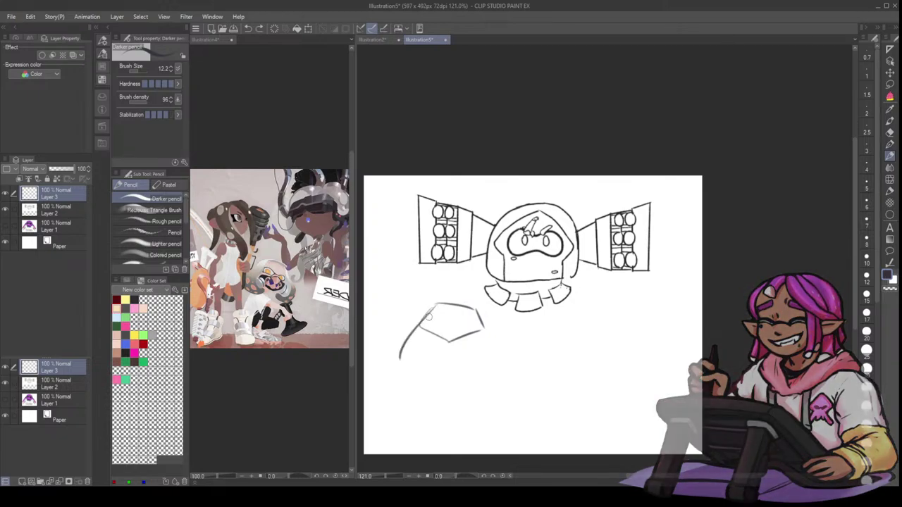
{"action": "mouse_move", "coordinate": [436, 304]}
{"action": "left_mouse_down"}
{"action": "mouse_move", "coordinate": [418, 324]}
{"action": "mouse_move", "coordinate": [443, 340]}
{"action": "mouse_move", "coordinate": [414, 322]}
{"action": "mouse_move", "coordinate": [456, 340]}
{"action": "mouse_move", "coordinate": [448, 342]}
{"action": "mouse_move", "coordinate": [484, 328]}
{"action": "left_mouse_up"}
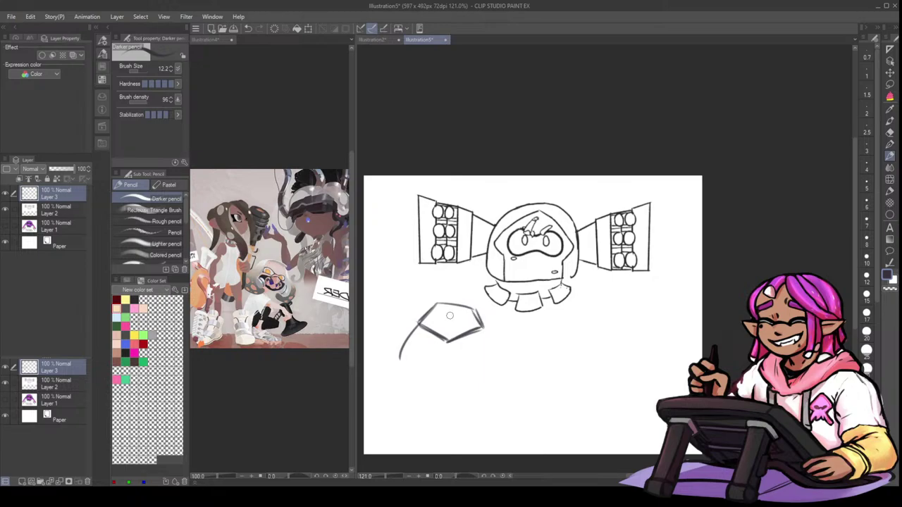
{"action": "mouse_move", "coordinate": [419, 325]}
{"action": "left_mouse_down"}
{"action": "mouse_move", "coordinate": [429, 348]}
{"action": "mouse_move", "coordinate": [458, 355]}
{"action": "left_mouse_up"}
{"action": "mouse_move", "coordinate": [458, 357]}
{"action": "left_mouse_down"}
{"action": "mouse_move", "coordinate": [495, 342]}
{"action": "mouse_move", "coordinate": [483, 325]}
{"action": "mouse_move", "coordinate": [456, 329]}
{"action": "mouse_move", "coordinate": [492, 337]}
{"action": "mouse_move", "coordinate": [453, 351]}
{"action": "mouse_move", "coordinate": [466, 319]}
{"action": "mouse_move", "coordinate": [458, 351]}
{"action": "mouse_move", "coordinate": [453, 341]}
{"action": "mouse_move", "coordinate": [480, 391]}
{"action": "left_mouse_up"}
{"action": "left_click_drag", "start_coordinate": [484, 327], "coordinate": [505, 377]}
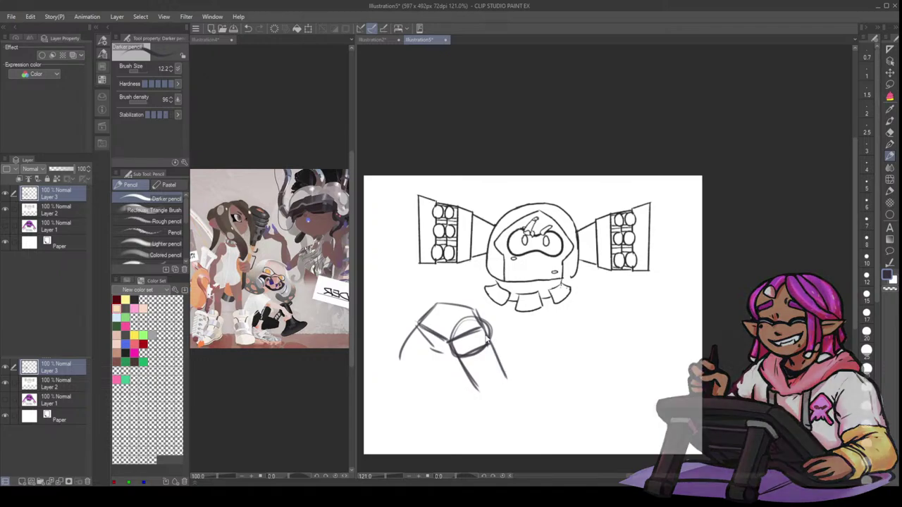
- Try a heart-shaped hip form over the angular block, and clear the sketch from the layer
{"action": "key", "text": "ctrl+z"}
{"action": "mouse_move", "coordinate": [434, 308]}
{"action": "left_mouse_down"}
{"action": "mouse_move", "coordinate": [413, 320]}
{"action": "mouse_move", "coordinate": [443, 355]}
{"action": "mouse_move", "coordinate": [451, 343]}
{"action": "mouse_move", "coordinate": [460, 354]}
{"action": "left_mouse_up"}
{"action": "mouse_move", "coordinate": [485, 316]}
{"action": "left_mouse_down"}
{"action": "mouse_move", "coordinate": [416, 312]}
{"action": "mouse_move", "coordinate": [435, 309]}
{"action": "mouse_move", "coordinate": [424, 307]}
{"action": "mouse_move", "coordinate": [427, 346]}
{"action": "mouse_move", "coordinate": [456, 353]}
{"action": "left_mouse_up"}
{"action": "key", "text": "ctrl+z"}
{"action": "mouse_move", "coordinate": [431, 307]}
{"action": "left_mouse_down"}
{"action": "mouse_move", "coordinate": [438, 321]}
{"action": "mouse_move", "coordinate": [466, 320]}
{"action": "mouse_move", "coordinate": [451, 327]}
{"action": "mouse_move", "coordinate": [493, 353]}
{"action": "left_mouse_up"}
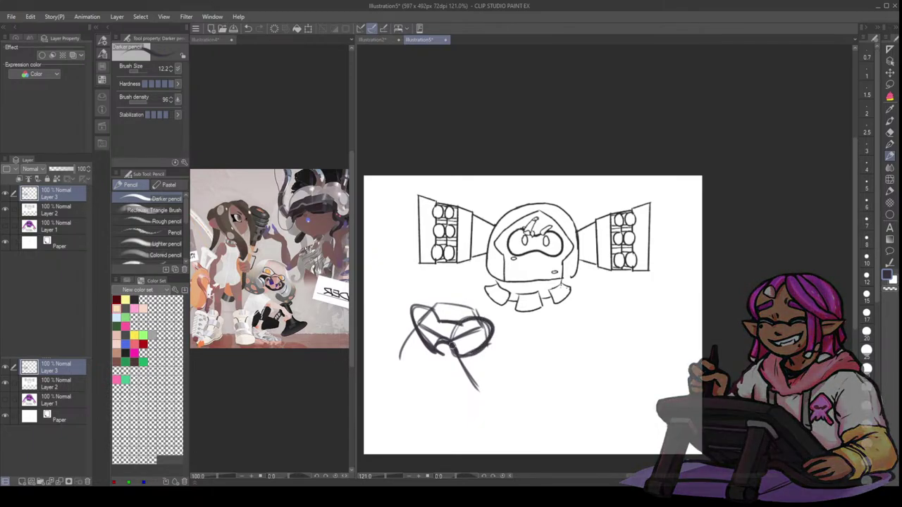
{"action": "left_click", "coordinate": [87, 481]}
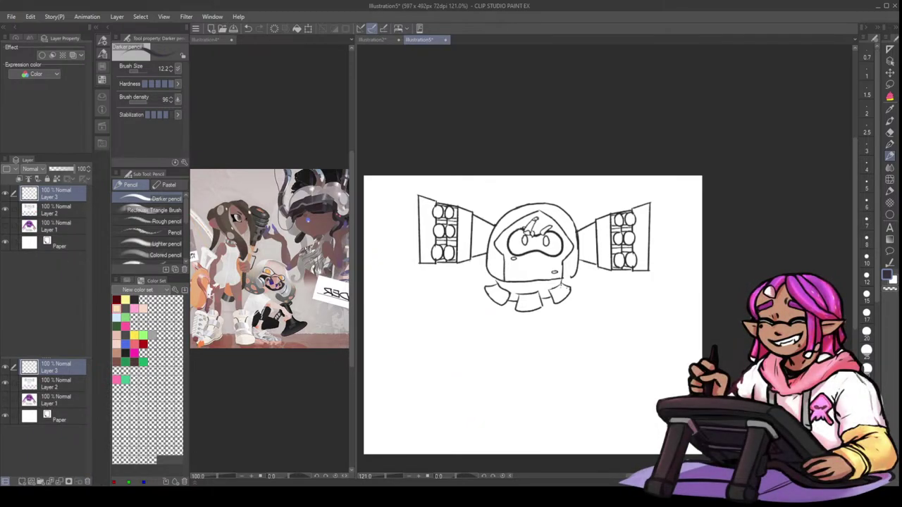
- Sketch two curved waist lines leading into a split, heart-like hip form below the robot's speaker arm
{"action": "left_click_drag", "start_coordinate": [435, 286], "coordinate": [435, 353]}
{"action": "key", "text": "ctrl+z"}
{"action": "mouse_move", "coordinate": [430, 280]}
{"action": "left_mouse_down"}
{"action": "mouse_move", "coordinate": [434, 334]}
{"action": "mouse_move", "coordinate": [448, 290]}
{"action": "mouse_move", "coordinate": [442, 335]}
{"action": "mouse_move", "coordinate": [413, 332]}
{"action": "mouse_move", "coordinate": [426, 355]}
{"action": "mouse_move", "coordinate": [437, 345]}
{"action": "mouse_move", "coordinate": [455, 350]}
{"action": "mouse_move", "coordinate": [423, 349]}
{"action": "mouse_move", "coordinate": [433, 354]}
{"action": "left_mouse_up"}
{"action": "key", "text": "ctrl+z"}
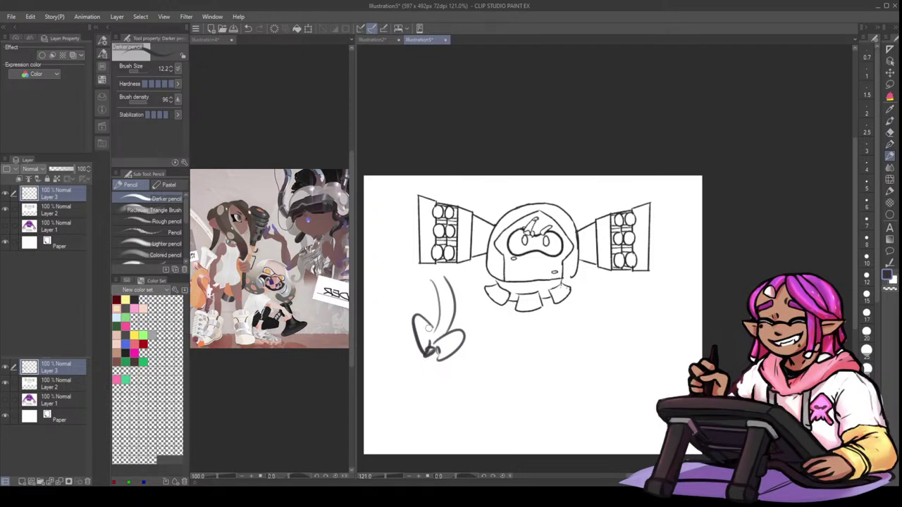
{"action": "mouse_move", "coordinate": [420, 323]}
{"action": "left_mouse_down"}
{"action": "mouse_move", "coordinate": [441, 329]}
{"action": "mouse_move", "coordinate": [422, 326]}
{"action": "mouse_move", "coordinate": [437, 347]}
{"action": "mouse_move", "coordinate": [425, 345]}
{"action": "mouse_move", "coordinate": [430, 352]}
{"action": "left_mouse_up"}
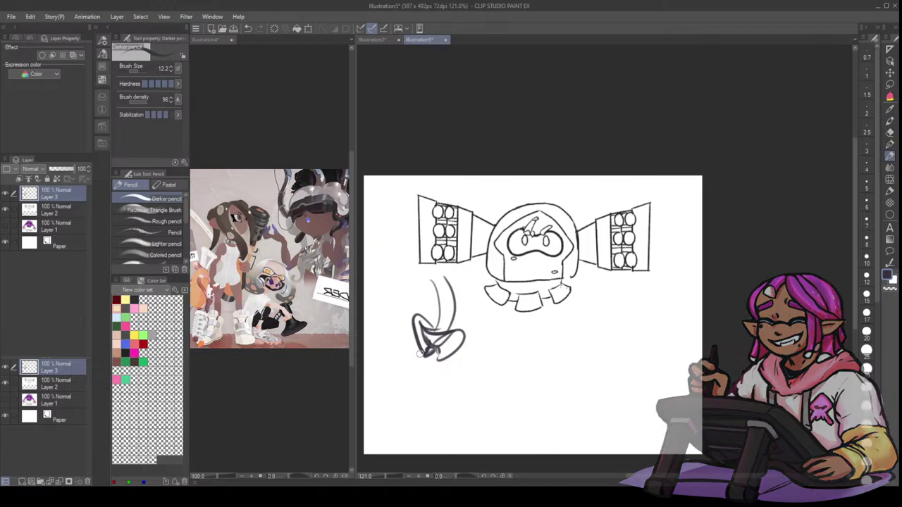
- Reposition the waist and hip sketch with a transform to leave room for a leg
{"action": "key", "text": "ctrl+t"}
{"action": "mouse_move", "coordinate": [449, 340]}
{"action": "left_mouse_down"}
{"action": "mouse_move", "coordinate": [473, 301]}
{"action": "mouse_move", "coordinate": [461, 318]}
{"action": "mouse_move", "coordinate": [418, 306]}
{"action": "mouse_move", "coordinate": [404, 353]}
{"action": "mouse_move", "coordinate": [408, 304]}
{"action": "mouse_move", "coordinate": [411, 384]}
{"action": "left_mouse_up"}
{"action": "left_click", "coordinate": [434, 355]}
- Sketch a long thigh hanging beside the hip form, reworking its lower end at the knee
{"action": "key", "text": "ctrl+z"}
{"action": "left_click_drag", "start_coordinate": [422, 323], "coordinate": [424, 374]}
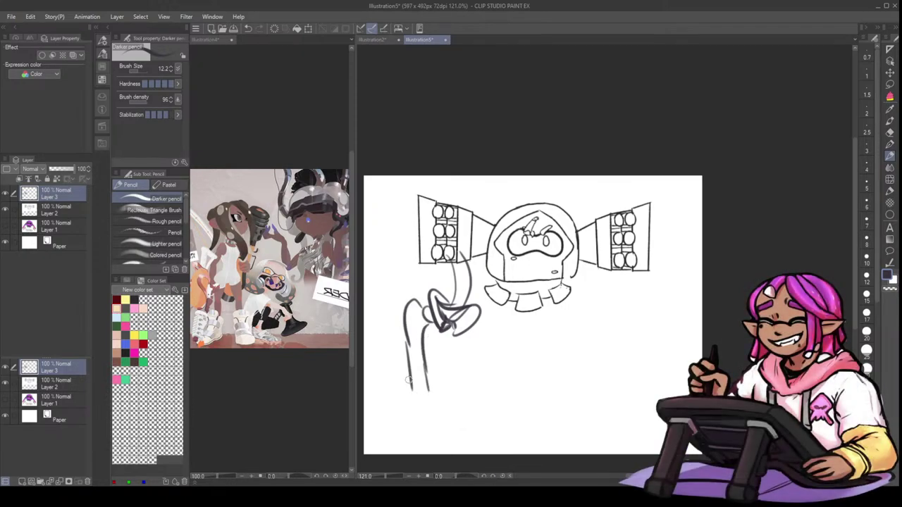
{"action": "mouse_move", "coordinate": [412, 387]}
{"action": "left_mouse_down"}
{"action": "mouse_move", "coordinate": [422, 409]}
{"action": "mouse_move", "coordinate": [435, 407]}
{"action": "left_mouse_up"}
{"action": "key", "text": "ctrl+z"}
{"action": "key", "text": "ctrl+z"}
{"action": "key", "text": "ctrl+z"}
{"action": "key", "text": "ctrl+z"}
{"action": "mouse_move", "coordinate": [401, 337]}
{"action": "left_mouse_down"}
{"action": "mouse_move", "coordinate": [415, 404]}
{"action": "mouse_move", "coordinate": [432, 408]}
{"action": "left_mouse_up"}
- Move the hip and thigh sketch up against the robot's head and rotate it so the thigh slants outward
{"action": "key", "text": "ctrl+t"}
{"action": "left_click_drag", "start_coordinate": [468, 342], "coordinate": [485, 295]}
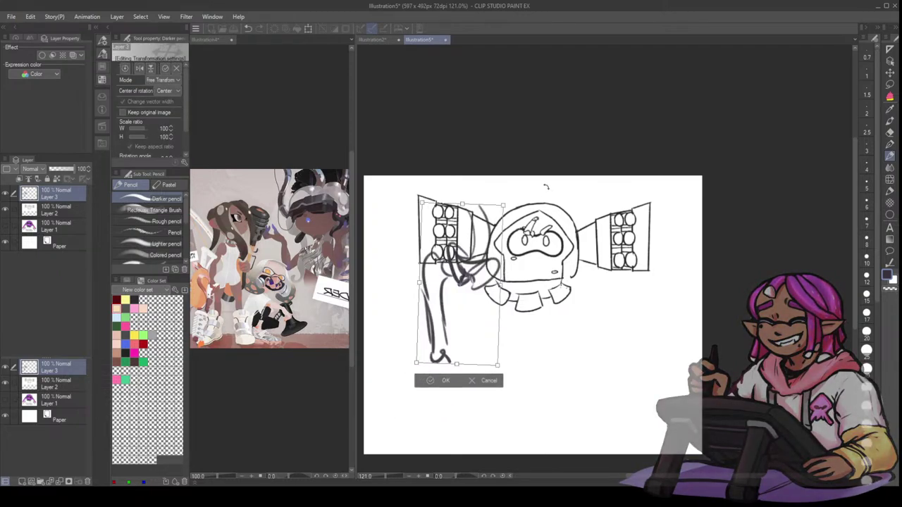
{"action": "left_click_drag", "start_coordinate": [545, 187], "coordinate": [548, 233]}
{"action": "left_click", "coordinate": [435, 389]}
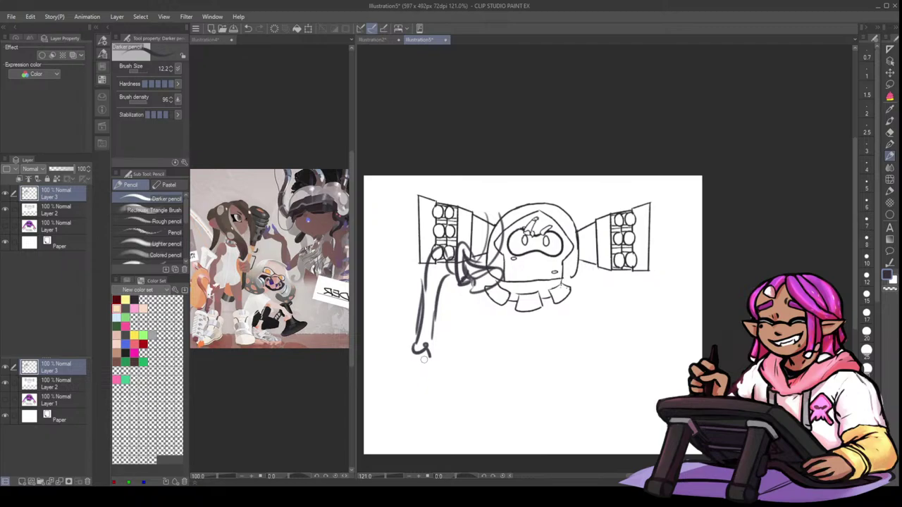
- Strengthen the upper thigh line and sketch a knee joint, shin and heeled foot beneath it
{"action": "left_click_drag", "start_coordinate": [446, 251], "coordinate": [425, 290]}
{"action": "mouse_move", "coordinate": [410, 355]}
{"action": "left_mouse_down"}
{"action": "mouse_move", "coordinate": [421, 426]}
{"action": "mouse_move", "coordinate": [405, 417]}
{"action": "mouse_move", "coordinate": [418, 422]}
{"action": "mouse_move", "coordinate": [406, 435]}
{"action": "mouse_move", "coordinate": [418, 429]}
{"action": "mouse_move", "coordinate": [416, 443]}
{"action": "mouse_move", "coordinate": [426, 431]}
{"action": "mouse_move", "coordinate": [421, 446]}
{"action": "mouse_move", "coordinate": [429, 447]}
{"action": "mouse_move", "coordinate": [398, 424]}
{"action": "mouse_move", "coordinate": [374, 443]}
{"action": "mouse_move", "coordinate": [404, 444]}
{"action": "left_mouse_up"}
{"action": "key", "text": "ctrl+z"}
{"action": "key", "text": "ctrl+z"}
{"action": "mouse_move", "coordinate": [403, 428]}
{"action": "left_mouse_down"}
{"action": "mouse_move", "coordinate": [407, 446]}
{"action": "mouse_move", "coordinate": [393, 450]}
{"action": "left_mouse_up"}
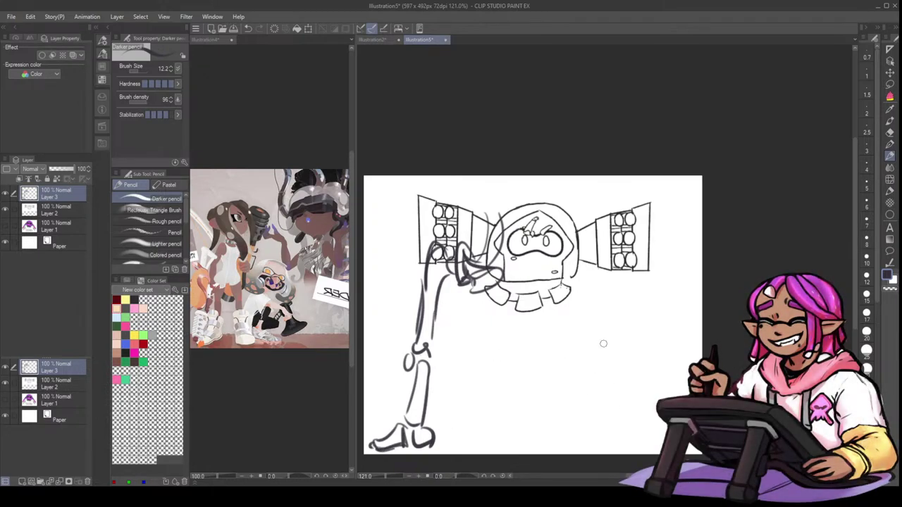
- Sketch a rounded hip block beneath the robot's shoulder with a first leg bending at the knee and ending in a pointed foot
{"action": "left_click_drag", "start_coordinate": [589, 300], "coordinate": [585, 331]}
{"action": "key", "text": "ctrl+z"}
{"action": "mouse_move", "coordinate": [585, 292]}
{"action": "left_mouse_down"}
{"action": "mouse_move", "coordinate": [597, 324]}
{"action": "mouse_move", "coordinate": [625, 322]}
{"action": "mouse_move", "coordinate": [585, 289]}
{"action": "mouse_move", "coordinate": [558, 359]}
{"action": "left_mouse_up"}
{"action": "mouse_move", "coordinate": [598, 324]}
{"action": "left_mouse_down"}
{"action": "mouse_move", "coordinate": [570, 359]}
{"action": "mouse_move", "coordinate": [554, 359]}
{"action": "mouse_move", "coordinate": [560, 373]}
{"action": "mouse_move", "coordinate": [569, 365]}
{"action": "mouse_move", "coordinate": [577, 382]}
{"action": "mouse_move", "coordinate": [579, 356]}
{"action": "mouse_move", "coordinate": [562, 415]}
{"action": "left_mouse_up"}
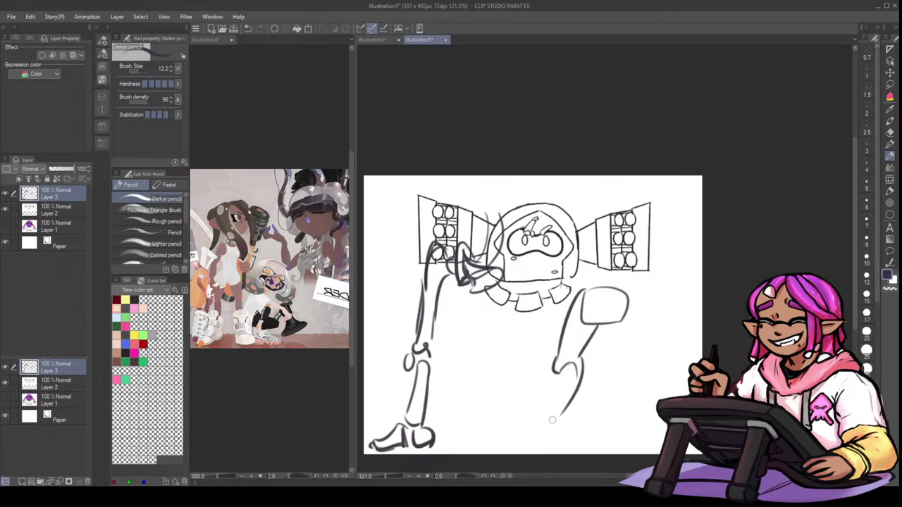
{"action": "mouse_move", "coordinate": [555, 375]}
{"action": "left_mouse_down"}
{"action": "mouse_move", "coordinate": [556, 422]}
{"action": "mouse_move", "coordinate": [526, 440]}
{"action": "left_mouse_up"}
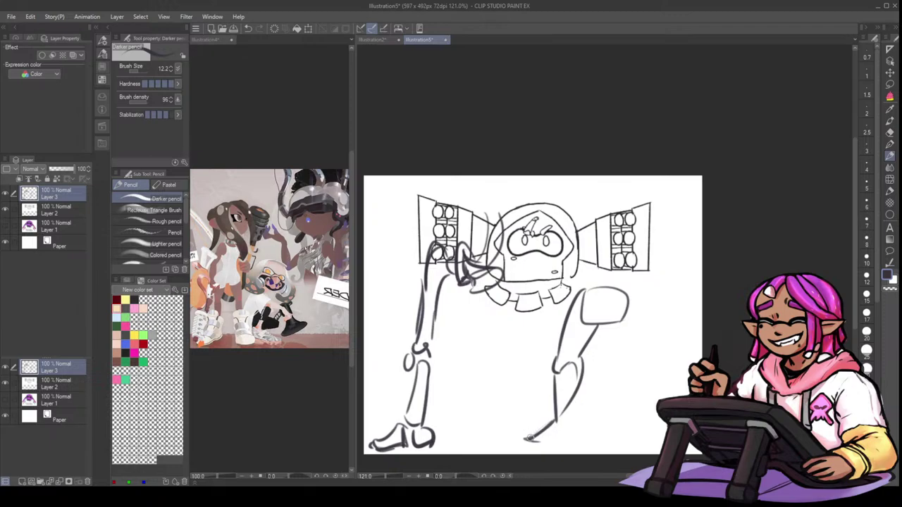
{"action": "left_click_drag", "start_coordinate": [532, 445], "coordinate": [570, 441]}
{"action": "mouse_move", "coordinate": [569, 409]}
{"action": "left_mouse_down"}
{"action": "mouse_move", "coordinate": [569, 443]}
{"action": "mouse_move", "coordinate": [538, 423]}
{"action": "left_mouse_up"}
{"action": "key", "text": "ctrl+z"}
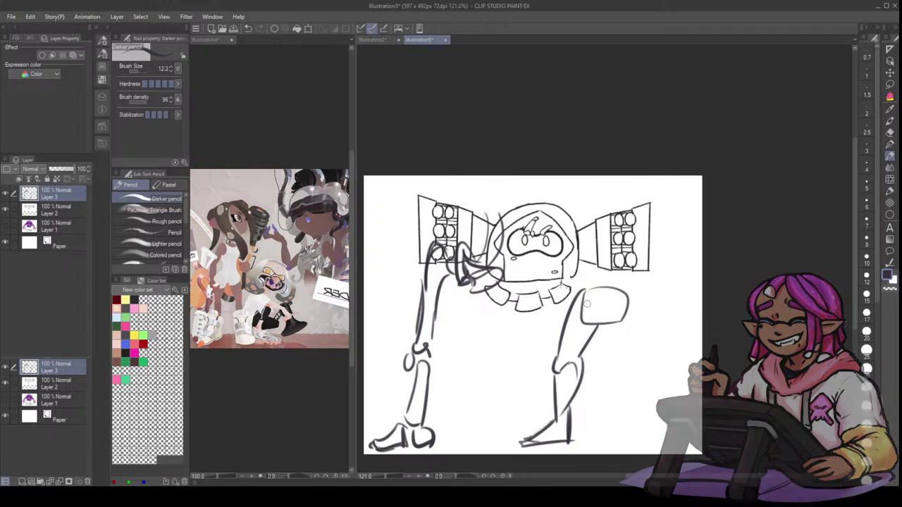
- Sketch the second leg from the hip block, with a crotch line, straighter thigh, shin and outward-pointing foot
{"action": "mouse_move", "coordinate": [586, 301]}
{"action": "left_mouse_down"}
{"action": "mouse_move", "coordinate": [609, 321]}
{"action": "mouse_move", "coordinate": [610, 379]}
{"action": "left_mouse_up"}
{"action": "mouse_move", "coordinate": [624, 295]}
{"action": "left_mouse_down"}
{"action": "mouse_move", "coordinate": [632, 352]}
{"action": "mouse_move", "coordinate": [609, 403]}
{"action": "mouse_move", "coordinate": [619, 423]}
{"action": "left_mouse_up"}
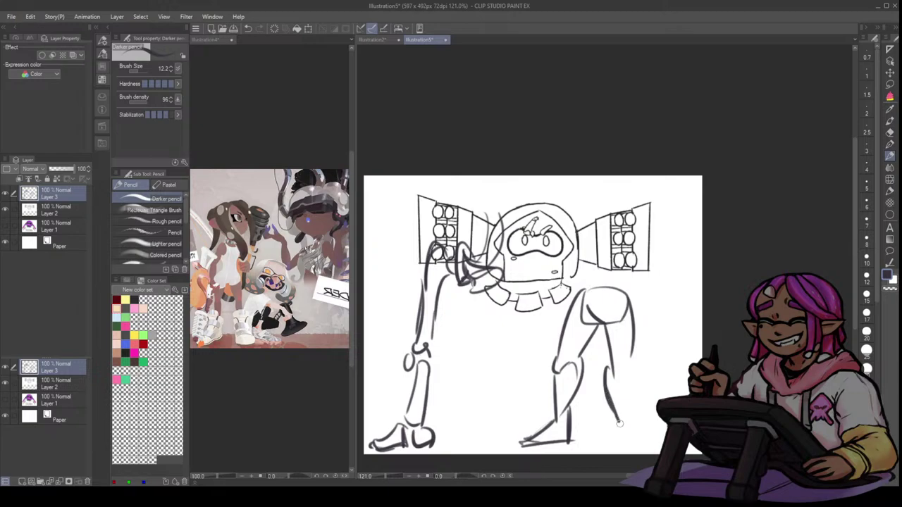
{"action": "mouse_move", "coordinate": [629, 357]}
{"action": "left_mouse_down"}
{"action": "mouse_move", "coordinate": [630, 424]}
{"action": "mouse_move", "coordinate": [620, 424]}
{"action": "mouse_move", "coordinate": [615, 444]}
{"action": "mouse_move", "coordinate": [644, 445]}
{"action": "left_mouse_up"}
{"action": "left_click_drag", "start_coordinate": [624, 423], "coordinate": [663, 445]}
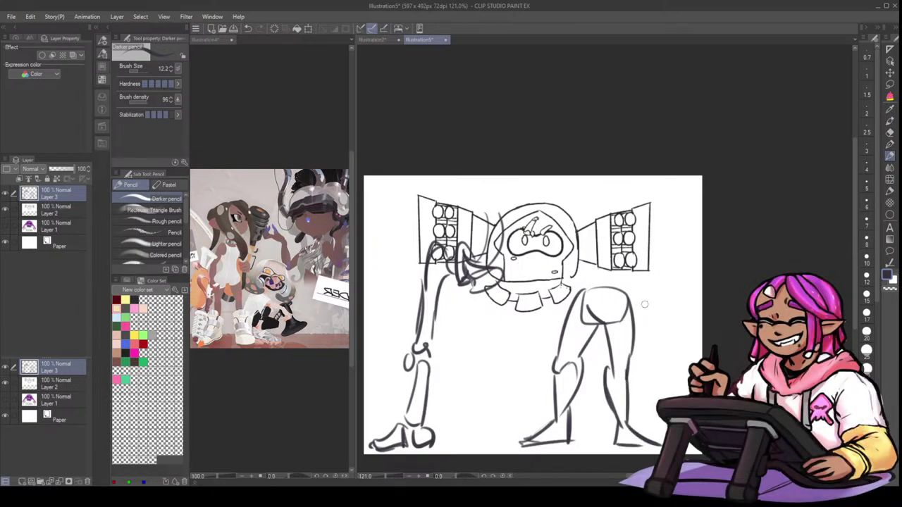
- Add direction arrows along the bent leg and darken the outline of its foot
{"action": "mouse_move", "coordinate": [565, 284]}
{"action": "left_mouse_down"}
{"action": "mouse_move", "coordinate": [544, 333]}
{"action": "mouse_move", "coordinate": [550, 325]}
{"action": "left_mouse_up"}
{"action": "mouse_move", "coordinate": [596, 354]}
{"action": "left_mouse_down"}
{"action": "mouse_move", "coordinate": [581, 402]}
{"action": "mouse_move", "coordinate": [588, 412]}
{"action": "left_mouse_up"}
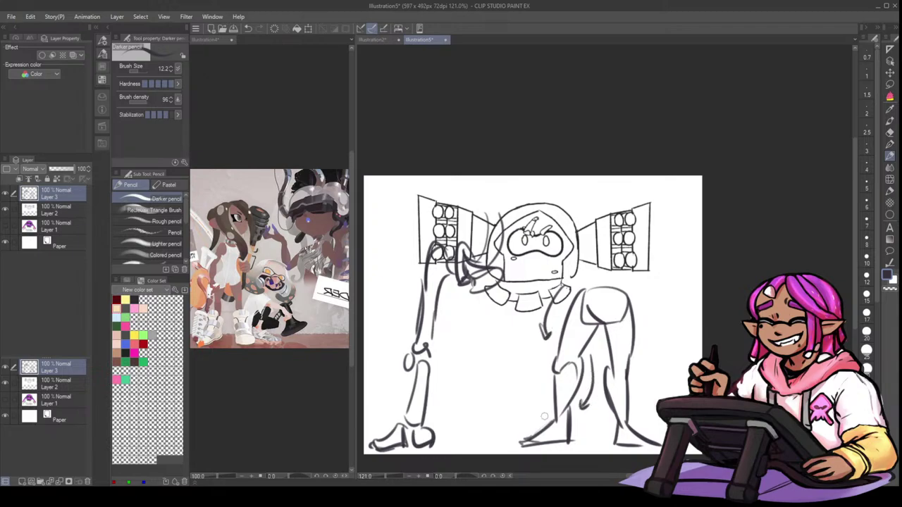
{"action": "key", "text": "ctrl+z"}
{"action": "mouse_move", "coordinate": [568, 408]}
{"action": "left_mouse_down"}
{"action": "mouse_move", "coordinate": [571, 440]}
{"action": "mouse_move", "coordinate": [547, 433]}
{"action": "mouse_move", "coordinate": [579, 432]}
{"action": "mouse_move", "coordinate": [567, 439]}
{"action": "mouse_move", "coordinate": [550, 422]}
{"action": "mouse_move", "coordinate": [523, 430]}
{"action": "mouse_move", "coordinate": [533, 444]}
{"action": "mouse_move", "coordinate": [567, 432]}
{"action": "left_mouse_up"}
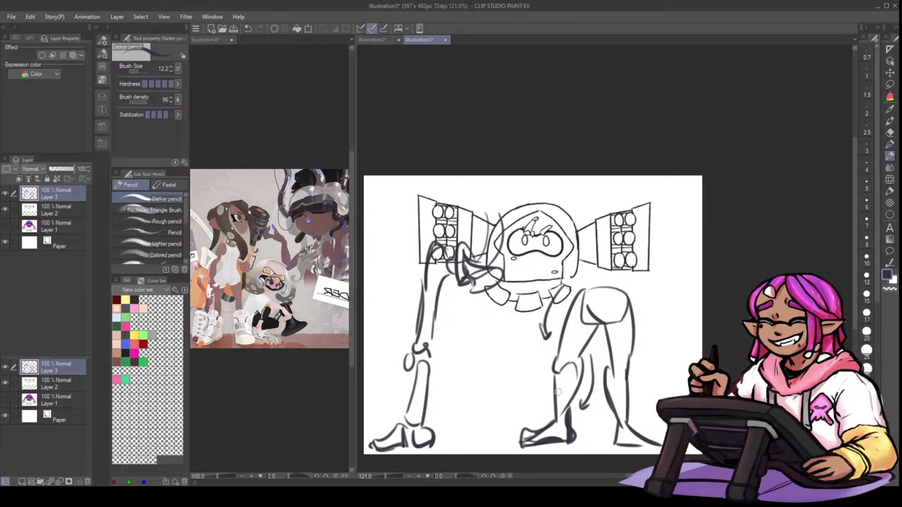
- Shift the whole leg sketch upward with a transform to free space under the feet
{"action": "key", "text": "ctrl+t"}
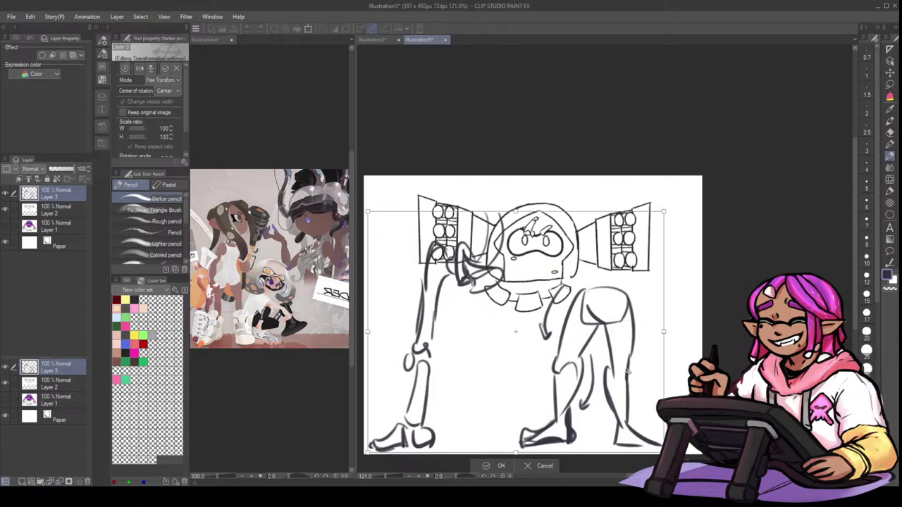
{"action": "left_click_drag", "start_coordinate": [625, 368], "coordinate": [624, 342]}
{"action": "key", "text": "Return"}
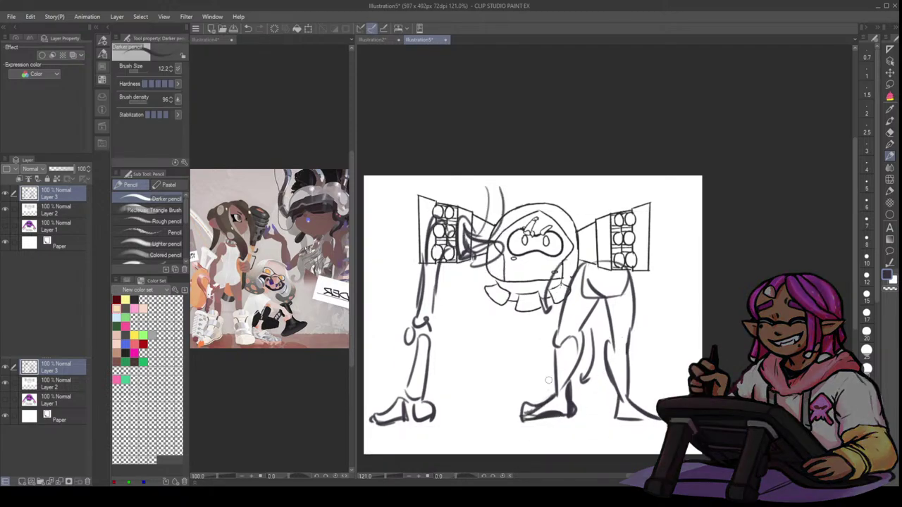
- Draw chunky ankle boots with thick dark soles over both feet of the paired legs
{"action": "mouse_move", "coordinate": [548, 384]}
{"action": "left_mouse_down"}
{"action": "mouse_move", "coordinate": [570, 379]}
{"action": "mouse_move", "coordinate": [549, 383]}
{"action": "mouse_move", "coordinate": [548, 396]}
{"action": "mouse_move", "coordinate": [529, 400]}
{"action": "mouse_move", "coordinate": [518, 415]}
{"action": "mouse_move", "coordinate": [564, 415]}
{"action": "mouse_move", "coordinate": [551, 383]}
{"action": "mouse_move", "coordinate": [549, 395]}
{"action": "mouse_move", "coordinate": [516, 411]}
{"action": "mouse_move", "coordinate": [526, 426]}
{"action": "mouse_move", "coordinate": [577, 389]}
{"action": "left_mouse_up"}
{"action": "key", "text": "ctrl+z"}
{"action": "mouse_move", "coordinate": [524, 432]}
{"action": "left_mouse_down"}
{"action": "mouse_move", "coordinate": [563, 431]}
{"action": "mouse_move", "coordinate": [545, 427]}
{"action": "mouse_move", "coordinate": [579, 420]}
{"action": "left_mouse_up"}
{"action": "key", "text": "ctrl+z"}
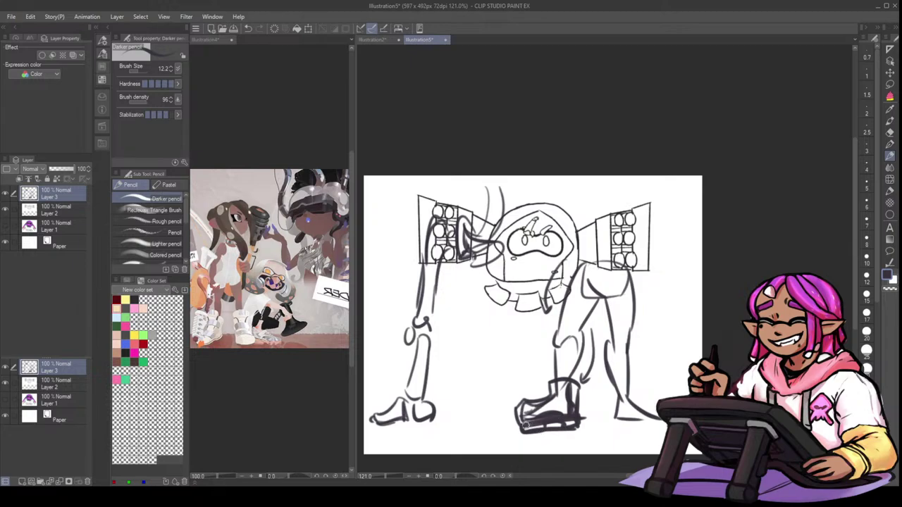
{"action": "left_click_drag", "start_coordinate": [525, 425], "coordinate": [528, 429]}
{"action": "mouse_move", "coordinate": [572, 381]}
{"action": "left_mouse_down"}
{"action": "mouse_move", "coordinate": [575, 402]}
{"action": "mouse_move", "coordinate": [559, 381]}
{"action": "left_mouse_up"}
{"action": "mouse_move", "coordinate": [609, 378]}
{"action": "left_mouse_down"}
{"action": "mouse_move", "coordinate": [633, 383]}
{"action": "mouse_move", "coordinate": [609, 380]}
{"action": "mouse_move", "coordinate": [612, 423]}
{"action": "mouse_move", "coordinate": [643, 420]}
{"action": "mouse_move", "coordinate": [630, 375]}
{"action": "mouse_move", "coordinate": [632, 398]}
{"action": "mouse_move", "coordinate": [635, 373]}
{"action": "mouse_move", "coordinate": [636, 399]}
{"action": "mouse_move", "coordinate": [658, 422]}
{"action": "mouse_move", "coordinate": [638, 422]}
{"action": "mouse_move", "coordinate": [657, 418]}
{"action": "mouse_move", "coordinate": [613, 400]}
{"action": "mouse_move", "coordinate": [613, 420]}
{"action": "mouse_move", "coordinate": [655, 423]}
{"action": "mouse_move", "coordinate": [612, 419]}
{"action": "mouse_move", "coordinate": [634, 392]}
{"action": "mouse_move", "coordinate": [649, 405]}
{"action": "mouse_move", "coordinate": [624, 425]}
{"action": "mouse_move", "coordinate": [615, 420]}
{"action": "mouse_move", "coordinate": [652, 431]}
{"action": "left_mouse_up"}
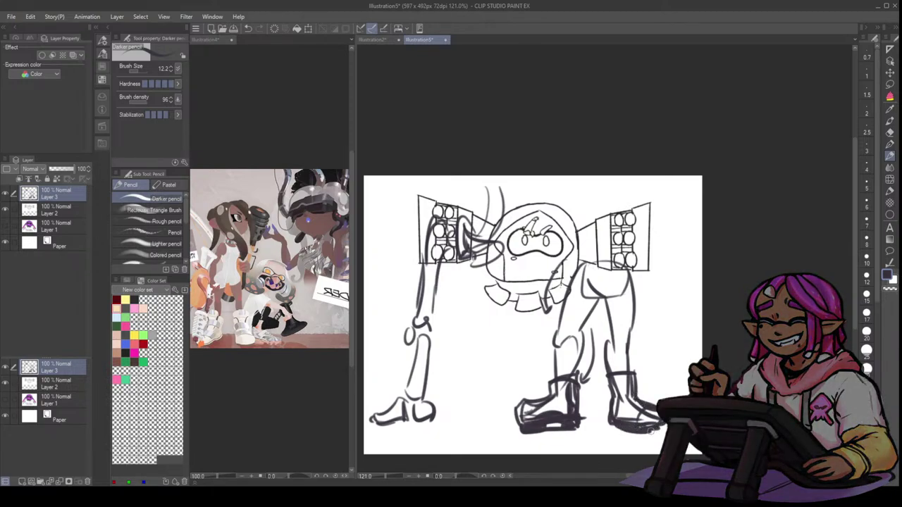
{"action": "mouse_move", "coordinate": [637, 372]}
{"action": "left_mouse_down"}
{"action": "mouse_move", "coordinate": [641, 391]}
{"action": "mouse_move", "coordinate": [610, 392]}
{"action": "left_mouse_up"}
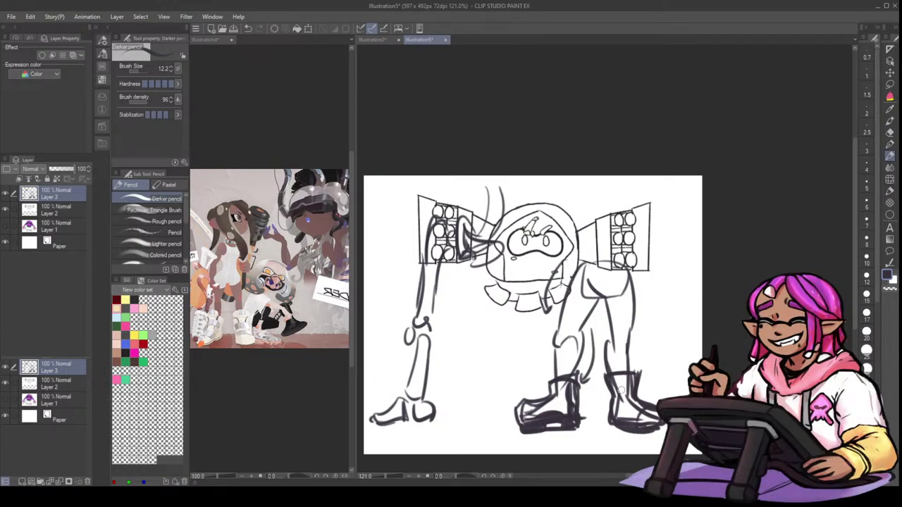
- Hide the leg sketch on Layer 3 and add a new raster layer
{"action": "left_click", "coordinate": [7, 193]}
{"action": "left_click", "coordinate": [28, 479]}
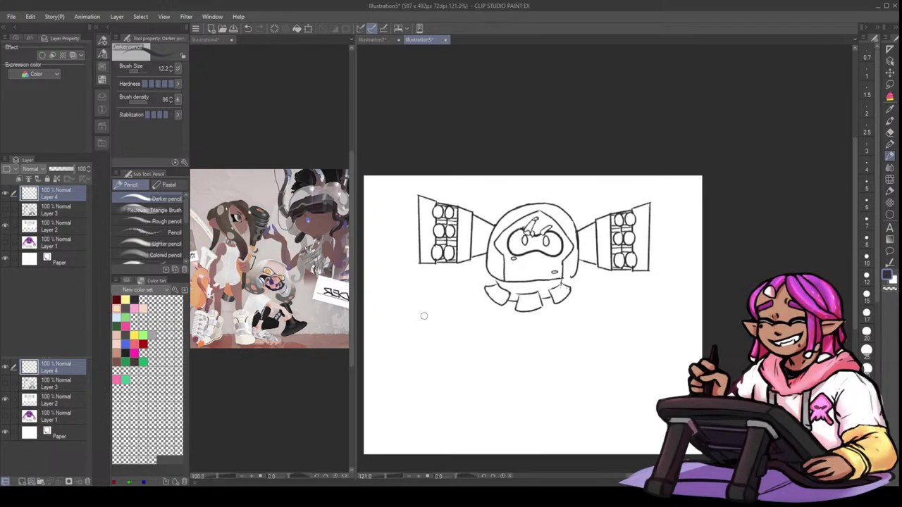
{"action": "mouse_move", "coordinate": [425, 299]}
{"action": "left_mouse_down"}
{"action": "mouse_move", "coordinate": [435, 335]}
{"action": "mouse_move", "coordinate": [441, 313]}
{"action": "mouse_move", "coordinate": [466, 313]}
{"action": "left_mouse_up"}
{"action": "key", "text": "ctrl+z"}
{"action": "left_click_drag", "start_coordinate": [460, 314], "coordinate": [465, 330]}
{"action": "mouse_move", "coordinate": [411, 319]}
{"action": "left_mouse_down"}
{"action": "mouse_move", "coordinate": [413, 419]}
{"action": "mouse_move", "coordinate": [476, 322]}
{"action": "left_mouse_up"}
{"action": "key", "text": "ctrl+z"}
{"action": "key", "text": "ctrl+z"}
{"action": "key", "text": "ctrl+z"}
- Rough out a large tilted shoe with its toe pointing down, below the robot's speaker arm
{"action": "mouse_move", "coordinate": [417, 309]}
{"action": "left_mouse_down"}
{"action": "mouse_move", "coordinate": [432, 332]}
{"action": "mouse_move", "coordinate": [411, 381]}
{"action": "left_mouse_up"}
{"action": "mouse_move", "coordinate": [431, 337]}
{"action": "left_mouse_down"}
{"action": "mouse_move", "coordinate": [408, 382]}
{"action": "mouse_move", "coordinate": [434, 418]}
{"action": "mouse_move", "coordinate": [492, 361]}
{"action": "left_mouse_up"}
{"action": "mouse_move", "coordinate": [459, 291]}
{"action": "left_mouse_down"}
{"action": "mouse_move", "coordinate": [475, 312]}
{"action": "mouse_move", "coordinate": [474, 283]}
{"action": "mouse_move", "coordinate": [482, 322]}
{"action": "mouse_move", "coordinate": [504, 342]}
{"action": "mouse_move", "coordinate": [493, 363]}
{"action": "left_mouse_up"}
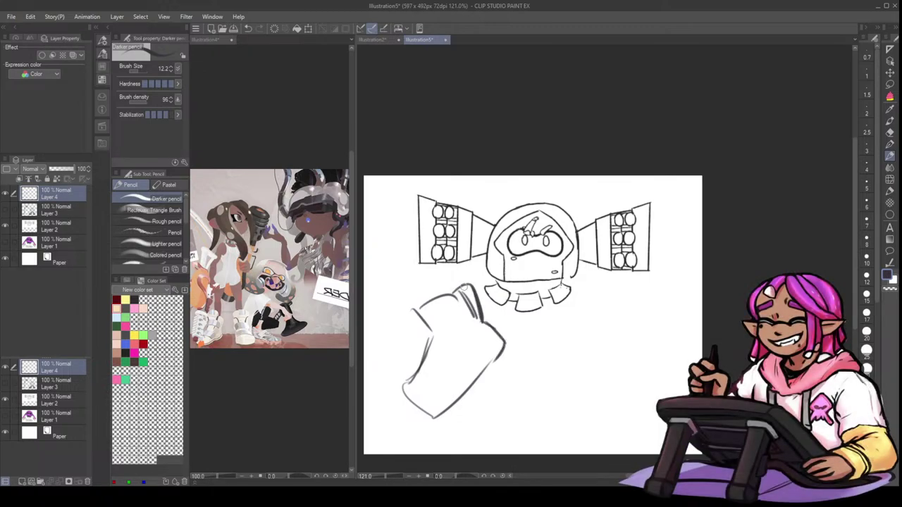
{"action": "left_click_drag", "start_coordinate": [465, 285], "coordinate": [443, 300]}
{"action": "mouse_move", "coordinate": [443, 300]}
{"action": "left_mouse_down"}
{"action": "mouse_move", "coordinate": [455, 322]}
{"action": "mouse_move", "coordinate": [419, 317]}
{"action": "mouse_move", "coordinate": [443, 304]}
{"action": "mouse_move", "coordinate": [426, 333]}
{"action": "left_mouse_up"}
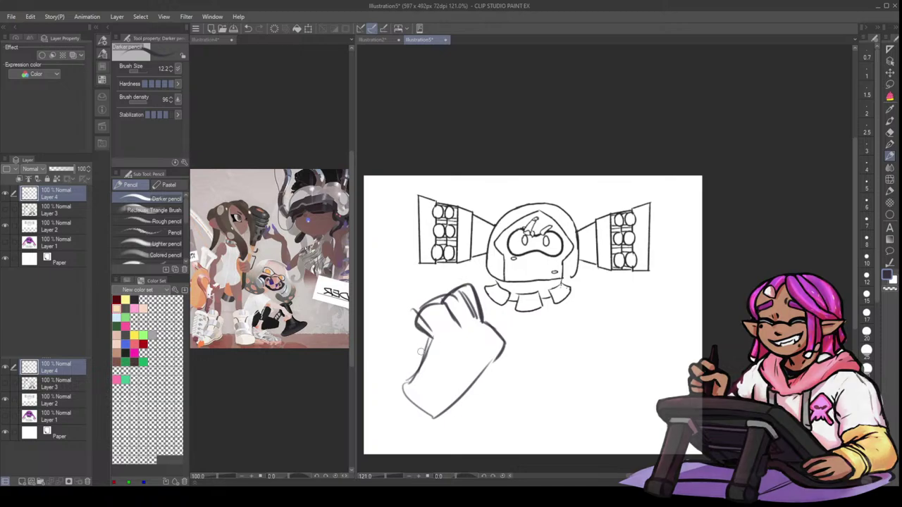
{"action": "key", "text": "ctrl+z"}
{"action": "key", "text": "ctrl+z"}
{"action": "key", "text": "ctrl+z"}
{"action": "key", "text": "ctrl+z"}
{"action": "key", "text": "ctrl+z"}
{"action": "key", "text": "ctrl+z"}
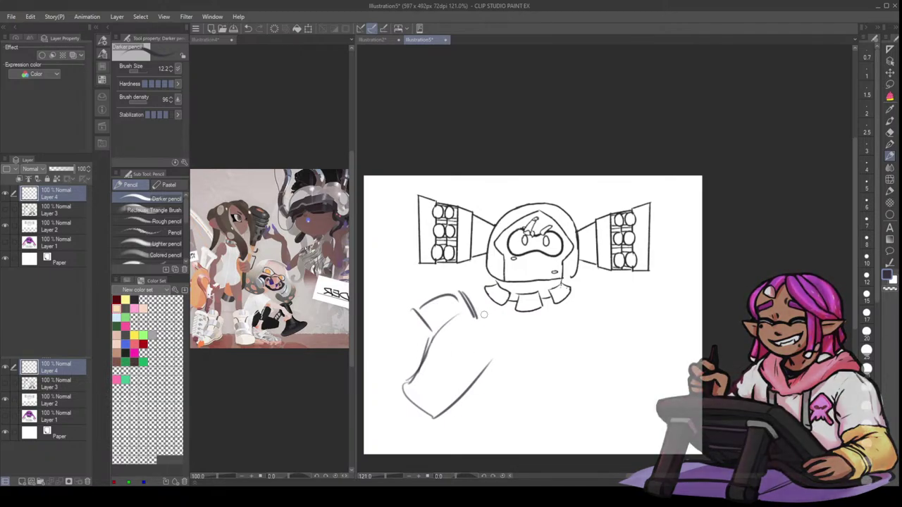
- Redraw the shoe's heel edge, then shape its collar opening, tongue and thick sole with darker lines
{"action": "left_click_drag", "start_coordinate": [458, 291], "coordinate": [471, 392]}
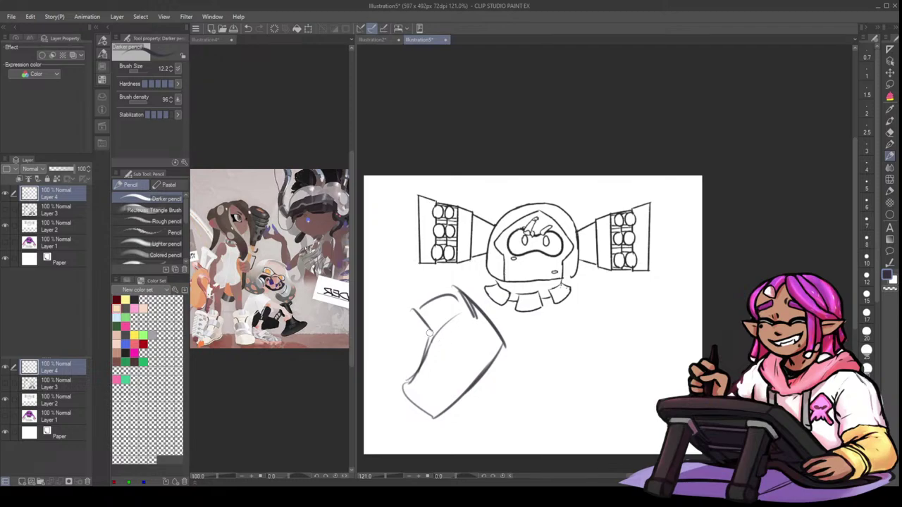
{"action": "mouse_move", "coordinate": [433, 341]}
{"action": "left_mouse_down"}
{"action": "mouse_move", "coordinate": [451, 328]}
{"action": "mouse_move", "coordinate": [446, 350]}
{"action": "mouse_move", "coordinate": [482, 301]}
{"action": "mouse_move", "coordinate": [502, 331]}
{"action": "mouse_move", "coordinate": [407, 390]}
{"action": "mouse_move", "coordinate": [437, 409]}
{"action": "mouse_move", "coordinate": [470, 368]}
{"action": "left_mouse_up"}
{"action": "left_click_drag", "start_coordinate": [423, 413], "coordinate": [475, 365]}
{"action": "mouse_move", "coordinate": [468, 372]}
{"action": "left_mouse_down"}
{"action": "mouse_move", "coordinate": [486, 350]}
{"action": "mouse_move", "coordinate": [513, 346]}
{"action": "mouse_move", "coordinate": [430, 418]}
{"action": "left_mouse_up"}
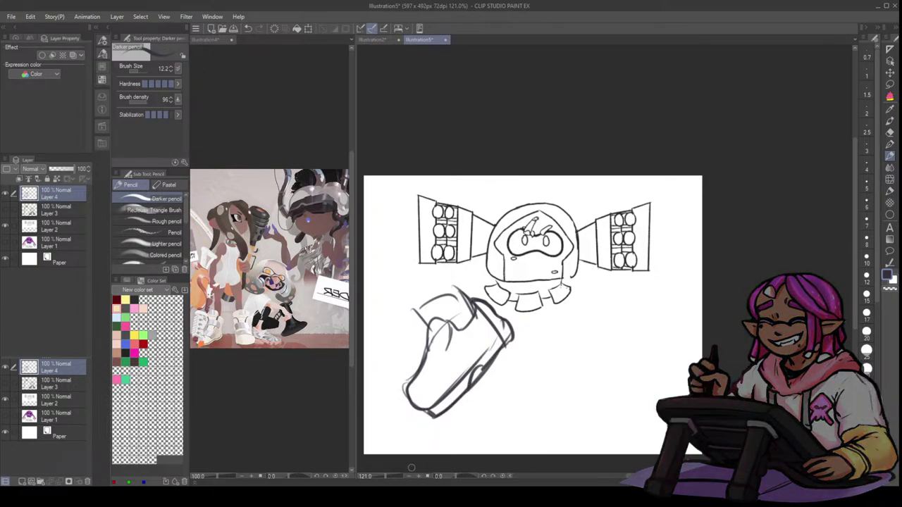
- Draw the ankle rising from the shoe with a rounded curve arching above it, undoing the trial toe-cap line
{"action": "left_click_drag", "start_coordinate": [392, 285], "coordinate": [432, 321]}
{"action": "left_click_drag", "start_coordinate": [444, 265], "coordinate": [474, 313]}
{"action": "left_click_drag", "start_coordinate": [398, 288], "coordinate": [424, 315]}
{"action": "mouse_move", "coordinate": [386, 284]}
{"action": "left_mouse_down"}
{"action": "mouse_move", "coordinate": [404, 293]}
{"action": "mouse_move", "coordinate": [438, 247]}
{"action": "mouse_move", "coordinate": [463, 291]}
{"action": "left_mouse_up"}
{"action": "left_click_drag", "start_coordinate": [413, 374], "coordinate": [456, 387]}
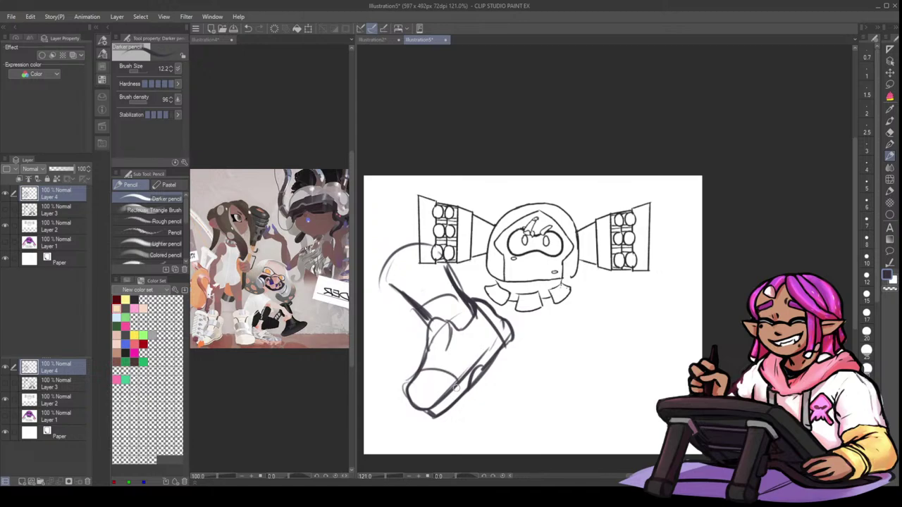
{"action": "key", "text": "ctrl+z"}
- Detail the shoe with a tongue edge, ribbed sock, bow and laces, and a toe-cap seam
{"action": "left_click_drag", "start_coordinate": [457, 327], "coordinate": [442, 364]}
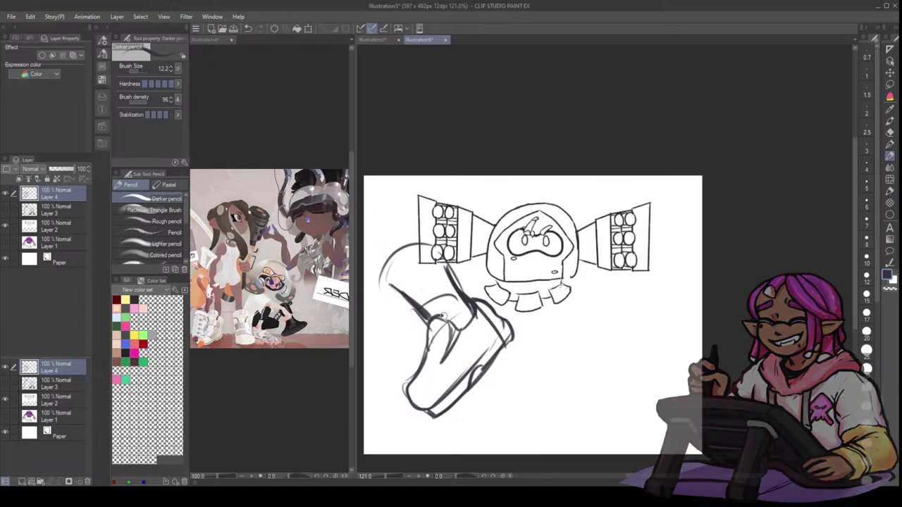
{"action": "mouse_move", "coordinate": [478, 301]}
{"action": "left_mouse_down"}
{"action": "mouse_move", "coordinate": [464, 322]}
{"action": "mouse_move", "coordinate": [484, 325]}
{"action": "left_mouse_up"}
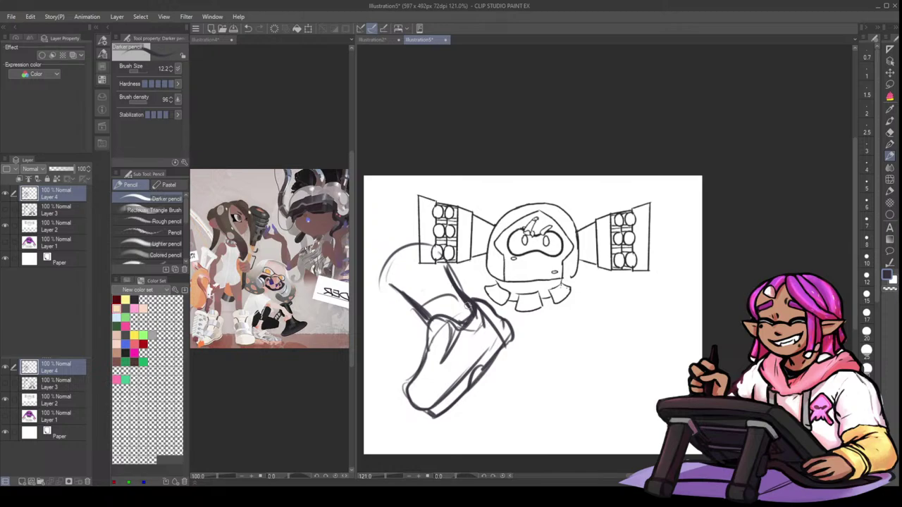
{"action": "mouse_move", "coordinate": [409, 289]}
{"action": "left_mouse_down"}
{"action": "mouse_move", "coordinate": [445, 267]}
{"action": "mouse_move", "coordinate": [458, 321]}
{"action": "left_mouse_up"}
{"action": "left_click_drag", "start_coordinate": [444, 265], "coordinate": [466, 314]}
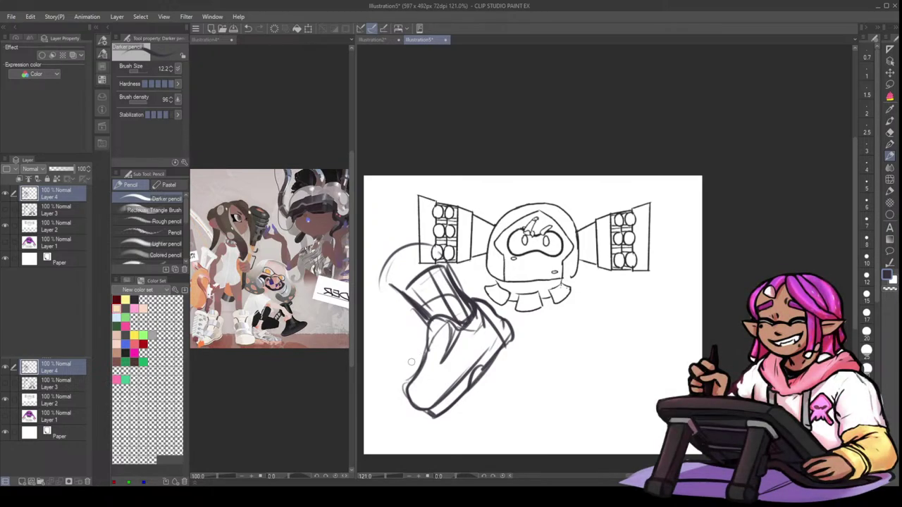
{"action": "mouse_move", "coordinate": [424, 342]}
{"action": "left_mouse_down"}
{"action": "mouse_move", "coordinate": [441, 339]}
{"action": "mouse_move", "coordinate": [421, 356]}
{"action": "mouse_move", "coordinate": [430, 334]}
{"action": "mouse_move", "coordinate": [423, 365]}
{"action": "mouse_move", "coordinate": [451, 336]}
{"action": "mouse_move", "coordinate": [420, 370]}
{"action": "mouse_move", "coordinate": [431, 372]}
{"action": "mouse_move", "coordinate": [487, 348]}
{"action": "mouse_move", "coordinate": [430, 381]}
{"action": "left_mouse_up"}
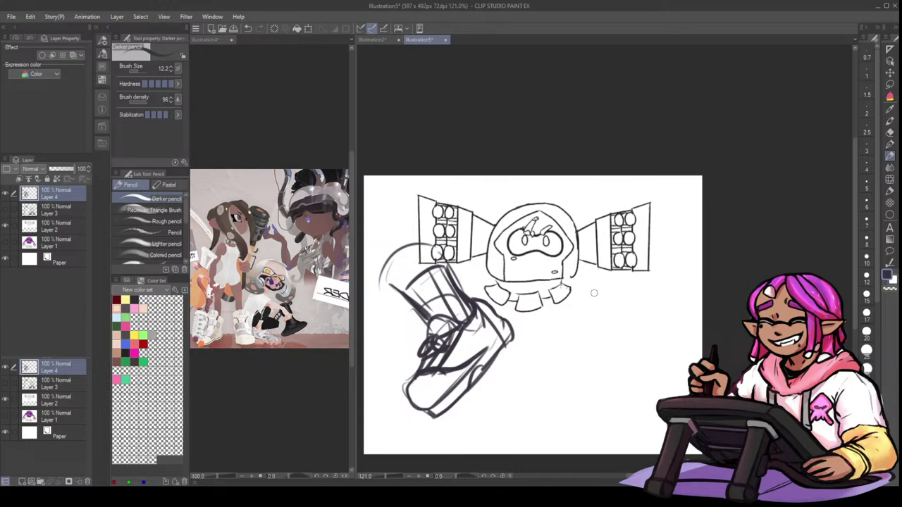
- Sketch a slender leg beneath the other speaker arm, from thigh through knee and calf to a foot on tiptoe
{"action": "left_click_drag", "start_coordinate": [596, 278], "coordinate": [597, 329]}
{"action": "left_click_drag", "start_coordinate": [589, 272], "coordinate": [593, 327]}
{"action": "left_click_drag", "start_coordinate": [626, 272], "coordinate": [602, 372]}
{"action": "left_click_drag", "start_coordinate": [592, 326], "coordinate": [617, 393]}
{"action": "mouse_move", "coordinate": [596, 347]}
{"action": "left_mouse_down"}
{"action": "mouse_move", "coordinate": [603, 397]}
{"action": "mouse_move", "coordinate": [578, 432]}
{"action": "mouse_move", "coordinate": [616, 410]}
{"action": "mouse_move", "coordinate": [571, 433]}
{"action": "left_mouse_up"}
{"action": "left_click_drag", "start_coordinate": [597, 404], "coordinate": [576, 424]}
{"action": "mouse_move", "coordinate": [606, 391]}
{"action": "left_mouse_down"}
{"action": "mouse_move", "coordinate": [567, 423]}
{"action": "mouse_move", "coordinate": [596, 413]}
{"action": "left_mouse_up"}
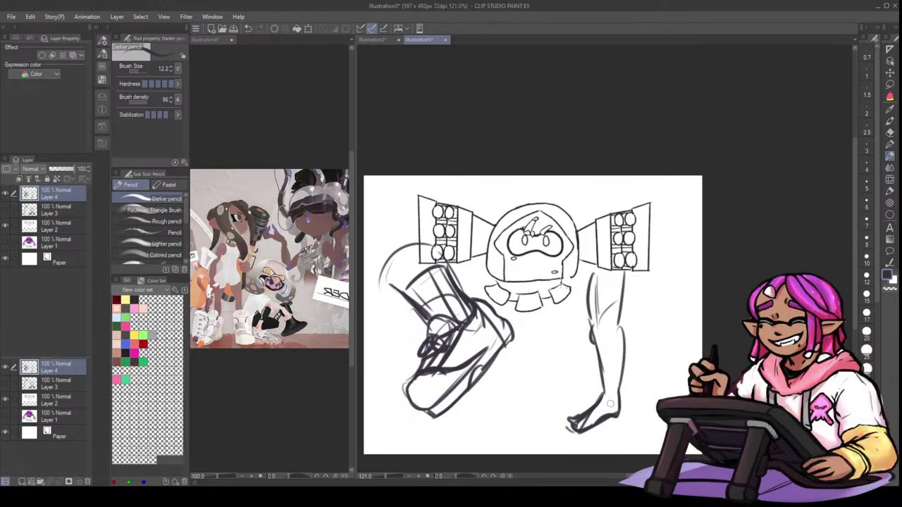
- Turn the tiptoe foot into a high-heeled shoe on a ground line, with a downward arrow above the toes
{"action": "left_click_drag", "start_coordinate": [620, 376], "coordinate": [615, 393]}
{"action": "mouse_move", "coordinate": [574, 432]}
{"action": "left_mouse_down"}
{"action": "mouse_move", "coordinate": [622, 427]}
{"action": "mouse_move", "coordinate": [561, 431]}
{"action": "mouse_move", "coordinate": [651, 428]}
{"action": "mouse_move", "coordinate": [564, 429]}
{"action": "mouse_move", "coordinate": [599, 434]}
{"action": "mouse_move", "coordinate": [619, 407]}
{"action": "mouse_move", "coordinate": [617, 422]}
{"action": "mouse_move", "coordinate": [573, 421]}
{"action": "mouse_move", "coordinate": [617, 412]}
{"action": "mouse_move", "coordinate": [584, 419]}
{"action": "left_mouse_up"}
{"action": "mouse_move", "coordinate": [582, 383]}
{"action": "left_mouse_down"}
{"action": "mouse_move", "coordinate": [579, 412]}
{"action": "mouse_move", "coordinate": [585, 400]}
{"action": "mouse_move", "coordinate": [610, 410]}
{"action": "left_mouse_up"}
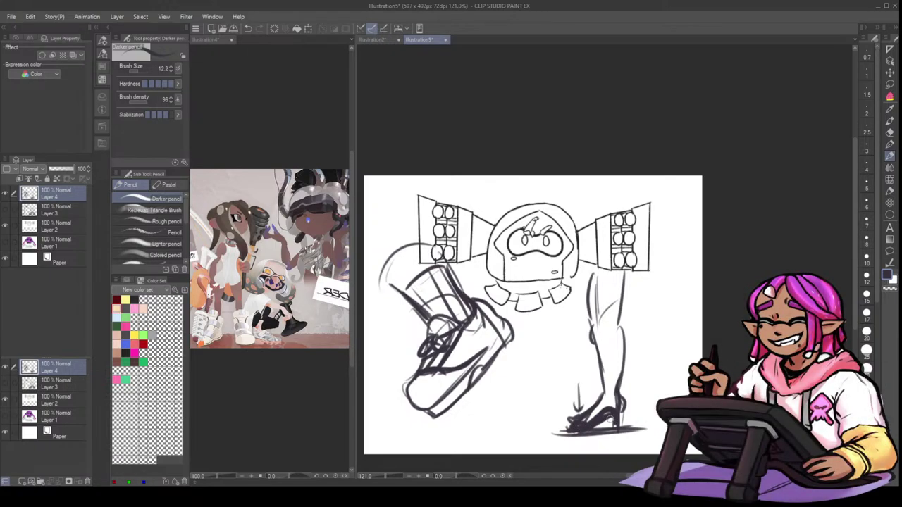
- Refine the high heel with the eraser and Darker pencil, then strengthen the back line of the leg
{"action": "key", "text": "e"}
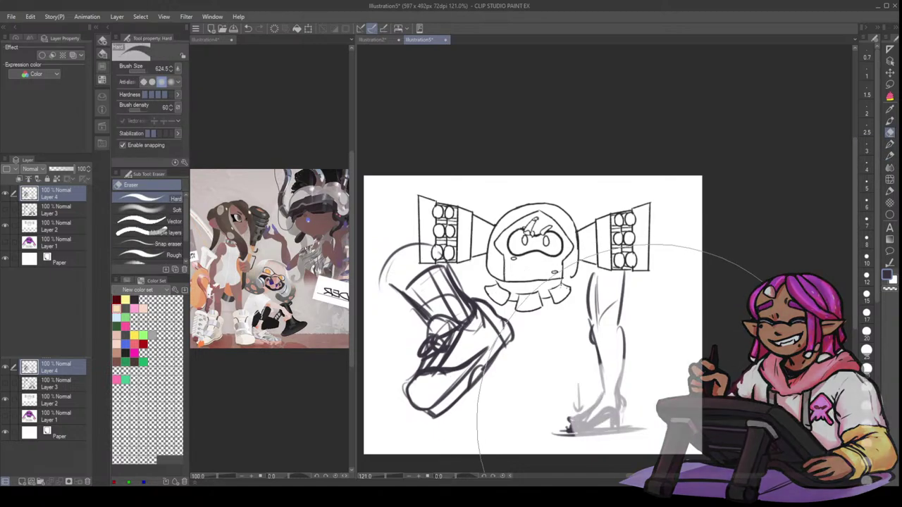
{"action": "mouse_move", "coordinate": [599, 379]}
{"action": "left_mouse_down"}
{"action": "mouse_move", "coordinate": [582, 390]}
{"action": "mouse_move", "coordinate": [634, 329]}
{"action": "mouse_move", "coordinate": [619, 228]}
{"action": "mouse_move", "coordinate": [647, 210]}
{"action": "left_mouse_up"}
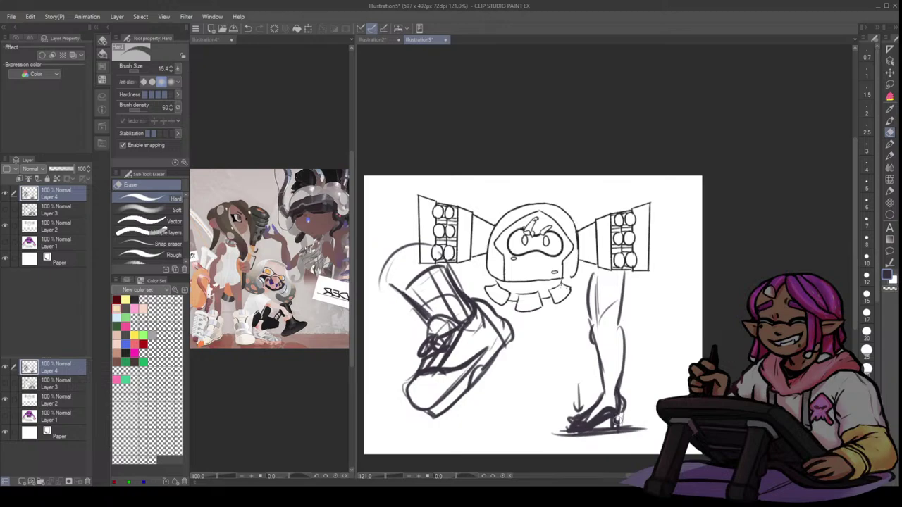
{"action": "key", "text": "p"}
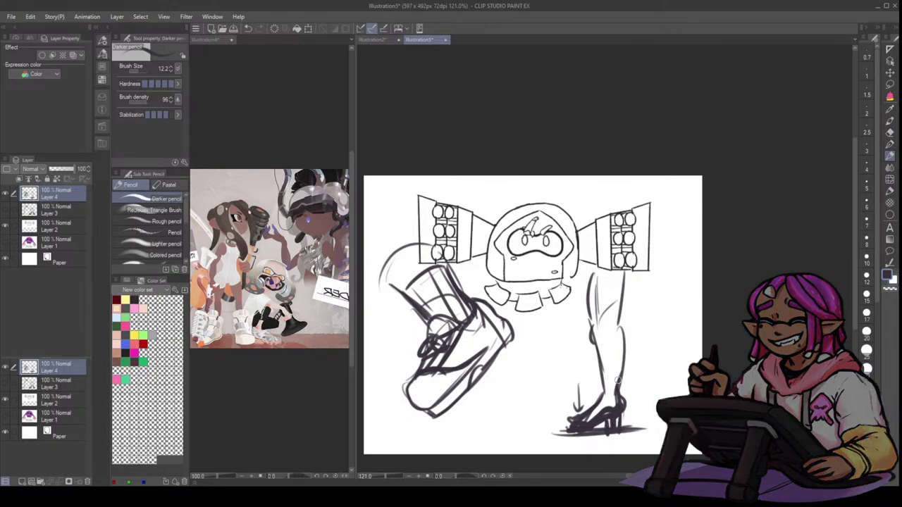
{"action": "mouse_move", "coordinate": [619, 274]}
{"action": "left_mouse_down"}
{"action": "mouse_move", "coordinate": [612, 327]}
{"action": "mouse_move", "coordinate": [620, 385]}
{"action": "left_mouse_up"}
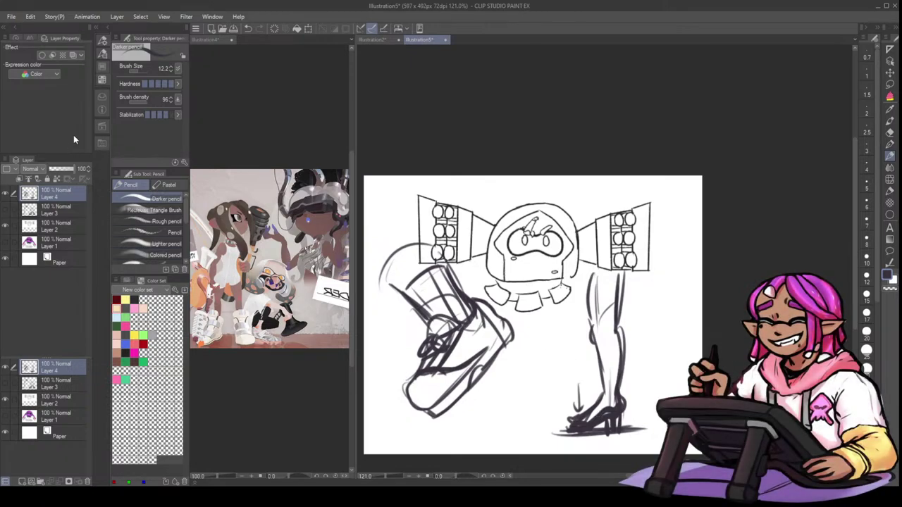
- Open the agent 8 character sheet and add a new raster layer above its topmost text layer
{"action": "left_click", "coordinate": [13, 48]}
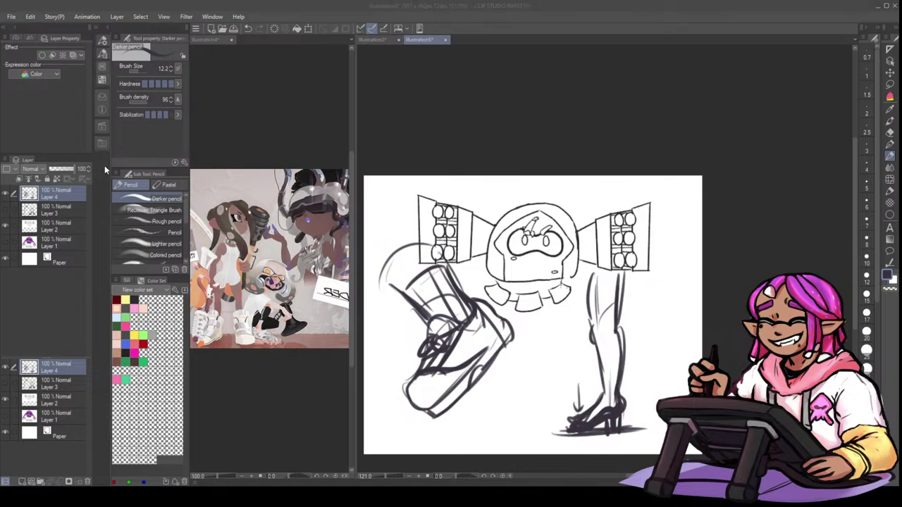
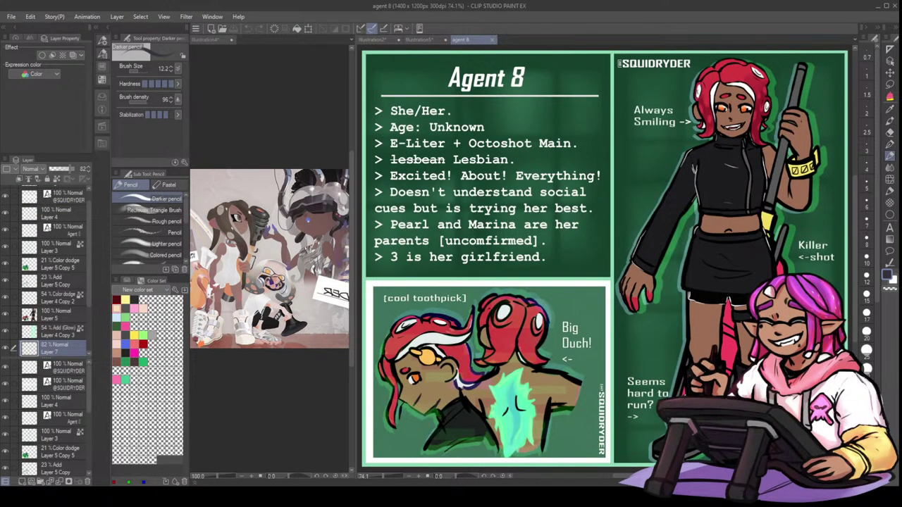
{"action": "left_click_drag", "start_coordinate": [784, 250], "coordinate": [651, 144]}
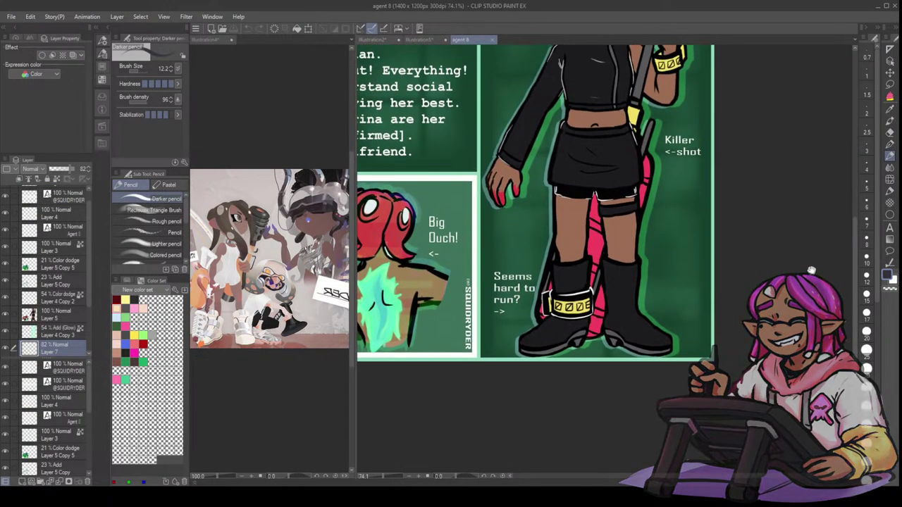
{"action": "scroll", "coordinate": [55, 204], "scroll_direction": "down", "scroll_amount": 2}
{"action": "scroll", "coordinate": [50, 209], "scroll_direction": "up", "scroll_amount": 3}
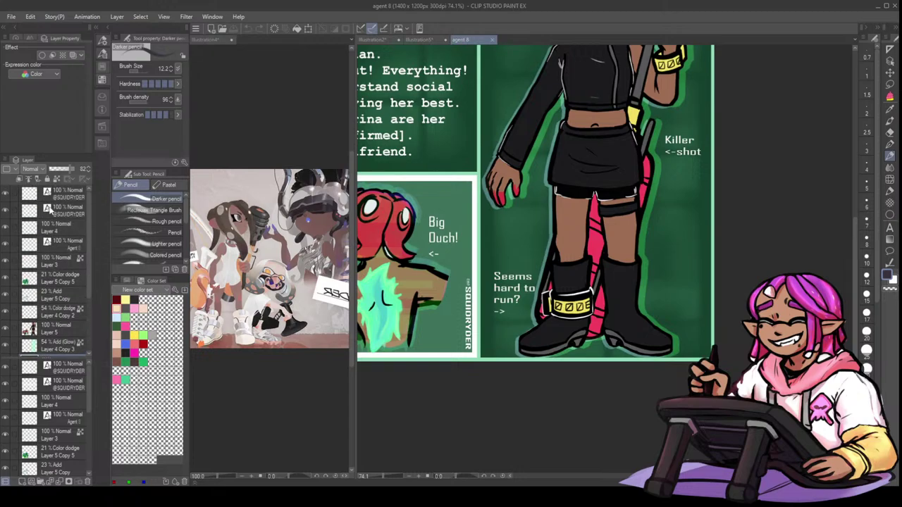
{"action": "left_click", "coordinate": [53, 196]}
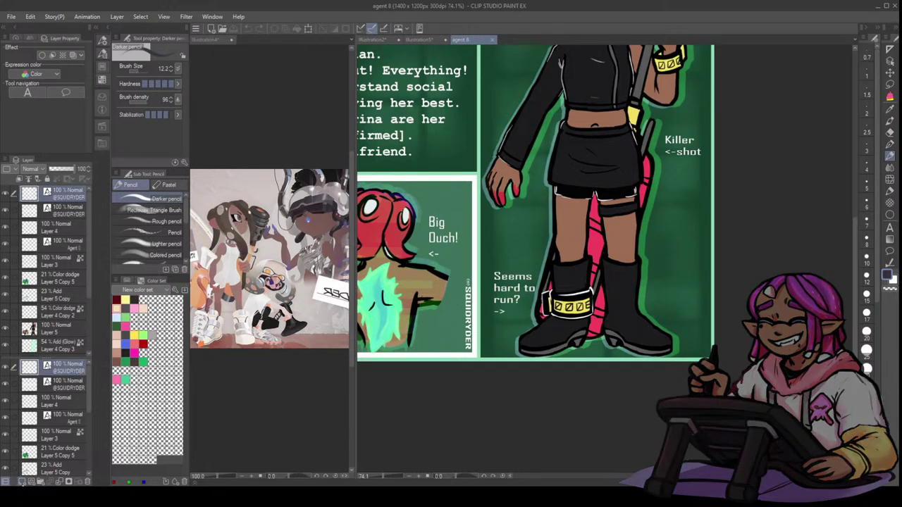
{"action": "left_click", "coordinate": [22, 482]}
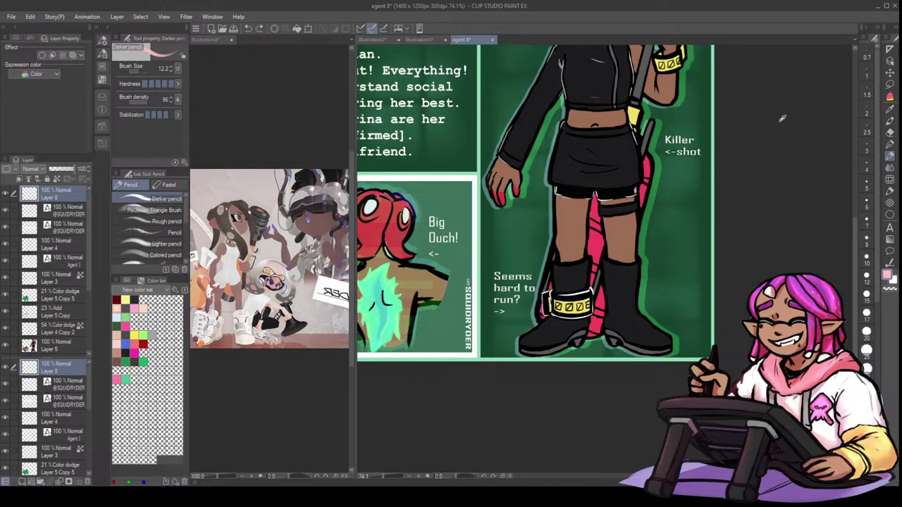
- Trace white outlines around both boots of the agent 8 figure with the Darker pencil
{"action": "key", "text": "x"}
{"action": "key", "text": "ctrl+z"}
{"action": "mouse_move", "coordinate": [546, 317]}
{"action": "left_mouse_down"}
{"action": "mouse_move", "coordinate": [521, 339]}
{"action": "mouse_move", "coordinate": [532, 353]}
{"action": "mouse_move", "coordinate": [561, 351]}
{"action": "mouse_move", "coordinate": [575, 333]}
{"action": "mouse_move", "coordinate": [585, 342]}
{"action": "mouse_move", "coordinate": [558, 338]}
{"action": "mouse_move", "coordinate": [578, 336]}
{"action": "mouse_move", "coordinate": [575, 343]}
{"action": "mouse_move", "coordinate": [568, 332]}
{"action": "mouse_move", "coordinate": [570, 348]}
{"action": "mouse_move", "coordinate": [589, 318]}
{"action": "mouse_move", "coordinate": [556, 350]}
{"action": "mouse_move", "coordinate": [525, 354]}
{"action": "left_mouse_up"}
{"action": "key", "text": "ctrl+z"}
{"action": "key", "text": "ctrl+z"}
{"action": "key", "text": "ctrl+z"}
{"action": "key", "text": "ctrl+z"}
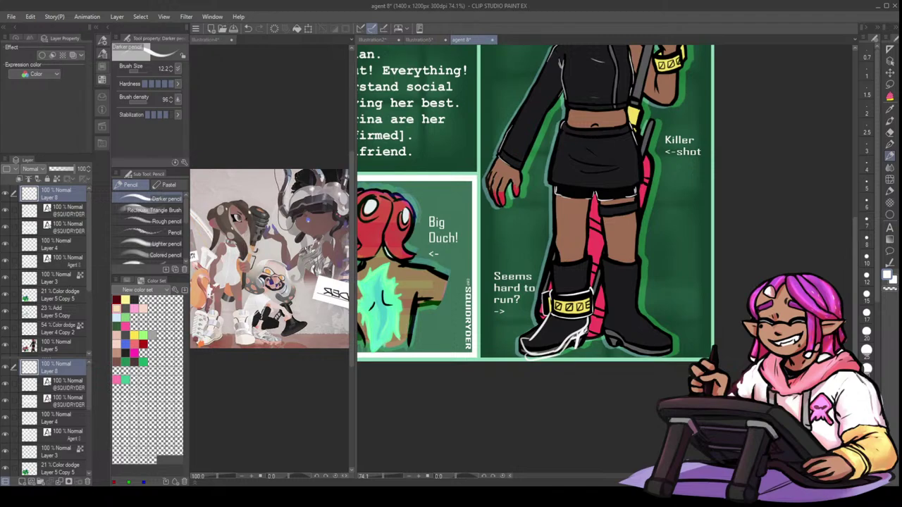
{"action": "mouse_move", "coordinate": [604, 310]}
{"action": "left_mouse_down"}
{"action": "mouse_move", "coordinate": [607, 336]}
{"action": "mouse_move", "coordinate": [642, 354]}
{"action": "mouse_move", "coordinate": [671, 348]}
{"action": "mouse_move", "coordinate": [670, 329]}
{"action": "left_mouse_up"}
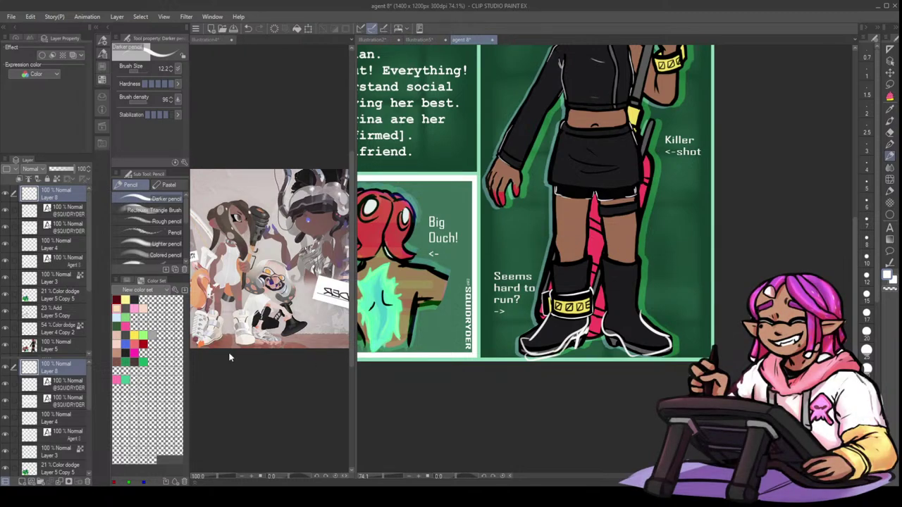
- Close the agent 8 sheet after deleting its white outline layer, returning to Illustration2
{"action": "left_click", "coordinate": [86, 480]}
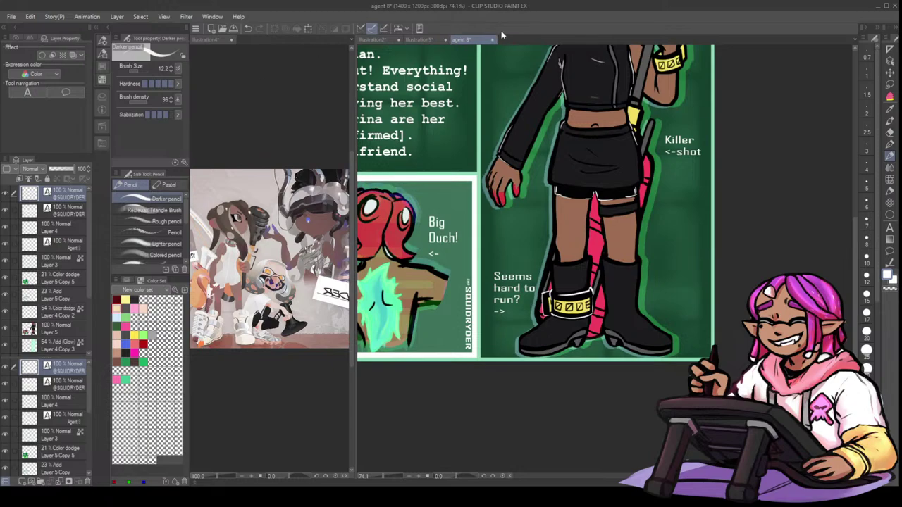
{"action": "left_click", "coordinate": [471, 188]}
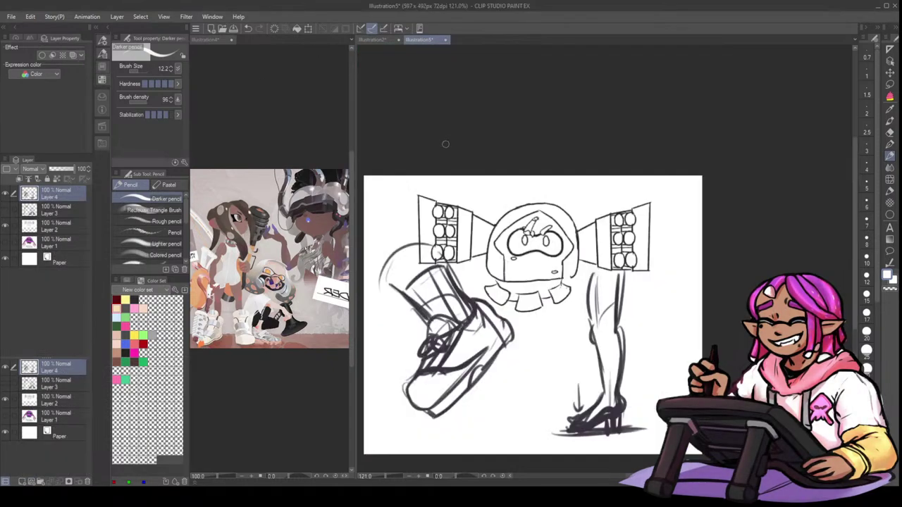
{"action": "left_click", "coordinate": [379, 39]}
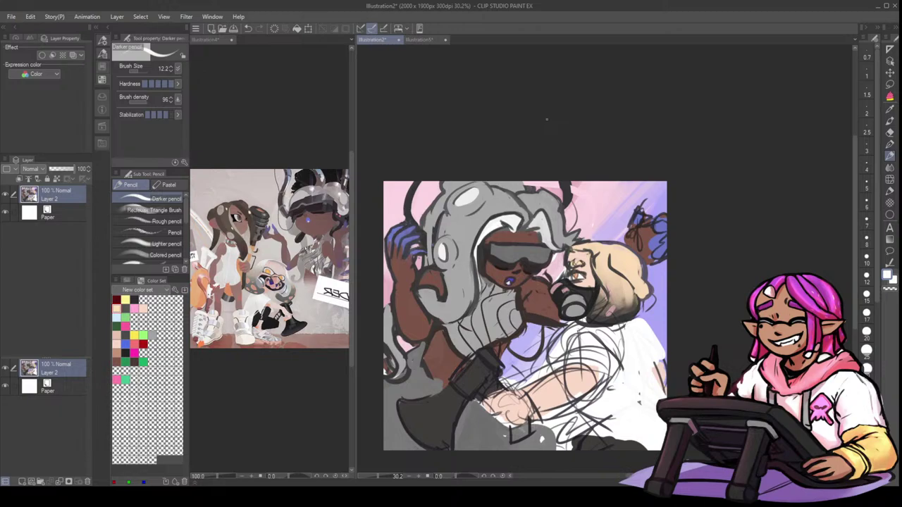
- Touch up the edge of the grey-haired figure's raised forearm with a sampled colour and an enlarged Darker pencil
{"action": "left_click", "coordinate": [397, 288], "text": "alt"}
{"action": "key", "text": "bracketright"}
{"action": "key", "text": "bracketright"}
{"action": "key", "text": "bracketright"}
{"action": "key", "text": "bracketright"}
{"action": "left_click_drag", "start_coordinate": [394, 281], "coordinate": [397, 324]}
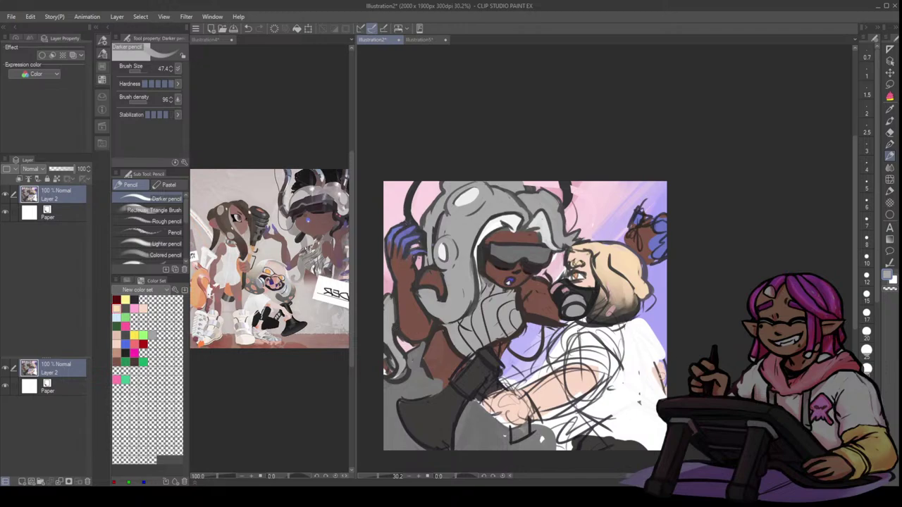
- Paint over the rough sketch lines on the blond figure's sleeve and arm with sampled white and skin tone
{"action": "left_click", "coordinate": [604, 347], "text": "alt"}
{"action": "key", "text": "bracketright"}
{"action": "mouse_move", "coordinate": [575, 340]}
{"action": "left_mouse_down"}
{"action": "mouse_move", "coordinate": [615, 337]}
{"action": "mouse_move", "coordinate": [592, 333]}
{"action": "mouse_move", "coordinate": [609, 349]}
{"action": "mouse_move", "coordinate": [599, 344]}
{"action": "mouse_move", "coordinate": [594, 358]}
{"action": "left_mouse_up"}
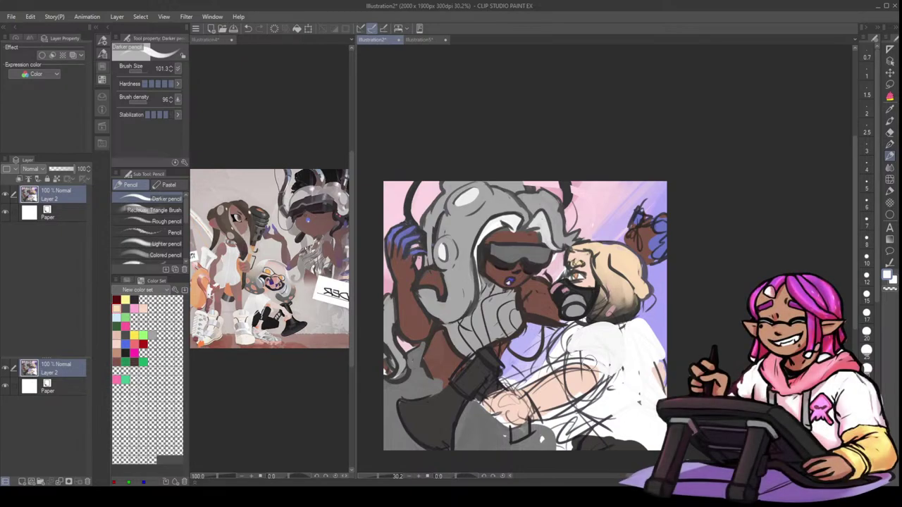
{"action": "mouse_move", "coordinate": [581, 342]}
{"action": "left_mouse_down"}
{"action": "mouse_move", "coordinate": [592, 365]}
{"action": "mouse_move", "coordinate": [599, 361]}
{"action": "mouse_move", "coordinate": [602, 351]}
{"action": "mouse_move", "coordinate": [569, 351]}
{"action": "left_mouse_up"}
{"action": "left_click", "coordinate": [558, 396], "text": "alt"}
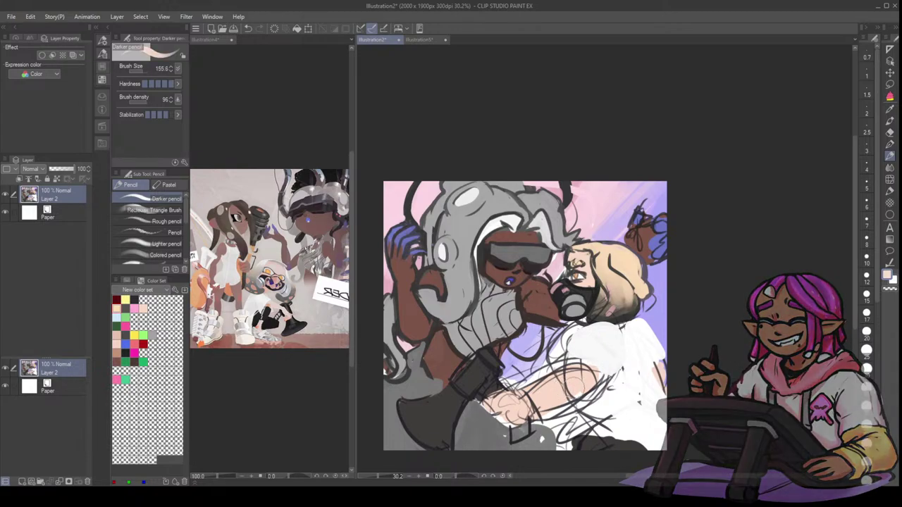
{"action": "key", "text": "bracketright"}
{"action": "mouse_move", "coordinate": [571, 385]}
{"action": "left_mouse_down"}
{"action": "mouse_move", "coordinate": [588, 354]}
{"action": "mouse_move", "coordinate": [597, 372]}
{"action": "mouse_move", "coordinate": [585, 369]}
{"action": "mouse_move", "coordinate": [497, 408]}
{"action": "mouse_move", "coordinate": [588, 389]}
{"action": "mouse_move", "coordinate": [521, 400]}
{"action": "mouse_move", "coordinate": [602, 371]}
{"action": "mouse_move", "coordinate": [546, 415]}
{"action": "mouse_move", "coordinate": [577, 373]}
{"action": "left_mouse_up"}
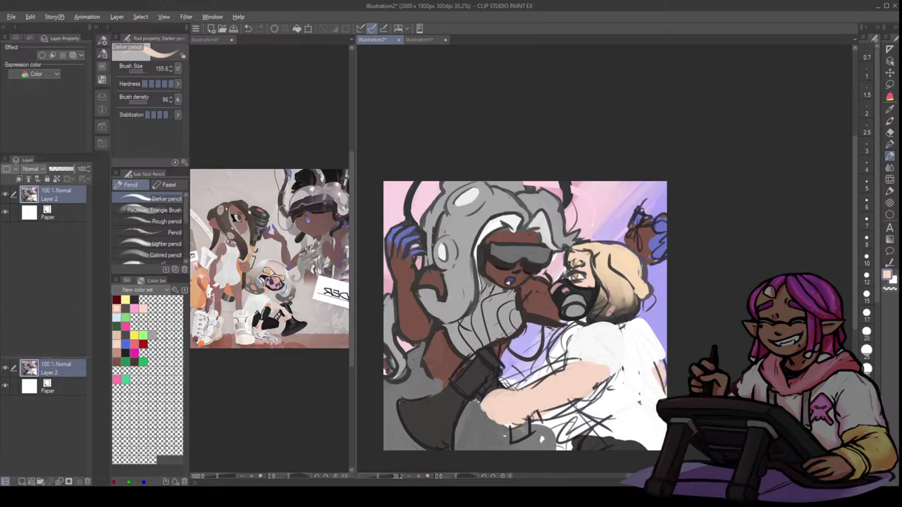
- Cover the stray sketch lines in the background between the two figures with sampled lavender
{"action": "left_click", "coordinate": [552, 332], "text": "alt"}
{"action": "mouse_move", "coordinate": [553, 330]}
{"action": "left_mouse_down"}
{"action": "mouse_move", "coordinate": [561, 330]}
{"action": "mouse_move", "coordinate": [555, 362]}
{"action": "mouse_move", "coordinate": [504, 377]}
{"action": "mouse_move", "coordinate": [518, 387]}
{"action": "mouse_move", "coordinate": [557, 356]}
{"action": "mouse_move", "coordinate": [536, 341]}
{"action": "mouse_move", "coordinate": [547, 365]}
{"action": "mouse_move", "coordinate": [572, 325]}
{"action": "mouse_move", "coordinate": [559, 328]}
{"action": "mouse_move", "coordinate": [557, 368]}
{"action": "left_mouse_up"}
{"action": "key", "text": "ctrl+z"}
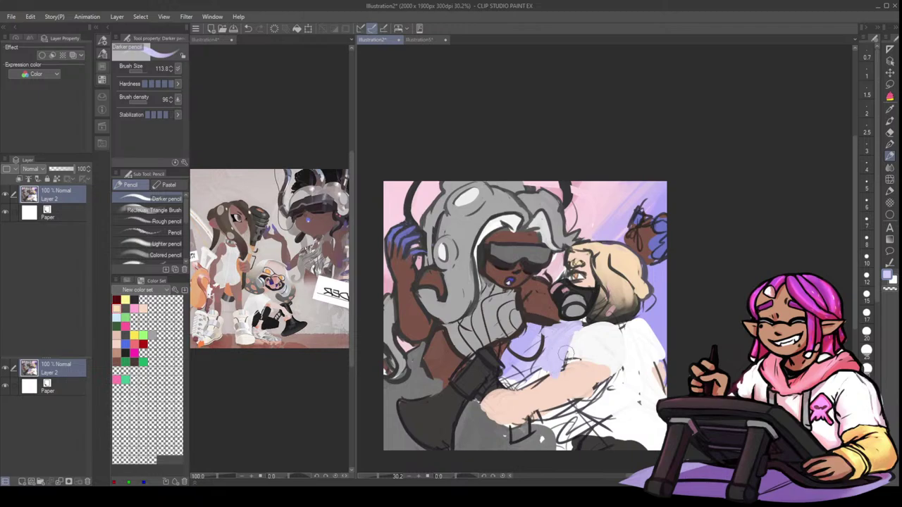
- Lasso the hand behind the blond figure's head, then rotate it slightly clockwise and shift it down and outward
{"action": "left_click", "coordinate": [890, 84]}
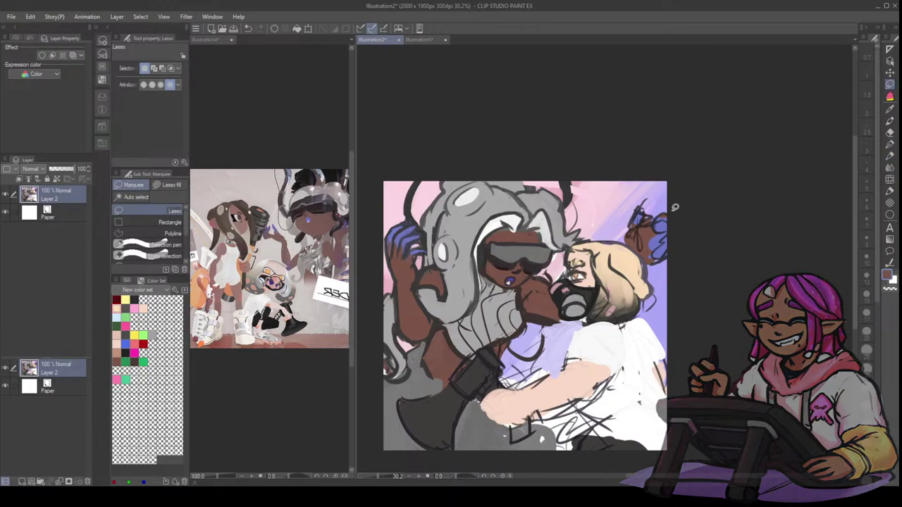
{"action": "mouse_move", "coordinate": [674, 207]}
{"action": "left_mouse_down"}
{"action": "mouse_move", "coordinate": [629, 236]}
{"action": "mouse_move", "coordinate": [638, 264]}
{"action": "mouse_move", "coordinate": [674, 197]}
{"action": "left_mouse_up"}
{"action": "key", "text": "ctrl+t"}
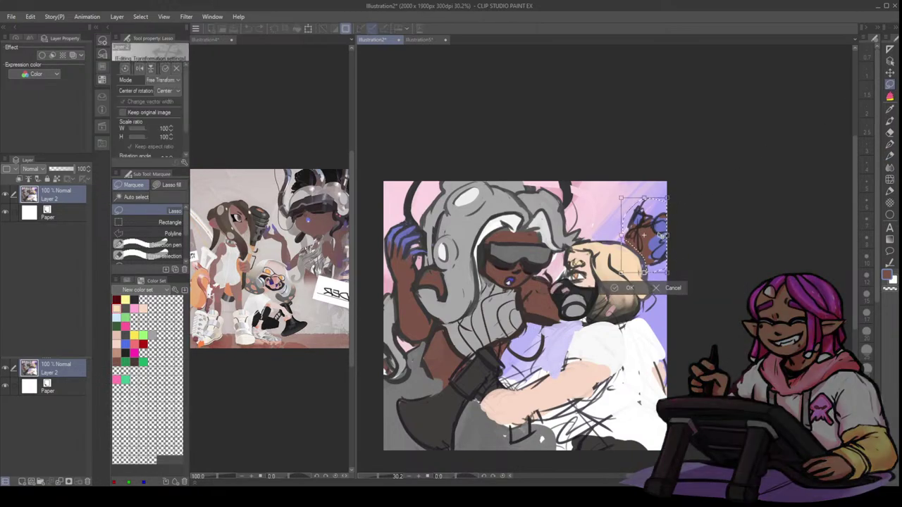
{"action": "left_click_drag", "start_coordinate": [661, 236], "coordinate": [666, 250]}
{"action": "left_click_drag", "start_coordinate": [689, 190], "coordinate": [698, 198]}
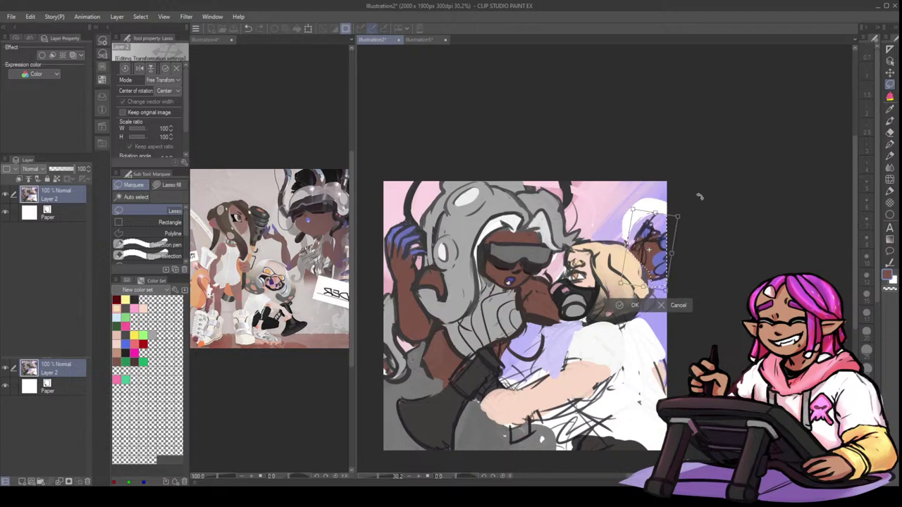
{"action": "left_click_drag", "start_coordinate": [657, 248], "coordinate": [655, 244]}
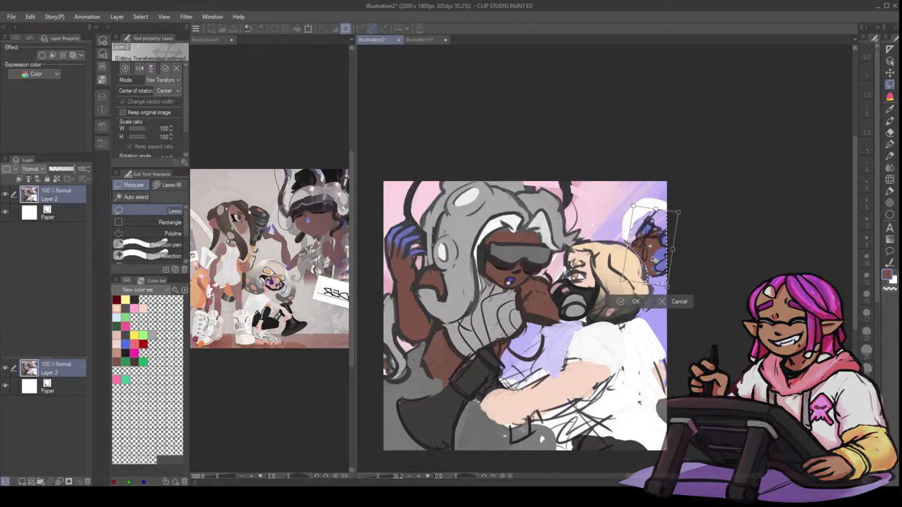
{"action": "left_click", "coordinate": [637, 303]}
{"action": "key", "text": "ctrl+d"}
- Fill the white gap left around the moved hand with lavender using the Darker pencil
{"action": "left_click", "coordinate": [891, 156]}
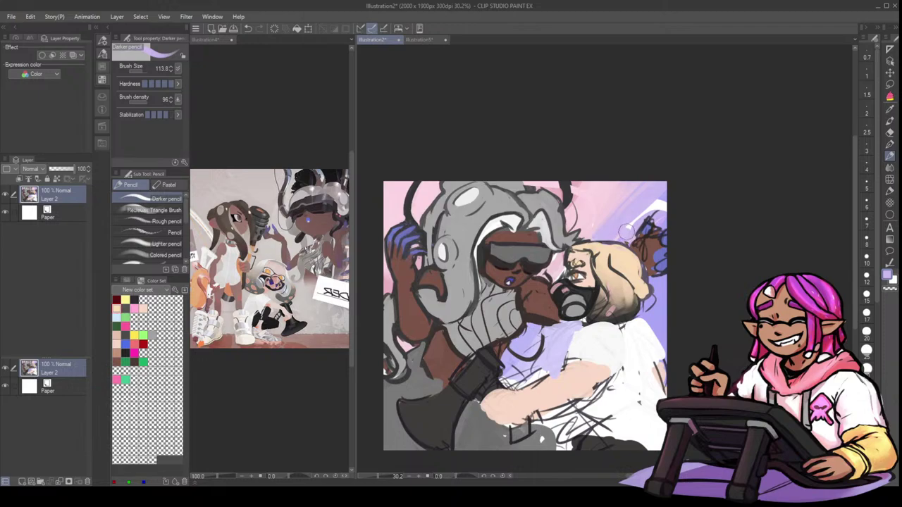
{"action": "left_click_drag", "start_coordinate": [676, 193], "coordinate": [662, 206]}
{"action": "key", "text": "bracketleft"}
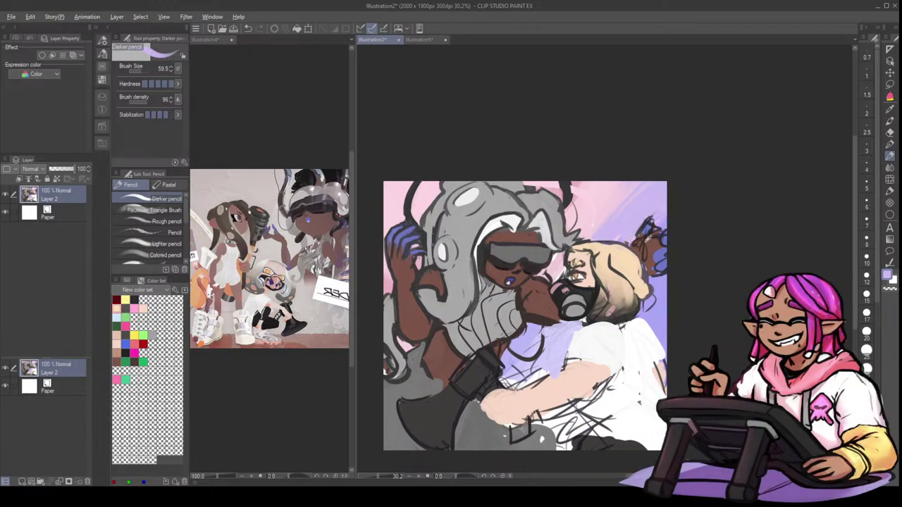
- Repaint the moved hand in sampled brown and rework its contour with sampled dark blue
{"action": "left_click", "coordinate": [642, 241], "text": "alt"}
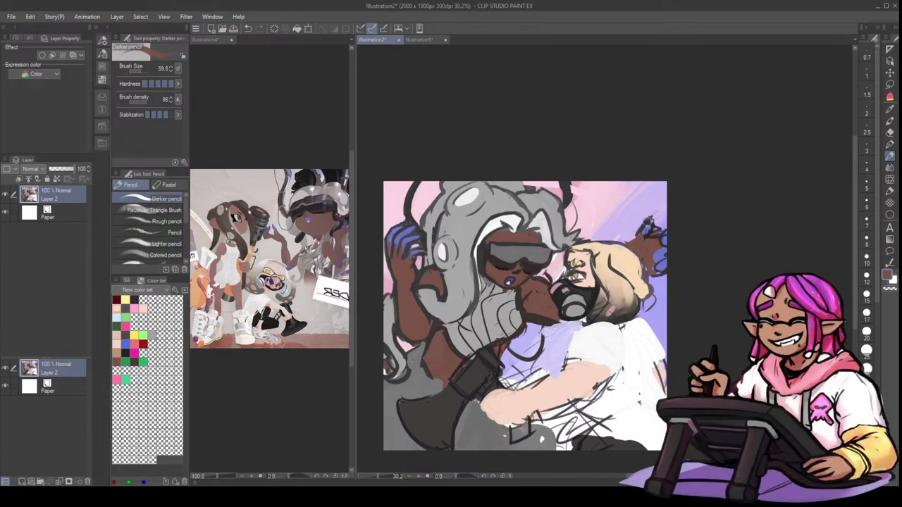
{"action": "left_click", "coordinate": [648, 227], "text": "alt"}
{"action": "left_click", "coordinate": [649, 223], "text": "alt"}
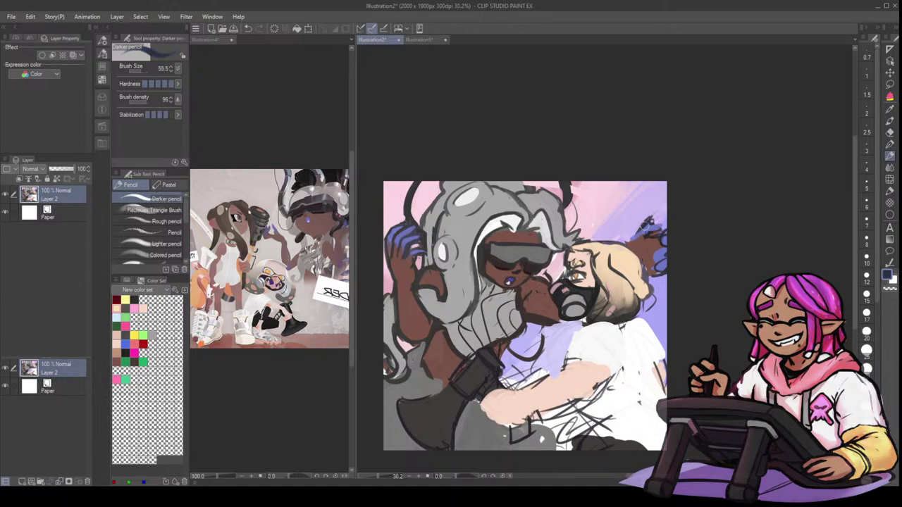
{"action": "key", "text": "ctrl+z"}
{"action": "left_click_drag", "start_coordinate": [627, 241], "coordinate": [640, 231]}
{"action": "key", "text": "ctrl+z"}
{"action": "left_click", "coordinate": [628, 240], "text": "alt"}
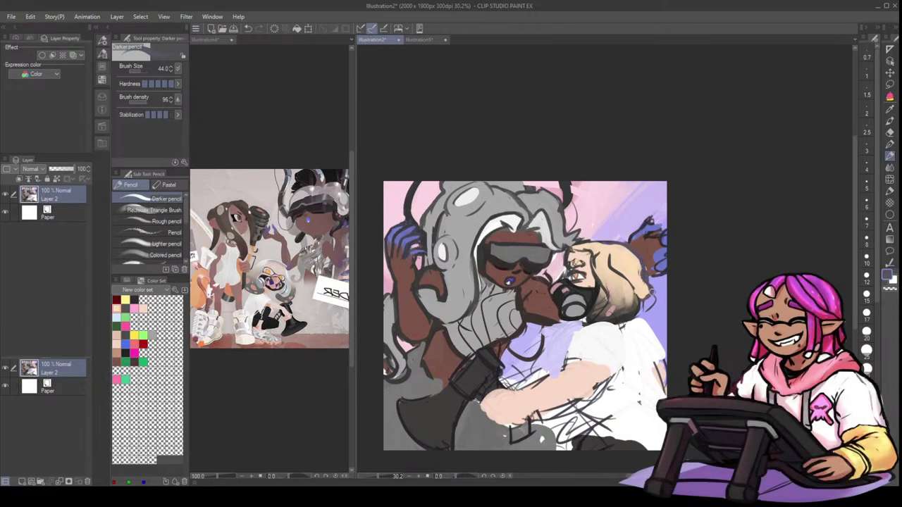
- Draw dark contours along the back of the blond hair and around the shoulder and sleeve of the white shirt
{"action": "left_click", "coordinate": [623, 271], "text": "alt"}
{"action": "left_click_drag", "start_coordinate": [621, 271], "coordinate": [637, 289]}
{"action": "left_click_drag", "start_coordinate": [591, 325], "coordinate": [569, 365]}
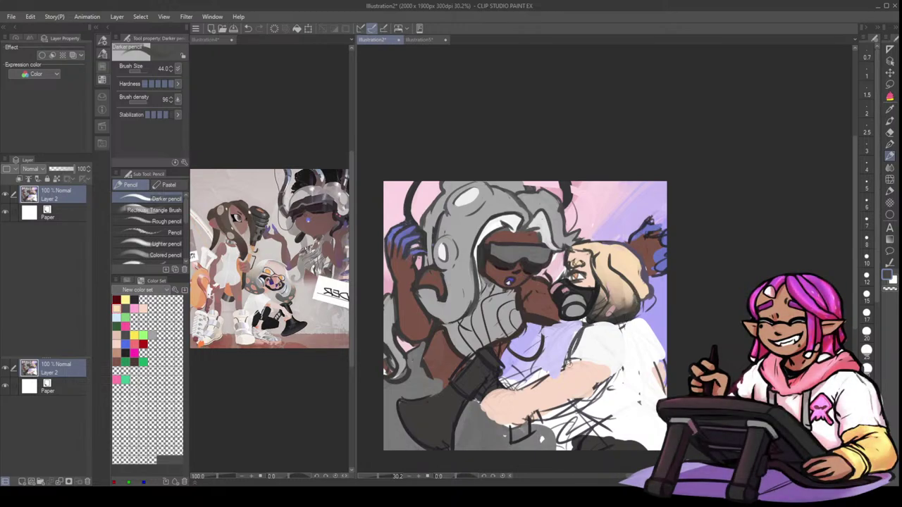
{"action": "key", "text": "ctrl+z"}
{"action": "mouse_move", "coordinate": [587, 325]}
{"action": "left_mouse_down"}
{"action": "mouse_move", "coordinate": [571, 364]}
{"action": "mouse_move", "coordinate": [573, 357]}
{"action": "mouse_move", "coordinate": [617, 375]}
{"action": "left_mouse_up"}
{"action": "left_click_drag", "start_coordinate": [622, 334], "coordinate": [619, 396]}
{"action": "left_click_drag", "start_coordinate": [622, 392], "coordinate": [601, 400]}
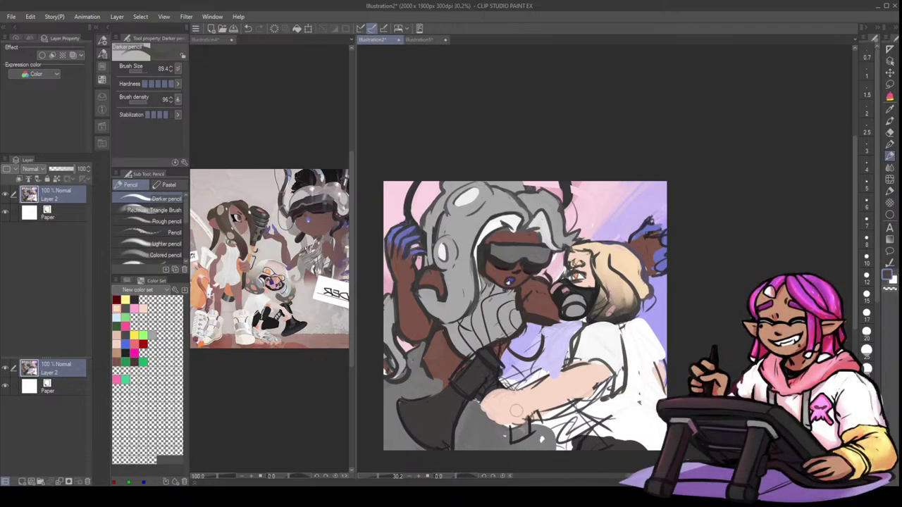
- Fill out the blond figure's forearm up to the sleeve opening with sampled skin tone
{"action": "left_click_drag", "start_coordinate": [530, 408], "coordinate": [619, 392]}
{"action": "key", "text": "ctrl+z"}
{"action": "key", "text": "["}
{"action": "left_click", "coordinate": [538, 404], "text": "alt"}
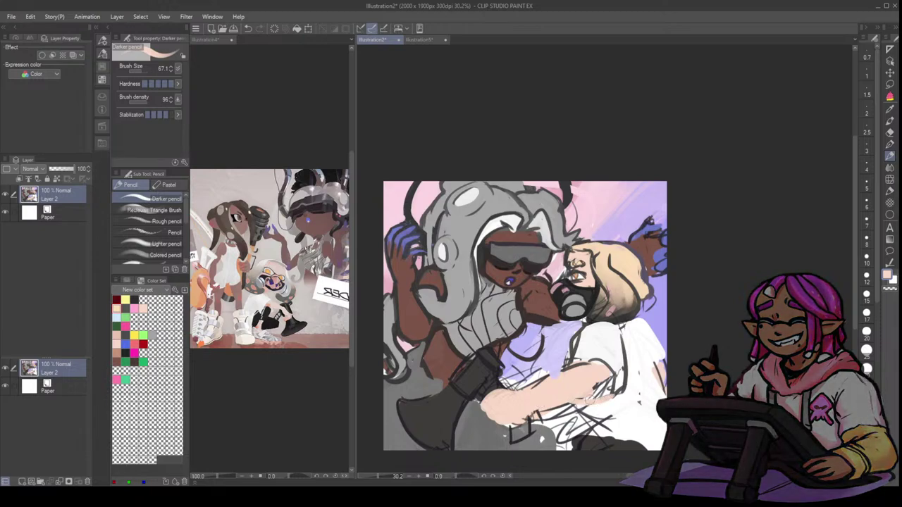
{"action": "key", "text": "]"}
{"action": "left_click_drag", "start_coordinate": [537, 407], "coordinate": [610, 387]}
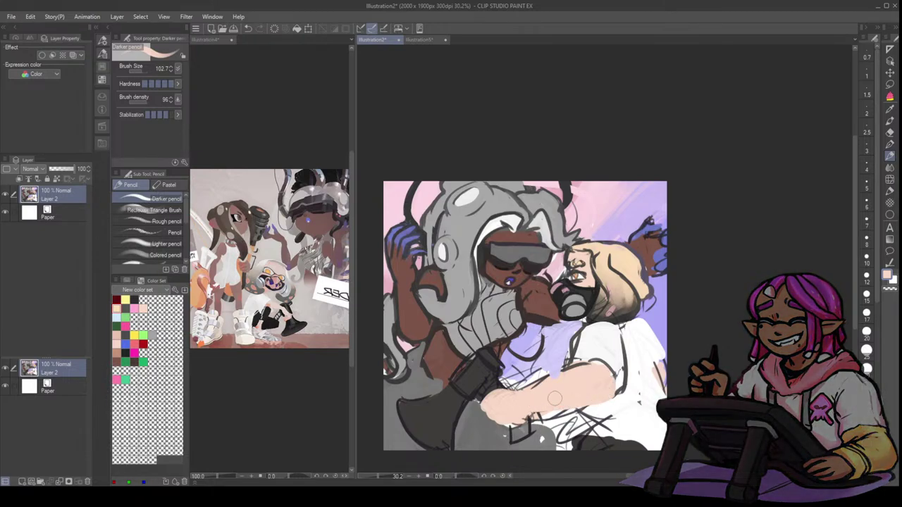
{"action": "key", "text": "["}
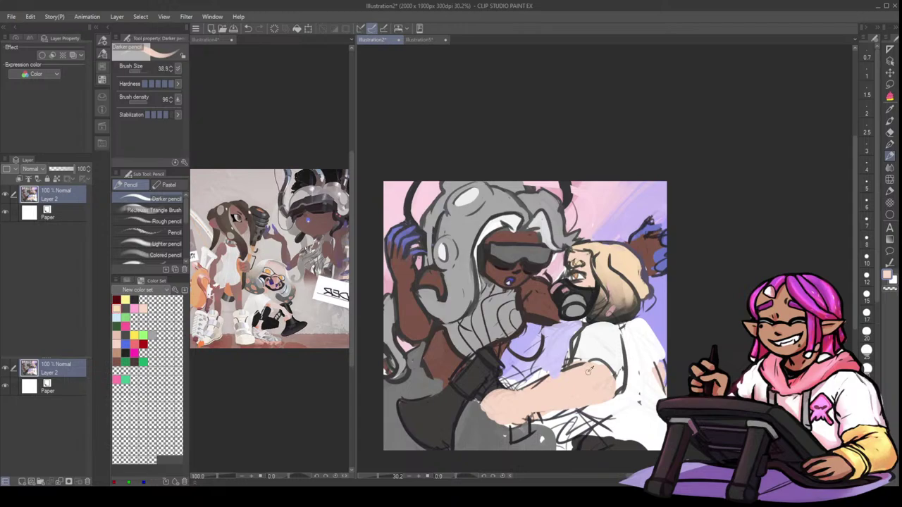
- Outline the blond figure's forearm and gripping hand in a sampled dark colour, cleaning the edges with skin tone
{"action": "key", "text": "ctrl+z"}
{"action": "mouse_move", "coordinate": [574, 367]}
{"action": "left_mouse_down"}
{"action": "mouse_move", "coordinate": [612, 383]}
{"action": "mouse_move", "coordinate": [585, 399]}
{"action": "mouse_move", "coordinate": [609, 378]}
{"action": "mouse_move", "coordinate": [520, 413]}
{"action": "left_mouse_up"}
{"action": "left_click", "coordinate": [583, 363], "text": "alt"}
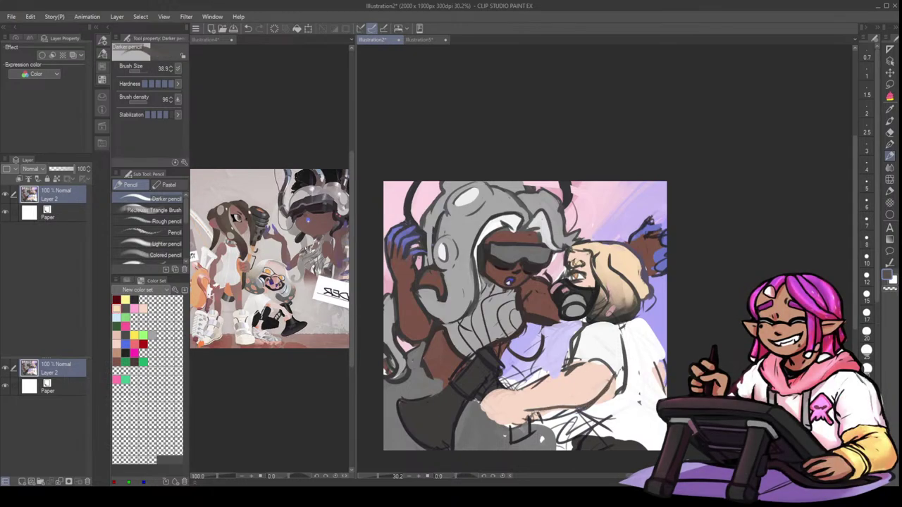
{"action": "left_click_drag", "start_coordinate": [566, 376], "coordinate": [482, 404]}
{"action": "key", "text": "c"}
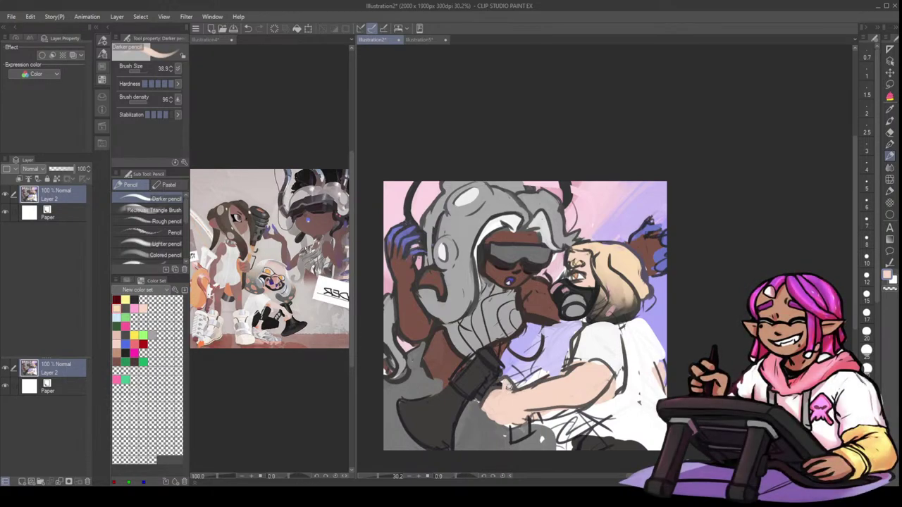
{"action": "key", "text": "c"}
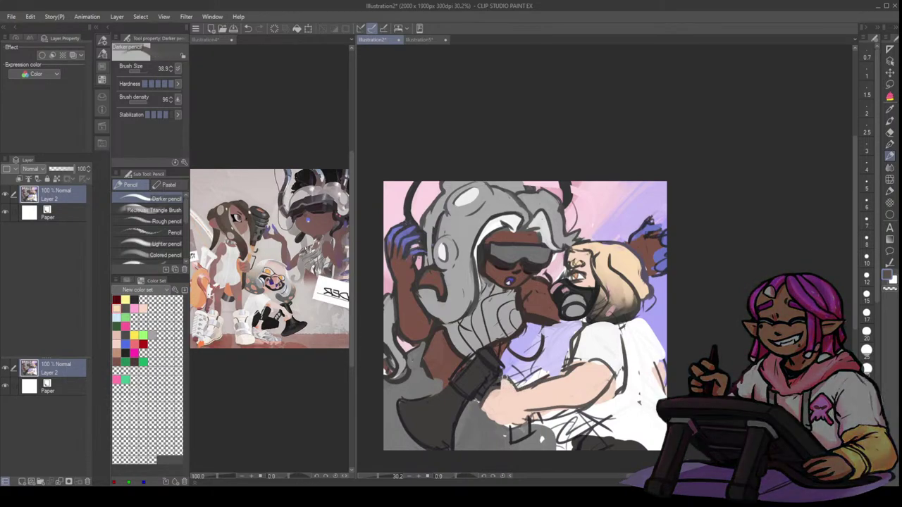
{"action": "key", "text": "c"}
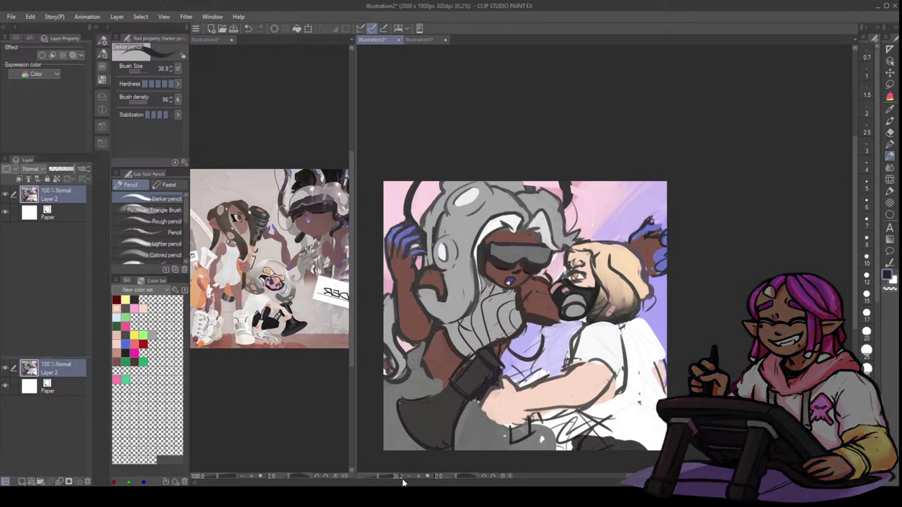
- Flip the canvas view horizontally and clean up the sleeve edge and upper arm with white and sampled colours
{"action": "key", "text": "h"}
{"action": "left_click_drag", "start_coordinate": [773, 252], "coordinate": [774, 232]}
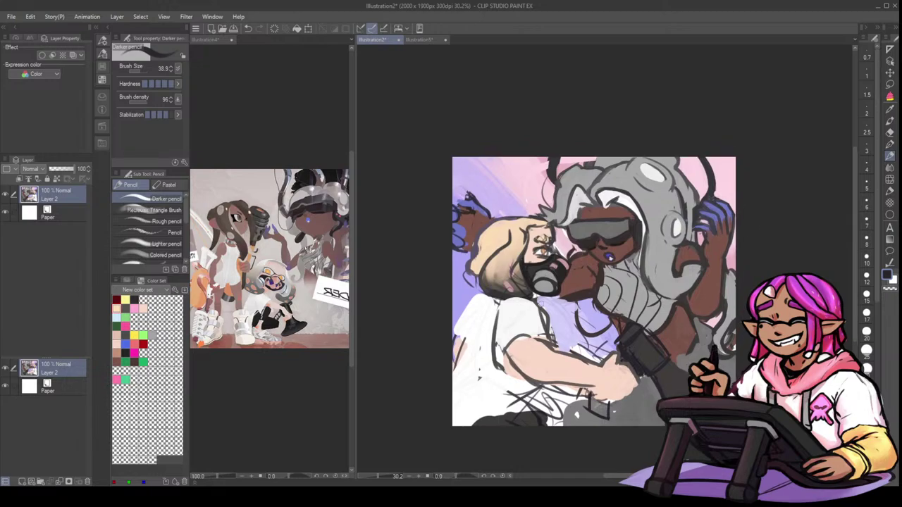
{"action": "key", "text": "x"}
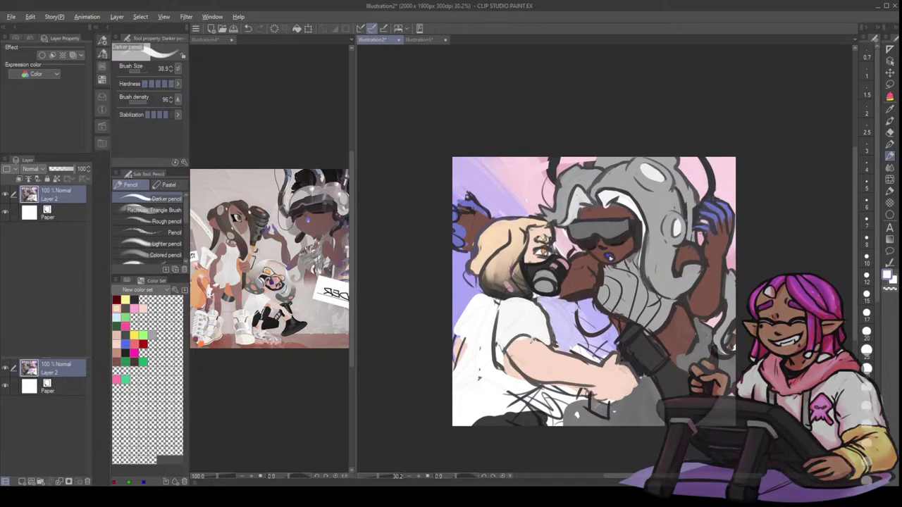
{"action": "left_click", "coordinate": [526, 343], "text": "alt"}
{"action": "mouse_move", "coordinate": [512, 348]}
{"action": "left_mouse_down"}
{"action": "mouse_move", "coordinate": [533, 340]}
{"action": "mouse_move", "coordinate": [518, 340]}
{"action": "mouse_move", "coordinate": [552, 339]}
{"action": "mouse_move", "coordinate": [527, 332]}
{"action": "mouse_move", "coordinate": [547, 343]}
{"action": "left_mouse_up"}
{"action": "left_click", "coordinate": [553, 339], "text": "alt"}
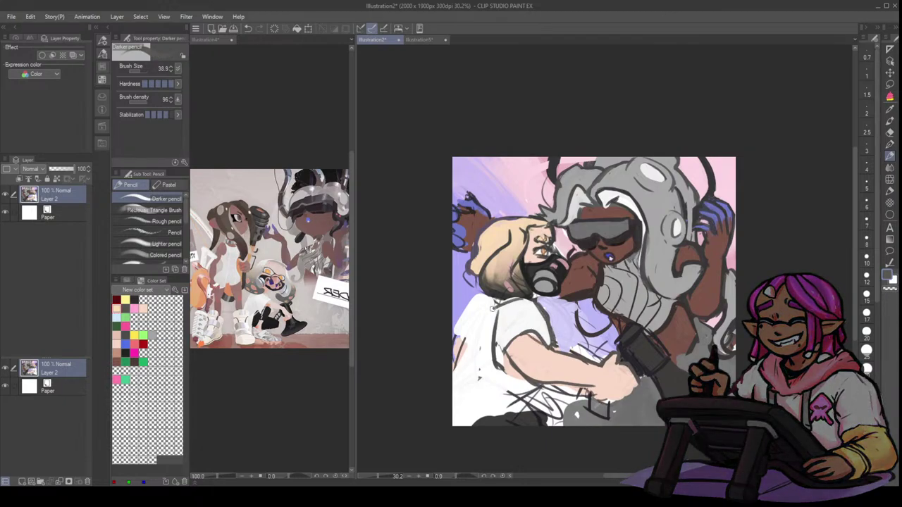
- Outline the back and hem of the white shirt in dark lines and sketch fabric folds below the sleeve
{"action": "mouse_move", "coordinate": [458, 327]}
{"action": "left_mouse_down"}
{"action": "mouse_move", "coordinate": [466, 338]}
{"action": "mouse_move", "coordinate": [454, 371]}
{"action": "left_mouse_up"}
{"action": "left_click_drag", "start_coordinate": [446, 431], "coordinate": [534, 414]}
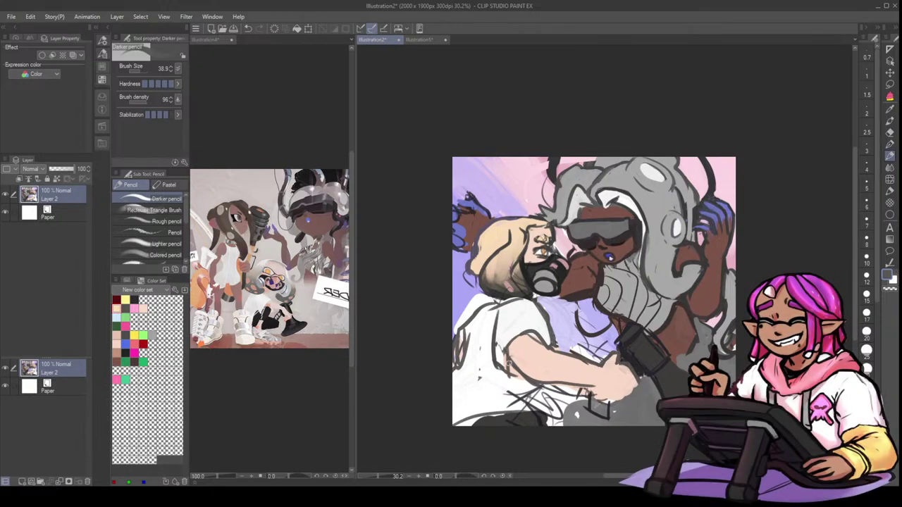
{"action": "key", "text": "ctrl+z"}
{"action": "mouse_move", "coordinate": [519, 335]}
{"action": "left_mouse_down"}
{"action": "mouse_move", "coordinate": [506, 373]}
{"action": "mouse_move", "coordinate": [521, 382]}
{"action": "left_mouse_up"}
{"action": "left_click_drag", "start_coordinate": [505, 312], "coordinate": [477, 385]}
{"action": "left_click_drag", "start_coordinate": [489, 382], "coordinate": [505, 375]}
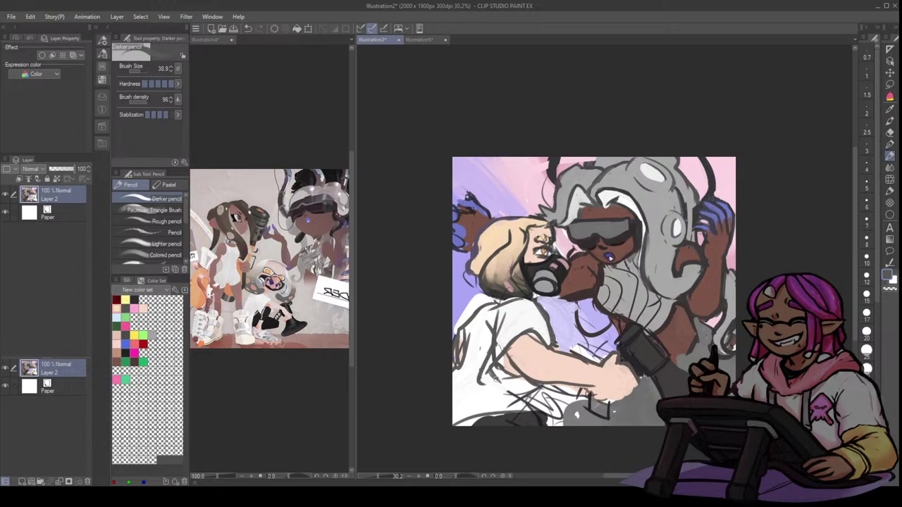
- Add more fold lines on the shirt's sleeve and back, and tidy the background under the hair with sampled lavender
{"action": "left_click_drag", "start_coordinate": [530, 301], "coordinate": [536, 346]}
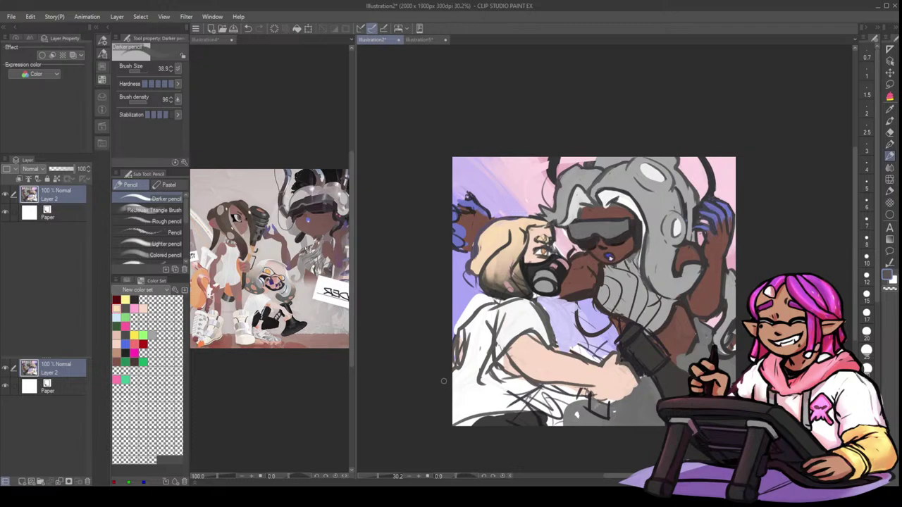
{"action": "mouse_move", "coordinate": [481, 314]}
{"action": "left_mouse_down"}
{"action": "mouse_move", "coordinate": [463, 365]}
{"action": "mouse_move", "coordinate": [468, 377]}
{"action": "left_mouse_up"}
{"action": "left_click", "coordinate": [474, 289], "text": "alt"}
{"action": "mouse_move", "coordinate": [477, 289]}
{"action": "left_mouse_down"}
{"action": "mouse_move", "coordinate": [486, 298]}
{"action": "mouse_move", "coordinate": [478, 303]}
{"action": "left_mouse_up"}
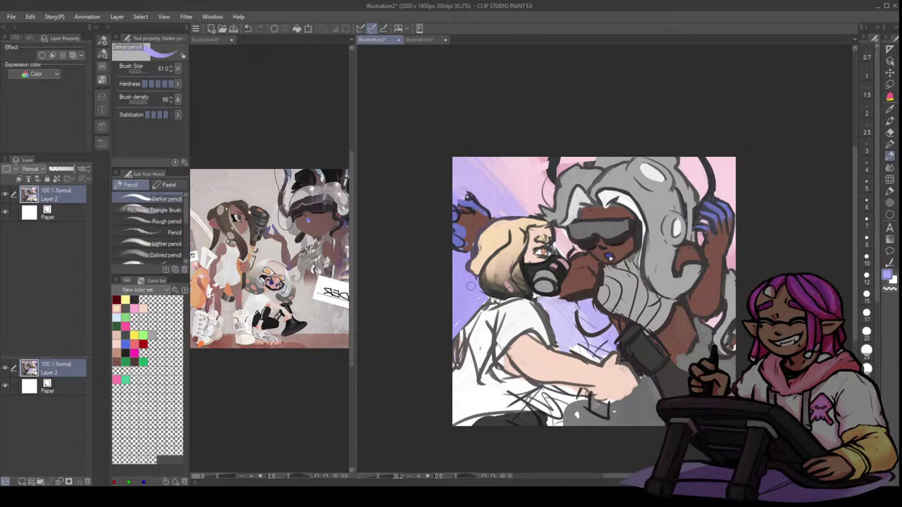
{"action": "left_click", "coordinate": [485, 304], "text": "alt"}
{"action": "mouse_move", "coordinate": [474, 282]}
{"action": "left_mouse_down"}
{"action": "mouse_move", "coordinate": [479, 295]}
{"action": "mouse_move", "coordinate": [497, 290]}
{"action": "left_mouse_up"}
{"action": "left_click", "coordinate": [497, 290], "text": "alt"}
{"action": "key", "text": "ctrl+z"}
{"action": "key", "text": "ctrl+z"}
{"action": "key", "text": "ctrl+z"}
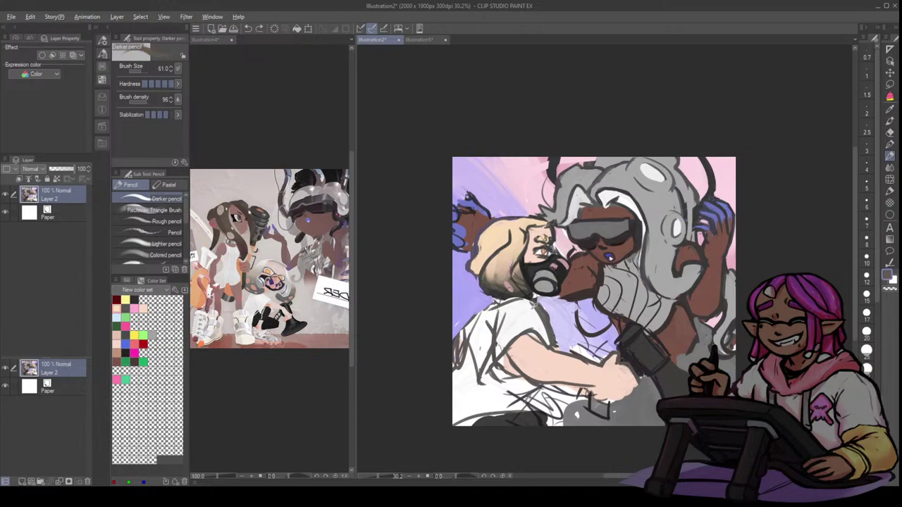
- Paint the blond figure's nape below the hair with a sampled skin tone and mirror the canvas view
{"action": "left_click", "coordinate": [484, 295], "text": "alt"}
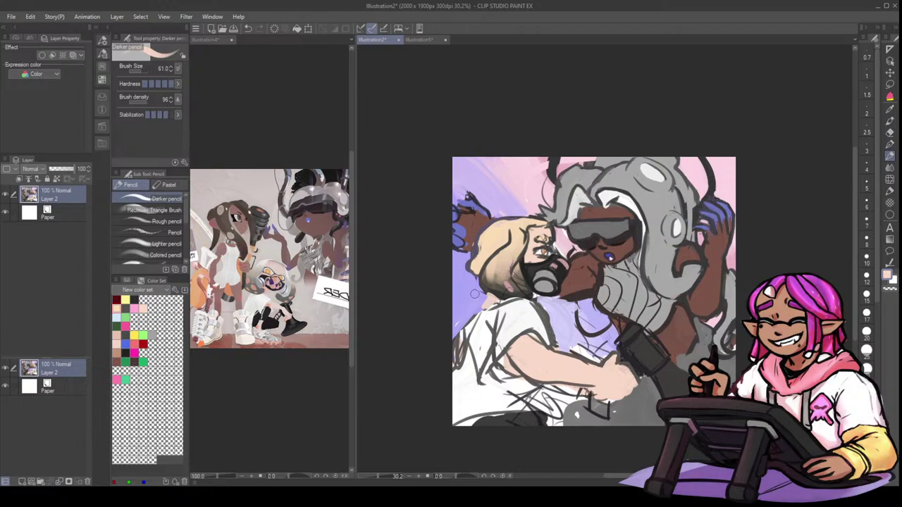
{"action": "key", "text": "ctrl+0"}
{"action": "key", "text": "h"}
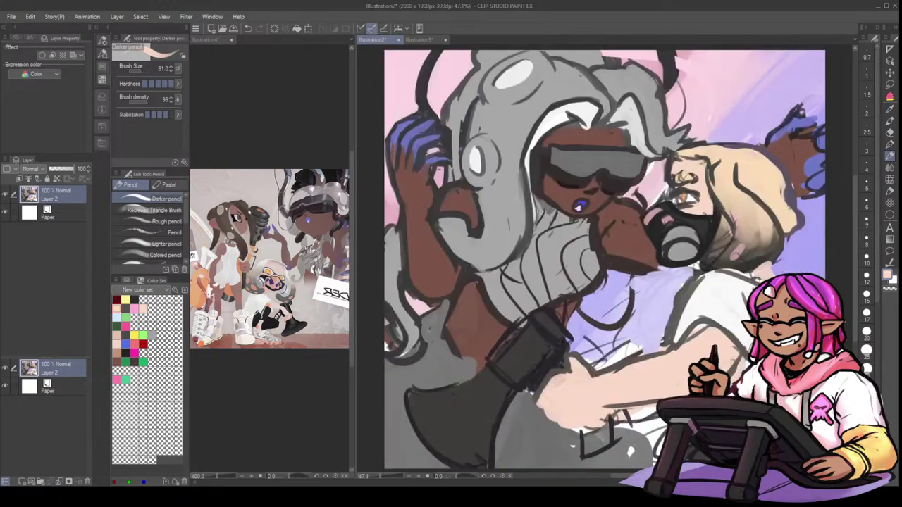
- Examine the mirrored composition of the two figures at small and large magnifications
{"action": "left_click_drag", "start_coordinate": [807, 172], "coordinate": [668, 221]}
{"action": "left_click_drag", "start_coordinate": [784, 228], "coordinate": [762, 202]}
{"action": "key", "text": "ctrl+minus"}
{"action": "key", "text": "ctrl+minus"}
{"action": "key", "text": "ctrl+minus"}
{"action": "key", "text": "ctrl+minus"}
{"action": "key", "text": "ctrl+minus"}
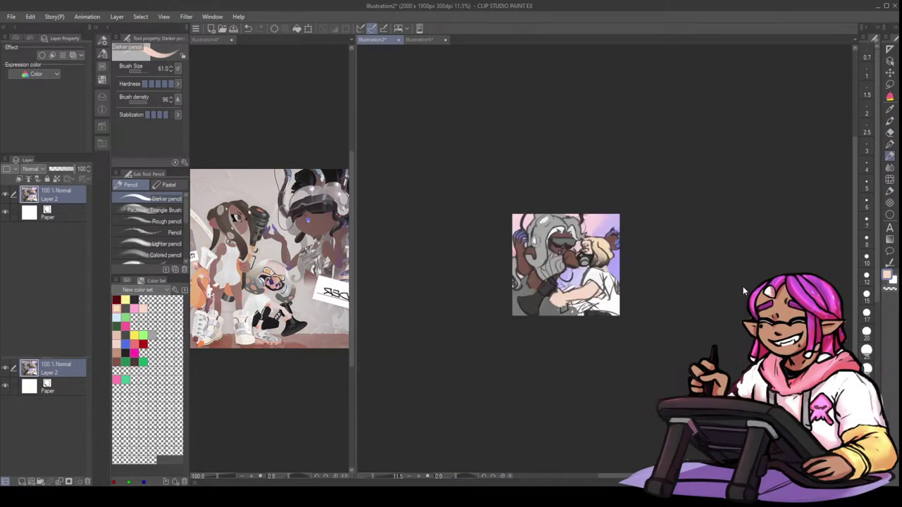
{"action": "key", "text": "ctrl+plus"}
{"action": "key", "text": "ctrl+plus"}
{"action": "key", "text": "ctrl+plus"}
{"action": "key", "text": "ctrl+plus"}
{"action": "key", "text": "ctrl+plus"}
{"action": "key", "text": "ctrl+minus"}
{"action": "key", "text": "ctrl+minus"}
{"action": "key", "text": "ctrl+minus"}
{"action": "key", "text": "ctrl+minus"}
{"action": "key", "text": "ctrl+minus"}
{"action": "key", "text": "ctrl+plus"}
{"action": "key", "text": "ctrl+plus"}
{"action": "key", "text": "ctrl+plus"}
{"action": "key", "text": "ctrl+plus"}
{"action": "key", "text": "ctrl+plus"}
{"action": "key", "text": "ctrl+plus"}
- With a finer Darker pencil, outline the back of the neck, the collar and the shoulder of the white shirt in a sampled dark colour
{"action": "key", "text": "bracketleft"}
{"action": "key", "text": "bracketleft"}
{"action": "key", "text": "bracketleft"}
{"action": "key", "text": "bracketleft"}
{"action": "key", "text": "bracketleft"}
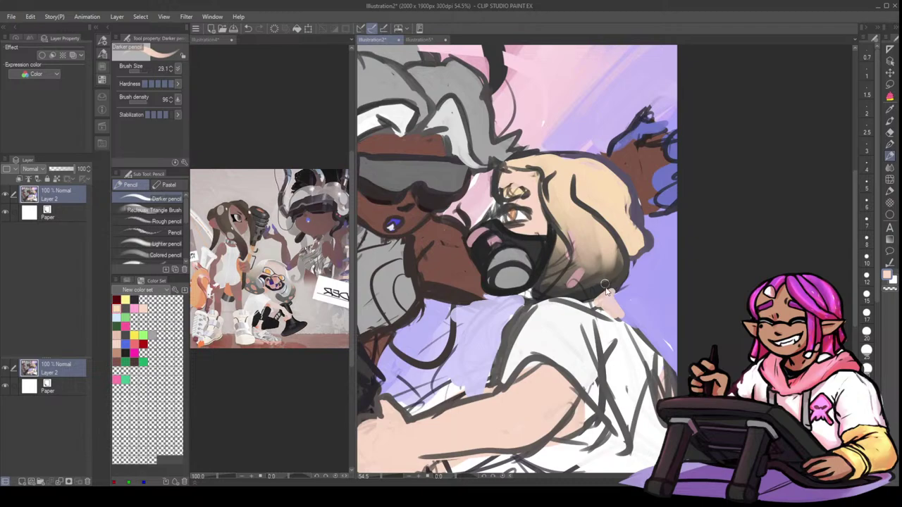
{"action": "left_click", "coordinate": [605, 289], "text": "alt"}
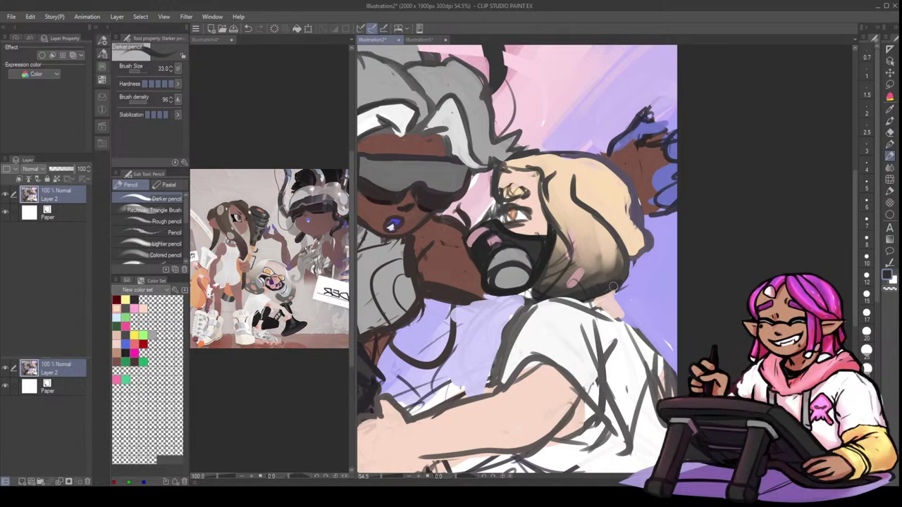
{"action": "mouse_move", "coordinate": [612, 288]}
{"action": "left_mouse_down"}
{"action": "mouse_move", "coordinate": [623, 325]}
{"action": "mouse_move", "coordinate": [604, 288]}
{"action": "mouse_move", "coordinate": [625, 325]}
{"action": "left_mouse_up"}
{"action": "mouse_move", "coordinate": [582, 304]}
{"action": "left_mouse_down"}
{"action": "mouse_move", "coordinate": [613, 316]}
{"action": "mouse_move", "coordinate": [580, 303]}
{"action": "mouse_move", "coordinate": [525, 314]}
{"action": "mouse_move", "coordinate": [502, 363]}
{"action": "left_mouse_up"}
{"action": "left_click_drag", "start_coordinate": [529, 313], "coordinate": [495, 379]}
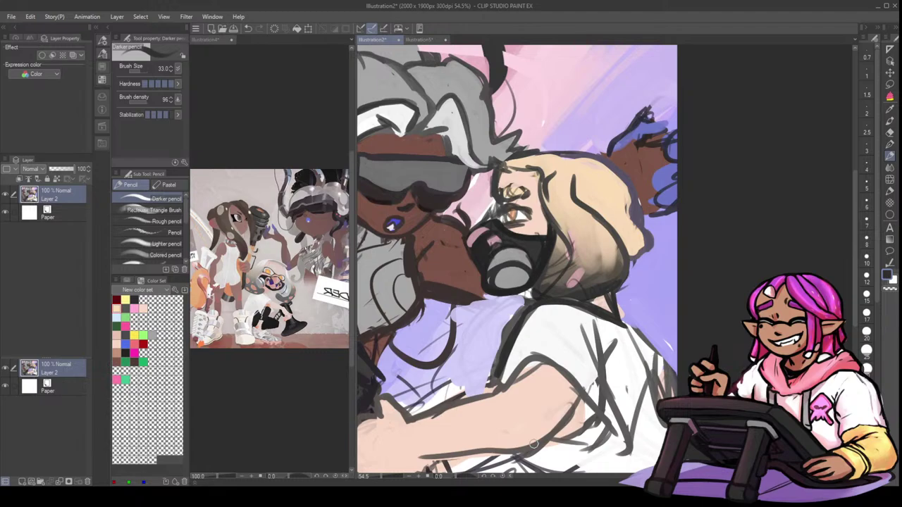
- Redraw the sleeve hem around the upper arm and tidy the arm's edge with sampled skin tone
{"action": "mouse_move", "coordinate": [497, 386]}
{"action": "left_mouse_down"}
{"action": "mouse_move", "coordinate": [542, 353]}
{"action": "mouse_move", "coordinate": [582, 388]}
{"action": "mouse_move", "coordinate": [562, 439]}
{"action": "mouse_move", "coordinate": [579, 440]}
{"action": "mouse_move", "coordinate": [565, 419]}
{"action": "left_mouse_up"}
{"action": "left_click", "coordinate": [577, 375], "text": "alt"}
{"action": "key", "text": "["}
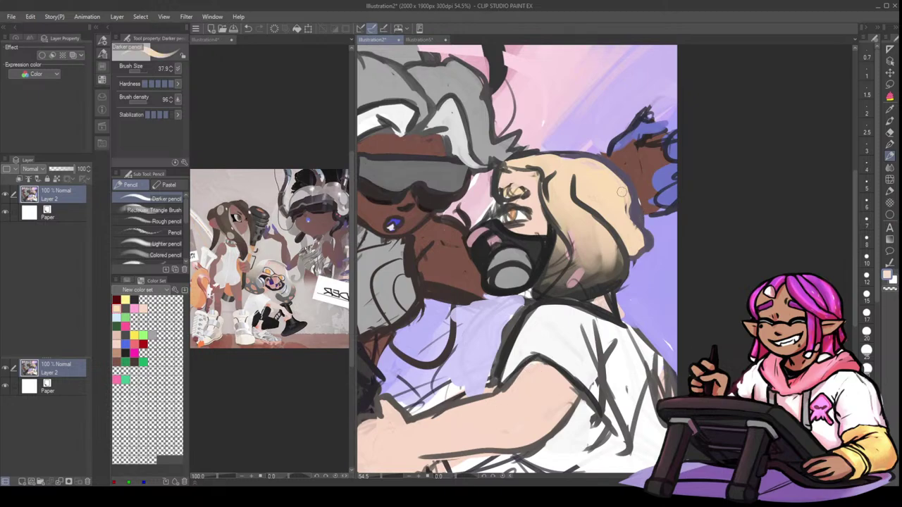
- Cover the stray lines in the front hair lock and shade it with dark brown using the Opaque watercolor brush
{"action": "key", "text": "]"}
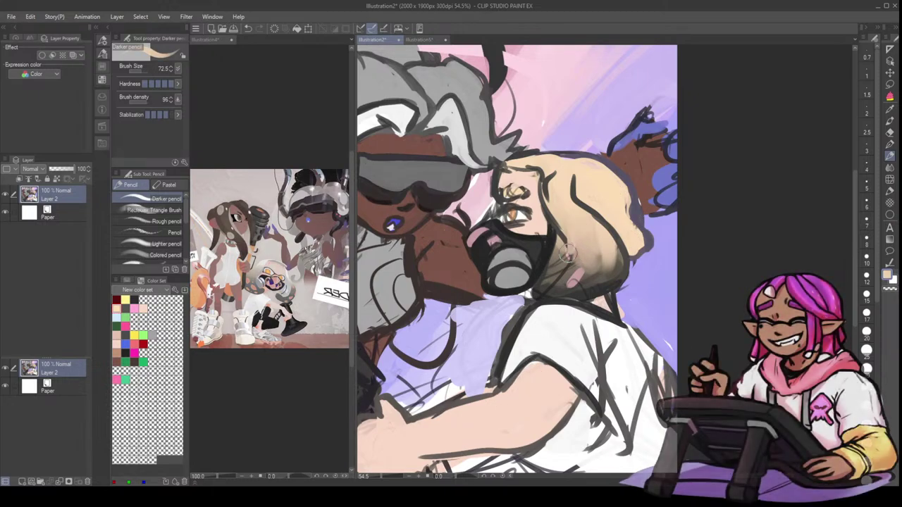
{"action": "key", "text": "b"}
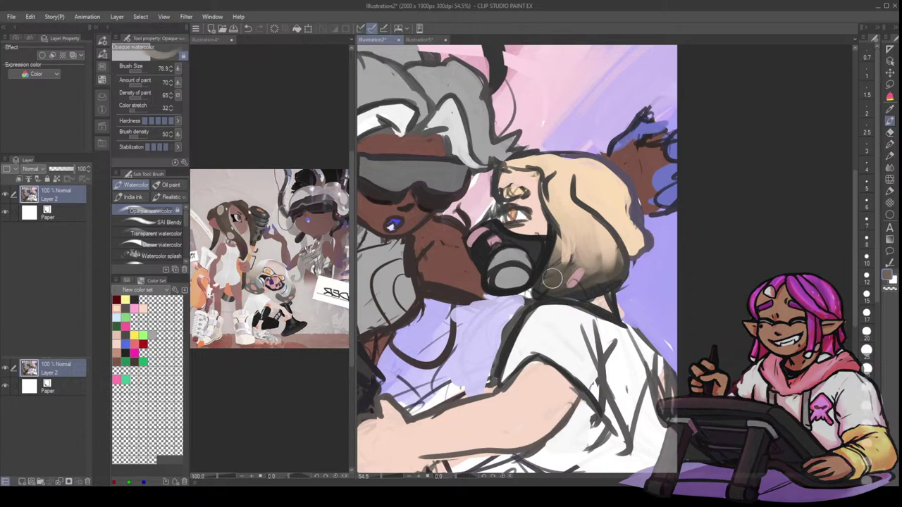
{"action": "left_click_drag", "start_coordinate": [537, 292], "coordinate": [570, 245]}
{"action": "key", "text": "ctrl+z"}
{"action": "left_click", "coordinate": [557, 291], "text": "alt"}
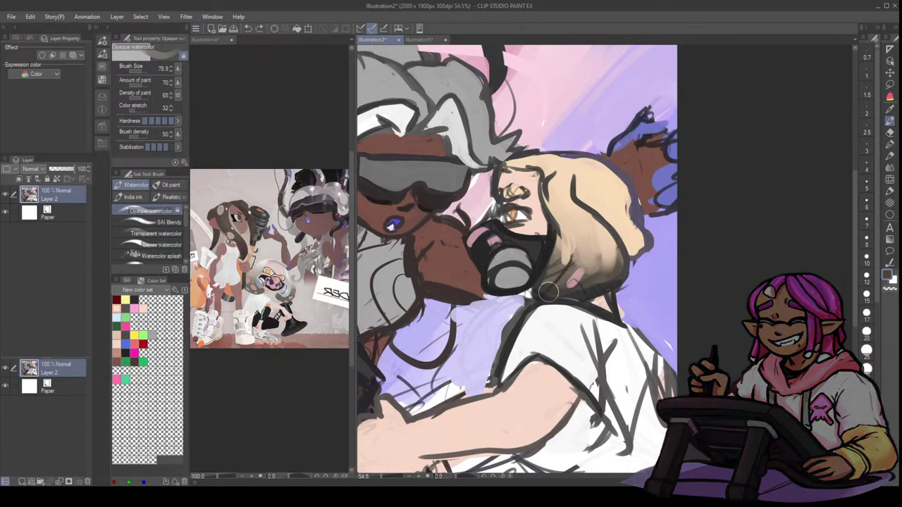
{"action": "mouse_move", "coordinate": [548, 292]}
{"action": "left_mouse_down"}
{"action": "mouse_move", "coordinate": [561, 241]}
{"action": "mouse_move", "coordinate": [547, 266]}
{"action": "mouse_move", "coordinate": [574, 250]}
{"action": "left_mouse_up"}
{"action": "left_click", "coordinate": [571, 265], "text": "alt"}
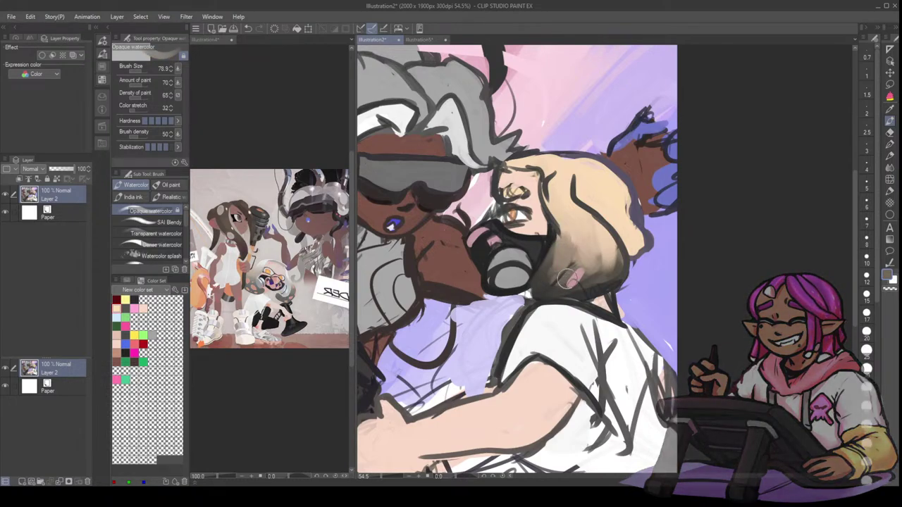
{"action": "mouse_move", "coordinate": [558, 283]}
{"action": "left_mouse_down"}
{"action": "mouse_move", "coordinate": [576, 261]}
{"action": "mouse_move", "coordinate": [574, 283]}
{"action": "mouse_move", "coordinate": [605, 269]}
{"action": "mouse_move", "coordinate": [565, 280]}
{"action": "mouse_move", "coordinate": [556, 269]}
{"action": "mouse_move", "coordinate": [551, 284]}
{"action": "mouse_move", "coordinate": [538, 281]}
{"action": "mouse_move", "coordinate": [566, 238]}
{"action": "left_mouse_up"}
- Blend sampled blond and brown tones across the middle of the hair lock, covering the pink patch
{"action": "left_click", "coordinate": [543, 279], "text": "alt"}
{"action": "key", "text": "bracketleft"}
{"action": "key", "text": "bracketleft"}
{"action": "key", "text": "bracketleft"}
{"action": "left_click", "coordinate": [565, 236], "text": "alt"}
{"action": "key", "text": "bracketright"}
{"action": "key", "text": "bracketright"}
{"action": "key", "text": "bracketright"}
{"action": "key", "text": "bracketright"}
{"action": "key", "text": "bracketright"}
{"action": "mouse_move", "coordinate": [556, 205]}
{"action": "left_mouse_down"}
{"action": "mouse_move", "coordinate": [576, 258]}
{"action": "mouse_move", "coordinate": [613, 258]}
{"action": "mouse_move", "coordinate": [598, 280]}
{"action": "mouse_move", "coordinate": [594, 235]}
{"action": "mouse_move", "coordinate": [604, 274]}
{"action": "mouse_move", "coordinate": [605, 236]}
{"action": "left_mouse_up"}
{"action": "left_click", "coordinate": [607, 274], "text": "alt"}
{"action": "left_click_drag", "start_coordinate": [607, 284], "coordinate": [601, 230]}
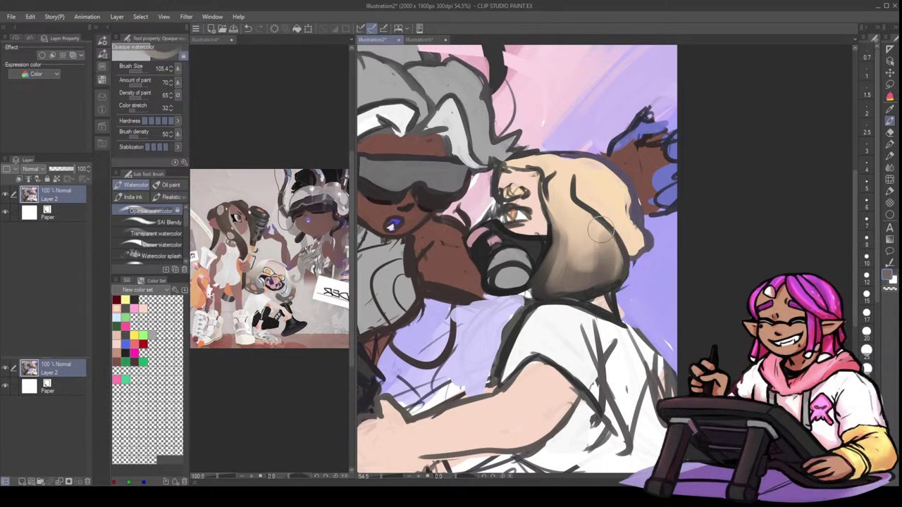
- Deepen the dark gradient along the lower tips and back edge of the blond figure's hair lock
{"action": "key", "text": "bracketleft"}
{"action": "key", "text": "bracketleft"}
{"action": "key", "text": "bracketleft"}
{"action": "left_click", "coordinate": [590, 298], "text": "alt"}
{"action": "key", "text": "bracketright"}
{"action": "key", "text": "bracketright"}
{"action": "left_click_drag", "start_coordinate": [611, 279], "coordinate": [612, 256]}
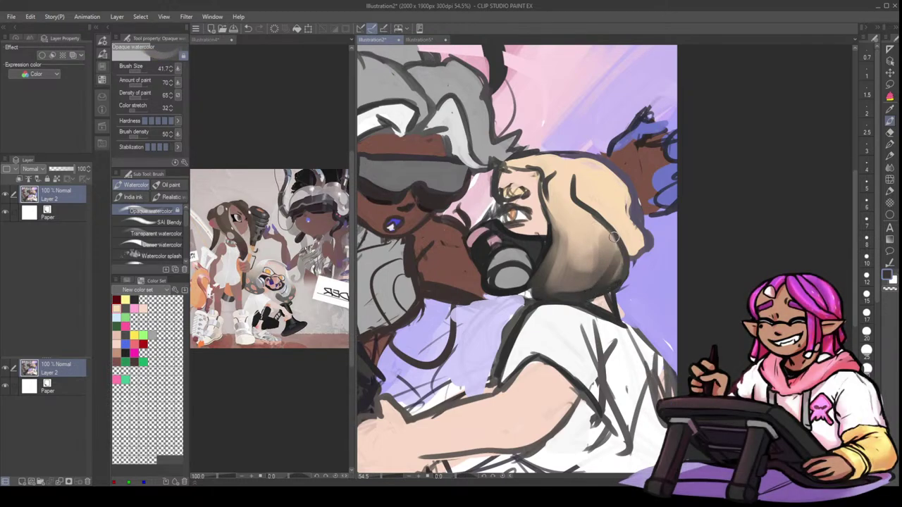
{"action": "left_click_drag", "start_coordinate": [596, 291], "coordinate": [616, 252]}
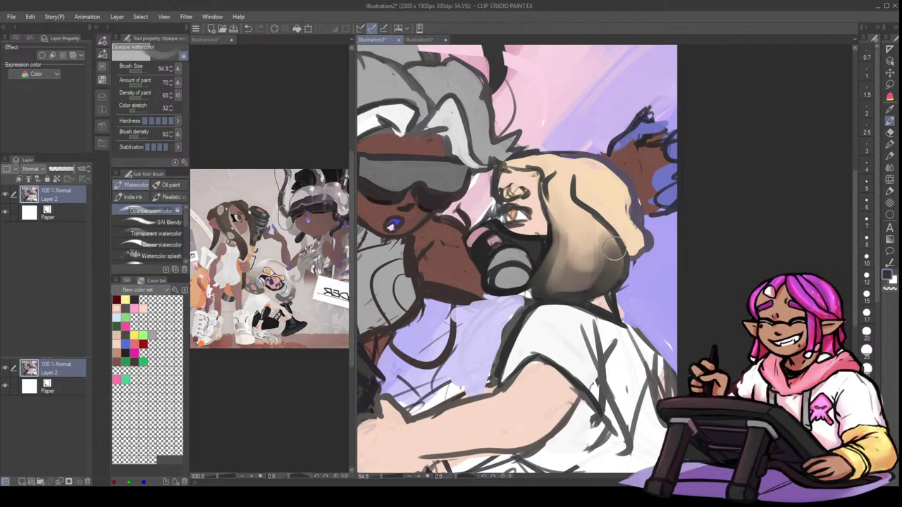
{"action": "mouse_move", "coordinate": [572, 293]}
{"action": "left_mouse_down"}
{"action": "mouse_move", "coordinate": [541, 293]}
{"action": "mouse_move", "coordinate": [576, 241]}
{"action": "mouse_move", "coordinate": [552, 277]}
{"action": "mouse_move", "coordinate": [554, 289]}
{"action": "mouse_move", "coordinate": [587, 251]}
{"action": "mouse_move", "coordinate": [581, 291]}
{"action": "mouse_move", "coordinate": [582, 282]}
{"action": "mouse_move", "coordinate": [542, 292]}
{"action": "mouse_move", "coordinate": [547, 251]}
{"action": "mouse_move", "coordinate": [533, 291]}
{"action": "left_mouse_up"}
- Using the Darker pencil, outline the hair lock and reshape the front of the fringe with sampled blond and dark colours
{"action": "key", "text": "p"}
{"action": "left_click", "coordinate": [541, 262], "text": "alt"}
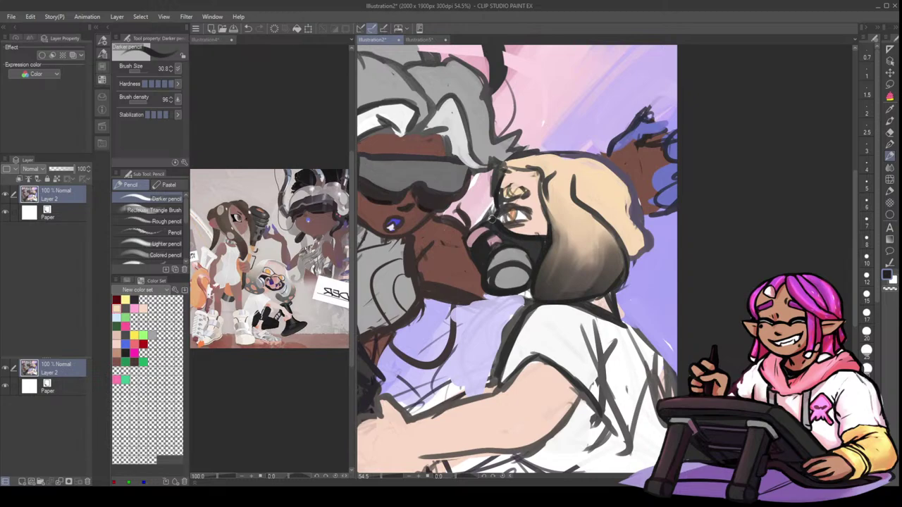
{"action": "left_click", "coordinate": [541, 165], "text": "alt"}
{"action": "key", "text": "]"}
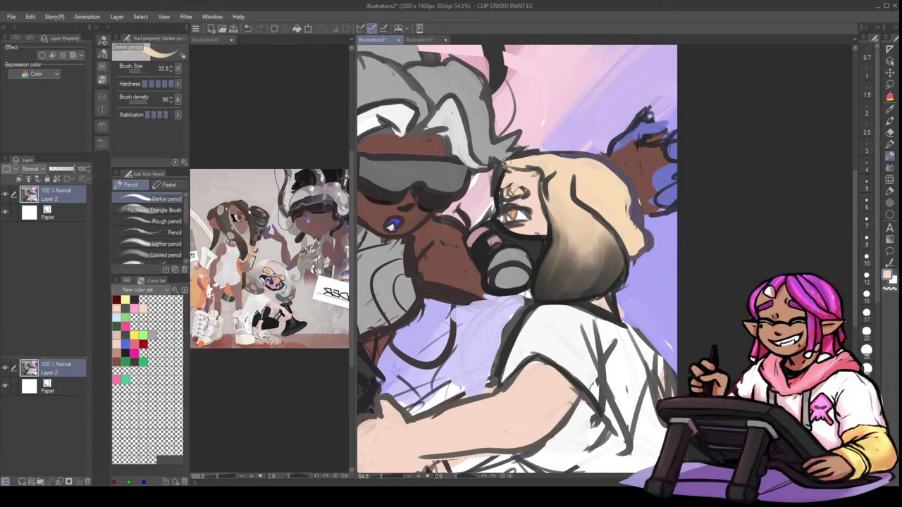
{"action": "left_click", "coordinate": [497, 161], "text": "alt"}
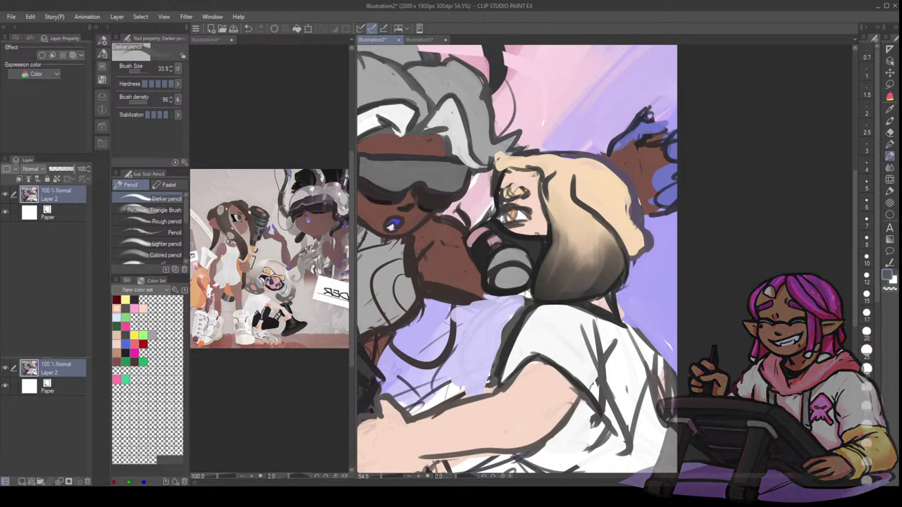
{"action": "left_click_drag", "start_coordinate": [497, 161], "coordinate": [568, 152]}
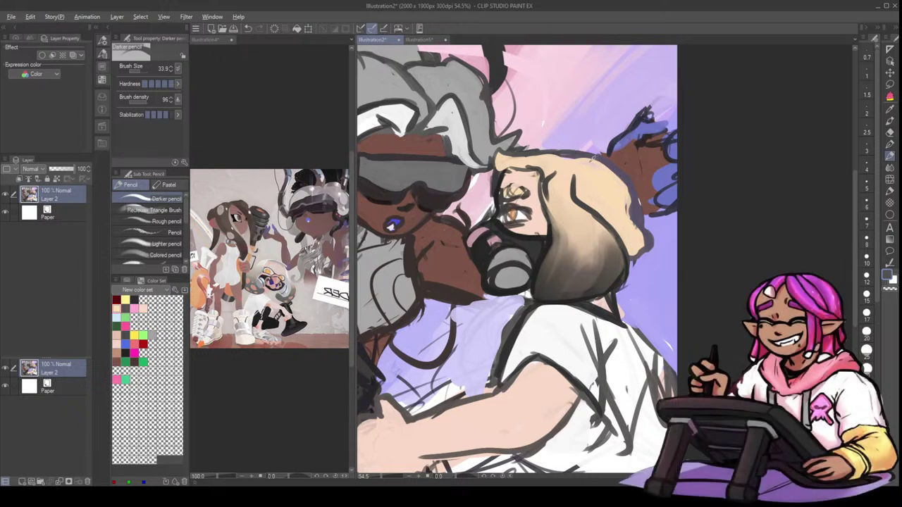
- Redraw the crown and back contour of the blond hair, cleaning its edges with sampled blond and brown skin colours
{"action": "left_click", "coordinate": [566, 164], "text": "alt"}
{"action": "left_click_drag", "start_coordinate": [614, 172], "coordinate": [624, 203]}
{"action": "left_click", "coordinate": [616, 165], "text": "alt"}
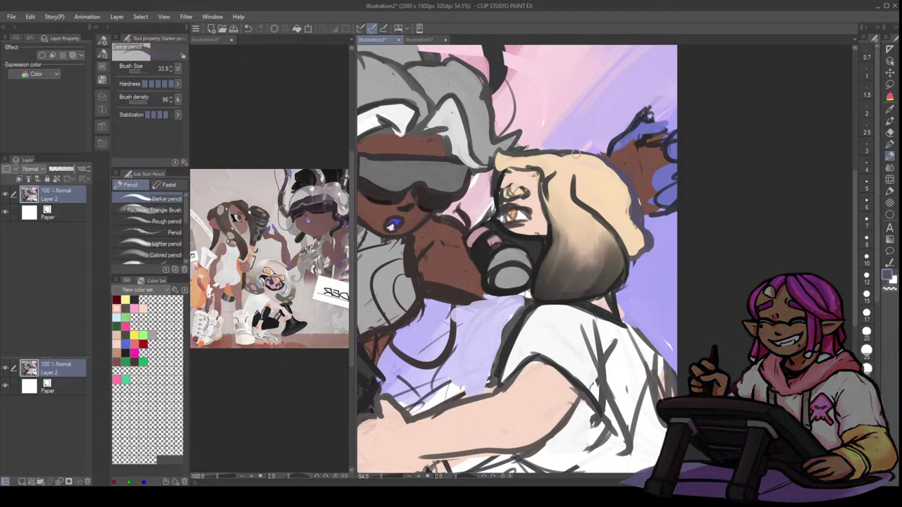
{"action": "left_click_drag", "start_coordinate": [570, 153], "coordinate": [619, 186]}
{"action": "key", "text": "ctrl+z"}
{"action": "mouse_move", "coordinate": [563, 153]}
{"action": "left_mouse_down"}
{"action": "mouse_move", "coordinate": [622, 185]}
{"action": "mouse_move", "coordinate": [617, 173]}
{"action": "mouse_move", "coordinate": [631, 199]}
{"action": "left_mouse_up"}
{"action": "left_click", "coordinate": [627, 161], "text": "alt"}
{"action": "key", "text": "bracketright"}
{"action": "left_click_drag", "start_coordinate": [616, 162], "coordinate": [637, 206]}
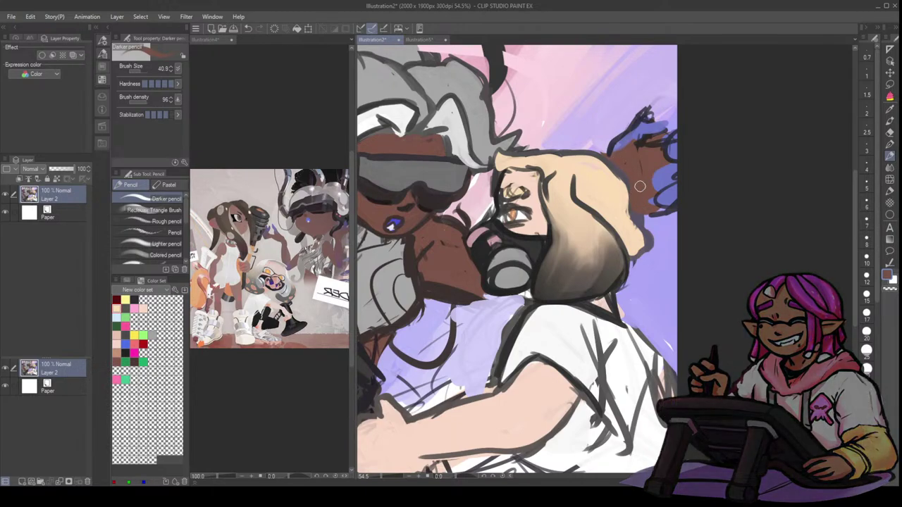
- Redraw the curved shape below the dark-skinned figure's shoulder with a dark outline and fill it with sampled white
{"action": "scroll", "coordinate": [701, 203], "scroll_direction": "down", "scroll_amount": 5}
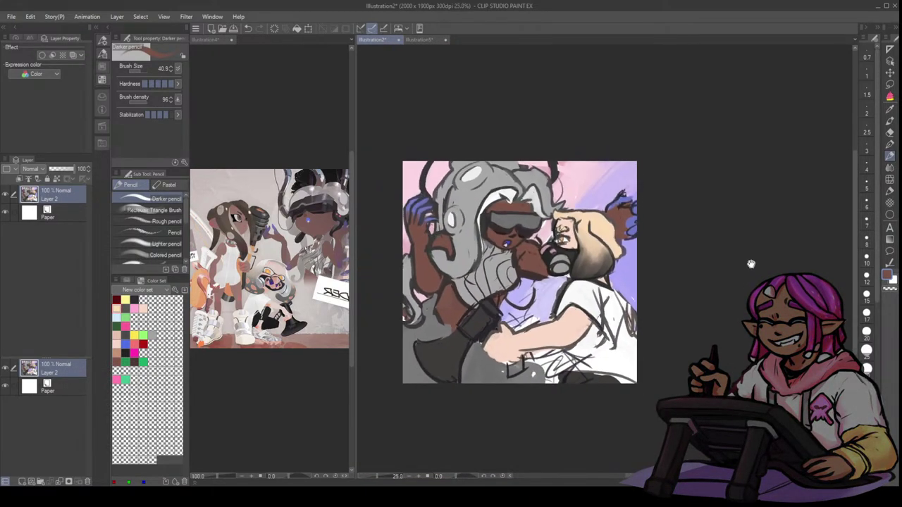
{"action": "left_click_drag", "start_coordinate": [766, 223], "coordinate": [768, 212]}
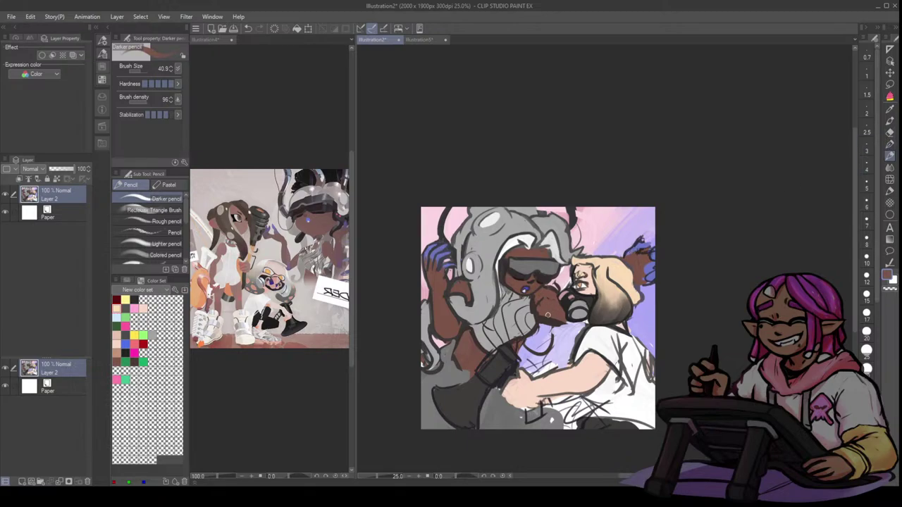
{"action": "left_click", "coordinate": [547, 331], "text": "alt"}
{"action": "key", "text": "ctrl+z"}
{"action": "mouse_move", "coordinate": [539, 322]}
{"action": "left_mouse_down"}
{"action": "mouse_move", "coordinate": [559, 324]}
{"action": "mouse_move", "coordinate": [531, 341]}
{"action": "mouse_move", "coordinate": [545, 338]}
{"action": "mouse_move", "coordinate": [543, 325]}
{"action": "mouse_move", "coordinate": [532, 348]}
{"action": "left_mouse_up"}
{"action": "left_click", "coordinate": [561, 244], "text": "alt"}
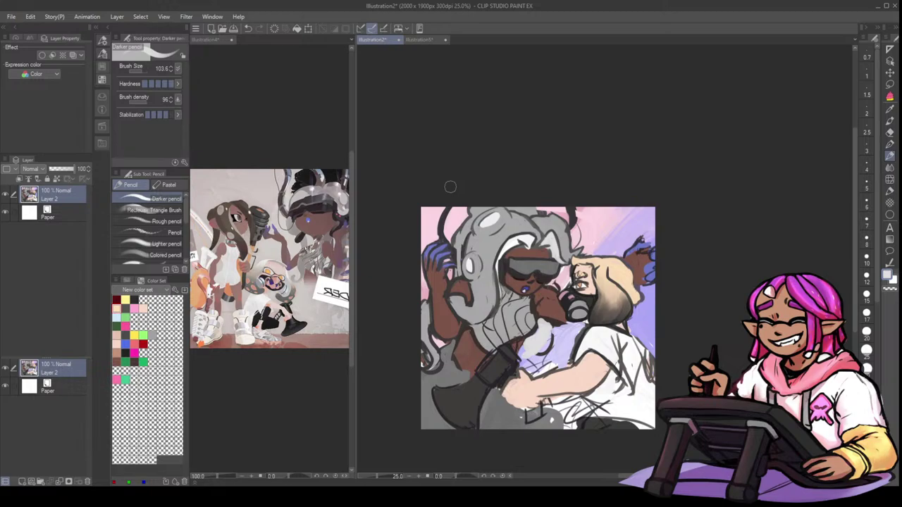
- Paint over the raised hand behind the blond figure's head with sampled lavender, using a larger brush
{"action": "mouse_move", "coordinate": [620, 234]}
{"action": "left_mouse_down", "text": "ctrl+alt"}
{"action": "mouse_move", "coordinate": [630, 233]}
{"action": "mouse_move", "coordinate": [638, 272]}
{"action": "left_mouse_up", "text": "ctrl+alt"}
{"action": "left_click", "coordinate": [620, 237], "text": "alt"}
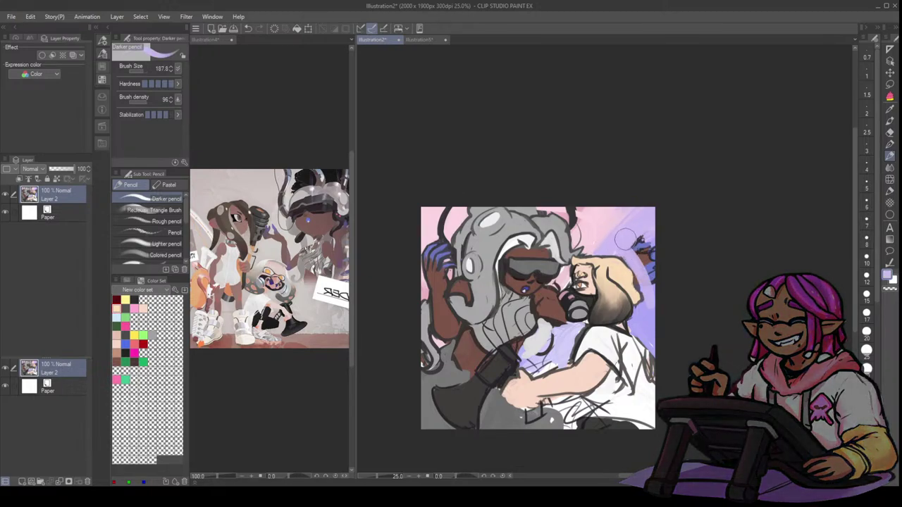
{"action": "mouse_move", "coordinate": [618, 242]}
{"action": "left_mouse_down"}
{"action": "mouse_move", "coordinate": [648, 288]}
{"action": "mouse_move", "coordinate": [656, 272]}
{"action": "mouse_move", "coordinate": [654, 282]}
{"action": "mouse_move", "coordinate": [624, 248]}
{"action": "mouse_move", "coordinate": [641, 255]}
{"action": "mouse_move", "coordinate": [647, 309]}
{"action": "left_mouse_up"}
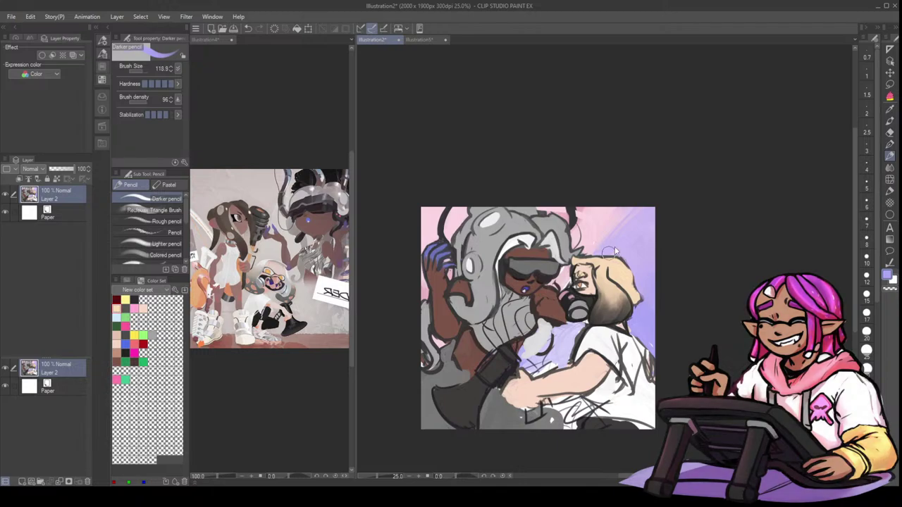
{"action": "key", "text": "bracketleft"}
- Clean up the pink background around the dark strand beside the grey hair and refine its edge with a smaller brush
{"action": "left_click", "coordinate": [581, 208], "text": "alt"}
{"action": "left_click_drag", "start_coordinate": [581, 207], "coordinate": [583, 206], "text": "ctrl+alt"}
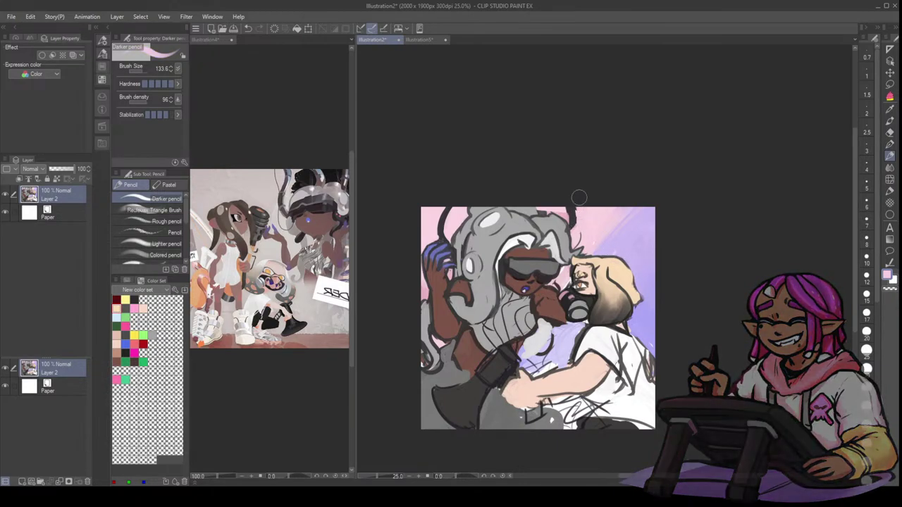
{"action": "key", "text": "bracketleft"}
{"action": "key", "text": "bracketleft"}
{"action": "key", "text": "bracketleft"}
{"action": "key", "text": "bracketleft"}
{"action": "key", "text": "bracketleft"}
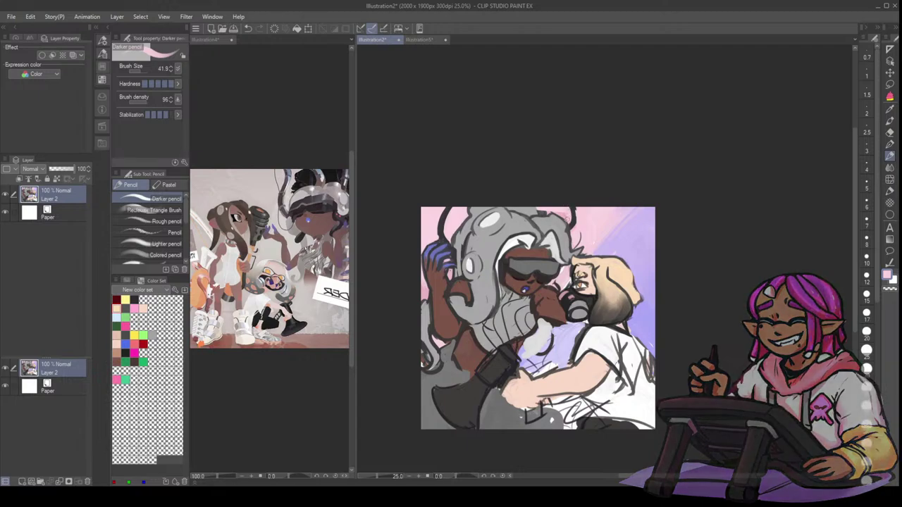
{"action": "left_click", "coordinate": [572, 213], "text": "alt"}
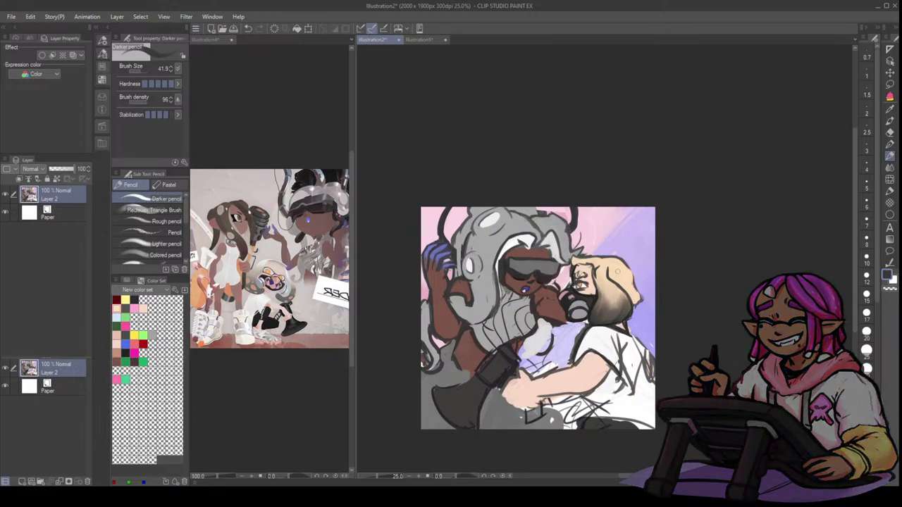
{"action": "left_click", "coordinate": [624, 260], "text": "alt"}
{"action": "left_click_drag", "start_coordinate": [623, 261], "coordinate": [636, 289]}
{"action": "key", "text": "ctrl+z"}
{"action": "key", "text": "ctrl+z"}
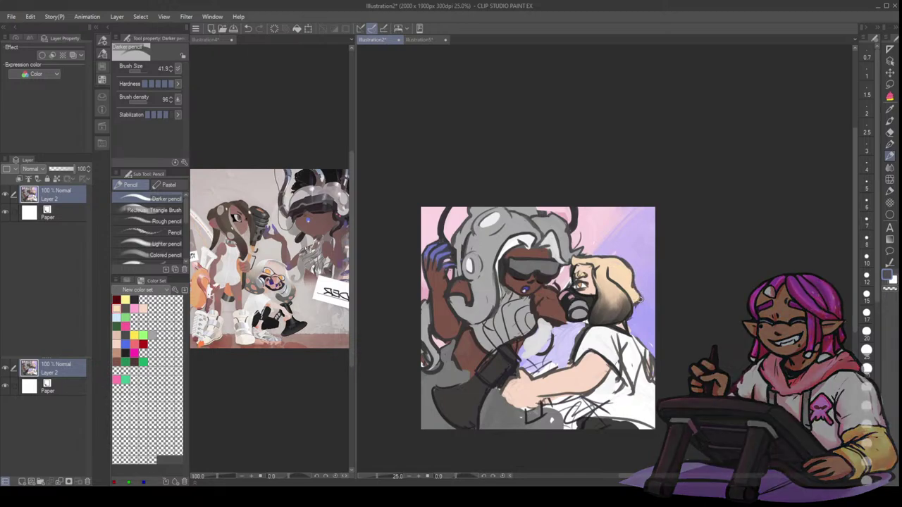
- Redraw the white shirt's back contour and main folds, and paint out the surplus fold lines with sampled white
{"action": "mouse_move", "coordinate": [627, 322]}
{"action": "left_mouse_down"}
{"action": "mouse_move", "coordinate": [653, 370]}
{"action": "mouse_move", "coordinate": [644, 414]}
{"action": "left_mouse_up"}
{"action": "mouse_move", "coordinate": [611, 362]}
{"action": "left_mouse_down"}
{"action": "mouse_move", "coordinate": [623, 389]}
{"action": "mouse_move", "coordinate": [621, 377]}
{"action": "left_mouse_up"}
{"action": "key", "text": "]"}
{"action": "left_click", "coordinate": [613, 360], "text": "alt"}
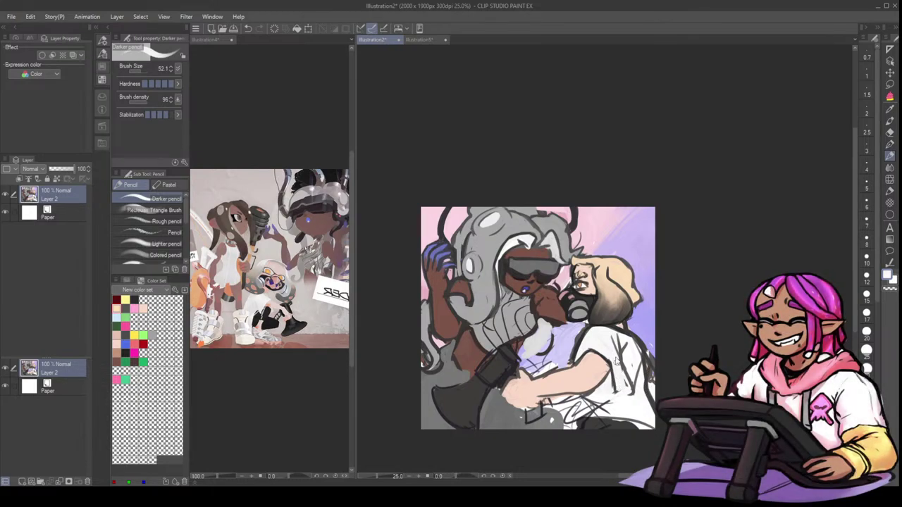
{"action": "key", "text": "]"}
{"action": "key", "text": "]"}
{"action": "key", "text": "]"}
{"action": "key", "text": "bracketleft"}
{"action": "key", "text": "bracketleft"}
{"action": "key", "text": "bracketleft"}
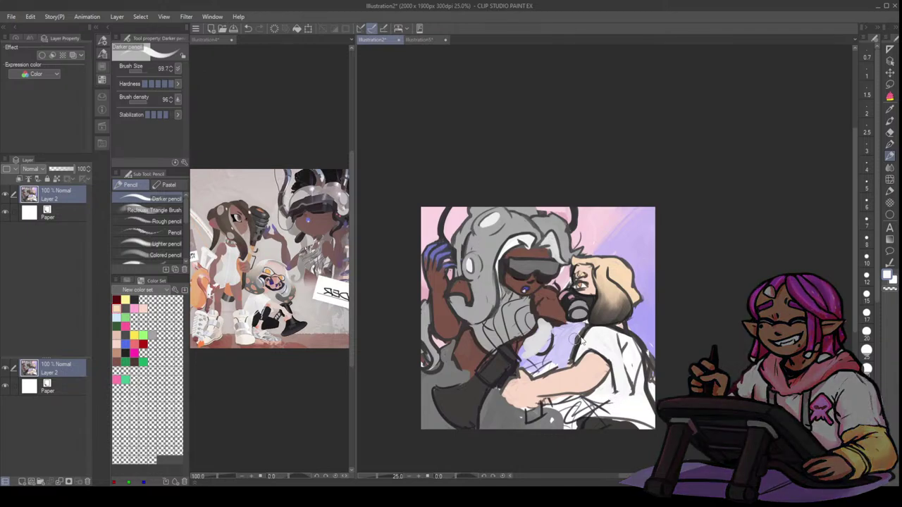
- Redraw the shirt's folds and side below the sleeve, cleaning the fabric with white and the back edge with sampled lavender
{"action": "key", "text": "x"}
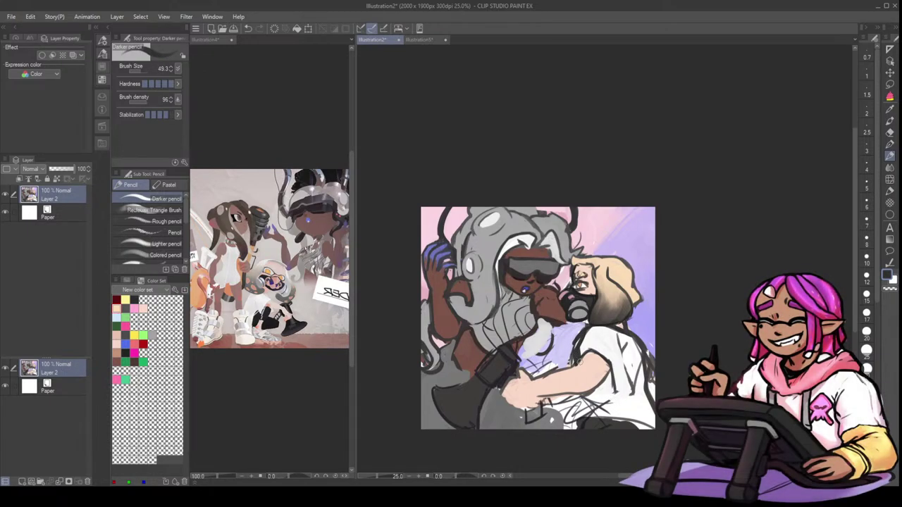
{"action": "mouse_move", "coordinate": [601, 357]}
{"action": "left_mouse_down"}
{"action": "mouse_move", "coordinate": [618, 401]}
{"action": "mouse_move", "coordinate": [570, 427]}
{"action": "mouse_move", "coordinate": [598, 403]}
{"action": "mouse_move", "coordinate": [586, 417]}
{"action": "left_mouse_up"}
{"action": "left_click", "coordinate": [610, 410], "text": "alt"}
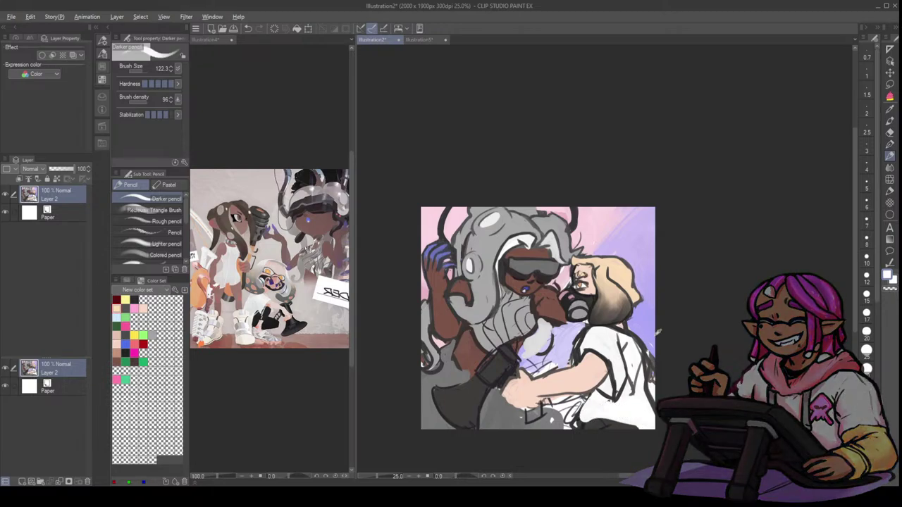
{"action": "left_click", "coordinate": [643, 331], "text": "alt"}
{"action": "mouse_move", "coordinate": [641, 332]}
{"action": "left_mouse_down"}
{"action": "mouse_move", "coordinate": [661, 385]}
{"action": "mouse_move", "coordinate": [652, 352]}
{"action": "mouse_move", "coordinate": [653, 388]}
{"action": "left_mouse_up"}
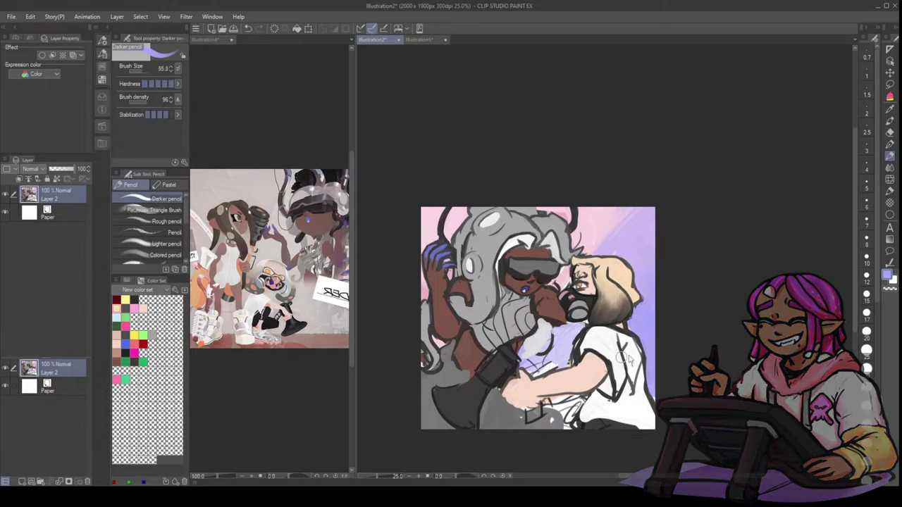
- Refine the folds on the back of the white shirt with sampled white and dark strokes
{"action": "left_click_drag", "start_coordinate": [622, 358], "coordinate": [627, 354]}
{"action": "left_click", "coordinate": [631, 329], "text": "alt"}
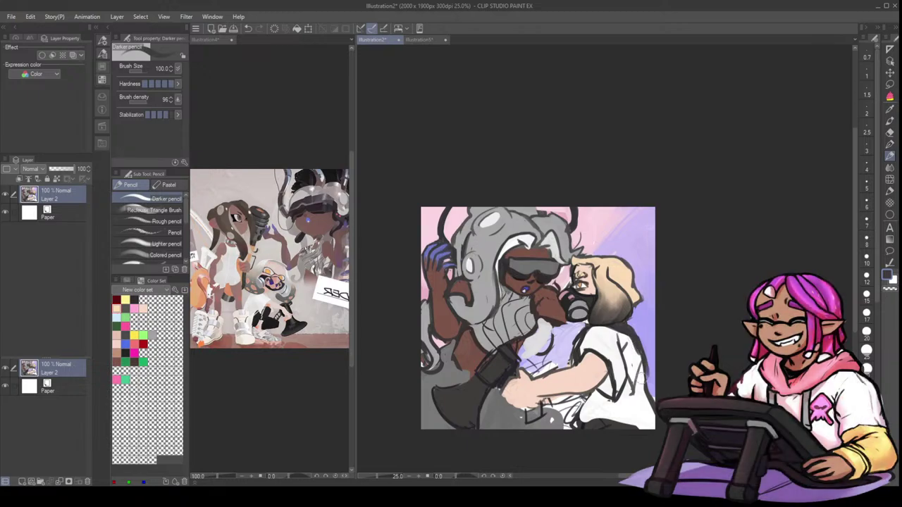
{"action": "key", "text": "c"}
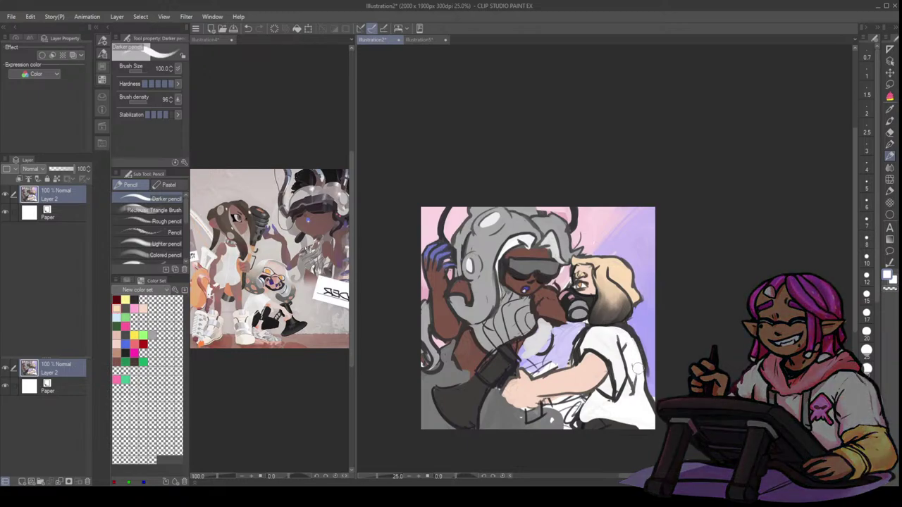
- Paint over the sketch lines in the gap between the two figures with sampled lavender
{"action": "left_click", "coordinate": [580, 330], "text": "alt"}
{"action": "mouse_move", "coordinate": [579, 329]}
{"action": "left_mouse_down"}
{"action": "mouse_move", "coordinate": [572, 352]}
{"action": "mouse_move", "coordinate": [542, 366]}
{"action": "mouse_move", "coordinate": [548, 351]}
{"action": "mouse_move", "coordinate": [543, 366]}
{"action": "mouse_move", "coordinate": [527, 366]}
{"action": "mouse_move", "coordinate": [546, 368]}
{"action": "left_mouse_up"}
{"action": "left_click", "coordinate": [550, 355], "text": "alt"}
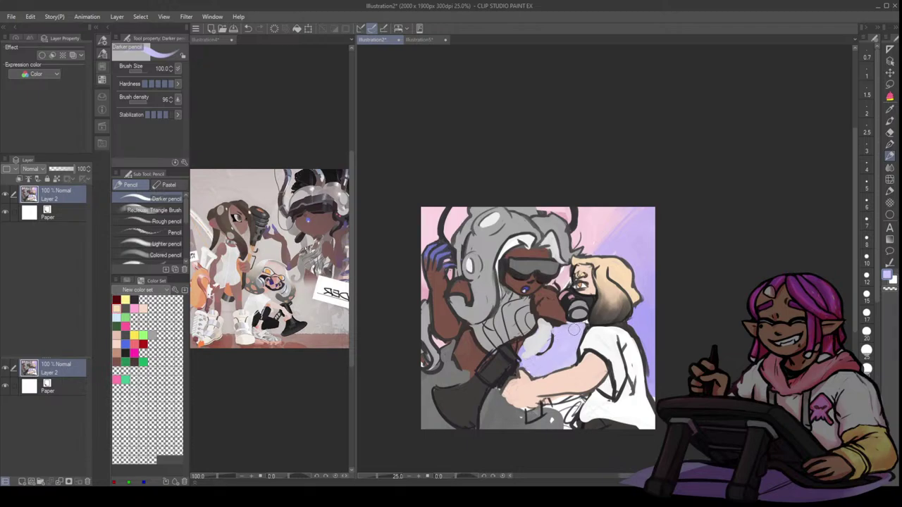
- Extend the brown arm toward the blond figure's shoulder and block in a brown hand behind the blond head
{"action": "key", "text": "c"}
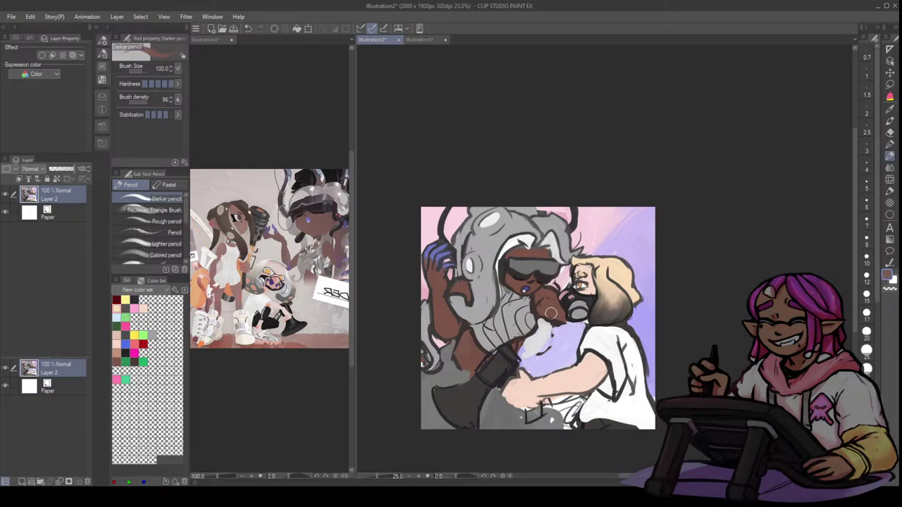
{"action": "mouse_move", "coordinate": [554, 321]}
{"action": "left_mouse_down"}
{"action": "mouse_move", "coordinate": [571, 342]}
{"action": "mouse_move", "coordinate": [557, 318]}
{"action": "mouse_move", "coordinate": [576, 333]}
{"action": "mouse_move", "coordinate": [589, 326]}
{"action": "mouse_move", "coordinate": [575, 331]}
{"action": "left_mouse_up"}
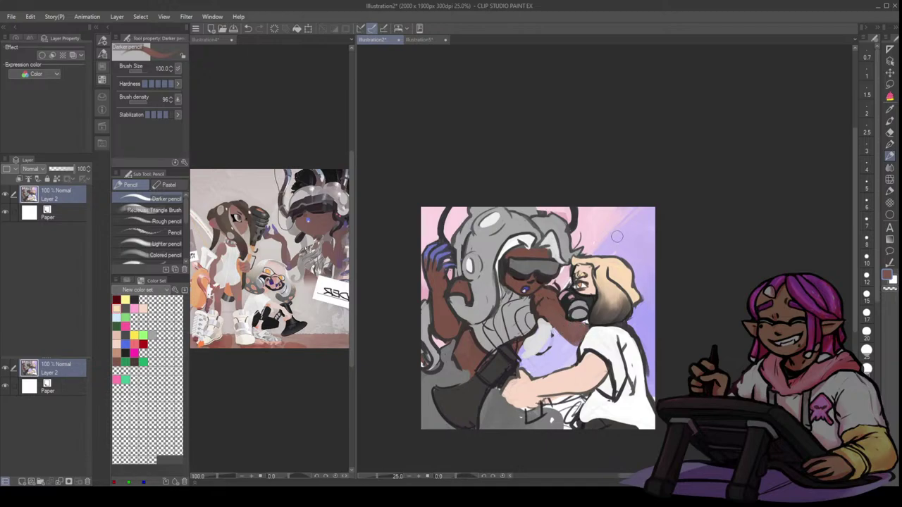
{"action": "mouse_move", "coordinate": [638, 285]}
{"action": "left_mouse_down"}
{"action": "mouse_move", "coordinate": [649, 287]}
{"action": "mouse_move", "coordinate": [647, 296]}
{"action": "mouse_move", "coordinate": [640, 270]}
{"action": "mouse_move", "coordinate": [650, 282]}
{"action": "mouse_move", "coordinate": [647, 293]}
{"action": "mouse_move", "coordinate": [632, 274]}
{"action": "left_mouse_up"}
{"action": "left_click", "coordinate": [631, 268], "text": "alt"}
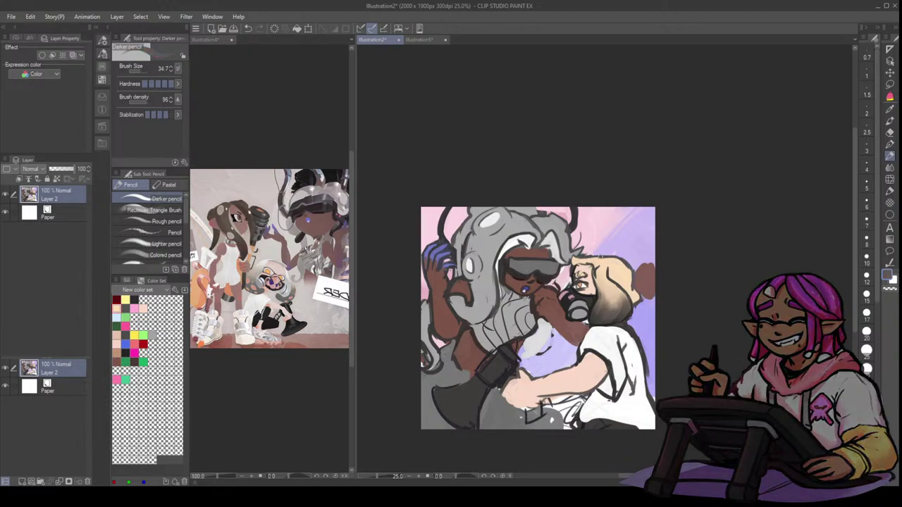
- Add a new layer and paint the brown arm across the blond head to the hand with a larger brush
{"action": "left_click", "coordinate": [33, 481]}
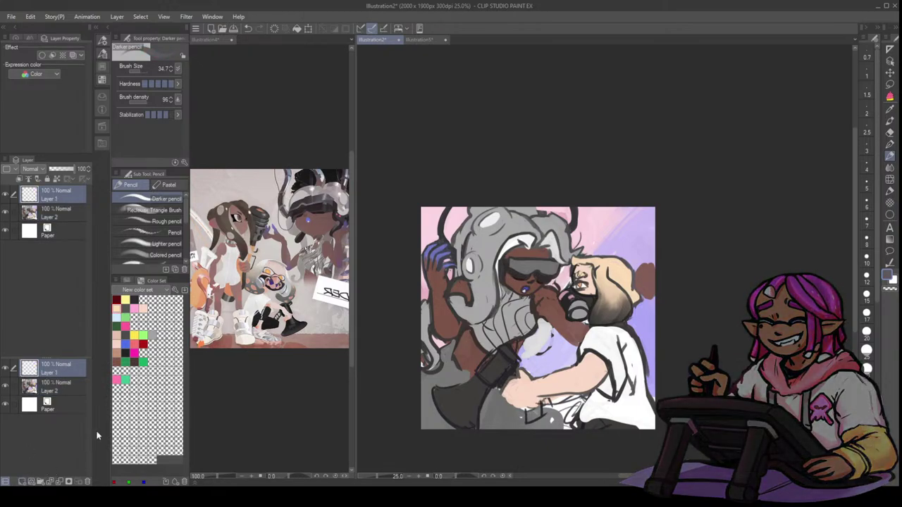
{"action": "key", "text": "bracketright"}
{"action": "key", "text": "bracketright"}
{"action": "key", "text": "bracketright"}
{"action": "mouse_move", "coordinate": [547, 289]}
{"action": "left_mouse_down"}
{"action": "mouse_move", "coordinate": [558, 331]}
{"action": "mouse_move", "coordinate": [552, 326]}
{"action": "mouse_move", "coordinate": [575, 342]}
{"action": "mouse_move", "coordinate": [578, 320]}
{"action": "mouse_move", "coordinate": [623, 287]}
{"action": "left_mouse_up"}
{"action": "mouse_move", "coordinate": [583, 310]}
{"action": "left_mouse_down"}
{"action": "mouse_move", "coordinate": [609, 293]}
{"action": "mouse_move", "coordinate": [571, 325]}
{"action": "mouse_move", "coordinate": [608, 299]}
{"action": "mouse_move", "coordinate": [603, 306]}
{"action": "mouse_move", "coordinate": [634, 284]}
{"action": "left_mouse_up"}
- On Layer 2, trim the background around the brown hand behind the blond head with sampled lavender
{"action": "left_click", "coordinate": [890, 133]}
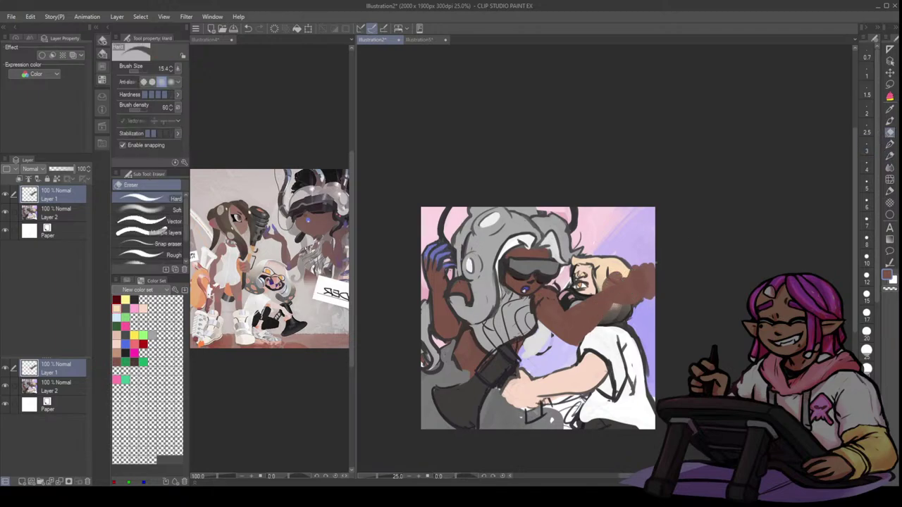
{"action": "left_click", "coordinate": [56, 213]}
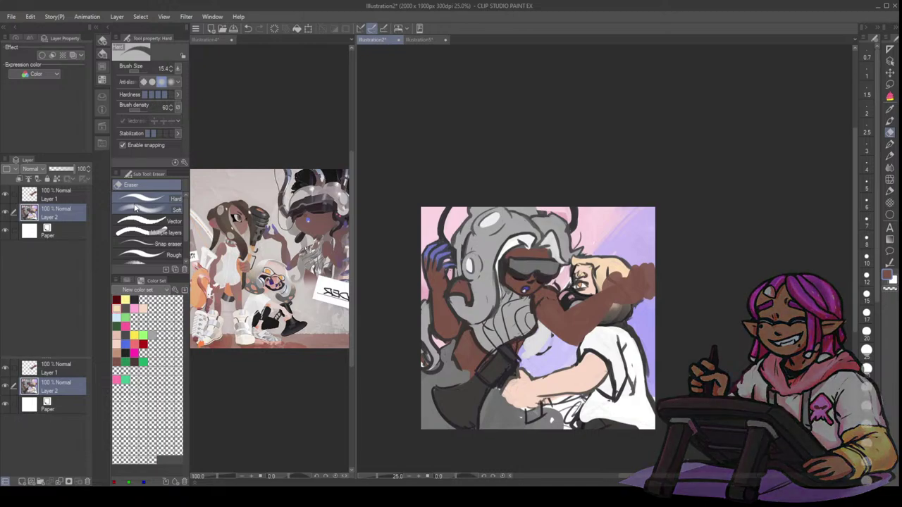
{"action": "left_click", "coordinate": [890, 155]}
{"action": "left_click", "coordinate": [638, 247], "text": "alt"}
{"action": "mouse_move", "coordinate": [639, 250]}
{"action": "left_mouse_down"}
{"action": "mouse_move", "coordinate": [652, 287]}
{"action": "mouse_move", "coordinate": [642, 256]}
{"action": "mouse_move", "coordinate": [649, 315]}
{"action": "left_mouse_up"}
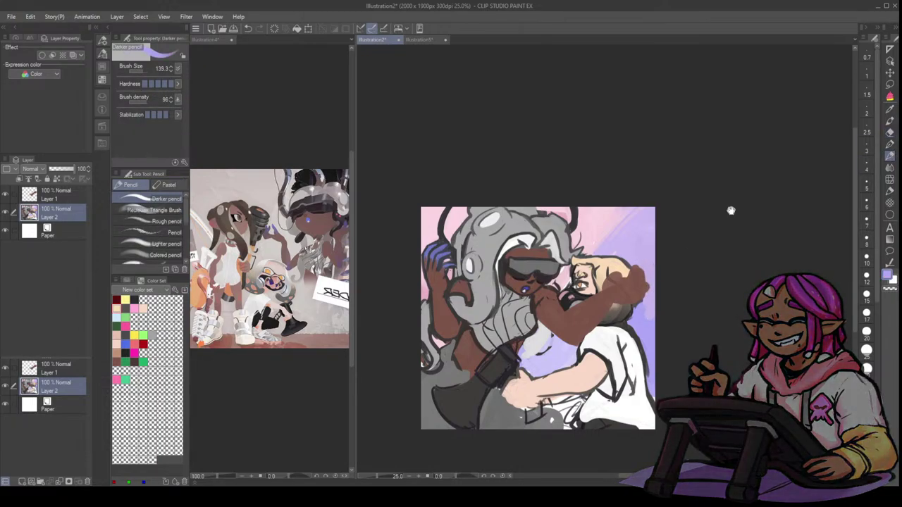
- Erase the part of the brown arm covering the blond head on Layer 1 and merge that layer into Layer 2
{"action": "left_click", "coordinate": [889, 133]}
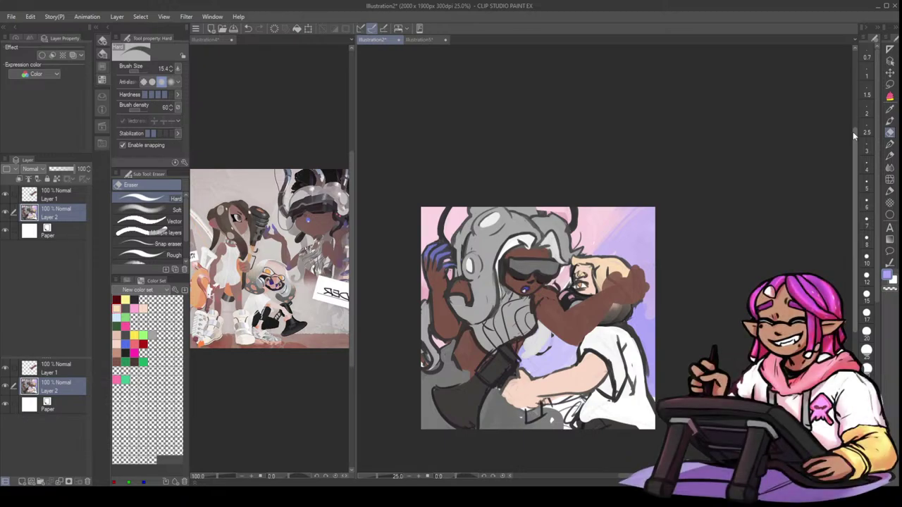
{"action": "left_click", "coordinate": [72, 197]}
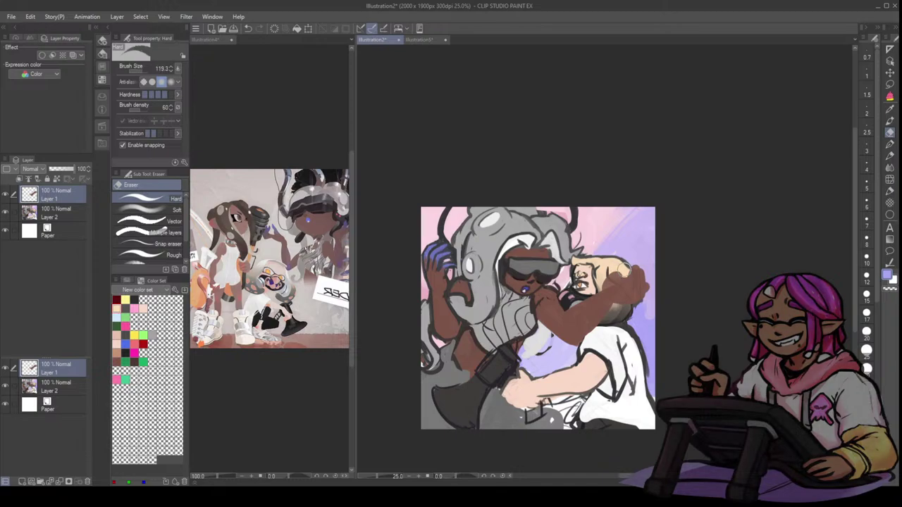
{"action": "mouse_move", "coordinate": [624, 271]}
{"action": "left_mouse_down"}
{"action": "mouse_move", "coordinate": [629, 299]}
{"action": "mouse_move", "coordinate": [577, 316]}
{"action": "mouse_move", "coordinate": [584, 312]}
{"action": "left_mouse_up"}
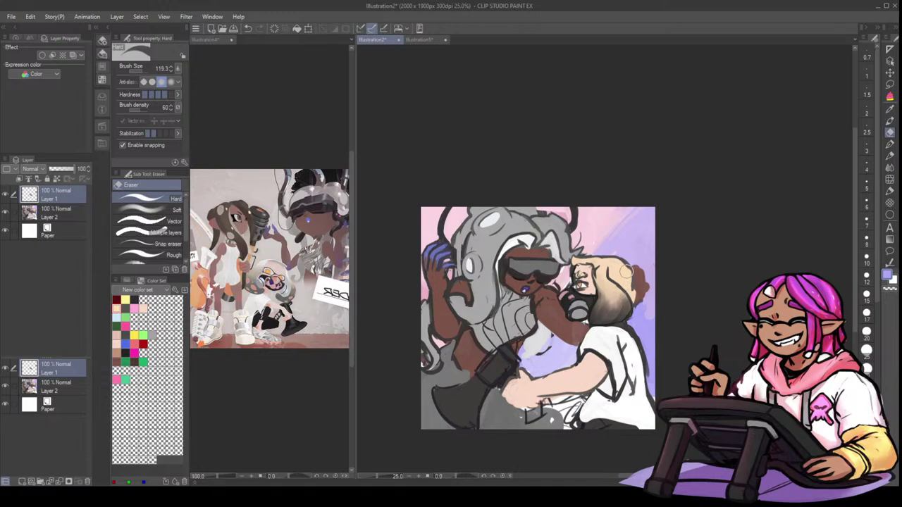
{"action": "left_click", "coordinate": [60, 482]}
- Fill out the brown upper arm and shoulder beside the mask with sampled brown, mirroring the canvas view to refine the shape
{"action": "key", "text": "p"}
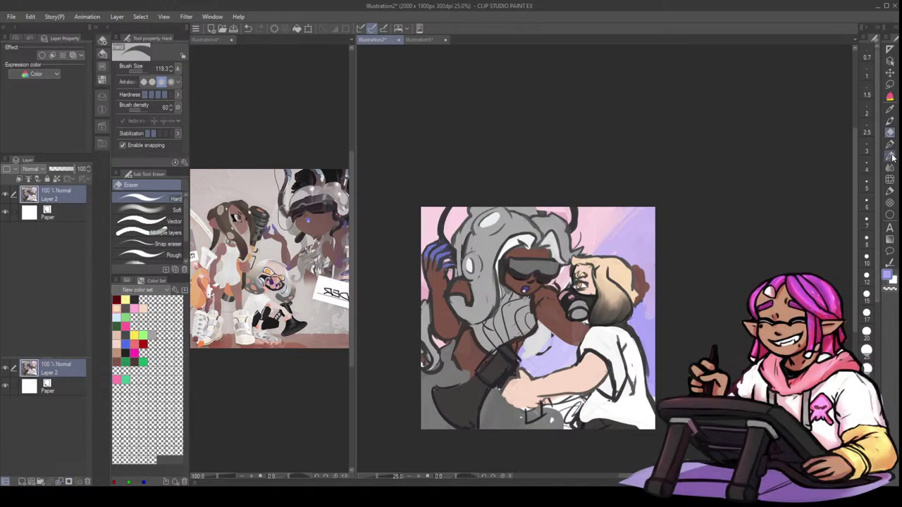
{"action": "left_click", "coordinate": [570, 331], "text": "alt"}
{"action": "left_click_drag", "start_coordinate": [570, 332], "coordinate": [576, 330]}
{"action": "key", "text": "h"}
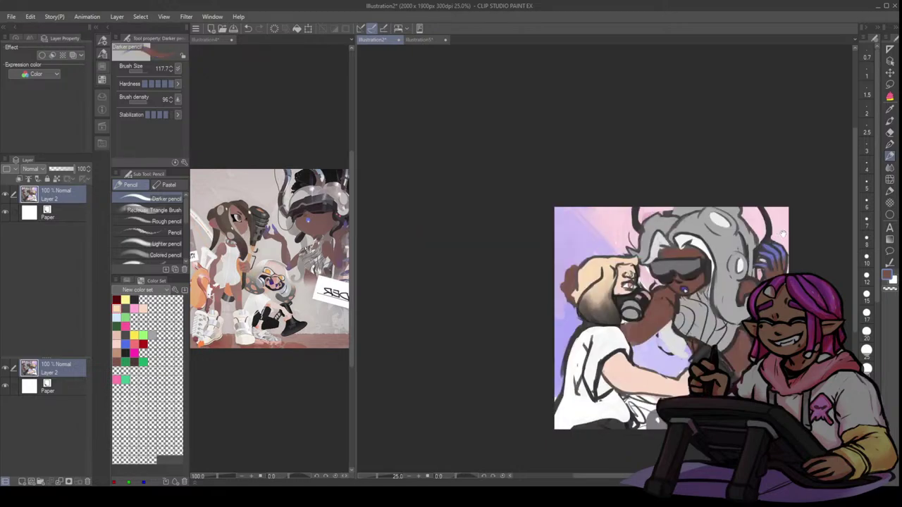
{"action": "left_click_drag", "start_coordinate": [783, 233], "coordinate": [741, 230]}
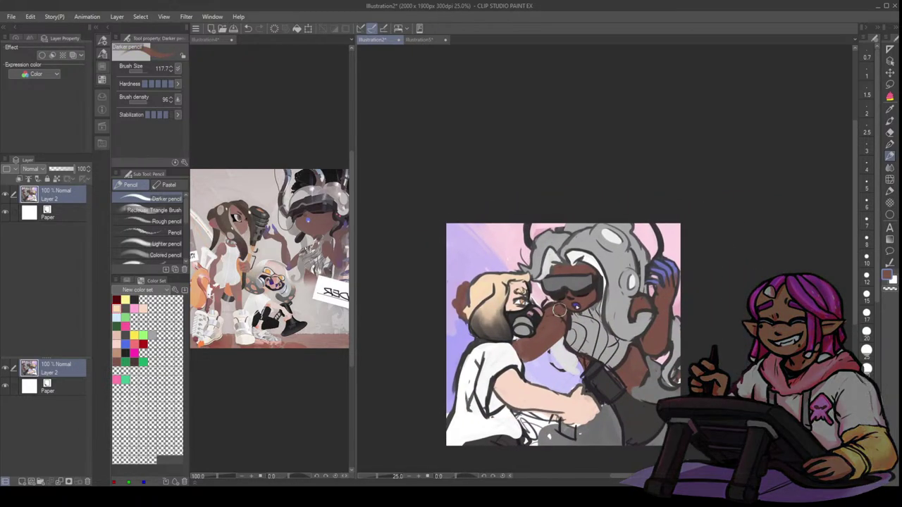
{"action": "mouse_move", "coordinate": [548, 294]}
{"action": "left_mouse_down"}
{"action": "mouse_move", "coordinate": [550, 308]}
{"action": "mouse_move", "coordinate": [558, 306]}
{"action": "mouse_move", "coordinate": [548, 315]}
{"action": "left_mouse_up"}
{"action": "left_click", "coordinate": [553, 299], "text": "alt"}
{"action": "left_click", "coordinate": [557, 309], "text": "alt"}
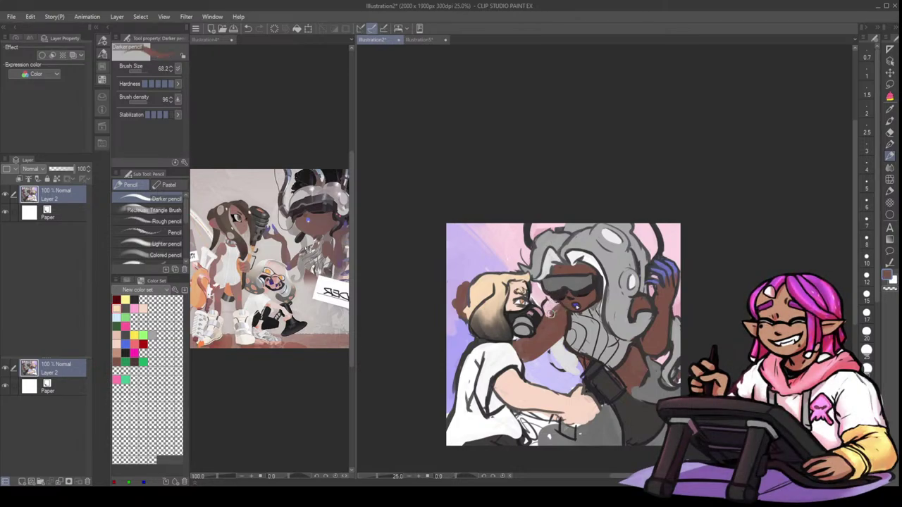
- Outline the brown shoulder and upper arm beside the mask with a smaller dark brush, undoing the misplaced strokes
{"action": "left_click", "coordinate": [570, 313], "text": "alt"}
{"action": "left_click_drag", "start_coordinate": [635, 309], "coordinate": [564, 317]}
{"action": "left_click", "coordinate": [560, 303]}
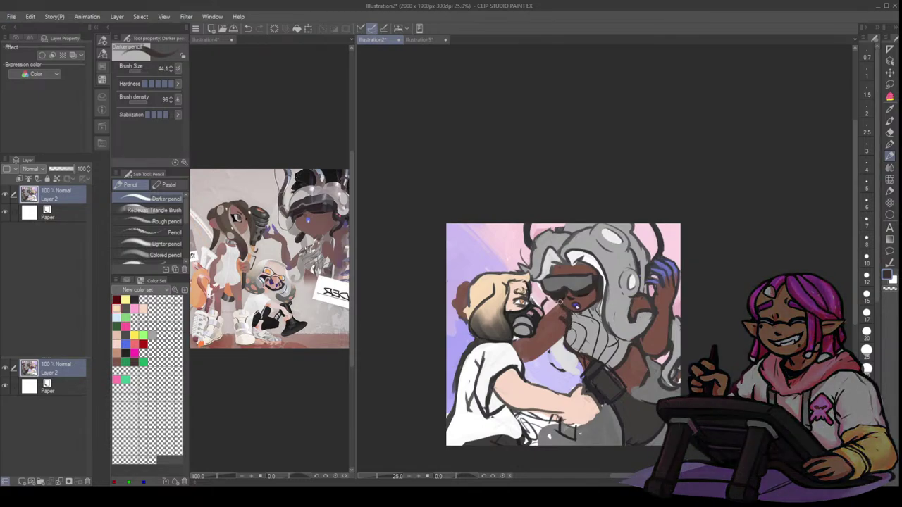
{"action": "key", "text": "ctrl+z"}
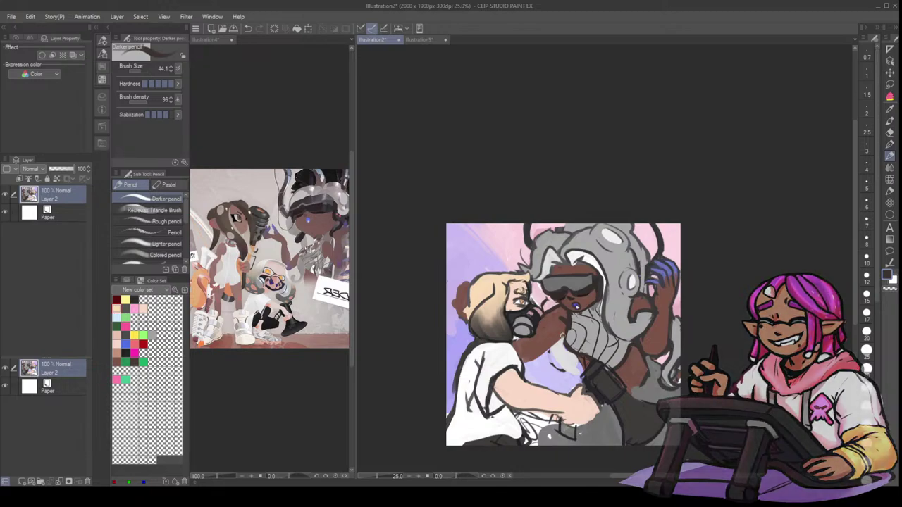
{"action": "left_click_drag", "start_coordinate": [525, 363], "coordinate": [557, 341]}
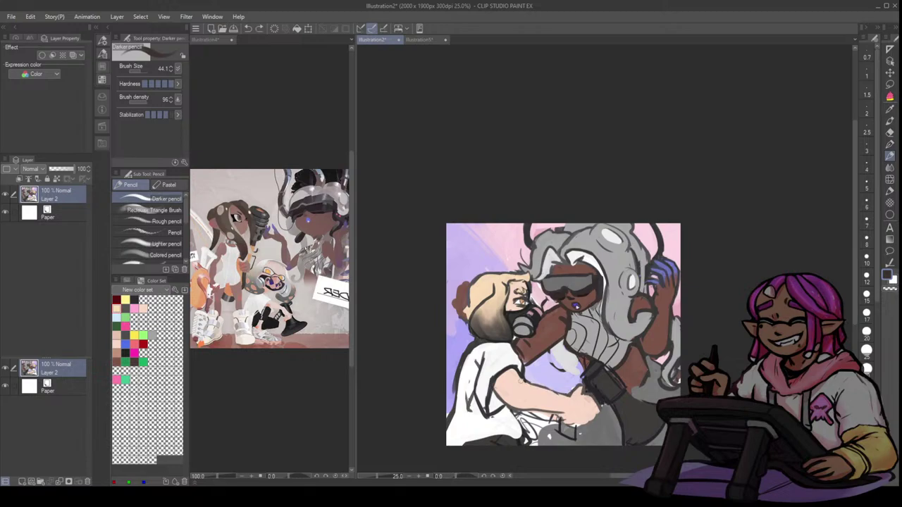
{"action": "key", "text": "ctrl+z"}
- Redraw the white shirt's back contour in a dark colour and clean its inner edge with sampled white
{"action": "left_click_drag", "start_coordinate": [457, 370], "coordinate": [456, 412]}
{"action": "left_click", "coordinate": [465, 380], "text": "alt"}
{"action": "left_click_drag", "start_coordinate": [457, 378], "coordinate": [449, 394]}
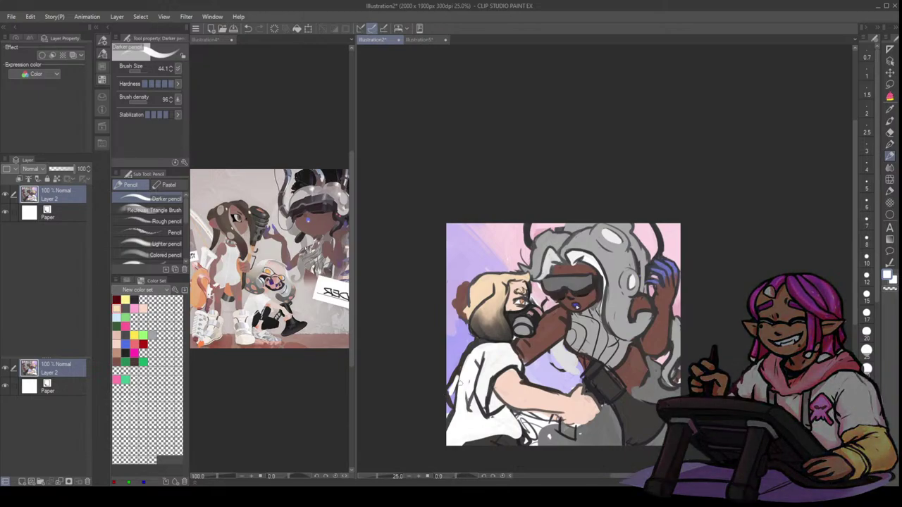
{"action": "mouse_move", "coordinate": [459, 376]}
{"action": "left_mouse_down"}
{"action": "mouse_move", "coordinate": [450, 398]}
{"action": "mouse_move", "coordinate": [456, 387]}
{"action": "left_mouse_up"}
{"action": "left_click", "coordinate": [463, 366], "text": "alt"}
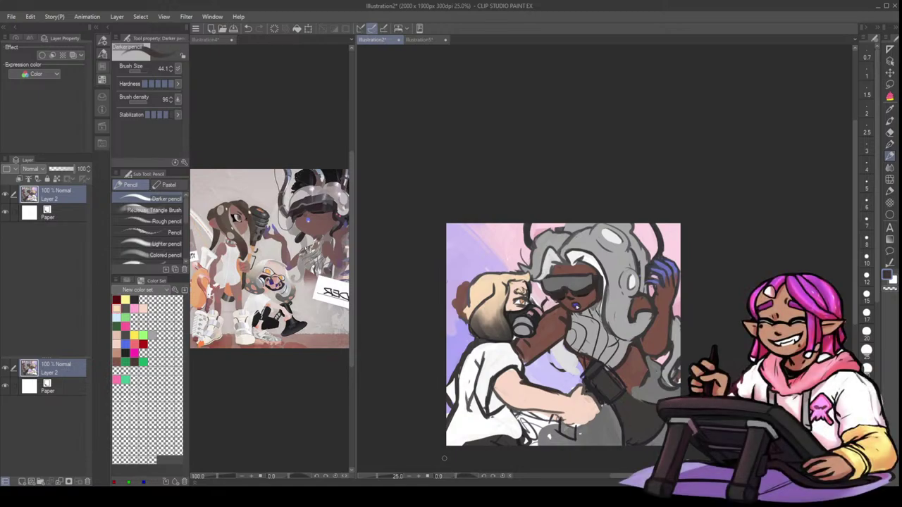
- Unmirror the canvas view and outline the pale hand and forearm in a dark colour, tidying the edges with sampled lavender and skin tone
{"action": "key", "text": "h"}
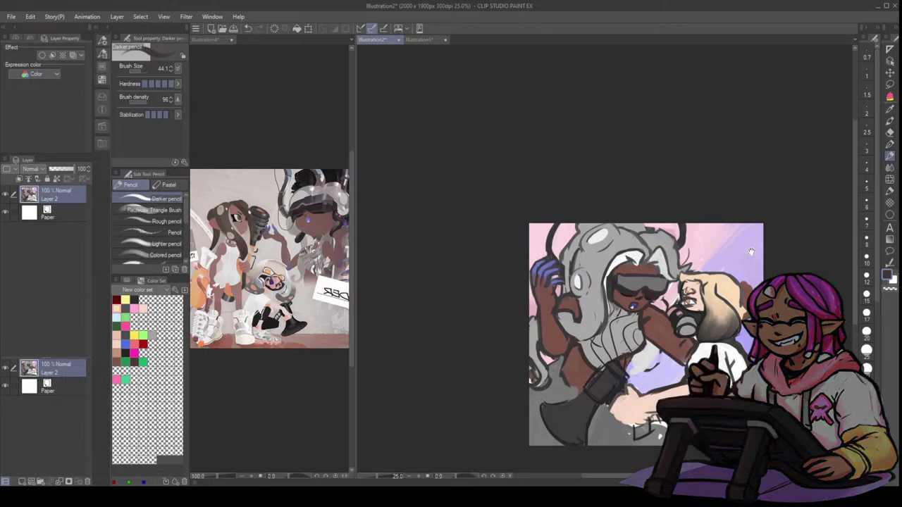
{"action": "left_click_drag", "start_coordinate": [791, 255], "coordinate": [760, 249]}
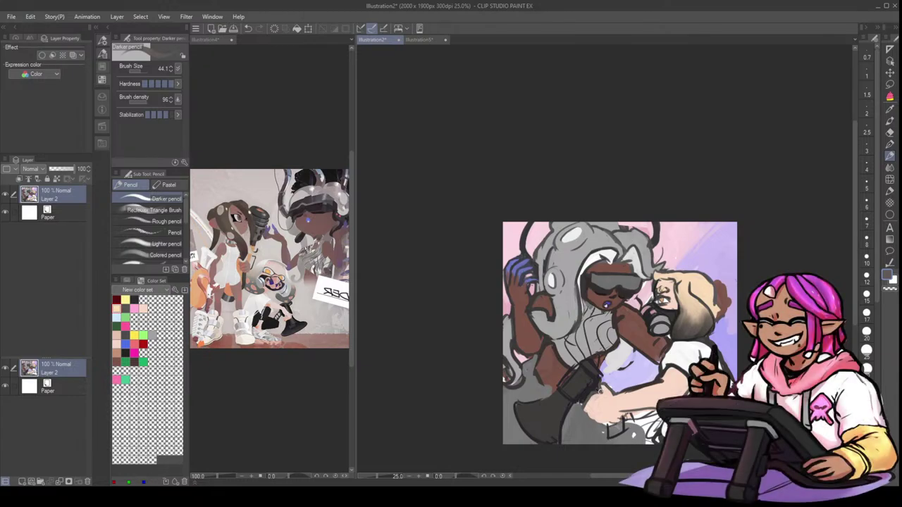
{"action": "mouse_move", "coordinate": [586, 409]}
{"action": "left_mouse_down"}
{"action": "mouse_move", "coordinate": [603, 424]}
{"action": "mouse_move", "coordinate": [617, 420]}
{"action": "mouse_move", "coordinate": [639, 386]}
{"action": "left_mouse_up"}
{"action": "left_click", "coordinate": [631, 382], "text": "alt"}
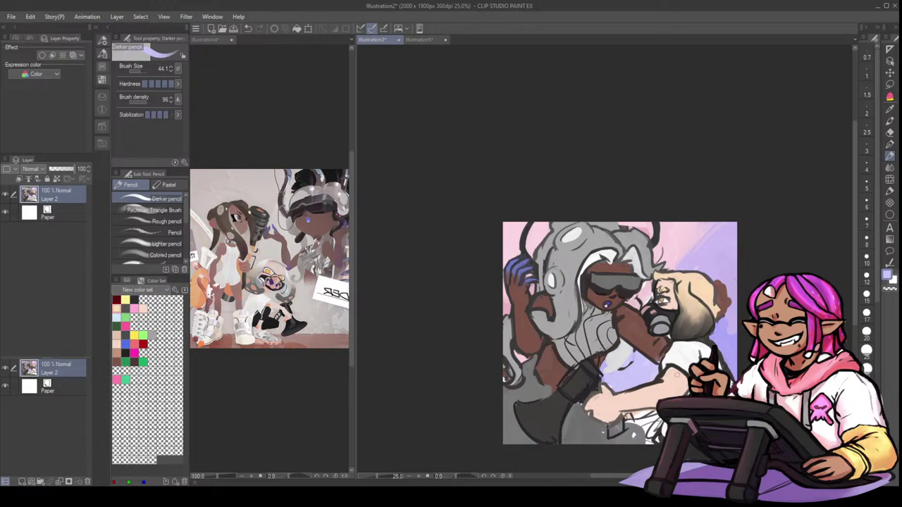
{"action": "left_click", "coordinate": [677, 375], "text": "alt"}
{"action": "key", "text": "x"}
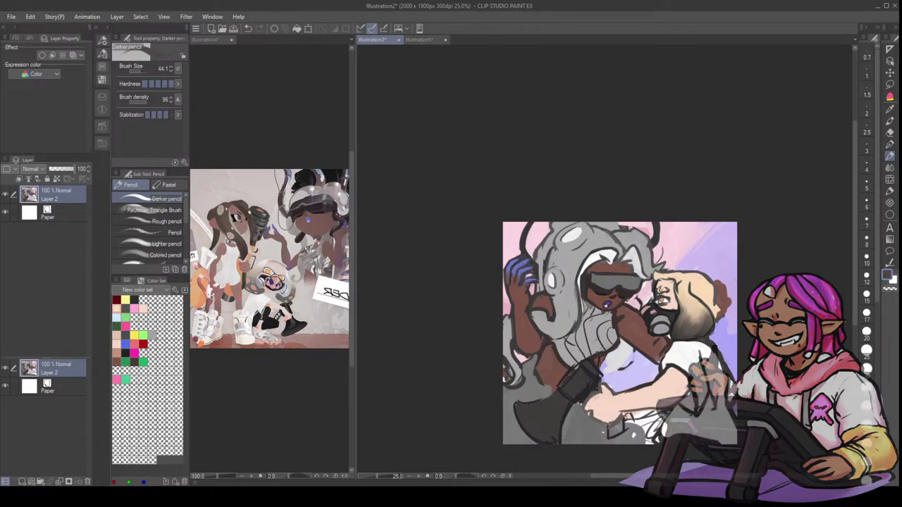
{"action": "mouse_move", "coordinate": [625, 414]}
{"action": "left_mouse_down"}
{"action": "mouse_move", "coordinate": [656, 408]}
{"action": "mouse_move", "coordinate": [687, 385]}
{"action": "left_mouse_up"}
{"action": "key", "text": "ctrl+z"}
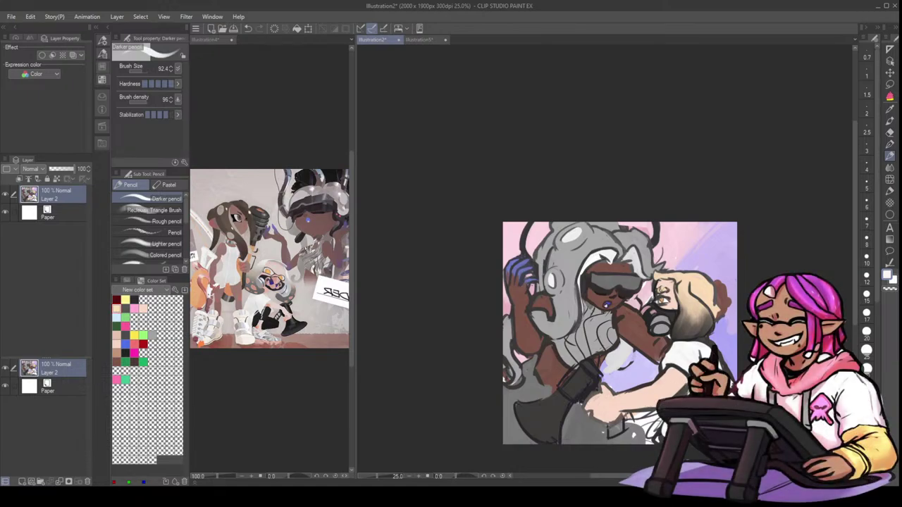
- Paint over the scribbled lines below the pale forearm with sampled grey and clean the sleeve's edge with white
{"action": "mouse_move", "coordinate": [647, 421]}
{"action": "left_mouse_down"}
{"action": "mouse_move", "coordinate": [638, 425]}
{"action": "mouse_move", "coordinate": [650, 416]}
{"action": "mouse_move", "coordinate": [645, 424]}
{"action": "mouse_move", "coordinate": [658, 428]}
{"action": "left_mouse_up"}
{"action": "left_click", "coordinate": [633, 423], "text": "alt"}
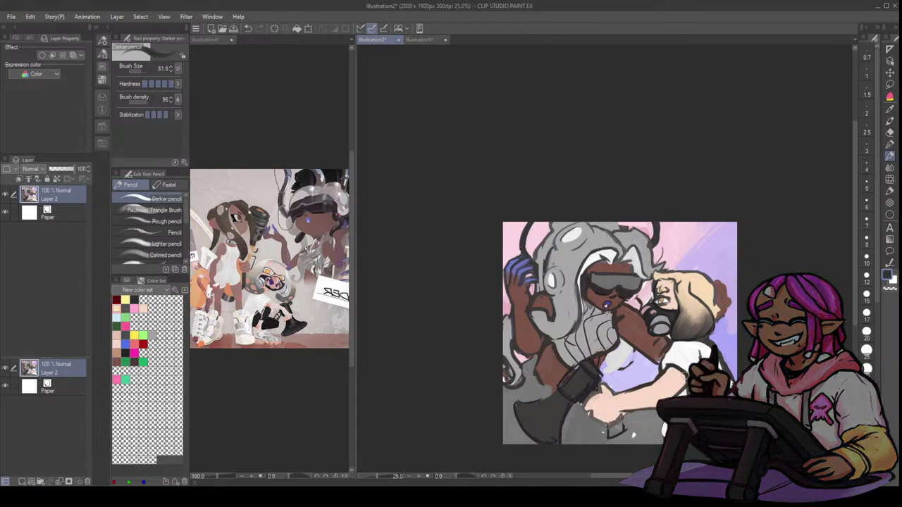
{"action": "key", "text": "x"}
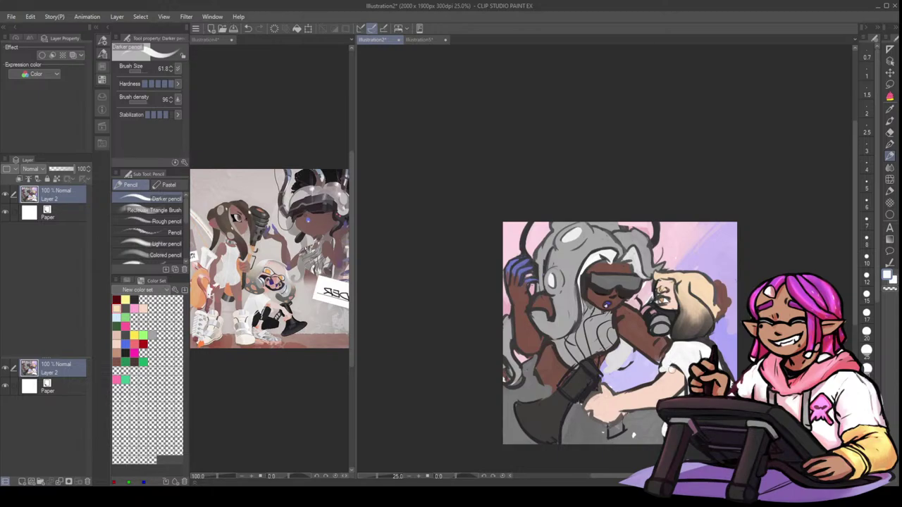
- Redraw the shirt's shoulder and sleeve contour with a smaller brush, using white and a sampled dark colour
{"action": "key", "text": "bracketleft"}
{"action": "key", "text": "bracketleft"}
{"action": "mouse_move", "coordinate": [670, 347]}
{"action": "left_mouse_down"}
{"action": "mouse_move", "coordinate": [662, 363]}
{"action": "mouse_move", "coordinate": [665, 354]}
{"action": "left_mouse_up"}
{"action": "key", "text": "ctrl+z"}
{"action": "left_click", "coordinate": [677, 340], "text": "alt"}
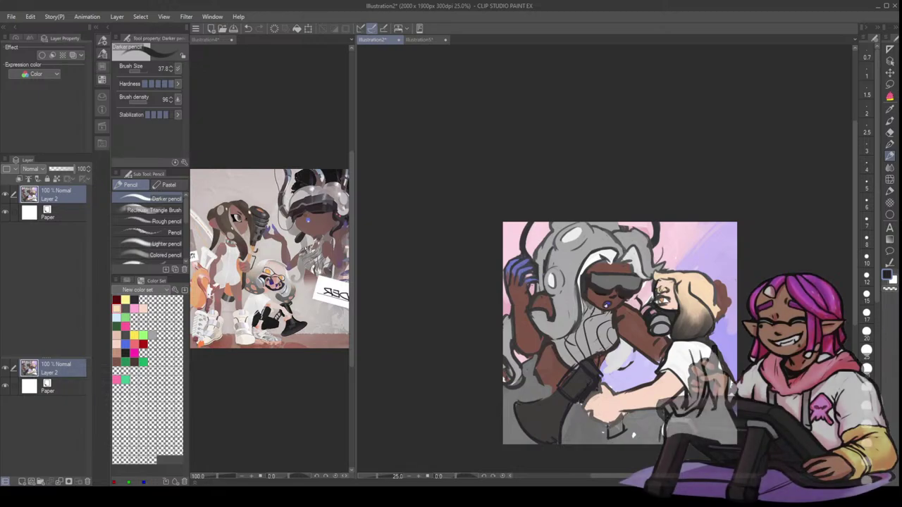
{"action": "key", "text": "ctrl+z"}
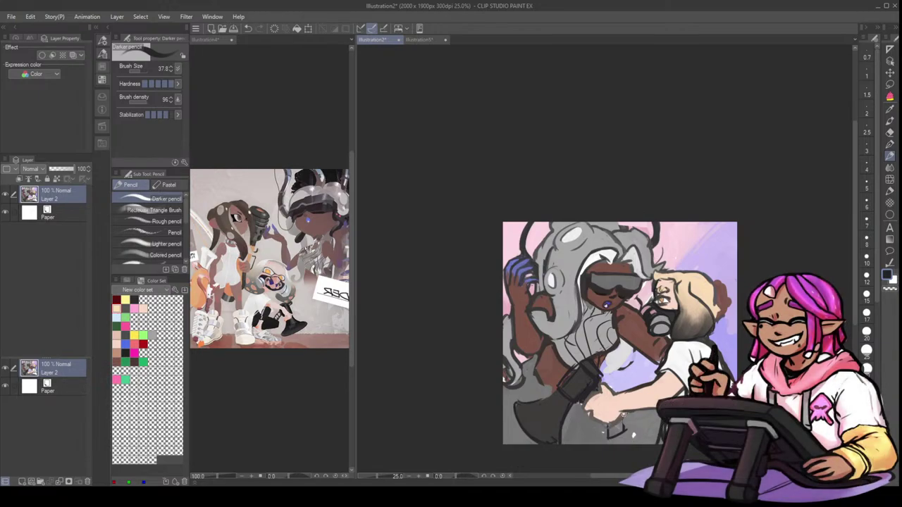
- Outline the small strap below the pale hand and touch up the dark line along the hand's upper edge
{"action": "mouse_move", "coordinate": [623, 414]}
{"action": "left_mouse_down"}
{"action": "mouse_move", "coordinate": [612, 435]}
{"action": "mouse_move", "coordinate": [625, 423]}
{"action": "left_mouse_up"}
{"action": "key", "text": "ctrl+z"}
{"action": "left_click_drag", "start_coordinate": [607, 393], "coordinate": [598, 391]}
- Fill the box-shaped cuff beside the pale hand with sampled dark grey and shape its upper tab with a smaller brush
{"action": "left_click", "coordinate": [576, 378], "text": "alt"}
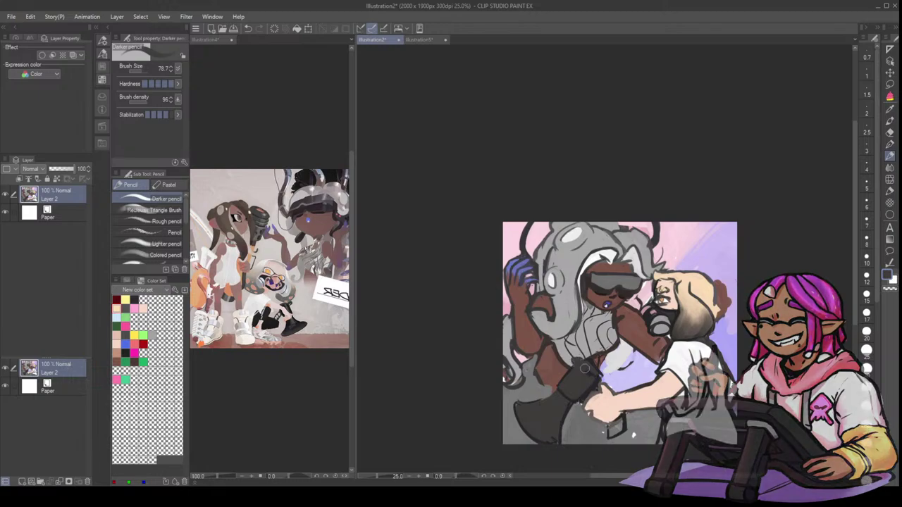
{"action": "key", "text": "bracketleft"}
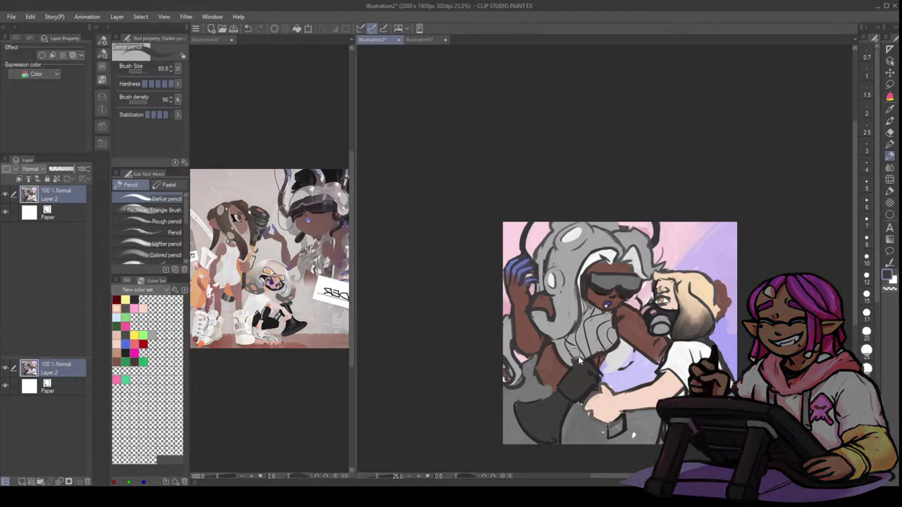
{"action": "key", "text": "bracketleft"}
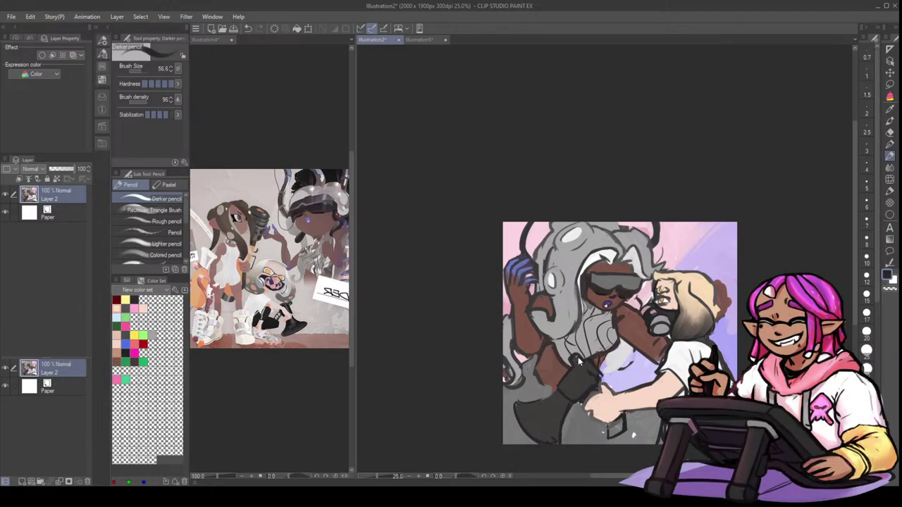
{"action": "key", "text": "ctrl+z"}
{"action": "key", "text": "bracketleft"}
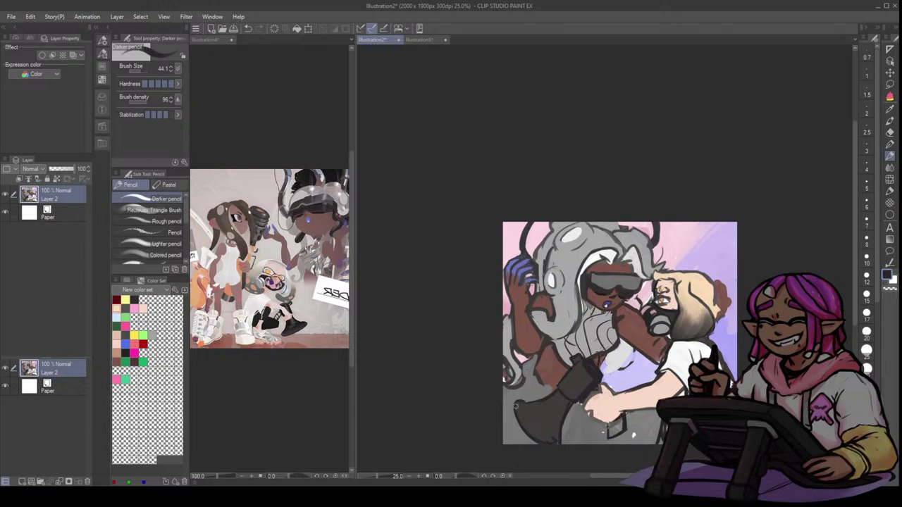
- Fill the flared end of the dark cuff with dark grey and strengthen its curved outlines, varying the brush size
{"action": "mouse_move", "coordinate": [516, 406]}
{"action": "left_mouse_down"}
{"action": "mouse_move", "coordinate": [522, 430]}
{"action": "mouse_move", "coordinate": [544, 440]}
{"action": "left_mouse_up"}
{"action": "key", "text": "]"}
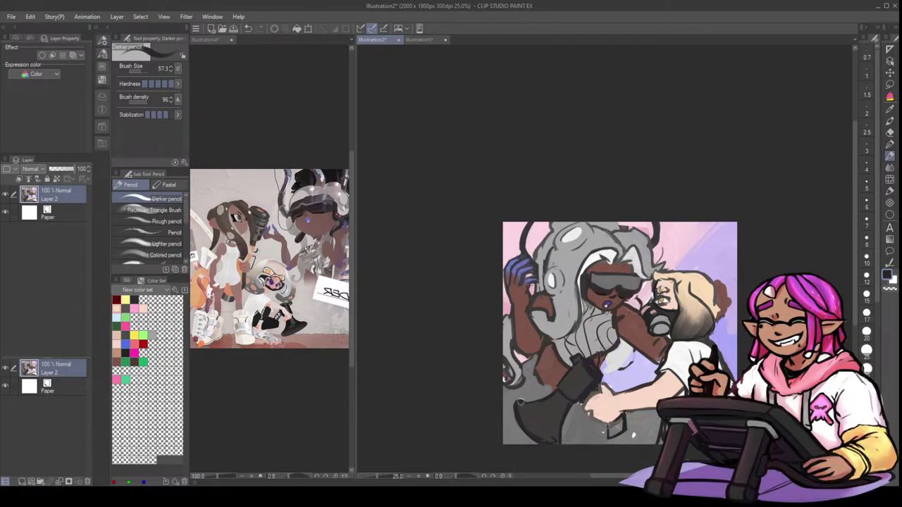
{"action": "left_click_drag", "start_coordinate": [519, 403], "coordinate": [541, 434]}
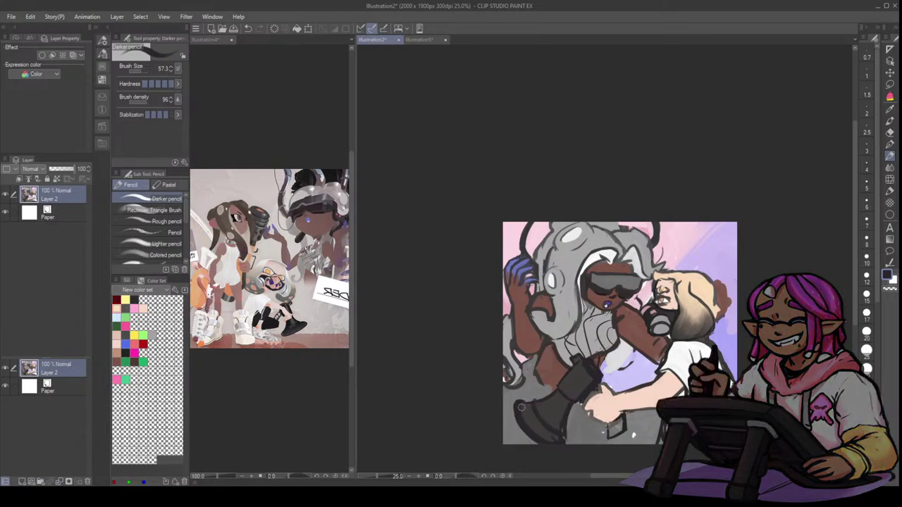
{"action": "left_click_drag", "start_coordinate": [521, 395], "coordinate": [522, 395]}
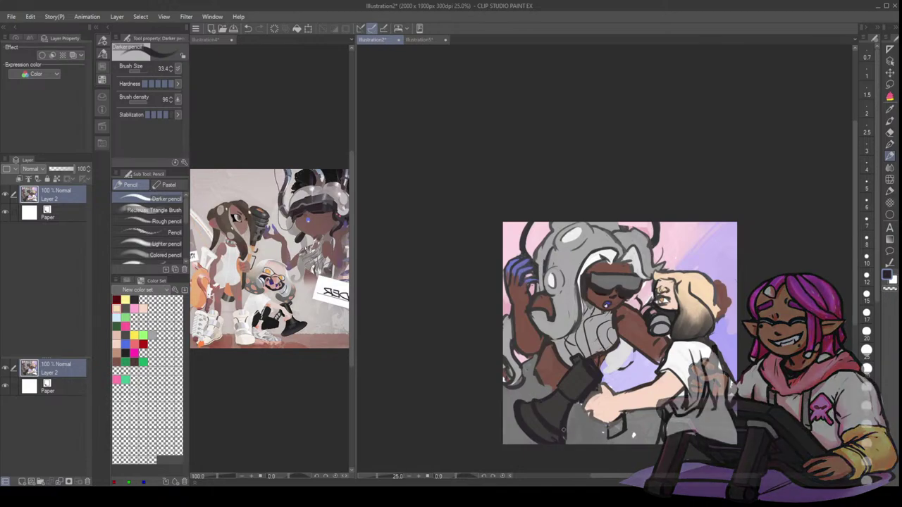
{"action": "left_click_drag", "start_coordinate": [571, 426], "coordinate": [566, 437]}
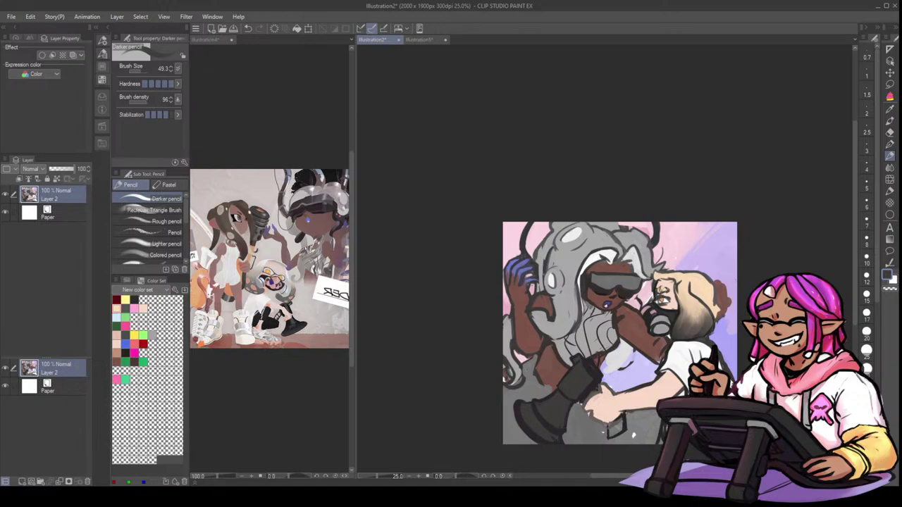
{"action": "left_click_drag", "start_coordinate": [545, 397], "coordinate": [564, 405]}
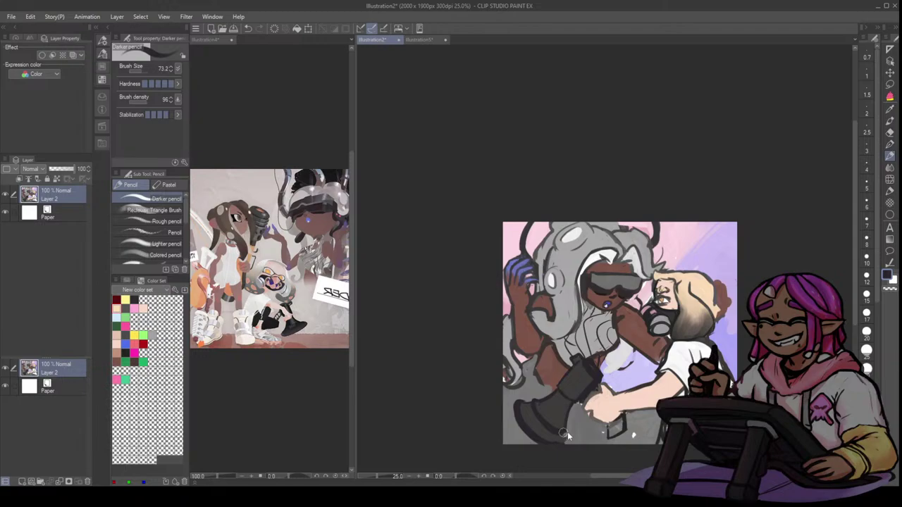
- Clean up the edge between the pale hand and the box-shaped cuff with a smaller brush and sampled colours
{"action": "key", "text": "bracketleft"}
{"action": "key", "text": "bracketleft"}
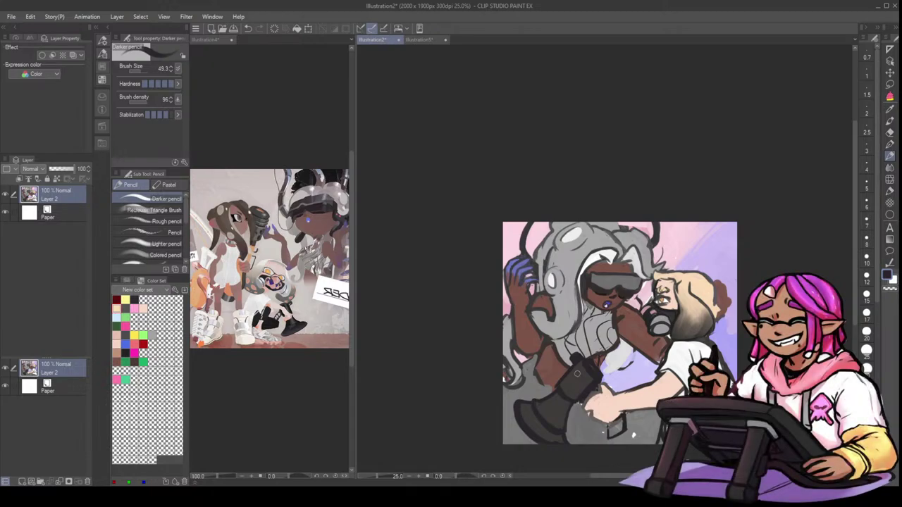
{"action": "left_click_drag", "start_coordinate": [596, 386], "coordinate": [591, 395]}
{"action": "left_click", "coordinate": [603, 392], "text": "alt"}
{"action": "left_click_drag", "start_coordinate": [596, 397], "coordinate": [589, 405]}
{"action": "left_click", "coordinate": [592, 390], "text": "alt"}
{"action": "left_click", "coordinate": [584, 403], "text": "alt"}
- Cover the lavender gap in the dark-skinned character's torso with grey, mirroring the canvas to check the shape
{"action": "mouse_move", "coordinate": [617, 376]}
{"action": "left_mouse_down"}
{"action": "mouse_move", "coordinate": [621, 385]}
{"action": "mouse_move", "coordinate": [573, 376]}
{"action": "mouse_move", "coordinate": [583, 381]}
{"action": "mouse_move", "coordinate": [586, 363]}
{"action": "left_mouse_up"}
{"action": "key", "text": "h"}
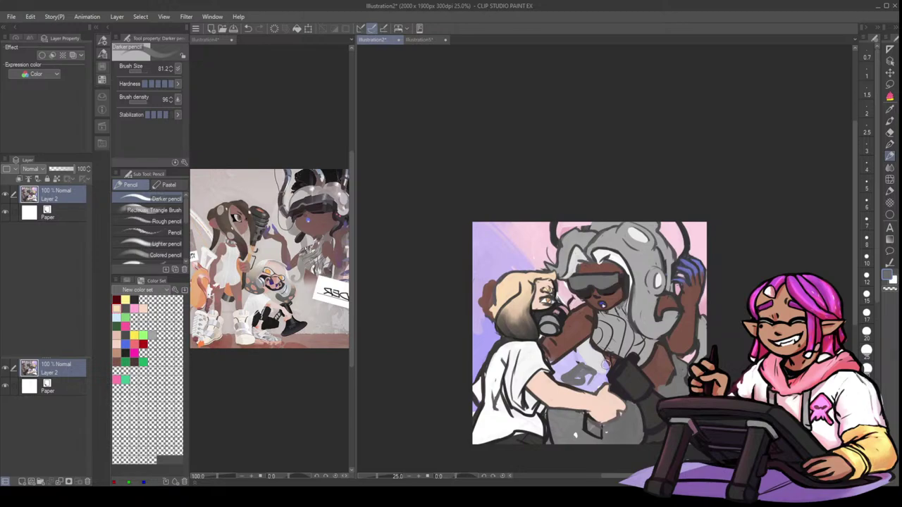
{"action": "mouse_move", "coordinate": [606, 365]}
{"action": "left_mouse_down"}
{"action": "mouse_move", "coordinate": [580, 376]}
{"action": "mouse_move", "coordinate": [602, 362]}
{"action": "left_mouse_up"}
{"action": "key", "text": "ctrl+z"}
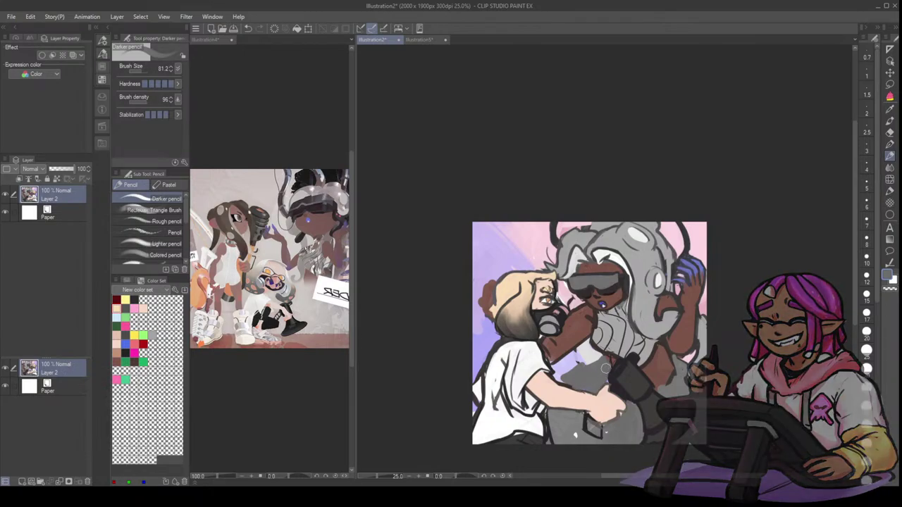
{"action": "left_click_drag", "start_coordinate": [614, 358], "coordinate": [611, 358]}
- Outline the grey torso with a sampled dark colour and paint a white patch at the chest beside the tentacle hair
{"action": "left_click", "coordinate": [613, 361], "text": "alt"}
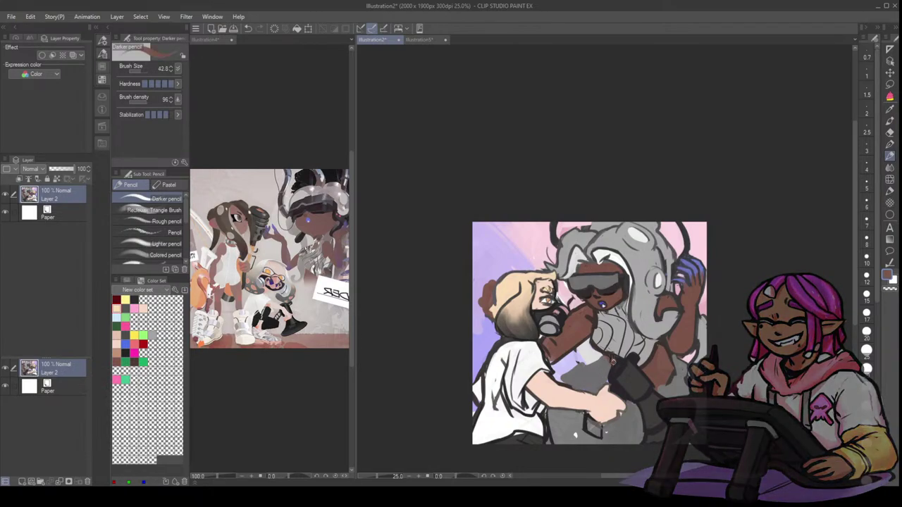
{"action": "left_click", "coordinate": [611, 351], "text": "alt"}
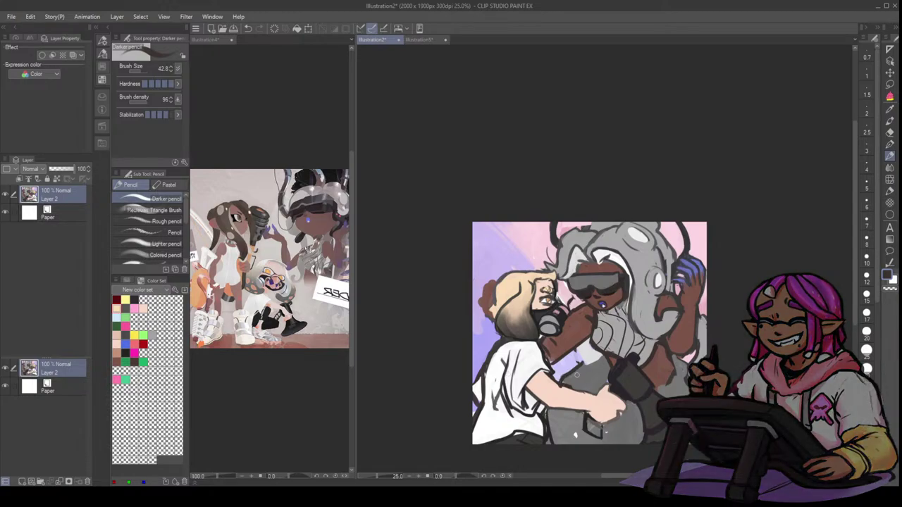
{"action": "key", "text": "bracketright"}
{"action": "key", "text": "bracketright"}
{"action": "key", "text": "bracketright"}
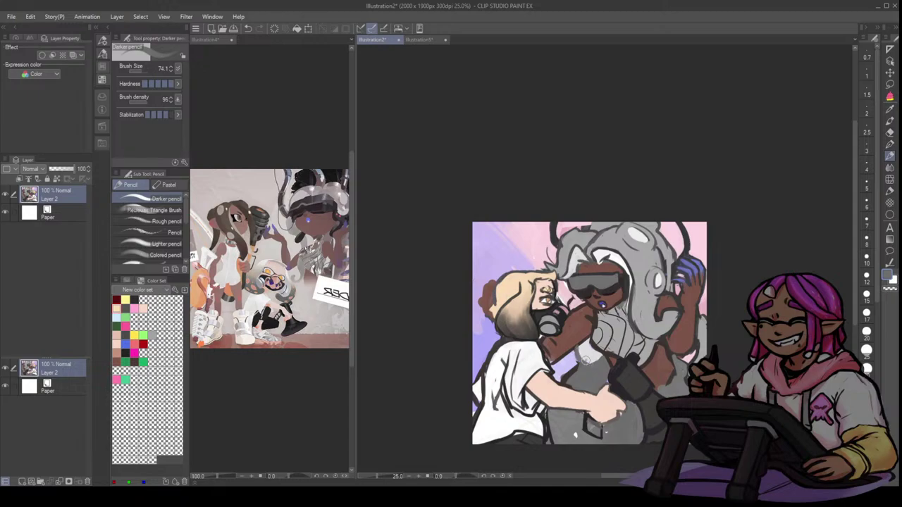
{"action": "key", "text": "bracketleft"}
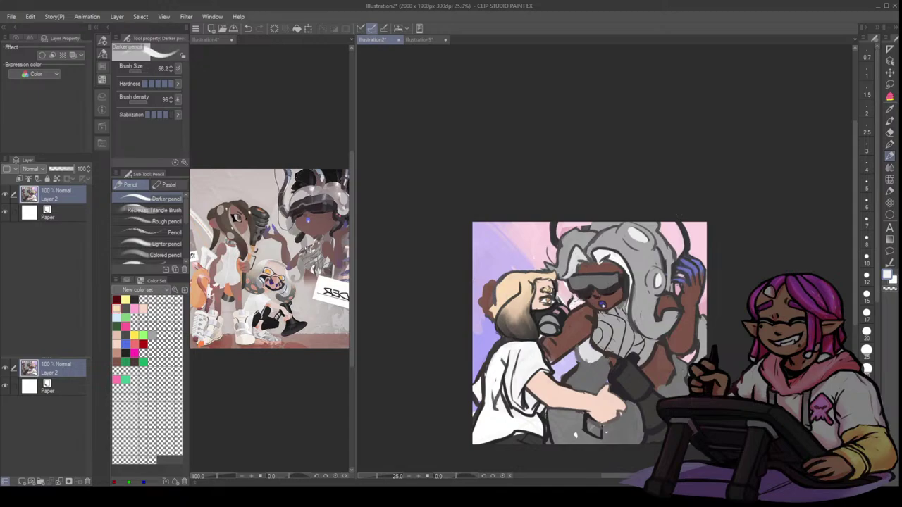
{"action": "key", "text": "bracketleft"}
{"action": "key", "text": "bracketleft"}
{"action": "key", "text": "bracketright"}
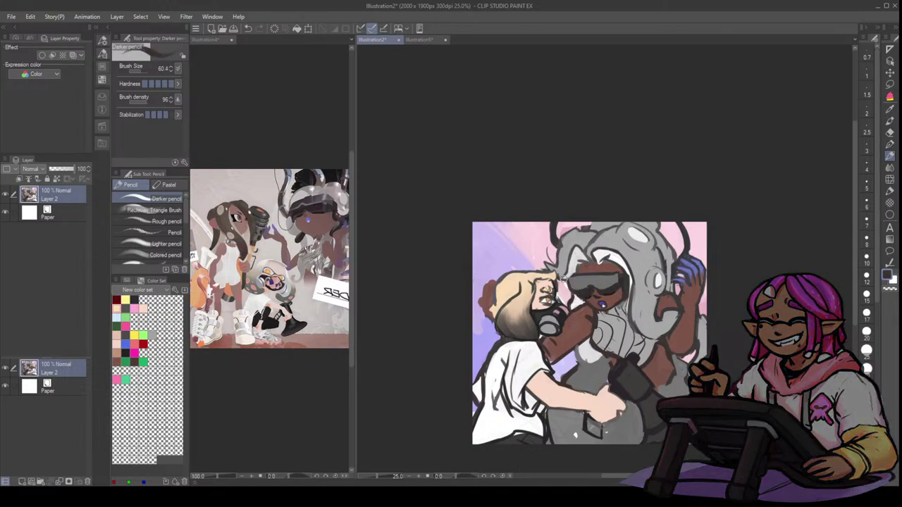
- Touch up the dark lines in the grey hair around the visor, undoing the unwanted strokes
{"action": "left_click_drag", "start_coordinate": [563, 279], "coordinate": [573, 287]}
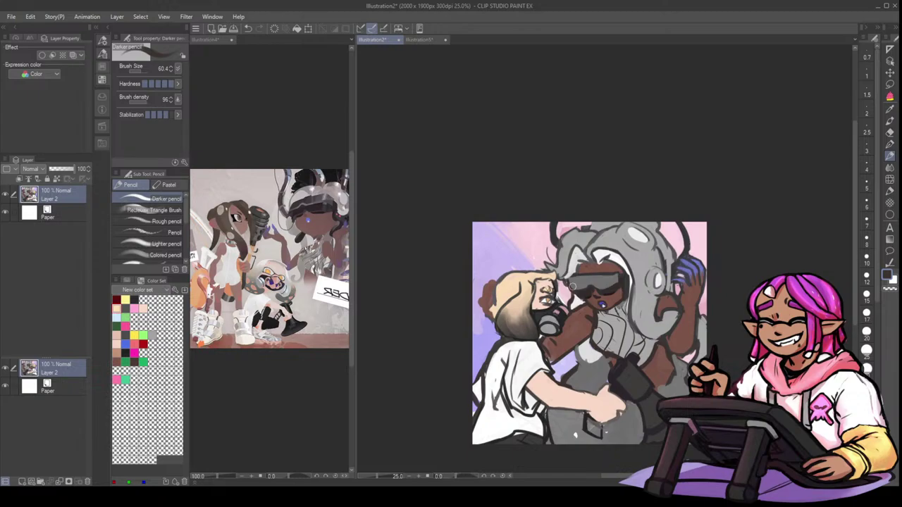
{"action": "left_click_drag", "start_coordinate": [633, 289], "coordinate": [629, 279]}
{"action": "key", "text": "ctrl+z"}
{"action": "key", "text": "ctrl+z"}
{"action": "mouse_move", "coordinate": [651, 223]}
{"action": "left_mouse_down"}
{"action": "mouse_move", "coordinate": [649, 255]}
{"action": "mouse_move", "coordinate": [626, 276]}
{"action": "left_mouse_up"}
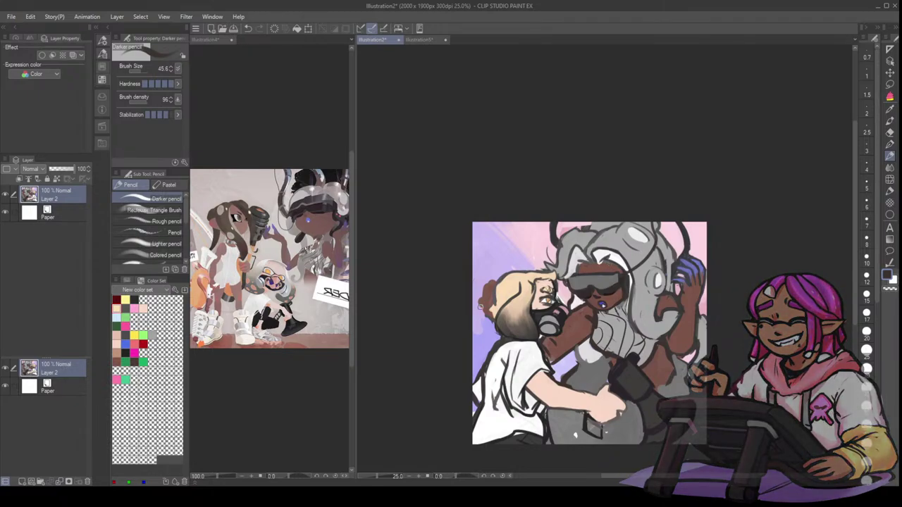
- Outline the brown hand behind the blonde head in a dark colour and start tinting its fingers with sampled blue
{"action": "left_click_drag", "start_coordinate": [480, 299], "coordinate": [481, 310]}
{"action": "key", "text": "ctrl+z"}
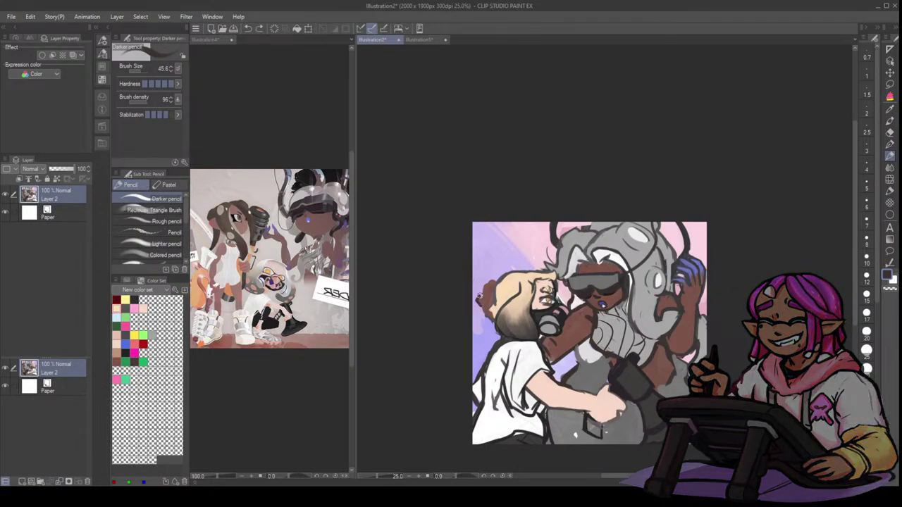
{"action": "mouse_move", "coordinate": [480, 312]}
{"action": "left_mouse_down"}
{"action": "mouse_move", "coordinate": [483, 297]}
{"action": "mouse_move", "coordinate": [493, 313]}
{"action": "left_mouse_up"}
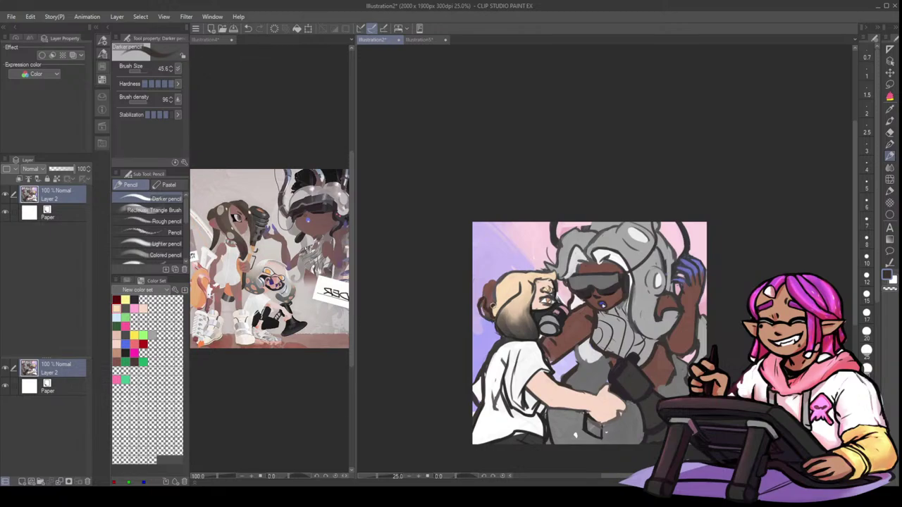
{"action": "left_click", "coordinate": [493, 306], "text": "alt"}
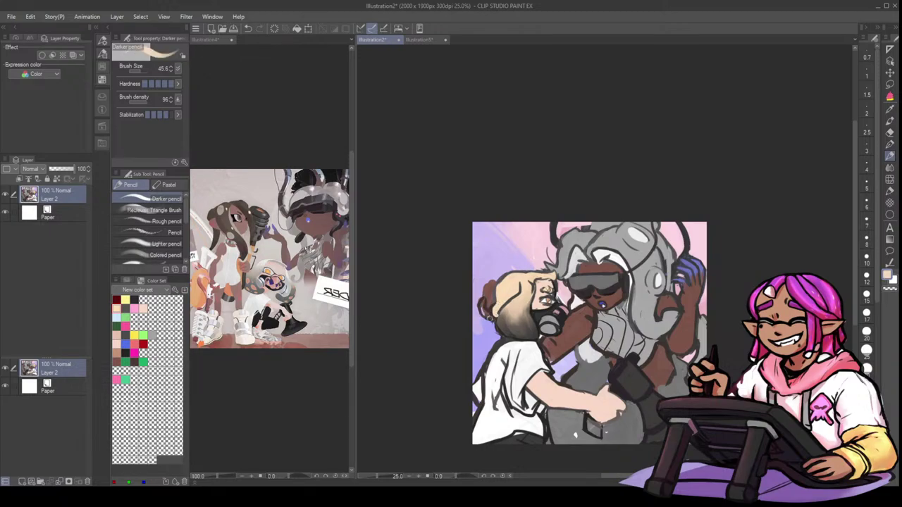
{"action": "left_click", "coordinate": [695, 260], "text": "alt"}
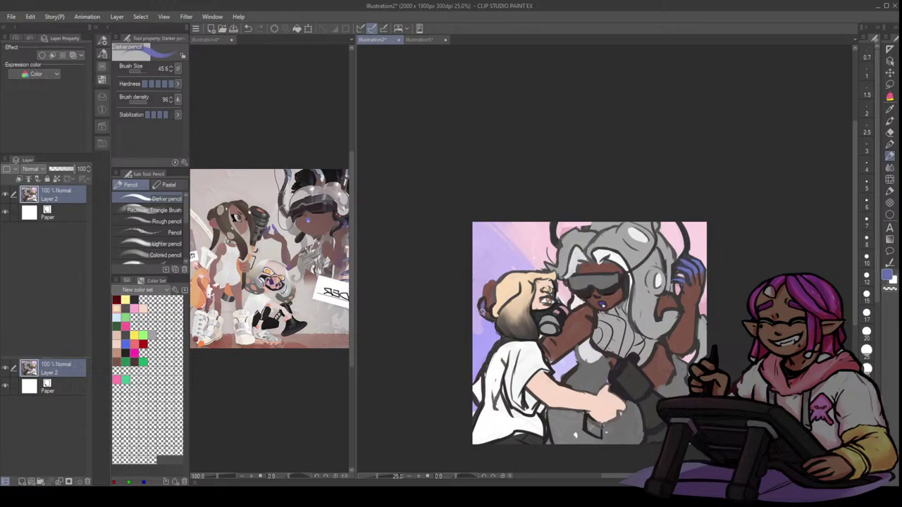
{"action": "left_click", "coordinate": [479, 301], "text": "alt"}
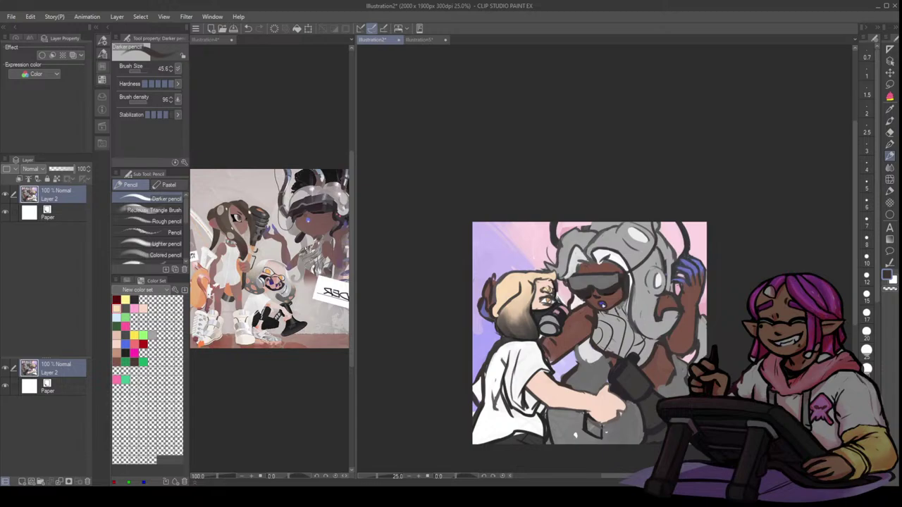
- Mirror the canvas back and fill the fingers behind the blonde head with blue
{"action": "key", "text": "h"}
{"action": "left_click_drag", "start_coordinate": [796, 245], "coordinate": [790, 241]}
{"action": "left_click", "coordinate": [670, 325], "text": "alt"}
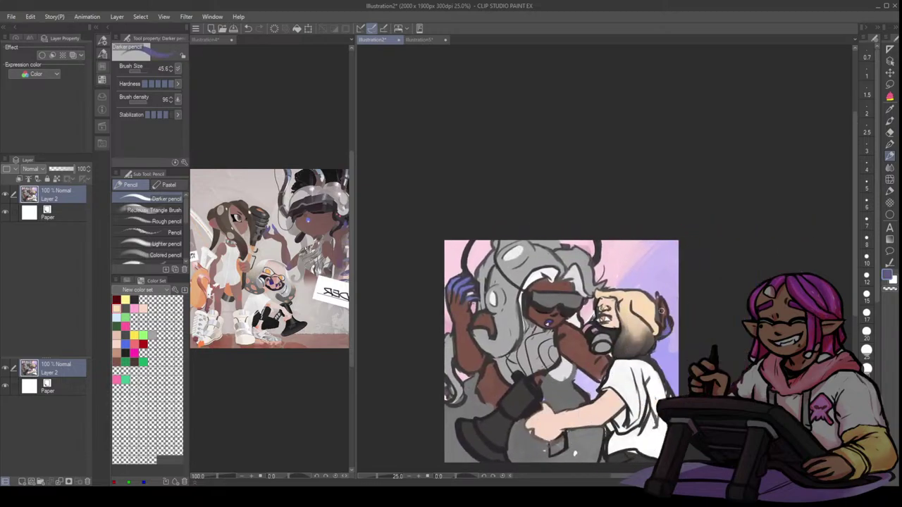
{"action": "left_click_drag", "start_coordinate": [661, 311], "coordinate": [669, 326]}
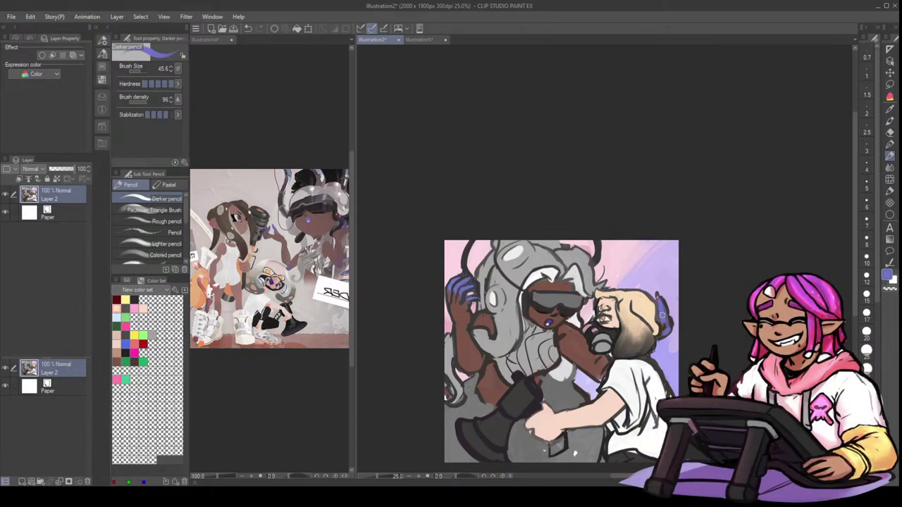
{"action": "mouse_move", "coordinate": [663, 316]}
{"action": "left_mouse_down"}
{"action": "mouse_move", "coordinate": [664, 326]}
{"action": "mouse_move", "coordinate": [661, 305]}
{"action": "mouse_move", "coordinate": [659, 321]}
{"action": "left_mouse_up"}
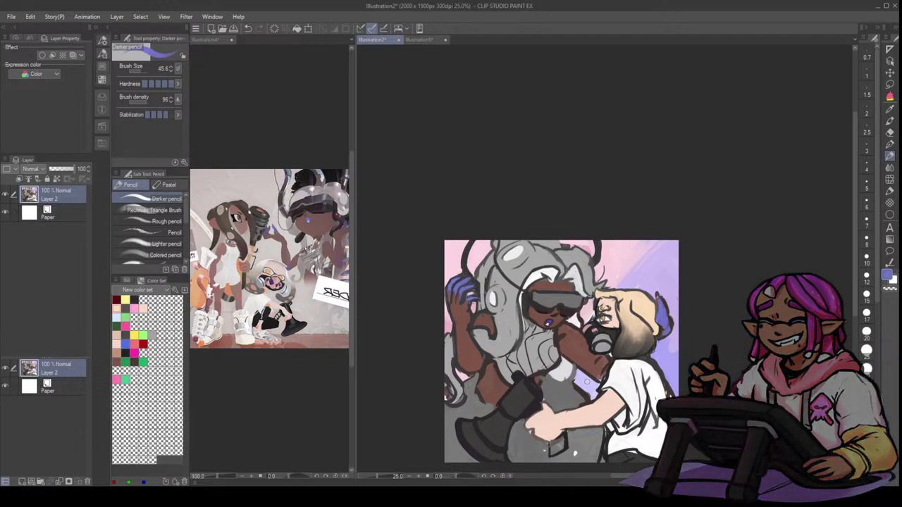
- Draw dark separating lines between the blue fingers behind the blonde head, undoing and redrawing the unwanted strokes
{"action": "left_click", "coordinate": [657, 302], "text": "alt"}
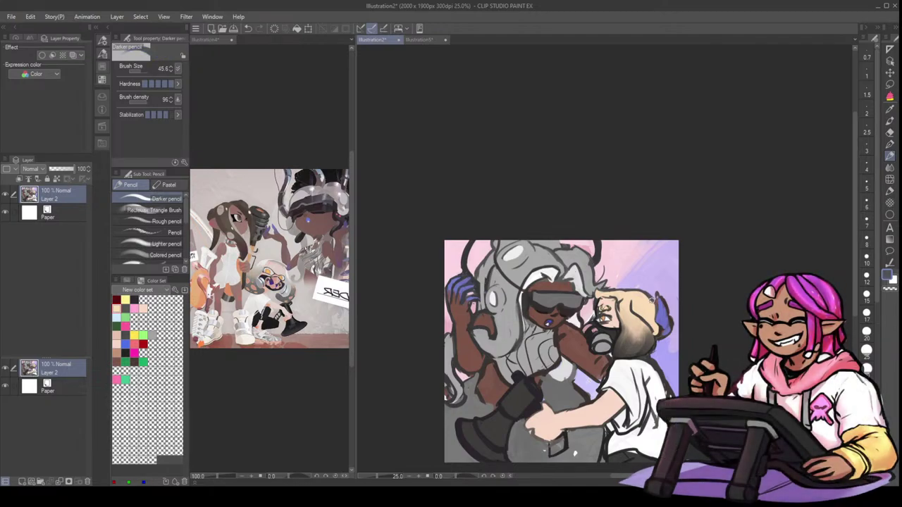
{"action": "mouse_move", "coordinate": [656, 299]}
{"action": "left_mouse_down"}
{"action": "mouse_move", "coordinate": [656, 343]}
{"action": "mouse_move", "coordinate": [668, 320]}
{"action": "mouse_move", "coordinate": [665, 338]}
{"action": "left_mouse_up"}
{"action": "left_click", "coordinate": [660, 327], "text": "alt"}
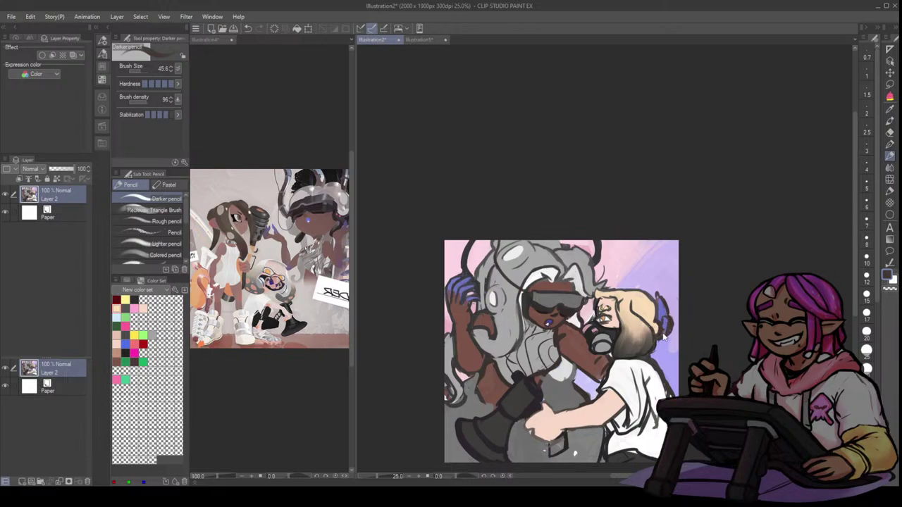
{"action": "key", "text": "ctrl+z"}
{"action": "mouse_move", "coordinate": [660, 321]}
{"action": "left_mouse_down"}
{"action": "mouse_move", "coordinate": [667, 319]}
{"action": "mouse_move", "coordinate": [664, 333]}
{"action": "left_mouse_up"}
{"action": "key", "text": "ctrl+z"}
{"action": "left_click_drag", "start_coordinate": [655, 295], "coordinate": [665, 326]}
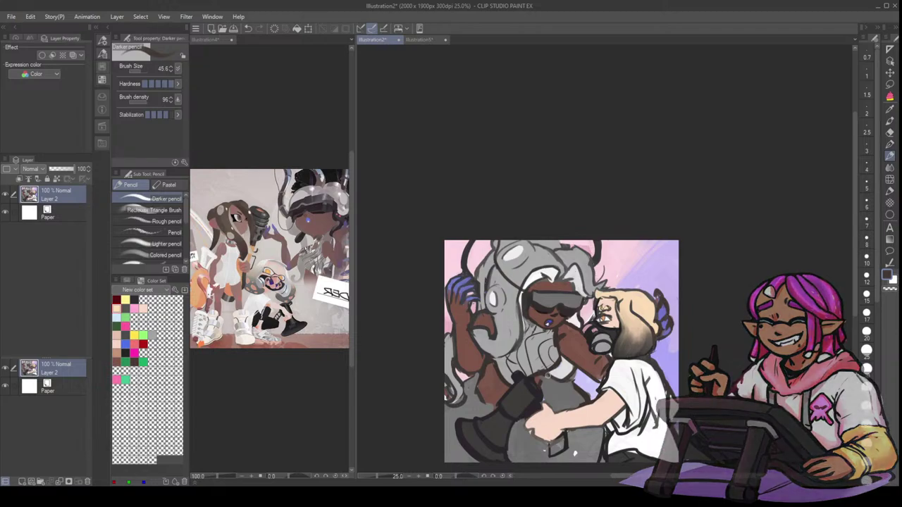
- Refine the outlines around the box-shaped cuff and pale hand, and fill the strap below the hand with a dark colour
{"action": "left_click_drag", "start_coordinate": [541, 378], "coordinate": [543, 384]}
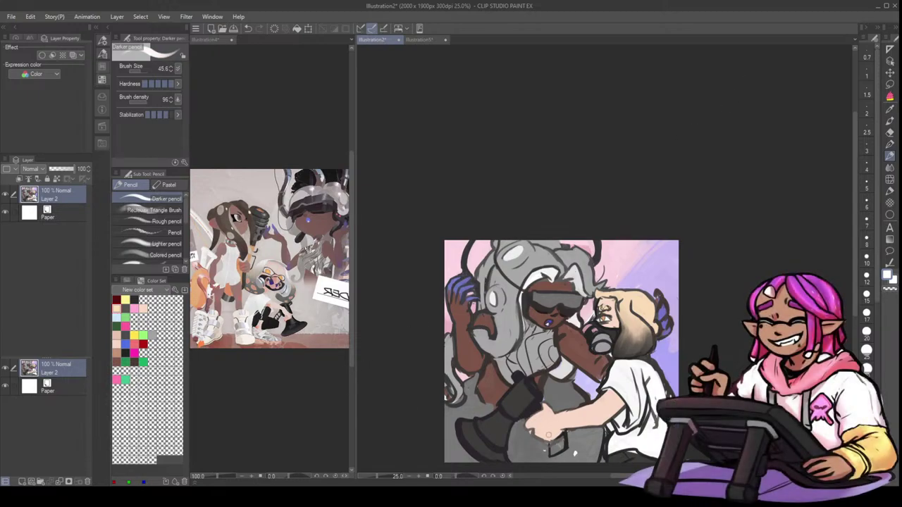
{"action": "key", "text": "x"}
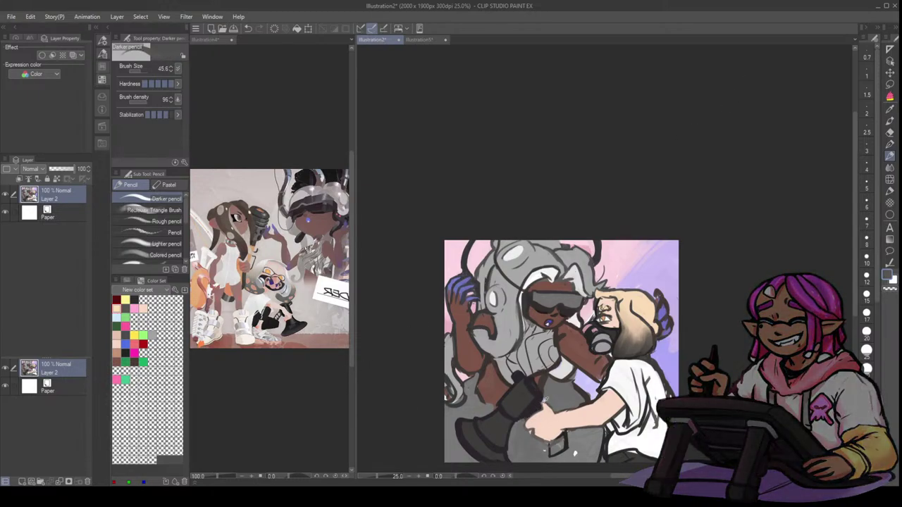
{"action": "left_click_drag", "start_coordinate": [527, 417], "coordinate": [525, 428]}
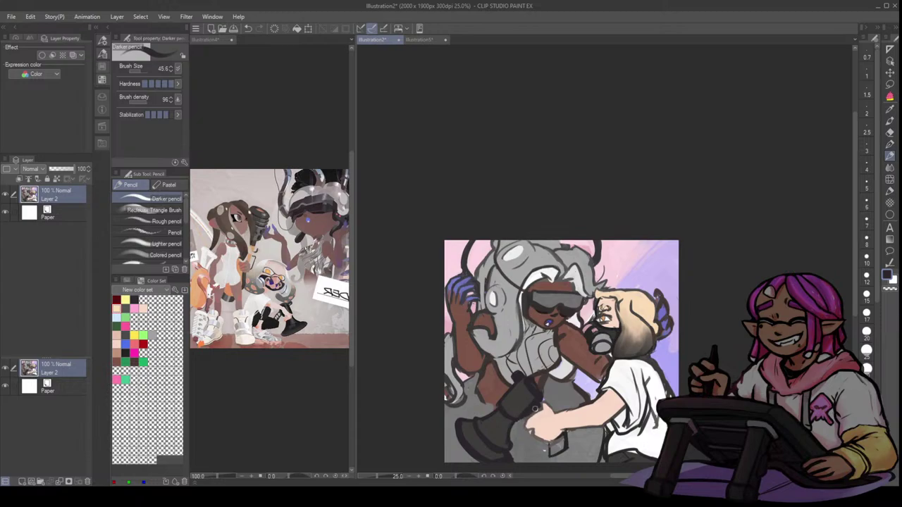
{"action": "mouse_move", "coordinate": [557, 434]}
{"action": "left_mouse_down"}
{"action": "mouse_move", "coordinate": [554, 448]}
{"action": "mouse_move", "coordinate": [562, 442]}
{"action": "mouse_move", "coordinate": [549, 451]}
{"action": "mouse_move", "coordinate": [572, 433]}
{"action": "left_mouse_up"}
{"action": "left_click", "coordinate": [545, 449], "text": "alt"}
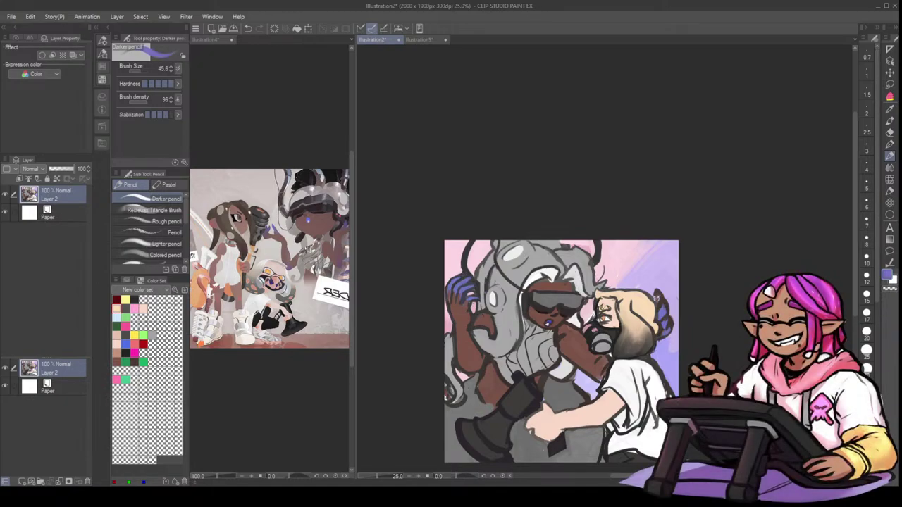
- Trim the outer edge of the blue fingers behind the blonde head with sampled background lavender
{"action": "left_click", "coordinate": [657, 304], "text": "alt"}
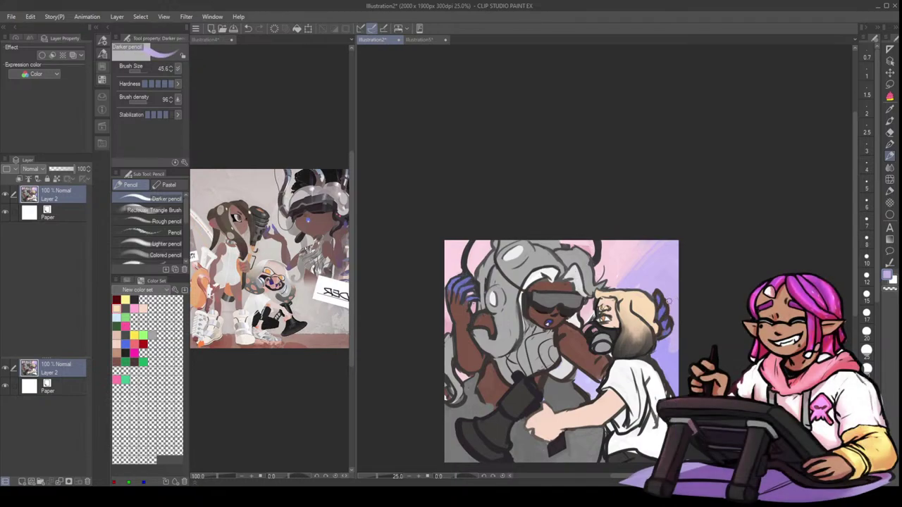
{"action": "left_click", "coordinate": [672, 304], "text": "alt"}
{"action": "left_click_drag", "start_coordinate": [669, 308], "coordinate": [666, 337]}
- Outline the lower outer edge of the blue fingers behind the blonde head with the Opaque watercolor brush in sampled dark tones, redoing the unwanted stroke
{"action": "key", "text": "b"}
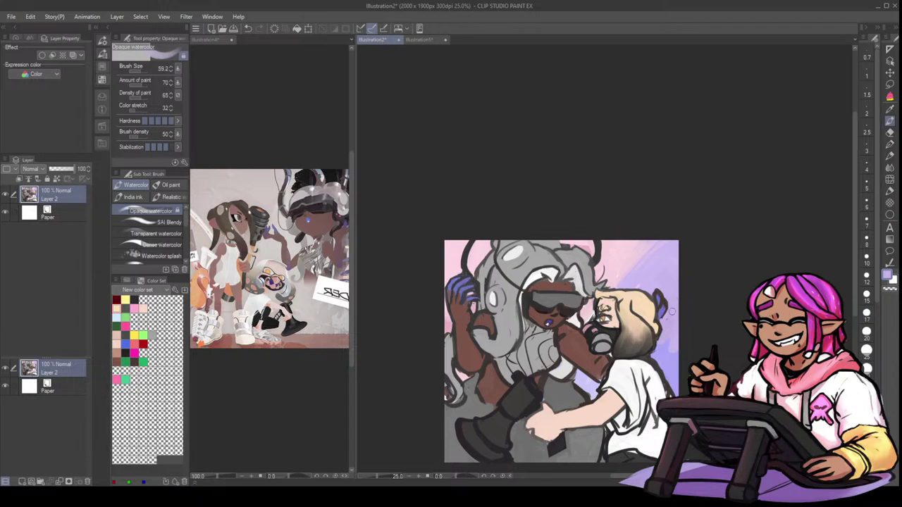
{"action": "key", "text": "bracketleft"}
{"action": "key", "text": "bracketleft"}
{"action": "left_click", "coordinate": [663, 311], "text": "alt"}
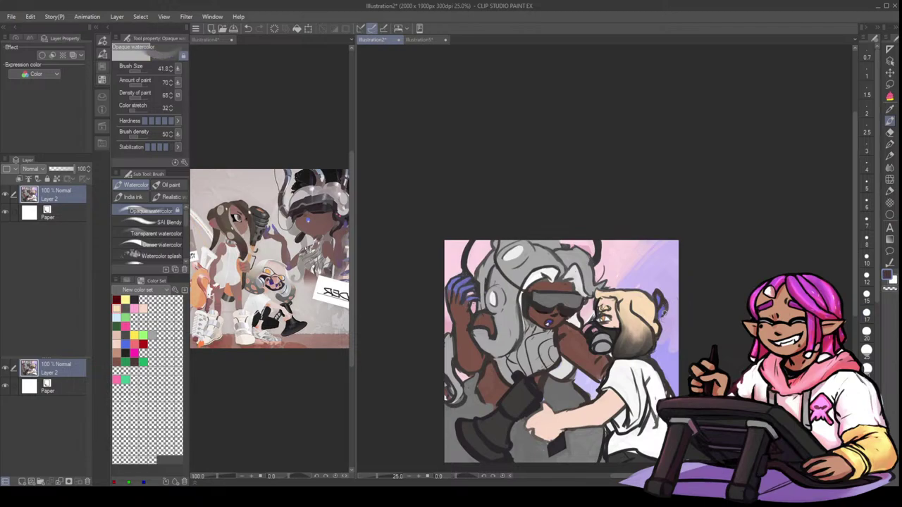
{"action": "mouse_move", "coordinate": [664, 313]}
{"action": "left_mouse_down"}
{"action": "mouse_move", "coordinate": [670, 307]}
{"action": "mouse_move", "coordinate": [659, 326]}
{"action": "left_mouse_up"}
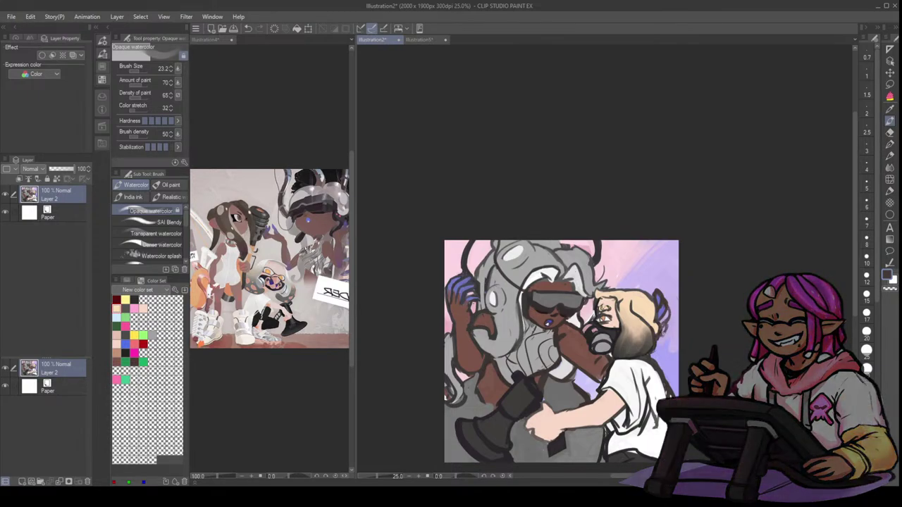
{"action": "left_click", "coordinate": [663, 320], "text": "alt"}
{"action": "left_click_drag", "start_coordinate": [670, 311], "coordinate": [661, 324]}
{"action": "key", "text": "ctrl+z"}
{"action": "left_click", "coordinate": [659, 306], "text": "alt"}
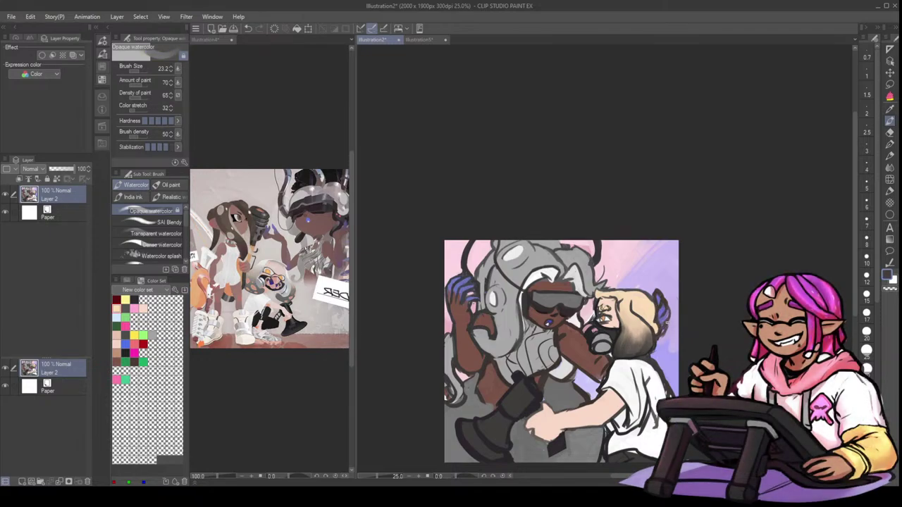
{"action": "left_click_drag", "start_coordinate": [666, 322], "coordinate": [668, 326]}
- Reshape the blue fingers behind the blonde head with the Darker pencil, using sampled blue for the fill and dark tones for the separating lines
{"action": "key", "text": "p"}
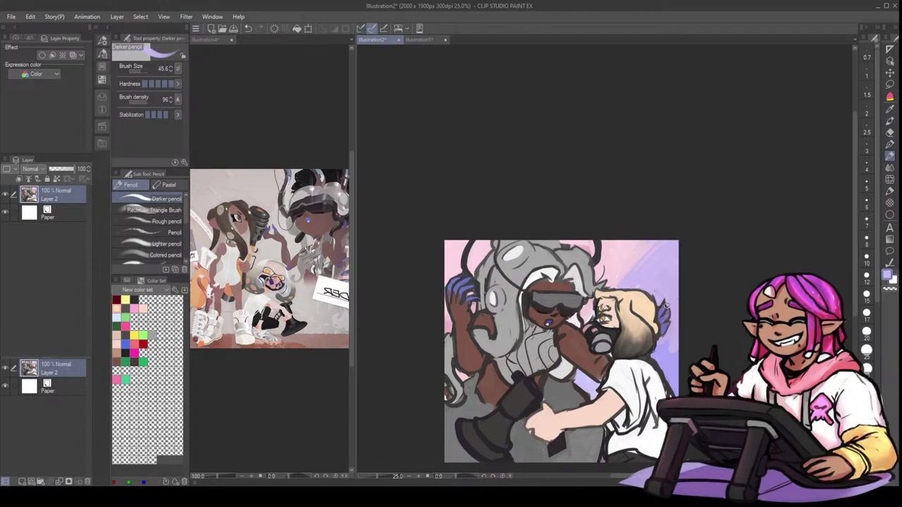
{"action": "left_click", "coordinate": [663, 307], "text": "alt"}
{"action": "left_click_drag", "start_coordinate": [663, 302], "coordinate": [667, 312]}
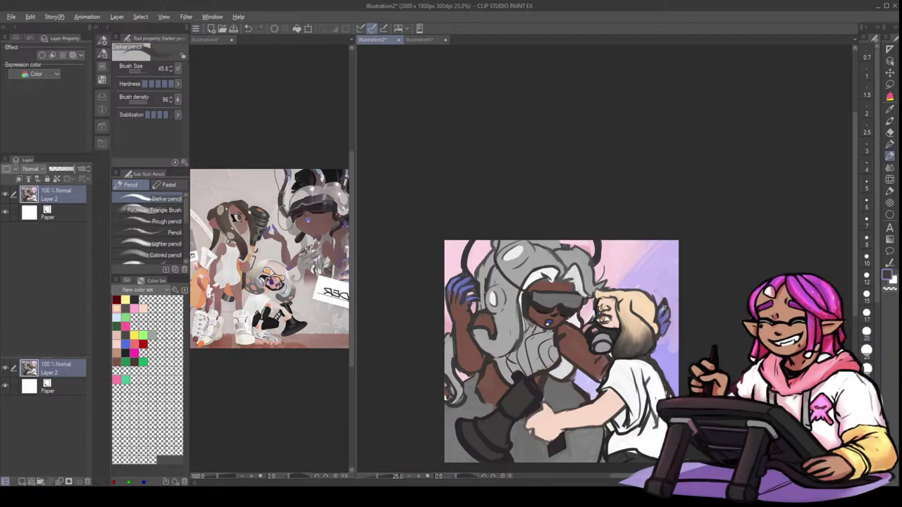
{"action": "left_click", "coordinate": [665, 309], "text": "alt"}
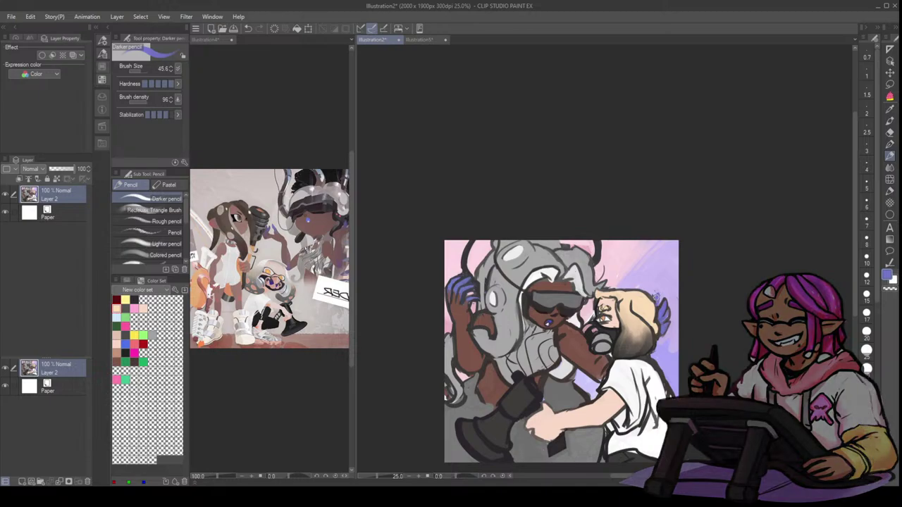
{"action": "left_click", "coordinate": [654, 297], "text": "alt"}
{"action": "left_click", "coordinate": [660, 297], "text": "alt"}
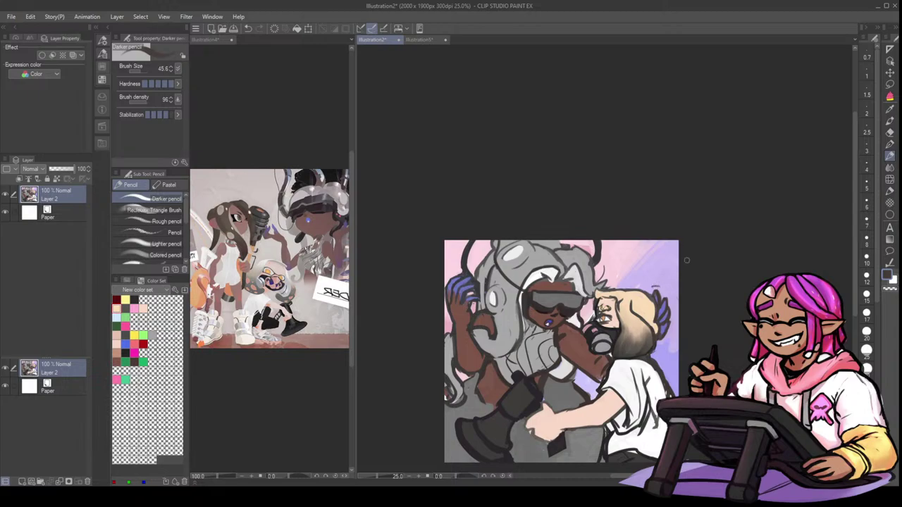
- Lasso the blue fingers behind the blonde head, apply a free transform to them and deselect
{"action": "left_click", "coordinate": [889, 83]}
{"action": "mouse_move", "coordinate": [650, 288]}
{"action": "left_mouse_down"}
{"action": "mouse_move", "coordinate": [668, 329]}
{"action": "mouse_move", "coordinate": [670, 291]}
{"action": "left_mouse_up"}
{"action": "key", "text": "ctrl+t"}
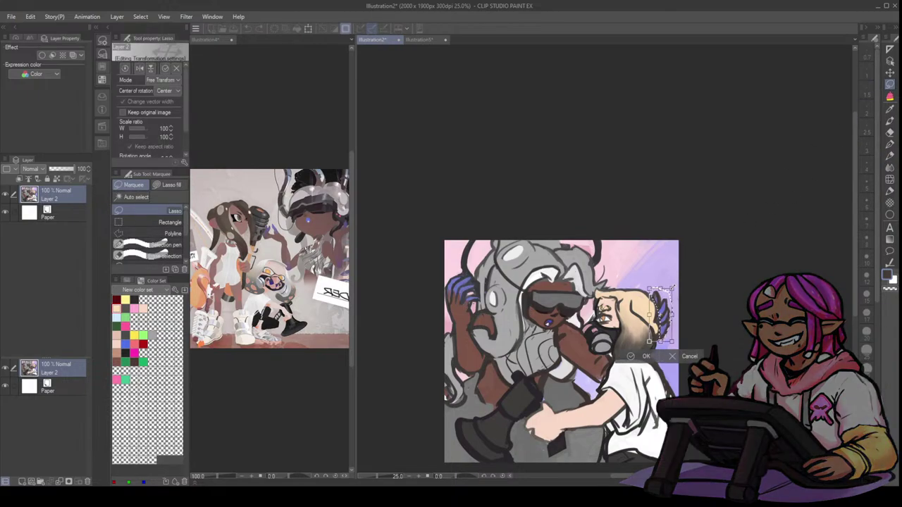
{"action": "left_click", "coordinate": [646, 356]}
{"action": "key", "text": "ctrl+d"}
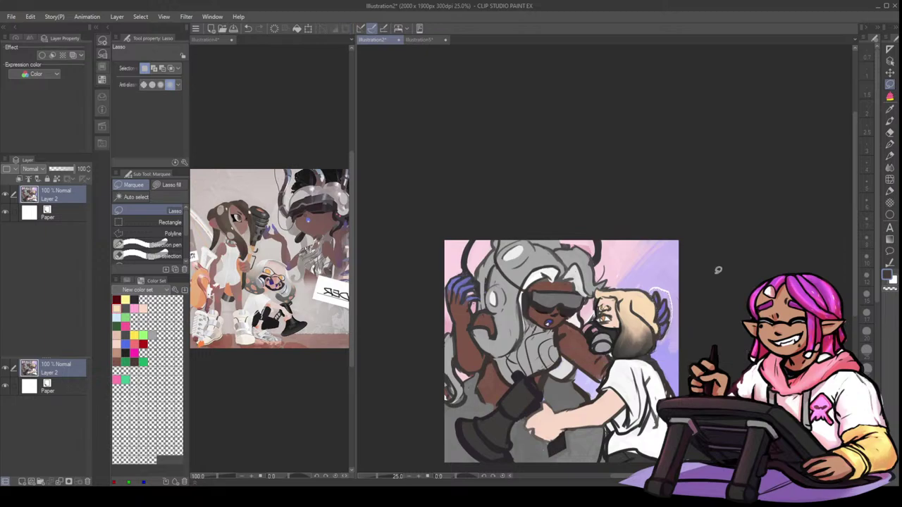
- Paint over the pale fringe around the blue fingers behind the blonde head with sampled background lavender using the Darker pencil
{"action": "left_click", "coordinate": [889, 155]}
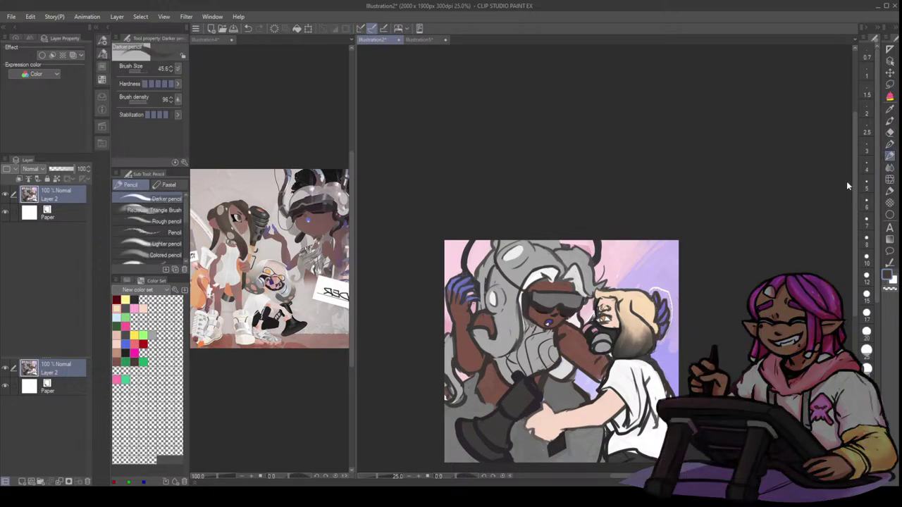
{"action": "left_click", "coordinate": [653, 285], "text": "alt"}
{"action": "mouse_move", "coordinate": [651, 287]}
{"action": "left_mouse_down"}
{"action": "mouse_move", "coordinate": [664, 288]}
{"action": "mouse_move", "coordinate": [672, 322]}
{"action": "left_mouse_up"}
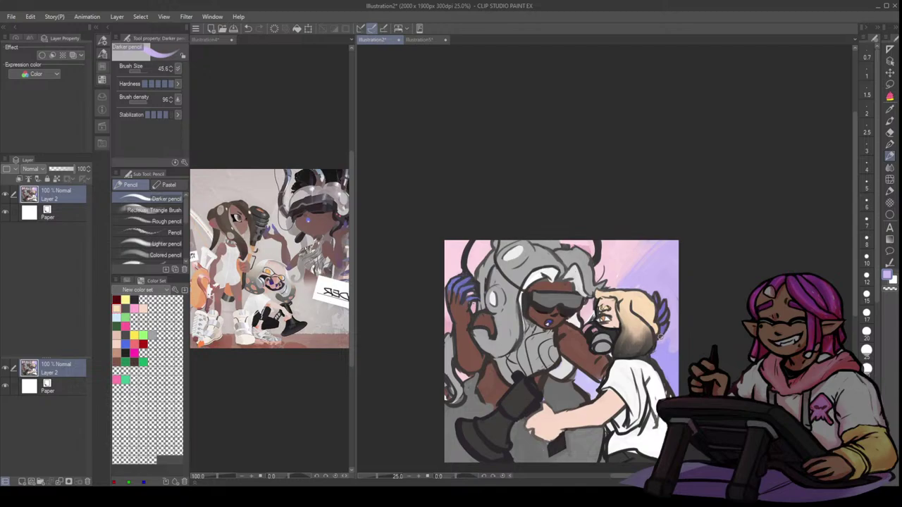
- Rework the upper edge of the pale hand with sampled dark and skin tones, undoing the last two strokes
{"action": "left_click", "coordinate": [605, 359], "text": "alt"}
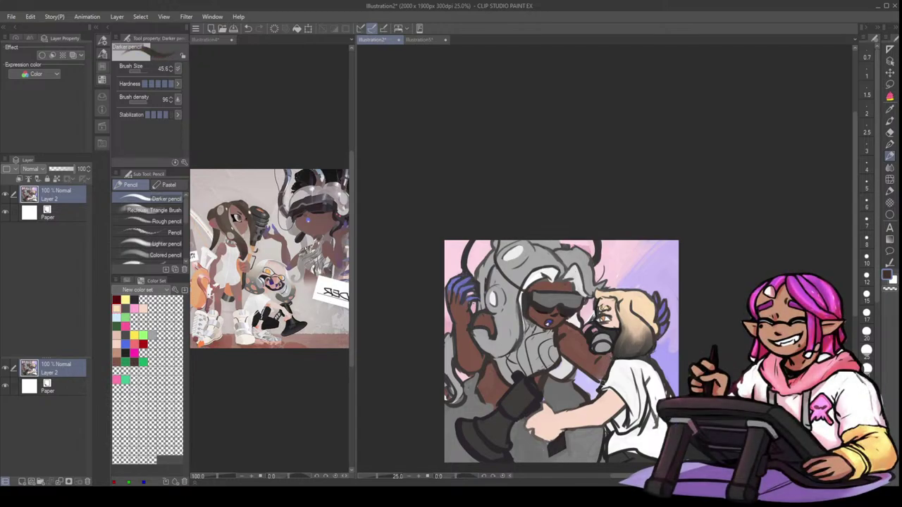
{"action": "left_click", "coordinate": [562, 412], "text": "alt"}
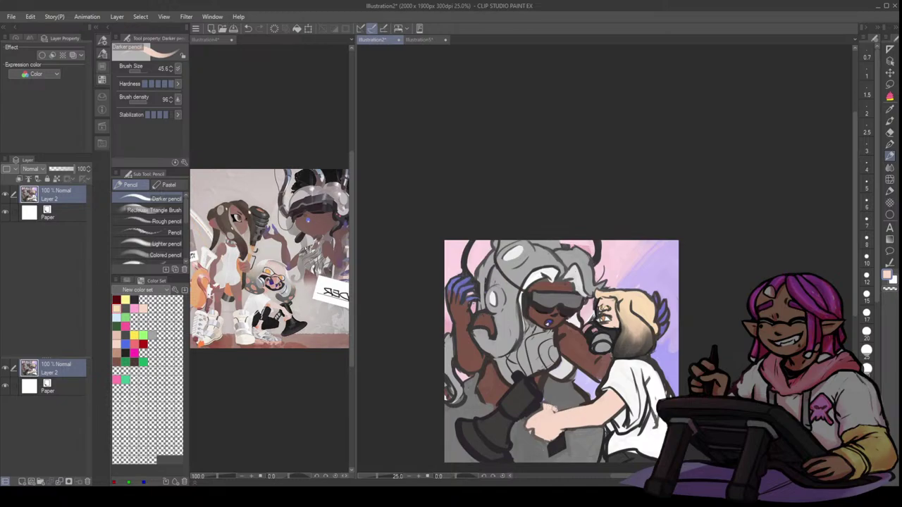
{"action": "left_click", "coordinate": [549, 402], "text": "alt"}
{"action": "mouse_move", "coordinate": [553, 411]}
{"action": "left_mouse_down"}
{"action": "mouse_move", "coordinate": [588, 403]}
{"action": "mouse_move", "coordinate": [559, 409]}
{"action": "left_mouse_up"}
{"action": "key", "text": "ctrl+z"}
{"action": "key", "text": "ctrl+z"}
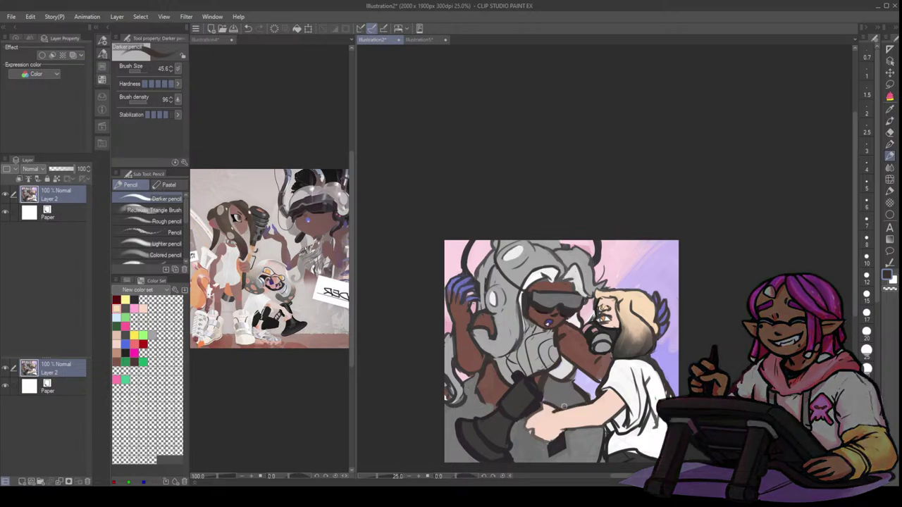
- Undo the last stroke, then touch up the dark lines around the visored face and the knuckles of the pale hand
{"action": "scroll", "coordinate": [473, 354], "scroll_direction": "up", "scroll_amount": 1}
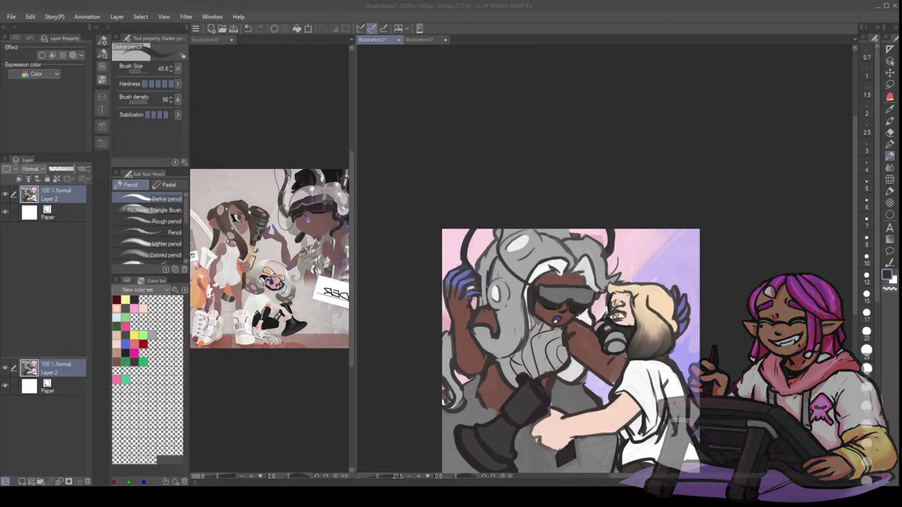
{"action": "left_click", "coordinate": [413, 177]}
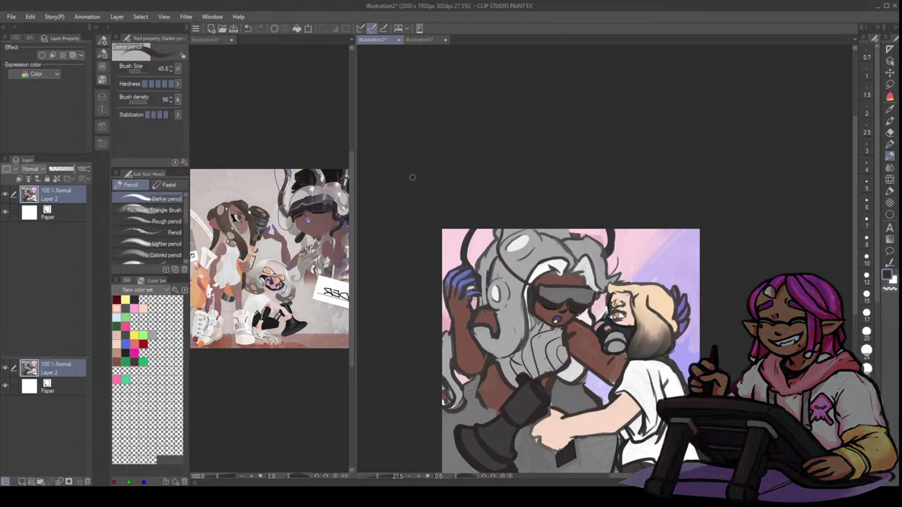
{"action": "scroll", "coordinate": [412, 171], "scroll_direction": "down", "scroll_amount": 2}
{"action": "scroll", "coordinate": [412, 169], "scroll_direction": "up", "scroll_amount": 1}
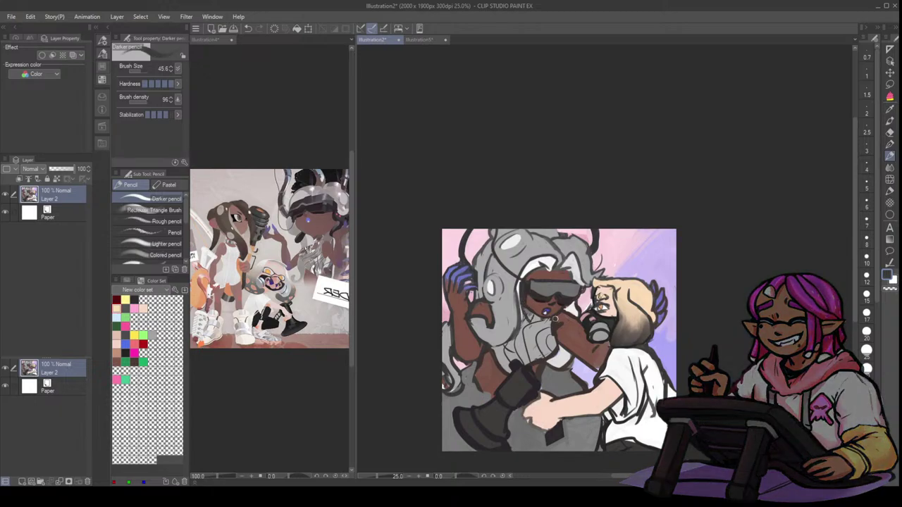
{"action": "key", "text": "ctrl+z"}
{"action": "left_click_drag", "start_coordinate": [569, 308], "coordinate": [524, 302]}
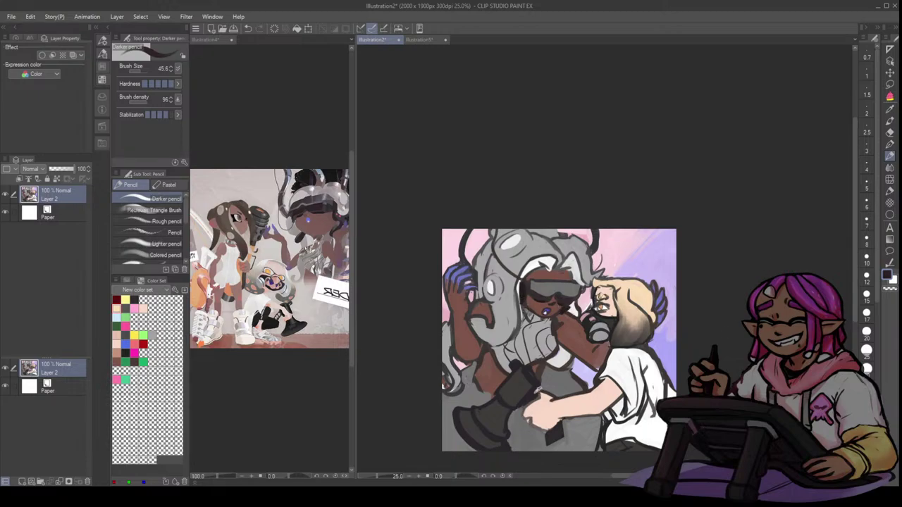
{"action": "left_click_drag", "start_coordinate": [538, 395], "coordinate": [525, 403]}
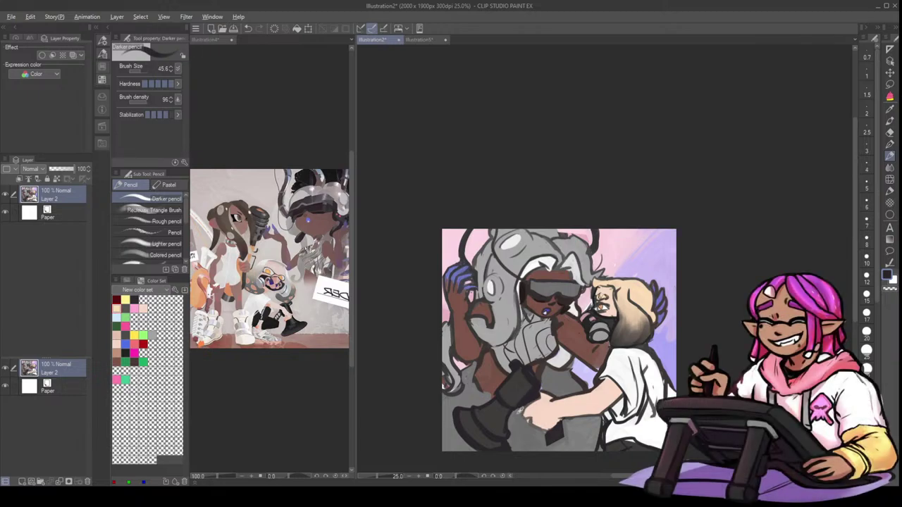
{"action": "left_click", "coordinate": [514, 415], "text": "alt"}
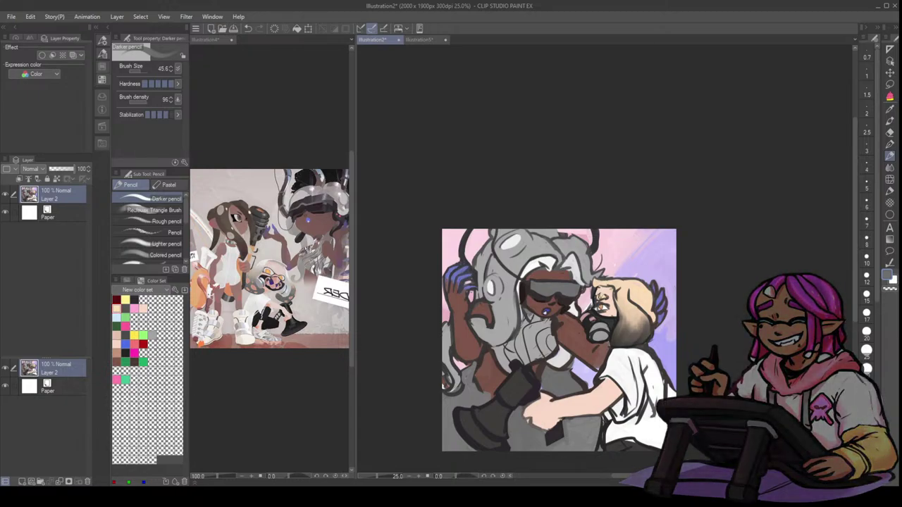
{"action": "left_click_drag", "start_coordinate": [614, 266], "coordinate": [601, 241]}
{"action": "left_click", "coordinate": [614, 264], "text": "alt"}
{"action": "left_click", "coordinate": [599, 243], "text": "alt"}
{"action": "key", "text": "ctrl+z"}
{"action": "key", "text": "ctrl+z"}
- Redraw the thin dark strand above the blonde hair, undoing failed strokes, and trim it with the sampled pink background
{"action": "left_click_drag", "start_coordinate": [594, 272], "coordinate": [604, 234]}
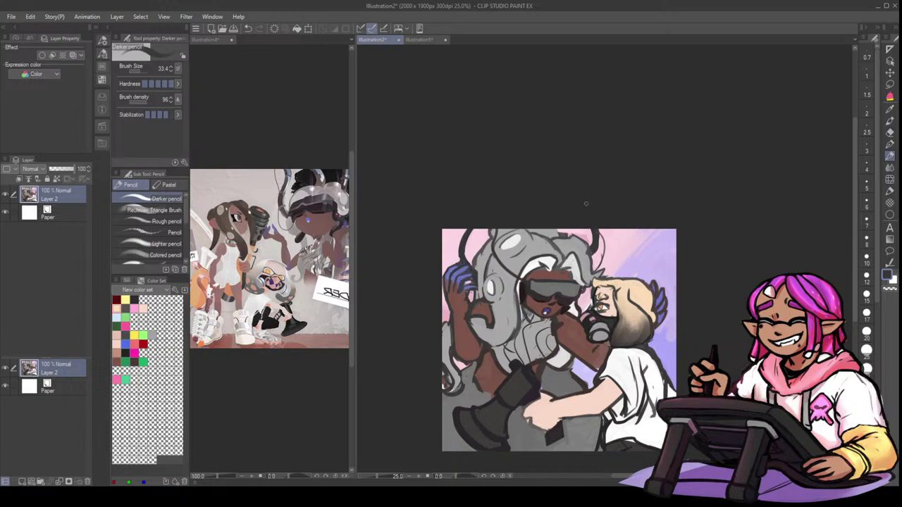
{"action": "key", "text": "ctrl+z"}
{"action": "left_click_drag", "start_coordinate": [598, 269], "coordinate": [598, 240]}
{"action": "key", "text": "ctrl+z"}
{"action": "left_click_drag", "start_coordinate": [599, 271], "coordinate": [589, 230]}
{"action": "left_click", "coordinate": [606, 247], "text": "alt"}
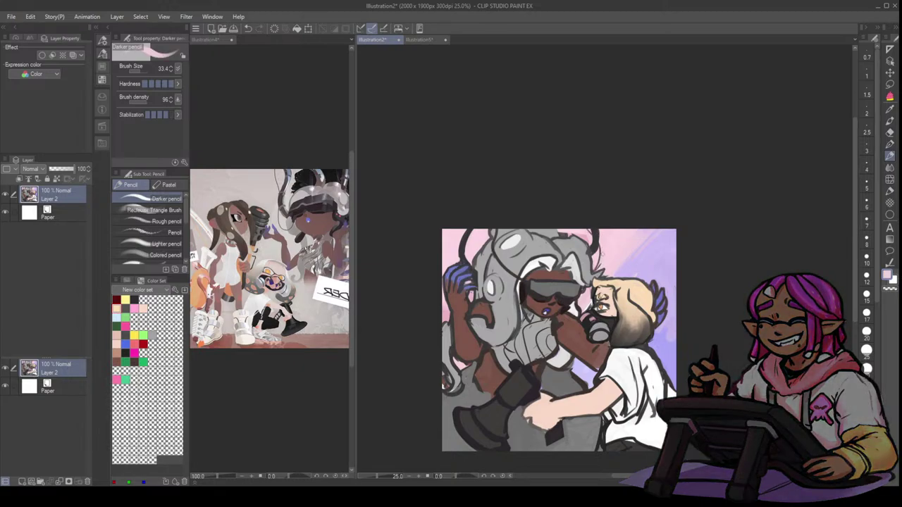
{"action": "left_click", "coordinate": [599, 246], "text": "alt"}
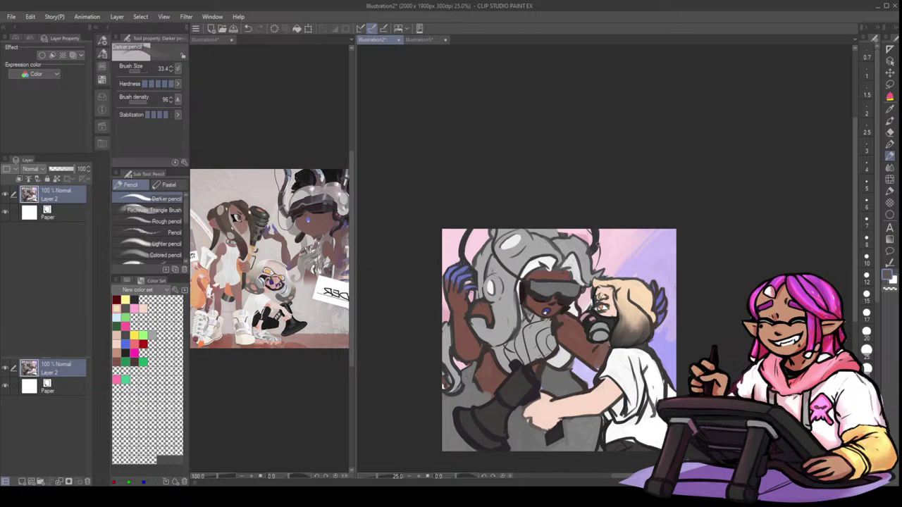
- Refine the dark detail and hair edge beside the raised blue-fingered hand with sampled dark, gray and skin tones, undoing one stroke
{"action": "left_click", "coordinate": [475, 264], "text": "alt"}
{"action": "left_click", "coordinate": [480, 268], "text": "alt"}
{"action": "left_click_drag", "start_coordinate": [480, 275], "coordinate": [483, 281]}
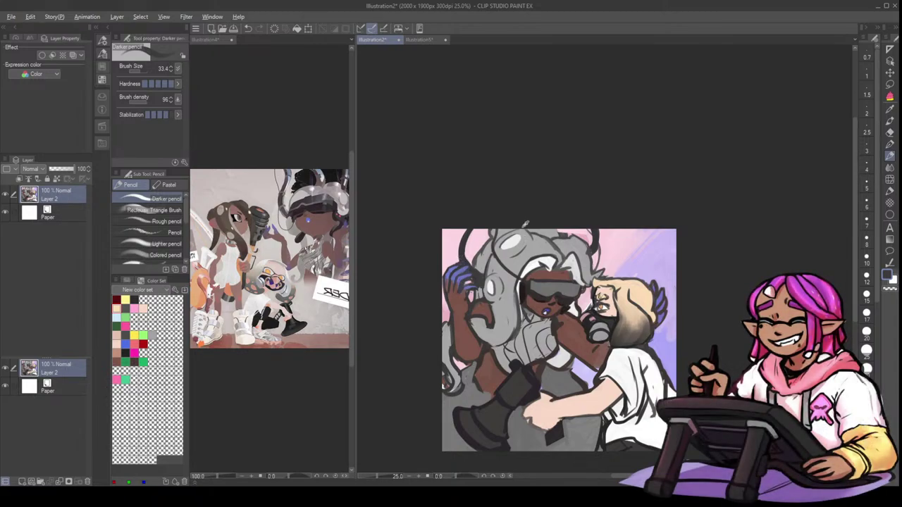
{"action": "left_click", "coordinate": [482, 254], "text": "alt"}
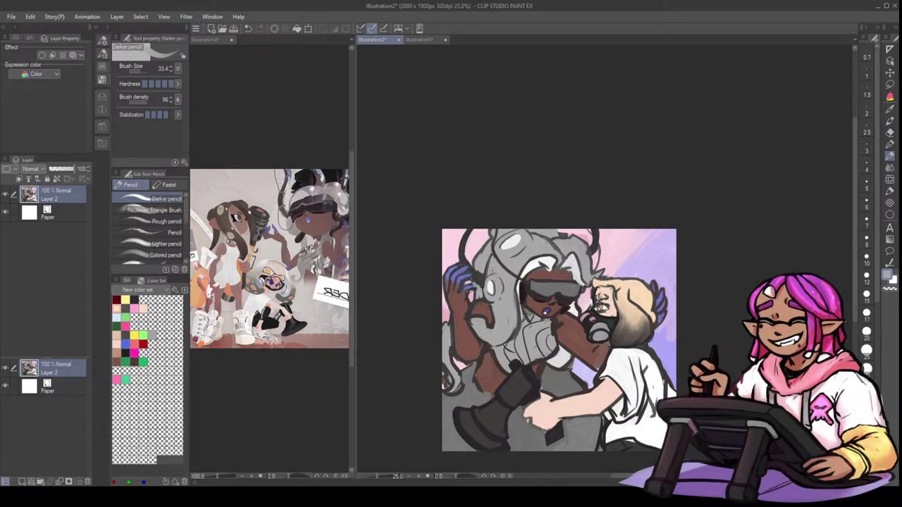
{"action": "left_click", "coordinate": [483, 281], "text": "alt"}
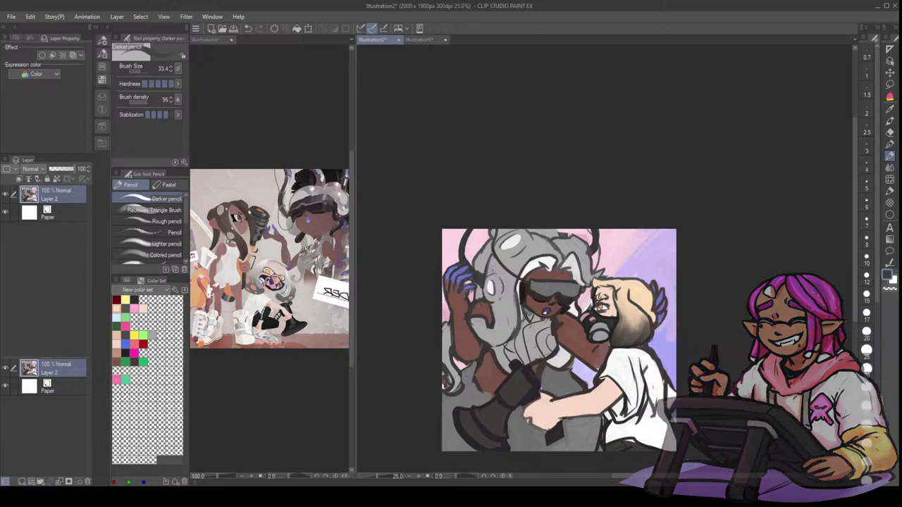
{"action": "left_click", "coordinate": [466, 296], "text": "alt"}
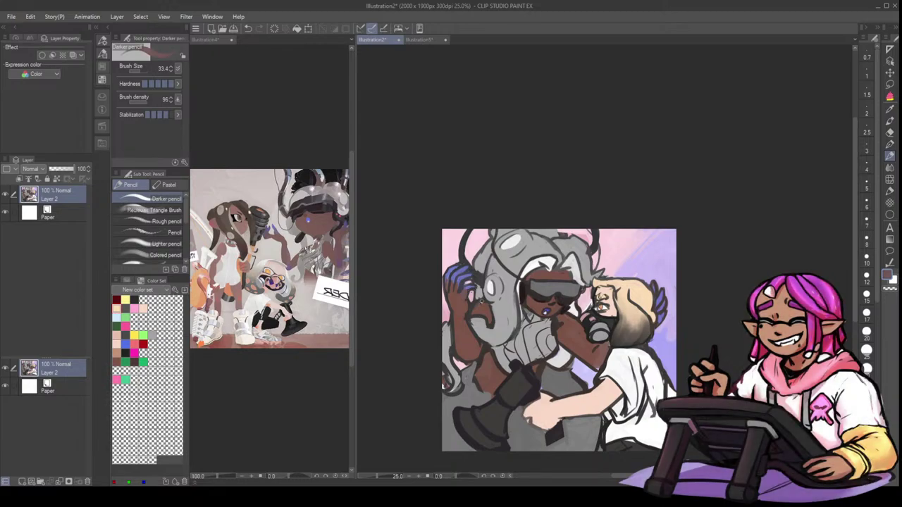
{"action": "key", "text": "ctrl+z"}
{"action": "left_click", "coordinate": [472, 290], "text": "alt"}
{"action": "left_click", "coordinate": [474, 289], "text": "alt"}
{"action": "left_click", "coordinate": [477, 286], "text": "alt"}
- Paint a small white oval near the lower end of the gray tentacle hair and outline it in dark, redoing the unwanted stroke
{"action": "left_click", "coordinate": [516, 324], "text": "alt"}
{"action": "left_click", "coordinate": [504, 326], "text": "alt"}
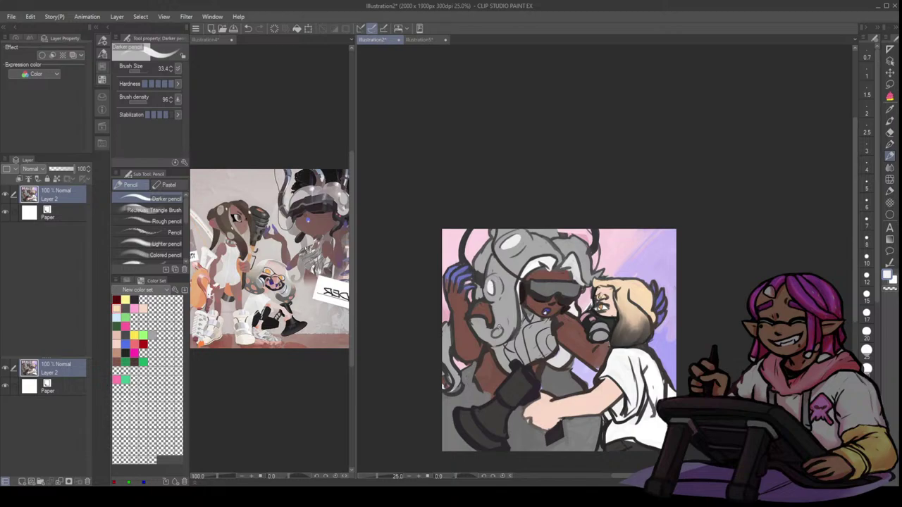
{"action": "left_click", "coordinate": [502, 323], "text": "alt"}
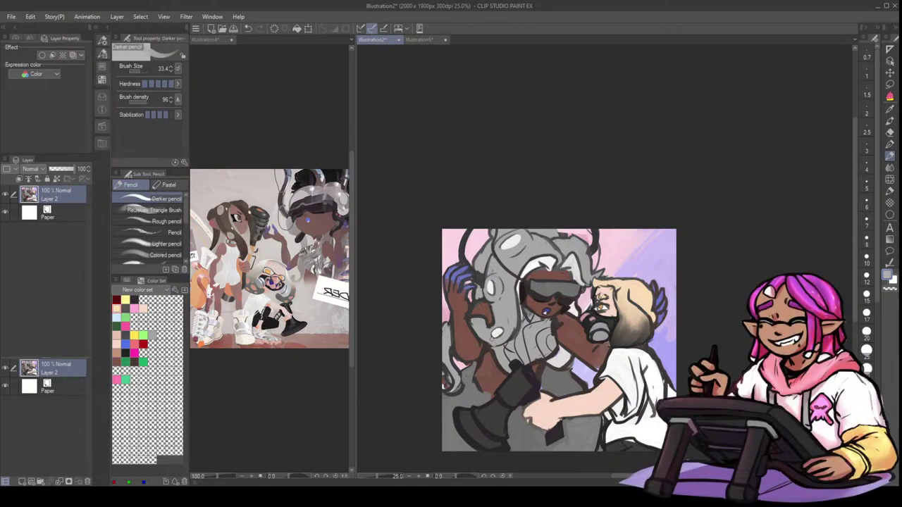
{"action": "left_click", "coordinate": [493, 326], "text": "alt"}
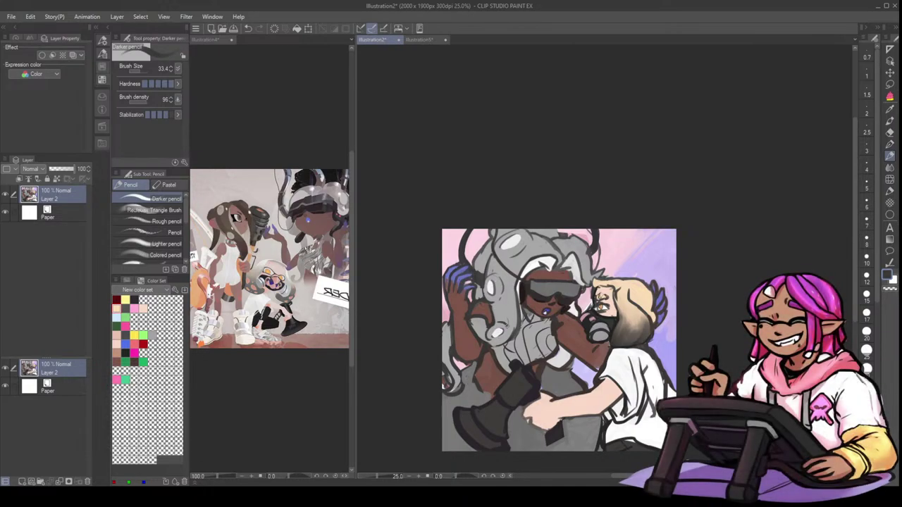
{"action": "key", "text": "ctrl+z"}
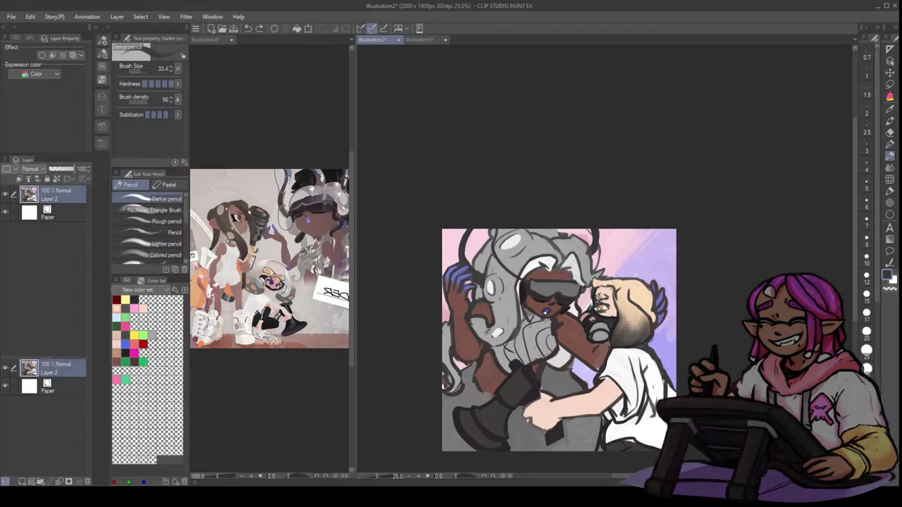
{"action": "mouse_move", "coordinate": [488, 331]}
{"action": "left_mouse_down"}
{"action": "mouse_move", "coordinate": [492, 343]}
{"action": "mouse_move", "coordinate": [514, 340]}
{"action": "mouse_move", "coordinate": [515, 321]}
{"action": "left_mouse_up"}
{"action": "left_click", "coordinate": [515, 327], "text": "alt"}
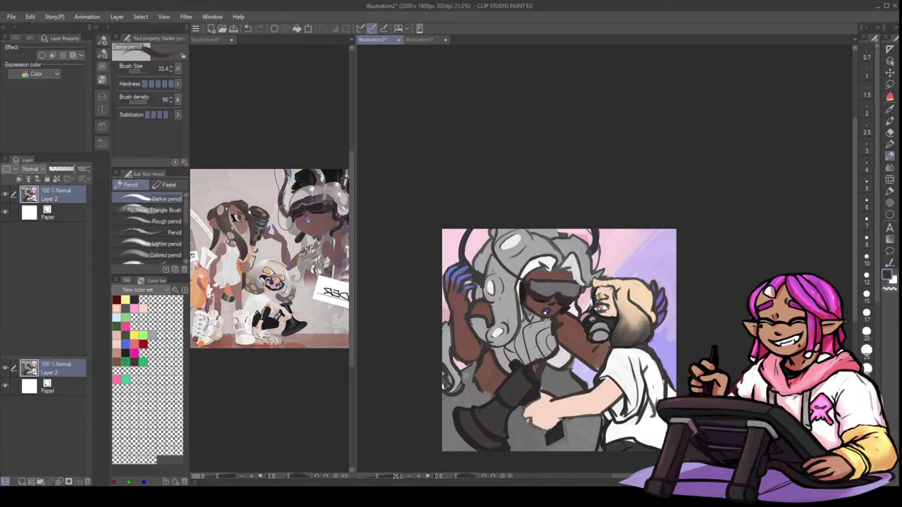
- Rework the gray hair curl below the raised arm with sampled tones, setting the brush size to 41.4 for its outer outline
{"action": "mouse_move", "coordinate": [461, 371]}
{"action": "left_mouse_down"}
{"action": "mouse_move", "coordinate": [461, 389]}
{"action": "mouse_move", "coordinate": [445, 374]}
{"action": "mouse_move", "coordinate": [449, 391]}
{"action": "left_mouse_up"}
{"action": "left_click", "coordinate": [458, 370], "text": "alt"}
{"action": "left_click", "coordinate": [461, 378], "text": "alt"}
{"action": "key", "text": "["}
{"action": "key", "text": "["}
{"action": "key", "text": "["}
{"action": "key", "text": "["}
{"action": "key", "text": "["}
{"action": "key", "text": "["}
{"action": "key", "text": "["}
{"action": "key", "text": "["}
{"action": "key", "text": "["}
{"action": "key", "text": "["}
{"action": "left_click", "coordinate": [445, 366], "text": "alt"}
{"action": "left_click_drag", "start_coordinate": [469, 367], "coordinate": [464, 403]}
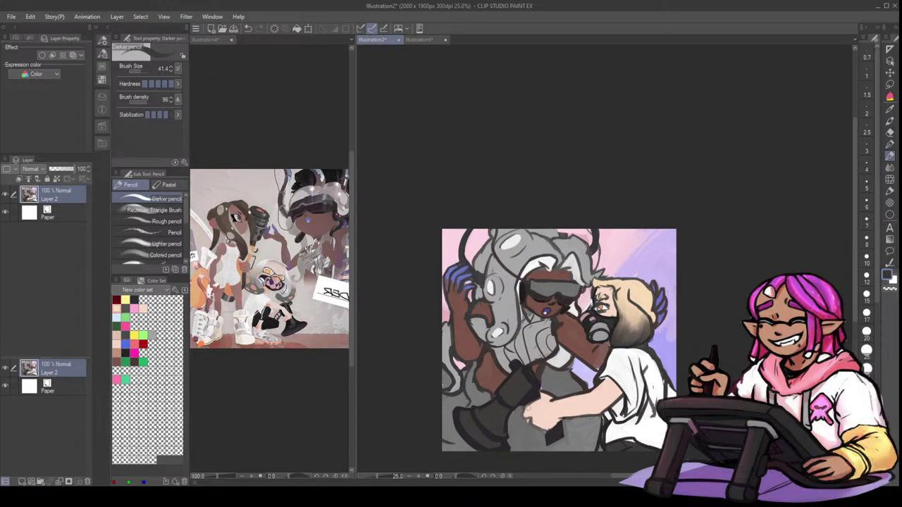
- Reshape the blonde character's gripping hand with the sampled skin tone and redraw its finger and wrist outline in sampled dark
{"action": "left_click_drag", "start_coordinate": [523, 409], "coordinate": [551, 428]}
{"action": "left_click", "coordinate": [521, 415], "text": "alt"}
{"action": "left_click", "coordinate": [547, 409], "text": "alt"}
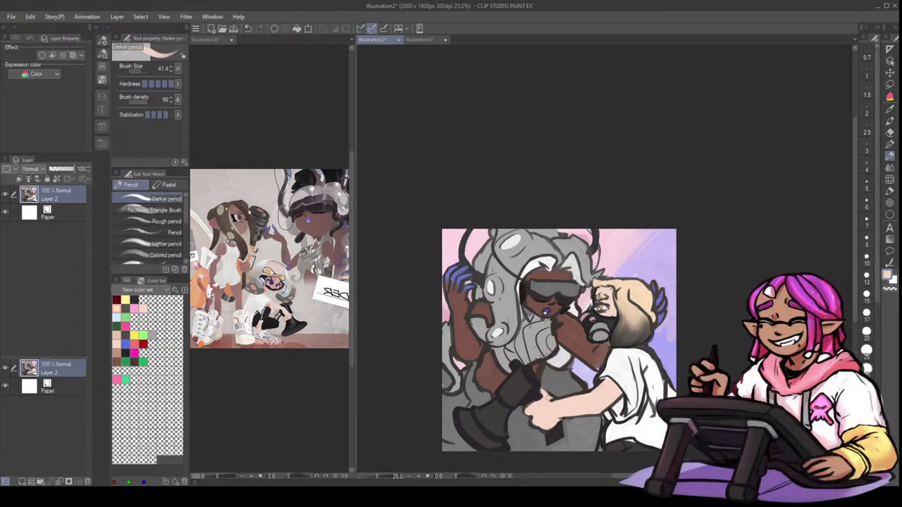
{"action": "left_click_drag", "start_coordinate": [552, 399], "coordinate": [548, 395]}
{"action": "left_click", "coordinate": [559, 397], "text": "alt"}
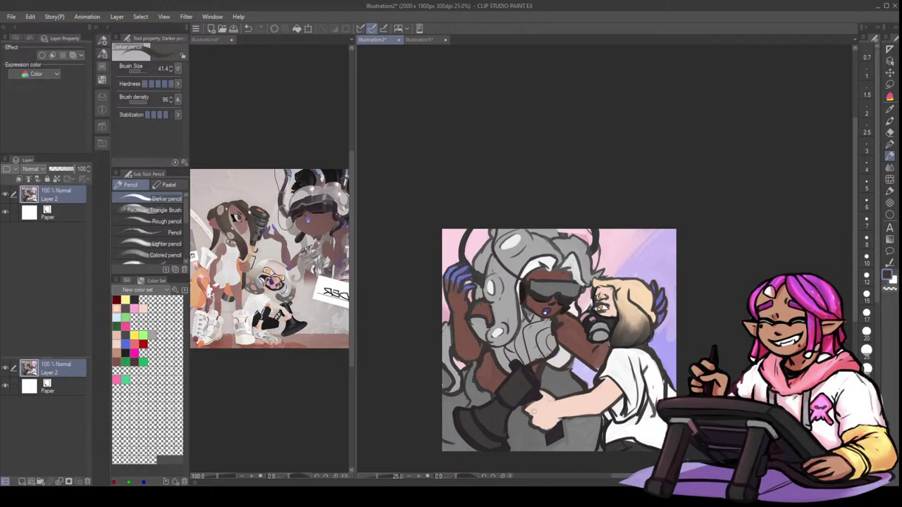
{"action": "left_click", "coordinate": [529, 413], "text": "alt"}
{"action": "left_click", "coordinate": [529, 411], "text": "alt"}
{"action": "left_click_drag", "start_coordinate": [529, 414], "coordinate": [536, 431]}
{"action": "left_click", "coordinate": [524, 425], "text": "alt"}
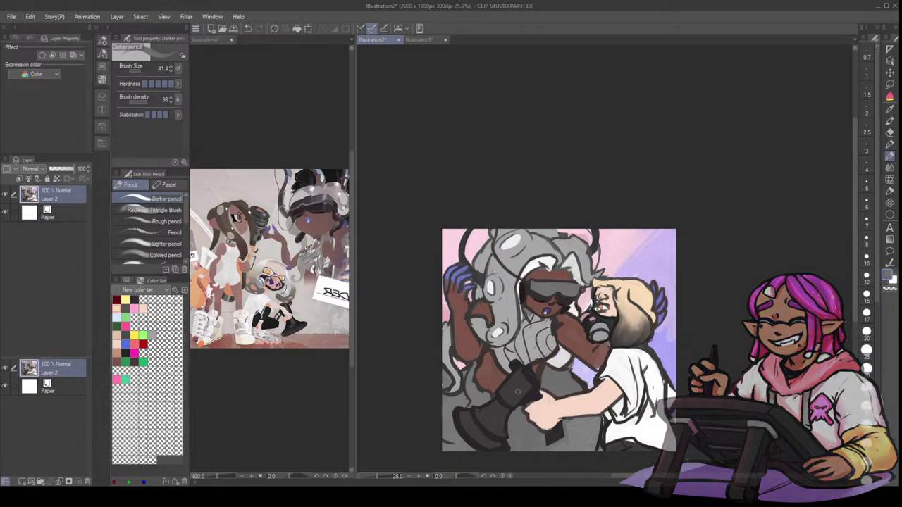
- Darken the edge where the black device meets the gripping hand using sampled tones, undoing the unwanted stroke
{"action": "left_click", "coordinate": [526, 396], "text": "alt"}
{"action": "left_click_drag", "start_coordinate": [527, 395], "coordinate": [541, 397]}
{"action": "left_click", "coordinate": [527, 405], "text": "alt"}
{"action": "key", "text": "ctrl+z"}
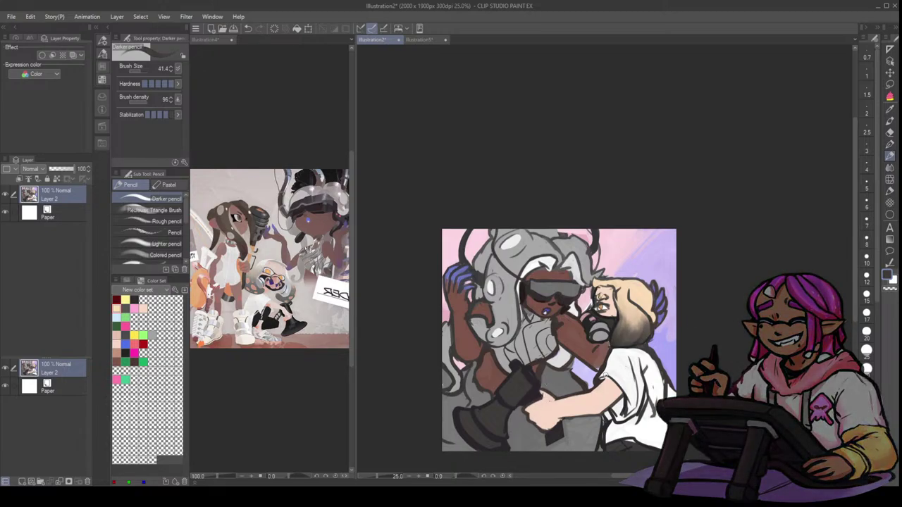
- Touch up the blonde character's eyebrow with sampled dark and blonde tones, reducing the brush size to 13.7
{"action": "mouse_move", "coordinate": [759, 254]}
{"action": "left_mouse_down"}
{"action": "mouse_move", "coordinate": [811, 257]}
{"action": "mouse_move", "coordinate": [769, 266]}
{"action": "left_mouse_up"}
{"action": "left_click", "coordinate": [722, 282], "text": "alt"}
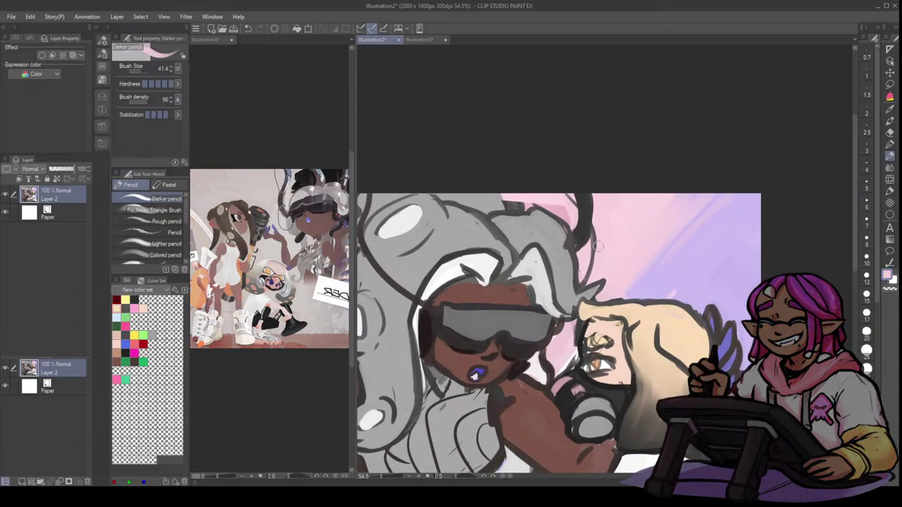
{"action": "left_click", "coordinate": [585, 315], "text": "alt"}
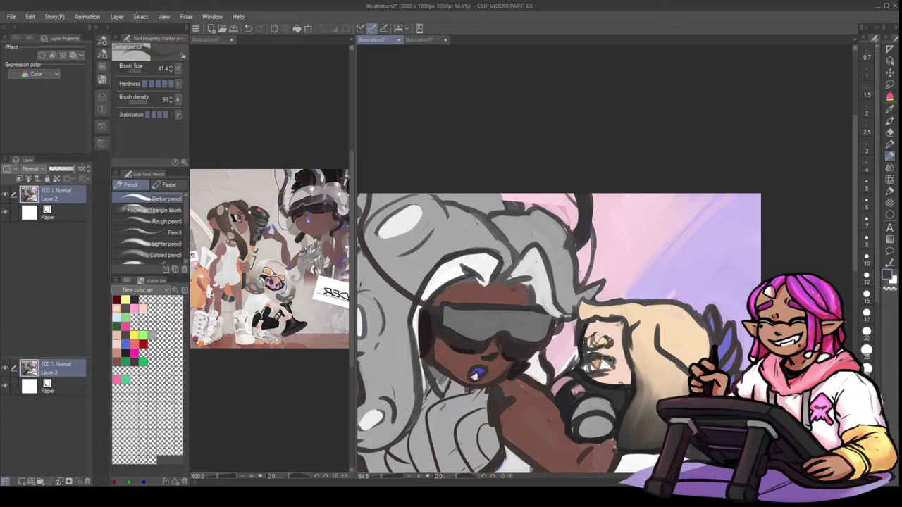
{"action": "key", "text": "["}
{"action": "left_click", "coordinate": [595, 342], "text": "alt"}
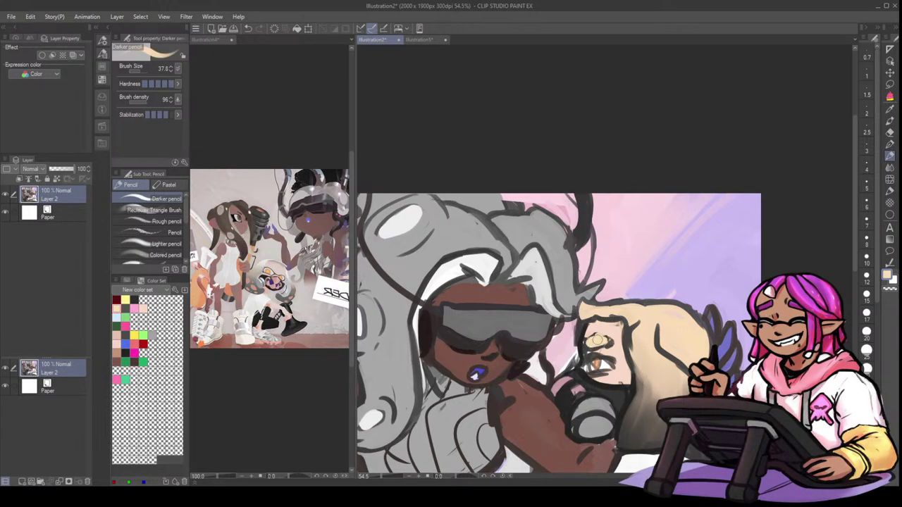
{"action": "key", "text": "["}
{"action": "key", "text": "["}
{"action": "key", "text": "["}
{"action": "key", "text": "["}
{"action": "key", "text": "["}
{"action": "key", "text": "["}
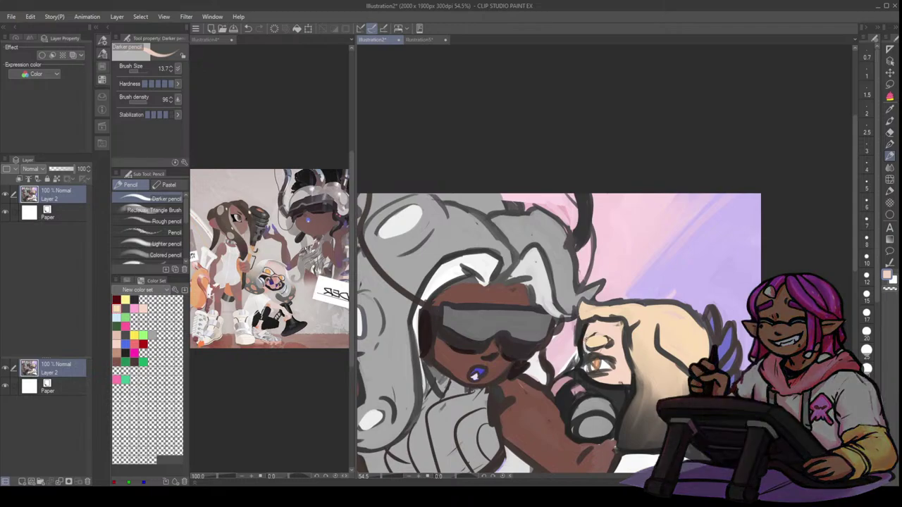
- Set the brush size to 25.2 and clean up the skin between the blonde character's eyebrow and eye
{"action": "key", "text": "bracketright"}
{"action": "key", "text": "bracketright"}
{"action": "key", "text": "bracketright"}
{"action": "key", "text": "bracketright"}
{"action": "key", "text": "bracketright"}
{"action": "key", "text": "bracketright"}
{"action": "key", "text": "bracketright"}
{"action": "mouse_move", "coordinate": [583, 343]}
{"action": "left_mouse_down"}
{"action": "mouse_move", "coordinate": [583, 358]}
{"action": "mouse_move", "coordinate": [612, 361]}
{"action": "left_mouse_up"}
{"action": "left_click", "coordinate": [607, 360], "text": "alt"}
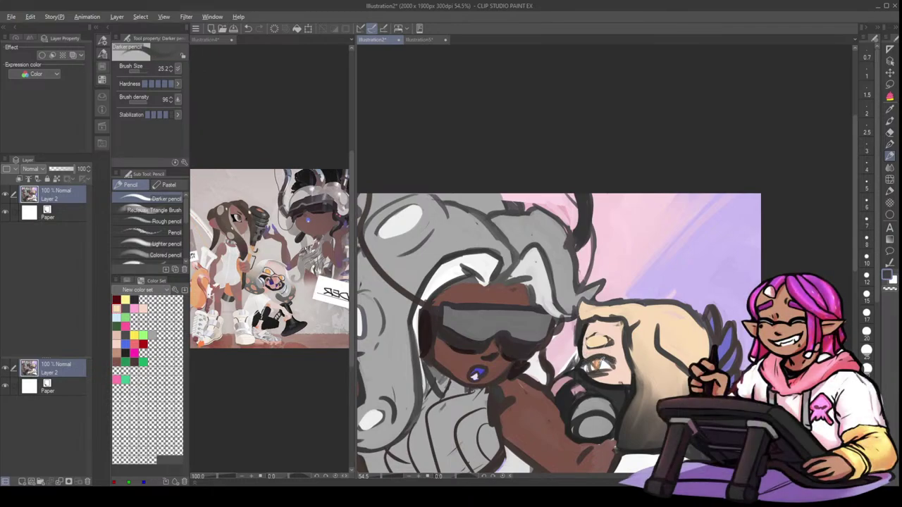
- Repaint the blonde character's eye with sampled orange, white and dark tones, reshaping the iris and lower lid
{"action": "left_click", "coordinate": [594, 364], "text": "alt"}
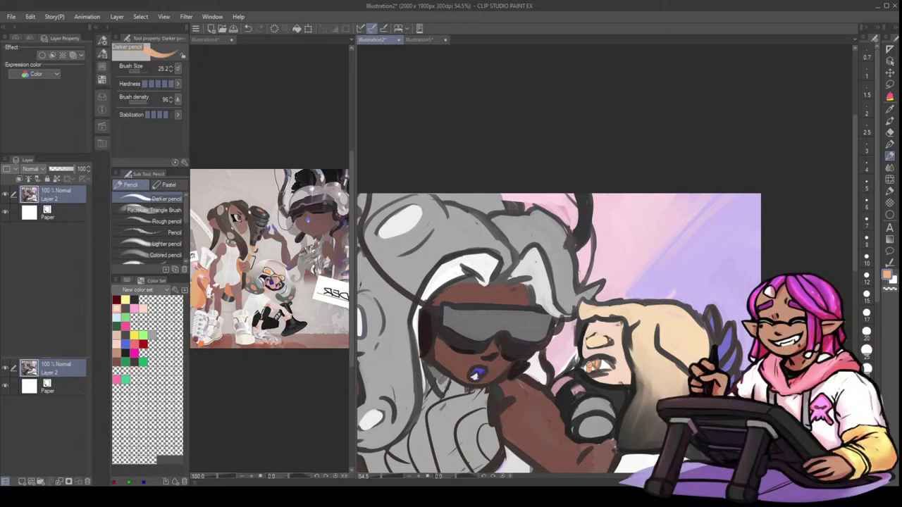
{"action": "left_click", "coordinate": [594, 365], "text": "alt"}
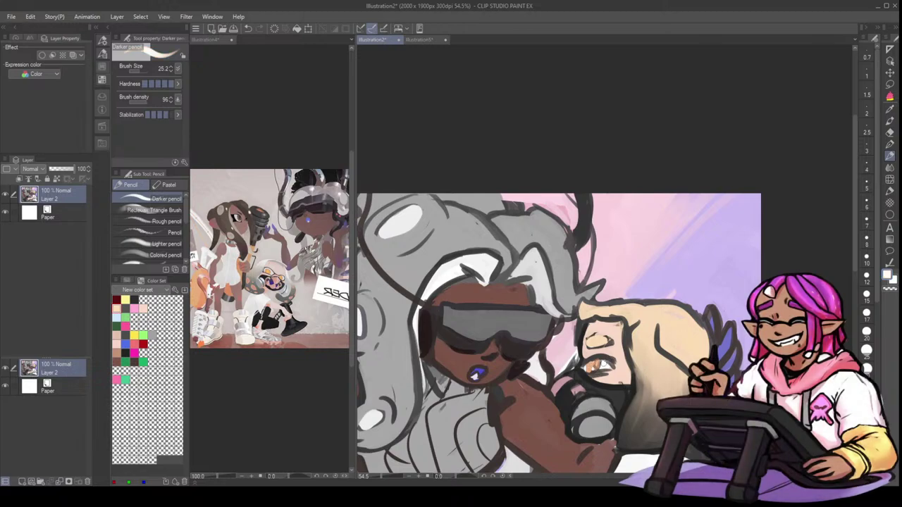
{"action": "left_click", "coordinate": [599, 363], "text": "alt"}
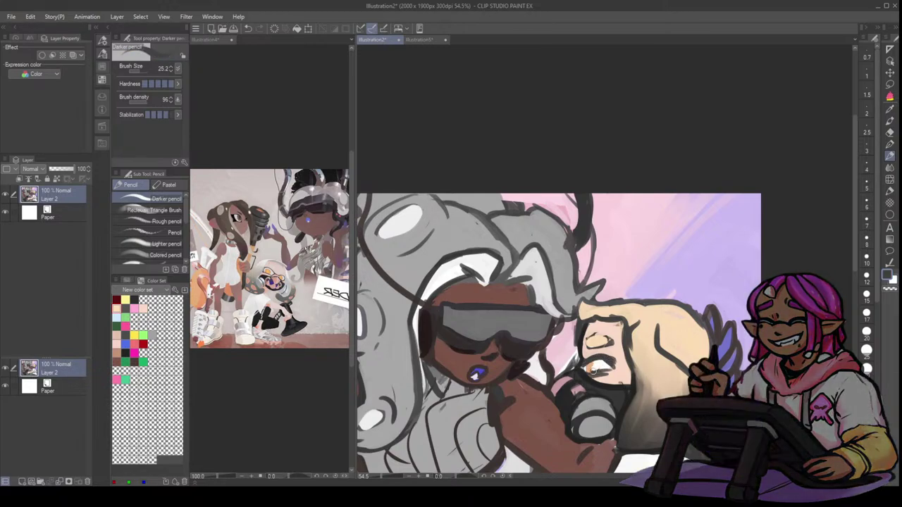
{"action": "left_click_drag", "start_coordinate": [594, 372], "coordinate": [604, 375]}
{"action": "left_click", "coordinate": [602, 354], "text": "alt"}
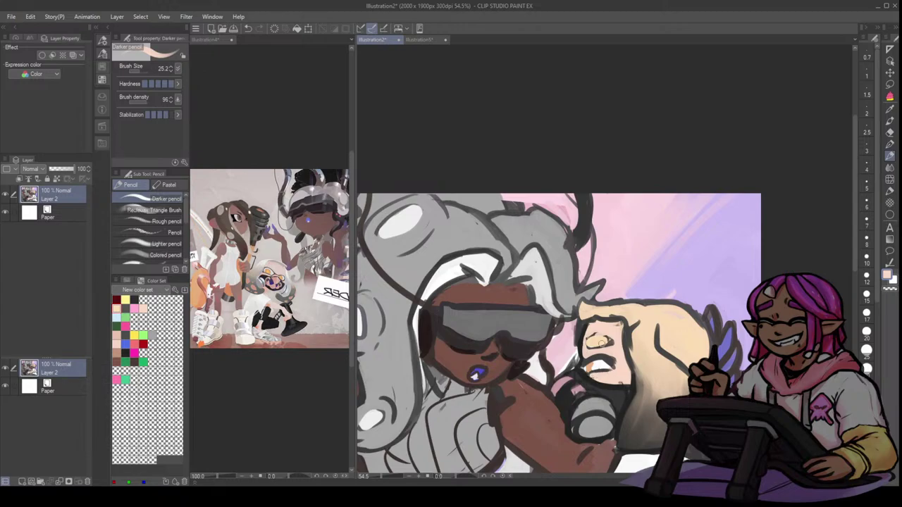
- Redraw the dark upper lid, eyebrow outline and face edge around the blonde character's eye with sampled tones
{"action": "left_click", "coordinate": [599, 360], "text": "alt"}
{"action": "mouse_move", "coordinate": [587, 334]}
{"action": "left_mouse_down"}
{"action": "mouse_move", "coordinate": [590, 371]}
{"action": "mouse_move", "coordinate": [609, 362]}
{"action": "left_mouse_up"}
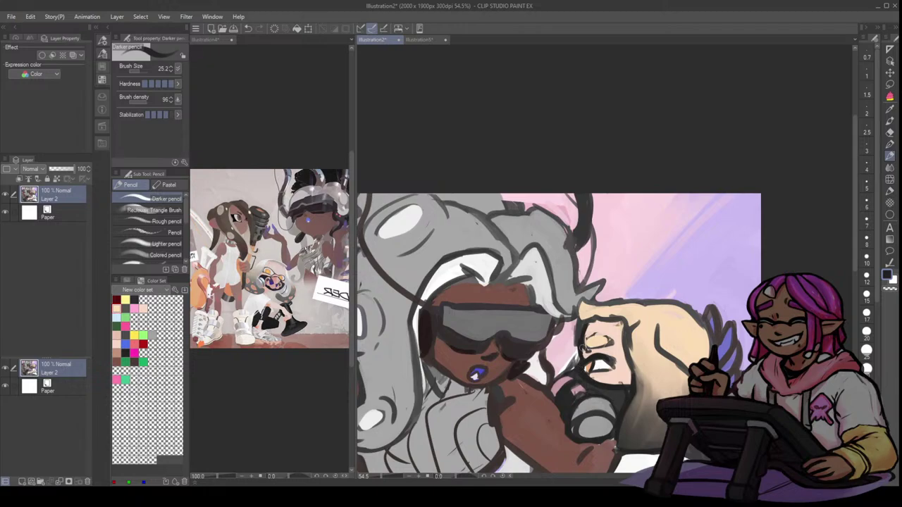
{"action": "mouse_move", "coordinate": [589, 336]}
{"action": "left_mouse_down"}
{"action": "mouse_move", "coordinate": [609, 338]}
{"action": "mouse_move", "coordinate": [594, 350]}
{"action": "mouse_move", "coordinate": [592, 329]}
{"action": "mouse_move", "coordinate": [587, 347]}
{"action": "mouse_move", "coordinate": [581, 336]}
{"action": "left_mouse_up"}
{"action": "left_click", "coordinate": [599, 327], "text": "alt"}
{"action": "left_click", "coordinate": [589, 344], "text": "alt"}
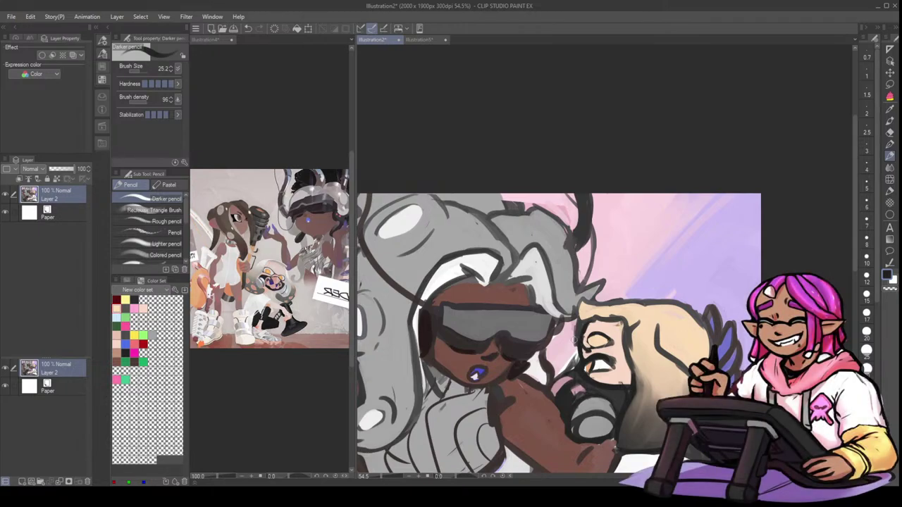
- Repaint the blonde fringe above the forehead and redraw its outline with sampled tones at brush size 31.9
{"action": "left_click", "coordinate": [614, 321], "text": "alt"}
{"action": "key", "text": "]"}
{"action": "key", "text": "]"}
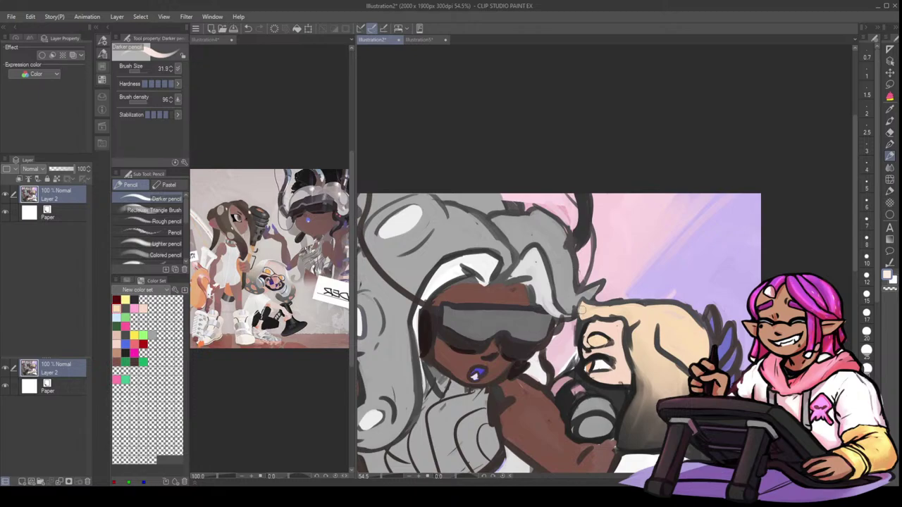
{"action": "left_click_drag", "start_coordinate": [580, 313], "coordinate": [584, 316]}
{"action": "left_click", "coordinate": [583, 314], "text": "alt"}
{"action": "left_click_drag", "start_coordinate": [584, 312], "coordinate": [619, 311]}
- Mirror the canvas view and paint a patch beside the mask's gray filter with the blue lip color, outlining it at brush size 24.3
{"action": "key", "text": "h"}
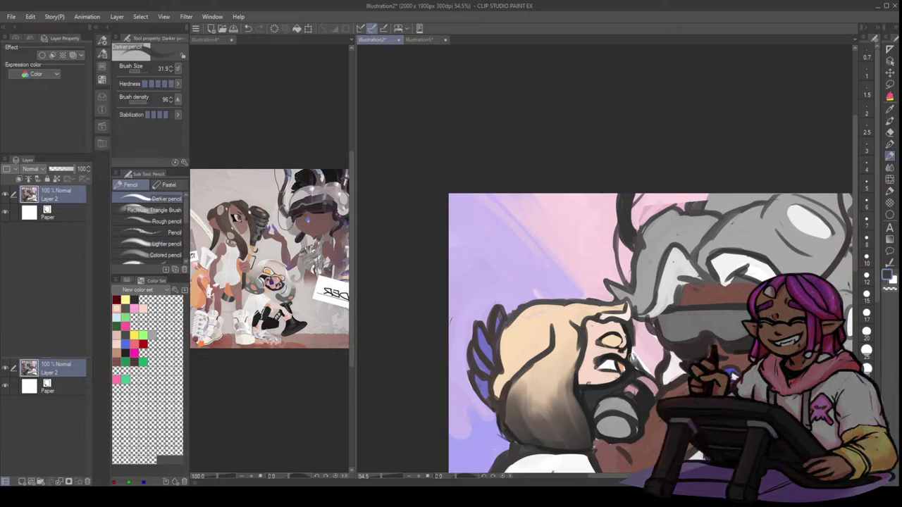
{"action": "left_click", "coordinate": [634, 356], "text": "alt"}
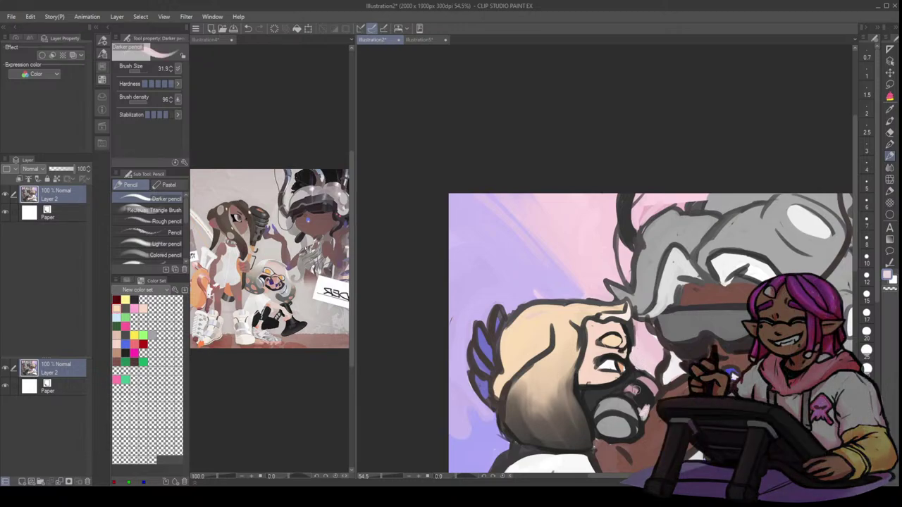
{"action": "left_click", "coordinate": [732, 370], "text": "alt"}
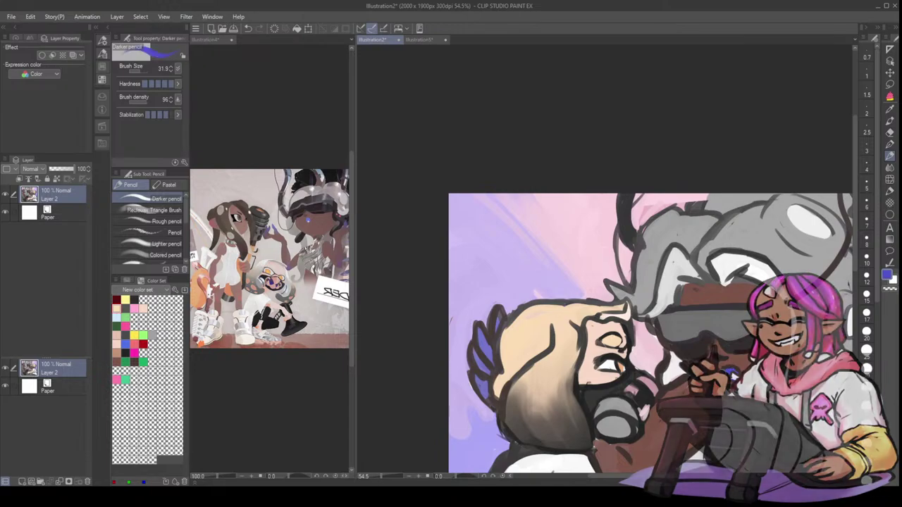
{"action": "mouse_move", "coordinate": [649, 397]}
{"action": "left_mouse_down"}
{"action": "mouse_move", "coordinate": [638, 402]}
{"action": "mouse_move", "coordinate": [640, 385]}
{"action": "mouse_move", "coordinate": [633, 402]}
{"action": "left_mouse_up"}
{"action": "key", "text": "["}
{"action": "left_click", "coordinate": [635, 386], "text": "alt"}
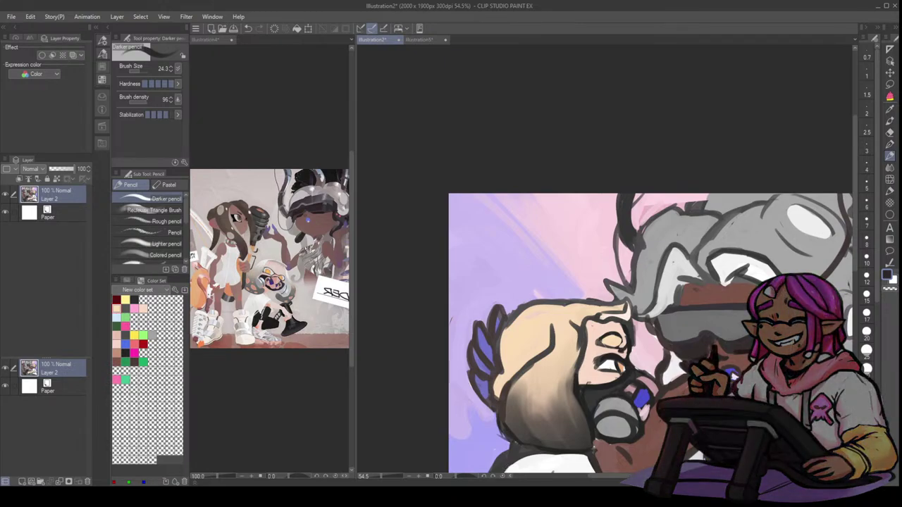
- Restore the canvas orientation and refine the mask's upper edge around the blue patch with sampled mauve and dark tones
{"action": "key", "text": "h"}
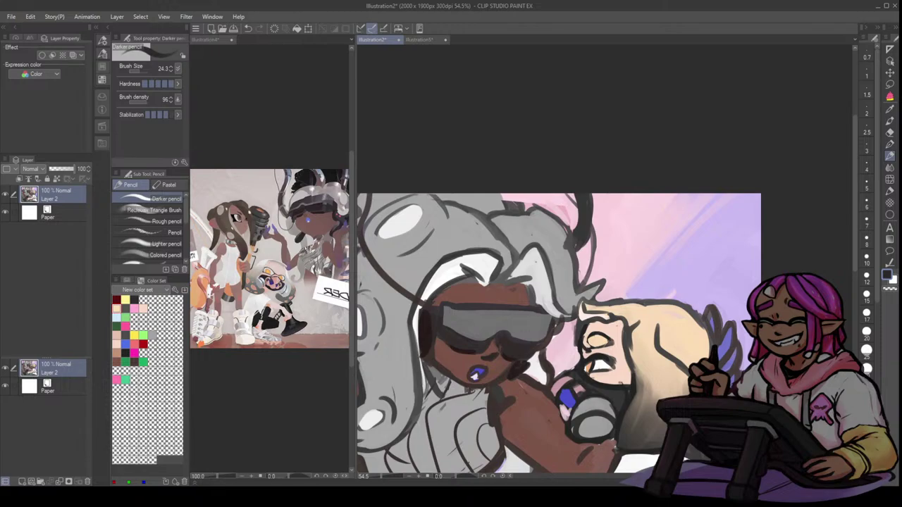
{"action": "left_click_drag", "start_coordinate": [578, 383], "coordinate": [576, 396]}
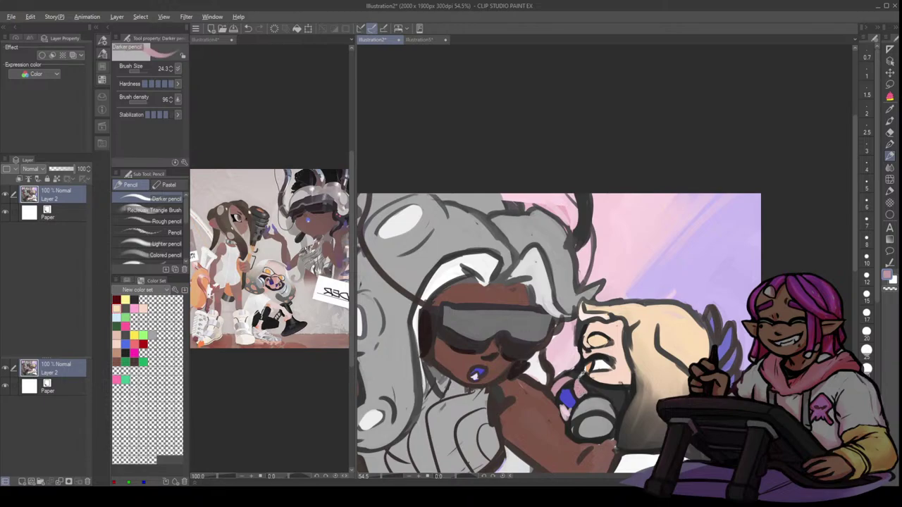
{"action": "left_click", "coordinate": [579, 373], "text": "alt"}
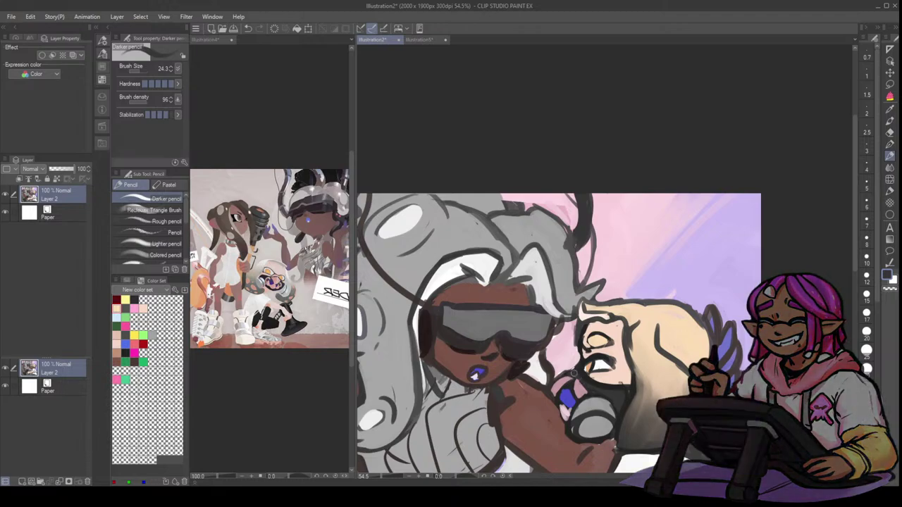
{"action": "mouse_move", "coordinate": [585, 384]}
{"action": "left_mouse_down"}
{"action": "mouse_move", "coordinate": [586, 374]}
{"action": "mouse_move", "coordinate": [611, 364]}
{"action": "mouse_move", "coordinate": [586, 370]}
{"action": "mouse_move", "coordinate": [596, 377]}
{"action": "left_mouse_up"}
- Refine the blonde character's eye and eyebrow lines with sampled tones, undoing two strokes
{"action": "left_click", "coordinate": [600, 377], "text": "alt"}
{"action": "left_click", "coordinate": [599, 357], "text": "alt"}
{"action": "key", "text": "ctrl+z"}
{"action": "key", "text": "ctrl+z"}
{"action": "mouse_move", "coordinate": [587, 342]}
{"action": "left_mouse_down"}
{"action": "mouse_move", "coordinate": [587, 332]}
{"action": "mouse_move", "coordinate": [589, 343]}
{"action": "mouse_move", "coordinate": [599, 348]}
{"action": "mouse_move", "coordinate": [594, 333]}
{"action": "mouse_move", "coordinate": [590, 343]}
{"action": "mouse_move", "coordinate": [603, 343]}
{"action": "mouse_move", "coordinate": [586, 348]}
{"action": "left_mouse_up"}
{"action": "left_click", "coordinate": [597, 327], "text": "alt"}
{"action": "left_click", "coordinate": [602, 339], "text": "alt"}
- Rework the dark areas of the blonde character's mask, raising the brush size to 40.2 and undoing the last stroke
{"action": "left_click_drag", "start_coordinate": [752, 284], "coordinate": [733, 283]}
{"action": "scroll", "coordinate": [734, 282], "scroll_direction": "up", "scroll_amount": 5}
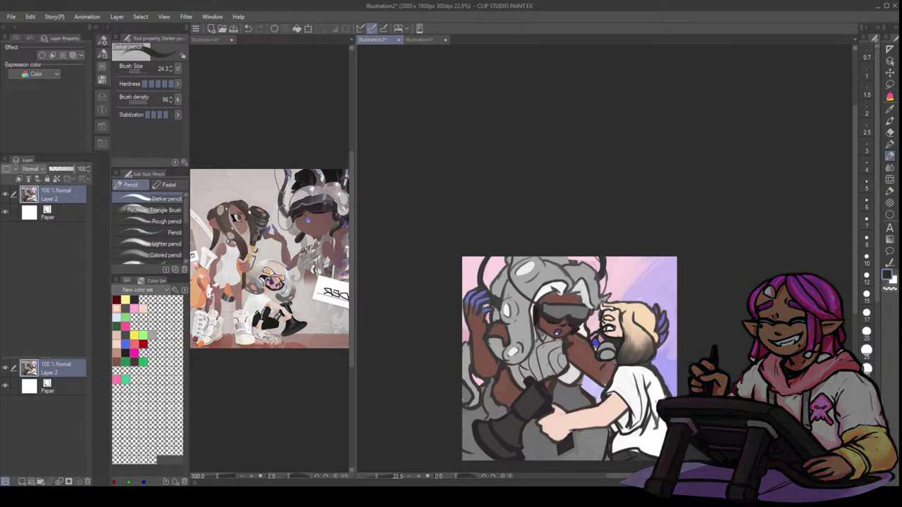
{"action": "key", "text": "x"}
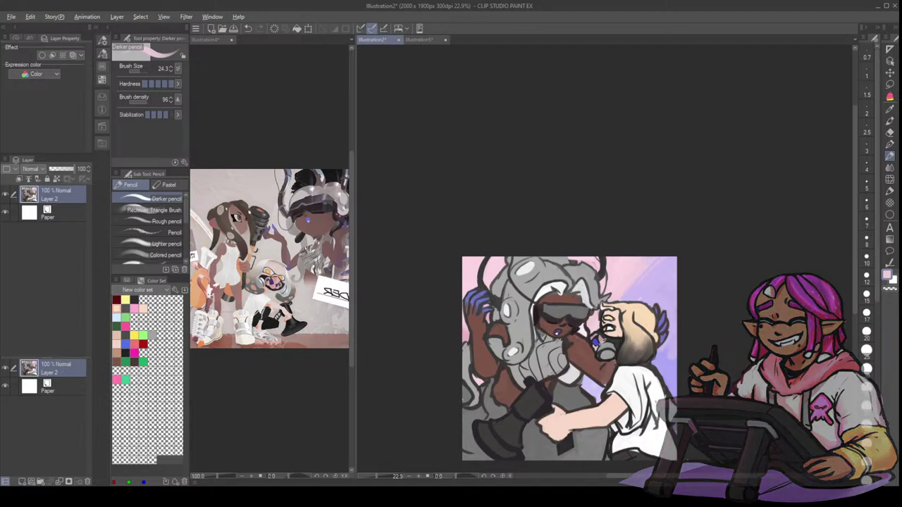
{"action": "key", "text": "x"}
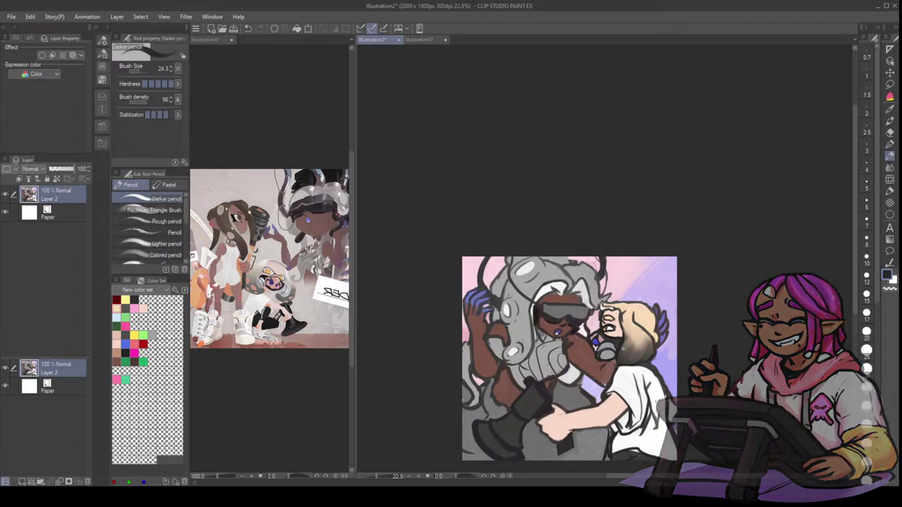
{"action": "key", "text": "x"}
{"action": "key", "text": "x"}
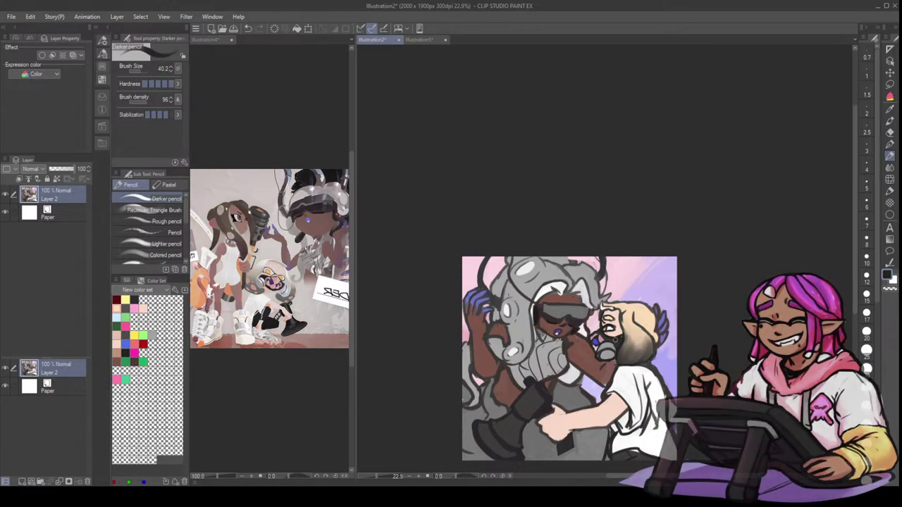
{"action": "key", "text": "x"}
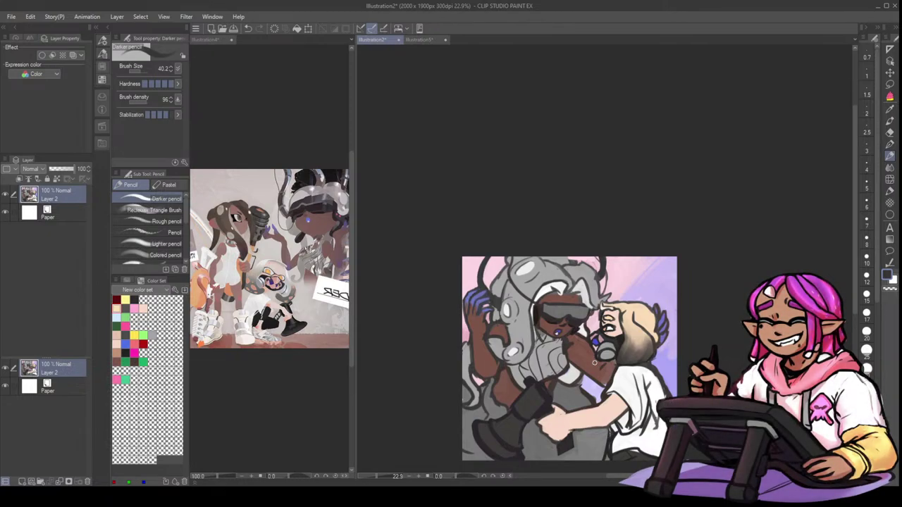
{"action": "key", "text": "ctrl+z"}
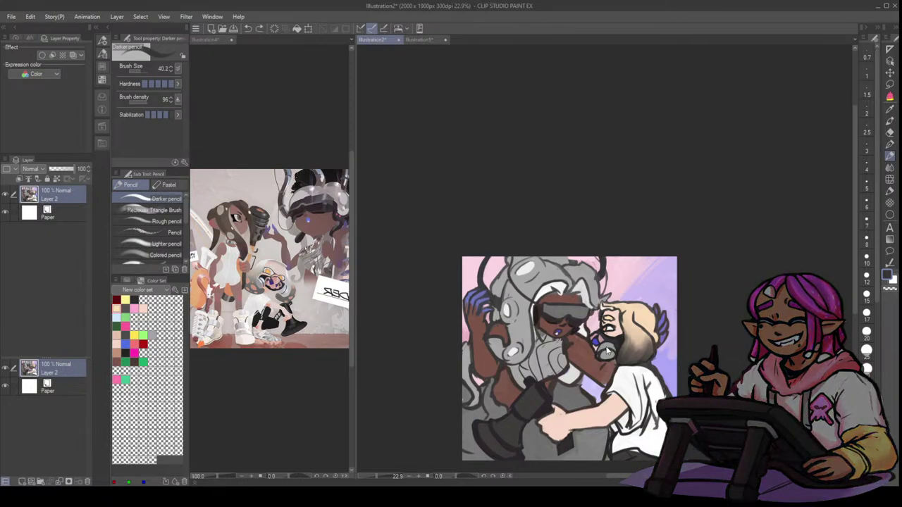
- Redraw the mask's filter and its outline with sampled tones at brush size 32.0, undoing the unwanted strokes
{"action": "key", "text": "bracketleft"}
{"action": "key", "text": "ctrl+z"}
{"action": "mouse_move", "coordinate": [607, 346]}
{"action": "left_mouse_down"}
{"action": "mouse_move", "coordinate": [616, 347]}
{"action": "mouse_move", "coordinate": [601, 345]}
{"action": "left_mouse_up"}
{"action": "left_click", "coordinate": [604, 346], "text": "alt"}
{"action": "left_click", "coordinate": [603, 341], "text": "alt"}
{"action": "left_click", "coordinate": [593, 351], "text": "alt"}
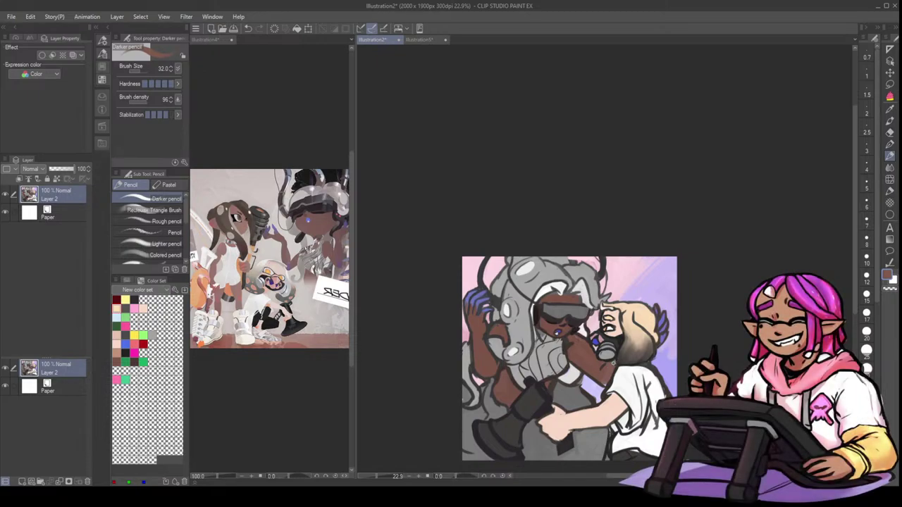
{"action": "key", "text": "ctrl+z"}
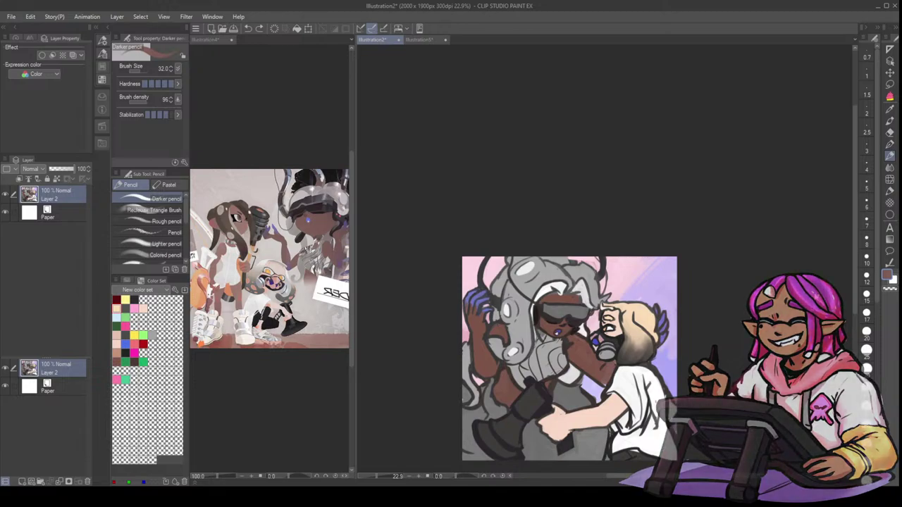
- Mirror the canvas view and repaint the brown arm around the blonde character with its skin tone at brush size 82.0
{"action": "key", "text": "h"}
{"action": "left_click_drag", "start_coordinate": [821, 258], "coordinate": [752, 240]}
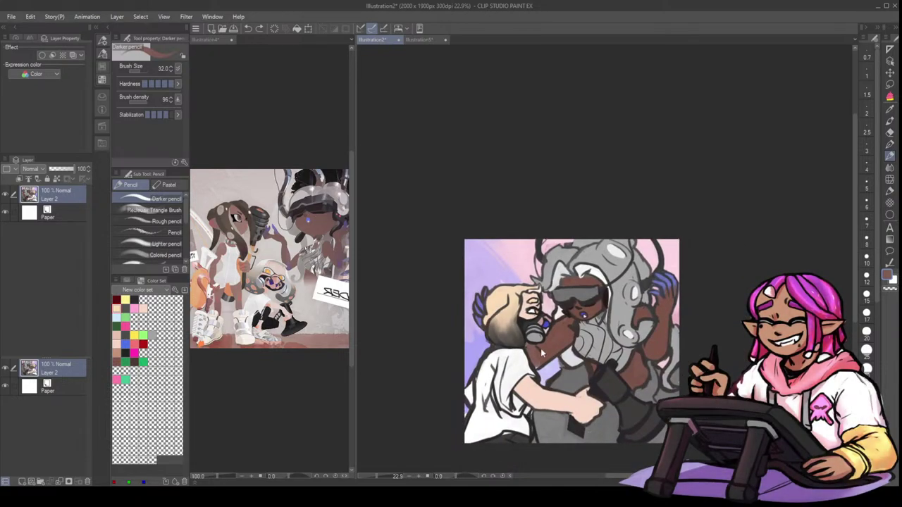
{"action": "key", "text": "]"}
{"action": "key", "text": "]"}
{"action": "key", "text": "]"}
{"action": "key", "text": "]"}
{"action": "key", "text": "]"}
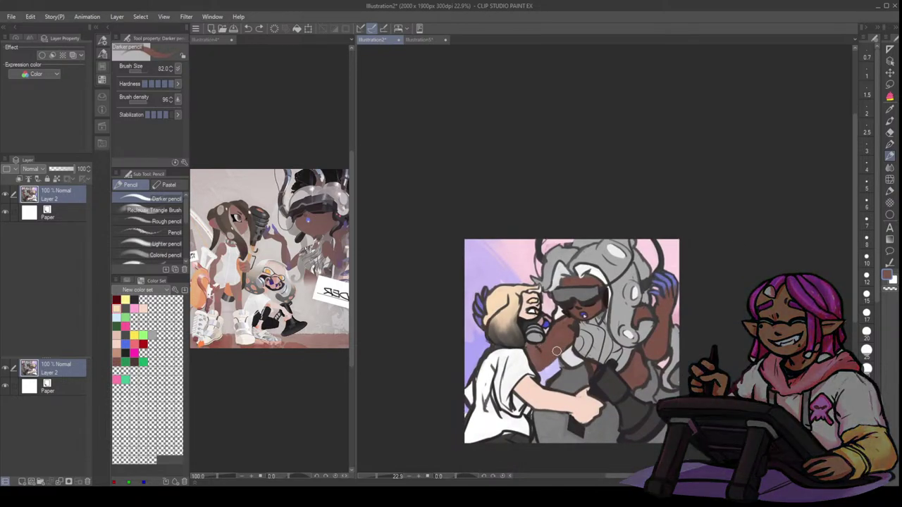
- Redraw the brown arm's dark outline from shoulder to elbow at brush size 38.4, undoing the last stroke
{"action": "key", "text": "["}
{"action": "key", "text": "["}
{"action": "left_click", "coordinate": [565, 315], "text": "alt"}
{"action": "left_click_drag", "start_coordinate": [560, 320], "coordinate": [568, 313]}
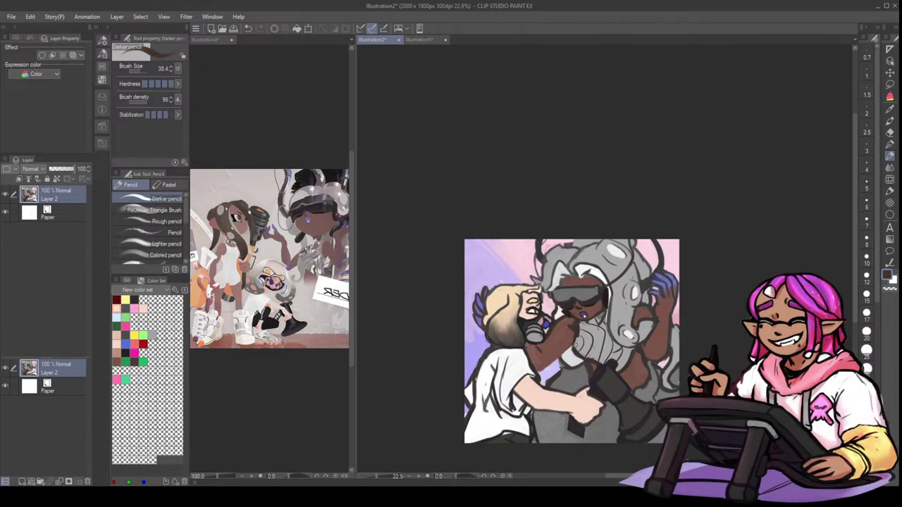
{"action": "left_click_drag", "start_coordinate": [575, 344], "coordinate": [539, 372]}
{"action": "key", "text": "ctrl+z"}
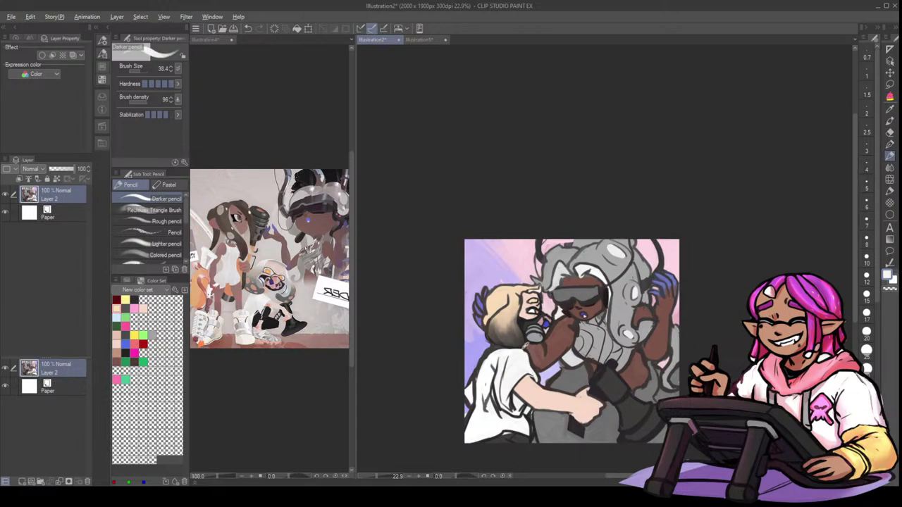
- Sample the pink tone and paint spots on the dark tips of the blonde hair at brush size 64.5, undoing the first stroke
{"action": "left_click", "coordinate": [526, 345], "text": "alt"}
{"action": "left_click", "coordinate": [542, 323], "text": "alt"}
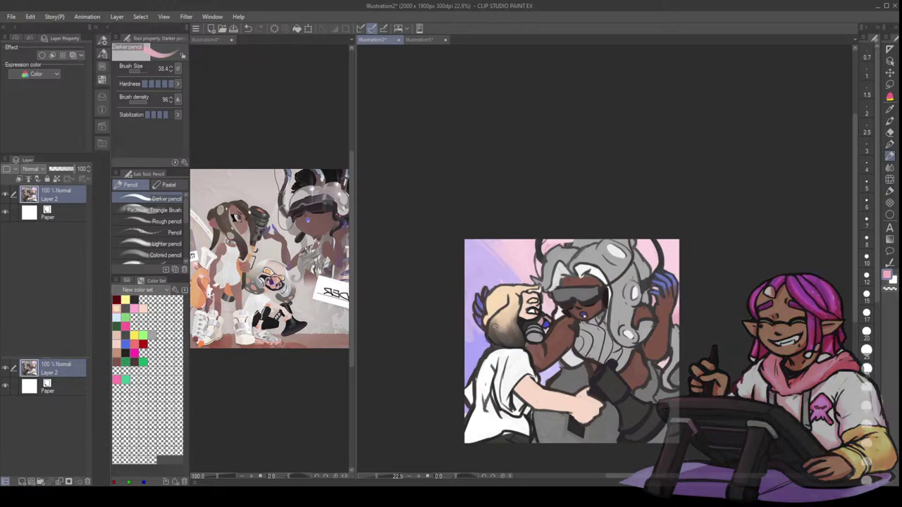
{"action": "key", "text": "ctrl+z"}
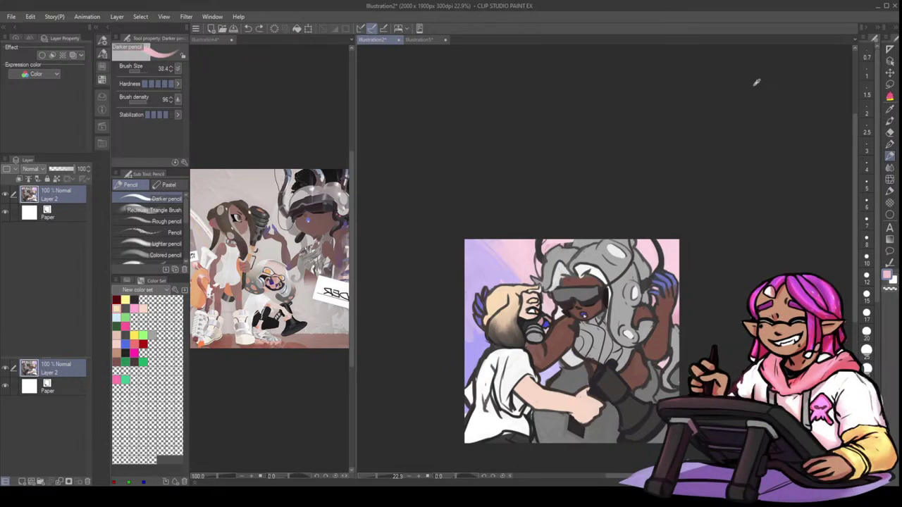
{"action": "key", "text": "bracketright"}
{"action": "key", "text": "bracketright"}
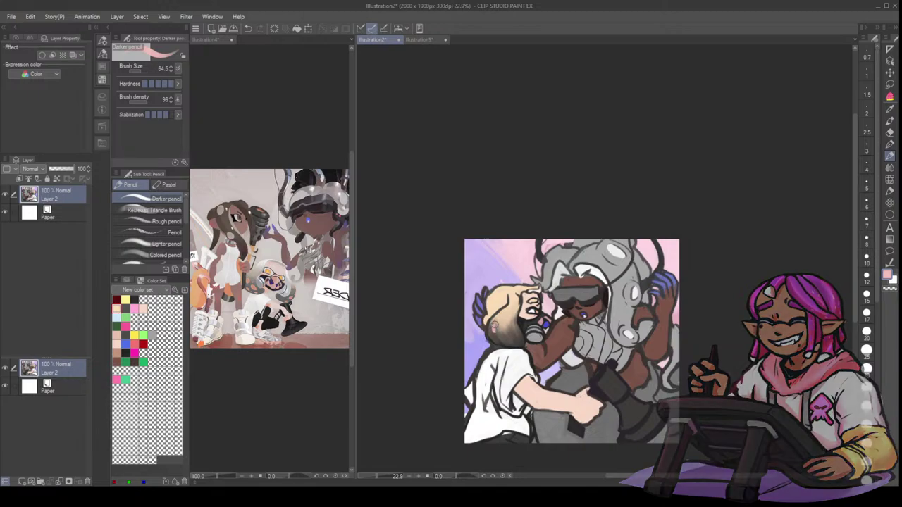
{"action": "mouse_move", "coordinate": [494, 326]}
{"action": "left_mouse_down"}
{"action": "mouse_move", "coordinate": [508, 329]}
{"action": "mouse_move", "coordinate": [514, 318]}
{"action": "mouse_move", "coordinate": [517, 338]}
{"action": "mouse_move", "coordinate": [506, 341]}
{"action": "left_mouse_up"}
- Mirror the canvas view and refine the pink spots and dark tips of the blonde hair with sampled pink, brown and blonde tones
{"action": "key", "text": "h"}
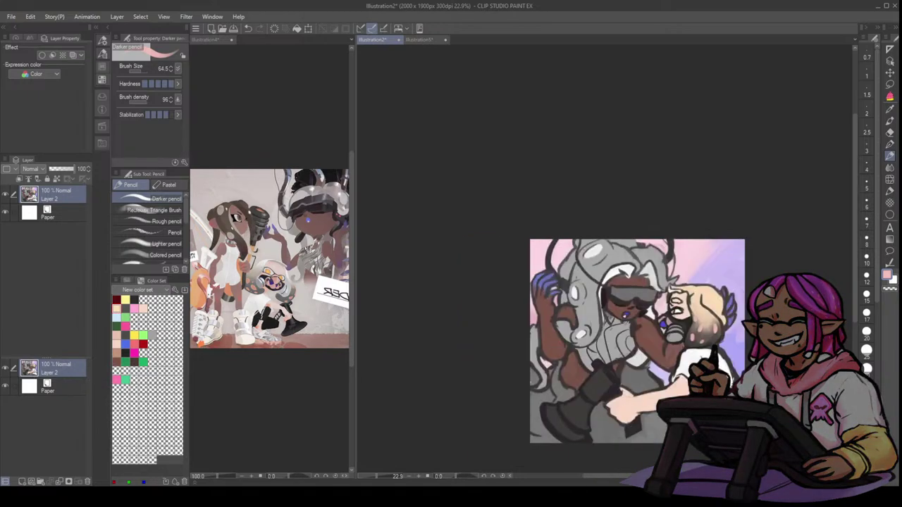
{"action": "mouse_move", "coordinate": [800, 257]}
{"action": "left_mouse_down"}
{"action": "mouse_move", "coordinate": [785, 263]}
{"action": "mouse_move", "coordinate": [816, 258]}
{"action": "mouse_move", "coordinate": [802, 268]}
{"action": "left_mouse_up"}
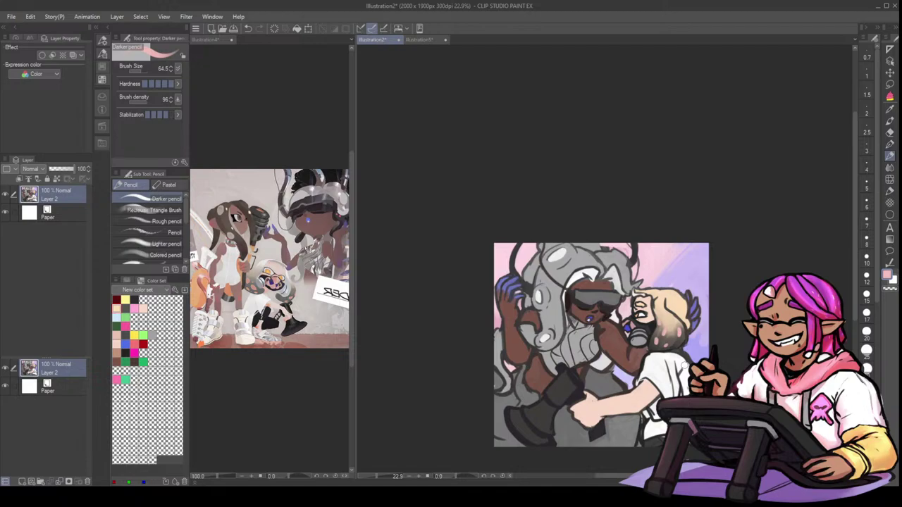
{"action": "left_click", "coordinate": [659, 333], "text": "alt"}
{"action": "left_click", "coordinate": [667, 325], "text": "alt"}
{"action": "left_click", "coordinate": [665, 345], "text": "alt"}
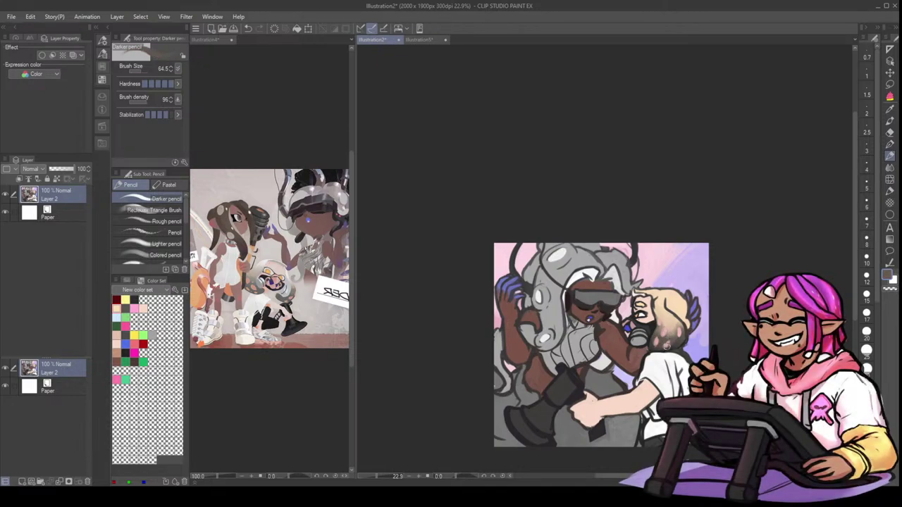
{"action": "left_click", "coordinate": [677, 329], "text": "alt"}
{"action": "left_click", "coordinate": [680, 328], "text": "alt"}
{"action": "left_click", "coordinate": [680, 335], "text": "alt"}
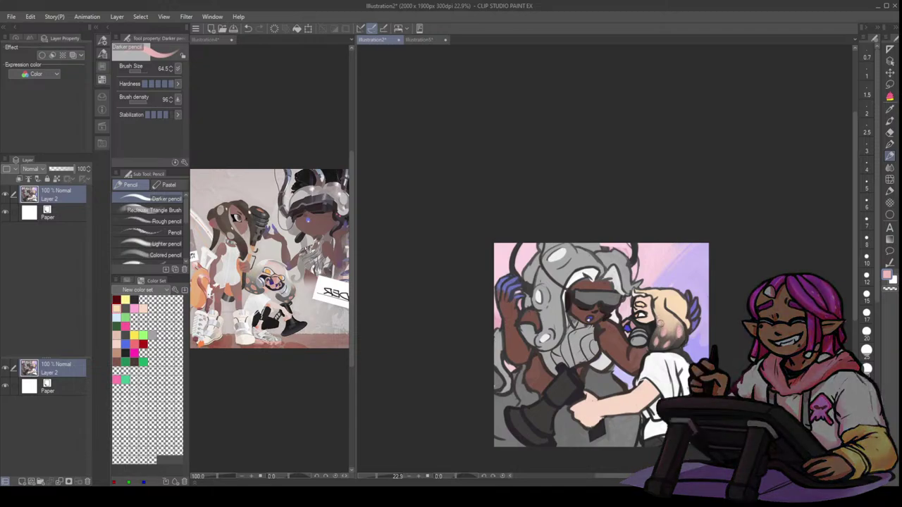
{"action": "left_click", "coordinate": [655, 307], "text": "alt"}
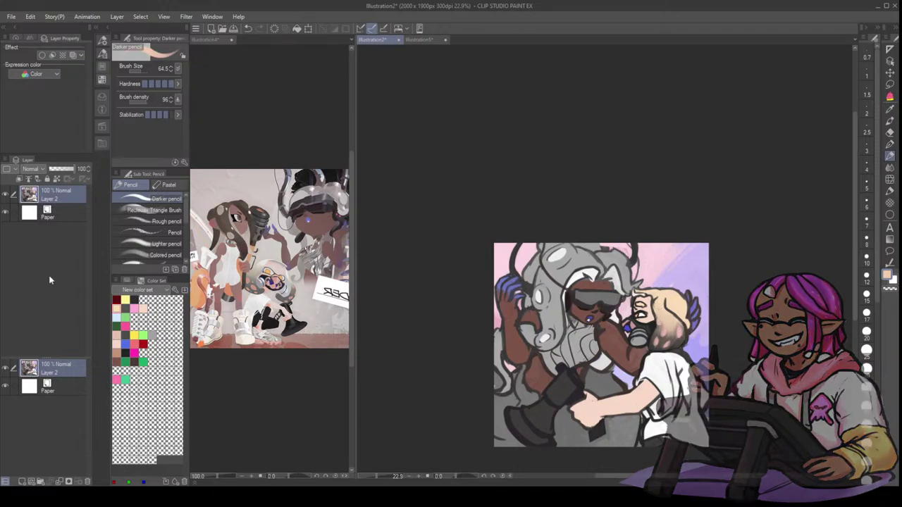
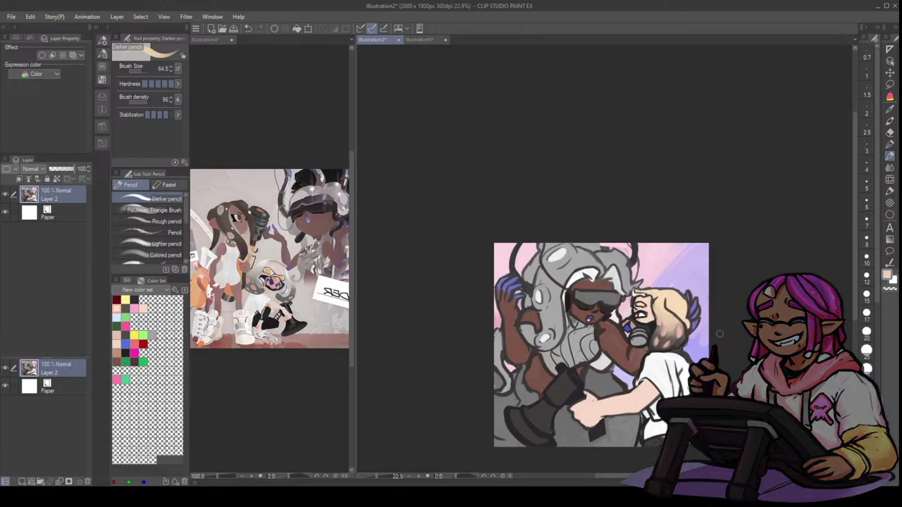
- Reshape the dark piece beneath the pale hand with sampled grey, using brush sizes 40.7 and 99.4
{"action": "key", "text": "bracketleft"}
{"action": "key", "text": "bracketleft"}
{"action": "left_click", "coordinate": [609, 422], "text": "alt"}
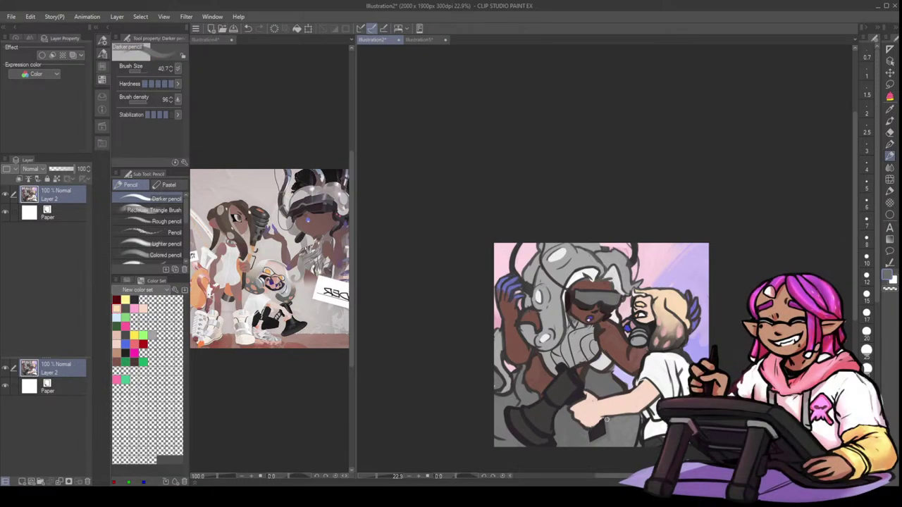
{"action": "left_click_drag", "start_coordinate": [609, 421], "coordinate": [603, 420]}
{"action": "key", "text": "bracketright"}
{"action": "key", "text": "bracketright"}
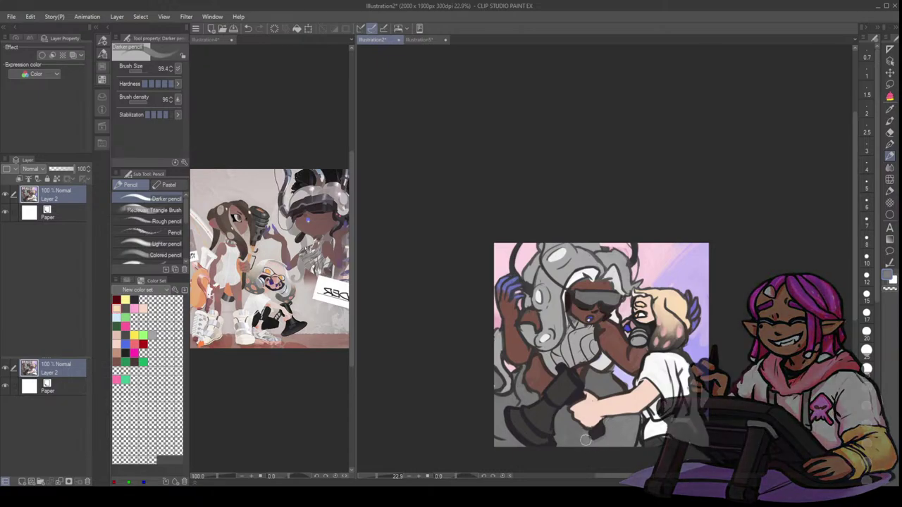
- Draw the dark outline of the grey clothing below the pale arm at brush size 48.5, undoing the last stroke
{"action": "key", "text": "bracketleft"}
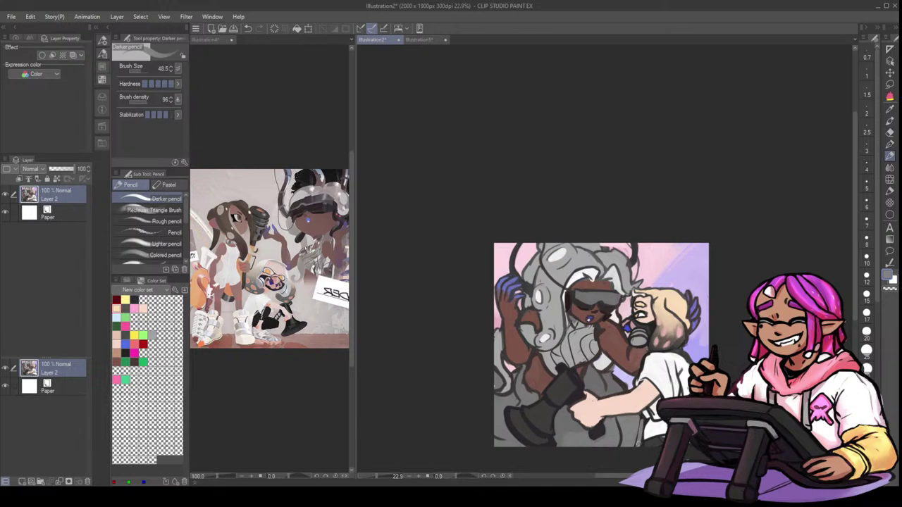
{"action": "left_click_drag", "start_coordinate": [640, 418], "coordinate": [634, 448]}
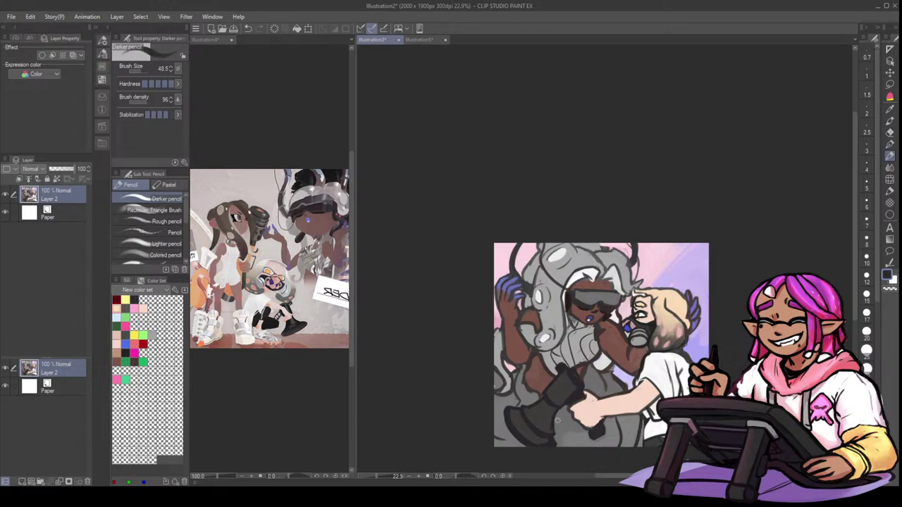
{"action": "key", "text": "ctrl+z"}
- Shade the grey clothing around the dark device with the Opaque watercolor brush, reducing its size to 56.2
{"action": "key", "text": "b"}
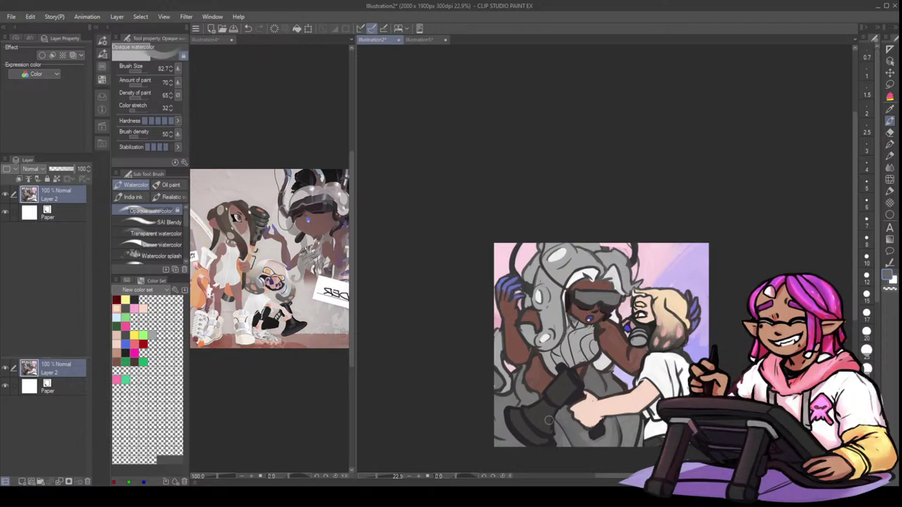
{"action": "key", "text": "bracketleft"}
{"action": "key", "text": "bracketleft"}
{"action": "key", "text": "bracketleft"}
{"action": "key", "text": "bracketleft"}
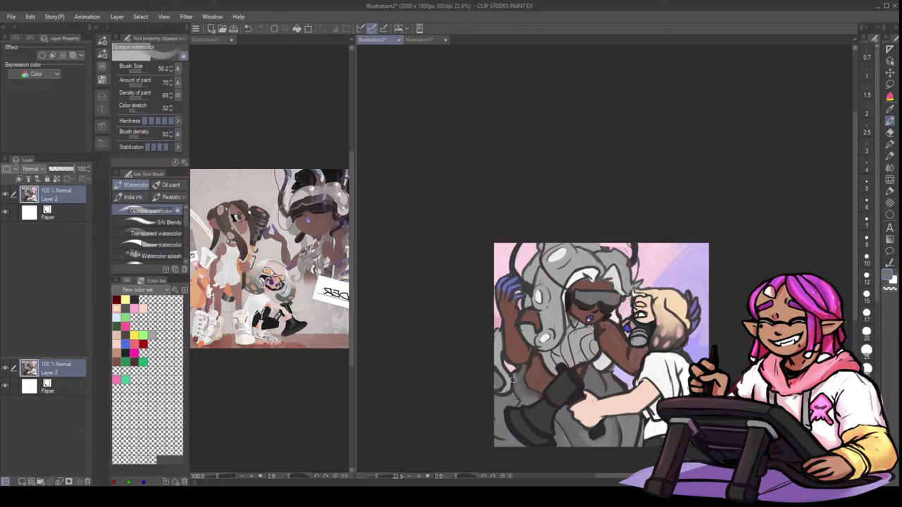
- Shade the grey hair and clothing beside the dark device, alternating Darker pencil at 48.5 and Opaque watercolor at 44.8
{"action": "key", "text": "p"}
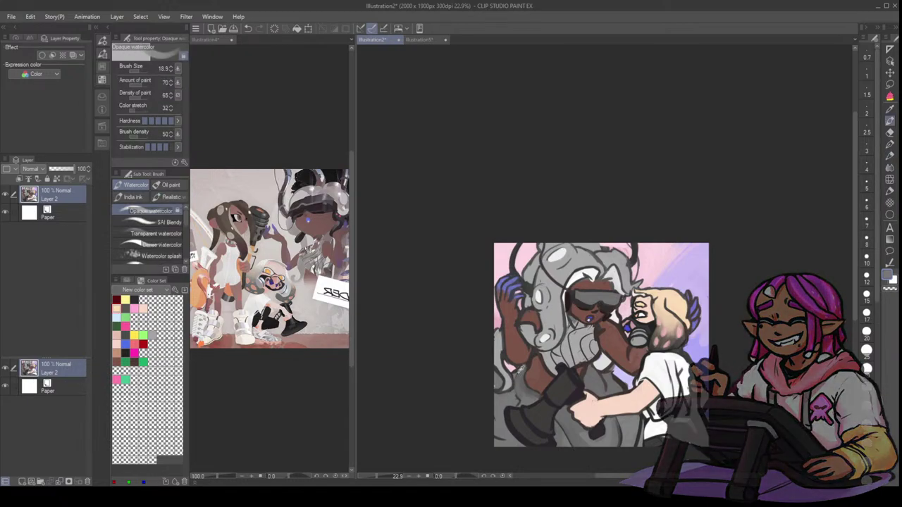
{"action": "key", "text": "b"}
{"action": "key", "text": "p"}
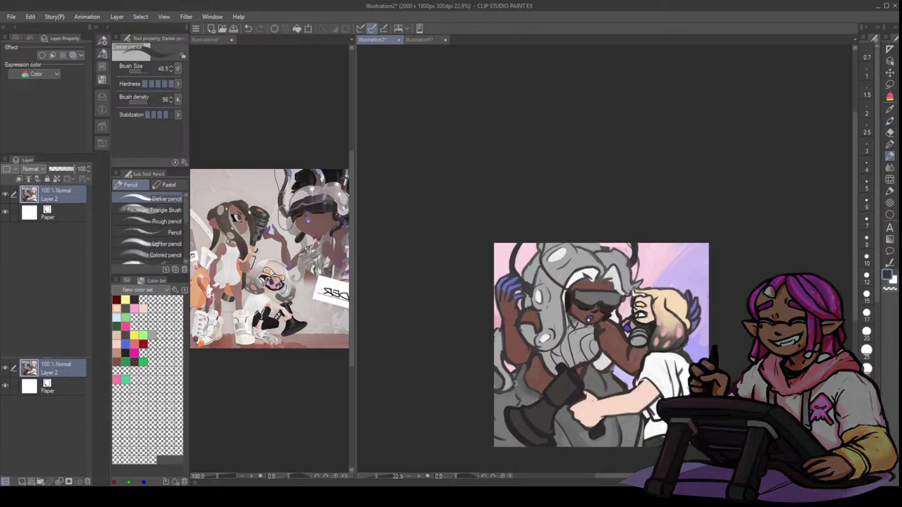
{"action": "key", "text": "b"}
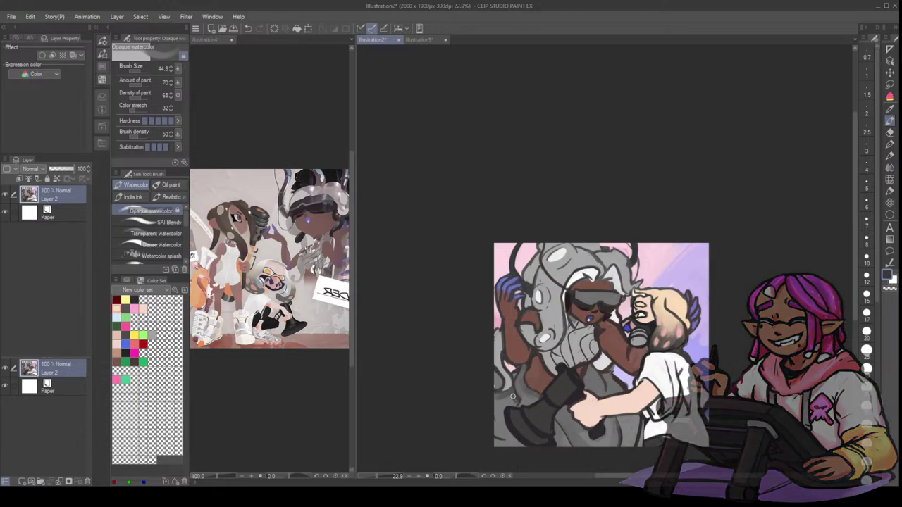
{"action": "left_click_drag", "start_coordinate": [496, 396], "coordinate": [509, 447]}
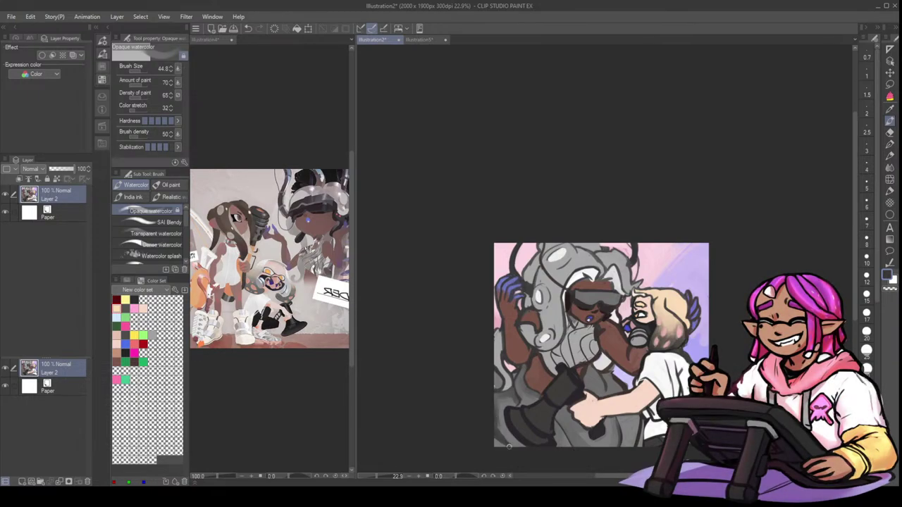
- Sample gray from the lower garment and shade its folds around the megaphone with Opaque watercolor at varying brush sizes
{"action": "left_click", "coordinate": [501, 417], "text": "alt"}
{"action": "key", "text": "]"}
{"action": "key", "text": "bracketleft"}
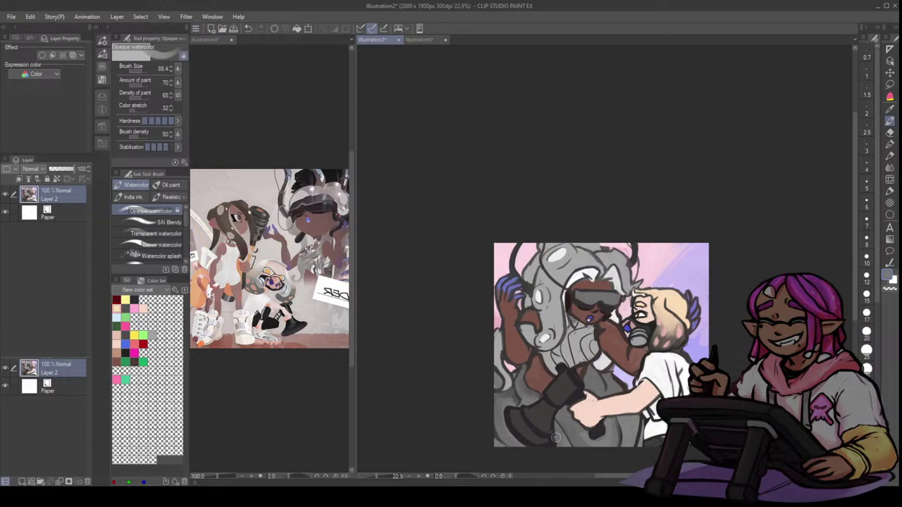
{"action": "key", "text": "bracketright"}
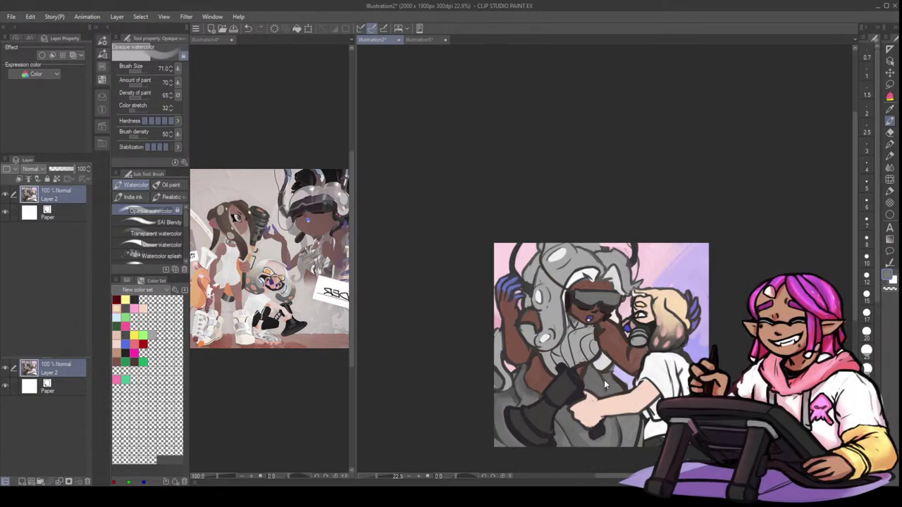
{"action": "key", "text": "bracketleft"}
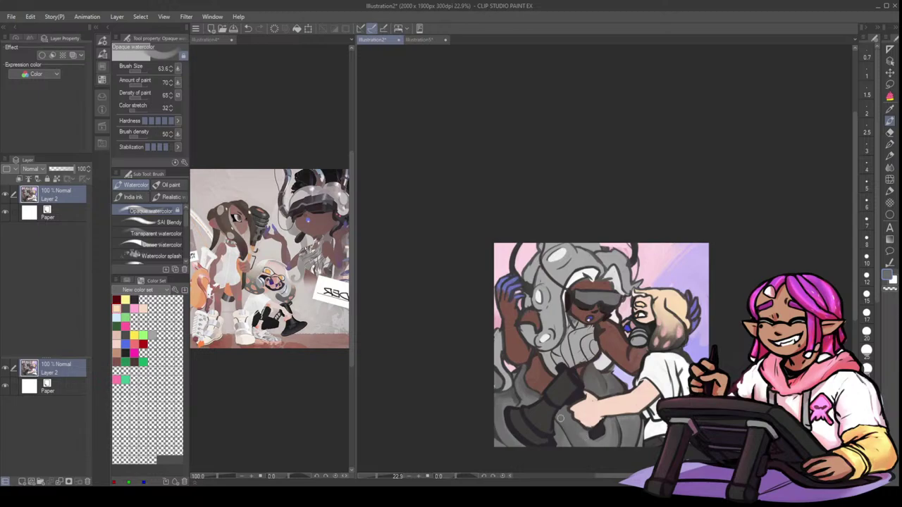
- Refine the gray garment's lines and shading beside the blond character's white shirt, alternating the Darker pencil and Opaque watercolor
{"action": "key", "text": "p"}
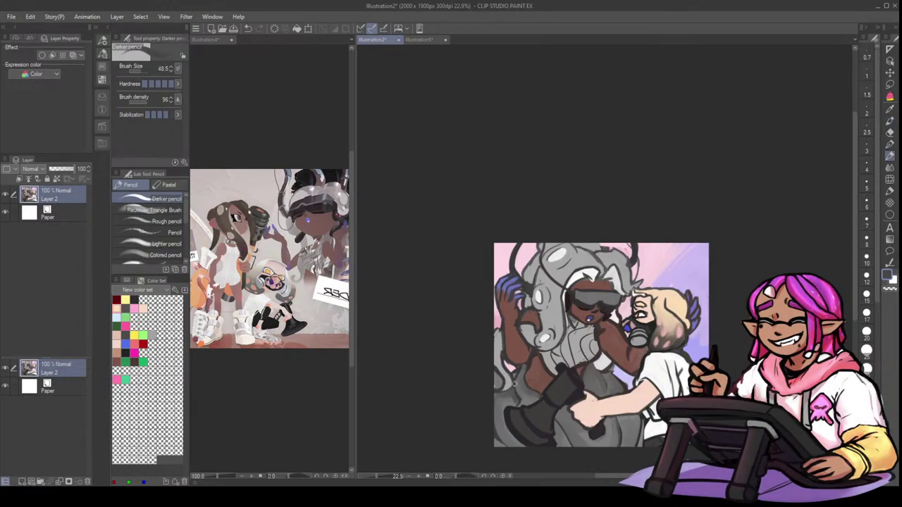
{"action": "key", "text": "b"}
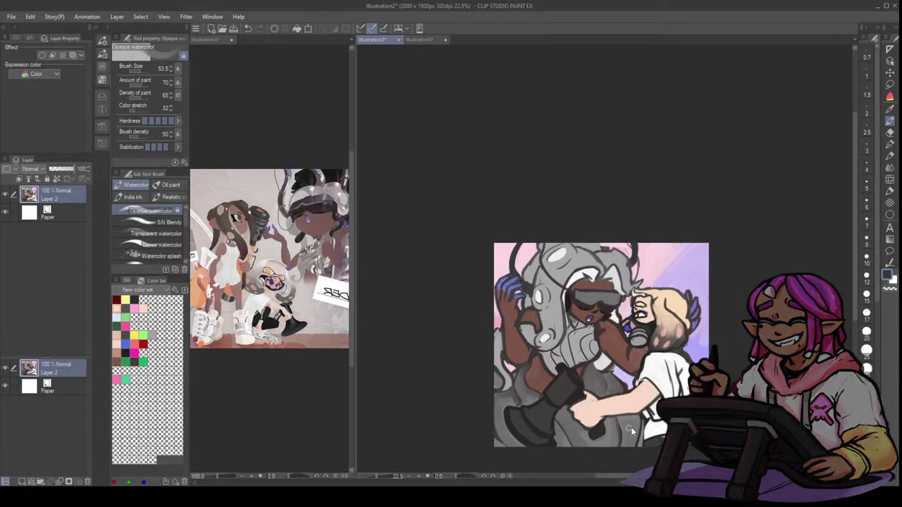
{"action": "key", "text": "p"}
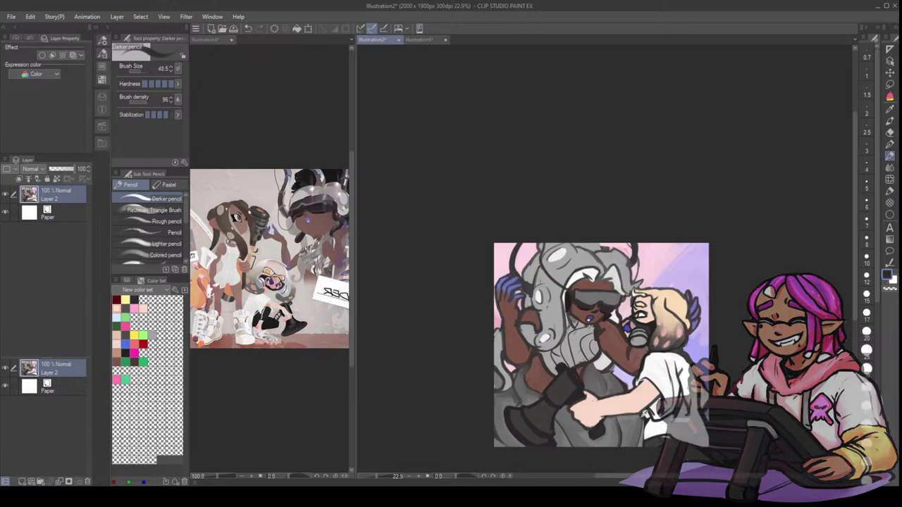
{"action": "key", "text": "b"}
{"action": "key", "text": "bracketright"}
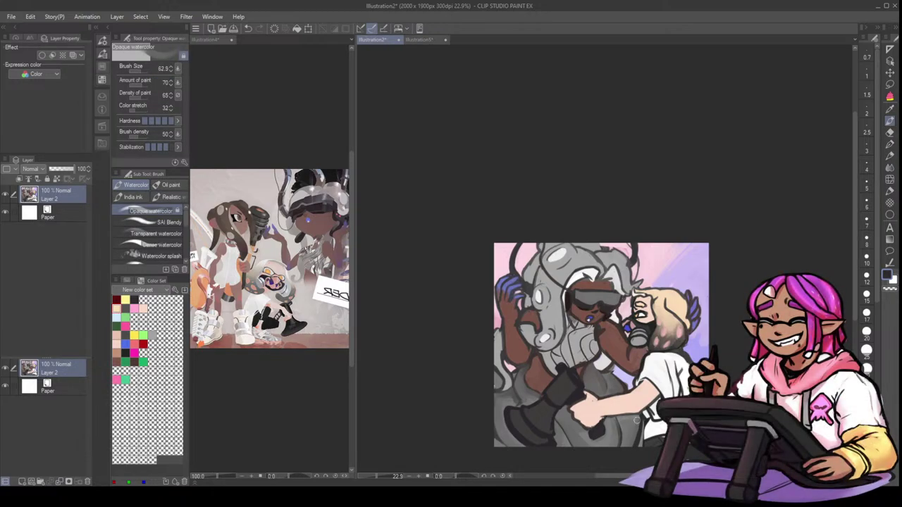
{"action": "left_click_drag", "start_coordinate": [629, 445], "coordinate": [634, 429]}
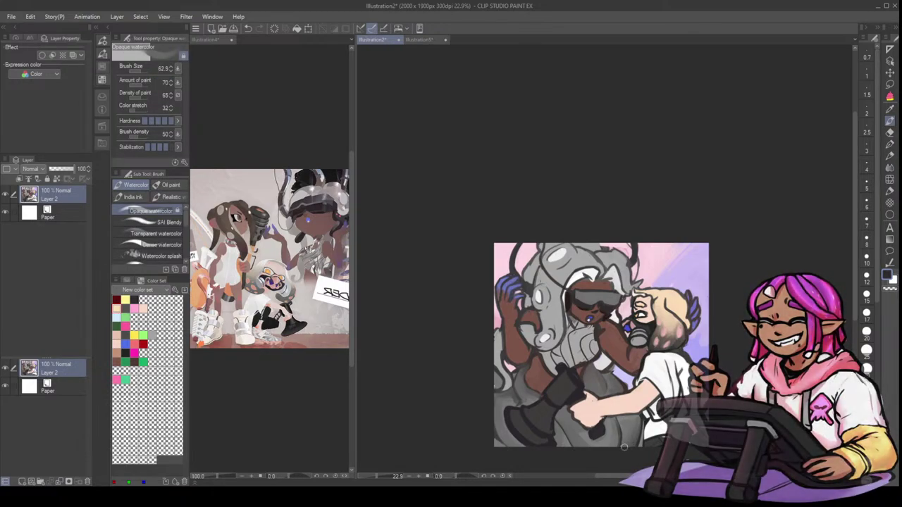
{"action": "key", "text": "p"}
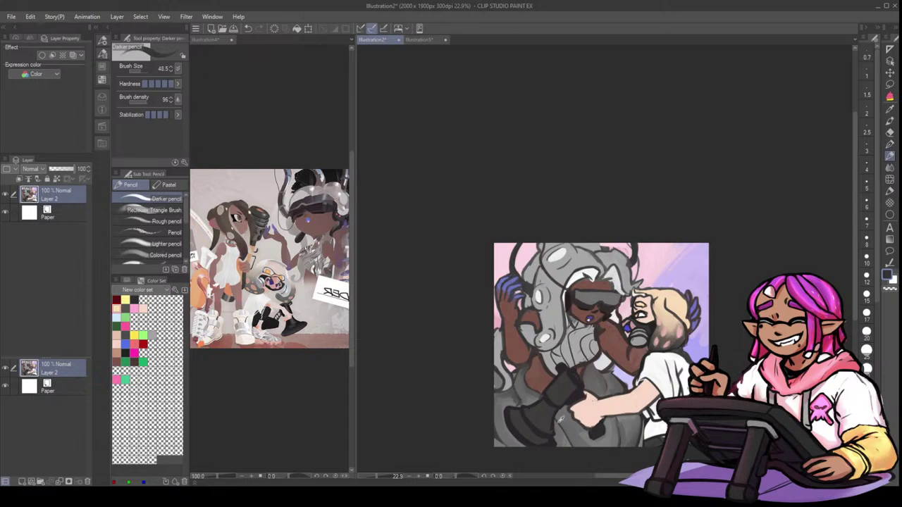
- Redraw the fold lines between the megaphone and the hand with the Darker pencil, using grays and darks sampled from the painting
{"action": "left_click", "coordinate": [555, 420], "text": "alt"}
{"action": "left_click_drag", "start_coordinate": [557, 420], "coordinate": [574, 445]}
{"action": "left_click_drag", "start_coordinate": [559, 413], "coordinate": [575, 444]}
{"action": "left_click", "coordinate": [558, 411], "text": "alt"}
{"action": "left_click_drag", "start_coordinate": [561, 408], "coordinate": [556, 445]}
{"action": "left_click", "coordinate": [553, 428], "text": "alt"}
{"action": "mouse_move", "coordinate": [582, 394]}
{"action": "left_mouse_down"}
{"action": "mouse_move", "coordinate": [571, 378]}
{"action": "mouse_move", "coordinate": [584, 388]}
{"action": "left_mouse_up"}
{"action": "left_click", "coordinate": [578, 372], "text": "alt"}
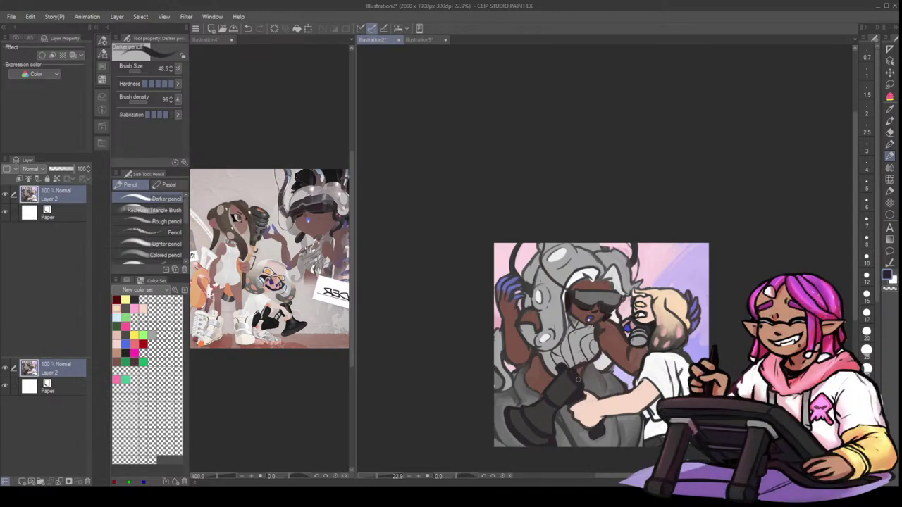
- Soften the gray fold below the hand with Opaque watercolor in a sampled gray and check the canvas flipped
{"action": "key", "text": "b"}
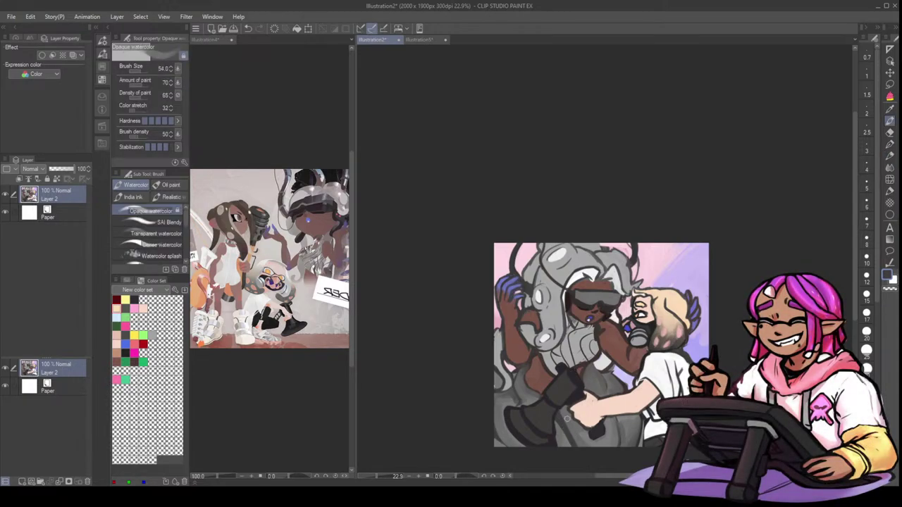
{"action": "left_click", "coordinate": [565, 410], "text": "alt"}
{"action": "left_click_drag", "start_coordinate": [562, 410], "coordinate": [573, 434]}
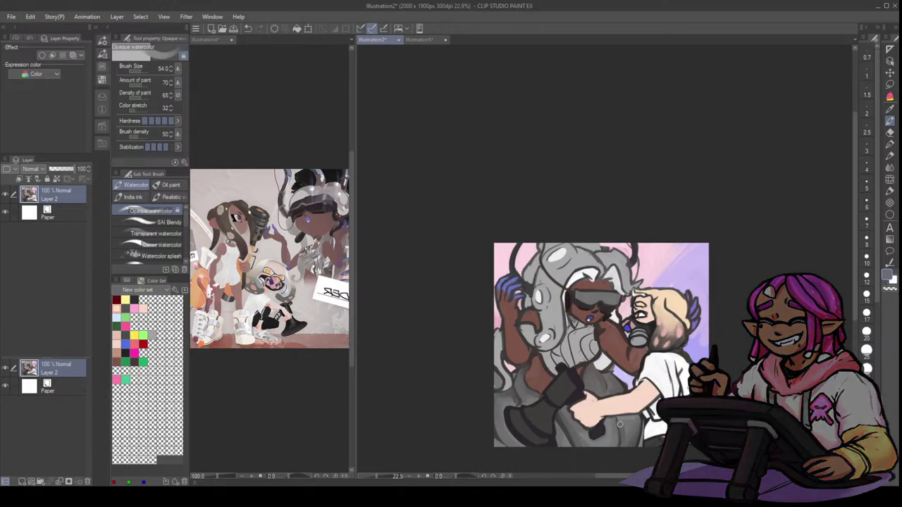
{"action": "key", "text": "h"}
{"action": "key", "text": "h"}
- Add a new layer above the painting and set up the G-pen with brush size 267.3
{"action": "left_click", "coordinate": [24, 479]}
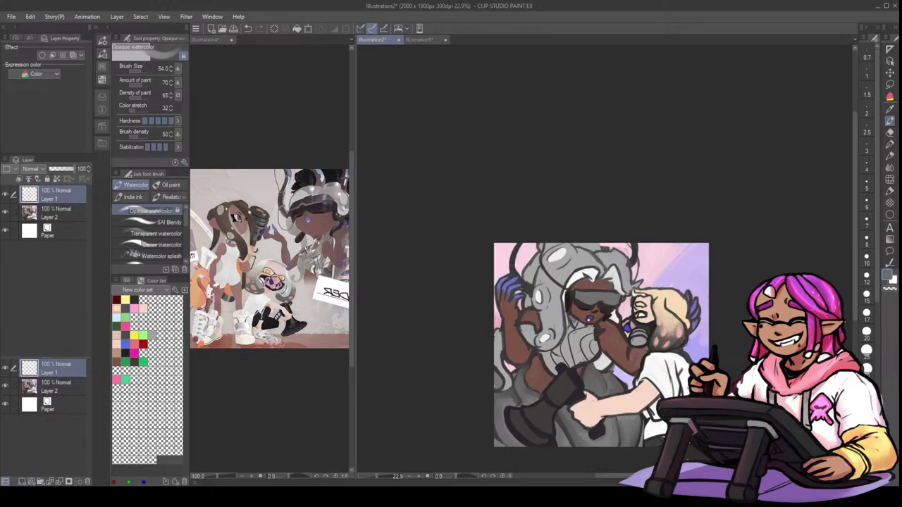
{"action": "left_click", "coordinate": [890, 143]}
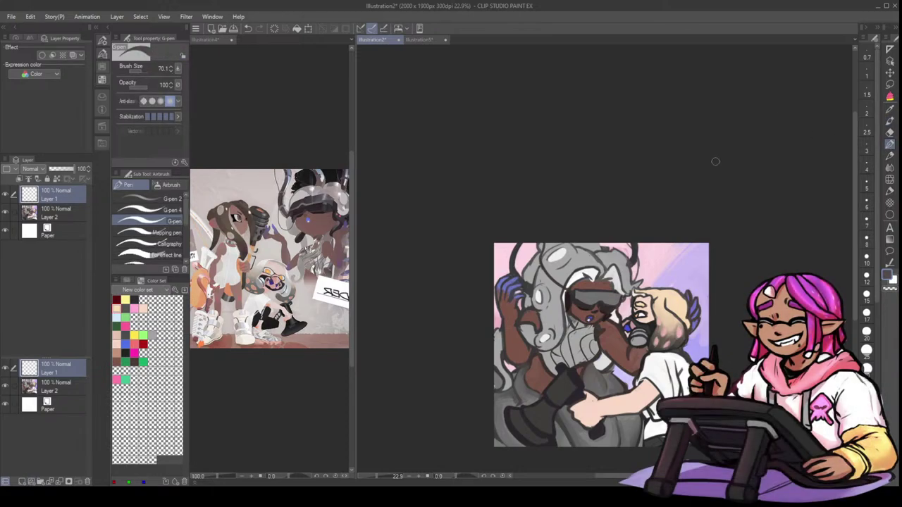
{"action": "left_click_drag", "start_coordinate": [564, 343], "coordinate": [570, 343]}
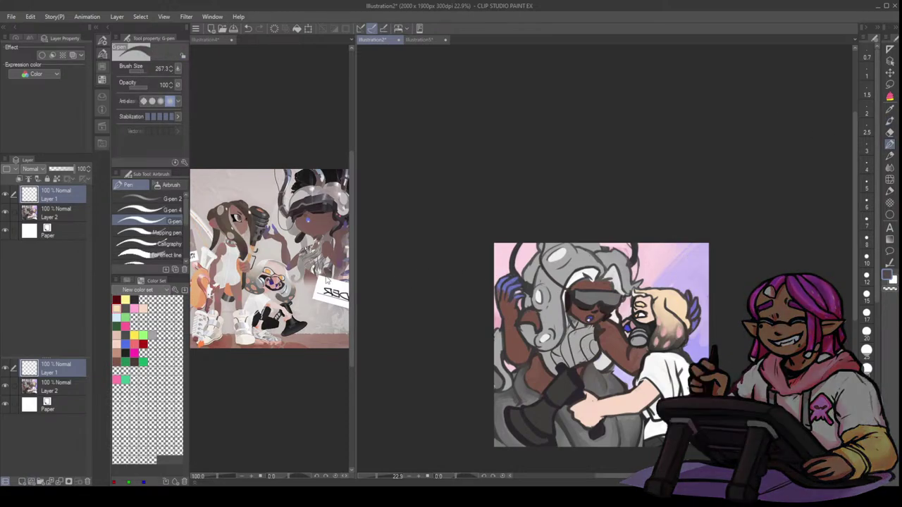
- Enlarge the visor-wearing character in the Illustration4 reference, then set the new Illustration2 layer's blending mode to Overlay
{"action": "left_click", "coordinate": [327, 280]}
{"action": "scroll", "coordinate": [269, 258], "scroll_direction": "up", "scroll_amount": 3}
{"action": "scroll", "coordinate": [269, 258], "scroll_direction": "down", "scroll_amount": 1}
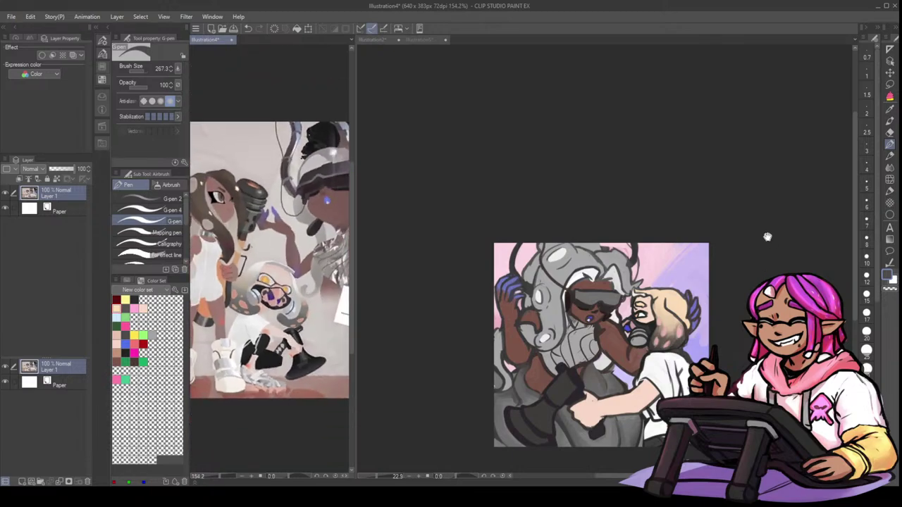
{"action": "left_click_drag", "start_coordinate": [310, 247], "coordinate": [222, 265]}
{"action": "left_click", "coordinate": [583, 344]}
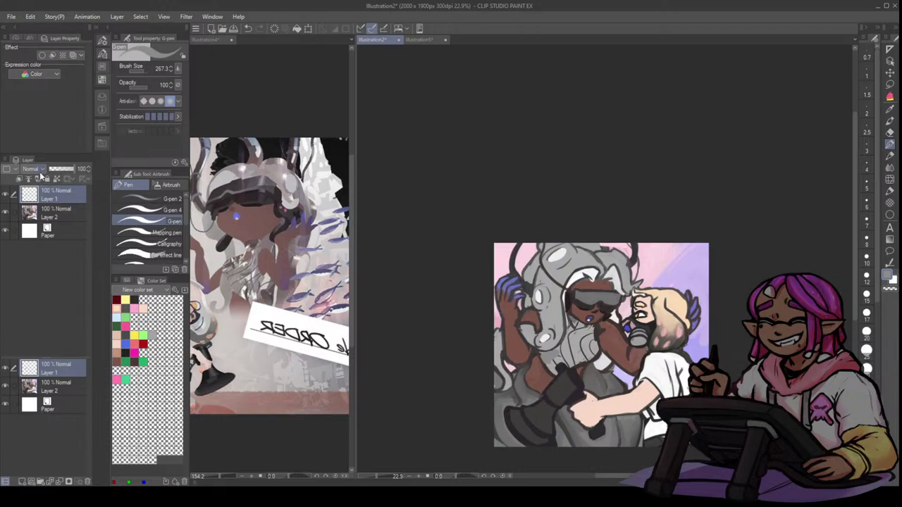
{"action": "left_click", "coordinate": [43, 338]}
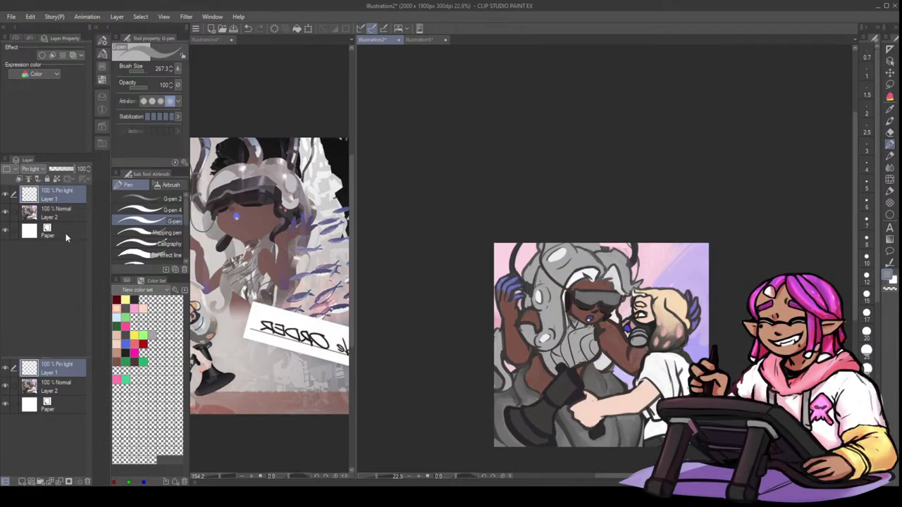
{"action": "left_click", "coordinate": [42, 169]}
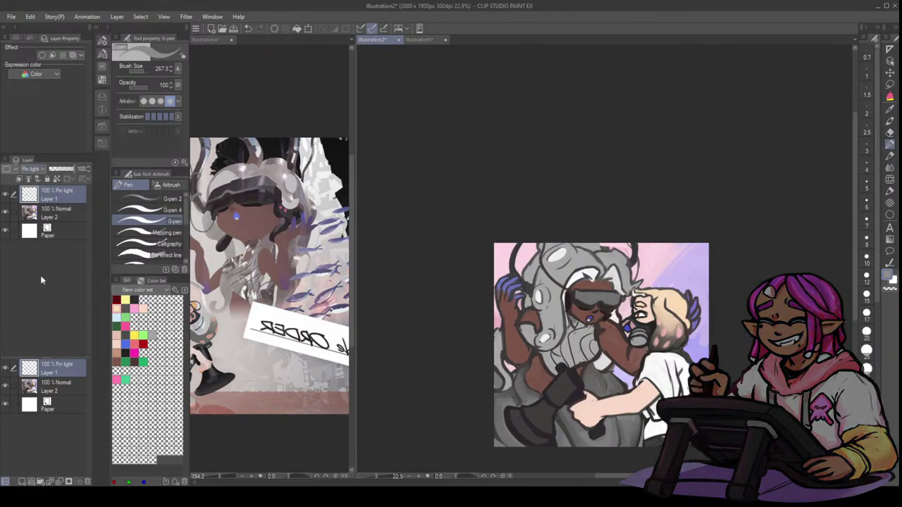
{"action": "left_click", "coordinate": [43, 288]}
- Paint white G-pen highlights on the visor-wearing character's chest drapery and trim their edges with the Hard eraser
{"action": "left_click_drag", "start_coordinate": [751, 98], "coordinate": [745, 74]}
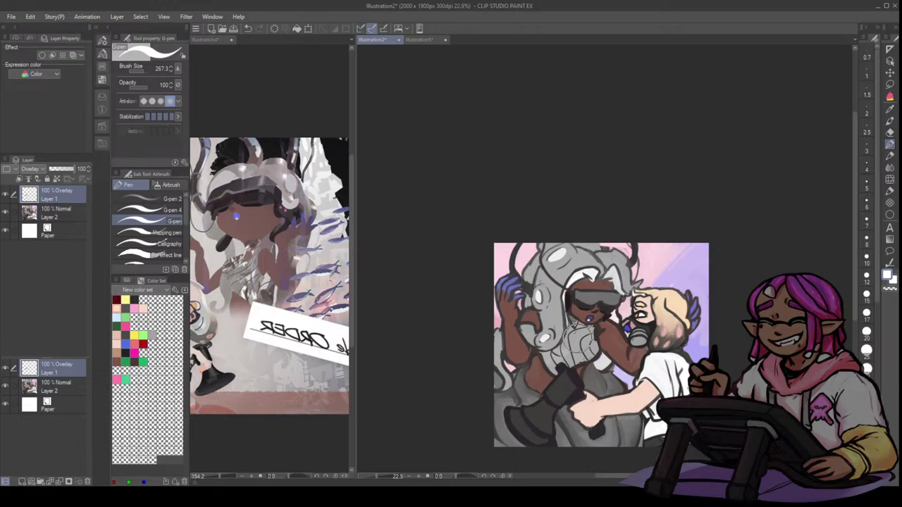
{"action": "mouse_move", "coordinate": [555, 358]}
{"action": "left_mouse_down"}
{"action": "mouse_move", "coordinate": [594, 338]}
{"action": "mouse_move", "coordinate": [579, 334]}
{"action": "mouse_move", "coordinate": [575, 350]}
{"action": "left_mouse_up"}
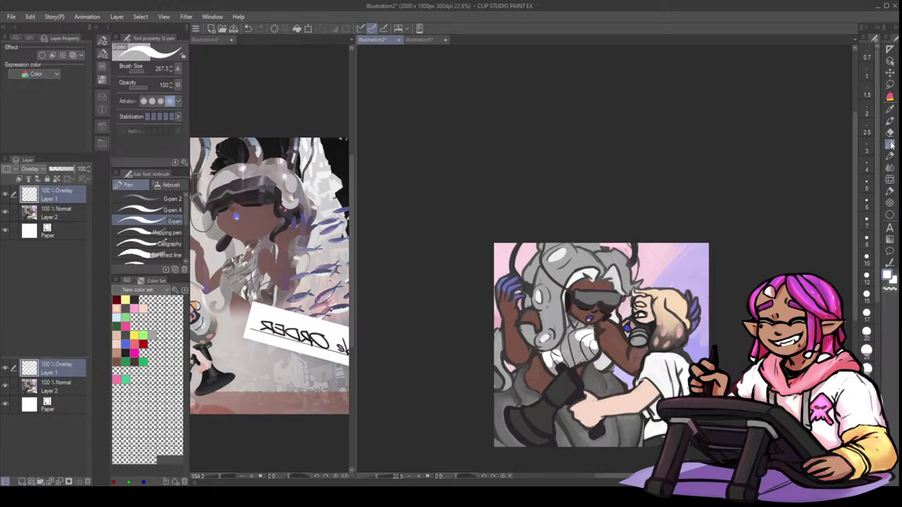
{"action": "key", "text": "e"}
{"action": "mouse_move", "coordinate": [615, 322]}
{"action": "left_mouse_down"}
{"action": "mouse_move", "coordinate": [576, 338]}
{"action": "mouse_move", "coordinate": [590, 364]}
{"action": "mouse_move", "coordinate": [574, 338]}
{"action": "mouse_move", "coordinate": [557, 350]}
{"action": "mouse_move", "coordinate": [574, 352]}
{"action": "left_mouse_up"}
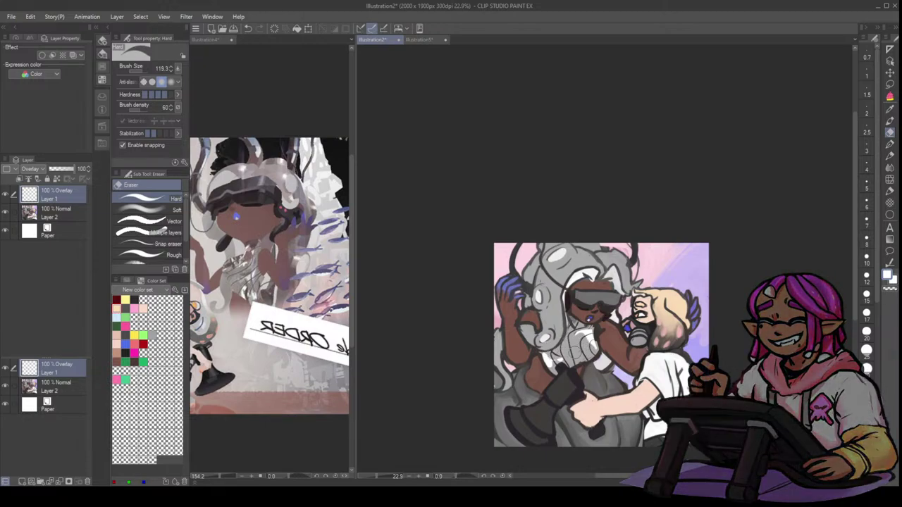
{"action": "left_click", "coordinate": [889, 167]}
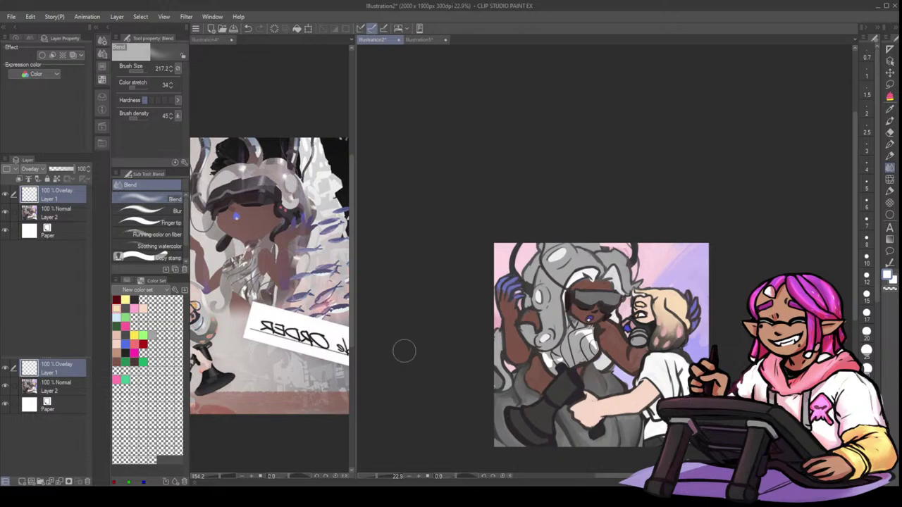
- Add a layer directly beneath the Overlay layer and paint a brownish-gray Opaque watercolor shadow on the chest drapery
{"action": "left_click", "coordinate": [22, 481]}
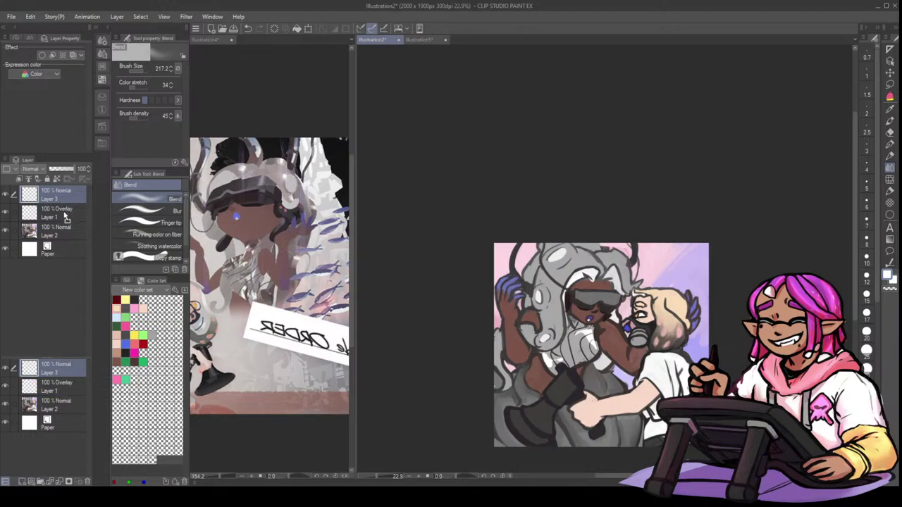
{"action": "left_click_drag", "start_coordinate": [66, 200], "coordinate": [79, 220]}
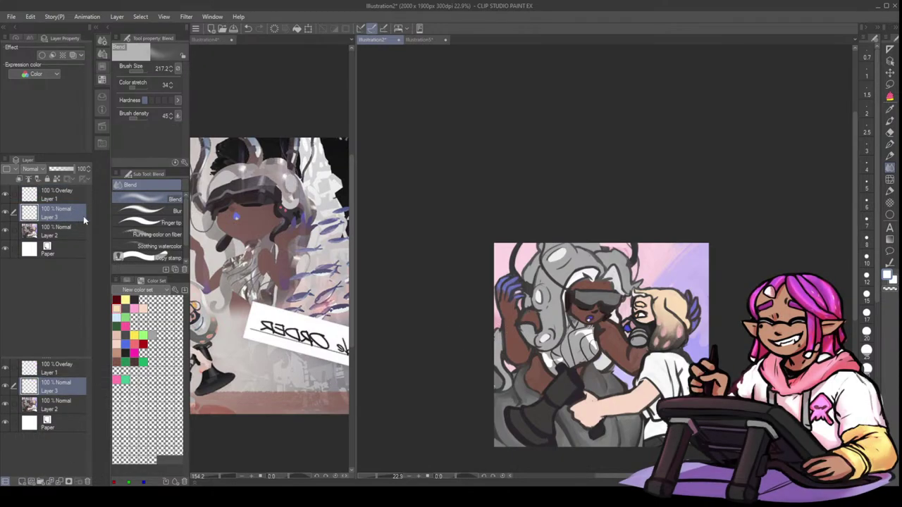
{"action": "left_click", "coordinate": [891, 121]}
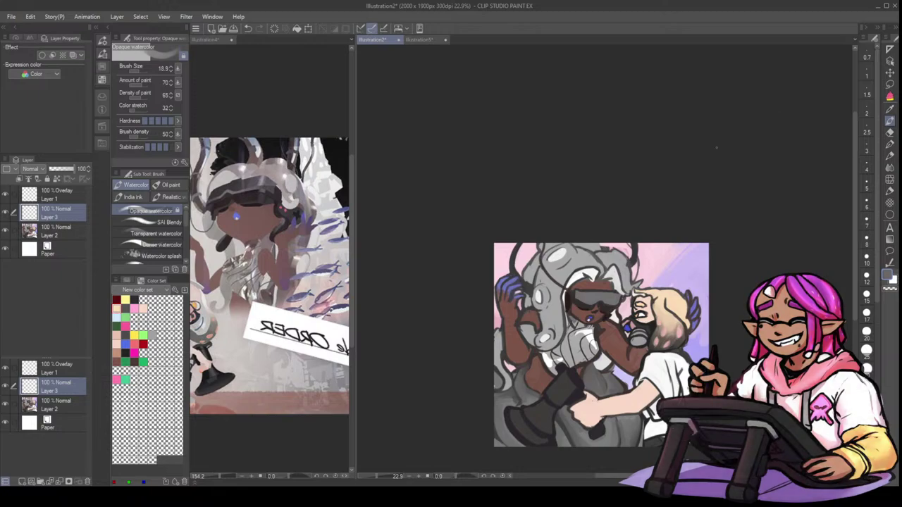
{"action": "left_click_drag", "start_coordinate": [575, 347], "coordinate": [578, 340]}
{"action": "left_click", "coordinate": [37, 196]}
{"action": "key", "text": "ctrl+z"}
{"action": "key", "text": "ctrl+z"}
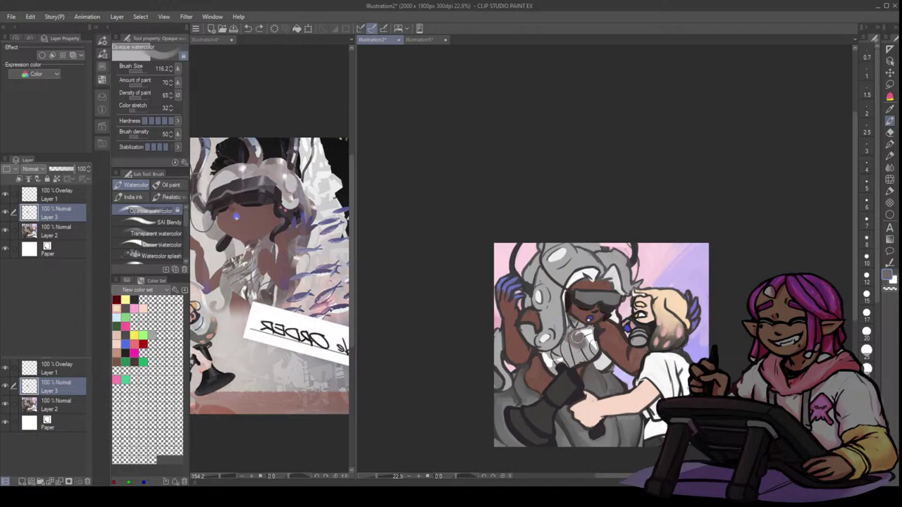
- Set the shadow layer's blending mode to Multiply and its opacity to 89%
{"action": "left_click", "coordinate": [39, 171]}
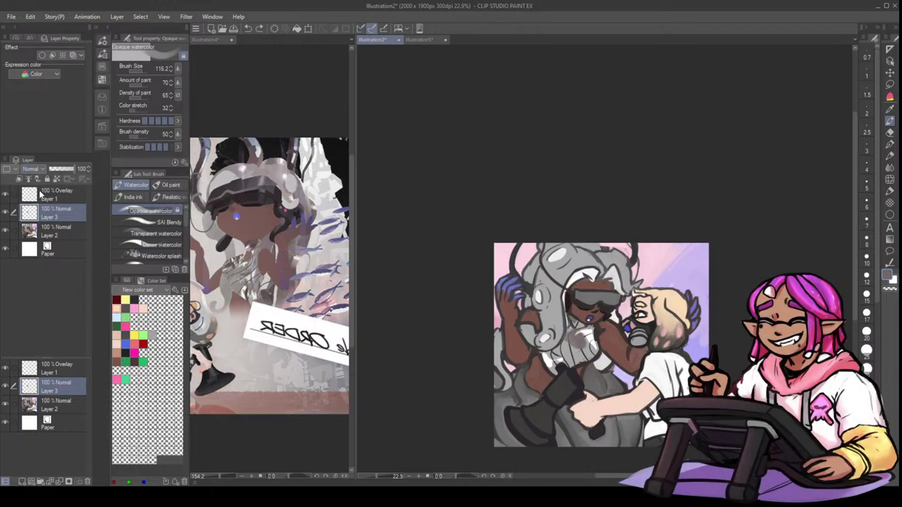
{"action": "left_click", "coordinate": [42, 196]}
{"action": "left_click_drag", "start_coordinate": [62, 171], "coordinate": [73, 172]}
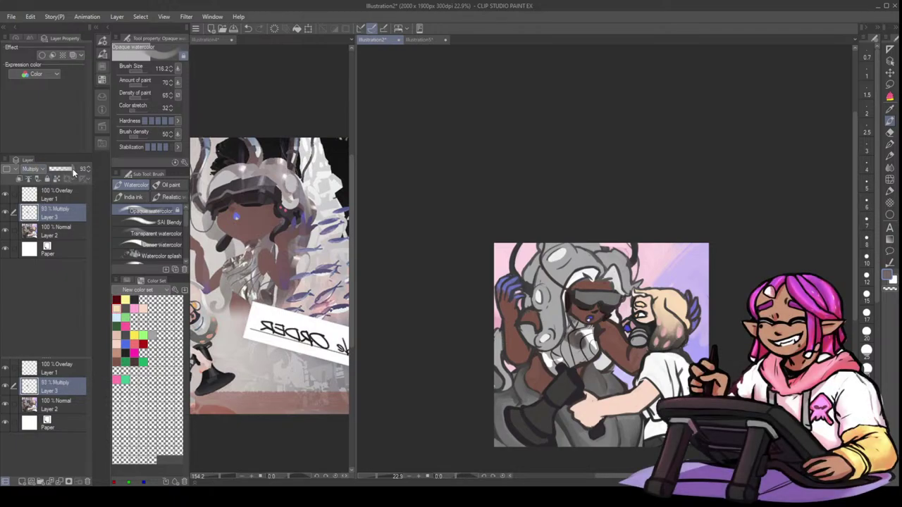
- Refine the Multiply shadows on the chest drapery with Opaque watercolor strokes and trim their edges with the Hard eraser
{"action": "left_click", "coordinate": [889, 132]}
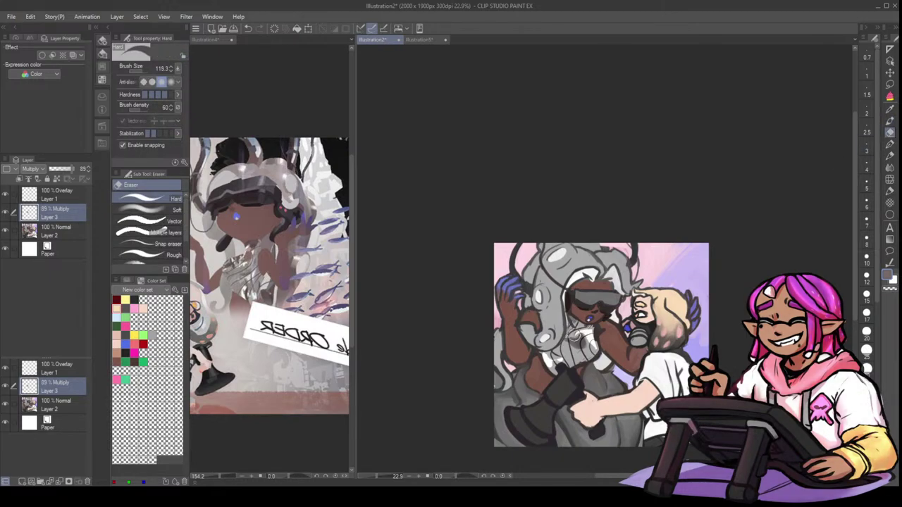
{"action": "key", "text": "b"}
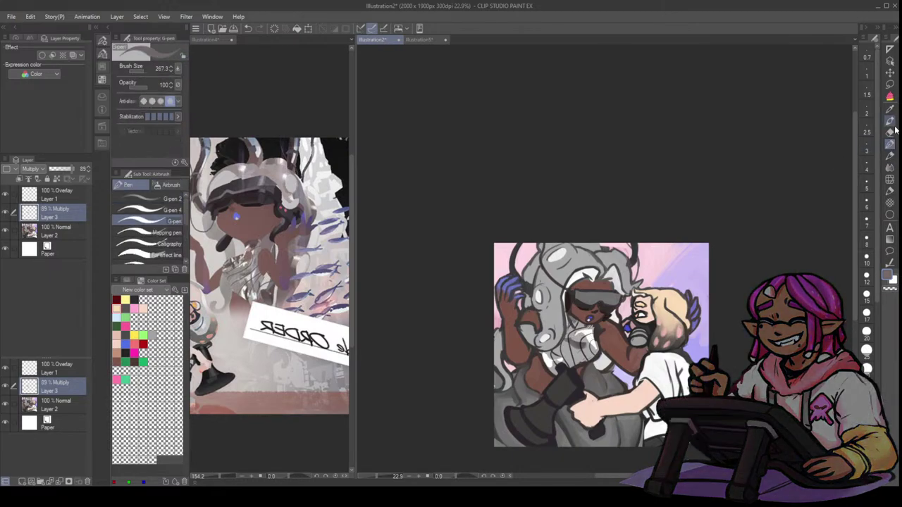
{"action": "left_click_drag", "start_coordinate": [570, 342], "coordinate": [573, 342]}
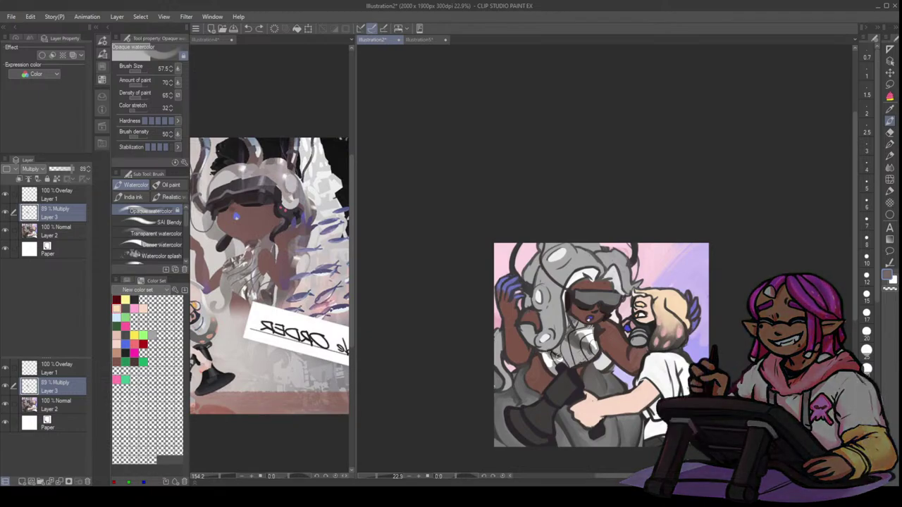
{"action": "left_click", "coordinate": [888, 133]}
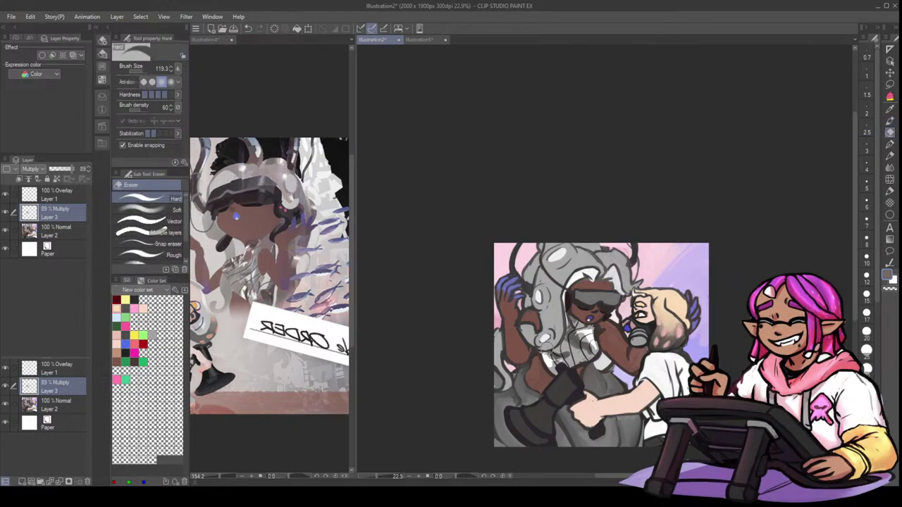
{"action": "left_click", "coordinate": [891, 121]}
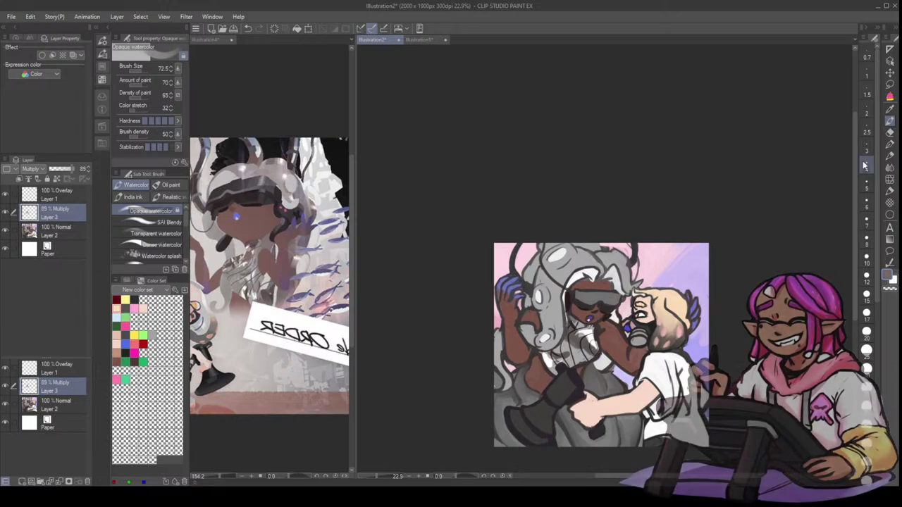
{"action": "key", "text": "e"}
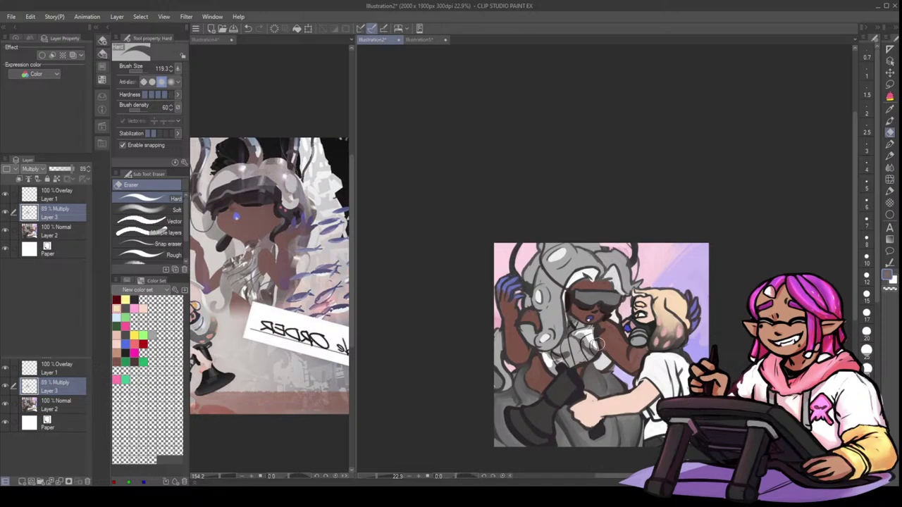
- Soften the Multiply shadows on the chest drapery with the Blend tool at brush size 65.2
{"action": "key", "text": "j"}
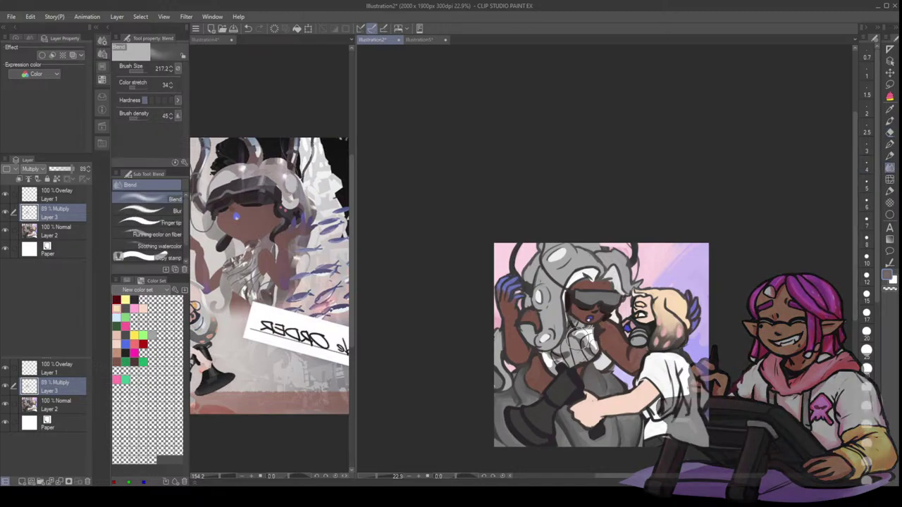
{"action": "key", "text": "["}
{"action": "key", "text": "["}
{"action": "key", "text": "["}
{"action": "key", "text": "["}
{"action": "key", "text": "["}
{"action": "key", "text": "["}
{"action": "key", "text": "["}
{"action": "key", "text": "["}
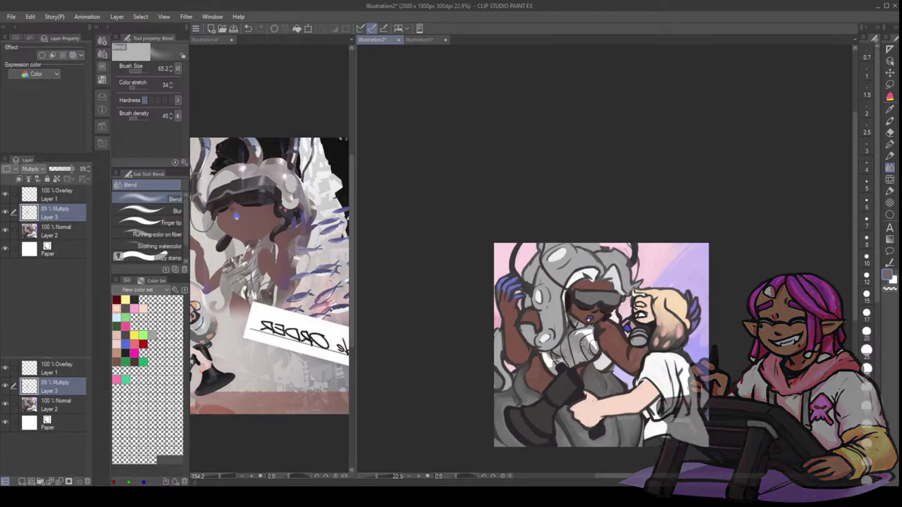
- Add Opaque watercolor shadows along the drapery's lower folds and neckline, then clean up and blend their edges
{"action": "key", "text": "b"}
{"action": "mouse_move", "coordinate": [579, 354]}
{"action": "left_mouse_down"}
{"action": "mouse_move", "coordinate": [564, 354]}
{"action": "mouse_move", "coordinate": [557, 371]}
{"action": "mouse_move", "coordinate": [568, 366]}
{"action": "left_mouse_up"}
{"action": "left_click_drag", "start_coordinate": [571, 322], "coordinate": [583, 323]}
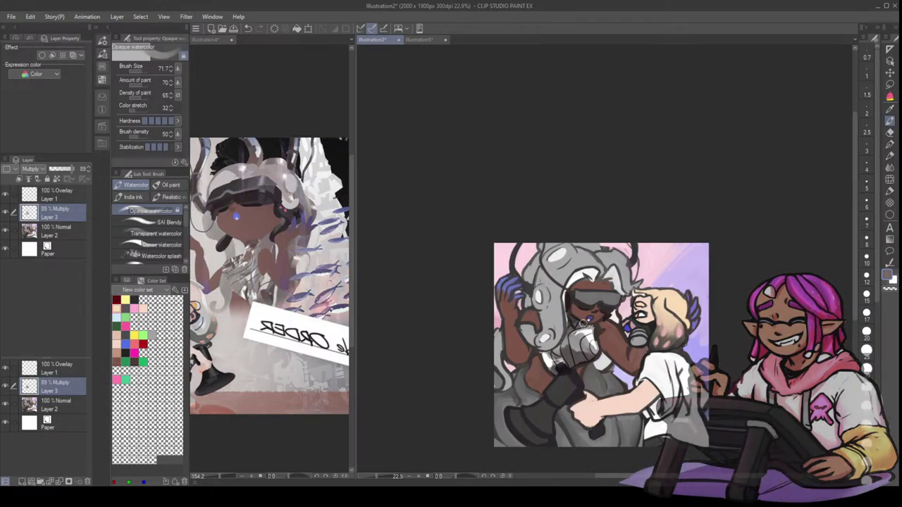
{"action": "left_click", "coordinate": [889, 133]}
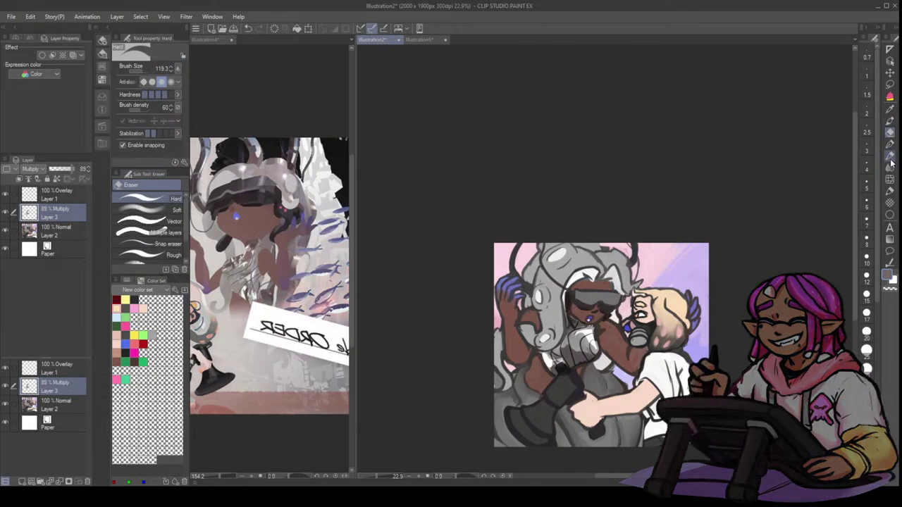
{"action": "left_click", "coordinate": [891, 161]}
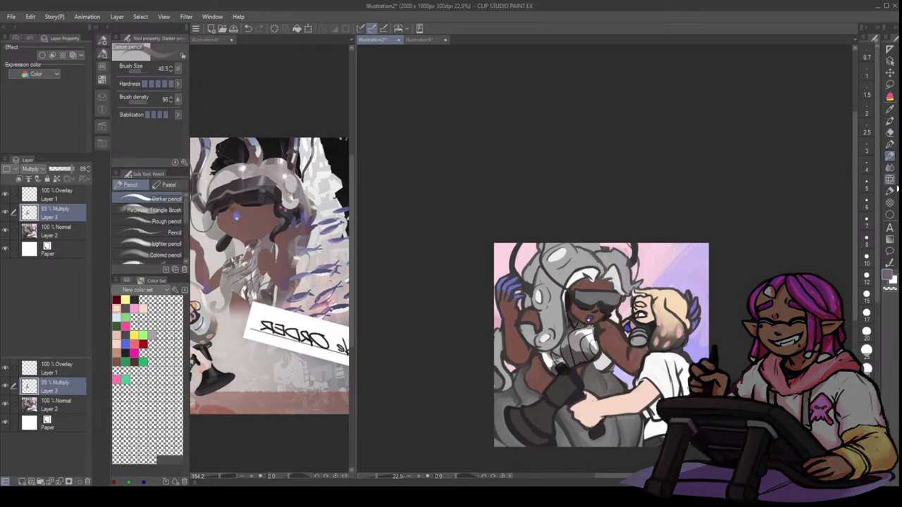
{"action": "left_click", "coordinate": [889, 167]}
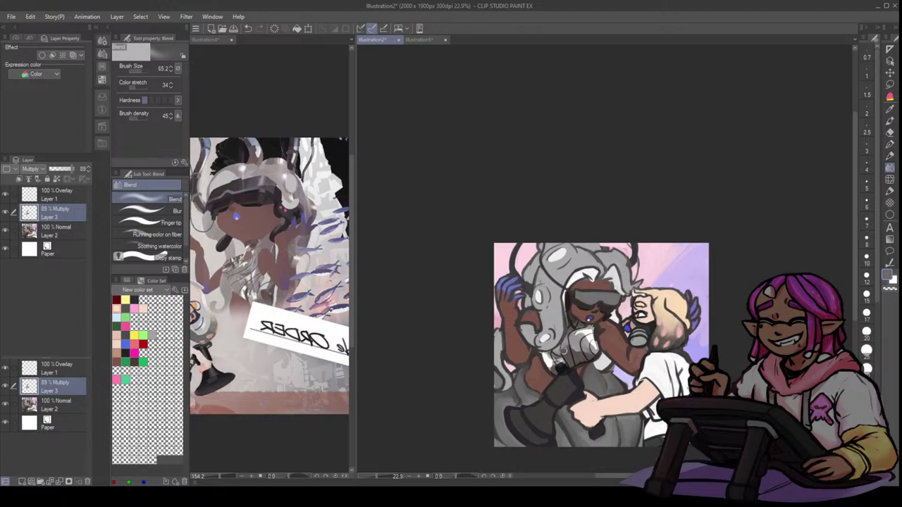
{"action": "mouse_move", "coordinate": [564, 348]}
{"action": "left_mouse_down"}
{"action": "mouse_move", "coordinate": [592, 354]}
{"action": "mouse_move", "coordinate": [553, 353]}
{"action": "left_mouse_up"}
- Blend the chest drapery highlights on the Overlay layer and mirror the canvas view
{"action": "left_click", "coordinate": [55, 196]}
{"action": "mouse_move", "coordinate": [575, 335]}
{"action": "left_mouse_down"}
{"action": "mouse_move", "coordinate": [596, 354]}
{"action": "mouse_move", "coordinate": [591, 336]}
{"action": "mouse_move", "coordinate": [586, 345]}
{"action": "mouse_move", "coordinate": [580, 335]}
{"action": "mouse_move", "coordinate": [553, 363]}
{"action": "mouse_move", "coordinate": [558, 372]}
{"action": "mouse_move", "coordinate": [603, 361]}
{"action": "left_mouse_up"}
{"action": "key", "text": "h"}
{"action": "left_click_drag", "start_coordinate": [796, 222], "coordinate": [763, 229]}
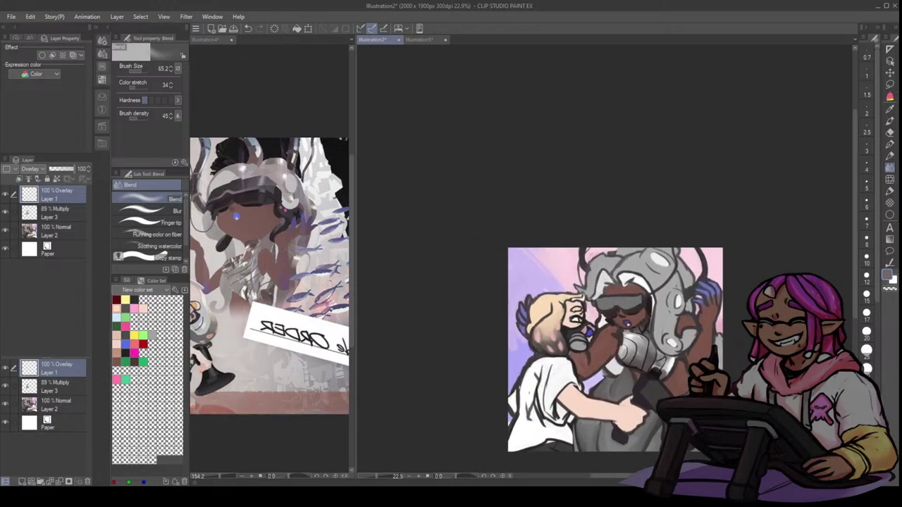
- Rework the drapery folds on the Overlay layer with Opaque watercolor and smooth the strokes with the Blend tool
{"action": "left_click", "coordinate": [889, 120]}
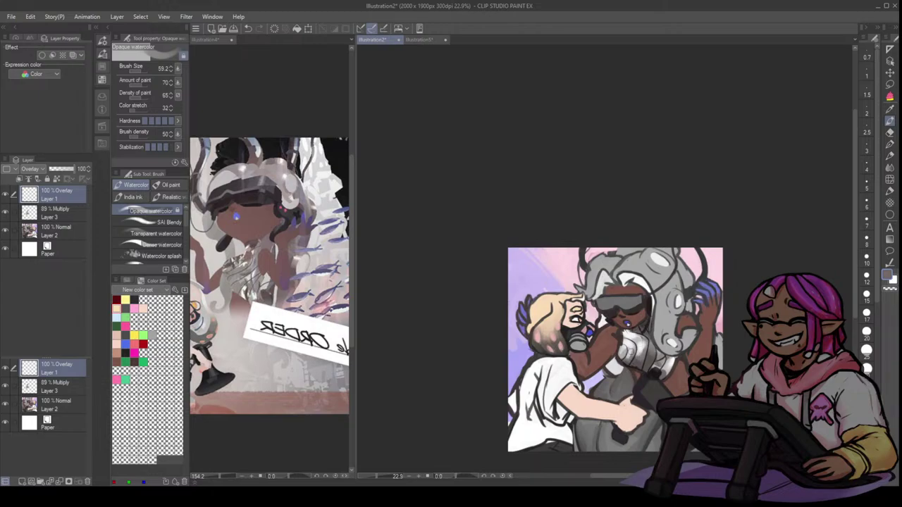
{"action": "key", "text": "ctrl+z"}
{"action": "mouse_move", "coordinate": [621, 348]}
{"action": "left_mouse_down"}
{"action": "mouse_move", "coordinate": [621, 363]}
{"action": "mouse_move", "coordinate": [647, 367]}
{"action": "left_mouse_up"}
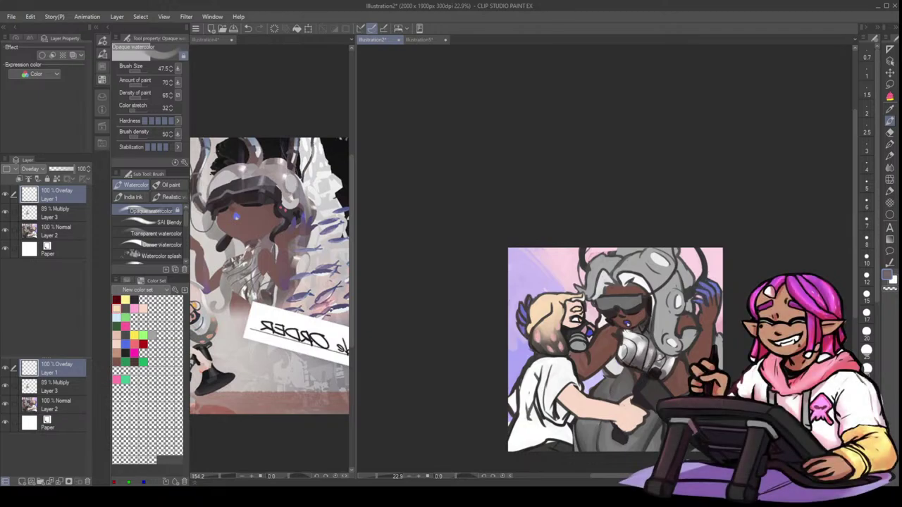
{"action": "key", "text": "j"}
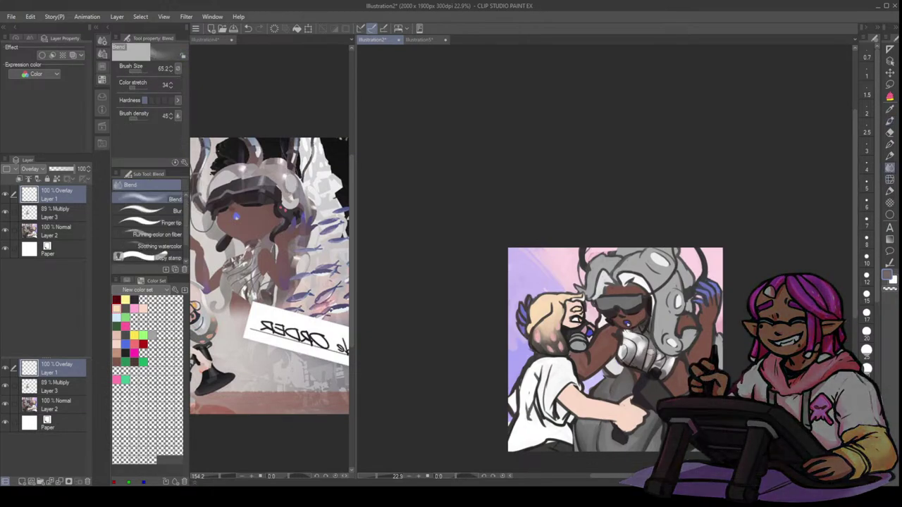
{"action": "left_click_drag", "start_coordinate": [649, 350], "coordinate": [642, 374]}
- Clean up the drapery shadows on the Multiply layer with the eraser and Blend tool
{"action": "left_click", "coordinate": [890, 161]}
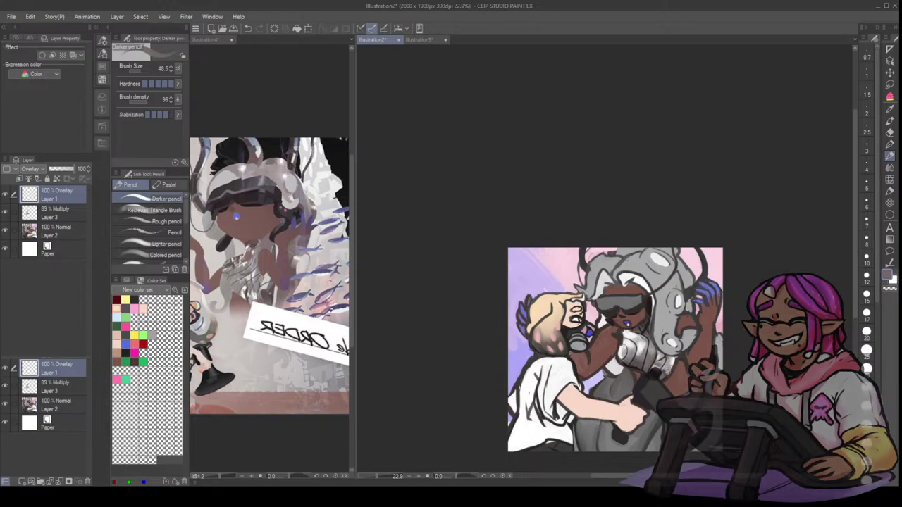
{"action": "left_click", "coordinate": [44, 213]}
{"action": "key", "text": "e"}
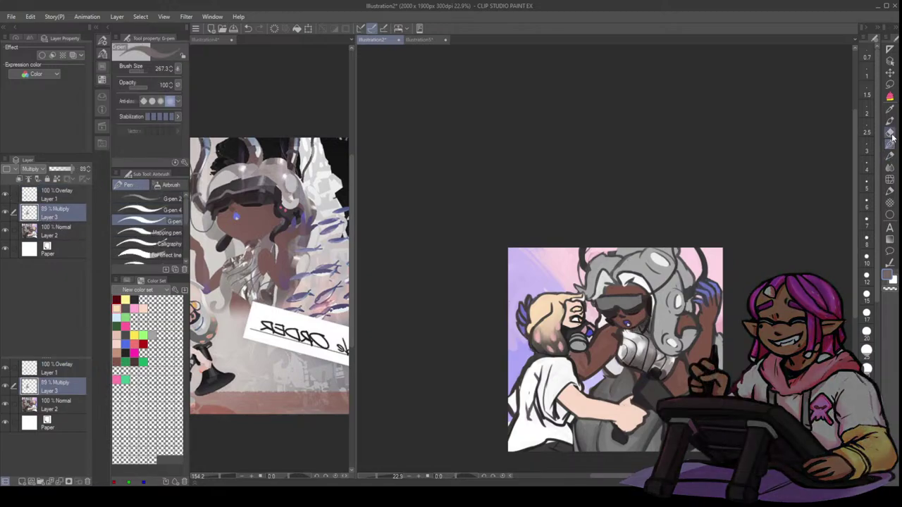
{"action": "key", "text": "j"}
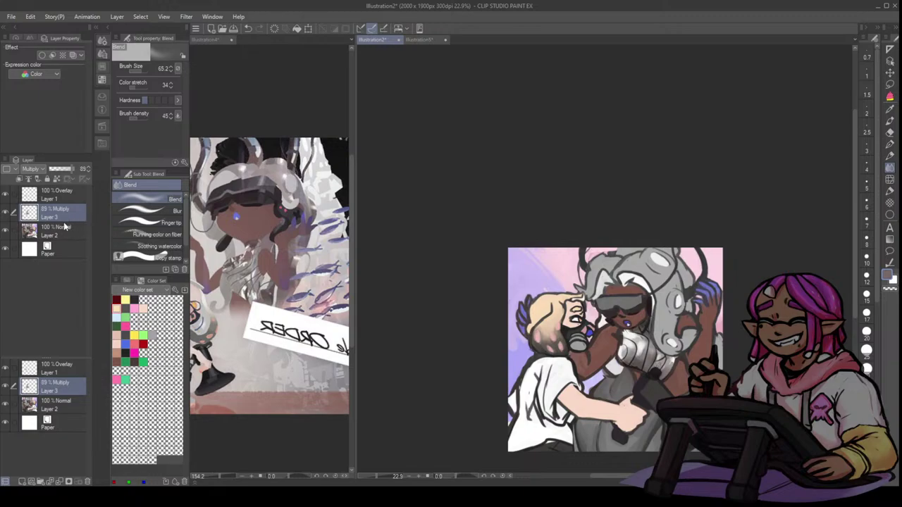
- Merge the Multiply and Overlay layers down into the painting's Layer 2 and flip the canvas view back
{"action": "left_click", "coordinate": [60, 481]}
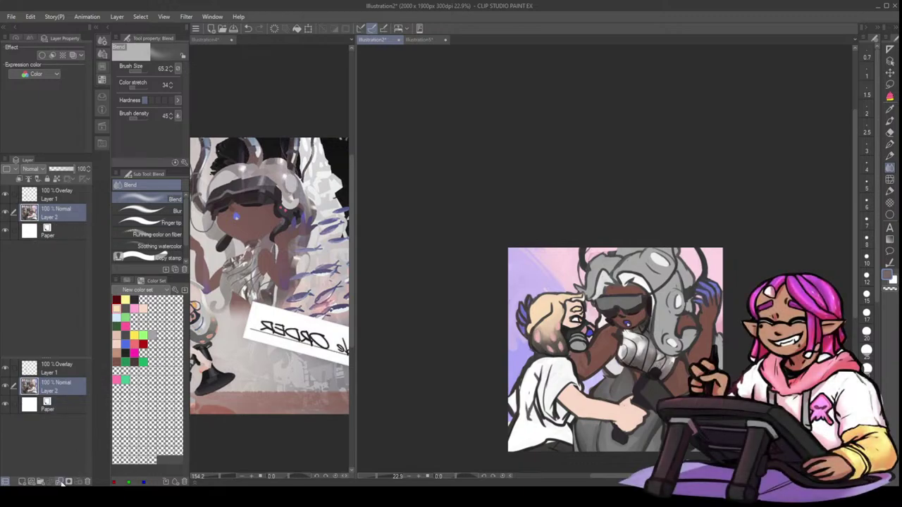
{"action": "left_click", "coordinate": [60, 204]}
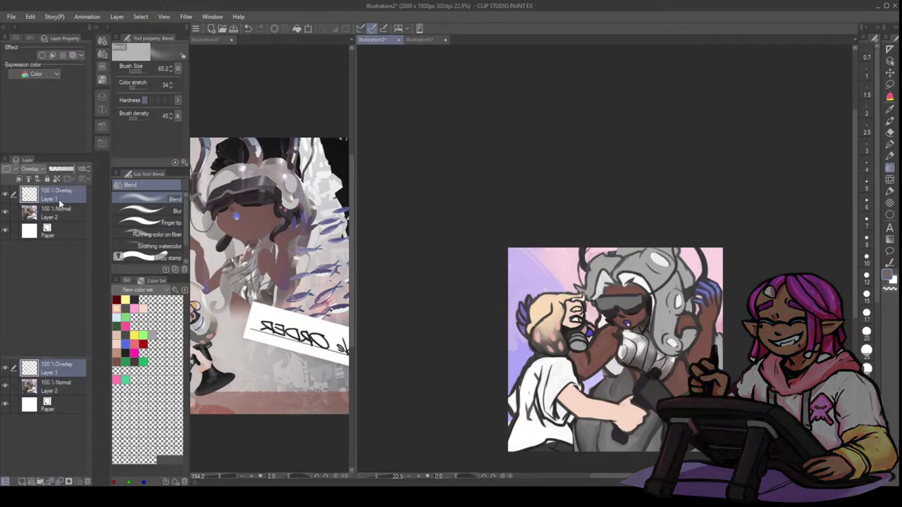
{"action": "left_click", "coordinate": [65, 482]}
{"action": "key", "text": "h"}
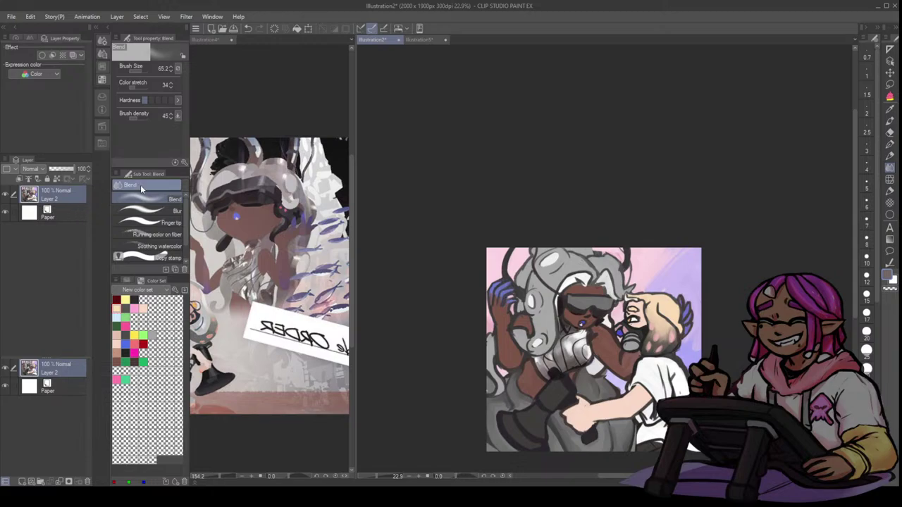
- Draw white Darker pencil highlights along the chest drapery folds and soften them with the Blend tool at size 41.1
{"action": "left_click", "coordinate": [890, 155]}
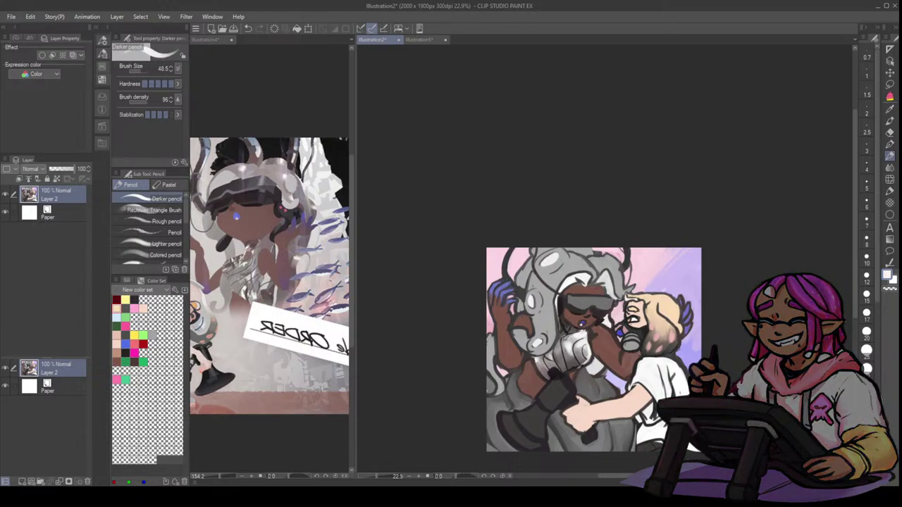
{"action": "left_click_drag", "start_coordinate": [563, 338], "coordinate": [568, 369]}
{"action": "left_click_drag", "start_coordinate": [560, 361], "coordinate": [565, 368]}
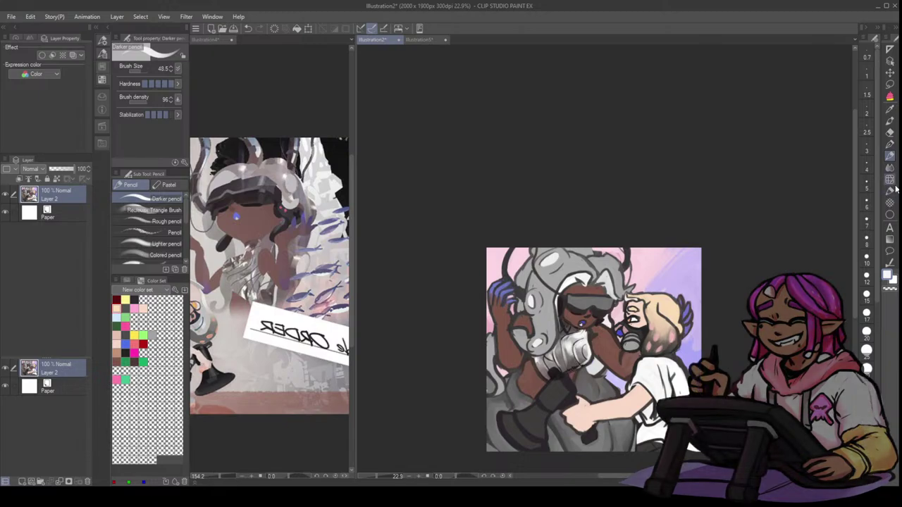
{"action": "key", "text": "j"}
{"action": "key", "text": "bracketright"}
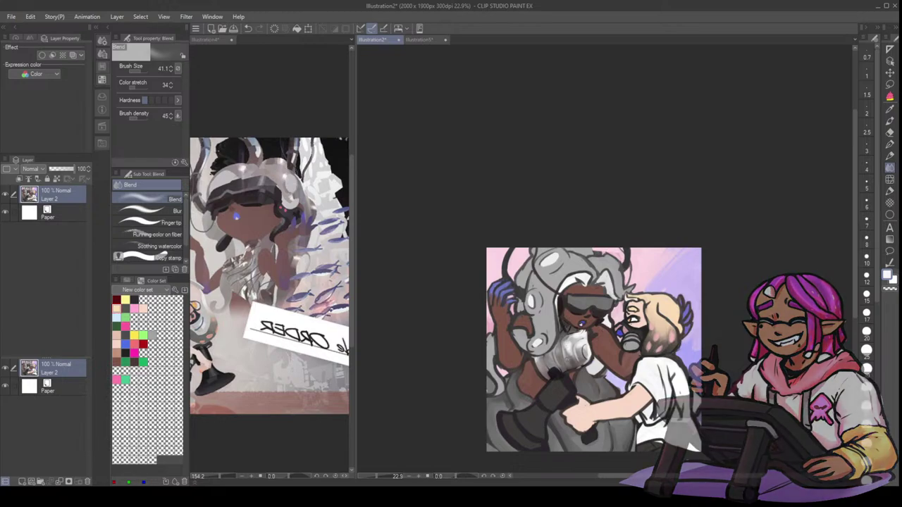
- Try white Darker pencil accents along the drapery's neckline in the mirrored view, then undo them
{"action": "key", "text": "h"}
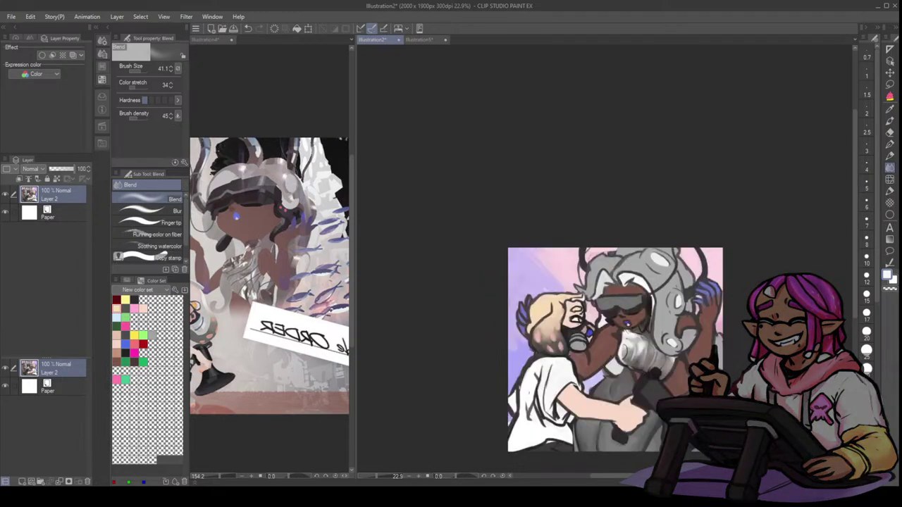
{"action": "left_click", "coordinate": [890, 157]}
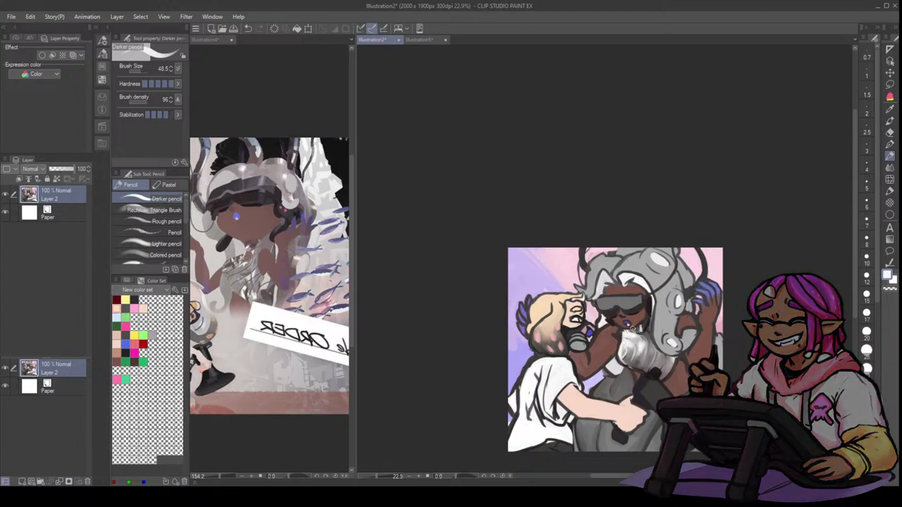
{"action": "key", "text": "ctrl+z"}
{"action": "left_click_drag", "start_coordinate": [635, 329], "coordinate": [640, 334]}
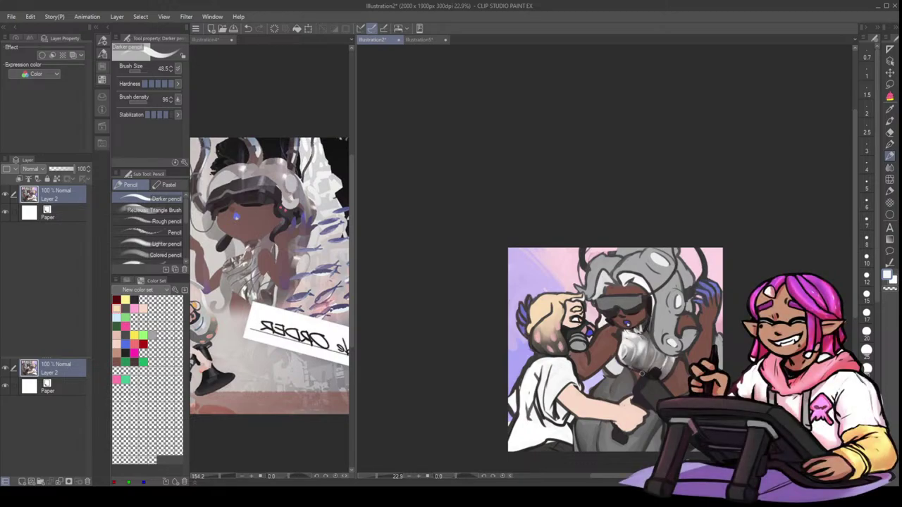
{"action": "key", "text": "x"}
{"action": "key", "text": "ctrl+z"}
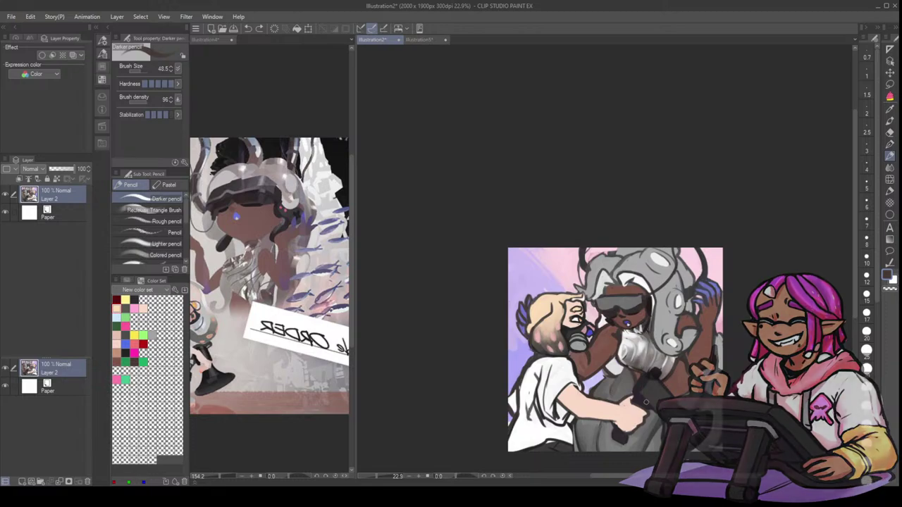
- Unmirror the canvas view and blend the drapery's neckline with the Blend tool at brush size 36.1
{"action": "key", "text": "h"}
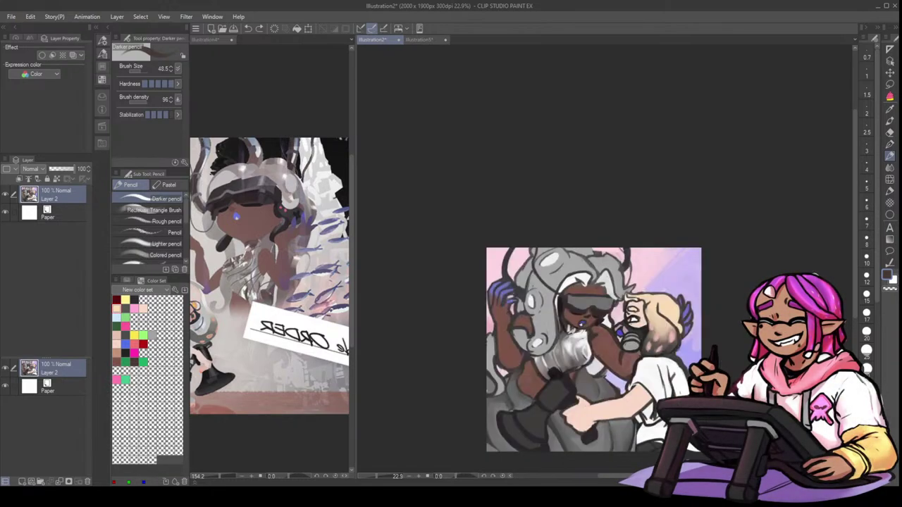
{"action": "key", "text": "j"}
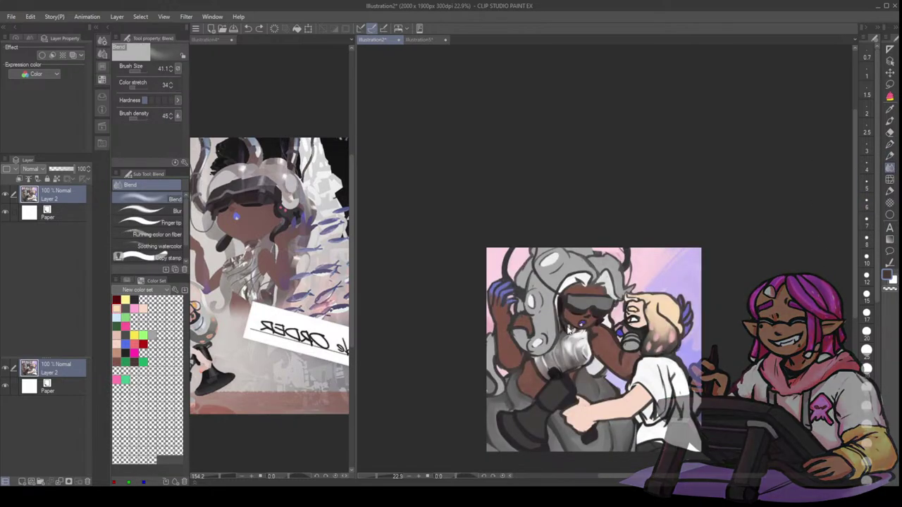
{"action": "key", "text": "["}
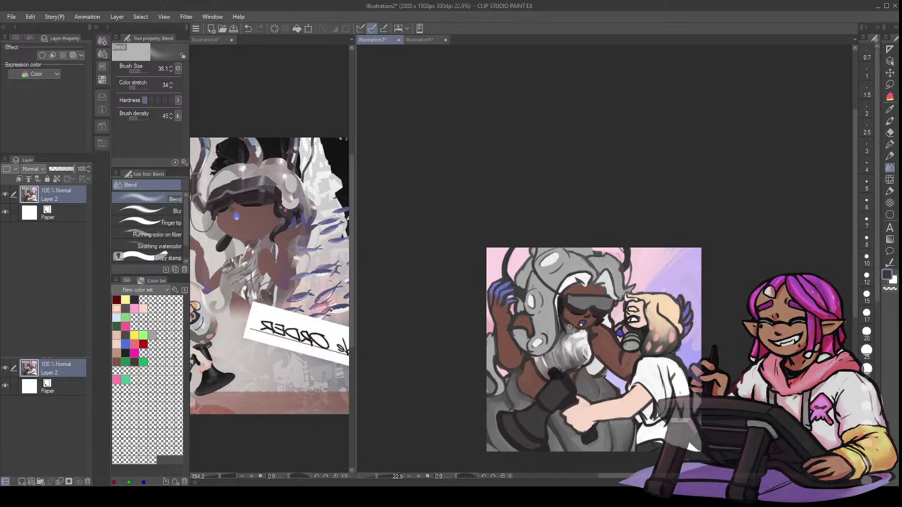
- Retouch the visor-wearing character's cheek and jaw edge beside the hair with the Darker pencil in sampled colors, undoing unwanted strokes
{"action": "left_click", "coordinate": [889, 156]}
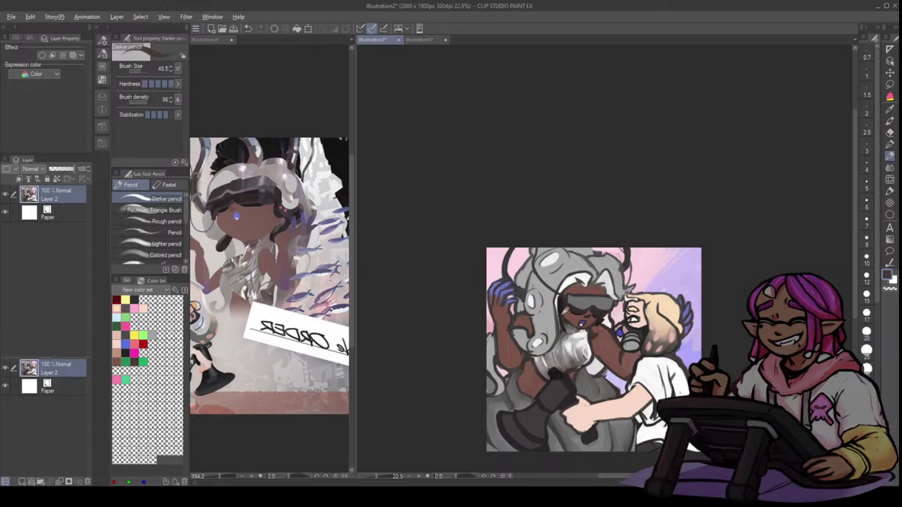
{"action": "key", "text": "ctrl+z"}
{"action": "left_click_drag", "start_coordinate": [567, 324], "coordinate": [562, 315]}
{"action": "left_click", "coordinate": [569, 316], "text": "alt"}
{"action": "left_click", "coordinate": [567, 317], "text": "alt"}
{"action": "left_click_drag", "start_coordinate": [564, 317], "coordinate": [564, 323]}
{"action": "left_click", "coordinate": [567, 323], "text": "alt"}
{"action": "key", "text": "bracketleft"}
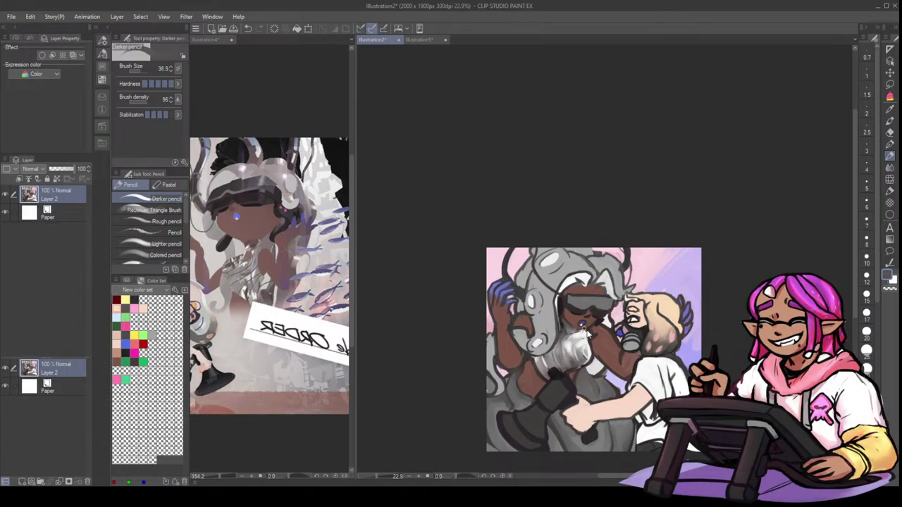
{"action": "key", "text": "ctrl+z"}
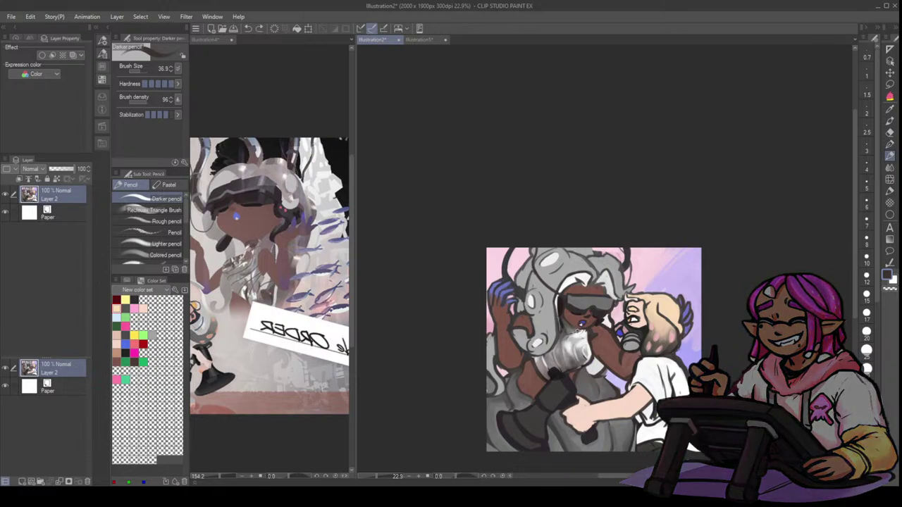
- Retouch the gray hair tentacle's inner edge beside the raised arm with the Darker pencil at size 63.6 in a sampled blue-gray
{"action": "left_click", "coordinate": [576, 334], "text": "alt"}
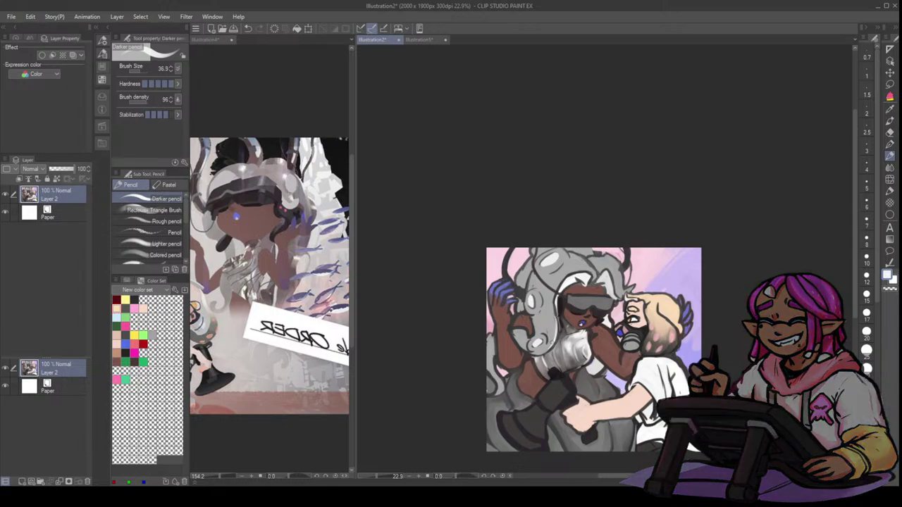
{"action": "key", "text": "x"}
{"action": "key", "text": "bracketright"}
{"action": "key", "text": "bracketright"}
{"action": "key", "text": "bracketright"}
{"action": "left_click_drag", "start_coordinate": [510, 329], "coordinate": [525, 337]}
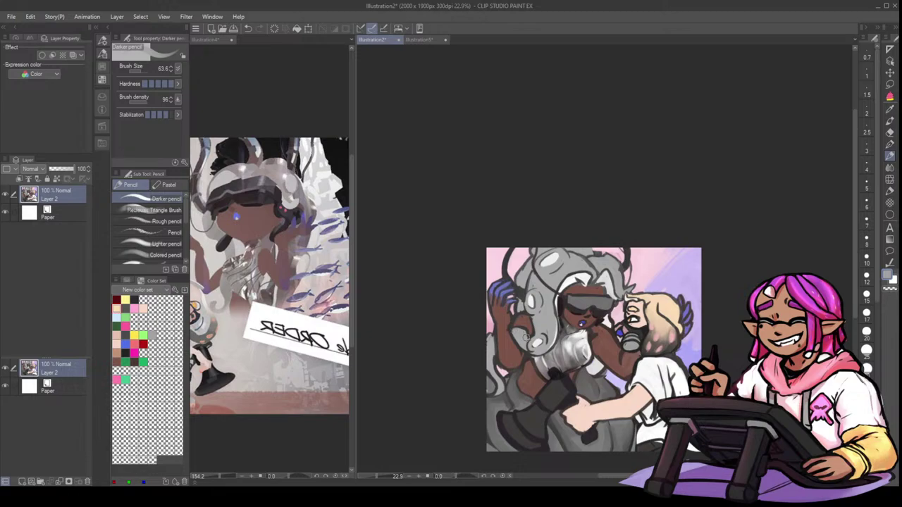
{"action": "key", "text": "bracketleft"}
{"action": "key", "text": "bracketleft"}
{"action": "key", "text": "bracketleft"}
{"action": "key", "text": "bracketleft"}
{"action": "key", "text": "bracketleft"}
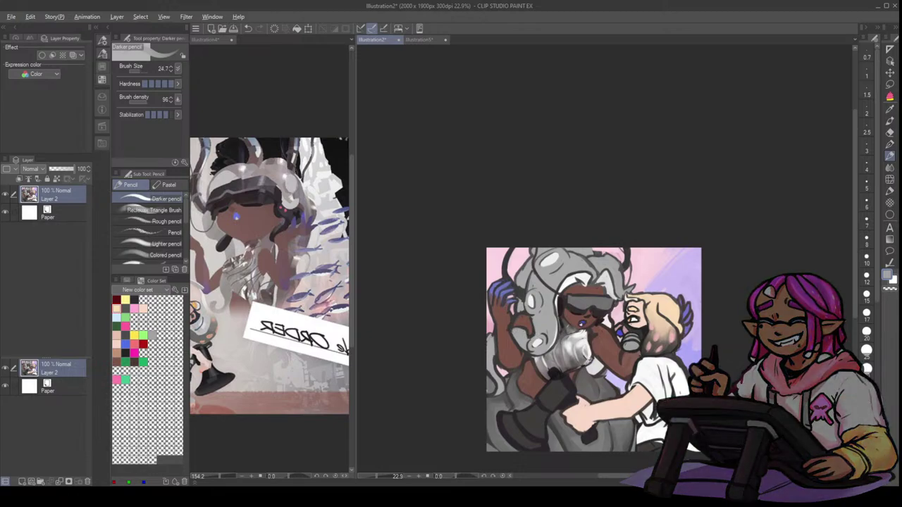
{"action": "key", "text": "x"}
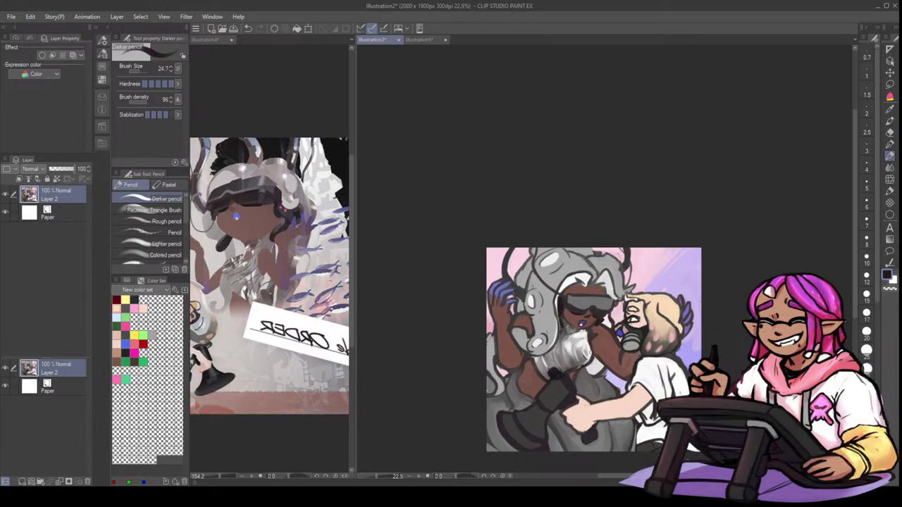
- Add a Multiply layer and shade the visor-wearing character's gray trousers in muted mauve-brown with the Darker pencil at size 240.8
{"action": "left_click", "coordinate": [22, 481]}
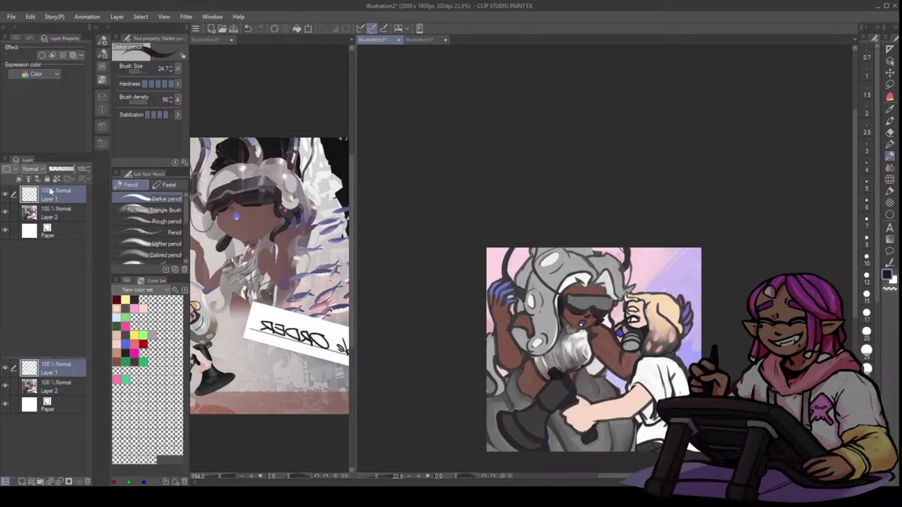
{"action": "left_click", "coordinate": [60, 193]}
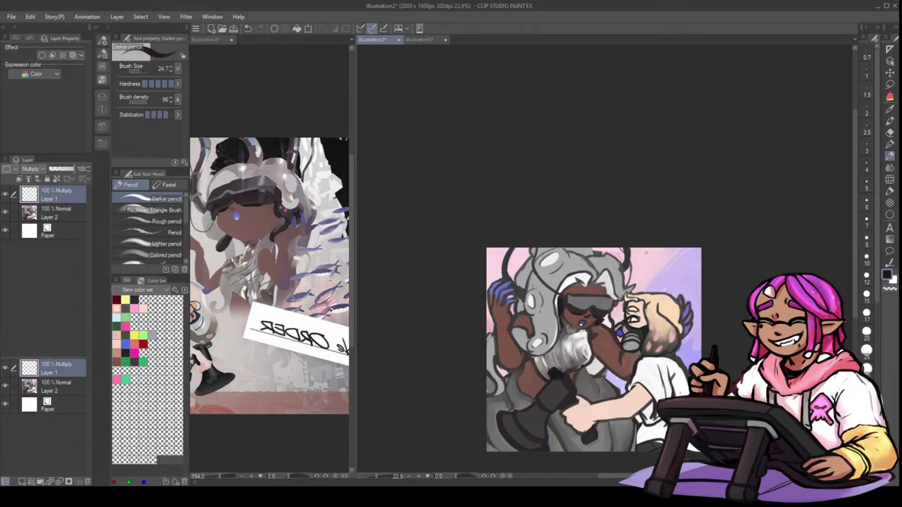
{"action": "left_click", "coordinate": [774, 121], "text": "alt"}
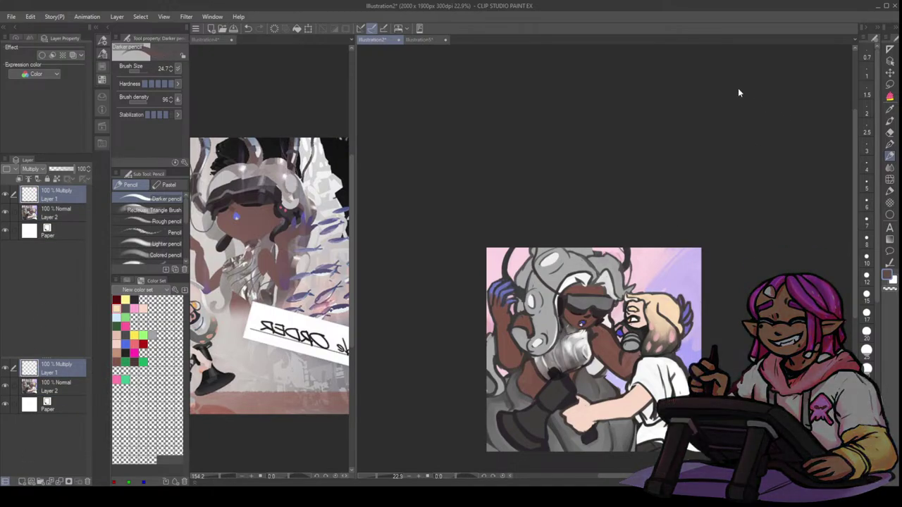
{"action": "left_click", "coordinate": [762, 112], "text": "alt"}
{"action": "left_click", "coordinate": [761, 104], "text": "alt"}
{"action": "left_click", "coordinate": [757, 113], "text": "alt"}
{"action": "mouse_move", "coordinate": [537, 387]}
{"action": "left_mouse_down"}
{"action": "mouse_move", "coordinate": [517, 380]}
{"action": "mouse_move", "coordinate": [492, 403]}
{"action": "mouse_move", "coordinate": [502, 448]}
{"action": "mouse_move", "coordinate": [491, 434]}
{"action": "mouse_move", "coordinate": [538, 455]}
{"action": "mouse_move", "coordinate": [589, 430]}
{"action": "mouse_move", "coordinate": [560, 423]}
{"action": "mouse_move", "coordinate": [557, 445]}
{"action": "mouse_move", "coordinate": [556, 415]}
{"action": "mouse_move", "coordinate": [578, 459]}
{"action": "mouse_move", "coordinate": [581, 445]}
{"action": "mouse_move", "coordinate": [608, 449]}
{"action": "mouse_move", "coordinate": [603, 427]}
{"action": "mouse_move", "coordinate": [623, 427]}
{"action": "mouse_move", "coordinate": [606, 436]}
{"action": "mouse_move", "coordinate": [629, 437]}
{"action": "left_mouse_up"}
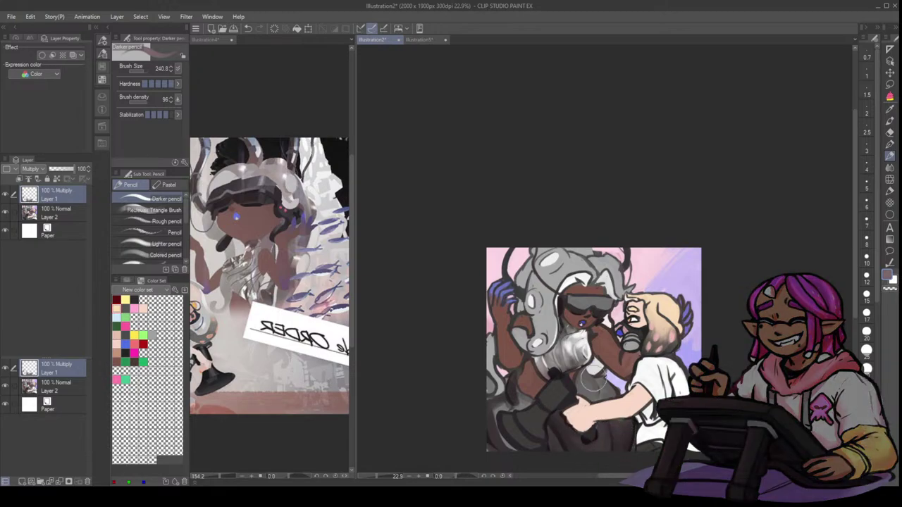
{"action": "mouse_move", "coordinate": [594, 379]}
{"action": "left_mouse_down"}
{"action": "mouse_move", "coordinate": [583, 379]}
{"action": "mouse_move", "coordinate": [611, 390]}
{"action": "mouse_move", "coordinate": [518, 395]}
{"action": "mouse_move", "coordinate": [500, 413]}
{"action": "mouse_move", "coordinate": [520, 458]}
{"action": "mouse_move", "coordinate": [514, 376]}
{"action": "mouse_move", "coordinate": [518, 385]}
{"action": "mouse_move", "coordinate": [532, 377]}
{"action": "left_mouse_up"}
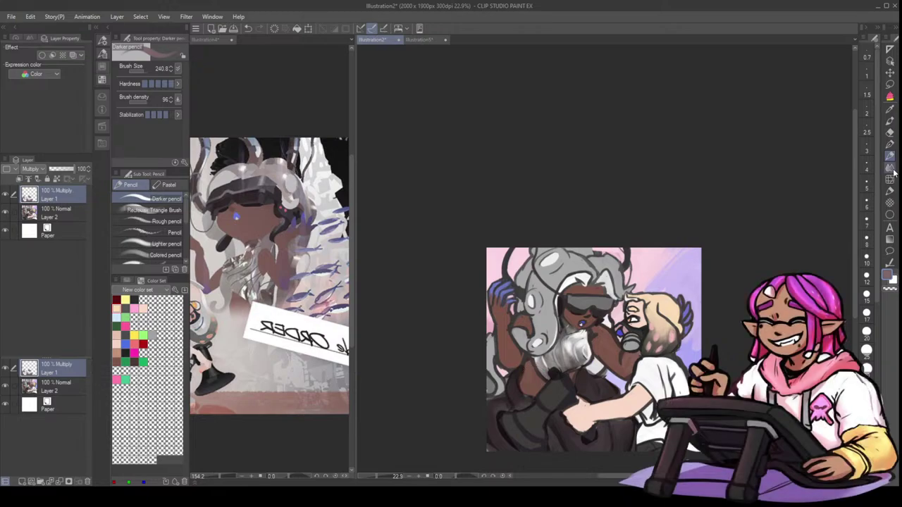
- Erase shading spill around the midriff with the Hard eraser at size 119.3, undoing the strokes that cut into the trousers
{"action": "left_click", "coordinate": [889, 132]}
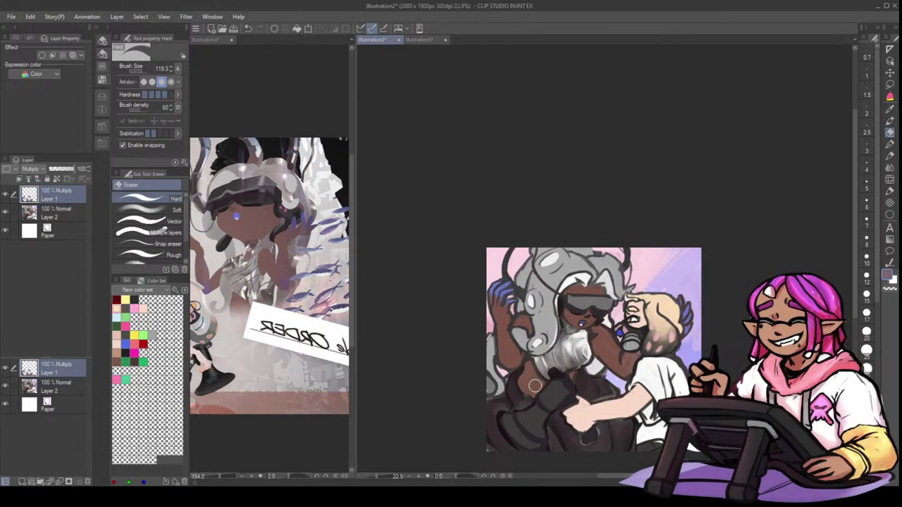
{"action": "left_click_drag", "start_coordinate": [502, 415], "coordinate": [520, 444]}
{"action": "key", "text": "ctrl+z"}
{"action": "key", "text": "ctrl+z"}
{"action": "key", "text": "p"}
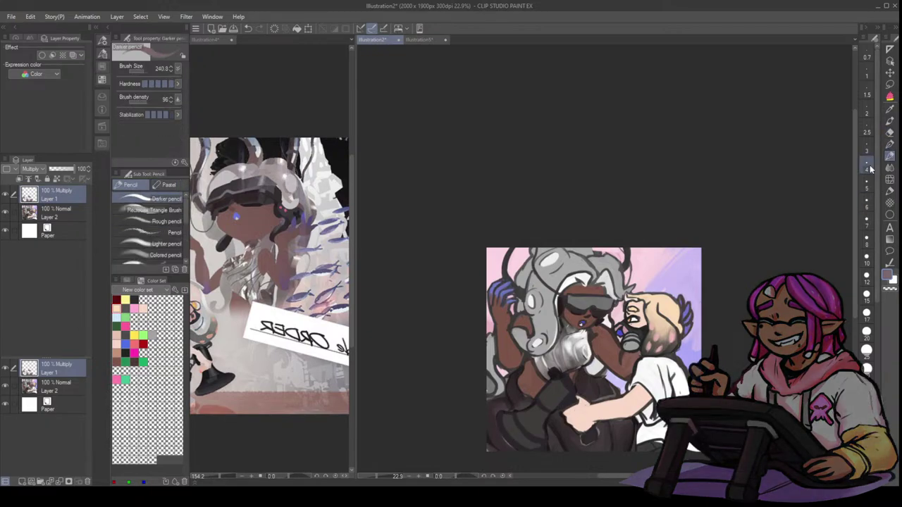
- Fill in the trouser shading with the Darker pencil at size 106.9 and merge the Multiply layer into Layer 2
{"action": "left_click_drag", "start_coordinate": [496, 422], "coordinate": [509, 444]}
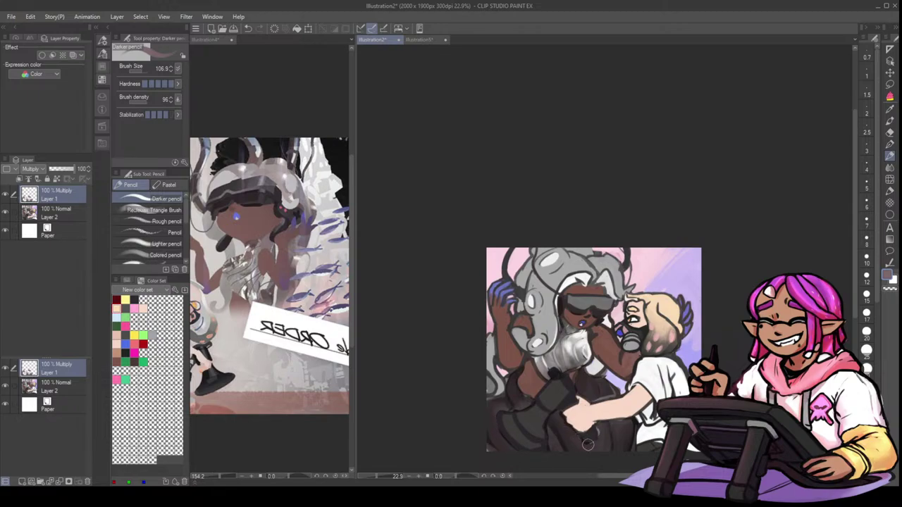
{"action": "left_click", "coordinate": [60, 482]}
{"action": "left_click_drag", "start_coordinate": [594, 399], "coordinate": [604, 401]}
{"action": "key", "text": "ctrl+z"}
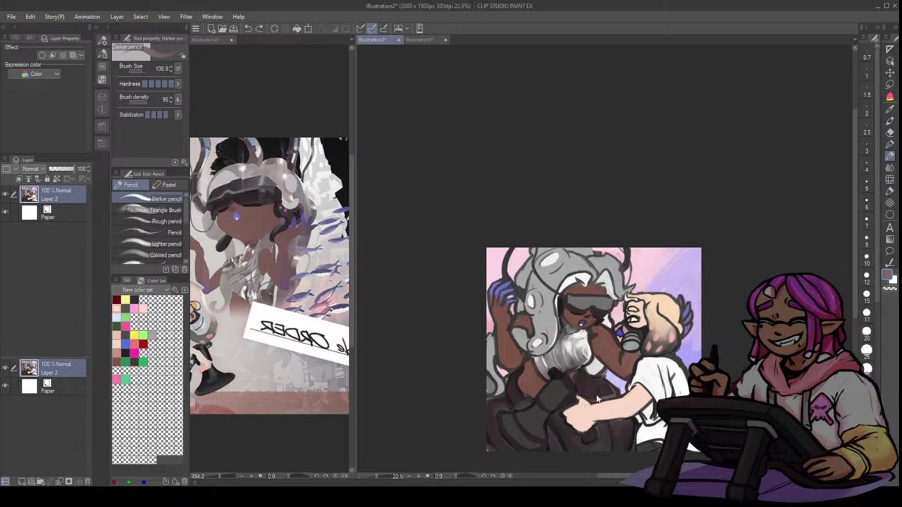
- Refine the trousers and the dark held object with the Darker pencil in sampled dark tones at size 32.4, undoing unwanted strokes
{"action": "left_click", "coordinate": [596, 397], "text": "alt"}
{"action": "left_click", "coordinate": [550, 416], "text": "alt"}
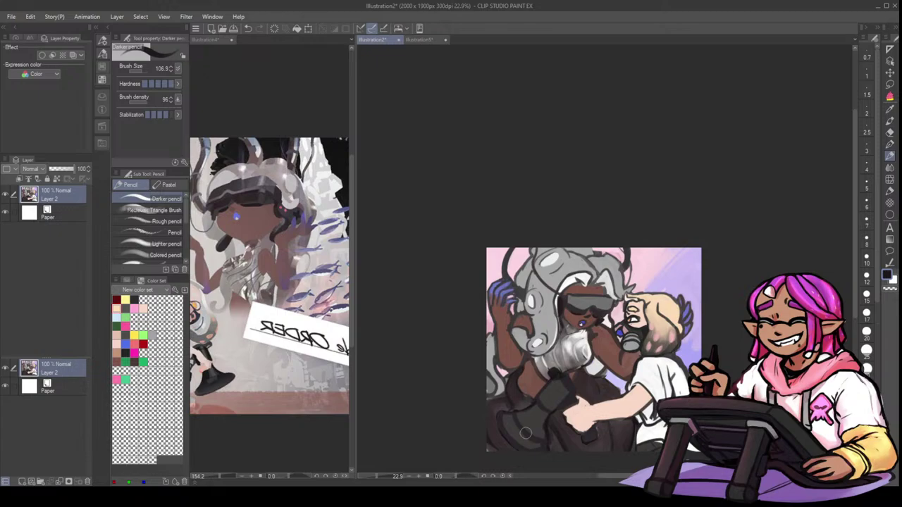
{"action": "left_click_drag", "start_coordinate": [556, 412], "coordinate": [558, 406]}
{"action": "key", "text": "ctrl+z"}
{"action": "key", "text": "ctrl+z"}
{"action": "left_click_drag", "start_coordinate": [627, 391], "coordinate": [637, 384]}
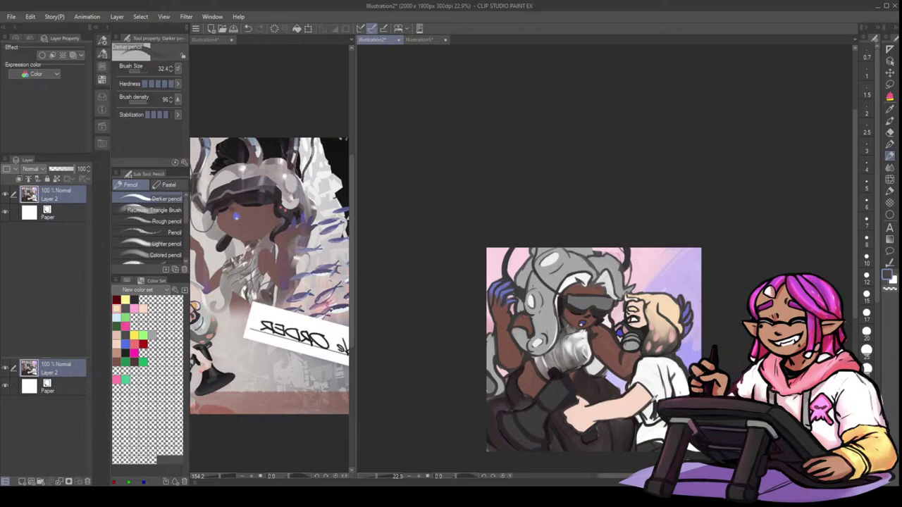
{"action": "key", "text": "ctrl+z"}
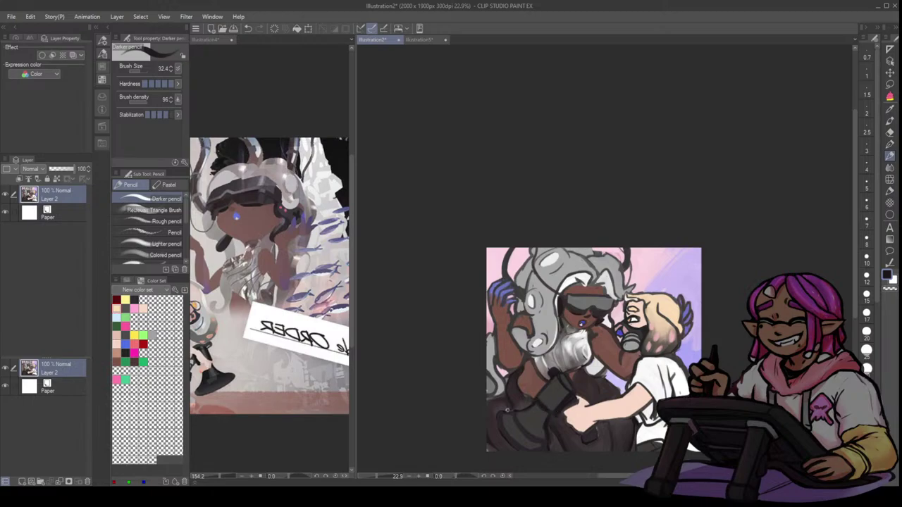
{"action": "key", "text": "ctrl+z"}
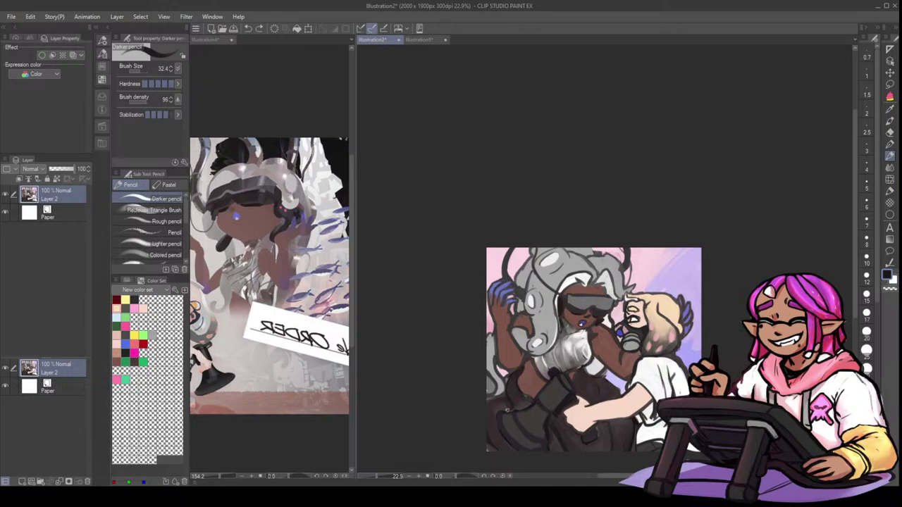
{"action": "left_click_drag", "start_coordinate": [539, 401], "coordinate": [543, 405]}
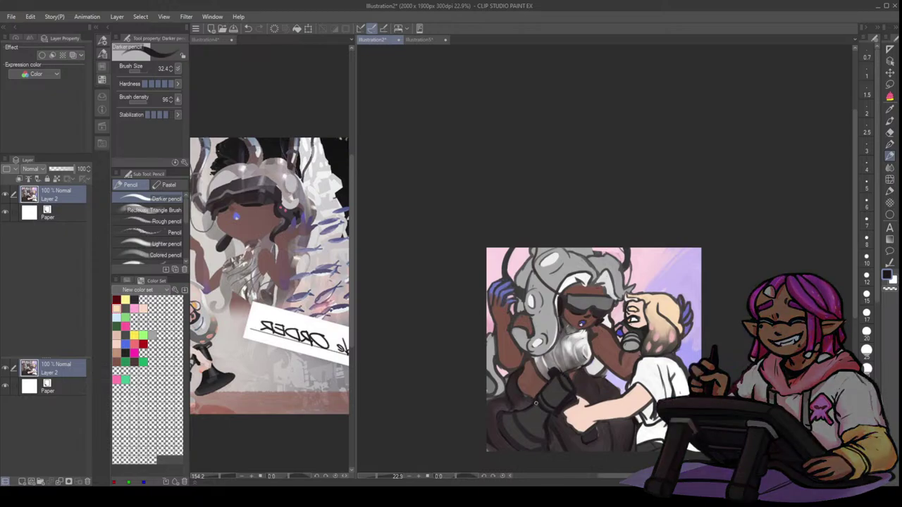
- Paint over the dark held object's lower part with the Opaque watercolor brush at about size 65, alternating with Darker pencil touches at 41.6
{"action": "key", "text": "b"}
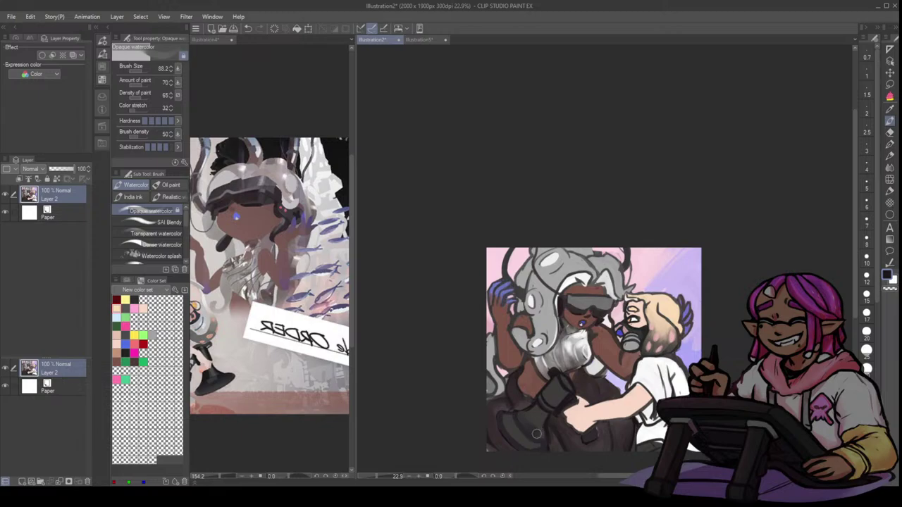
{"action": "key", "text": "bracketleft"}
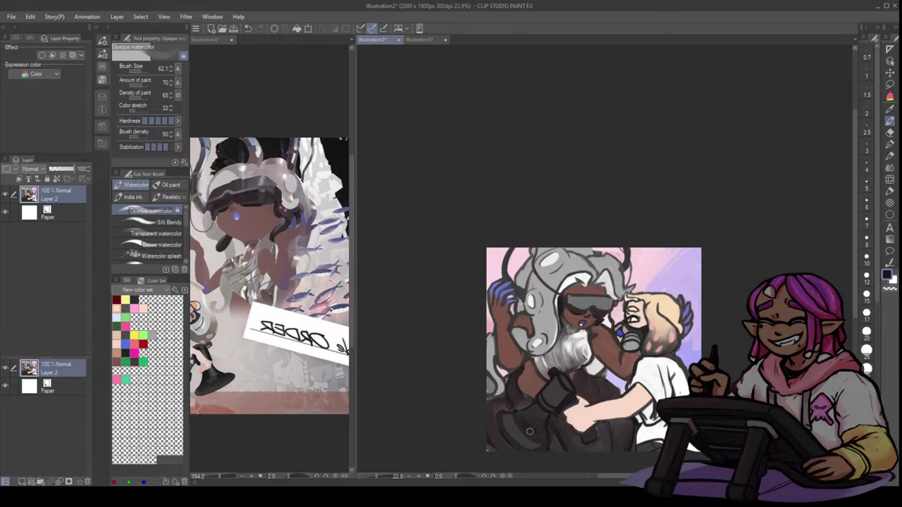
{"action": "key", "text": "p"}
{"action": "key", "text": "bracketleft"}
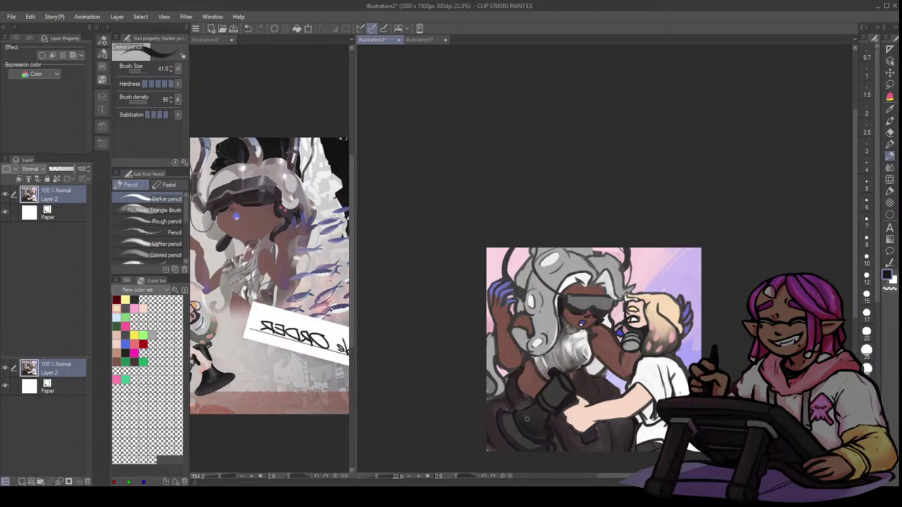
{"action": "key", "text": "b"}
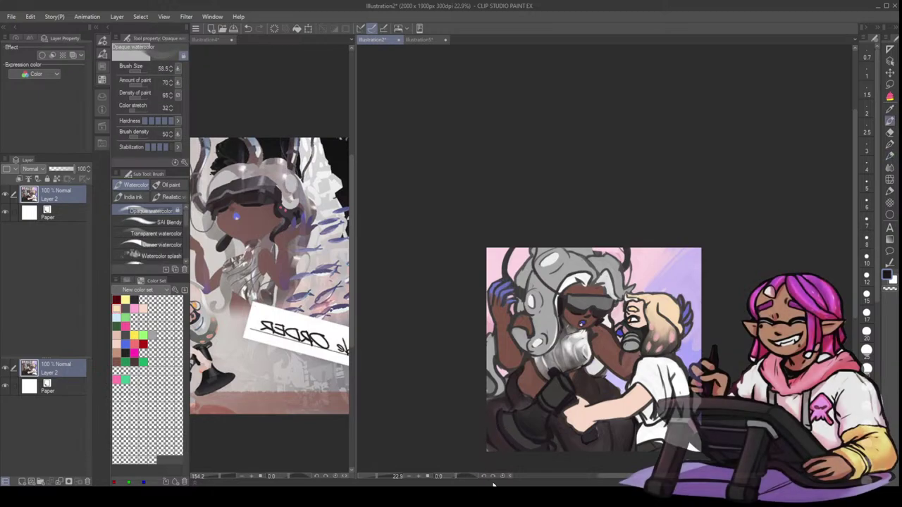
{"action": "key", "text": "]"}
{"action": "mouse_move", "coordinate": [503, 416]}
{"action": "left_mouse_down"}
{"action": "mouse_move", "coordinate": [512, 435]}
{"action": "mouse_move", "coordinate": [537, 447]}
{"action": "left_mouse_up"}
{"action": "left_click", "coordinate": [510, 420], "text": "alt"}
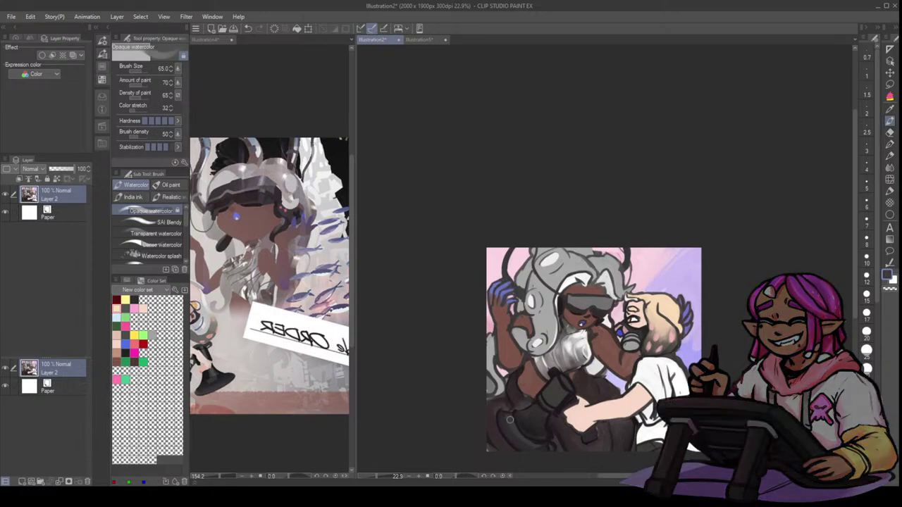
{"action": "left_click_drag", "start_coordinate": [511, 420], "coordinate": [546, 449]}
{"action": "key", "text": "p"}
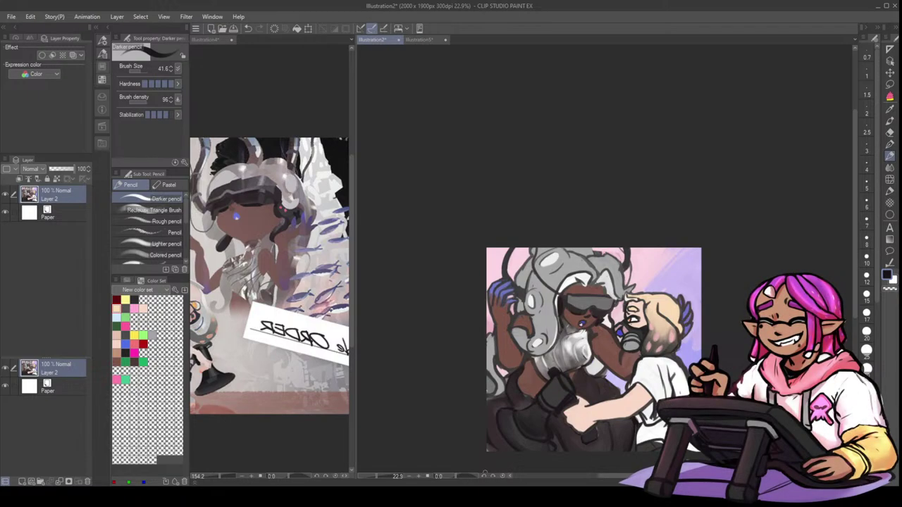
- Touch up the dark trousers in the mirrored view with the Darker pencil at size 41.6, undo a stray stroke and restore the view
{"action": "key", "text": "h"}
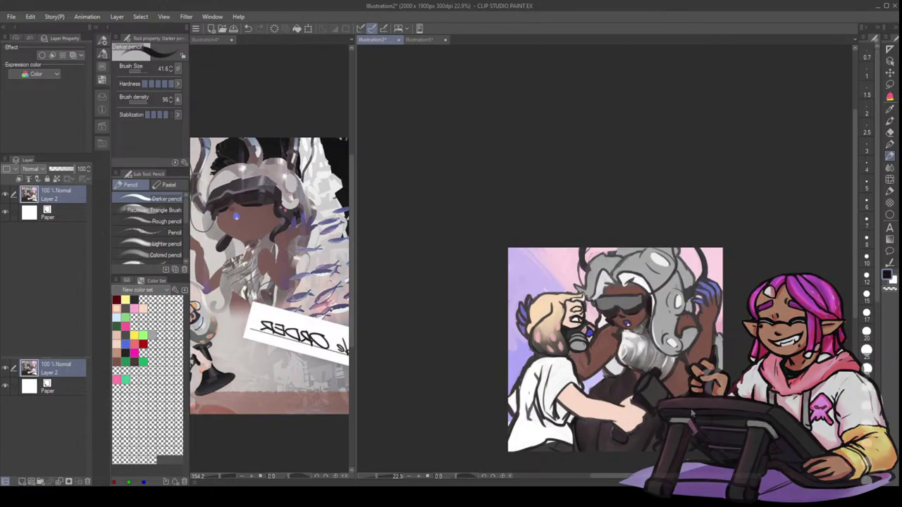
{"action": "key", "text": "ctrl+z"}
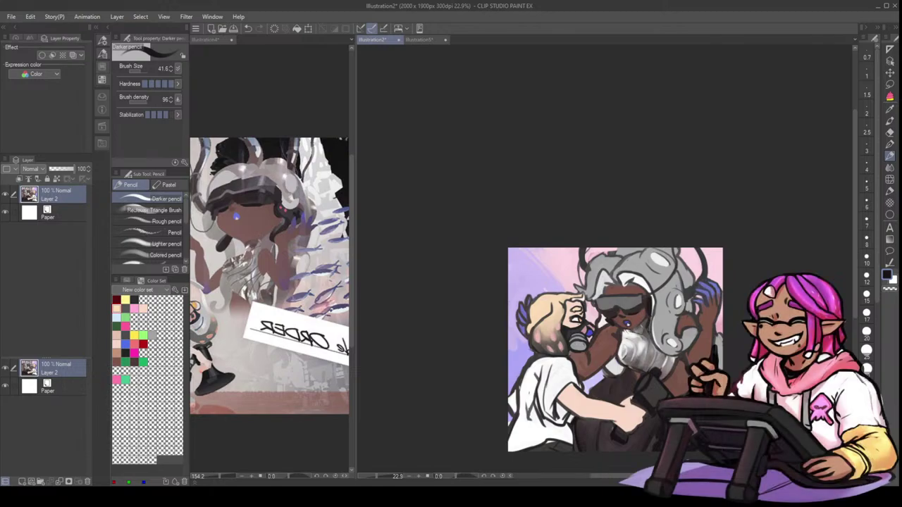
{"action": "key", "text": "h"}
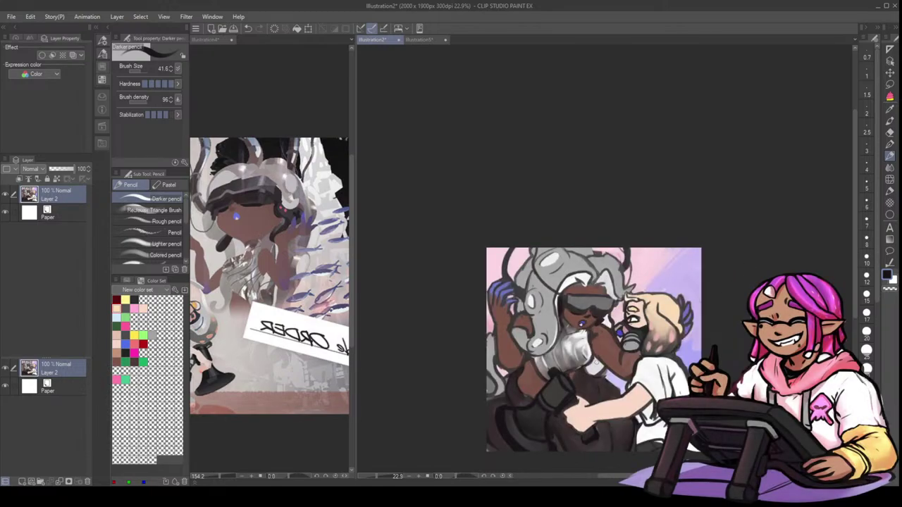
{"action": "left_click", "coordinate": [593, 330], "text": "alt"}
{"action": "left_click", "coordinate": [593, 339], "text": "alt"}
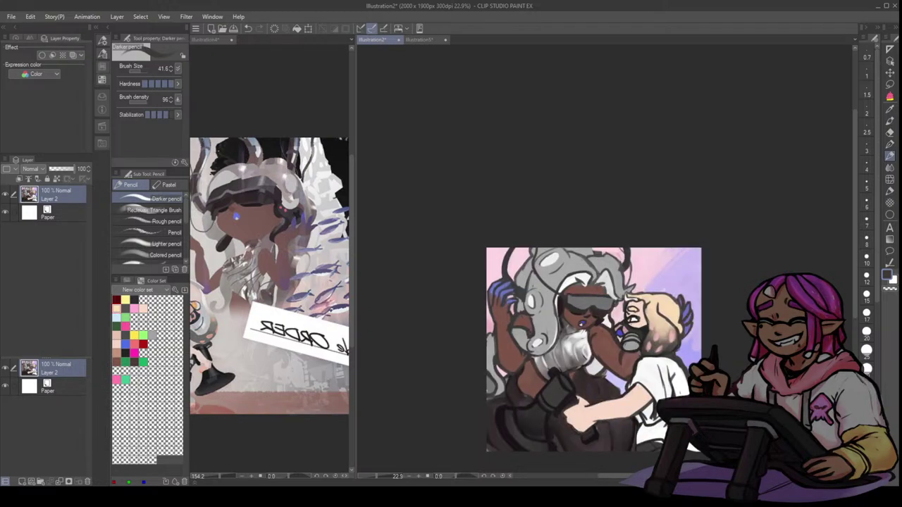
- Add a new layer and cover the visor-wearing character's gray hair in dusty pink with the Opaque watercolor brush at size 203.8
{"action": "left_click", "coordinate": [26, 481]}
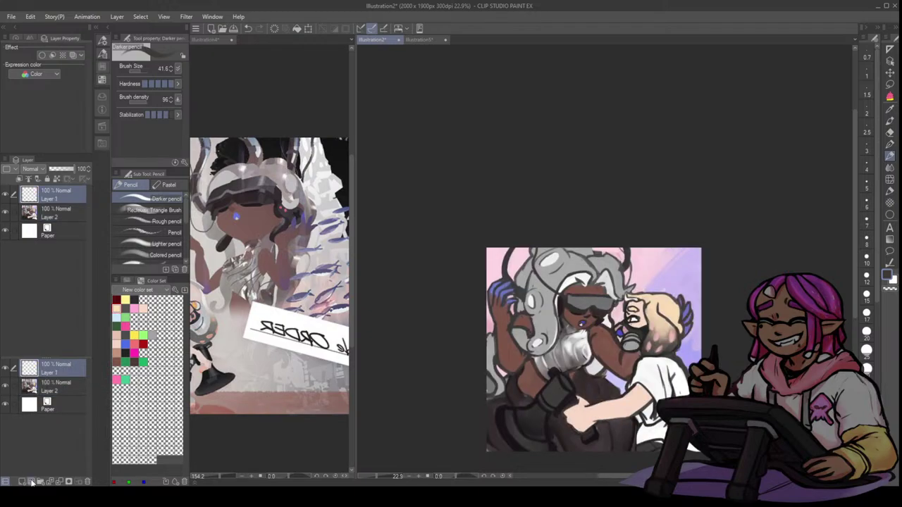
{"action": "left_click", "coordinate": [890, 132]}
{"action": "left_click", "coordinate": [760, 97]}
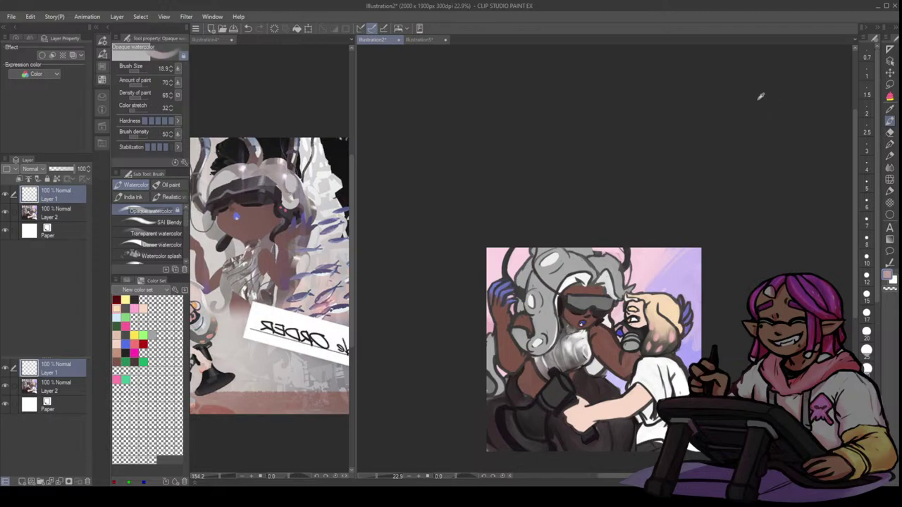
{"action": "mouse_move", "coordinate": [530, 272]}
{"action": "left_mouse_down"}
{"action": "mouse_move", "coordinate": [546, 272]}
{"action": "mouse_move", "coordinate": [557, 290]}
{"action": "mouse_move", "coordinate": [530, 347]}
{"action": "mouse_move", "coordinate": [521, 334]}
{"action": "left_mouse_up"}
{"action": "mouse_move", "coordinate": [548, 303]}
{"action": "left_mouse_down"}
{"action": "mouse_move", "coordinate": [528, 297]}
{"action": "mouse_move", "coordinate": [528, 307]}
{"action": "mouse_move", "coordinate": [581, 251]}
{"action": "mouse_move", "coordinate": [551, 279]}
{"action": "mouse_move", "coordinate": [599, 263]}
{"action": "mouse_move", "coordinate": [612, 241]}
{"action": "mouse_move", "coordinate": [622, 282]}
{"action": "left_mouse_up"}
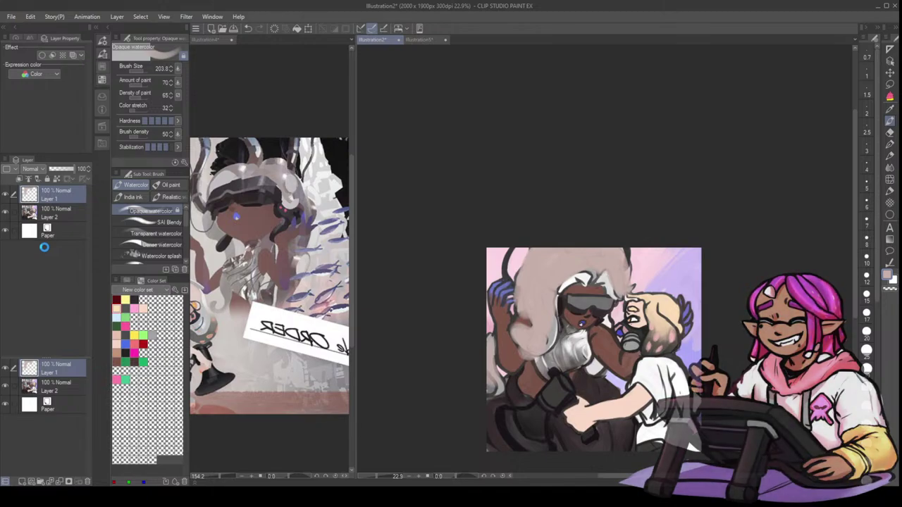
- Try Color dodge at 28% opacity on the pink hair layer, and settle on Multiply at 57% opacity
{"action": "left_click", "coordinate": [44, 250]}
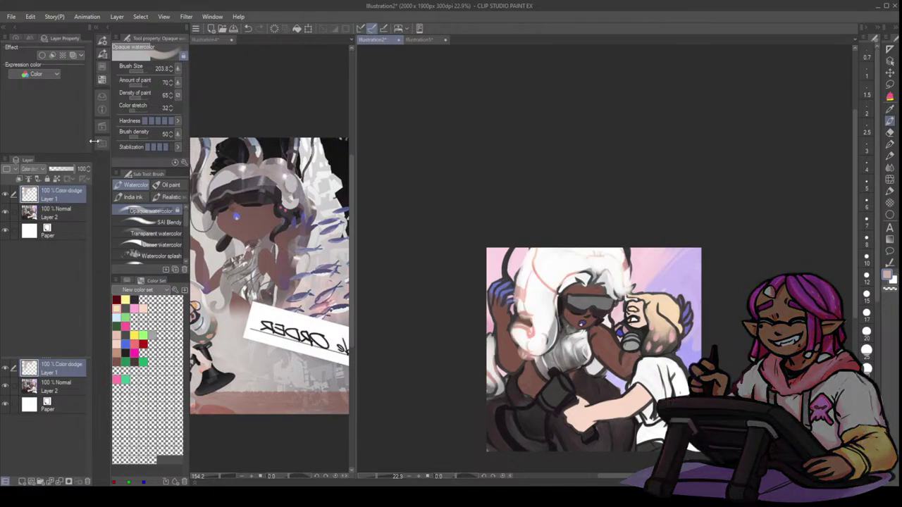
{"action": "left_click_drag", "start_coordinate": [71, 169], "coordinate": [50, 175]}
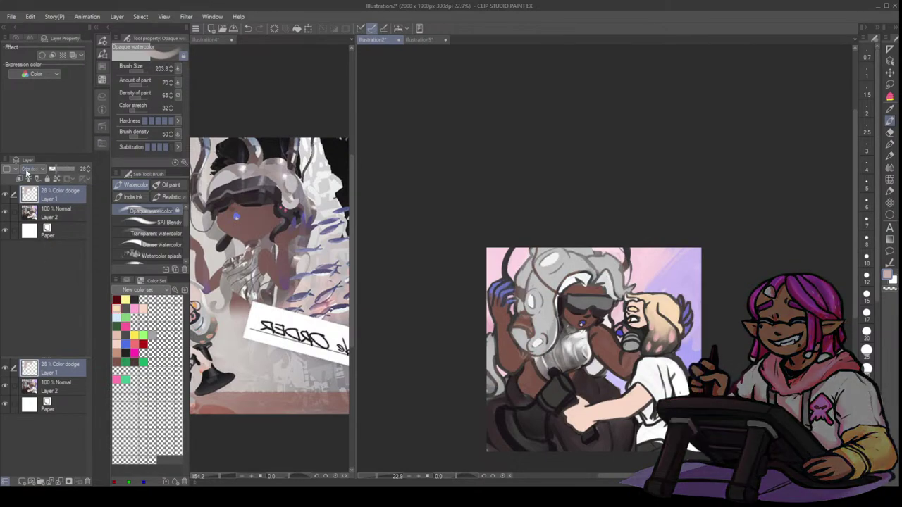
{"action": "left_click", "coordinate": [40, 201]}
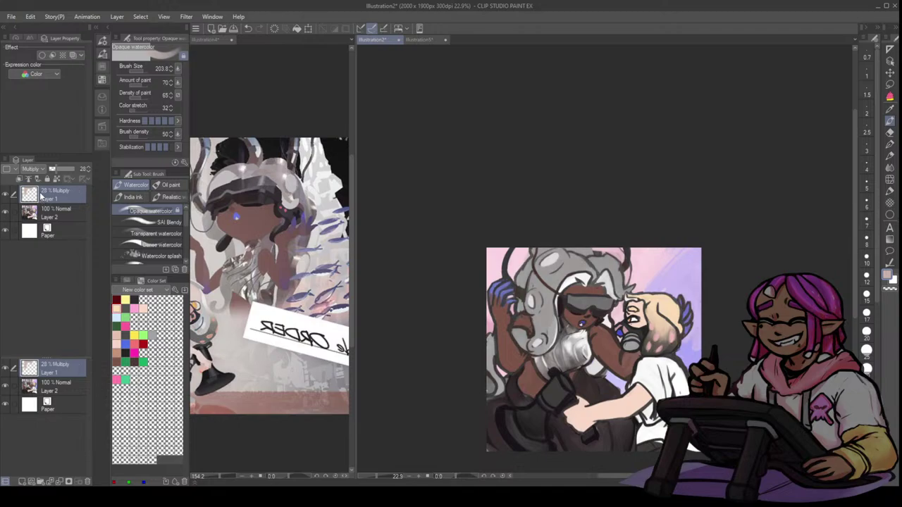
{"action": "left_click_drag", "start_coordinate": [64, 171], "coordinate": [68, 173]}
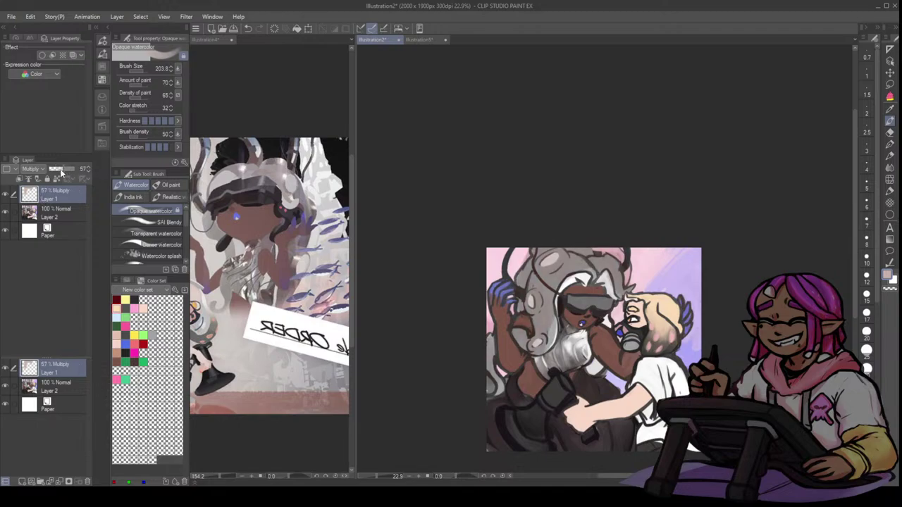
- Erase Multiply shading from the gray hair's highlights with the Hard eraser at 119.3, undo a stray stroke and soften the hair with Blend at 115.1
{"action": "left_click", "coordinate": [890, 132]}
{"action": "mouse_move", "coordinate": [544, 263]}
{"action": "left_mouse_down"}
{"action": "mouse_move", "coordinate": [554, 257]}
{"action": "mouse_move", "coordinate": [543, 263]}
{"action": "left_mouse_up"}
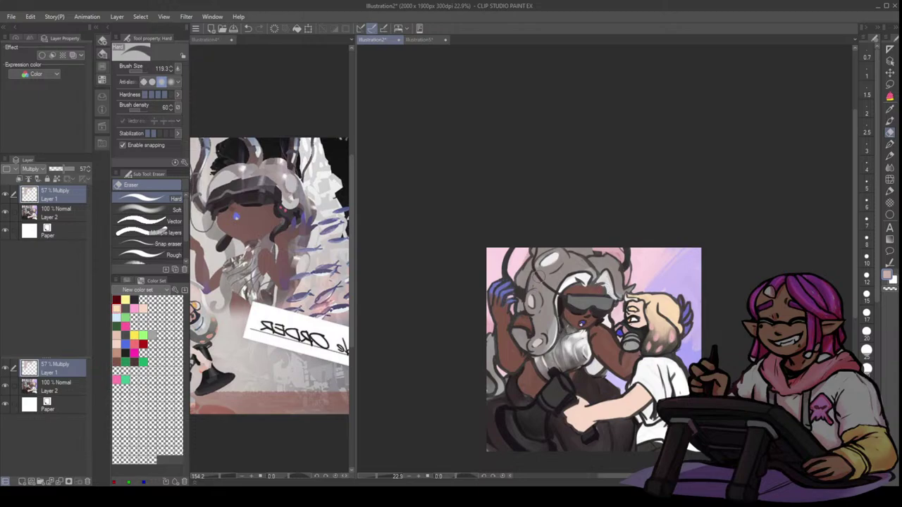
{"action": "key", "text": "ctrl+z"}
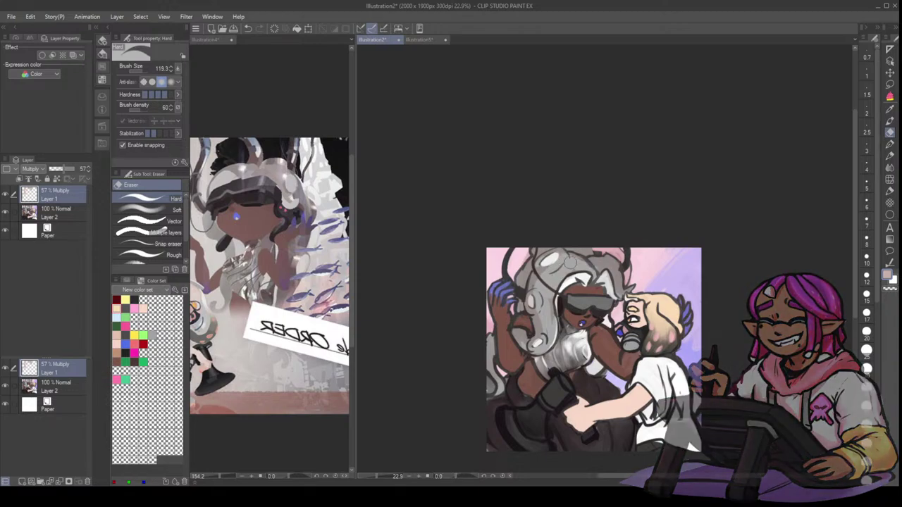
{"action": "left_click", "coordinate": [889, 168]}
{"action": "mouse_move", "coordinate": [567, 284]}
{"action": "left_mouse_down"}
{"action": "mouse_move", "coordinate": [542, 259]}
{"action": "mouse_move", "coordinate": [543, 330]}
{"action": "mouse_move", "coordinate": [533, 344]}
{"action": "mouse_move", "coordinate": [518, 342]}
{"action": "left_mouse_up"}
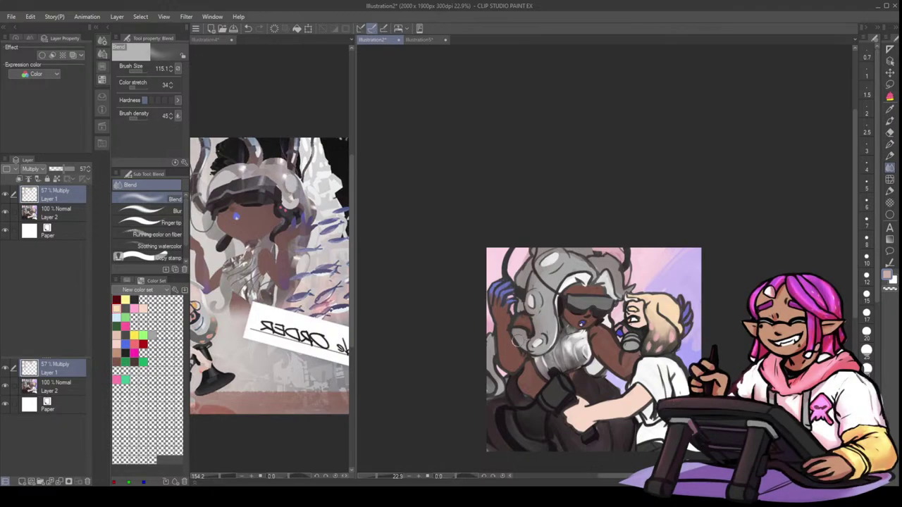
- Shade the visor-wearing character on the Multiply layer with the Darker pencil at sizes 82.8 and 102.8, softening with Blend at 115.1
{"action": "left_click", "coordinate": [889, 119]}
{"action": "key", "text": "bracketright"}
{"action": "key", "text": "bracketright"}
{"action": "key", "text": "bracketright"}
{"action": "key", "text": "bracketright"}
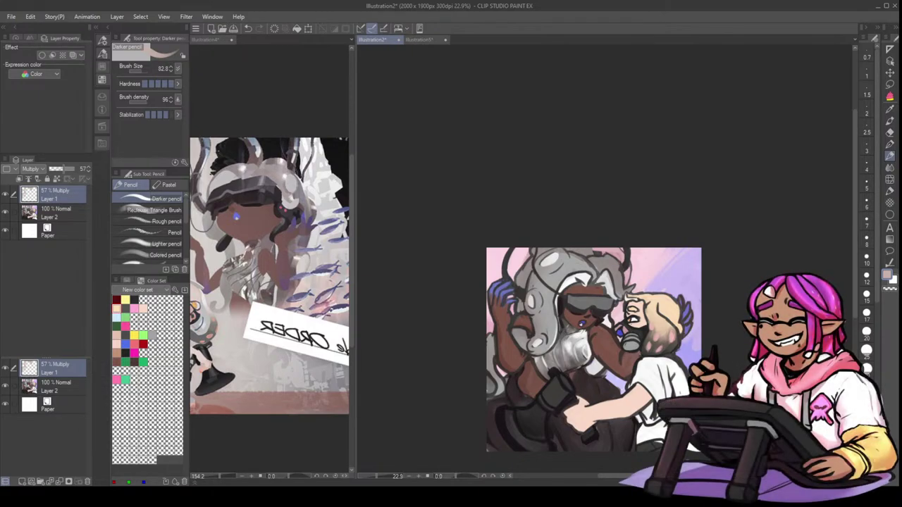
{"action": "left_click", "coordinate": [889, 147]}
{"action": "left_click", "coordinate": [889, 167]}
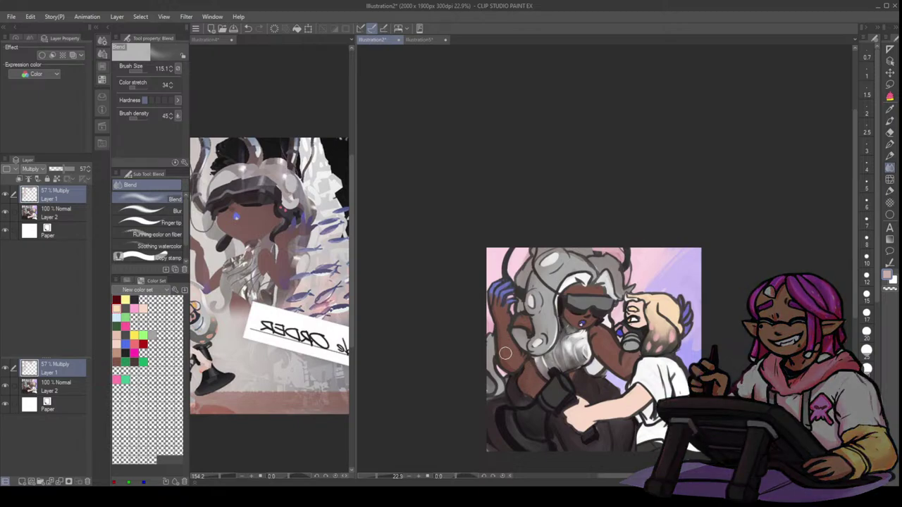
{"action": "left_click", "coordinate": [890, 144]}
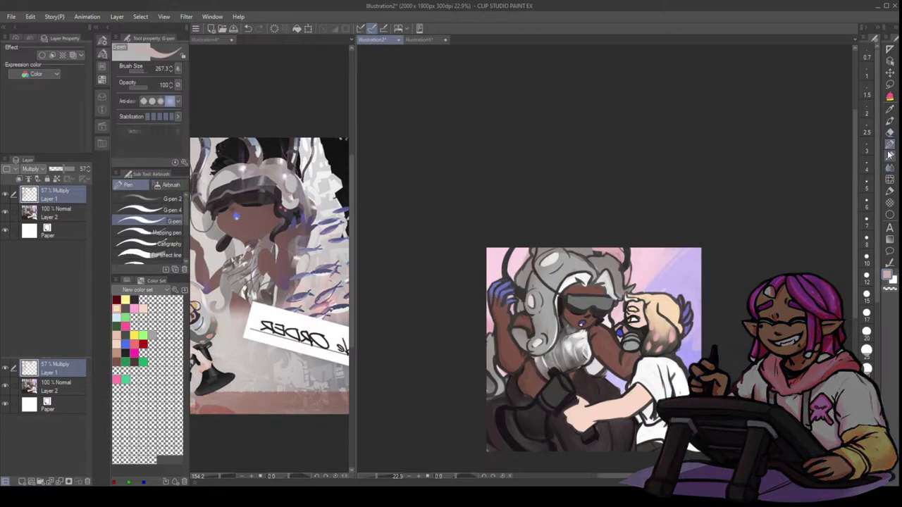
{"action": "left_click", "coordinate": [890, 156]}
{"action": "key", "text": "bracketright"}
{"action": "key", "text": "bracketright"}
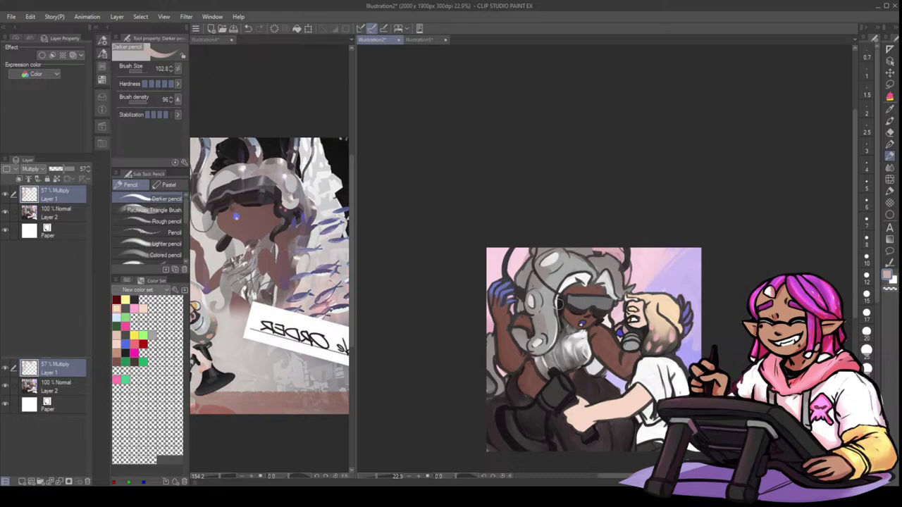
- Erase shading on the hair above the visor, then shade the arms and the blonde character's white shirt with the Darker pencil at 102.8
{"action": "key", "text": "e"}
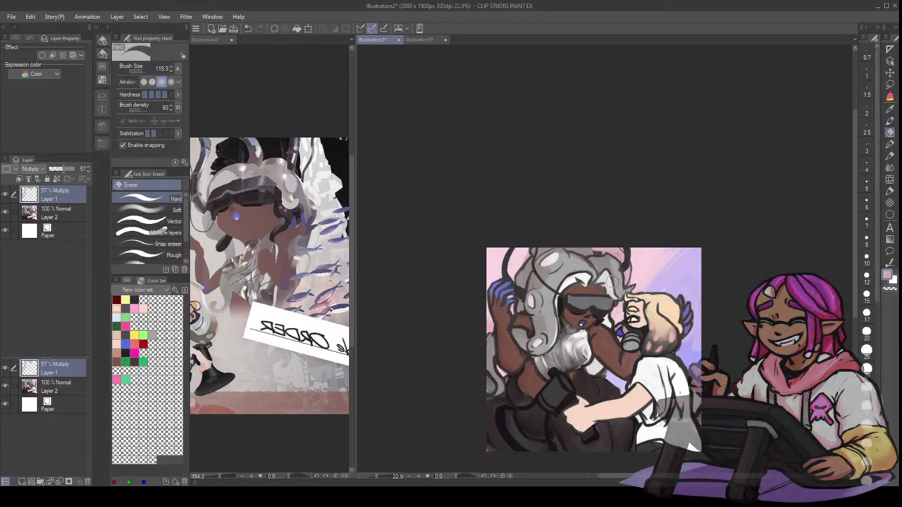
{"action": "left_click_drag", "start_coordinate": [599, 271], "coordinate": [626, 278]}
{"action": "key", "text": "p"}
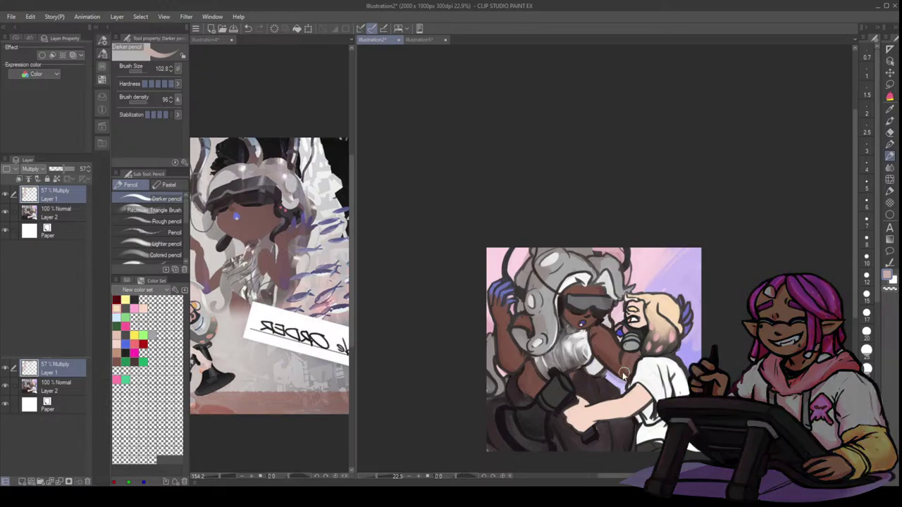
{"action": "key", "text": "ctrl+z"}
{"action": "left_click_drag", "start_coordinate": [597, 349], "coordinate": [622, 368]}
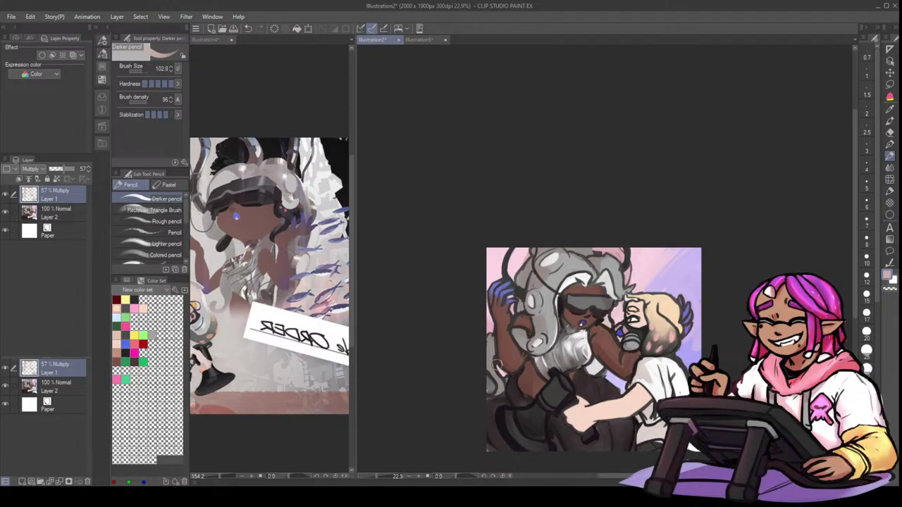
{"action": "key", "text": "j"}
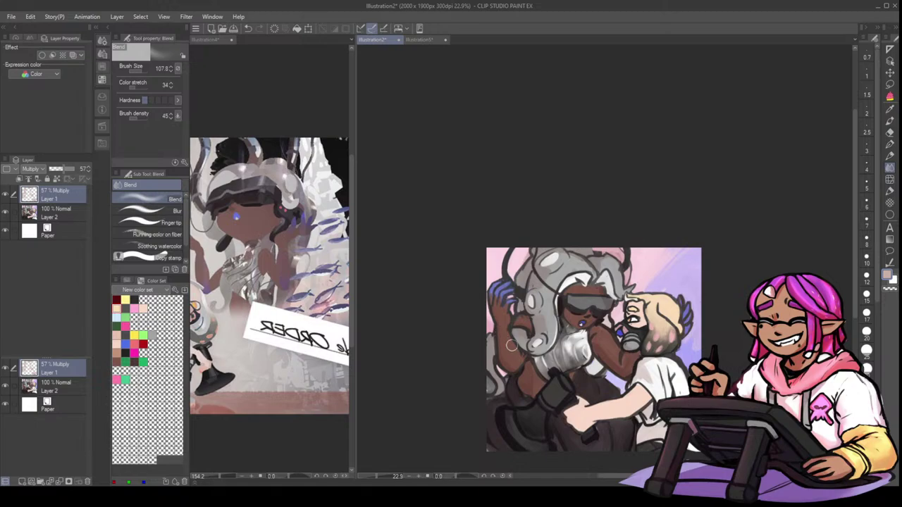
{"action": "left_click", "coordinate": [890, 155]}
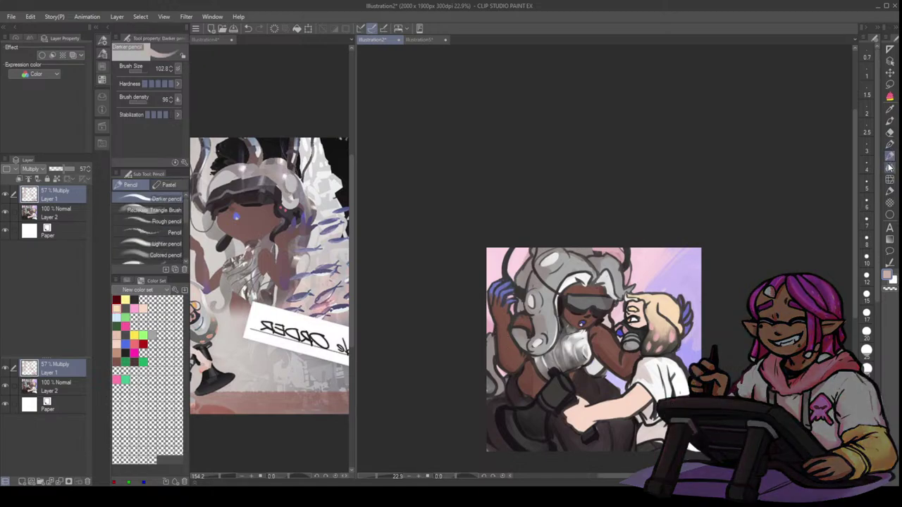
- Shade around the visor in reddish brown with the Darker pencil at 102.8, clean it with the Hard eraser and soften it with Blend at 107.8
{"action": "left_click", "coordinate": [760, 105]}
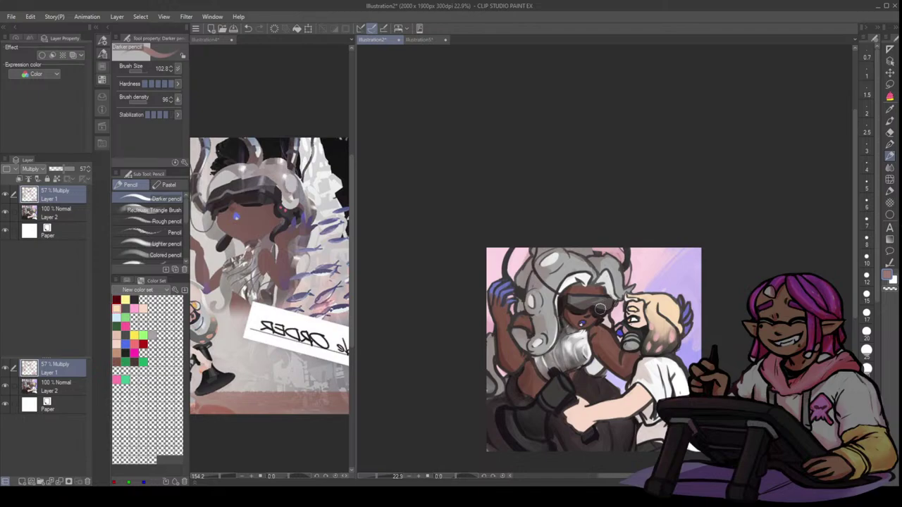
{"action": "left_click", "coordinate": [890, 134]}
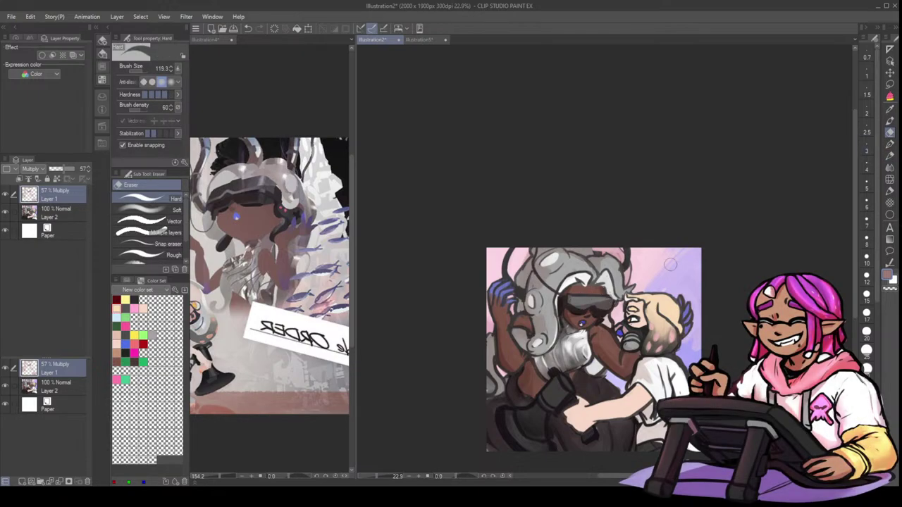
{"action": "key", "text": "j"}
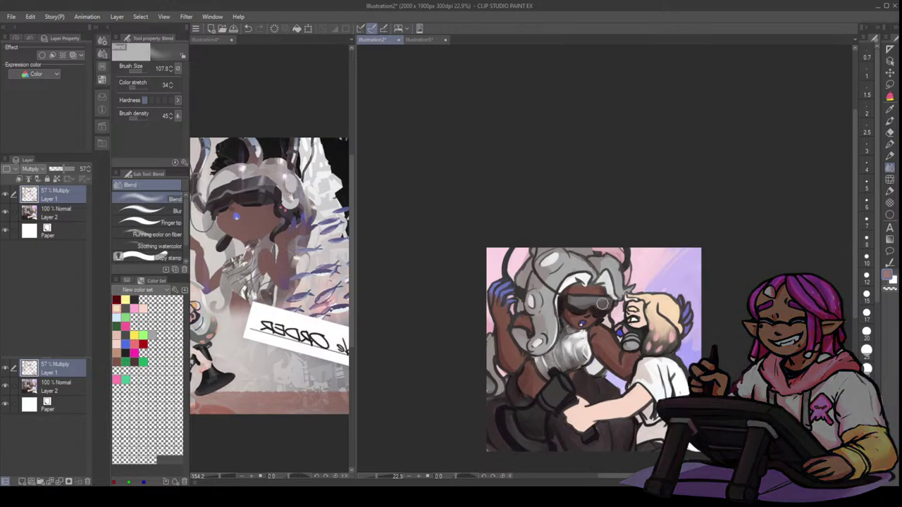
{"action": "left_click_drag", "start_coordinate": [589, 304], "coordinate": [607, 301]}
{"action": "key", "text": "p"}
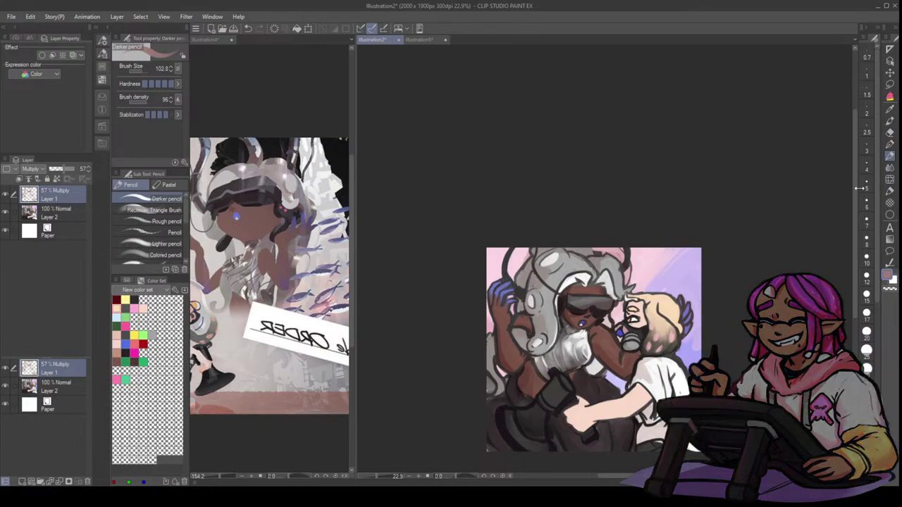
- Refine the face shading beside the visor with Opaque watercolor at 80.5, the Hard eraser at 65.3 and Blend at 46.3
{"action": "left_click", "coordinate": [890, 144]}
{"action": "key", "text": "]"}
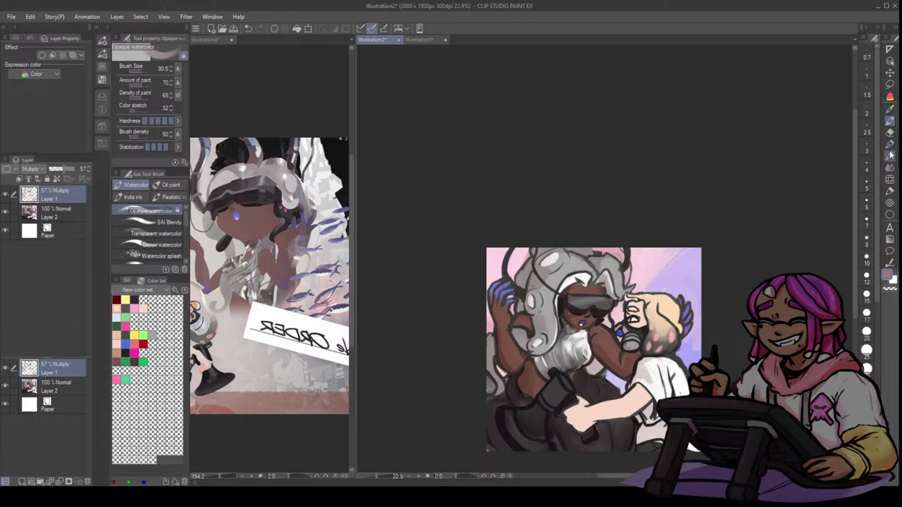
{"action": "key", "text": "e"}
{"action": "key", "text": "bracketright"}
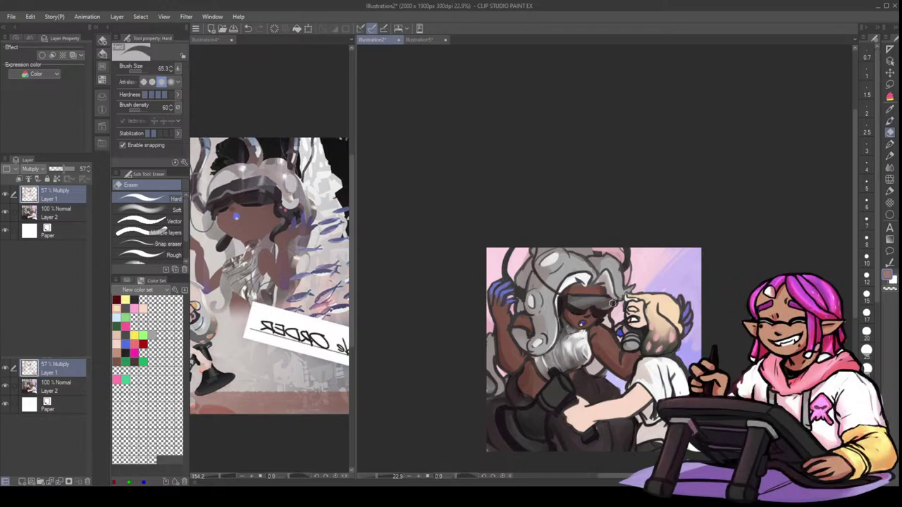
{"action": "key", "text": "j"}
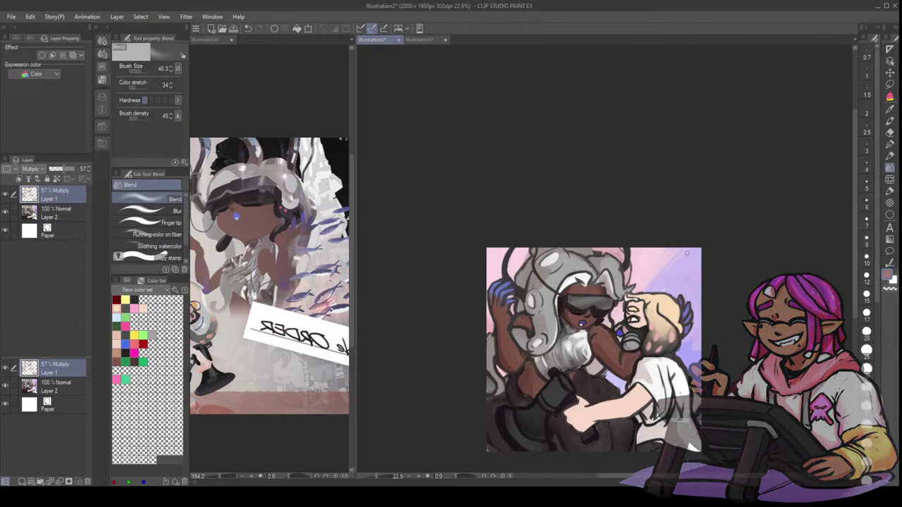
- Add reddish-pink shading to the gray hair and its highlight with the Darker pencil at sizes 139.3, 43.7 and 110
{"action": "key", "text": "p"}
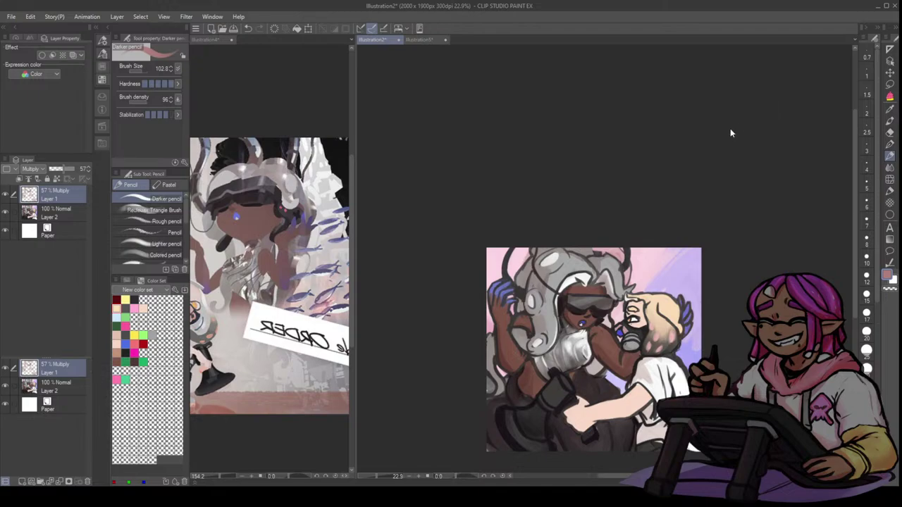
{"action": "key", "text": "bracketright"}
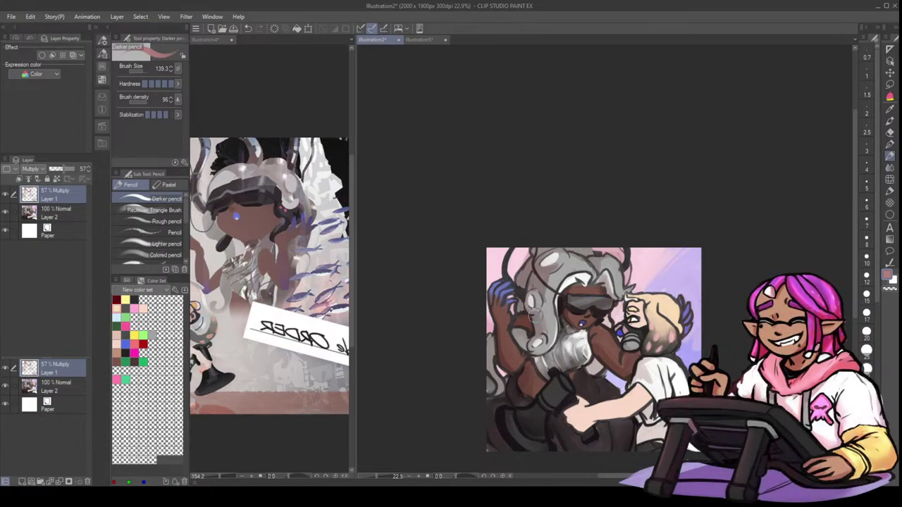
{"action": "left_click_drag", "start_coordinate": [538, 301], "coordinate": [535, 301], "text": "ctrl+alt"}
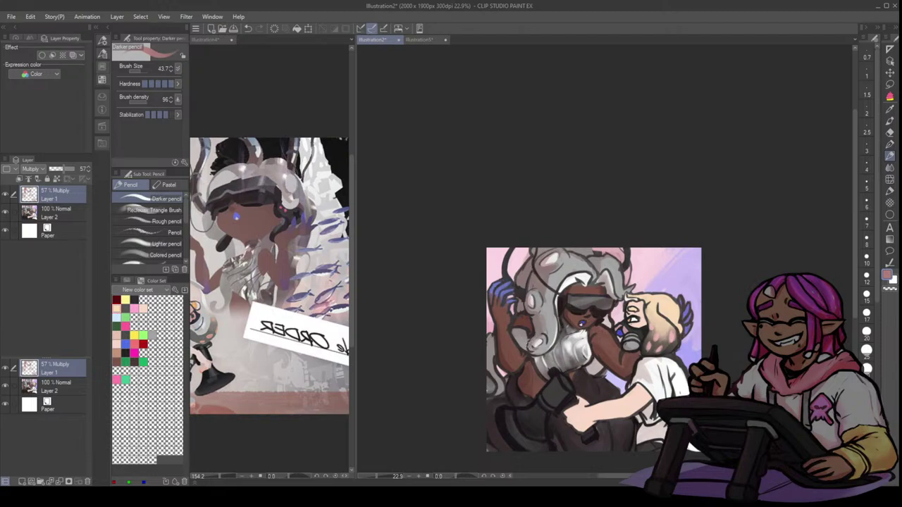
{"action": "key", "text": "bracketright"}
{"action": "key", "text": "bracketright"}
{"action": "key", "text": "bracketright"}
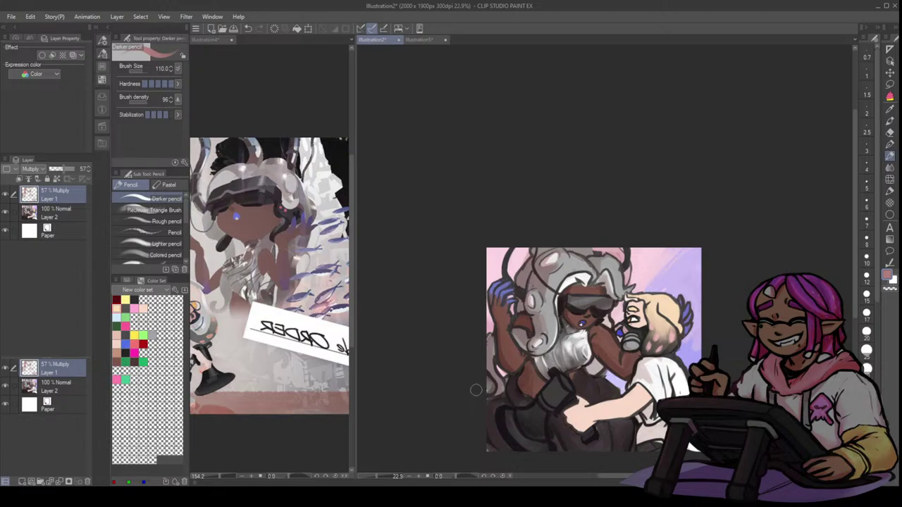
- Soften the reddish hair shading with Blend at 65.7 and clean its edges with the Hard eraser at 86.5
{"action": "left_click", "coordinate": [889, 168]}
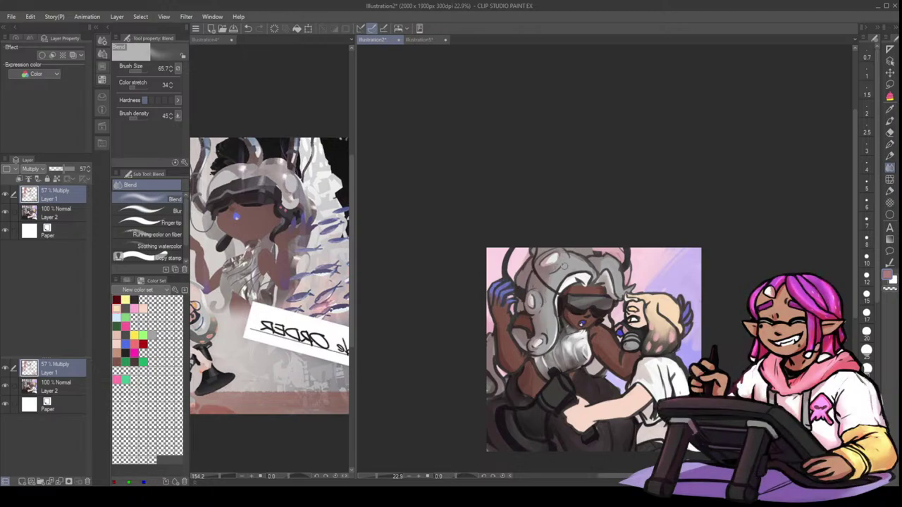
{"action": "left_click", "coordinate": [888, 133]}
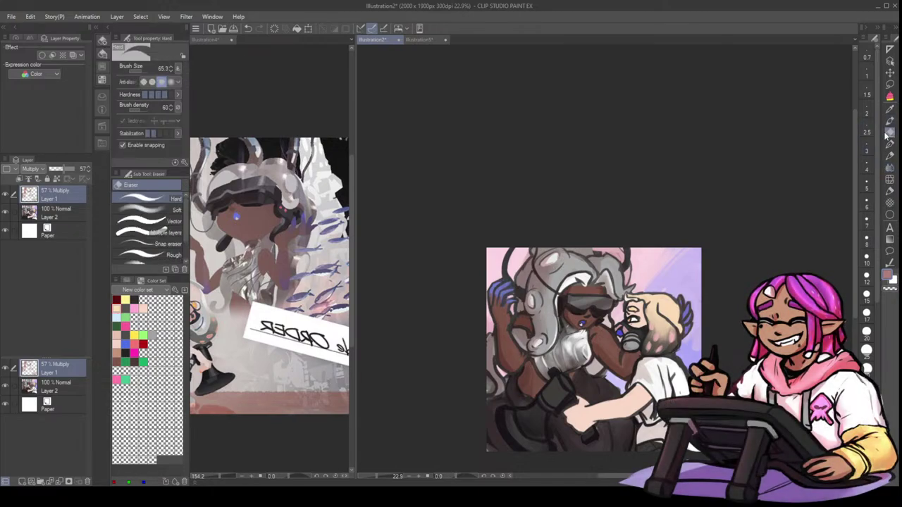
{"action": "key", "text": "bracketright"}
{"action": "key", "text": "bracketright"}
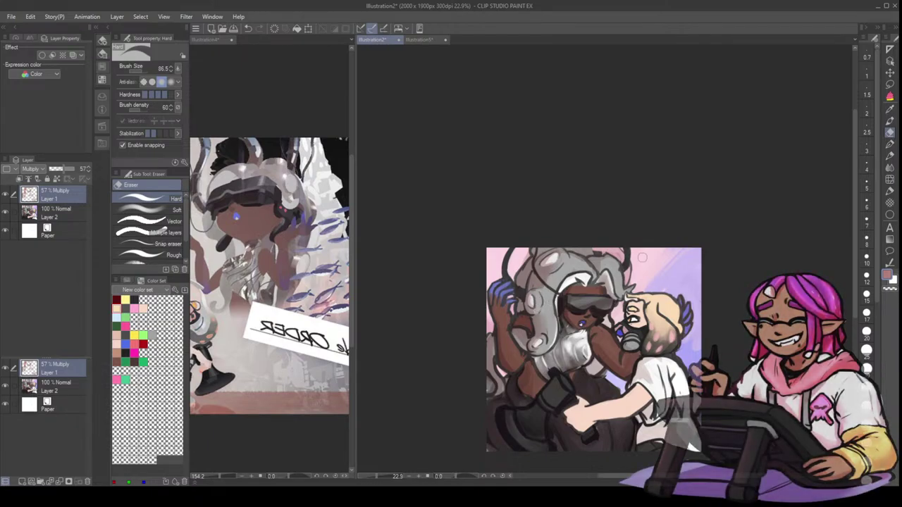
{"action": "key", "text": "j"}
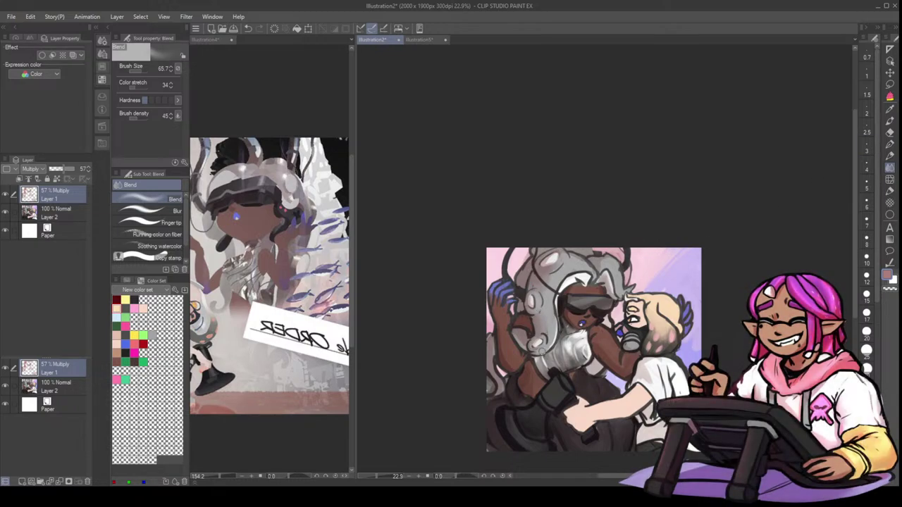
- Paint further reddish shading along the gray hair strands with Opaque watercolor at sizes 80.5 and 65.8
{"action": "key", "text": "b"}
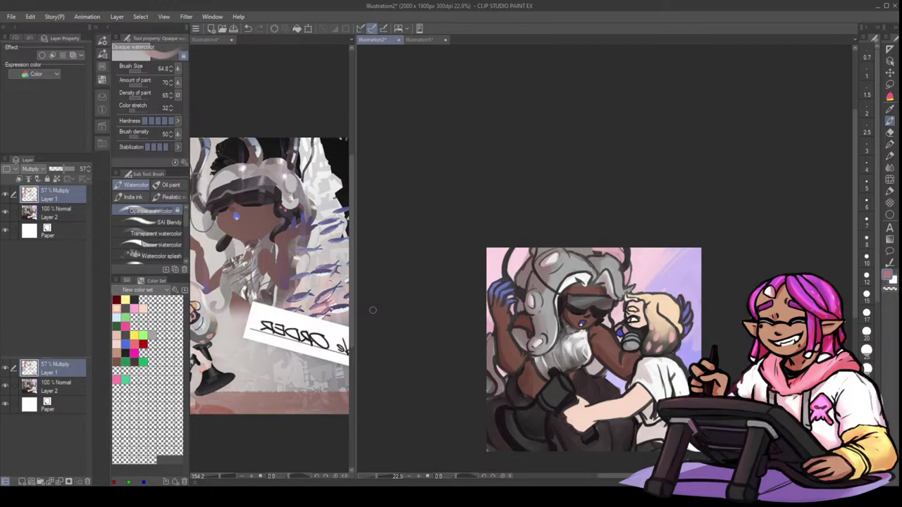
{"action": "left_click", "coordinate": [890, 168]}
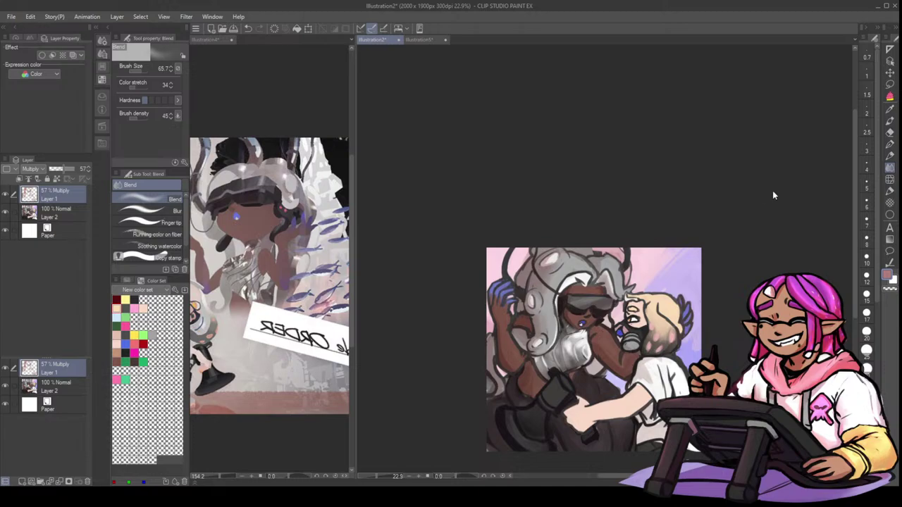
{"action": "left_click", "coordinate": [889, 119]}
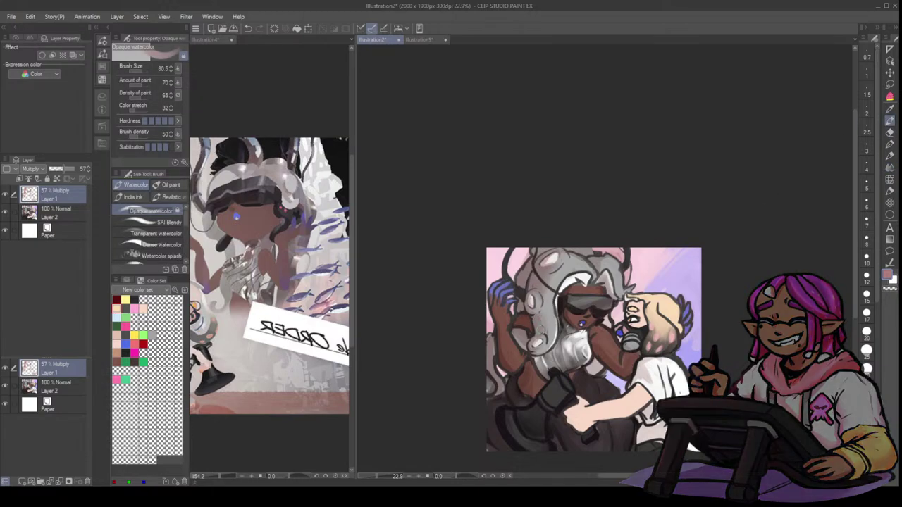
{"action": "left_click_drag", "start_coordinate": [541, 317], "coordinate": [542, 325]}
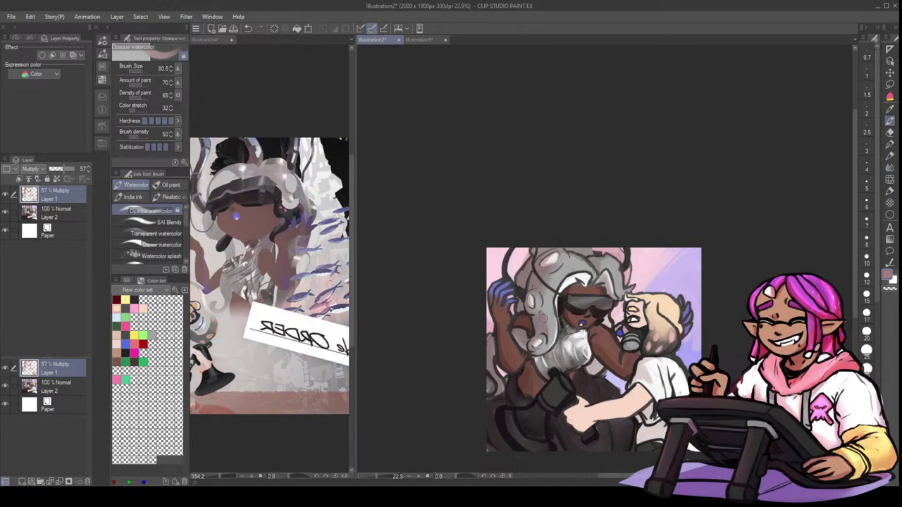
{"action": "key", "text": "bracketleft"}
{"action": "key", "text": "bracketleft"}
{"action": "key", "text": "bracketleft"}
{"action": "left_click_drag", "start_coordinate": [568, 285], "coordinate": [557, 322]}
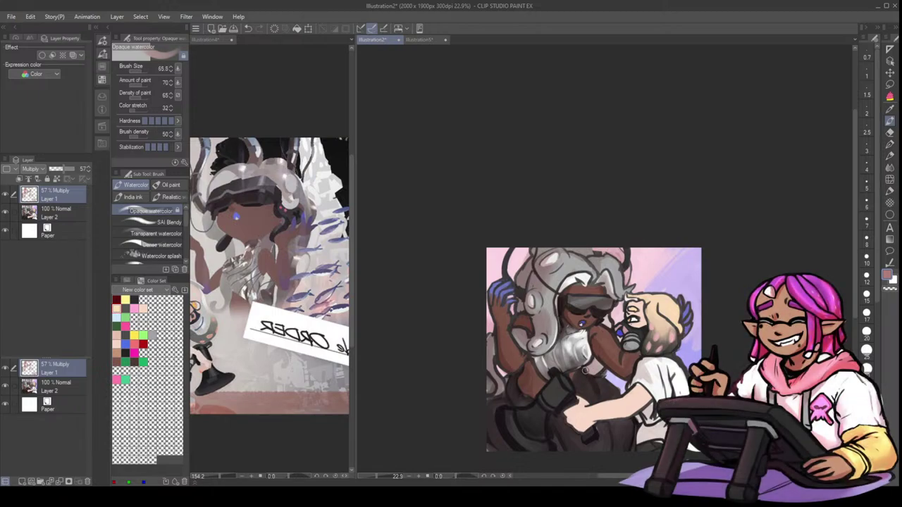
{"action": "key", "text": "bracketright"}
{"action": "key", "text": "bracketright"}
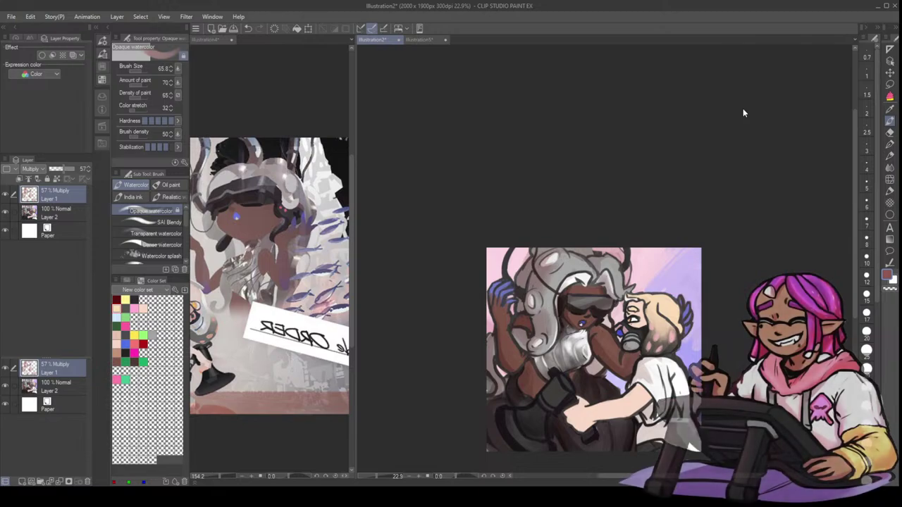
- Merge the Multiply shading into the layer below and retouch the gray hair curls with the Darker pencil at 43.8 in sampled colors
{"action": "left_click", "coordinate": [60, 482]}
{"action": "key", "text": "["}
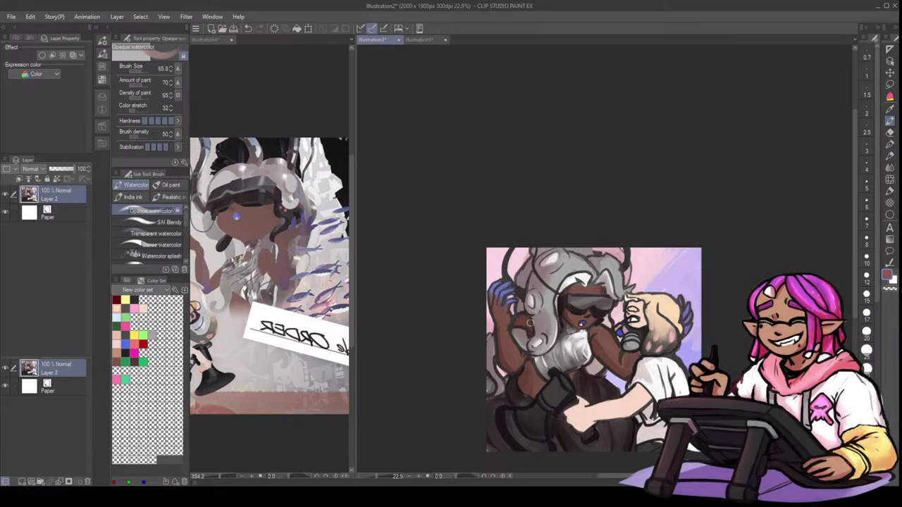
{"action": "key", "text": "p"}
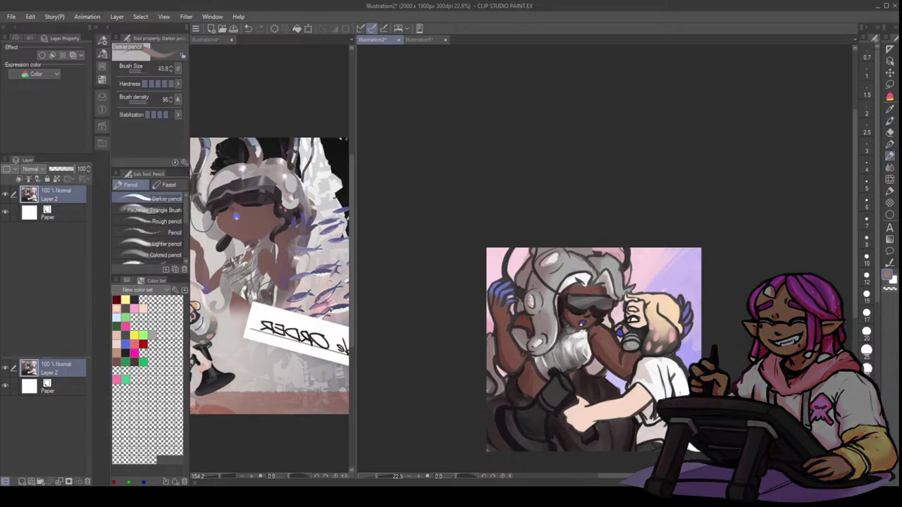
{"action": "left_click", "coordinate": [528, 317], "text": "alt"}
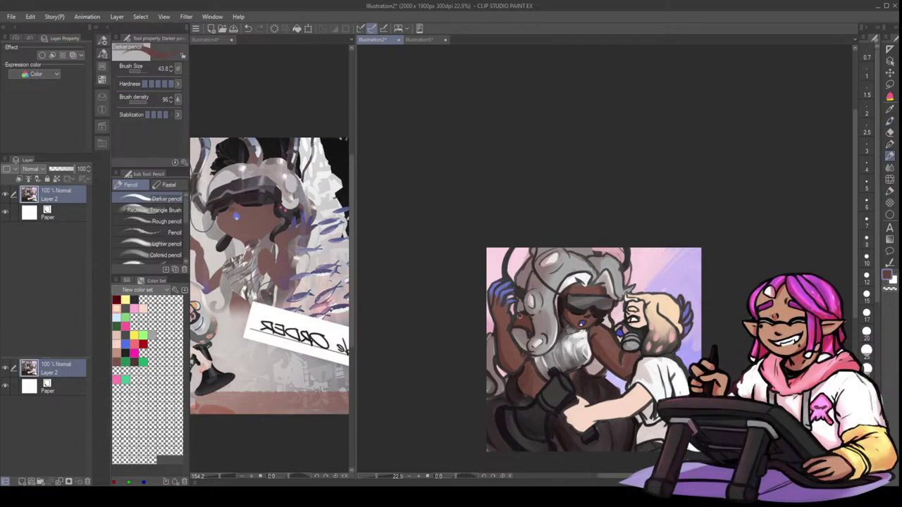
{"action": "left_click_drag", "start_coordinate": [521, 318], "coordinate": [528, 326]}
{"action": "left_click", "coordinate": [525, 326], "text": "alt"}
{"action": "left_click", "coordinate": [533, 342], "text": "alt"}
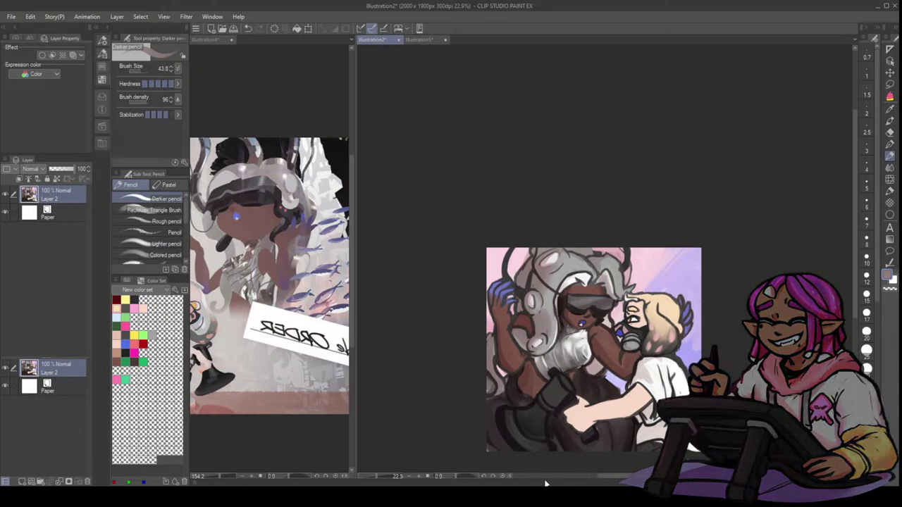
{"action": "left_click", "coordinate": [523, 346], "text": "alt"}
{"action": "left_click", "coordinate": [532, 342], "text": "alt"}
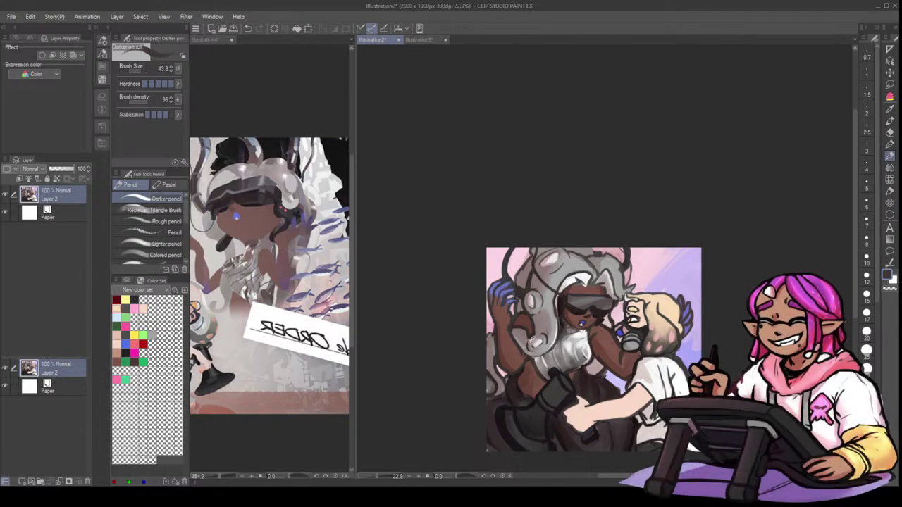
{"action": "left_click", "coordinate": [533, 343], "text": "alt"}
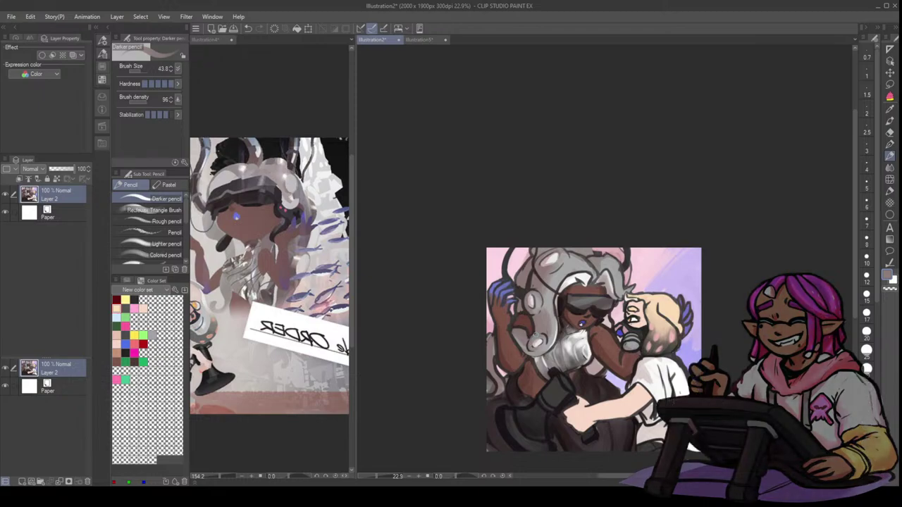
{"action": "left_click", "coordinate": [536, 343], "text": "alt"}
{"action": "left_click_drag", "start_coordinate": [553, 296], "coordinate": [554, 336]}
- Paint white highlights across the gray hair on a new layer with the Darker pencil at 79.3 and set it to Add (Glow)
{"action": "left_click", "coordinate": [22, 482]}
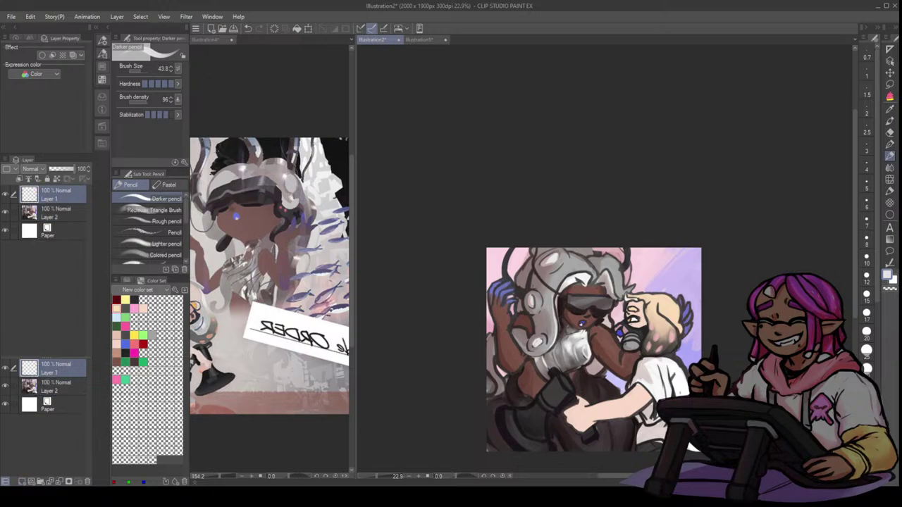
{"action": "left_click", "coordinate": [781, 99]}
{"action": "left_click", "coordinate": [756, 85]}
{"action": "left_click_drag", "start_coordinate": [548, 265], "coordinate": [575, 261]}
{"action": "key", "text": "ctrl+z"}
{"action": "left_click_drag", "start_coordinate": [769, 100], "coordinate": [759, 88]}
{"action": "mouse_move", "coordinate": [559, 262]}
{"action": "left_mouse_down"}
{"action": "mouse_move", "coordinate": [608, 259]}
{"action": "mouse_move", "coordinate": [613, 286]}
{"action": "left_mouse_up"}
{"action": "left_click", "coordinate": [33, 169]}
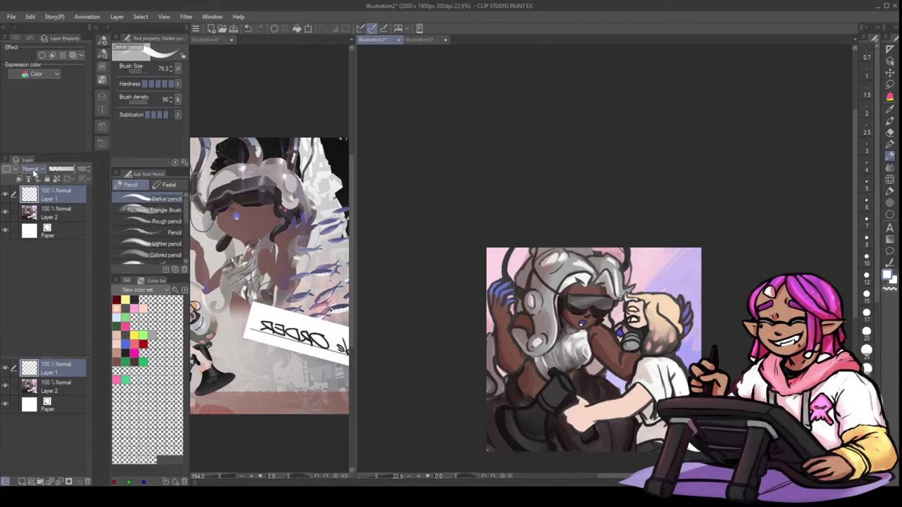
{"action": "left_click", "coordinate": [45, 288]}
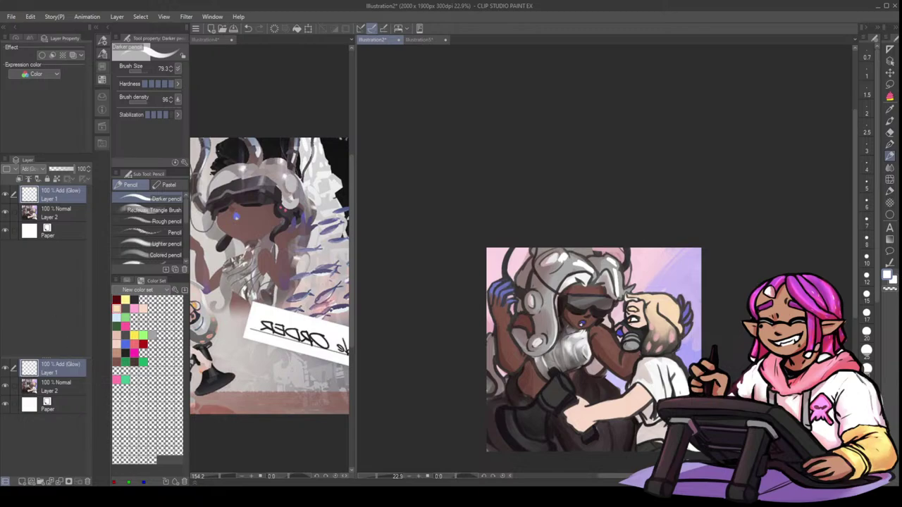
- Soften the glowing hair highlights with Blend at 65.7, using Opaque watercolor at 18.9 for fine touches
{"action": "left_click", "coordinate": [889, 168]}
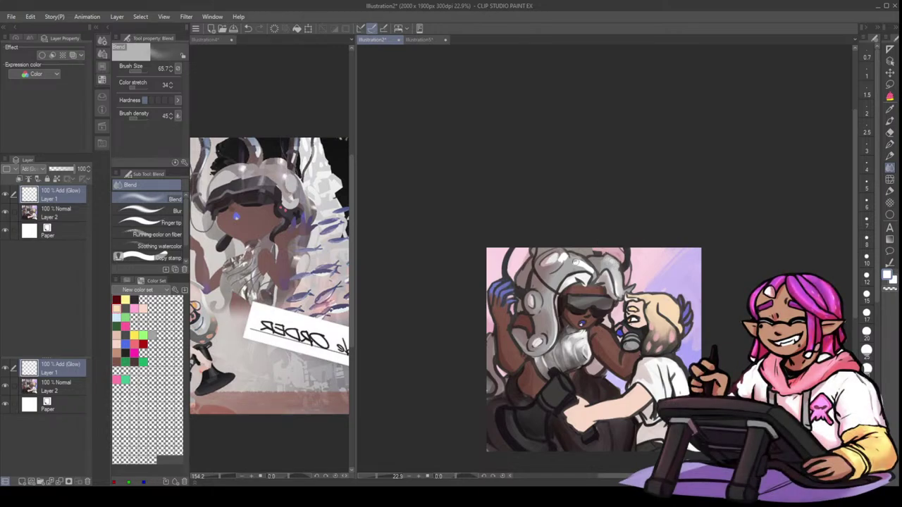
{"action": "left_click_drag", "start_coordinate": [573, 265], "coordinate": [588, 275]}
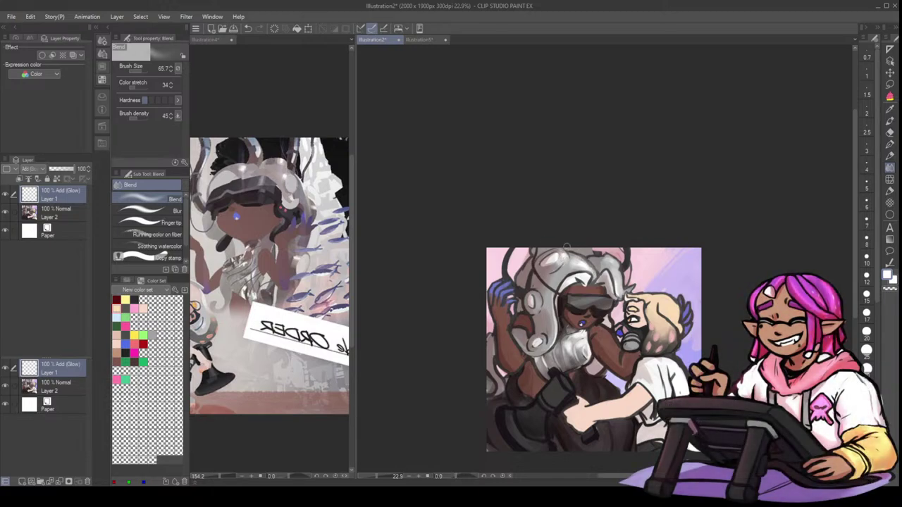
{"action": "left_click", "coordinate": [889, 121]}
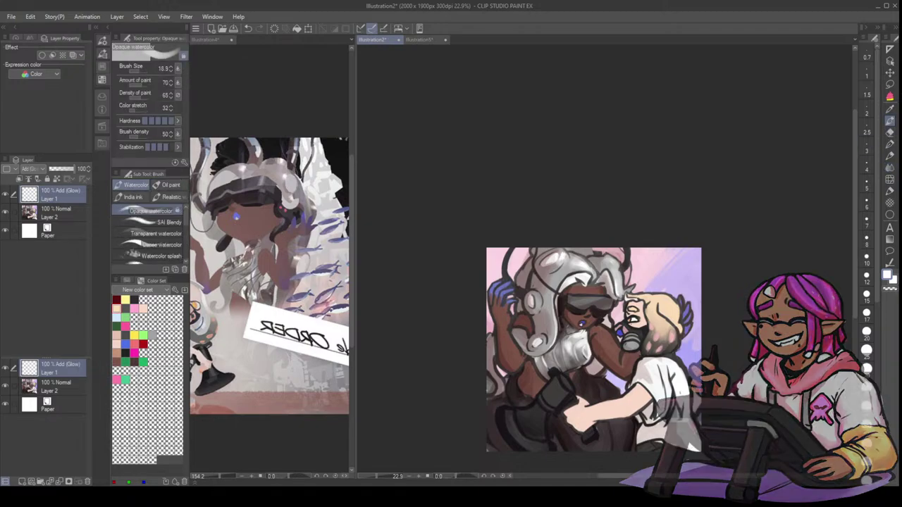
{"action": "left_click", "coordinate": [889, 168]}
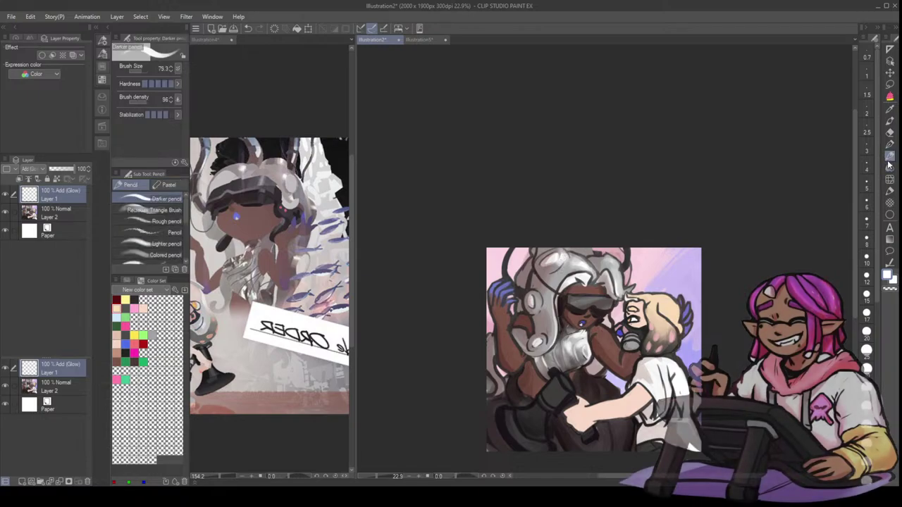
- Hatch white lines over the top of the gray hair on a new layer with the Diagonal line decoration brush at 99.1
{"action": "left_click", "coordinate": [889, 202]}
{"action": "left_click", "coordinate": [891, 204]}
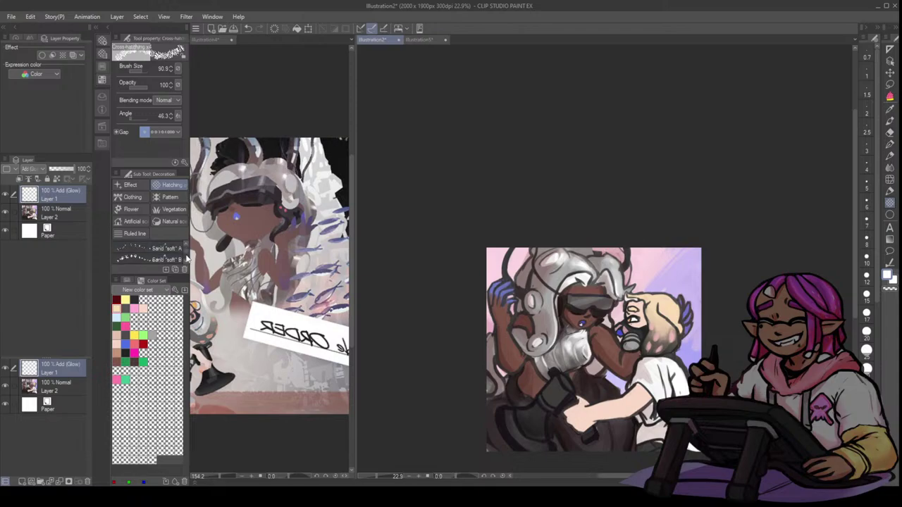
{"action": "left_click", "coordinate": [162, 259]}
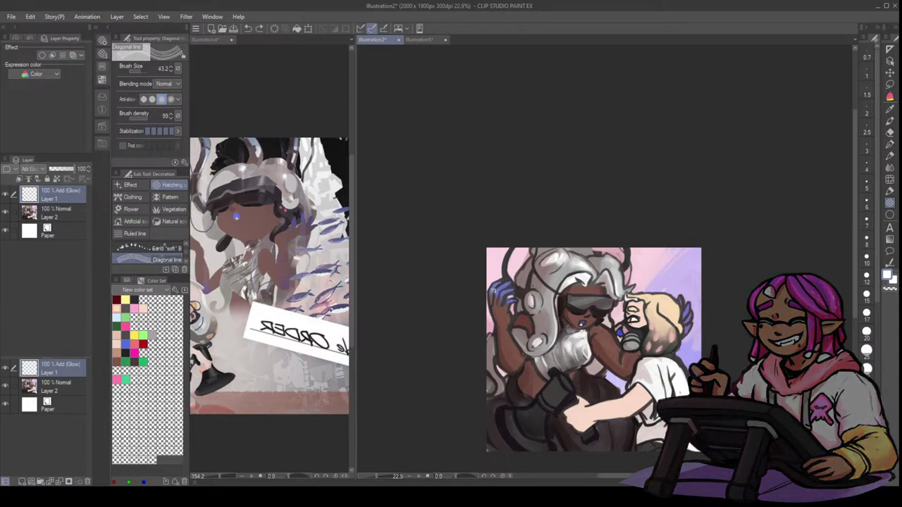
{"action": "left_click_drag", "start_coordinate": [516, 290], "coordinate": [534, 291]}
{"action": "key", "text": "bracketleft"}
{"action": "key", "text": "bracketleft"}
{"action": "left_click", "coordinate": [21, 482]}
{"action": "left_click_drag", "start_coordinate": [575, 270], "coordinate": [583, 246]}
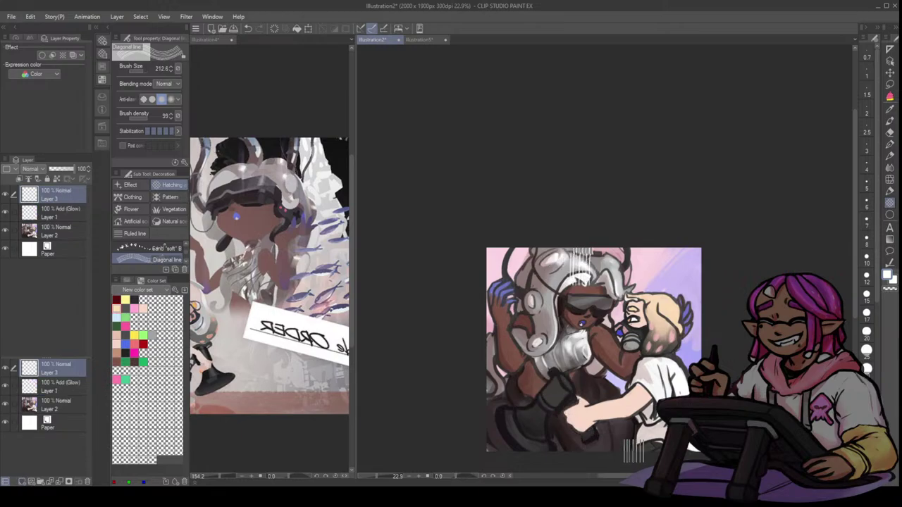
{"action": "key", "text": "ctrl+z"}
{"action": "key", "text": "bracketleft"}
{"action": "key", "text": "bracketleft"}
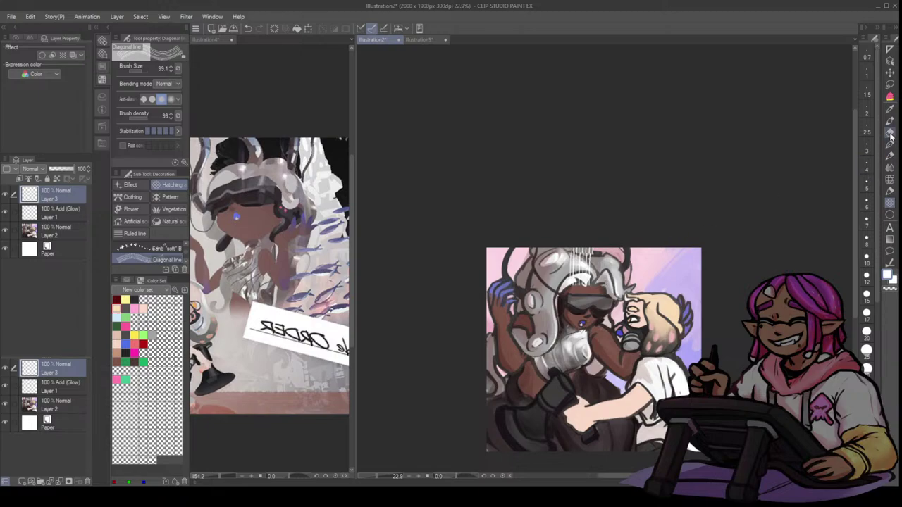
- Trim the hatched hair highlight with the Hard eraser at 86.5 and soften the remaining lines with Blend
{"action": "left_click", "coordinate": [890, 133]}
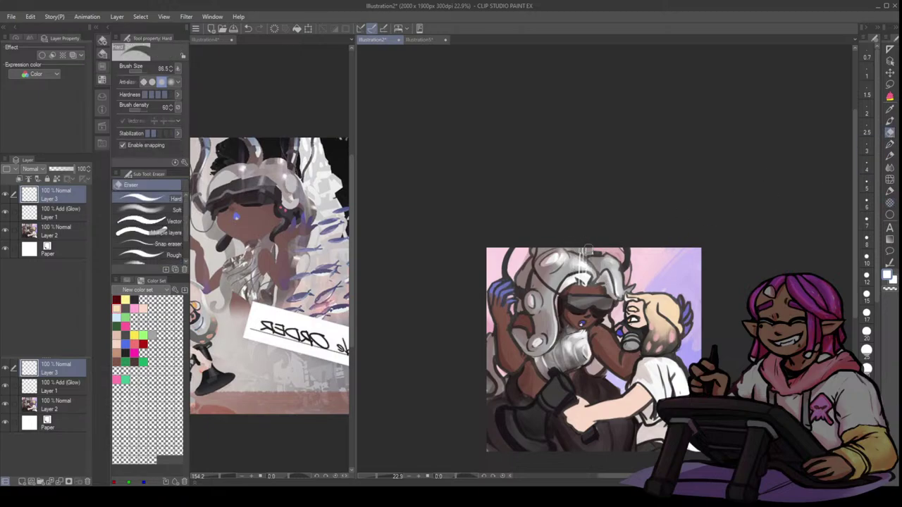
{"action": "key", "text": "j"}
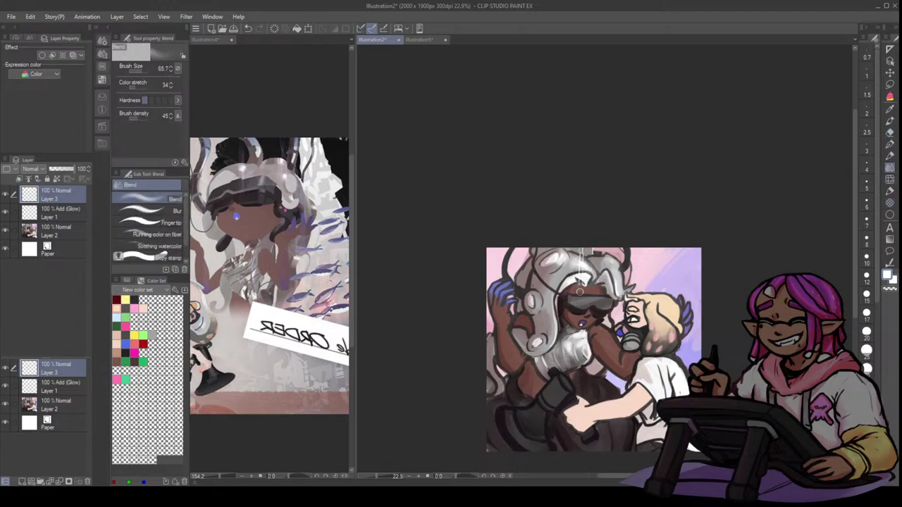
{"action": "key", "text": "ctrl+z"}
{"action": "key", "text": "]"}
{"action": "mouse_move", "coordinate": [579, 253]}
{"action": "left_mouse_down"}
{"action": "mouse_move", "coordinate": [584, 233]}
{"action": "mouse_move", "coordinate": [584, 242]}
{"action": "left_mouse_up"}
{"action": "left_click", "coordinate": [890, 179]}
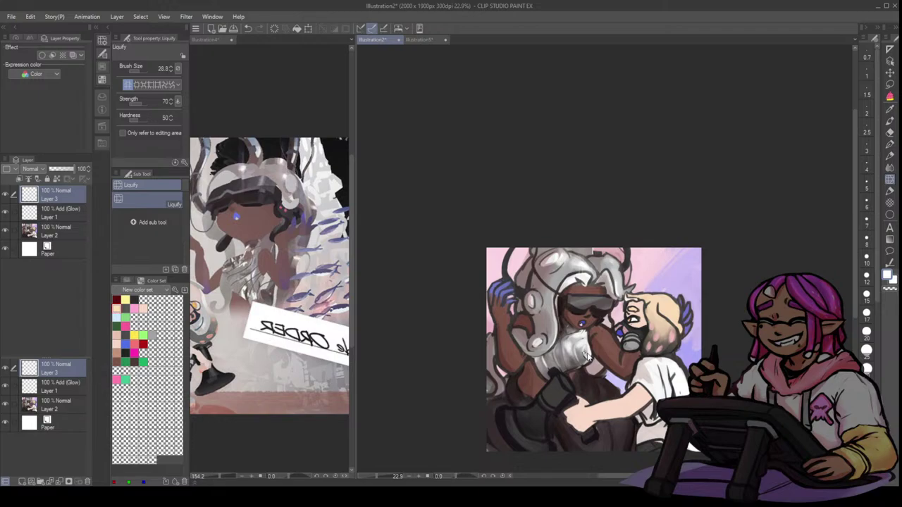
{"action": "left_click_drag", "start_coordinate": [587, 353], "coordinate": [594, 355]}
- Add Diagonal line hatching at 205.8 to the hair strand beside the visor, trim it with the Hard eraser at 145.3 and blend it at 118.4
{"action": "left_click", "coordinate": [890, 203]}
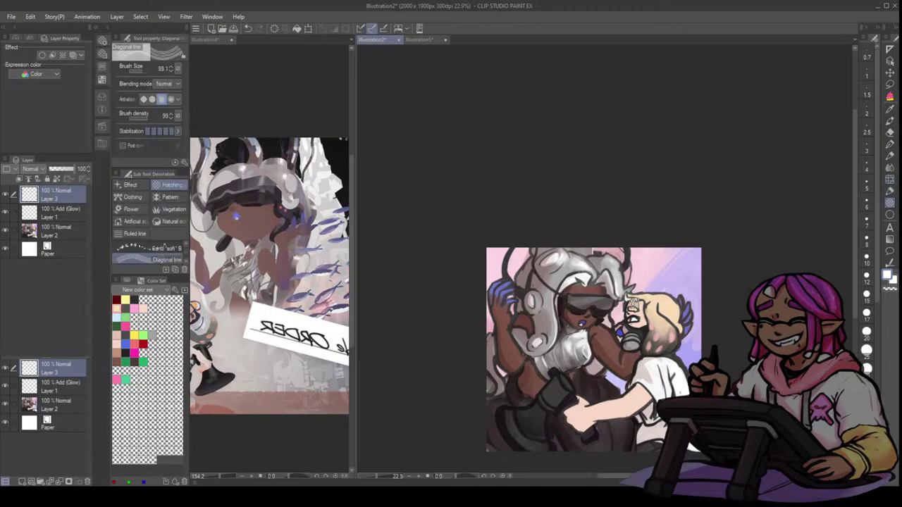
{"action": "left_click_drag", "start_coordinate": [613, 286], "coordinate": [619, 306]}
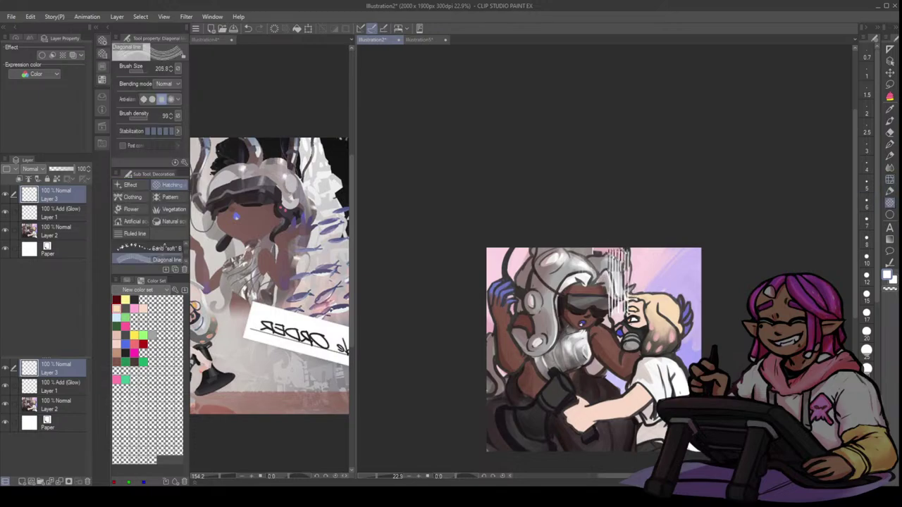
{"action": "left_click", "coordinate": [891, 168]}
{"action": "left_click", "coordinate": [890, 134]}
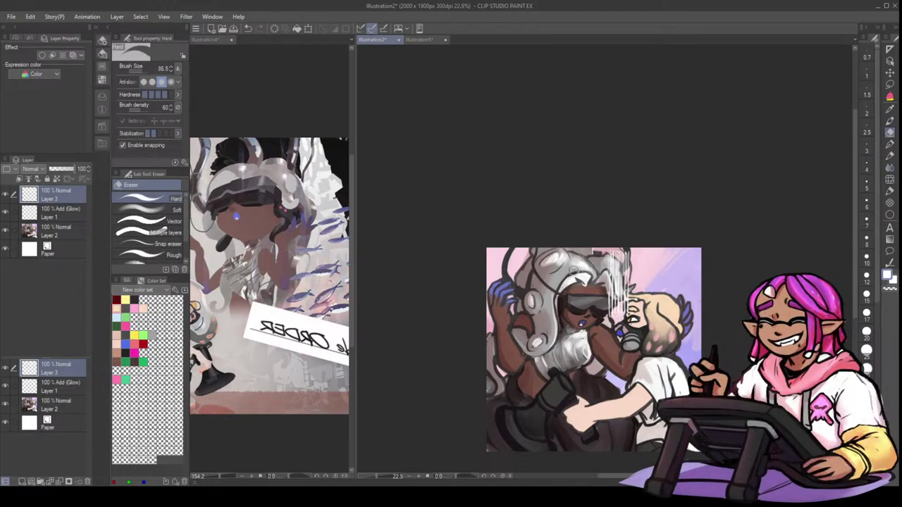
{"action": "key", "text": "bracketright"}
{"action": "mouse_move", "coordinate": [609, 260]}
{"action": "left_mouse_down"}
{"action": "mouse_move", "coordinate": [608, 290]}
{"action": "mouse_move", "coordinate": [610, 245]}
{"action": "mouse_move", "coordinate": [622, 318]}
{"action": "left_mouse_up"}
{"action": "left_click_drag", "start_coordinate": [617, 241], "coordinate": [613, 275]}
{"action": "left_click_drag", "start_coordinate": [621, 234], "coordinate": [614, 305]}
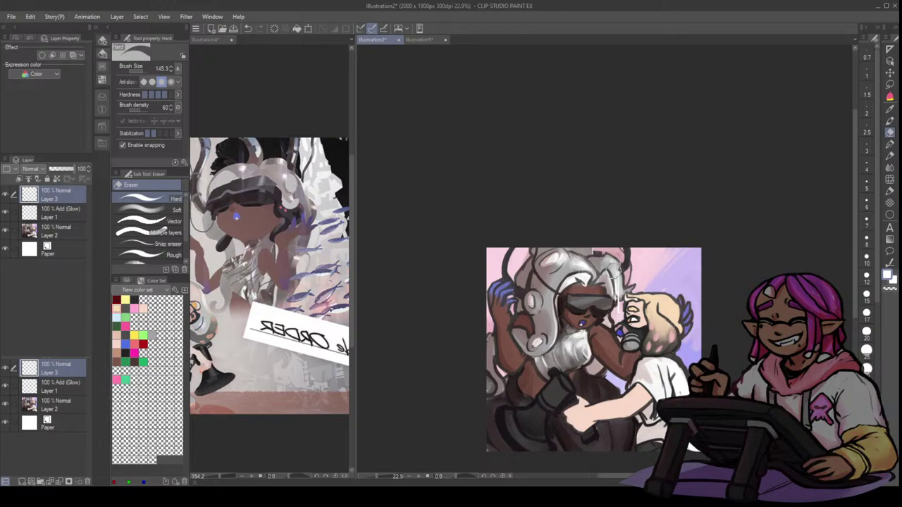
{"action": "left_click", "coordinate": [890, 170]}
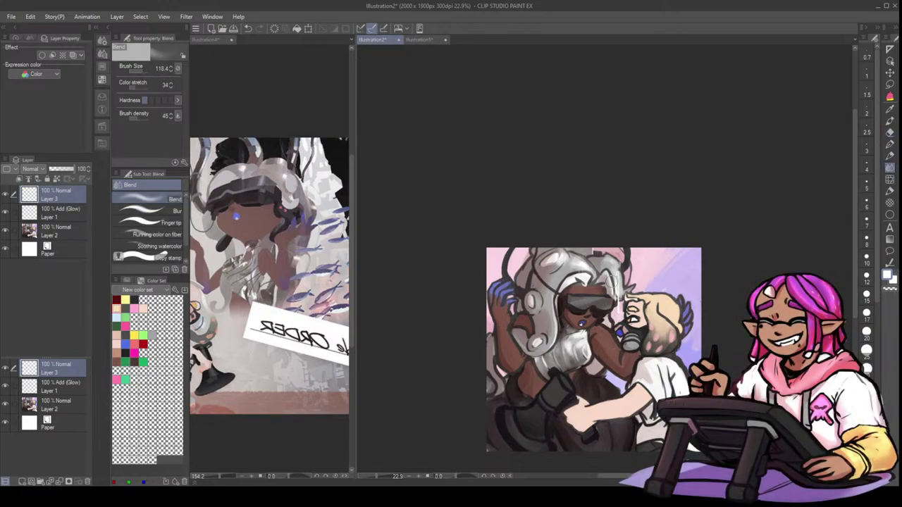
- Paint white highlights with the Darker pencil at 35.4 on the black device and at 156 on the dark clothing and blond hair
{"action": "left_click", "coordinate": [889, 155]}
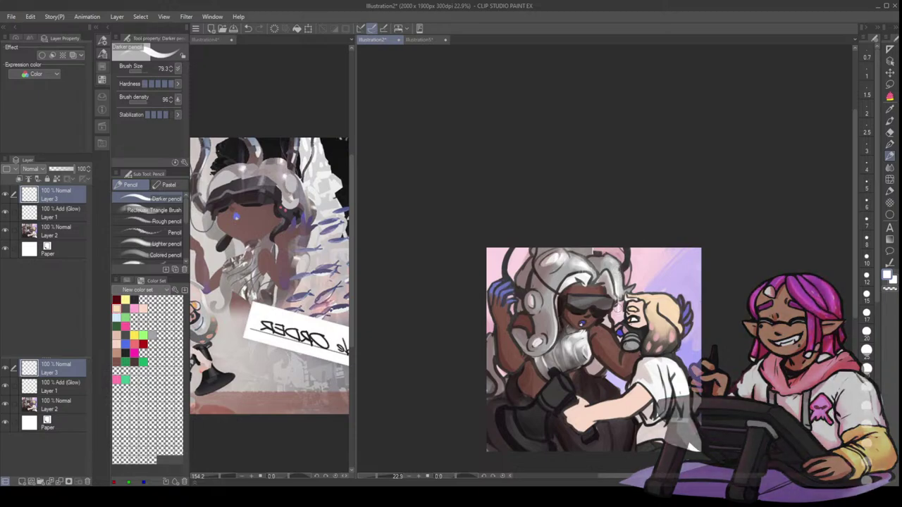
{"action": "key", "text": "bracketleft"}
{"action": "key", "text": "bracketleft"}
{"action": "key", "text": "bracketleft"}
{"action": "key", "text": "bracketleft"}
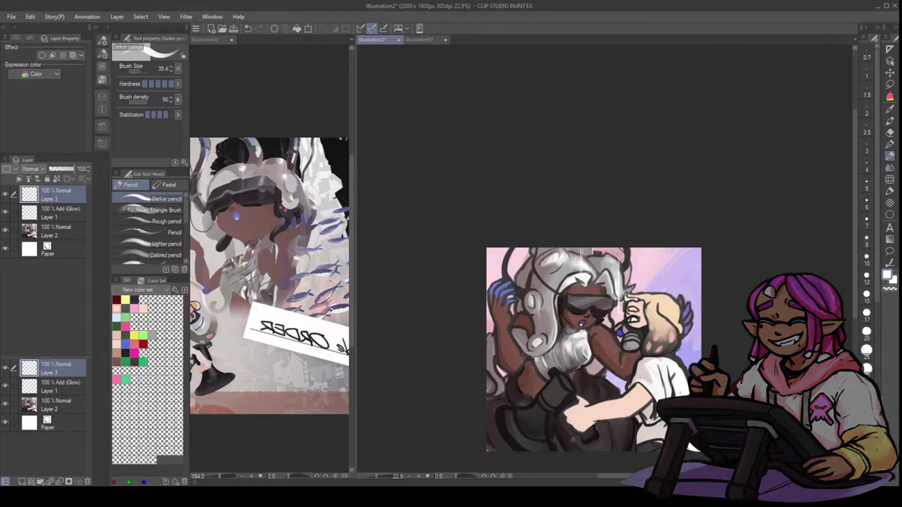
{"action": "left_click_drag", "start_coordinate": [504, 411], "coordinate": [519, 440]}
{"action": "key", "text": "ctrl+z"}
{"action": "mouse_move", "coordinate": [563, 380]}
{"action": "left_mouse_down"}
{"action": "mouse_move", "coordinate": [547, 401]}
{"action": "mouse_move", "coordinate": [562, 377]}
{"action": "mouse_move", "coordinate": [567, 391]}
{"action": "mouse_move", "coordinate": [559, 392]}
{"action": "left_mouse_up"}
{"action": "key", "text": "]"}
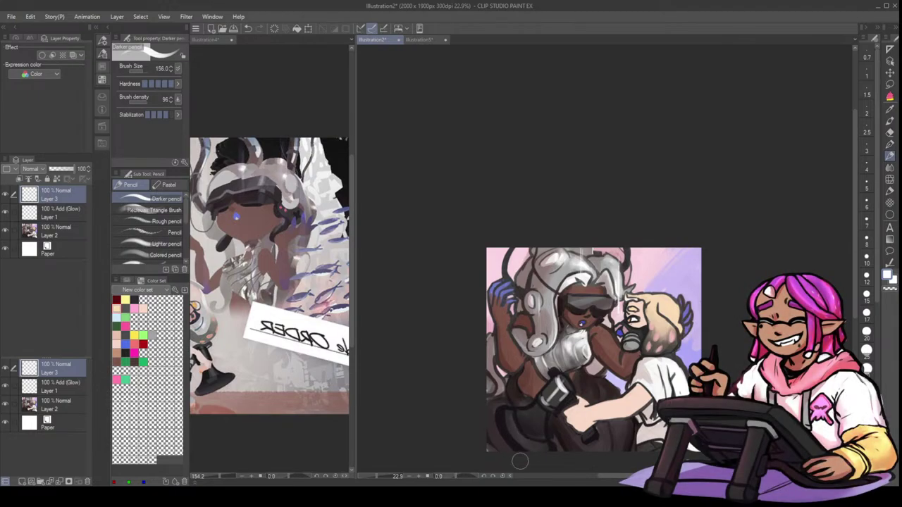
{"action": "mouse_move", "coordinate": [506, 414]}
{"action": "left_mouse_down"}
{"action": "mouse_move", "coordinate": [523, 437]}
{"action": "mouse_move", "coordinate": [503, 417]}
{"action": "mouse_move", "coordinate": [548, 451]}
{"action": "left_mouse_up"}
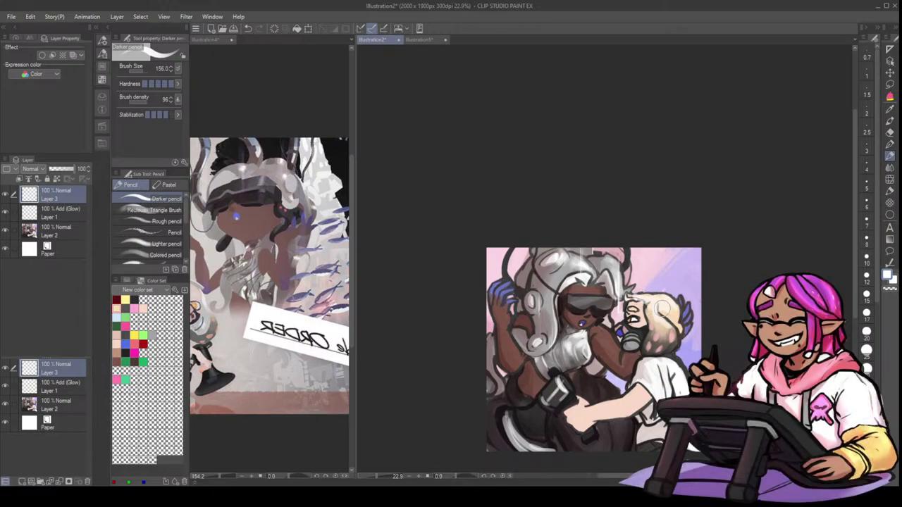
- Soften the highlights on the blond hair, black device and dark clothing with Blend at 134.8 and 92.6, cleaning up with the Hard eraser at 145.3
{"action": "left_click", "coordinate": [889, 167]}
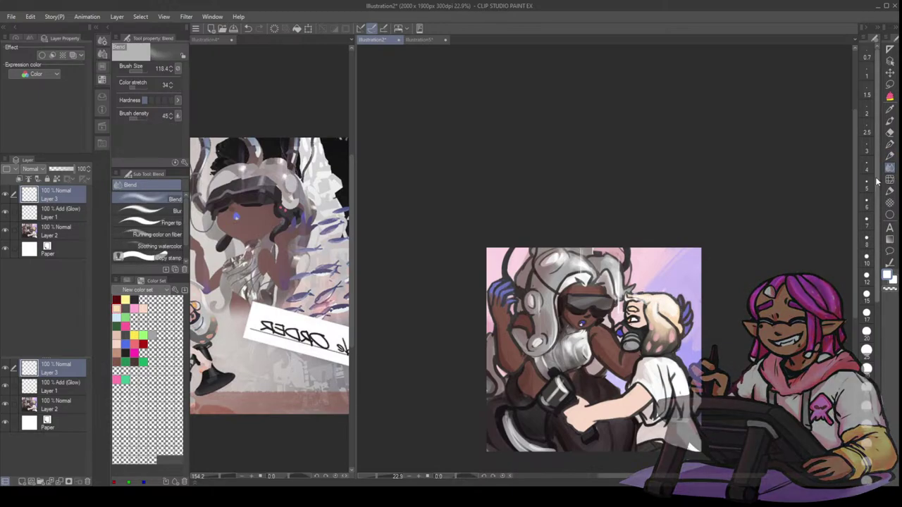
{"action": "mouse_move", "coordinate": [632, 303]}
{"action": "left_mouse_down"}
{"action": "mouse_move", "coordinate": [639, 296]}
{"action": "mouse_move", "coordinate": [666, 319]}
{"action": "mouse_move", "coordinate": [637, 295]}
{"action": "mouse_move", "coordinate": [642, 316]}
{"action": "mouse_move", "coordinate": [671, 331]}
{"action": "mouse_move", "coordinate": [675, 322]}
{"action": "left_mouse_up"}
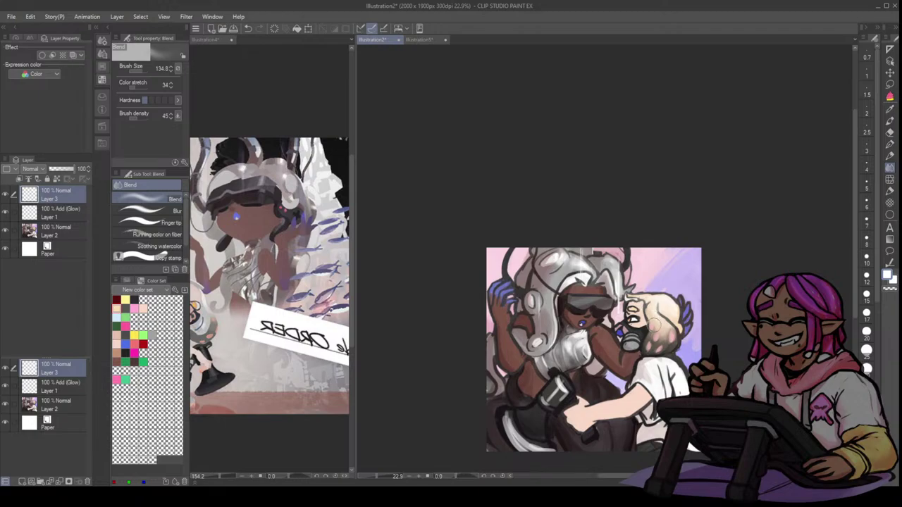
{"action": "mouse_move", "coordinate": [561, 398]}
{"action": "left_mouse_down"}
{"action": "mouse_move", "coordinate": [562, 377]}
{"action": "mouse_move", "coordinate": [545, 397]}
{"action": "mouse_move", "coordinate": [557, 395]}
{"action": "left_mouse_up"}
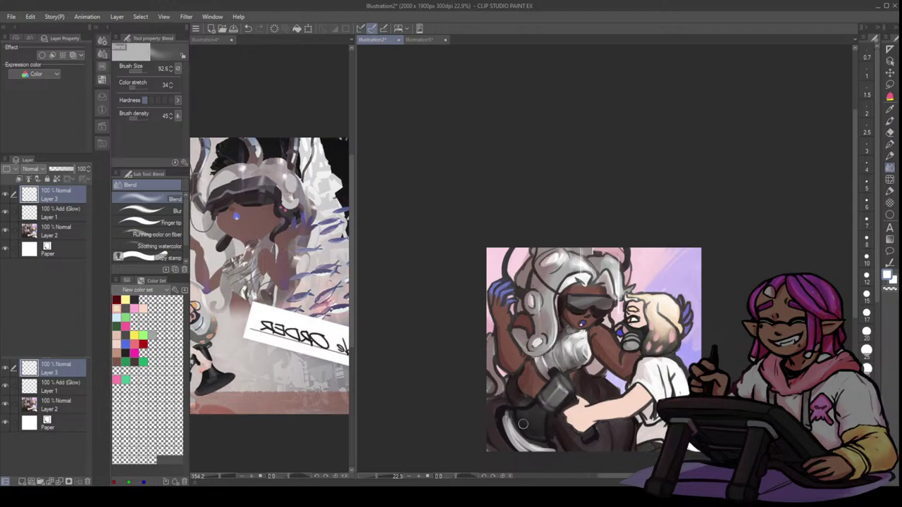
{"action": "mouse_move", "coordinate": [512, 413]}
{"action": "left_mouse_down"}
{"action": "mouse_move", "coordinate": [525, 447]}
{"action": "mouse_move", "coordinate": [525, 437]}
{"action": "mouse_move", "coordinate": [548, 450]}
{"action": "left_mouse_up"}
{"action": "mouse_move", "coordinate": [514, 418]}
{"action": "left_mouse_down"}
{"action": "mouse_move", "coordinate": [523, 439]}
{"action": "mouse_move", "coordinate": [507, 424]}
{"action": "mouse_move", "coordinate": [546, 446]}
{"action": "mouse_move", "coordinate": [539, 411]}
{"action": "mouse_move", "coordinate": [554, 457]}
{"action": "mouse_move", "coordinate": [508, 442]}
{"action": "mouse_move", "coordinate": [496, 417]}
{"action": "mouse_move", "coordinate": [531, 458]}
{"action": "left_mouse_up"}
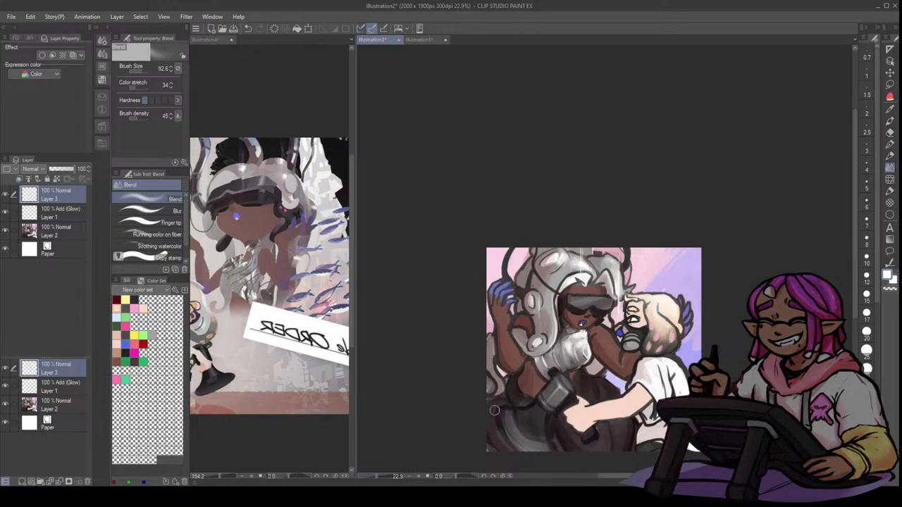
{"action": "left_click_drag", "start_coordinate": [495, 411], "coordinate": [508, 445]}
{"action": "left_click", "coordinate": [889, 132]}
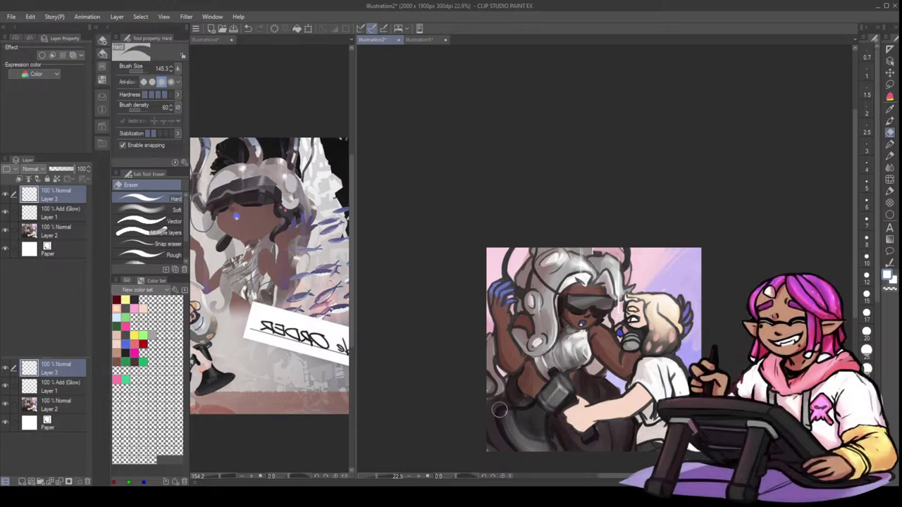
{"action": "key", "text": "p"}
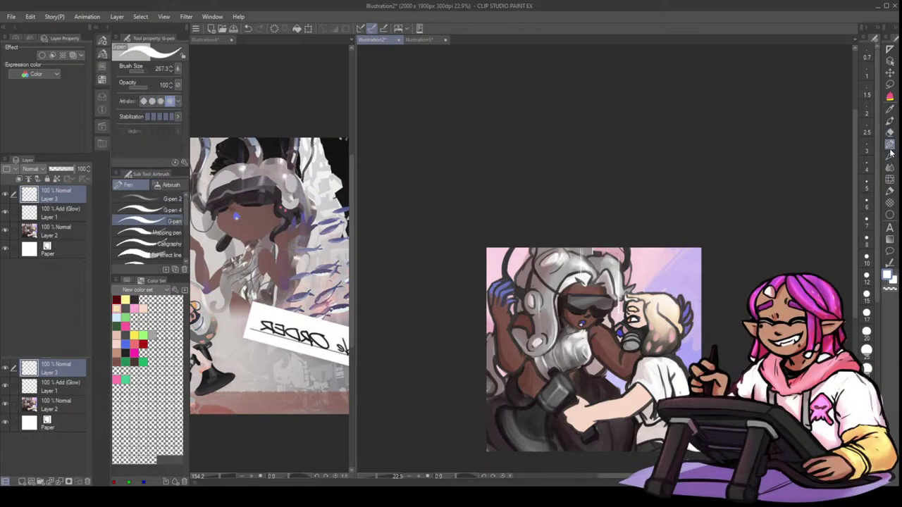
- Paint a white highlight along the dark rounded blade of the hammer-like device with the Darker pencil, undoing and redoing unsatisfactory strokes
{"action": "key", "text": "["}
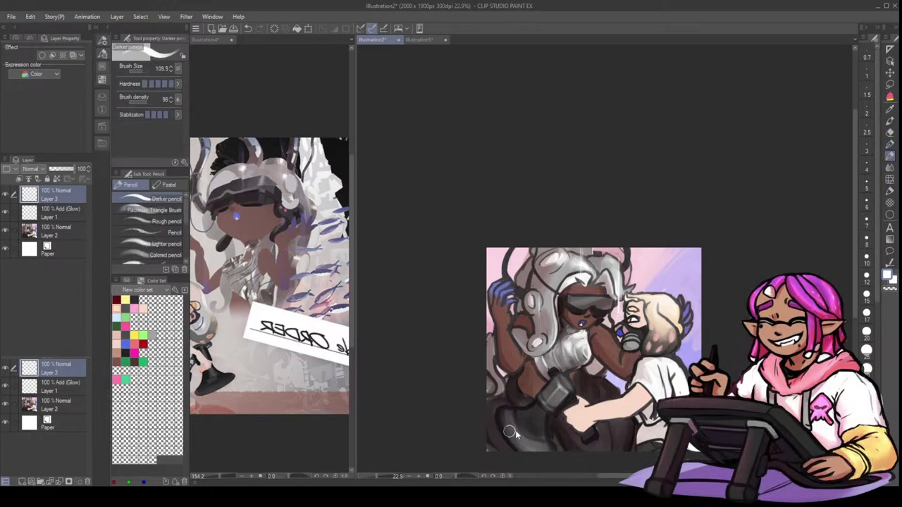
{"action": "mouse_move", "coordinate": [503, 417]}
{"action": "left_mouse_down"}
{"action": "mouse_move", "coordinate": [511, 438]}
{"action": "mouse_move", "coordinate": [540, 460]}
{"action": "left_mouse_up"}
{"action": "key", "text": "ctrl+z"}
{"action": "key", "text": "bracketleft"}
{"action": "key", "text": "bracketleft"}
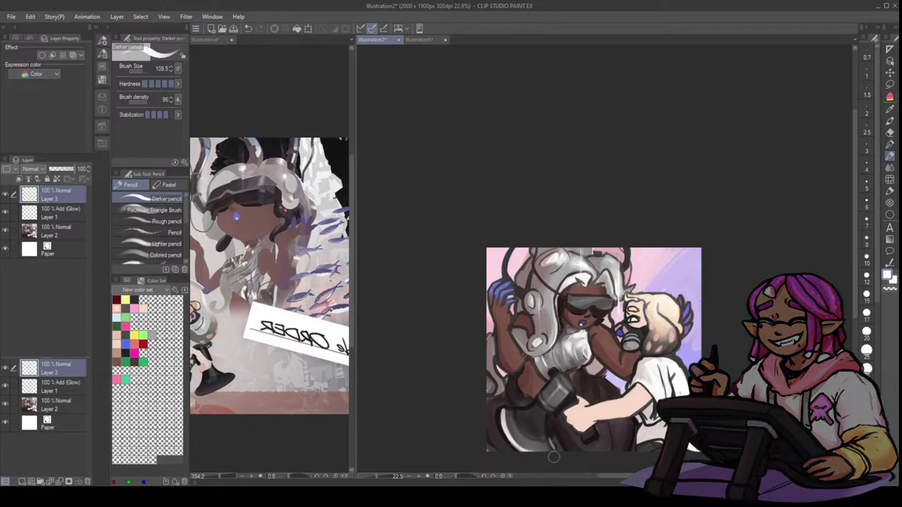
{"action": "key", "text": "ctrl+z"}
{"action": "key", "text": "bracketright"}
{"action": "left_click_drag", "start_coordinate": [542, 408], "coordinate": [526, 431]}
- Soften the blade highlight with Blend at 78.5 and 73.8, and clean its edges with the Hard eraser at 145.3
{"action": "left_click", "coordinate": [890, 168]}
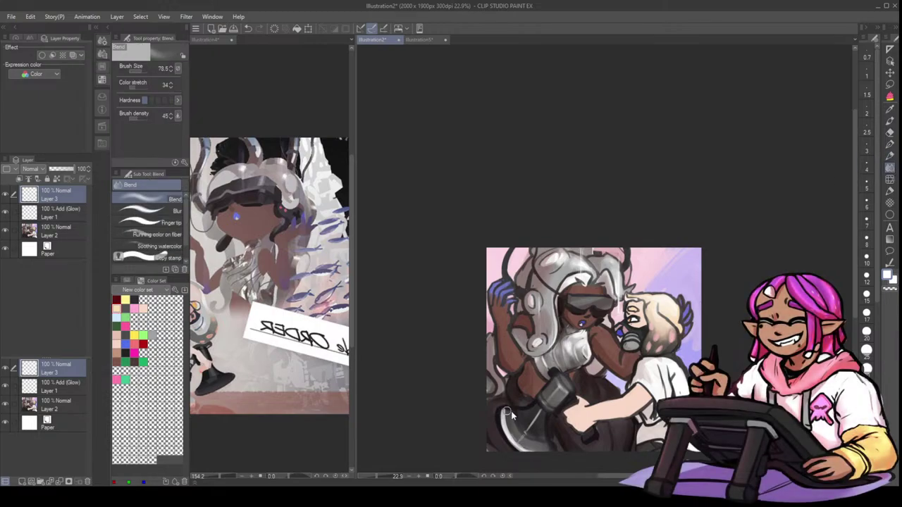
{"action": "mouse_move", "coordinate": [508, 406]}
{"action": "left_mouse_down"}
{"action": "mouse_move", "coordinate": [514, 435]}
{"action": "mouse_move", "coordinate": [509, 424]}
{"action": "left_mouse_up"}
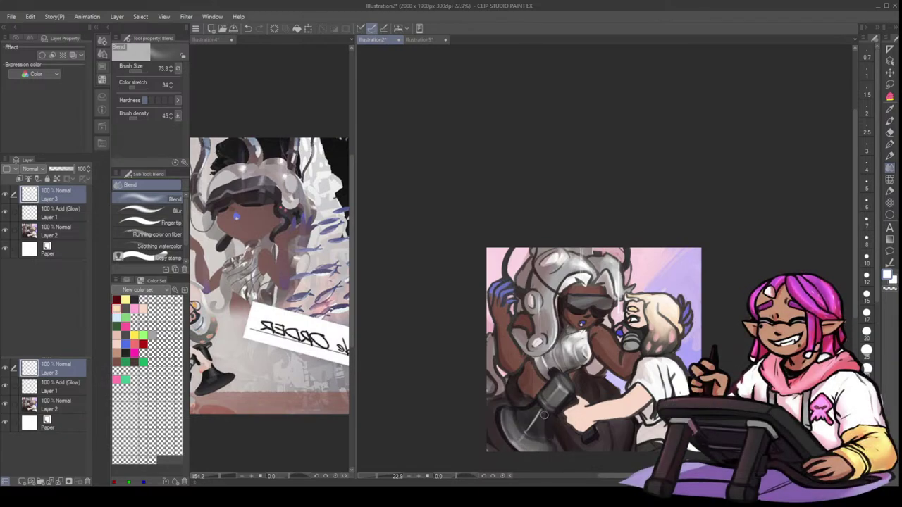
{"action": "key", "text": "bracketleft"}
{"action": "left_click", "coordinate": [888, 147]}
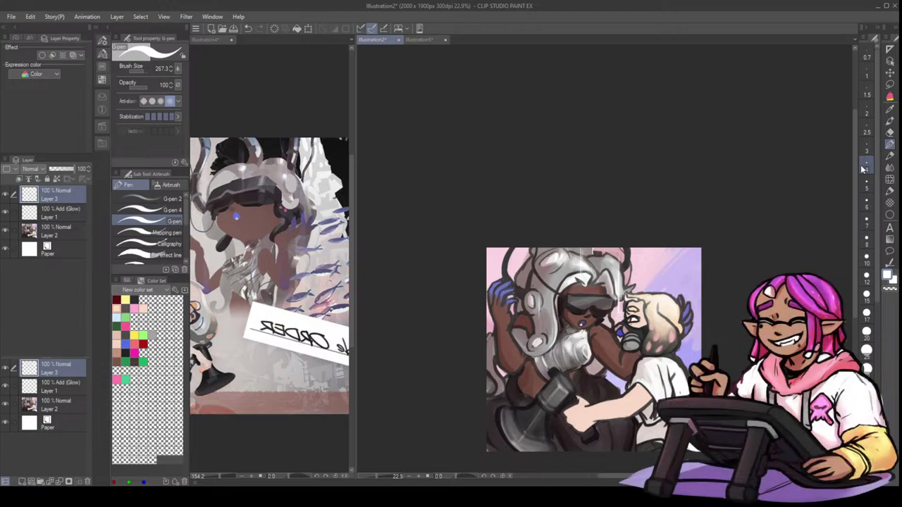
{"action": "left_click", "coordinate": [890, 133]}
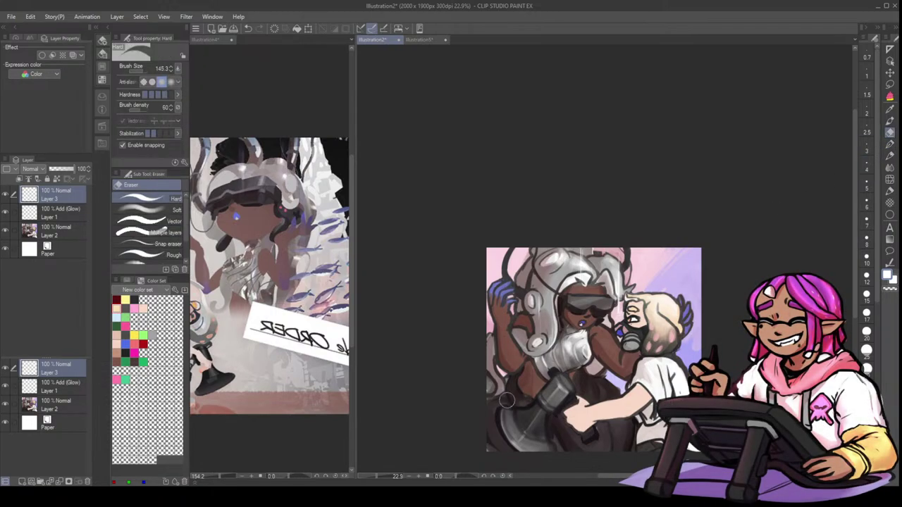
- Add fine white edge highlights to the device's head with the Darker pencil at 58.5 and soften them with Blend at 29.4
{"action": "left_click", "coordinate": [890, 156]}
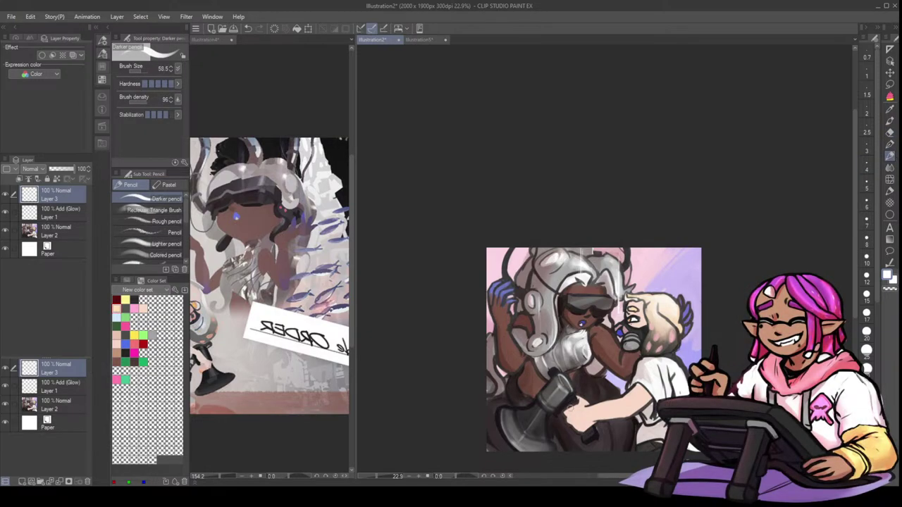
{"action": "left_click", "coordinate": [890, 167]}
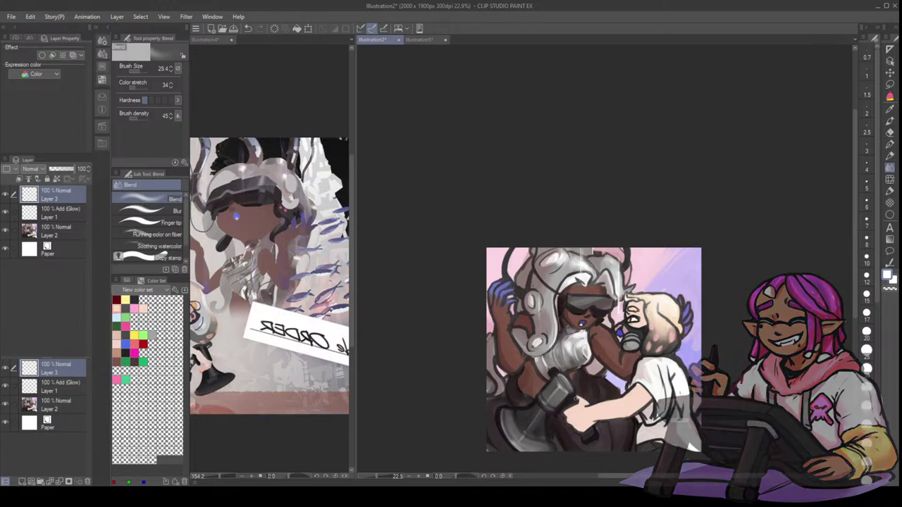
{"action": "key", "text": "p"}
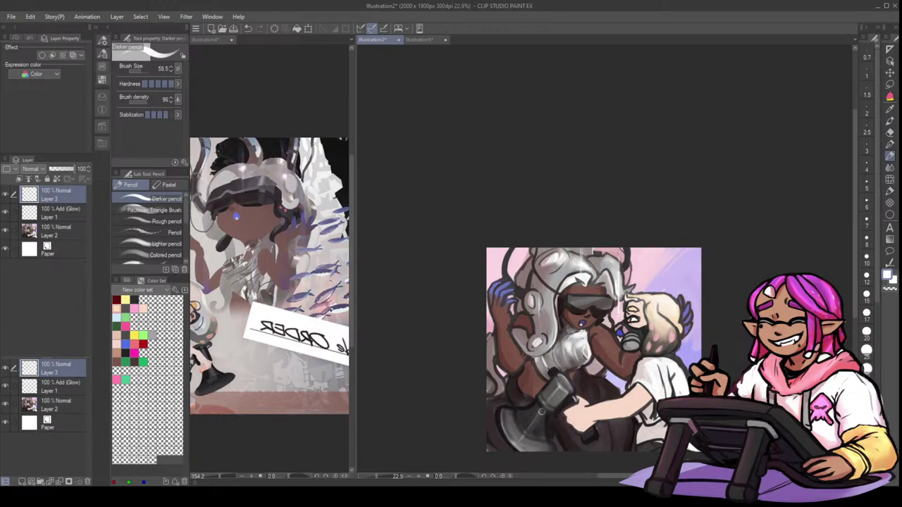
{"action": "left_click", "coordinate": [890, 133]}
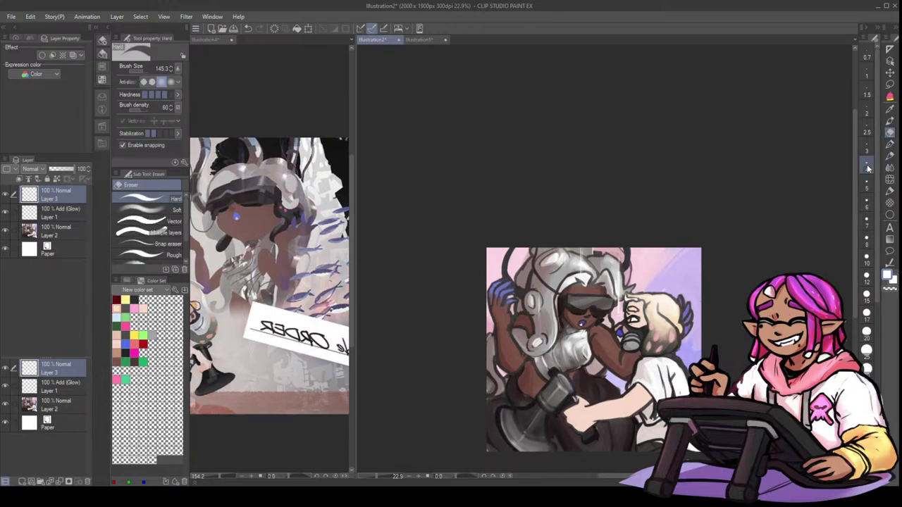
{"action": "left_click", "coordinate": [890, 155]}
- Merge the Add (Glow) highlights of Layer 1 and the Normal highlights of Layer 3 down into Layer 2
{"action": "left_click", "coordinate": [50, 387]}
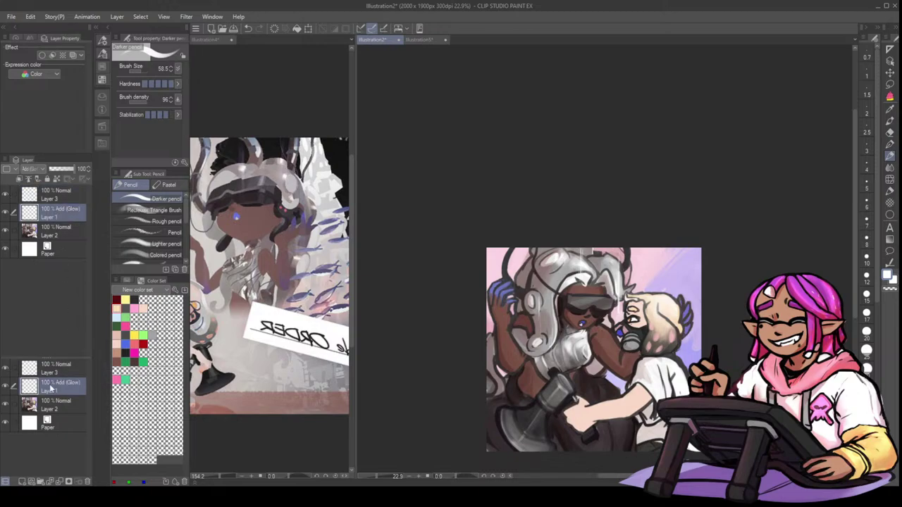
{"action": "left_click", "coordinate": [65, 482]}
{"action": "left_click", "coordinate": [58, 201]}
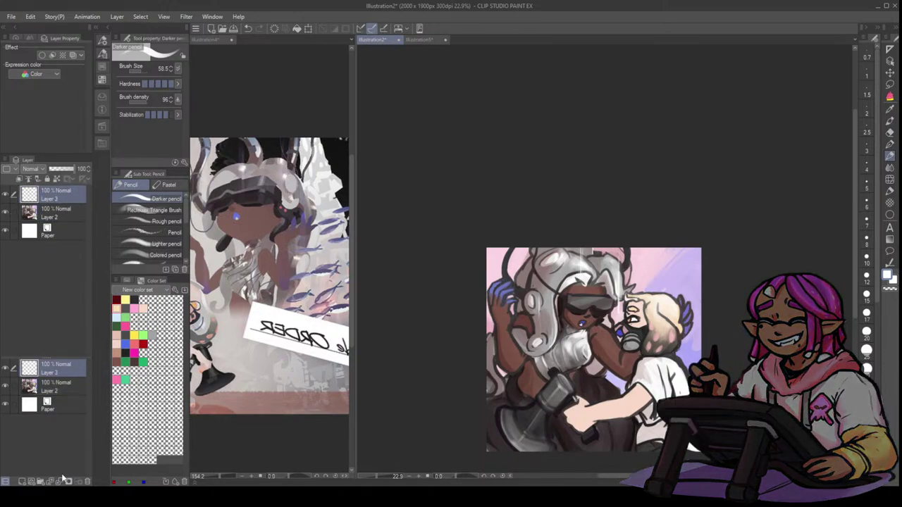
{"action": "left_click", "coordinate": [66, 482]}
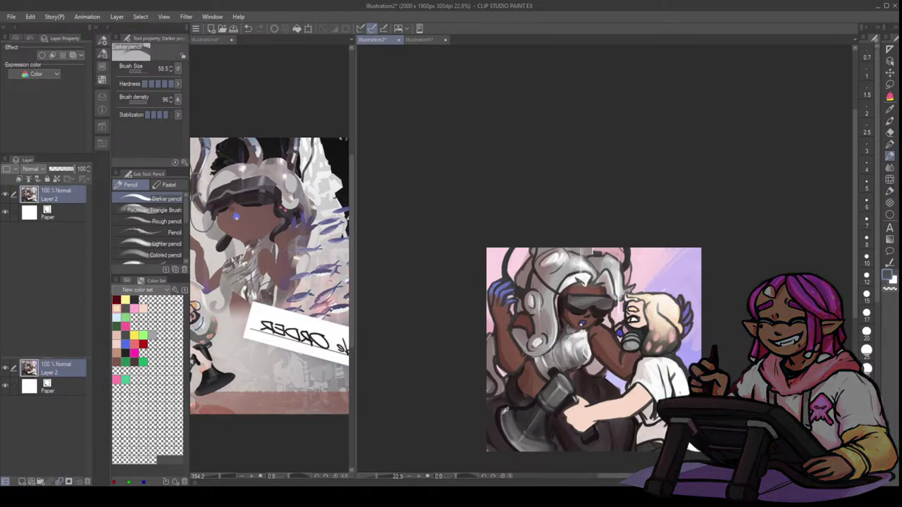
- Refine the blade with colors sampled from it, using the Darker pencil at 40.8 and Opaque watercolor at 45.0
{"action": "key", "text": "bracketleft"}
{"action": "key", "text": "bracketleft"}
{"action": "left_click", "coordinate": [520, 442], "text": "alt"}
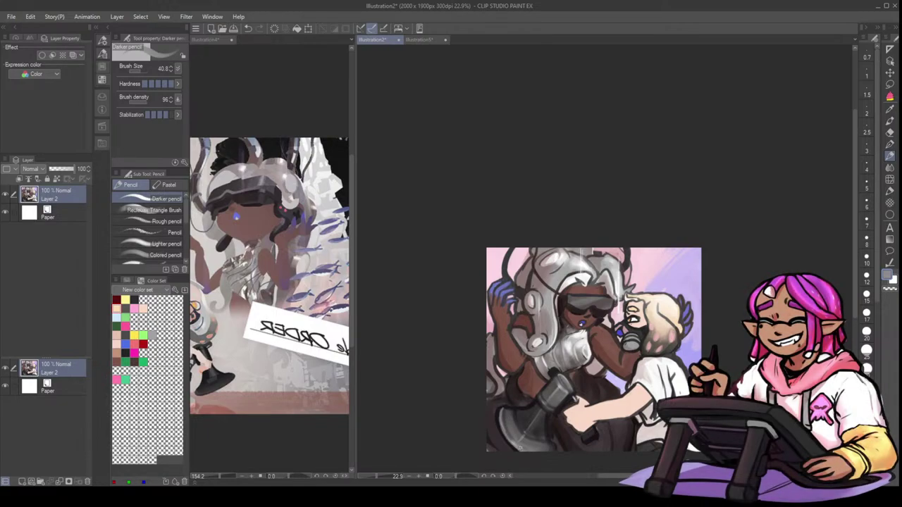
{"action": "left_click", "coordinate": [506, 410], "text": "alt"}
{"action": "key", "text": "b"}
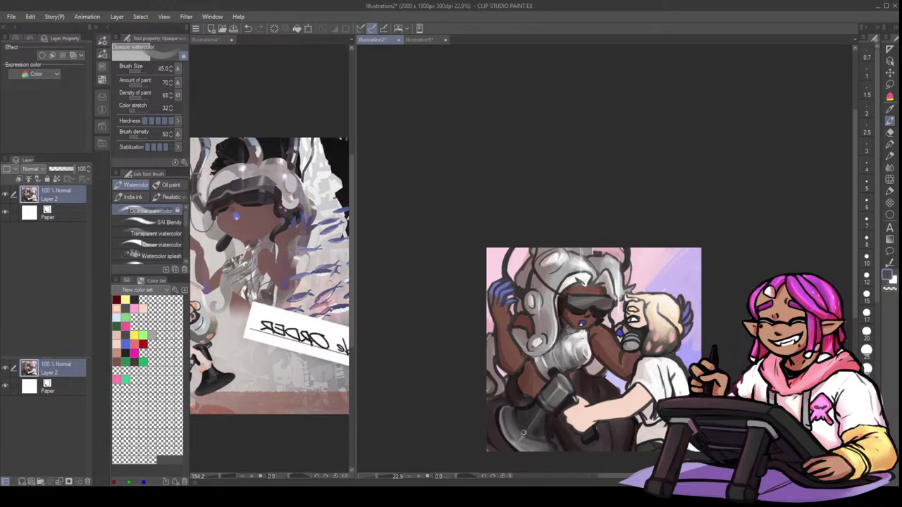
- Touch up the black mask and the visor character's bent upper arm in sampled colors with the Darker pencil at 40.8
{"action": "key", "text": "p"}
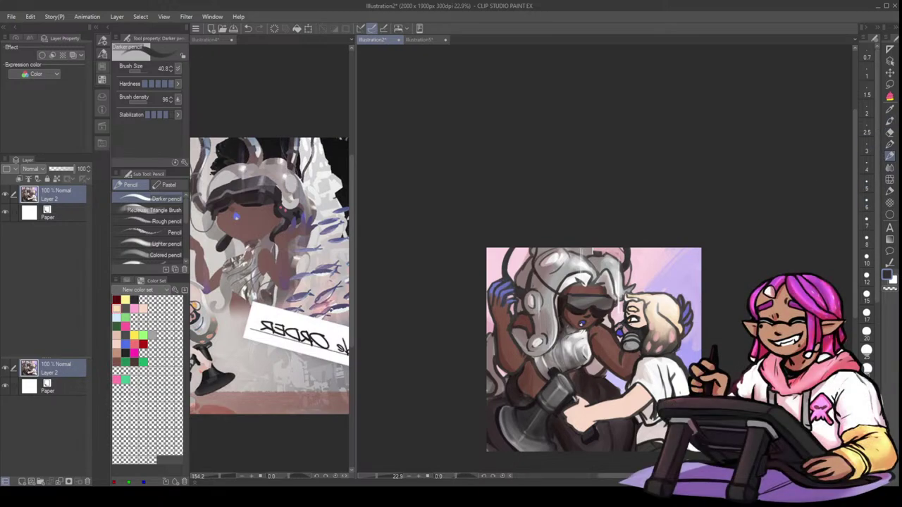
{"action": "key", "text": "ctrl+z"}
{"action": "left_click", "coordinate": [622, 292], "text": "alt"}
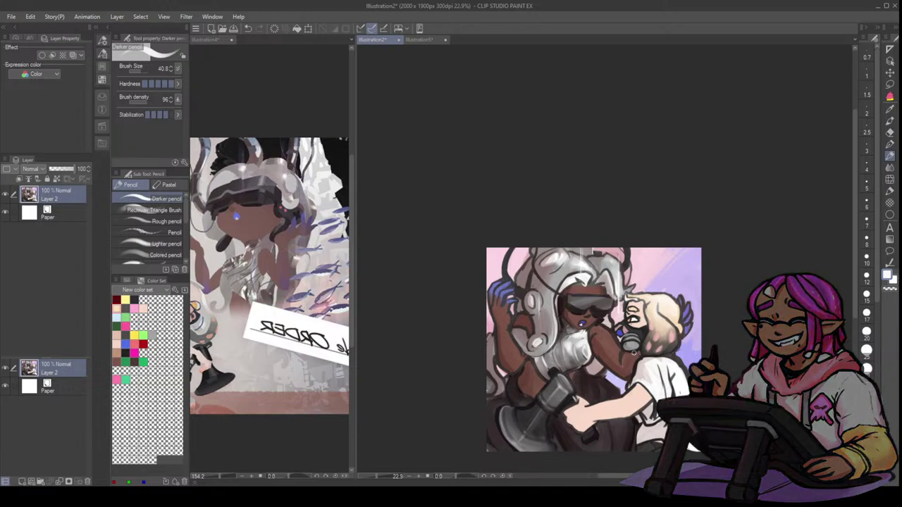
{"action": "left_click", "coordinate": [606, 335], "text": "alt"}
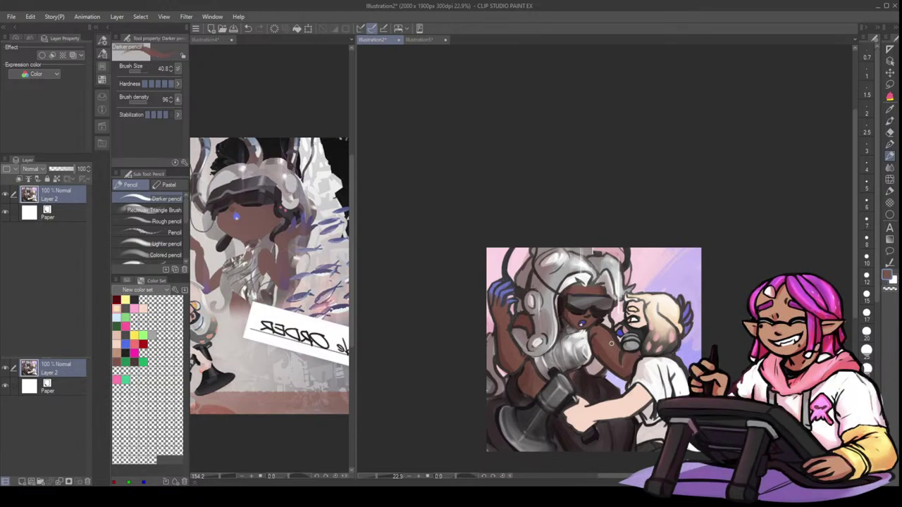
{"action": "left_click", "coordinate": [608, 326], "text": "alt"}
{"action": "left_click_drag", "start_coordinate": [608, 327], "coordinate": [612, 334]}
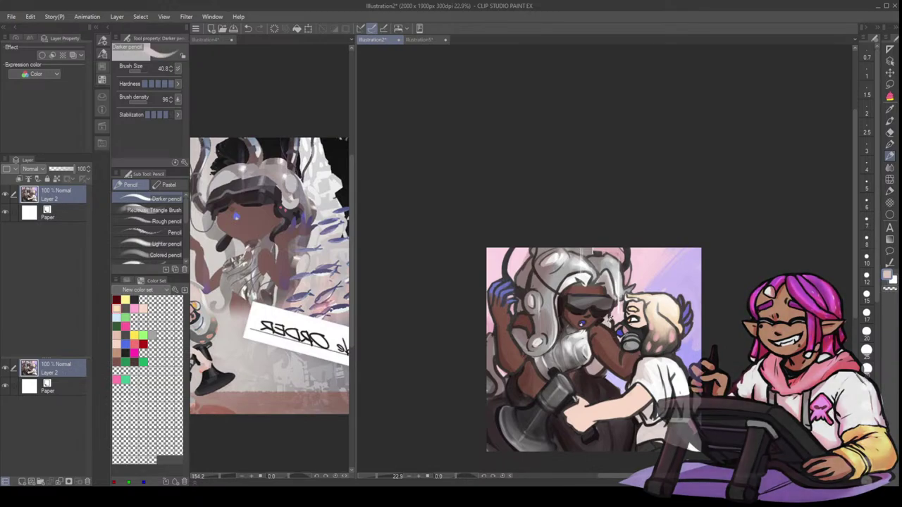
{"action": "left_click", "coordinate": [609, 322], "text": "alt"}
{"action": "left_click", "coordinate": [613, 328], "text": "alt"}
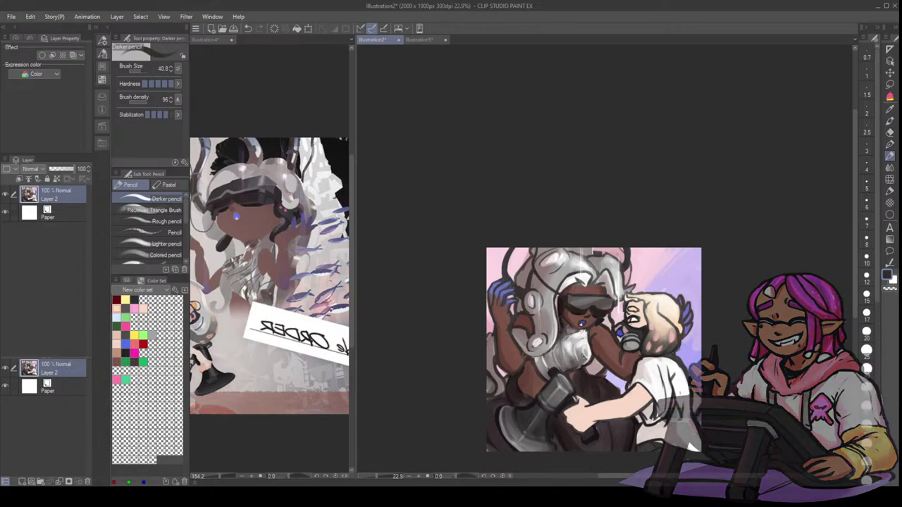
- Repaint the wrist of the visor character's raised arm in sampled skin and shadow tones with the Darker pencil at 40.8
{"action": "left_click", "coordinate": [509, 323], "text": "alt"}
{"action": "mouse_move", "coordinate": [512, 318]}
{"action": "left_mouse_down"}
{"action": "mouse_move", "coordinate": [511, 325]}
{"action": "mouse_move", "coordinate": [510, 313]}
{"action": "left_mouse_up"}
{"action": "left_click", "coordinate": [515, 324], "text": "alt"}
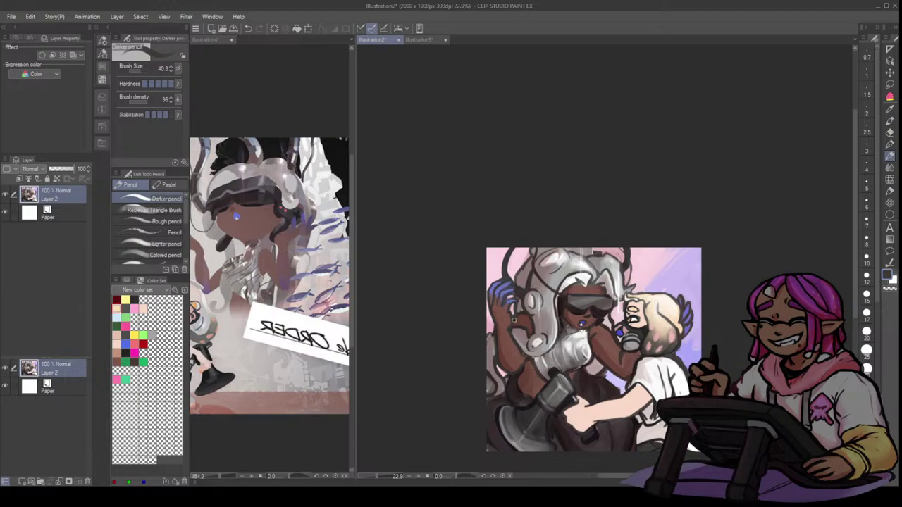
{"action": "left_click", "coordinate": [509, 329], "text": "alt"}
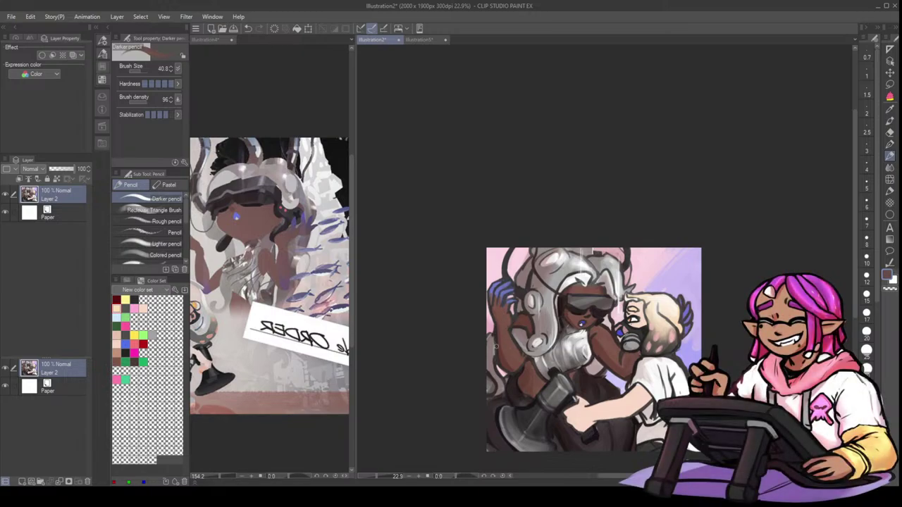
- Rework the outer and inner edges of the raised forearm in sampled colors, undoing the stray stroke along its outer edge
{"action": "left_click", "coordinate": [503, 355], "text": "alt"}
{"action": "left_click_drag", "start_coordinate": [497, 323], "coordinate": [499, 363]}
{"action": "key", "text": "ctrl+z"}
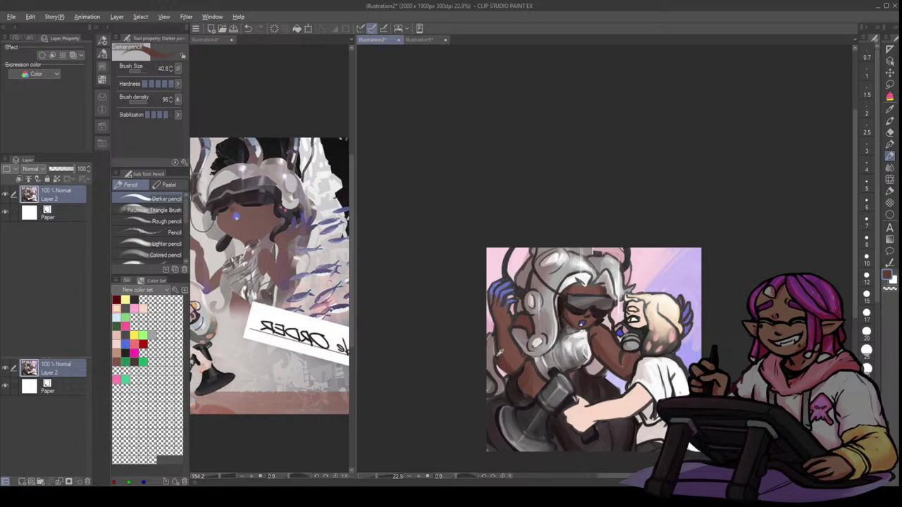
{"action": "left_click", "coordinate": [496, 355], "text": "alt"}
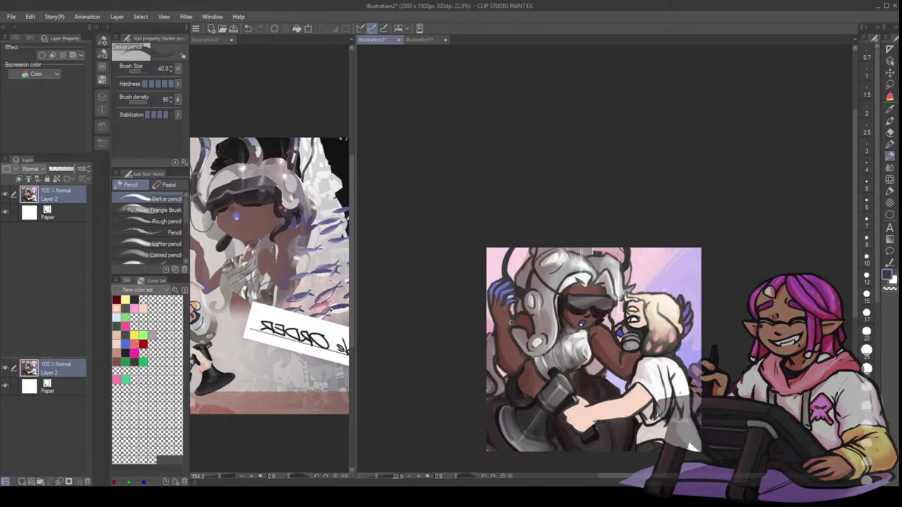
{"action": "left_click", "coordinate": [508, 322], "text": "alt"}
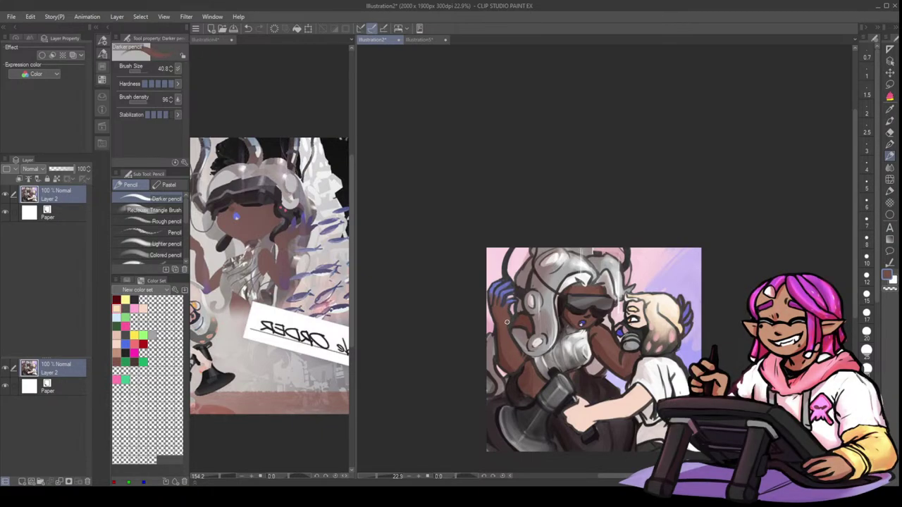
{"action": "left_click_drag", "start_coordinate": [508, 323], "coordinate": [515, 344]}
{"action": "left_click", "coordinate": [511, 325], "text": "alt"}
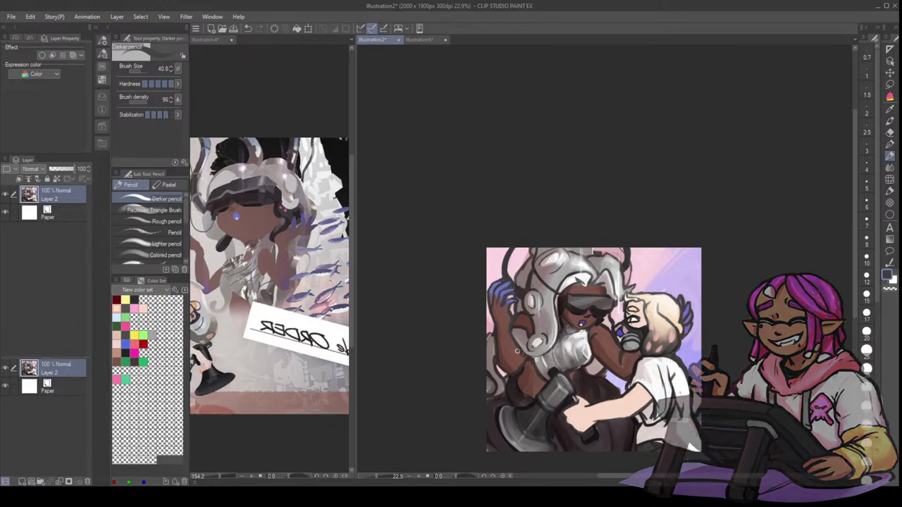
- Refine the folds and lower hem of the silver top in sampled light and dark grays with the Darker pencil at 40.8
{"action": "left_click", "coordinate": [769, 158]}
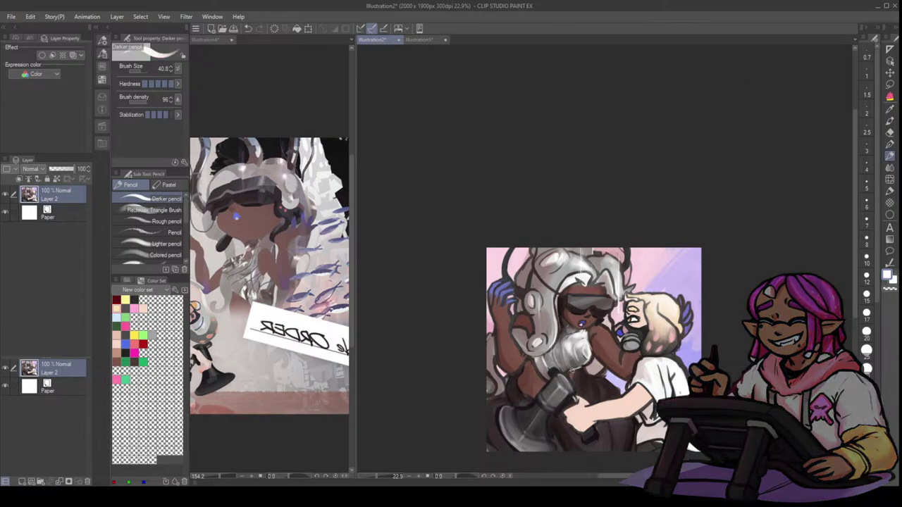
{"action": "key", "text": "x"}
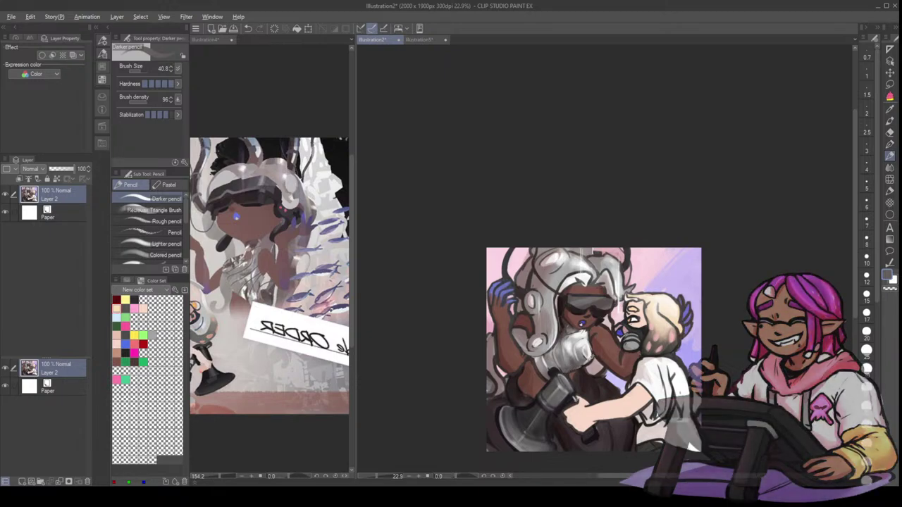
{"action": "left_click", "coordinate": [591, 356], "text": "alt"}
{"action": "left_click_drag", "start_coordinate": [589, 359], "coordinate": [569, 372]}
{"action": "key", "text": "ctrl+z"}
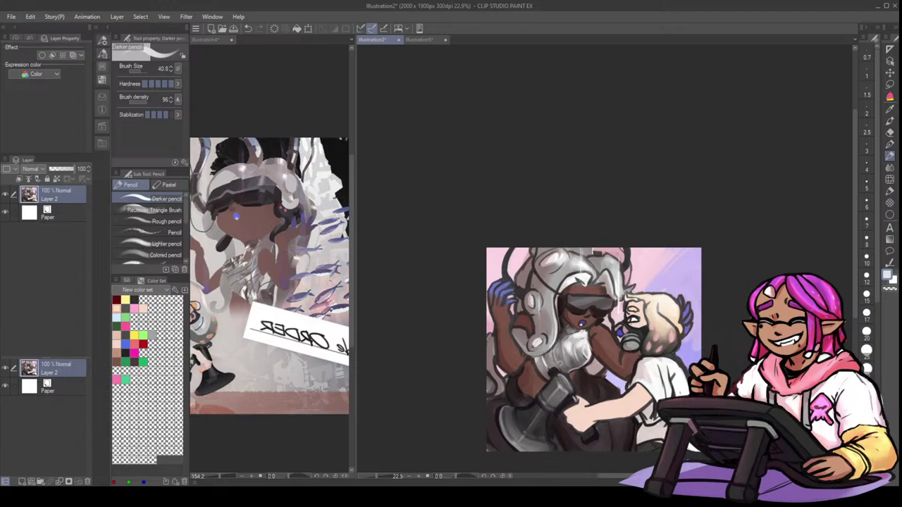
{"action": "key", "text": "x"}
{"action": "left_click", "coordinate": [569, 338], "text": "alt"}
{"action": "left_click_drag", "start_coordinate": [565, 342], "coordinate": [563, 358]}
{"action": "key", "text": "ctrl+z"}
{"action": "key", "text": "b"}
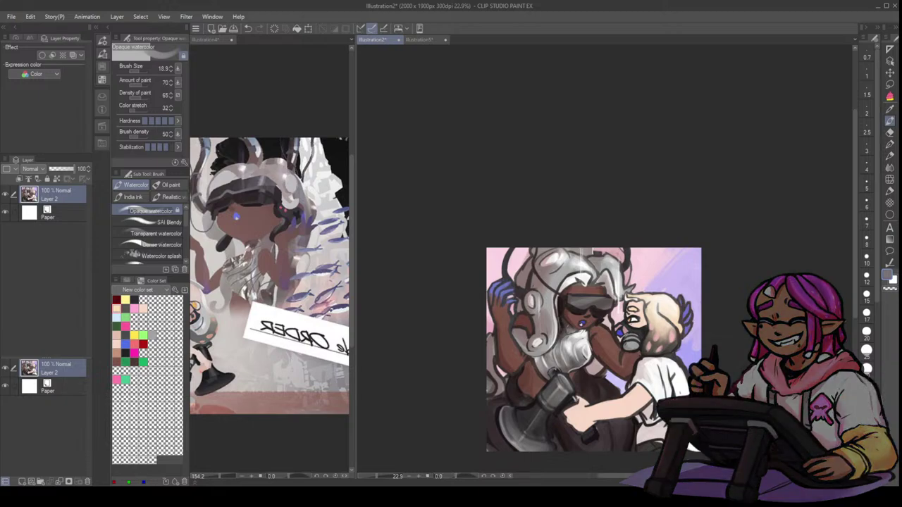
- Flip the canvas horizontally and repaint the visor character's bent arm in sampled skin tones with the Darker pencil at 40.8
{"action": "left_click_drag", "start_coordinate": [601, 348], "coordinate": [604, 348]}
{"action": "left_click", "coordinate": [601, 347], "text": "alt"}
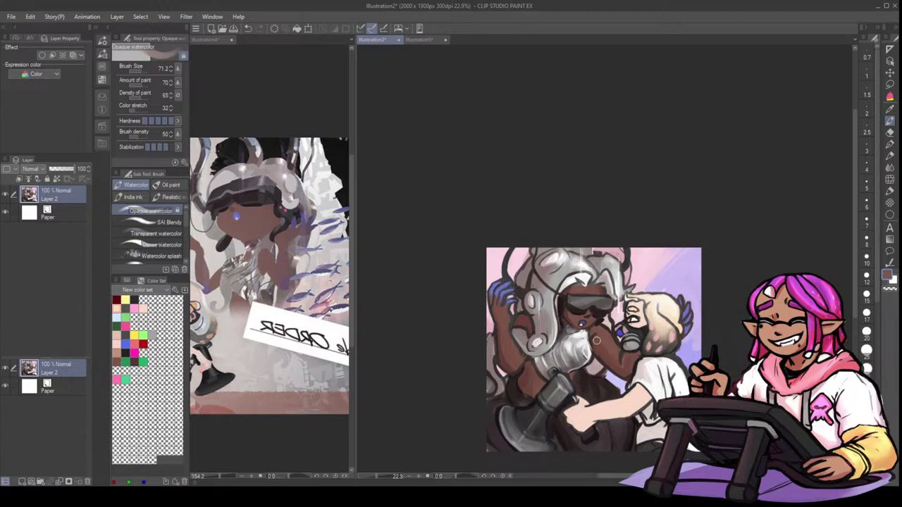
{"action": "key", "text": "h"}
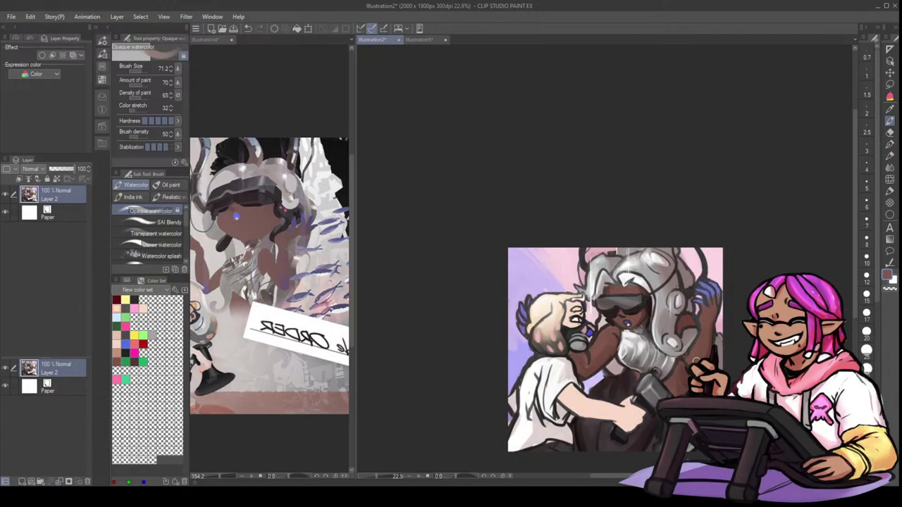
{"action": "key", "text": "p"}
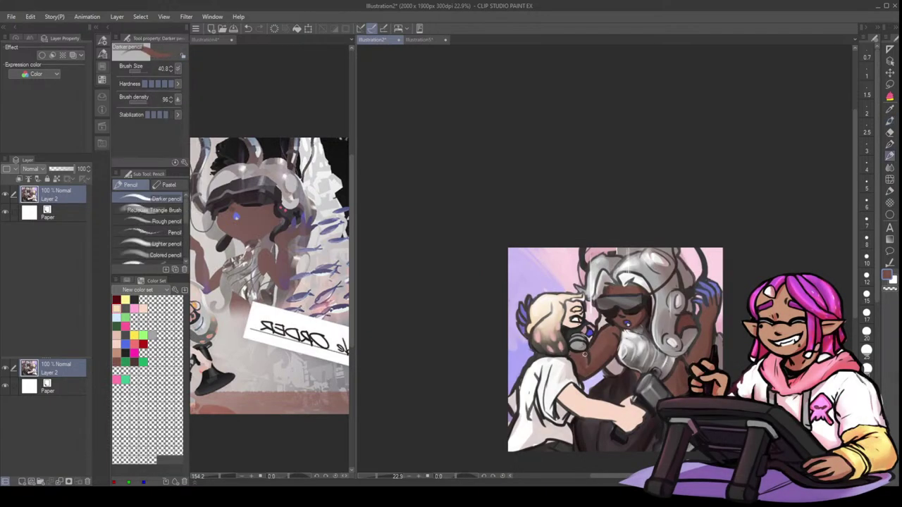
{"action": "left_click", "coordinate": [595, 350], "text": "alt"}
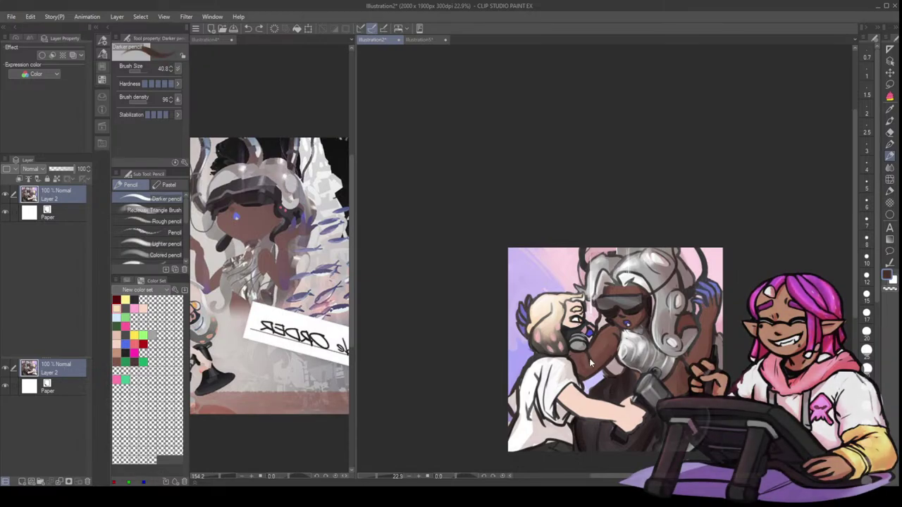
{"action": "left_click", "coordinate": [589, 361], "text": "alt"}
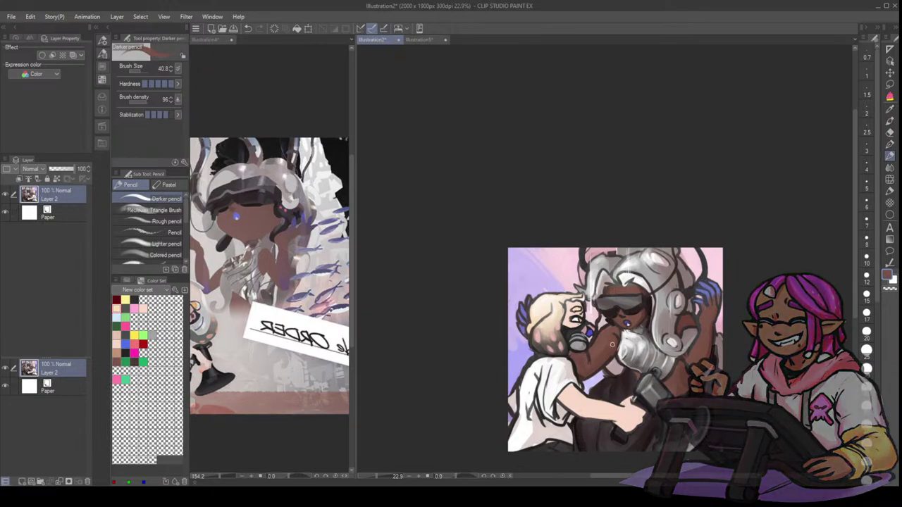
{"action": "key", "text": "b"}
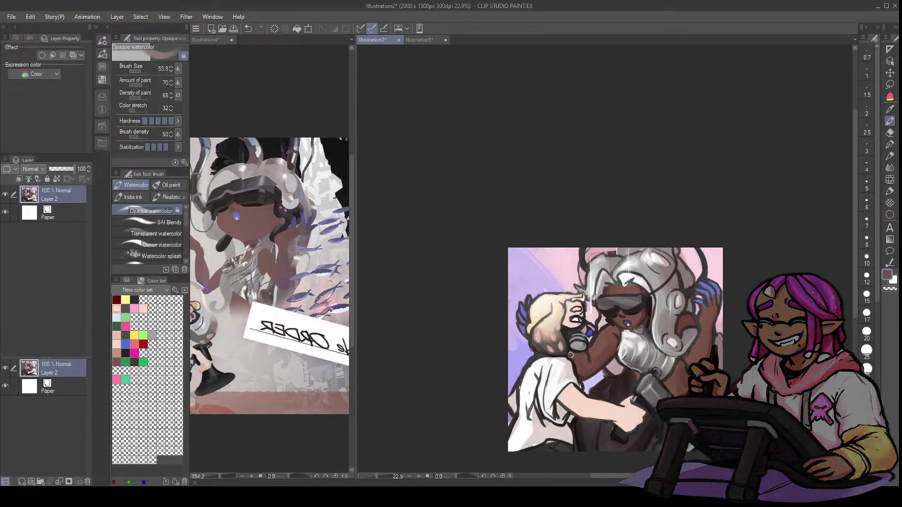
- Touch up the blond character's mask edge and white shirt in sampled colors with the Darker pencil at 40.8
{"action": "key", "text": "p"}
{"action": "left_click", "coordinate": [576, 320], "text": "alt"}
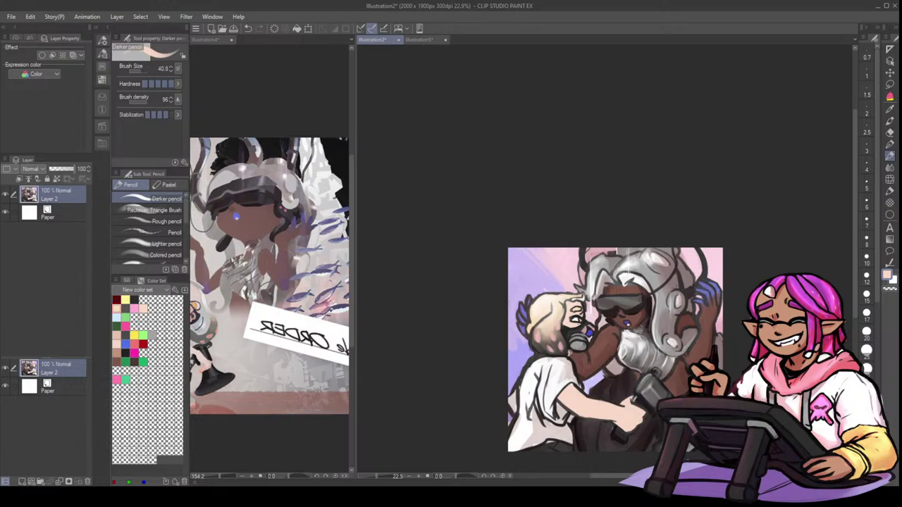
{"action": "left_click", "coordinate": [571, 348], "text": "alt"}
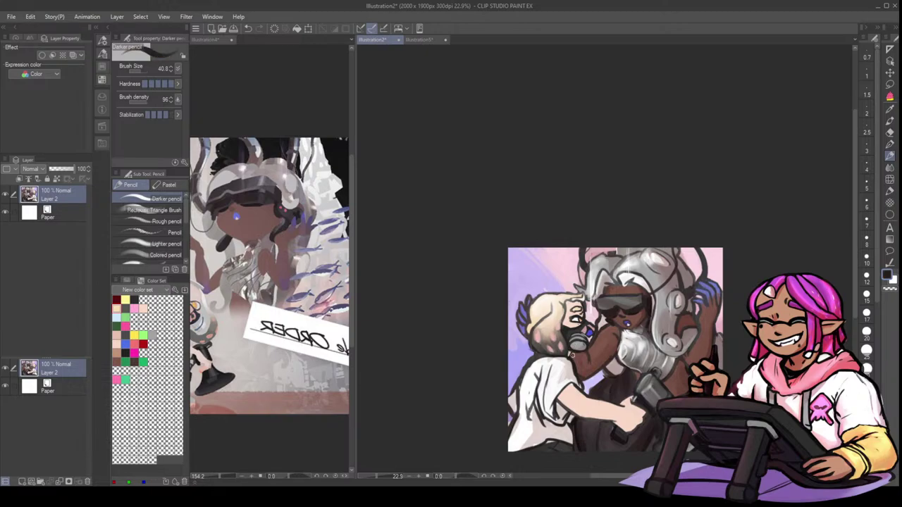
{"action": "left_click", "coordinate": [533, 370], "text": "alt"}
{"action": "left_click_drag", "start_coordinate": [533, 363], "coordinate": [521, 407]}
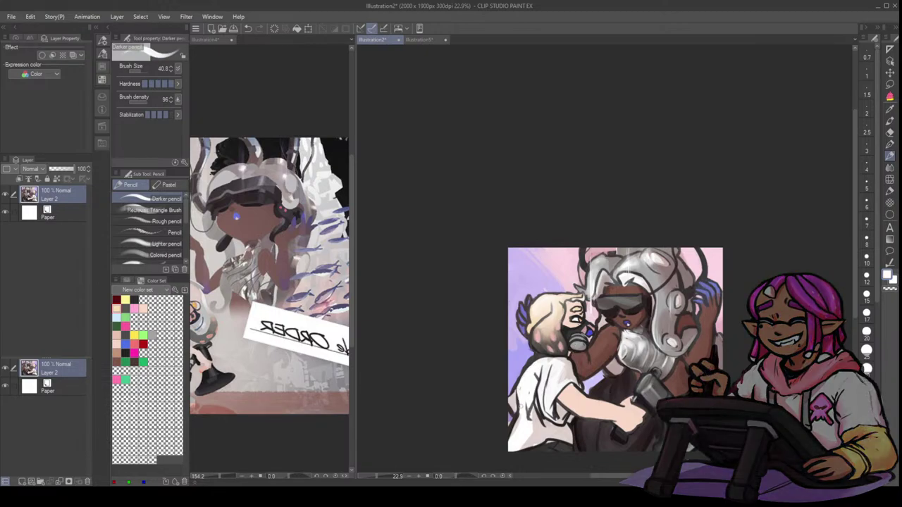
{"action": "key", "text": "x"}
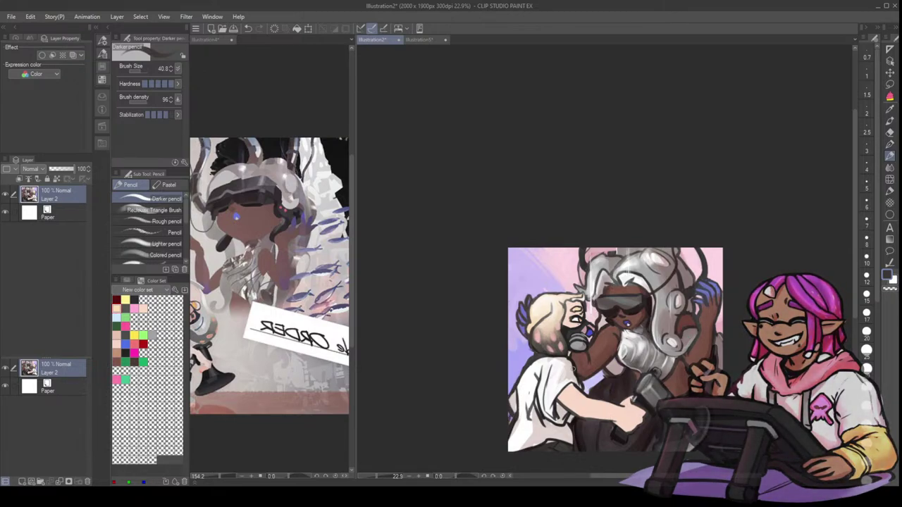
- Shade the blond character's forearm in red on a new layer with the Darker pencil at 124.3, and set the layer to Multiply at 33% opacity
{"action": "left_click", "coordinate": [22, 482]}
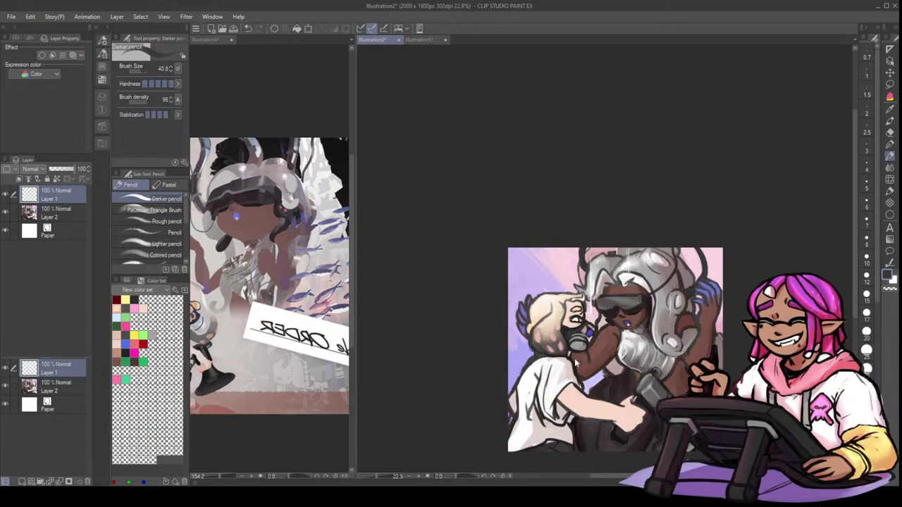
{"action": "left_click_drag", "start_coordinate": [574, 334], "coordinate": [585, 333]}
{"action": "left_click", "coordinate": [575, 329], "text": "alt"}
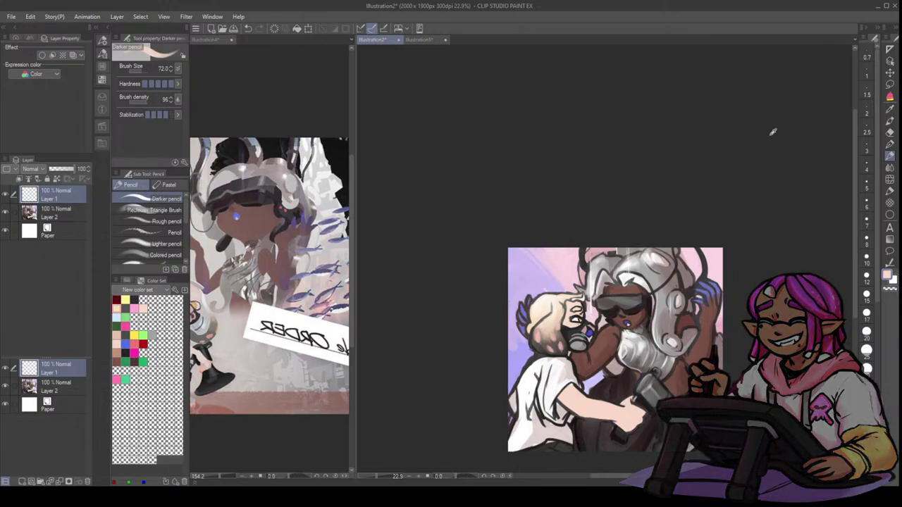
{"action": "left_click", "coordinate": [775, 103]}
{"action": "left_click", "coordinate": [736, 87]}
{"action": "mouse_move", "coordinate": [572, 410]}
{"action": "left_mouse_down"}
{"action": "mouse_move", "coordinate": [641, 421]}
{"action": "mouse_move", "coordinate": [588, 417]}
{"action": "left_mouse_up"}
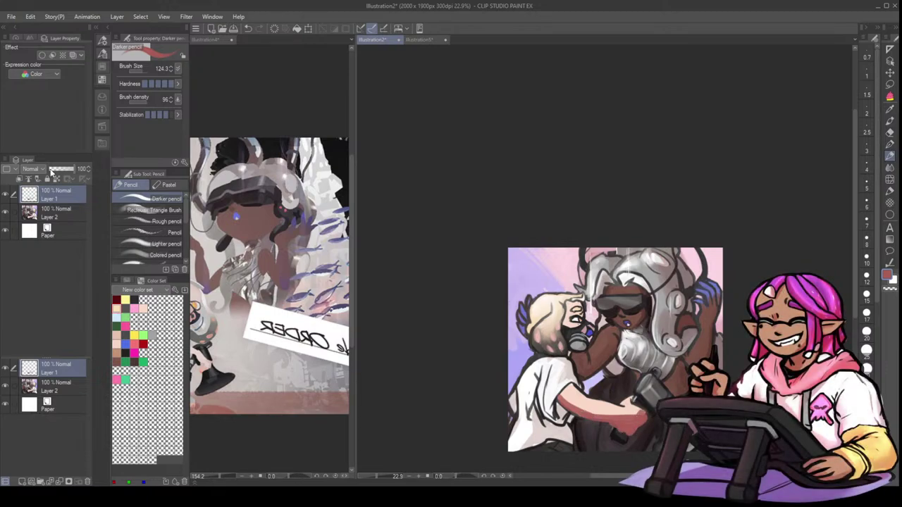
{"action": "left_click", "coordinate": [42, 194]}
{"action": "left_click", "coordinate": [58, 169]}
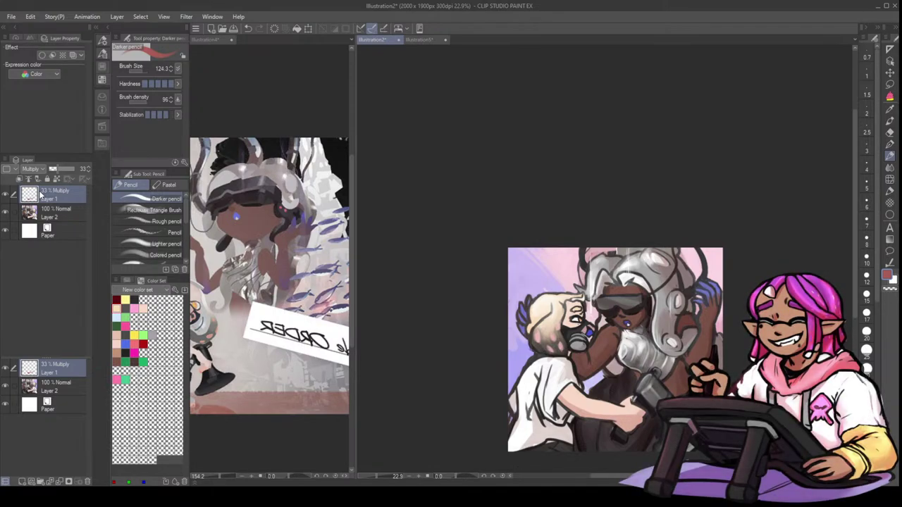
- Soften the forearm shadow with Blend, and add deeper red shading along the arm and below the sleeve with the Darker pencil at 124.3
{"action": "left_click", "coordinate": [889, 167]}
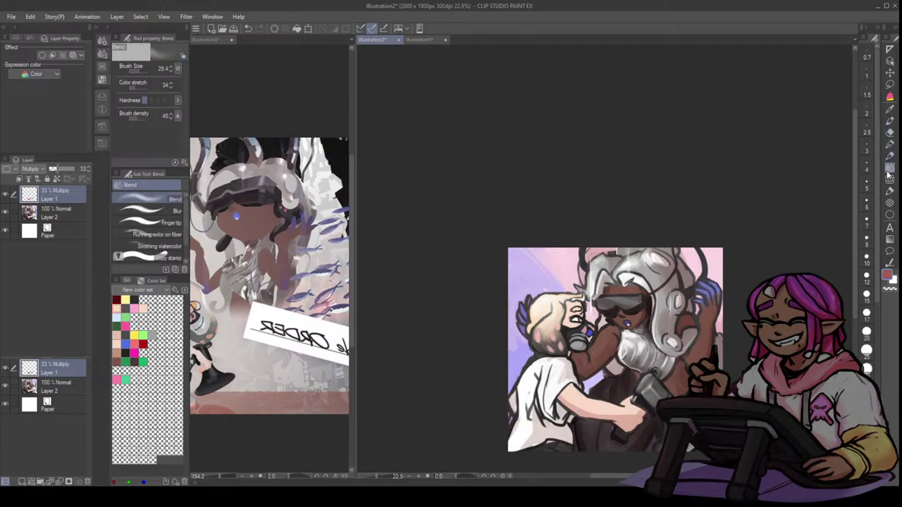
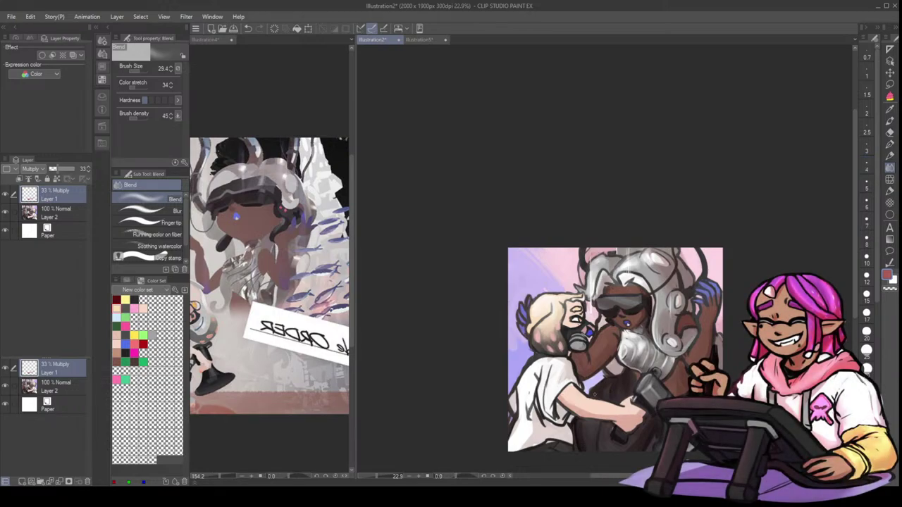
{"action": "key", "text": "p"}
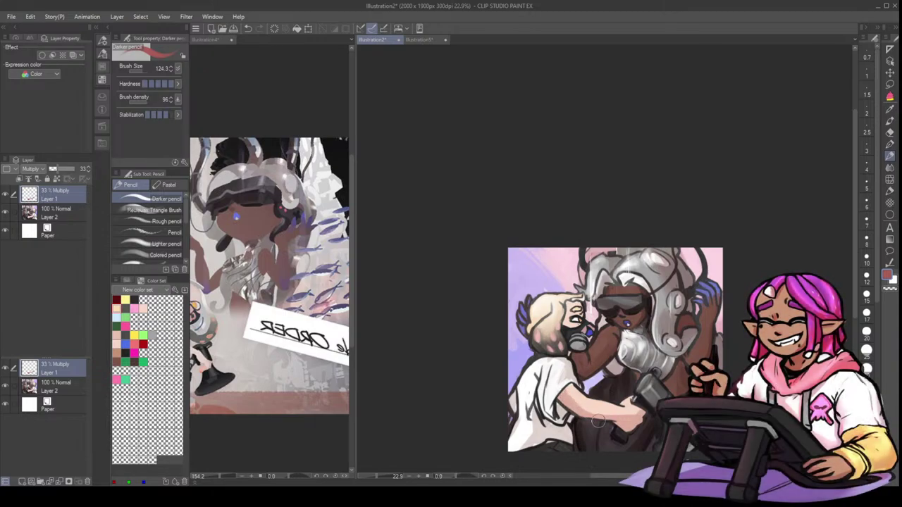
{"action": "left_click_drag", "start_coordinate": [575, 409], "coordinate": [645, 420]}
{"action": "left_click", "coordinate": [777, 112]}
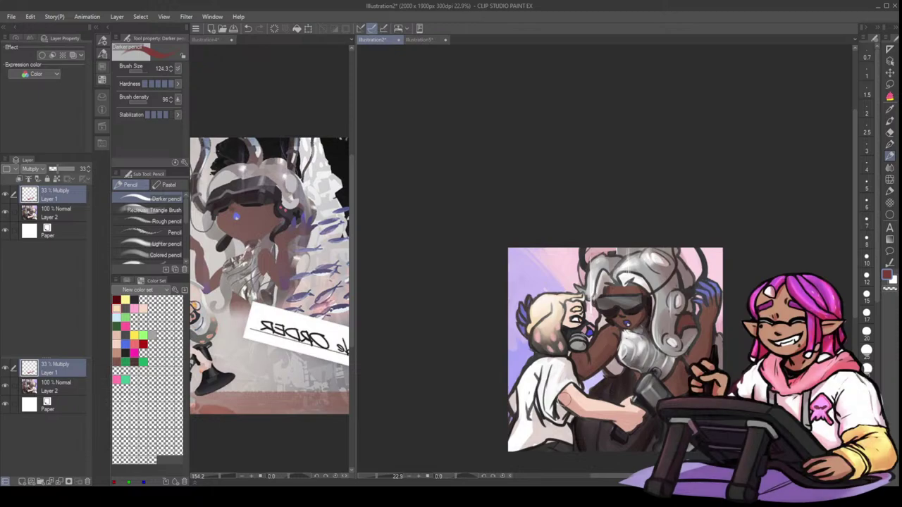
{"action": "mouse_move", "coordinate": [563, 397]}
{"action": "left_mouse_down"}
{"action": "mouse_move", "coordinate": [574, 438]}
{"action": "mouse_move", "coordinate": [557, 427]}
{"action": "mouse_move", "coordinate": [569, 439]}
{"action": "left_mouse_up"}
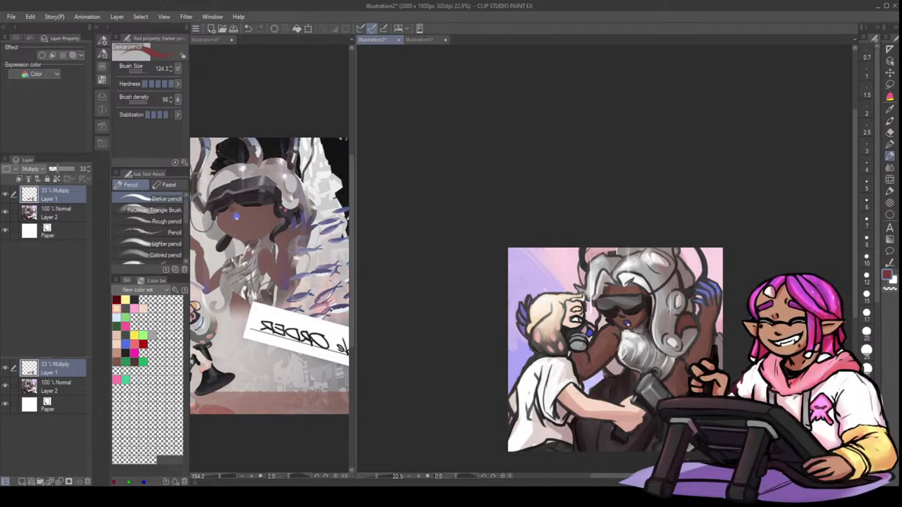
- Refine the blond character's arm and hand shadows with the Darker pencil and Blend at 73.8, and merge the Multiply layer down
{"action": "left_click", "coordinate": [891, 168]}
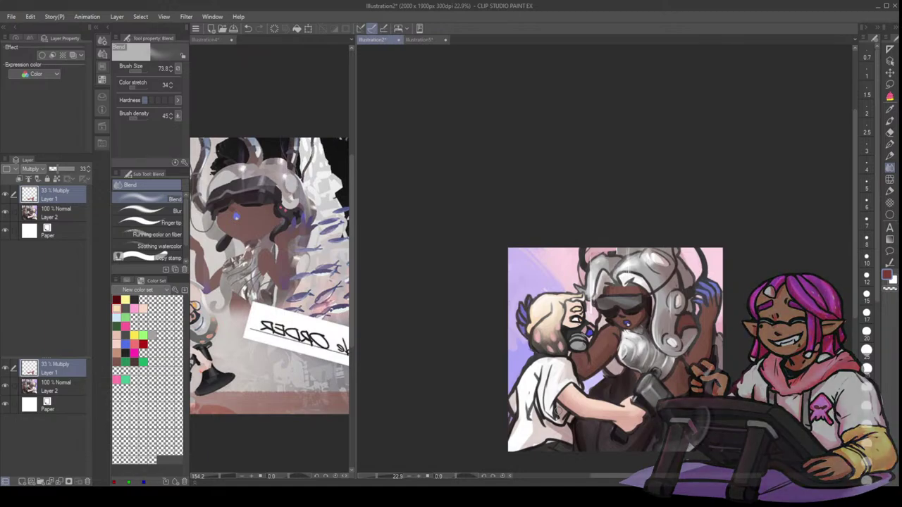
{"action": "key", "text": "p"}
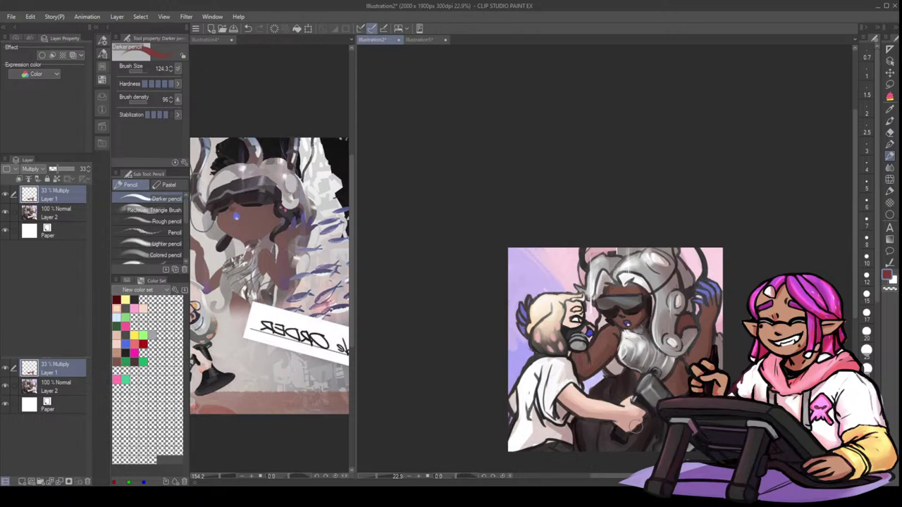
{"action": "key", "text": "j"}
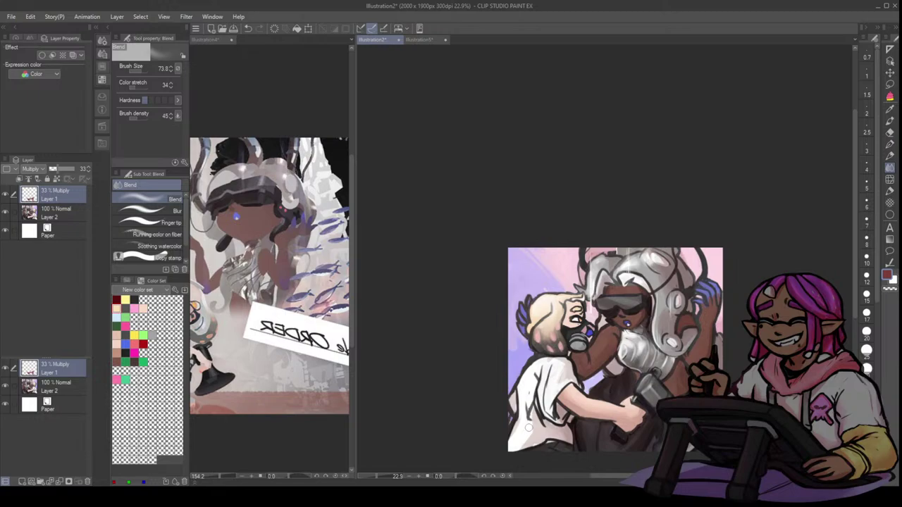
{"action": "left_click", "coordinate": [60, 483]}
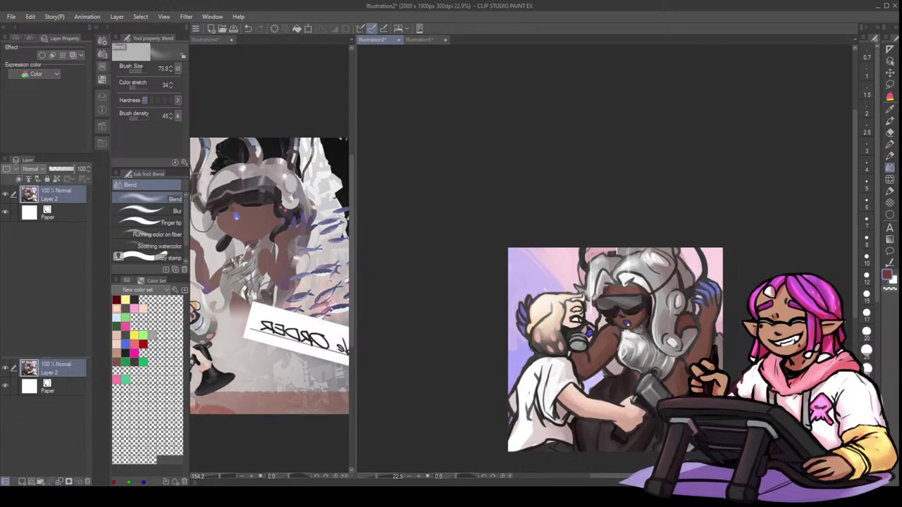
- Flip the canvas back and highlight the large round end of the gray prop in pale gray with the Darker pencil, undoing two stray strokes
{"action": "key", "text": "h"}
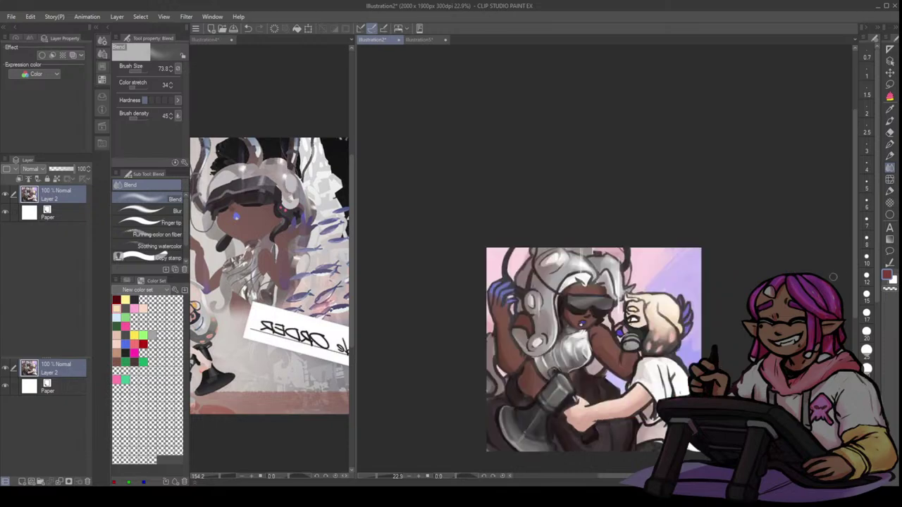
{"action": "key", "text": "p"}
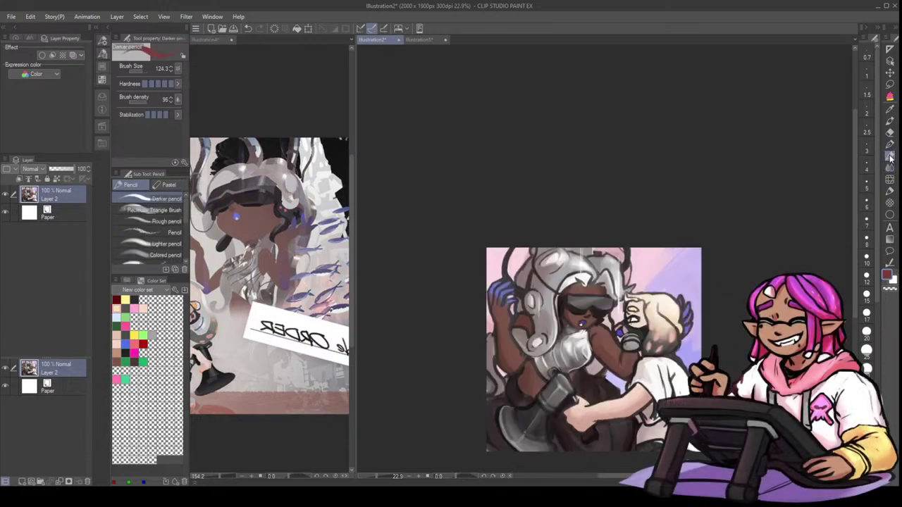
{"action": "key", "text": "["}
{"action": "key", "text": "["}
{"action": "left_click", "coordinate": [550, 435], "text": "alt"}
{"action": "left_click", "coordinate": [745, 90]}
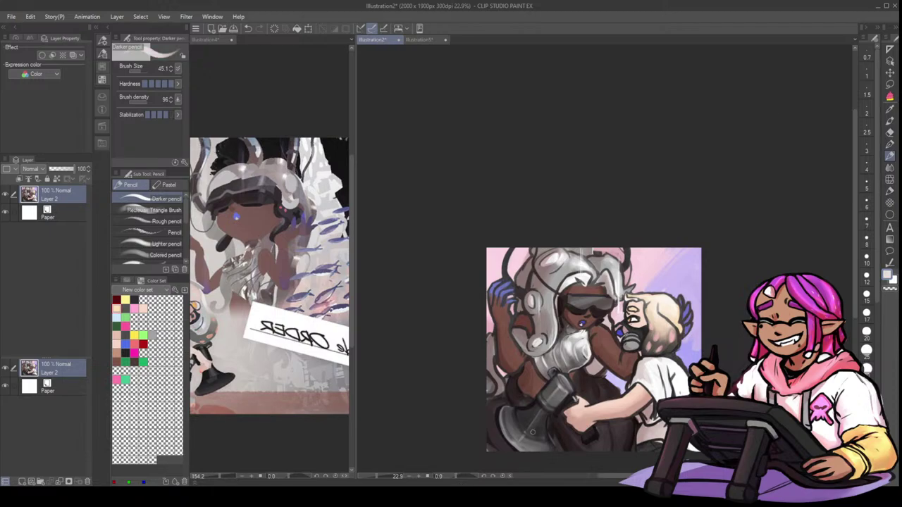
{"action": "key", "text": "["}
{"action": "left_click_drag", "start_coordinate": [550, 413], "coordinate": [548, 427]}
{"action": "key", "text": "ctrl+z"}
{"action": "left_click_drag", "start_coordinate": [498, 413], "coordinate": [503, 434]}
{"action": "key", "text": "ctrl+z"}
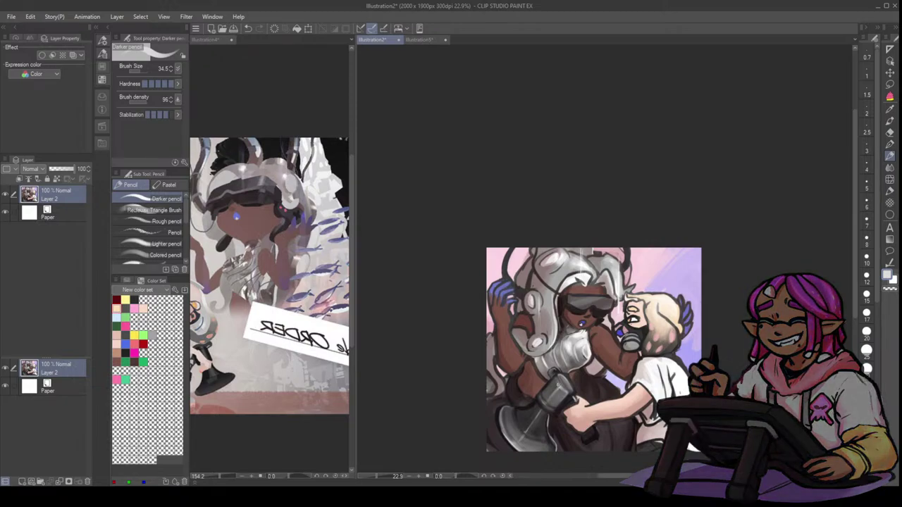
- Shade the visor character's bent forearm in brown on a new layer with the Darker pencil at 89.3, and set the layer to Multiply at 52% opacity
{"action": "key", "text": "]"}
{"action": "key", "text": "]"}
{"action": "left_click", "coordinate": [22, 482]}
{"action": "key", "text": "bracketright"}
{"action": "key", "text": "bracketright"}
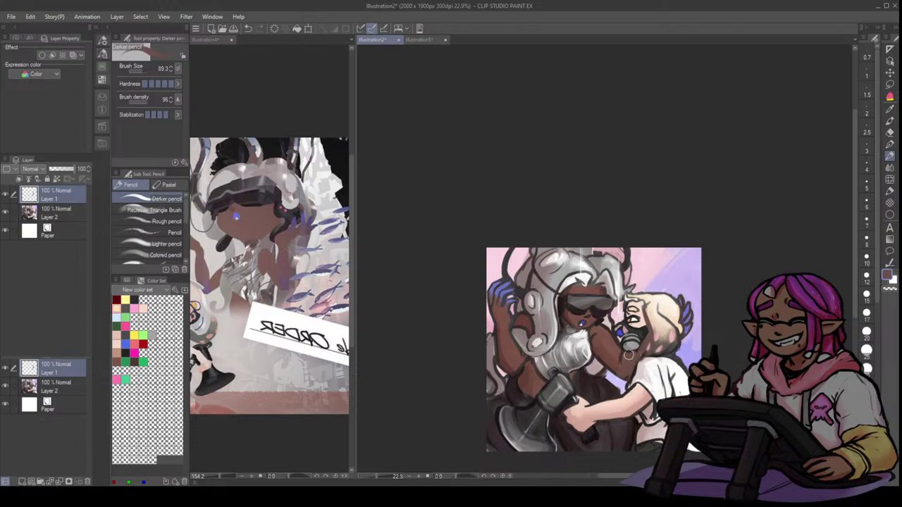
{"action": "left_click", "coordinate": [40, 202]}
{"action": "left_click", "coordinate": [61, 170]}
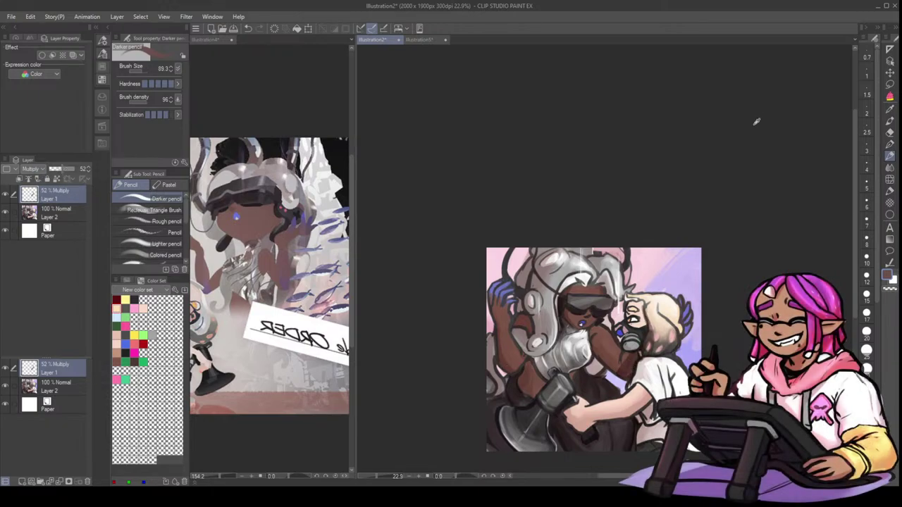
- Shade the blond character's hair in dark purple with the Darker pencil at 121.2 and soften it with Blend at 73.8
{"action": "key", "text": "bracketright"}
{"action": "key", "text": "bracketright"}
{"action": "left_click_drag", "start_coordinate": [644, 312], "coordinate": [645, 345]}
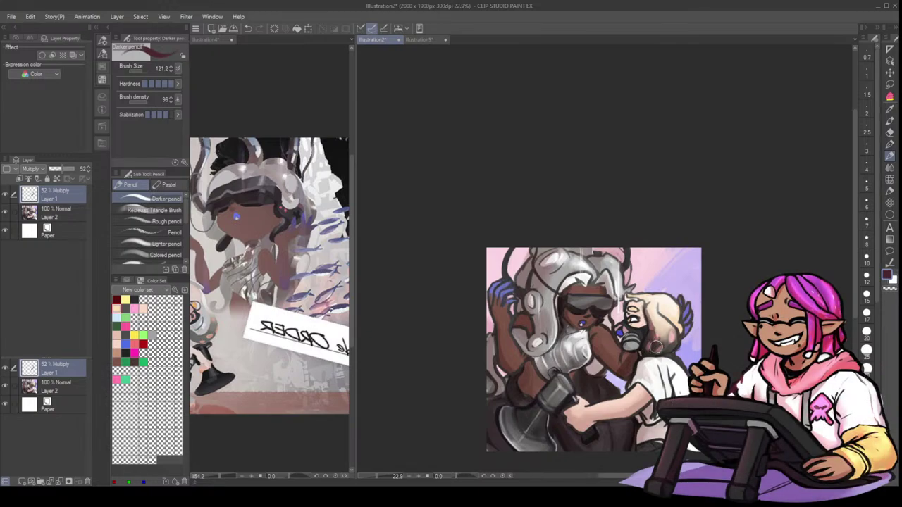
{"action": "key", "text": "j"}
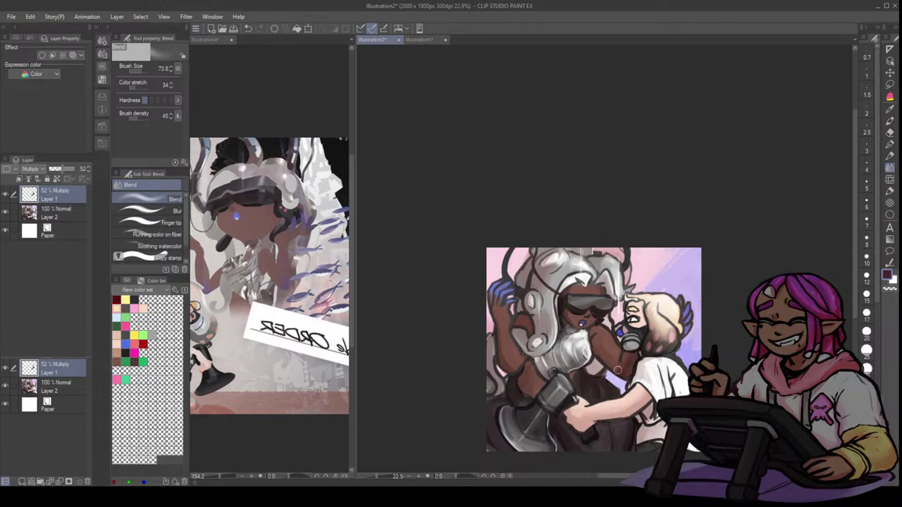
- Shade the underside of the blond character's extended arm in dark purple with the Darker pencil at 121.2 and soften it with Blend at 93.7
{"action": "left_click", "coordinate": [890, 143]}
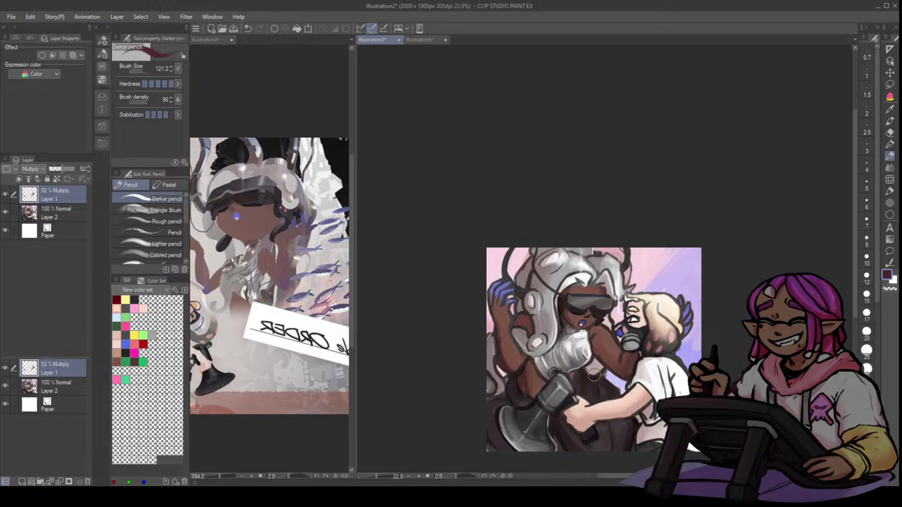
{"action": "mouse_move", "coordinate": [568, 417]}
{"action": "left_mouse_down"}
{"action": "mouse_move", "coordinate": [587, 427]}
{"action": "mouse_move", "coordinate": [634, 413]}
{"action": "mouse_move", "coordinate": [647, 390]}
{"action": "left_mouse_up"}
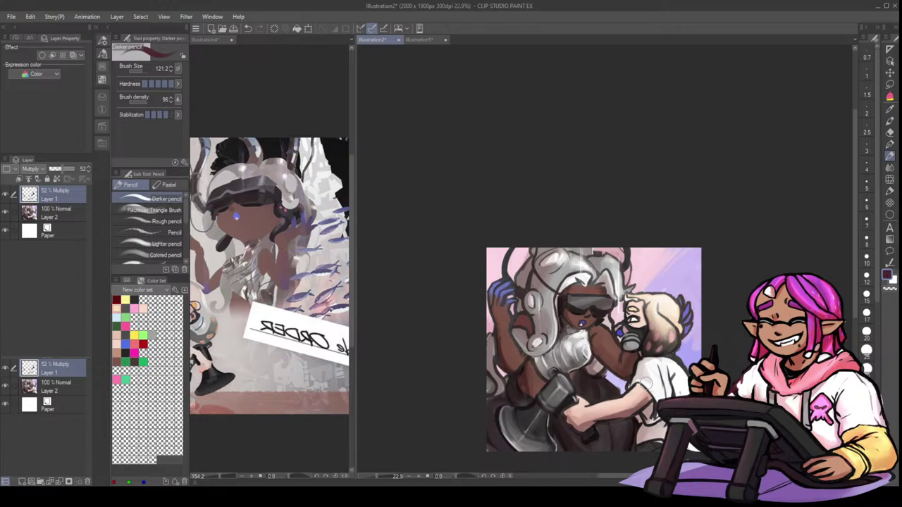
{"action": "key", "text": "j"}
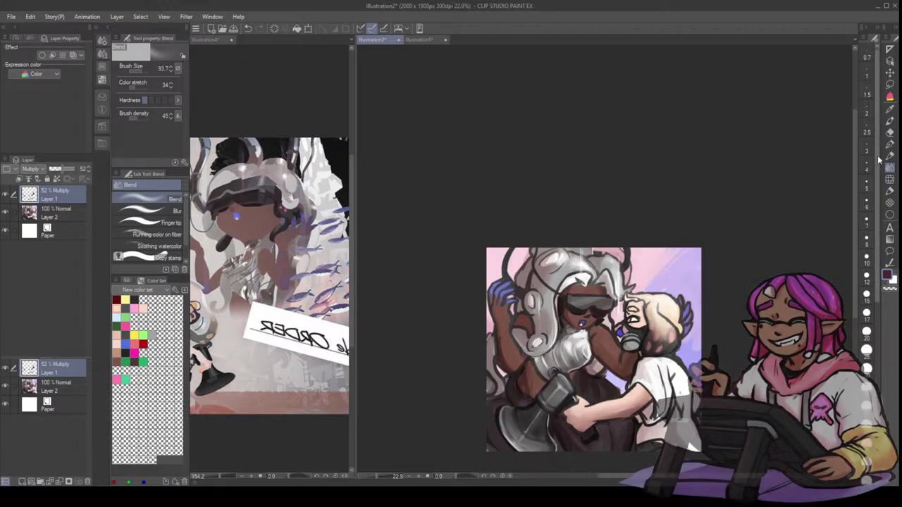
{"action": "key", "text": "p"}
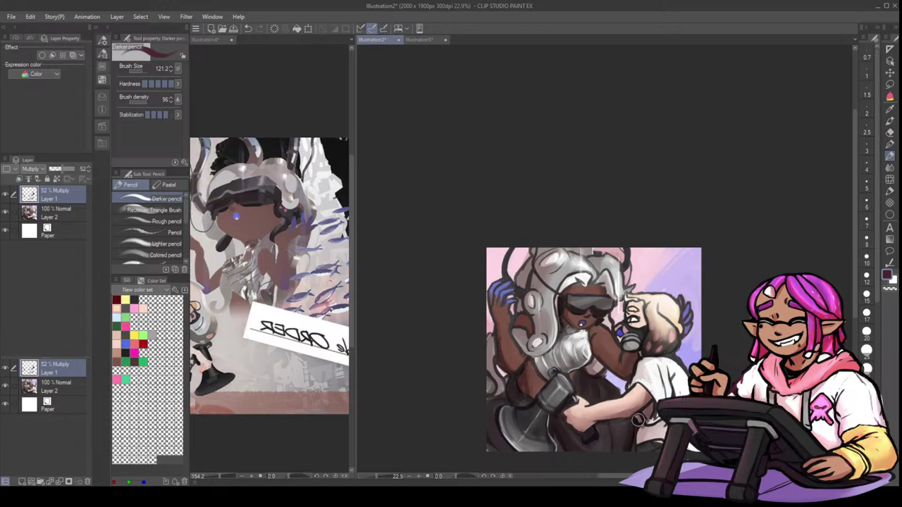
{"action": "left_click", "coordinate": [889, 169]}
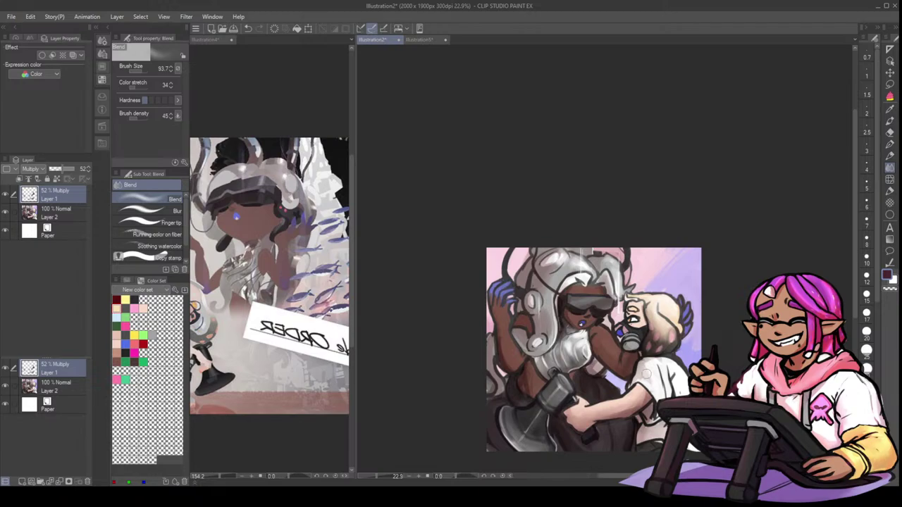
- Touch up the Multiply shading on the visor character's raised arm with Opaque watercolor at 71.0 and Blend at 93.7, undoing a stray stroke
{"action": "key", "text": "b"}
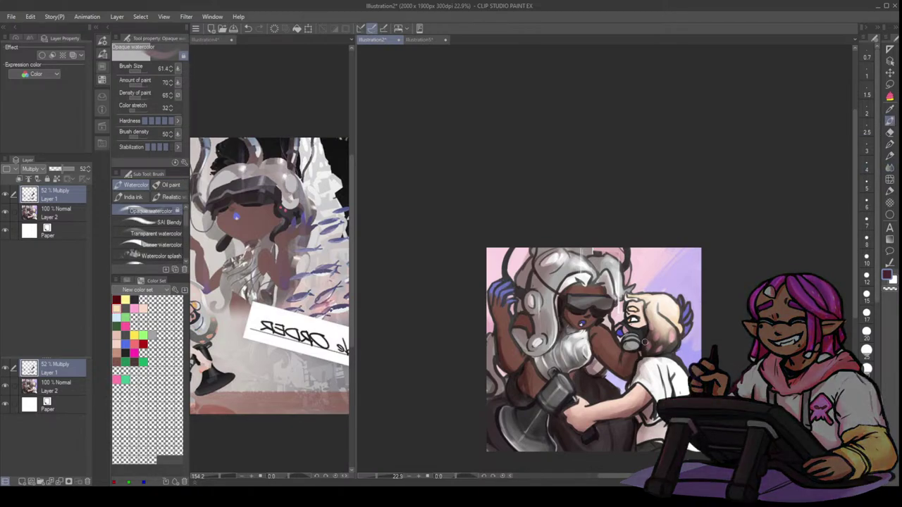
{"action": "mouse_move", "coordinate": [644, 311]}
{"action": "left_mouse_down"}
{"action": "mouse_move", "coordinate": [646, 332]}
{"action": "mouse_move", "coordinate": [628, 319]}
{"action": "left_mouse_up"}
{"action": "key", "text": "ctrl+z"}
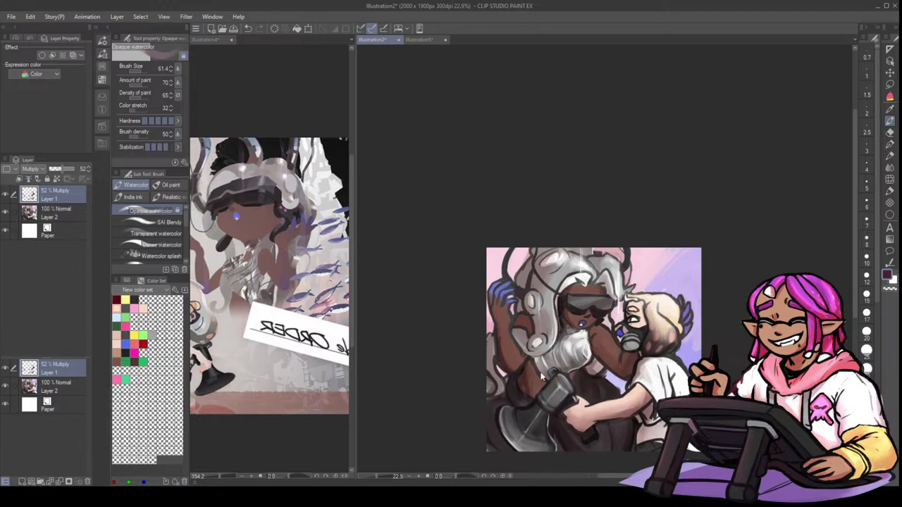
{"action": "key", "text": "j"}
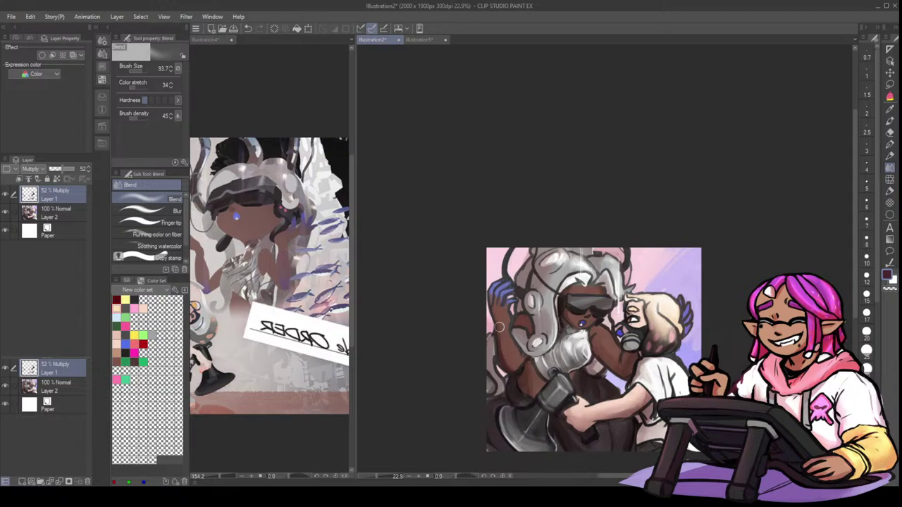
{"action": "left_click", "coordinate": [890, 120]}
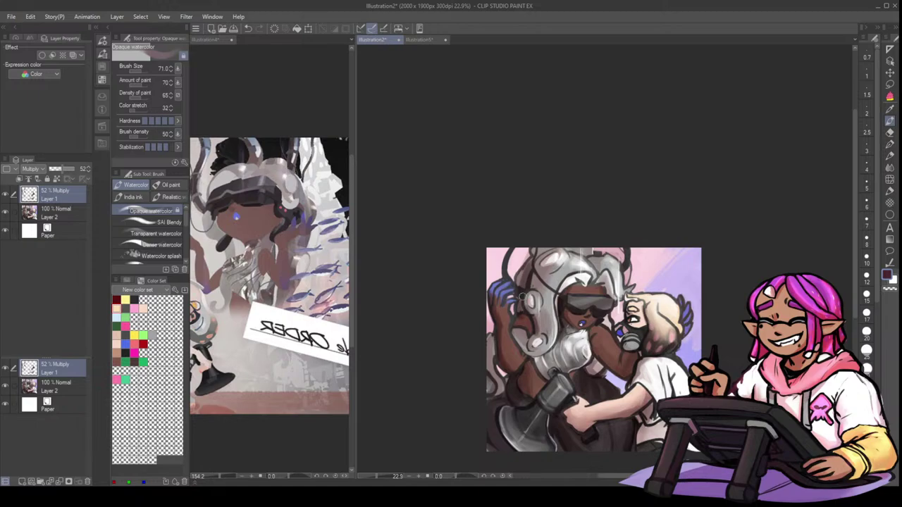
{"action": "key", "text": "j"}
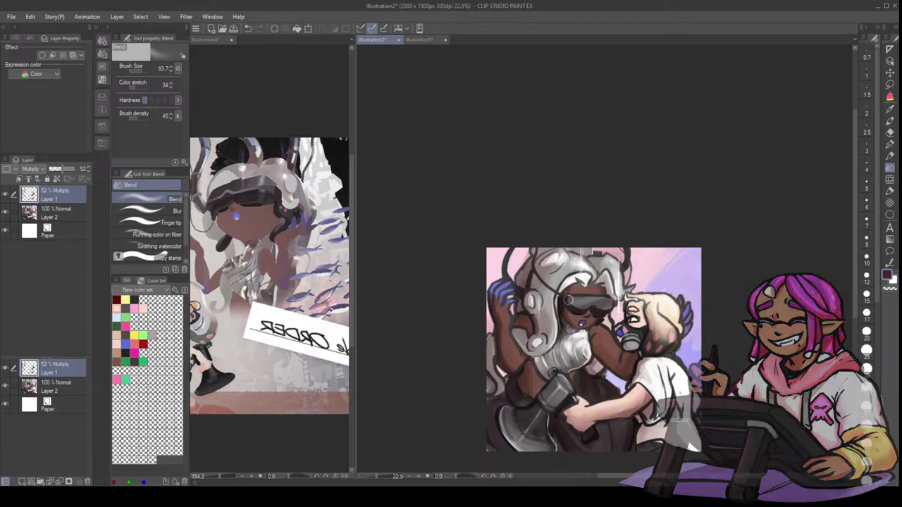
- Sample a pale tone from the silver hair for the Darker pencil, merge the Multiply layer down and add a new layer
{"action": "left_click", "coordinate": [891, 157]}
{"action": "left_click", "coordinate": [615, 277], "text": "alt"}
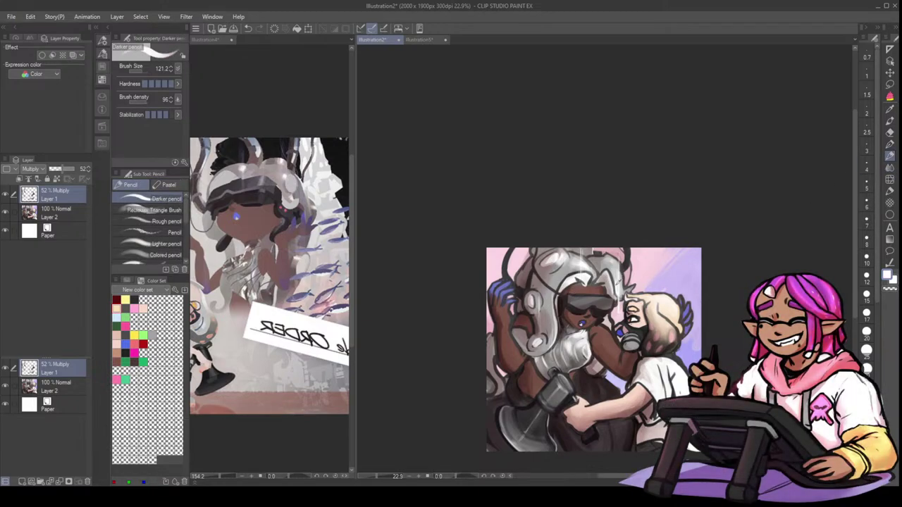
{"action": "key", "text": "]"}
{"action": "left_click", "coordinate": [59, 482]}
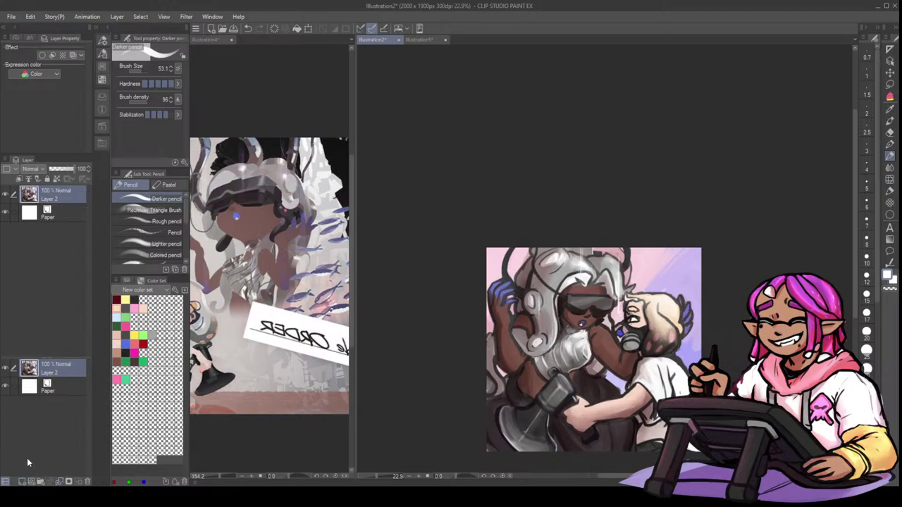
{"action": "left_click", "coordinate": [27, 482]}
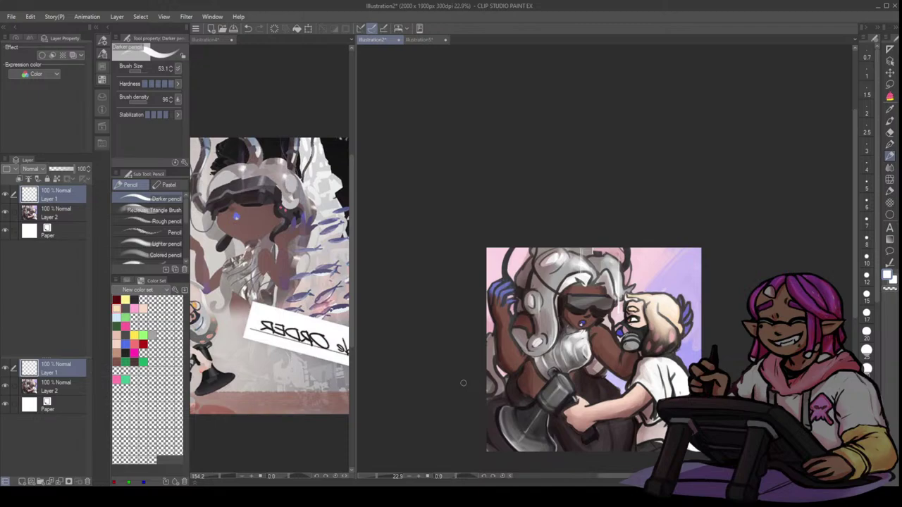
- Paint pale highlights on the visor with the Darker pencil at 53.1 and 25.6, and soften them with Blend at 40.7
{"action": "left_click_drag", "start_coordinate": [592, 264], "coordinate": [588, 264]}
{"action": "left_click_drag", "start_coordinate": [584, 305], "coordinate": [603, 297]}
{"action": "key", "text": "j"}
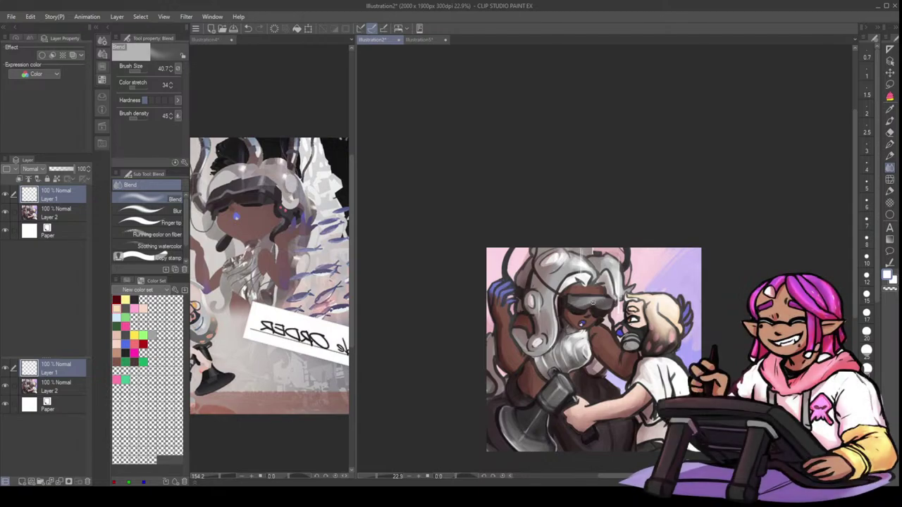
{"action": "left_click", "coordinate": [890, 156]}
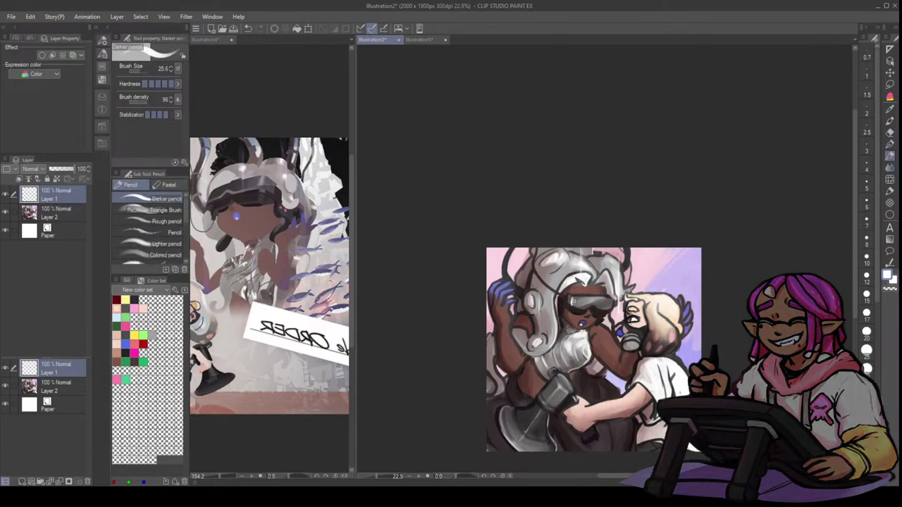
{"action": "key", "text": "j"}
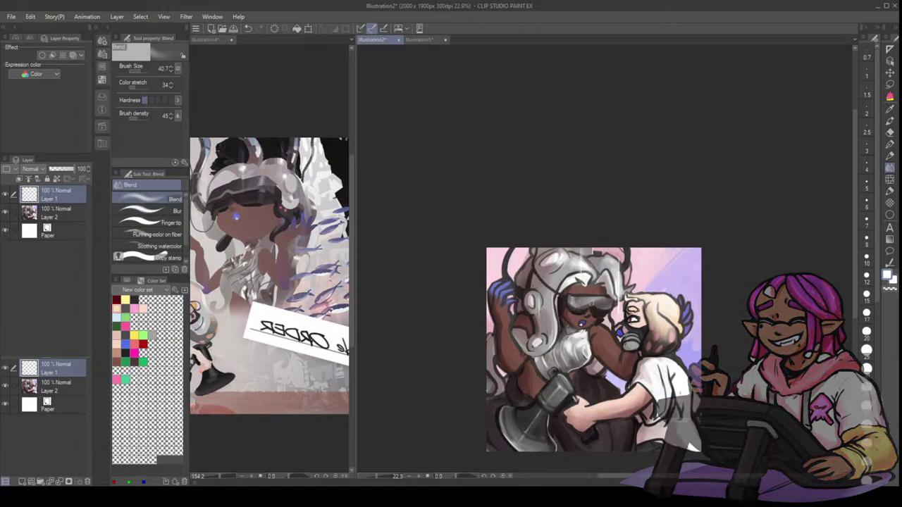
- Refine the visor highlights with the Hard eraser, Opaque watercolor at 54.6 and Blend at 40.7, and merge the layer down
{"action": "left_click", "coordinate": [889, 131]}
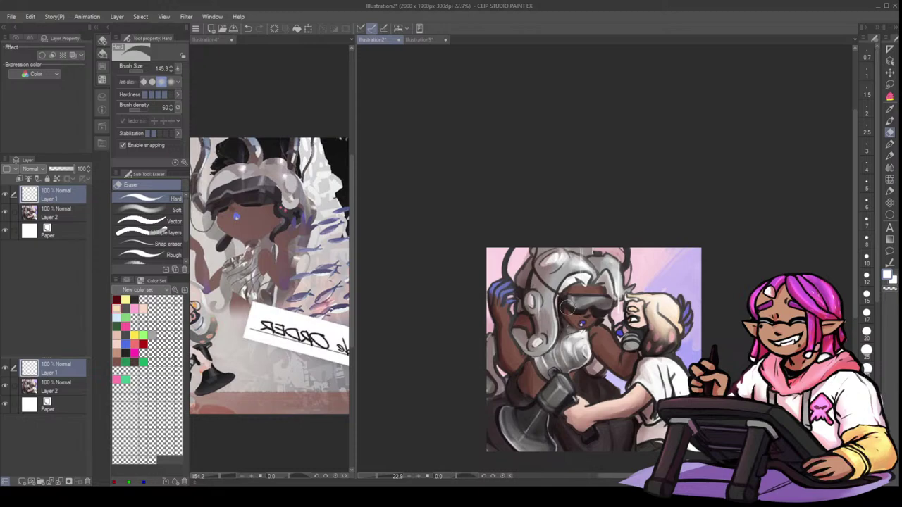
{"action": "left_click", "coordinate": [889, 167]}
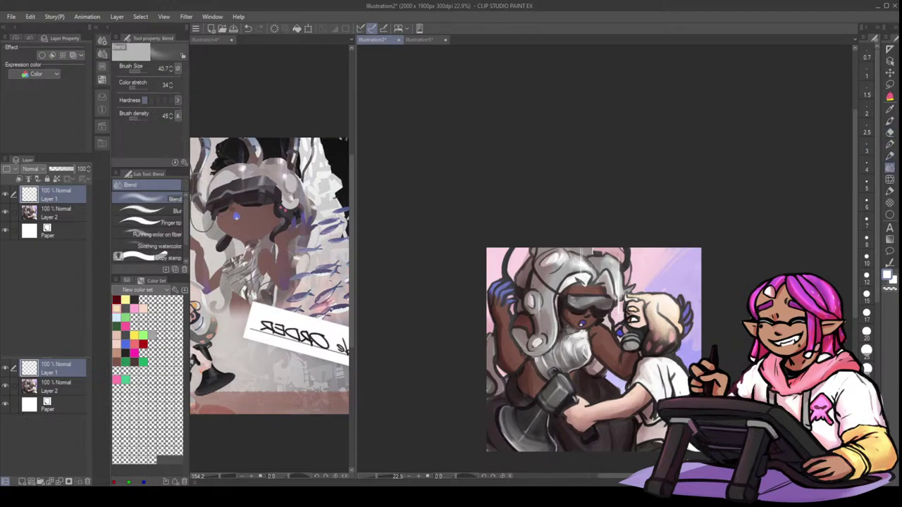
{"action": "left_click", "coordinate": [889, 120]}
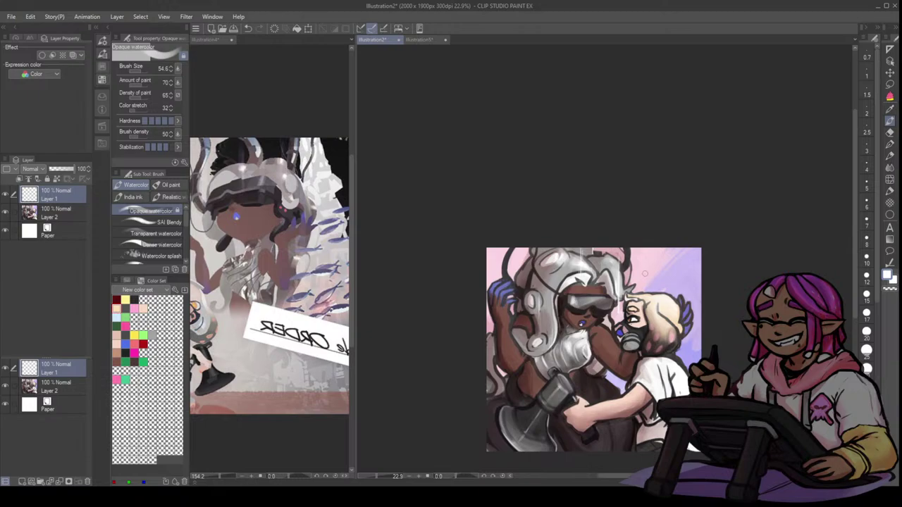
{"action": "left_click", "coordinate": [889, 167]}
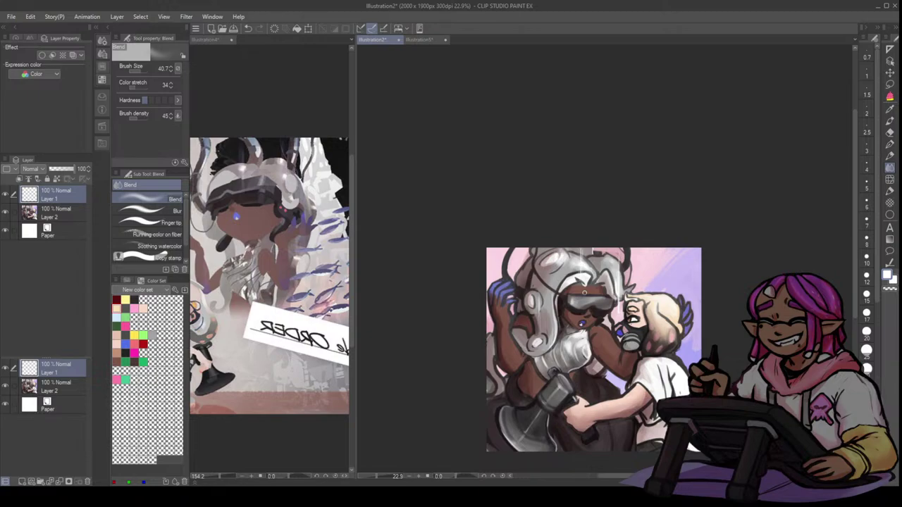
{"action": "left_click", "coordinate": [60, 480]}
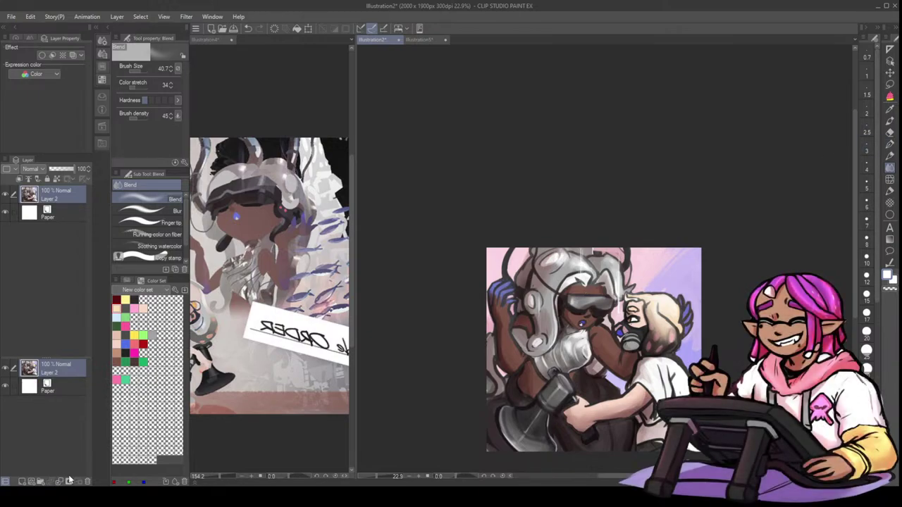
- Paint loose pale and pink strokes over the background above the blond character with the Darker pencil at 129.7 and Opaque watercolor at 141.3
{"action": "left_click", "coordinate": [890, 155]}
{"action": "mouse_move", "coordinate": [672, 262]}
{"action": "left_mouse_down"}
{"action": "mouse_move", "coordinate": [663, 269]}
{"action": "mouse_move", "coordinate": [678, 271]}
{"action": "left_mouse_up"}
{"action": "left_click", "coordinate": [653, 270], "text": "alt"}
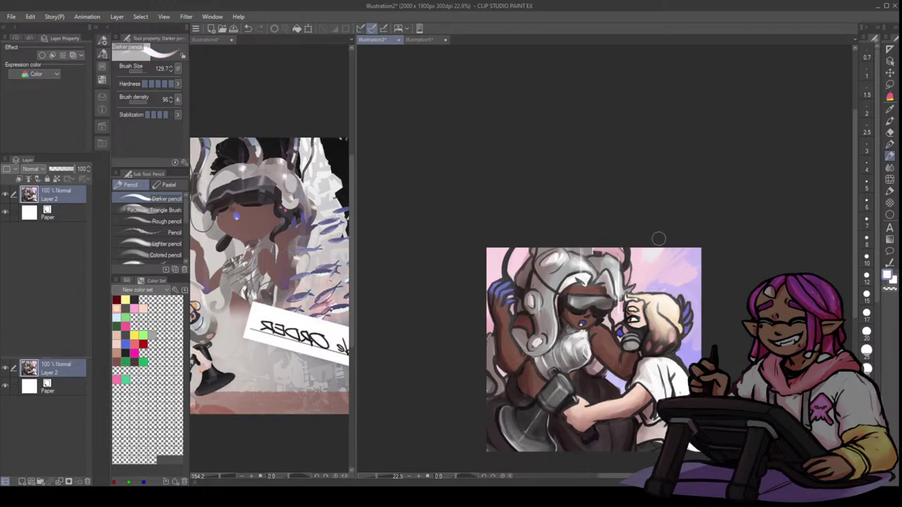
{"action": "key", "text": "b"}
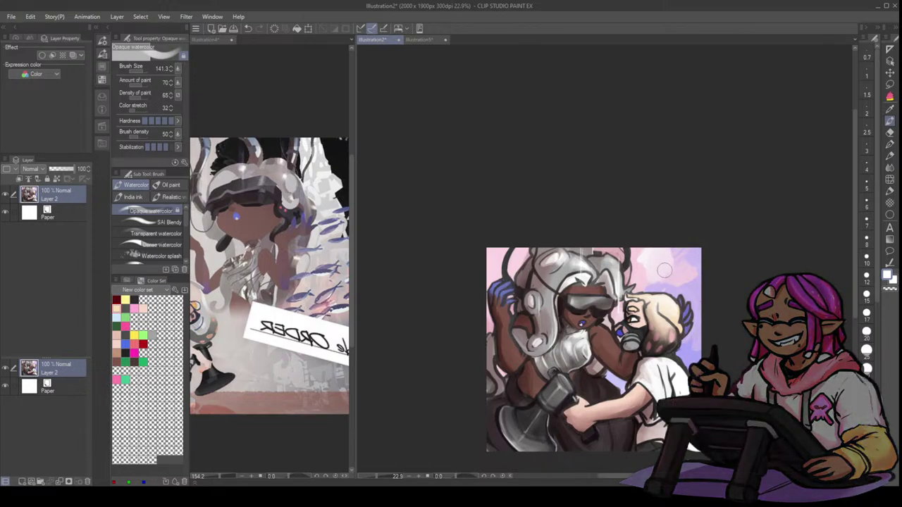
- Streak the background with vertical pale lavender strokes using the Darker pencil at 79.1 and Opaque watercolor at 79.8, undoing one stroke
{"action": "key", "text": "p"}
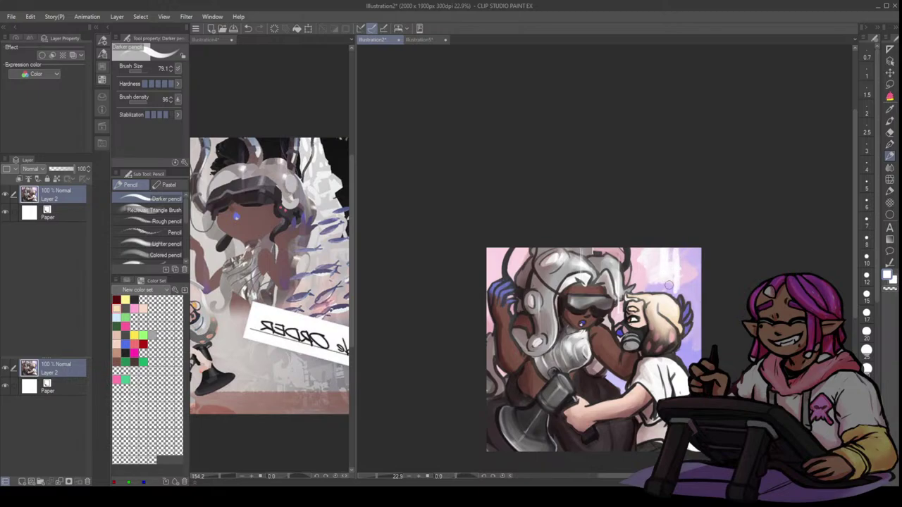
{"action": "key", "text": "b"}
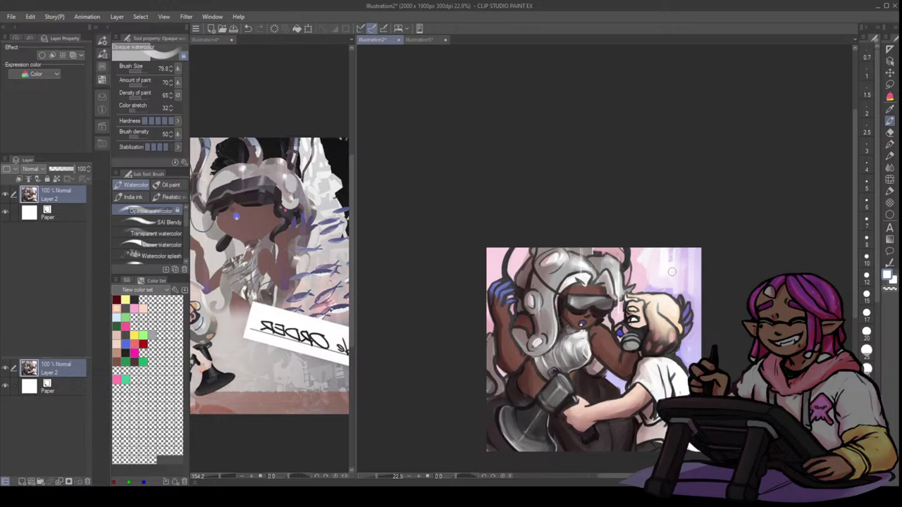
{"action": "key", "text": "ctrl+z"}
{"action": "left_click_drag", "start_coordinate": [696, 247], "coordinate": [696, 293]}
{"action": "left_click_drag", "start_coordinate": [696, 251], "coordinate": [698, 295]}
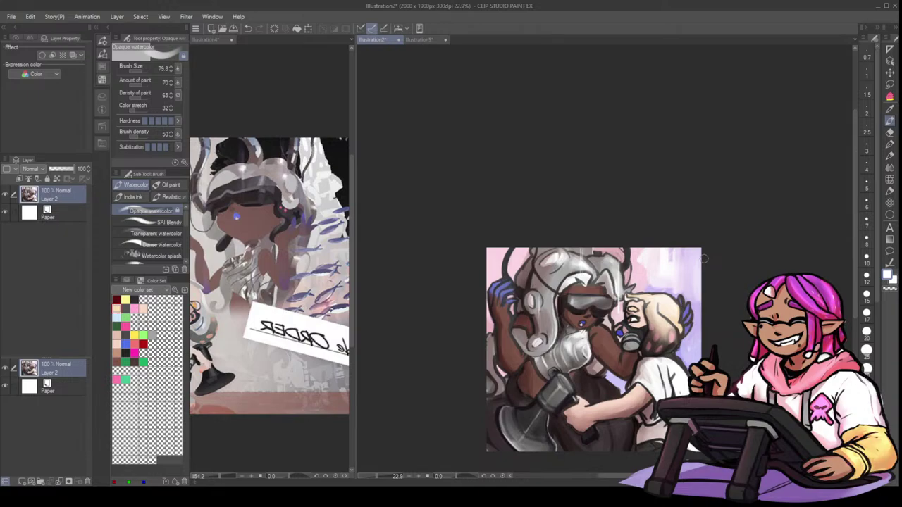
- Touch up the silver hair beside the raised hand in a sampled gray-brown with Opaque watercolor at 35.2
{"action": "left_click", "coordinate": [534, 284], "text": "alt"}
{"action": "key", "text": "bracketleft"}
{"action": "key", "text": "bracketleft"}
{"action": "key", "text": "bracketleft"}
{"action": "key", "text": "ctrl+y"}
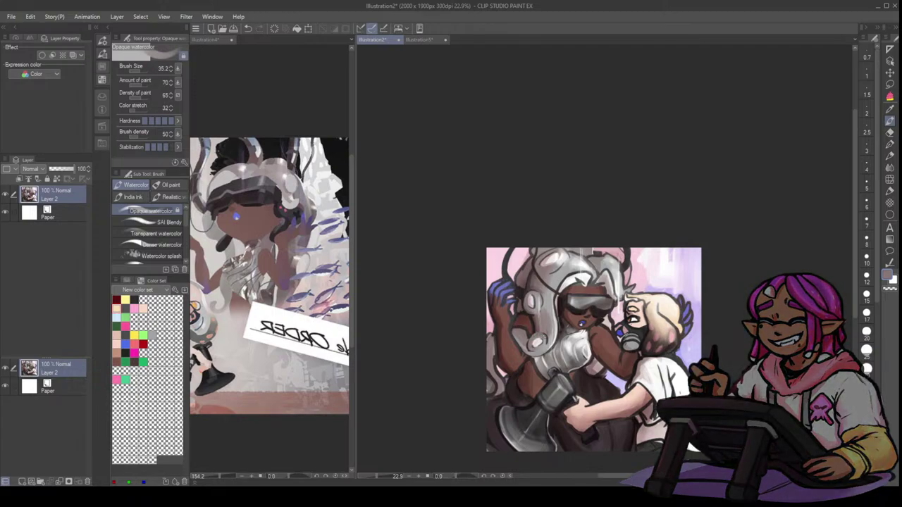
- Redraw the dark lines around the visor character's visor and face with the Darker pencil at 10.9
{"action": "key", "text": "p"}
{"action": "key", "text": "x"}
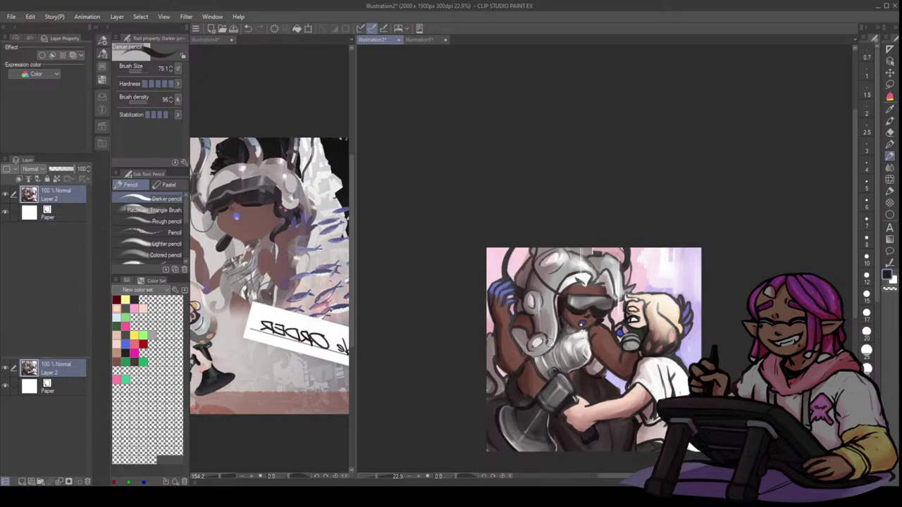
{"action": "scroll", "coordinate": [757, 238], "scroll_direction": "down", "scroll_amount": 2}
{"action": "left_click_drag", "start_coordinate": [590, 293], "coordinate": [586, 290]}
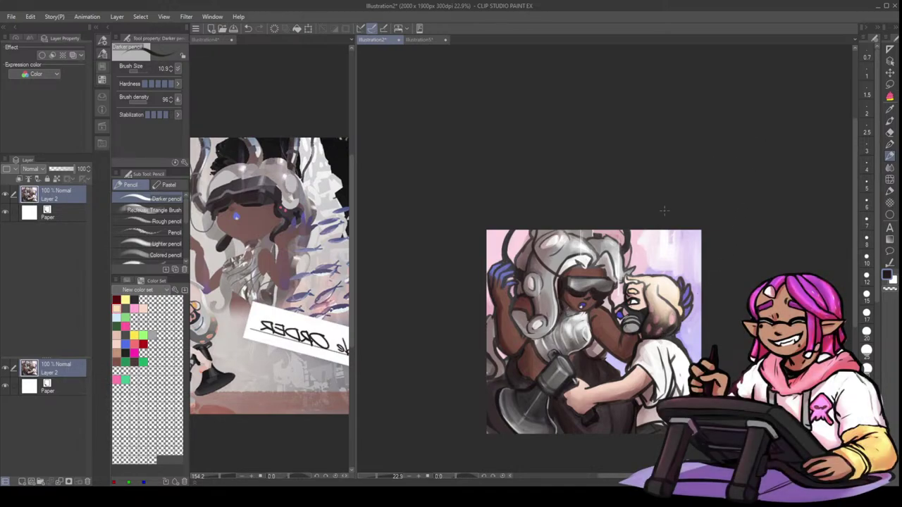
{"action": "left_click_drag", "start_coordinate": [598, 275], "coordinate": [603, 295]}
- Paint the visor character's face in sampled brown skin tones with the Darker pencil at 35.0 and Opaque watercolor at 18.9
{"action": "left_click", "coordinate": [761, 100], "text": "alt"}
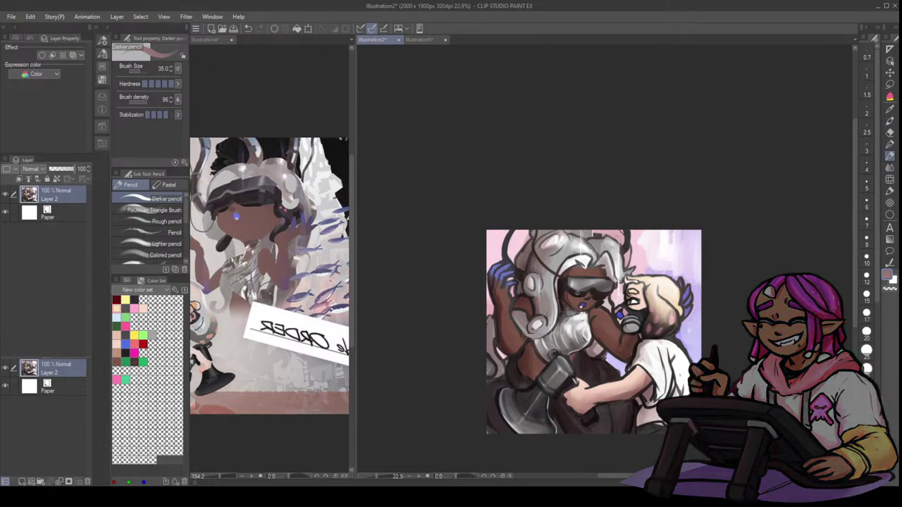
{"action": "key", "text": "alt"}
{"action": "left_click", "coordinate": [573, 291], "text": "alt"}
{"action": "left_click", "coordinate": [576, 291], "text": "alt"}
{"action": "left_click", "coordinate": [576, 292], "text": "alt"}
{"action": "key", "text": "b"}
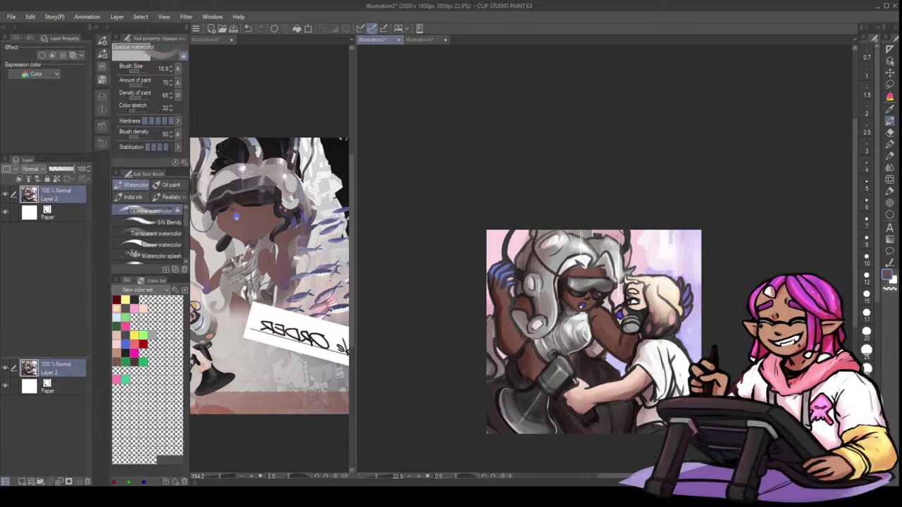
{"action": "left_click_drag", "start_coordinate": [599, 294], "coordinate": [592, 300]}
- Rework the visor with sampled pale and dark blue tones using Opaque watercolor at 27.5 and the Darker pencil at 35.0
{"action": "left_click", "coordinate": [596, 298], "text": "alt"}
{"action": "key", "text": "]"}
{"action": "left_click", "coordinate": [567, 255], "text": "alt"}
{"action": "key", "text": "]"}
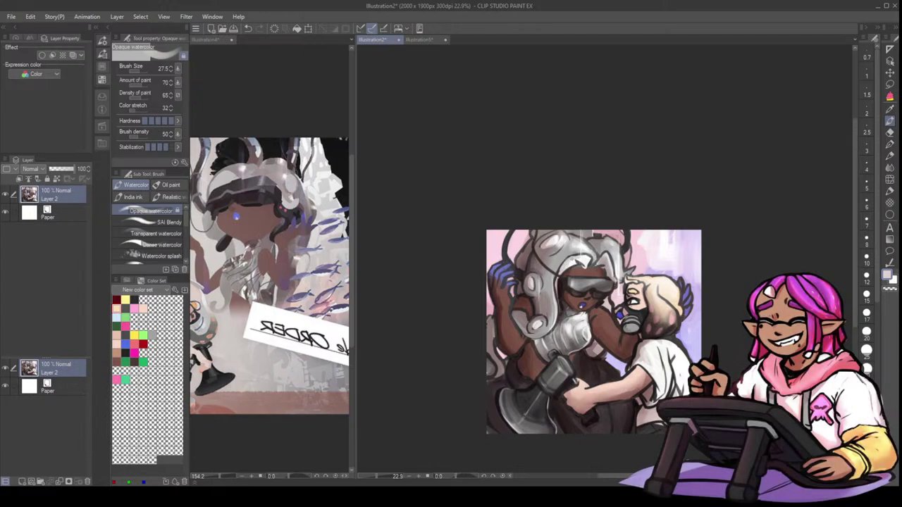
{"action": "key", "text": "p"}
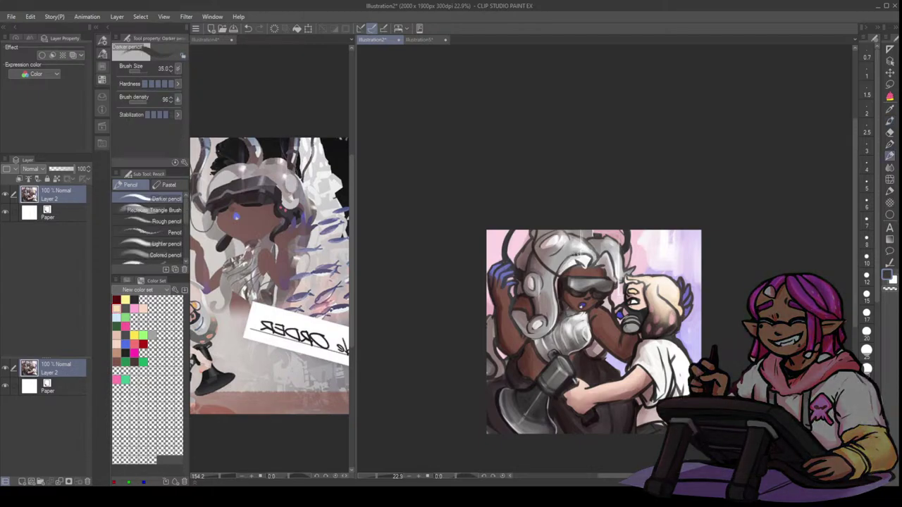
{"action": "key", "text": "b"}
{"action": "key", "text": "bracketright"}
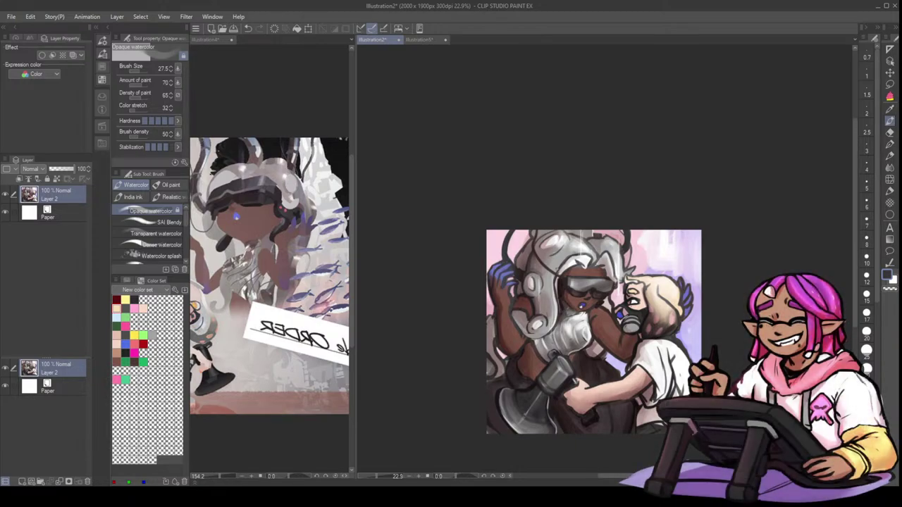
- Retouch the visor and the adjacent silver hair in sampled pale tones with Opaque watercolor at 27.5 and the Darker pencil at 35.0
{"action": "left_click", "coordinate": [559, 277], "text": "alt"}
{"action": "left_click_drag", "start_coordinate": [556, 277], "coordinate": [558, 302]}
{"action": "key", "text": "ctrl+z"}
{"action": "left_click", "coordinate": [569, 267], "text": "alt"}
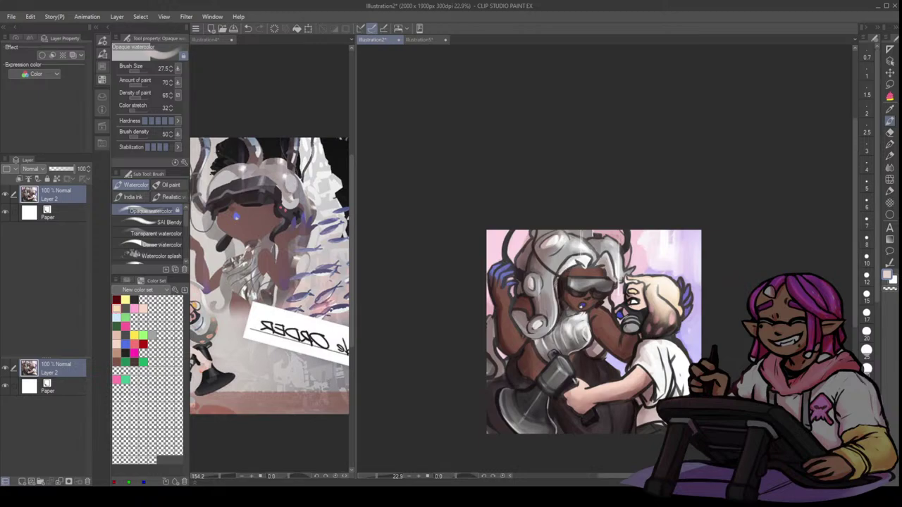
{"action": "key", "text": "p"}
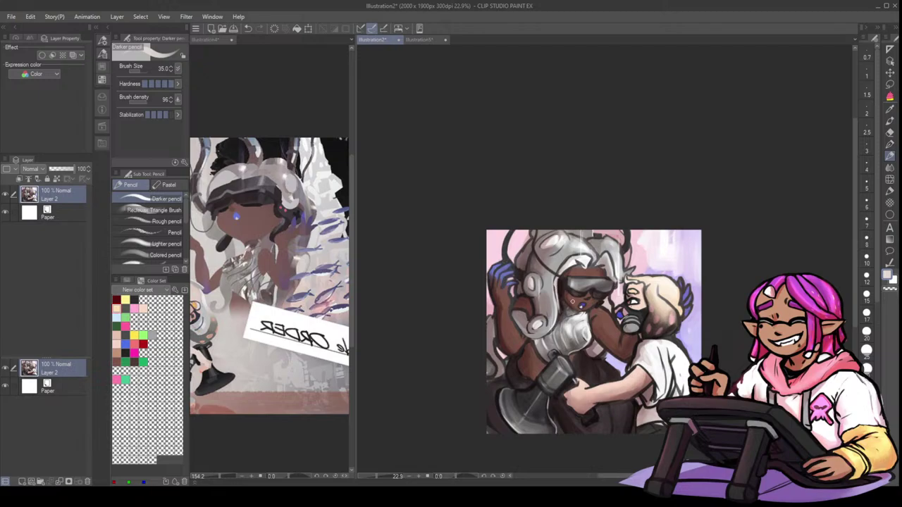
{"action": "left_click_drag", "start_coordinate": [608, 254], "coordinate": [612, 276]}
- Add a new empty layer above the painted artwork layer
{"action": "left_click", "coordinate": [96, 496]}
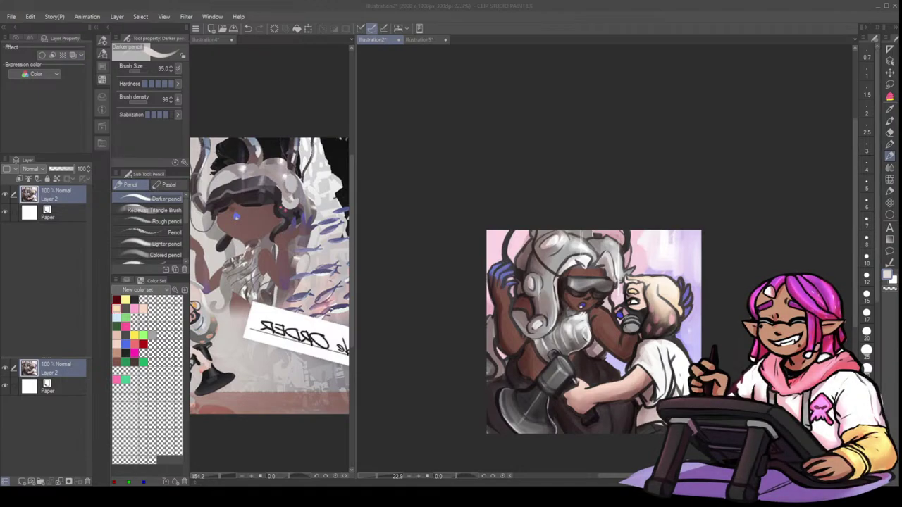
{"action": "left_click", "coordinate": [123, 6]}
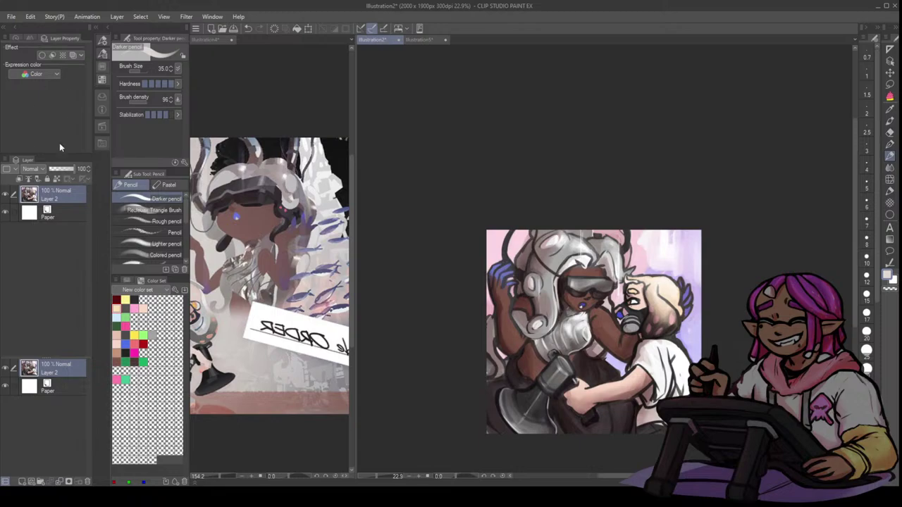
{"action": "left_click", "coordinate": [22, 482]}
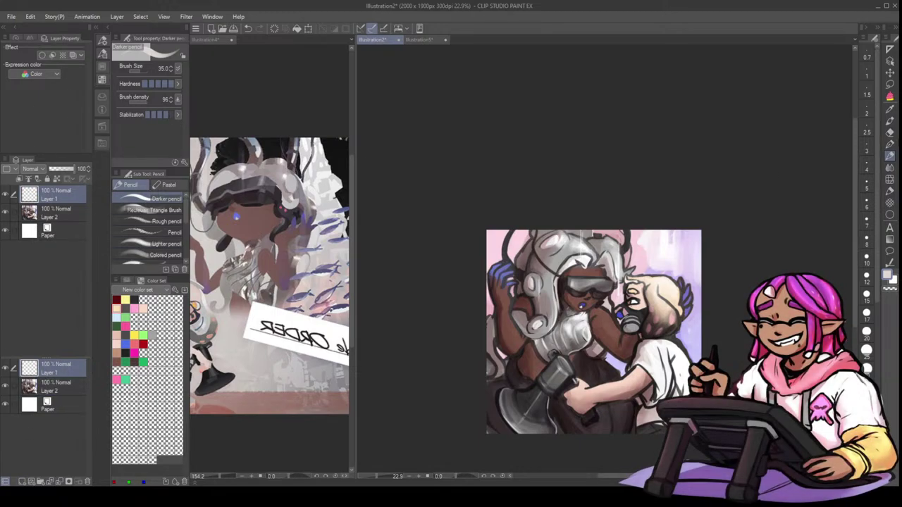
{"action": "left_click", "coordinate": [889, 227]}
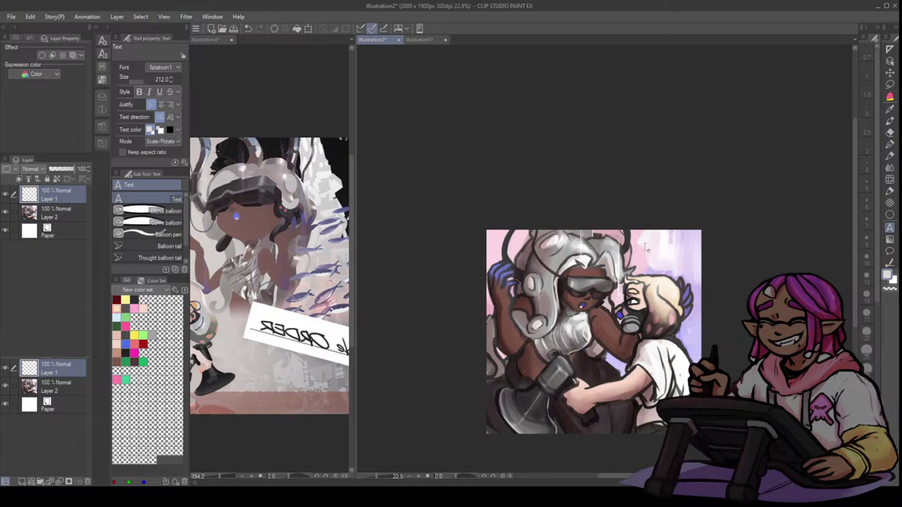
{"action": "left_click", "coordinate": [644, 247]}
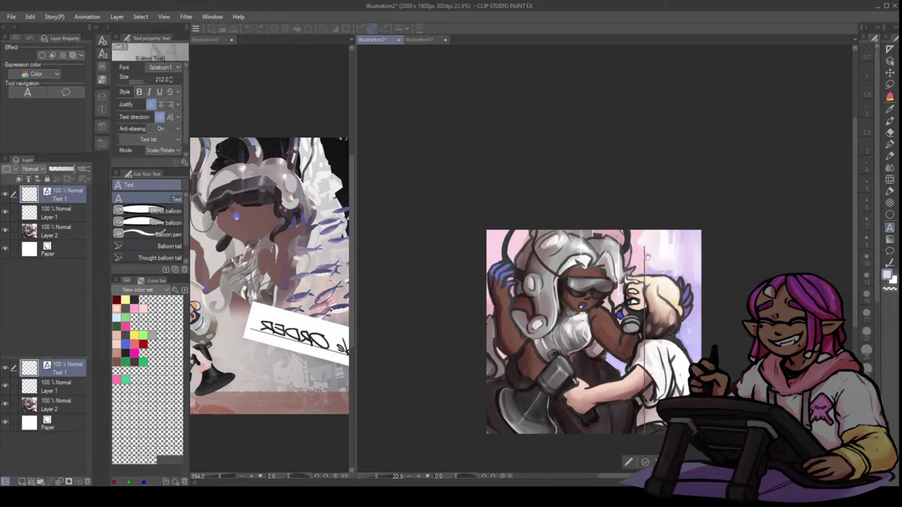
{"action": "type", "text": "bee"}
{"action": "key", "text": "ctrl+a"}
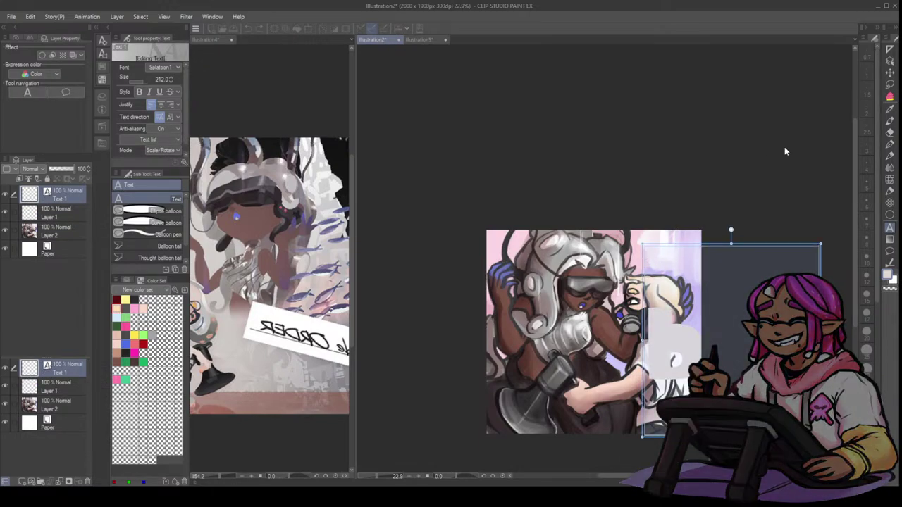
{"action": "left_click", "coordinate": [683, 171], "text": "alt"}
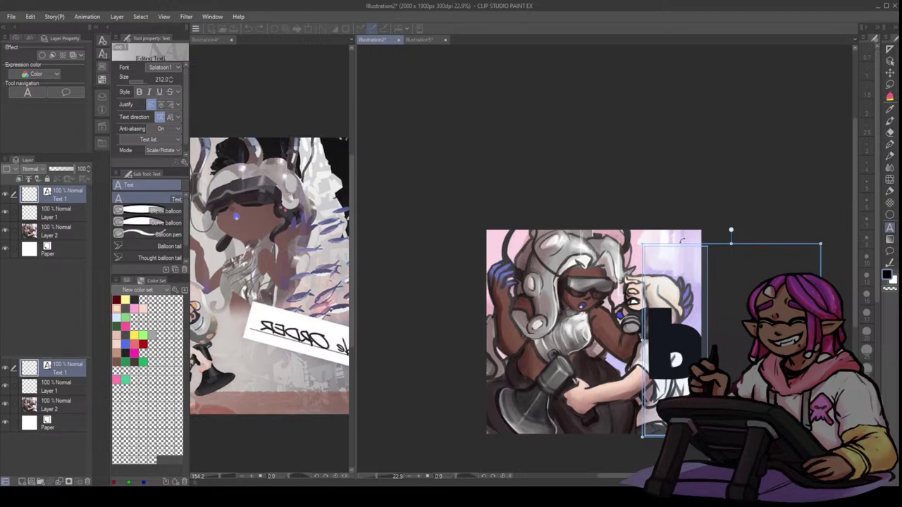
{"action": "type", "text": "lb"}
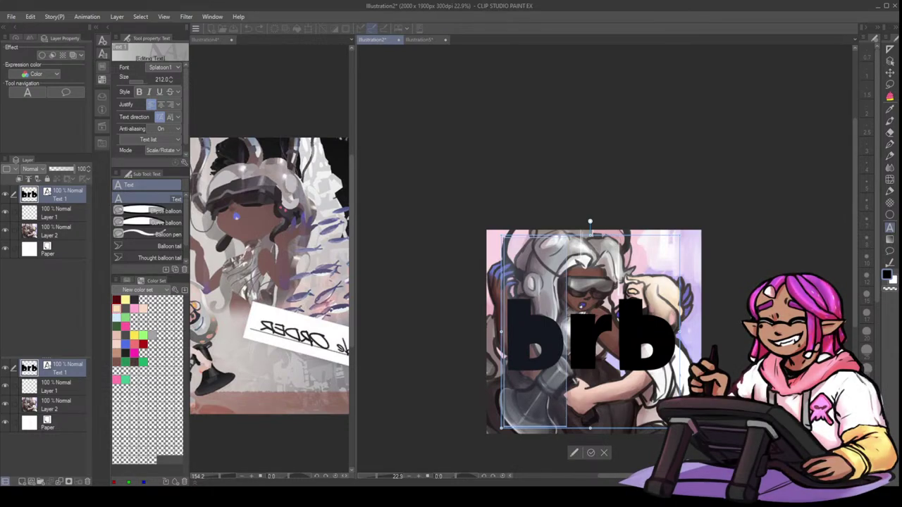
{"action": "left_click", "coordinate": [604, 453]}
{"action": "left_click_drag", "start_coordinate": [809, 254], "coordinate": [788, 236]}
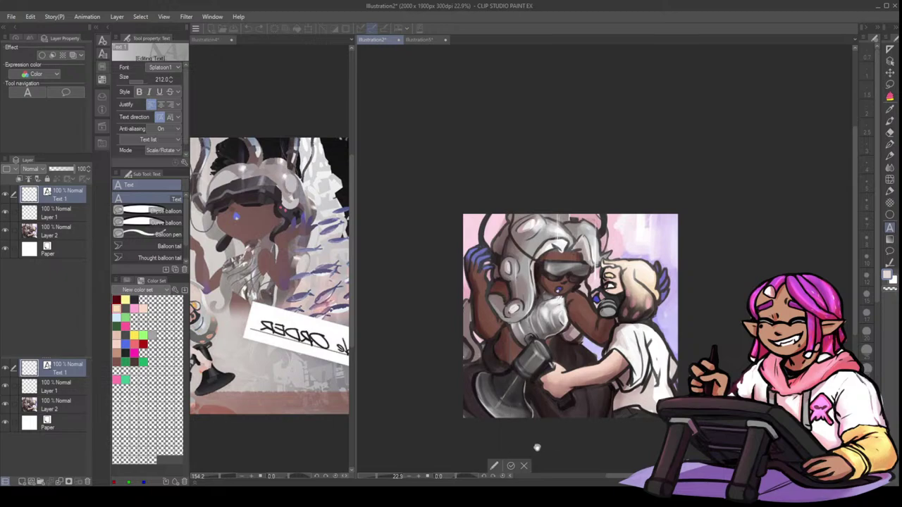
- Paint over the edge of the lower sucker on the long silver hair lock in sampled grays with the Darker pencil at 35.0
{"action": "left_click", "coordinate": [889, 177]}
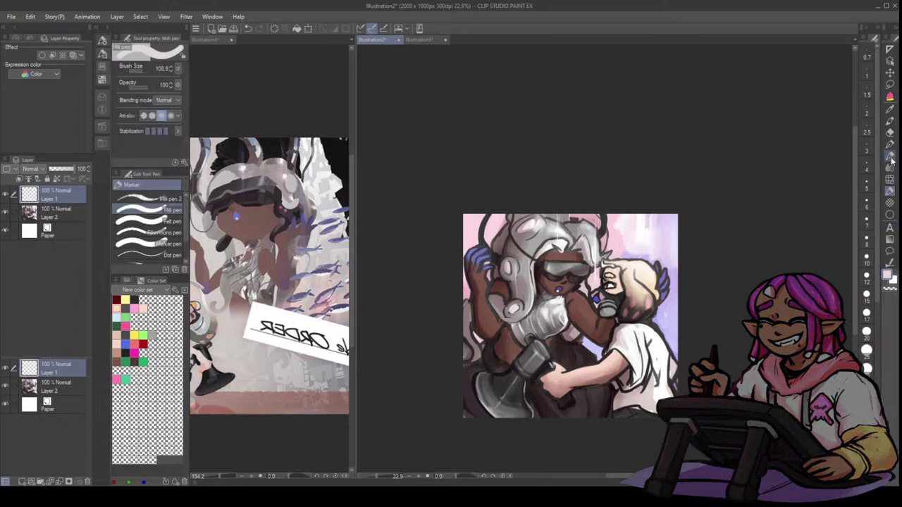
{"action": "left_click", "coordinate": [285, 65]}
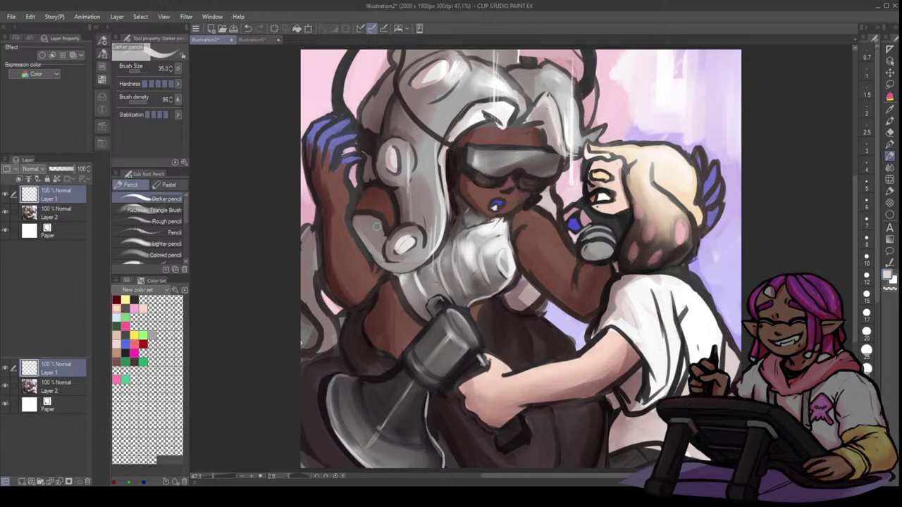
{"action": "left_click", "coordinate": [381, 230], "text": "alt"}
{"action": "left_click", "coordinate": [391, 243], "text": "alt"}
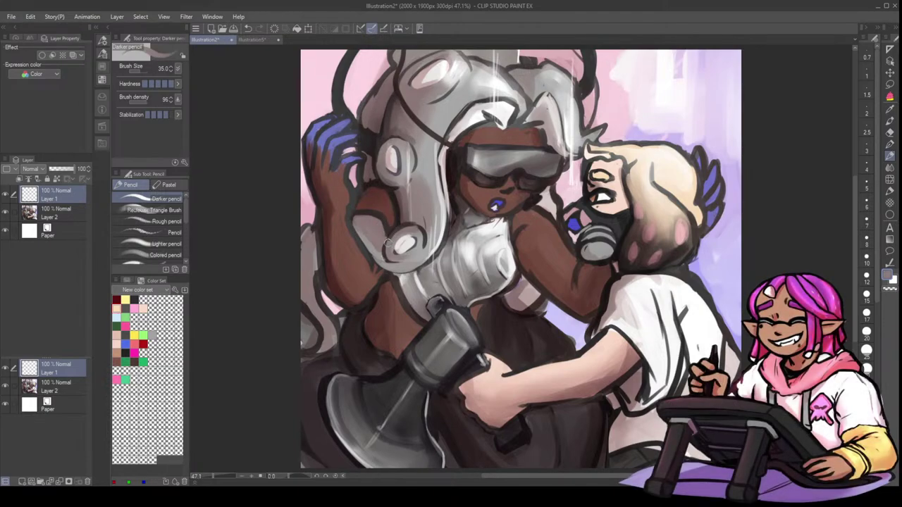
{"action": "left_click_drag", "start_coordinate": [392, 244], "coordinate": [406, 231]}
{"action": "left_click", "coordinate": [396, 224], "text": "alt"}
{"action": "left_click", "coordinate": [396, 234], "text": "alt"}
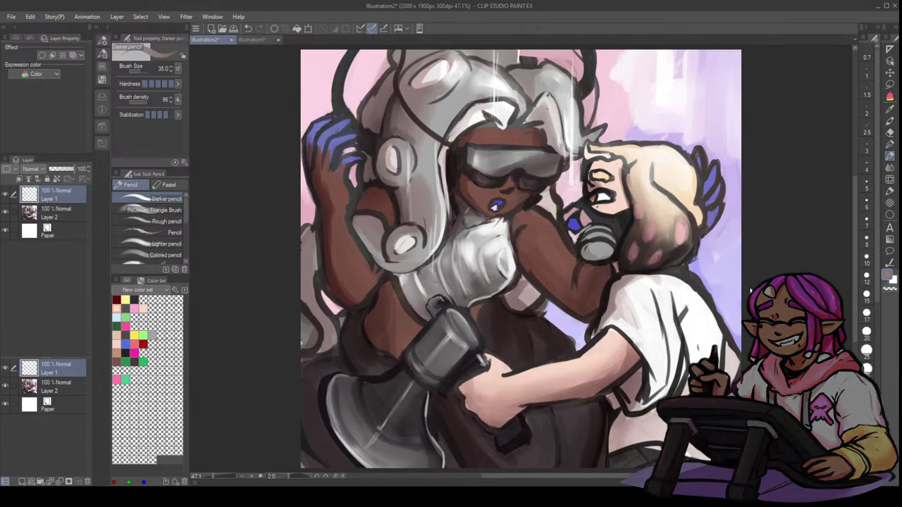
- Reshape the lower hair sucker's pale center and surrounding shadow in sampled tones with the Darker pencil at 40.0
{"action": "scroll", "coordinate": [751, 291], "scroll_direction": "down", "scroll_amount": 5}
{"action": "scroll", "coordinate": [750, 289], "scroll_direction": "up", "scroll_amount": 8}
{"action": "scroll", "coordinate": [748, 281], "scroll_direction": "down", "scroll_amount": 4}
{"action": "left_click", "coordinate": [416, 244], "text": "alt"}
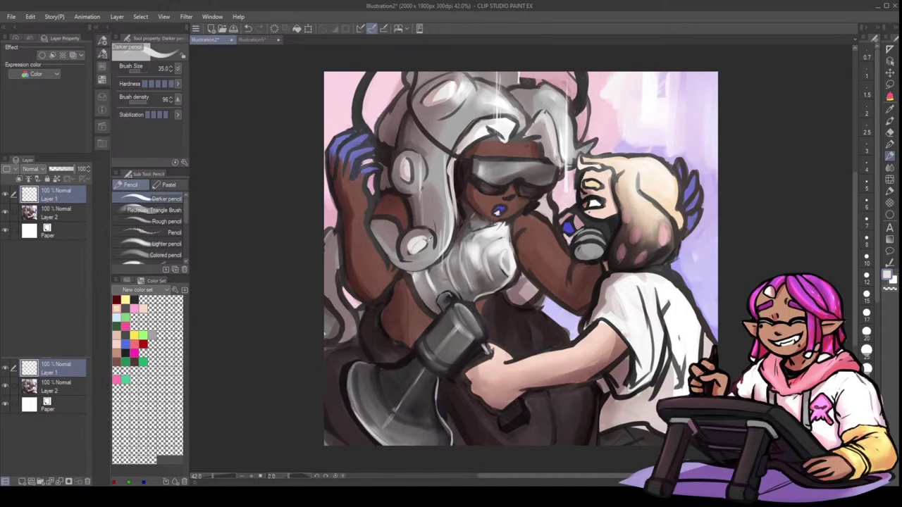
{"action": "left_click_drag", "start_coordinate": [425, 243], "coordinate": [416, 244]}
{"action": "key", "text": "ctrl+z"}
{"action": "left_click", "coordinate": [412, 245], "text": "alt"}
{"action": "key", "text": "bracketright"}
{"action": "key", "text": "bracketright"}
{"action": "key", "text": "bracketright"}
{"action": "key", "text": "bracketright"}
{"action": "left_click", "coordinate": [409, 246], "text": "alt"}
{"action": "left_click_drag", "start_coordinate": [404, 245], "coordinate": [430, 253]}
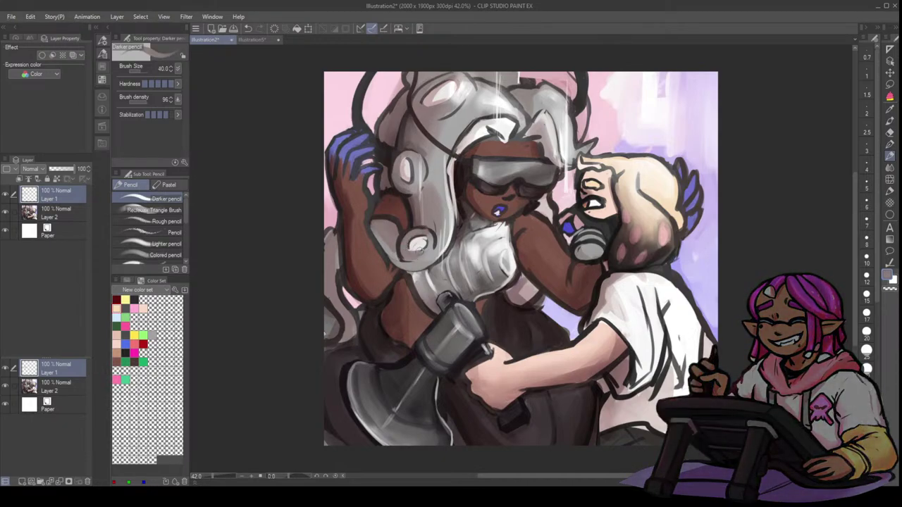
- Refine the hair lock's rounded tip and sucker ring in sampled grays with the Darker pencil at 52.1 and 31.5
{"action": "key", "text": "b"}
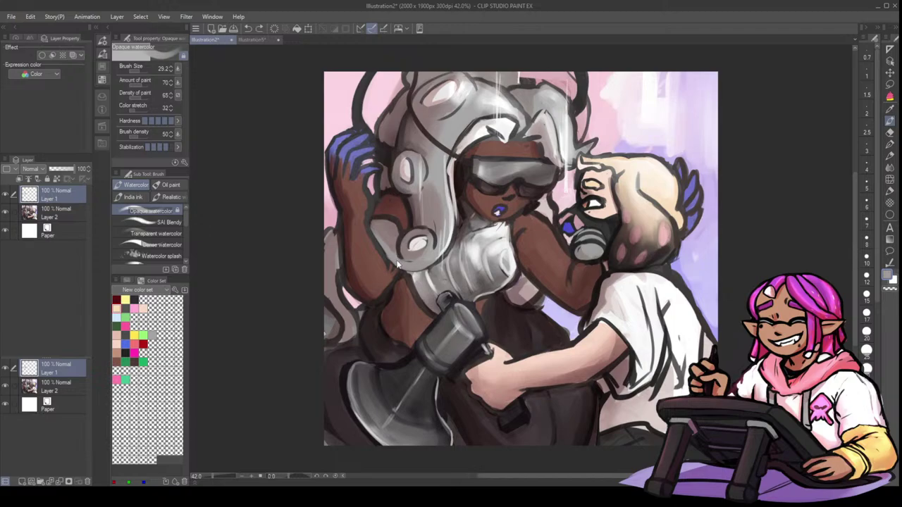
{"action": "key", "text": "p"}
{"action": "left_click_drag", "start_coordinate": [396, 255], "coordinate": [417, 261]}
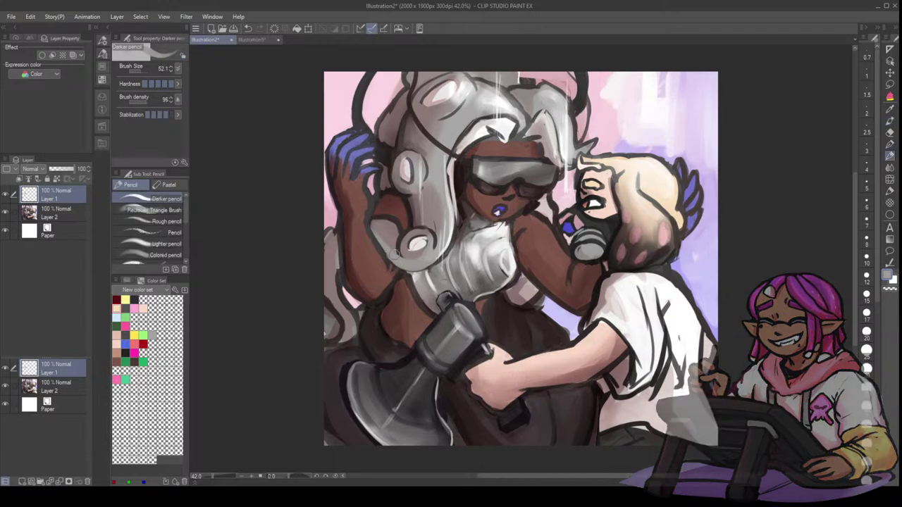
{"action": "key", "text": "bracketleft"}
{"action": "key", "text": "bracketleft"}
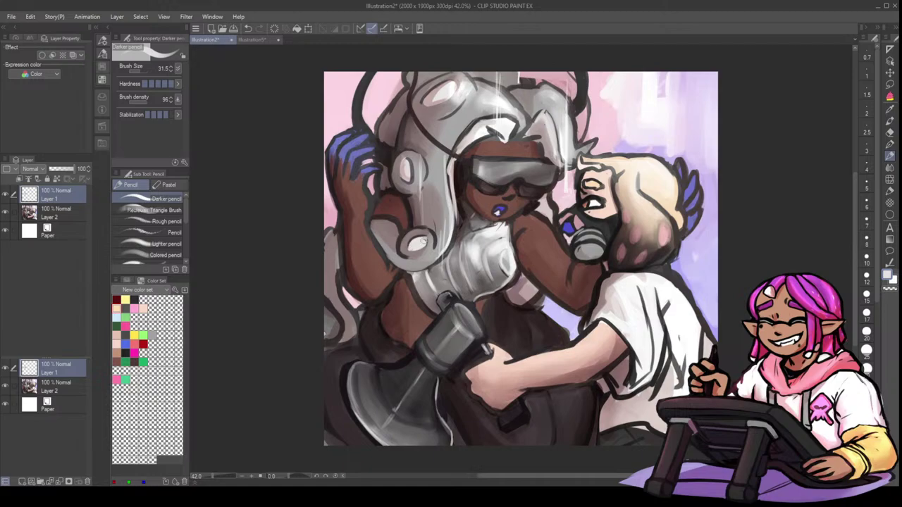
{"action": "left_click", "coordinate": [420, 229], "text": "alt"}
{"action": "key", "text": "ctrl+z"}
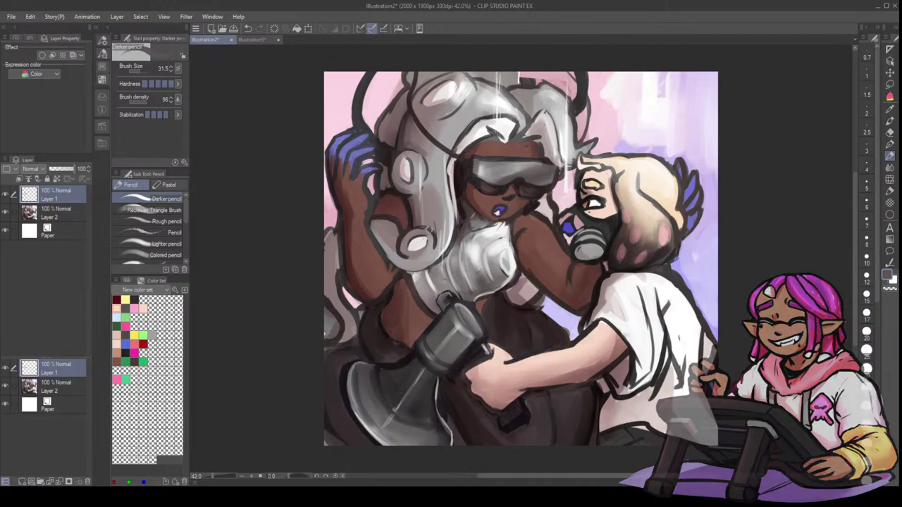
{"action": "left_click", "coordinate": [425, 226], "text": "alt"}
{"action": "left_click_drag", "start_coordinate": [423, 228], "coordinate": [429, 230]}
{"action": "left_click", "coordinate": [436, 236], "text": "alt"}
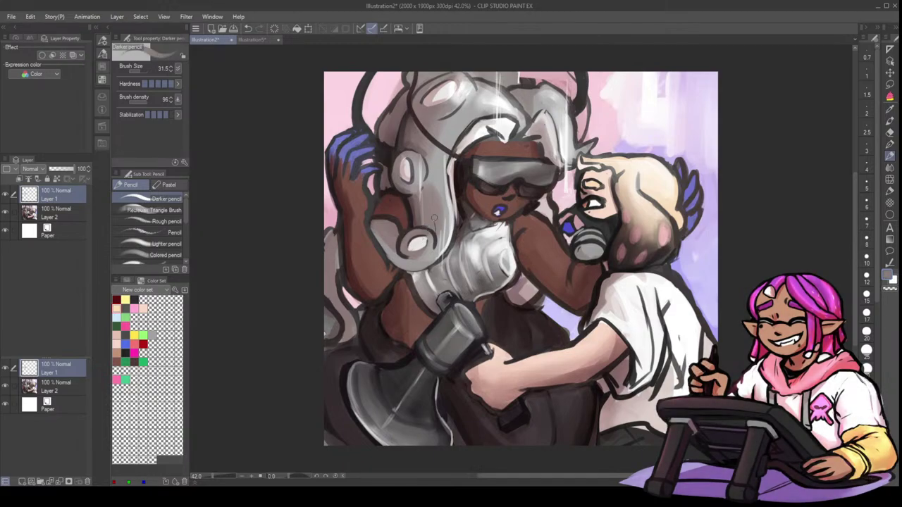
- Rework the outline and the background hair beside the raised arm in sampled dark and gray-brown tones with the Darker pencil at 35.3
{"action": "left_click", "coordinate": [374, 217], "text": "alt"}
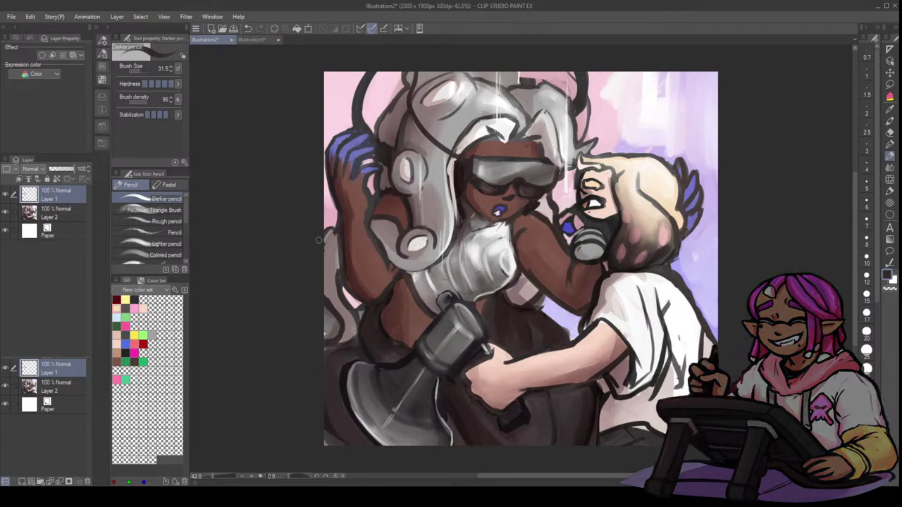
{"action": "key", "text": "bracketright"}
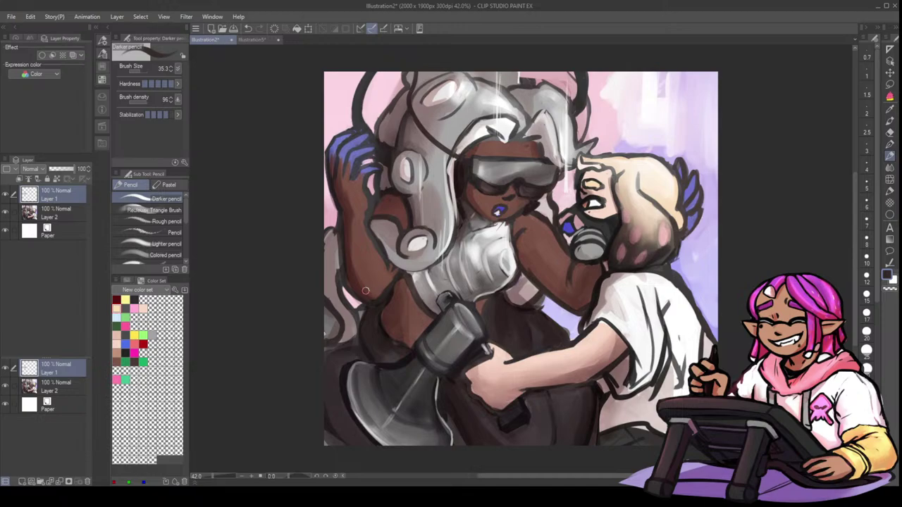
{"action": "left_click", "coordinate": [331, 236], "text": "alt"}
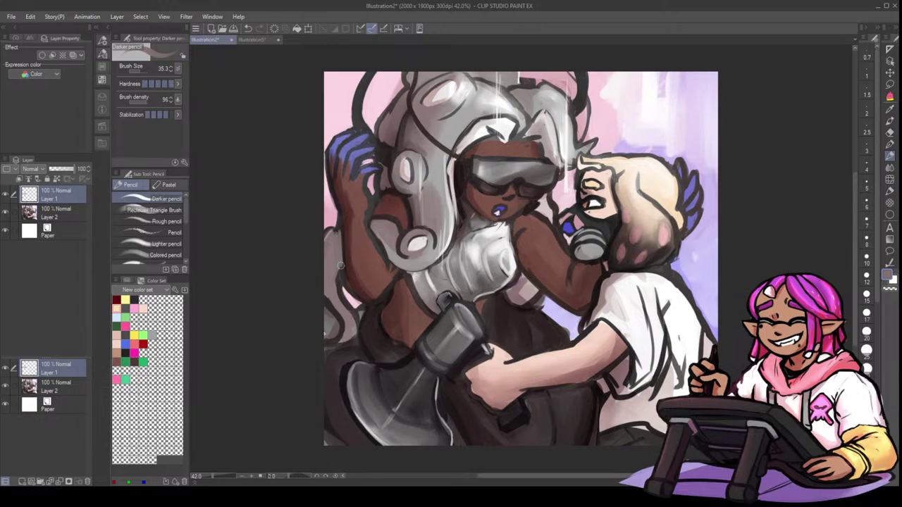
{"action": "left_click", "coordinate": [344, 221], "text": "alt"}
{"action": "mouse_move", "coordinate": [338, 227]}
{"action": "left_mouse_down"}
{"action": "mouse_move", "coordinate": [329, 246]}
{"action": "mouse_move", "coordinate": [343, 240]}
{"action": "mouse_move", "coordinate": [343, 262]}
{"action": "left_mouse_up"}
{"action": "left_click", "coordinate": [339, 271], "text": "alt"}
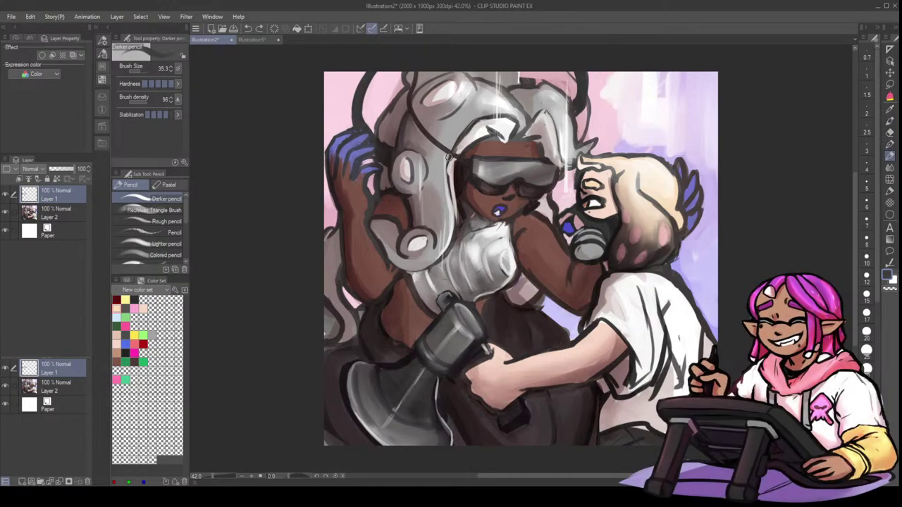
- Clean up the dark lines around the hair cord and raised hand in sampled gray, dark and pink with the Darker pencil at 35.3 and 28.8
{"action": "left_click", "coordinate": [742, 92]}
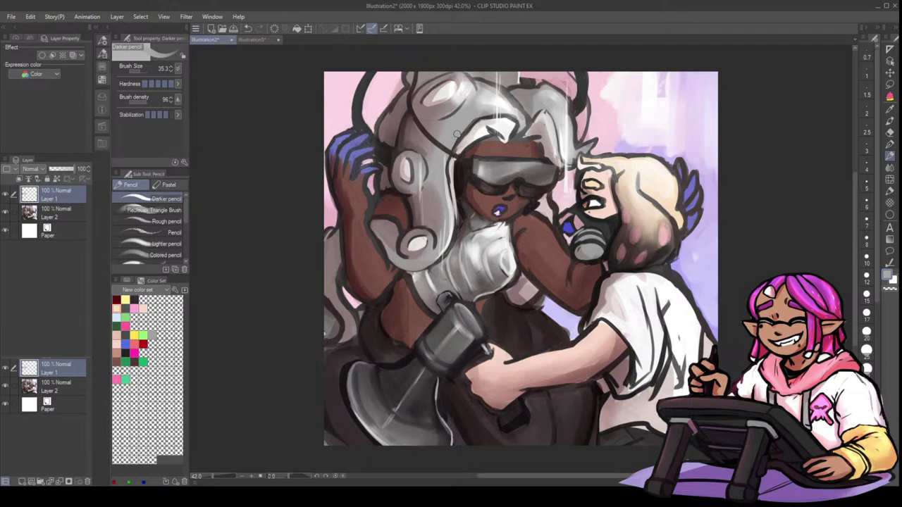
{"action": "left_click_drag", "start_coordinate": [771, 179], "coordinate": [757, 219]}
{"action": "left_click", "coordinate": [434, 191], "text": "alt"}
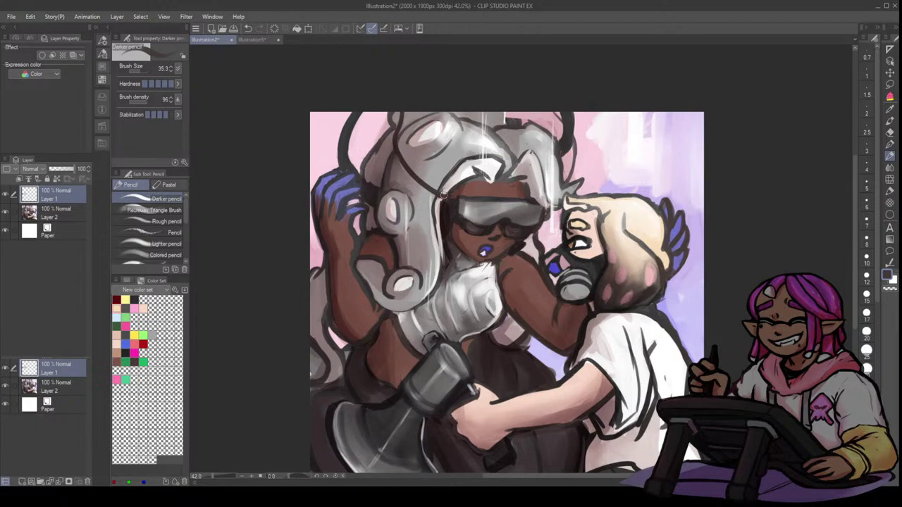
{"action": "left_click_drag", "start_coordinate": [357, 242], "coordinate": [362, 233]}
{"action": "left_click", "coordinate": [357, 227], "text": "alt"}
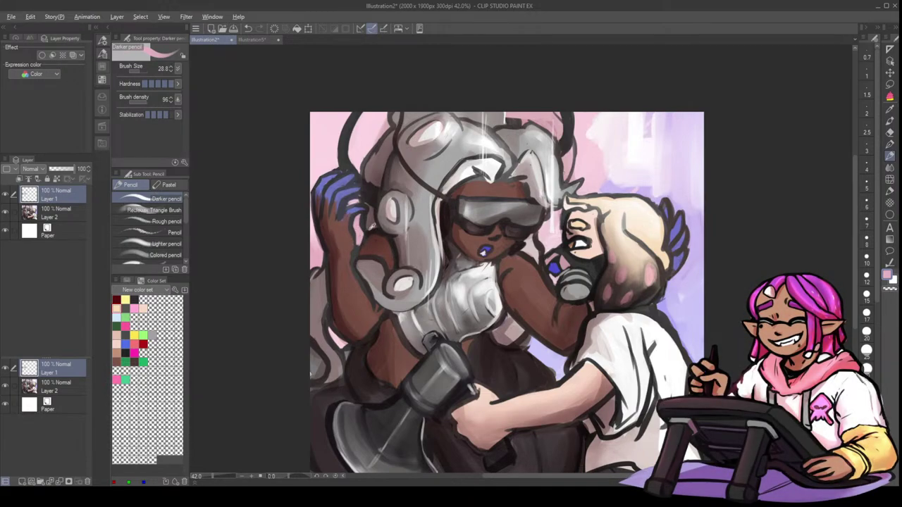
{"action": "left_click", "coordinate": [365, 233], "text": "alt"}
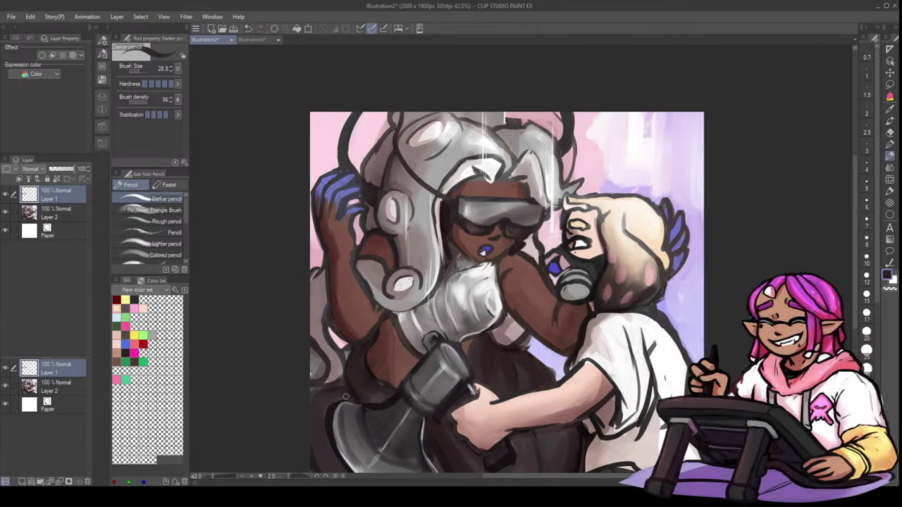
- Flip the canvas view horizontally and paint over the white shirt's fold lines in sampled white with the Darker pencil at 82.9
{"action": "mouse_move", "coordinate": [662, 259]}
{"action": "left_mouse_down"}
{"action": "mouse_move", "coordinate": [532, 117]}
{"action": "mouse_move", "coordinate": [652, 204]}
{"action": "left_mouse_up"}
{"action": "key", "text": "h"}
{"action": "key", "text": "h"}
{"action": "key", "text": "asciicircum"}
{"action": "key", "text": "h"}
{"action": "left_click", "coordinate": [370, 391], "text": "alt"}
{"action": "key", "text": "bracketright"}
{"action": "key", "text": "bracketright"}
{"action": "key", "text": "bracketright"}
{"action": "key", "text": "bracketright"}
{"action": "key", "text": "bracketright"}
{"action": "key", "text": "bracketright"}
{"action": "left_click_drag", "start_coordinate": [371, 400], "coordinate": [374, 417]}
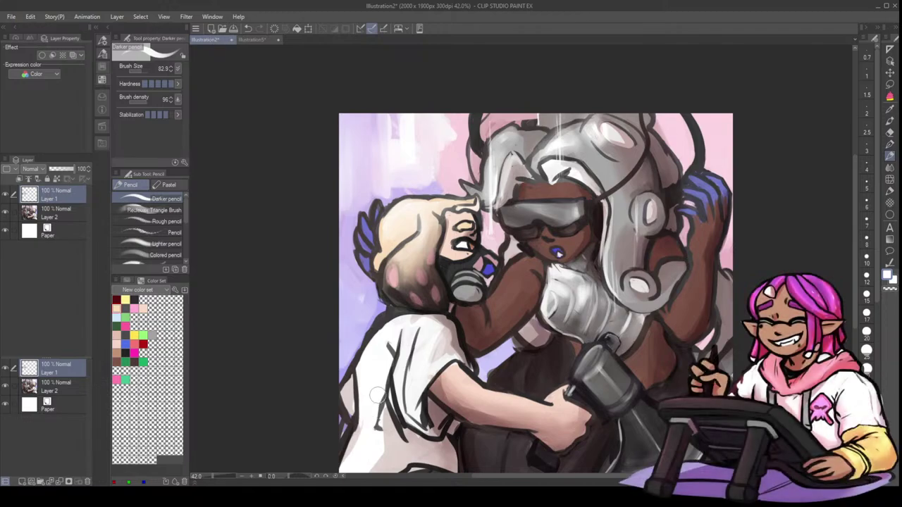
- Rework the white shirt's fold lines in sampled tones with Opaque watercolor at 33.0
{"action": "key", "text": "bracketleft"}
{"action": "key", "text": "bracketleft"}
{"action": "key", "text": "bracketleft"}
{"action": "key", "text": "x"}
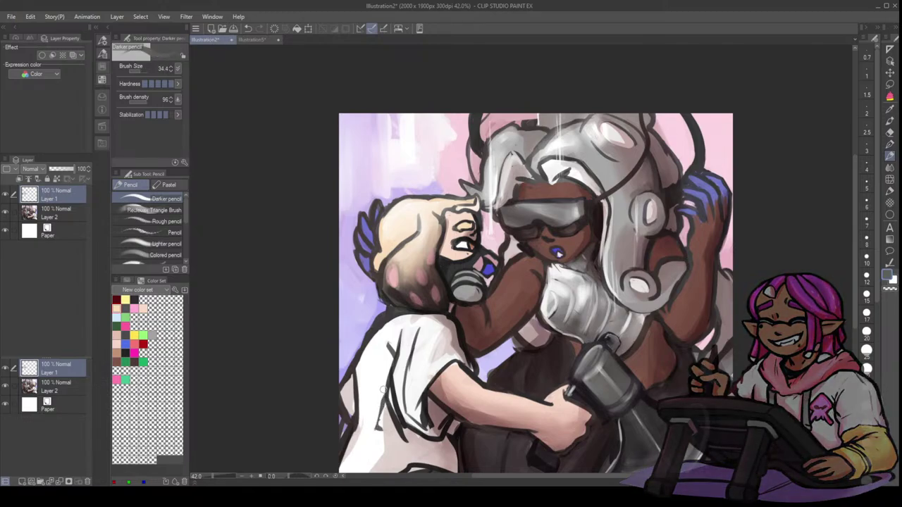
{"action": "key", "text": "b"}
{"action": "mouse_move", "coordinate": [380, 395]}
{"action": "left_mouse_down"}
{"action": "mouse_move", "coordinate": [372, 431]}
{"action": "mouse_move", "coordinate": [384, 424]}
{"action": "mouse_move", "coordinate": [379, 459]}
{"action": "left_mouse_up"}
{"action": "key", "text": "ctrl+z"}
{"action": "left_click", "coordinate": [382, 396], "text": "alt"}
{"action": "key", "text": "bracketleft"}
{"action": "key", "text": "bracketleft"}
{"action": "key", "text": "bracketleft"}
{"action": "left_click_drag", "start_coordinate": [387, 420], "coordinate": [398, 351]}
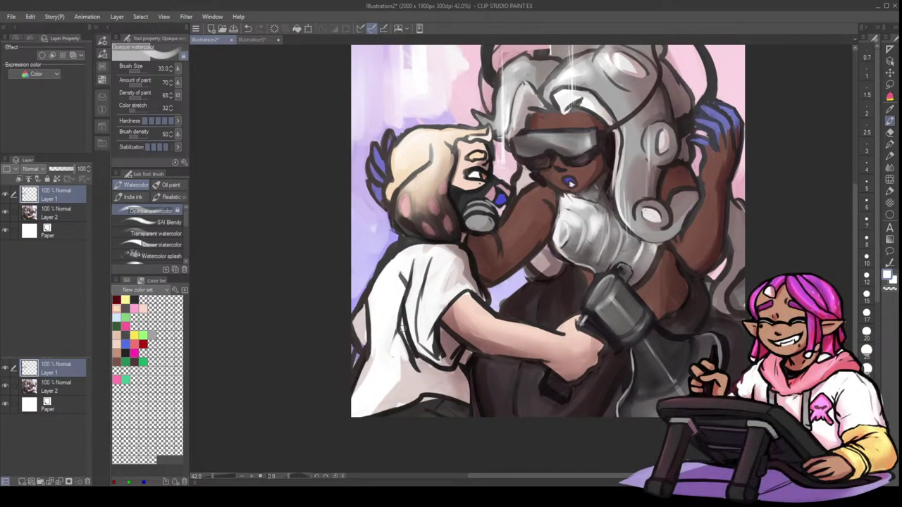
{"action": "key", "text": "p"}
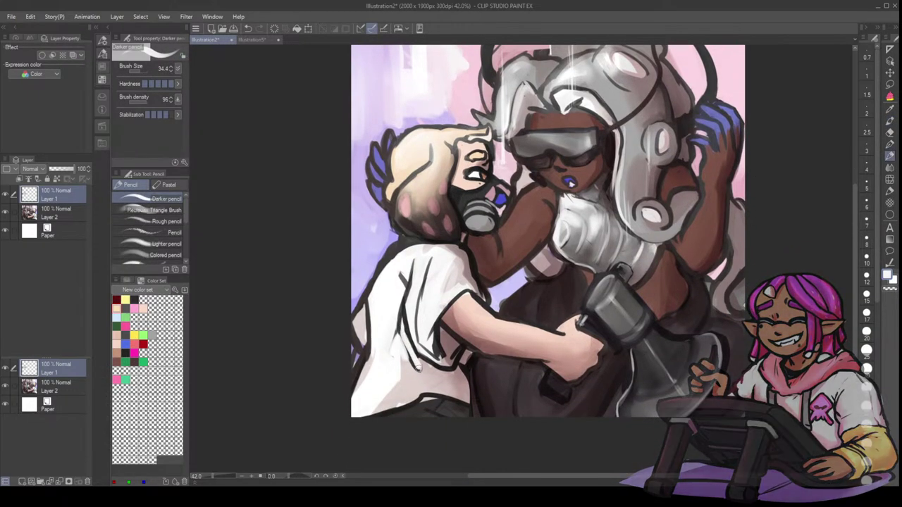
{"action": "key", "text": "b"}
{"action": "key", "text": "]"}
{"action": "key", "text": "]"}
{"action": "key", "text": "]"}
{"action": "key", "text": "]"}
{"action": "key", "text": "]"}
{"action": "left_click", "coordinate": [419, 367], "text": "alt"}
{"action": "key", "text": "ctrl+z"}
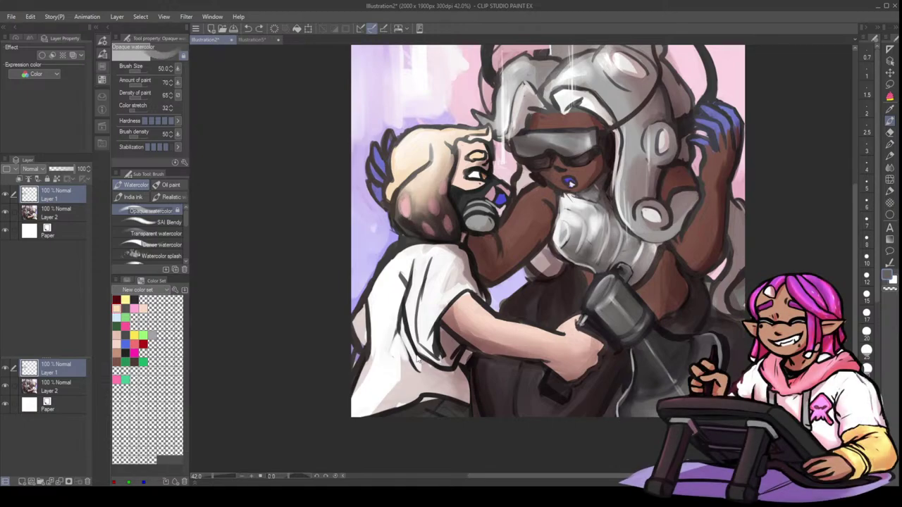
- Paint over the white shirt's lower fold lines in sampled light tones with the Darker pencil at 34.4 and a smaller size
{"action": "key", "text": "p"}
{"action": "left_click_drag", "start_coordinate": [427, 373], "coordinate": [407, 345]}
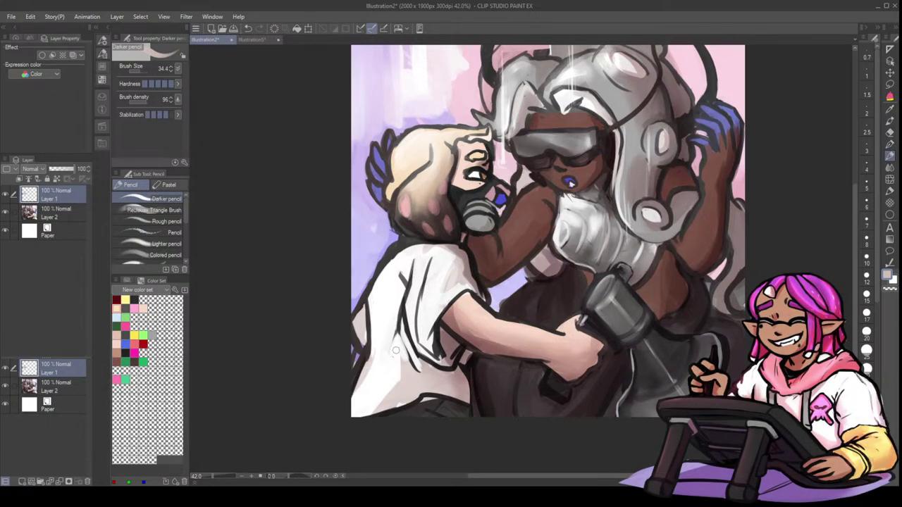
{"action": "left_click", "coordinate": [397, 308], "text": "alt"}
{"action": "key", "text": "bracketleft"}
{"action": "mouse_move", "coordinate": [399, 301]}
{"action": "left_mouse_down"}
{"action": "mouse_move", "coordinate": [401, 337]}
{"action": "mouse_move", "coordinate": [403, 312]}
{"action": "mouse_move", "coordinate": [400, 320]}
{"action": "left_mouse_up"}
- Thin and soften the shirt's middle fold lines in sampled off-white with Opaque watercolor at 24.7
{"action": "key", "text": "b"}
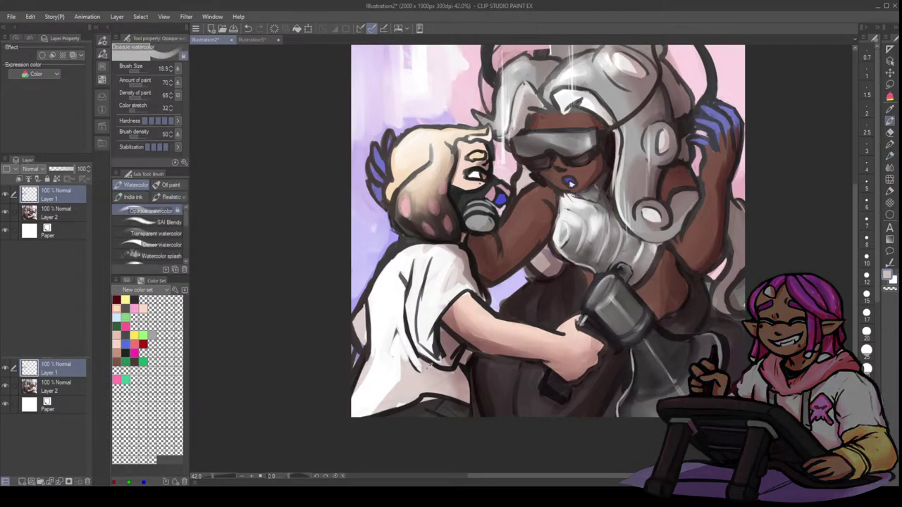
{"action": "key", "text": "bracketright"}
{"action": "key", "text": "bracketright"}
{"action": "key", "text": "bracketright"}
{"action": "key", "text": "bracketright"}
{"action": "key", "text": "bracketright"}
{"action": "key", "text": "bracketright"}
{"action": "key", "text": "bracketright"}
{"action": "left_click_drag", "start_coordinate": [402, 322], "coordinate": [417, 364]}
{"action": "mouse_move", "coordinate": [403, 312]}
{"action": "left_mouse_down"}
{"action": "mouse_move", "coordinate": [413, 351]}
{"action": "mouse_move", "coordinate": [442, 372]}
{"action": "mouse_move", "coordinate": [447, 348]}
{"action": "mouse_move", "coordinate": [433, 333]}
{"action": "mouse_move", "coordinate": [441, 359]}
{"action": "left_mouse_up"}
{"action": "left_click", "coordinate": [428, 328], "text": "alt"}
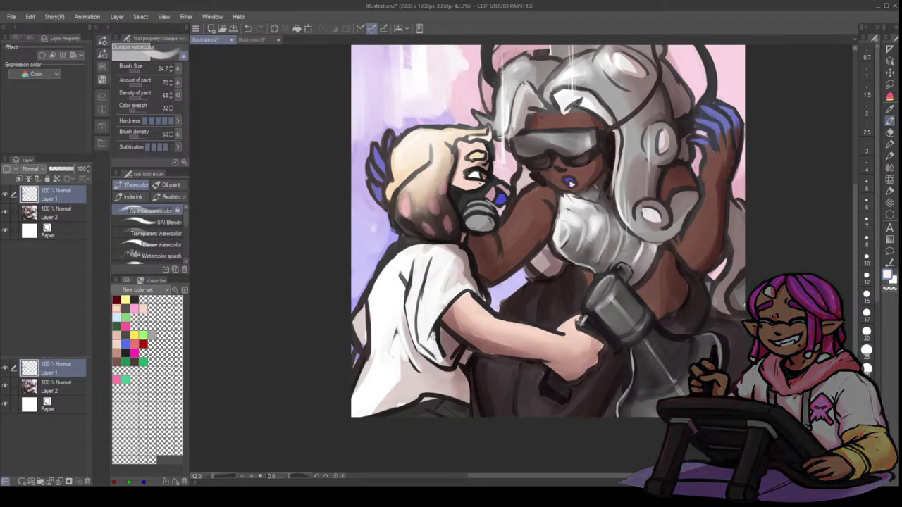
- Redraw the shirt's long dark fold line beside the sleeve with the Darker pencil at 33.1
{"action": "key", "text": "x"}
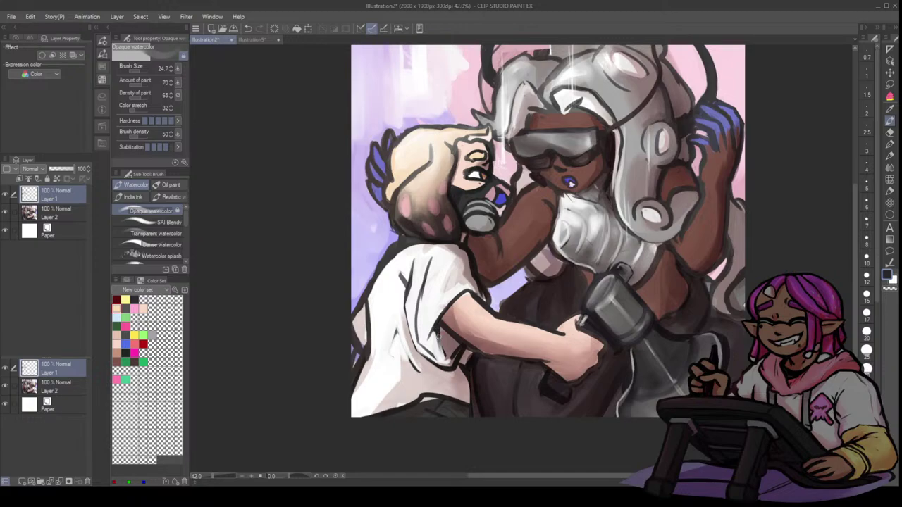
{"action": "key", "text": "p"}
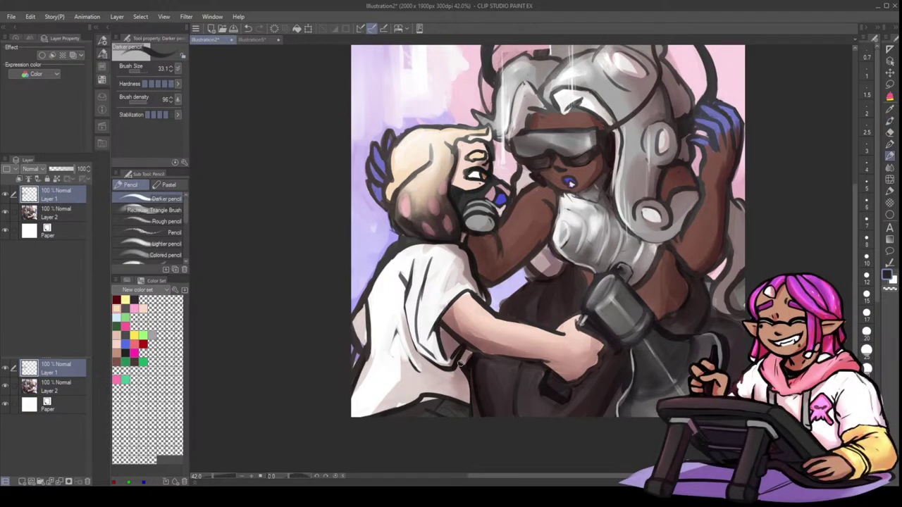
{"action": "mouse_move", "coordinate": [409, 288]}
{"action": "left_mouse_down"}
{"action": "mouse_move", "coordinate": [412, 337]}
{"action": "mouse_move", "coordinate": [435, 367]}
{"action": "left_mouse_up"}
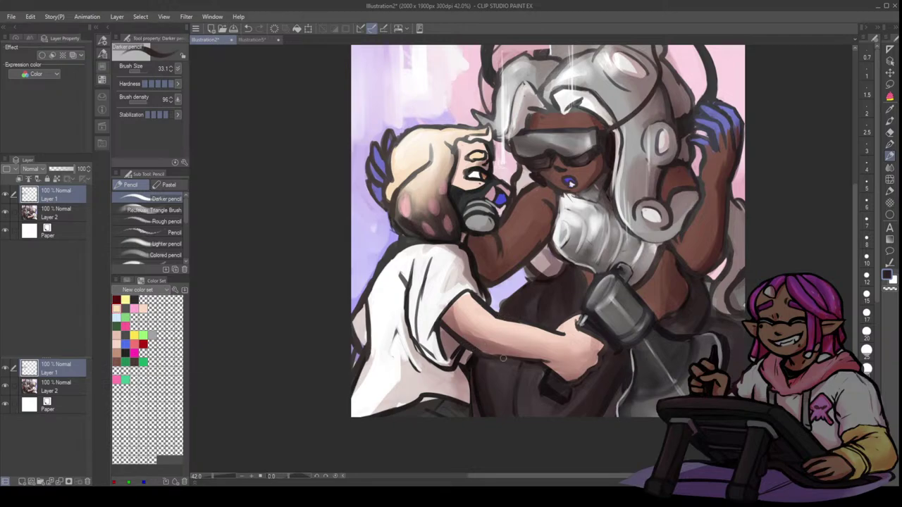
- Touch up the visor and the front lock of silver hair in sampled grays with the Darker pencil at 41.5 and 25.5
{"action": "left_click_drag", "start_coordinate": [782, 221], "coordinate": [751, 222]}
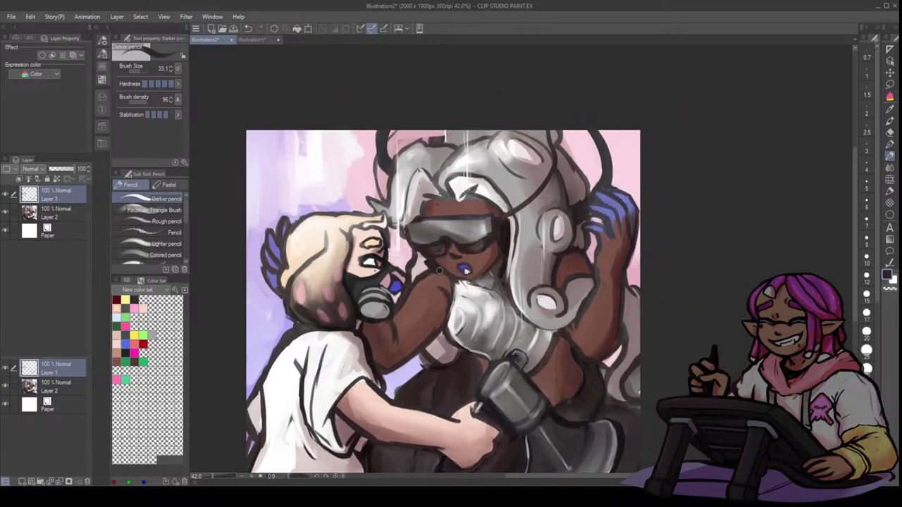
{"action": "left_click", "coordinate": [441, 248], "text": "alt"}
{"action": "key", "text": "["}
{"action": "left_click_drag", "start_coordinate": [445, 242], "coordinate": [433, 249]}
{"action": "key", "text": "bracketright"}
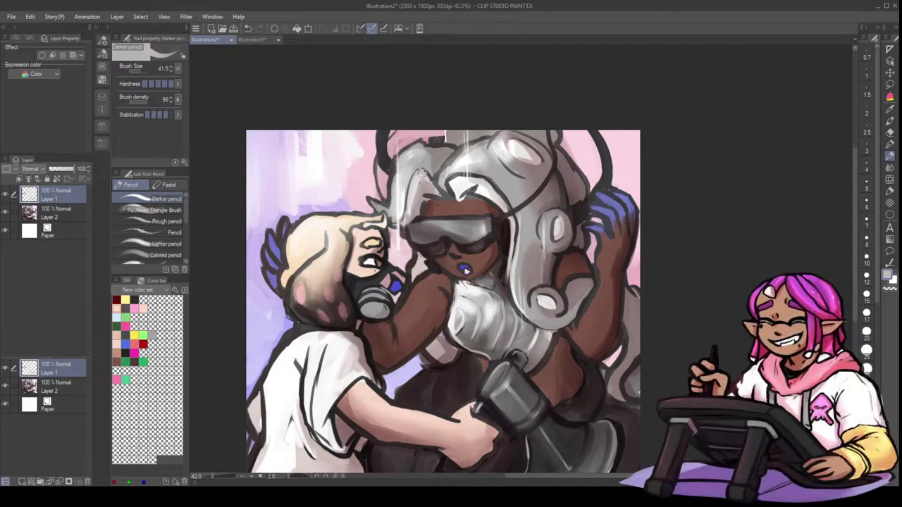
{"action": "key", "text": "bracketleft"}
{"action": "left_click_drag", "start_coordinate": [423, 169], "coordinate": [416, 178]}
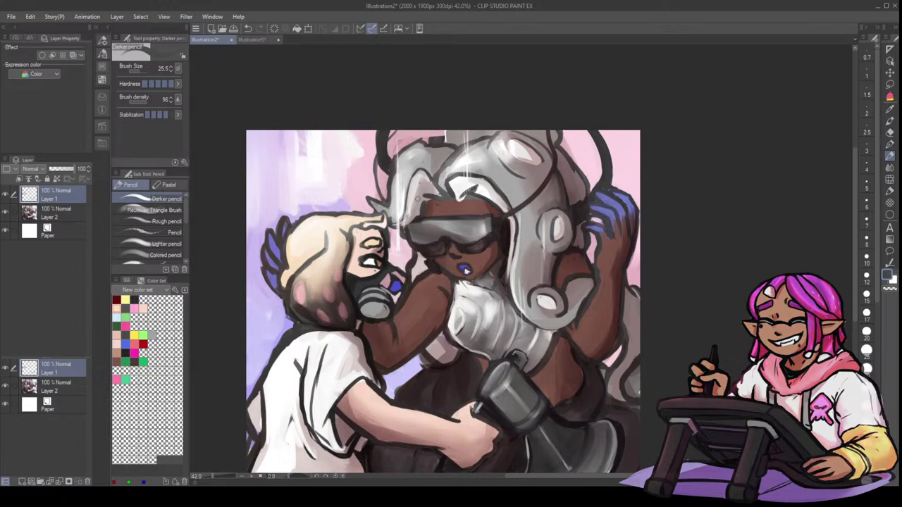
- Flip the canvas view horizontally and rework the hairline above the visor in sampled light and dark tones with the Darker pencil at 25.5
{"action": "key", "text": "h"}
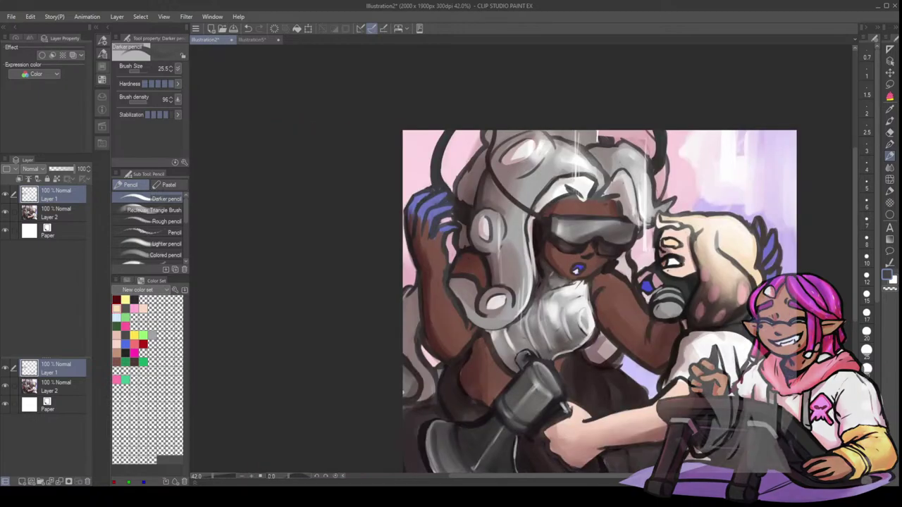
{"action": "left_click_drag", "start_coordinate": [774, 248], "coordinate": [632, 246]}
{"action": "left_click_drag", "start_coordinate": [787, 216], "coordinate": [753, 242]}
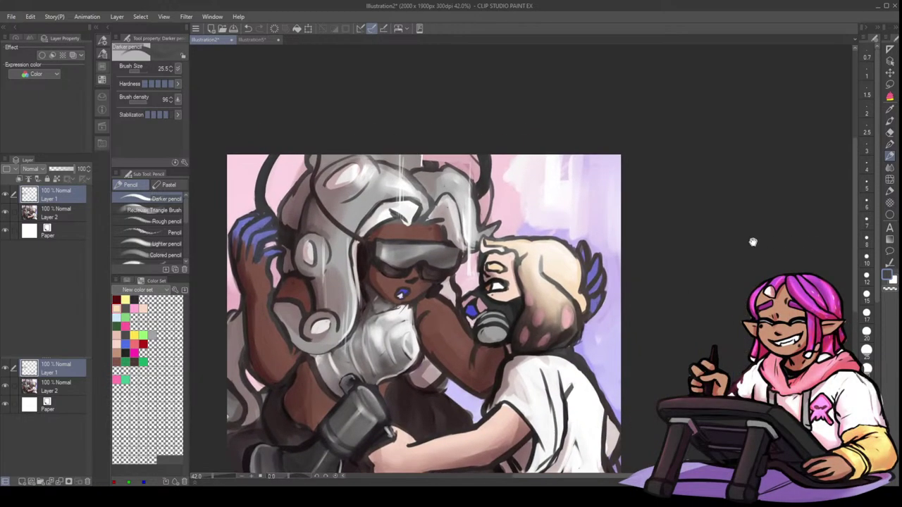
{"action": "left_click", "coordinate": [392, 207], "text": "alt"}
{"action": "mouse_move", "coordinate": [384, 203]}
{"action": "left_mouse_down"}
{"action": "mouse_move", "coordinate": [358, 208]}
{"action": "mouse_move", "coordinate": [360, 229]}
{"action": "left_mouse_up"}
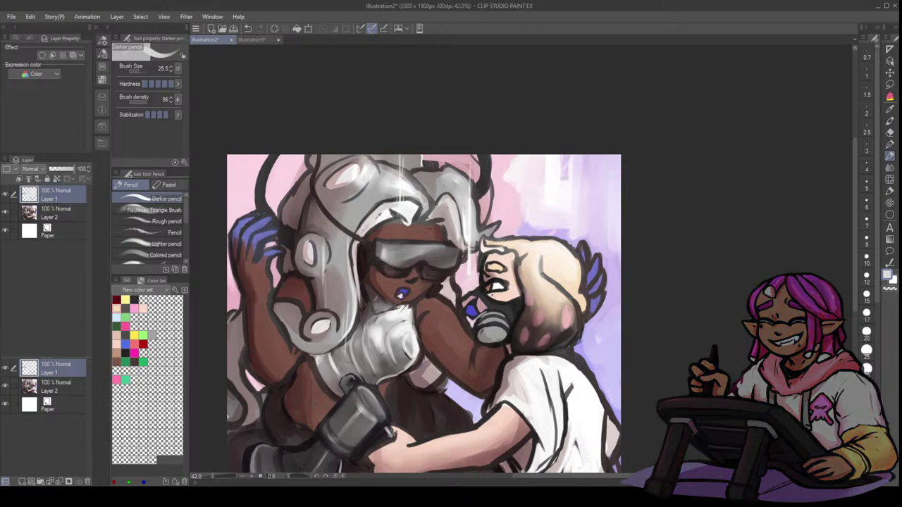
{"action": "left_click_drag", "start_coordinate": [362, 225], "coordinate": [352, 245]}
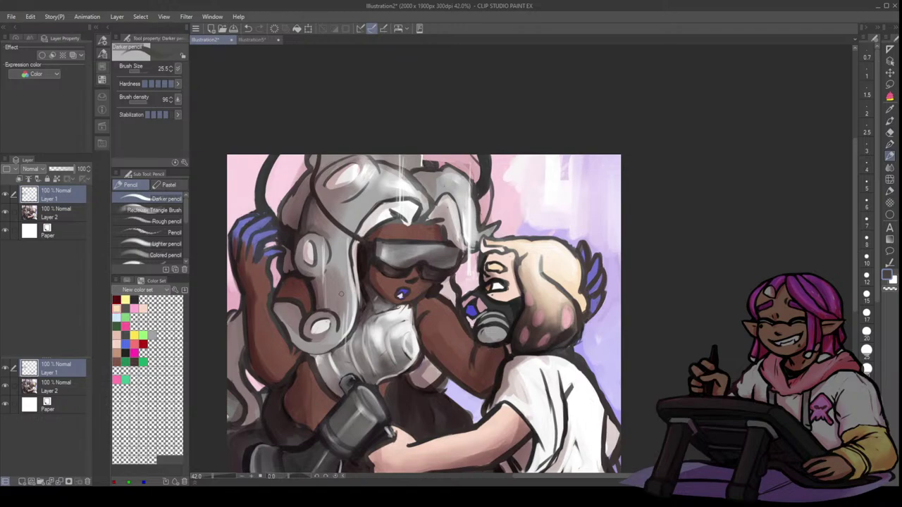
- Cover the dark block above the front hair in sampled pink and clean up the hair outline with the Darker pencil at 30.0
{"action": "key", "text": "bracketright"}
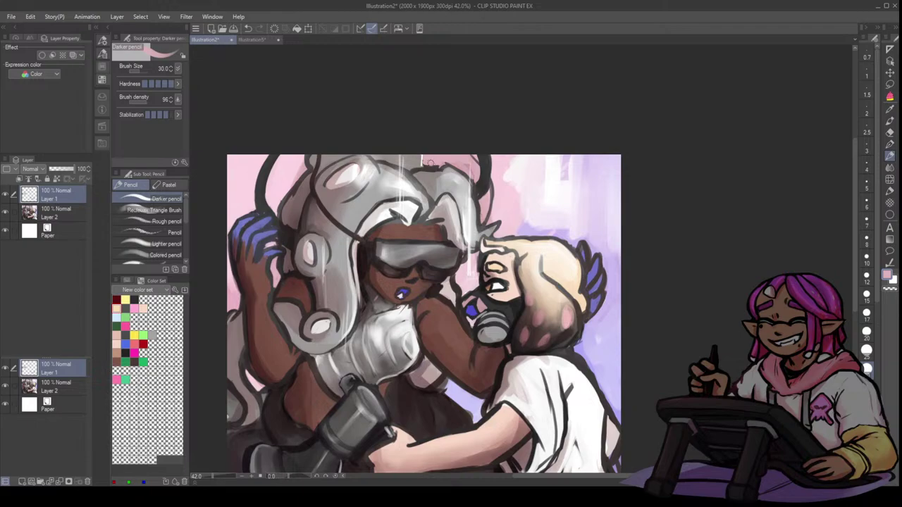
{"action": "key", "text": "c"}
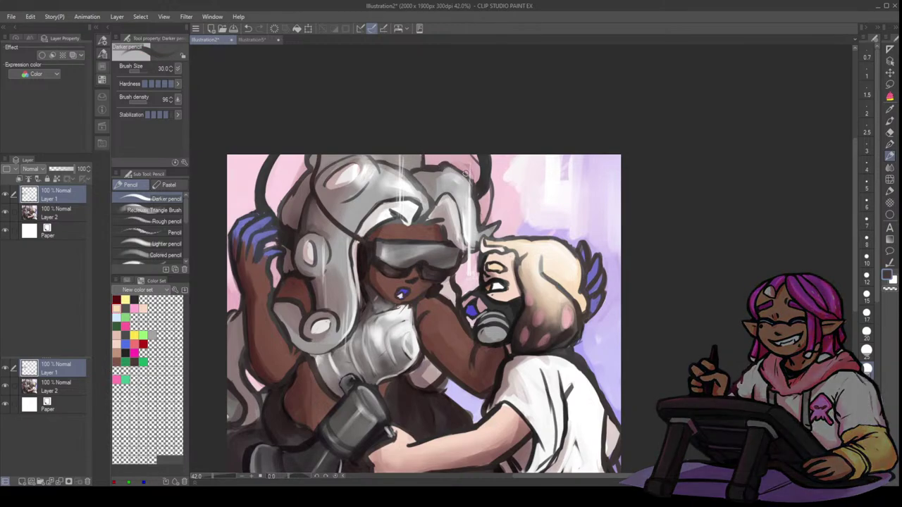
{"action": "left_click", "coordinate": [437, 176], "text": "alt"}
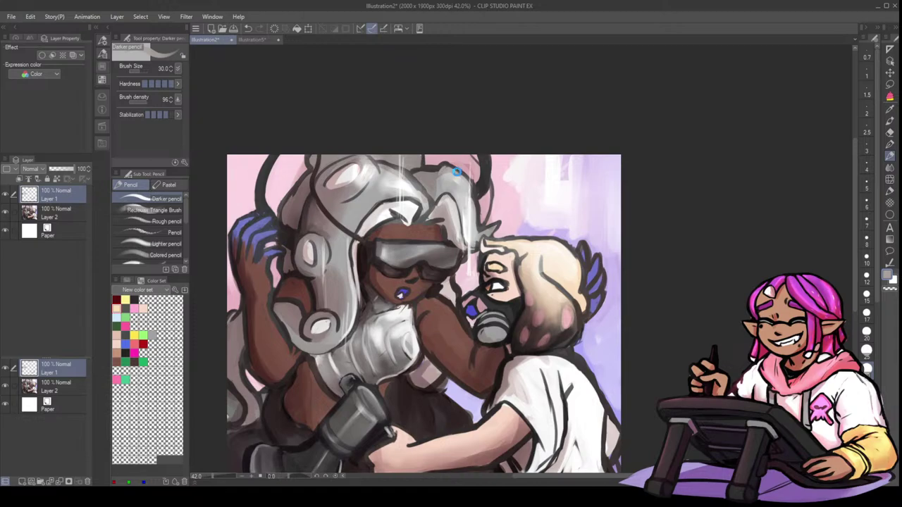
- Reshape the end of the dark cord beside the front hair in sampled dark and pink with the Darker pencil at 30.0
{"action": "key", "text": "ctrl+minus"}
{"action": "key", "text": "ctrl+minus"}
{"action": "key", "text": "ctrl+minus"}
{"action": "key", "text": "ctrl+minus"}
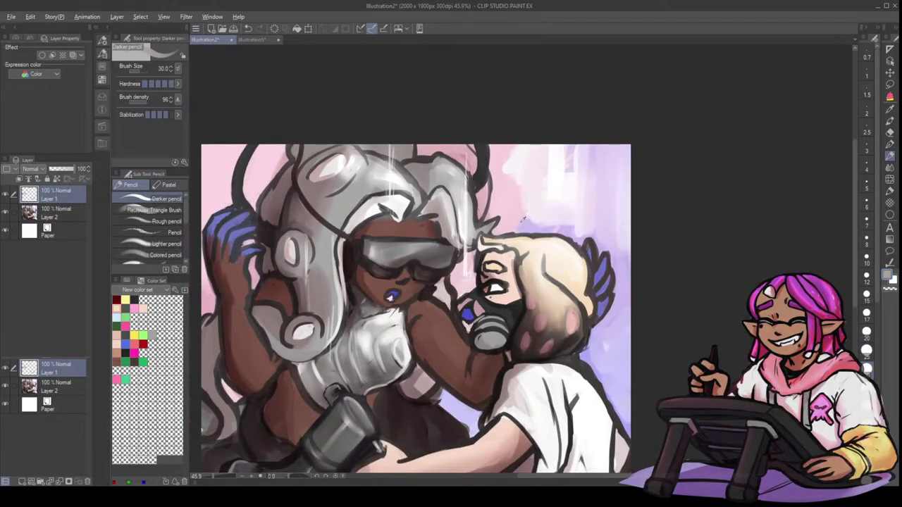
{"action": "left_click", "coordinate": [480, 178], "text": "alt"}
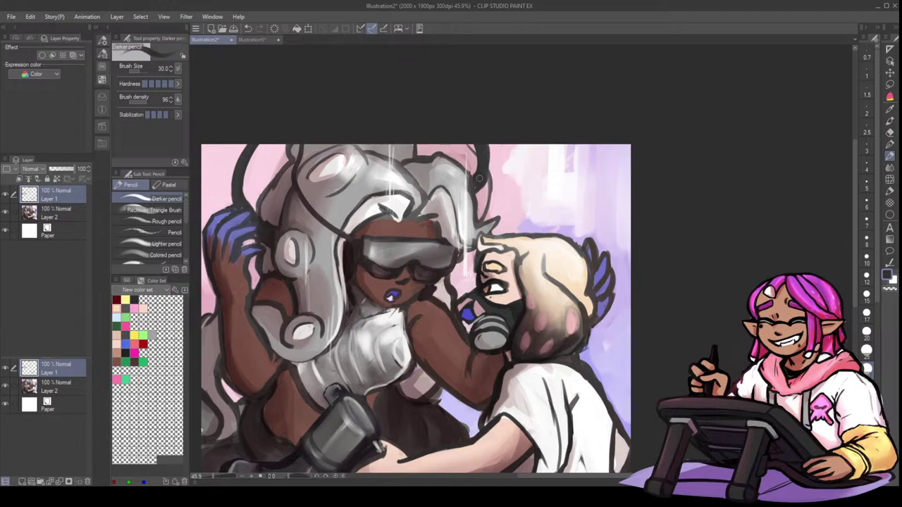
{"action": "left_click", "coordinate": [472, 176], "text": "alt"}
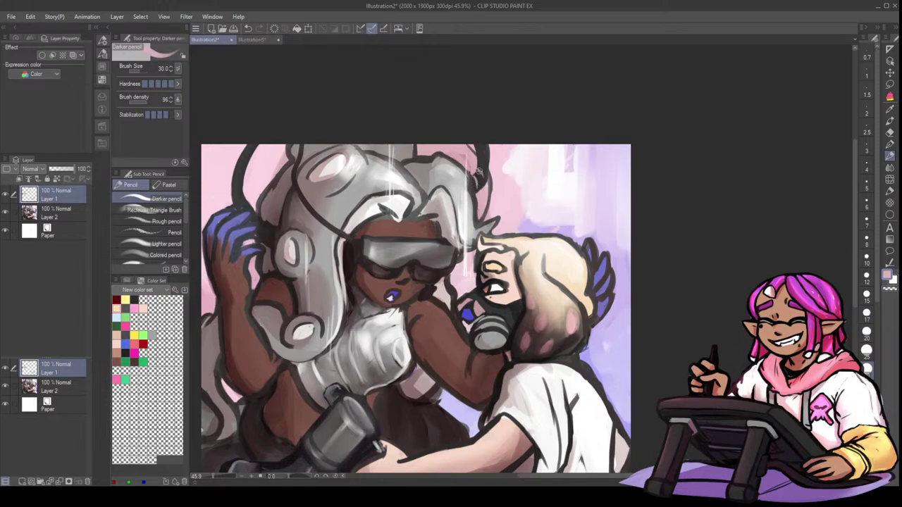
- Paint segment bands across the cord beside the front hair in sampled brown-gray and dark tones with the Darker pencil at 17.4
{"action": "left_click", "coordinate": [482, 173], "text": "alt"}
{"action": "left_click", "coordinate": [482, 174], "text": "alt"}
{"action": "left_click_drag", "start_coordinate": [497, 166], "coordinate": [490, 167]}
{"action": "key", "text": "bracketright"}
{"action": "key", "text": "bracketright"}
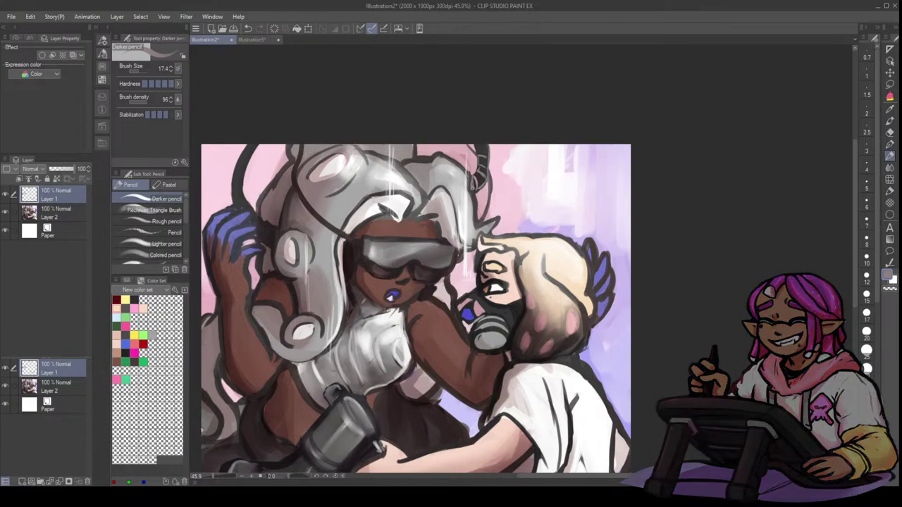
{"action": "left_click", "coordinate": [484, 177], "text": "alt"}
{"action": "left_click_drag", "start_coordinate": [473, 179], "coordinate": [475, 189]}
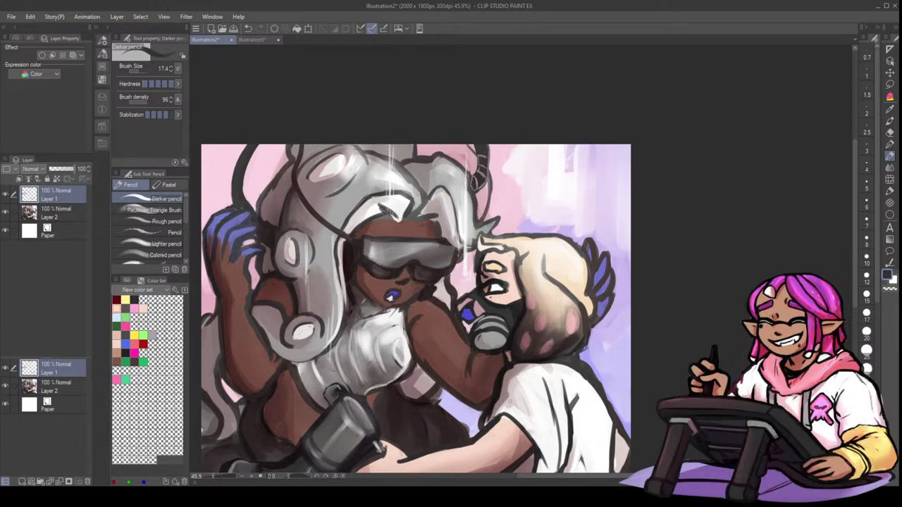
- Add light gray details between the cord's segments, alternating with dark, using the Darker pencil at 17.4
{"action": "left_click", "coordinate": [748, 99], "text": "alt"}
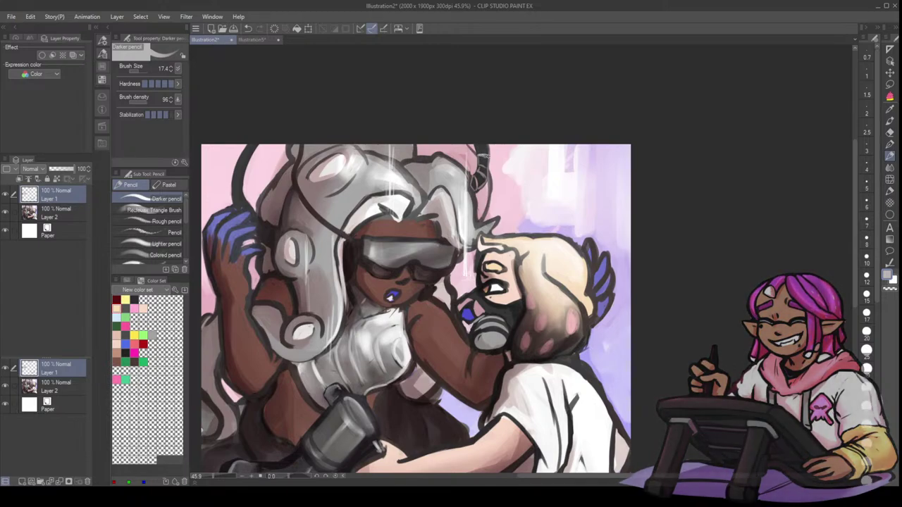
{"action": "key", "text": "x"}
{"action": "key", "text": "x"}
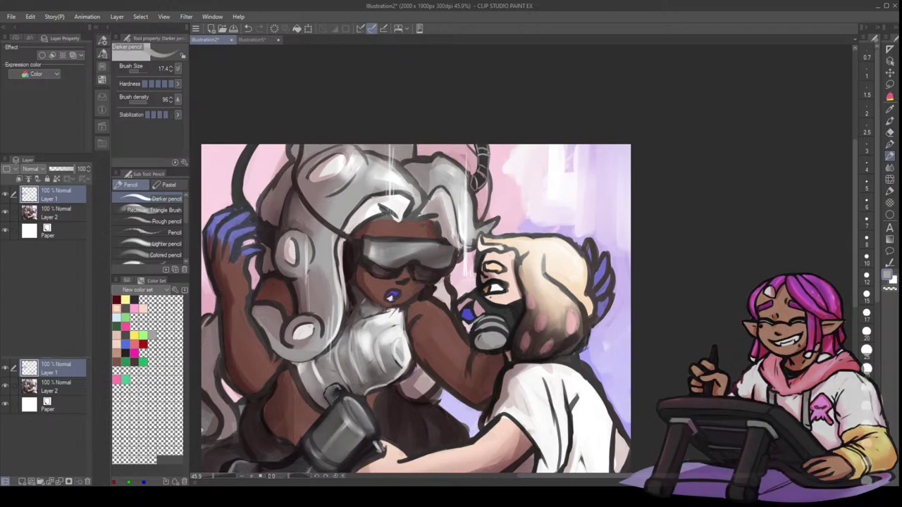
{"action": "key", "text": "x"}
- Shade and highlight the cord's segments with Opaque watercolor at 27.6 and 23.2 and the Darker pencil at 13.0
{"action": "key", "text": "b"}
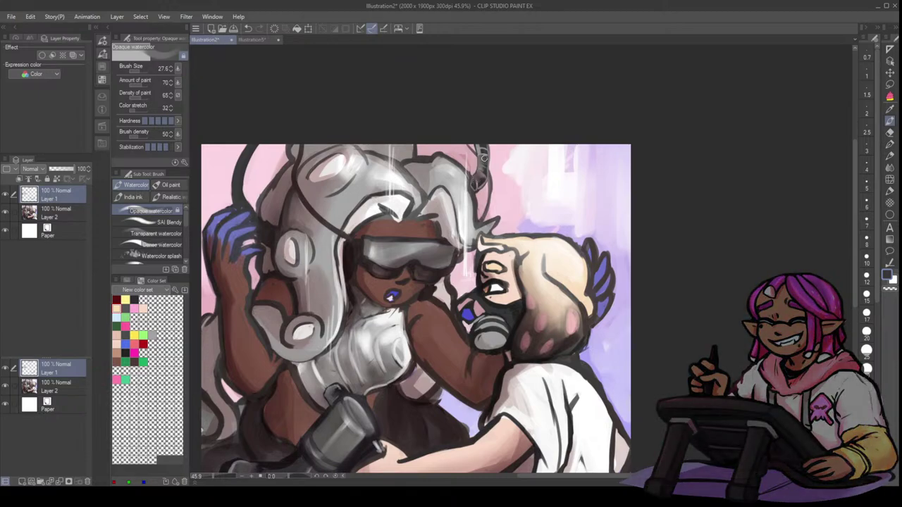
{"action": "key", "text": "p"}
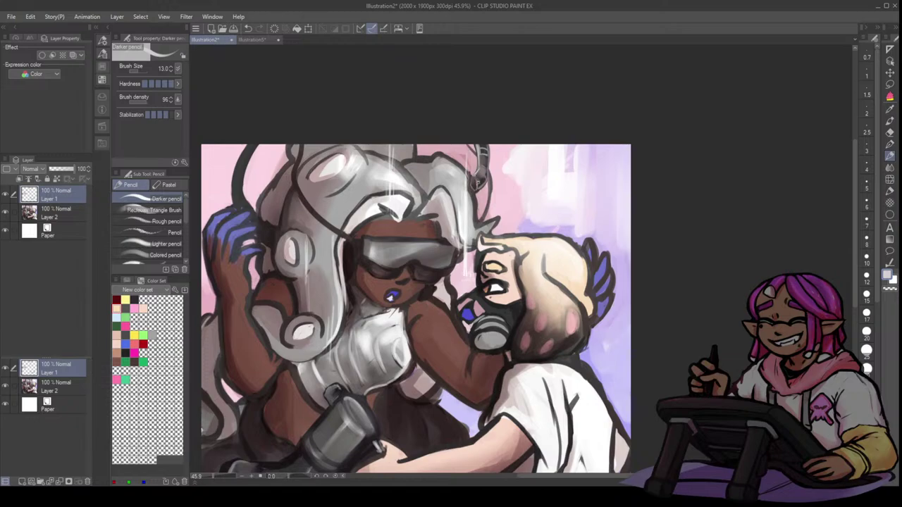
{"action": "key", "text": "b"}
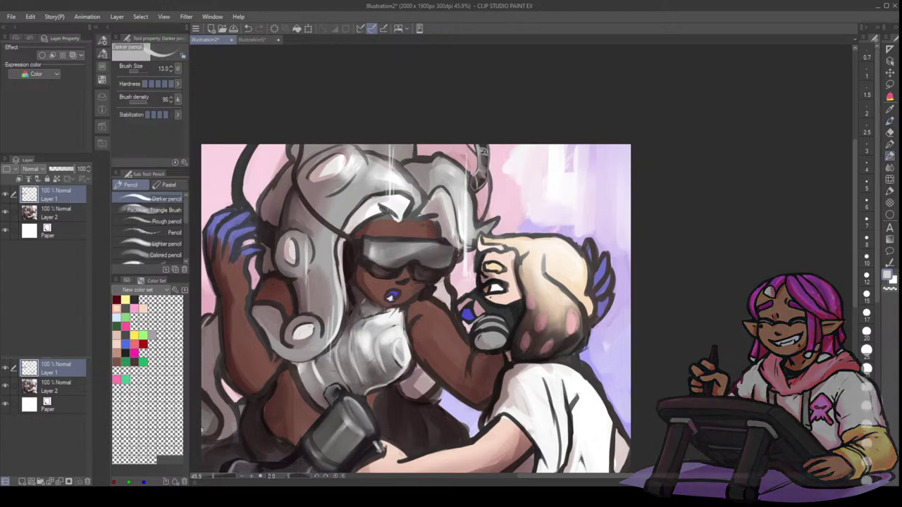
{"action": "key", "text": "ctrl+z"}
{"action": "key", "text": "p"}
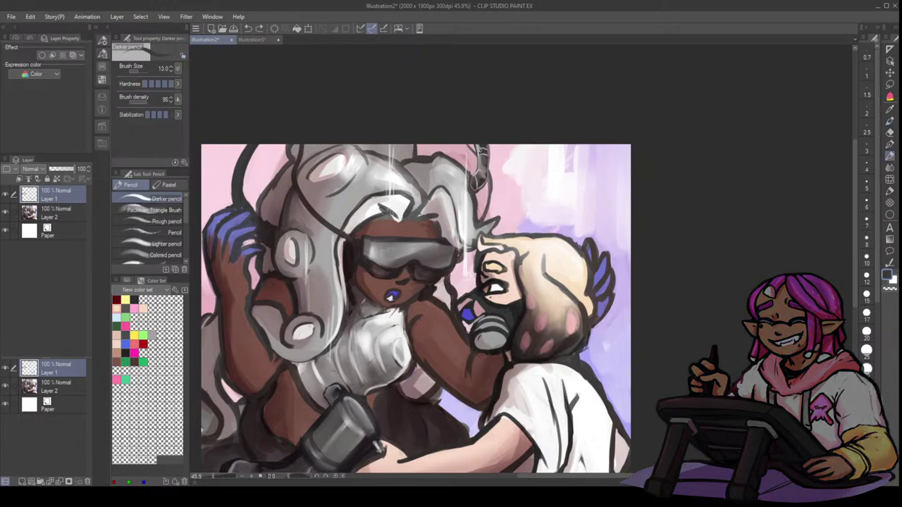
{"action": "key", "text": "b"}
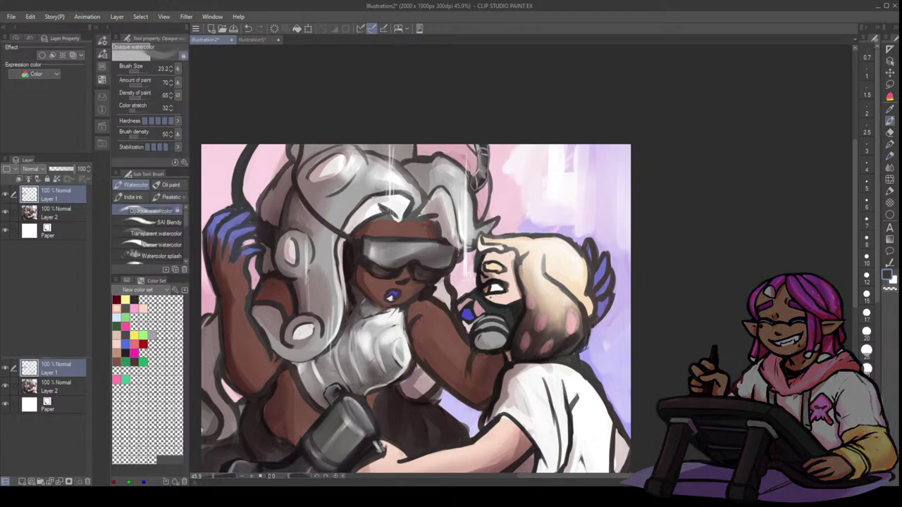
{"action": "left_click_drag", "start_coordinate": [478, 148], "coordinate": [486, 153]}
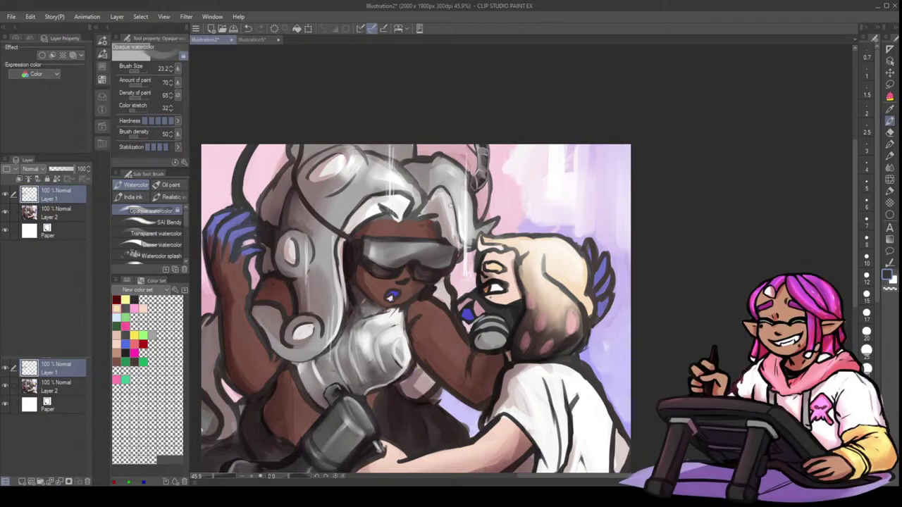
{"action": "key", "text": "c"}
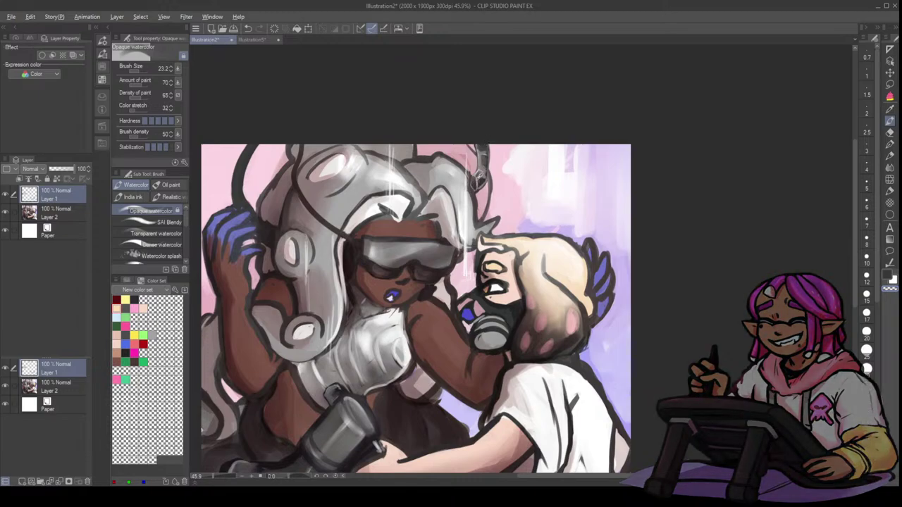
{"action": "key", "text": "c"}
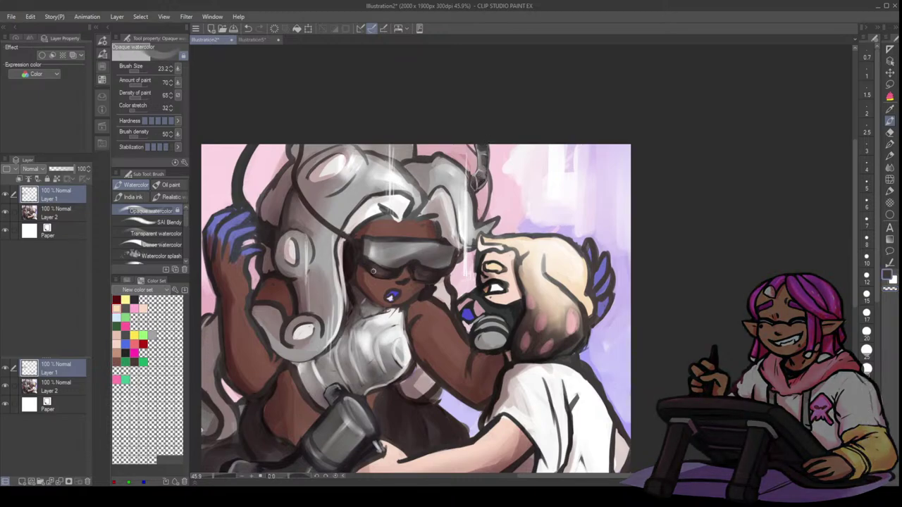
{"action": "key", "text": "p"}
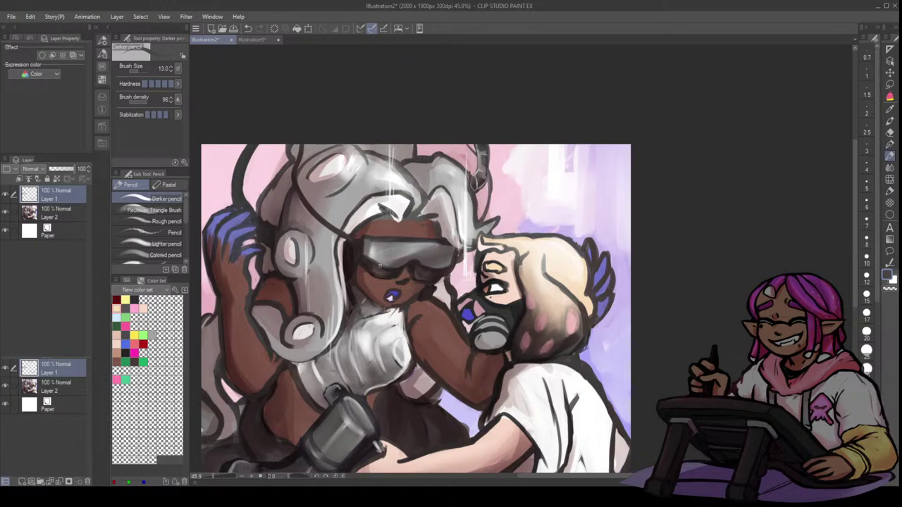
{"action": "left_click", "coordinate": [371, 247], "text": "alt"}
{"action": "mouse_move", "coordinate": [371, 255]}
{"action": "left_mouse_down"}
{"action": "mouse_move", "coordinate": [391, 265]}
{"action": "mouse_move", "coordinate": [370, 249]}
{"action": "left_mouse_up"}
{"action": "key", "text": "ctrl+z"}
{"action": "key", "text": "ctrl+z"}
- Refine the visor's lower edge around the nose and the nose itself in sampled dark and brown with the Darker pencil at 21.7
{"action": "left_click", "coordinate": [415, 269], "text": "alt"}
{"action": "left_click", "coordinate": [408, 269], "text": "alt"}
{"action": "key", "text": "]"}
{"action": "key", "text": "ctrl+z"}
{"action": "left_click", "coordinate": [407, 271], "text": "alt"}
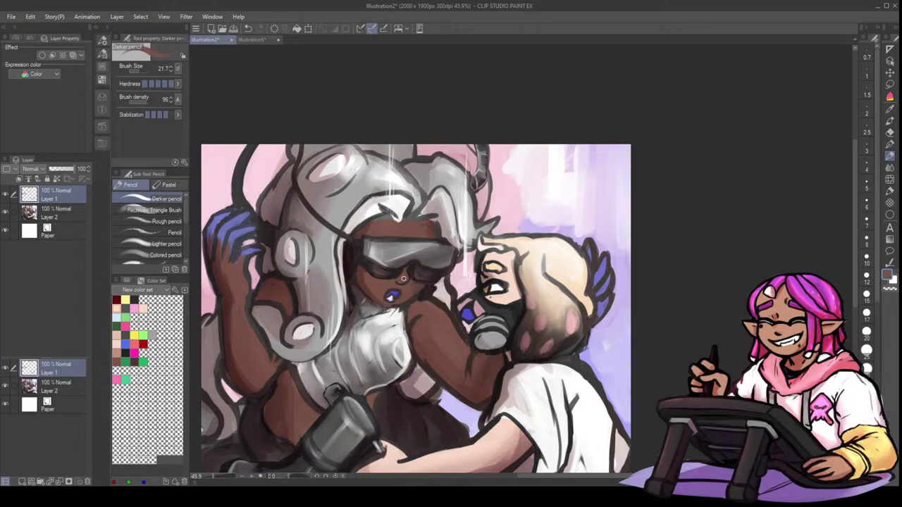
{"action": "left_click", "coordinate": [415, 267], "text": "alt"}
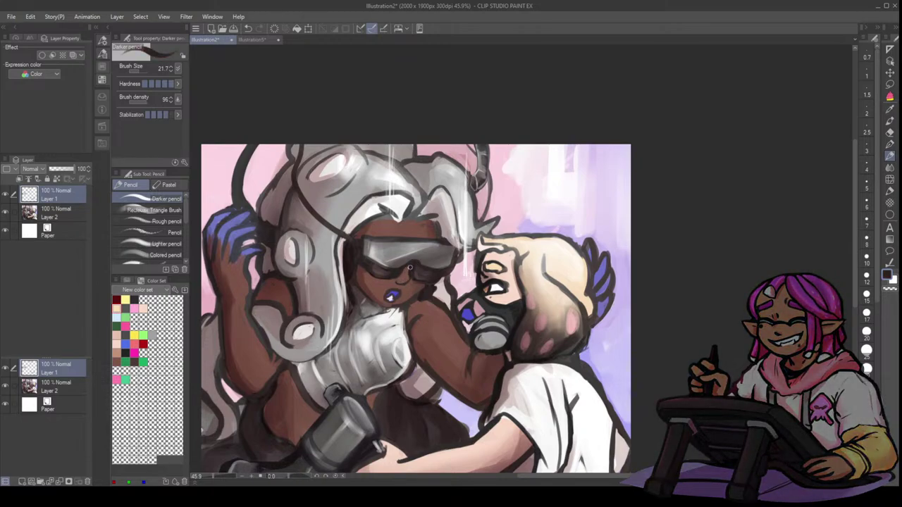
{"action": "left_click", "coordinate": [399, 282], "text": "alt"}
{"action": "left_click", "coordinate": [394, 284], "text": "alt"}
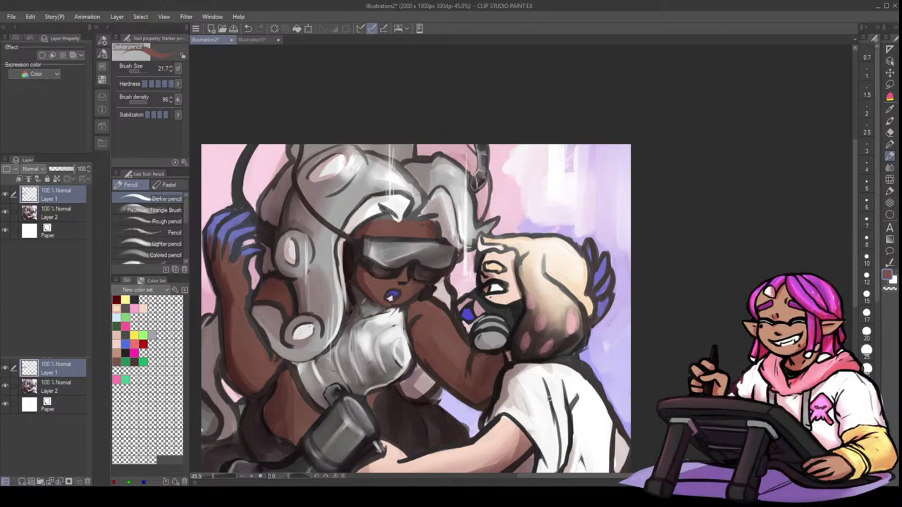
- Paint a light gray highlight along the dark cord above the raised hand with the Darker pencil at 22.3
{"action": "key", "text": "bracketright"}
{"action": "left_click", "coordinate": [484, 149], "text": "alt"}
{"action": "left_click_drag", "start_coordinate": [250, 147], "coordinate": [236, 184]}
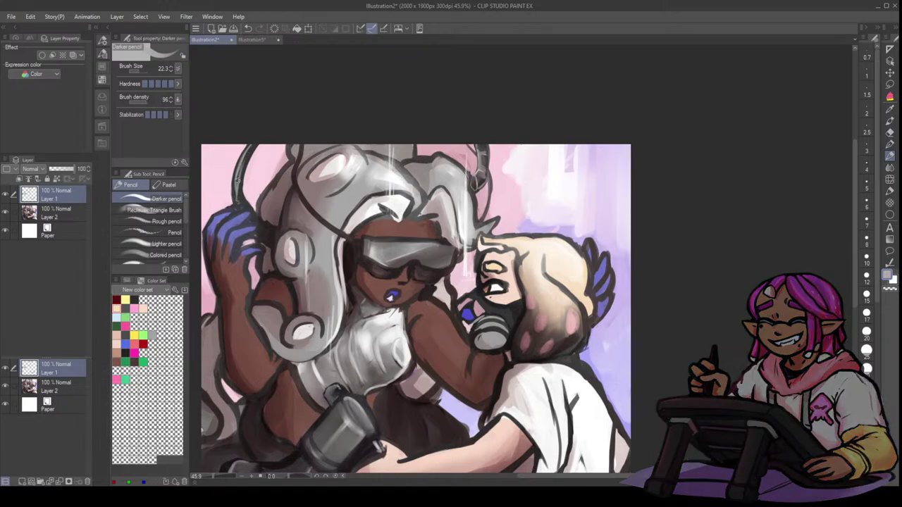
{"action": "key", "text": "b"}
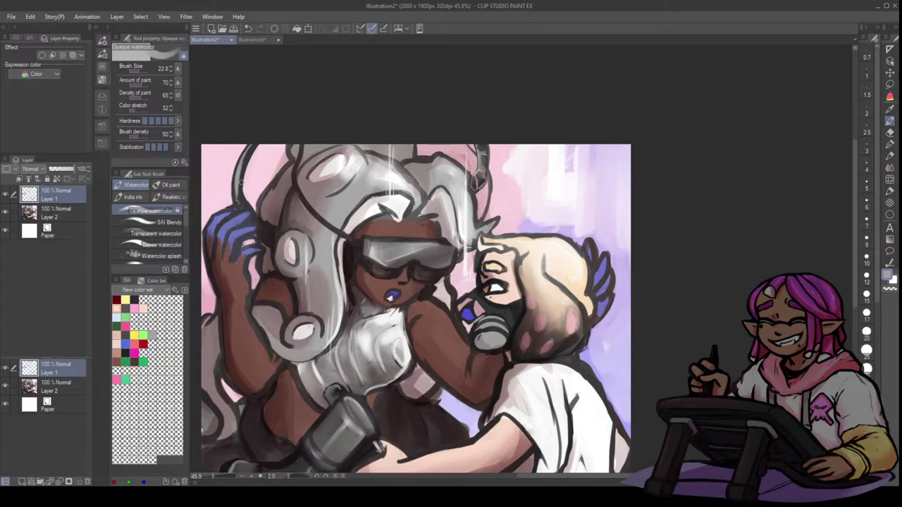
{"action": "key", "text": "p"}
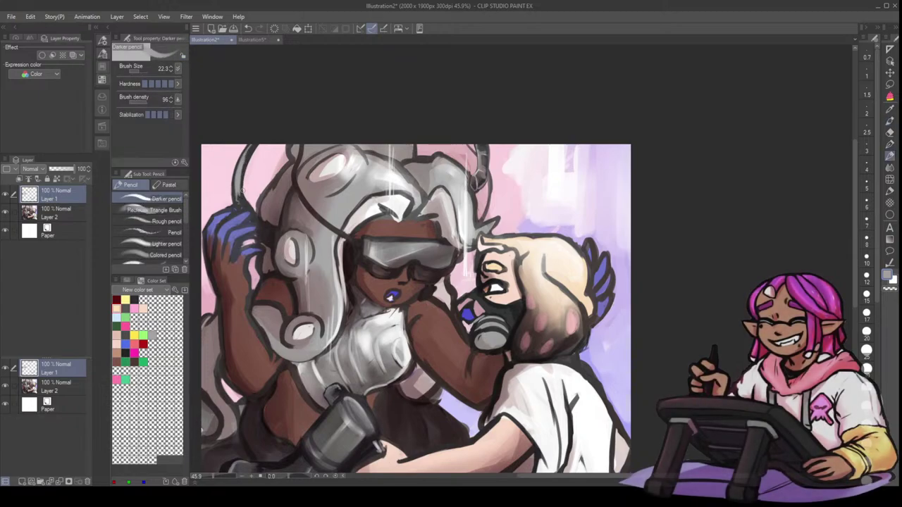
{"action": "left_click", "coordinate": [889, 144]}
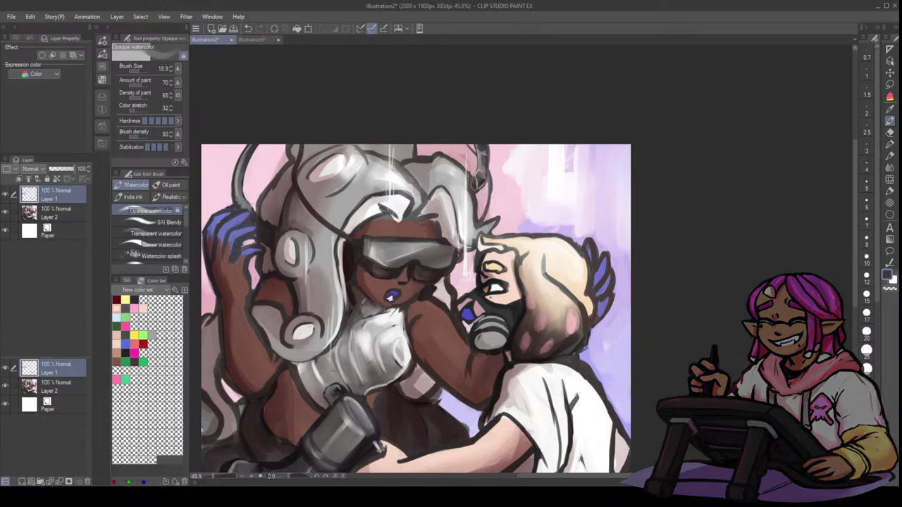
- Continue the gray highlight on the cord's end between the raised fingers and the hair, using the Darker pencil at 22.3
{"action": "key", "text": "p"}
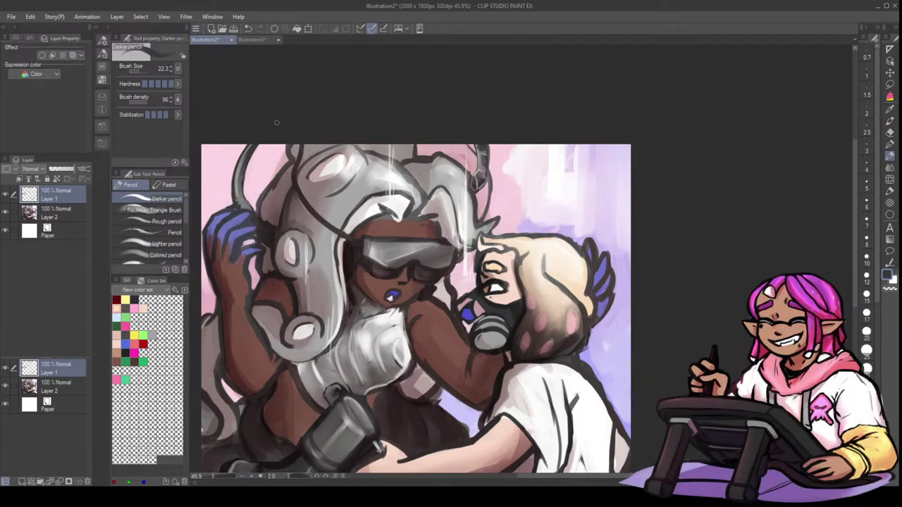
{"action": "key", "text": "b"}
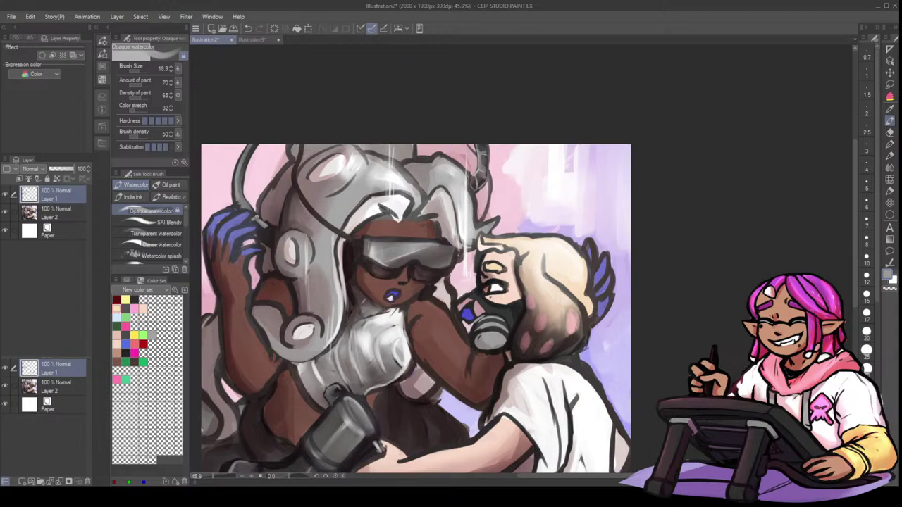
{"action": "key", "text": "p"}
{"action": "left_click_drag", "start_coordinate": [258, 216], "coordinate": [271, 225]}
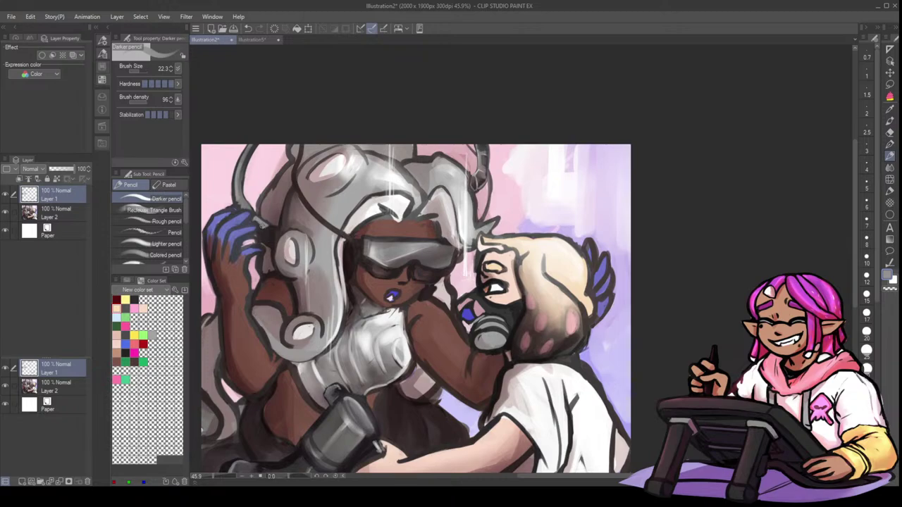
{"action": "key", "text": "b"}
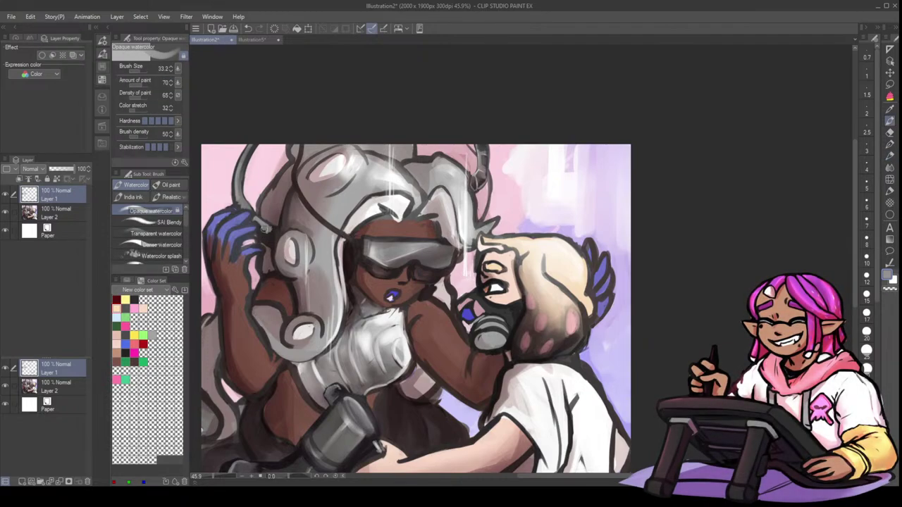
{"action": "key", "text": "ctrl+z"}
{"action": "key", "text": "p"}
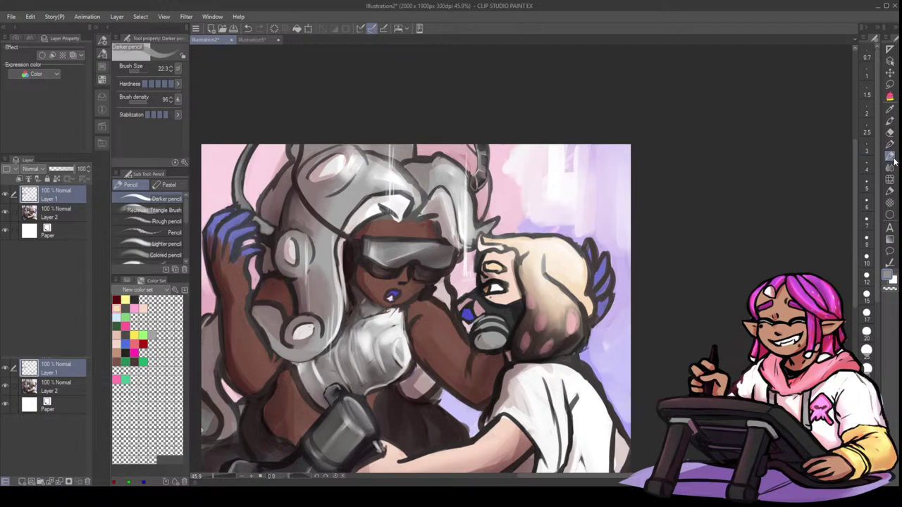
- Shade the cord above the raised hand in sampled dark with Opaque watercolor at 23.5
{"action": "key", "text": "bracketright"}
{"action": "key", "text": "bracketleft"}
{"action": "key", "text": "bracketleft"}
{"action": "key", "text": "bracketright"}
{"action": "key", "text": "bracketright"}
{"action": "key", "text": "bracketright"}
{"action": "key", "text": "b"}
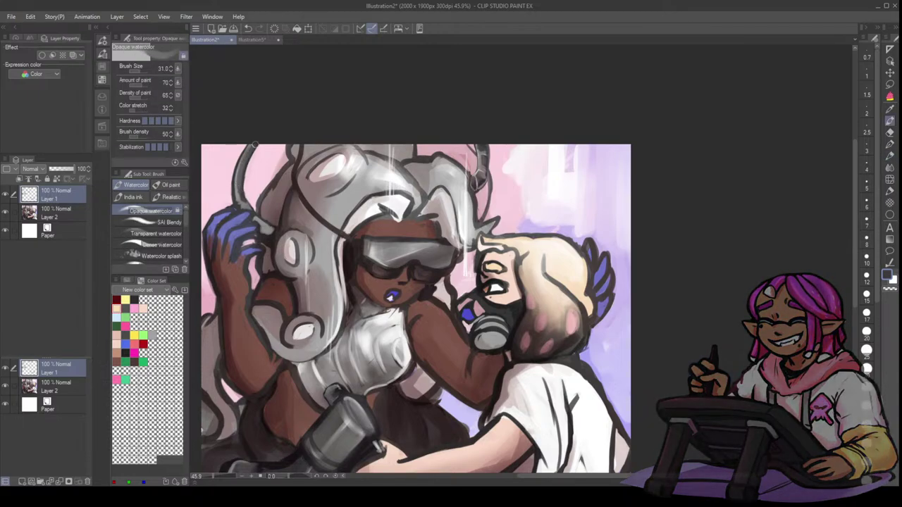
{"action": "key", "text": "["}
{"action": "left_click_drag", "start_coordinate": [241, 168], "coordinate": [241, 197]}
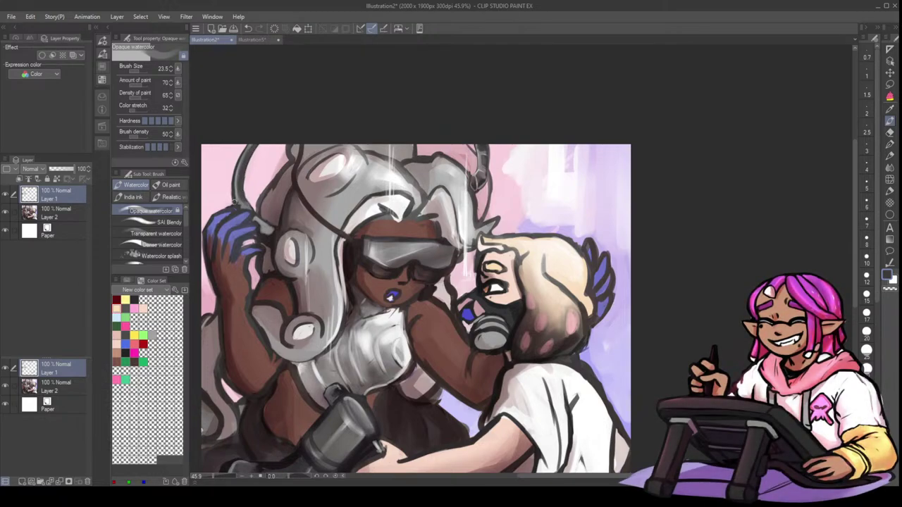
- Rework the cord's end beside the fingers in sampled dark with the Darker pencil at 30.2 and Opaque watercolor at 18.9
{"action": "left_click_drag", "start_coordinate": [258, 218], "coordinate": [276, 229]}
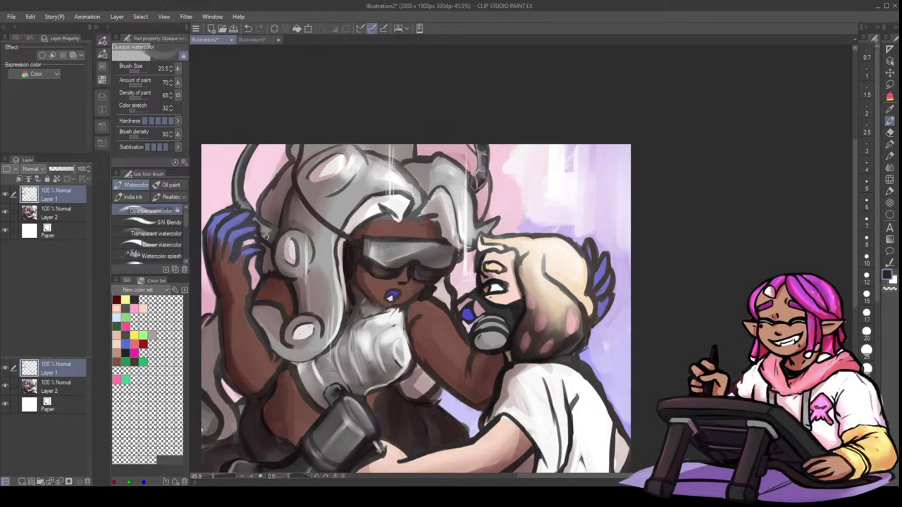
{"action": "key", "text": "ctrl+z"}
{"action": "key", "text": "p"}
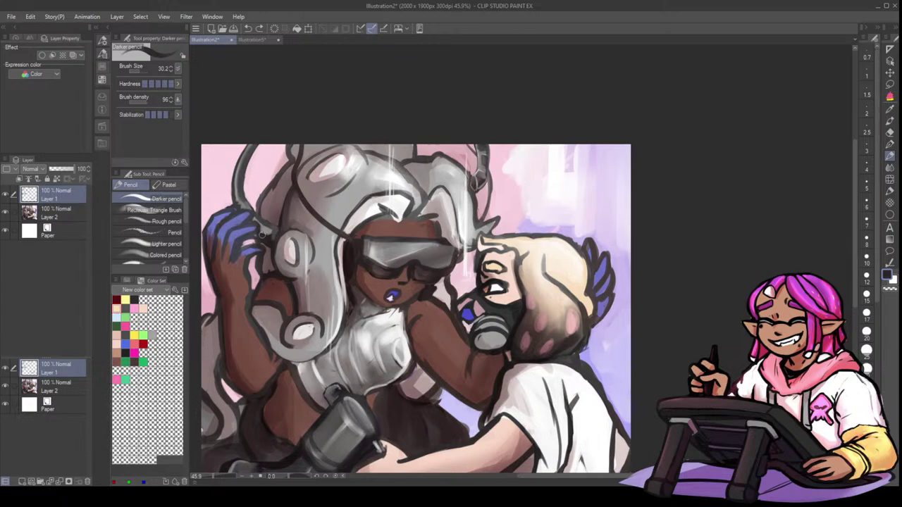
{"action": "key", "text": "b"}
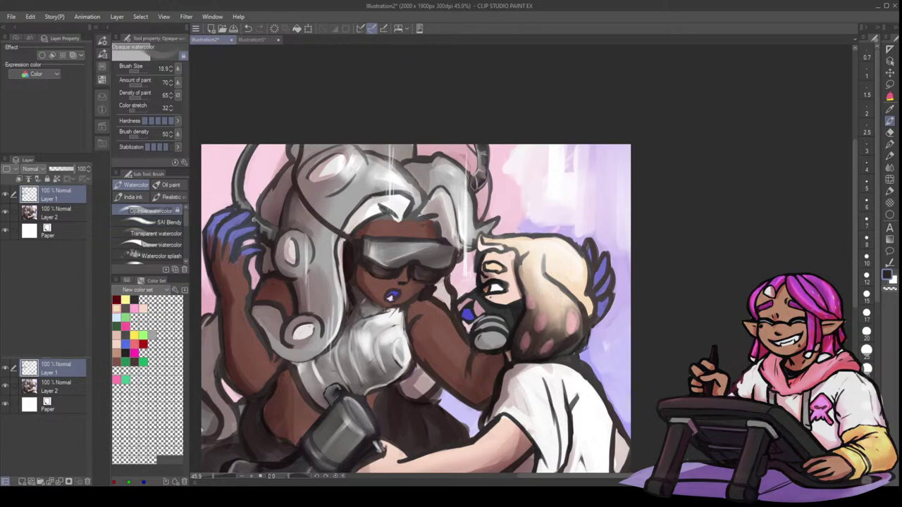
- Soften the shading on the silver hair beside the raised hand with Transparent watercolor at 42.6
{"action": "left_click", "coordinate": [155, 233]}
{"action": "key", "text": "bracketleft"}
{"action": "key", "text": "bracketleft"}
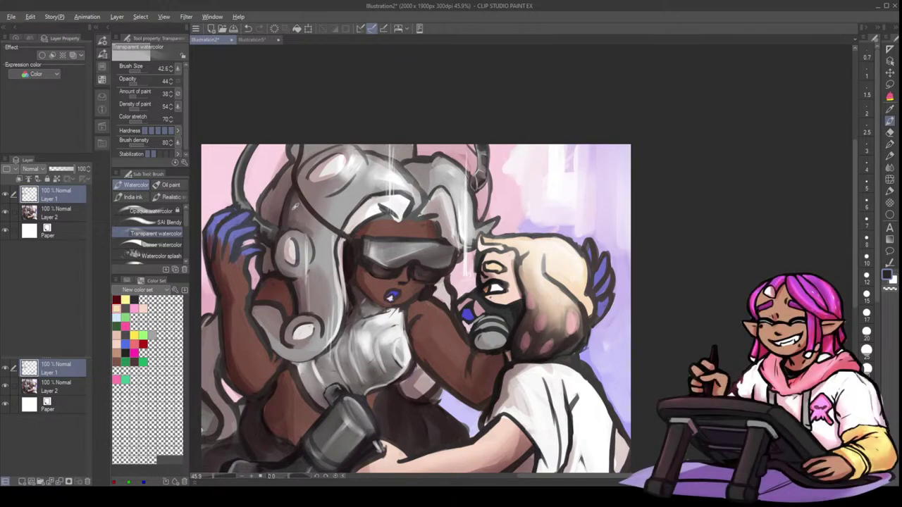
{"action": "key", "text": "p"}
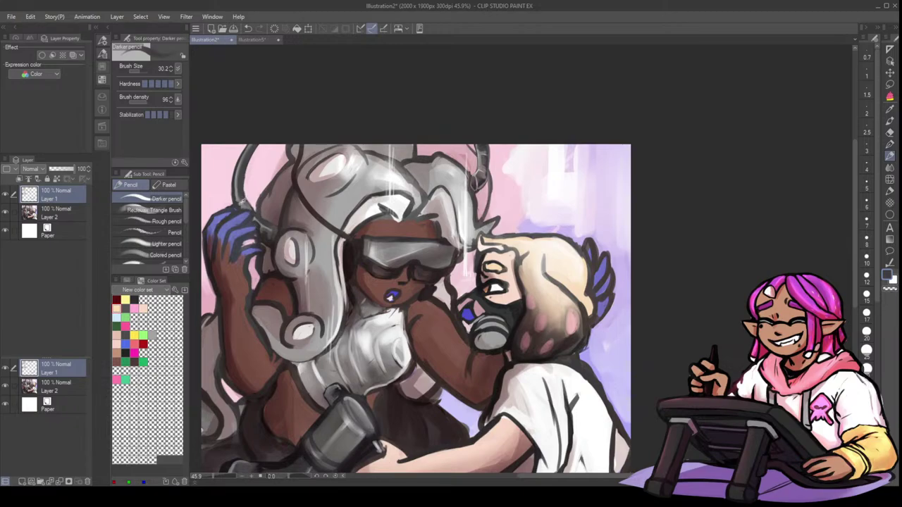
{"action": "key", "text": "ctrl+z"}
- Reshape the white highlight inside the lower hair curl with Opaque watercolor at 18.9
{"action": "key", "text": "b"}
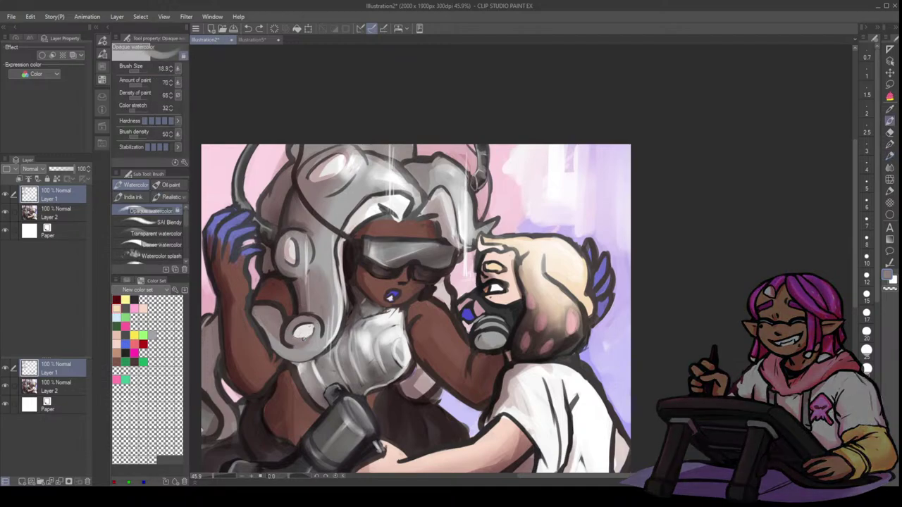
{"action": "left_click_drag", "start_coordinate": [295, 337], "coordinate": [314, 330]}
{"action": "left_click", "coordinate": [303, 322], "text": "alt"}
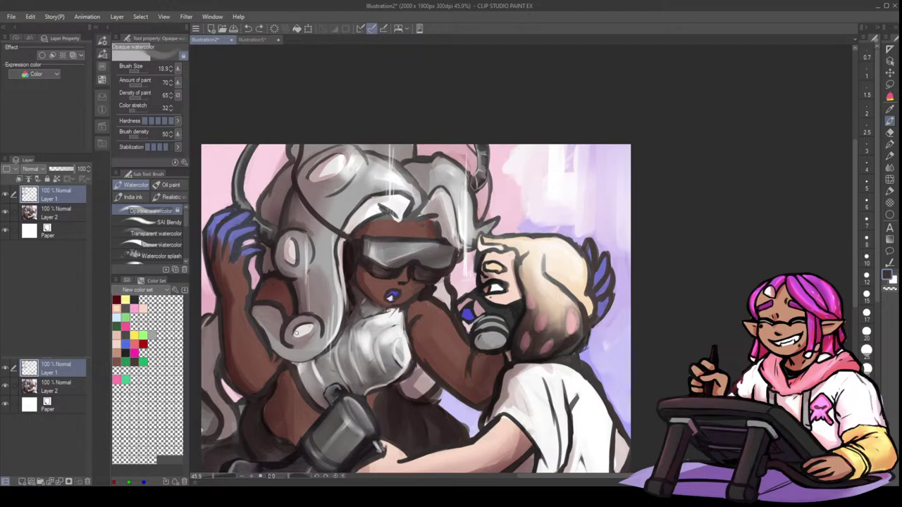
{"action": "key", "text": "p"}
{"action": "left_click_drag", "start_coordinate": [294, 333], "coordinate": [314, 326]}
{"action": "key", "text": "ctrl+z"}
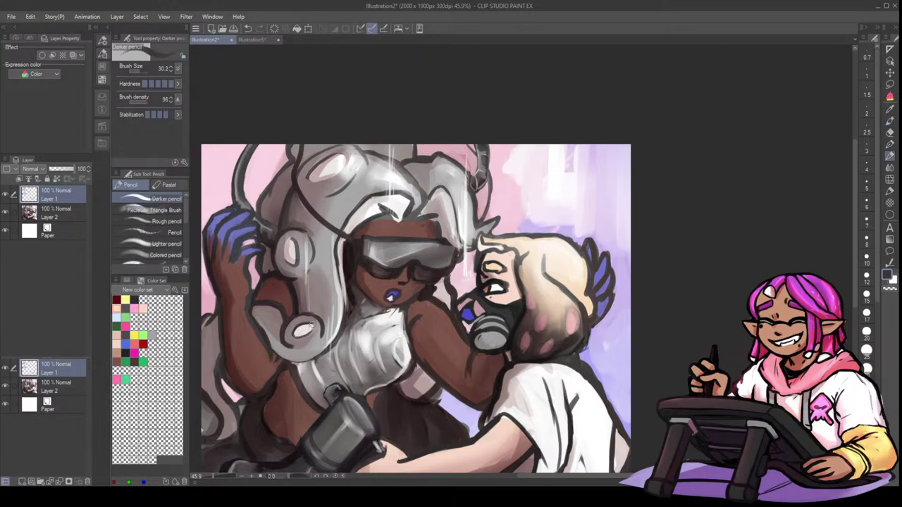
- Paint a near-white rim along the underside of the lower hair curl with the Darker pencil at 30.2
{"action": "left_click", "coordinate": [307, 328], "text": "alt"}
{"action": "left_click", "coordinate": [267, 297], "text": "alt"}
{"action": "left_click", "coordinate": [251, 292], "text": "alt"}
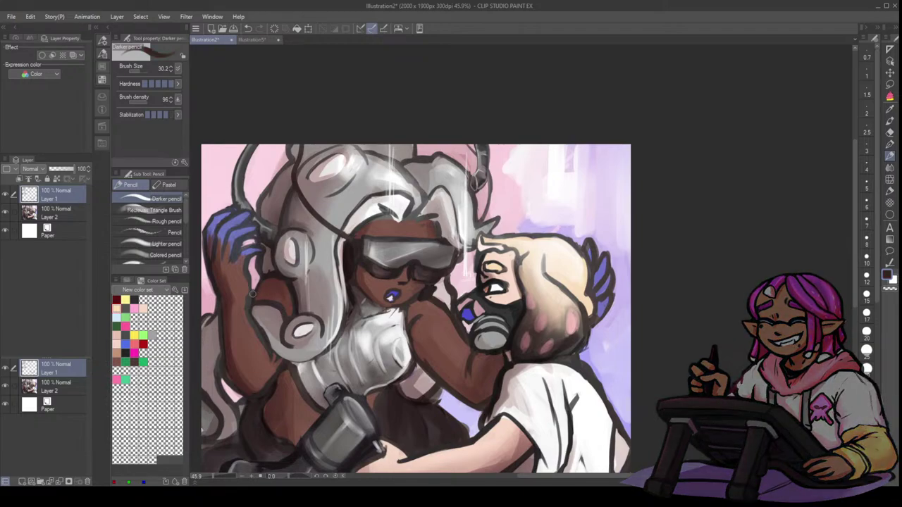
{"action": "left_click", "coordinate": [217, 323], "text": "alt"}
{"action": "left_click", "coordinate": [305, 327], "text": "alt"}
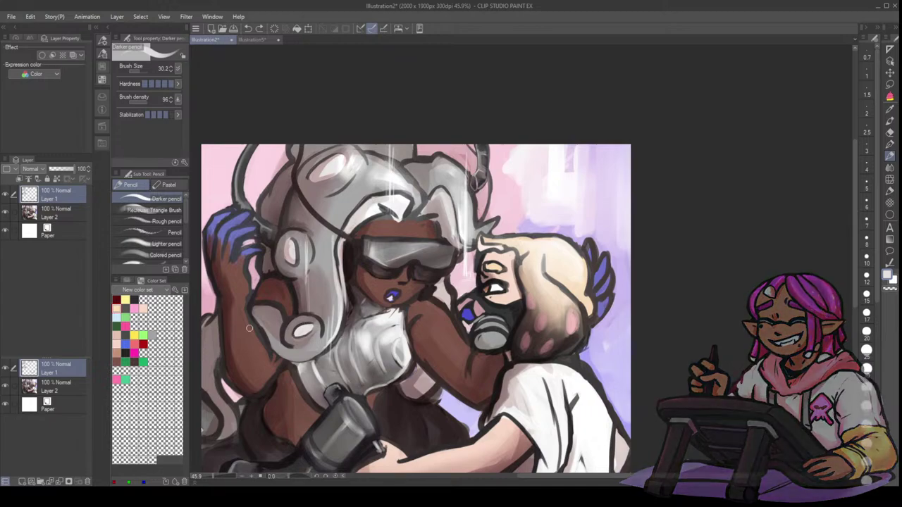
{"action": "mouse_move", "coordinate": [282, 360]}
{"action": "left_mouse_down"}
{"action": "mouse_move", "coordinate": [314, 361]}
{"action": "mouse_move", "coordinate": [327, 344]}
{"action": "mouse_move", "coordinate": [286, 359]}
{"action": "mouse_move", "coordinate": [274, 351]}
{"action": "mouse_move", "coordinate": [309, 362]}
{"action": "mouse_move", "coordinate": [298, 365]}
{"action": "mouse_move", "coordinate": [327, 350]}
{"action": "mouse_move", "coordinate": [283, 360]}
{"action": "mouse_move", "coordinate": [319, 355]}
{"action": "mouse_move", "coordinate": [276, 348]}
{"action": "mouse_move", "coordinate": [301, 356]}
{"action": "left_mouse_up"}
- Touch up the hair strand's edge between the lower curl and the forearm in sampled grays with the Darker pencil at 30.2
{"action": "left_click", "coordinate": [275, 354], "text": "alt"}
{"action": "key", "text": "ctrl+z"}
{"action": "left_click", "coordinate": [280, 346], "text": "alt"}
{"action": "left_click", "coordinate": [265, 324], "text": "alt"}
{"action": "left_click_drag", "start_coordinate": [260, 323], "coordinate": [276, 345]}
{"action": "key", "text": "ctrl+z"}
{"action": "left_click", "coordinate": [276, 340], "text": "alt"}
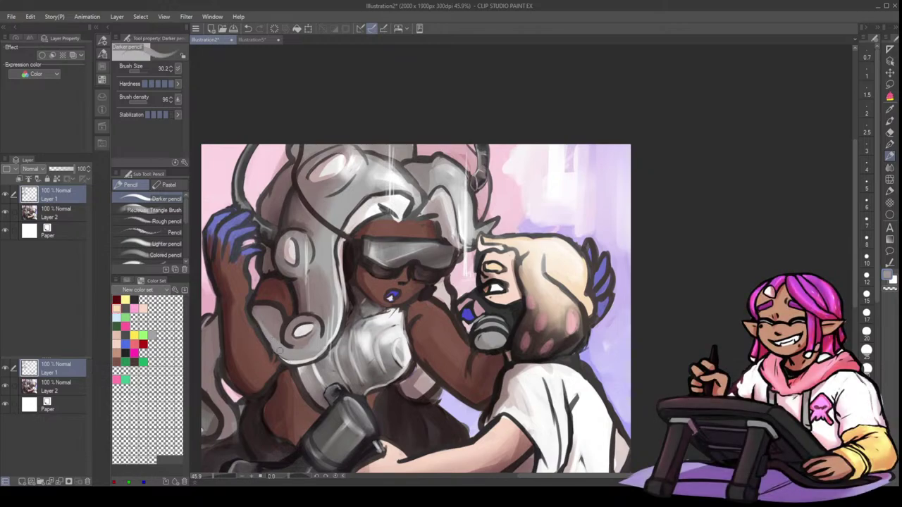
- Lighten and blend the gray strand leading into the lower curl with Opaque watercolor at 29.9
{"action": "mouse_move", "coordinate": [256, 310]}
{"action": "left_mouse_down"}
{"action": "mouse_move", "coordinate": [276, 310]}
{"action": "mouse_move", "coordinate": [287, 322]}
{"action": "mouse_move", "coordinate": [281, 334]}
{"action": "left_mouse_up"}
{"action": "key", "text": "ctrl+z"}
{"action": "left_click", "coordinate": [274, 304], "text": "alt"}
{"action": "key", "text": "b"}
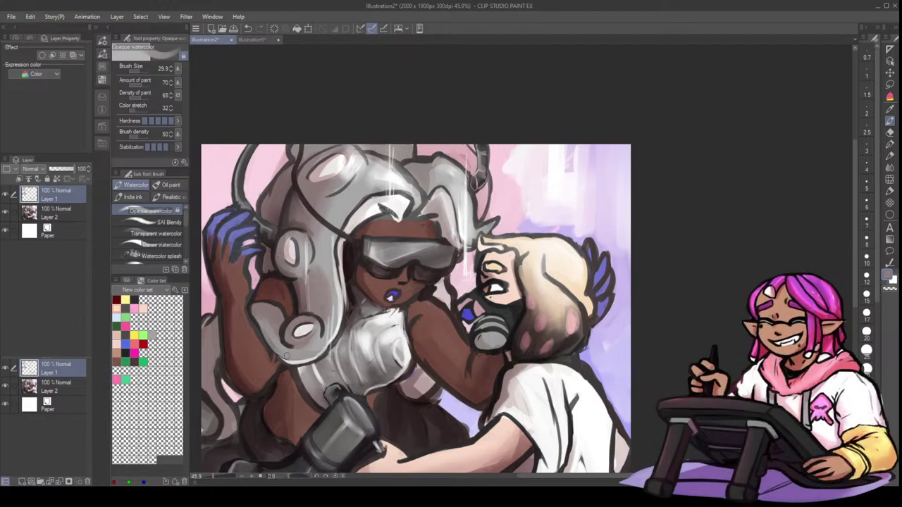
{"action": "key", "text": "]"}
{"action": "key", "text": "p"}
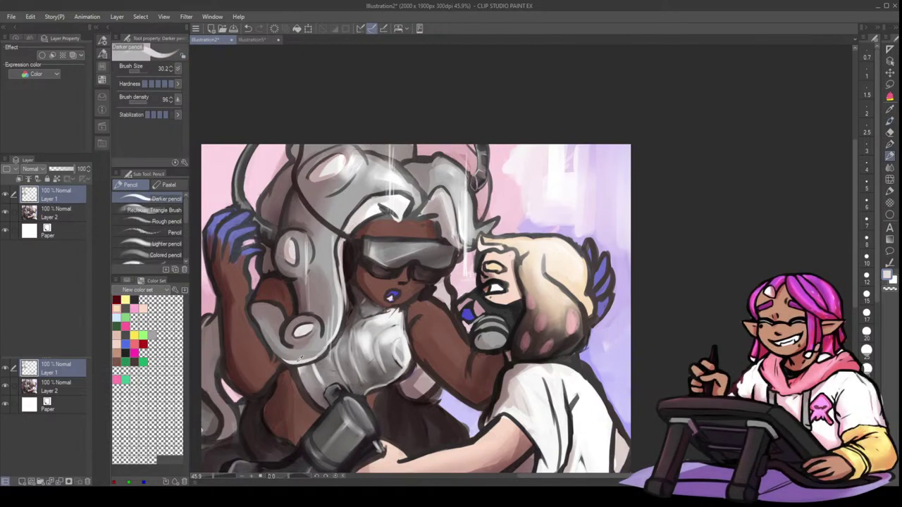
{"action": "left_click_drag", "start_coordinate": [284, 360], "coordinate": [317, 354]}
{"action": "key", "text": "ctrl+z"}
- Paint a light highlight and sampled gray-brown edges on the back hair behind the raised elbow with the Darker pencil at 37.1
{"action": "key", "text": "]"}
{"action": "mouse_move", "coordinate": [217, 355]}
{"action": "left_mouse_down"}
{"action": "mouse_move", "coordinate": [217, 394]}
{"action": "mouse_move", "coordinate": [215, 371]}
{"action": "mouse_move", "coordinate": [233, 405]}
{"action": "mouse_move", "coordinate": [221, 360]}
{"action": "mouse_move", "coordinate": [219, 388]}
{"action": "mouse_move", "coordinate": [222, 350]}
{"action": "mouse_move", "coordinate": [220, 382]}
{"action": "left_mouse_up"}
{"action": "left_click", "coordinate": [223, 351], "text": "alt"}
{"action": "left_click", "coordinate": [220, 382], "text": "alt"}
{"action": "mouse_move", "coordinate": [220, 349]}
{"action": "left_mouse_down"}
{"action": "mouse_move", "coordinate": [210, 374]}
{"action": "mouse_move", "coordinate": [229, 408]}
{"action": "left_mouse_up"}
{"action": "left_click", "coordinate": [210, 365], "text": "alt"}
{"action": "left_click_drag", "start_coordinate": [209, 362], "coordinate": [228, 409]}
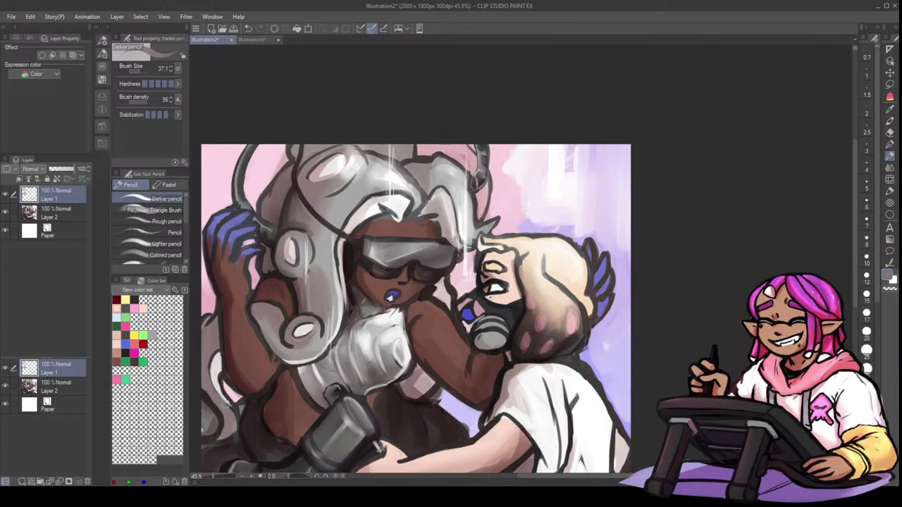
- Refine the light strand behind the raised elbow and its surrounding hair in sampled light and gray tones with the Darker pencil at 37.1
{"action": "left_click", "coordinate": [216, 367], "text": "alt"}
{"action": "mouse_move", "coordinate": [218, 357]}
{"action": "left_mouse_down"}
{"action": "mouse_move", "coordinate": [216, 384]}
{"action": "mouse_move", "coordinate": [226, 399]}
{"action": "left_mouse_up"}
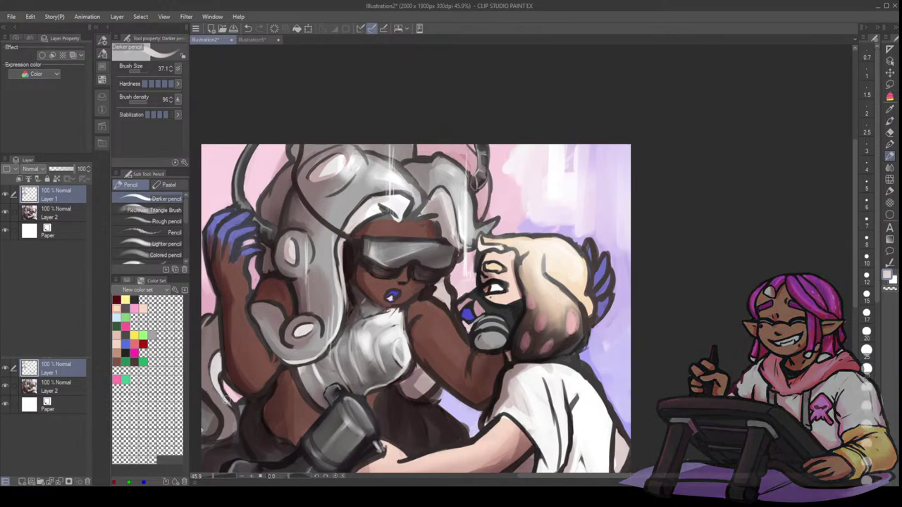
{"action": "left_click", "coordinate": [213, 358], "text": "alt"}
{"action": "mouse_move", "coordinate": [215, 352]}
{"action": "left_mouse_down"}
{"action": "mouse_move", "coordinate": [237, 429]}
{"action": "mouse_move", "coordinate": [205, 426]}
{"action": "mouse_move", "coordinate": [217, 419]}
{"action": "mouse_move", "coordinate": [207, 438]}
{"action": "mouse_move", "coordinate": [201, 395]}
{"action": "mouse_move", "coordinate": [214, 417]}
{"action": "left_mouse_up"}
{"action": "left_click", "coordinate": [213, 421], "text": "alt"}
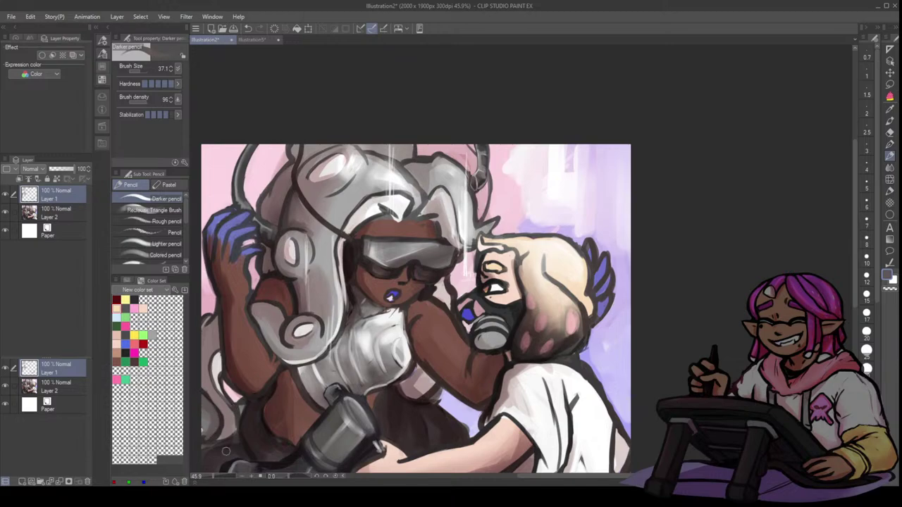
- Touch up the white top's edge beside the upper arm in sampled dark with the Darker pencil at 37.1
{"action": "left_click", "coordinate": [399, 320], "text": "alt"}
{"action": "left_click_drag", "start_coordinate": [404, 308], "coordinate": [407, 327]}
{"action": "key", "text": "ctrl+z"}
{"action": "left_click", "coordinate": [409, 307], "text": "alt"}
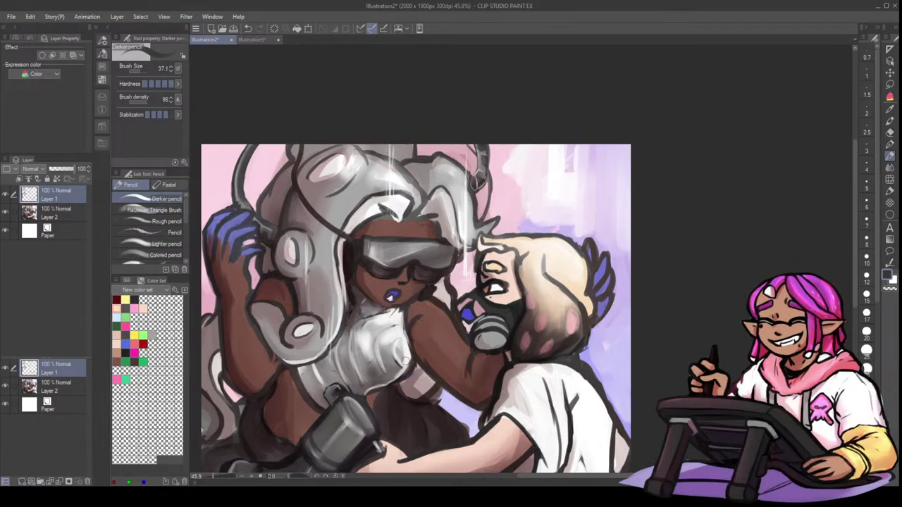
- Refine the dark contour of the gray back hair below the raised elbow with the Darker pencil at 37.1
{"action": "left_click", "coordinate": [207, 399], "text": "alt"}
{"action": "left_click_drag", "start_coordinate": [206, 397], "coordinate": [213, 410]}
{"action": "left_click", "coordinate": [208, 383], "text": "alt"}
{"action": "left_click", "coordinate": [206, 388], "text": "alt"}
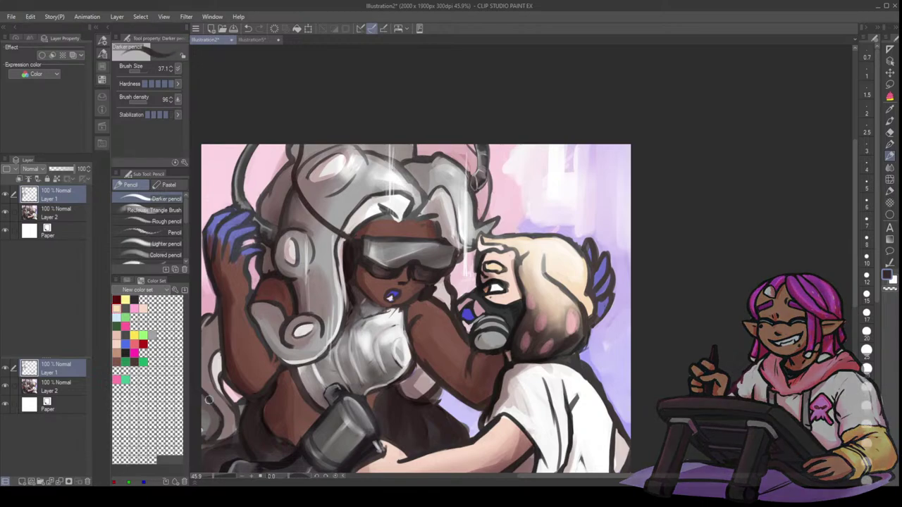
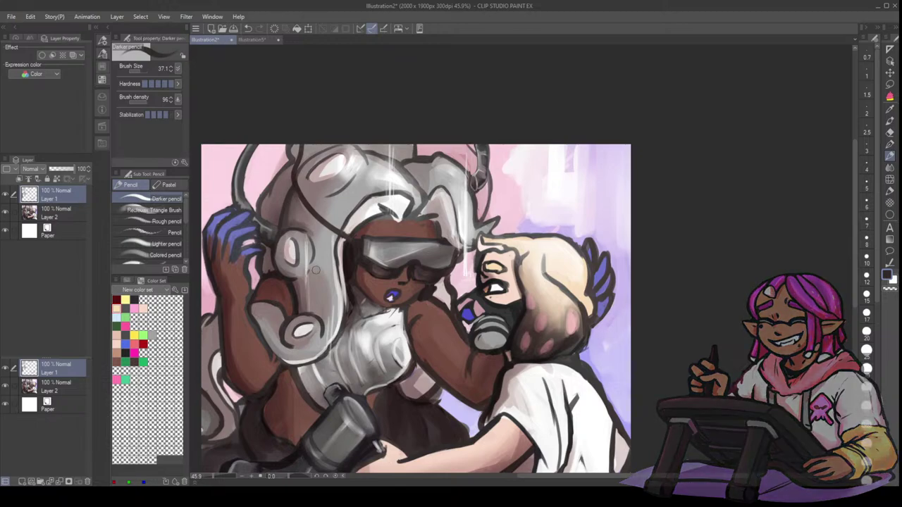
- Touch up the visored woman's cheek and lips in sampled browns with the Darker pencil at 37.1 and 18.1
{"action": "left_click", "coordinate": [418, 297], "text": "alt"}
{"action": "left_click_drag", "start_coordinate": [420, 288], "coordinate": [411, 297]}
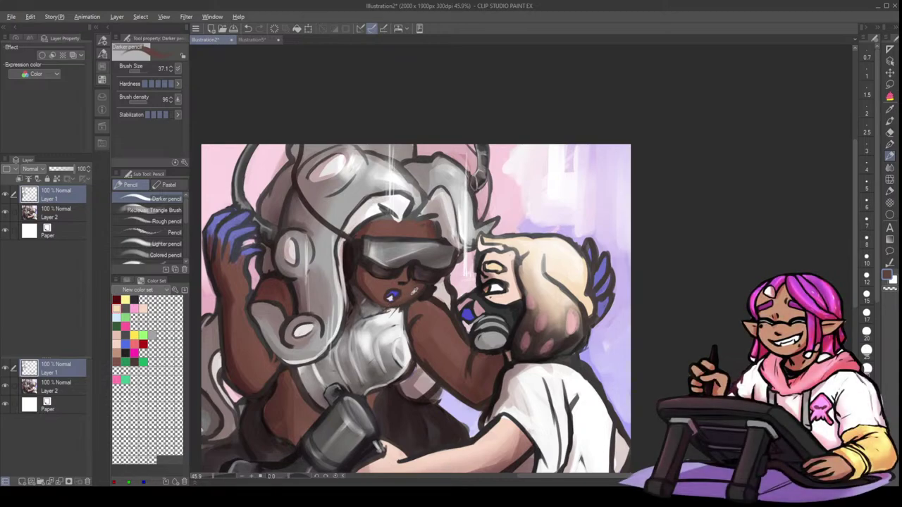
{"action": "key", "text": "["}
{"action": "left_click_drag", "start_coordinate": [394, 300], "coordinate": [390, 297]}
{"action": "left_click", "coordinate": [392, 289], "text": "alt"}
{"action": "key", "text": "ctrl+z"}
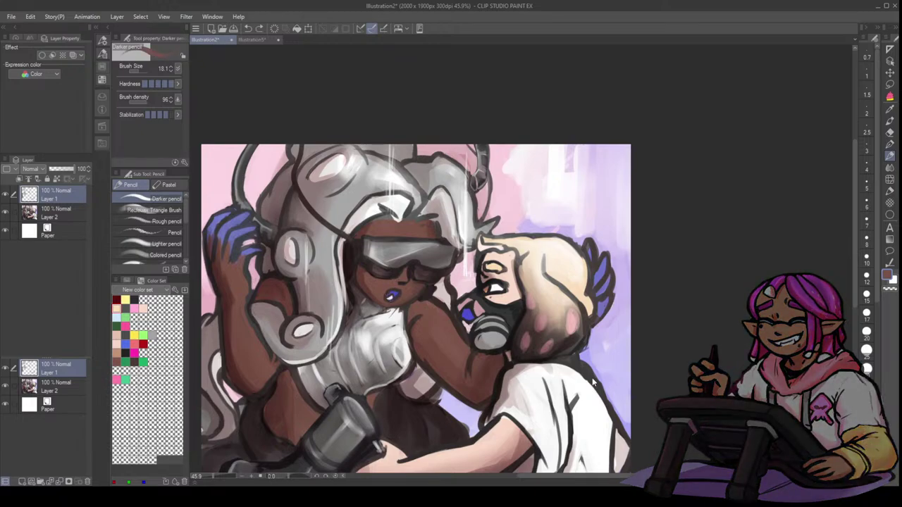
- Refine the gas mask's upper edge and the masked character's eye area in sampled dark and skin tones with the Darker pencil at 18.1
{"action": "left_click", "coordinate": [467, 306], "text": "alt"}
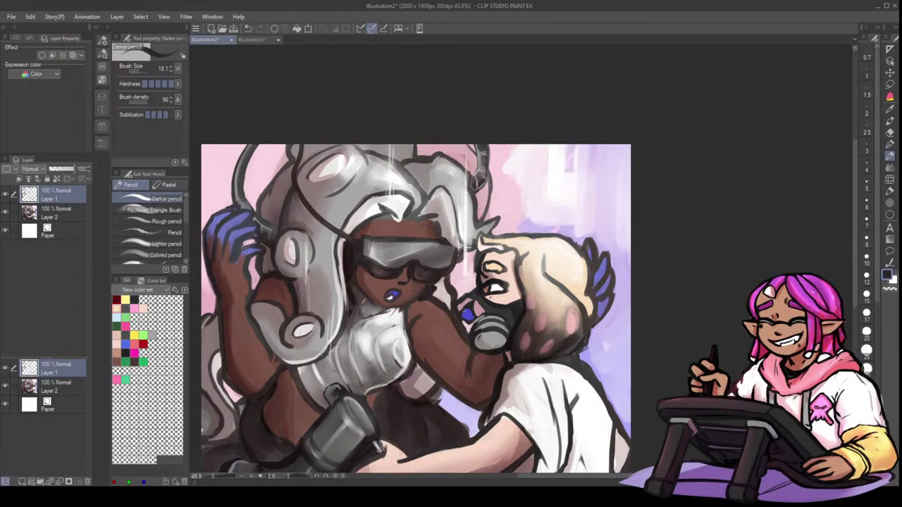
{"action": "left_click_drag", "start_coordinate": [475, 299], "coordinate": [486, 306]}
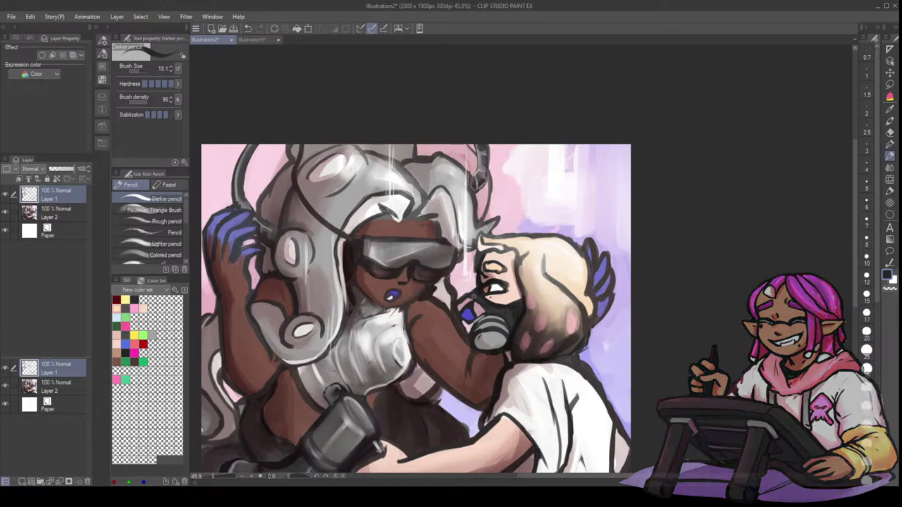
{"action": "left_click", "coordinate": [511, 280], "text": "alt"}
{"action": "left_click", "coordinate": [485, 273], "text": "alt"}
{"action": "mouse_move", "coordinate": [488, 268]}
{"action": "left_mouse_down"}
{"action": "mouse_move", "coordinate": [494, 272]}
{"action": "mouse_move", "coordinate": [480, 272]}
{"action": "left_mouse_up"}
{"action": "left_click", "coordinate": [494, 269], "text": "alt"}
{"action": "left_click", "coordinate": [482, 272], "text": "alt"}
{"action": "left_click_drag", "start_coordinate": [481, 272], "coordinate": [492, 275]}
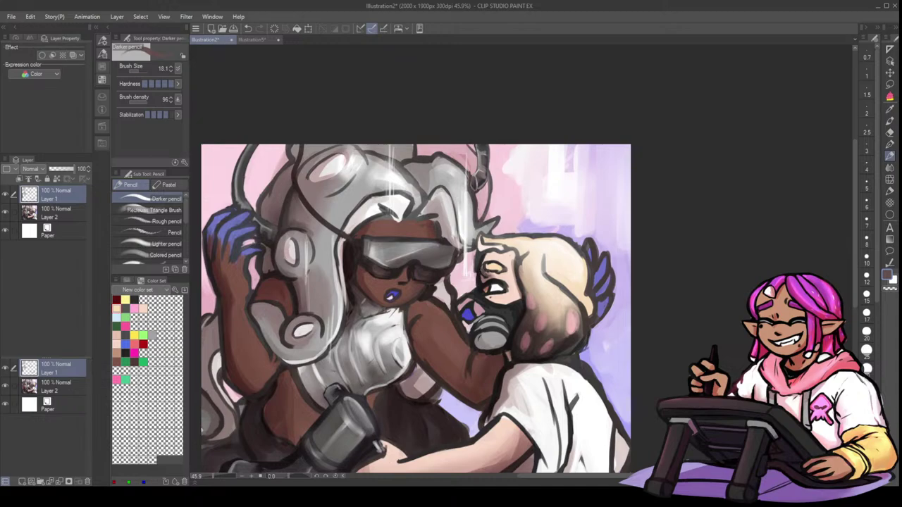
- Paint over the masked character's blond hairline and crown contour in sampled light tones with the Darker pencil at 25.3
{"action": "left_click", "coordinate": [508, 263], "text": "alt"}
{"action": "left_click_drag", "start_coordinate": [514, 254], "coordinate": [513, 258]}
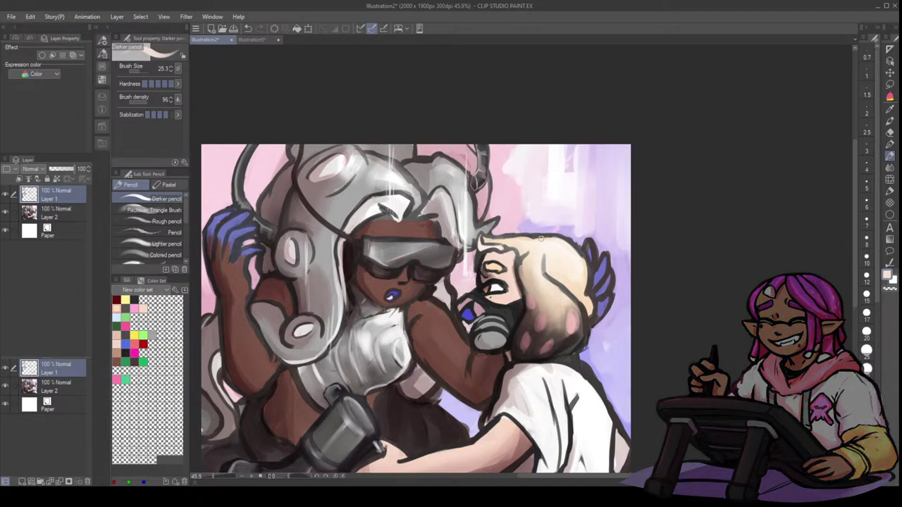
{"action": "left_click", "coordinate": [569, 240], "text": "alt"}
{"action": "key", "text": "bracketright"}
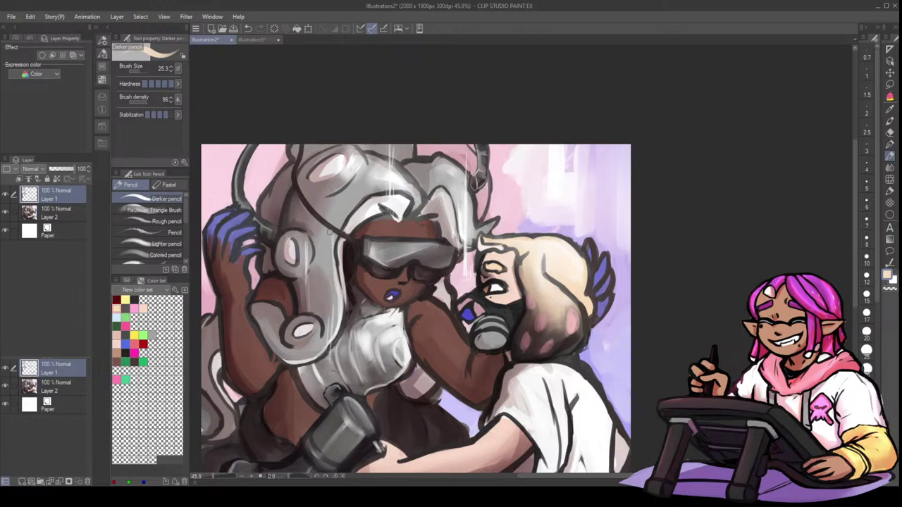
- Paint a light highlight along the thin cord crossing the silver hair with the Darker pencil at 25.3
{"action": "left_click", "coordinate": [298, 188], "text": "alt"}
{"action": "left_click", "coordinate": [335, 165], "text": "alt"}
{"action": "mouse_move", "coordinate": [301, 147]}
{"action": "left_mouse_down"}
{"action": "mouse_move", "coordinate": [307, 207]}
{"action": "mouse_move", "coordinate": [351, 241]}
{"action": "left_mouse_up"}
{"action": "key", "text": "ctrl+z"}
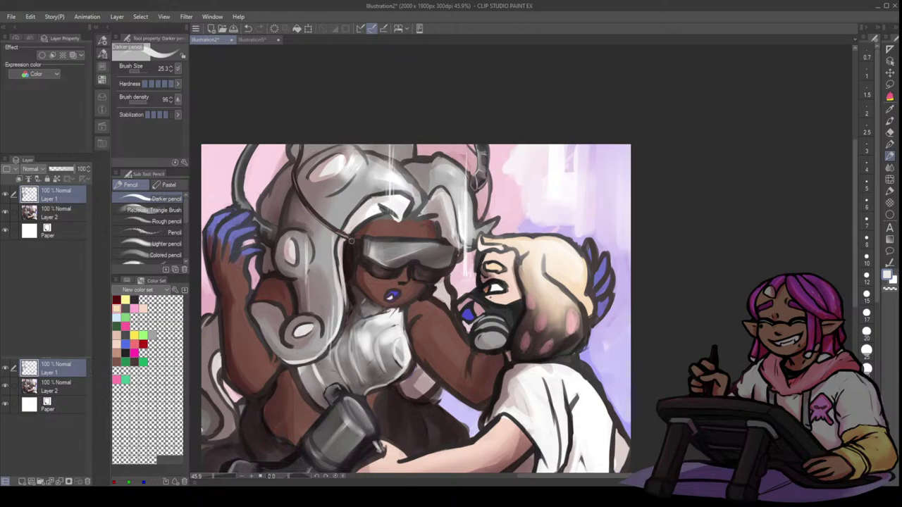
- Paint light gray ribbed rings along the hanging cable beside the silver hair with the Darker pencil at 17.8
{"action": "left_click_drag", "start_coordinate": [480, 165], "coordinate": [480, 178]}
{"action": "left_click", "coordinate": [478, 180], "text": "alt"}
{"action": "left_click", "coordinate": [476, 180], "text": "alt"}
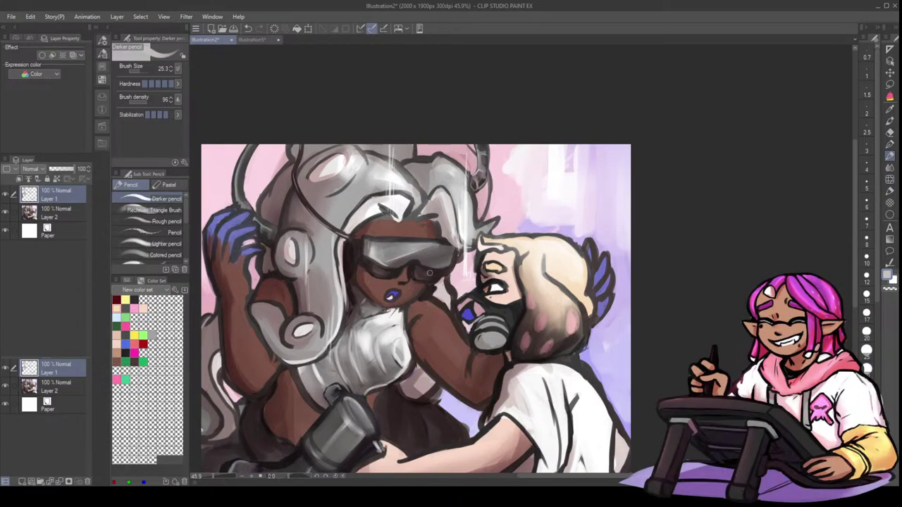
{"action": "key", "text": "bracketleft"}
{"action": "key", "text": "bracketleft"}
{"action": "key", "text": "bracketleft"}
{"action": "left_click_drag", "start_coordinate": [480, 182], "coordinate": [479, 174]}
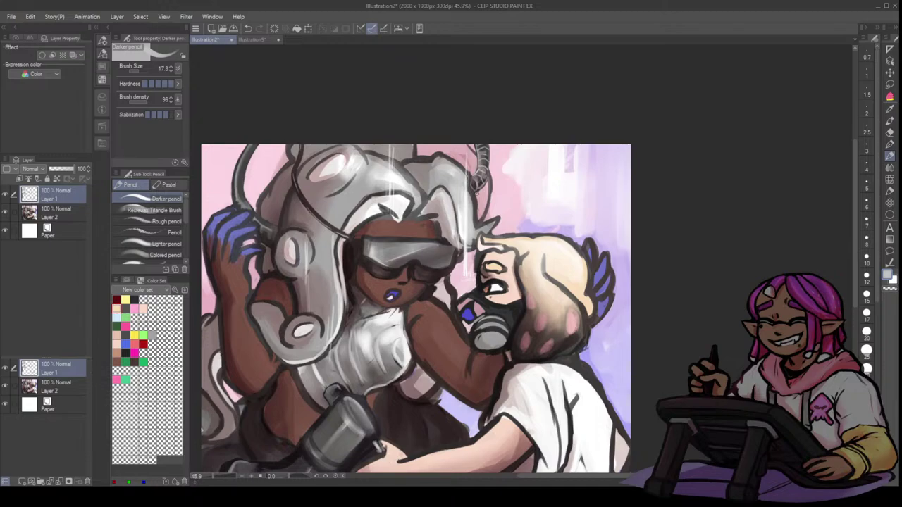
{"action": "key", "text": "ctrl+z"}
- Add light edge lines around the visor's frame and redefine the round tip above the gray canister in dark at 17.8
{"action": "left_click_drag", "start_coordinate": [403, 311], "coordinate": [410, 364]}
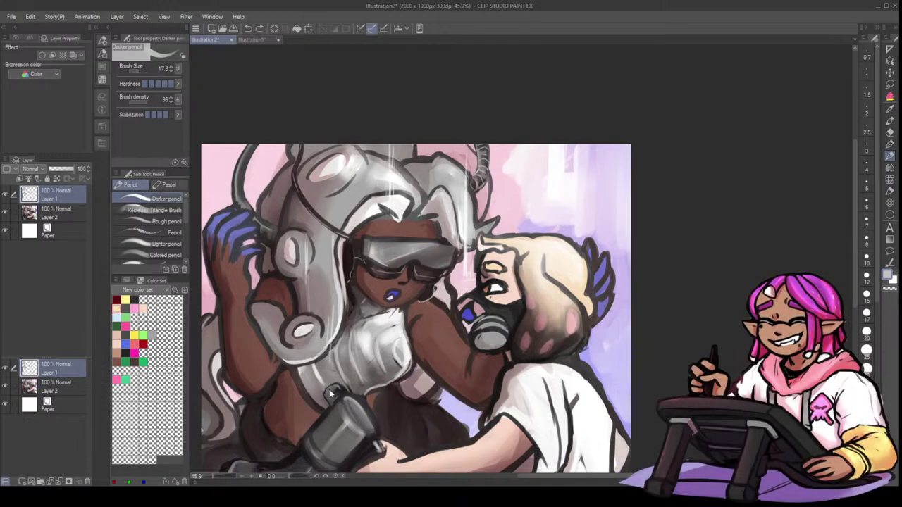
{"action": "key", "text": "x"}
{"action": "mouse_move", "coordinate": [331, 386]}
{"action": "left_mouse_down"}
{"action": "mouse_move", "coordinate": [324, 393]}
{"action": "mouse_move", "coordinate": [331, 404]}
{"action": "left_mouse_up"}
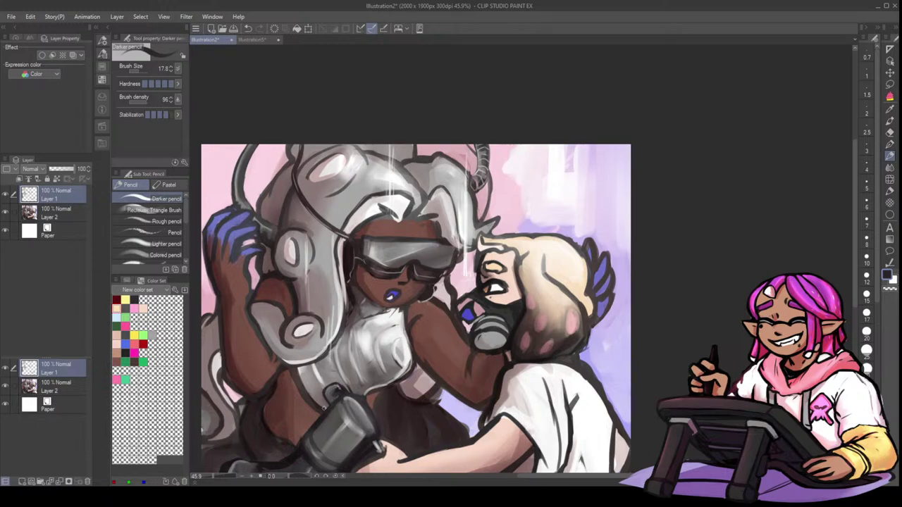
- Merge Layer 1 down into Layer 2
{"action": "key", "text": "e"}
{"action": "key", "text": "bracketleft"}
{"action": "key", "text": "bracketleft"}
{"action": "left_click", "coordinate": [226, 272], "text": "alt"}
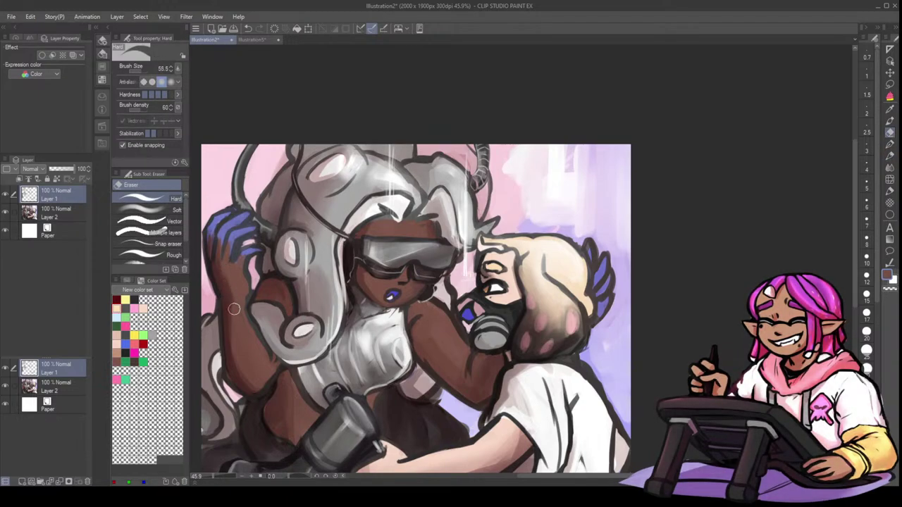
{"action": "left_click", "coordinate": [59, 482]}
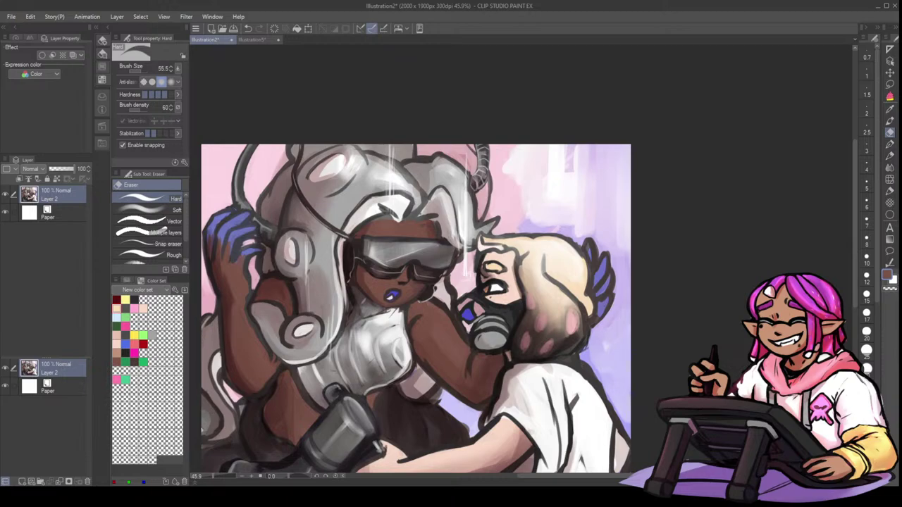
- Smooth the shading on the raised forearm and elbow with the Blend tool at 49.9
{"action": "key", "text": "j"}
{"action": "key", "text": "bracketright"}
{"action": "key", "text": "bracketright"}
{"action": "key", "text": "bracketright"}
{"action": "key", "text": "bracketright"}
{"action": "mouse_move", "coordinate": [235, 348]}
{"action": "left_mouse_down"}
{"action": "mouse_move", "coordinate": [251, 385]}
{"action": "mouse_move", "coordinate": [239, 308]}
{"action": "mouse_move", "coordinate": [251, 375]}
{"action": "left_mouse_up"}
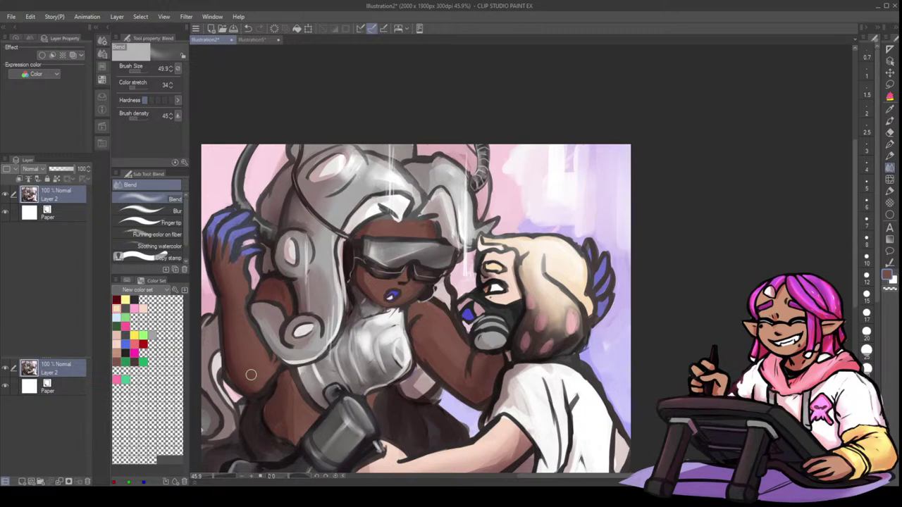
- Touch up the raised arm's edges in sampled skin and background pink with the Darker pencil at 16.5
{"action": "key", "text": "p"}
{"action": "left_click", "coordinate": [250, 279], "text": "alt"}
{"action": "left_click", "coordinate": [247, 294], "text": "alt"}
{"action": "left_click", "coordinate": [209, 254], "text": "alt"}
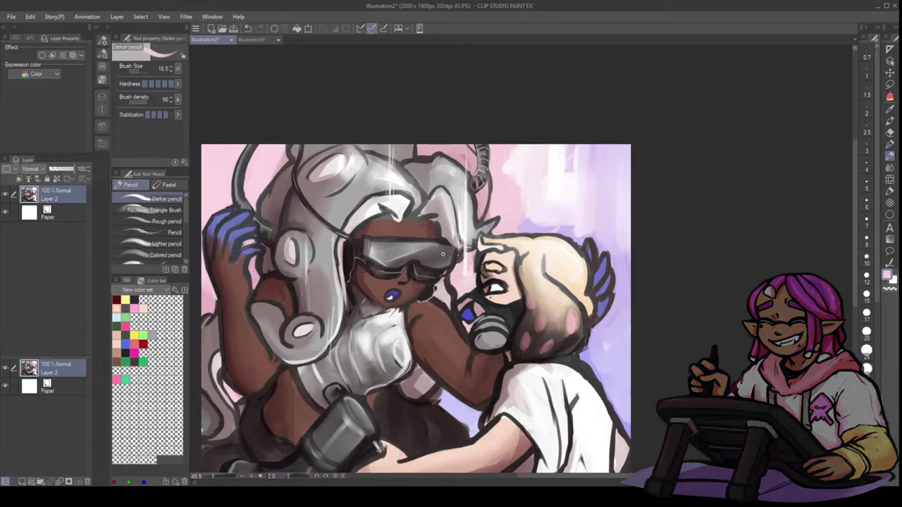
- Rework the curved cable above the raised hand in sampled gray and dark tones with the Darker pencil at 16.5
{"action": "left_click", "coordinate": [242, 203], "text": "alt"}
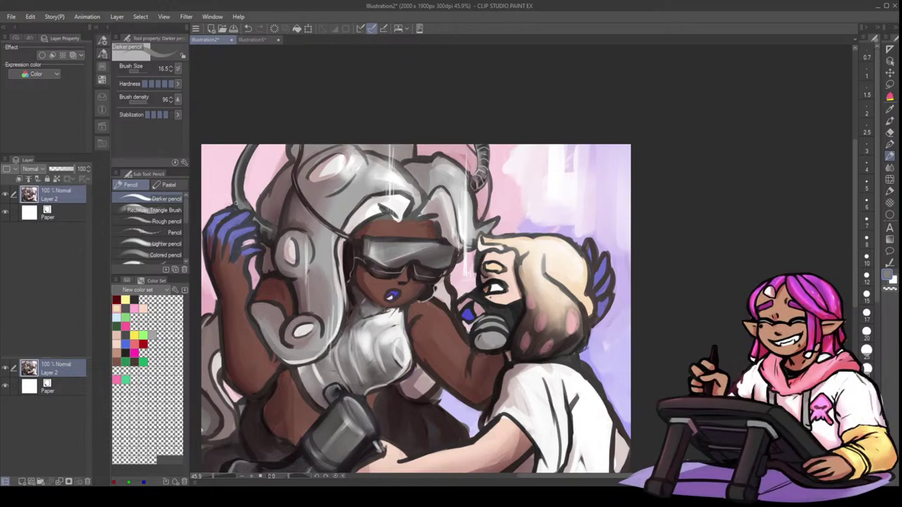
{"action": "key", "text": "ctrl+z"}
{"action": "left_click_drag", "start_coordinate": [234, 185], "coordinate": [239, 207]}
{"action": "key", "text": "b"}
{"action": "key", "text": "ctrl+z"}
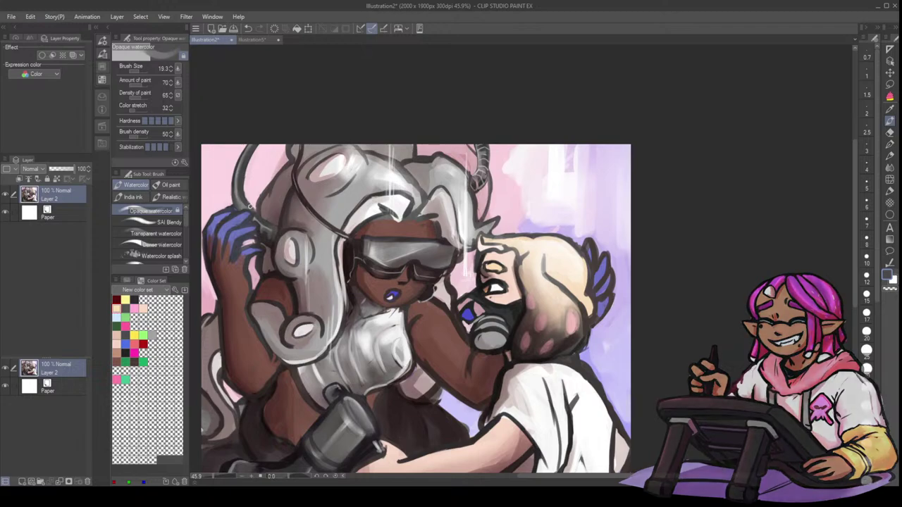
{"action": "key", "text": "p"}
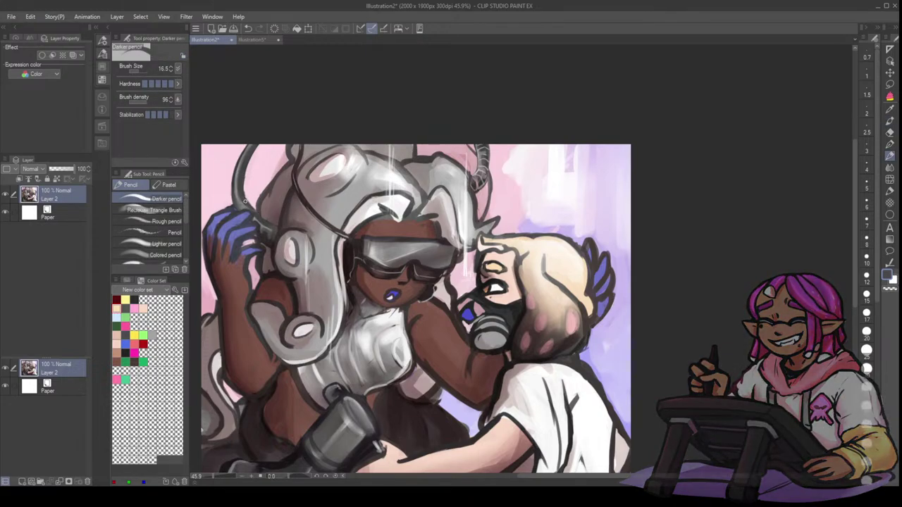
{"action": "left_click", "coordinate": [236, 177], "text": "alt"}
{"action": "left_click_drag", "start_coordinate": [233, 181], "coordinate": [239, 208]}
{"action": "key", "text": "ctrl+z"}
- Paint over the raised hand's blue fingers in sampled blue with the Darker pencil at 28.9
{"action": "key", "text": "bracketright"}
{"action": "key", "text": "bracketright"}
{"action": "key", "text": "bracketright"}
{"action": "left_click", "coordinate": [239, 235], "text": "alt"}
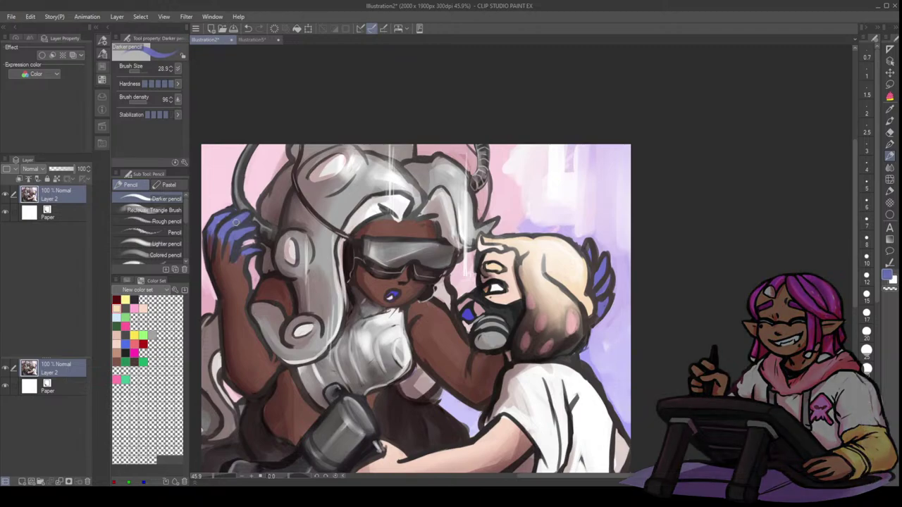
{"action": "key", "text": "bracketleft"}
{"action": "key", "text": "bracketleft"}
{"action": "key", "text": "bracketleft"}
{"action": "left_click", "coordinate": [241, 232], "text": "alt"}
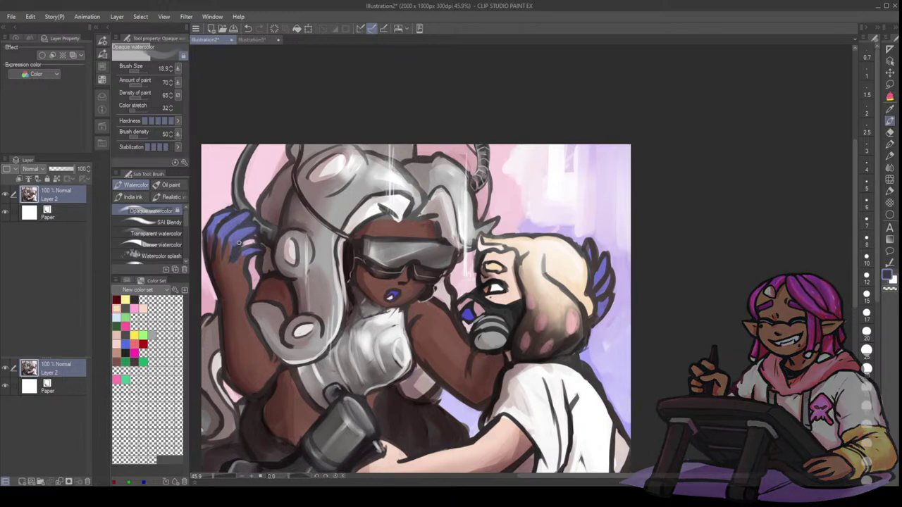
- Refine the blue fingers' dark contours and fills in sampled navy and blue with Opaque watercolor at 22.6
{"action": "key", "text": "bracketright"}
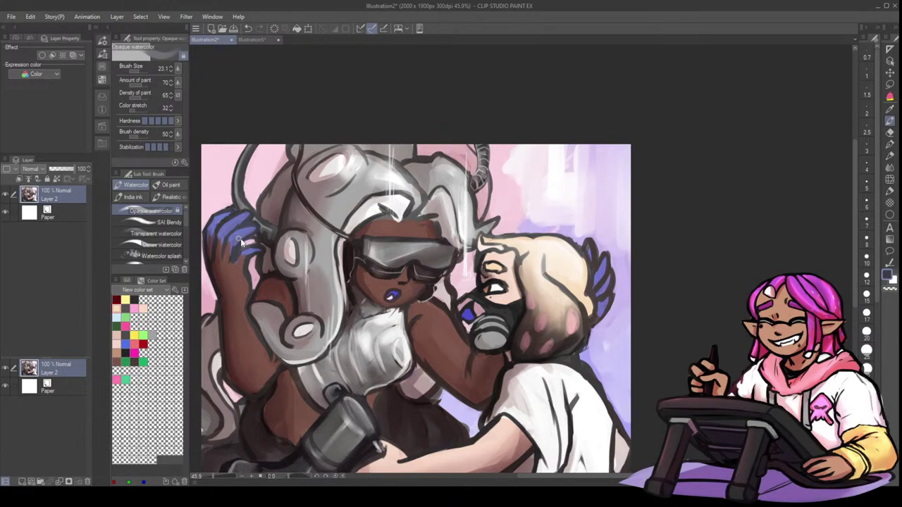
{"action": "key", "text": "bracketleft"}
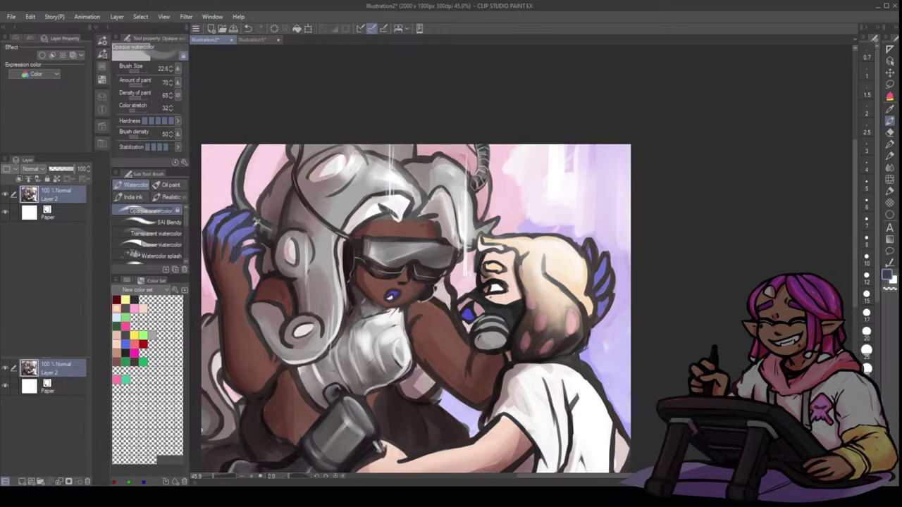
{"action": "left_click", "coordinate": [227, 216], "text": "alt"}
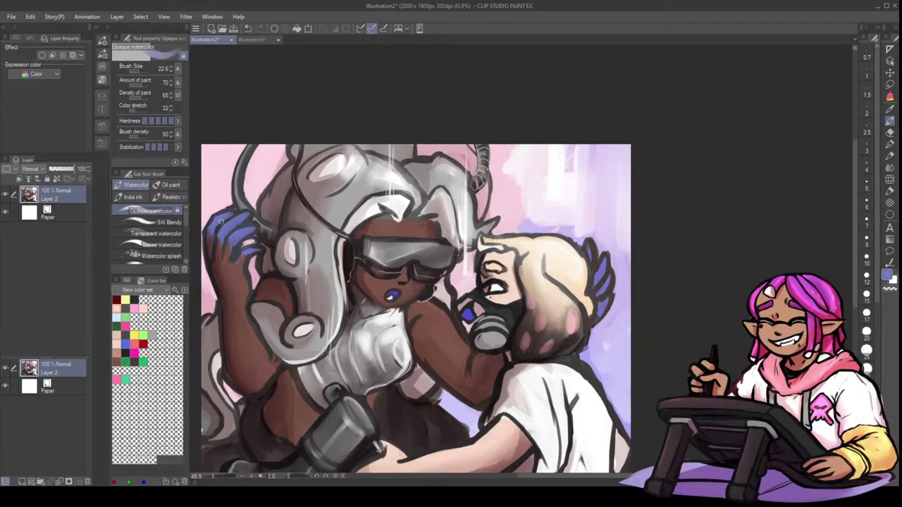
{"action": "left_click", "coordinate": [229, 215], "text": "alt"}
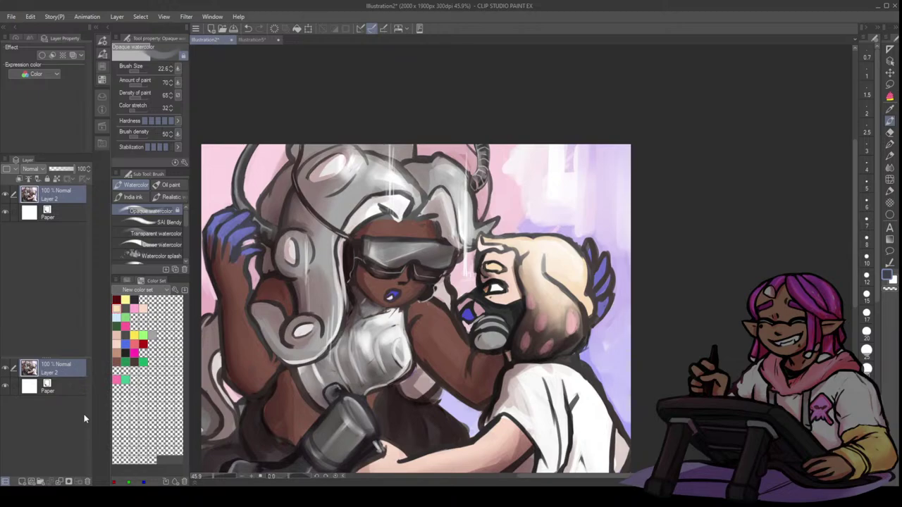
- Paint pale vertical streaks in the pink and lavender background in sampled near-white with the Darker pencil at 61.1
{"action": "scroll", "coordinate": [750, 284], "scroll_direction": "down", "scroll_amount": 3}
{"action": "key", "text": "bracketright"}
{"action": "key", "text": "bracketright"}
{"action": "key", "text": "bracketright"}
{"action": "key", "text": "bracketright"}
{"action": "left_click", "coordinate": [548, 220], "text": "alt"}
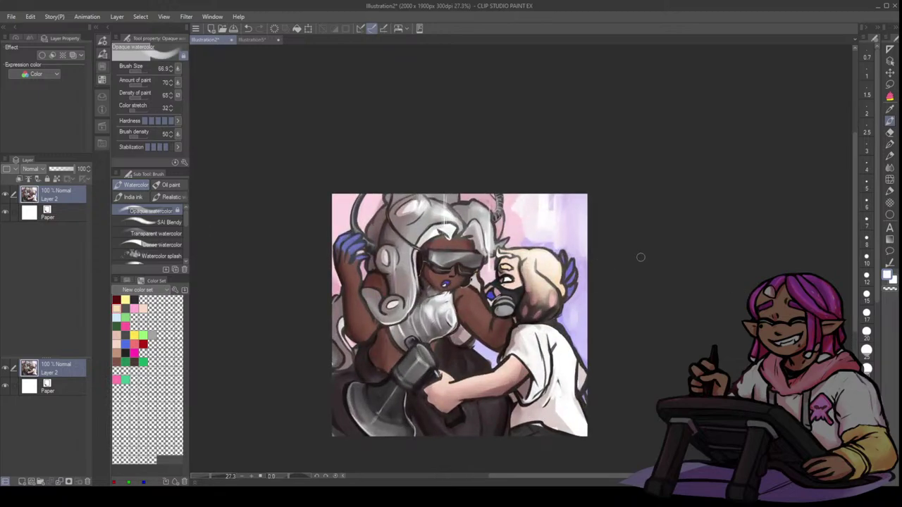
{"action": "left_click", "coordinate": [890, 155]}
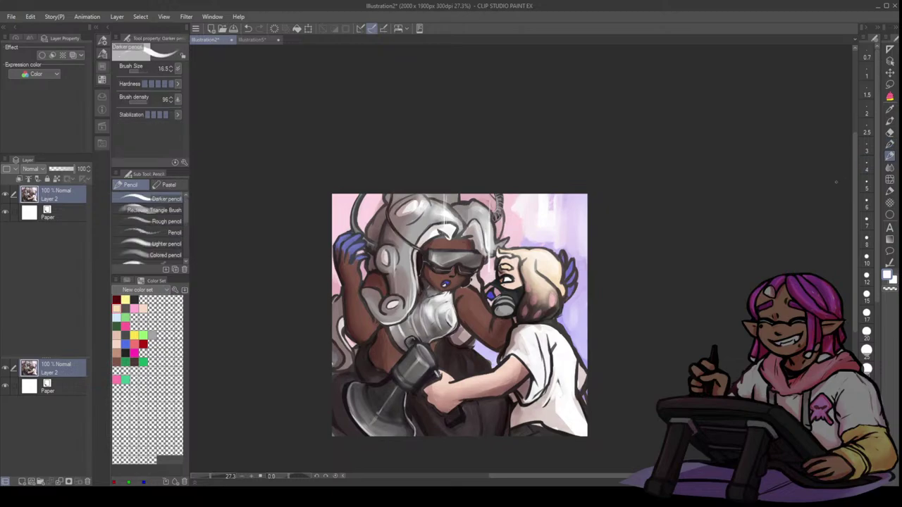
{"action": "key", "text": "bracketright"}
{"action": "key", "text": "bracketright"}
{"action": "key", "text": "bracketright"}
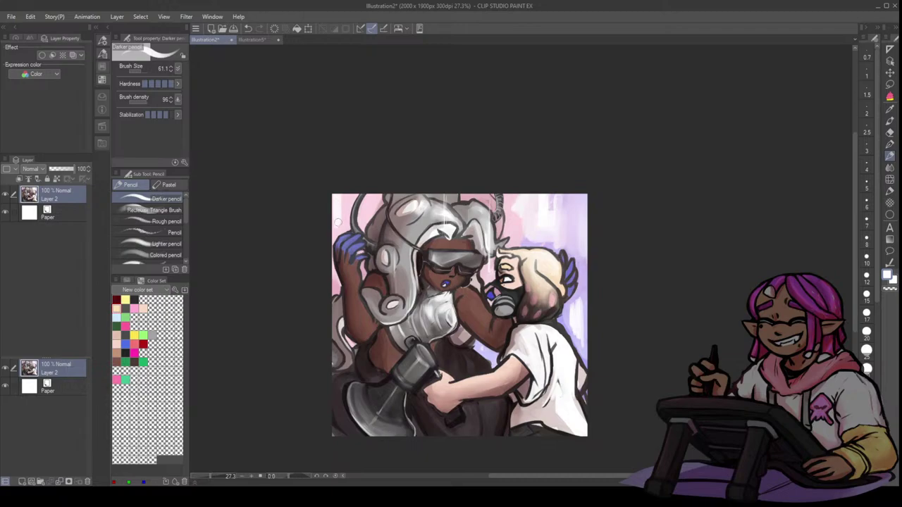
- Touch up the background streaks in sampled pink and soften the lavender area beside the blond character with the Blend tool at 49.9
{"action": "left_click", "coordinate": [345, 206], "text": "alt"}
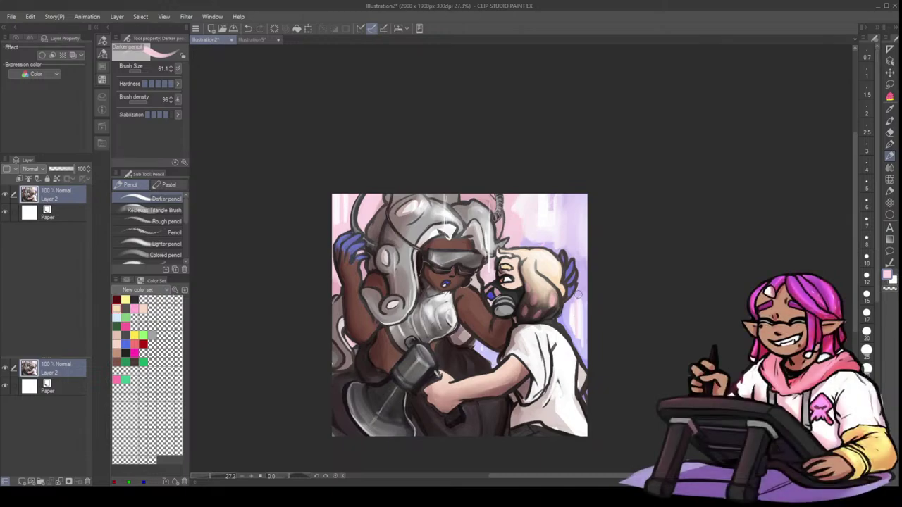
{"action": "left_click", "coordinate": [891, 170]}
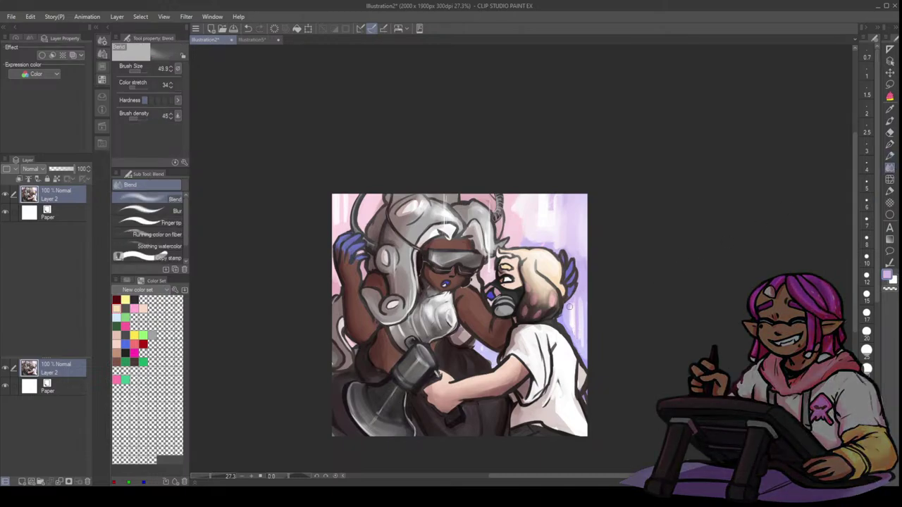
- Paint vertical strokes on the lavender background beside the blonde figure's shoulder with the Darker pencil, using a color sampled from the background
{"action": "left_click", "coordinate": [890, 156]}
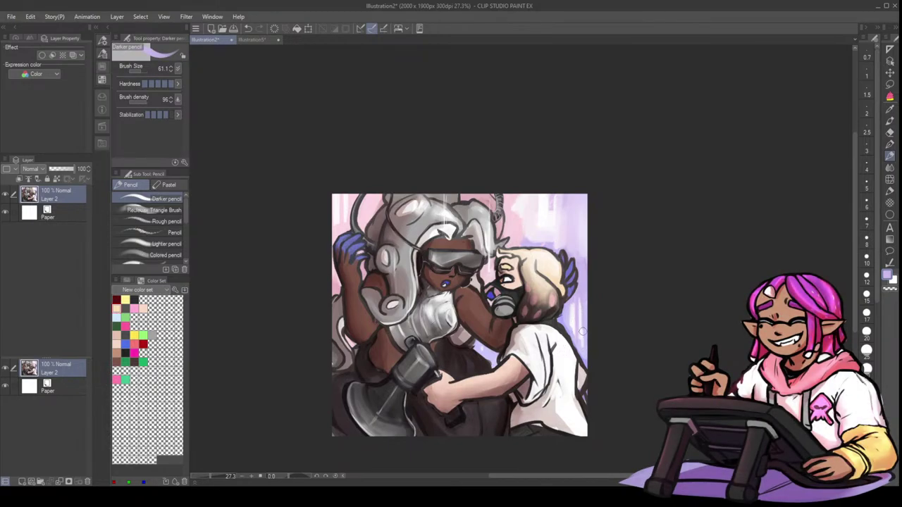
{"action": "left_click_drag", "start_coordinate": [583, 318], "coordinate": [582, 332]}
{"action": "left_click", "coordinate": [581, 309], "text": "alt"}
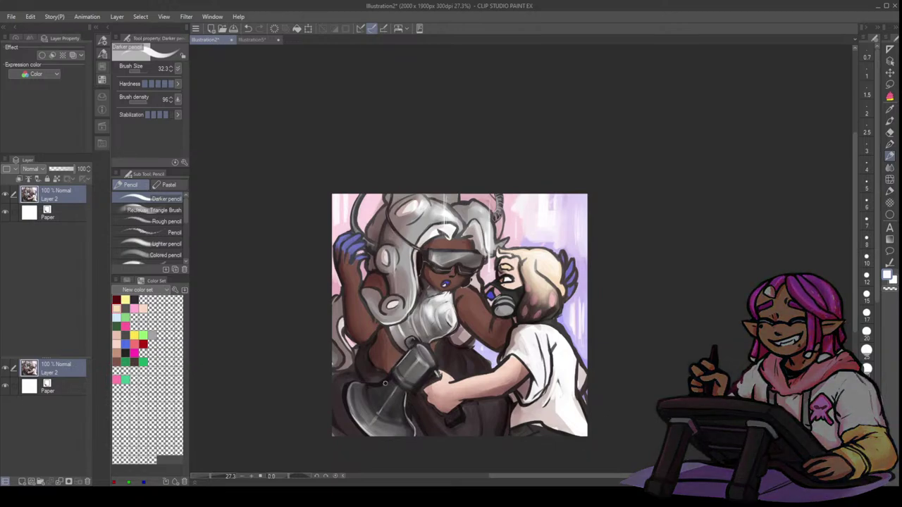
- Retouch the edge between the white fur and the dark dress with the Darker pencil and soften it with the Blend tool
{"action": "key", "text": "ctrl+z"}
{"action": "left_click_drag", "start_coordinate": [442, 344], "coordinate": [439, 356]}
{"action": "left_click", "coordinate": [889, 171]}
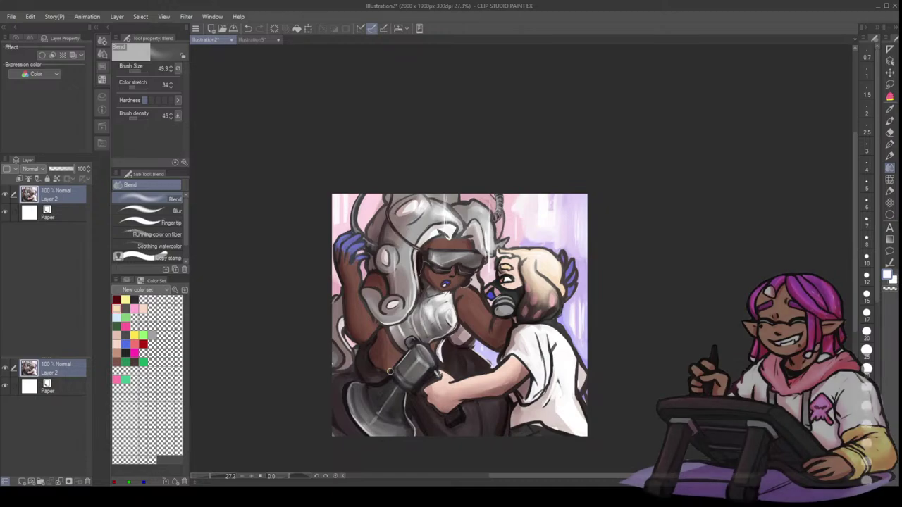
{"action": "key", "text": "]"}
{"action": "left_click_drag", "start_coordinate": [444, 353], "coordinate": [441, 360]}
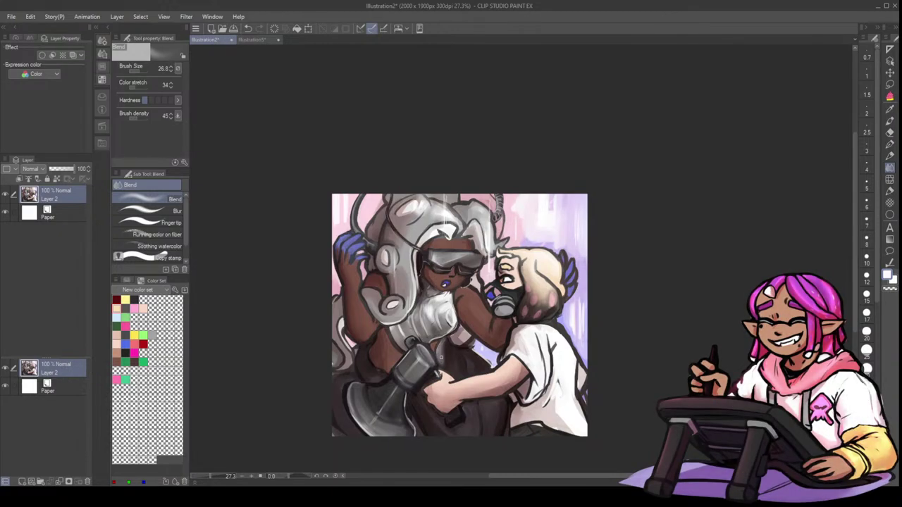
{"action": "key", "text": "bracketright"}
{"action": "key", "text": "]"}
- Shade the dark dress above the gripping arm with Opaque watercolor at brush size 48.1, using tones sampled from the dress
{"action": "key", "text": "b"}
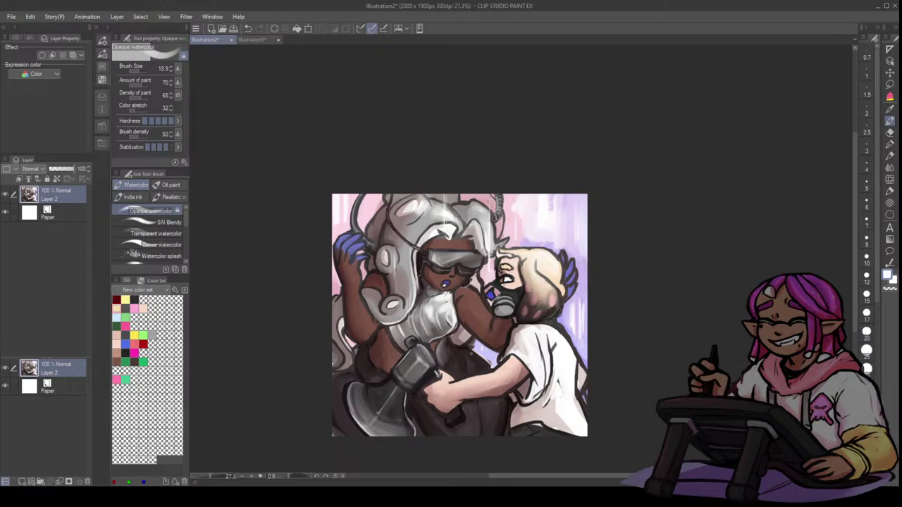
{"action": "key", "text": "bracketright"}
{"action": "key", "text": "bracketright"}
{"action": "key", "text": "bracketright"}
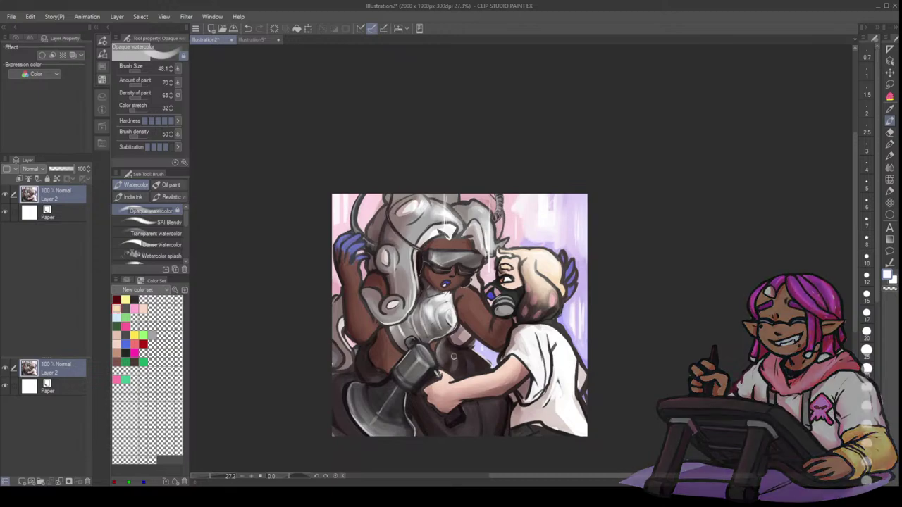
{"action": "left_click", "coordinate": [452, 346], "text": "alt"}
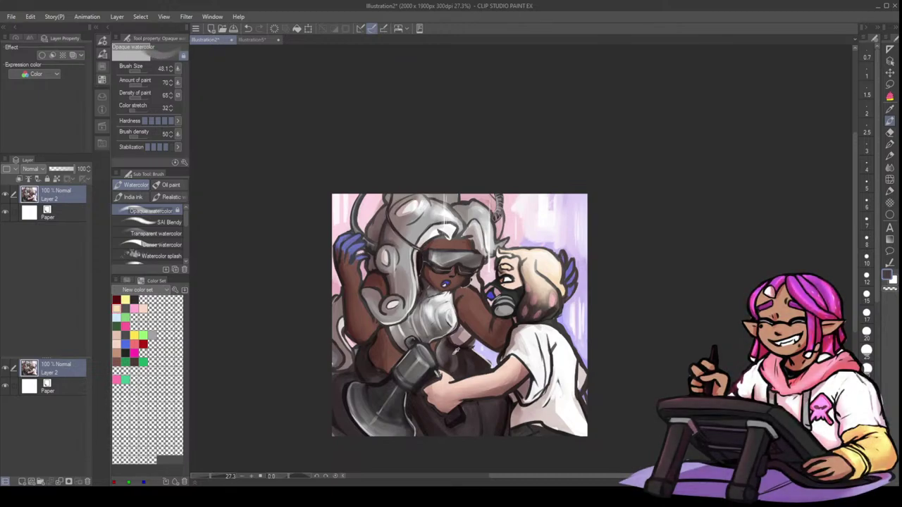
{"action": "left_click", "coordinate": [451, 347], "text": "alt"}
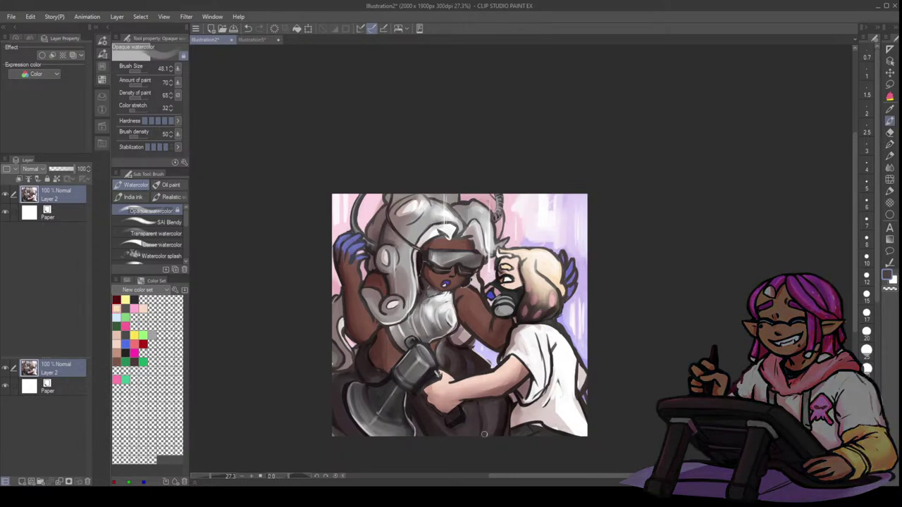
- Paint grey folds across the lower part of the dark dress with Opaque watercolor at brush size 33.7
{"action": "left_click", "coordinate": [752, 92]}
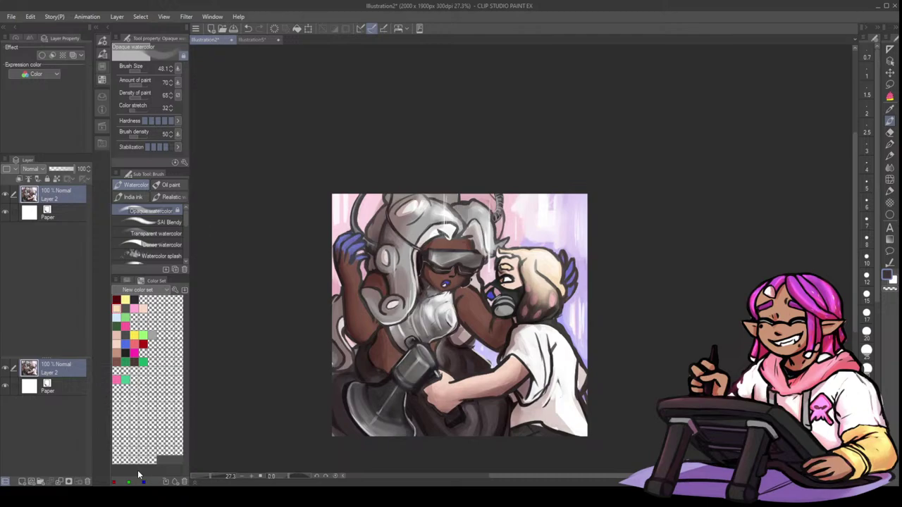
{"action": "key", "text": "bracketleft"}
{"action": "key", "text": "bracketleft"}
{"action": "key", "text": "bracketleft"}
{"action": "left_click_drag", "start_coordinate": [420, 435], "coordinate": [435, 429]}
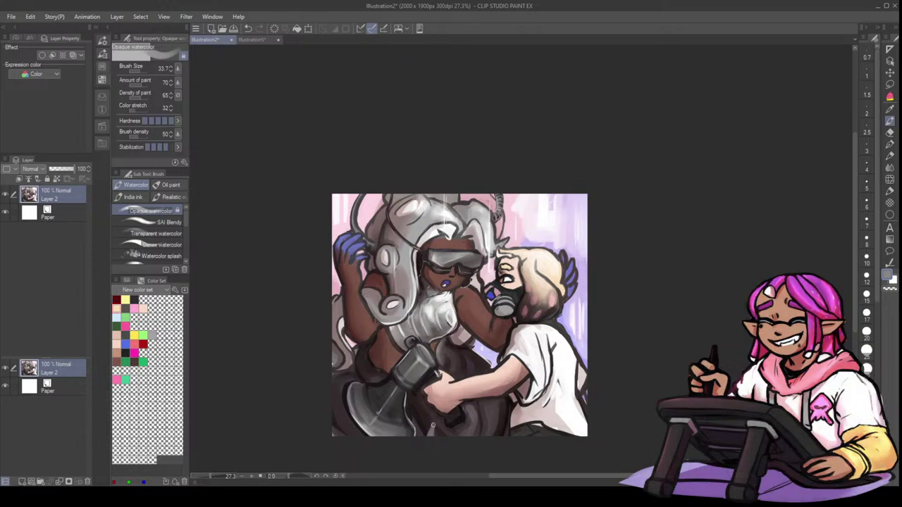
{"action": "left_click", "coordinate": [431, 416], "text": "alt"}
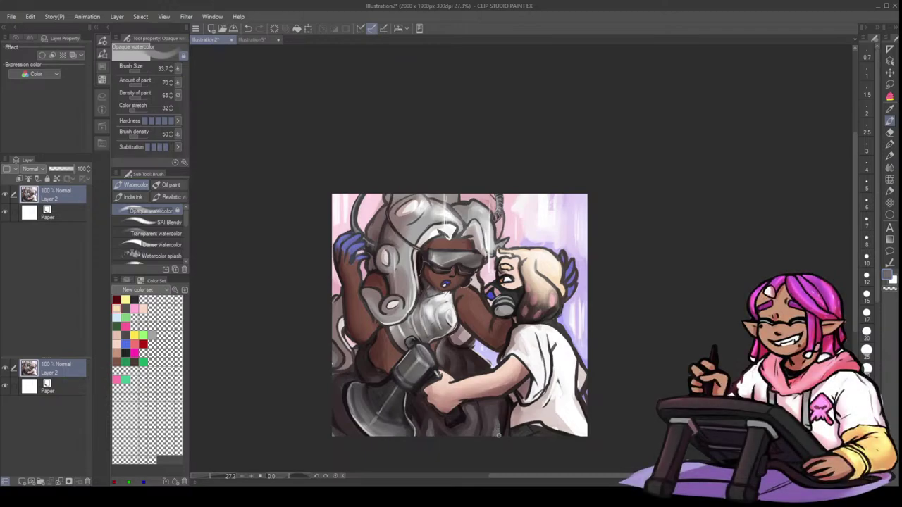
{"action": "left_click", "coordinate": [505, 415], "text": "alt"}
{"action": "key", "text": "x"}
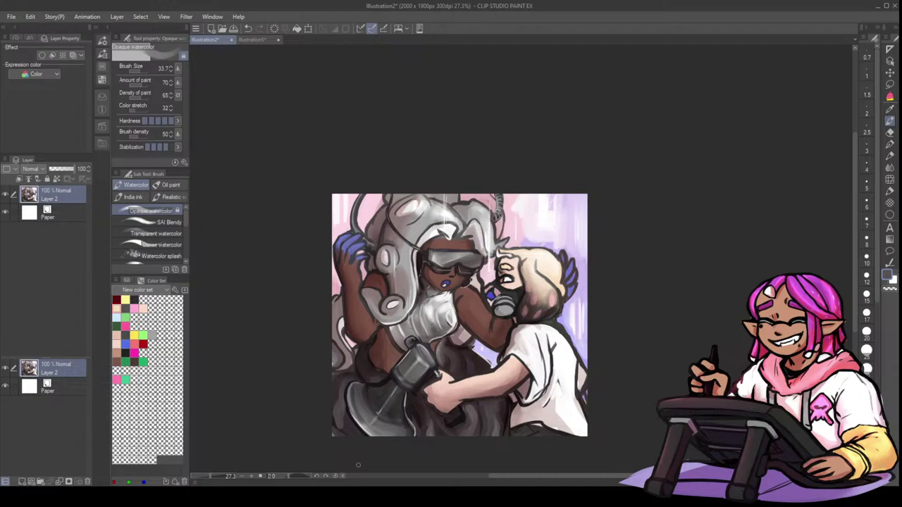
- Refine the dark area beside the hammer head and the hair ends above it, using a sampled dark tone and brush size 16.1
{"action": "left_click", "coordinate": [341, 415], "text": "alt"}
{"action": "key", "text": "bracketright"}
{"action": "key", "text": "bracketright"}
{"action": "key", "text": "bracketleft"}
{"action": "key", "text": "bracketleft"}
{"action": "key", "text": "bracketleft"}
{"action": "key", "text": "bracketleft"}
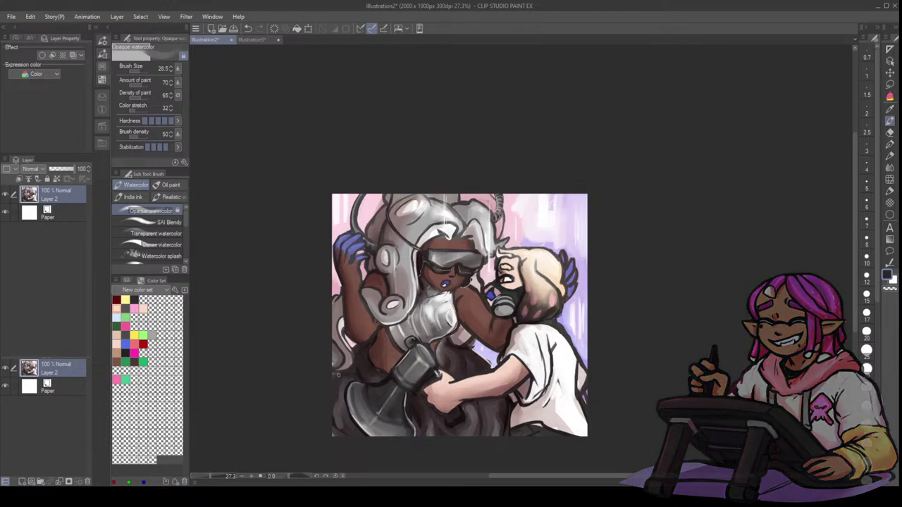
{"action": "key", "text": "bracketleft"}
{"action": "key", "text": "bracketleft"}
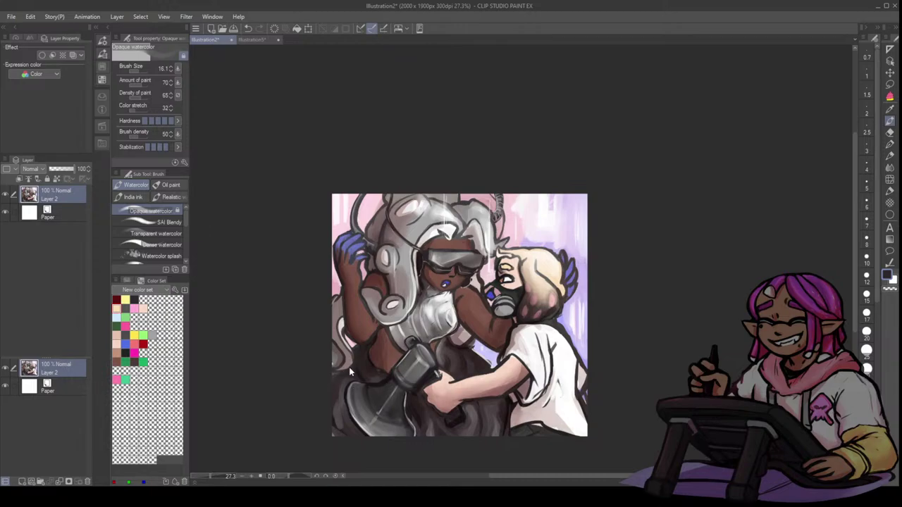
- Paint broader dark folds beside the hammer head with Opaque watercolor at brush size 49.1
{"action": "key", "text": "bracketright"}
{"action": "key", "text": "bracketright"}
{"action": "key", "text": "bracketright"}
{"action": "key", "text": "bracketright"}
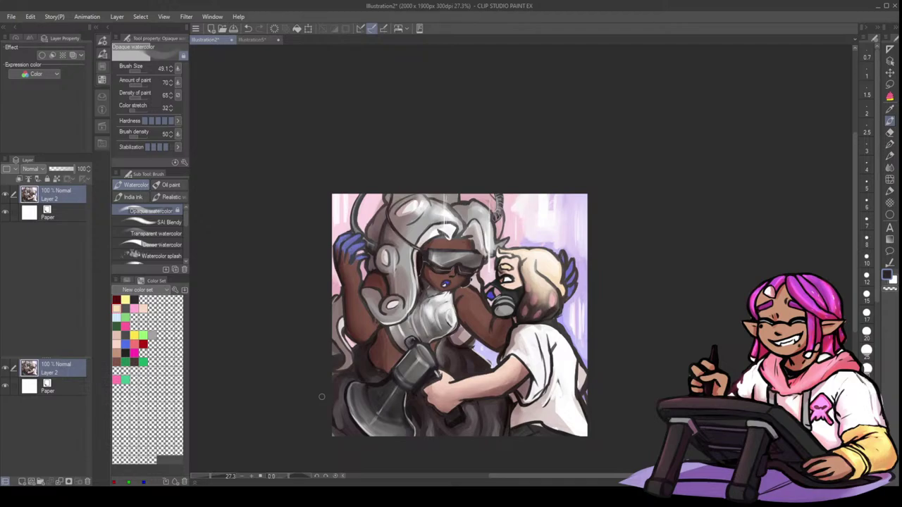
- Touch up the pale background beside the raised arm with colors sampled from the background
{"action": "left_click", "coordinate": [343, 284], "text": "alt"}
{"action": "left_click_drag", "start_coordinate": [435, 296], "coordinate": [427, 292]}
{"action": "left_click", "coordinate": [551, 219], "text": "alt"}
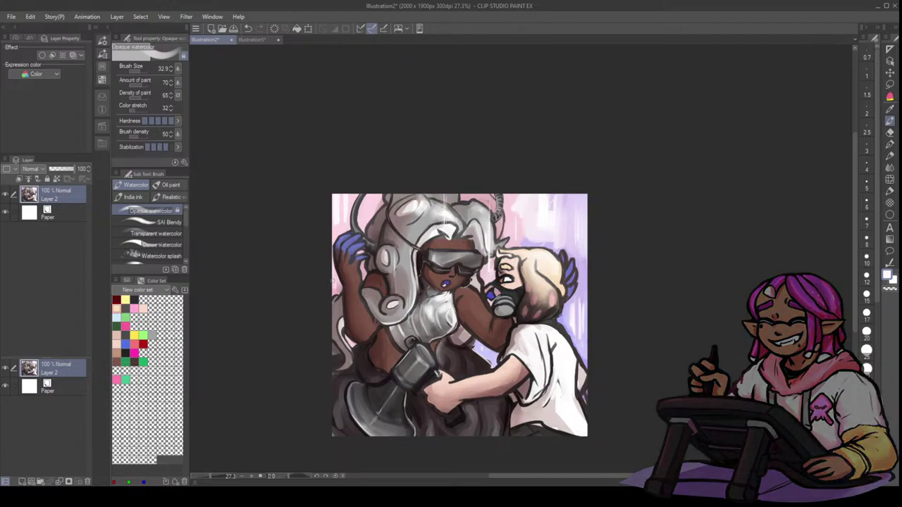
- Deepen the dark fabric along the canvas edge beside the hammer head with Opaque watercolor at brush size 31.7 in a sampled dark tone
{"action": "key", "text": "p"}
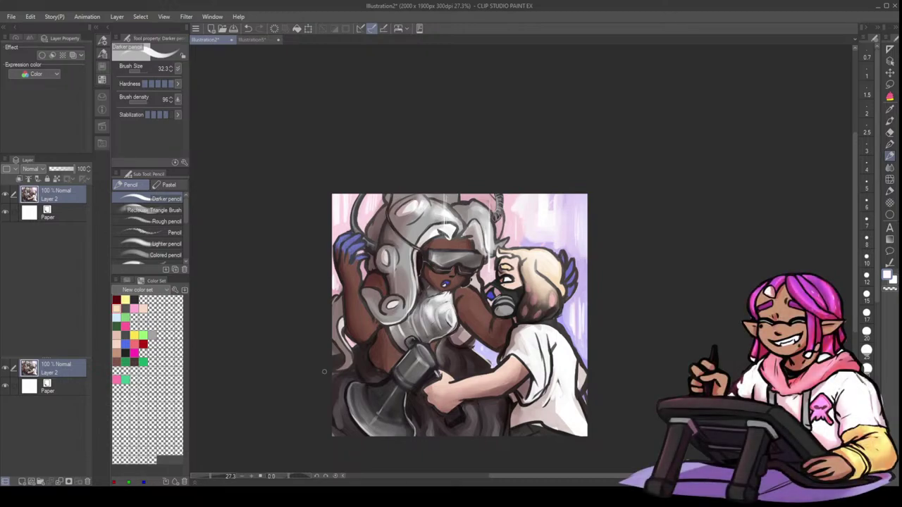
{"action": "key", "text": "]"}
{"action": "key", "text": "]"}
{"action": "left_click", "coordinate": [340, 413], "text": "alt"}
{"action": "key", "text": "b"}
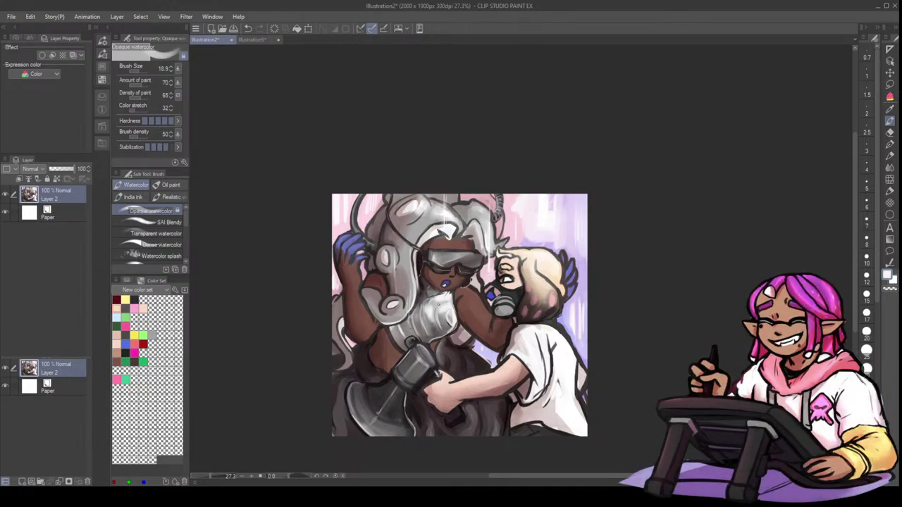
{"action": "key", "text": "p"}
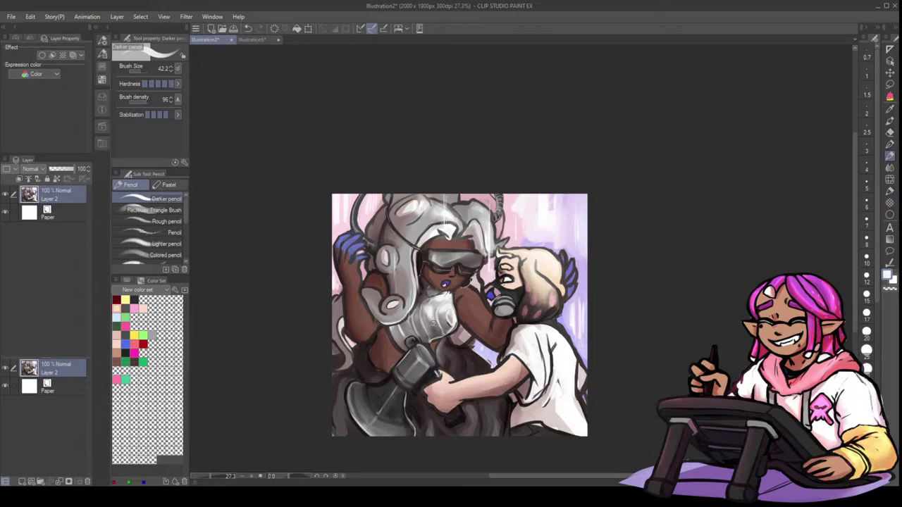
{"action": "key", "text": "b"}
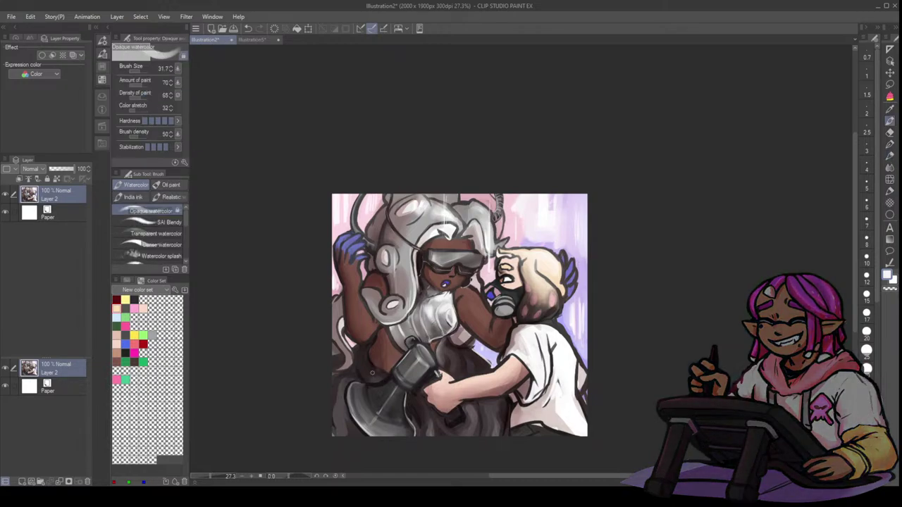
{"action": "left_click", "coordinate": [333, 423], "text": "alt"}
{"action": "left_click_drag", "start_coordinate": [337, 424], "coordinate": [337, 401]}
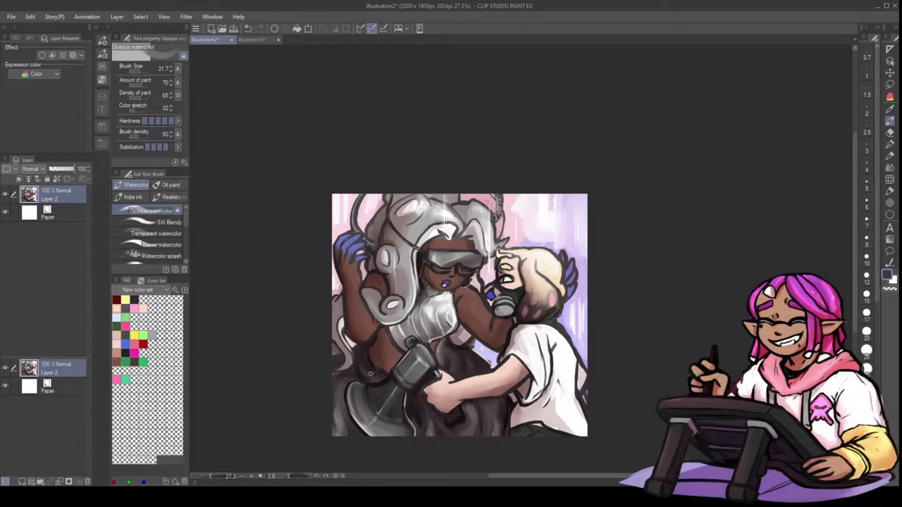
- Shade the visored figure's bare waist above the hammer with sampled brown tones, using the Darker pencil and Opaque watercolor
{"action": "key", "text": "p"}
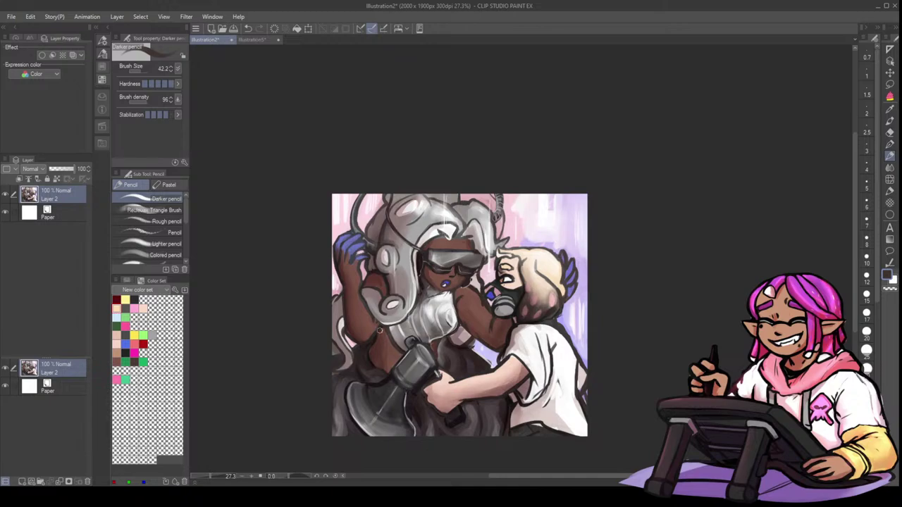
{"action": "left_click", "coordinate": [391, 337], "text": "alt"}
{"action": "left_click", "coordinate": [890, 120]}
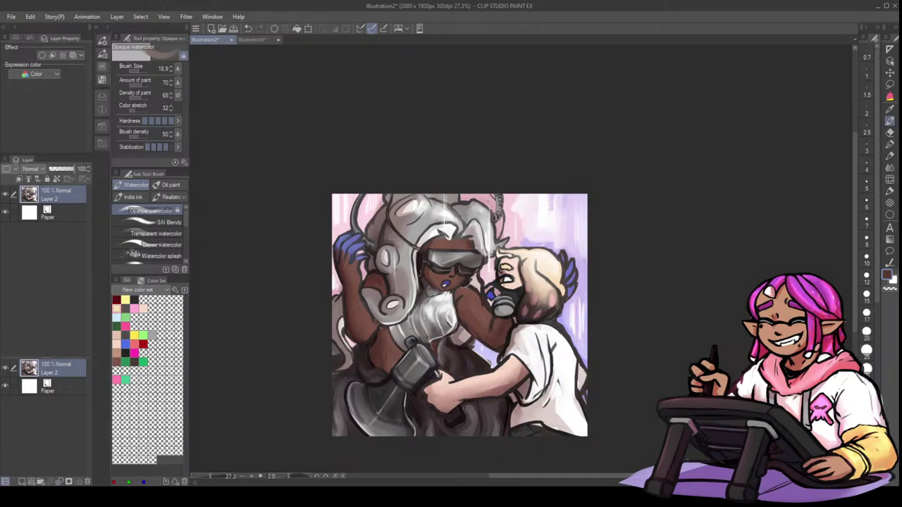
{"action": "key", "text": "bracketleft"}
{"action": "key", "text": "p"}
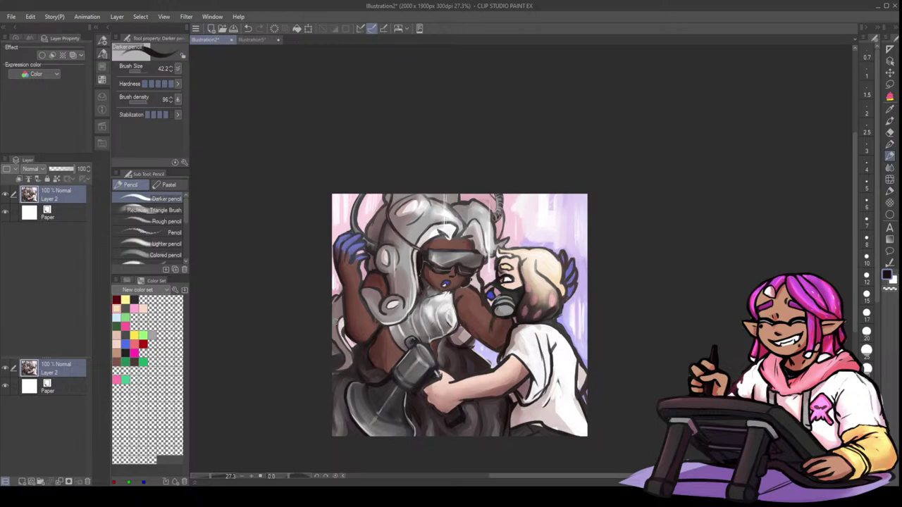
{"action": "key", "text": "b"}
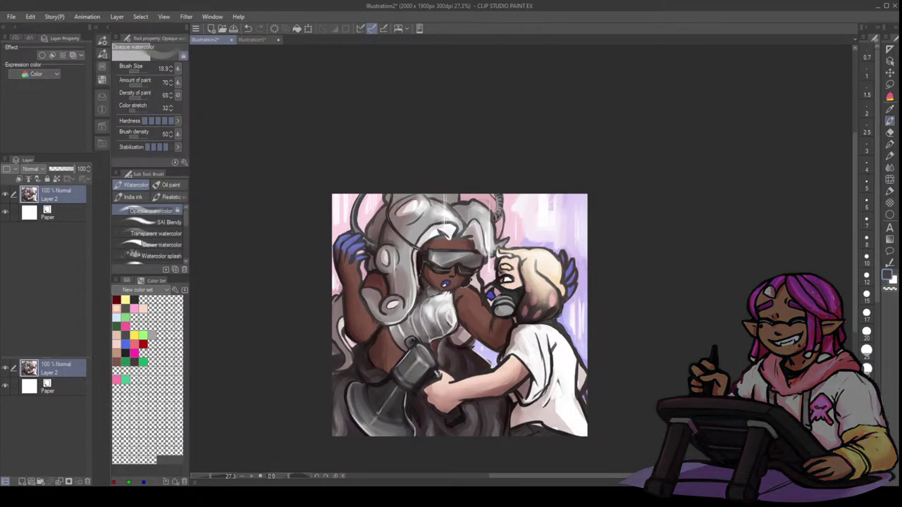
{"action": "key", "text": "p"}
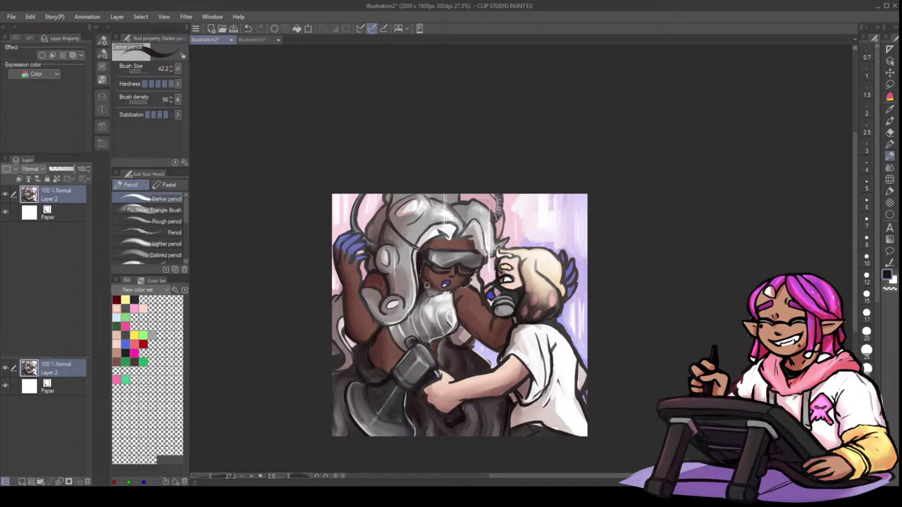
{"action": "key", "text": "x"}
{"action": "key", "text": "ctrl+z"}
{"action": "key", "text": "bracketleft"}
{"action": "key", "text": "bracketleft"}
{"action": "left_click", "coordinate": [441, 291], "text": "alt"}
{"action": "mouse_move", "coordinate": [430, 295]}
{"action": "left_mouse_down"}
{"action": "mouse_move", "coordinate": [441, 302]}
{"action": "mouse_move", "coordinate": [445, 291]}
{"action": "mouse_move", "coordinate": [424, 292]}
{"action": "left_mouse_up"}
{"action": "key", "text": "ctrl+z"}
- Paint soft folds down the back of the blonde figure's white shirt with Opaque watercolor in sampled light tones
{"action": "left_click", "coordinate": [440, 301], "text": "alt"}
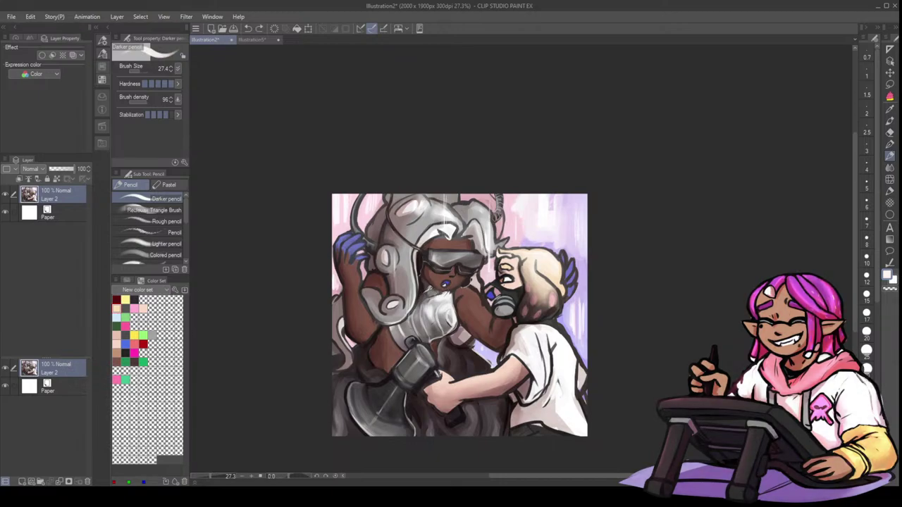
{"action": "key", "text": "b"}
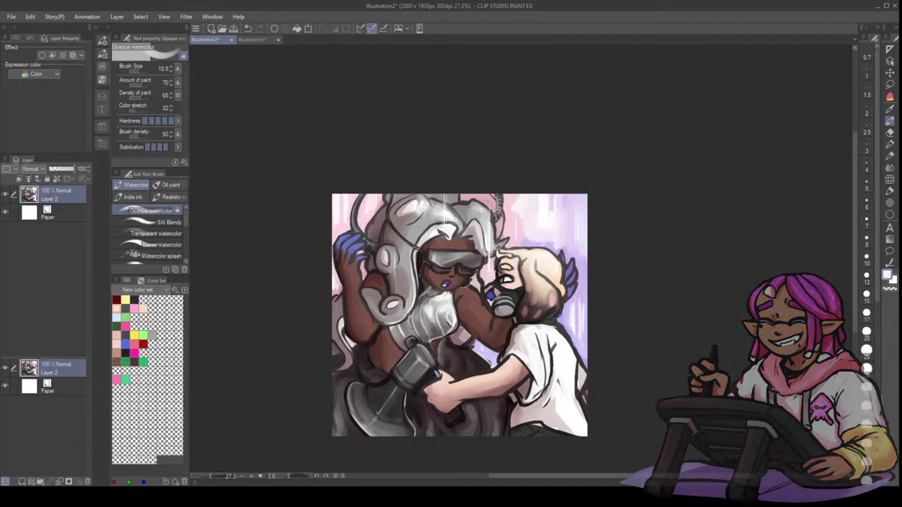
{"action": "mouse_move", "coordinate": [555, 327]}
{"action": "left_mouse_down"}
{"action": "mouse_move", "coordinate": [575, 354]}
{"action": "mouse_move", "coordinate": [571, 390]}
{"action": "left_mouse_up"}
{"action": "left_click", "coordinate": [558, 325], "text": "alt"}
{"action": "left_click", "coordinate": [558, 345], "text": "alt"}
{"action": "left_click_drag", "start_coordinate": [560, 343], "coordinate": [549, 392]}
- Sharpen the fold lines and lower edge of the white shirt with the Darker pencil in sampled colors
{"action": "key", "text": "p"}
{"action": "left_click", "coordinate": [553, 350], "text": "alt"}
{"action": "left_click_drag", "start_coordinate": [551, 348], "coordinate": [545, 392]}
{"action": "left_click", "coordinate": [527, 398], "text": "alt"}
{"action": "mouse_move", "coordinate": [524, 400]}
{"action": "left_mouse_down"}
{"action": "mouse_move", "coordinate": [518, 389]}
{"action": "mouse_move", "coordinate": [518, 413]}
{"action": "left_mouse_up"}
{"action": "left_click", "coordinate": [515, 387], "text": "alt"}
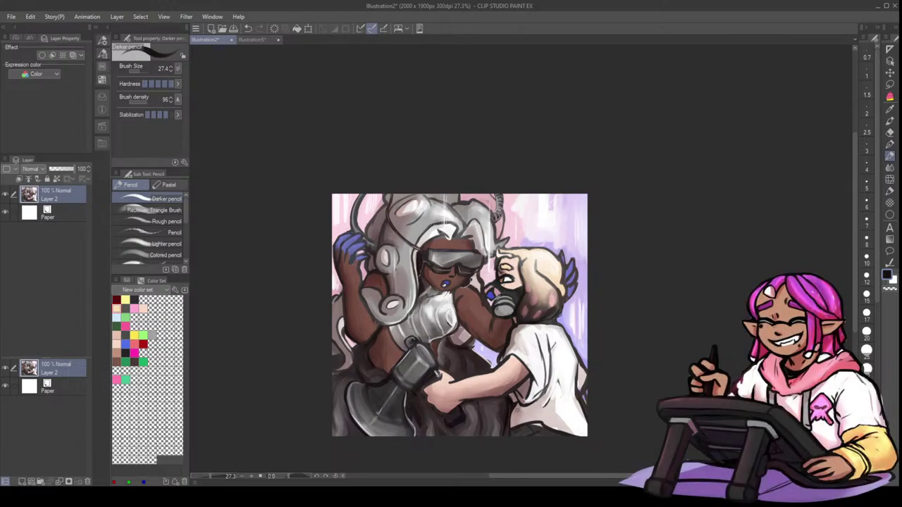
{"action": "left_click", "coordinate": [890, 131]}
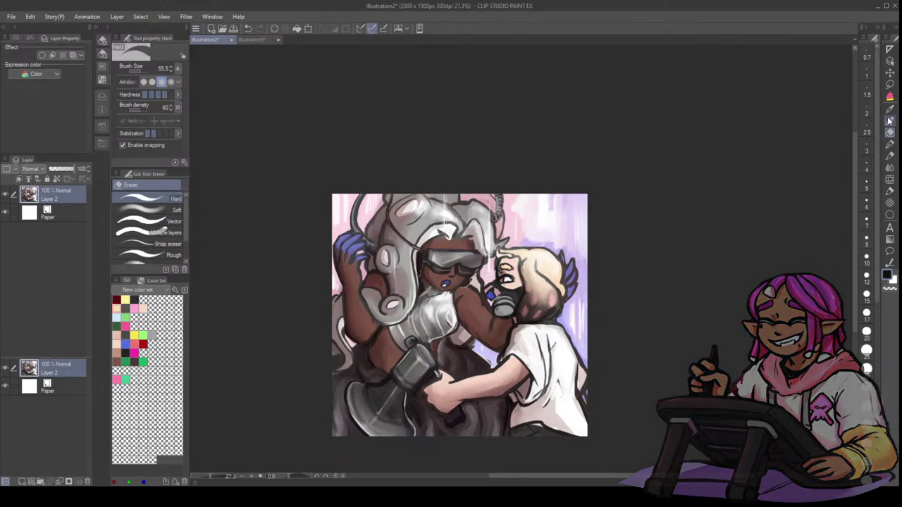
{"action": "key", "text": "]"}
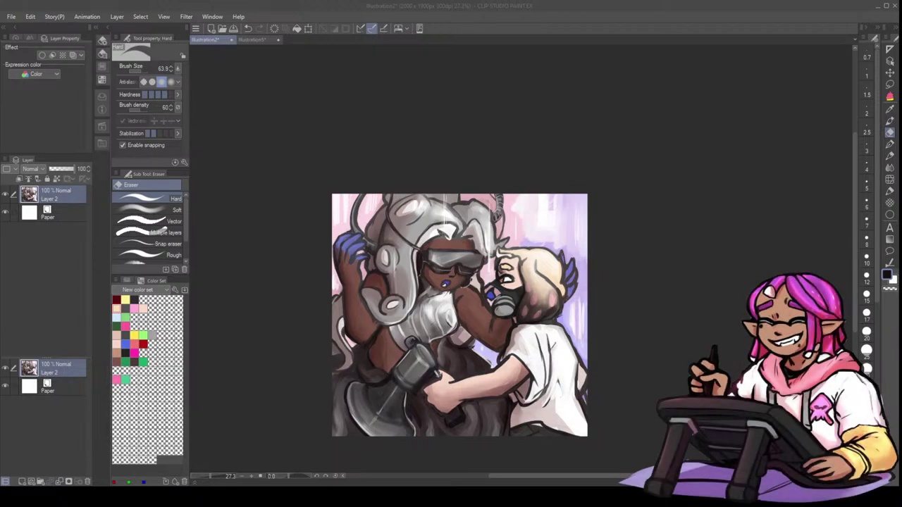
{"action": "key", "text": "alt+Tab"}
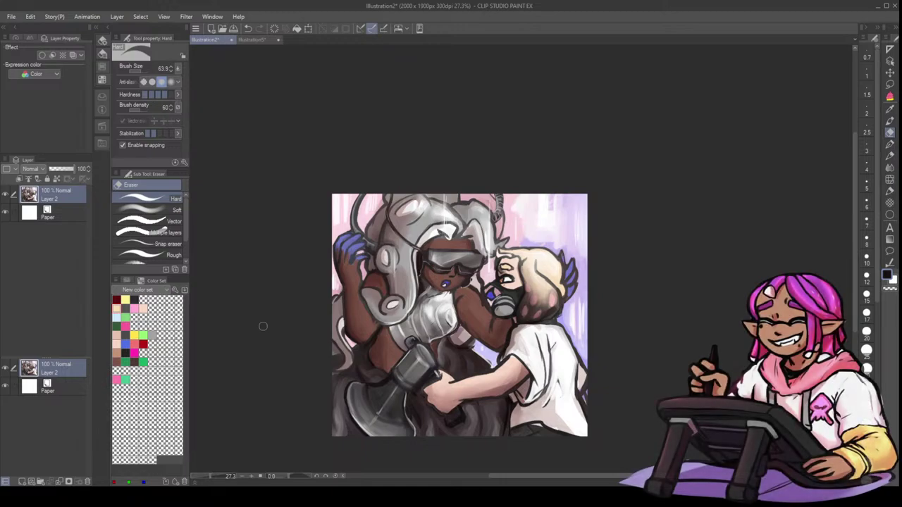
- Repaint the upper edge of the dark dress beneath the visored figure's elbow with Opaque watercolor in a sampled color
{"action": "left_click", "coordinate": [890, 120]}
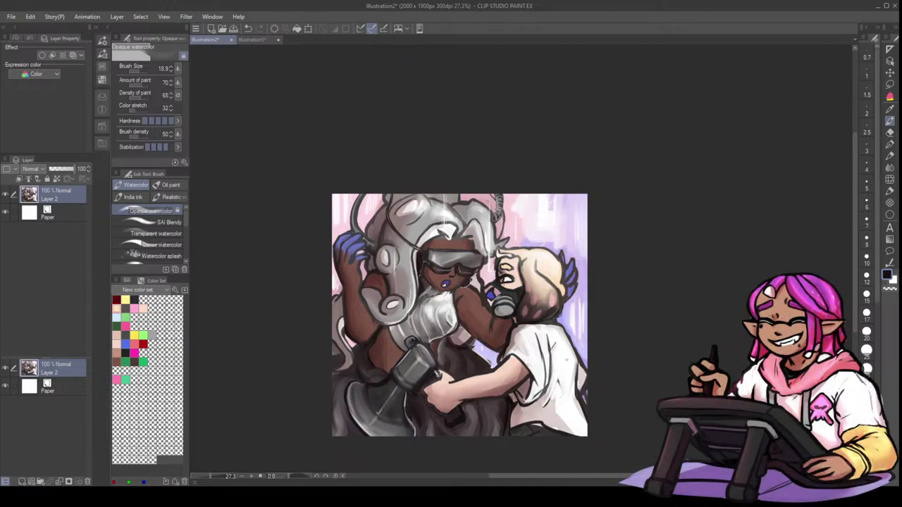
{"action": "left_click", "coordinate": [483, 350], "text": "alt"}
{"action": "left_click_drag", "start_coordinate": [472, 346], "coordinate": [487, 367]}
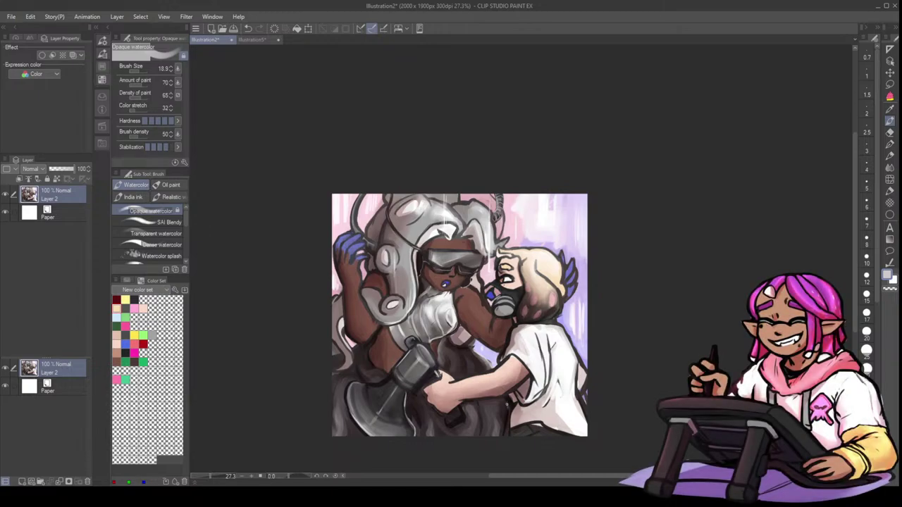
{"action": "key", "text": "p"}
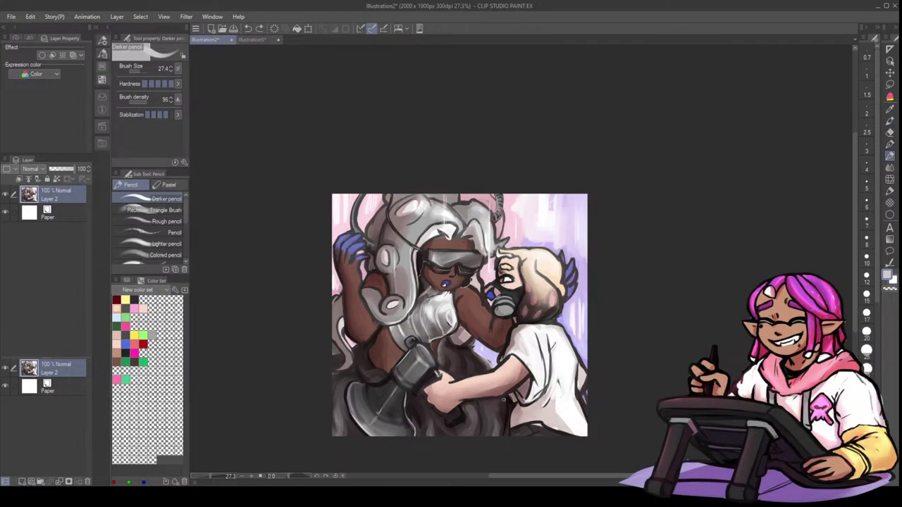
- Retouch the dark gap between the dress and the white shirt below the blonde figure's sleeve with Opaque watercolor and the Darker pencil
{"action": "key", "text": "b"}
{"action": "key", "text": "bracketright"}
{"action": "left_click_drag", "start_coordinate": [505, 402], "coordinate": [504, 414]}
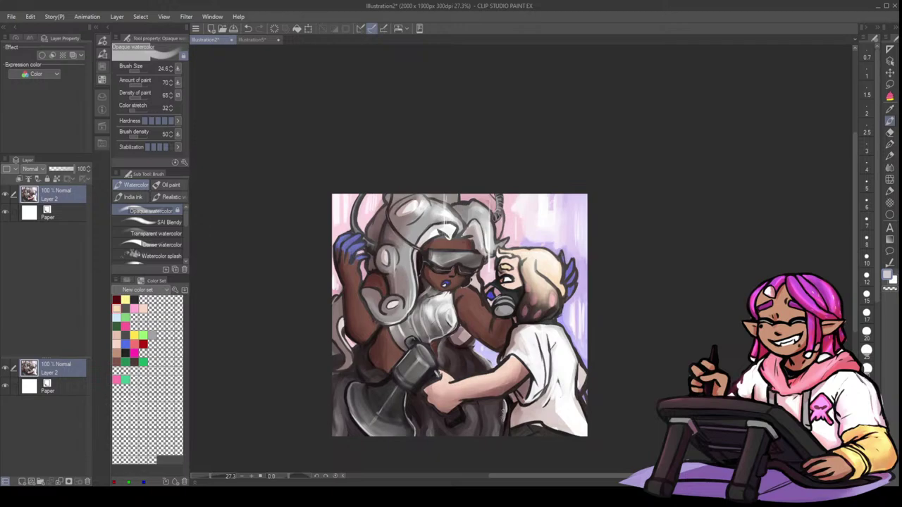
{"action": "key", "text": "e"}
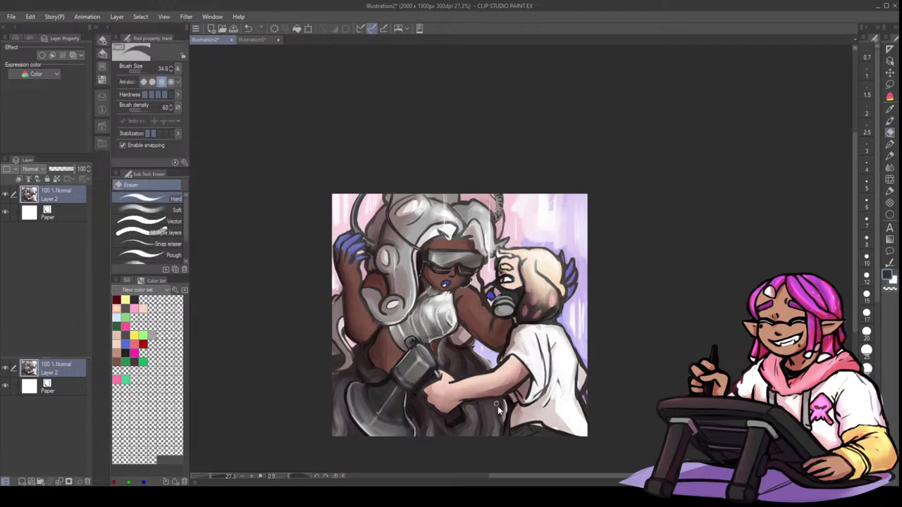
{"action": "key", "text": "ctrl+z"}
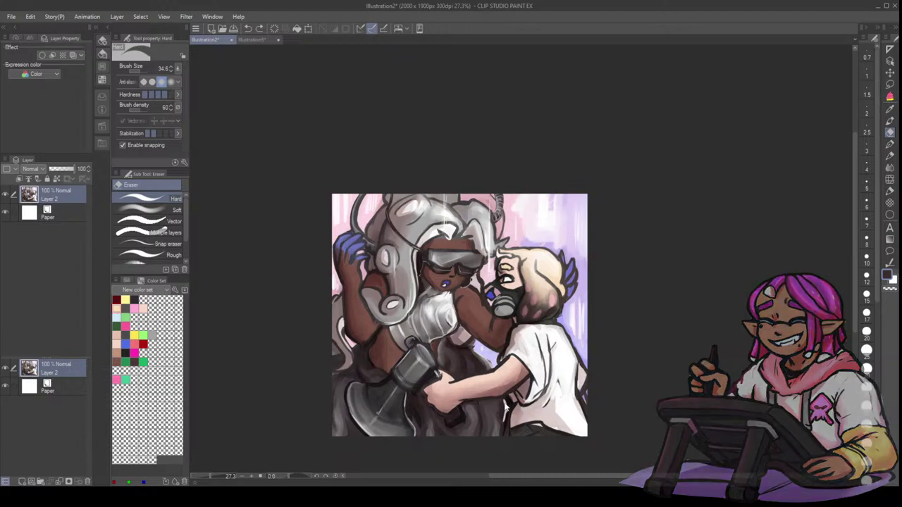
{"action": "key", "text": "p"}
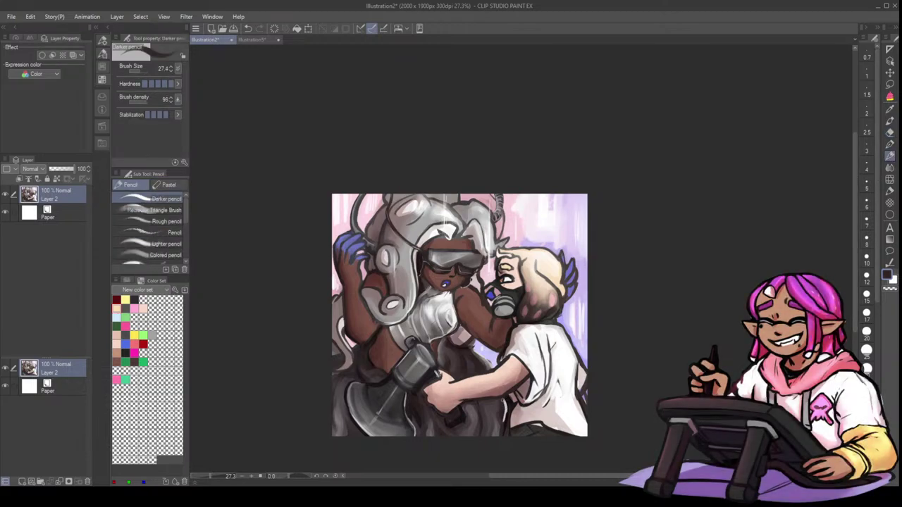
- Refine the visored figure's grey hair edges and the area near the blonde's mask in sampled tones with Opaque watercolor and the Darker pencil
{"action": "key", "text": "b"}
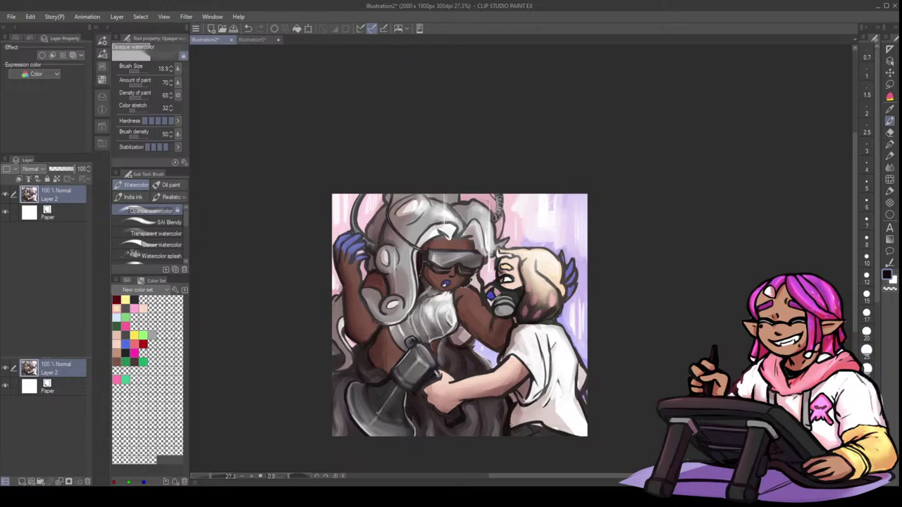
{"action": "left_click", "coordinate": [374, 257], "text": "alt"}
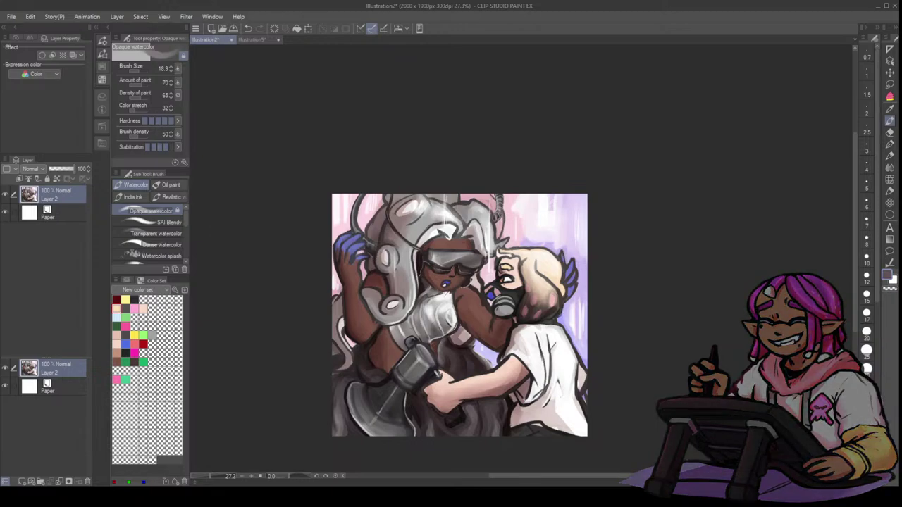
{"action": "key", "text": "p"}
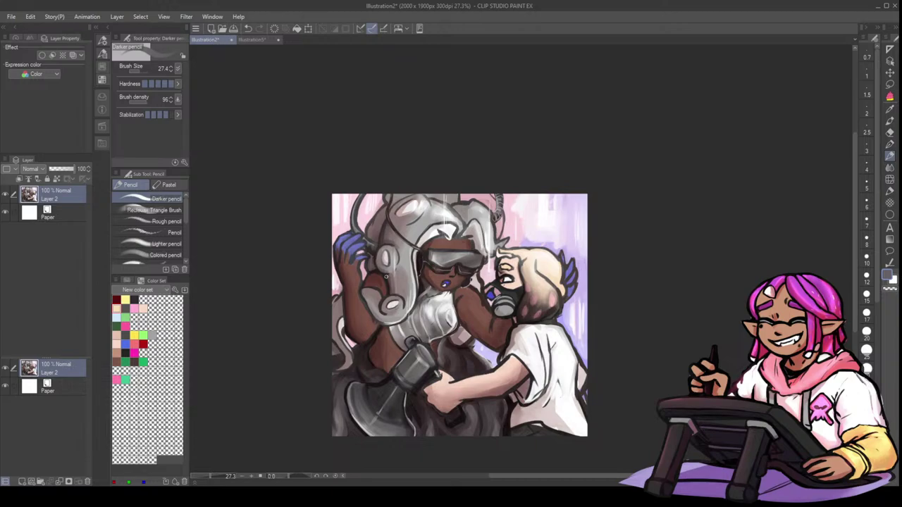
{"action": "left_click", "coordinate": [506, 283], "text": "alt"}
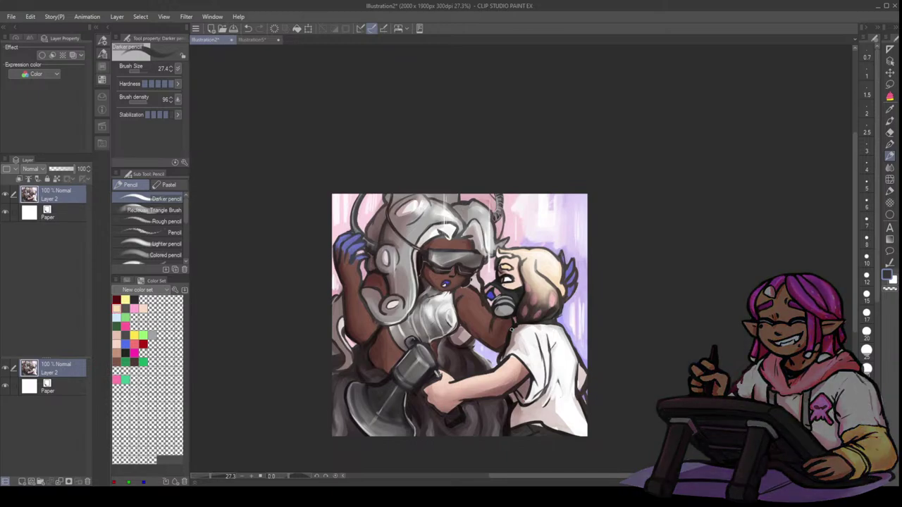
{"action": "left_click", "coordinate": [378, 219], "text": "alt"}
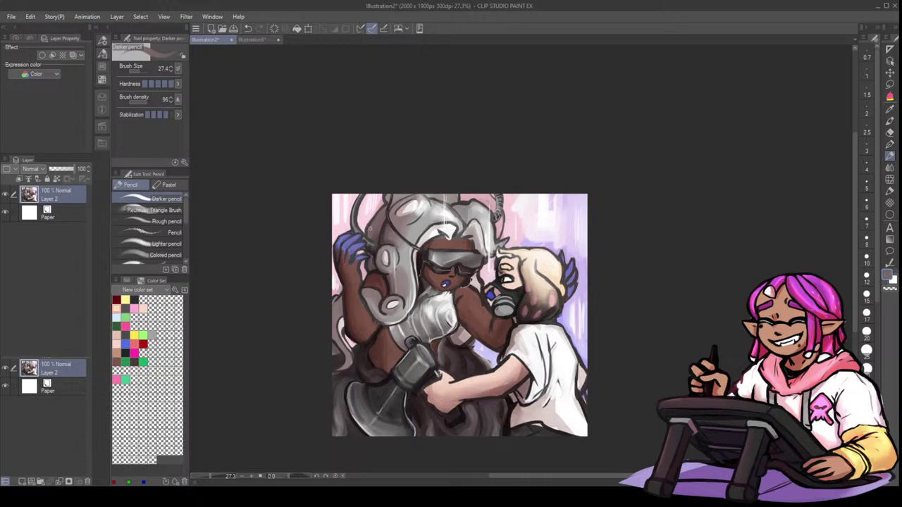
{"action": "left_click", "coordinate": [373, 217], "text": "alt"}
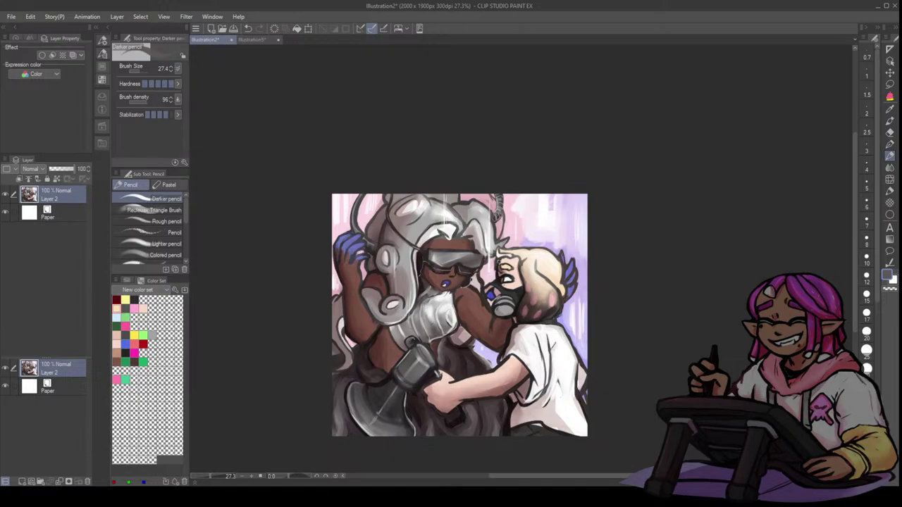
- Add a new layer and handwrite the artist's signature in purple with the Darker pencil in the pale background above the blonde figure
{"action": "left_click", "coordinate": [754, 111]}
{"action": "left_click", "coordinate": [767, 106]}
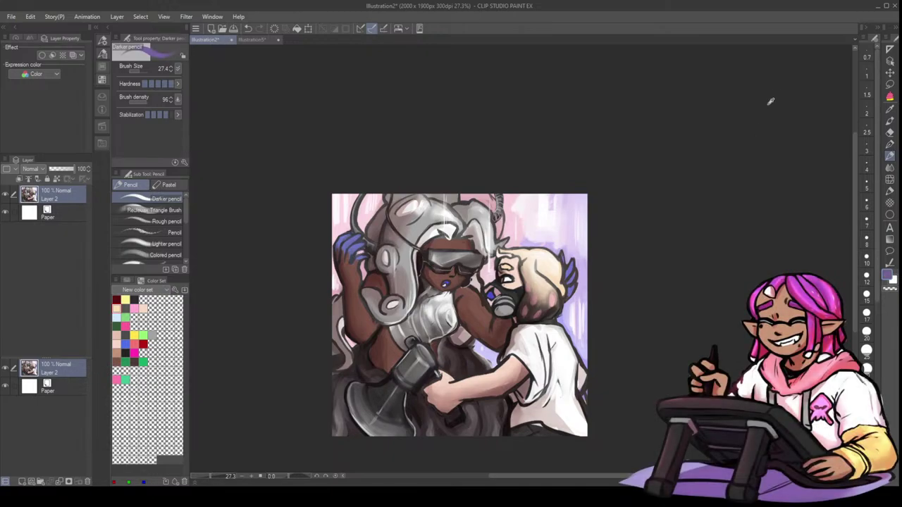
{"action": "left_click", "coordinate": [21, 481]}
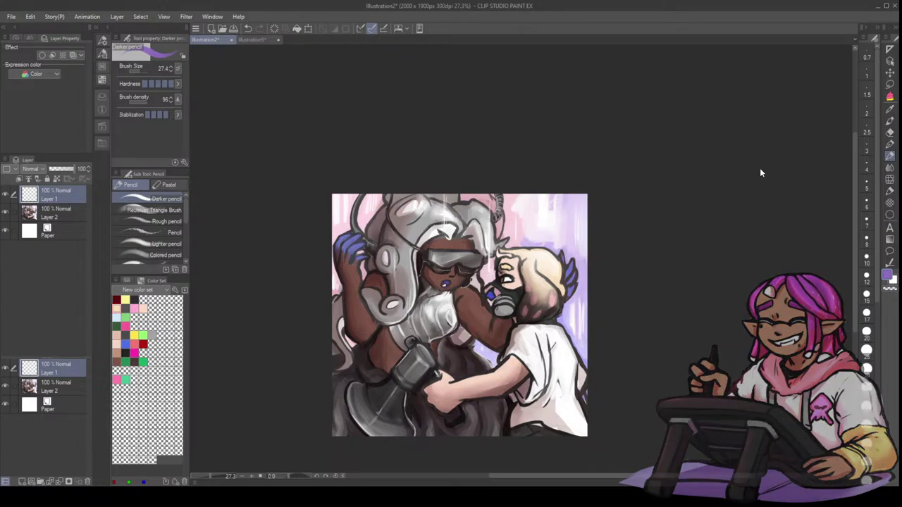
{"action": "key", "text": "x"}
{"action": "key", "text": "x"}
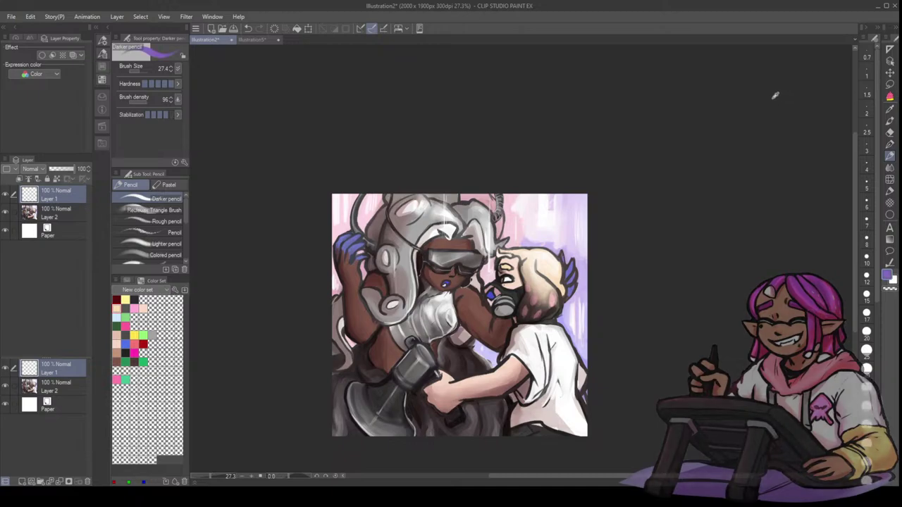
{"action": "mouse_move", "coordinate": [522, 205]}
{"action": "left_mouse_down"}
{"action": "mouse_move", "coordinate": [523, 213]}
{"action": "mouse_move", "coordinate": [528, 202]}
{"action": "mouse_move", "coordinate": [530, 214]}
{"action": "mouse_move", "coordinate": [534, 203]}
{"action": "mouse_move", "coordinate": [557, 214]}
{"action": "mouse_move", "coordinate": [542, 219]}
{"action": "left_mouse_up"}
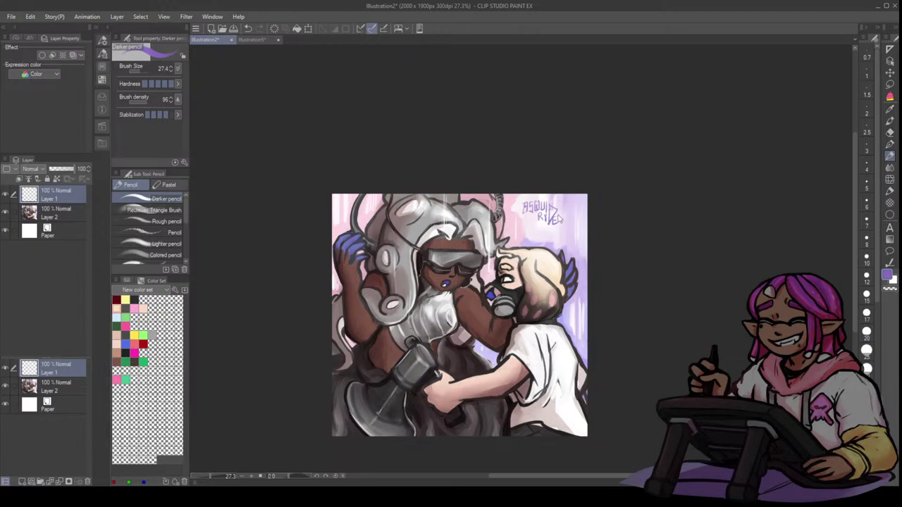
- Undo the last letters of the purple signature and rewrite them more neatly across its two lines
{"action": "key", "text": "ctrl+z"}
{"action": "key", "text": "ctrl+z"}
{"action": "key", "text": "ctrl+z"}
{"action": "key", "text": "ctrl+z"}
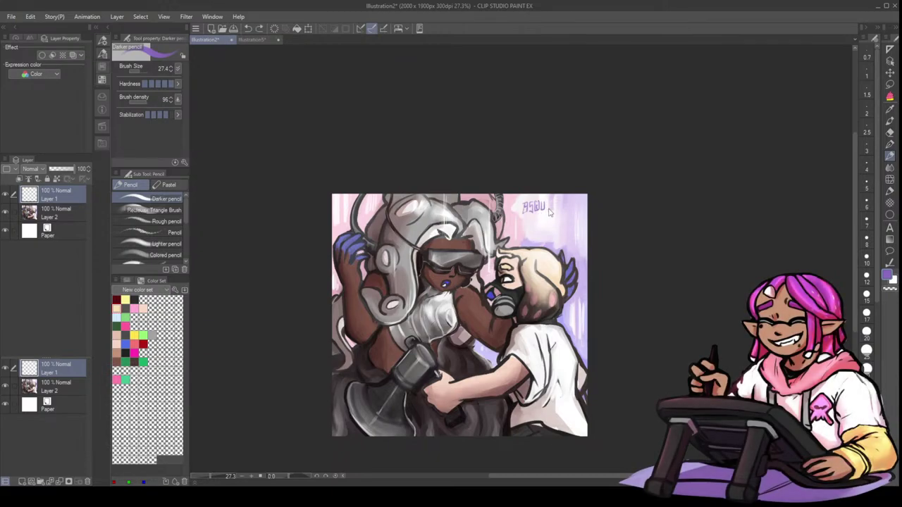
{"action": "left_click_drag", "start_coordinate": [544, 211], "coordinate": [541, 221]}
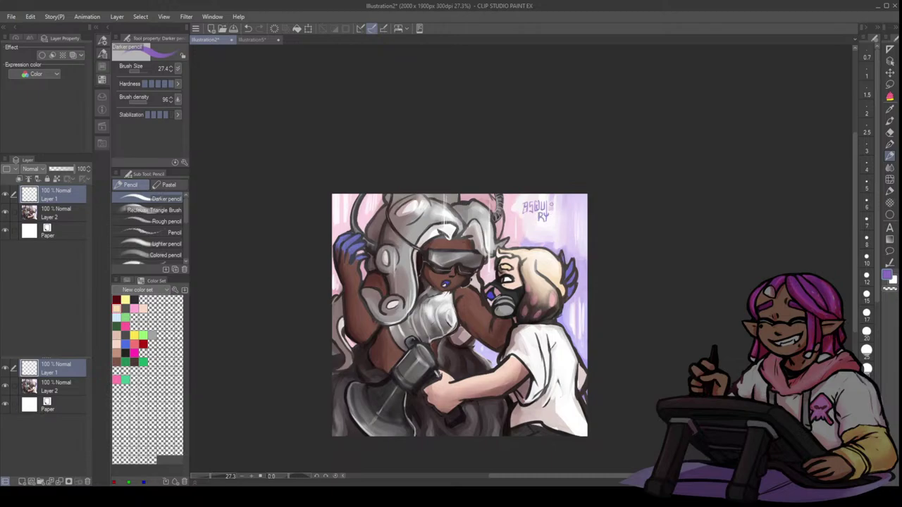
{"action": "mouse_move", "coordinate": [551, 206]}
{"action": "left_mouse_down"}
{"action": "mouse_move", "coordinate": [552, 220]}
{"action": "mouse_move", "coordinate": [571, 214]}
{"action": "left_mouse_up"}
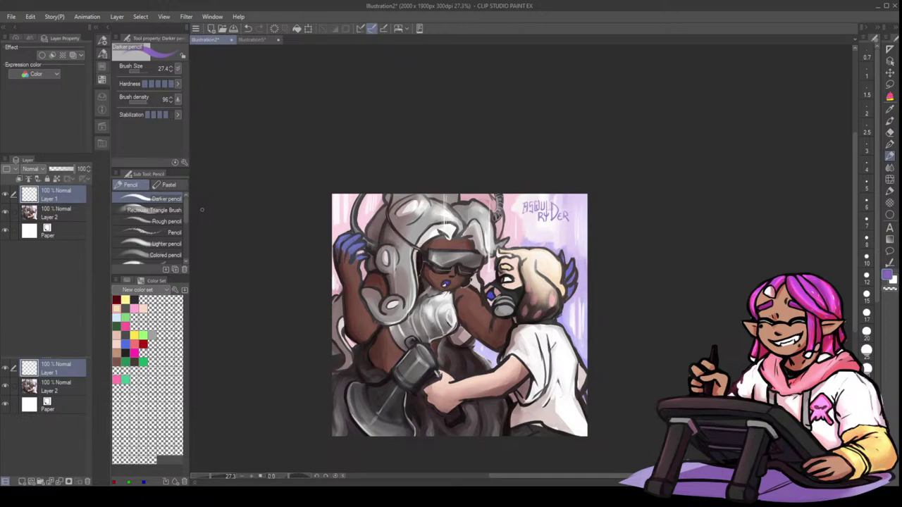
{"action": "key", "text": "ctrl+minus"}
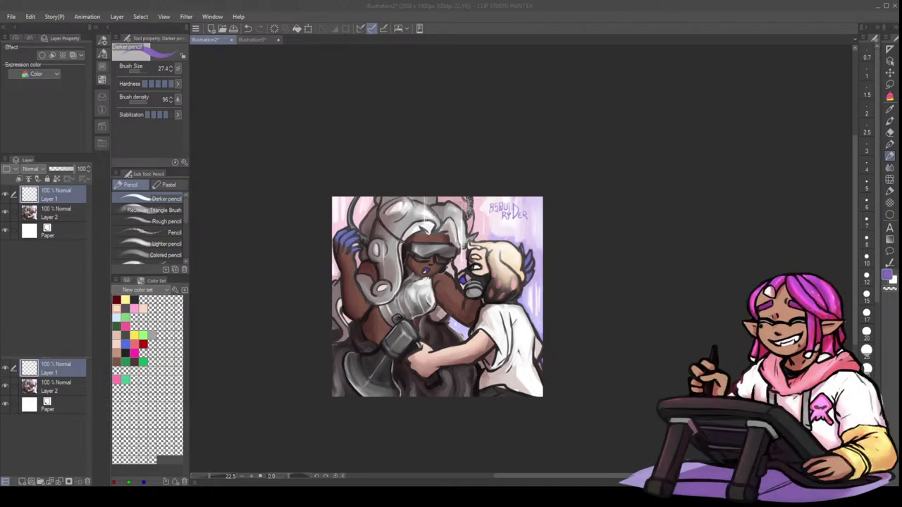
{"action": "left_click", "coordinate": [289, 298]}
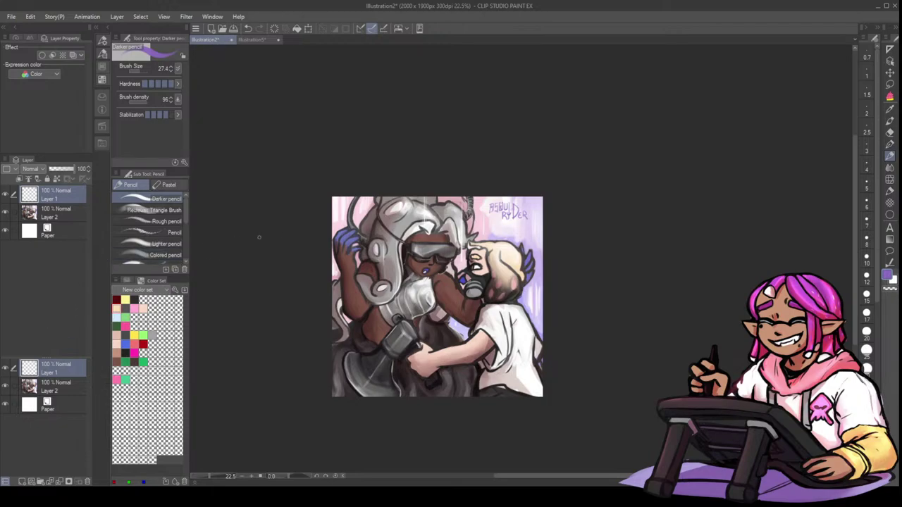
{"action": "left_click", "coordinate": [251, 40]}
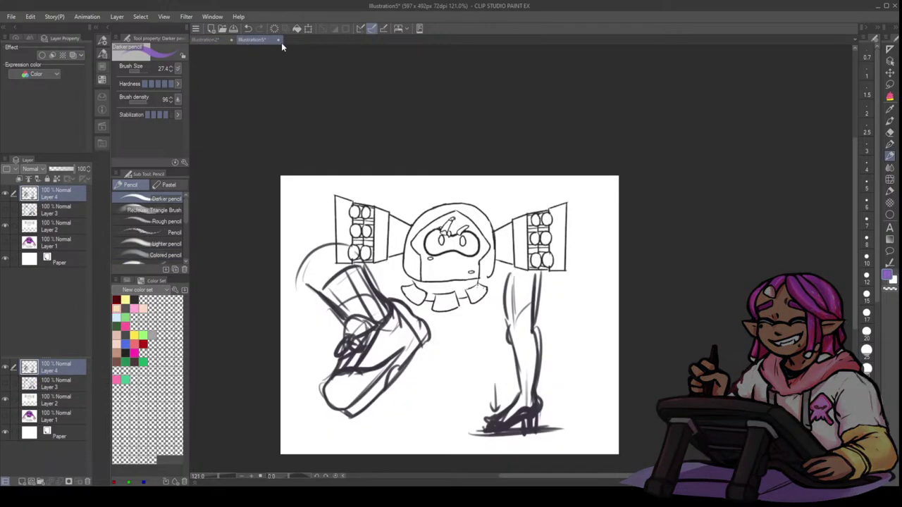
{"action": "left_click", "coordinate": [207, 41]}
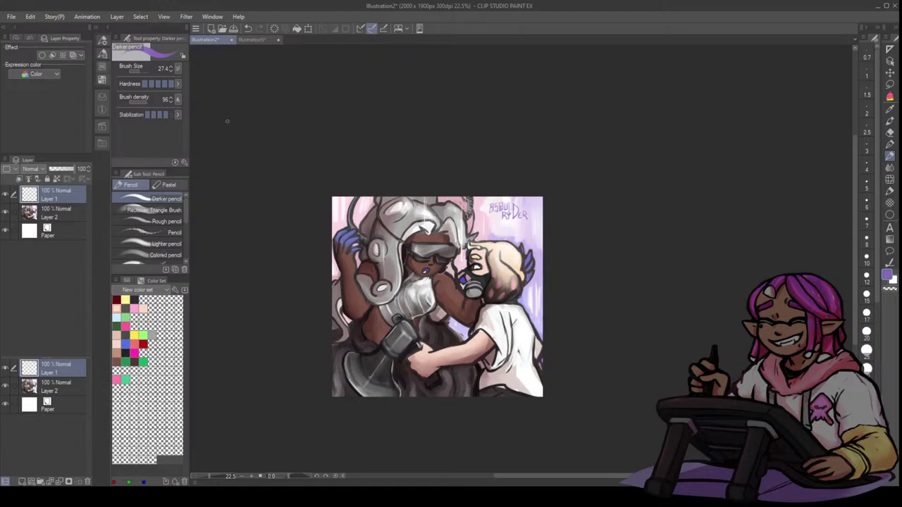
- Dock the 1-7-23.png reference in a narrow pane beside the blank Illustration4 canvas and make that canvas active
{"action": "left_click", "coordinate": [554, 135]}
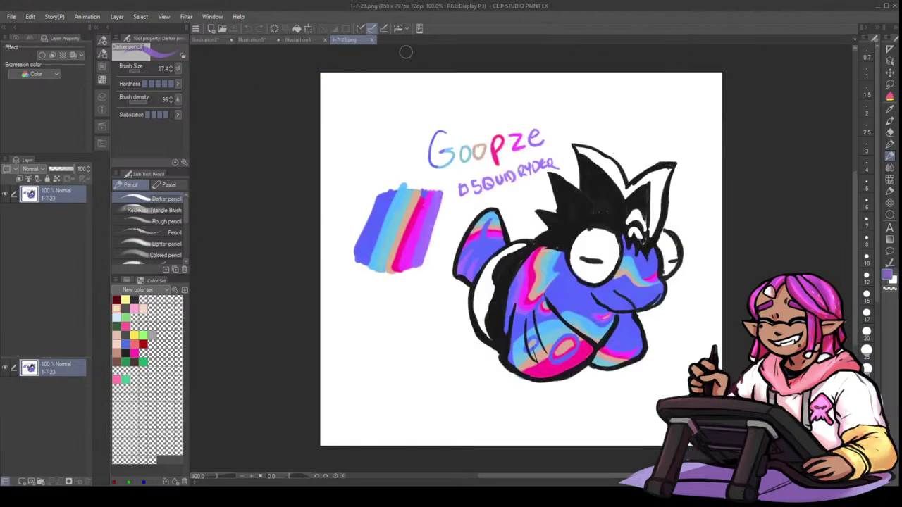
{"action": "left_click_drag", "start_coordinate": [348, 39], "coordinate": [195, 65]}
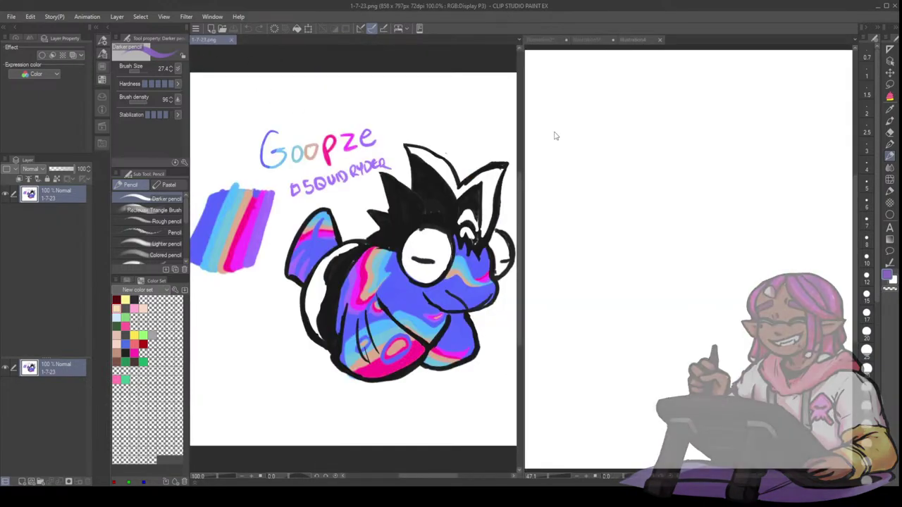
{"action": "scroll", "coordinate": [508, 192], "scroll_direction": "down", "scroll_amount": 3}
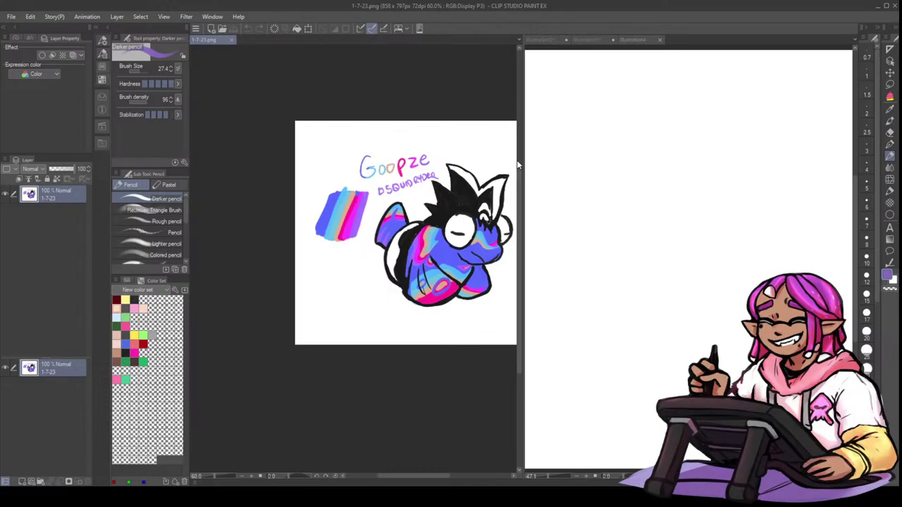
{"action": "left_click_drag", "start_coordinate": [523, 199], "coordinate": [317, 200]}
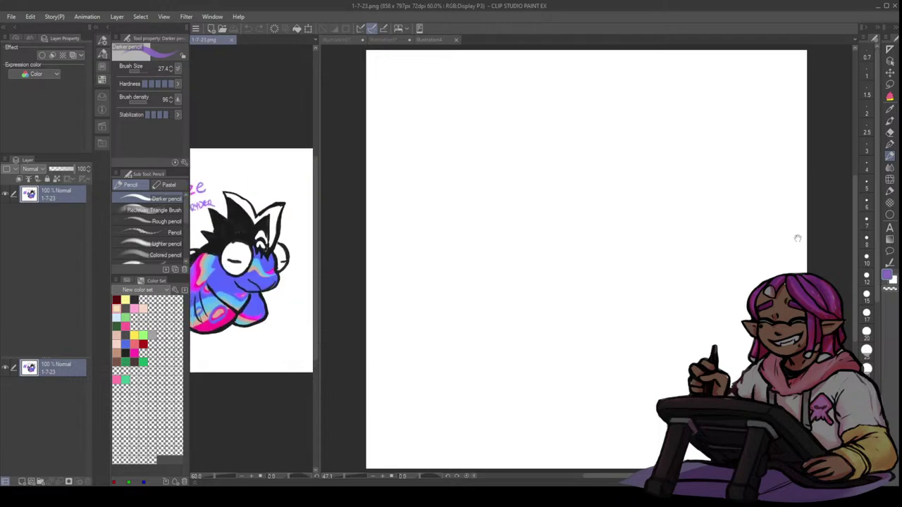
{"action": "left_click", "coordinate": [451, 234]}
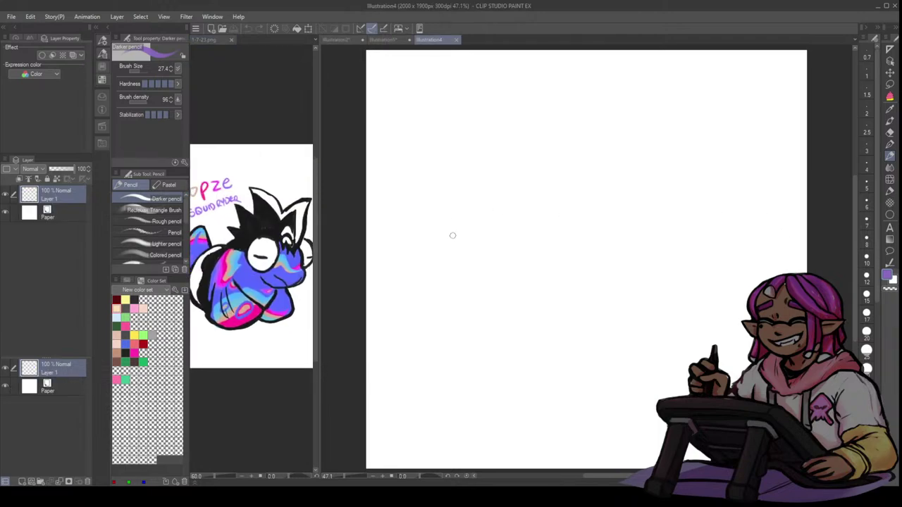
- Set up the G-pen for line art with a near-black color and a brush size of 73.7
{"action": "left_click", "coordinate": [889, 143]}
{"action": "left_click_drag", "start_coordinate": [793, 218], "coordinate": [765, 235]}
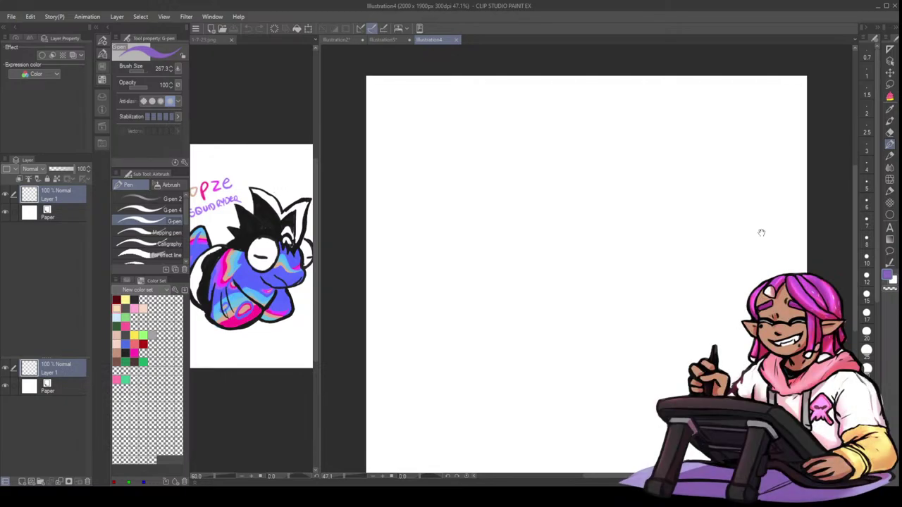
{"action": "left_click", "coordinate": [282, 341]}
{"action": "left_click", "coordinate": [601, 205]}
{"action": "left_click_drag", "start_coordinate": [601, 216], "coordinate": [603, 195]}
{"action": "left_click", "coordinate": [260, 226]}
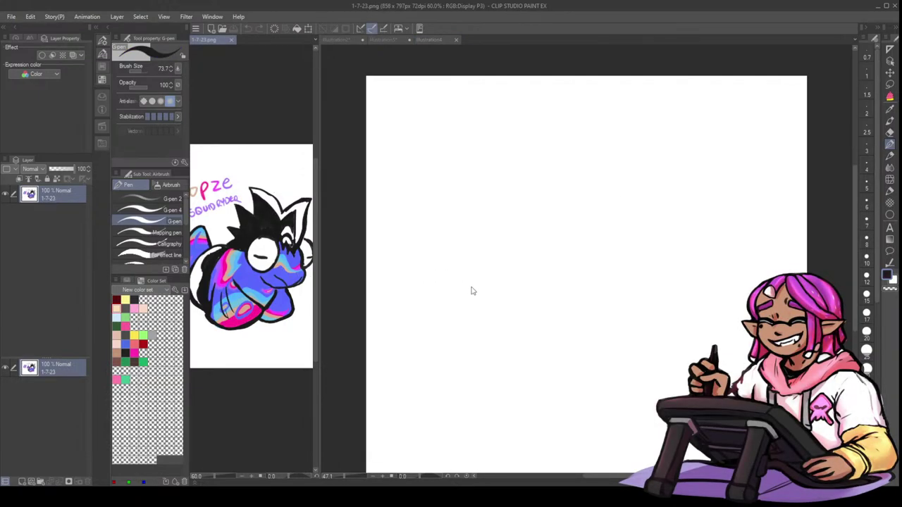
- Sketch the arched top of the creature's head and its rounded snout in the upper part of the blank canvas, undoing stray strokes
{"action": "left_click", "coordinate": [571, 167]}
{"action": "mouse_move", "coordinate": [571, 166]}
{"action": "left_mouse_down"}
{"action": "mouse_move", "coordinate": [584, 165]}
{"action": "mouse_move", "coordinate": [588, 202]}
{"action": "left_mouse_up"}
{"action": "key", "text": "ctrl+z"}
{"action": "mouse_move", "coordinate": [486, 187]}
{"action": "left_mouse_down"}
{"action": "mouse_move", "coordinate": [527, 168]}
{"action": "mouse_move", "coordinate": [483, 178]}
{"action": "mouse_move", "coordinate": [485, 208]}
{"action": "mouse_move", "coordinate": [472, 208]}
{"action": "mouse_move", "coordinate": [495, 235]}
{"action": "mouse_move", "coordinate": [494, 227]}
{"action": "mouse_move", "coordinate": [535, 225]}
{"action": "mouse_move", "coordinate": [501, 248]}
{"action": "left_mouse_up"}
{"action": "key", "text": "ctrl+z"}
{"action": "key", "text": "ctrl+z"}
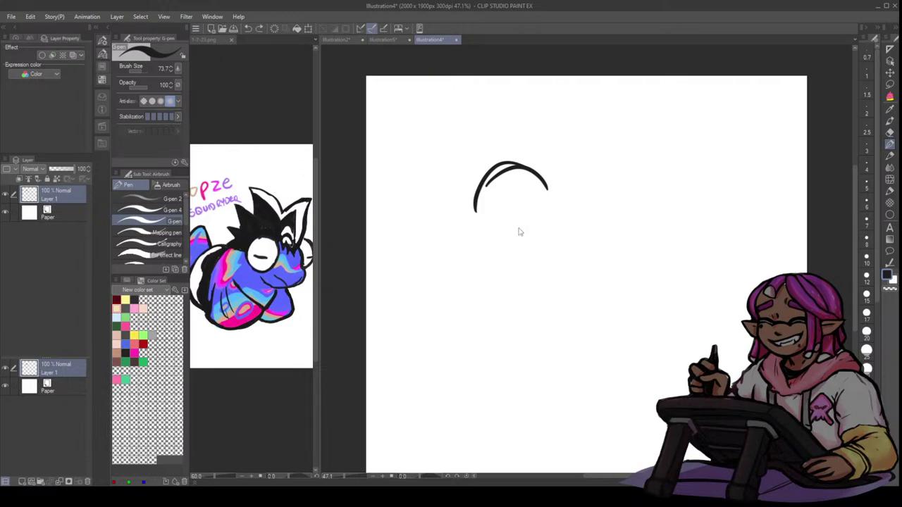
{"action": "left_click_drag", "start_coordinate": [532, 189], "coordinate": [557, 216]}
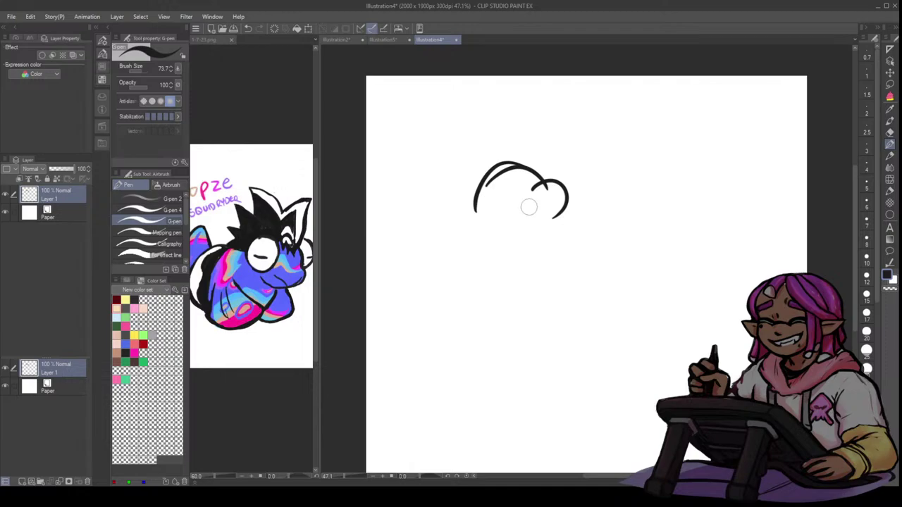
- Draw the creature's mouth, large round near eye and smaller far eye, undoing and redrawing unsatisfactory strokes
{"action": "mouse_move", "coordinate": [530, 210]}
{"action": "left_mouse_down"}
{"action": "mouse_move", "coordinate": [541, 200]}
{"action": "mouse_move", "coordinate": [548, 210]}
{"action": "left_mouse_up"}
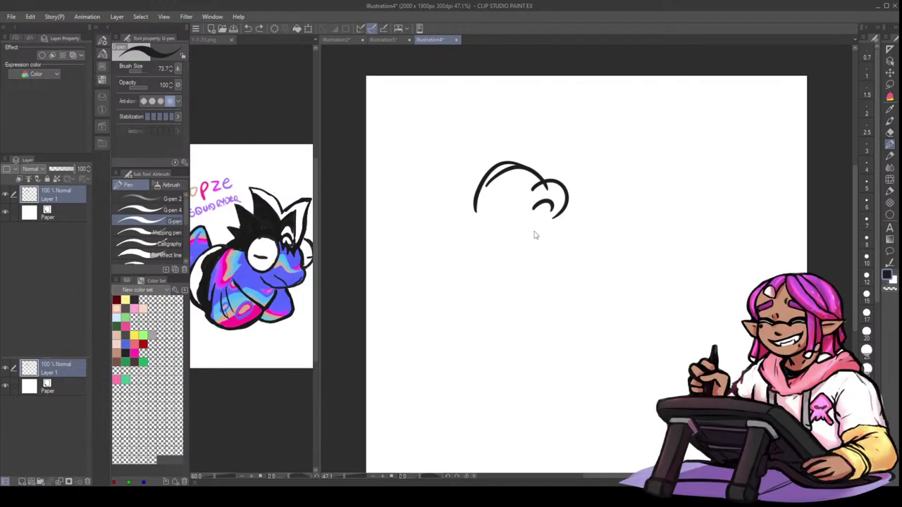
{"action": "key", "text": "ctrl+z"}
{"action": "mouse_move", "coordinate": [532, 204]}
{"action": "left_mouse_down"}
{"action": "mouse_move", "coordinate": [560, 207]}
{"action": "mouse_move", "coordinate": [531, 201]}
{"action": "mouse_move", "coordinate": [557, 189]}
{"action": "mouse_move", "coordinate": [501, 178]}
{"action": "mouse_move", "coordinate": [485, 210]}
{"action": "left_mouse_up"}
{"action": "key", "text": "ctrl+z"}
{"action": "key", "text": "ctrl+z"}
{"action": "mouse_move", "coordinate": [515, 180]}
{"action": "left_mouse_down"}
{"action": "mouse_move", "coordinate": [510, 198]}
{"action": "mouse_move", "coordinate": [485, 192]}
{"action": "mouse_move", "coordinate": [532, 164]}
{"action": "mouse_move", "coordinate": [560, 181]}
{"action": "left_mouse_up"}
{"action": "key", "text": "ctrl+z"}
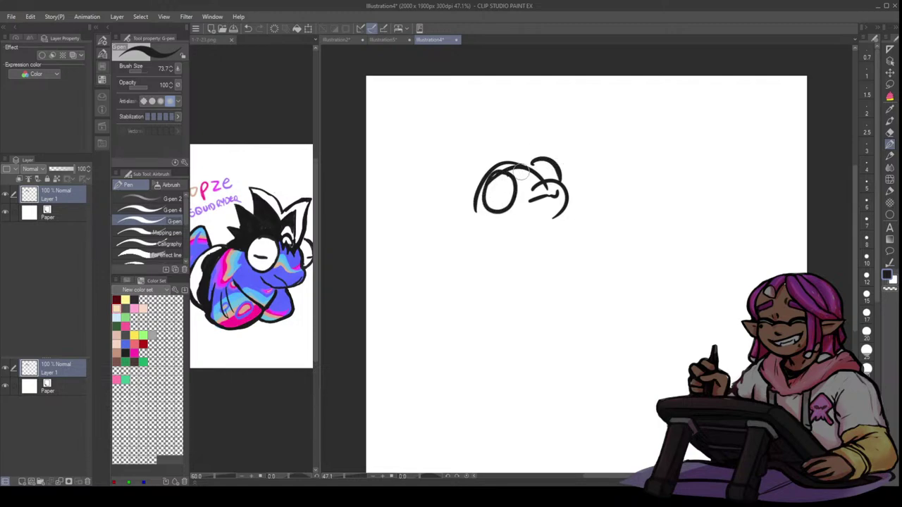
- Add short pupil lines, spiky hair with two tall points, a jaw curve and a sloping body line below the snout
{"action": "mouse_move", "coordinate": [494, 196]}
{"action": "left_mouse_down"}
{"action": "mouse_move", "coordinate": [504, 198]}
{"action": "mouse_move", "coordinate": [499, 191]}
{"action": "left_mouse_up"}
{"action": "key", "text": "ctrl+z"}
{"action": "mouse_move", "coordinate": [546, 174]}
{"action": "left_mouse_down"}
{"action": "mouse_move", "coordinate": [528, 148]}
{"action": "mouse_move", "coordinate": [554, 126]}
{"action": "mouse_move", "coordinate": [542, 114]}
{"action": "mouse_move", "coordinate": [493, 141]}
{"action": "mouse_move", "coordinate": [471, 116]}
{"action": "mouse_move", "coordinate": [463, 176]}
{"action": "mouse_move", "coordinate": [432, 181]}
{"action": "mouse_move", "coordinate": [458, 191]}
{"action": "mouse_move", "coordinate": [441, 231]}
{"action": "mouse_move", "coordinate": [476, 219]}
{"action": "mouse_move", "coordinate": [487, 264]}
{"action": "left_mouse_up"}
{"action": "left_click_drag", "start_coordinate": [473, 213], "coordinate": [498, 242]}
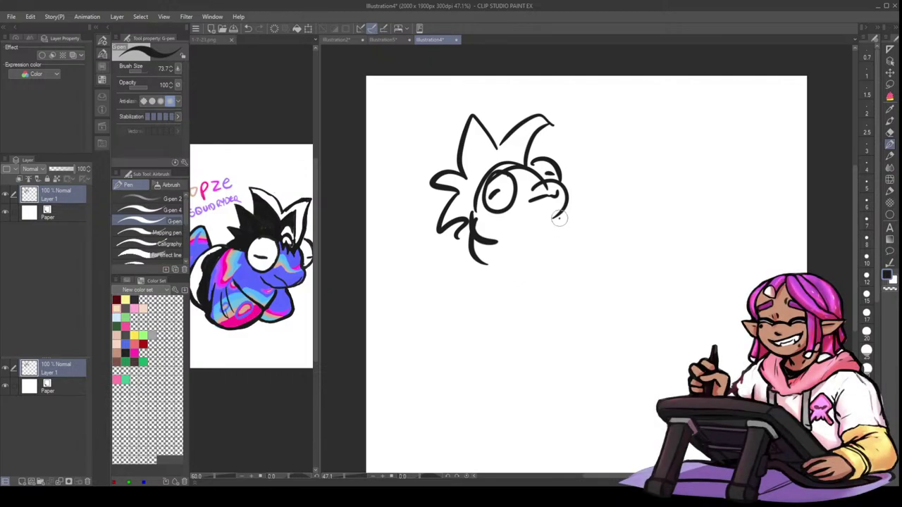
{"action": "left_click_drag", "start_coordinate": [554, 224], "coordinate": [594, 257]}
{"action": "mouse_move", "coordinate": [496, 247]}
{"action": "left_mouse_down"}
{"action": "mouse_move", "coordinate": [492, 267]}
{"action": "mouse_move", "coordinate": [481, 266]}
{"action": "left_mouse_up"}
{"action": "left_click_drag", "start_coordinate": [489, 257], "coordinate": [523, 236]}
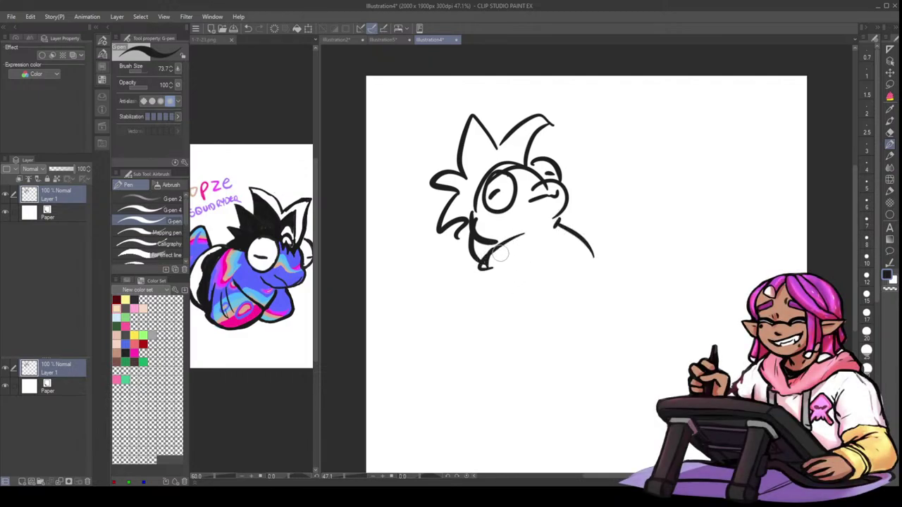
{"action": "left_click", "coordinate": [505, 260]}
{"action": "mouse_move", "coordinate": [484, 264]}
{"action": "left_mouse_down"}
{"action": "mouse_move", "coordinate": [535, 237]}
{"action": "mouse_move", "coordinate": [485, 250]}
{"action": "mouse_move", "coordinate": [494, 239]}
{"action": "left_mouse_up"}
{"action": "key", "text": "ctrl+z"}
{"action": "key", "text": "ctrl+z"}
{"action": "key", "text": "ctrl+z"}
{"action": "key", "text": "ctrl+z"}
{"action": "key", "text": "ctrl+z"}
- Thicken the outlines of the creature's round eyes and spiky hair tufts with heavier G-pen strokes
{"action": "mouse_move", "coordinate": [510, 170]}
{"action": "left_mouse_down"}
{"action": "mouse_move", "coordinate": [475, 199]}
{"action": "mouse_move", "coordinate": [510, 186]}
{"action": "mouse_move", "coordinate": [499, 168]}
{"action": "mouse_move", "coordinate": [519, 178]}
{"action": "mouse_move", "coordinate": [540, 159]}
{"action": "mouse_move", "coordinate": [530, 160]}
{"action": "mouse_move", "coordinate": [563, 171]}
{"action": "mouse_move", "coordinate": [546, 189]}
{"action": "mouse_move", "coordinate": [519, 163]}
{"action": "mouse_move", "coordinate": [504, 184]}
{"action": "left_mouse_up"}
{"action": "mouse_move", "coordinate": [515, 124]}
{"action": "left_mouse_down"}
{"action": "mouse_move", "coordinate": [499, 140]}
{"action": "mouse_move", "coordinate": [519, 115]}
{"action": "mouse_move", "coordinate": [554, 112]}
{"action": "left_mouse_up"}
{"action": "key", "text": "ctrl+z"}
{"action": "mouse_move", "coordinate": [497, 145]}
{"action": "left_mouse_down"}
{"action": "mouse_move", "coordinate": [513, 124]}
{"action": "mouse_move", "coordinate": [553, 106]}
{"action": "mouse_move", "coordinate": [529, 154]}
{"action": "left_mouse_up"}
{"action": "mouse_move", "coordinate": [462, 157]}
{"action": "left_mouse_down"}
{"action": "mouse_move", "coordinate": [465, 115]}
{"action": "mouse_move", "coordinate": [502, 150]}
{"action": "left_mouse_up"}
{"action": "left_click_drag", "start_coordinate": [469, 117], "coordinate": [496, 141]}
{"action": "mouse_move", "coordinate": [447, 111]}
{"action": "left_mouse_down"}
{"action": "mouse_move", "coordinate": [460, 171]}
{"action": "mouse_move", "coordinate": [430, 170]}
{"action": "mouse_move", "coordinate": [429, 182]}
{"action": "mouse_move", "coordinate": [450, 190]}
{"action": "mouse_move", "coordinate": [445, 220]}
{"action": "mouse_move", "coordinate": [459, 212]}
{"action": "mouse_move", "coordinate": [483, 236]}
{"action": "left_mouse_up"}
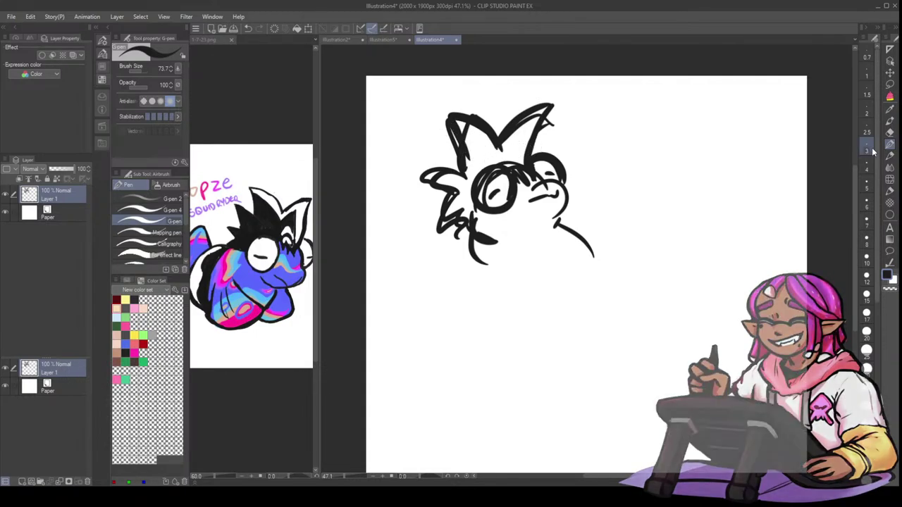
- Erase the pupil lines inside both of the creature's eyes and the marks on its snout
{"action": "key", "text": "e"}
{"action": "key", "text": "]"}
{"action": "key", "text": "]"}
{"action": "key", "text": "]"}
{"action": "key", "text": "]"}
{"action": "mouse_move", "coordinate": [498, 189]}
{"action": "left_mouse_down"}
{"action": "mouse_move", "coordinate": [491, 179]}
{"action": "mouse_move", "coordinate": [504, 186]}
{"action": "left_mouse_up"}
{"action": "mouse_move", "coordinate": [552, 165]}
{"action": "left_mouse_down"}
{"action": "mouse_move", "coordinate": [532, 186]}
{"action": "mouse_move", "coordinate": [523, 177]}
{"action": "mouse_move", "coordinate": [530, 189]}
{"action": "mouse_move", "coordinate": [553, 189]}
{"action": "mouse_move", "coordinate": [531, 189]}
{"action": "mouse_move", "coordinate": [554, 205]}
{"action": "left_mouse_up"}
- Thicken the snout's outline and the near eye's rim with the G-pen, undoing stray strokes
{"action": "key", "text": "p"}
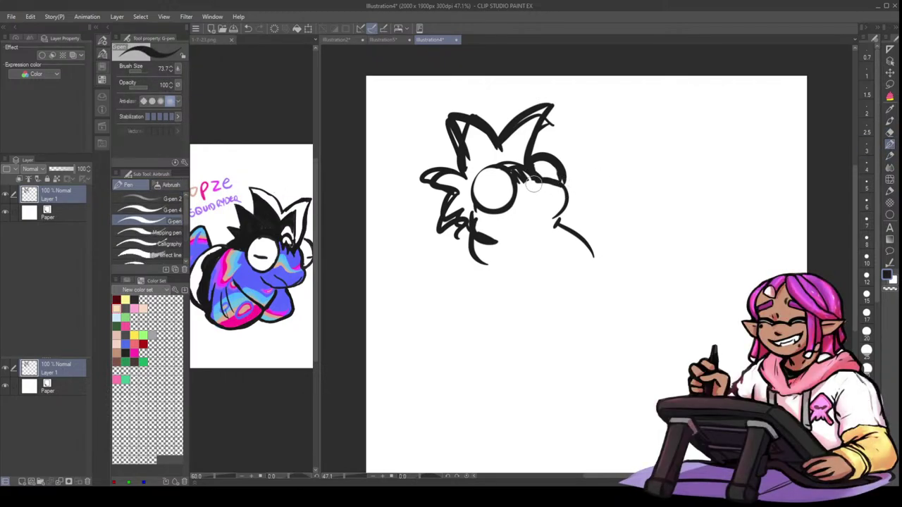
{"action": "left_click_drag", "start_coordinate": [537, 176], "coordinate": [568, 205]}
{"action": "key", "text": "ctrl+z"}
{"action": "mouse_move", "coordinate": [531, 168]}
{"action": "left_mouse_down"}
{"action": "mouse_move", "coordinate": [561, 183]}
{"action": "mouse_move", "coordinate": [554, 226]}
{"action": "left_mouse_up"}
{"action": "key", "text": "ctrl+z"}
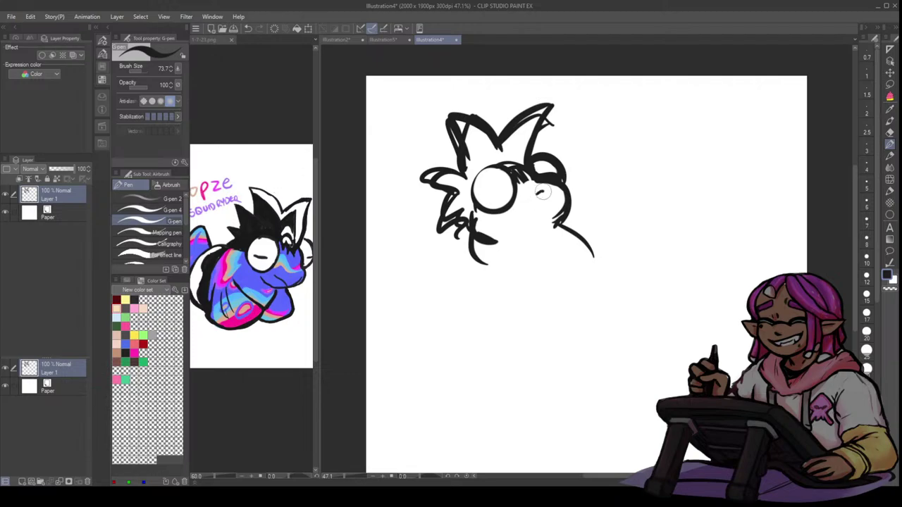
{"action": "mouse_move", "coordinate": [504, 167]}
{"action": "left_mouse_down"}
{"action": "mouse_move", "coordinate": [483, 172]}
{"action": "mouse_move", "coordinate": [496, 208]}
{"action": "mouse_move", "coordinate": [510, 182]}
{"action": "mouse_move", "coordinate": [506, 171]}
{"action": "mouse_move", "coordinate": [497, 211]}
{"action": "left_mouse_up"}
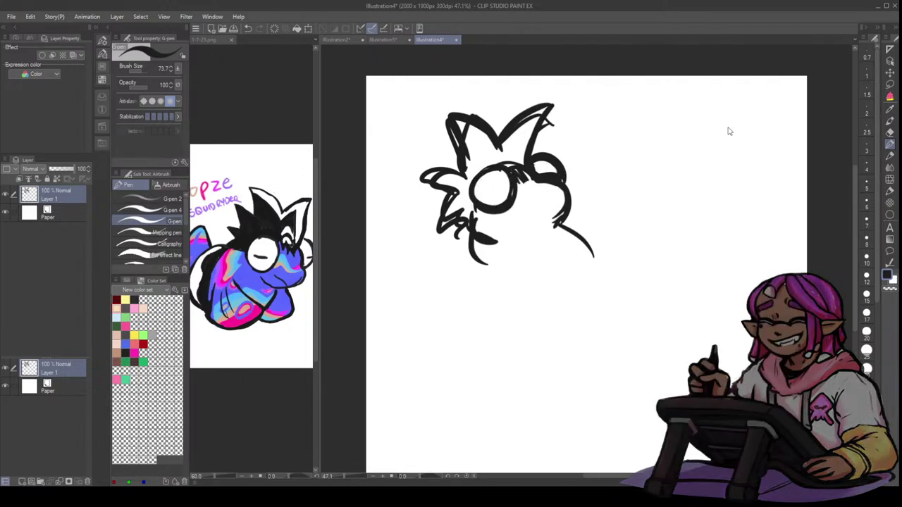
- Sketch the creature's chest curve, large rounded body and a boxy fin behind it, undoing unsatisfactory strokes
{"action": "key", "text": "h"}
{"action": "mouse_move", "coordinate": [480, 243]}
{"action": "left_mouse_down"}
{"action": "mouse_move", "coordinate": [484, 281]}
{"action": "mouse_move", "coordinate": [511, 299]}
{"action": "left_mouse_up"}
{"action": "left_click_drag", "start_coordinate": [558, 232], "coordinate": [615, 238]}
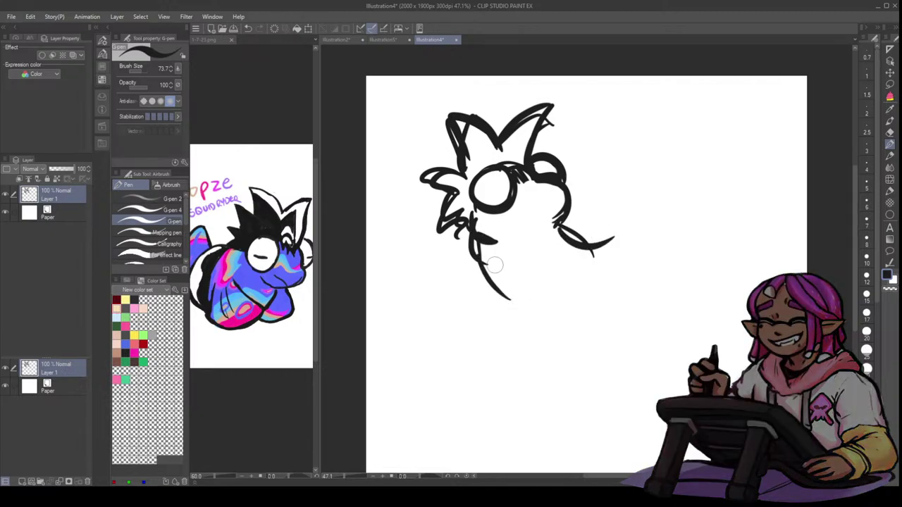
{"action": "mouse_move", "coordinate": [483, 271]}
{"action": "left_mouse_down"}
{"action": "mouse_move", "coordinate": [547, 317]}
{"action": "mouse_move", "coordinate": [617, 255]}
{"action": "left_mouse_up"}
{"action": "mouse_move", "coordinate": [562, 232]}
{"action": "left_mouse_down"}
{"action": "mouse_move", "coordinate": [571, 326]}
{"action": "mouse_move", "coordinate": [525, 338]}
{"action": "left_mouse_up"}
{"action": "mouse_move", "coordinate": [489, 294]}
{"action": "left_mouse_down"}
{"action": "mouse_move", "coordinate": [468, 352]}
{"action": "mouse_move", "coordinate": [509, 347]}
{"action": "left_mouse_up"}
{"action": "key", "text": "ctrl+z"}
{"action": "key", "text": "ctrl+z"}
{"action": "mouse_move", "coordinate": [484, 259]}
{"action": "left_mouse_down"}
{"action": "mouse_move", "coordinate": [432, 283]}
{"action": "mouse_move", "coordinate": [495, 311]}
{"action": "left_mouse_up"}
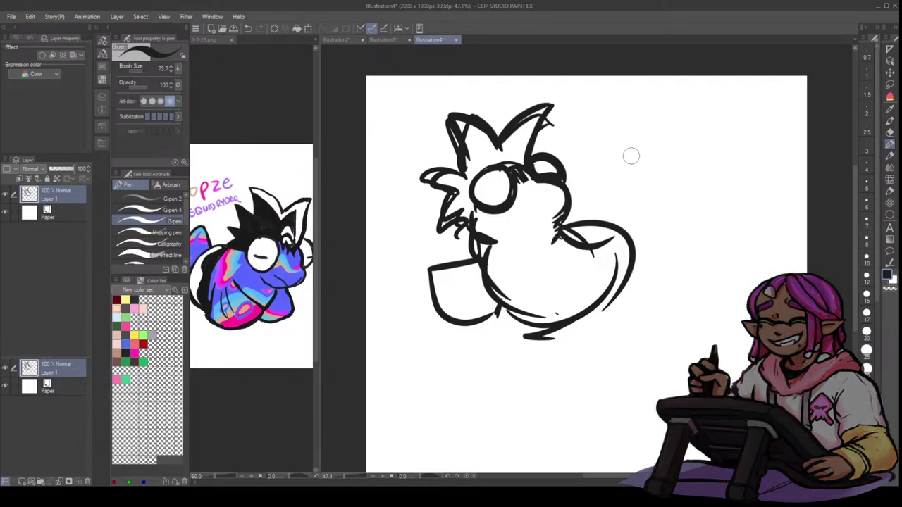
- Erase the strands crossing the eyes and the front hair spike's inner edge, and redraw that edge cleanly
{"action": "left_click", "coordinate": [890, 132]}
{"action": "mouse_move", "coordinate": [491, 177]}
{"action": "left_mouse_down"}
{"action": "mouse_move", "coordinate": [486, 201]}
{"action": "mouse_move", "coordinate": [480, 189]}
{"action": "mouse_move", "coordinate": [545, 166]}
{"action": "mouse_move", "coordinate": [556, 176]}
{"action": "mouse_move", "coordinate": [533, 159]}
{"action": "mouse_move", "coordinate": [501, 160]}
{"action": "mouse_move", "coordinate": [524, 151]}
{"action": "left_mouse_up"}
{"action": "mouse_move", "coordinate": [538, 113]}
{"action": "left_mouse_down"}
{"action": "mouse_move", "coordinate": [501, 145]}
{"action": "mouse_move", "coordinate": [538, 124]}
{"action": "mouse_move", "coordinate": [548, 129]}
{"action": "left_mouse_up"}
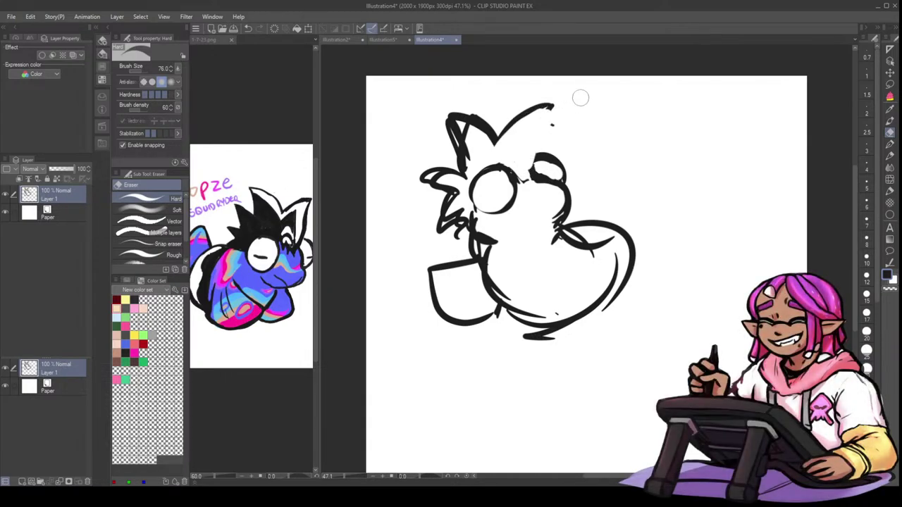
{"action": "left_click", "coordinate": [890, 143]}
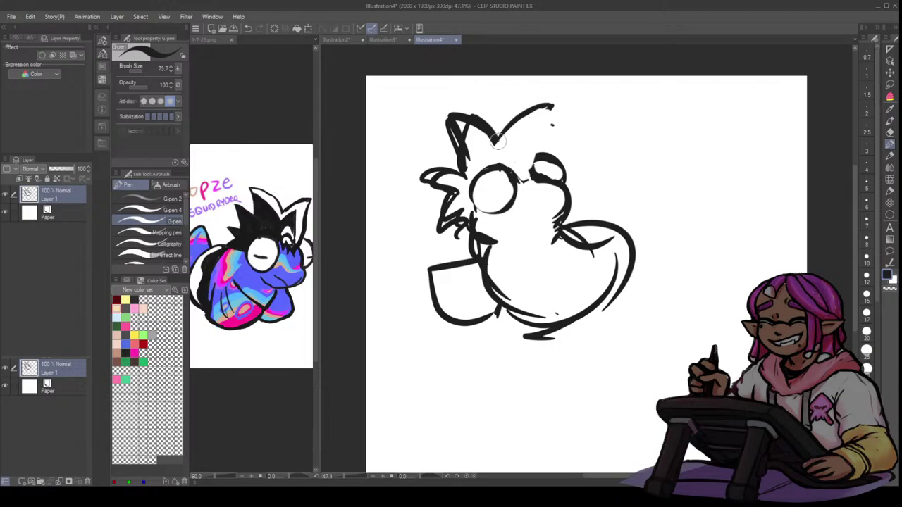
{"action": "left_click_drag", "start_coordinate": [552, 108], "coordinate": [531, 180]}
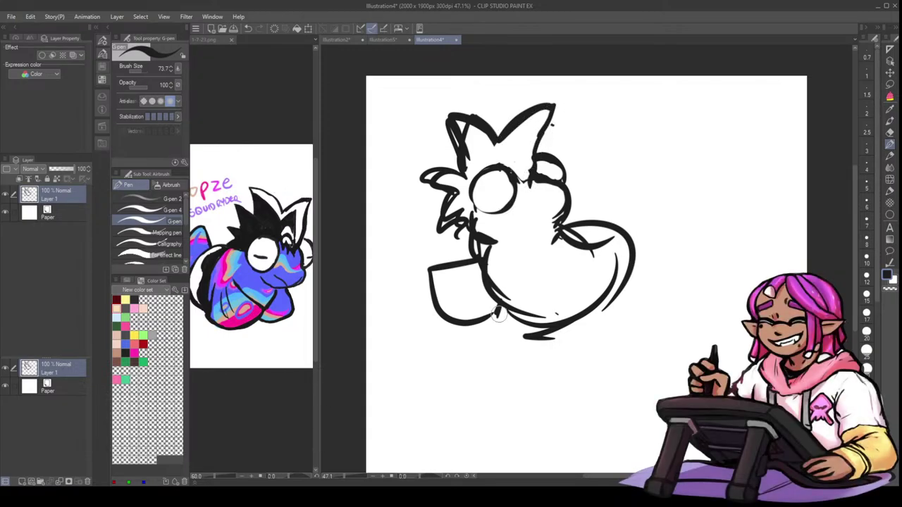
- Widen and thicken the rear fin's outline, and add a diagonal line from the throat down across the body
{"action": "mouse_move", "coordinate": [486, 246]}
{"action": "left_mouse_down"}
{"action": "mouse_move", "coordinate": [430, 251]}
{"action": "mouse_move", "coordinate": [421, 264]}
{"action": "mouse_move", "coordinate": [465, 317]}
{"action": "mouse_move", "coordinate": [496, 297]}
{"action": "left_mouse_up"}
{"action": "mouse_move", "coordinate": [481, 250]}
{"action": "left_mouse_down"}
{"action": "mouse_move", "coordinate": [455, 253]}
{"action": "mouse_move", "coordinate": [432, 274]}
{"action": "mouse_move", "coordinate": [439, 258]}
{"action": "mouse_move", "coordinate": [426, 298]}
{"action": "left_mouse_up"}
{"action": "left_click_drag", "start_coordinate": [555, 246], "coordinate": [530, 293]}
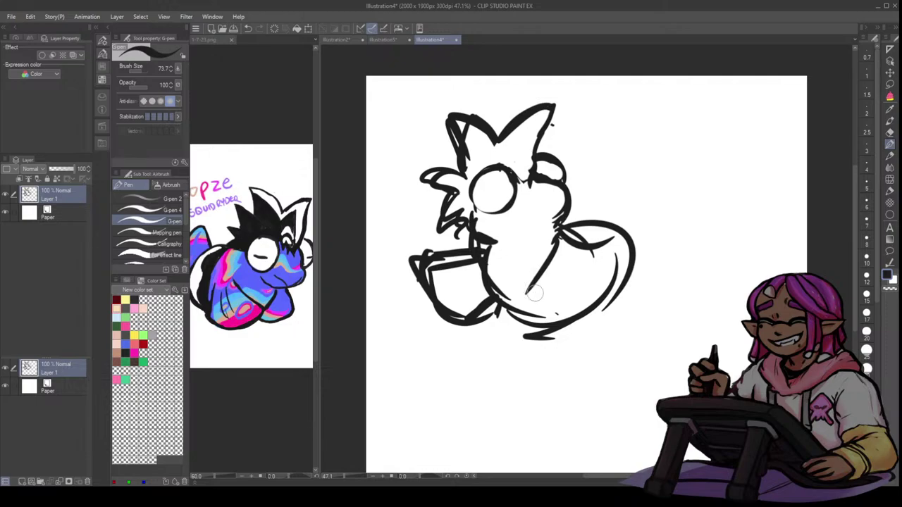
{"action": "left_click_drag", "start_coordinate": [797, 196], "coordinate": [766, 241]}
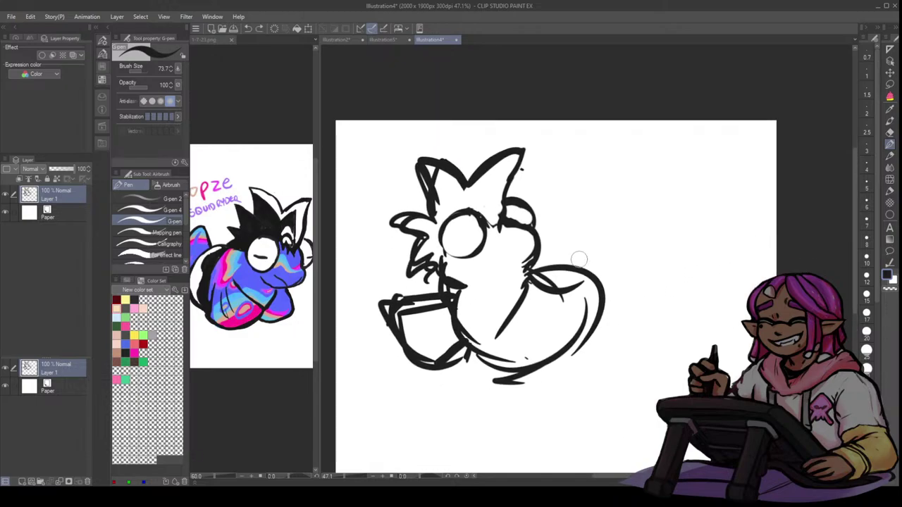
- Add short closed-lid lines to both eyes and thicken the front hair spike with a smaller G-pen
{"action": "key", "text": "["}
{"action": "mouse_move", "coordinate": [467, 210]}
{"action": "left_mouse_down"}
{"action": "mouse_move", "coordinate": [442, 243]}
{"action": "mouse_move", "coordinate": [481, 244]}
{"action": "left_mouse_up"}
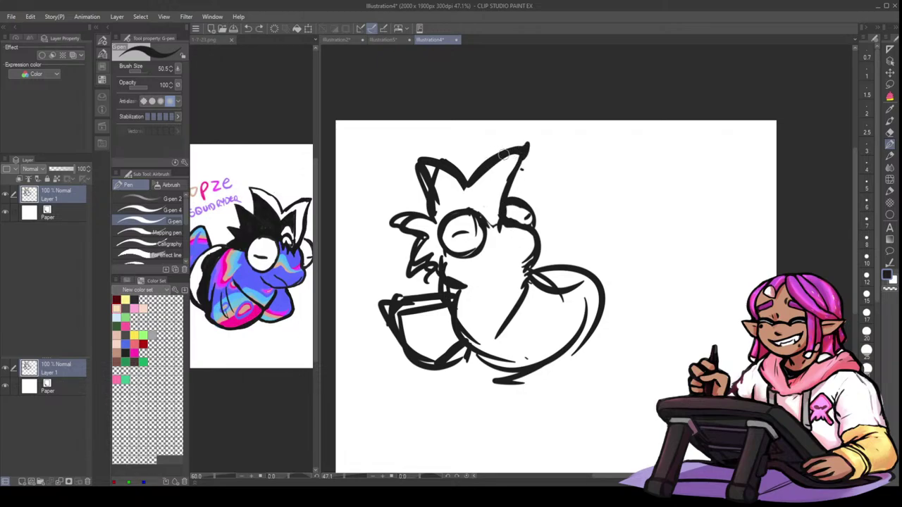
{"action": "left_click_drag", "start_coordinate": [516, 170], "coordinate": [502, 212]}
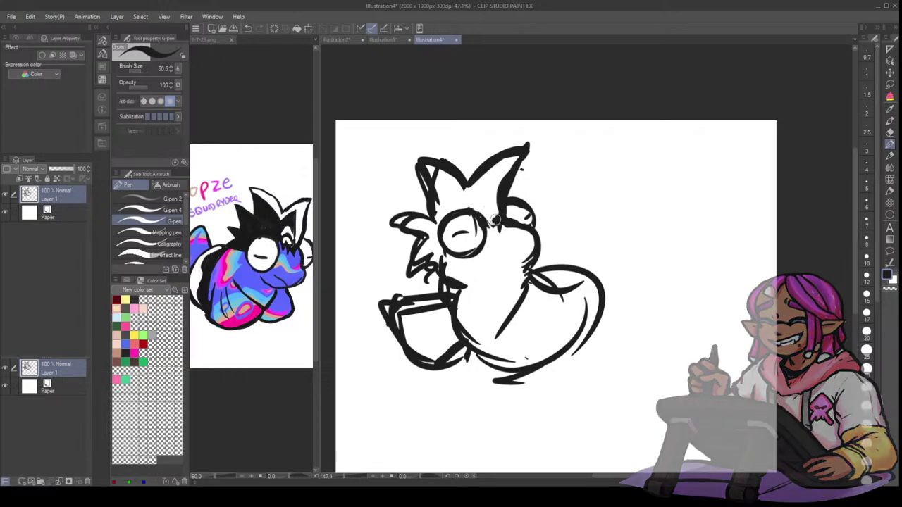
- Fill the rear hair spike and tufts solid black, and check the drawing in a mirrored view
{"action": "mouse_move", "coordinate": [430, 167]}
{"action": "left_mouse_down"}
{"action": "mouse_move", "coordinate": [444, 185]}
{"action": "mouse_move", "coordinate": [441, 199]}
{"action": "mouse_move", "coordinate": [399, 214]}
{"action": "mouse_move", "coordinate": [433, 222]}
{"action": "mouse_move", "coordinate": [425, 213]}
{"action": "mouse_move", "coordinate": [435, 210]}
{"action": "mouse_move", "coordinate": [420, 250]}
{"action": "mouse_move", "coordinate": [429, 232]}
{"action": "mouse_move", "coordinate": [434, 245]}
{"action": "mouse_move", "coordinate": [432, 224]}
{"action": "mouse_move", "coordinate": [432, 257]}
{"action": "left_mouse_up"}
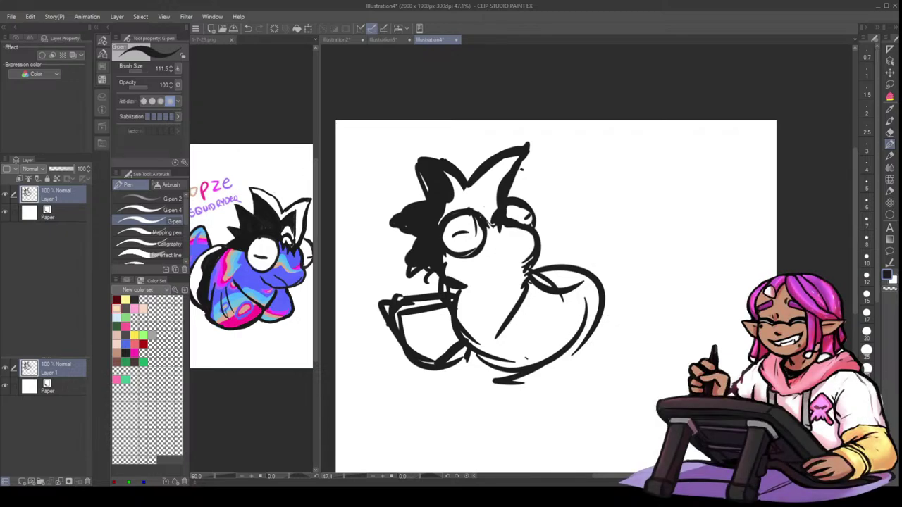
{"action": "key", "text": "h"}
{"action": "left_click_drag", "start_coordinate": [783, 244], "coordinate": [753, 247]}
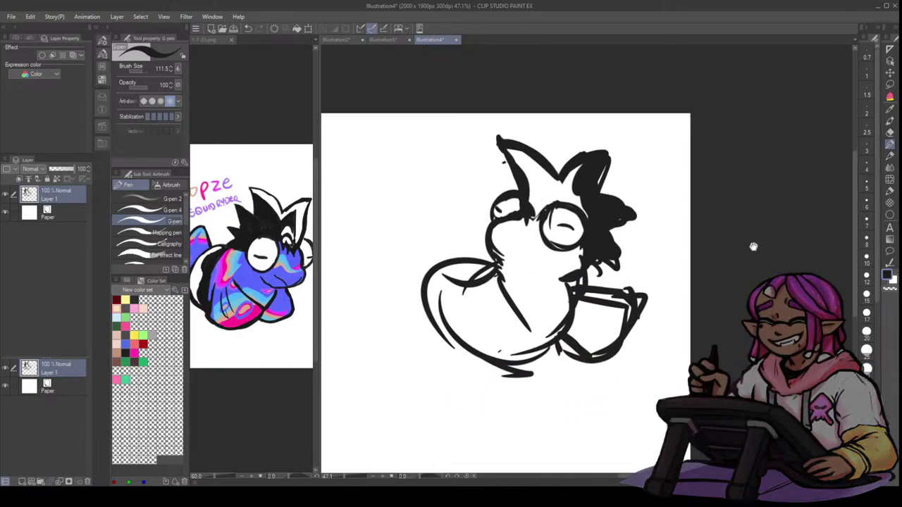
{"action": "key", "text": "h"}
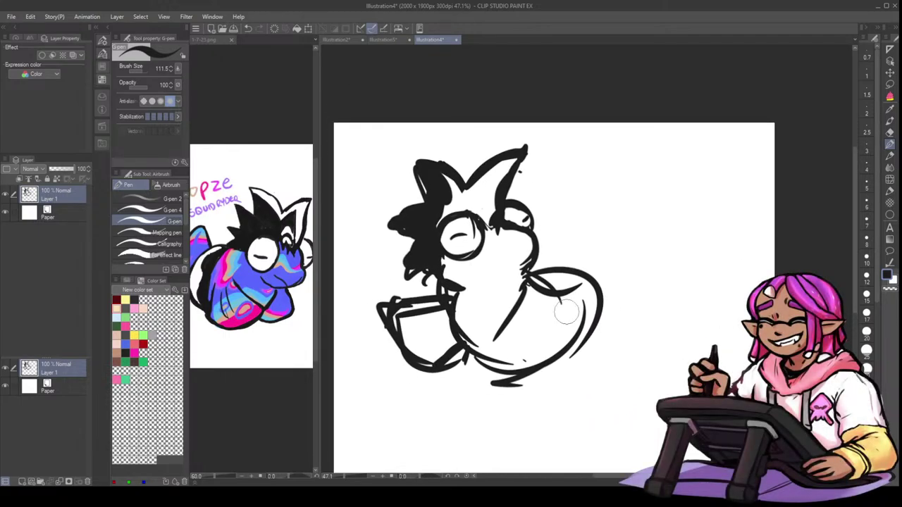
- Carve the rear hair tufts into sharper points with the hard eraser and erase the front spike's tip
{"action": "left_click", "coordinate": [890, 132]}
{"action": "mouse_move", "coordinate": [409, 240]}
{"action": "left_mouse_down"}
{"action": "mouse_move", "coordinate": [404, 279]}
{"action": "mouse_move", "coordinate": [409, 263]}
{"action": "mouse_move", "coordinate": [426, 263]}
{"action": "mouse_move", "coordinate": [416, 289]}
{"action": "left_mouse_up"}
{"action": "mouse_move", "coordinate": [407, 218]}
{"action": "left_mouse_down"}
{"action": "mouse_move", "coordinate": [383, 202]}
{"action": "mouse_move", "coordinate": [382, 228]}
{"action": "mouse_move", "coordinate": [394, 233]}
{"action": "left_mouse_up"}
{"action": "mouse_move", "coordinate": [423, 154]}
{"action": "left_mouse_down"}
{"action": "mouse_move", "coordinate": [401, 167]}
{"action": "mouse_move", "coordinate": [426, 195]}
{"action": "mouse_move", "coordinate": [383, 219]}
{"action": "mouse_move", "coordinate": [402, 200]}
{"action": "mouse_move", "coordinate": [424, 202]}
{"action": "mouse_move", "coordinate": [378, 238]}
{"action": "left_mouse_up"}
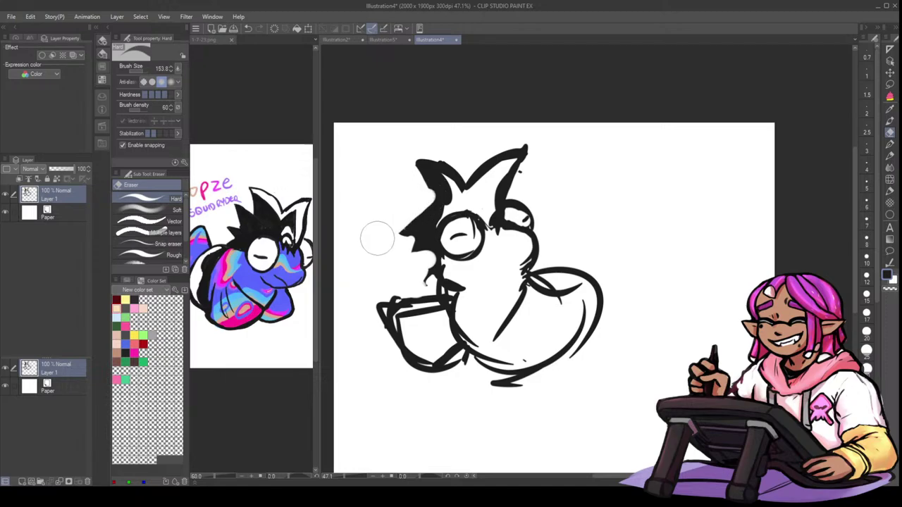
{"action": "left_click_drag", "start_coordinate": [410, 210], "coordinate": [388, 238]}
{"action": "mouse_move", "coordinate": [481, 164]}
{"action": "left_mouse_down"}
{"action": "mouse_move", "coordinate": [542, 153]}
{"action": "mouse_move", "coordinate": [519, 159]}
{"action": "mouse_move", "coordinate": [516, 197]}
{"action": "left_mouse_up"}
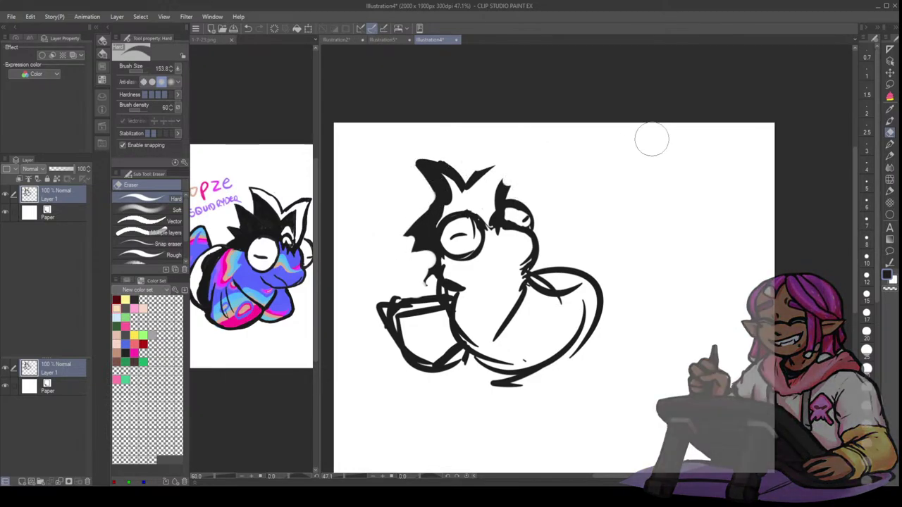
- Redraw the front hair spike shorter and paint fuller black tufts behind and below the near eye
{"action": "key", "text": "p"}
{"action": "mouse_move", "coordinate": [462, 189]}
{"action": "left_mouse_down"}
{"action": "mouse_move", "coordinate": [514, 156]}
{"action": "mouse_move", "coordinate": [503, 208]}
{"action": "left_mouse_up"}
{"action": "left_click_drag", "start_coordinate": [432, 207], "coordinate": [407, 210]}
{"action": "mouse_move", "coordinate": [407, 210]}
{"action": "left_mouse_down"}
{"action": "mouse_move", "coordinate": [433, 215]}
{"action": "mouse_move", "coordinate": [407, 211]}
{"action": "mouse_move", "coordinate": [439, 225]}
{"action": "mouse_move", "coordinate": [424, 232]}
{"action": "mouse_move", "coordinate": [440, 240]}
{"action": "mouse_move", "coordinate": [472, 234]}
{"action": "mouse_move", "coordinate": [432, 251]}
{"action": "mouse_move", "coordinate": [437, 267]}
{"action": "mouse_move", "coordinate": [459, 275]}
{"action": "mouse_move", "coordinate": [455, 252]}
{"action": "mouse_move", "coordinate": [441, 252]}
{"action": "mouse_move", "coordinate": [469, 274]}
{"action": "mouse_move", "coordinate": [444, 258]}
{"action": "mouse_move", "coordinate": [465, 281]}
{"action": "mouse_move", "coordinate": [463, 262]}
{"action": "mouse_move", "coordinate": [451, 265]}
{"action": "mouse_move", "coordinate": [463, 288]}
{"action": "left_mouse_up"}
{"action": "key", "text": "ctrl+z"}
- Lasso the near eye, adjust its placement with Free Transform and clear the selection
{"action": "left_click", "coordinate": [890, 84]}
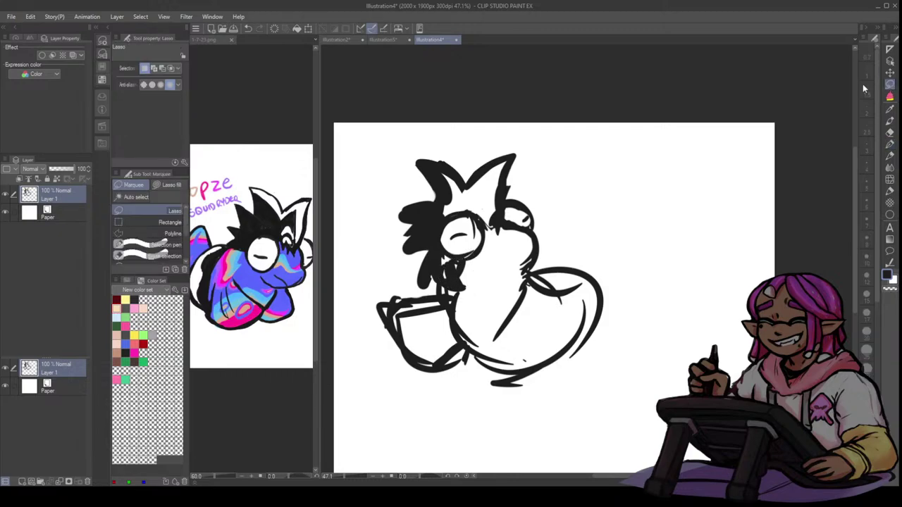
{"action": "mouse_move", "coordinate": [434, 241]}
{"action": "left_mouse_down"}
{"action": "mouse_move", "coordinate": [491, 234]}
{"action": "mouse_move", "coordinate": [473, 245]}
{"action": "left_mouse_up"}
{"action": "key", "text": "ctrl+t"}
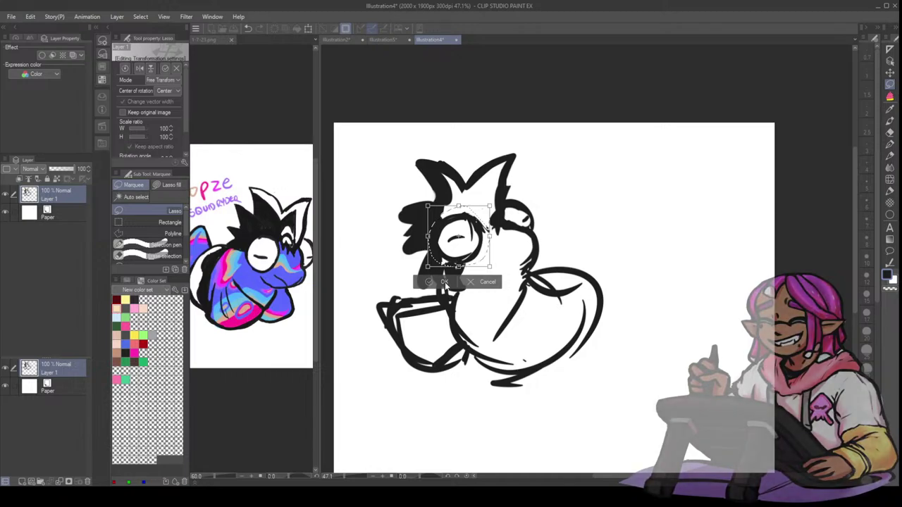
{"action": "left_click", "coordinate": [444, 282]}
{"action": "key", "text": "ctrl+d"}
- Lasso the far eye and shift it slightly with Free Transform
{"action": "left_click_drag", "start_coordinate": [533, 224], "coordinate": [514, 192]}
{"action": "key", "text": "ctrl+t"}
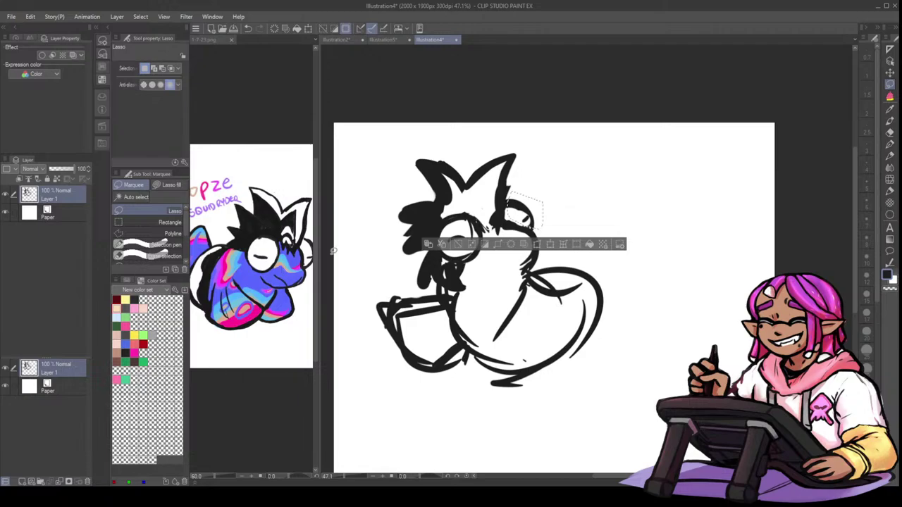
{"action": "left_click_drag", "start_coordinate": [524, 217], "coordinate": [525, 216]}
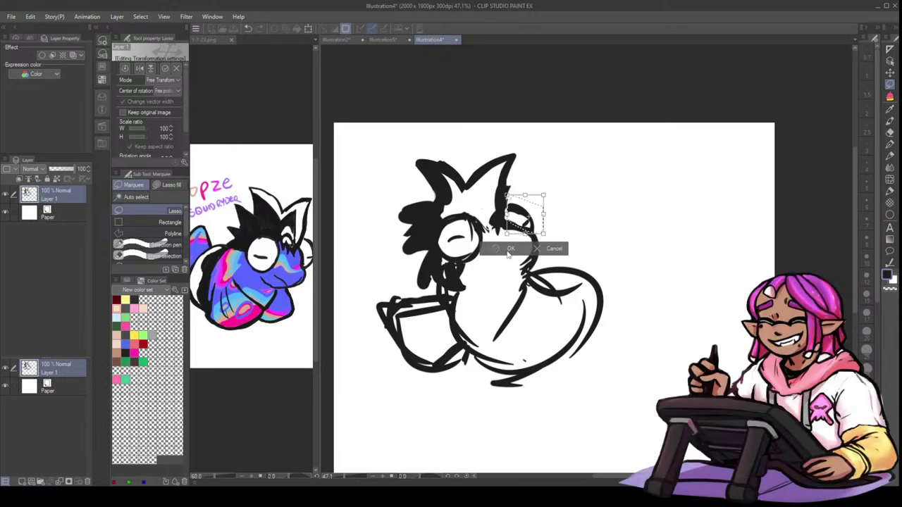
{"action": "key", "text": "Return"}
- Fill the front hair spike and the gap between the two spikes solid black with the G-pen
{"action": "left_click", "coordinate": [888, 148]}
{"action": "key", "text": "bracketleft"}
{"action": "key", "text": "bracketleft"}
{"action": "mouse_move", "coordinate": [503, 186]}
{"action": "left_mouse_down"}
{"action": "mouse_move", "coordinate": [512, 164]}
{"action": "mouse_move", "coordinate": [459, 189]}
{"action": "mouse_move", "coordinate": [439, 172]}
{"action": "mouse_move", "coordinate": [463, 198]}
{"action": "mouse_move", "coordinate": [451, 183]}
{"action": "mouse_move", "coordinate": [454, 195]}
{"action": "mouse_move", "coordinate": [436, 213]}
{"action": "mouse_move", "coordinate": [471, 205]}
{"action": "mouse_move", "coordinate": [451, 186]}
{"action": "mouse_move", "coordinate": [481, 210]}
{"action": "mouse_move", "coordinate": [484, 184]}
{"action": "mouse_move", "coordinate": [486, 208]}
{"action": "mouse_move", "coordinate": [496, 180]}
{"action": "mouse_move", "coordinate": [486, 221]}
{"action": "mouse_move", "coordinate": [475, 212]}
{"action": "mouse_move", "coordinate": [495, 221]}
{"action": "left_mouse_up"}
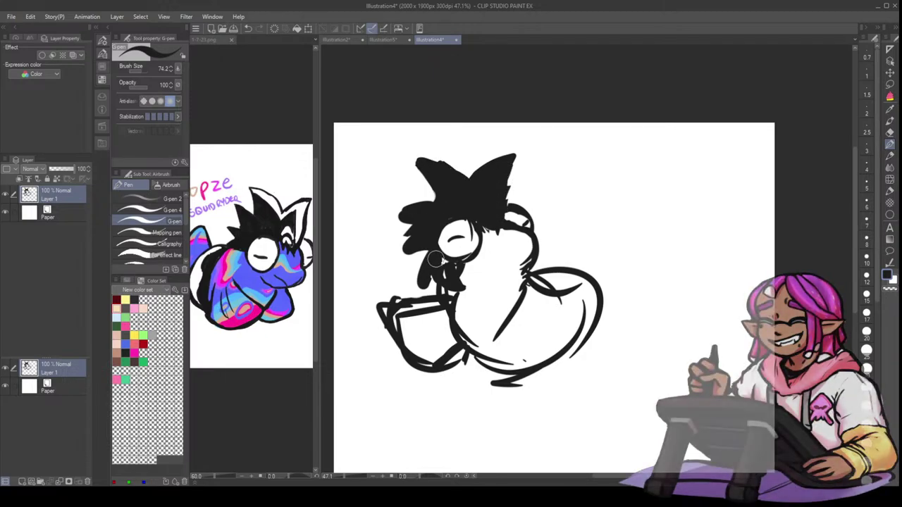
- Erase stray lines inside both eyes and redraw the far eye's outline and lid line with a thin G-pen
{"action": "left_click", "coordinate": [891, 130]}
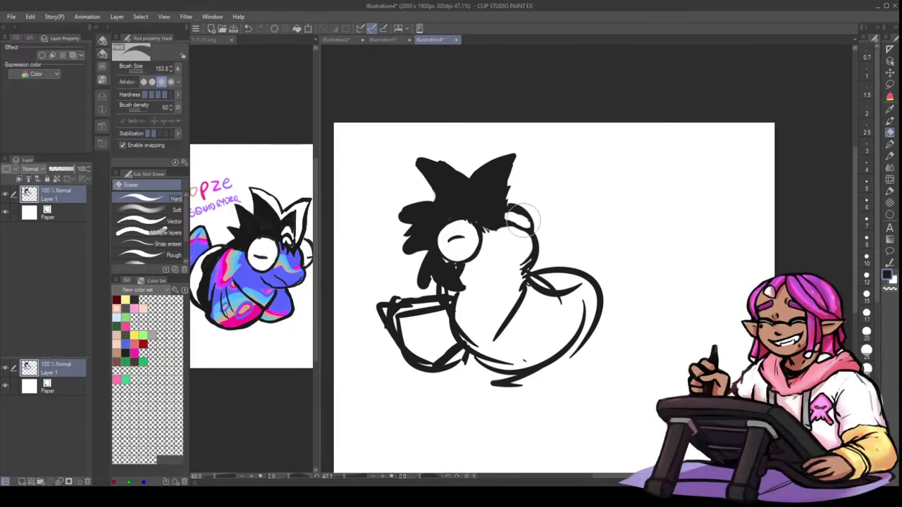
{"action": "left_click", "coordinate": [889, 155]}
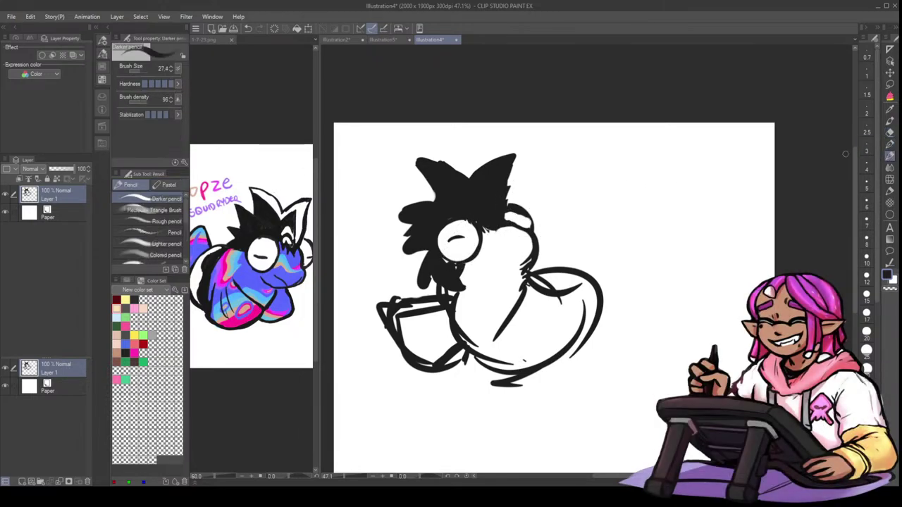
{"action": "left_click", "coordinate": [889, 145]}
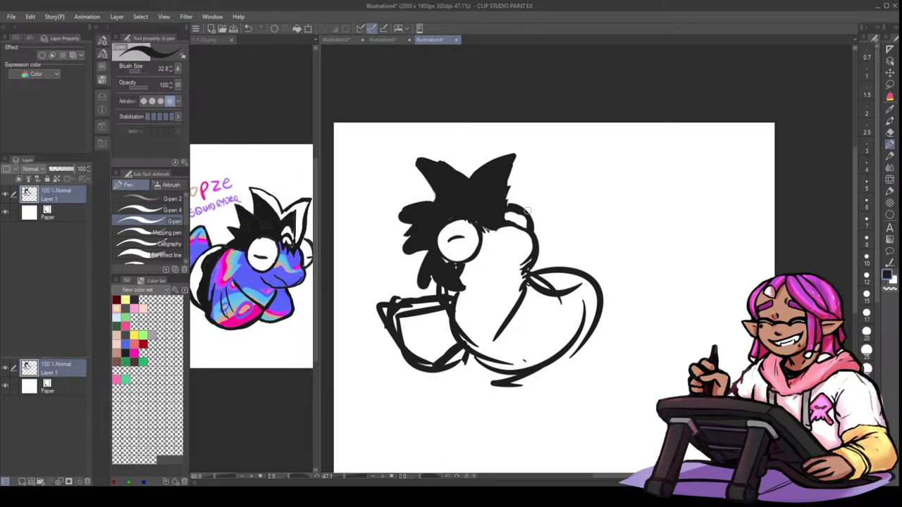
{"action": "left_click_drag", "start_coordinate": [518, 212], "coordinate": [525, 219]}
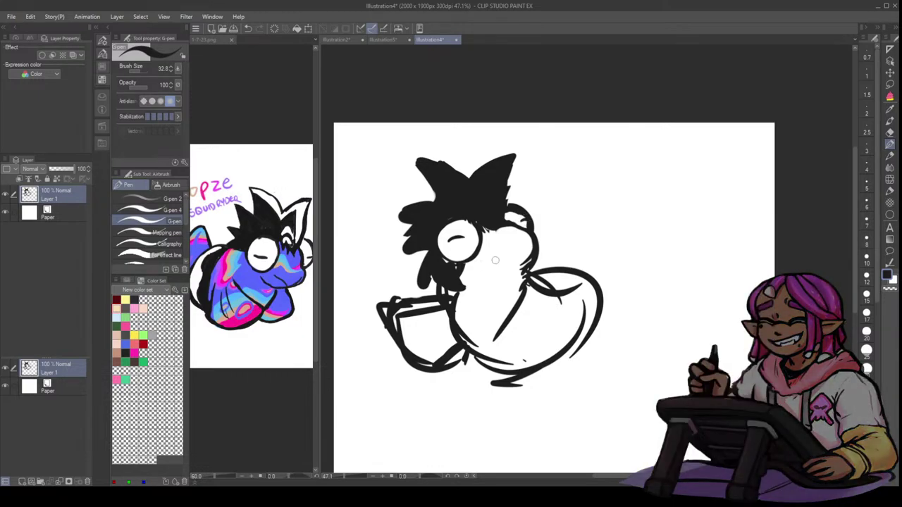
- Undo the last stroke, draw a slanted oval open mouth on the snout and blacken its inside
{"action": "key", "text": "ctrl+z"}
{"action": "mouse_move", "coordinate": [518, 240]}
{"action": "left_mouse_down"}
{"action": "mouse_move", "coordinate": [495, 259]}
{"action": "mouse_move", "coordinate": [524, 248]}
{"action": "left_mouse_up"}
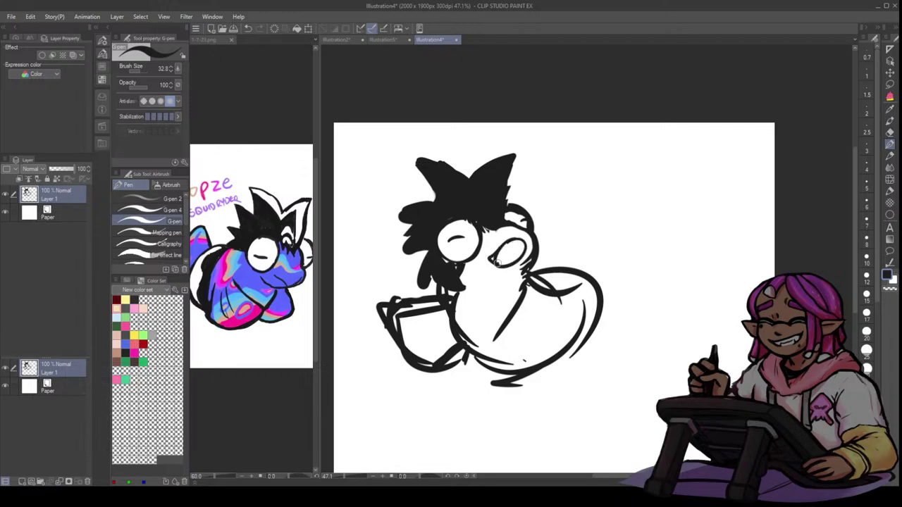
{"action": "left_click_drag", "start_coordinate": [496, 257], "coordinate": [520, 248]}
- Draw a raised pointed fin above the body and reinforce the outlines of the rear fin and body
{"action": "mouse_move", "coordinate": [539, 277]}
{"action": "left_mouse_down"}
{"action": "mouse_move", "coordinate": [569, 220]}
{"action": "mouse_move", "coordinate": [579, 280]}
{"action": "left_mouse_up"}
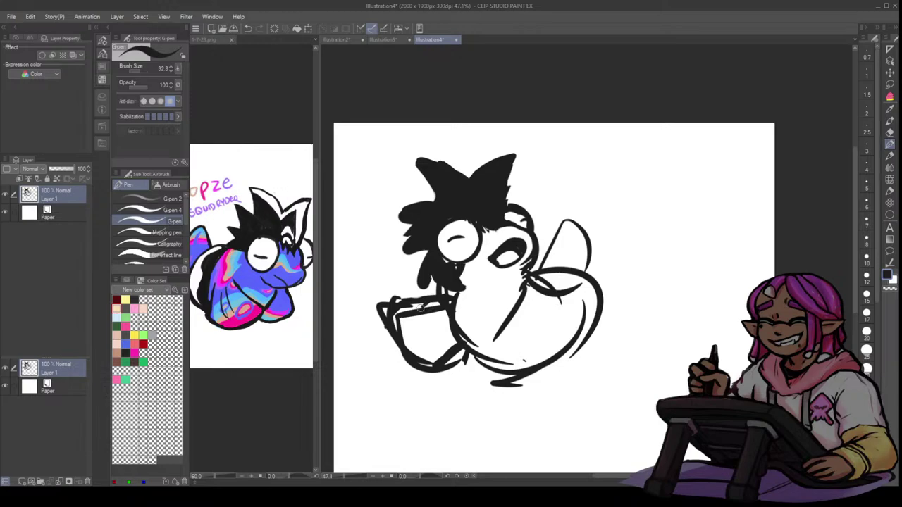
{"action": "left_click_drag", "start_coordinate": [402, 325], "coordinate": [436, 369]}
{"action": "left_click", "coordinate": [890, 145]}
{"action": "mouse_move", "coordinate": [530, 272]}
{"action": "left_mouse_down"}
{"action": "mouse_move", "coordinate": [566, 216]}
{"action": "mouse_move", "coordinate": [587, 255]}
{"action": "mouse_move", "coordinate": [575, 275]}
{"action": "mouse_move", "coordinate": [550, 286]}
{"action": "mouse_move", "coordinate": [584, 276]}
{"action": "mouse_move", "coordinate": [582, 288]}
{"action": "mouse_move", "coordinate": [574, 280]}
{"action": "mouse_move", "coordinate": [596, 295]}
{"action": "left_mouse_up"}
{"action": "left_click_drag", "start_coordinate": [574, 296], "coordinate": [546, 370]}
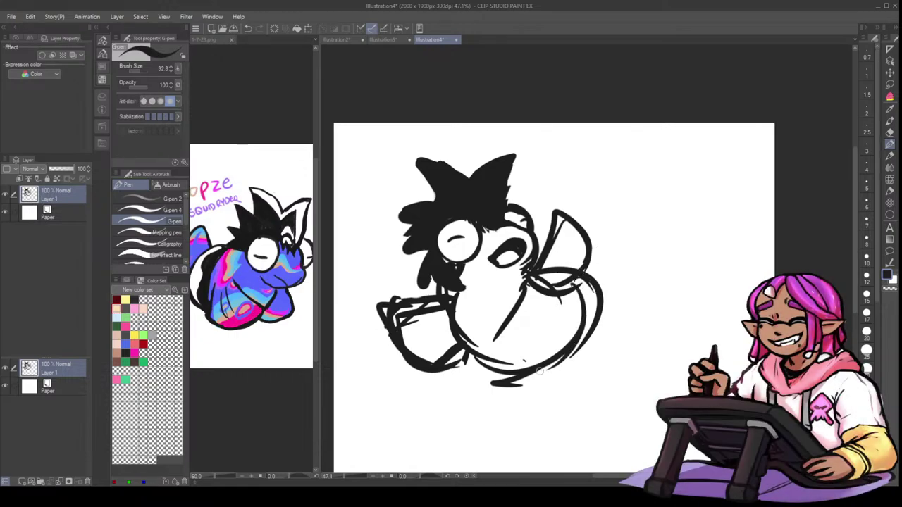
- Thicken the body's underside and fill the curved band along its far side with black strokes
{"action": "left_click_drag", "start_coordinate": [477, 365], "coordinate": [564, 367]}
{"action": "mouse_move", "coordinate": [498, 374]}
{"action": "left_mouse_down"}
{"action": "mouse_move", "coordinate": [551, 363]}
{"action": "mouse_move", "coordinate": [586, 329]}
{"action": "left_mouse_up"}
{"action": "left_click_drag", "start_coordinate": [576, 284], "coordinate": [563, 371]}
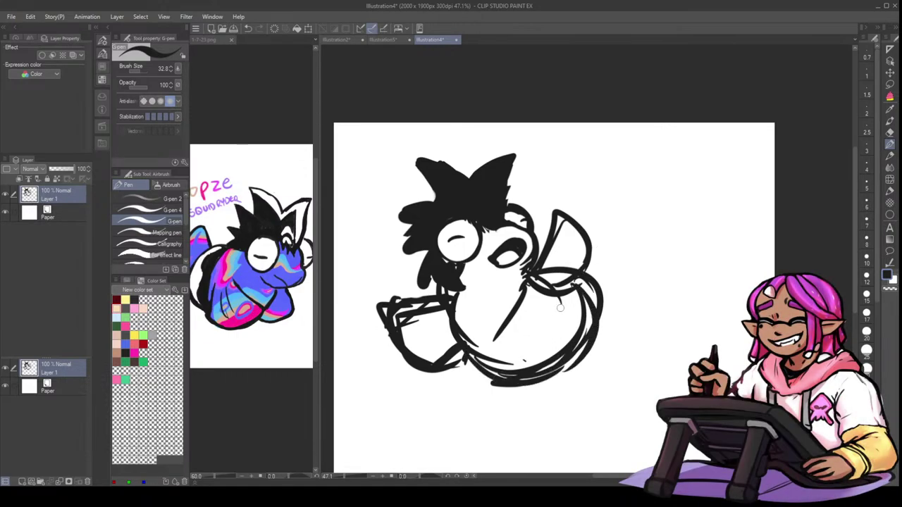
{"action": "mouse_move", "coordinate": [557, 295]}
{"action": "left_mouse_down"}
{"action": "mouse_move", "coordinate": [543, 370]}
{"action": "mouse_move", "coordinate": [575, 321]}
{"action": "mouse_move", "coordinate": [557, 365]}
{"action": "left_mouse_up"}
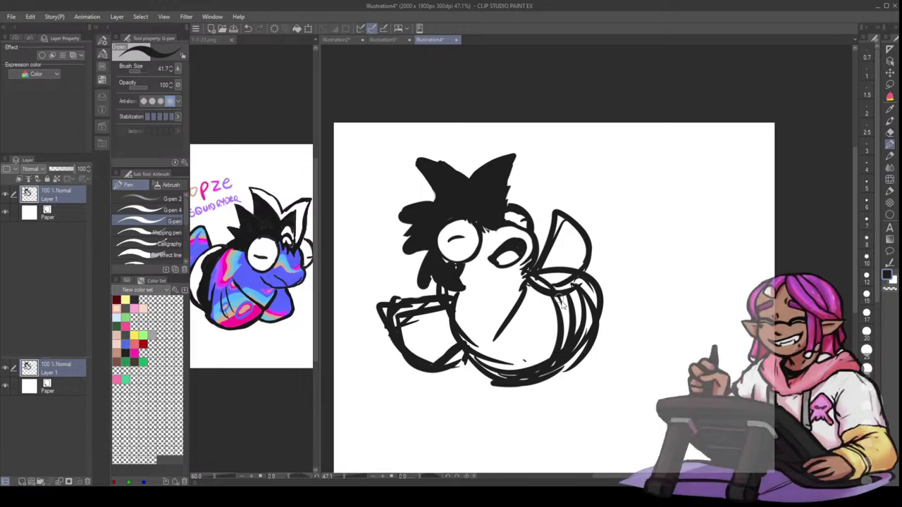
{"action": "mouse_move", "coordinate": [572, 284]}
{"action": "left_mouse_down"}
{"action": "mouse_move", "coordinate": [557, 364]}
{"action": "mouse_move", "coordinate": [577, 290]}
{"action": "mouse_move", "coordinate": [591, 322]}
{"action": "mouse_move", "coordinate": [568, 291]}
{"action": "mouse_move", "coordinate": [588, 328]}
{"action": "left_mouse_up"}
{"action": "left_click_drag", "start_coordinate": [454, 299], "coordinate": [464, 332]}
{"action": "left_click_drag", "start_coordinate": [491, 362], "coordinate": [533, 374]}
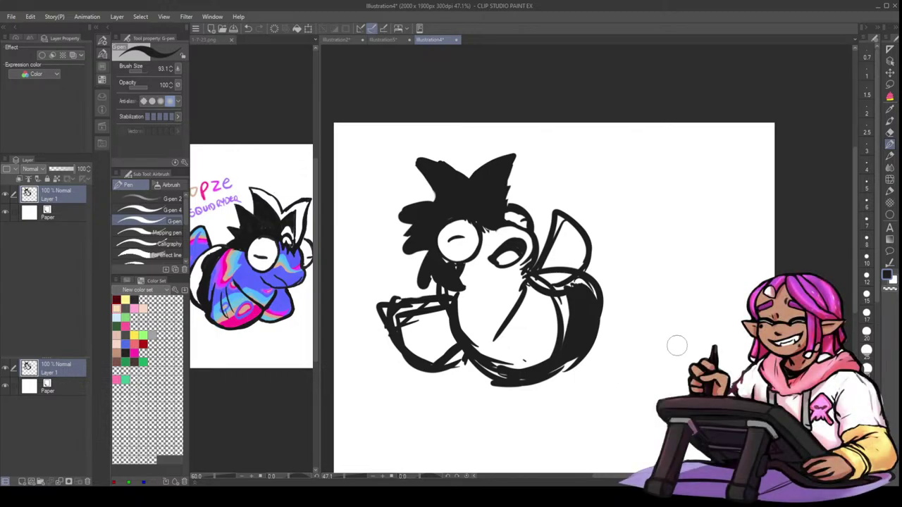
- Erase the excess black under the body and along the far band, and clear the extra lines inside the raised fin
{"action": "key", "text": "e"}
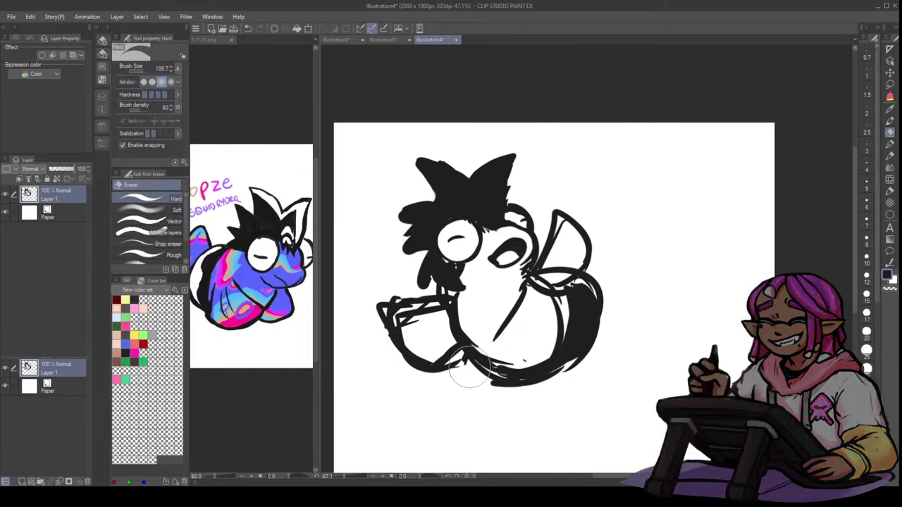
{"action": "left_click_drag", "start_coordinate": [463, 373], "coordinate": [530, 382]}
{"action": "left_click_drag", "start_coordinate": [596, 353], "coordinate": [584, 366]}
{"action": "mouse_move", "coordinate": [552, 268]}
{"action": "left_mouse_down"}
{"action": "mouse_move", "coordinate": [561, 242]}
{"action": "mouse_move", "coordinate": [550, 291]}
{"action": "left_mouse_up"}
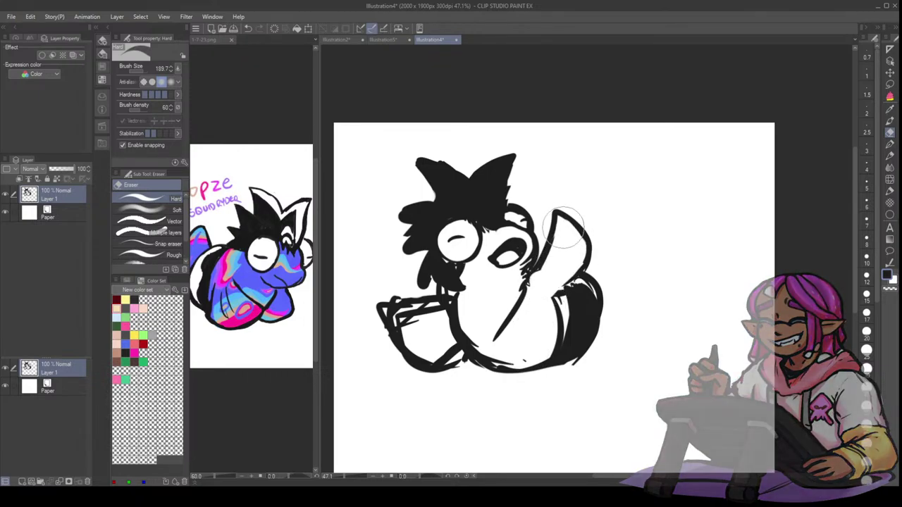
- Erase the rear fin and clean the stub lines joining it to the body with a smaller Hard eraser
{"action": "mouse_move", "coordinate": [407, 293]}
{"action": "left_mouse_down"}
{"action": "mouse_move", "coordinate": [389, 318]}
{"action": "mouse_move", "coordinate": [381, 311]}
{"action": "mouse_move", "coordinate": [393, 358]}
{"action": "mouse_move", "coordinate": [434, 390]}
{"action": "left_mouse_up"}
{"action": "mouse_move", "coordinate": [412, 327]}
{"action": "left_mouse_down"}
{"action": "mouse_move", "coordinate": [398, 329]}
{"action": "mouse_move", "coordinate": [406, 312]}
{"action": "left_mouse_up"}
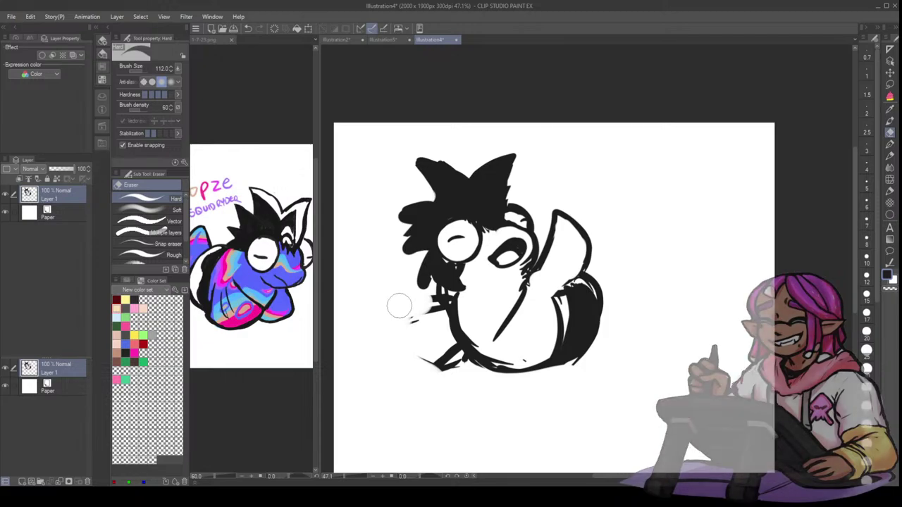
{"action": "mouse_move", "coordinate": [427, 322]}
{"action": "left_mouse_down"}
{"action": "mouse_move", "coordinate": [433, 292]}
{"action": "mouse_move", "coordinate": [445, 300]}
{"action": "mouse_move", "coordinate": [408, 324]}
{"action": "left_mouse_up"}
{"action": "mouse_move", "coordinate": [464, 300]}
{"action": "left_mouse_down"}
{"action": "mouse_move", "coordinate": [498, 349]}
{"action": "mouse_move", "coordinate": [461, 313]}
{"action": "mouse_move", "coordinate": [464, 334]}
{"action": "mouse_move", "coordinate": [519, 350]}
{"action": "left_mouse_up"}
{"action": "key", "text": "ctrl+z"}
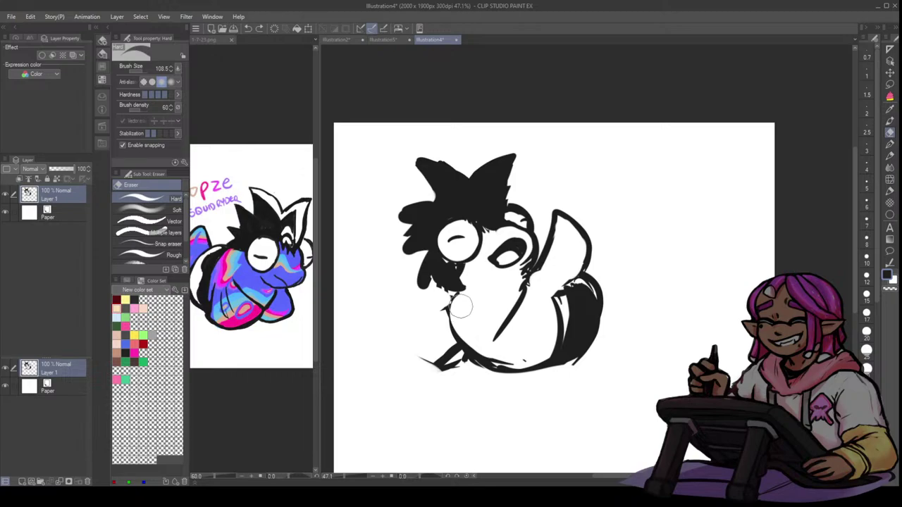
{"action": "mouse_move", "coordinate": [457, 300]}
{"action": "left_mouse_down"}
{"action": "mouse_move", "coordinate": [473, 341]}
{"action": "mouse_move", "coordinate": [458, 301]}
{"action": "left_mouse_up"}
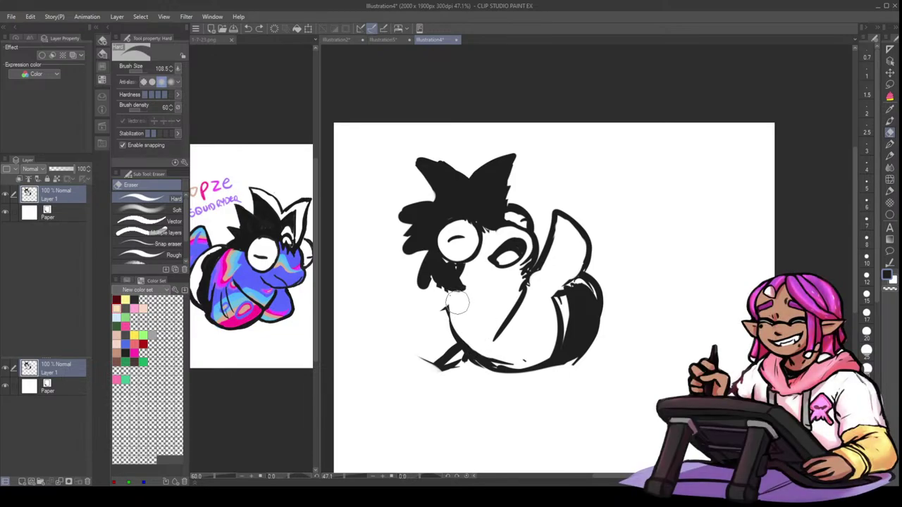
{"action": "left_click_drag", "start_coordinate": [488, 231], "coordinate": [491, 231]}
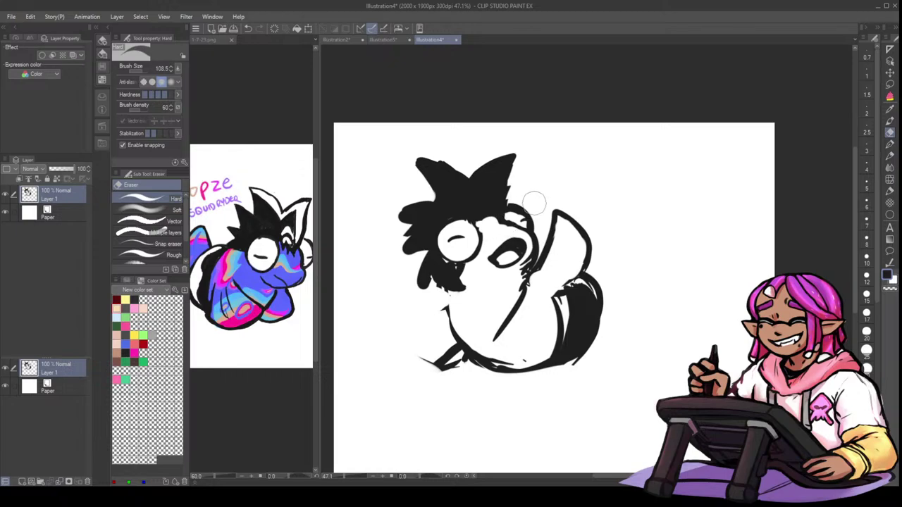
- Reduce the Hard eraser to 50.6 and remove the rough strokes between the snout and the raised fin
{"action": "key", "text": "p"}
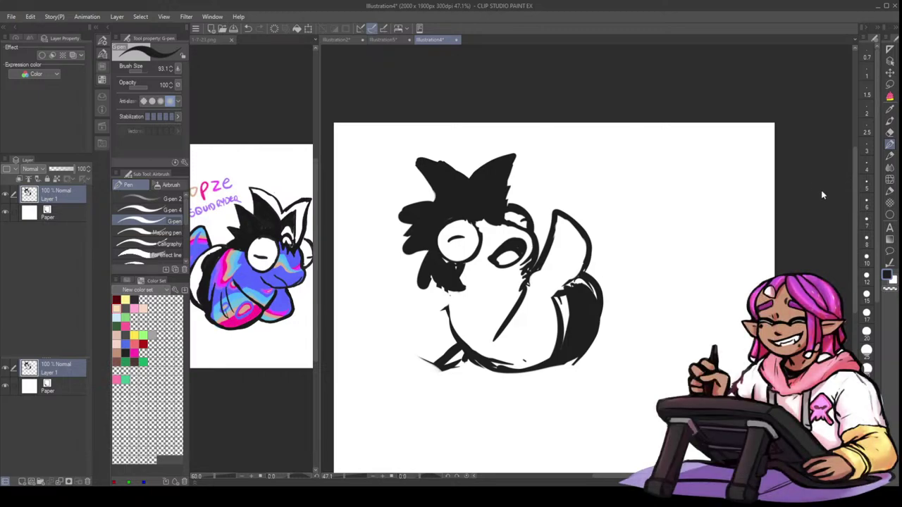
{"action": "left_click", "coordinate": [890, 132]}
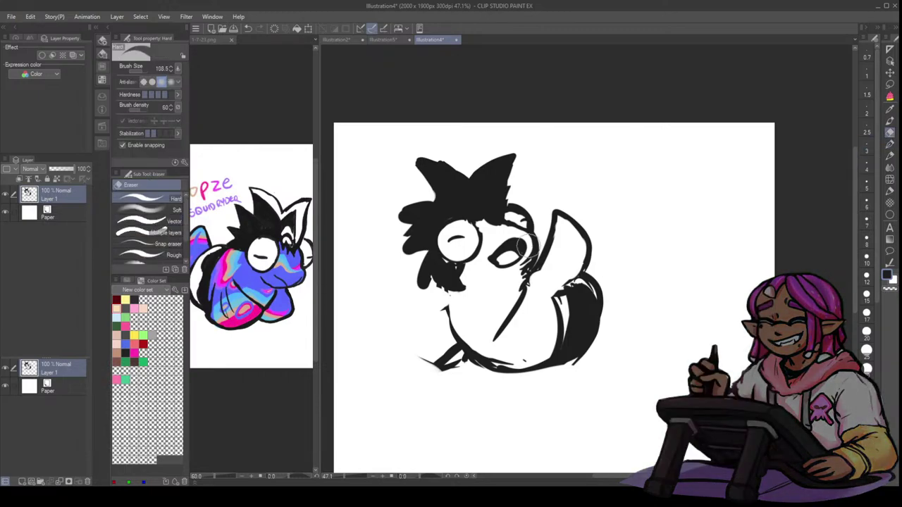
{"action": "key", "text": "["}
{"action": "mouse_move", "coordinate": [541, 238]}
{"action": "left_mouse_down"}
{"action": "mouse_move", "coordinate": [512, 275]}
{"action": "mouse_move", "coordinate": [523, 277]}
{"action": "mouse_move", "coordinate": [534, 259]}
{"action": "mouse_move", "coordinate": [518, 285]}
{"action": "mouse_move", "coordinate": [548, 269]}
{"action": "mouse_move", "coordinate": [527, 305]}
{"action": "left_mouse_up"}
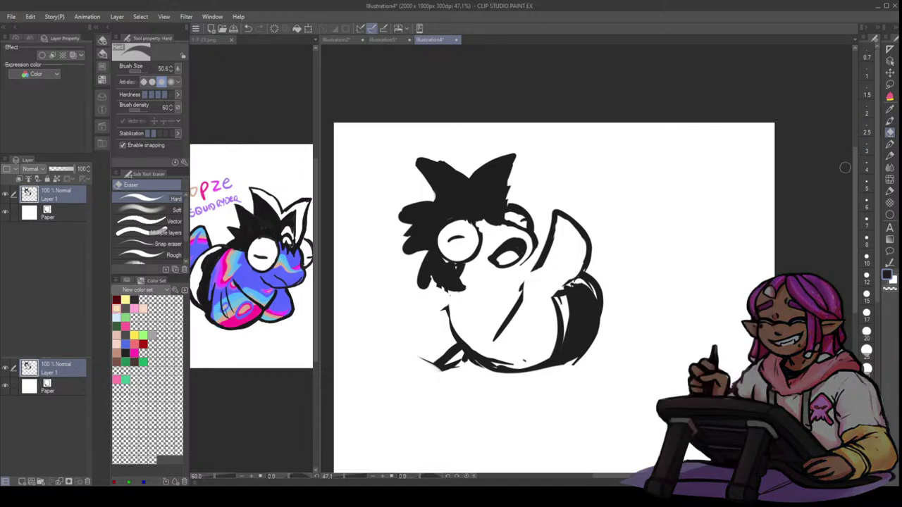
- Touch up the far eye, the snout's edge and the body's near-side outline with a 28.4 G-pen
{"action": "left_click", "coordinate": [890, 143]}
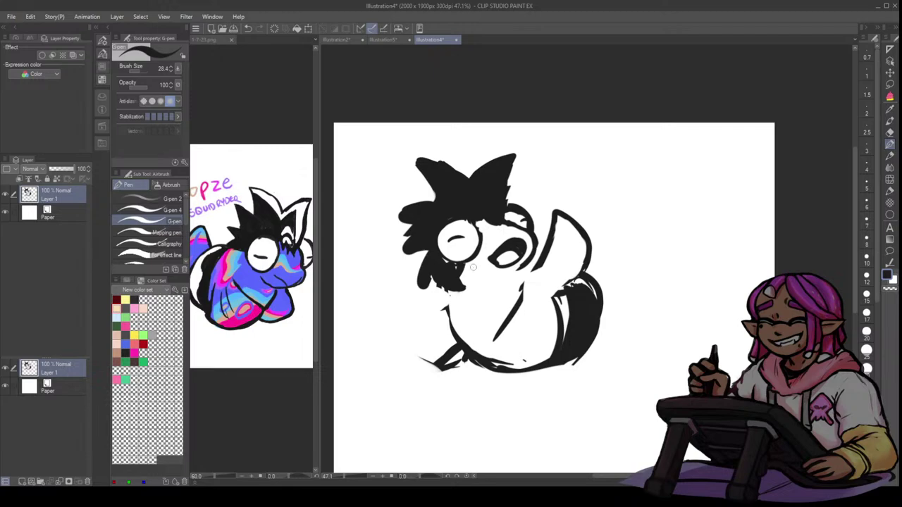
{"action": "key", "text": "ctrl+z"}
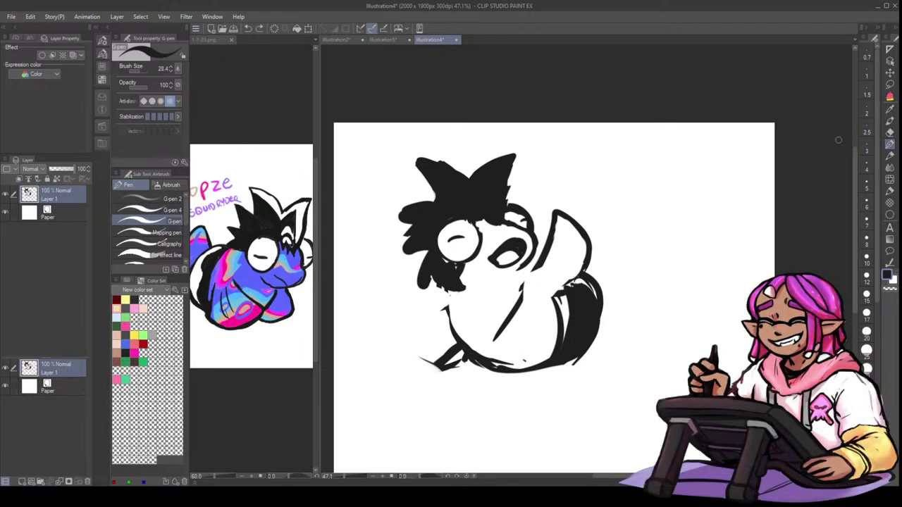
{"action": "left_click", "coordinate": [890, 132]}
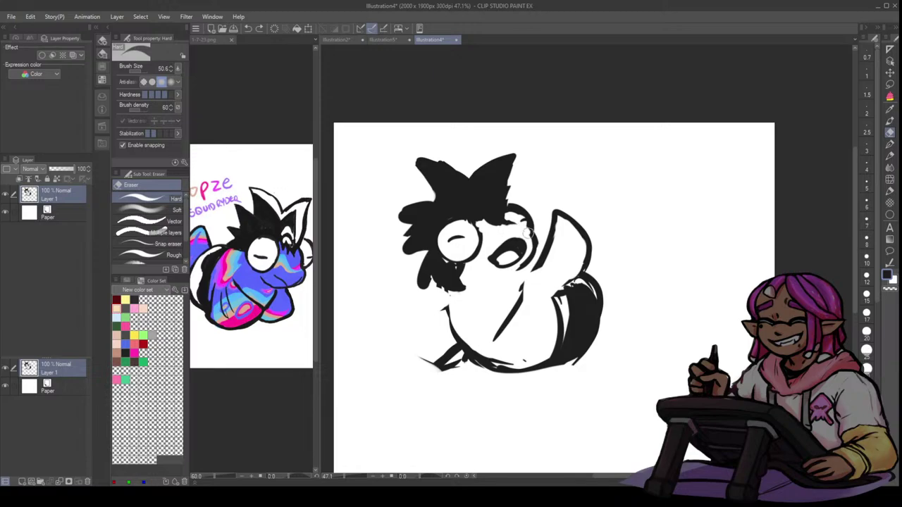
{"action": "left_click", "coordinate": [890, 145]}
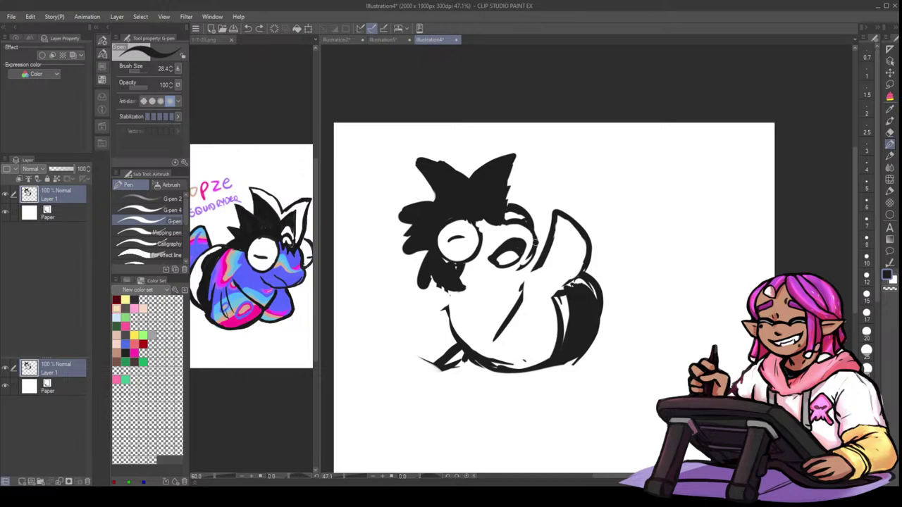
{"action": "left_click_drag", "start_coordinate": [503, 214], "coordinate": [513, 218]}
{"action": "left_click_drag", "start_coordinate": [447, 327], "coordinate": [493, 368]}
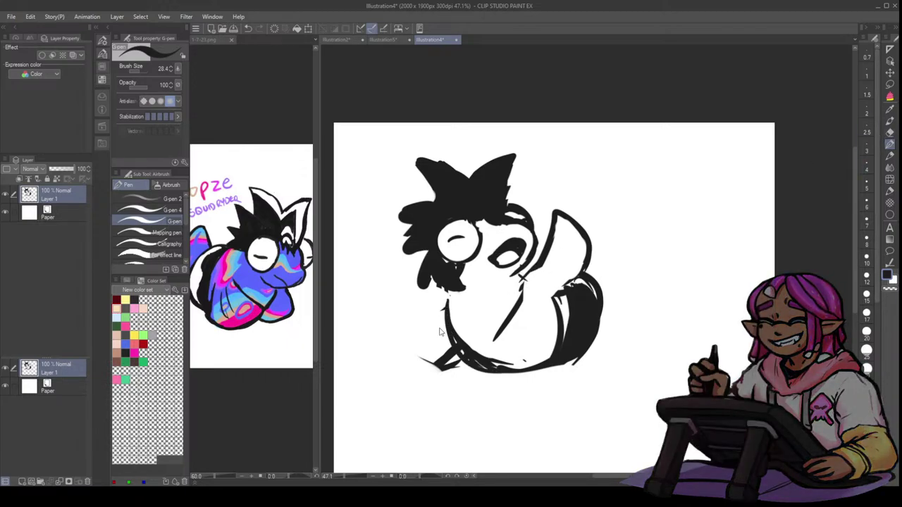
- Erase the body's near-side curve, front underside and the hair tips below the near eye with a 63.5 Hard eraser
{"action": "left_click_drag", "start_coordinate": [456, 309], "coordinate": [537, 358]}
{"action": "key", "text": "ctrl+z"}
{"action": "left_click", "coordinate": [890, 133]}
{"action": "mouse_move", "coordinate": [454, 313]}
{"action": "left_mouse_down"}
{"action": "mouse_move", "coordinate": [486, 365]}
{"action": "mouse_move", "coordinate": [493, 353]}
{"action": "mouse_move", "coordinate": [475, 350]}
{"action": "mouse_move", "coordinate": [537, 339]}
{"action": "left_mouse_up"}
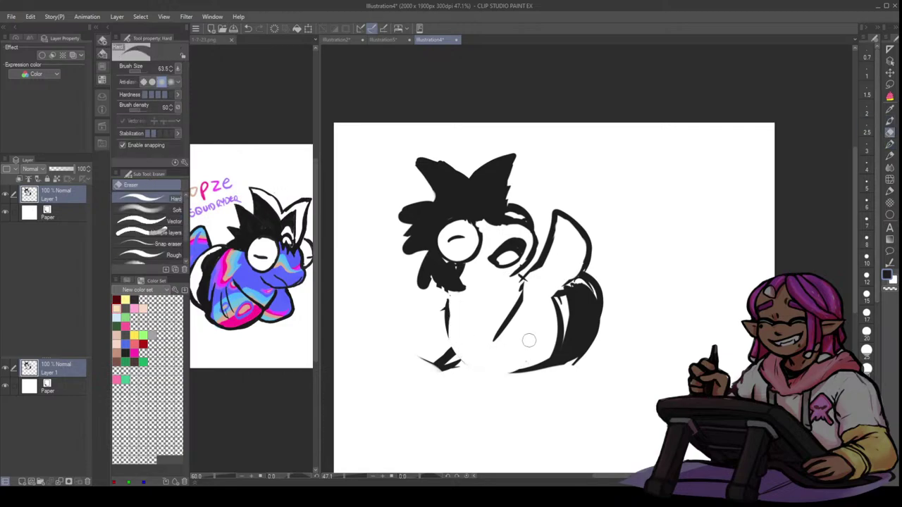
{"action": "mouse_move", "coordinate": [468, 264]}
{"action": "left_mouse_down"}
{"action": "mouse_move", "coordinate": [448, 291]}
{"action": "mouse_move", "coordinate": [458, 290]}
{"action": "mouse_move", "coordinate": [451, 270]}
{"action": "mouse_move", "coordinate": [470, 304]}
{"action": "left_mouse_up"}
{"action": "key", "text": "ctrl+z"}
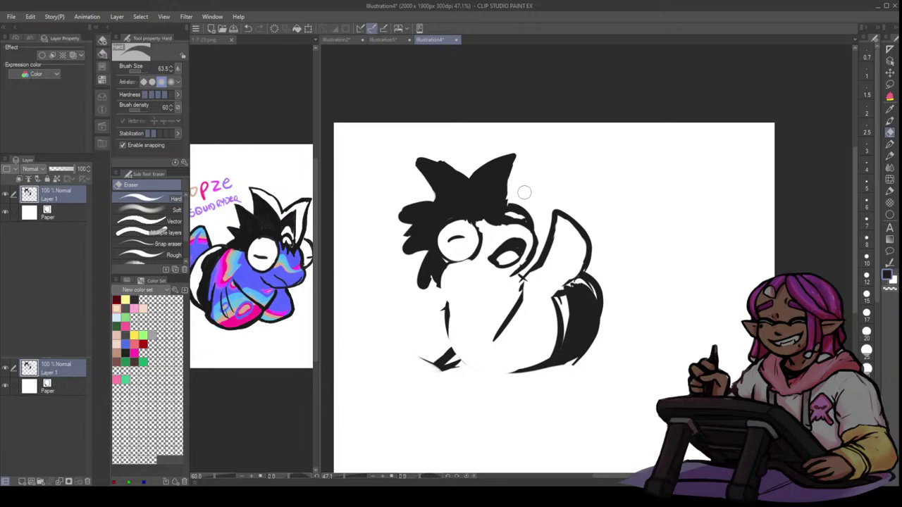
- Extend the black hair down the back of the neck in ragged tufts with a 48.6 G-pen
{"action": "key", "text": "p"}
{"action": "mouse_move", "coordinate": [446, 264]}
{"action": "left_mouse_down"}
{"action": "mouse_move", "coordinate": [458, 282]}
{"action": "mouse_move", "coordinate": [444, 319]}
{"action": "left_mouse_up"}
{"action": "mouse_move", "coordinate": [438, 275]}
{"action": "left_mouse_down"}
{"action": "mouse_move", "coordinate": [437, 313]}
{"action": "mouse_move", "coordinate": [427, 305]}
{"action": "left_mouse_up"}
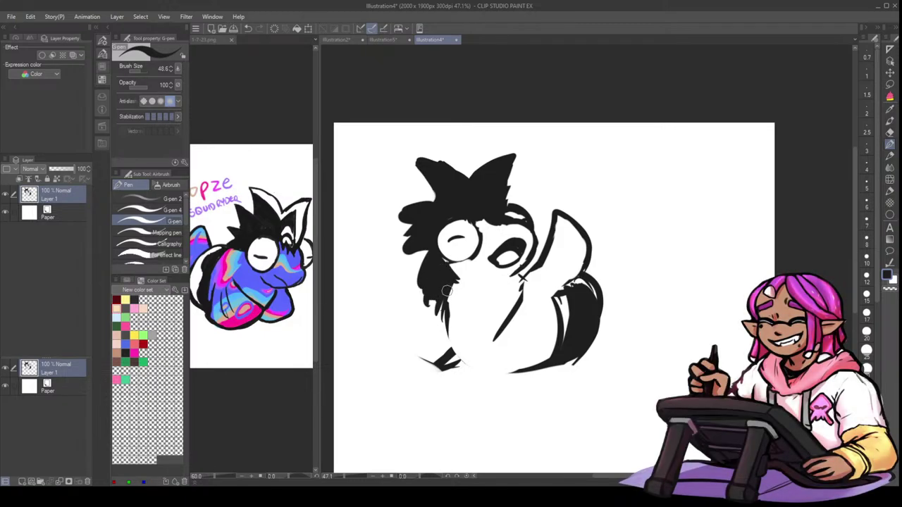
{"action": "left_click_drag", "start_coordinate": [433, 248], "coordinate": [424, 269]}
- Erase the diagonal line across the chest and tidy the lines around the snout and mouth
{"action": "left_click_drag", "start_coordinate": [533, 264], "coordinate": [521, 279]}
{"action": "left_click_drag", "start_coordinate": [522, 291], "coordinate": [495, 341]}
{"action": "key", "text": "ctrl+z"}
{"action": "left_click", "coordinate": [890, 132]}
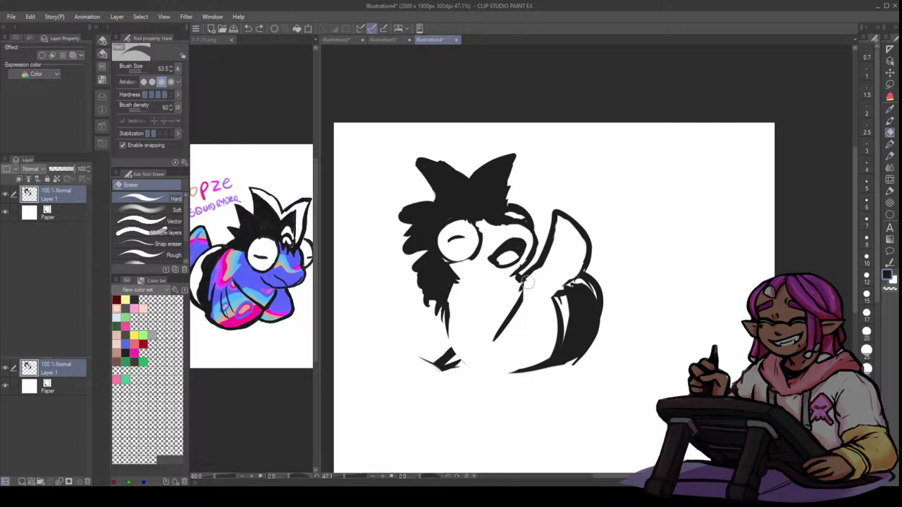
{"action": "left_click_drag", "start_coordinate": [528, 284], "coordinate": [477, 350]}
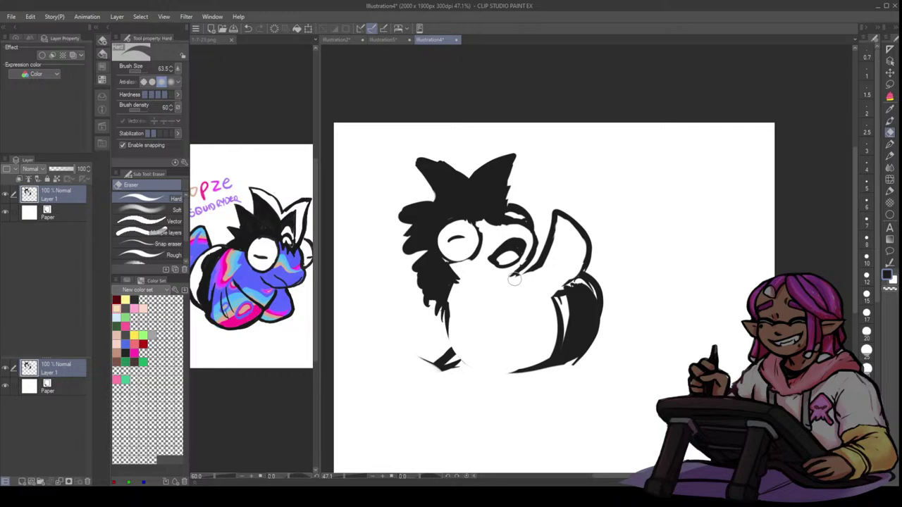
{"action": "left_click_drag", "start_coordinate": [531, 243], "coordinate": [512, 270]}
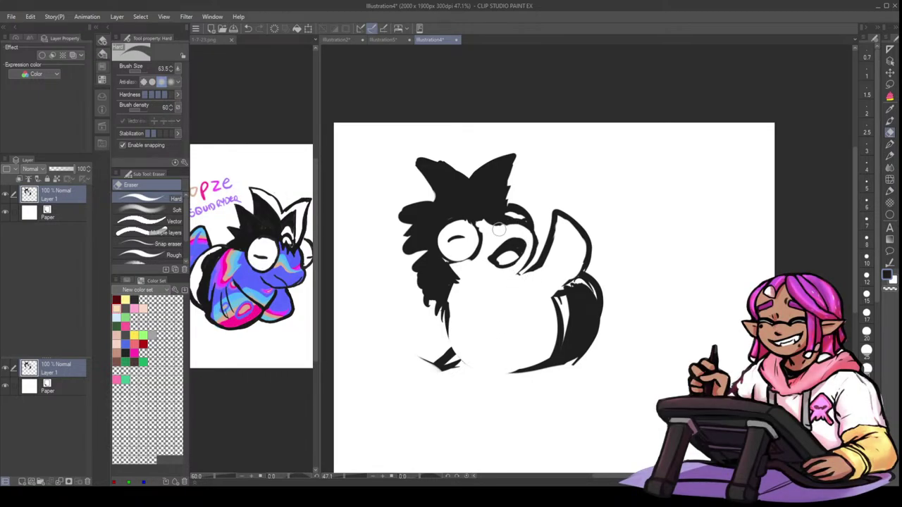
{"action": "left_click_drag", "start_coordinate": [506, 228], "coordinate": [527, 234]}
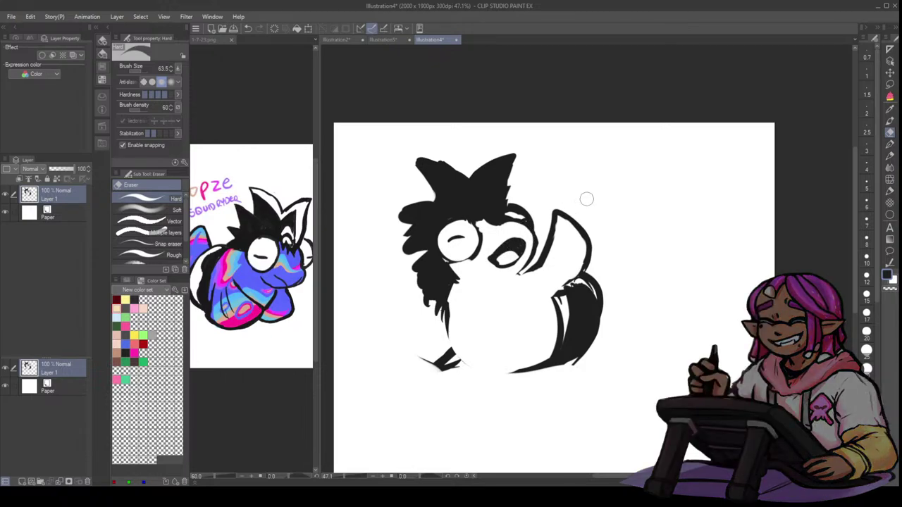
- Redraw the body's near side, rounded underside and the raised fin's base with the G-pen, and fill gaps in the far band
{"action": "key", "text": "p"}
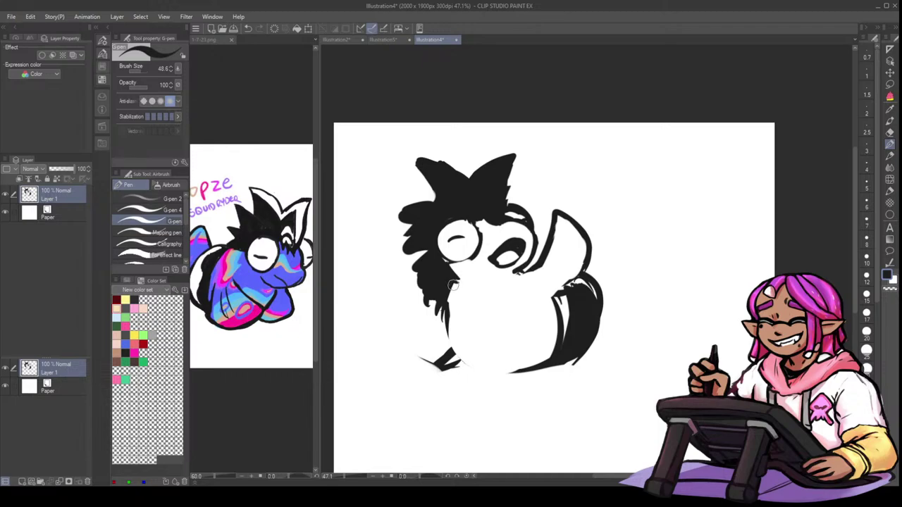
{"action": "left_click_drag", "start_coordinate": [447, 308], "coordinate": [461, 356]}
{"action": "mouse_move", "coordinate": [459, 291]}
{"action": "left_mouse_down"}
{"action": "mouse_move", "coordinate": [452, 307]}
{"action": "mouse_move", "coordinate": [468, 363]}
{"action": "left_mouse_up"}
{"action": "mouse_move", "coordinate": [450, 329]}
{"action": "left_mouse_down"}
{"action": "mouse_move", "coordinate": [481, 364]}
{"action": "mouse_move", "coordinate": [557, 346]}
{"action": "left_mouse_up"}
{"action": "key", "text": "ctrl+z"}
{"action": "key", "text": "ctrl+z"}
{"action": "left_click_drag", "start_coordinate": [454, 299], "coordinate": [486, 370]}
{"action": "mouse_move", "coordinate": [452, 338]}
{"action": "left_mouse_down"}
{"action": "mouse_move", "coordinate": [497, 373]}
{"action": "mouse_move", "coordinate": [553, 362]}
{"action": "left_mouse_up"}
{"action": "mouse_move", "coordinate": [578, 282]}
{"action": "left_mouse_down"}
{"action": "mouse_move", "coordinate": [527, 283]}
{"action": "mouse_move", "coordinate": [539, 287]}
{"action": "mouse_move", "coordinate": [534, 265]}
{"action": "mouse_move", "coordinate": [567, 342]}
{"action": "left_mouse_up"}
{"action": "left_click_drag", "start_coordinate": [519, 371], "coordinate": [548, 369]}
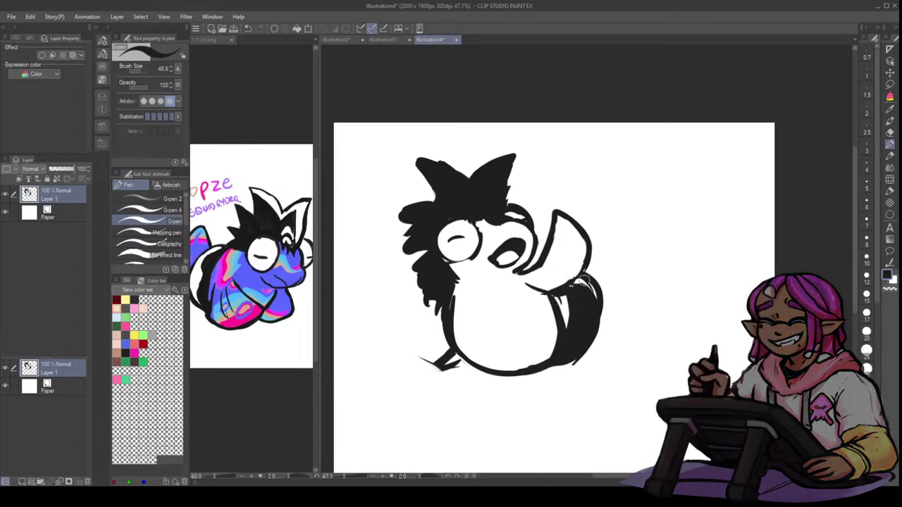
{"action": "left_click_drag", "start_coordinate": [582, 280], "coordinate": [567, 289]}
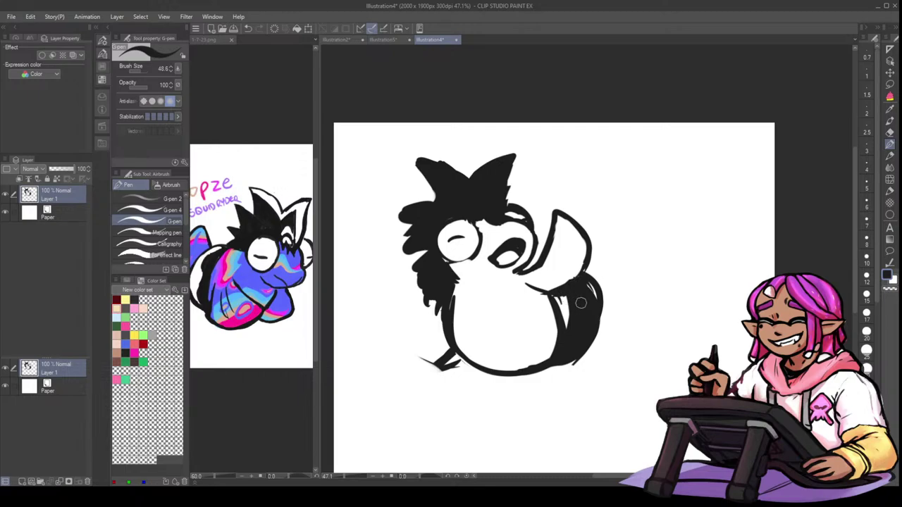
- Trim the far band's outer edge with the eraser, then thin and redraw the near eye's round outline
{"action": "left_click", "coordinate": [890, 132]}
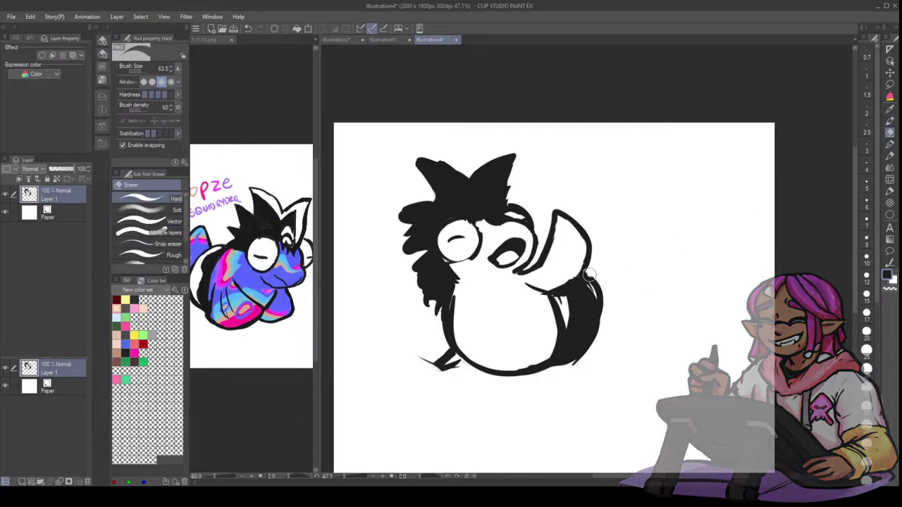
{"action": "mouse_move", "coordinate": [585, 276]}
{"action": "left_mouse_down"}
{"action": "mouse_move", "coordinate": [600, 307]}
{"action": "mouse_move", "coordinate": [600, 294]}
{"action": "mouse_move", "coordinate": [568, 377]}
{"action": "mouse_move", "coordinate": [597, 347]}
{"action": "mouse_move", "coordinate": [574, 358]}
{"action": "left_mouse_up"}
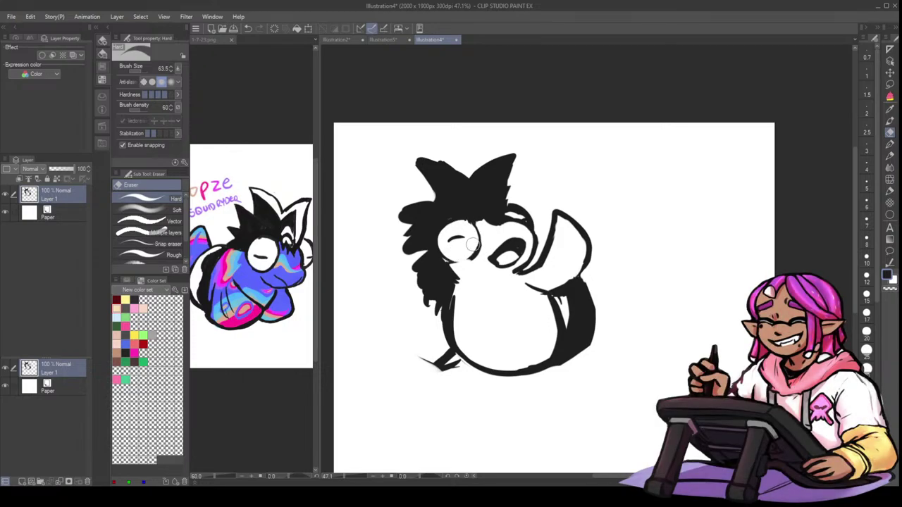
{"action": "key", "text": "p"}
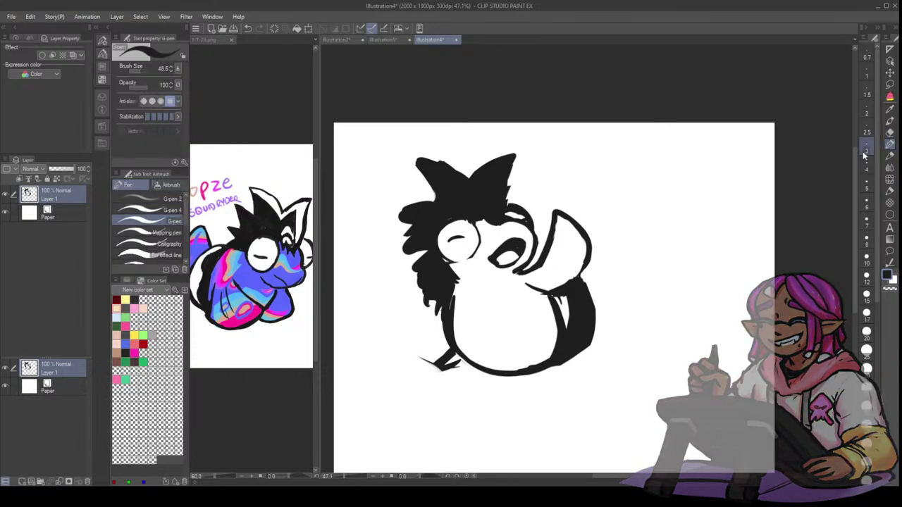
{"action": "left_click_drag", "start_coordinate": [444, 258], "coordinate": [475, 255]}
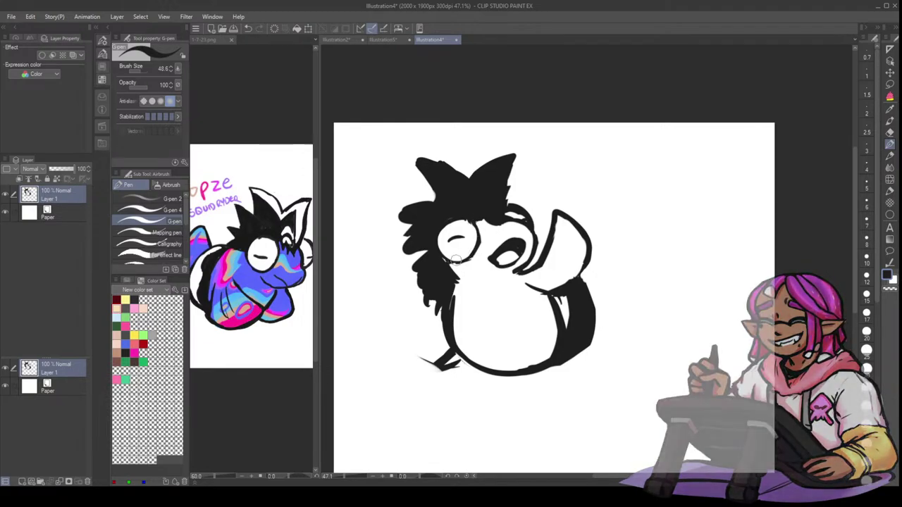
- Carve the hair silhouette into sharper points with the eraser and redraw the top edge and back spikes in black
{"action": "left_click", "coordinate": [889, 132]}
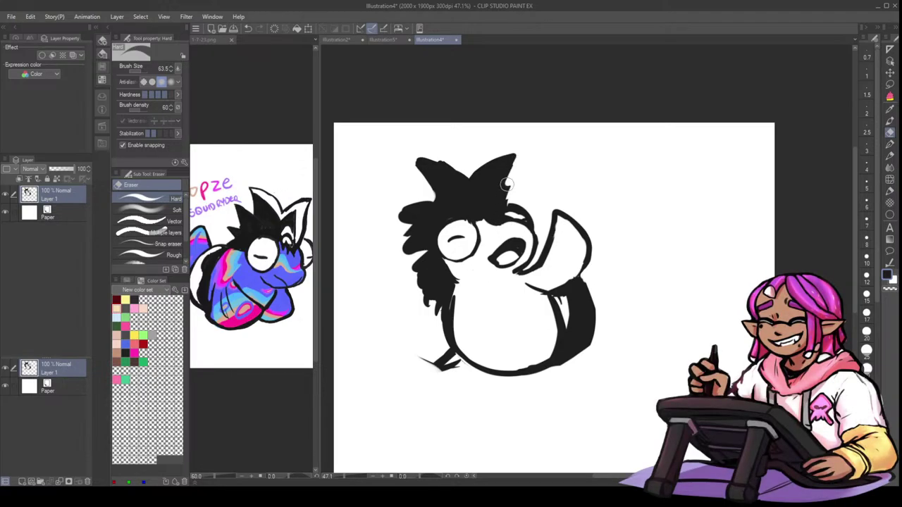
{"action": "left_click", "coordinate": [889, 143]}
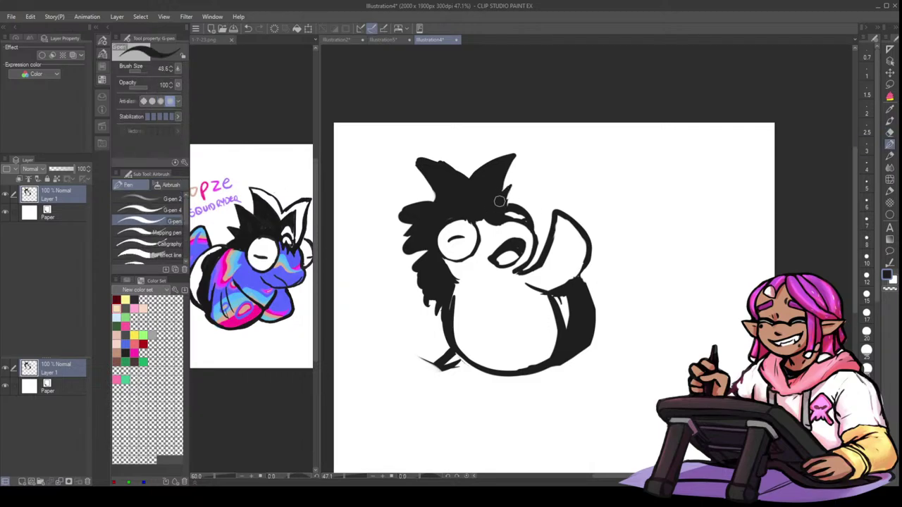
{"action": "left_click_drag", "start_coordinate": [427, 162], "coordinate": [464, 181]}
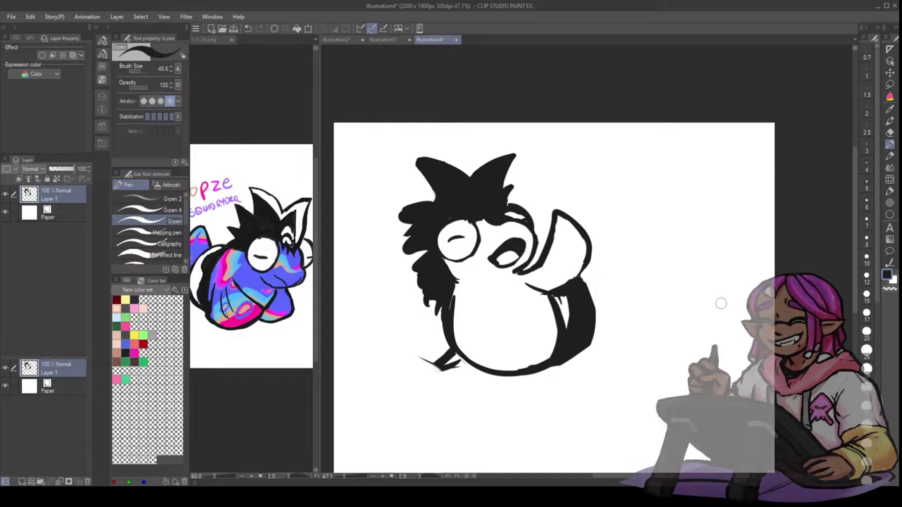
{"action": "left_click", "coordinate": [890, 133]}
{"action": "mouse_move", "coordinate": [415, 166]}
{"action": "left_mouse_down"}
{"action": "mouse_move", "coordinate": [431, 192]}
{"action": "mouse_move", "coordinate": [389, 214]}
{"action": "mouse_move", "coordinate": [421, 224]}
{"action": "mouse_move", "coordinate": [394, 253]}
{"action": "mouse_move", "coordinate": [403, 277]}
{"action": "mouse_move", "coordinate": [427, 258]}
{"action": "mouse_move", "coordinate": [414, 302]}
{"action": "left_mouse_up"}
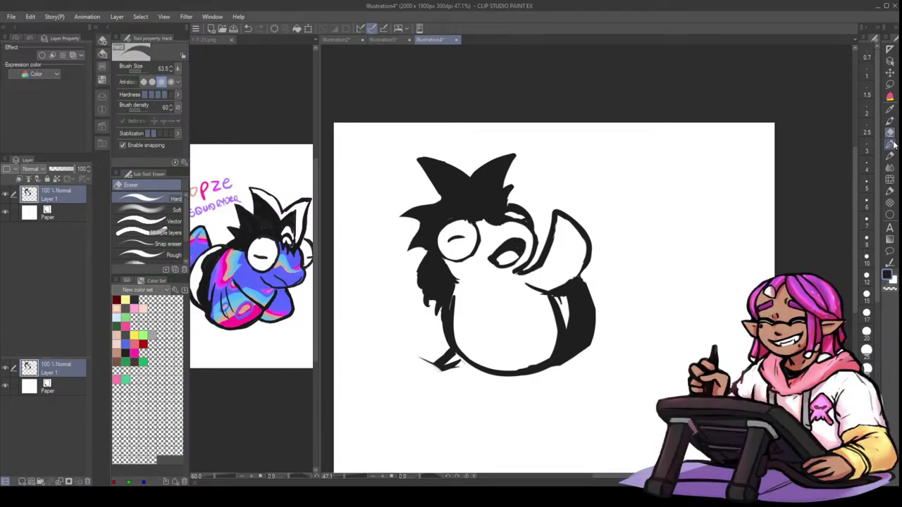
{"action": "key", "text": "p"}
{"action": "mouse_move", "coordinate": [448, 196]}
{"action": "left_mouse_down"}
{"action": "mouse_move", "coordinate": [396, 217]}
{"action": "mouse_move", "coordinate": [432, 220]}
{"action": "mouse_move", "coordinate": [405, 251]}
{"action": "mouse_move", "coordinate": [430, 251]}
{"action": "left_mouse_up"}
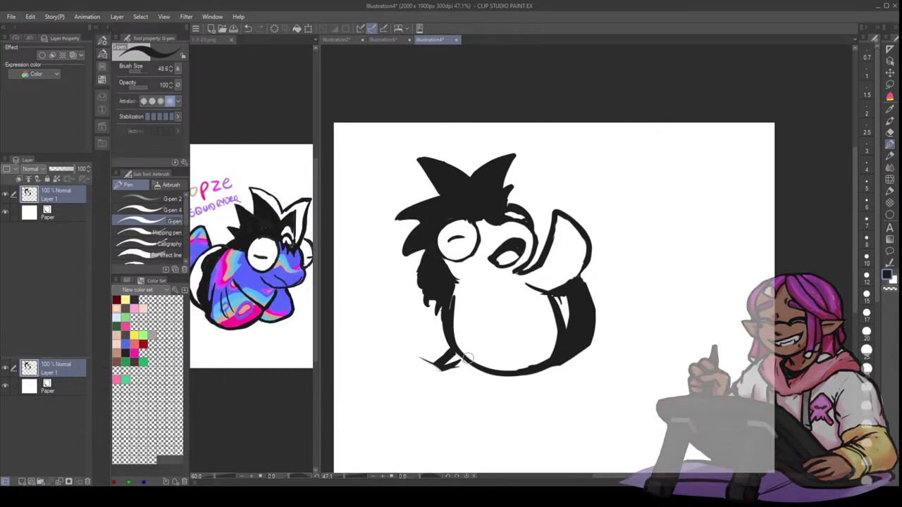
- Trim the lower hair tufts and the far eye's outline, and erase the leftover rear-fin strokes beside the body
{"action": "left_click", "coordinate": [889, 132]}
{"action": "mouse_move", "coordinate": [414, 273]}
{"action": "left_mouse_down"}
{"action": "mouse_move", "coordinate": [443, 303]}
{"action": "mouse_move", "coordinate": [430, 299]}
{"action": "mouse_move", "coordinate": [460, 368]}
{"action": "left_mouse_up"}
{"action": "mouse_move", "coordinate": [436, 331]}
{"action": "left_mouse_down"}
{"action": "mouse_move", "coordinate": [443, 367]}
{"action": "mouse_move", "coordinate": [429, 365]}
{"action": "left_mouse_up"}
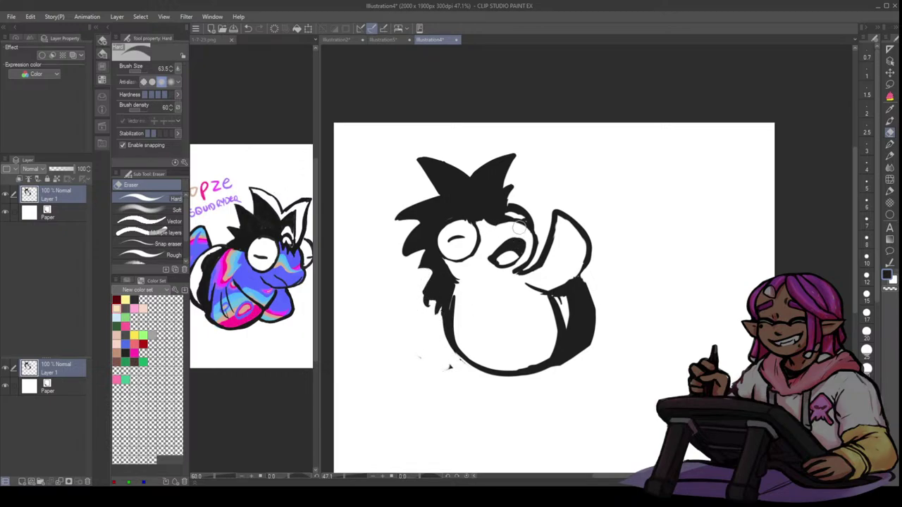
{"action": "mouse_move", "coordinate": [516, 203]}
{"action": "left_mouse_down"}
{"action": "mouse_move", "coordinate": [536, 229]}
{"action": "mouse_move", "coordinate": [536, 215]}
{"action": "mouse_move", "coordinate": [534, 257]}
{"action": "left_mouse_up"}
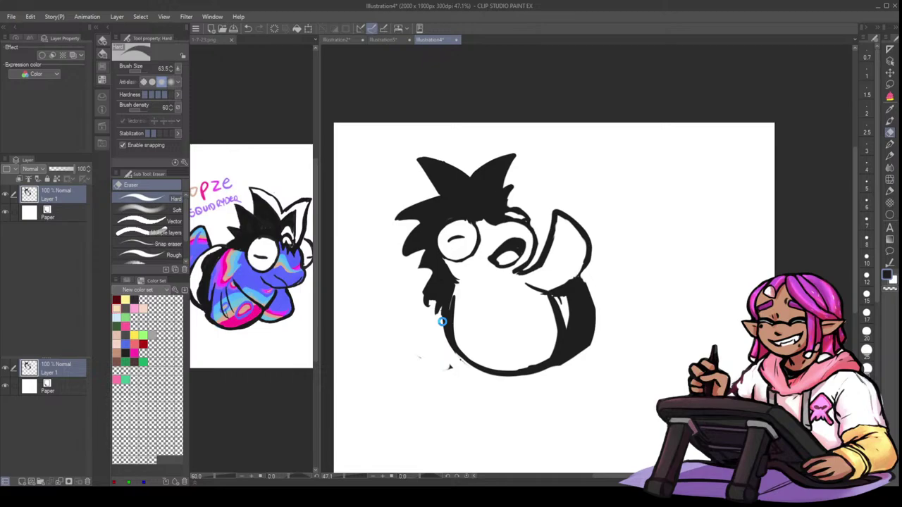
- Erase the middle of the solid black band on the body's far side, leaving a thin outer outline and an inner stripe
{"action": "key", "text": "h"}
{"action": "left_click_drag", "start_coordinate": [791, 257], "coordinate": [761, 262]}
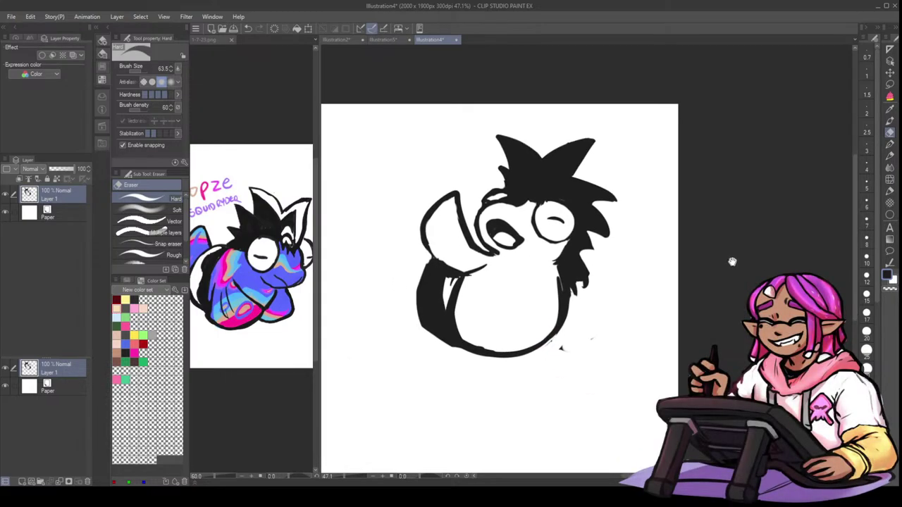
{"action": "left_click_drag", "start_coordinate": [454, 277], "coordinate": [442, 314]}
{"action": "key", "text": "ctrl+z"}
{"action": "mouse_move", "coordinate": [455, 279]}
{"action": "left_mouse_down"}
{"action": "mouse_move", "coordinate": [433, 272]}
{"action": "mouse_move", "coordinate": [442, 331]}
{"action": "left_mouse_up"}
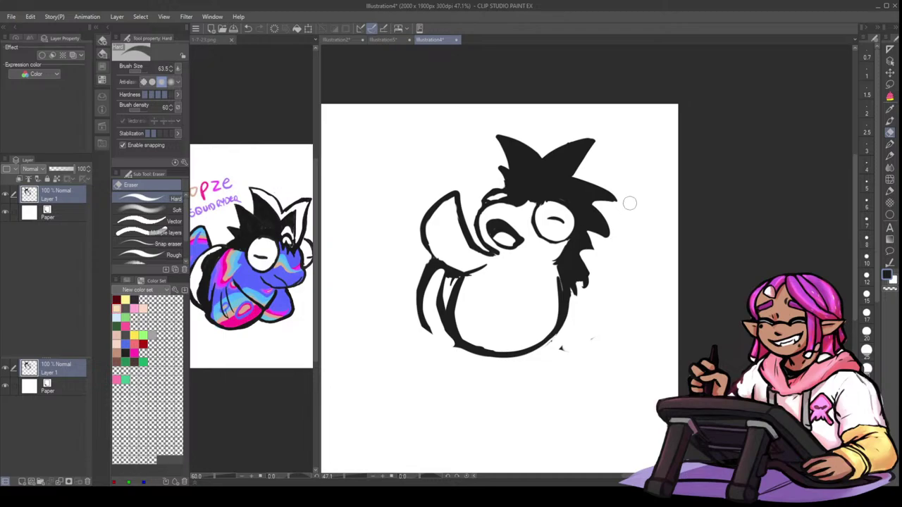
- Redraw the far band's inner stripe and the body's rounded underside in black with the G-pen
{"action": "left_click", "coordinate": [889, 143]}
{"action": "key", "text": "ctrl+z"}
{"action": "left_click_drag", "start_coordinate": [474, 239], "coordinate": [496, 255]}
{"action": "key", "text": "ctrl+z"}
{"action": "mouse_move", "coordinate": [445, 264]}
{"action": "left_mouse_down"}
{"action": "mouse_move", "coordinate": [432, 279]}
{"action": "mouse_move", "coordinate": [430, 324]}
{"action": "mouse_move", "coordinate": [462, 347]}
{"action": "left_mouse_up"}
{"action": "mouse_move", "coordinate": [455, 291]}
{"action": "left_mouse_down"}
{"action": "mouse_move", "coordinate": [485, 356]}
{"action": "mouse_move", "coordinate": [453, 321]}
{"action": "mouse_move", "coordinate": [485, 354]}
{"action": "mouse_move", "coordinate": [436, 337]}
{"action": "mouse_move", "coordinate": [430, 327]}
{"action": "mouse_move", "coordinate": [475, 354]}
{"action": "mouse_move", "coordinate": [437, 335]}
{"action": "mouse_move", "coordinate": [507, 351]}
{"action": "mouse_move", "coordinate": [516, 333]}
{"action": "mouse_move", "coordinate": [479, 356]}
{"action": "mouse_move", "coordinate": [554, 339]}
{"action": "left_mouse_up"}
- Draw a pointed rear fin beside the body below the hair tufts, and erase its surplus inner strokes
{"action": "mouse_move", "coordinate": [572, 282]}
{"action": "left_mouse_down"}
{"action": "mouse_move", "coordinate": [599, 290]}
{"action": "mouse_move", "coordinate": [579, 325]}
{"action": "left_mouse_up"}
{"action": "key", "text": "ctrl+z"}
{"action": "left_click_drag", "start_coordinate": [577, 287], "coordinate": [554, 339]}
{"action": "key", "text": "ctrl+z"}
{"action": "mouse_move", "coordinate": [570, 288]}
{"action": "left_mouse_down"}
{"action": "mouse_move", "coordinate": [609, 312]}
{"action": "mouse_move", "coordinate": [550, 341]}
{"action": "left_mouse_up"}
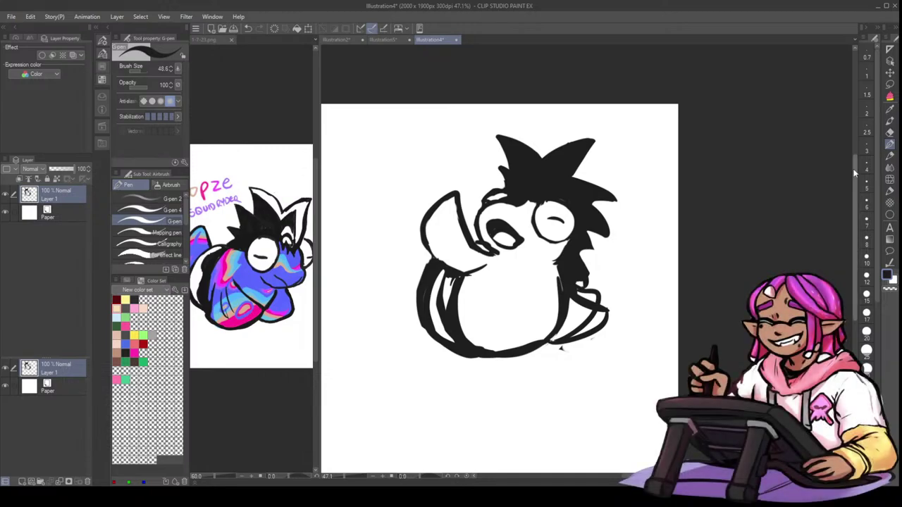
{"action": "left_click", "coordinate": [889, 132]}
{"action": "left_click_drag", "start_coordinate": [594, 315], "coordinate": [567, 331]}
{"action": "mouse_move", "coordinate": [595, 291]}
{"action": "left_mouse_down"}
{"action": "mouse_move", "coordinate": [584, 291]}
{"action": "mouse_move", "coordinate": [590, 284]}
{"action": "left_mouse_up"}
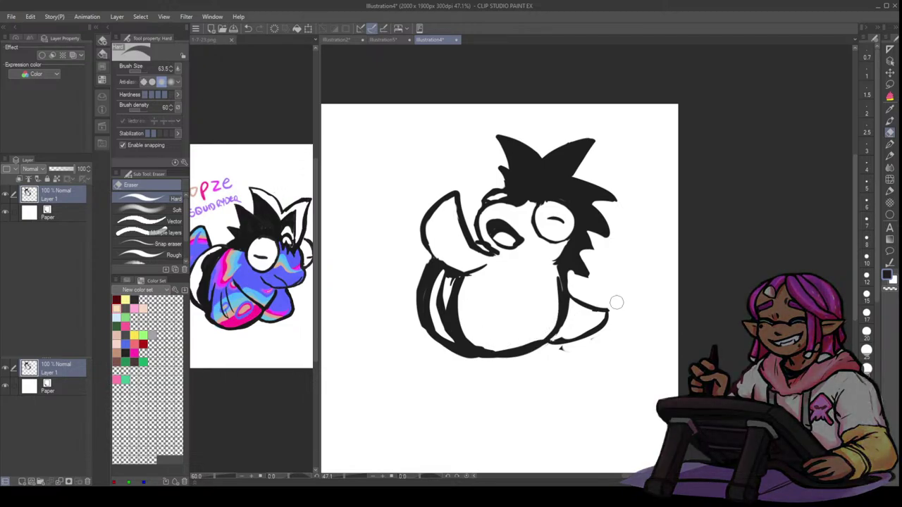
- Thin the raised fin's outline with the eraser and redraw its tip and outer edge with the G-pen
{"action": "key", "text": "h"}
{"action": "mouse_move", "coordinate": [850, 195]}
{"action": "left_mouse_down"}
{"action": "mouse_move", "coordinate": [800, 233]}
{"action": "mouse_move", "coordinate": [812, 256]}
{"action": "left_mouse_up"}
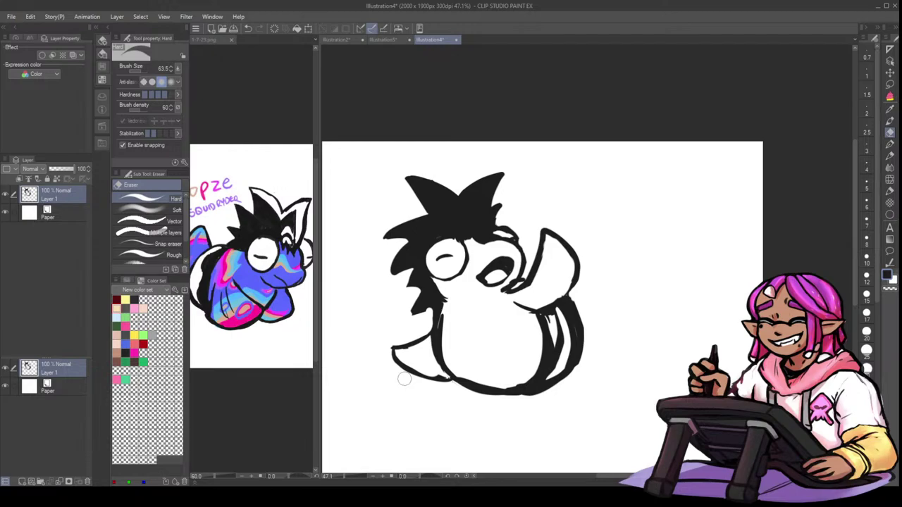
{"action": "left_click", "coordinate": [889, 143]}
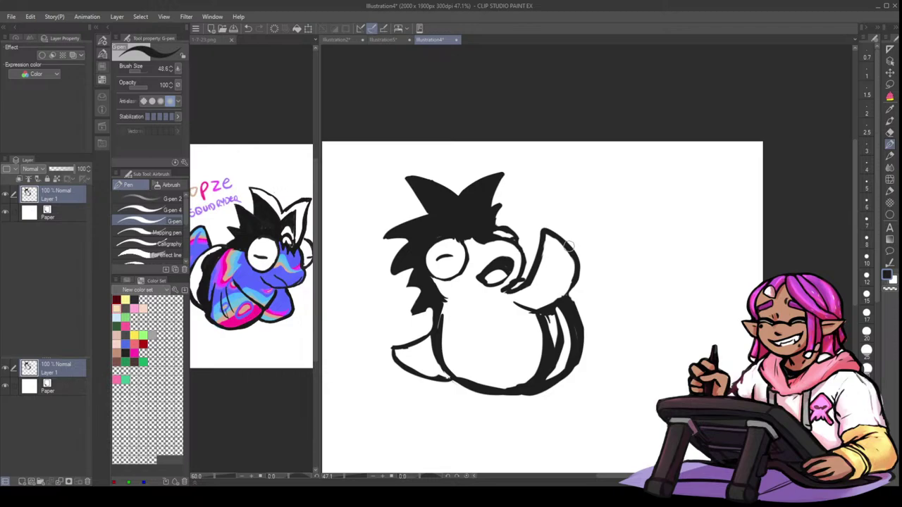
{"action": "key", "text": "e"}
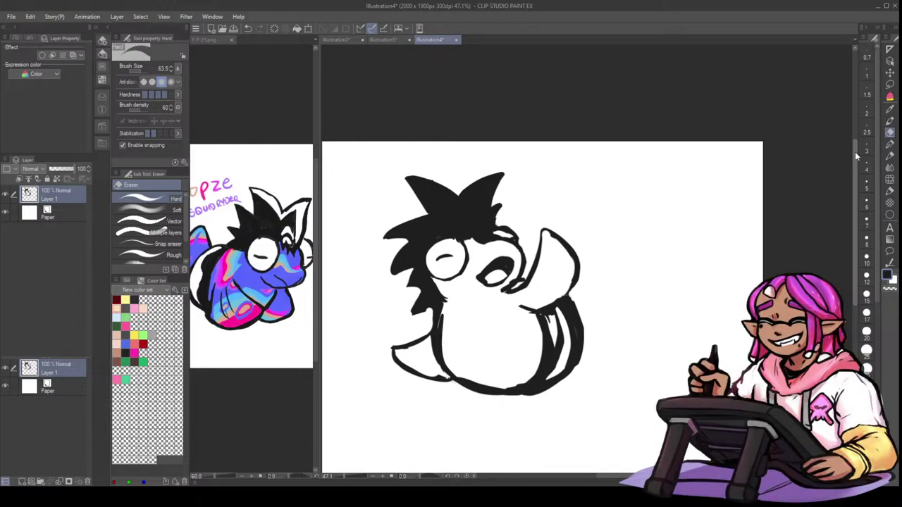
{"action": "left_click_drag", "start_coordinate": [547, 230], "coordinate": [575, 278]}
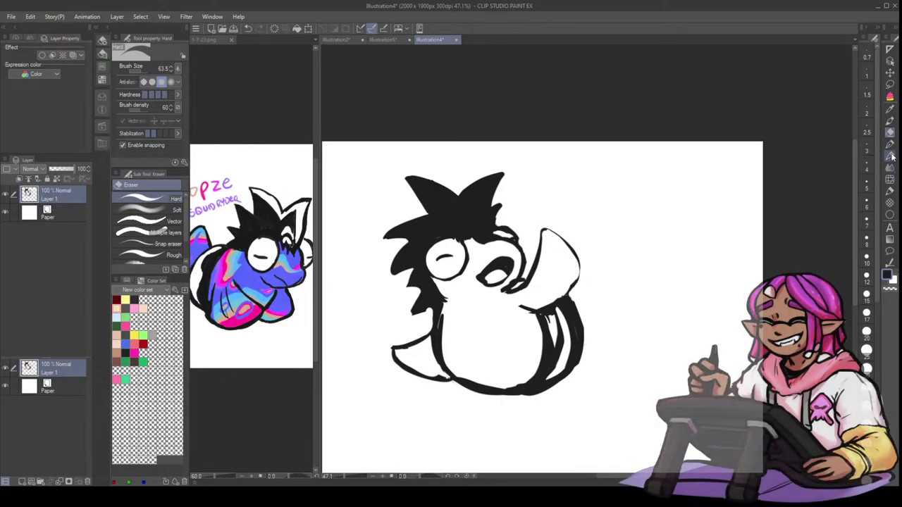
{"action": "key", "text": "p"}
{"action": "left_click_drag", "start_coordinate": [532, 279], "coordinate": [546, 219]}
{"action": "key", "text": "ctrl+z"}
{"action": "mouse_move", "coordinate": [533, 259]}
{"action": "left_mouse_down"}
{"action": "mouse_move", "coordinate": [537, 248]}
{"action": "mouse_move", "coordinate": [578, 255]}
{"action": "mouse_move", "coordinate": [580, 272]}
{"action": "left_mouse_up"}
{"action": "key", "text": "ctrl+z"}
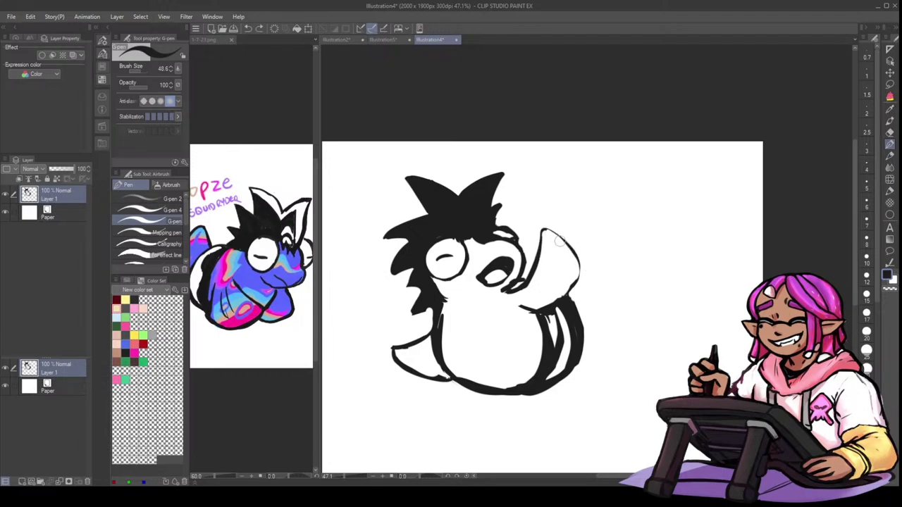
{"action": "mouse_move", "coordinate": [539, 247]}
{"action": "left_mouse_down"}
{"action": "mouse_move", "coordinate": [574, 246]}
{"action": "mouse_move", "coordinate": [586, 278]}
{"action": "mouse_move", "coordinate": [567, 294]}
{"action": "left_mouse_up"}
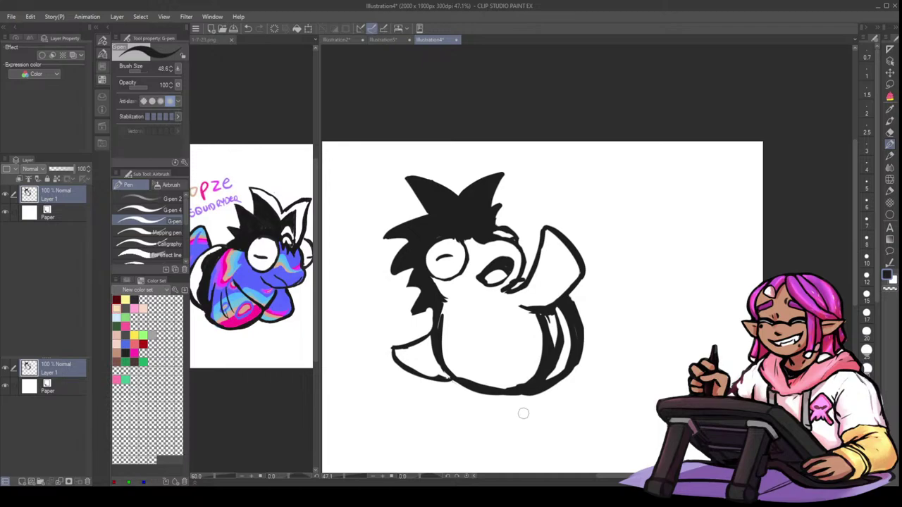
- Thin the body outline beside the rear fin, then redraw it together with the line joining the fin to the hair
{"action": "key", "text": "e"}
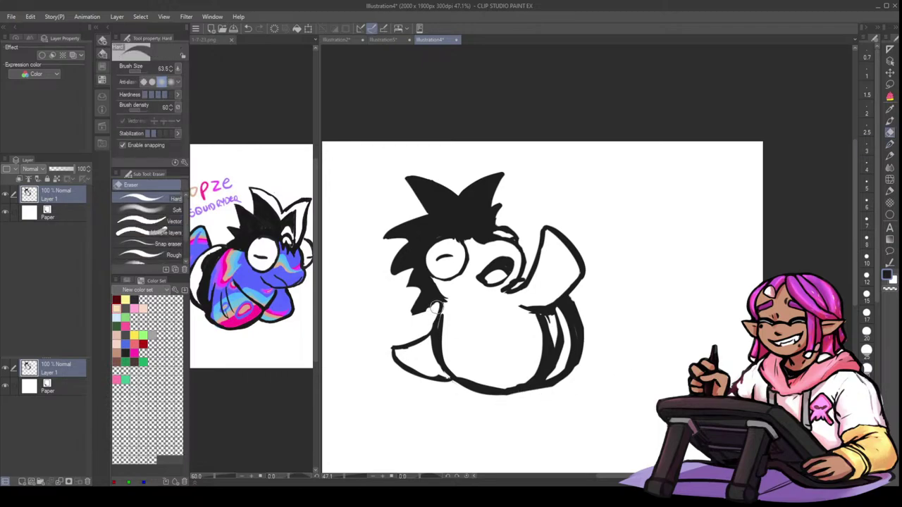
{"action": "left_click_drag", "start_coordinate": [434, 325], "coordinate": [442, 371]}
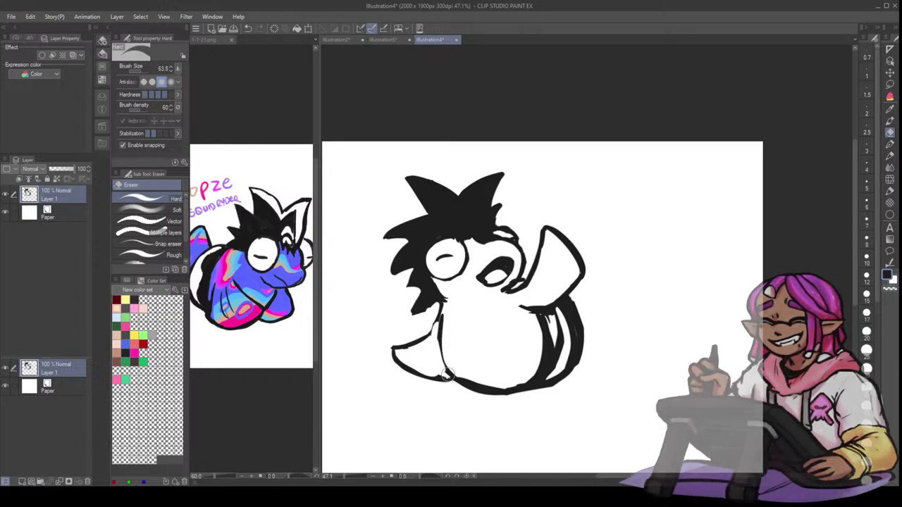
{"action": "left_click", "coordinate": [889, 143]}
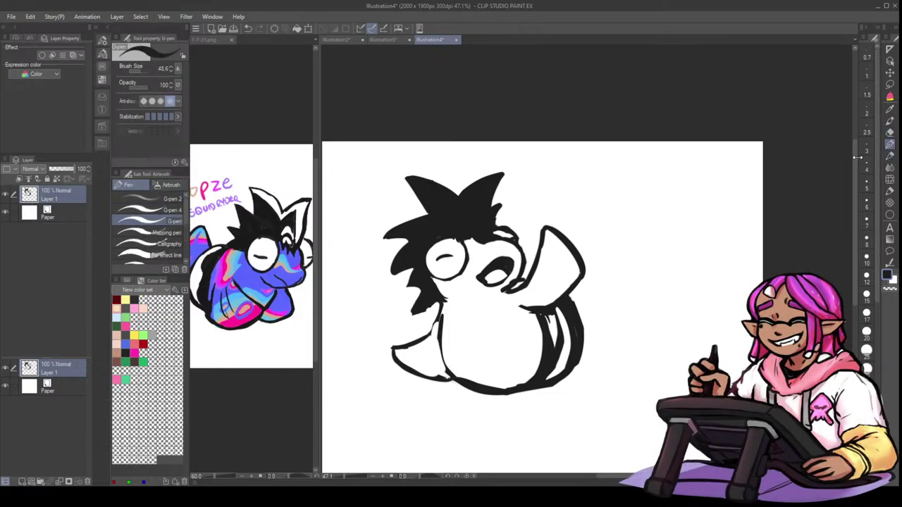
{"action": "mouse_move", "coordinate": [441, 317]}
{"action": "left_mouse_down"}
{"action": "mouse_move", "coordinate": [438, 347]}
{"action": "mouse_move", "coordinate": [438, 338]}
{"action": "mouse_move", "coordinate": [463, 389]}
{"action": "left_mouse_up"}
{"action": "left_click_drag", "start_coordinate": [435, 342], "coordinate": [462, 380]}
{"action": "mouse_move", "coordinate": [438, 306]}
{"action": "left_mouse_down"}
{"action": "mouse_move", "coordinate": [423, 336]}
{"action": "mouse_move", "coordinate": [402, 339]}
{"action": "left_mouse_up"}
- Lasso the raised fin, enlarge it to 111% with its aspect ratio kept, and deselect it
{"action": "key", "text": "m"}
{"action": "mouse_move", "coordinate": [567, 214]}
{"action": "left_mouse_down"}
{"action": "mouse_move", "coordinate": [539, 211]}
{"action": "mouse_move", "coordinate": [509, 289]}
{"action": "left_mouse_up"}
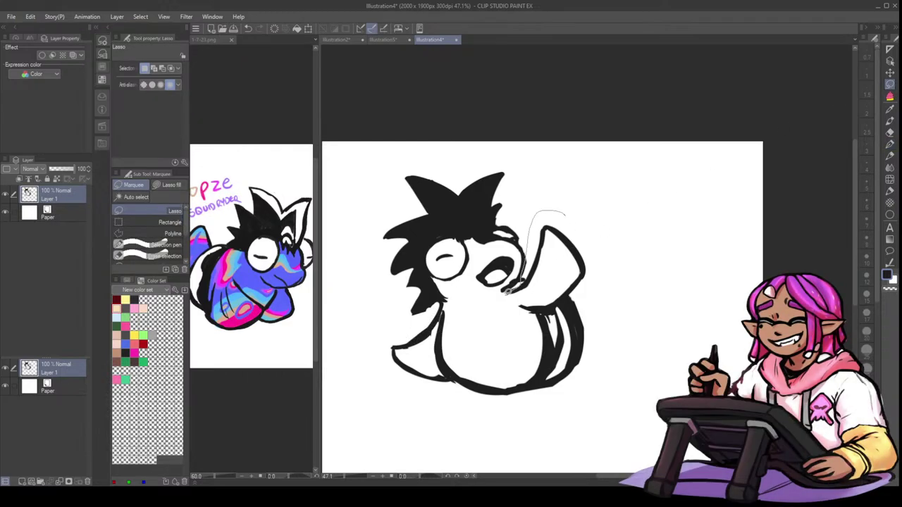
{"action": "key", "text": "ctrl+t"}
{"action": "mouse_move", "coordinate": [558, 308]}
{"action": "left_mouse_down"}
{"action": "mouse_move", "coordinate": [608, 252]}
{"action": "mouse_move", "coordinate": [619, 196]}
{"action": "left_mouse_up"}
{"action": "left_click_drag", "start_coordinate": [598, 236], "coordinate": [597, 236]}
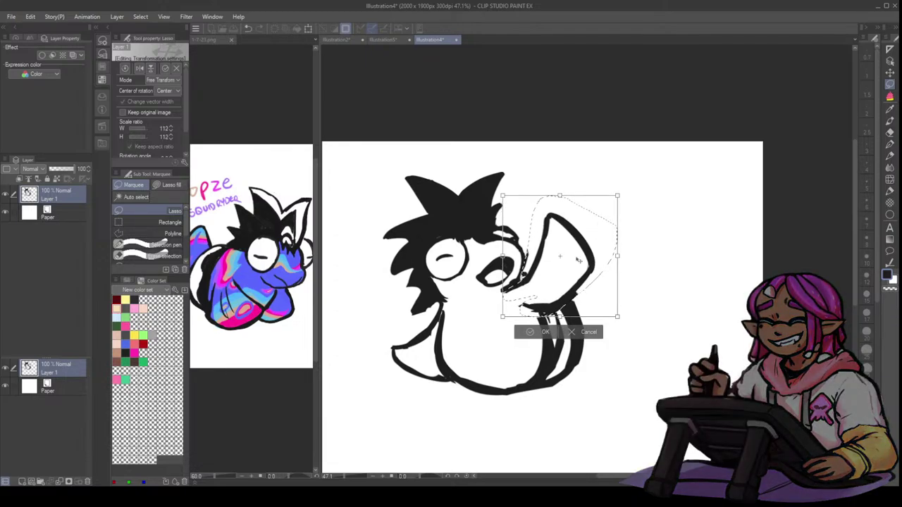
{"action": "left_click_drag", "start_coordinate": [617, 195], "coordinate": [614, 196]}
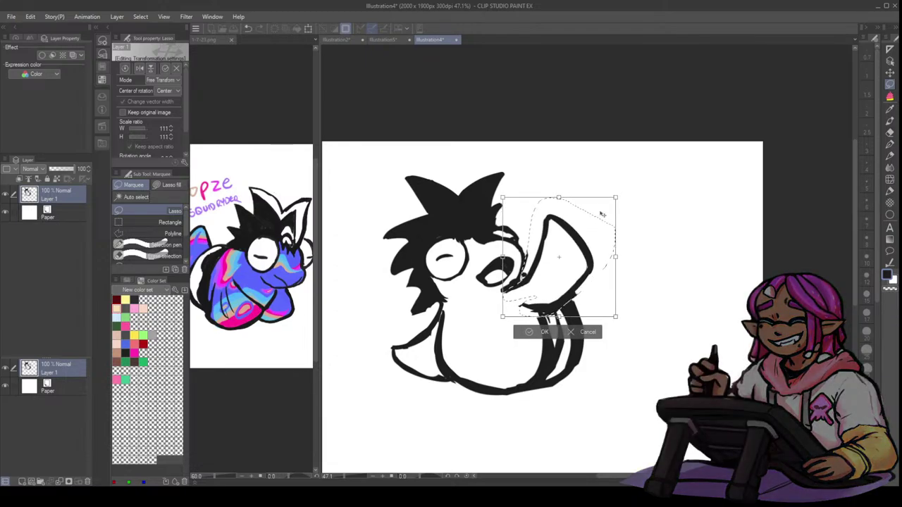
{"action": "left_click", "coordinate": [539, 332]}
{"action": "key", "text": "ctrl+d"}
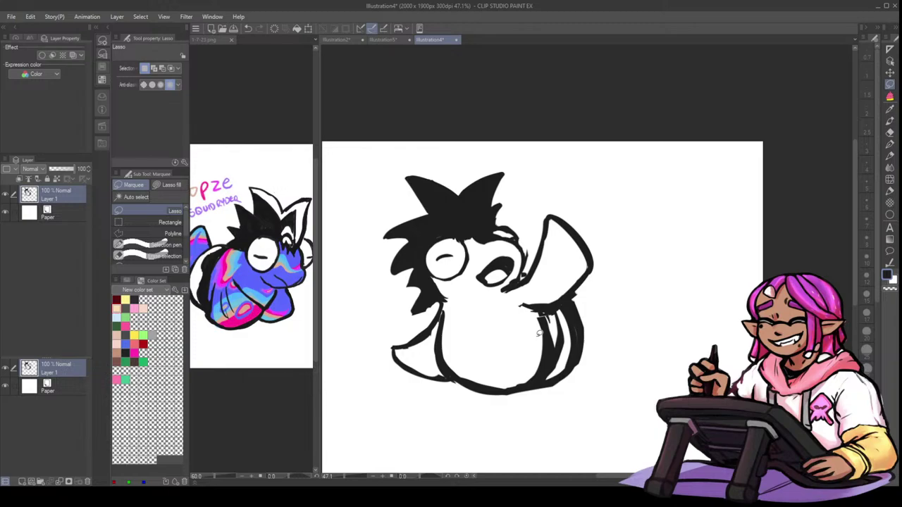
- Clean up the lines around the enlarged fin's base and tip and thin its outer edge with a size 40 eraser
{"action": "left_click", "coordinate": [889, 145]}
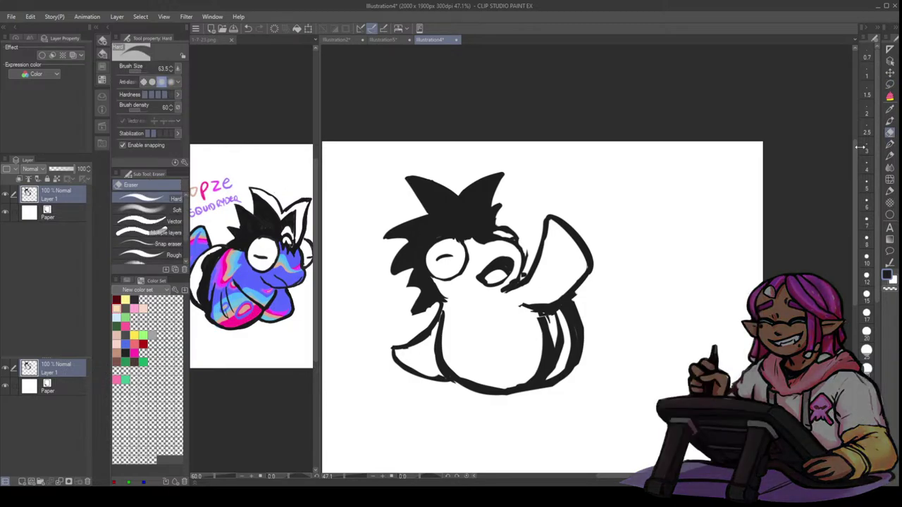
{"action": "key", "text": "["}
{"action": "left_click_drag", "start_coordinate": [531, 254], "coordinate": [523, 270]}
{"action": "key", "text": "ctrl+z"}
{"action": "key", "text": "ctrl+z"}
{"action": "key", "text": "ctrl+d"}
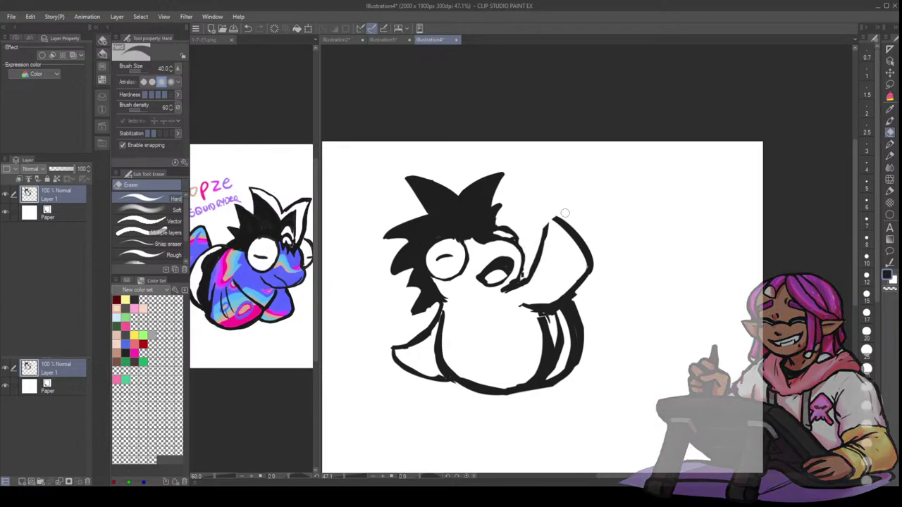
{"action": "left_click_drag", "start_coordinate": [589, 235], "coordinate": [575, 328]}
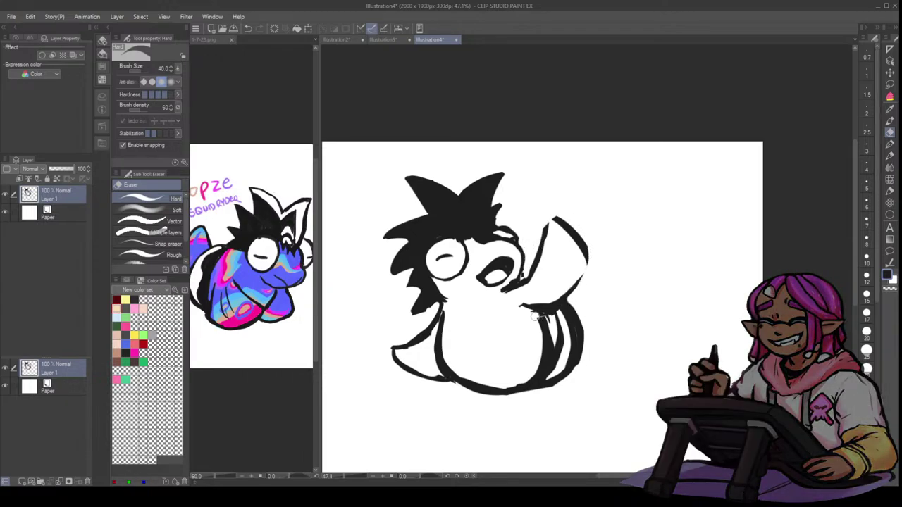
- Fill the body's inner stripe solid black, then redraw the raised fin's outer edge and trim it into a narrower curve
{"action": "left_click", "coordinate": [890, 144]}
{"action": "mouse_move", "coordinate": [549, 317]}
{"action": "left_mouse_down"}
{"action": "mouse_move", "coordinate": [551, 345]}
{"action": "mouse_move", "coordinate": [523, 386]}
{"action": "left_mouse_up"}
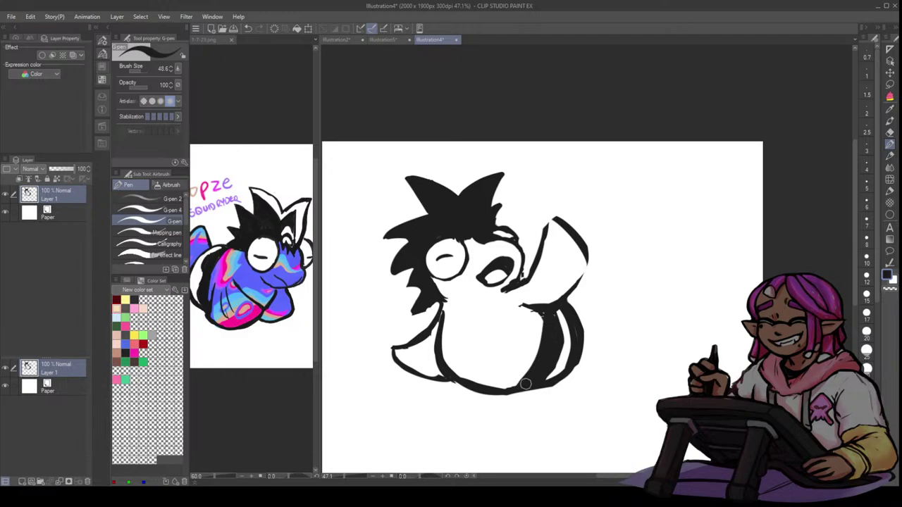
{"action": "left_click_drag", "start_coordinate": [547, 219], "coordinate": [576, 272]}
{"action": "mouse_move", "coordinate": [573, 238]}
{"action": "left_mouse_down"}
{"action": "mouse_move", "coordinate": [582, 289]}
{"action": "mouse_move", "coordinate": [571, 294]}
{"action": "left_mouse_up"}
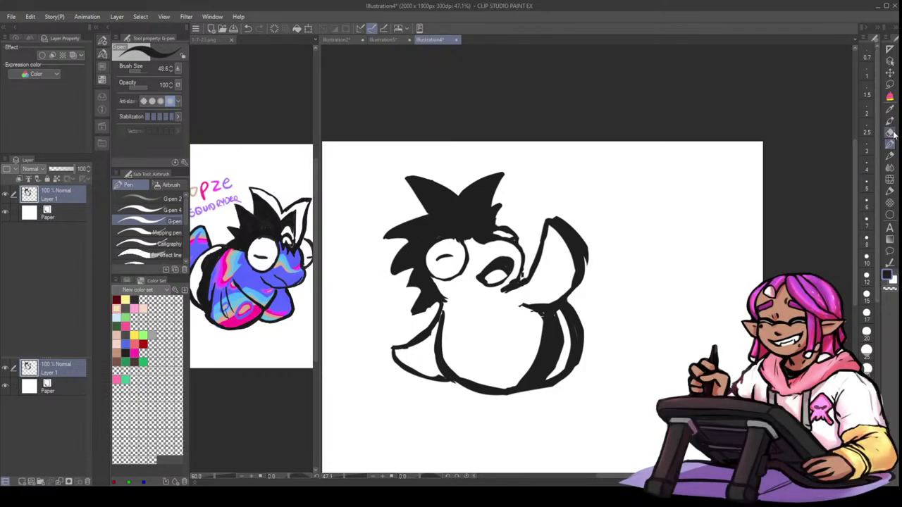
{"action": "key", "text": "e"}
{"action": "left_click_drag", "start_coordinate": [559, 213], "coordinate": [586, 270]}
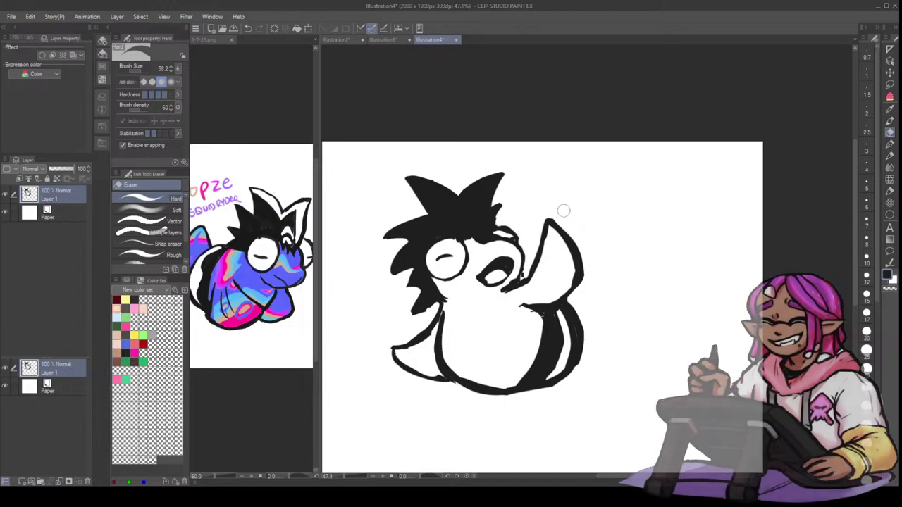
{"action": "mouse_move", "coordinate": [564, 226]}
{"action": "left_mouse_down"}
{"action": "mouse_move", "coordinate": [583, 293]}
{"action": "mouse_move", "coordinate": [585, 260]}
{"action": "mouse_move", "coordinate": [560, 261]}
{"action": "left_mouse_up"}
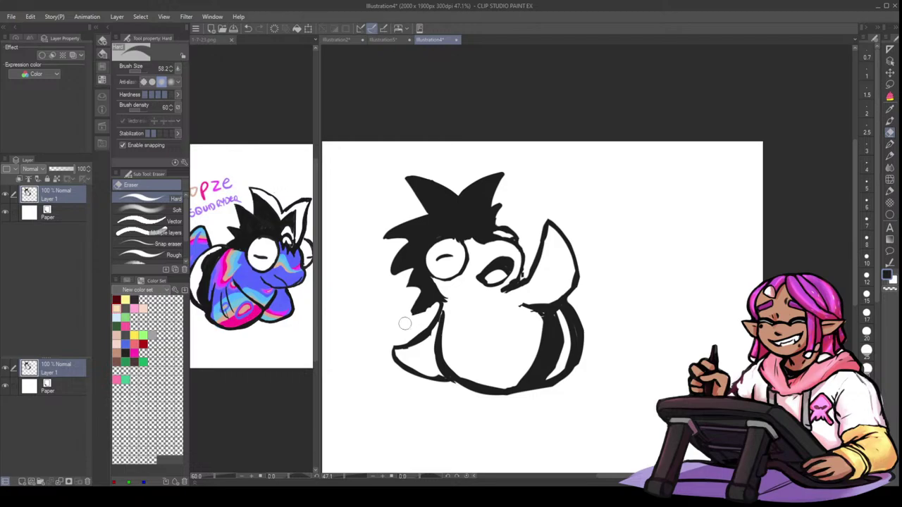
- Fill out and sharpen the lower hair tufts behind the near eye in black with the G-pen
{"action": "left_click", "coordinate": [889, 144]}
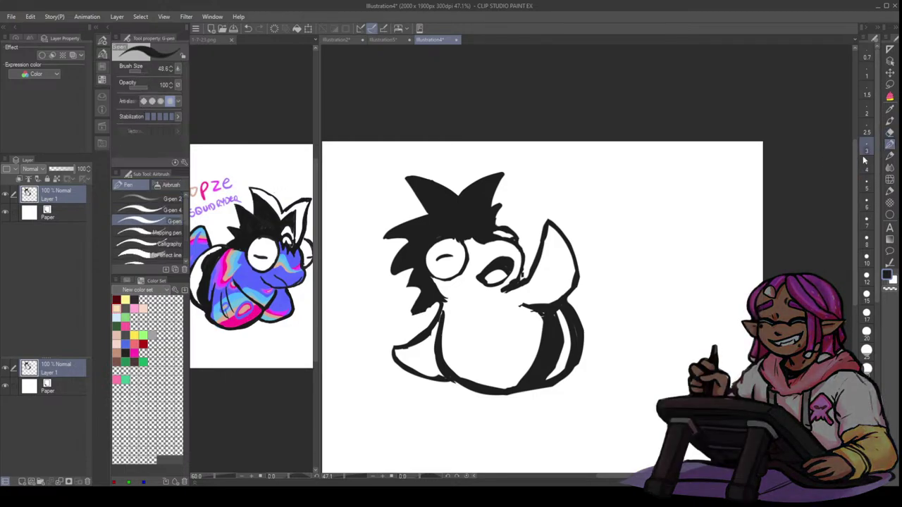
{"action": "left_click_drag", "start_coordinate": [437, 300], "coordinate": [415, 331]}
{"action": "key", "text": "ctrl+z"}
{"action": "mouse_move", "coordinate": [438, 298]}
{"action": "left_mouse_down"}
{"action": "mouse_move", "coordinate": [422, 309]}
{"action": "mouse_move", "coordinate": [437, 303]}
{"action": "left_mouse_up"}
{"action": "left_click_drag", "start_coordinate": [411, 268], "coordinate": [403, 293]}
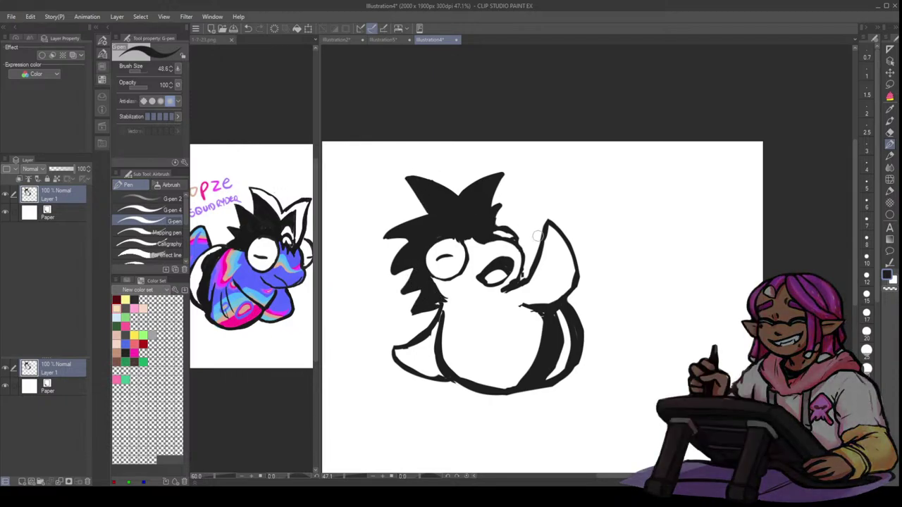
- Draw a rounded far fin behind the raised fin in black, then lock transparent pixels and recolour all the line art black
{"action": "left_click", "coordinate": [616, 269], "text": "alt"}
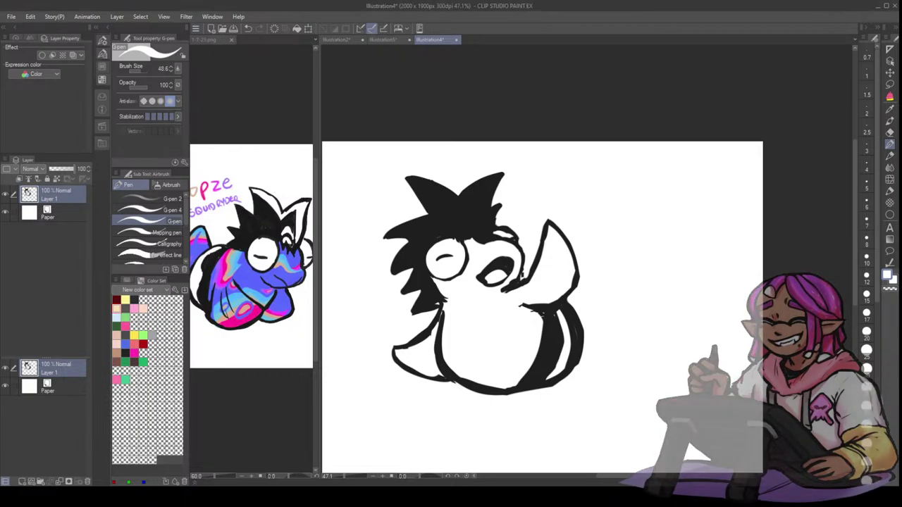
{"action": "left_click", "coordinate": [269, 379]}
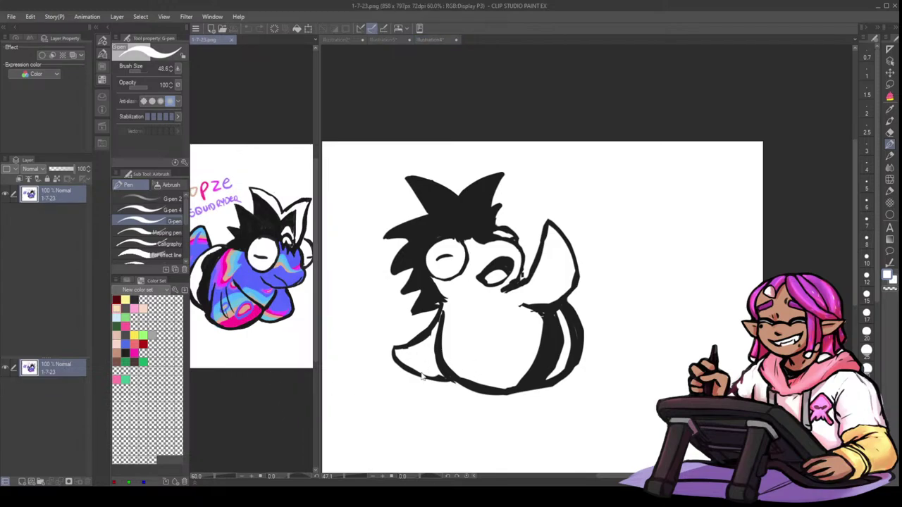
{"action": "left_click", "coordinate": [419, 425]}
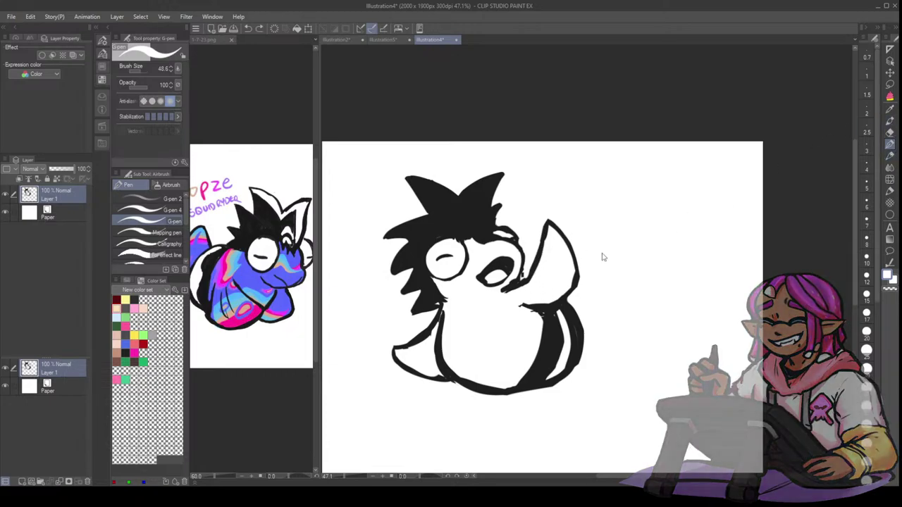
{"action": "key", "text": "x"}
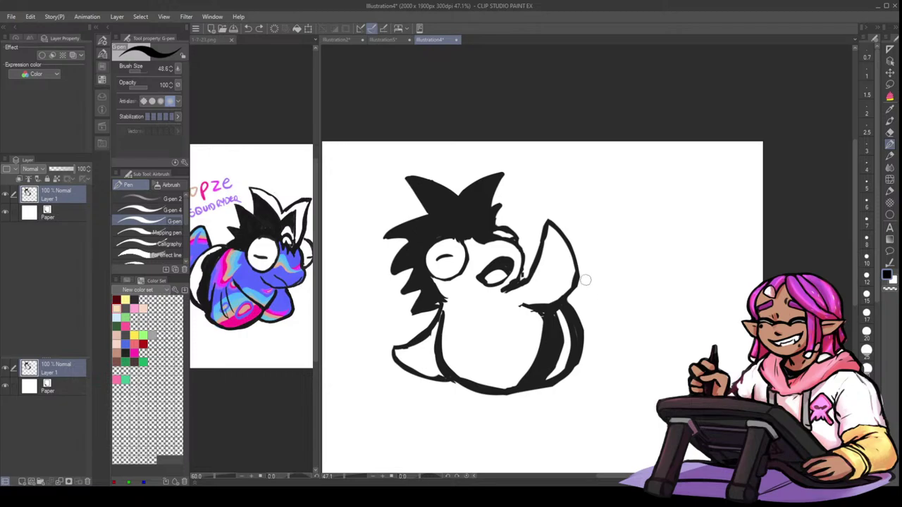
{"action": "mouse_move", "coordinate": [577, 258]}
{"action": "left_mouse_down"}
{"action": "mouse_move", "coordinate": [599, 308]}
{"action": "mouse_move", "coordinate": [569, 310]}
{"action": "mouse_move", "coordinate": [577, 317]}
{"action": "left_mouse_up"}
{"action": "key", "text": "ctrl+z"}
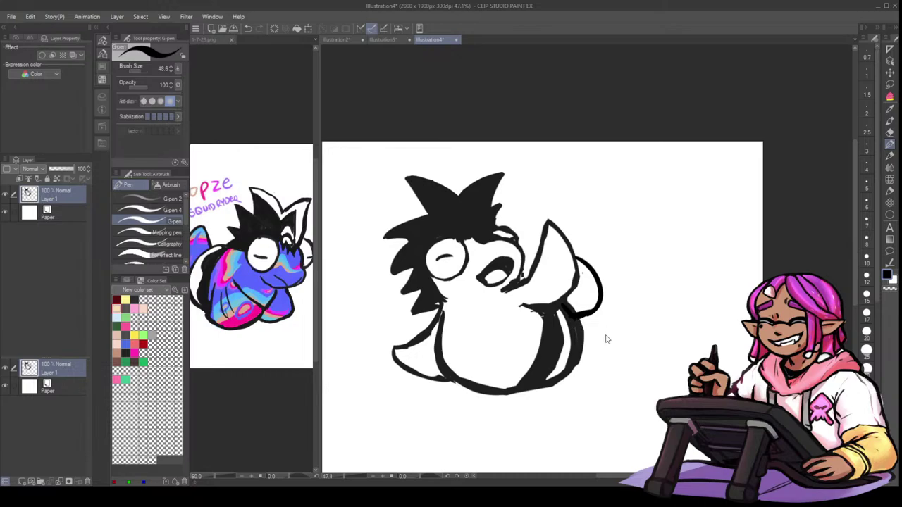
{"action": "left_click", "coordinate": [57, 180]}
{"action": "mouse_move", "coordinate": [515, 325]}
{"action": "left_mouse_down"}
{"action": "mouse_move", "coordinate": [559, 308]}
{"action": "mouse_move", "coordinate": [578, 328]}
{"action": "mouse_move", "coordinate": [502, 340]}
{"action": "left_mouse_up"}
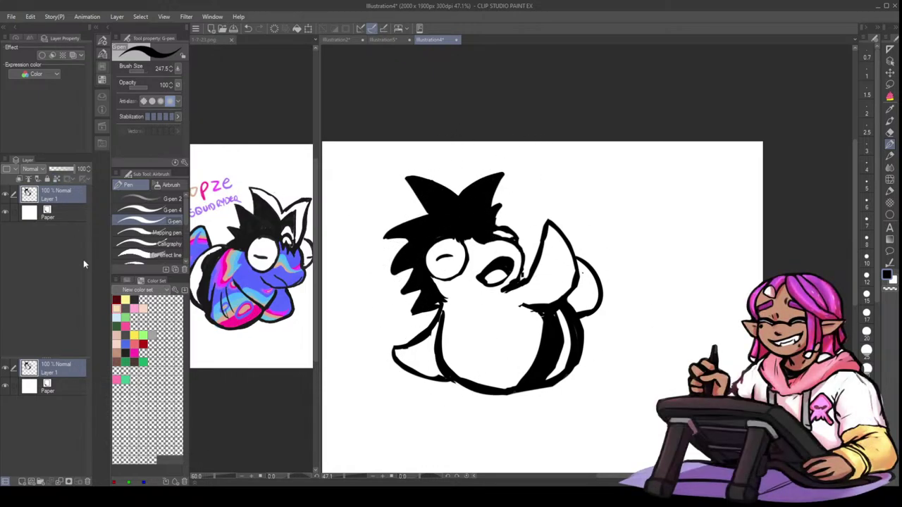
- Carve a thin white highlight inside the edges of the two top hair spikes with a size 25.7 eraser
{"action": "left_click", "coordinate": [890, 133]}
{"action": "key", "text": "["}
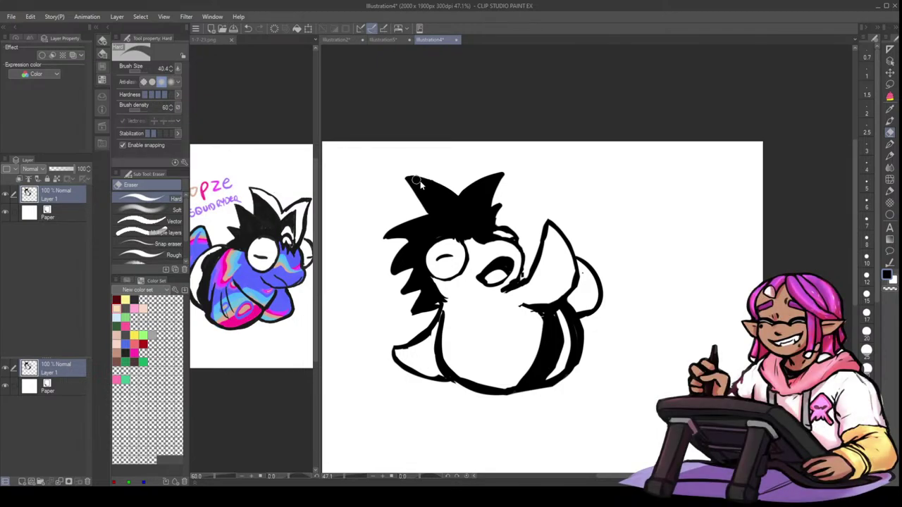
{"action": "key", "text": "ctrl+z"}
{"action": "mouse_move", "coordinate": [408, 181]}
{"action": "left_mouse_down"}
{"action": "mouse_move", "coordinate": [453, 201]}
{"action": "mouse_move", "coordinate": [443, 196]}
{"action": "left_mouse_up"}
{"action": "key", "text": "ctrl+z"}
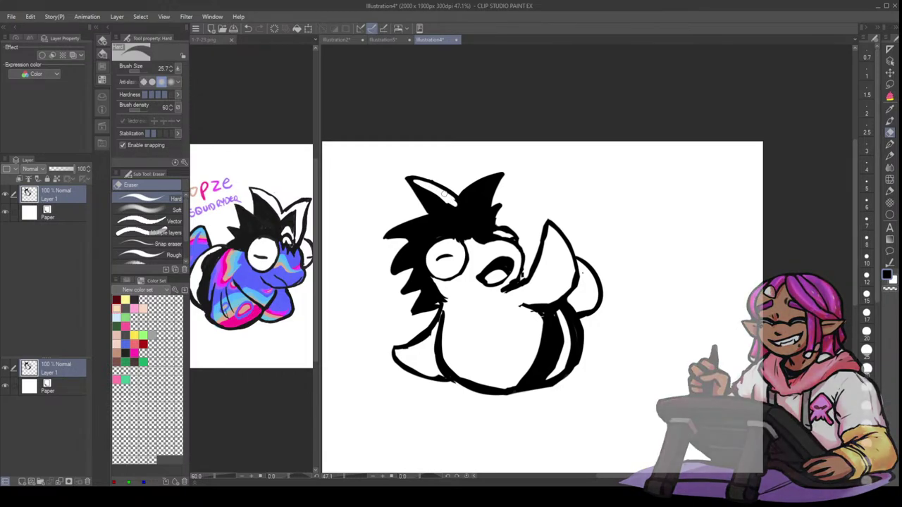
{"action": "mouse_move", "coordinate": [454, 204]}
{"action": "left_mouse_down"}
{"action": "mouse_move", "coordinate": [493, 180]}
{"action": "mouse_move", "coordinate": [485, 235]}
{"action": "left_mouse_up"}
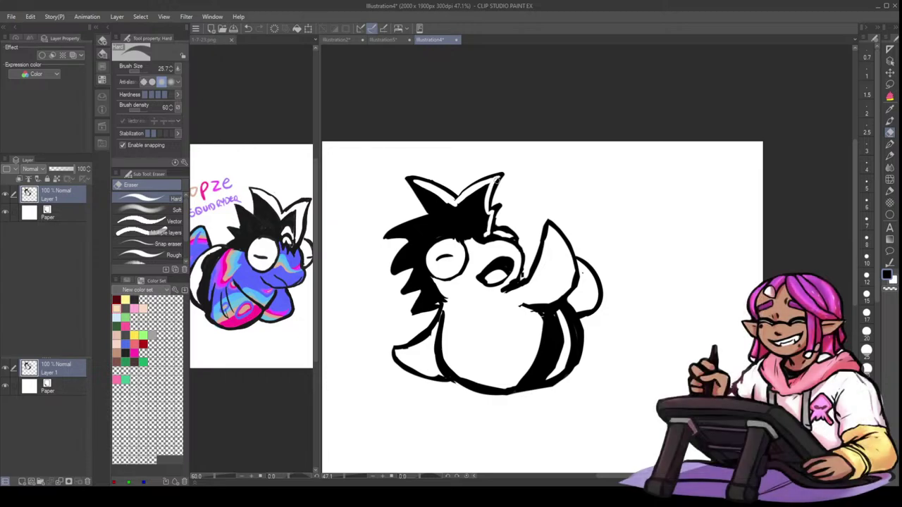
- Thicken the black outline along the inner edge of the right top hair spike with the G-pen at size 40.2
{"action": "left_click", "coordinate": [889, 143]}
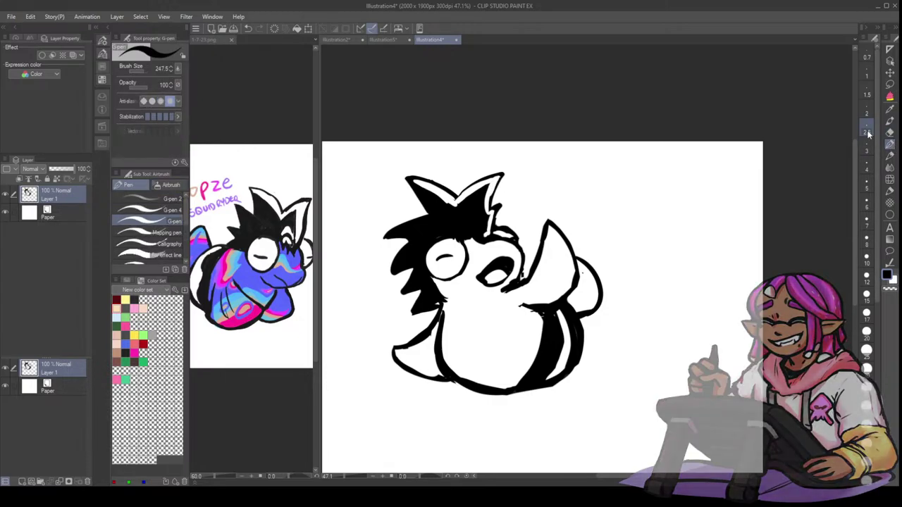
{"action": "key", "text": "bracketleft"}
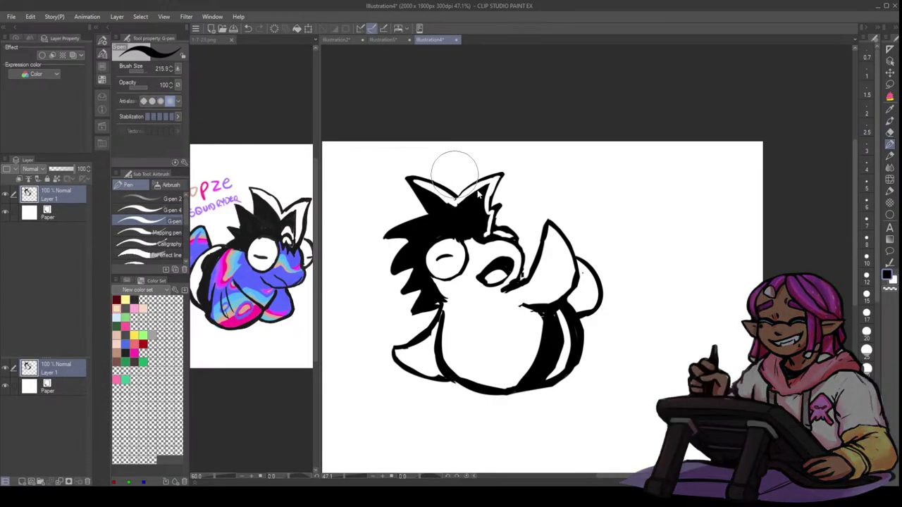
{"action": "key", "text": "bracketleft"}
{"action": "key", "text": "bracketleft"}
{"action": "key", "text": "bracketleft"}
{"action": "key", "text": "bracketleft"}
{"action": "key", "text": "bracketleft"}
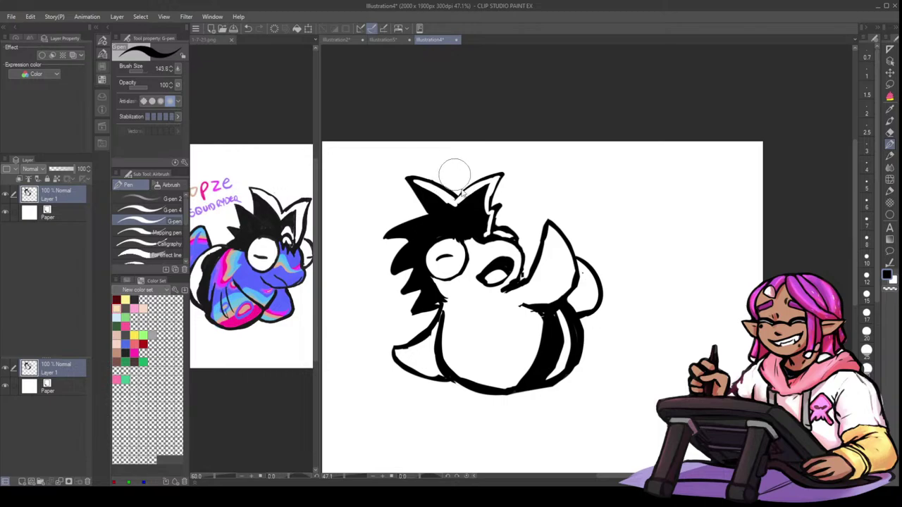
{"action": "left_click_drag", "start_coordinate": [458, 194], "coordinate": [503, 175]}
{"action": "key", "text": "bracketleft"}
{"action": "key", "text": "bracketleft"}
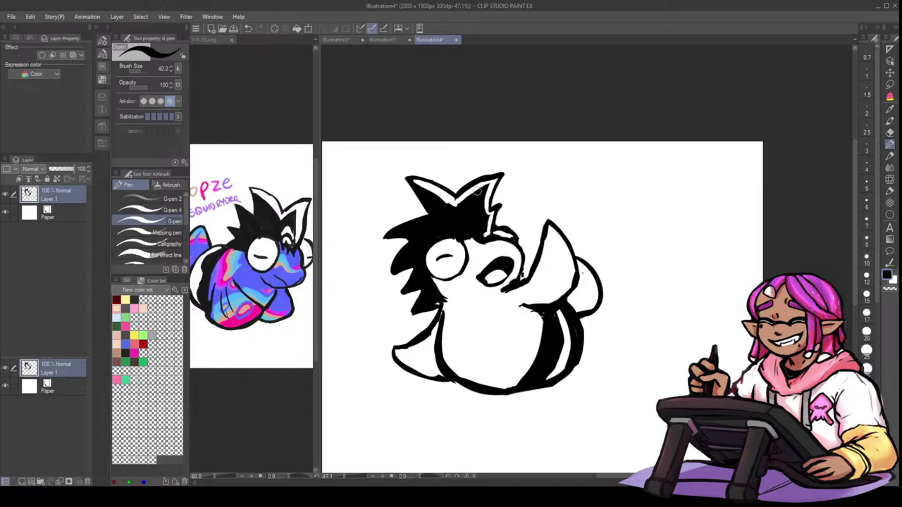
{"action": "left_click_drag", "start_coordinate": [474, 192], "coordinate": [467, 197]}
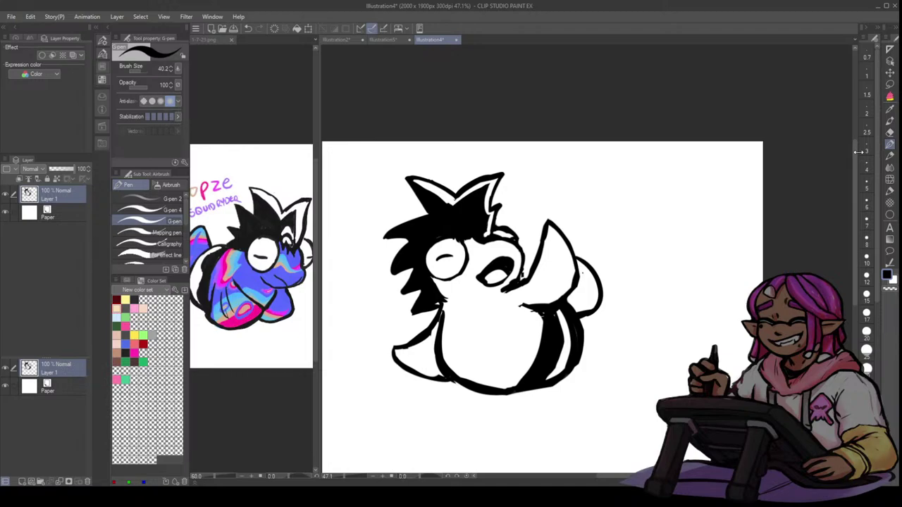
- Erase a small arched highlight into the hair above the near eye and tidy the far eye's black outline with the G-pen
{"action": "key", "text": "e"}
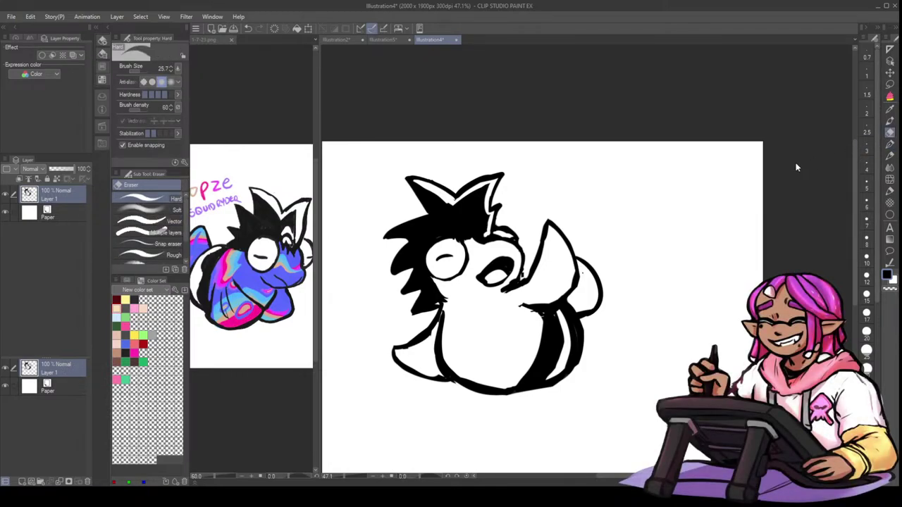
{"action": "left_click_drag", "start_coordinate": [463, 225], "coordinate": [478, 229]}
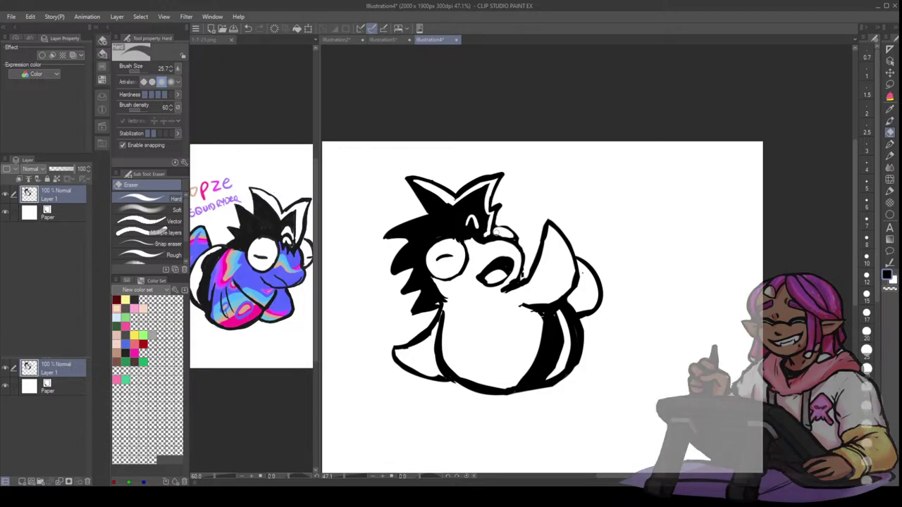
{"action": "left_click", "coordinate": [889, 143]}
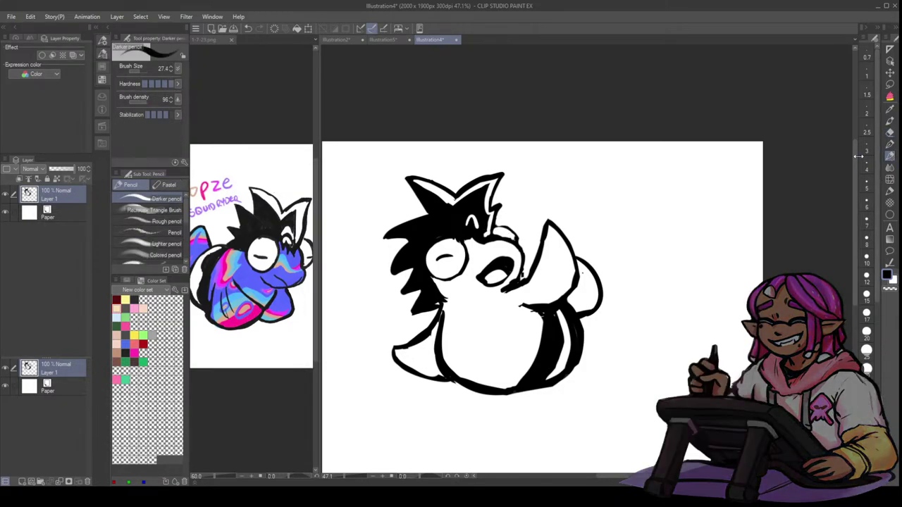
{"action": "left_click_drag", "start_coordinate": [495, 224], "coordinate": [516, 238]}
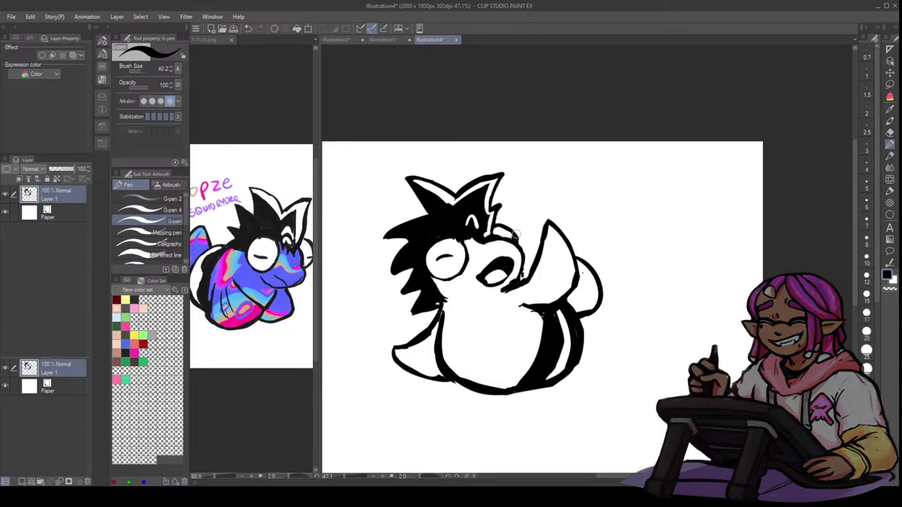
{"action": "key", "text": "e"}
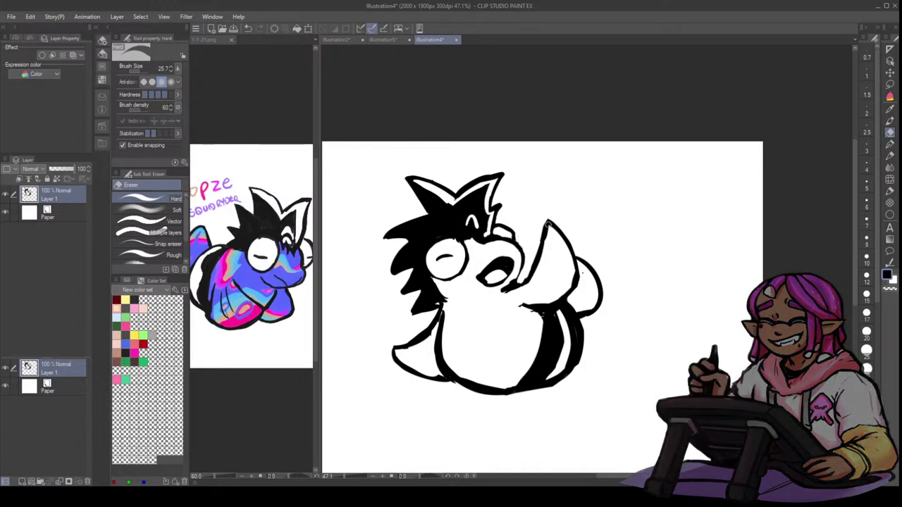
{"action": "key", "text": "p"}
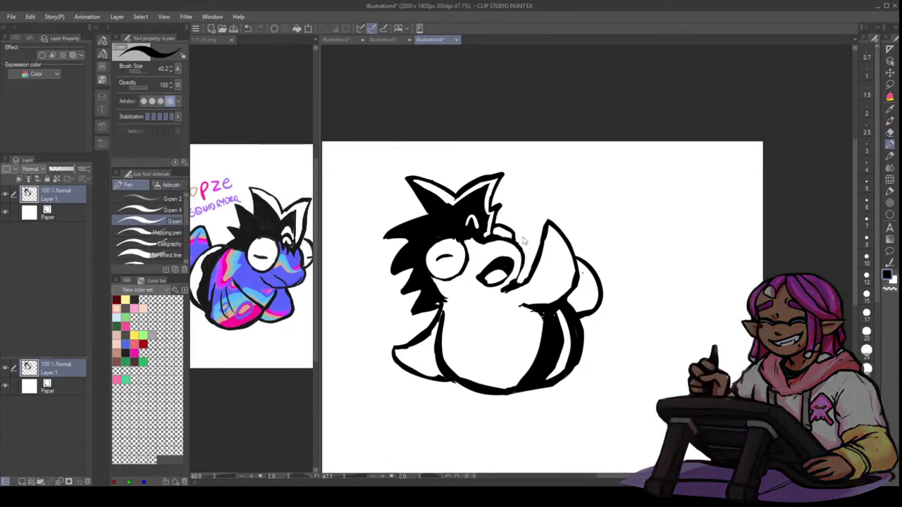
- Set the G-pen brush size to 36
{"action": "key", "text": "bracketright"}
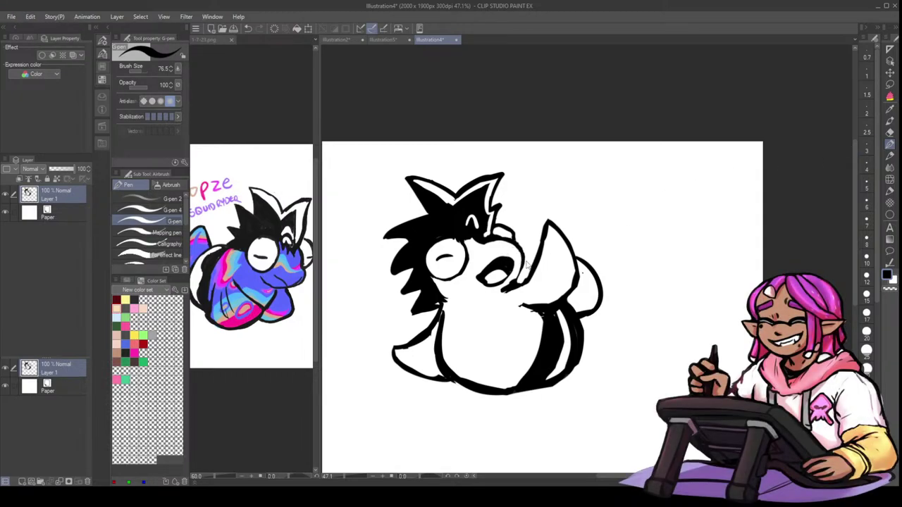
{"action": "key", "text": "bracketright"}
{"action": "key", "text": "bracketright"}
{"action": "key", "text": "bracketright"}
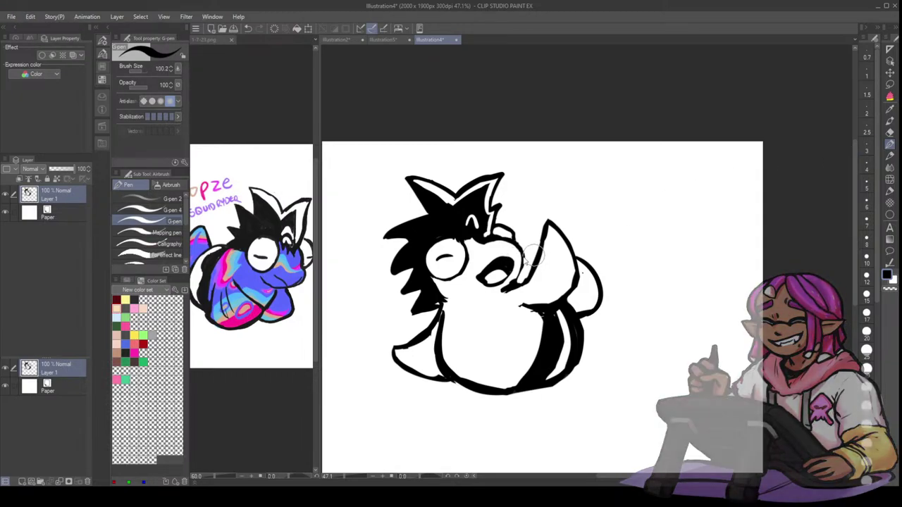
{"action": "key", "text": "bracketleft"}
{"action": "key", "text": "bracketleft"}
{"action": "key", "text": "bracketleft"}
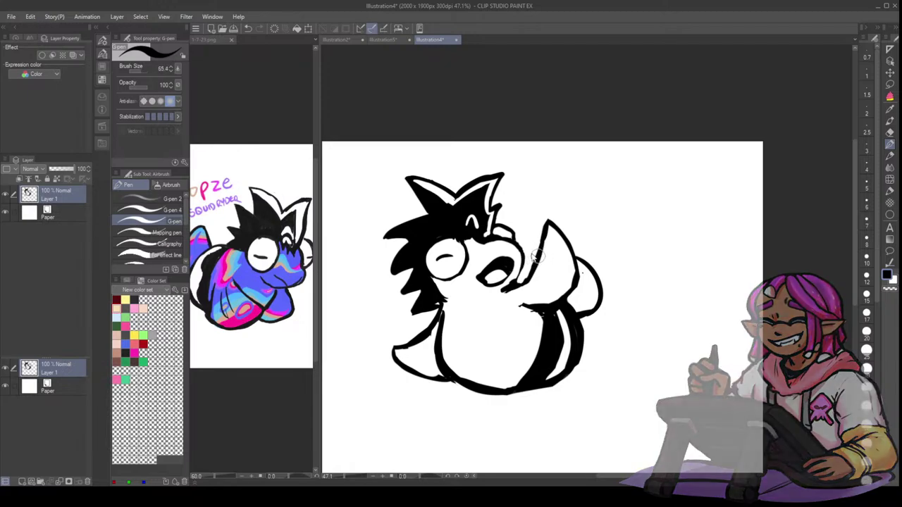
{"action": "key", "text": "bracketright"}
{"action": "key", "text": "bracketright"}
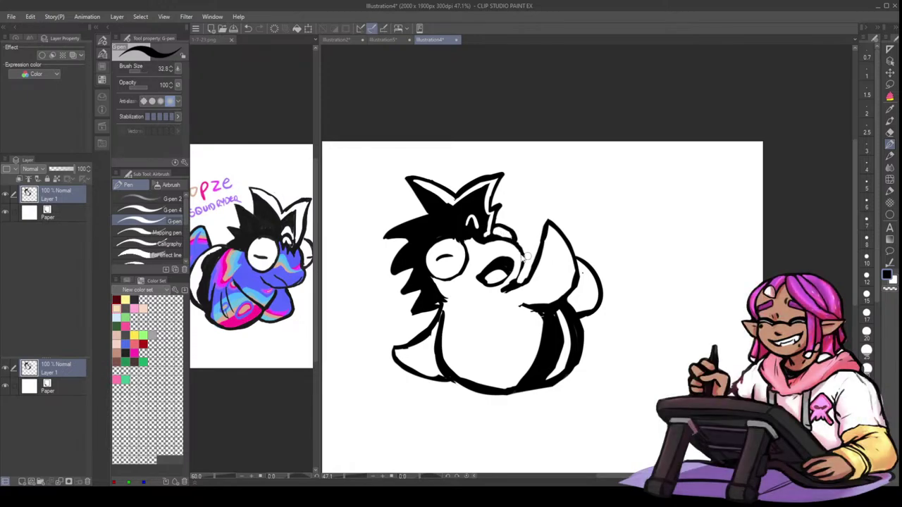
{"action": "key", "text": "bracketright"}
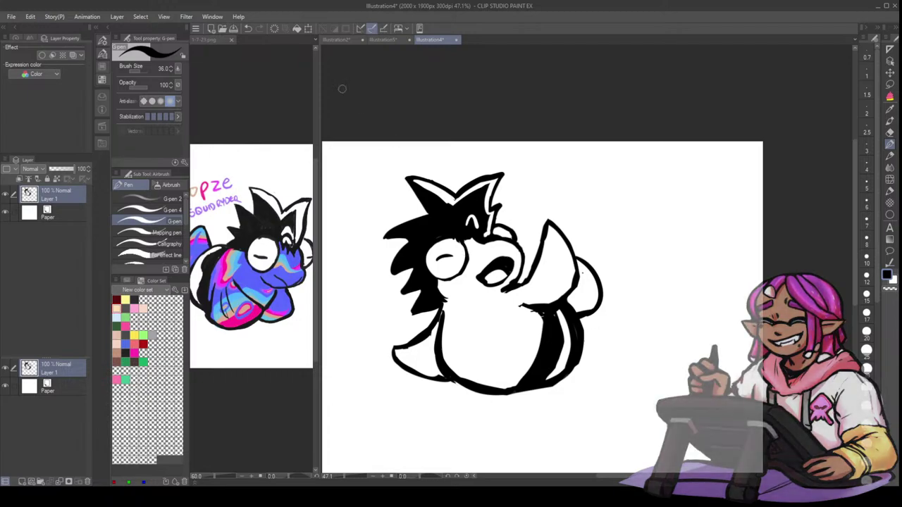
{"action": "scroll", "coordinate": [338, 139], "scroll_direction": "up", "scroll_amount": 1}
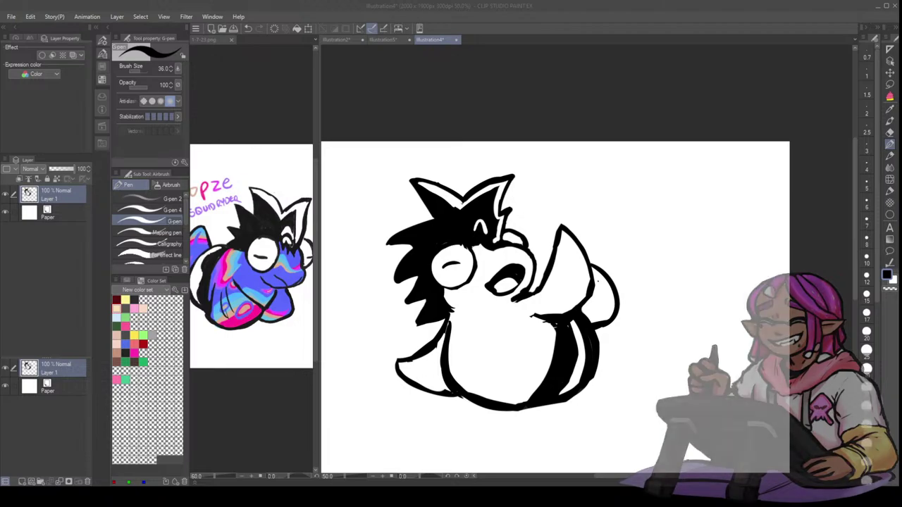
{"action": "left_click", "coordinate": [340, 401]}
{"action": "key", "text": "ctrl+z"}
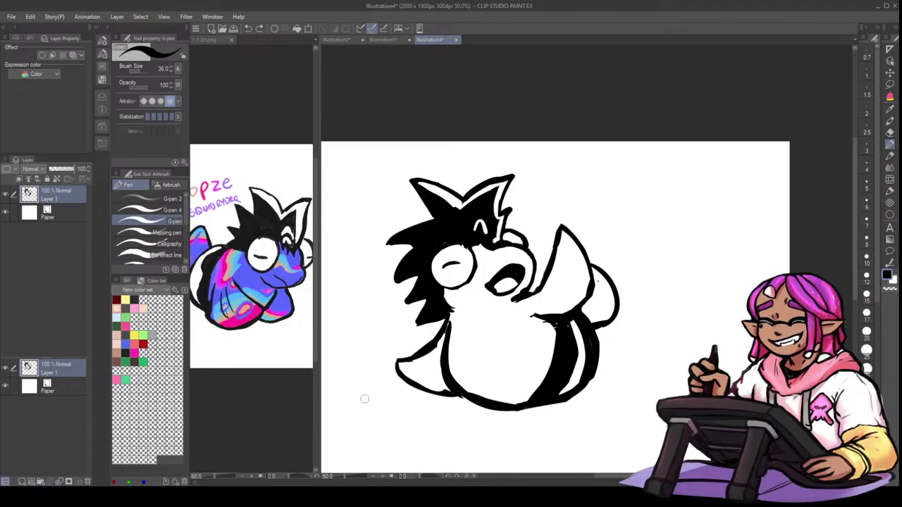
{"action": "key", "text": "e"}
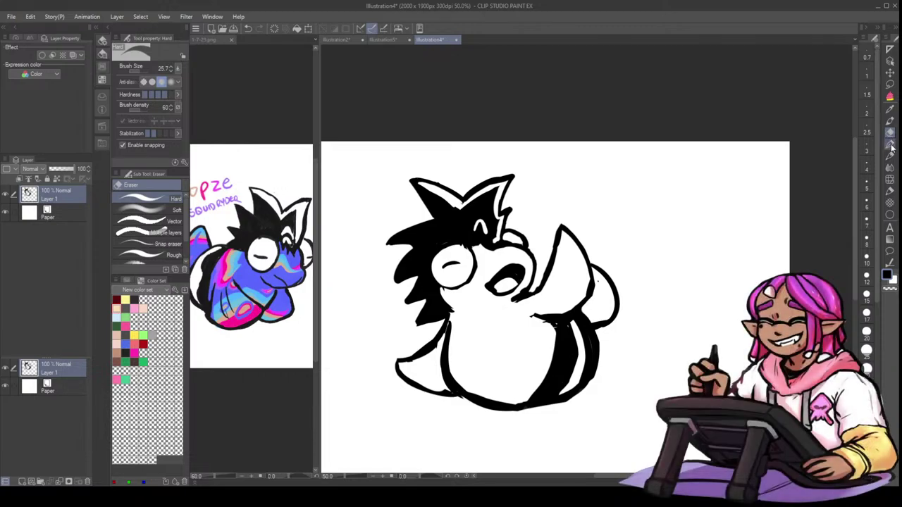
{"action": "key", "text": "p"}
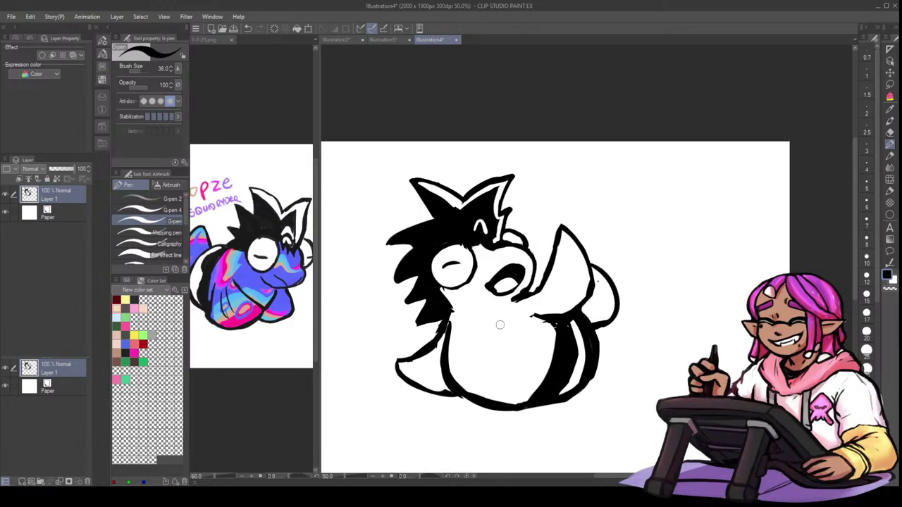
- Sharpen the outer tips and gaps of the hair tufts behind the near eye with a hard eraser between size 20 and 31.1
{"action": "key", "text": "e"}
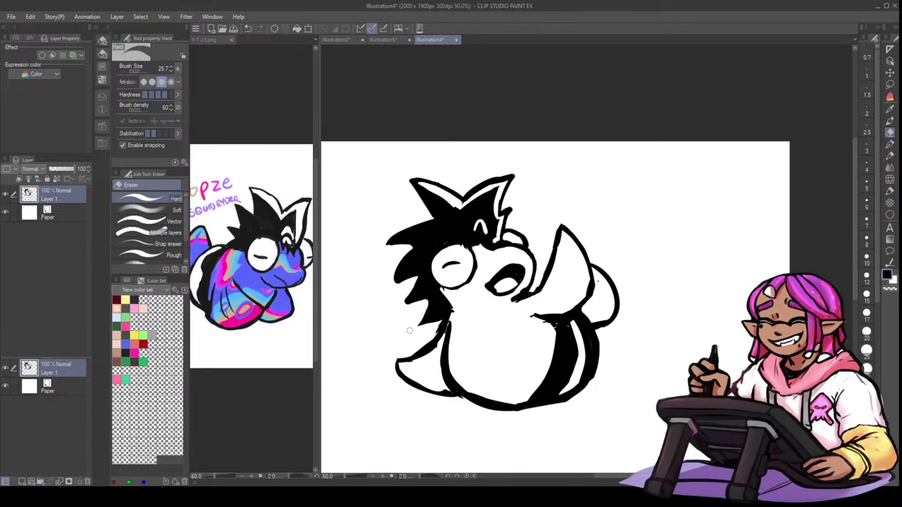
{"action": "left_click_drag", "start_coordinate": [423, 215], "coordinate": [383, 250]}
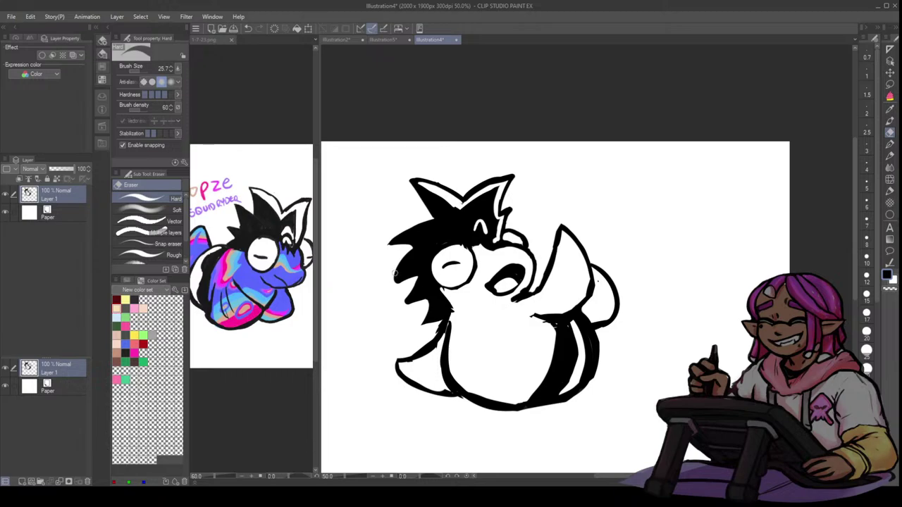
{"action": "key", "text": "bracketleft"}
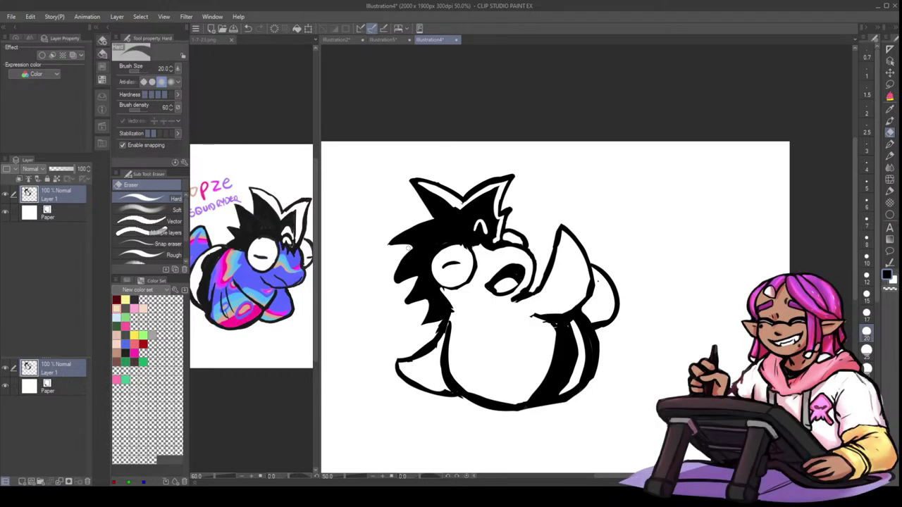
{"action": "left_click_drag", "start_coordinate": [409, 248], "coordinate": [391, 291]}
{"action": "key", "text": "bracketright"}
{"action": "key", "text": "bracketright"}
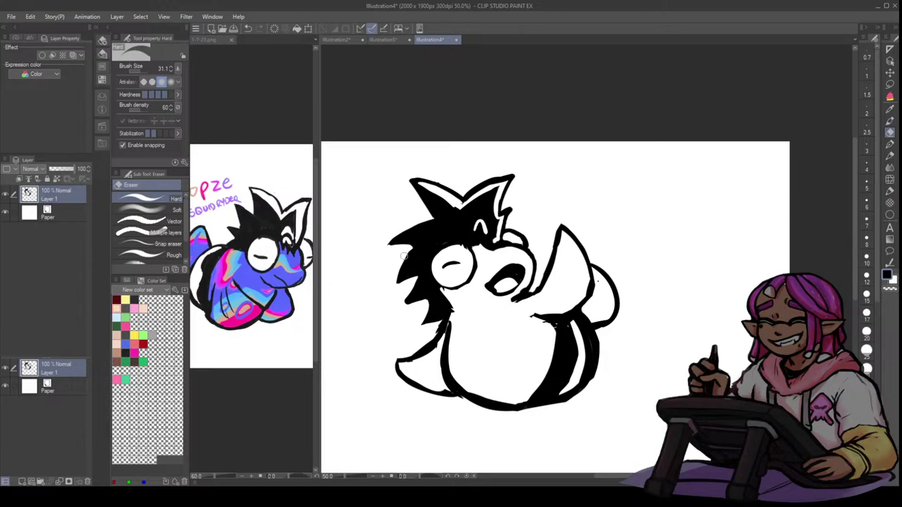
{"action": "left_click_drag", "start_coordinate": [405, 280], "coordinate": [406, 296]}
- Erase notches into the black body stripe's outer edge, thin the body outline beside it and trim the far fin's lower edge
{"action": "left_click_drag", "start_coordinate": [553, 325], "coordinate": [542, 382]}
{"action": "mouse_move", "coordinate": [573, 329]}
{"action": "left_mouse_down"}
{"action": "mouse_move", "coordinate": [581, 353]}
{"action": "mouse_move", "coordinate": [554, 398]}
{"action": "left_mouse_up"}
{"action": "mouse_move", "coordinate": [600, 331]}
{"action": "left_mouse_down"}
{"action": "mouse_move", "coordinate": [591, 388]}
{"action": "mouse_move", "coordinate": [596, 360]}
{"action": "mouse_move", "coordinate": [591, 384]}
{"action": "mouse_move", "coordinate": [562, 408]}
{"action": "left_mouse_up"}
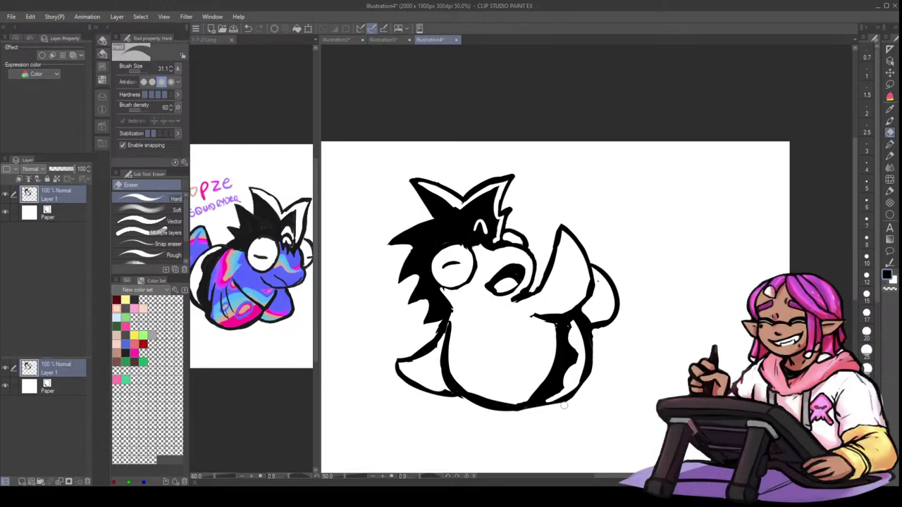
{"action": "mouse_move", "coordinate": [591, 332]}
{"action": "left_mouse_down"}
{"action": "mouse_move", "coordinate": [595, 369]}
{"action": "mouse_move", "coordinate": [580, 398]}
{"action": "left_mouse_up"}
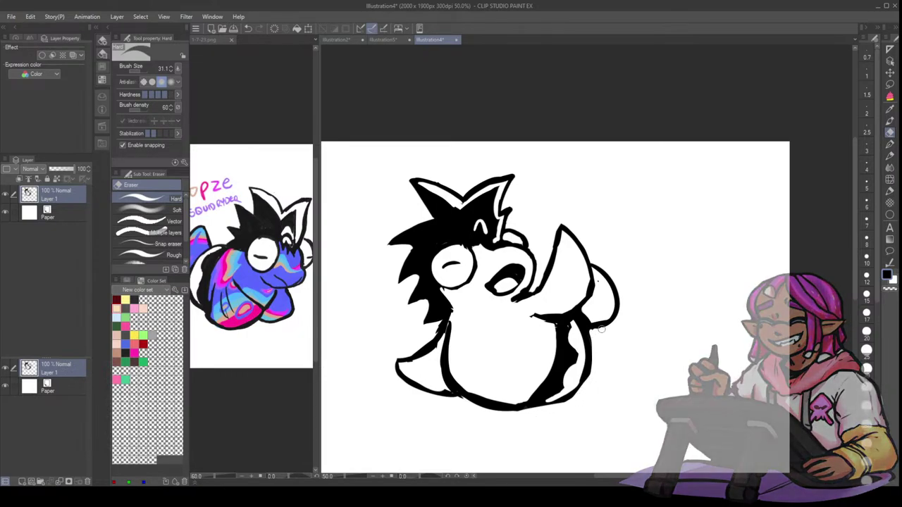
{"action": "left_click_drag", "start_coordinate": [594, 331], "coordinate": [624, 325]}
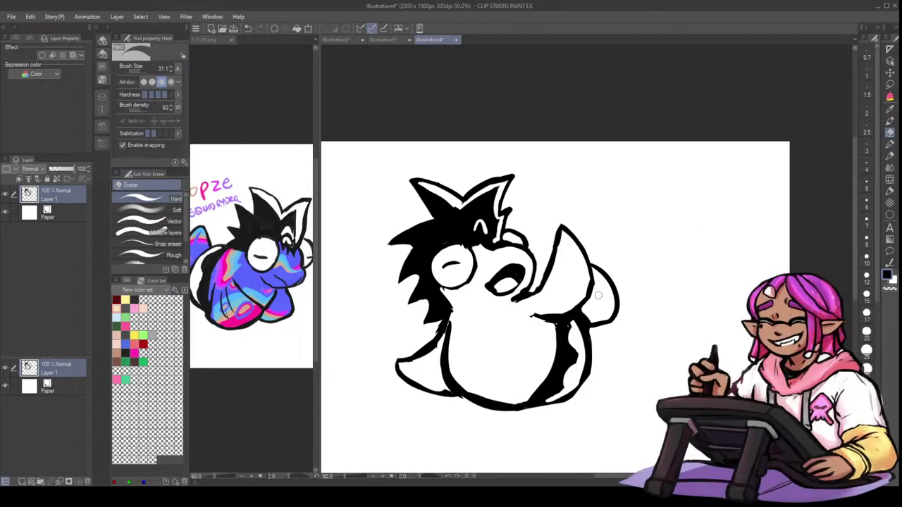
- Add a new layer between the line art and the paper, and paint the face with the reference's blue using the Darker pencil at size 168.1
{"action": "left_click", "coordinate": [46, 214]}
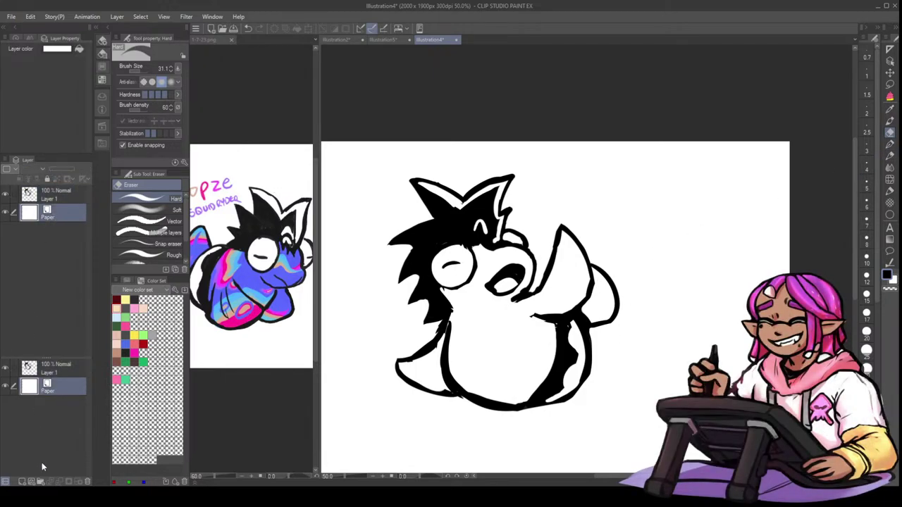
{"action": "left_click", "coordinate": [21, 482]}
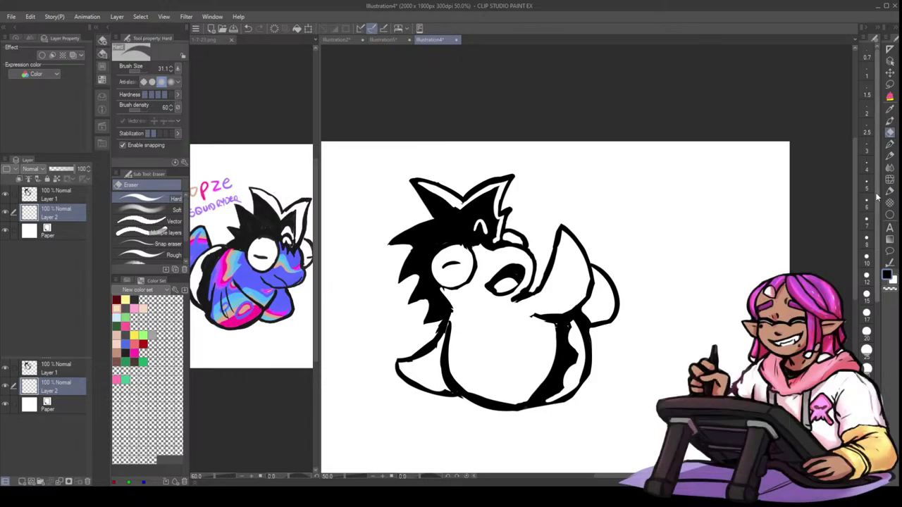
{"action": "left_click", "coordinate": [890, 157]}
{"action": "left_click", "coordinate": [250, 274]}
{"action": "left_click", "coordinate": [250, 283], "text": "alt"}
{"action": "left_click", "coordinate": [449, 298]}
{"action": "left_click_drag", "start_coordinate": [446, 298], "coordinate": [461, 305]}
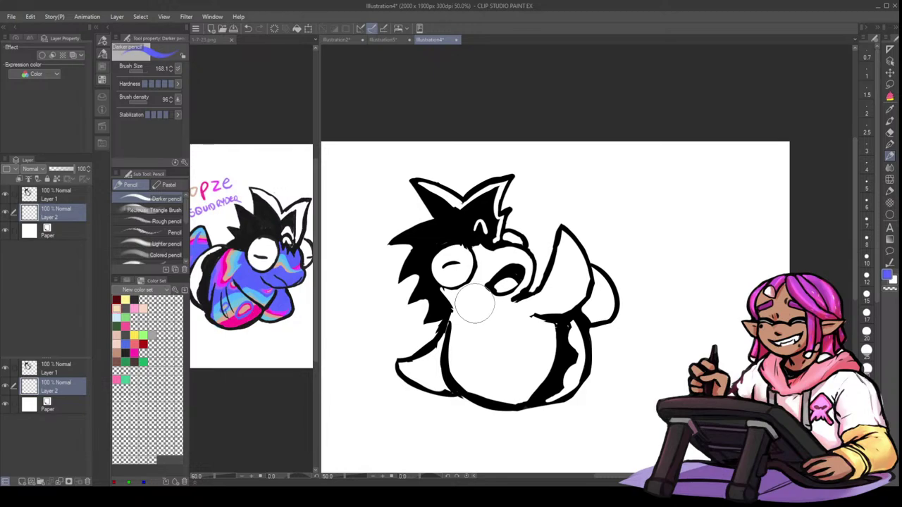
{"action": "mouse_move", "coordinate": [473, 304]}
{"action": "left_mouse_down"}
{"action": "mouse_move", "coordinate": [446, 290]}
{"action": "mouse_move", "coordinate": [464, 302]}
{"action": "mouse_move", "coordinate": [453, 300]}
{"action": "mouse_move", "coordinate": [502, 286]}
{"action": "left_mouse_up"}
{"action": "key", "text": "m"}
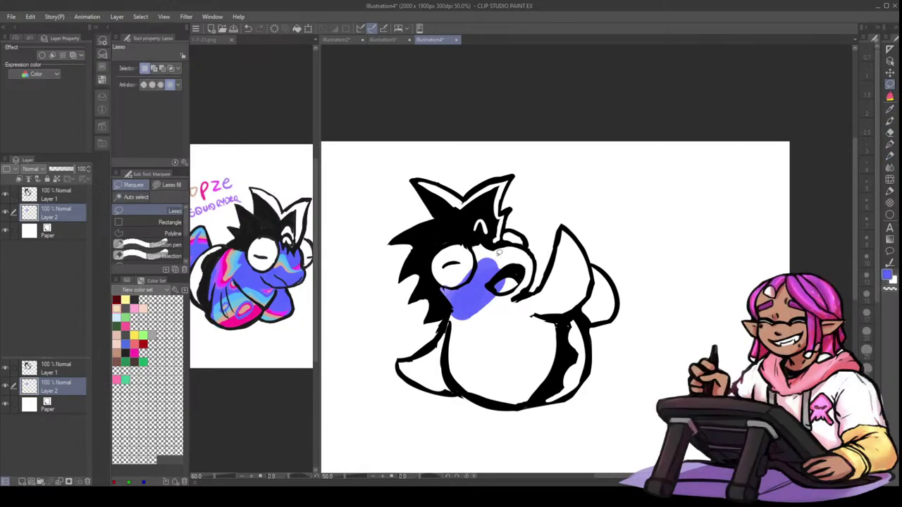
{"action": "mouse_move", "coordinate": [496, 234]}
{"action": "left_mouse_down"}
{"action": "mouse_move", "coordinate": [430, 253]}
{"action": "mouse_move", "coordinate": [449, 323]}
{"action": "mouse_move", "coordinate": [433, 344]}
{"action": "mouse_move", "coordinate": [401, 357]}
{"action": "mouse_move", "coordinate": [416, 382]}
{"action": "mouse_move", "coordinate": [516, 405]}
{"action": "mouse_move", "coordinate": [549, 399]}
{"action": "mouse_move", "coordinate": [565, 318]}
{"action": "mouse_move", "coordinate": [585, 302]}
{"action": "left_mouse_up"}
{"action": "key", "text": "ctrl+d"}
- Fill the rest of the head, the body, the tail and both fins with blue using Lasso fill
{"action": "left_click", "coordinate": [177, 187]}
{"action": "mouse_move", "coordinate": [564, 223]}
{"action": "left_mouse_down"}
{"action": "mouse_move", "coordinate": [544, 276]}
{"action": "mouse_move", "coordinate": [533, 282]}
{"action": "left_mouse_up"}
{"action": "left_click_drag", "start_coordinate": [530, 247], "coordinate": [497, 230]}
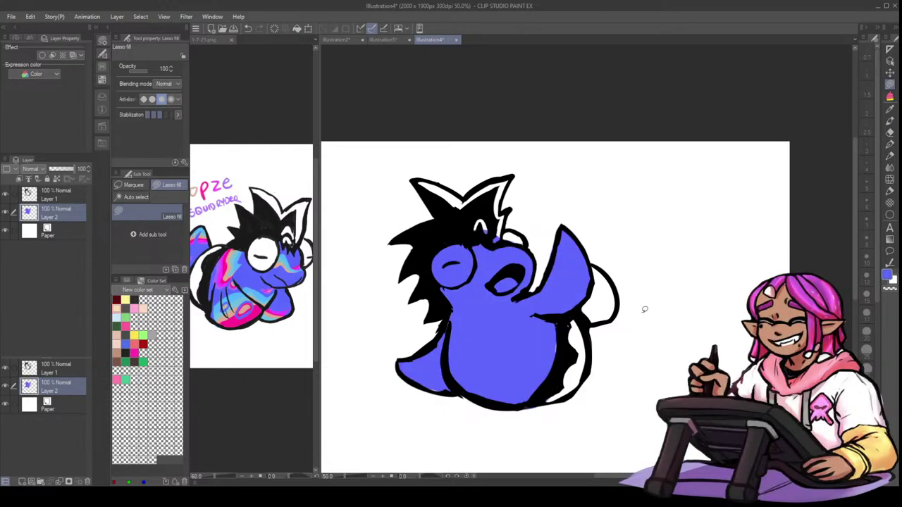
{"action": "mouse_move", "coordinate": [595, 322]}
{"action": "left_mouse_down"}
{"action": "mouse_move", "coordinate": [590, 275]}
{"action": "mouse_move", "coordinate": [585, 296]}
{"action": "left_mouse_up"}
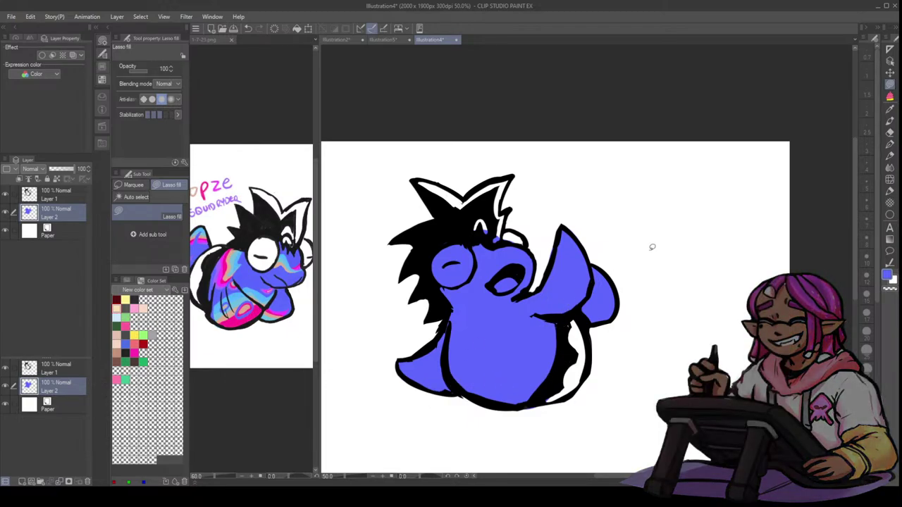
- Erase the blue from the eyes, the hair highlights and the tongue with an enlarged hard eraser
{"action": "left_click", "coordinate": [890, 134]}
{"action": "key", "text": "]"}
{"action": "mouse_move", "coordinate": [490, 233]}
{"action": "left_mouse_down"}
{"action": "mouse_move", "coordinate": [518, 232]}
{"action": "mouse_move", "coordinate": [500, 239]}
{"action": "mouse_move", "coordinate": [523, 238]}
{"action": "mouse_move", "coordinate": [451, 267]}
{"action": "left_mouse_up"}
{"action": "key", "text": "]"}
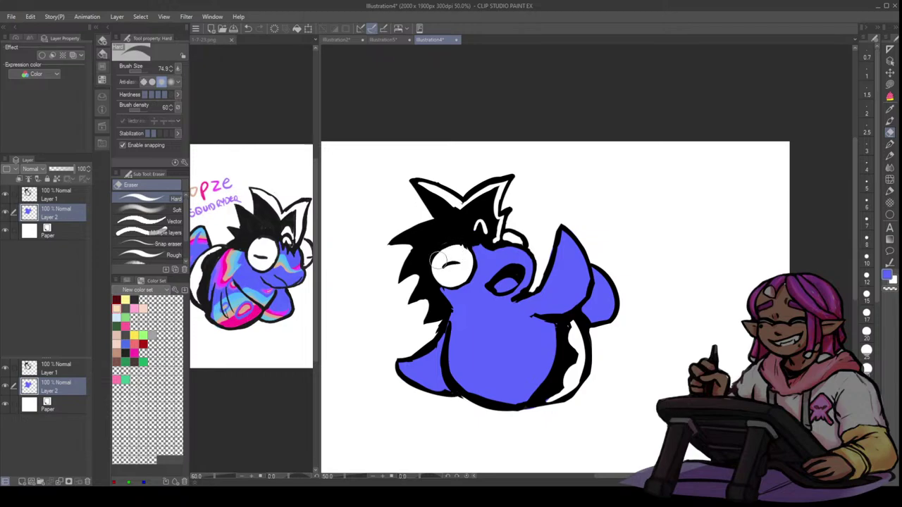
{"action": "mouse_move", "coordinate": [508, 279]}
{"action": "left_mouse_down"}
{"action": "mouse_move", "coordinate": [498, 288]}
{"action": "mouse_move", "coordinate": [506, 282]}
{"action": "left_mouse_up"}
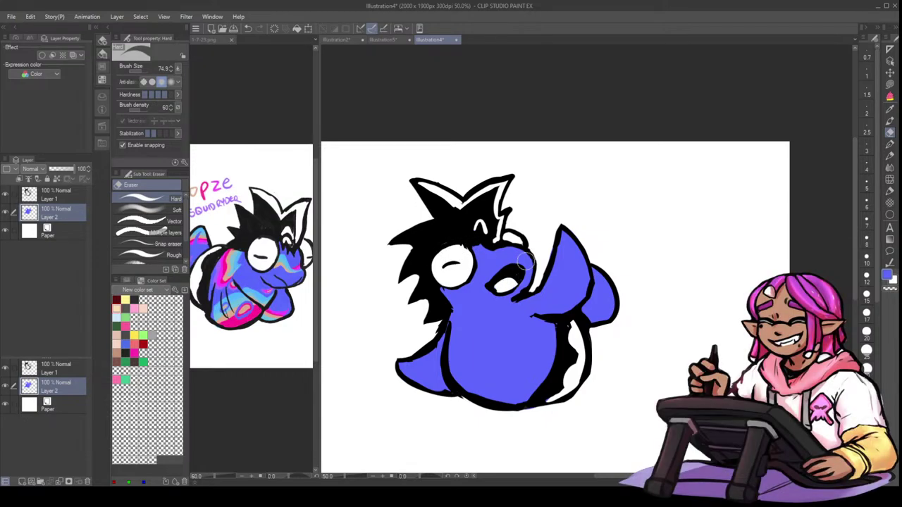
- Paint a band across the forehead below the hair with the G-pen at size 52.5, using the reference's light blue
{"action": "key", "text": "ctrl+z"}
{"action": "left_click", "coordinate": [890, 145]}
{"action": "left_click_drag", "start_coordinate": [674, 277], "coordinate": [760, 241]}
{"action": "left_click_drag", "start_coordinate": [852, 218], "coordinate": [760, 242]}
{"action": "left_click", "coordinate": [264, 331]}
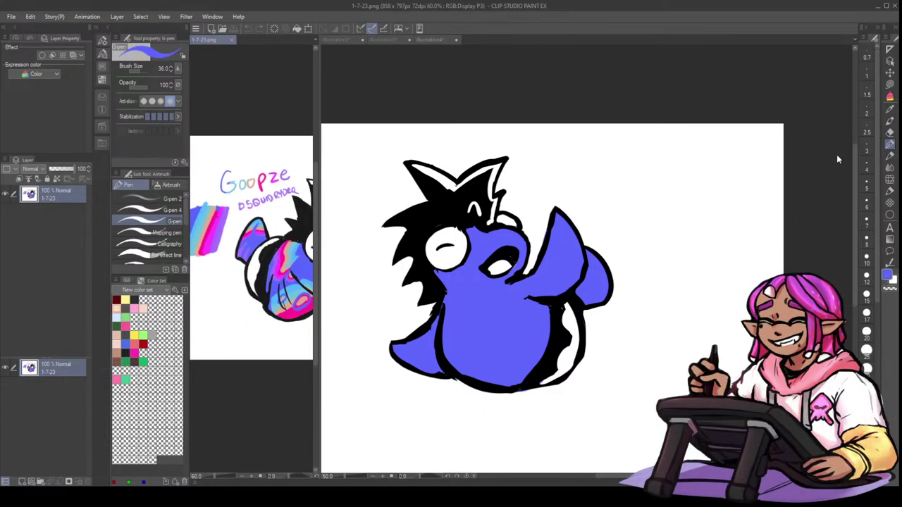
{"action": "left_click_drag", "start_coordinate": [273, 250], "coordinate": [276, 250]}
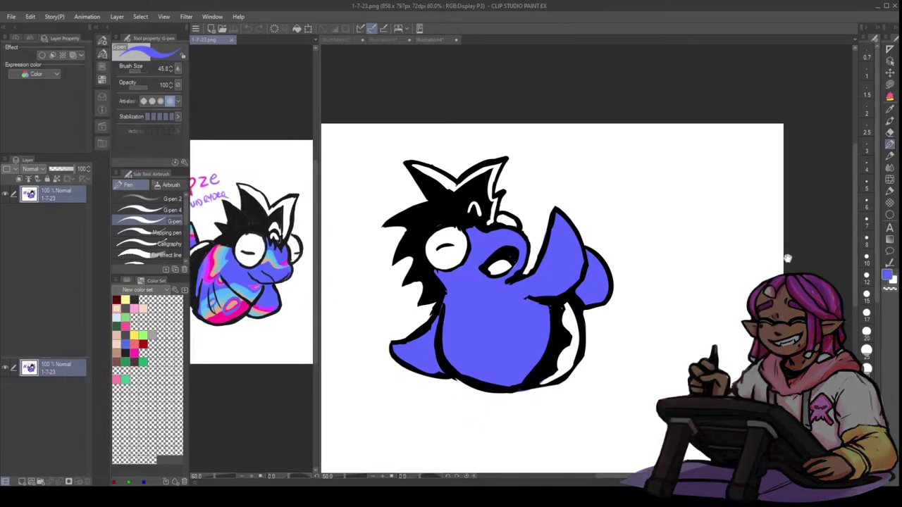
{"action": "key", "text": "]"}
{"action": "left_click", "coordinate": [275, 252], "text": "alt"}
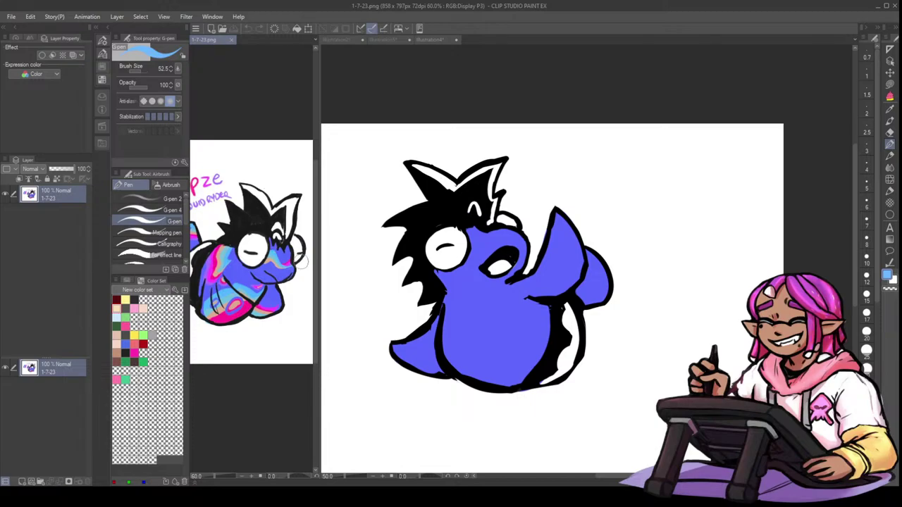
{"action": "key", "text": "ctrl+Tab"}
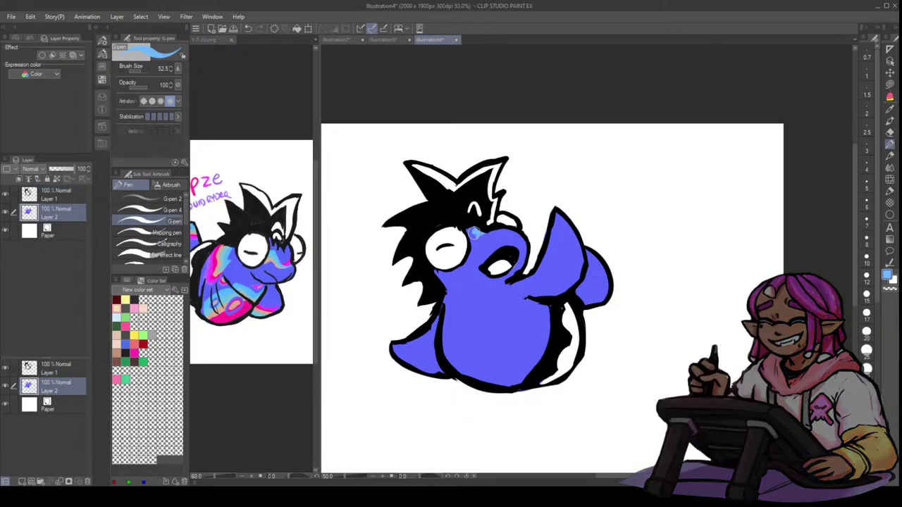
{"action": "mouse_move", "coordinate": [491, 227]}
{"action": "left_mouse_down"}
{"action": "mouse_move", "coordinate": [468, 238]}
{"action": "mouse_move", "coordinate": [501, 227]}
{"action": "mouse_move", "coordinate": [478, 240]}
{"action": "left_mouse_up"}
- Add a cyan band along the light-blue forehead marking, using the colour sampled from the reference
{"action": "left_click", "coordinate": [269, 259]}
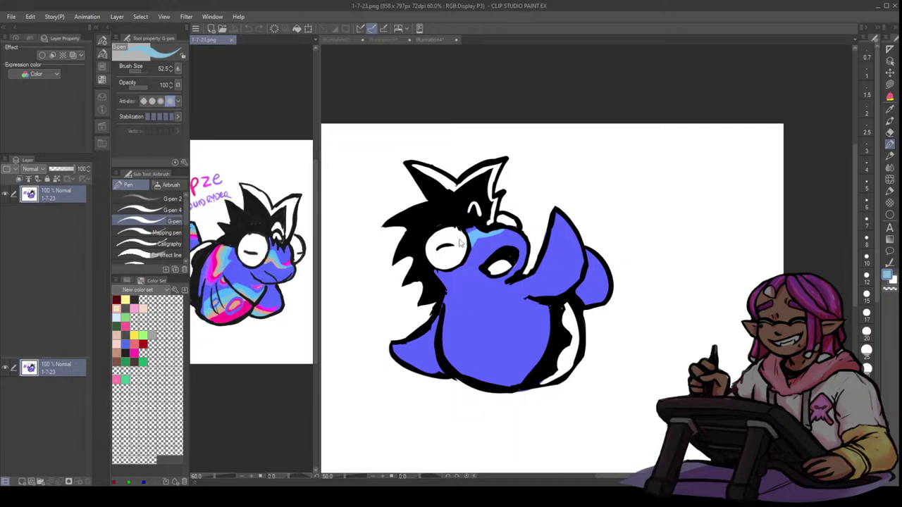
{"action": "left_click", "coordinate": [478, 243]}
{"action": "mouse_move", "coordinate": [479, 237]}
{"action": "left_mouse_down"}
{"action": "mouse_move", "coordinate": [506, 228]}
{"action": "mouse_move", "coordinate": [459, 240]}
{"action": "left_mouse_up"}
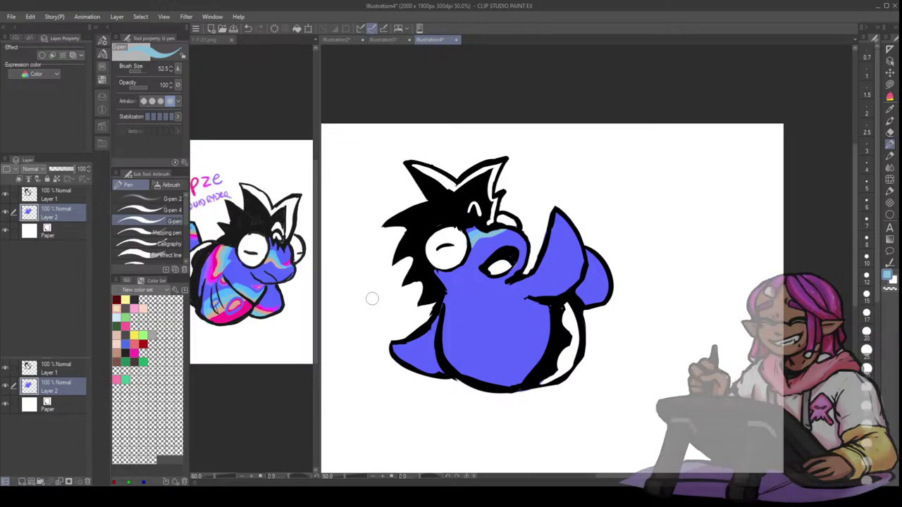
- Paint a tan stripe across the forehead marking with the G-pen at size 41.3, using the reference's colour
{"action": "left_click", "coordinate": [262, 319]}
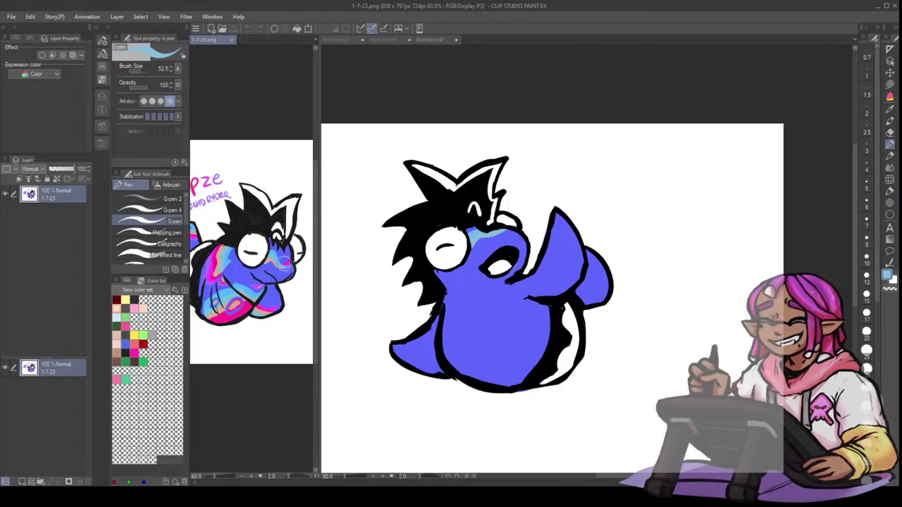
{"action": "left_click", "coordinate": [493, 244]}
{"action": "key", "text": "bracketleft"}
{"action": "key", "text": "bracketleft"}
{"action": "key", "text": "bracketleft"}
{"action": "key", "text": "bracketright"}
{"action": "key", "text": "bracketright"}
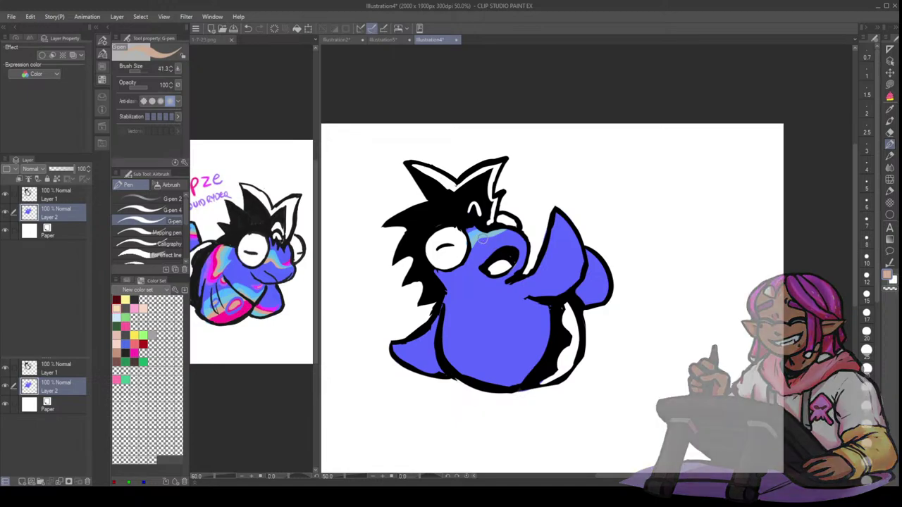
{"action": "left_click_drag", "start_coordinate": [471, 247], "coordinate": [506, 231]}
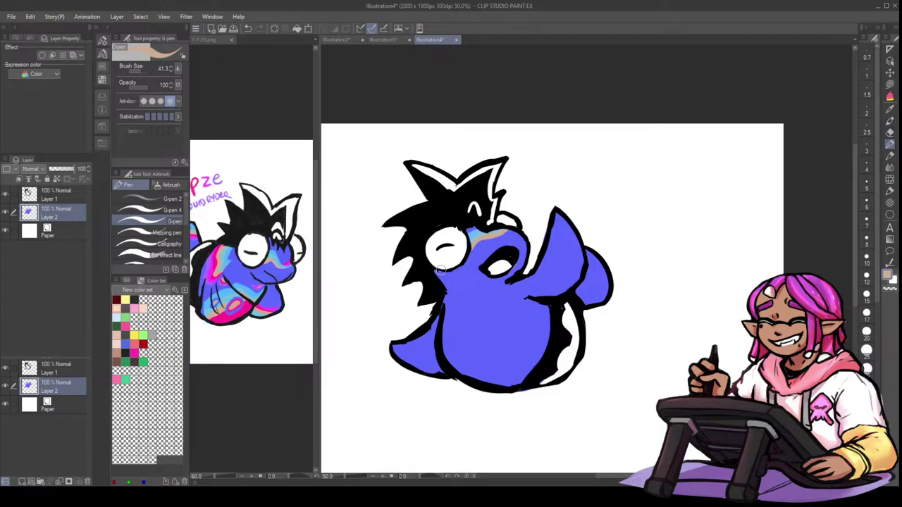
{"action": "left_click", "coordinate": [510, 237], "text": "alt"}
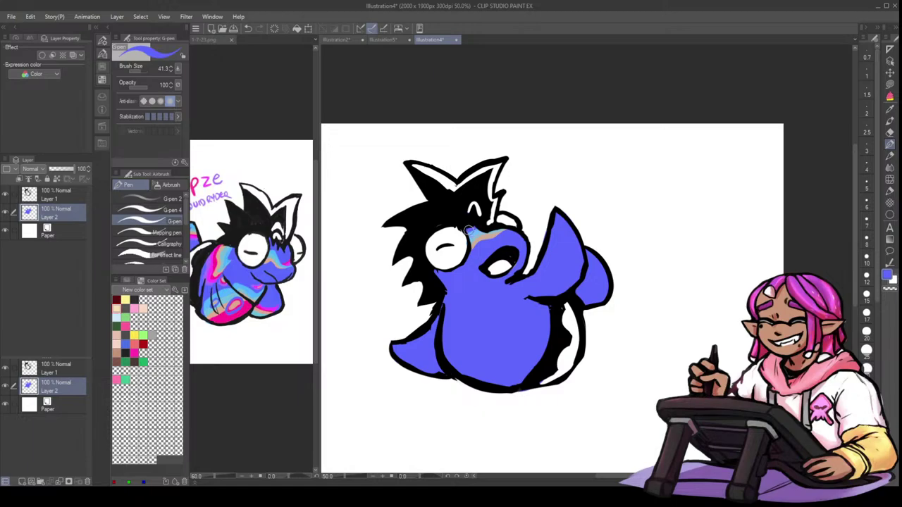
- Paint light-blue patches on the body below the raised fin and over the fin's tip and outer edge, using the G-pen at size 116.9
{"action": "left_click", "coordinate": [473, 233], "text": "alt"}
{"action": "left_click", "coordinate": [272, 305]}
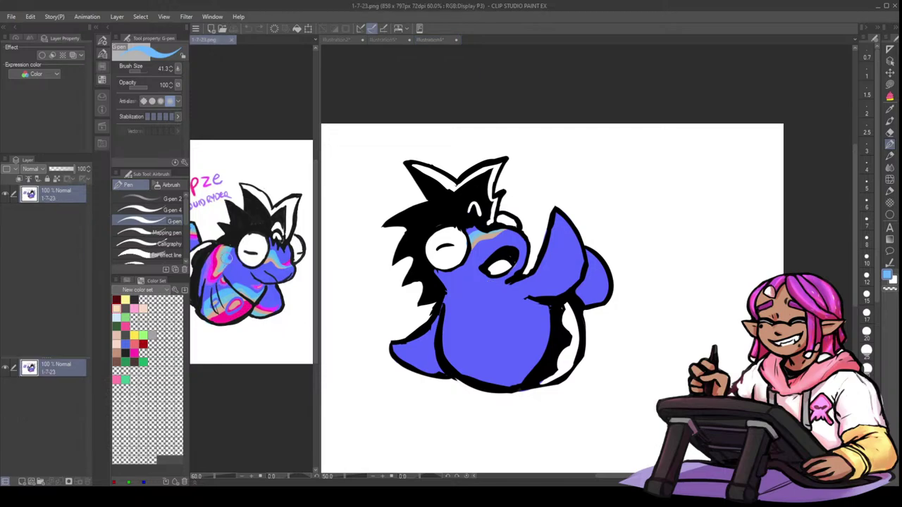
{"action": "left_click", "coordinate": [523, 310]}
{"action": "left_click_drag", "start_coordinate": [532, 303], "coordinate": [534, 327]}
{"action": "mouse_move", "coordinate": [532, 303]}
{"action": "left_mouse_down"}
{"action": "mouse_move", "coordinate": [537, 327]}
{"action": "mouse_move", "coordinate": [533, 302]}
{"action": "mouse_move", "coordinate": [525, 321]}
{"action": "mouse_move", "coordinate": [535, 325]}
{"action": "left_mouse_up"}
{"action": "left_click_drag", "start_coordinate": [481, 299], "coordinate": [501, 299]}
{"action": "mouse_move", "coordinate": [555, 224]}
{"action": "left_mouse_down"}
{"action": "mouse_move", "coordinate": [569, 248]}
{"action": "mouse_move", "coordinate": [562, 228]}
{"action": "mouse_move", "coordinate": [566, 251]}
{"action": "mouse_move", "coordinate": [551, 242]}
{"action": "mouse_move", "coordinate": [570, 252]}
{"action": "mouse_move", "coordinate": [567, 232]}
{"action": "mouse_move", "coordinate": [568, 279]}
{"action": "mouse_move", "coordinate": [579, 253]}
{"action": "left_mouse_up"}
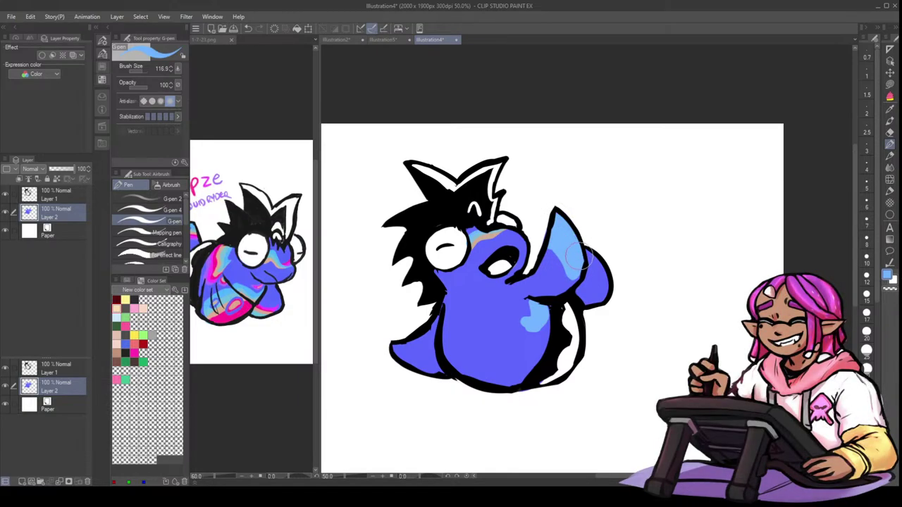
- Check the whole reference image and paint the upper edge of the far fin light blue
{"action": "left_click", "coordinate": [266, 361]}
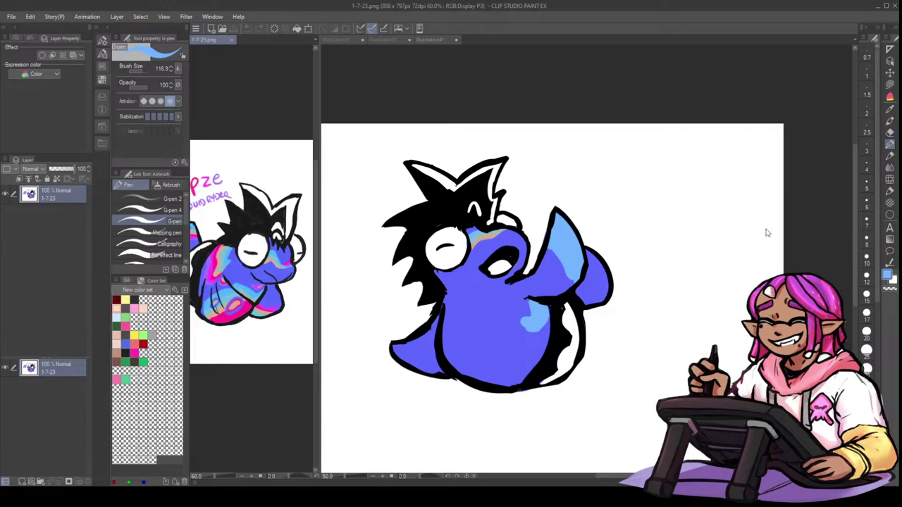
{"action": "scroll", "coordinate": [251, 259], "scroll_direction": "left", "scroll_amount": 1}
{"action": "scroll", "coordinate": [251, 259], "scroll_direction": "right", "scroll_amount": 1}
{"action": "scroll", "coordinate": [252, 259], "scroll_direction": "up", "scroll_amount": 1}
{"action": "scroll", "coordinate": [248, 261], "scroll_direction": "down", "scroll_amount": 3}
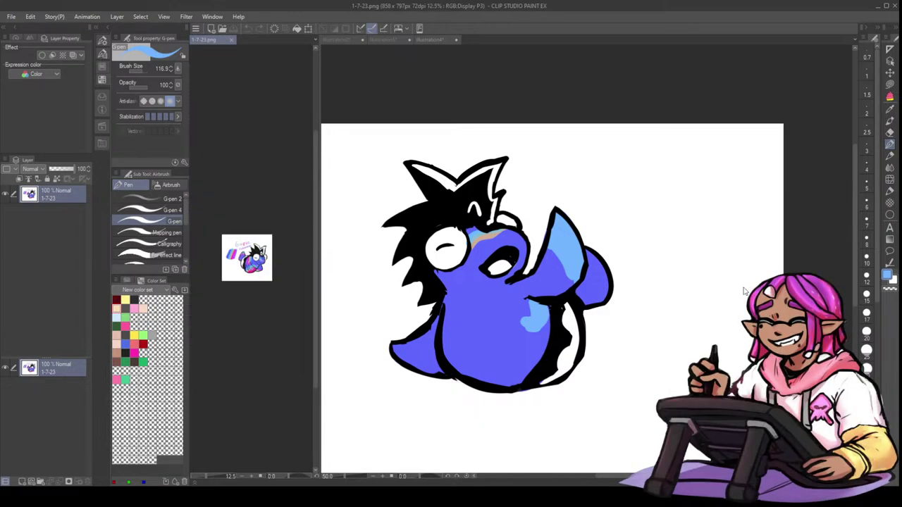
{"action": "scroll", "coordinate": [248, 262], "scroll_direction": "up", "scroll_amount": 2}
{"action": "left_click", "coordinate": [594, 256]}
{"action": "mouse_move", "coordinate": [588, 249]}
{"action": "left_mouse_down"}
{"action": "mouse_move", "coordinate": [589, 274]}
{"action": "mouse_move", "coordinate": [601, 266]}
{"action": "mouse_move", "coordinate": [585, 262]}
{"action": "left_mouse_up"}
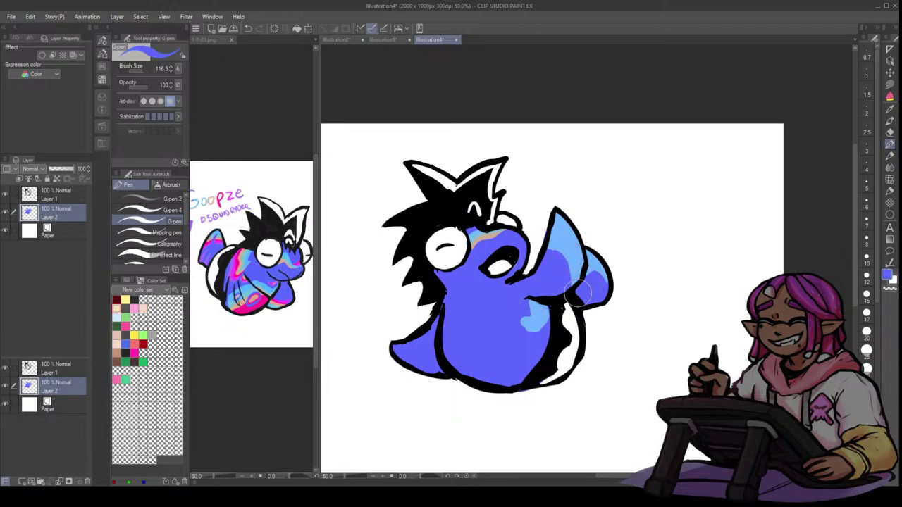
- Sample the light blue from the raised fin and cover the tail's tip and lower edge with it
{"action": "left_click", "coordinate": [573, 250], "text": "alt"}
{"action": "left_click_drag", "start_coordinate": [399, 348], "coordinate": [439, 370]}
{"action": "key", "text": "ctrl+z"}
{"action": "left_click_drag", "start_coordinate": [427, 359], "coordinate": [409, 349]}
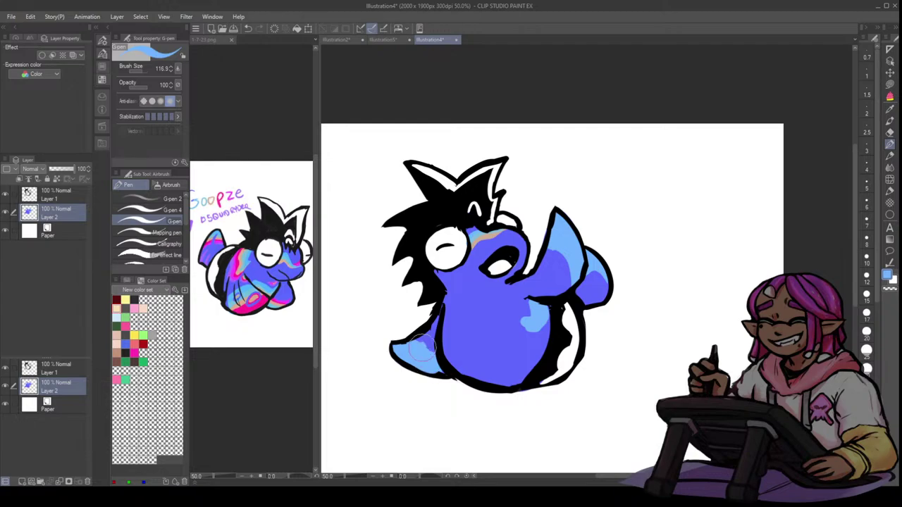
- Fill the belly with a large light-blue area with a notched upper edge, and erase the spill below the body outline
{"action": "left_click_drag", "start_coordinate": [458, 321], "coordinate": [474, 332]}
{"action": "mouse_move", "coordinate": [472, 331]}
{"action": "left_mouse_down"}
{"action": "mouse_move", "coordinate": [497, 317]}
{"action": "mouse_move", "coordinate": [508, 369]}
{"action": "mouse_move", "coordinate": [452, 333]}
{"action": "mouse_move", "coordinate": [485, 375]}
{"action": "mouse_move", "coordinate": [470, 353]}
{"action": "mouse_move", "coordinate": [487, 366]}
{"action": "mouse_move", "coordinate": [499, 316]}
{"action": "mouse_move", "coordinate": [525, 377]}
{"action": "left_mouse_up"}
{"action": "left_click", "coordinate": [890, 134]}
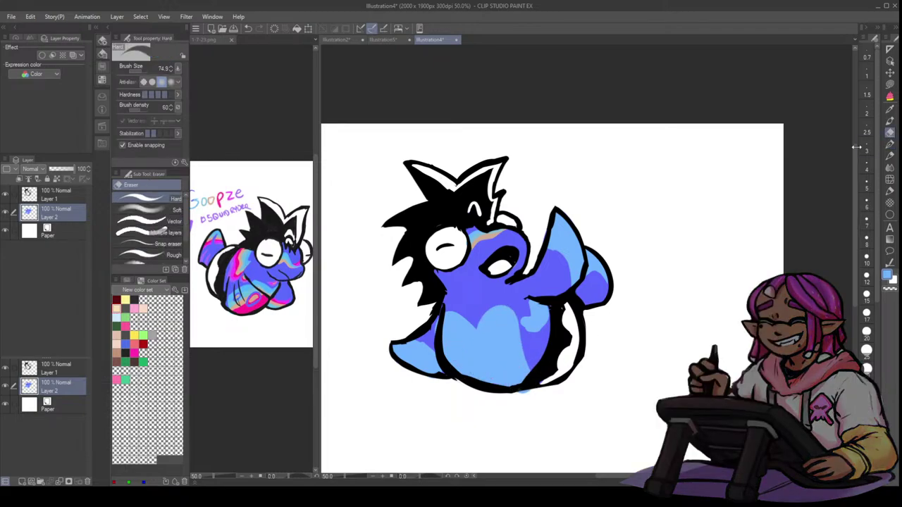
{"action": "left_click_drag", "start_coordinate": [509, 395], "coordinate": [529, 399]}
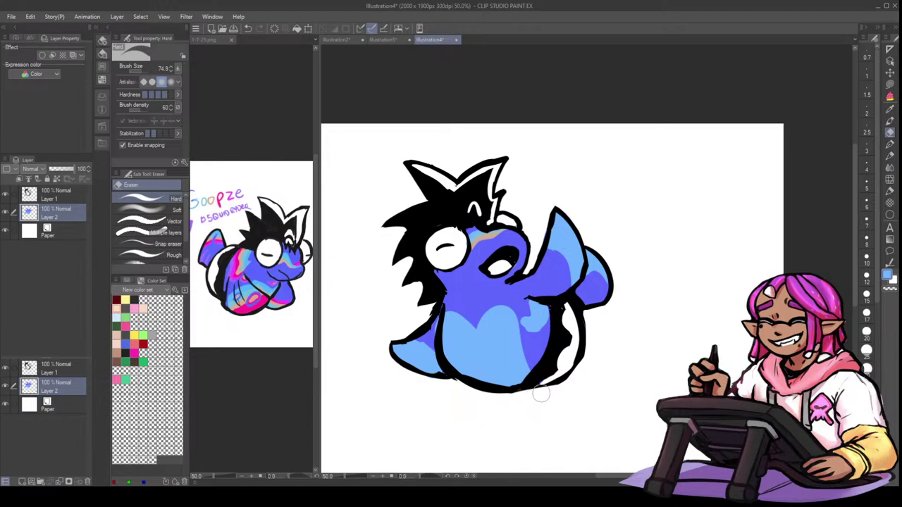
- Reshape the side edge of the light-blue belly and the small patch below the fin with the G-pen, alternating dark and light blue
{"action": "left_click", "coordinate": [890, 145]}
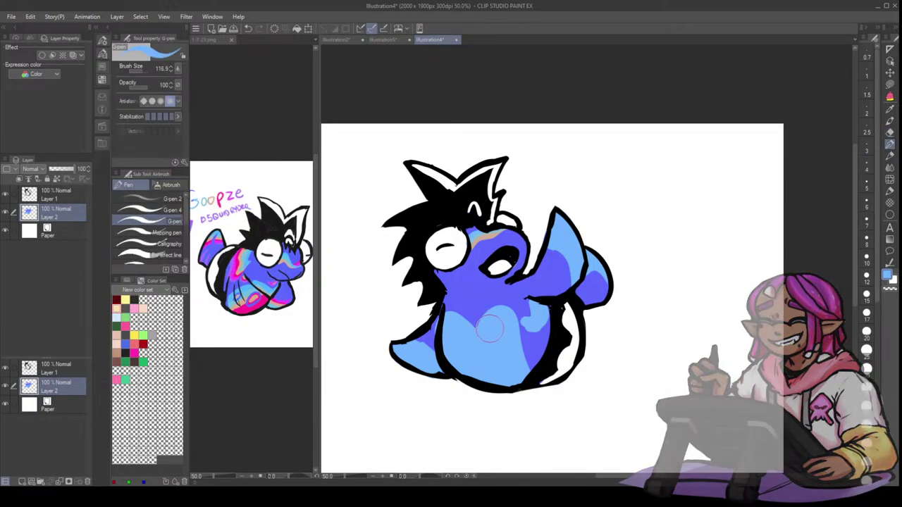
{"action": "left_click", "coordinate": [536, 344], "text": "alt"}
{"action": "left_click_drag", "start_coordinate": [538, 345], "coordinate": [536, 372]}
{"action": "left_click", "coordinate": [513, 340], "text": "alt"}
{"action": "mouse_move", "coordinate": [512, 342]}
{"action": "left_mouse_down"}
{"action": "mouse_move", "coordinate": [497, 319]}
{"action": "mouse_move", "coordinate": [511, 333]}
{"action": "mouse_move", "coordinate": [525, 313]}
{"action": "mouse_move", "coordinate": [528, 328]}
{"action": "mouse_move", "coordinate": [551, 331]}
{"action": "mouse_move", "coordinate": [535, 328]}
{"action": "mouse_move", "coordinate": [574, 298]}
{"action": "left_mouse_up"}
{"action": "left_click", "coordinate": [527, 340], "text": "alt"}
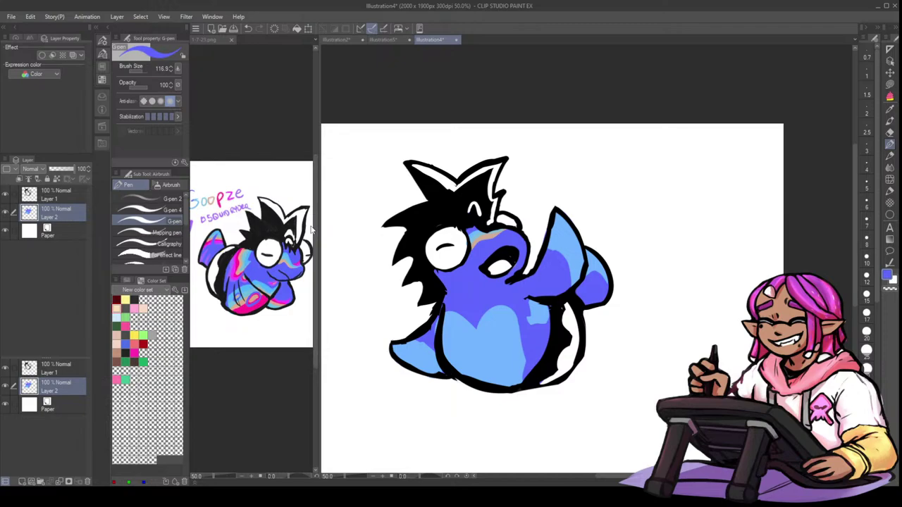
{"action": "key", "text": "bracketleft"}
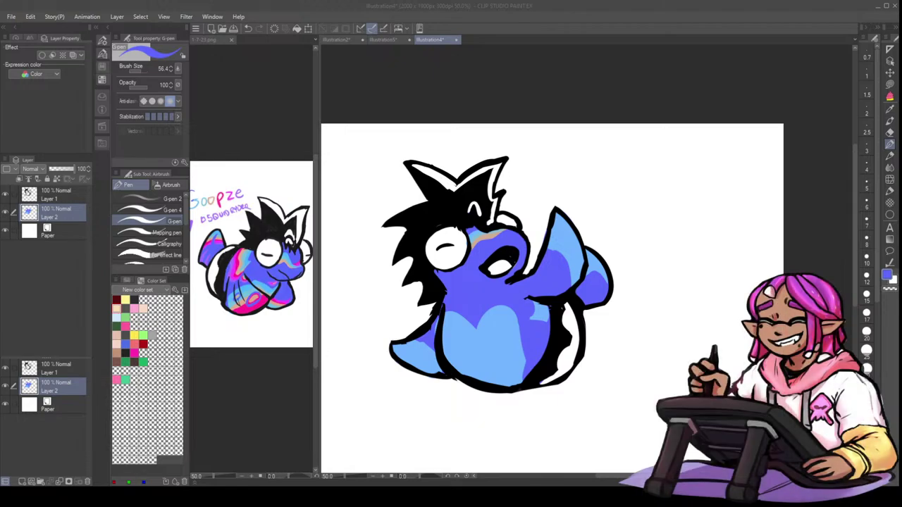
- Open 1-7-23 baby 1.png and 3-10-23.png as additional reference images and enlarge them to study the creature's markings
{"action": "left_click", "coordinate": [303, 337]}
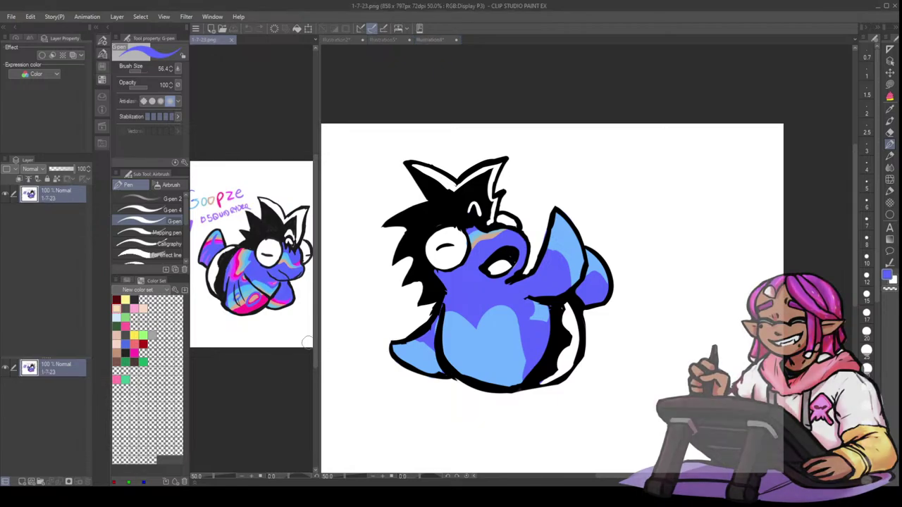
{"action": "left_click", "coordinate": [379, 300]}
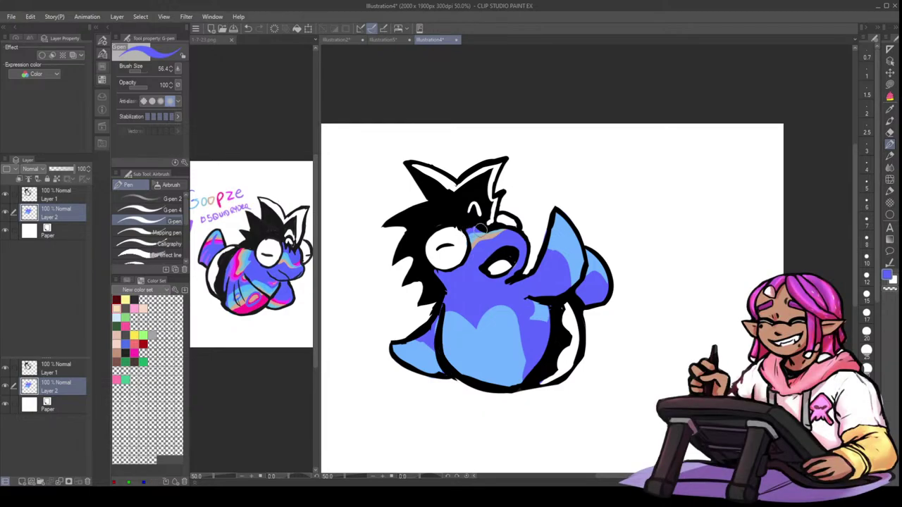
{"action": "key", "text": "alt"}
{"action": "left_click", "coordinate": [235, 265]}
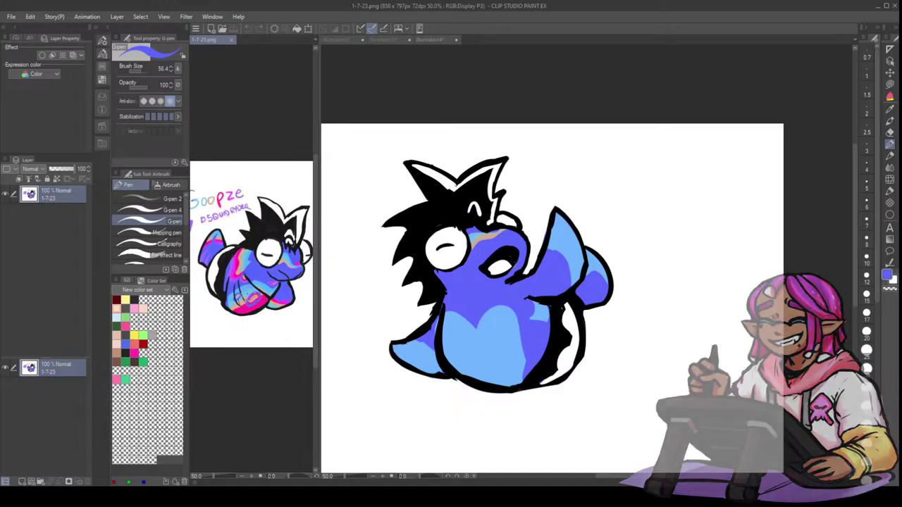
{"action": "left_click", "coordinate": [281, 295]}
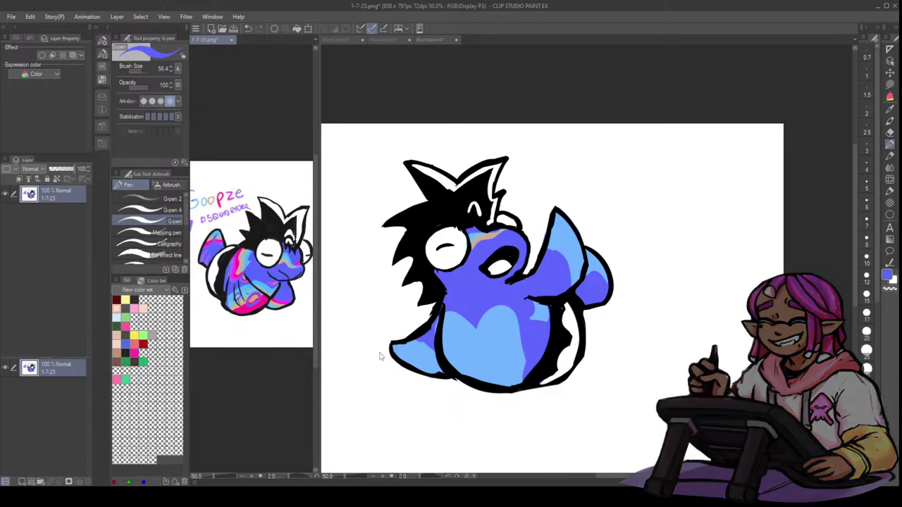
{"action": "left_click", "coordinate": [29, 55]}
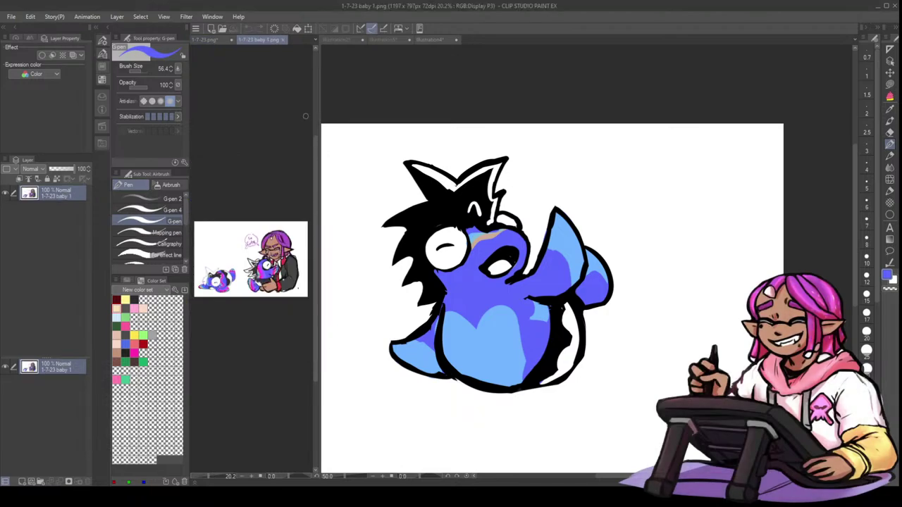
{"action": "scroll", "coordinate": [226, 258], "scroll_direction": "up", "scroll_amount": 8}
{"action": "scroll", "coordinate": [248, 301], "scroll_direction": "up", "scroll_amount": 4}
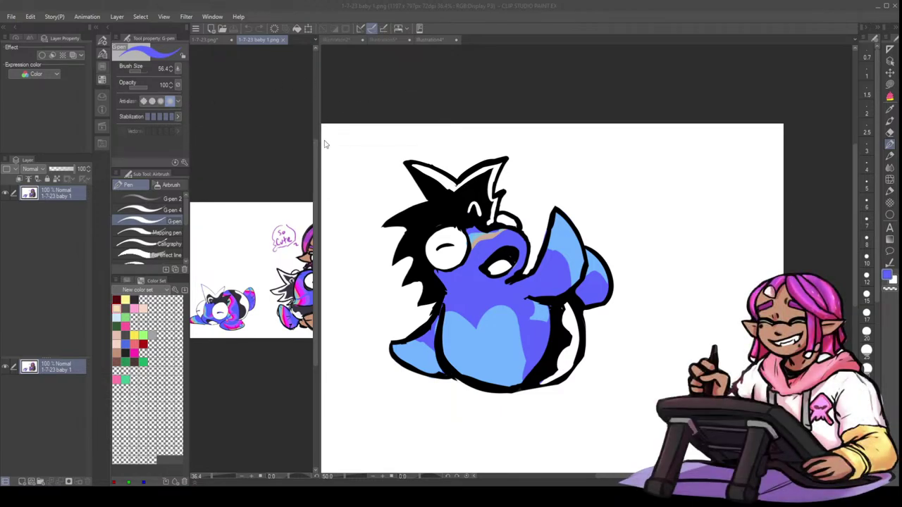
{"action": "double_click", "coordinate": [272, 166]}
{"action": "scroll", "coordinate": [285, 241], "scroll_direction": "up", "scroll_amount": 4}
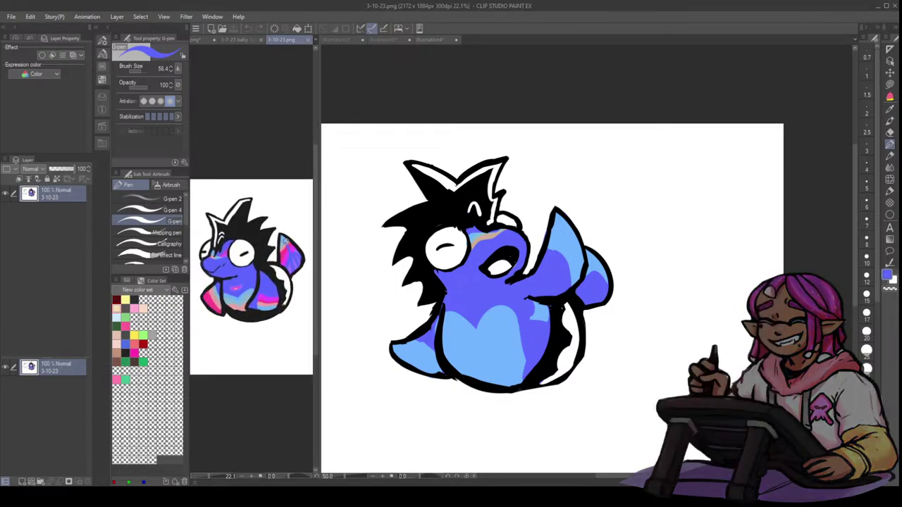
- Extend the belly's light blue over the body's lower side, and paint the tail's lower edge with the cyan sampled from 1-7-23.png
{"action": "left_click", "coordinate": [474, 357]}
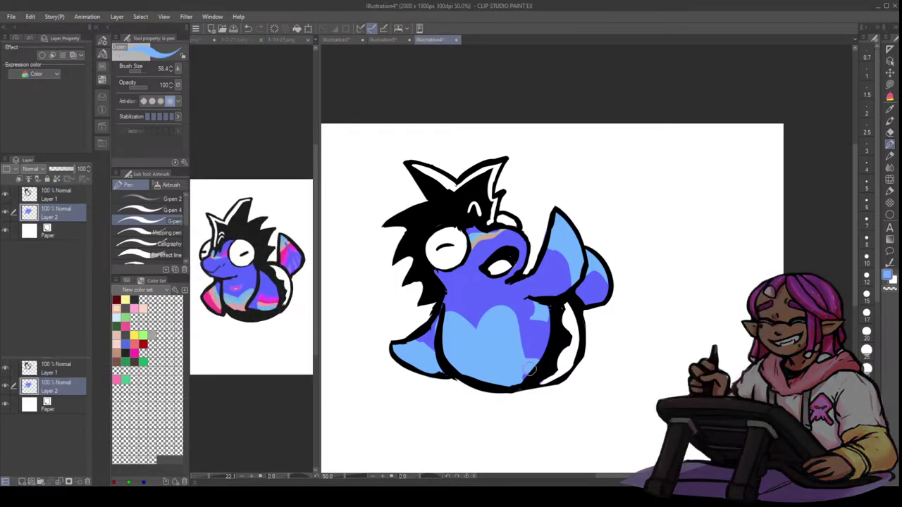
{"action": "left_click", "coordinate": [257, 314]}
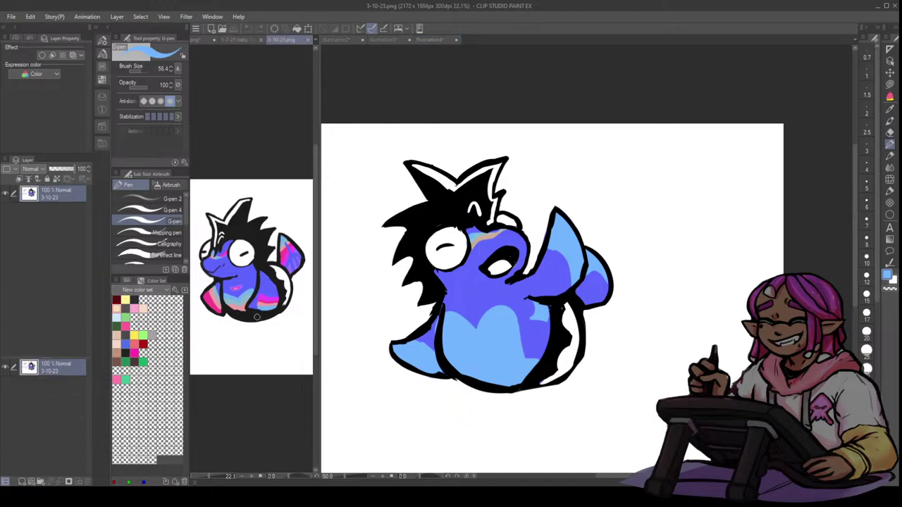
{"action": "left_click", "coordinate": [237, 40]}
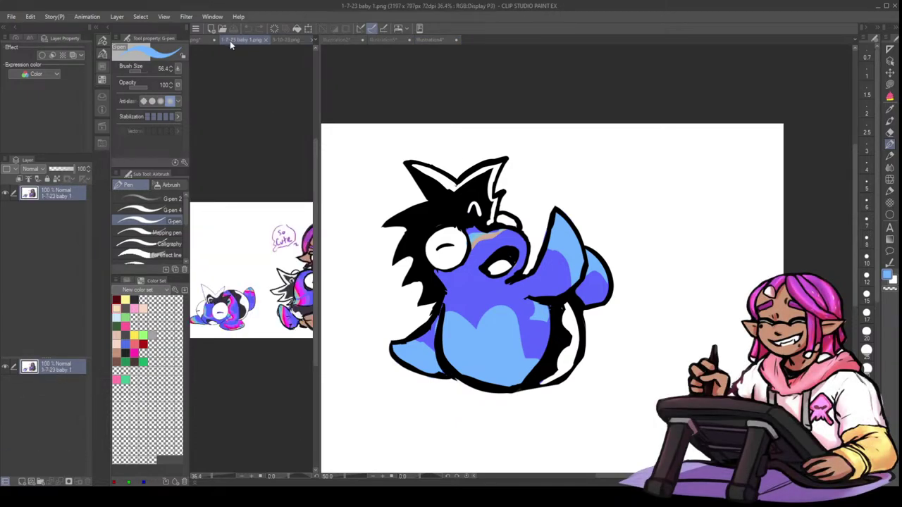
{"action": "left_click", "coordinate": [202, 39]}
{"action": "left_click", "coordinate": [251, 306], "text": "alt"}
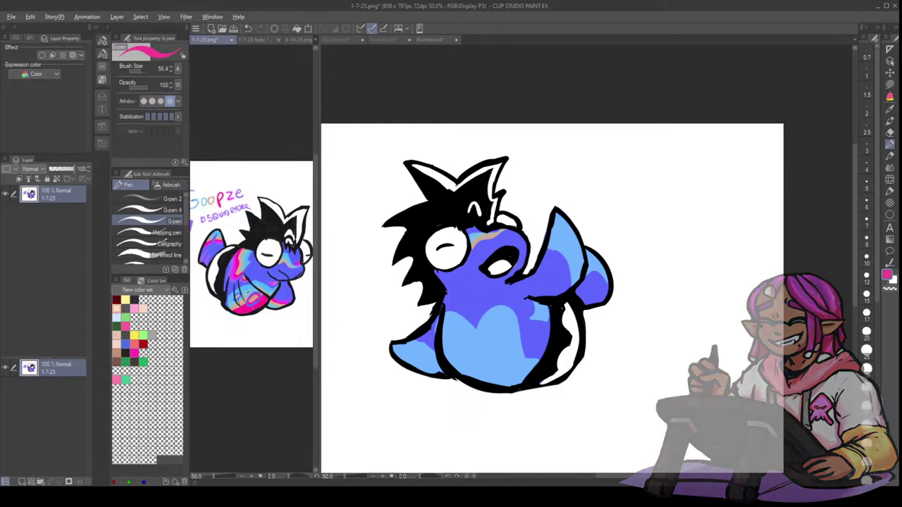
{"action": "left_click", "coordinate": [248, 291], "text": "alt"}
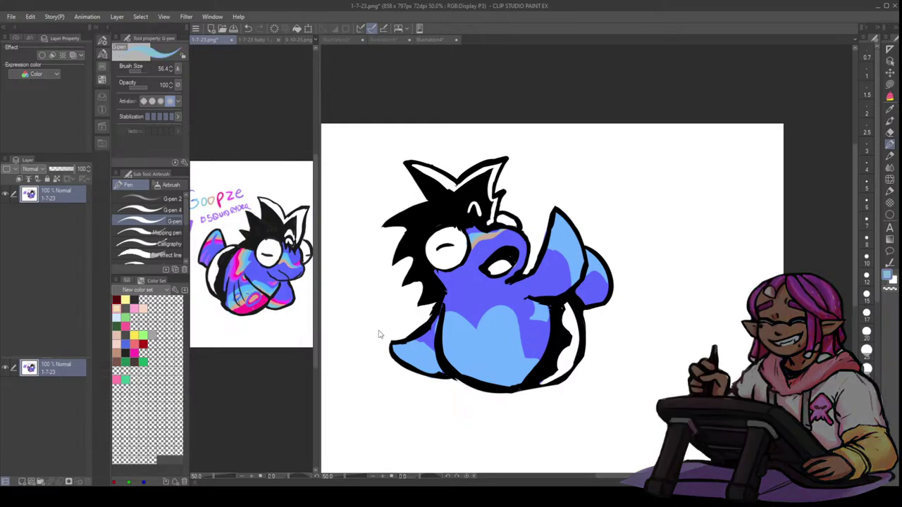
{"action": "left_click", "coordinate": [402, 352]}
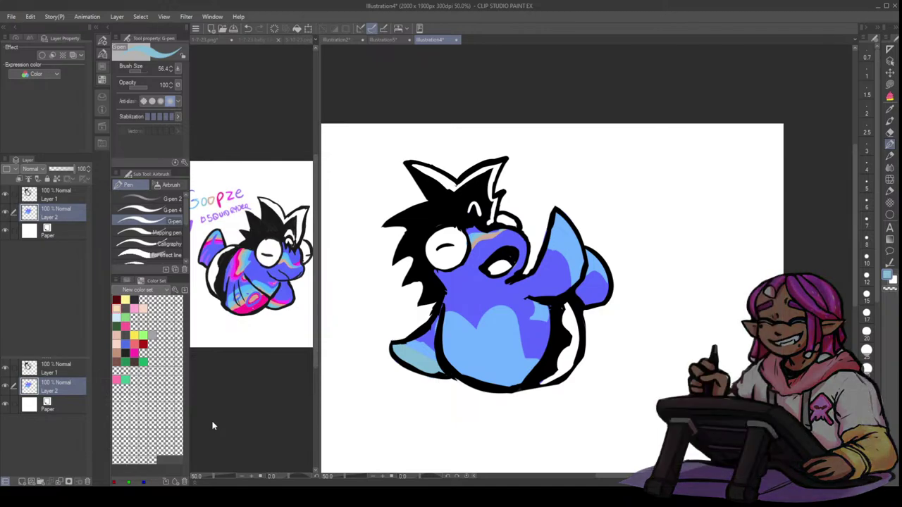
{"action": "left_click", "coordinate": [232, 286]}
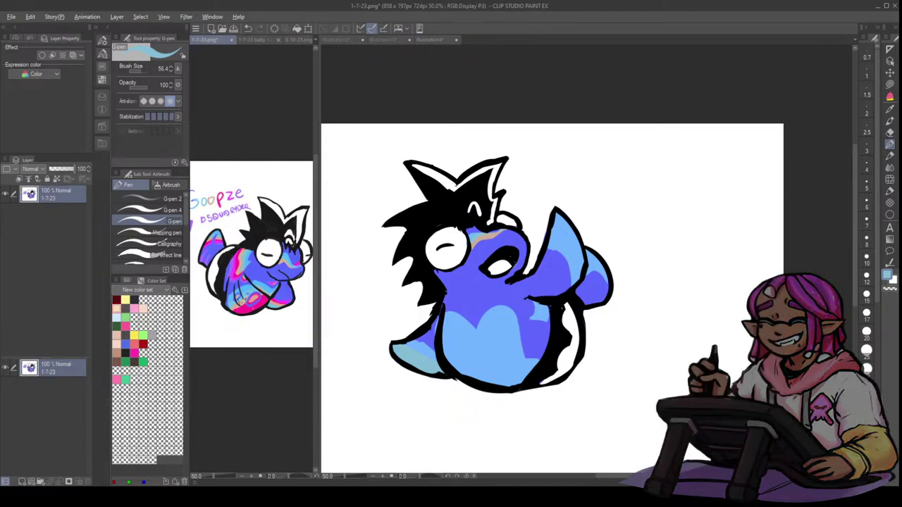
- Sample the purple from the 1-7-23.png reference and paint a small V-shaped mark on the chest above the light-blue belly
{"action": "key", "text": "alt"}
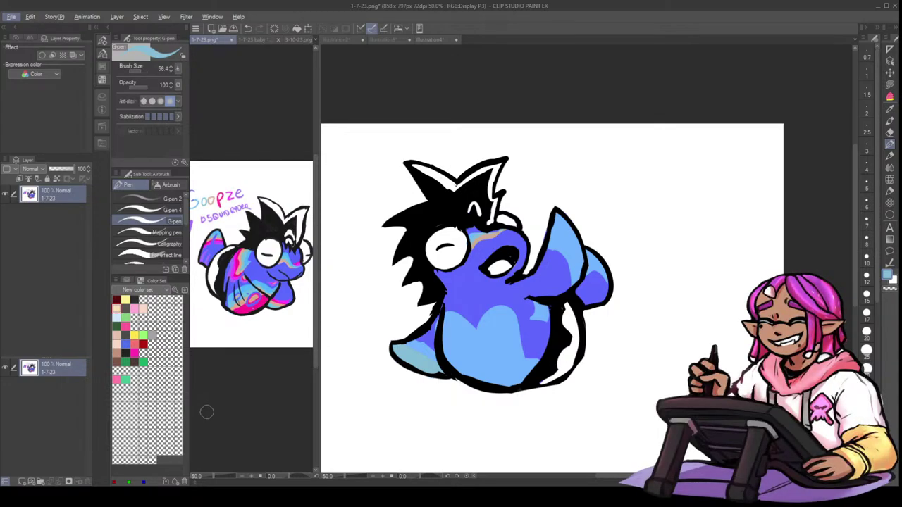
{"action": "key", "text": "ctrl+Tab"}
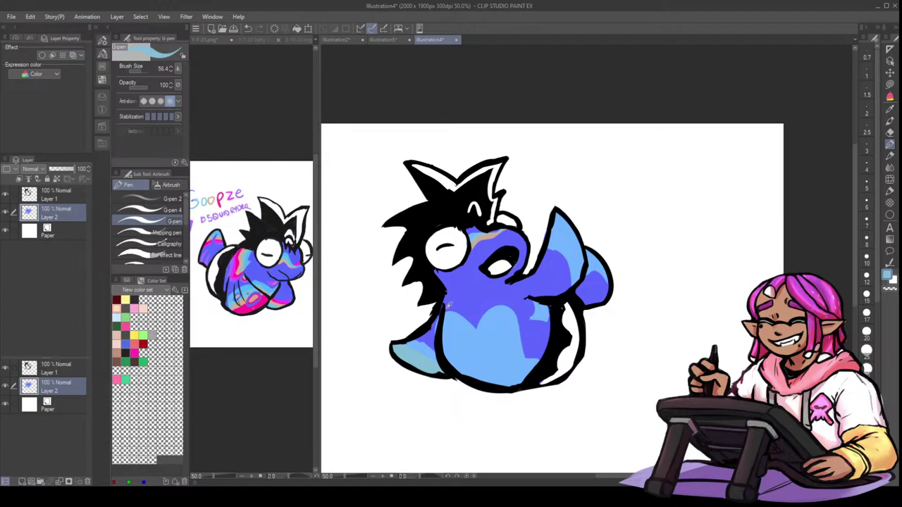
{"action": "left_click", "coordinate": [282, 307]}
{"action": "key", "text": "ctrl+minus"}
{"action": "key", "text": "ctrl+plus"}
{"action": "key", "text": "ctrl+plus"}
{"action": "key", "text": "ctrl+plus"}
{"action": "key", "text": "ctrl+plus"}
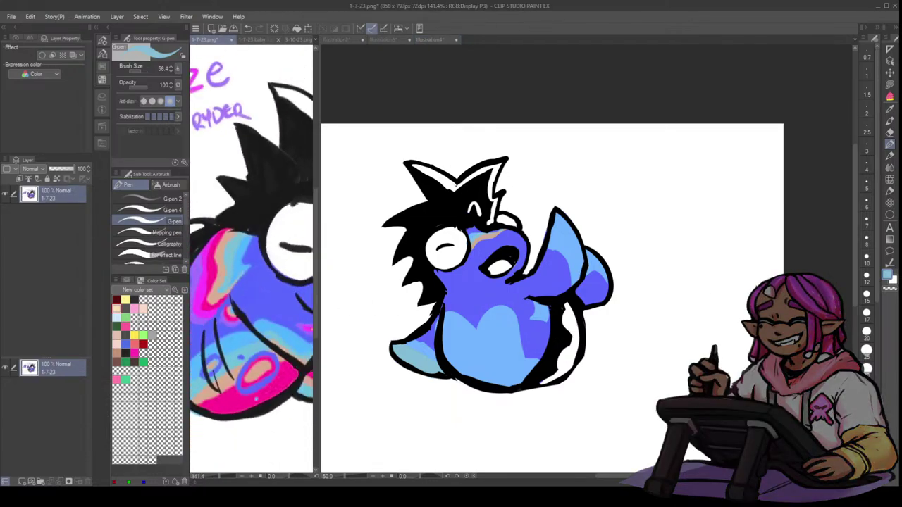
{"action": "key", "text": "ctrl+minus"}
{"action": "key", "text": "ctrl+minus"}
{"action": "key", "text": "ctrl+minus"}
{"action": "key", "text": "ctrl+minus"}
{"action": "key", "text": "ctrl+minus"}
{"action": "key", "text": "ctrl+plus"}
{"action": "key", "text": "ctrl+minus"}
{"action": "left_click", "coordinate": [286, 302], "text": "alt"}
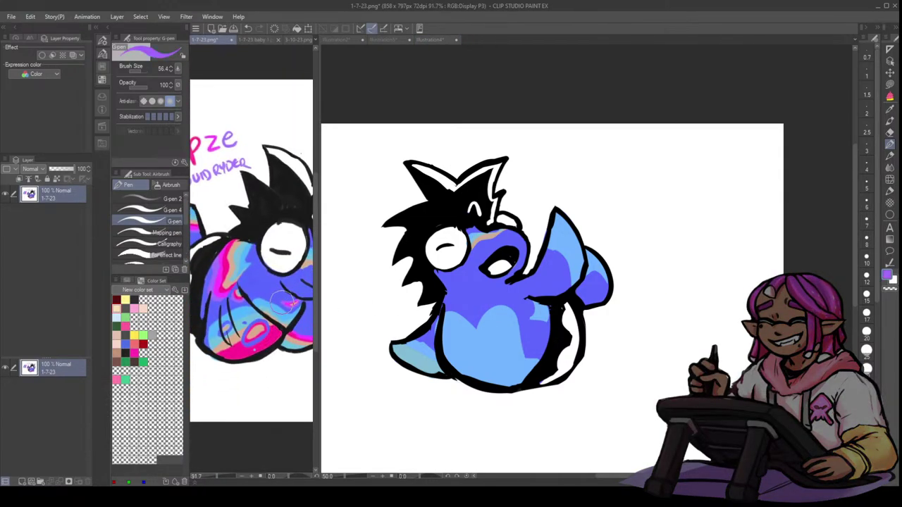
{"action": "key", "text": "ctrl+Tab"}
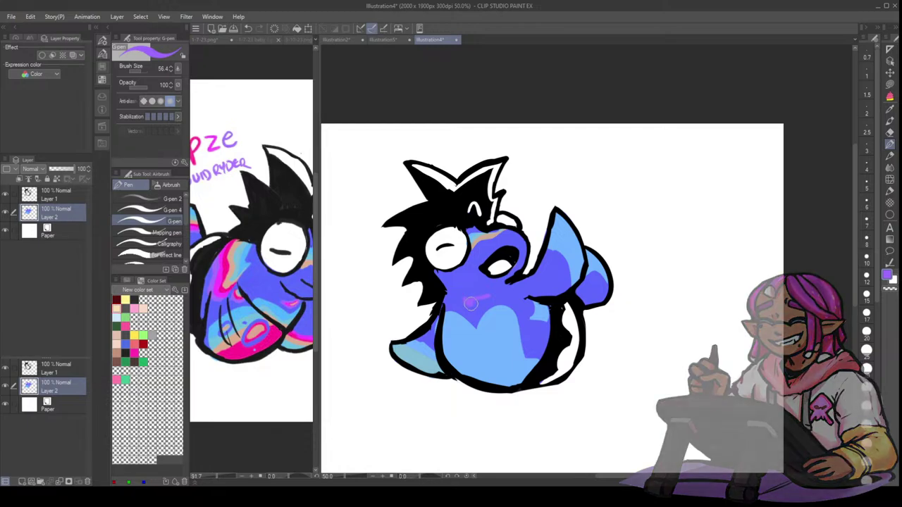
{"action": "left_click", "coordinate": [476, 302], "text": "alt"}
{"action": "left_click", "coordinate": [475, 303], "text": "alt"}
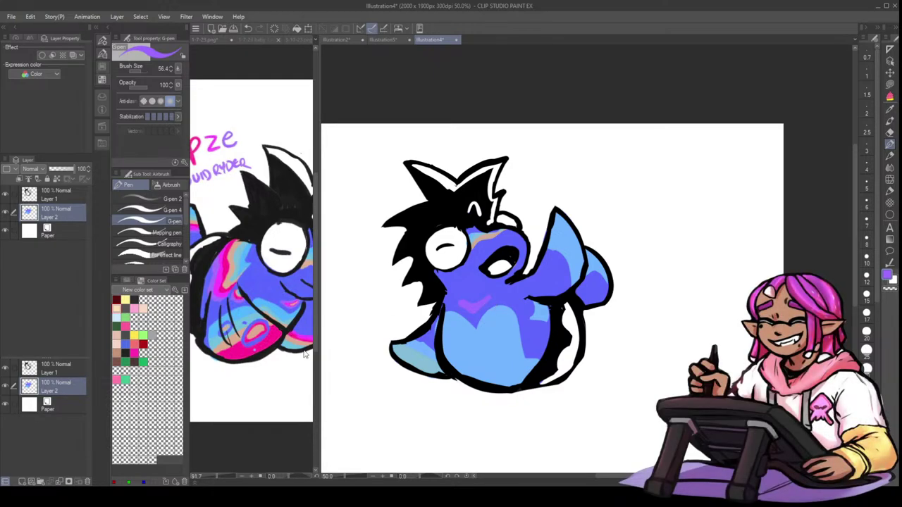
- Try muted cyan strokes and then mint-green strokes over the light-blue belly with the G-pen
{"action": "left_click", "coordinate": [247, 319]}
{"action": "left_click", "coordinate": [254, 315], "text": "alt"}
{"action": "left_click", "coordinate": [427, 357]}
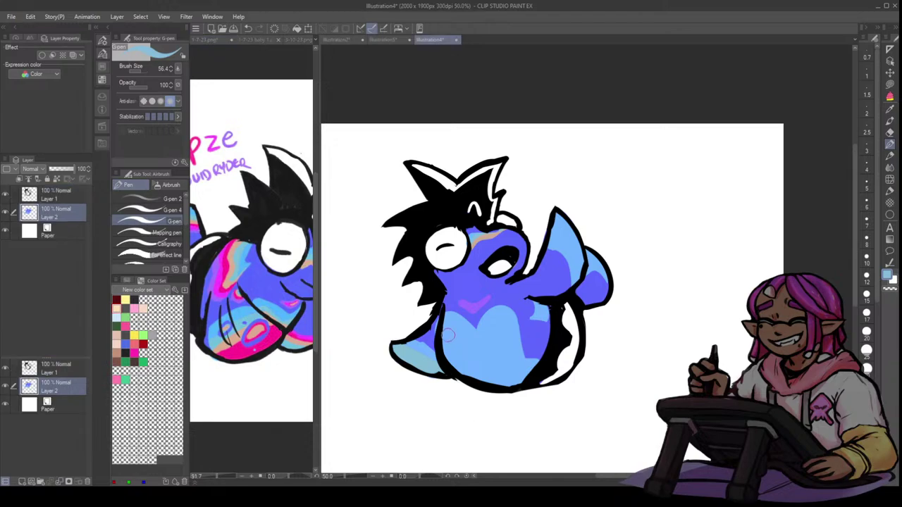
{"action": "left_click_drag", "start_coordinate": [448, 328], "coordinate": [468, 341]}
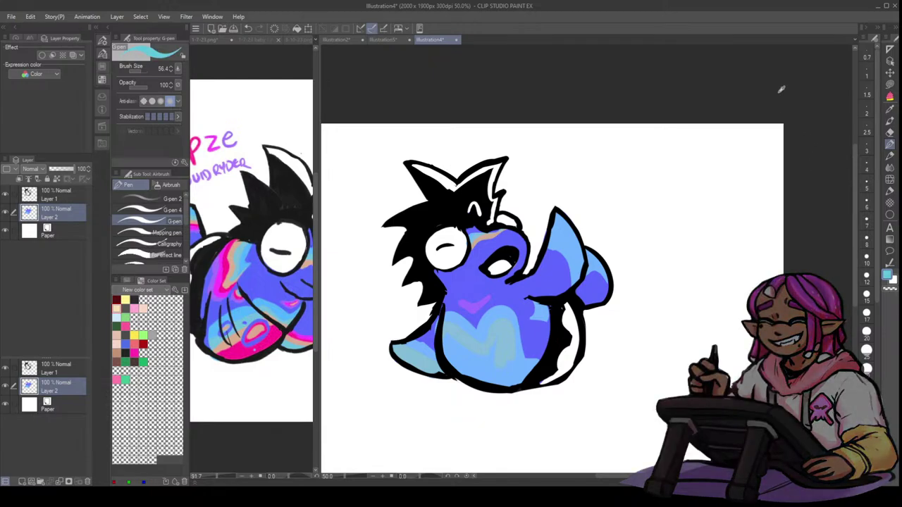
{"action": "left_click_drag", "start_coordinate": [458, 339], "coordinate": [449, 327]}
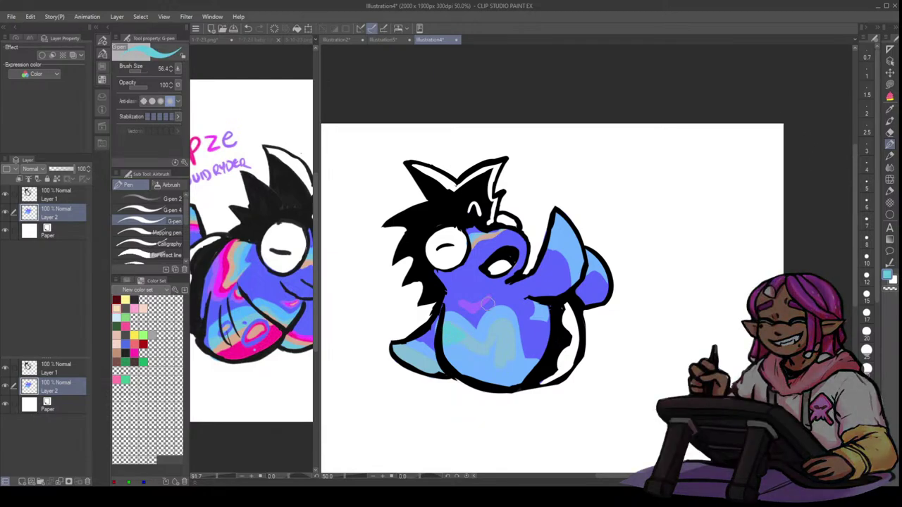
{"action": "left_click", "coordinate": [818, 132]}
{"action": "left_click", "coordinate": [778, 93]}
{"action": "mouse_move", "coordinate": [448, 347]}
{"action": "left_mouse_down"}
{"action": "mouse_move", "coordinate": [497, 366]}
{"action": "mouse_move", "coordinate": [449, 325]}
{"action": "left_mouse_up"}
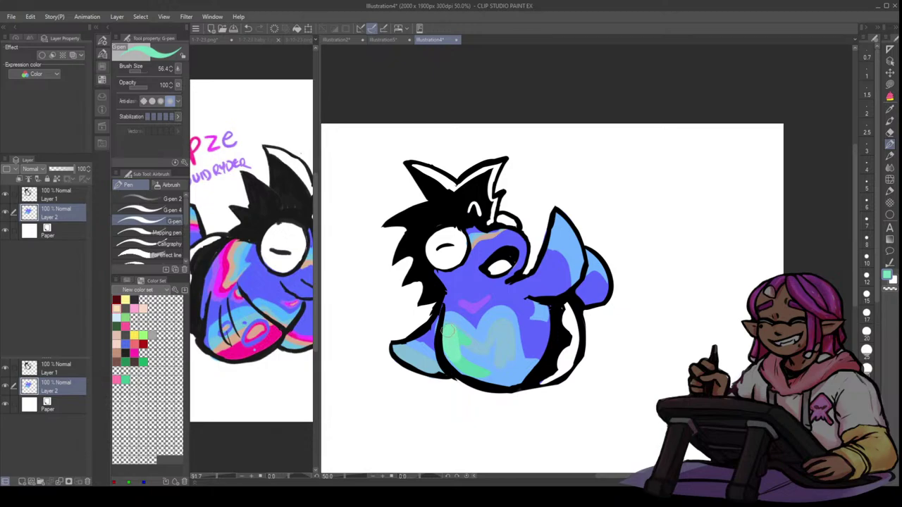
- Resample the reference's body colour and try a broader mint-green patch along the side of the belly
{"action": "left_click", "coordinate": [246, 311], "text": "alt"}
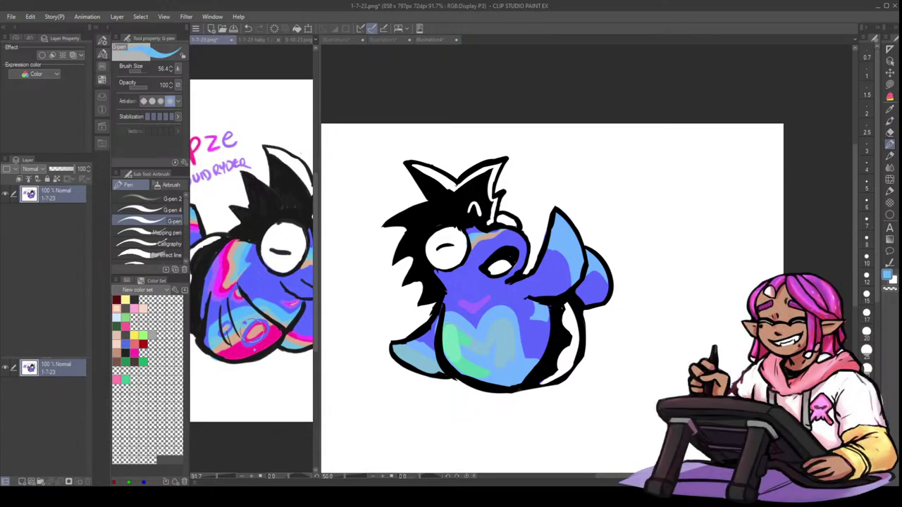
{"action": "left_click", "coordinate": [825, 136]}
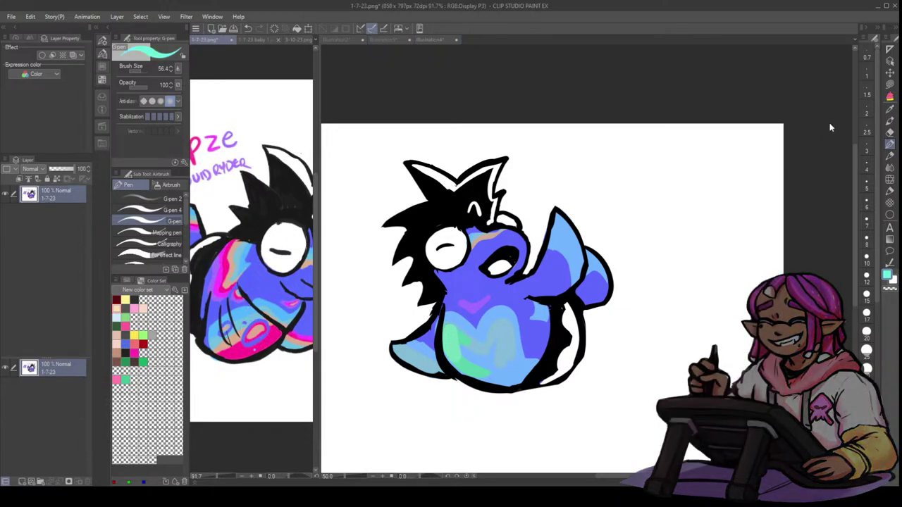
{"action": "left_click", "coordinate": [806, 133]}
{"action": "left_click", "coordinate": [453, 342]}
{"action": "mouse_move", "coordinate": [448, 328]}
{"action": "left_mouse_down"}
{"action": "mouse_move", "coordinate": [460, 350]}
{"action": "mouse_move", "coordinate": [453, 352]}
{"action": "mouse_move", "coordinate": [448, 329]}
{"action": "mouse_move", "coordinate": [488, 345]}
{"action": "left_mouse_up"}
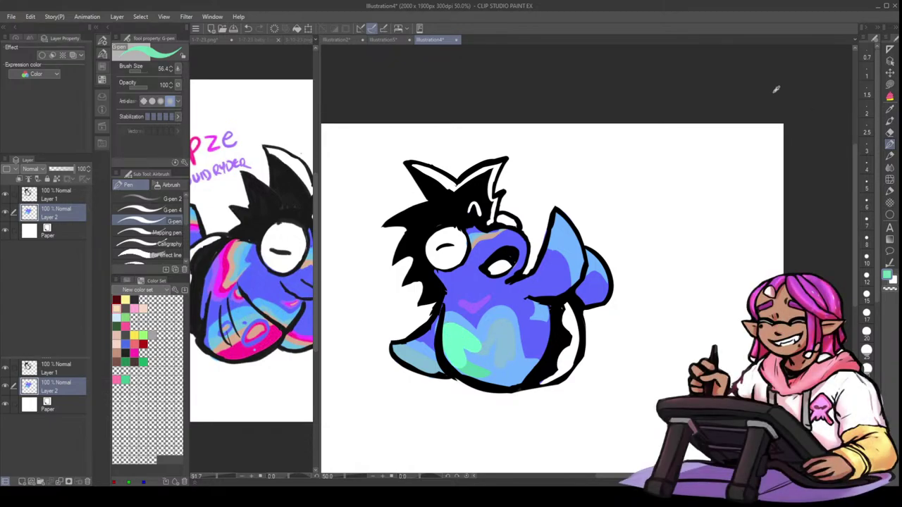
{"action": "mouse_move", "coordinate": [450, 331]}
{"action": "left_mouse_down"}
{"action": "mouse_move", "coordinate": [477, 348]}
{"action": "mouse_move", "coordinate": [475, 357]}
{"action": "left_mouse_up"}
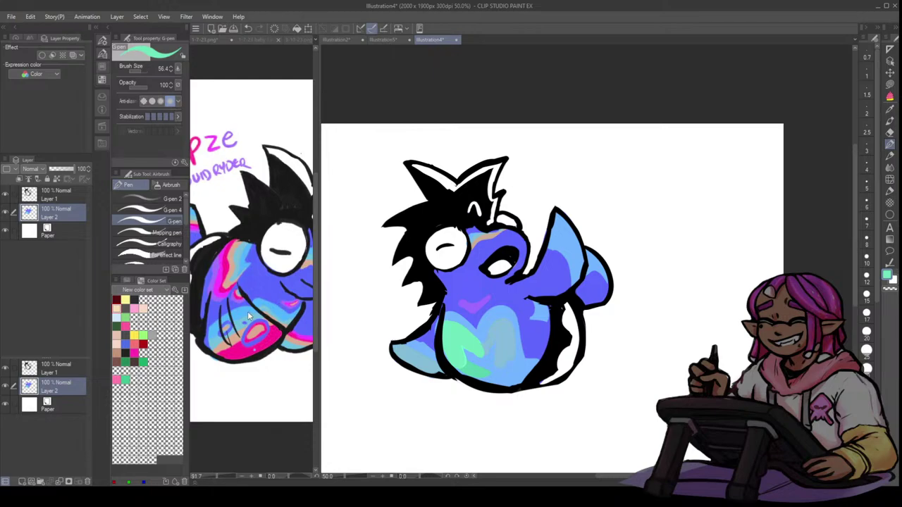
- Enlarge the G-pen and fill the belly with aqua based on the reference, leaving a light-blue band along its notched upper edge
{"action": "left_click", "coordinate": [251, 316]}
{"action": "left_click", "coordinate": [437, 332]}
{"action": "mouse_move", "coordinate": [447, 326]}
{"action": "left_mouse_down"}
{"action": "mouse_move", "coordinate": [458, 359]}
{"action": "mouse_move", "coordinate": [451, 324]}
{"action": "mouse_move", "coordinate": [477, 352]}
{"action": "mouse_move", "coordinate": [457, 332]}
{"action": "mouse_move", "coordinate": [489, 350]}
{"action": "mouse_move", "coordinate": [500, 330]}
{"action": "mouse_move", "coordinate": [467, 351]}
{"action": "mouse_move", "coordinate": [448, 337]}
{"action": "mouse_move", "coordinate": [498, 367]}
{"action": "left_mouse_up"}
{"action": "key", "text": "bracketright"}
{"action": "key", "text": "bracketright"}
{"action": "key", "text": "bracketright"}
{"action": "mouse_move", "coordinate": [453, 346]}
{"action": "left_mouse_down"}
{"action": "mouse_move", "coordinate": [444, 342]}
{"action": "mouse_move", "coordinate": [492, 361]}
{"action": "mouse_move", "coordinate": [498, 377]}
{"action": "left_mouse_up"}
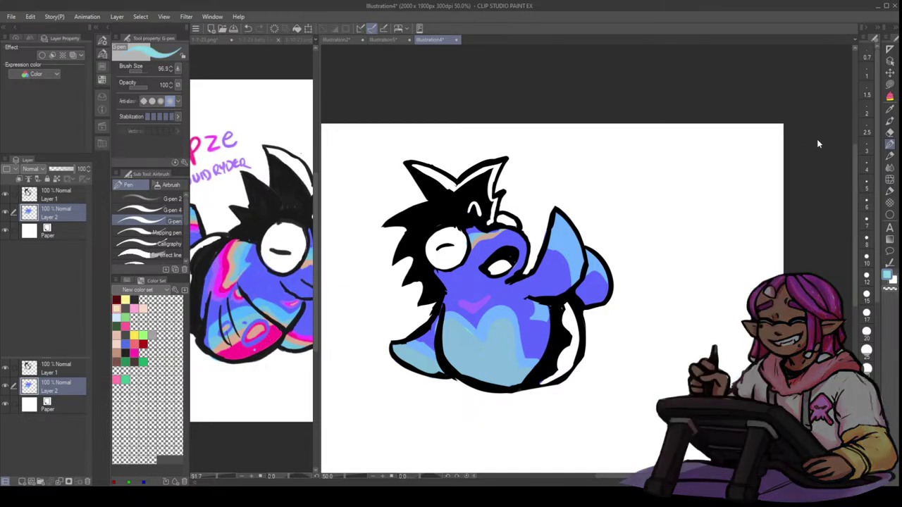
{"action": "mouse_move", "coordinate": [453, 337]}
{"action": "left_mouse_down"}
{"action": "mouse_move", "coordinate": [476, 358]}
{"action": "mouse_move", "coordinate": [454, 349]}
{"action": "mouse_move", "coordinate": [505, 372]}
{"action": "mouse_move", "coordinate": [487, 345]}
{"action": "mouse_move", "coordinate": [500, 323]}
{"action": "mouse_move", "coordinate": [485, 350]}
{"action": "mouse_move", "coordinate": [503, 337]}
{"action": "mouse_move", "coordinate": [510, 379]}
{"action": "mouse_move", "coordinate": [504, 366]}
{"action": "mouse_move", "coordinate": [499, 374]}
{"action": "mouse_move", "coordinate": [531, 373]}
{"action": "left_mouse_up"}
- Reshape the light-blue band around the aqua belly, and paint the tail's lower part with the belly's aqua
{"action": "left_click", "coordinate": [524, 354], "text": "alt"}
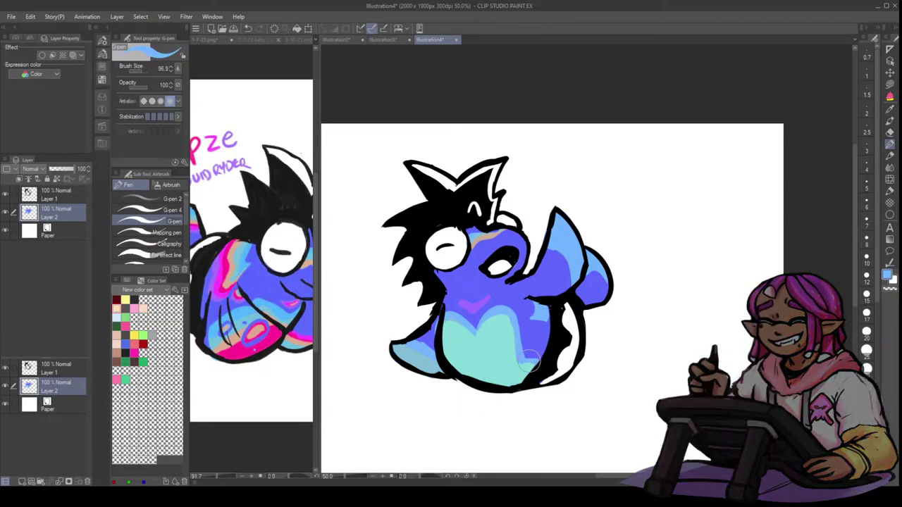
{"action": "left_click", "coordinate": [452, 318], "text": "alt"}
{"action": "mouse_move", "coordinate": [446, 317]}
{"action": "left_mouse_down"}
{"action": "mouse_move", "coordinate": [475, 335]}
{"action": "mouse_move", "coordinate": [506, 315]}
{"action": "mouse_move", "coordinate": [525, 365]}
{"action": "left_mouse_up"}
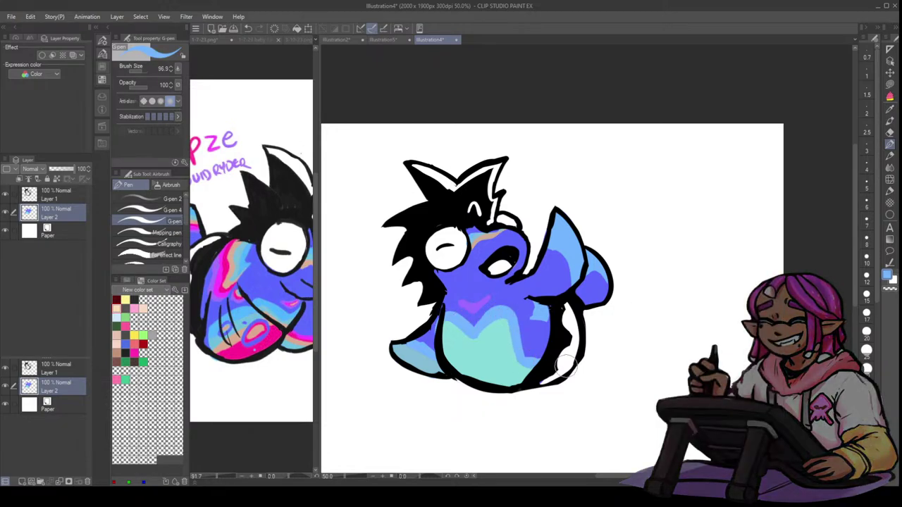
{"action": "left_click", "coordinate": [457, 350], "text": "alt"}
{"action": "left_click_drag", "start_coordinate": [399, 350], "coordinate": [432, 370]}
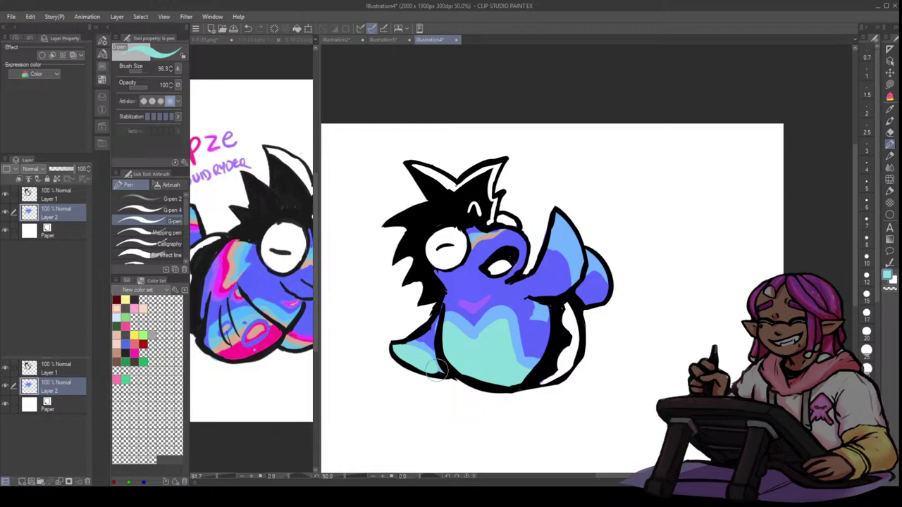
- Take a muted teal based on the colour swatch in 1-7-23.png and repaint the whole aqua area of the belly with it
{"action": "left_click", "coordinate": [273, 361]}
{"action": "mouse_move", "coordinate": [212, 205]}
{"action": "left_mouse_down"}
{"action": "mouse_move", "coordinate": [284, 215]}
{"action": "mouse_move", "coordinate": [235, 233]}
{"action": "left_mouse_up"}
{"action": "left_click", "coordinate": [247, 241], "text": "alt"}
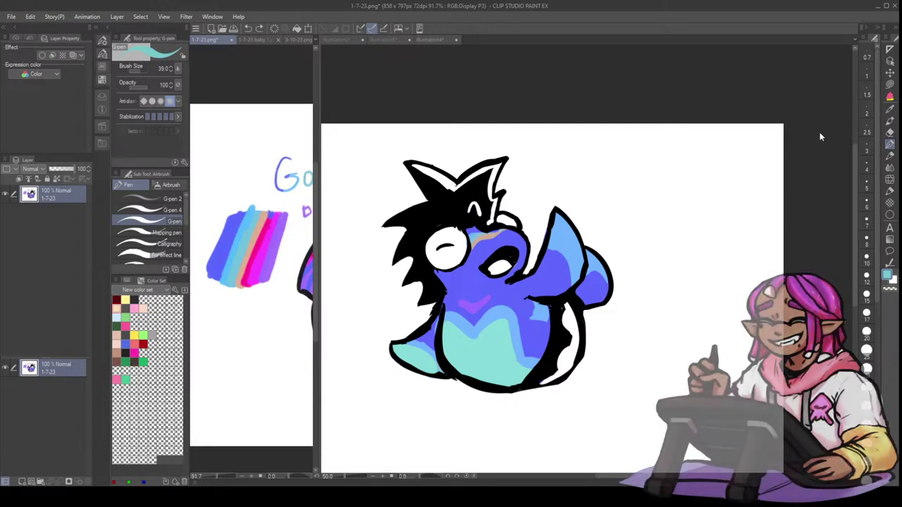
{"action": "left_click", "coordinate": [474, 374]}
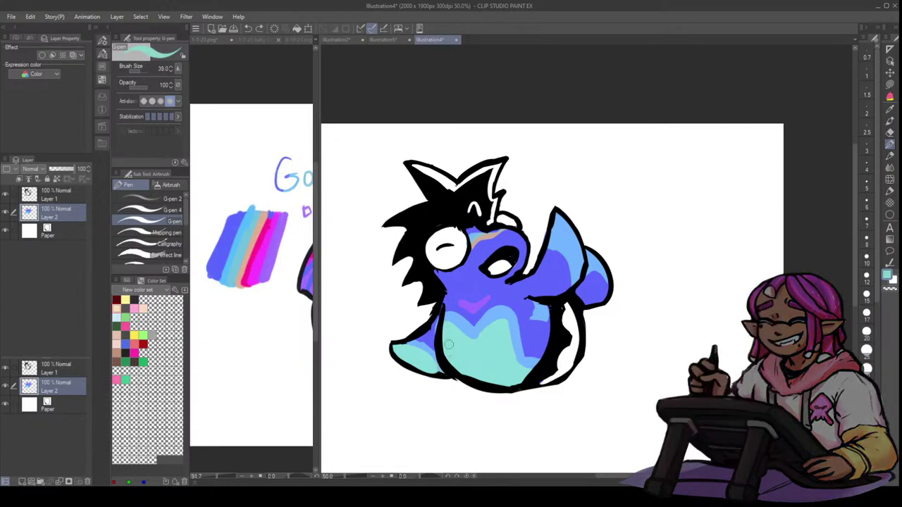
{"action": "left_click_drag", "start_coordinate": [450, 324], "coordinate": [465, 339]}
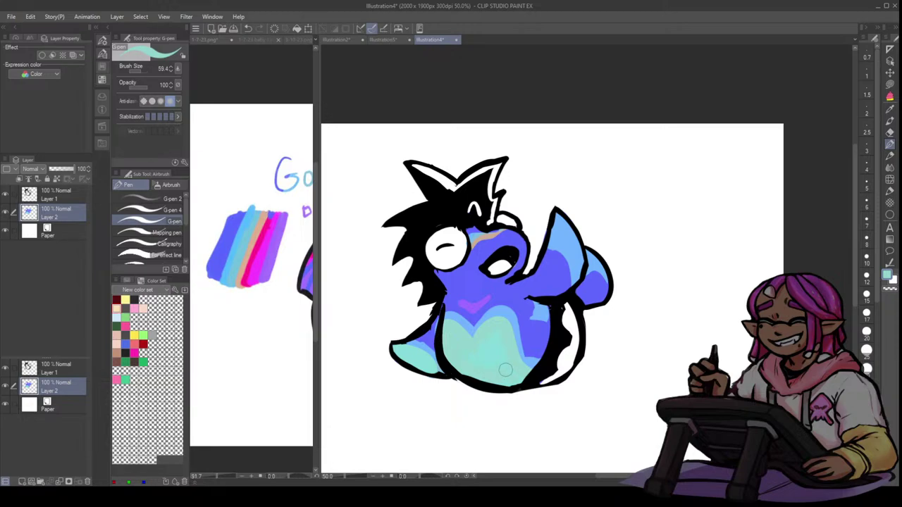
{"action": "key", "text": "]"}
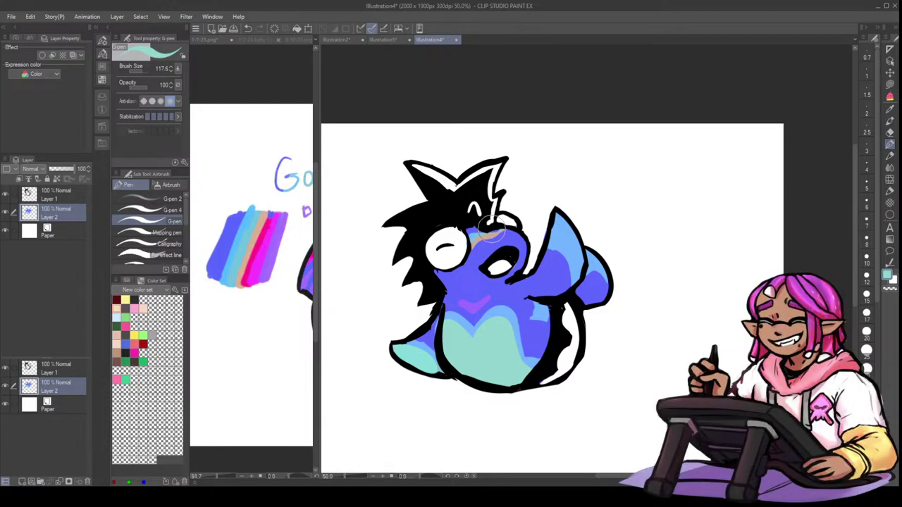
- Repaint the tail's outer part in muted teal and reshape the light-blue band beside it
{"action": "mouse_move", "coordinate": [428, 347]}
{"action": "left_mouse_down"}
{"action": "mouse_move", "coordinate": [408, 349]}
{"action": "mouse_move", "coordinate": [423, 364]}
{"action": "left_mouse_up"}
{"action": "left_click", "coordinate": [261, 385]}
{"action": "left_click_drag", "start_coordinate": [781, 230], "coordinate": [782, 233]}
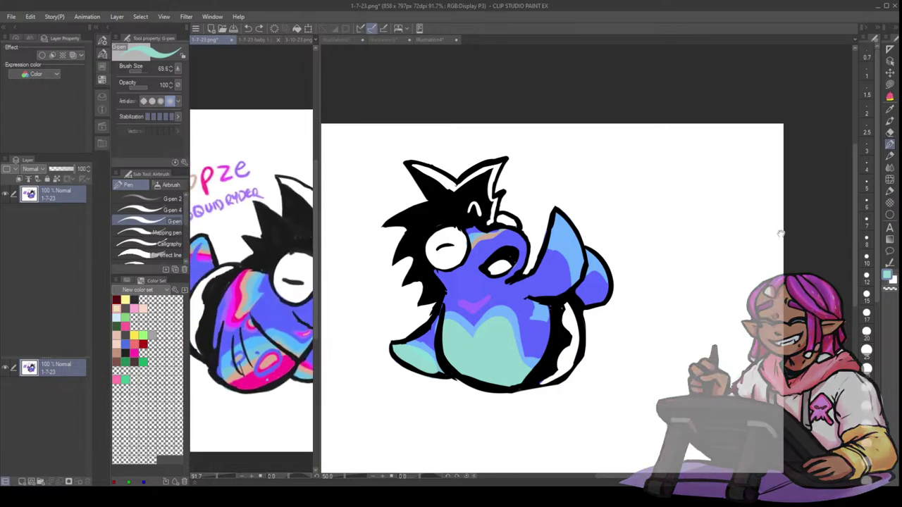
{"action": "left_click", "coordinate": [418, 353]}
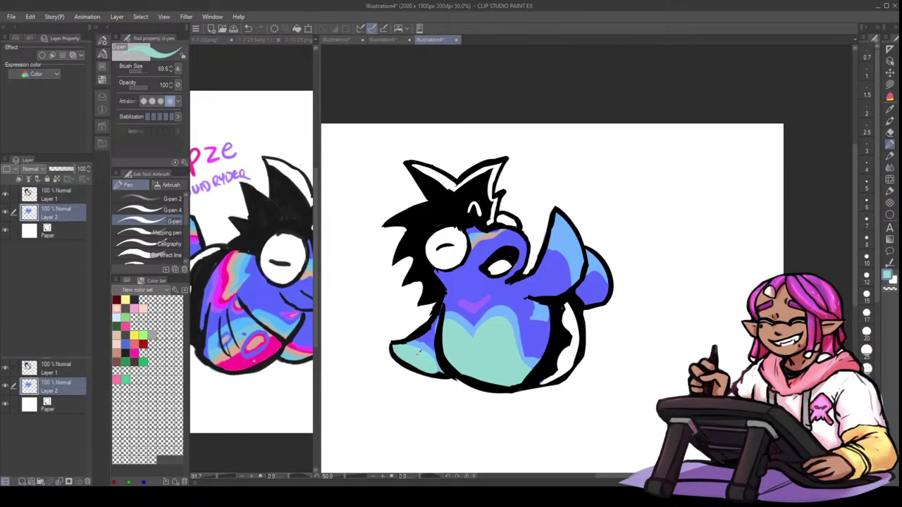
{"action": "left_click", "coordinate": [422, 341], "text": "alt"}
{"action": "left_click_drag", "start_coordinate": [418, 340], "coordinate": [434, 352]}
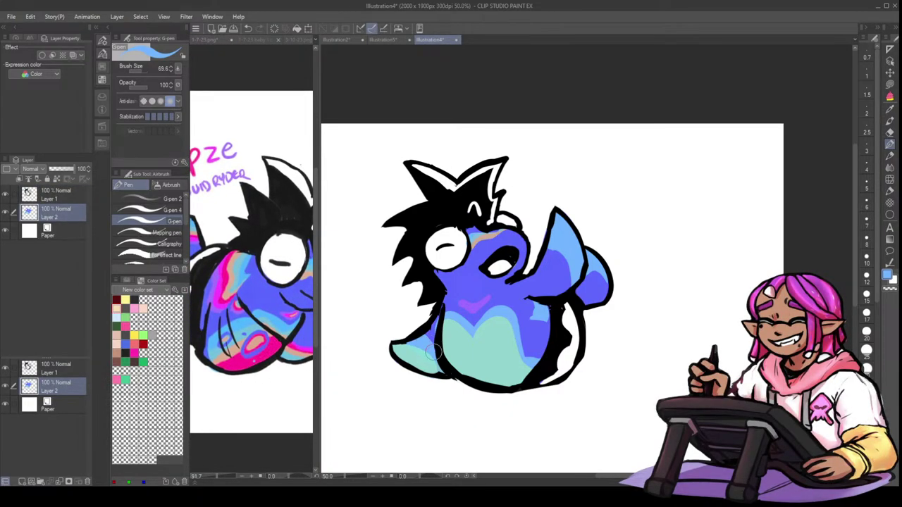
{"action": "left_click", "coordinate": [411, 354], "text": "alt"}
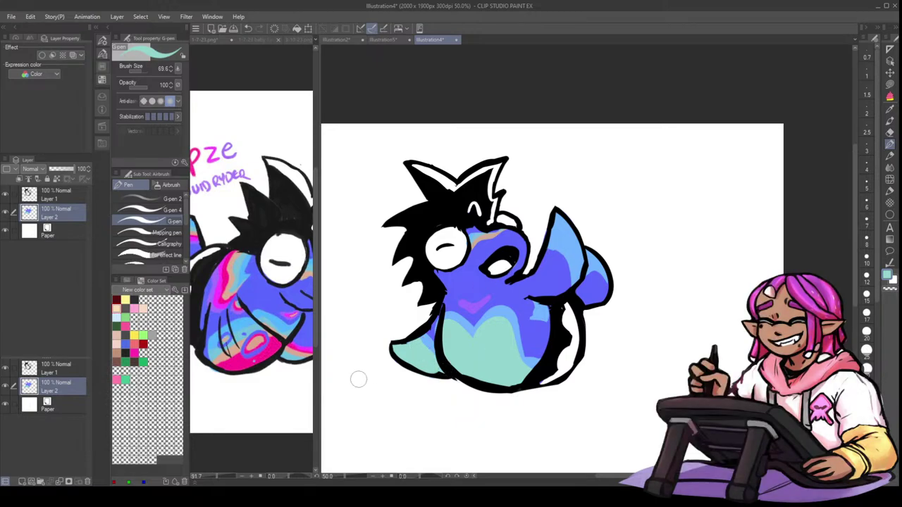
- Sample the peach from the reference creature and paint a band of it across the tail's teal area
{"action": "left_click", "coordinate": [298, 352], "text": "alt"}
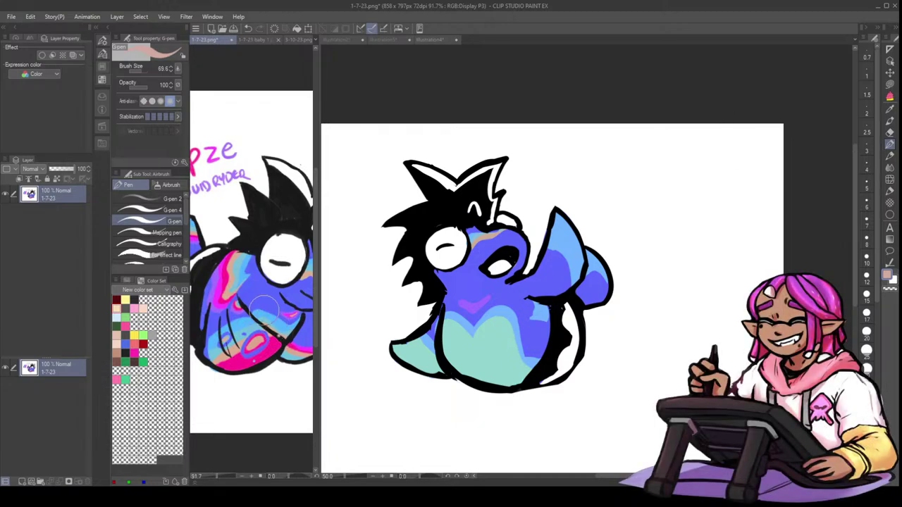
{"action": "left_click", "coordinate": [516, 317]}
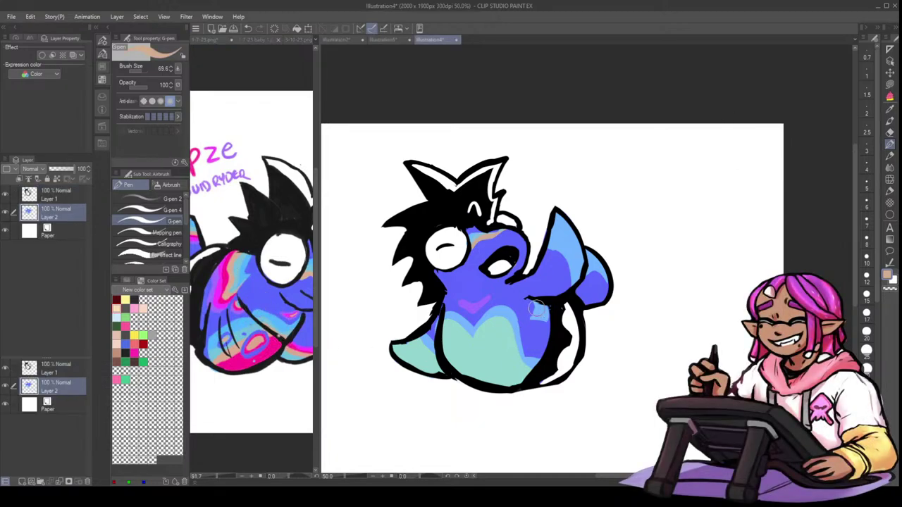
{"action": "left_click_drag", "start_coordinate": [413, 343], "coordinate": [429, 364]}
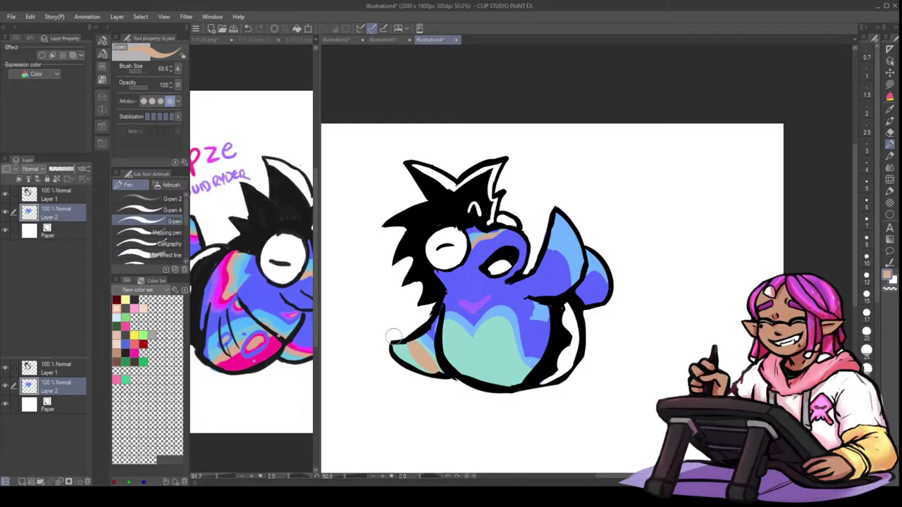
- Sample the hot pink from the reference creature's underside and paint the tip of the tail with it
{"action": "left_click", "coordinate": [245, 361]}
{"action": "left_click", "coordinate": [244, 360], "text": "alt"}
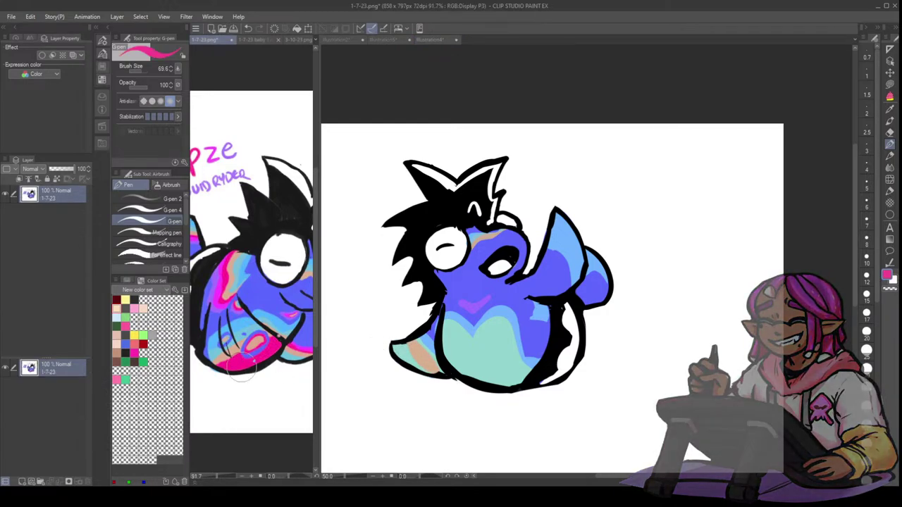
{"action": "left_click", "coordinate": [402, 346]}
{"action": "mouse_move", "coordinate": [401, 344]}
{"action": "left_mouse_down"}
{"action": "mouse_move", "coordinate": [416, 366]}
{"action": "mouse_move", "coordinate": [396, 346]}
{"action": "mouse_move", "coordinate": [427, 364]}
{"action": "left_mouse_up"}
{"action": "key", "text": "ctrl+z"}
- Refine the borders between the tail's colour bands by alternating sampled peach and pink
{"action": "left_click", "coordinate": [421, 353], "text": "alt"}
{"action": "left_click", "coordinate": [417, 340], "text": "alt"}
{"action": "left_click", "coordinate": [418, 349], "text": "alt"}
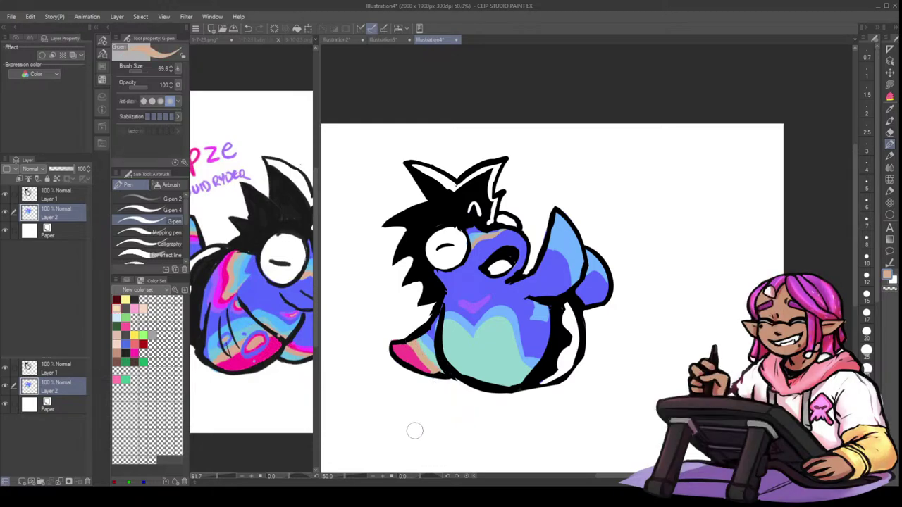
{"action": "left_click", "coordinate": [426, 363], "text": "alt"}
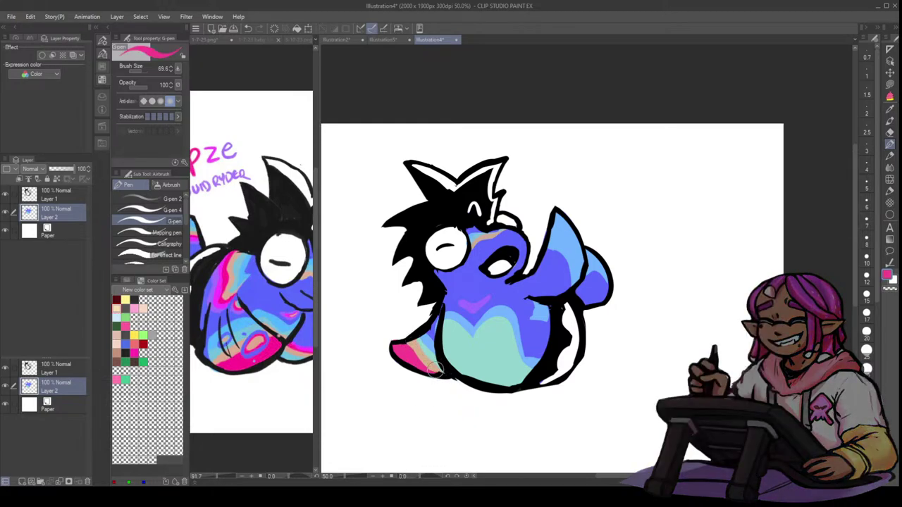
{"action": "left_click", "coordinate": [436, 370], "text": "alt"}
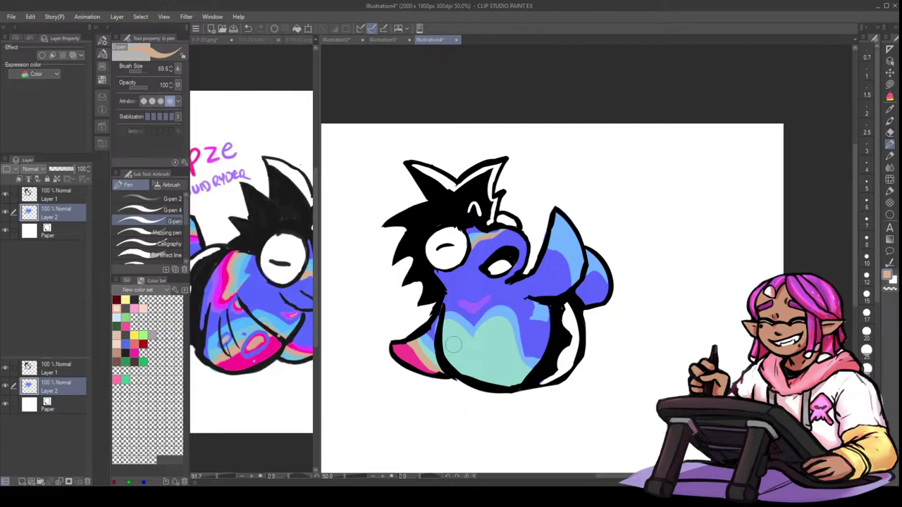
- Fill the belly with peach inside a teal border band, and tidy its side edge with light and dark blue
{"action": "mouse_move", "coordinate": [446, 335]}
{"action": "left_mouse_down"}
{"action": "mouse_move", "coordinate": [456, 359]}
{"action": "mouse_move", "coordinate": [479, 369]}
{"action": "mouse_move", "coordinate": [489, 335]}
{"action": "mouse_move", "coordinate": [498, 347]}
{"action": "mouse_move", "coordinate": [484, 349]}
{"action": "mouse_move", "coordinate": [502, 332]}
{"action": "mouse_move", "coordinate": [501, 355]}
{"action": "mouse_move", "coordinate": [479, 355]}
{"action": "mouse_move", "coordinate": [492, 362]}
{"action": "mouse_move", "coordinate": [447, 333]}
{"action": "mouse_move", "coordinate": [474, 369]}
{"action": "mouse_move", "coordinate": [449, 340]}
{"action": "mouse_move", "coordinate": [484, 365]}
{"action": "mouse_move", "coordinate": [473, 361]}
{"action": "mouse_move", "coordinate": [494, 334]}
{"action": "mouse_move", "coordinate": [491, 385]}
{"action": "mouse_move", "coordinate": [497, 373]}
{"action": "mouse_move", "coordinate": [518, 377]}
{"action": "left_mouse_up"}
{"action": "key", "text": "ctrl+z"}
{"action": "left_click", "coordinate": [520, 363], "text": "alt"}
{"action": "left_click", "coordinate": [519, 339], "text": "alt"}
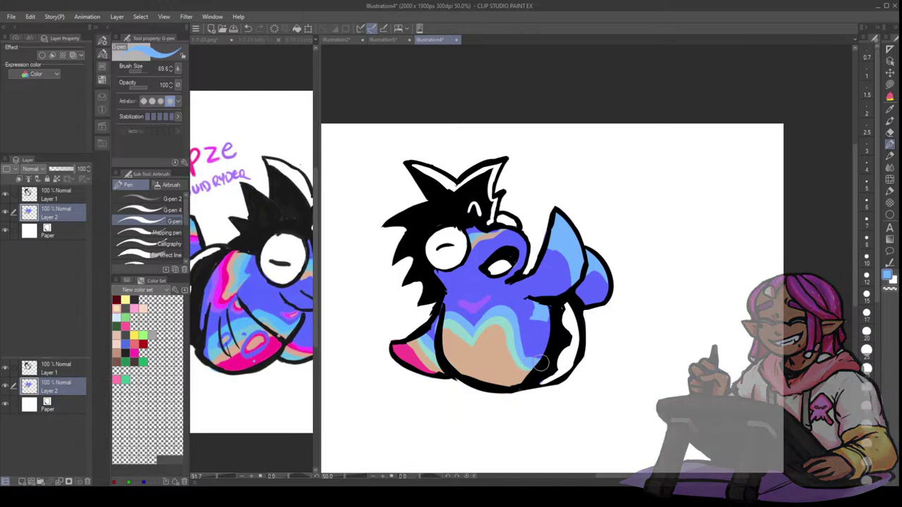
{"action": "left_click", "coordinate": [532, 348], "text": "alt"}
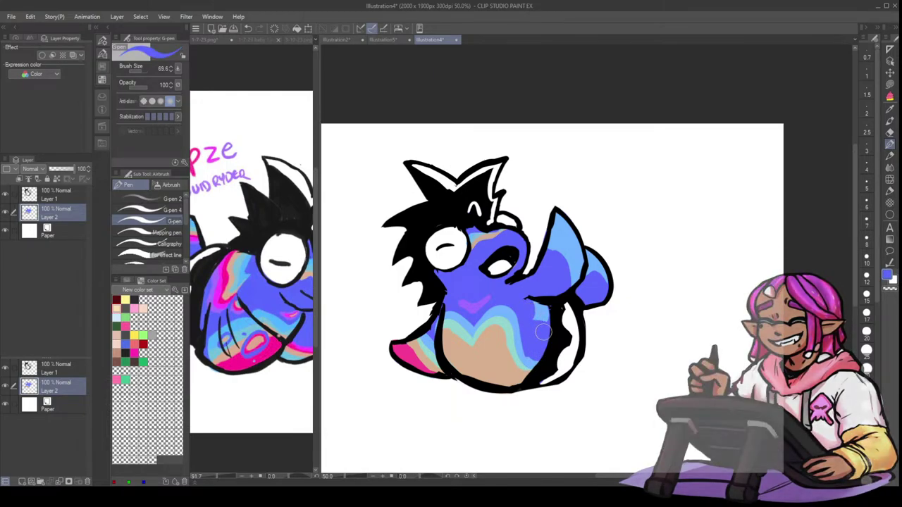
- Touch up the base of the tail with the sampled body blue, using a smaller G-pen size
{"action": "left_click", "coordinate": [403, 346], "text": "alt"}
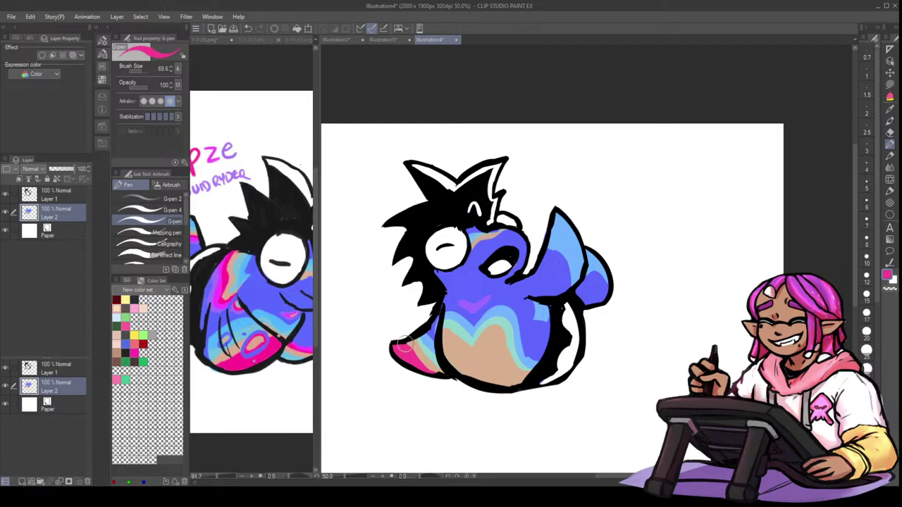
{"action": "left_click", "coordinate": [890, 133]}
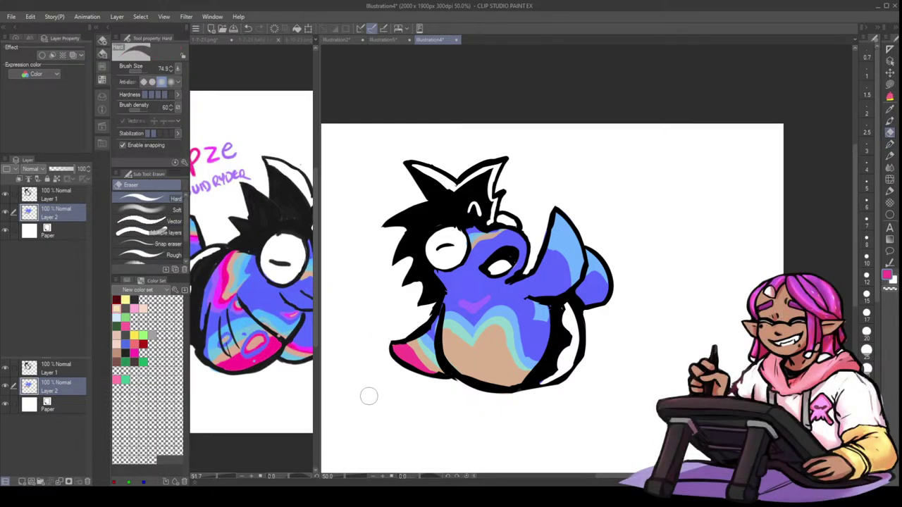
{"action": "left_click", "coordinate": [890, 144]}
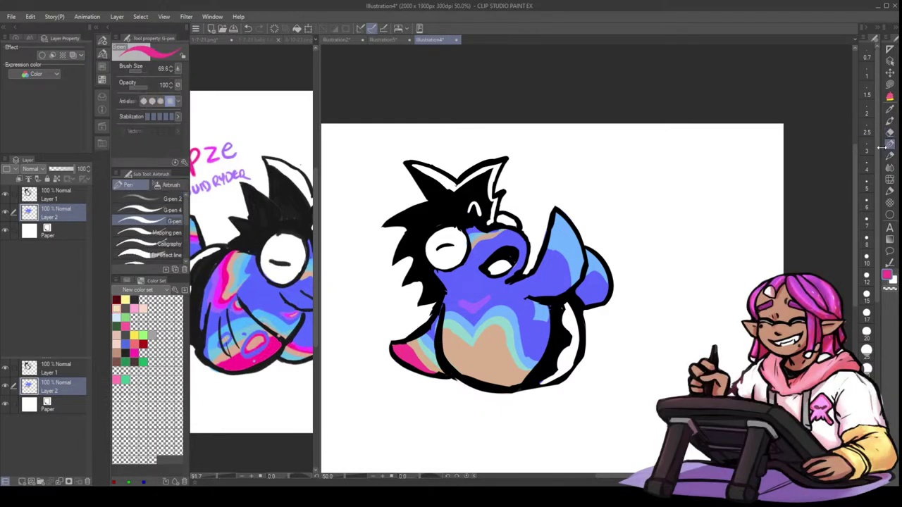
{"action": "left_click", "coordinate": [447, 299], "text": "alt"}
{"action": "left_click_drag", "start_coordinate": [438, 318], "coordinate": [434, 330]}
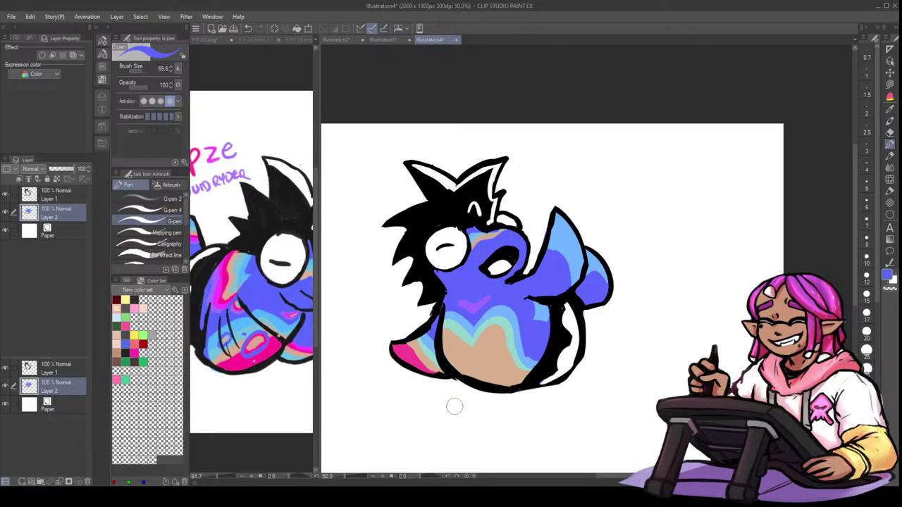
{"action": "key", "text": "bracketleft"}
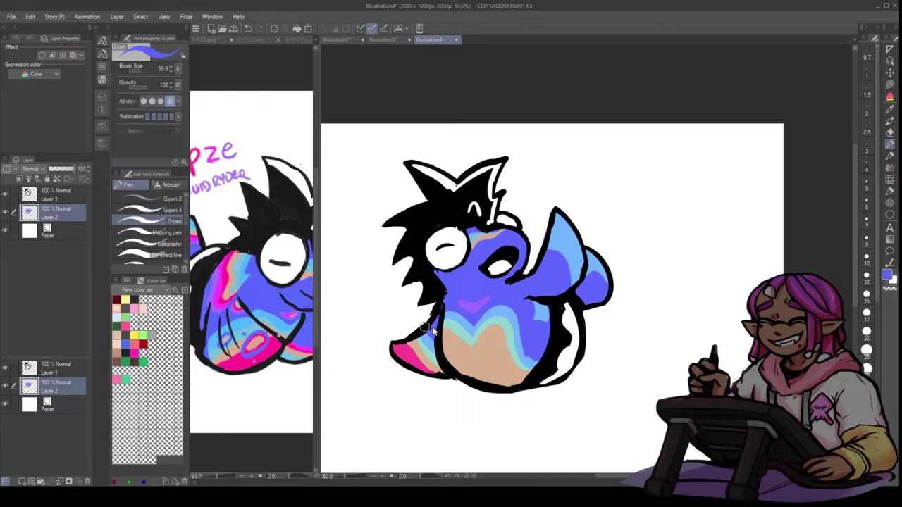
- Add sampled teal to the light blue patch beneath the raised fin and sample light blue to refine its edge
{"action": "left_click", "coordinate": [522, 326], "text": "alt"}
{"action": "left_click_drag", "start_coordinate": [542, 307], "coordinate": [550, 322]}
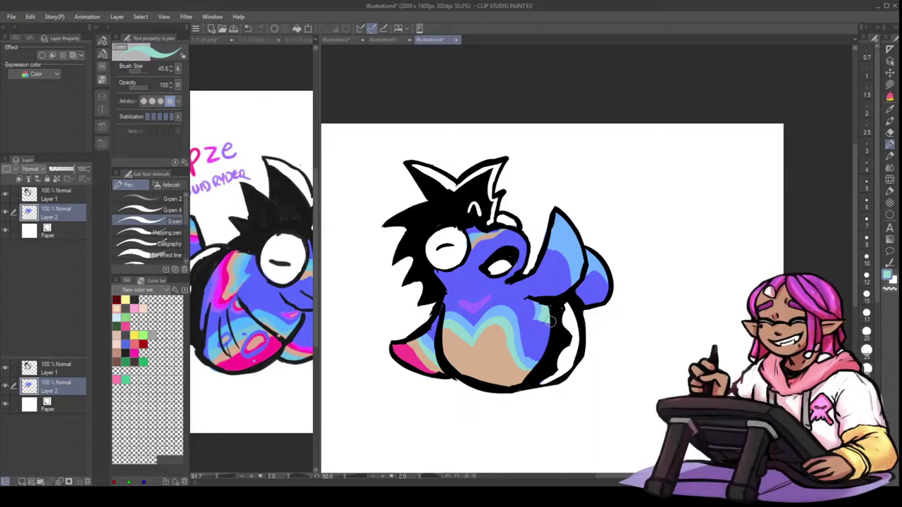
{"action": "left_click", "coordinate": [539, 305], "text": "alt"}
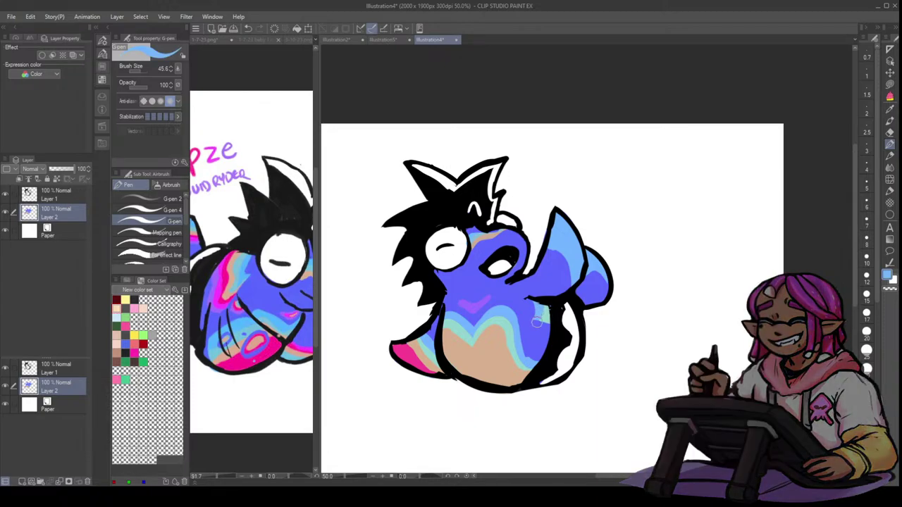
- Colour the raised fin with a peach area, a hot pink band along the blue, and a teal outer edge
{"action": "left_click", "coordinate": [484, 361], "text": "alt"}
{"action": "mouse_move", "coordinate": [551, 218]}
{"action": "left_mouse_down"}
{"action": "mouse_move", "coordinate": [571, 252]}
{"action": "mouse_move", "coordinate": [553, 234]}
{"action": "mouse_move", "coordinate": [547, 241]}
{"action": "mouse_move", "coordinate": [553, 230]}
{"action": "mouse_move", "coordinate": [549, 244]}
{"action": "mouse_move", "coordinate": [565, 258]}
{"action": "mouse_move", "coordinate": [554, 236]}
{"action": "mouse_move", "coordinate": [559, 226]}
{"action": "mouse_move", "coordinate": [562, 239]}
{"action": "mouse_move", "coordinate": [563, 225]}
{"action": "mouse_move", "coordinate": [573, 260]}
{"action": "mouse_move", "coordinate": [563, 223]}
{"action": "mouse_move", "coordinate": [574, 282]}
{"action": "left_mouse_up"}
{"action": "left_click", "coordinate": [403, 359], "text": "alt"}
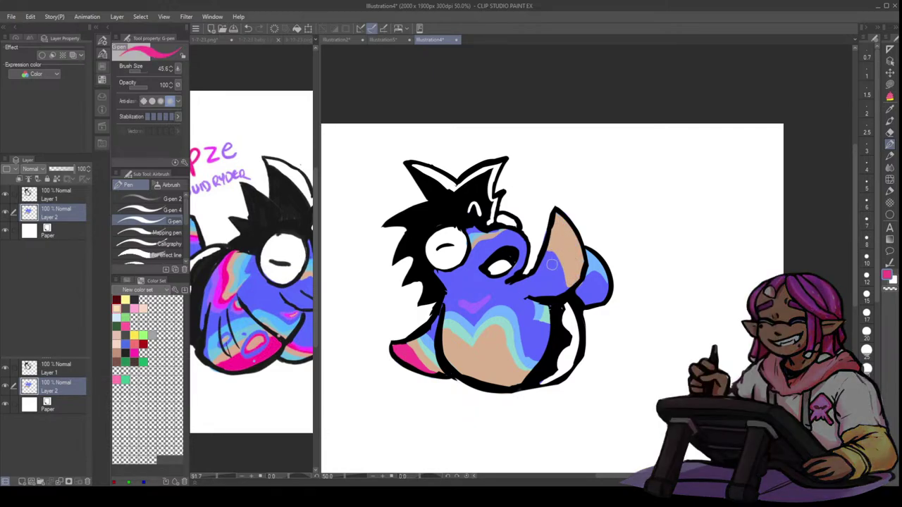
{"action": "left_click_drag", "start_coordinate": [549, 245], "coordinate": [567, 283]}
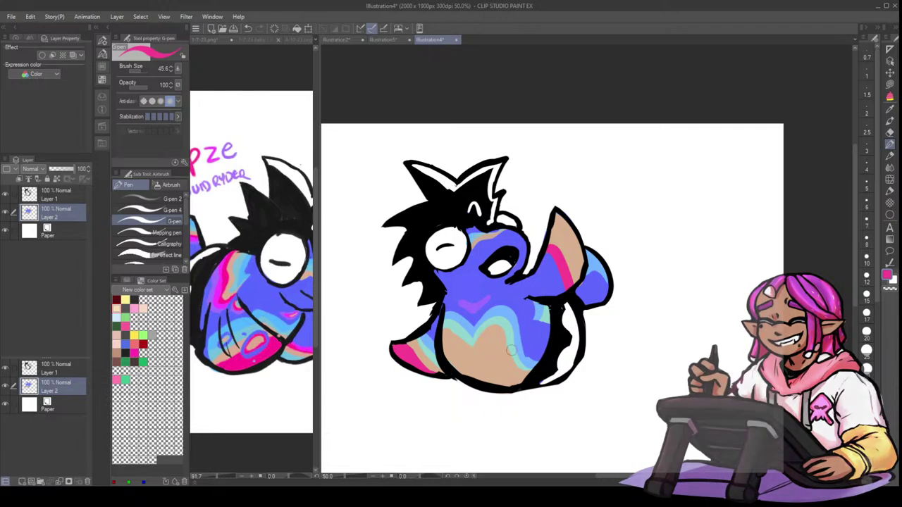
{"action": "left_click", "coordinate": [505, 324], "text": "alt"}
{"action": "left_click_drag", "start_coordinate": [563, 218], "coordinate": [562, 243]}
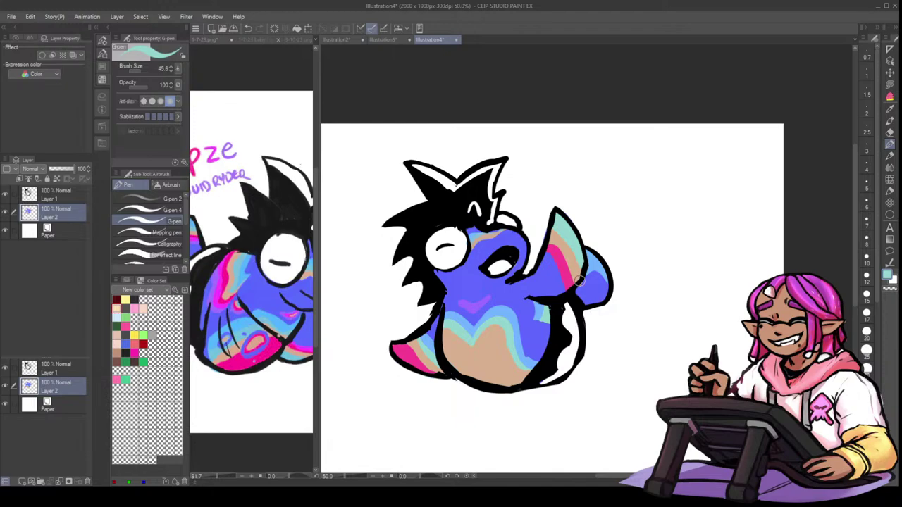
- Refine the border between the raised fin's peach and teal bands by alternating the two sampled colours
{"action": "left_click", "coordinate": [552, 233], "text": "alt"}
{"action": "left_click_drag", "start_coordinate": [552, 235], "coordinate": [578, 269]}
{"action": "left_click", "coordinate": [568, 238], "text": "alt"}
{"action": "left_click_drag", "start_coordinate": [554, 231], "coordinate": [580, 262]}
{"action": "left_click", "coordinate": [593, 282], "text": "alt"}
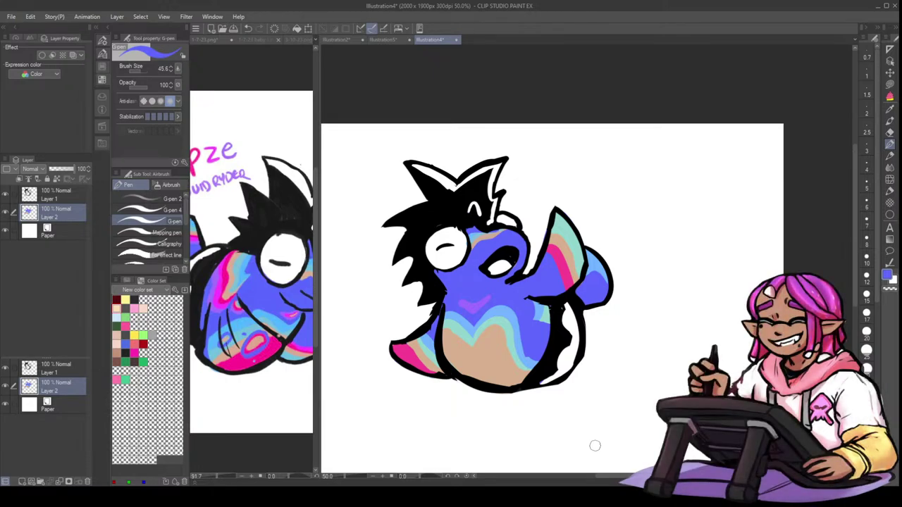
- Try a blue spot on the tail using the blue sampled from the reference creature, and undo it
{"action": "left_click", "coordinate": [230, 260]}
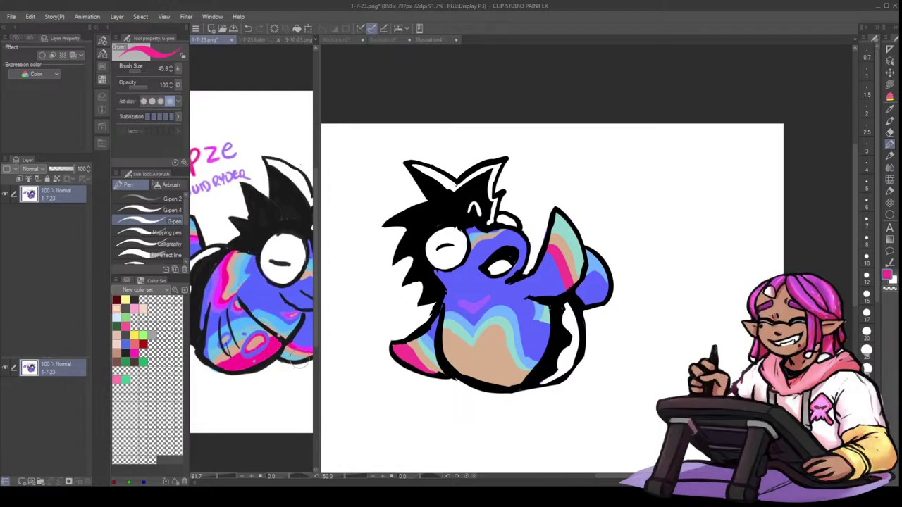
{"action": "left_click", "coordinate": [251, 354], "text": "alt"}
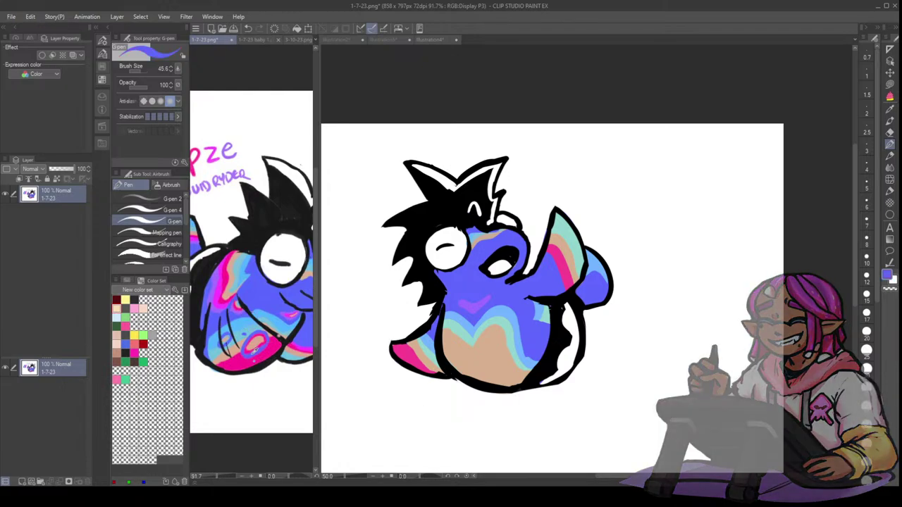
{"action": "left_click", "coordinate": [423, 345]}
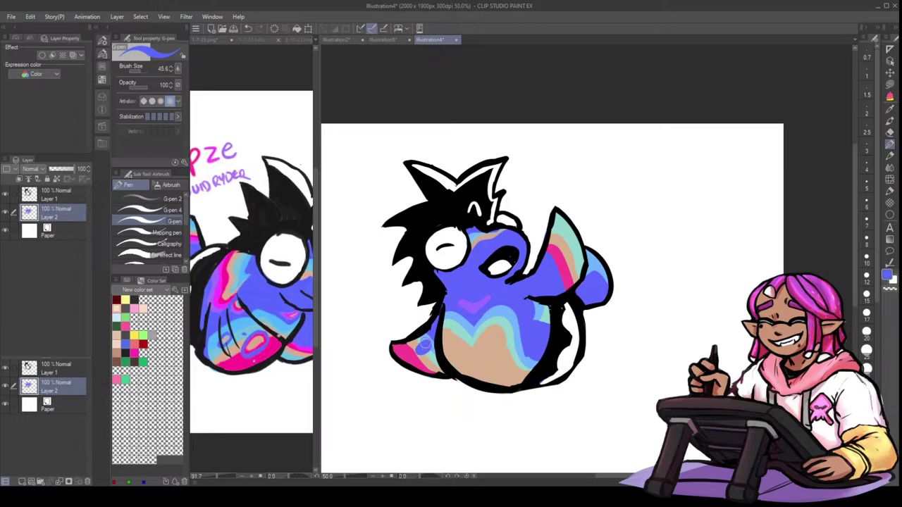
{"action": "key", "text": "ctrl+z"}
{"action": "key", "text": "ctrl+z"}
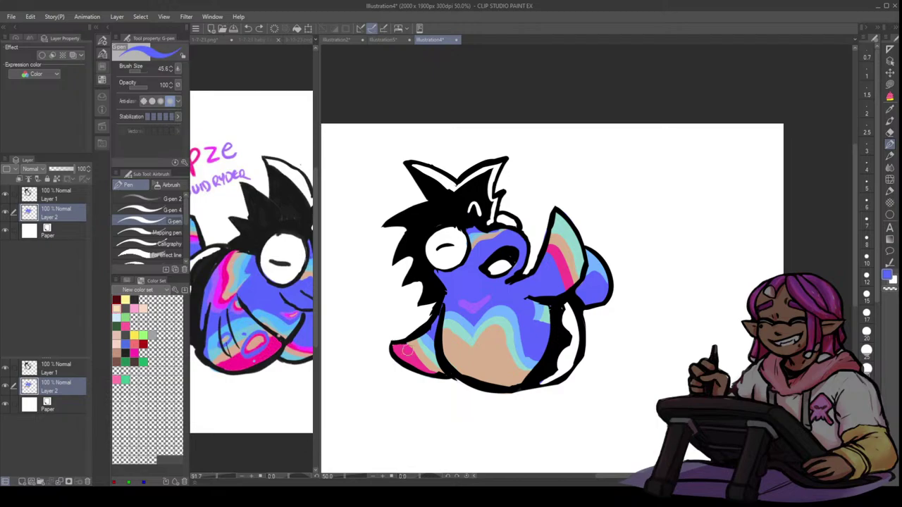
- Sample hot pink from the reference creature and fill the lower belly with it, leaving a peach band above
{"action": "left_click", "coordinate": [273, 316]}
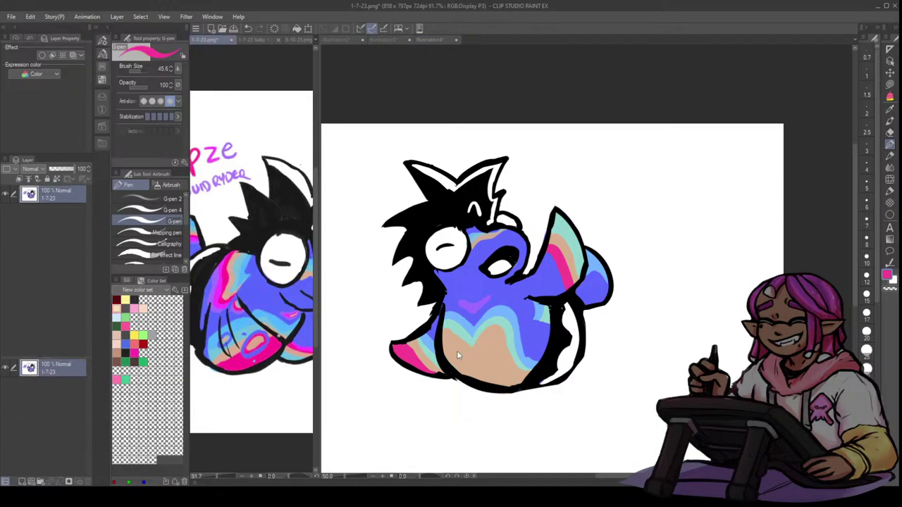
{"action": "left_click", "coordinate": [458, 355]}
{"action": "mouse_move", "coordinate": [449, 347]}
{"action": "left_mouse_down"}
{"action": "mouse_move", "coordinate": [474, 372]}
{"action": "mouse_move", "coordinate": [448, 344]}
{"action": "mouse_move", "coordinate": [480, 346]}
{"action": "mouse_move", "coordinate": [478, 358]}
{"action": "mouse_move", "coordinate": [485, 344]}
{"action": "mouse_move", "coordinate": [492, 358]}
{"action": "mouse_move", "coordinate": [491, 338]}
{"action": "mouse_move", "coordinate": [483, 349]}
{"action": "mouse_move", "coordinate": [494, 344]}
{"action": "mouse_move", "coordinate": [500, 376]}
{"action": "mouse_move", "coordinate": [489, 358]}
{"action": "mouse_move", "coordinate": [447, 355]}
{"action": "mouse_move", "coordinate": [497, 381]}
{"action": "mouse_move", "coordinate": [491, 377]}
{"action": "mouse_move", "coordinate": [512, 382]}
{"action": "mouse_move", "coordinate": [540, 373]}
{"action": "left_mouse_up"}
{"action": "key", "text": "]"}
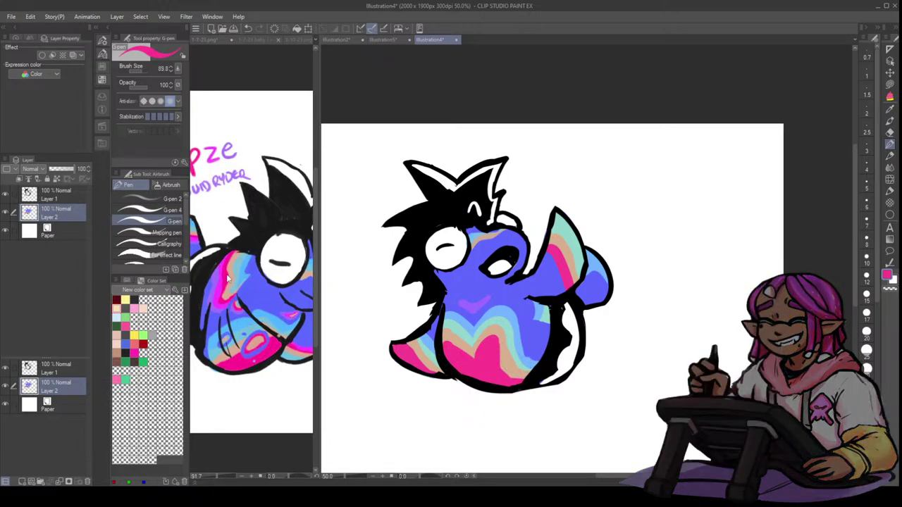
- Reduce the brush size to 38.3 and sample the magenta from the reference creature's side marking
{"action": "left_click", "coordinate": [234, 284]}
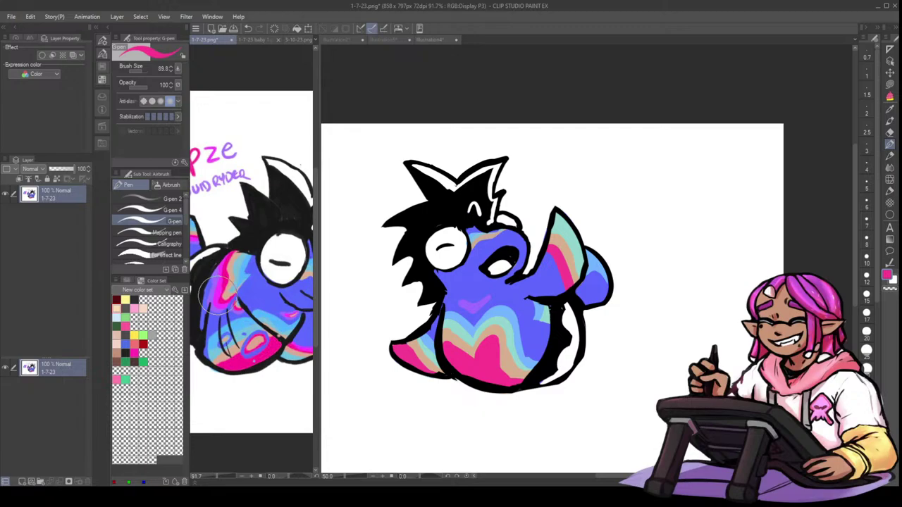
{"action": "key", "text": "bracketleft"}
{"action": "key", "text": "bracketleft"}
{"action": "key", "text": "bracketleft"}
{"action": "key", "text": "bracketleft"}
{"action": "key", "text": "bracketleft"}
{"action": "key", "text": "bracketleft"}
{"action": "key", "text": "bracketleft"}
{"action": "key", "text": "bracketleft"}
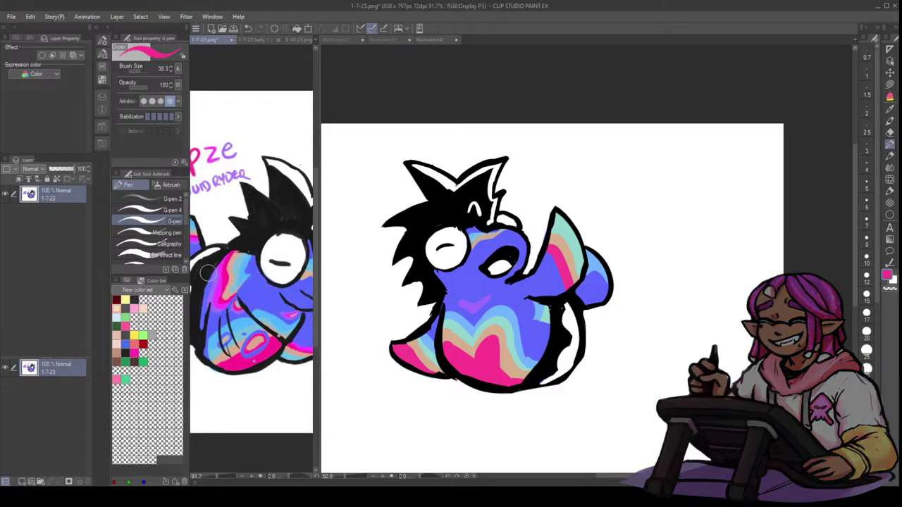
{"action": "left_click", "coordinate": [224, 275], "text": "alt"}
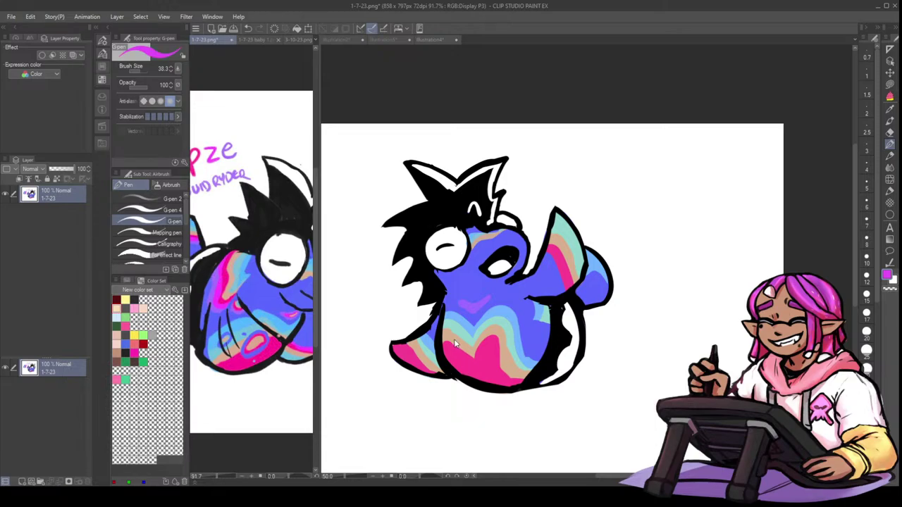
{"action": "key", "text": "ctrl+Tab"}
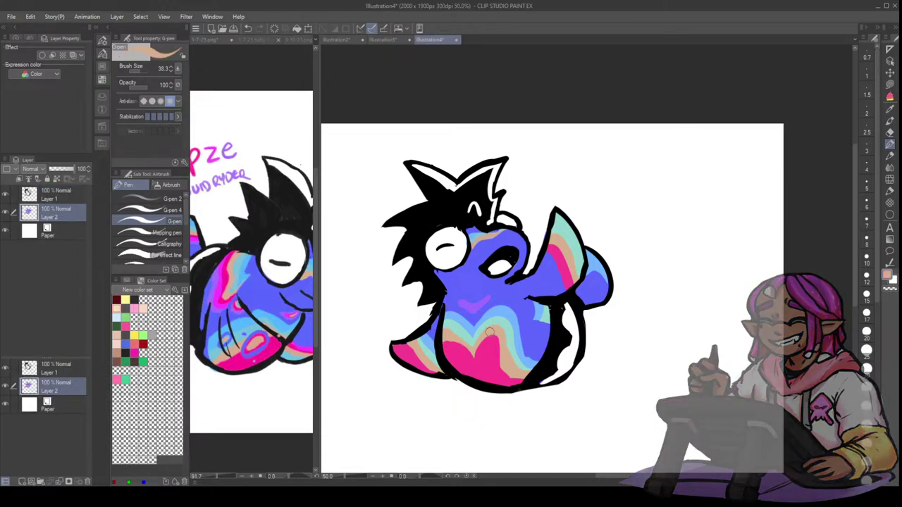
- Refine the border between the belly's peach band and hot pink fill by alternating the two sampled colours
{"action": "left_click", "coordinate": [442, 331], "text": "alt"}
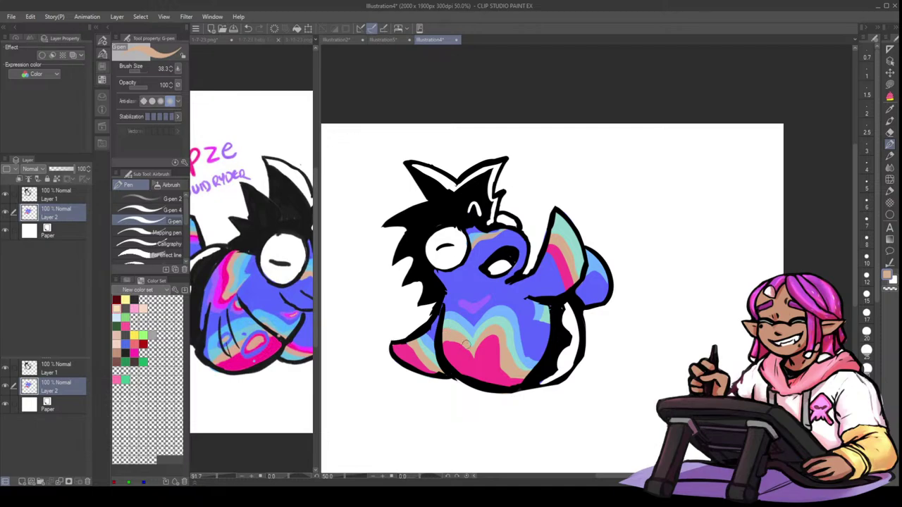
{"action": "left_click", "coordinate": [458, 350], "text": "alt"}
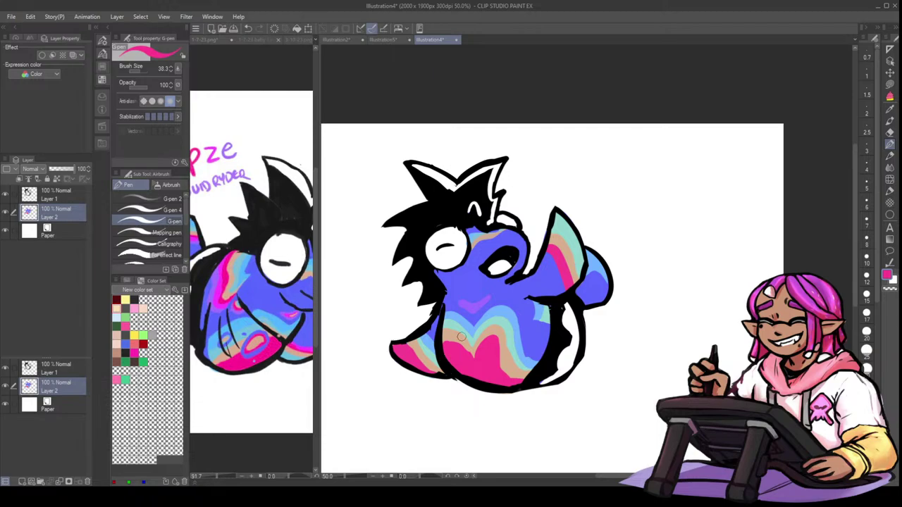
{"action": "left_click", "coordinate": [464, 336], "text": "alt"}
{"action": "left_click", "coordinate": [485, 351], "text": "alt"}
{"action": "left_click_drag", "start_coordinate": [496, 343], "coordinate": [503, 367]}
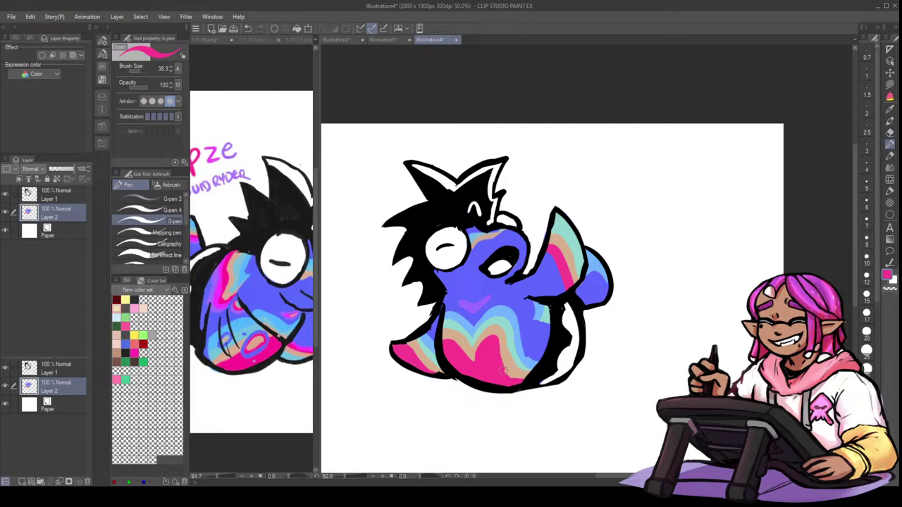
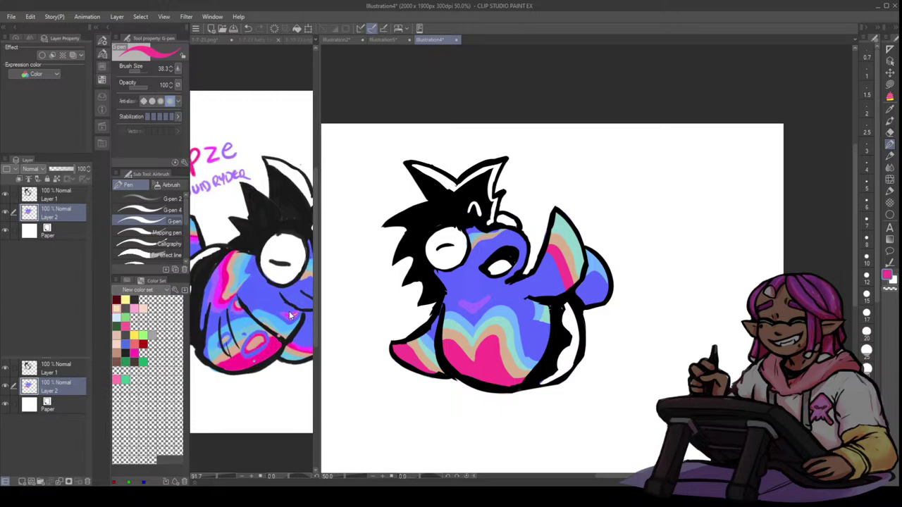
- Repaint the chest's V-shaped mark with magenta and purple, and add a hot pink centre sampled from the reference
{"action": "key", "text": "ctrl+Tab"}
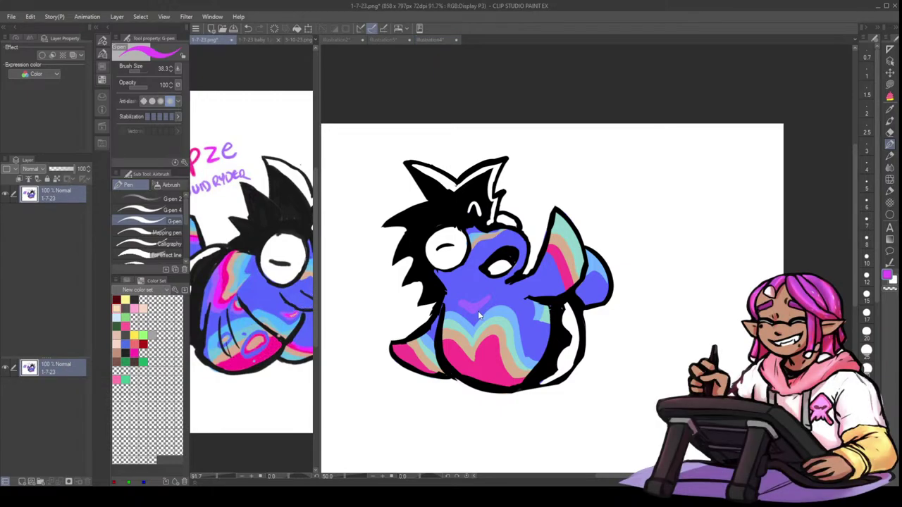
{"action": "key", "text": "ctrl+shift+Tab"}
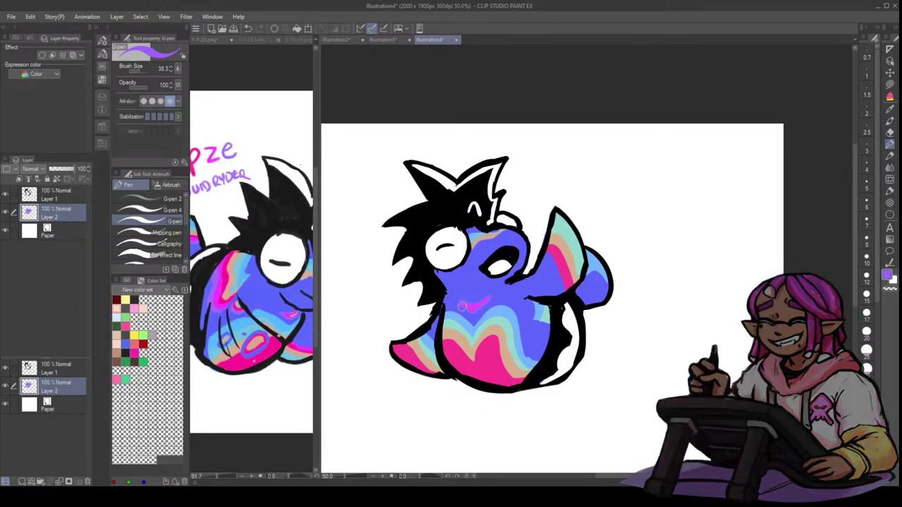
{"action": "left_click", "coordinate": [294, 317]}
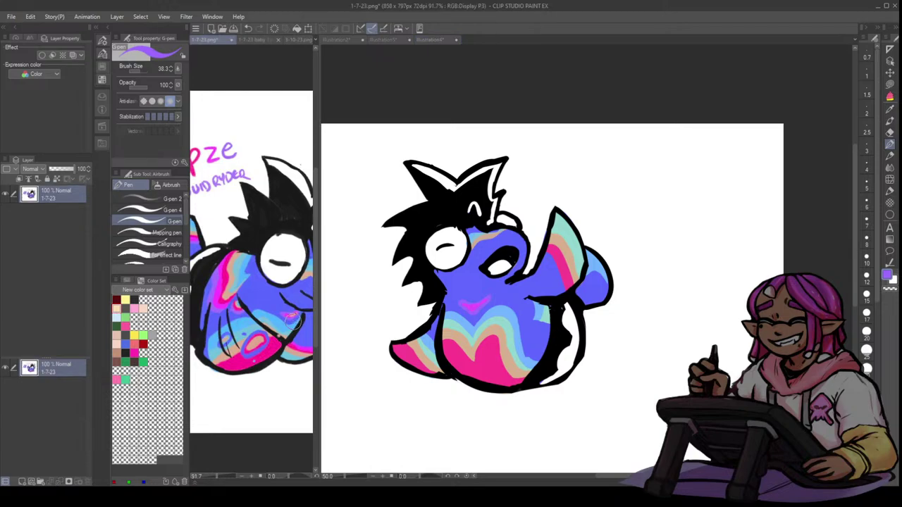
{"action": "left_click", "coordinate": [227, 279], "text": "alt"}
{"action": "left_click", "coordinate": [402, 352]}
{"action": "mouse_move", "coordinate": [402, 351]}
{"action": "left_mouse_down"}
{"action": "mouse_move", "coordinate": [418, 369]}
{"action": "mouse_move", "coordinate": [465, 366]}
{"action": "left_mouse_up"}
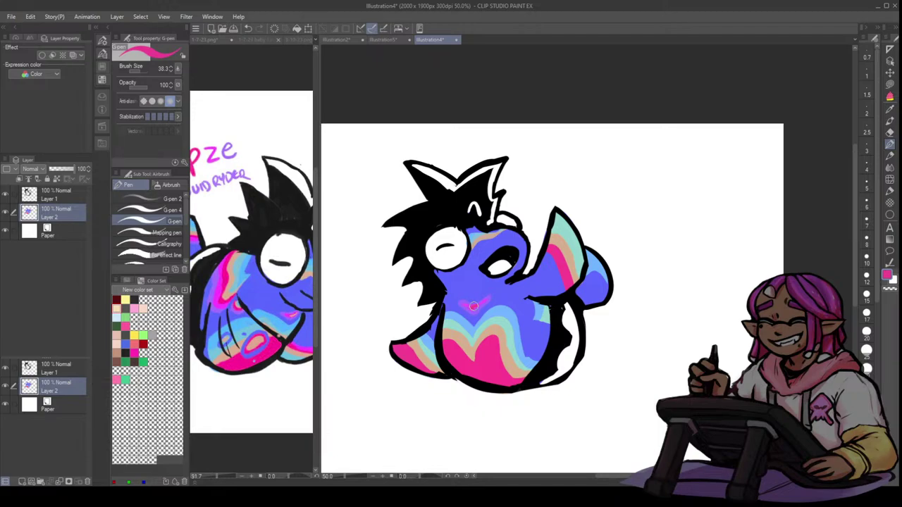
{"action": "left_click_drag", "start_coordinate": [473, 307], "coordinate": [480, 305]}
{"action": "key", "text": "alt"}
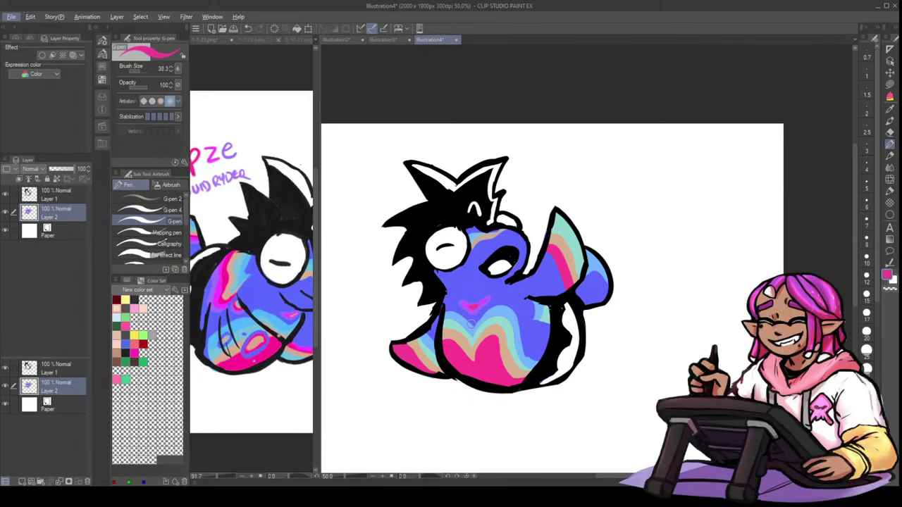
- Paint body blue along the raised fin's inner edge up to its tip, undoing the unwanted strokes
{"action": "key", "text": "alt"}
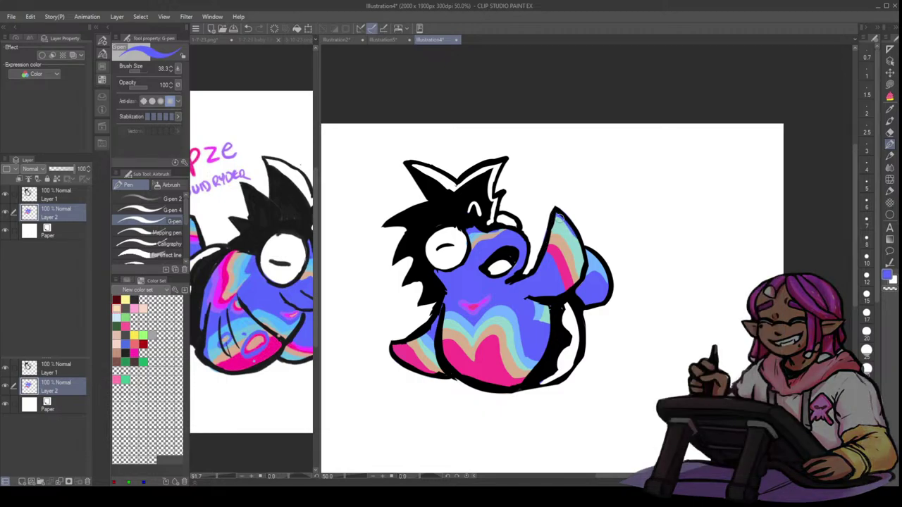
{"action": "key", "text": "ctrl+z"}
{"action": "mouse_move", "coordinate": [546, 252]}
{"action": "left_mouse_down"}
{"action": "mouse_move", "coordinate": [558, 211]}
{"action": "mouse_move", "coordinate": [573, 228]}
{"action": "mouse_move", "coordinate": [582, 271]}
{"action": "left_mouse_up"}
{"action": "key", "text": "ctrl+z"}
{"action": "left_click_drag", "start_coordinate": [560, 222], "coordinate": [552, 252]}
{"action": "left_click_drag", "start_coordinate": [561, 217], "coordinate": [581, 268]}
{"action": "key", "text": "ctrl+z"}
- Paint an oval blue spot over the peach band of the tail
{"action": "left_click_drag", "start_coordinate": [415, 351], "coordinate": [425, 348]}
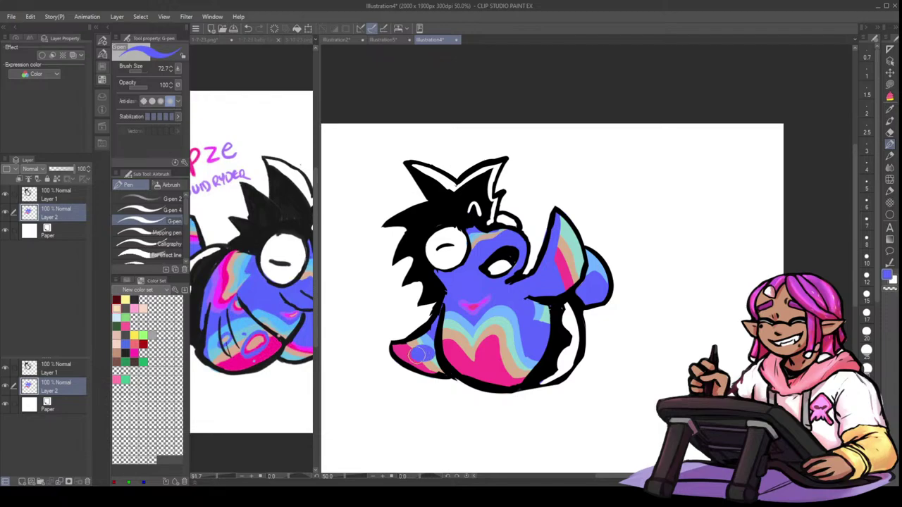
{"action": "left_click_drag", "start_coordinate": [455, 344], "coordinate": [420, 355]}
{"action": "left_click", "coordinate": [451, 342], "text": "alt"}
{"action": "left_click", "coordinate": [421, 354], "text": "alt"}
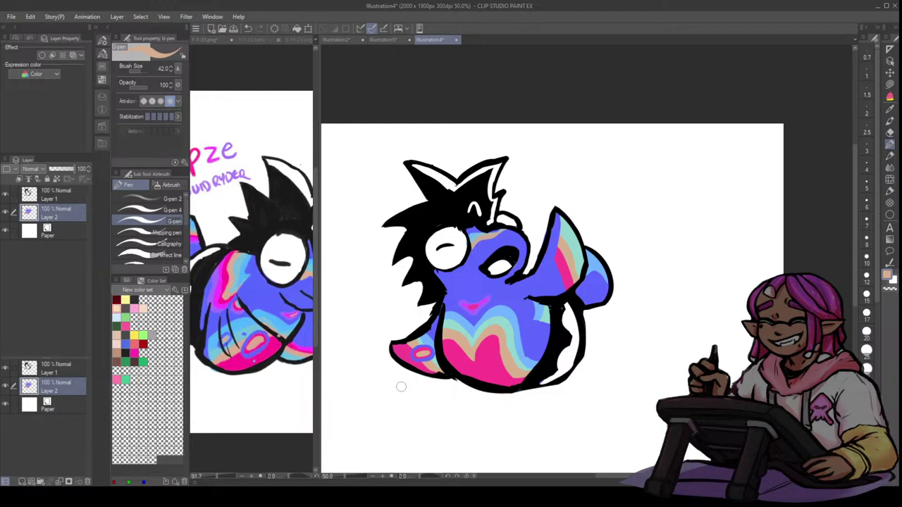
{"action": "key", "text": "ctrl+z"}
{"action": "left_click", "coordinate": [438, 327], "text": "alt"}
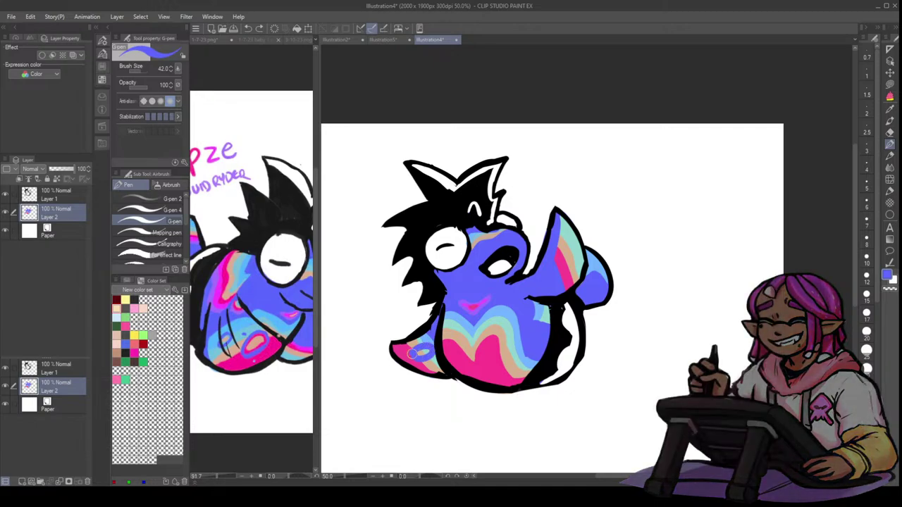
{"action": "left_click", "coordinate": [415, 344], "text": "alt"}
{"action": "left_click_drag", "start_coordinate": [418, 353], "coordinate": [424, 350]}
{"action": "key", "text": "ctrl+z"}
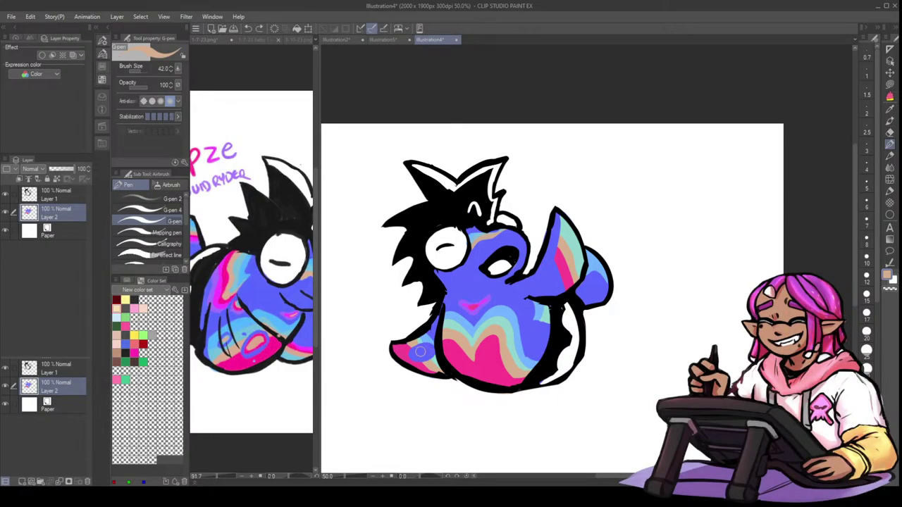
- Paint a hot pink ring and peach centre inside the tail's blue oval spot, and dot the tail with light blue
{"action": "left_click", "coordinate": [415, 358], "text": "alt"}
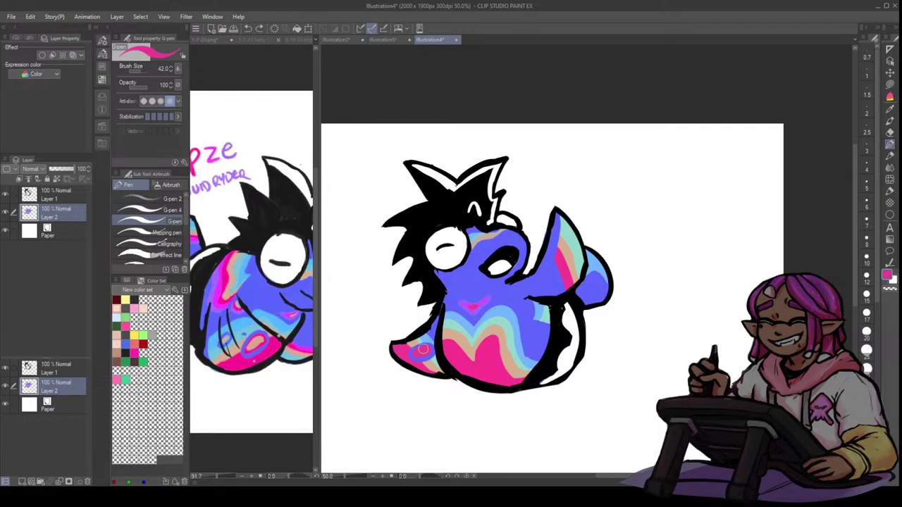
{"action": "left_click", "coordinate": [422, 350], "text": "alt"}
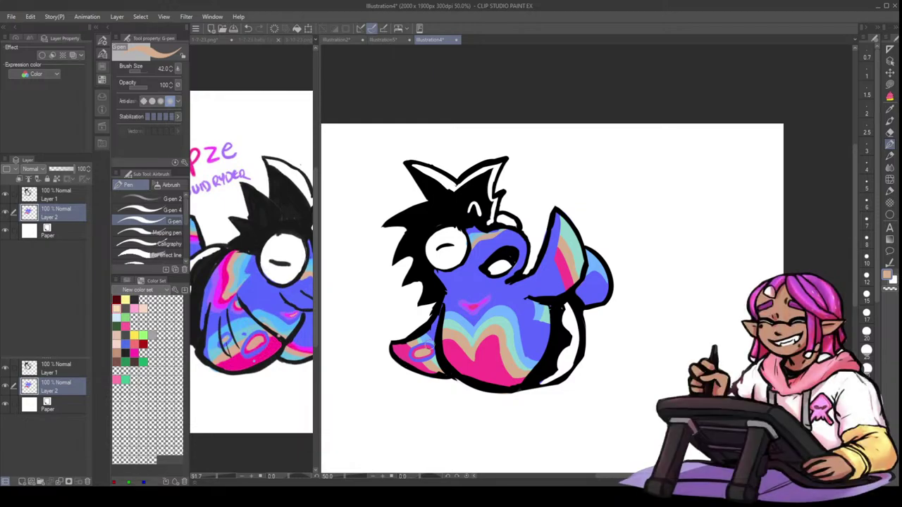
{"action": "left_click", "coordinate": [426, 337], "text": "alt"}
{"action": "left_click", "coordinate": [428, 337], "text": "alt"}
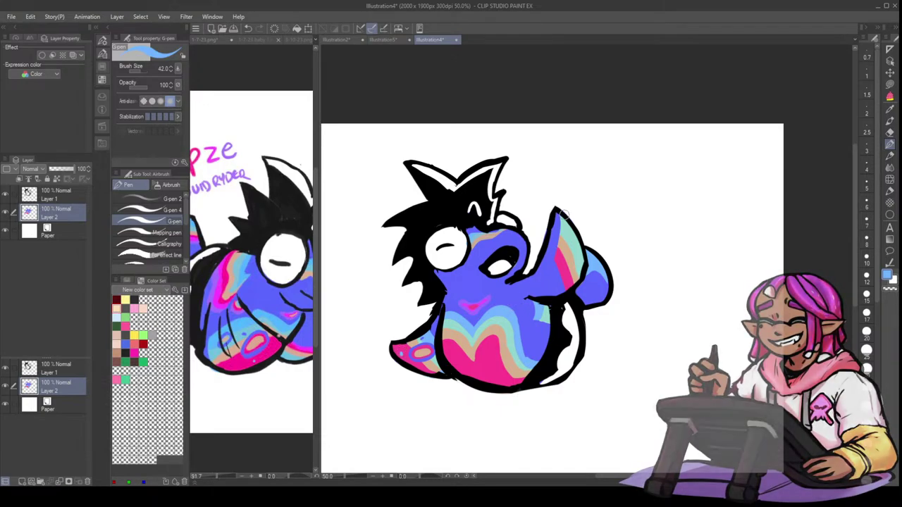
- Paint a light-blue border along the raised fin's outer edge, undoing the unwanted stroke
{"action": "left_click_drag", "start_coordinate": [563, 220], "coordinate": [585, 259]}
{"action": "left_click_drag", "start_coordinate": [572, 229], "coordinate": [583, 259]}
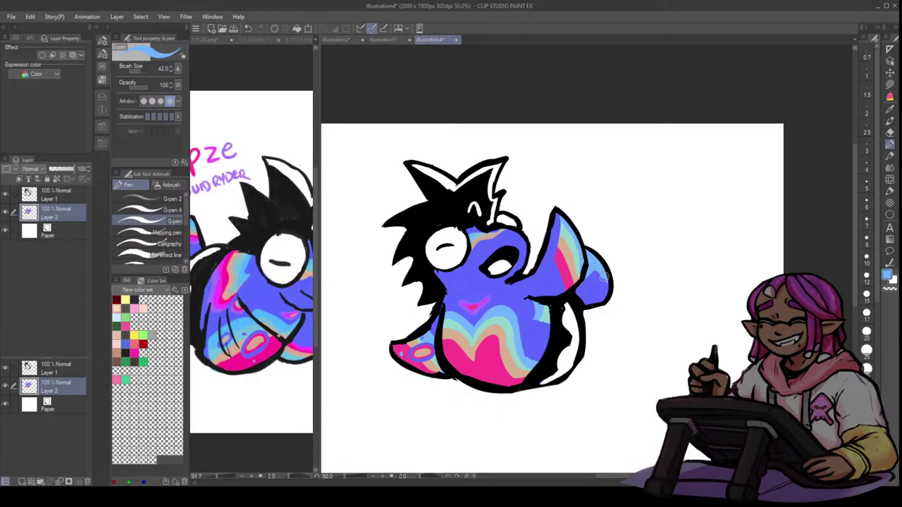
{"action": "key", "text": "ctrl+z"}
- Check the reference and paint the rear fin's lower half purple with a magenta band above it, undoing the stray stroke
{"action": "key", "text": "ctrl+Tab"}
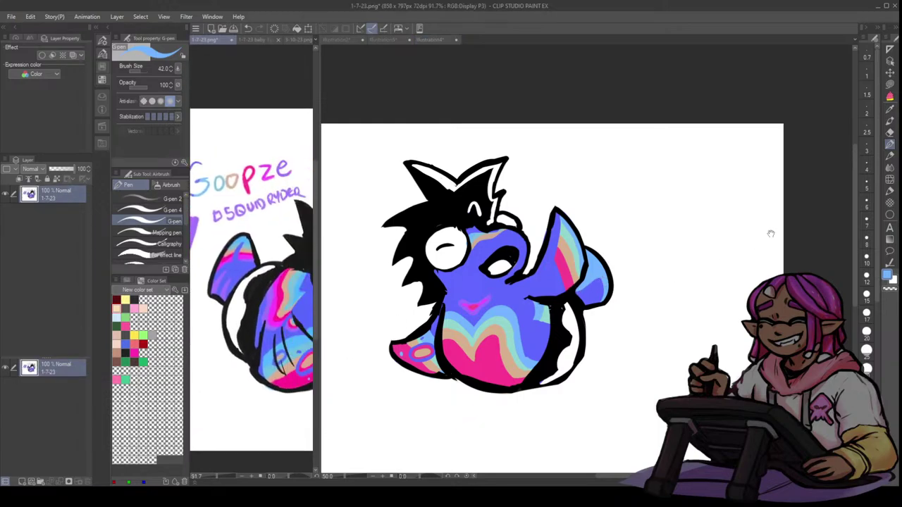
{"action": "key", "text": "ctrl+shift+Tab"}
{"action": "left_click", "coordinate": [488, 299], "text": "alt"}
{"action": "mouse_move", "coordinate": [603, 287]}
{"action": "left_mouse_down"}
{"action": "mouse_move", "coordinate": [598, 298]}
{"action": "mouse_move", "coordinate": [596, 282]}
{"action": "mouse_move", "coordinate": [582, 300]}
{"action": "mouse_move", "coordinate": [595, 274]}
{"action": "mouse_move", "coordinate": [586, 280]}
{"action": "left_mouse_up"}
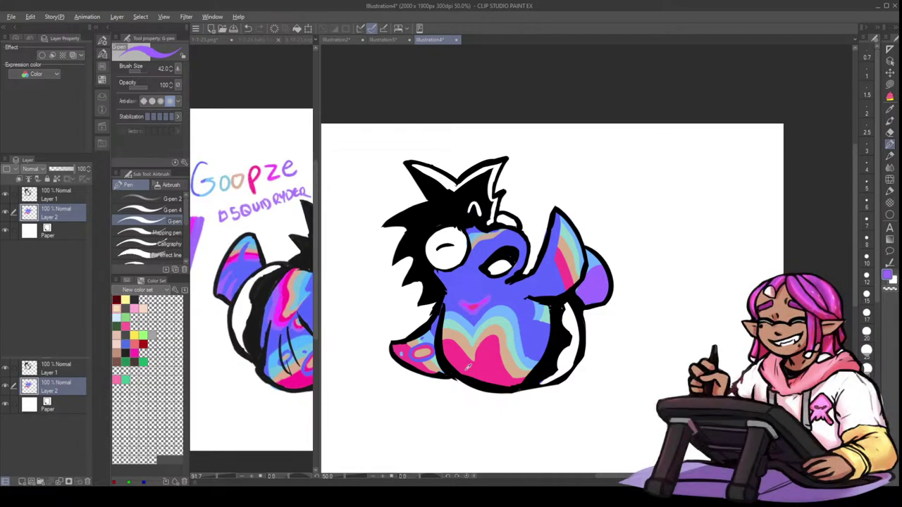
{"action": "mouse_move", "coordinate": [585, 284]}
{"action": "left_mouse_down"}
{"action": "mouse_move", "coordinate": [595, 264]}
{"action": "mouse_move", "coordinate": [605, 280]}
{"action": "mouse_move", "coordinate": [580, 293]}
{"action": "mouse_move", "coordinate": [592, 273]}
{"action": "left_mouse_up"}
{"action": "key", "text": "ctrl+z"}
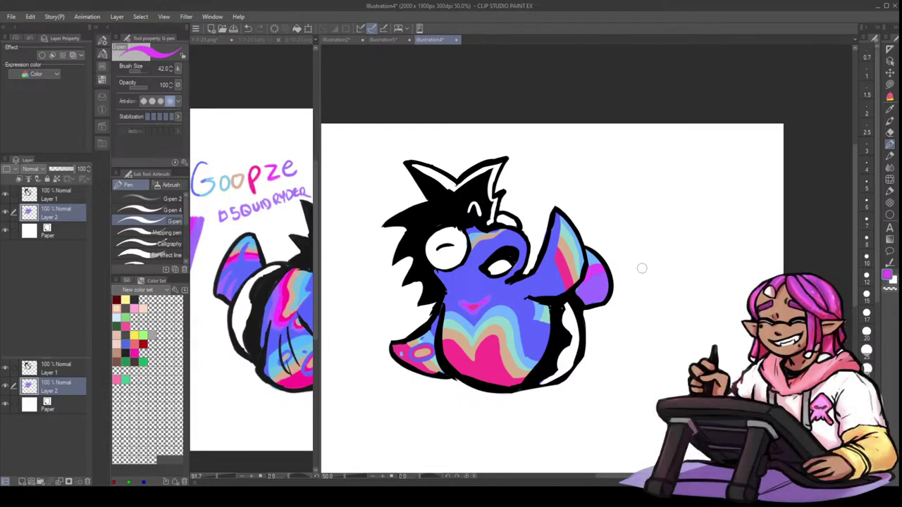
- Paint a magenta band and a purple area inside the belly's hot pink section, sampling the colours from the rear fin
{"action": "left_click", "coordinate": [473, 377], "text": "alt"}
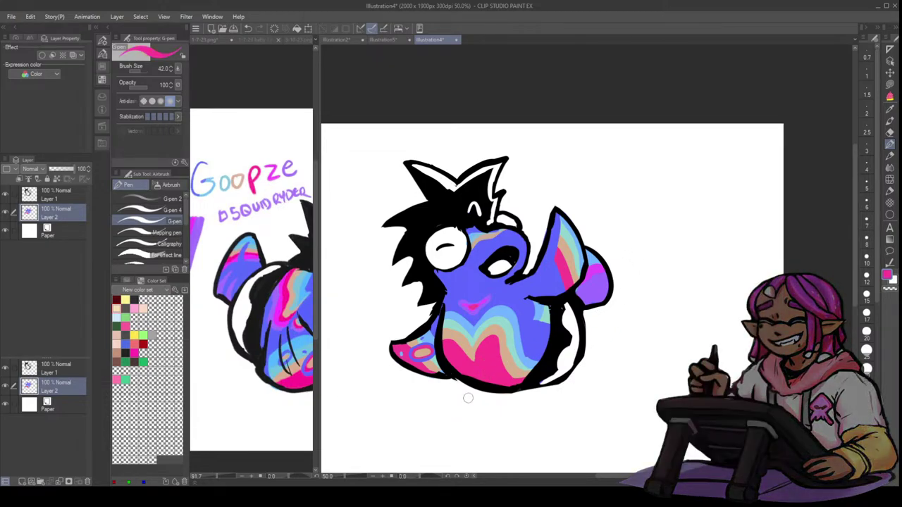
{"action": "left_click", "coordinate": [292, 413]}
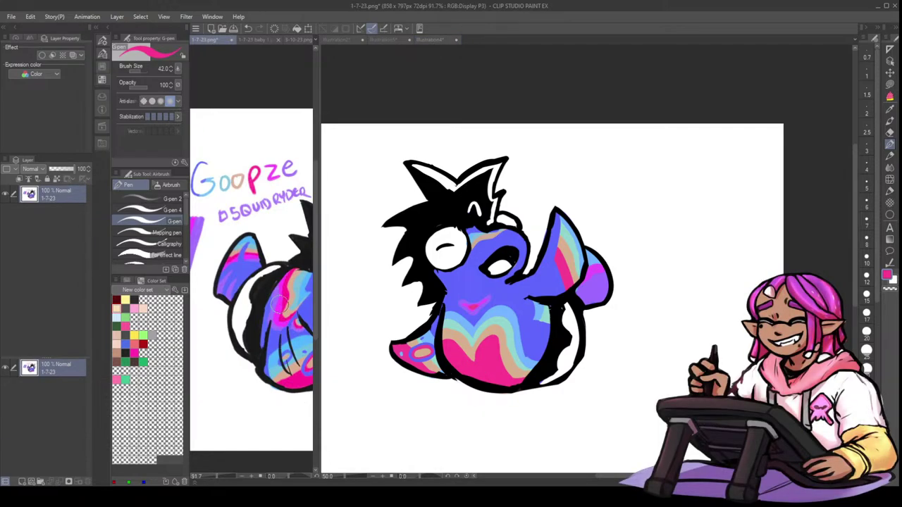
{"action": "left_click", "coordinate": [597, 268]}
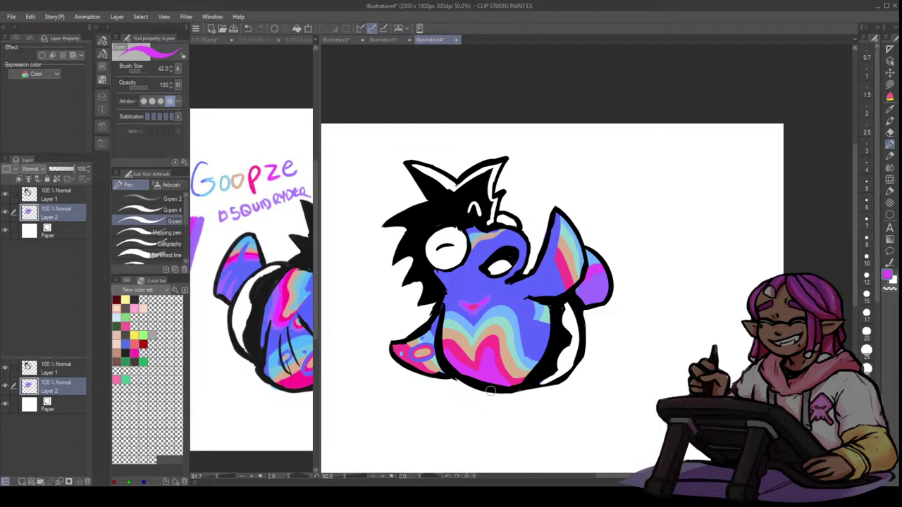
{"action": "left_click", "coordinate": [592, 293], "text": "alt"}
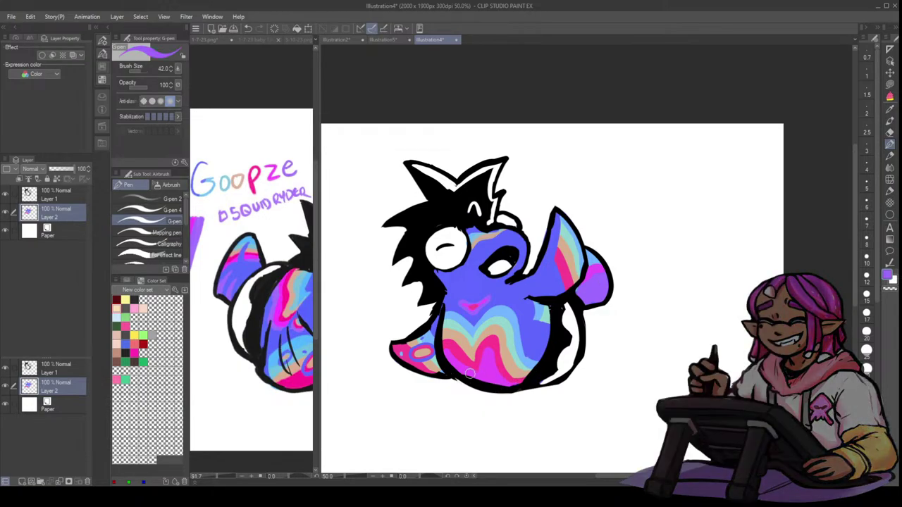
{"action": "key", "text": "ctrl+z"}
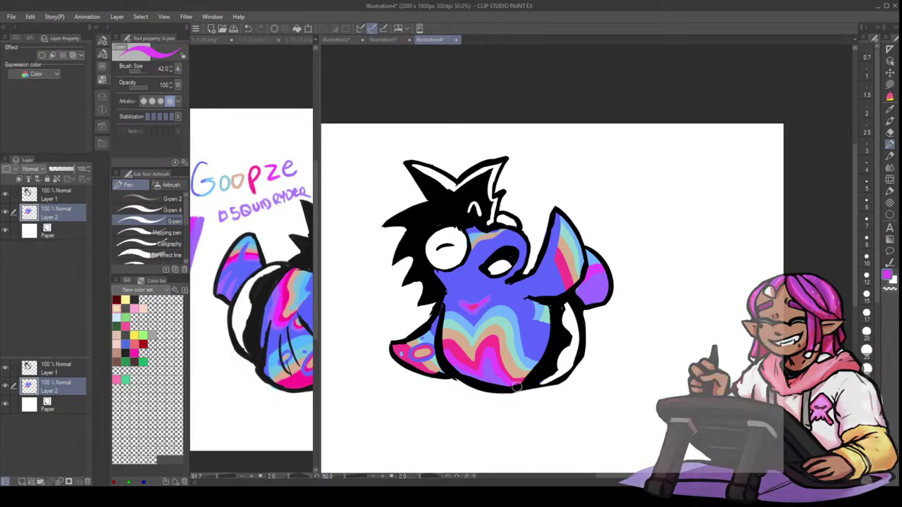
- Reshape the light-blue patch below the raised fin's base using sampled body blue, light blue and teal
{"action": "left_click", "coordinate": [538, 308], "text": "alt"}
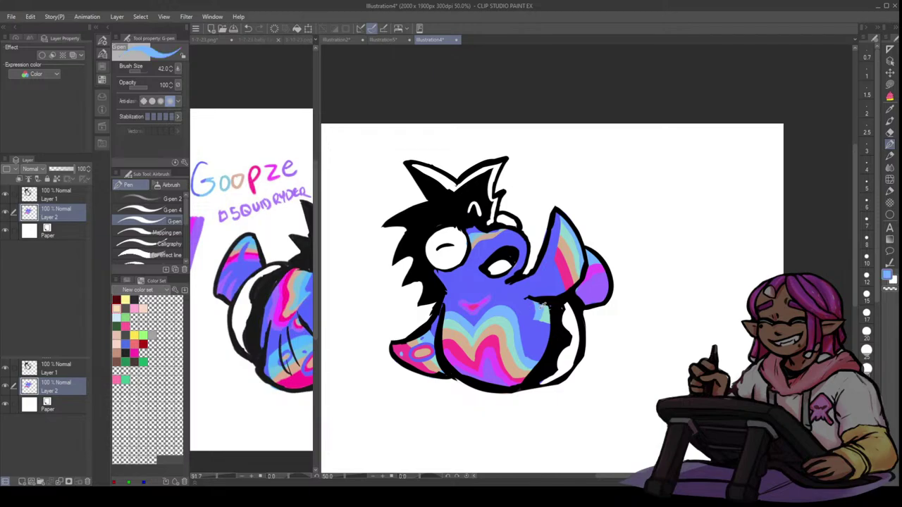
{"action": "left_click", "coordinate": [532, 315], "text": "alt"}
{"action": "left_click_drag", "start_coordinate": [528, 319], "coordinate": [546, 325]}
{"action": "left_click", "coordinate": [538, 309], "text": "alt"}
{"action": "left_click", "coordinate": [534, 317], "text": "alt"}
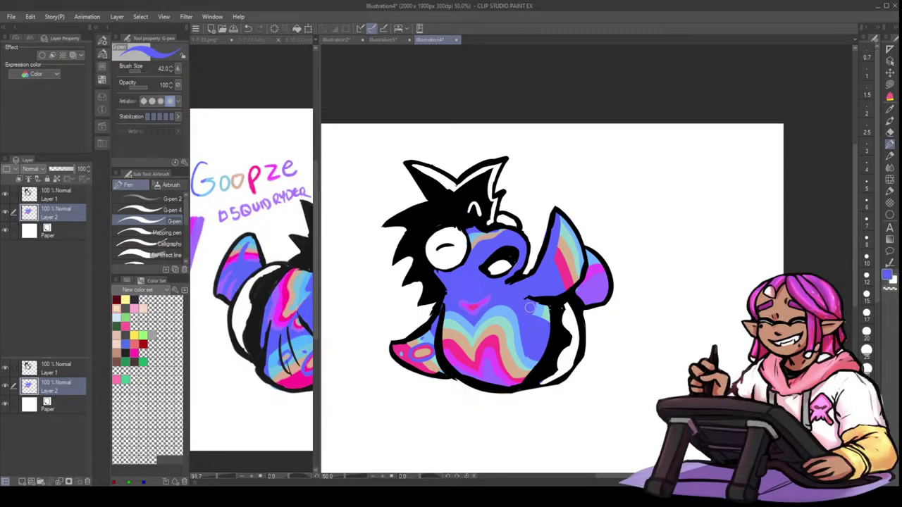
{"action": "left_click", "coordinate": [538, 311], "text": "alt"}
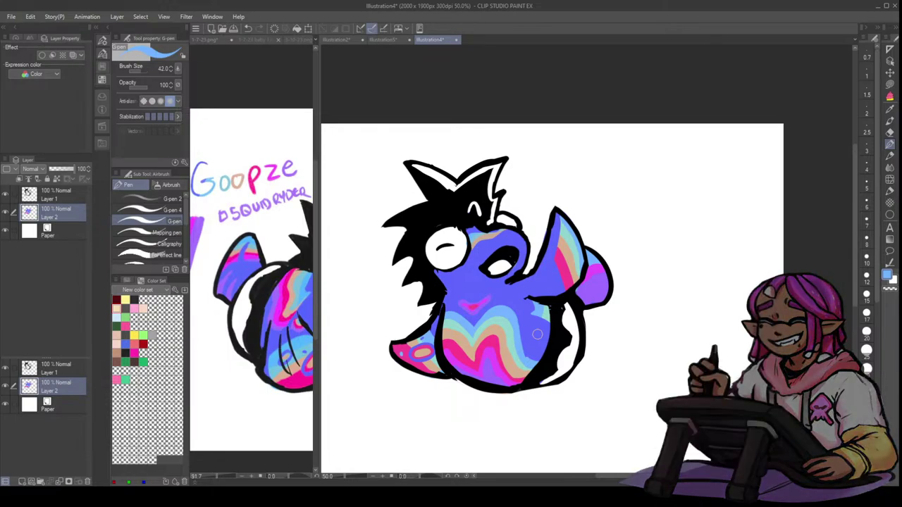
{"action": "left_click", "coordinate": [548, 305], "text": "alt"}
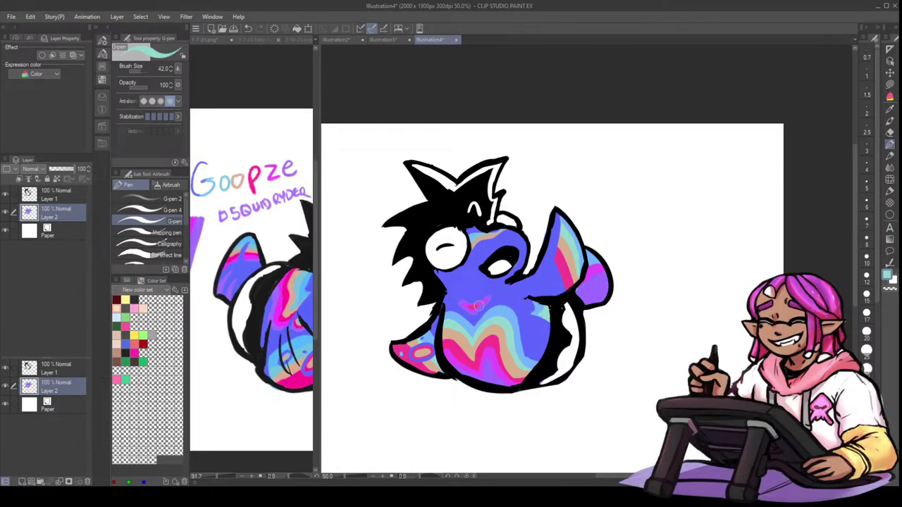
- Check the reference and add hot pink, peach and teal bands to the upper part of the rear fin
{"action": "key", "text": "ctrl+Tab"}
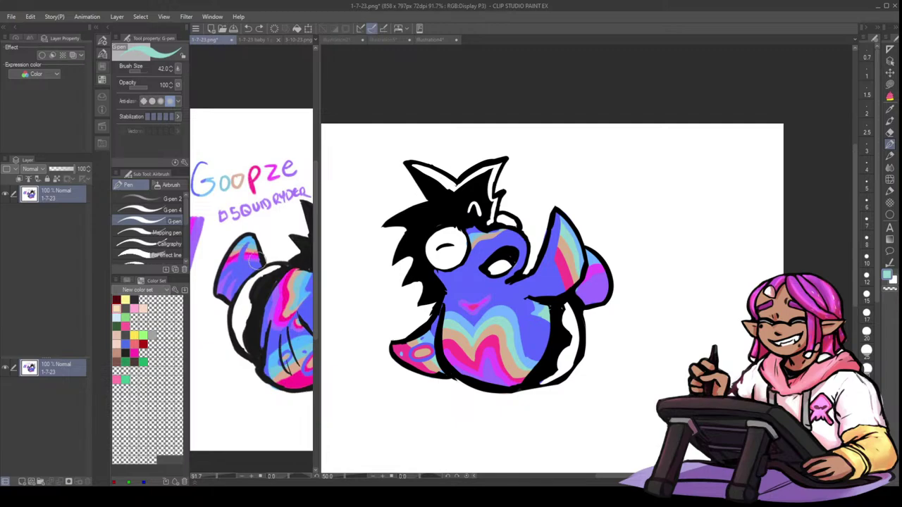
{"action": "left_click", "coordinate": [577, 277]}
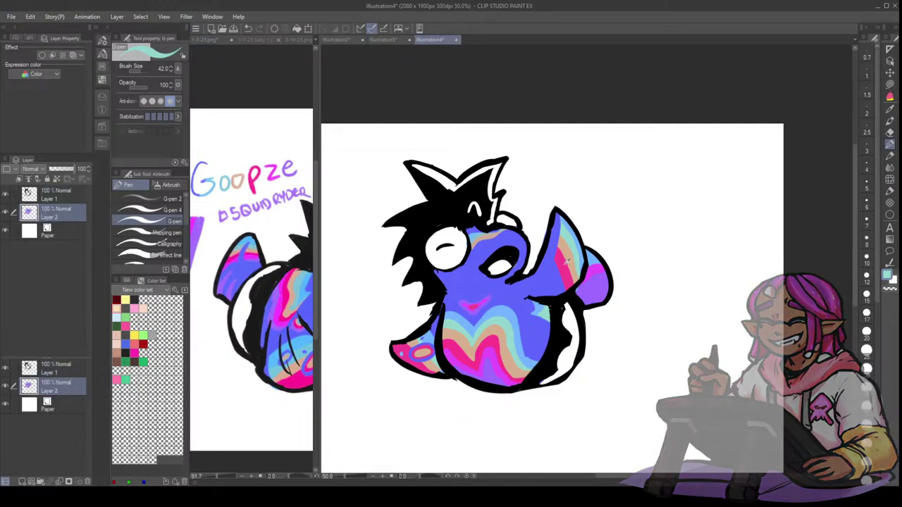
{"action": "left_click", "coordinate": [565, 268], "text": "alt"}
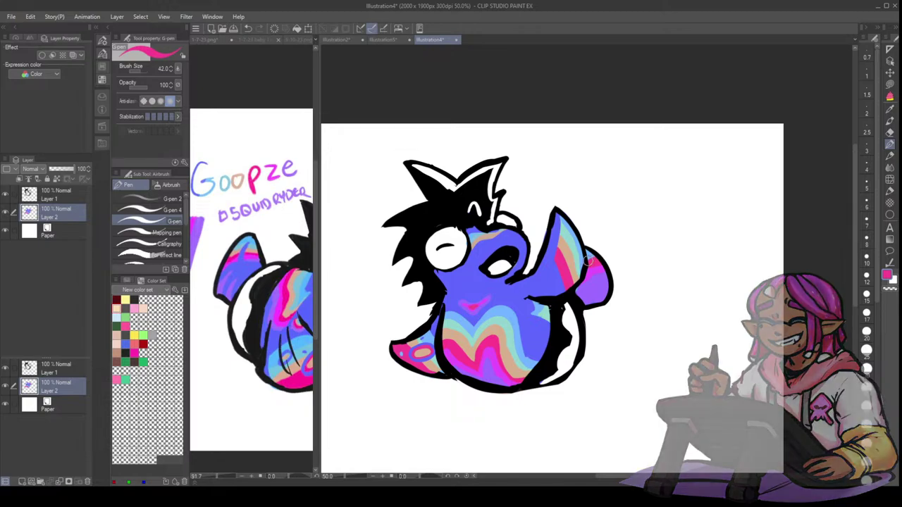
{"action": "left_click", "coordinate": [573, 258], "text": "alt"}
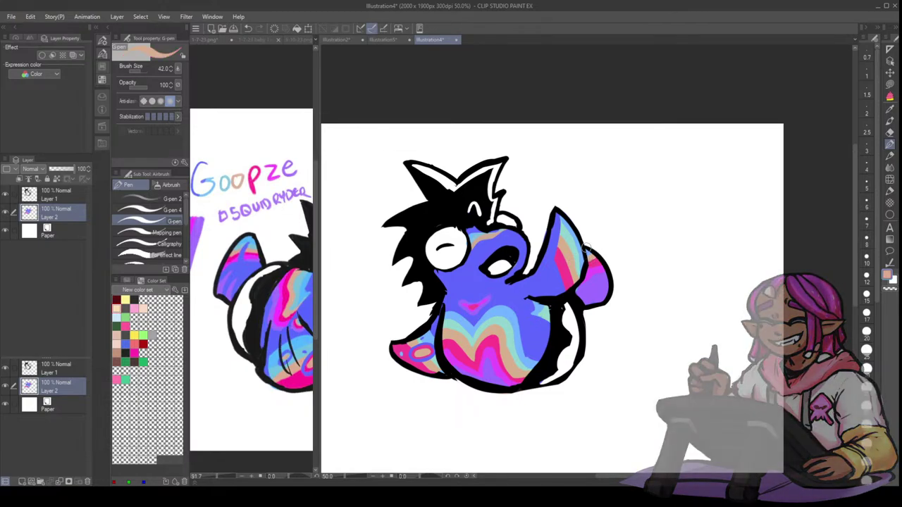
{"action": "left_click", "coordinate": [589, 255], "text": "alt"}
{"action": "left_click_drag", "start_coordinate": [590, 257], "coordinate": [589, 251]}
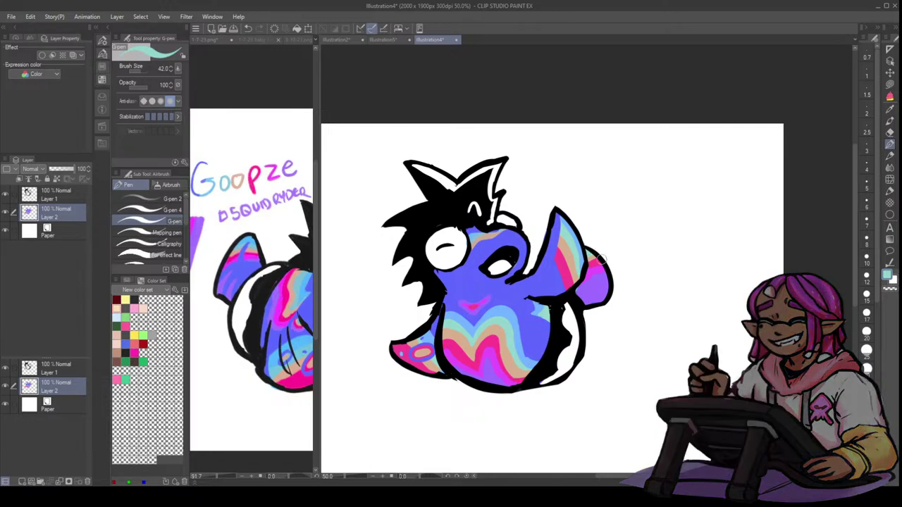
- Draw thin body-blue ribs over the purple part of the rear fin
{"action": "left_click", "coordinate": [632, 283], "text": "alt"}
{"action": "left_click", "coordinate": [580, 272], "text": "alt"}
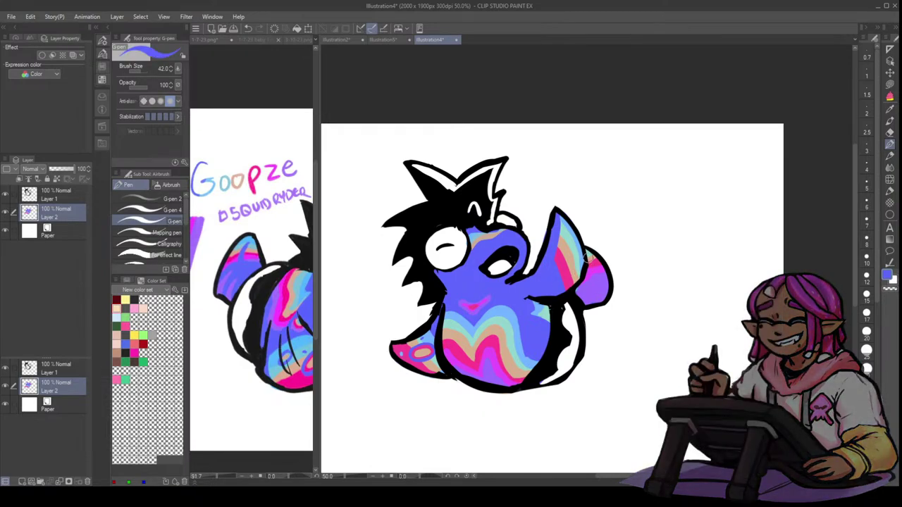
{"action": "mouse_move", "coordinate": [590, 264]}
{"action": "left_mouse_down"}
{"action": "mouse_move", "coordinate": [591, 293]}
{"action": "mouse_move", "coordinate": [575, 292]}
{"action": "mouse_move", "coordinate": [582, 284]}
{"action": "mouse_move", "coordinate": [595, 307]}
{"action": "left_mouse_up"}
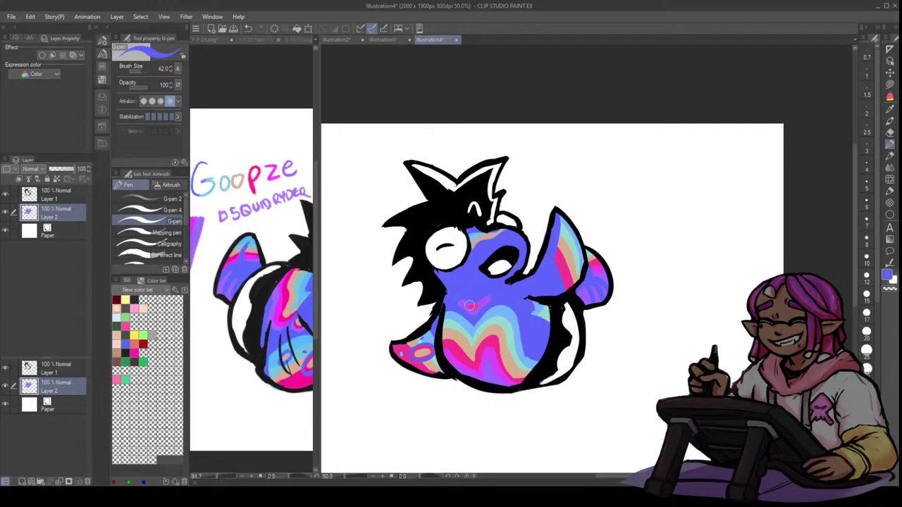
- Merge the line art layer down into the colour layer and touch up the outline between the mouth and raised fin
{"action": "left_click", "coordinate": [63, 368]}
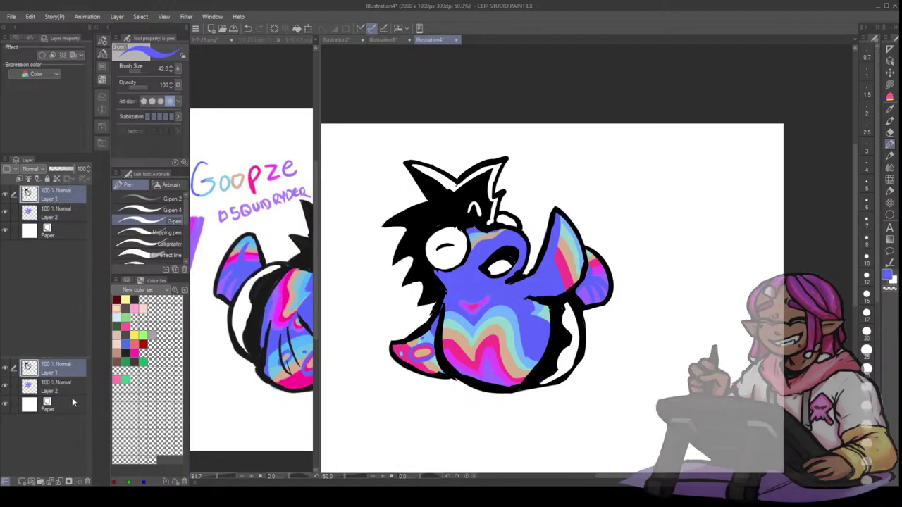
{"action": "left_click", "coordinate": [65, 482]}
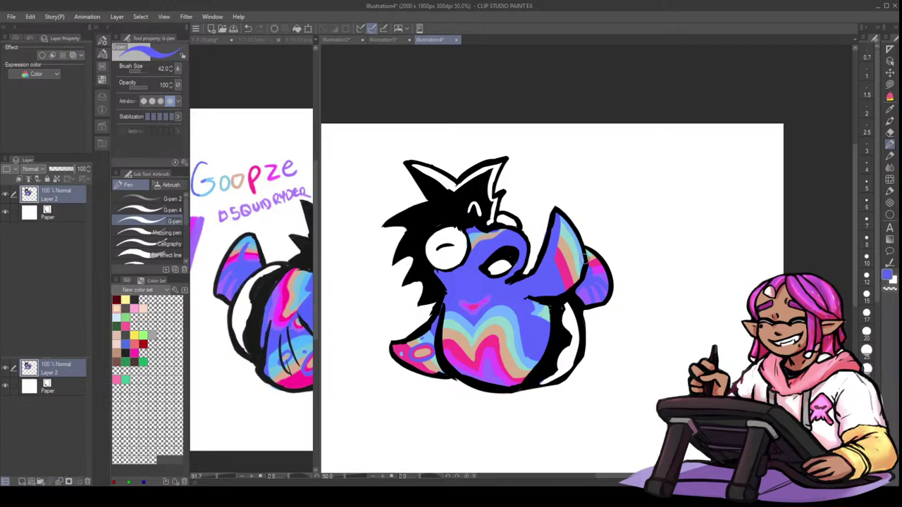
{"action": "key", "text": "bracketleft"}
{"action": "key", "text": "bracketleft"}
{"action": "key", "text": "e"}
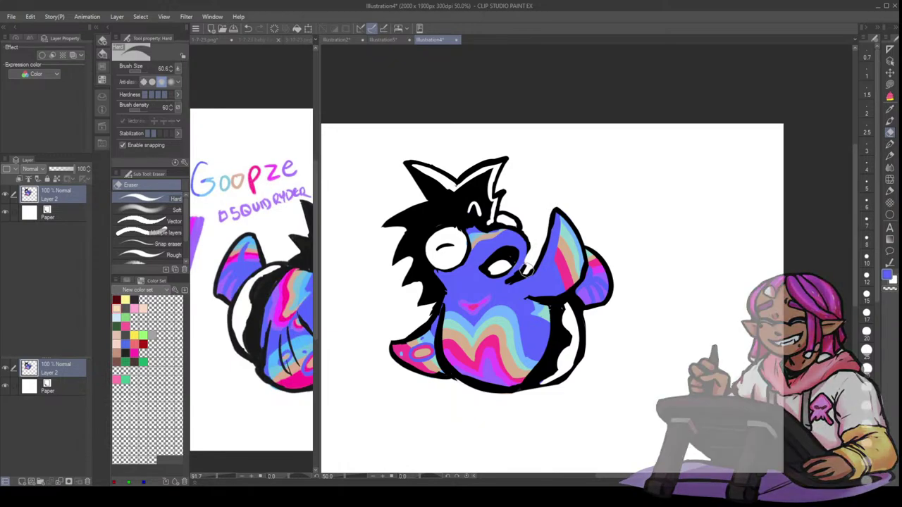
{"action": "key", "text": "p"}
- Draw a narrow purple rectangle outline beside the rear fin, toggling the layer's transparent pixel lock on and off
{"action": "left_click", "coordinate": [612, 275], "text": "alt"}
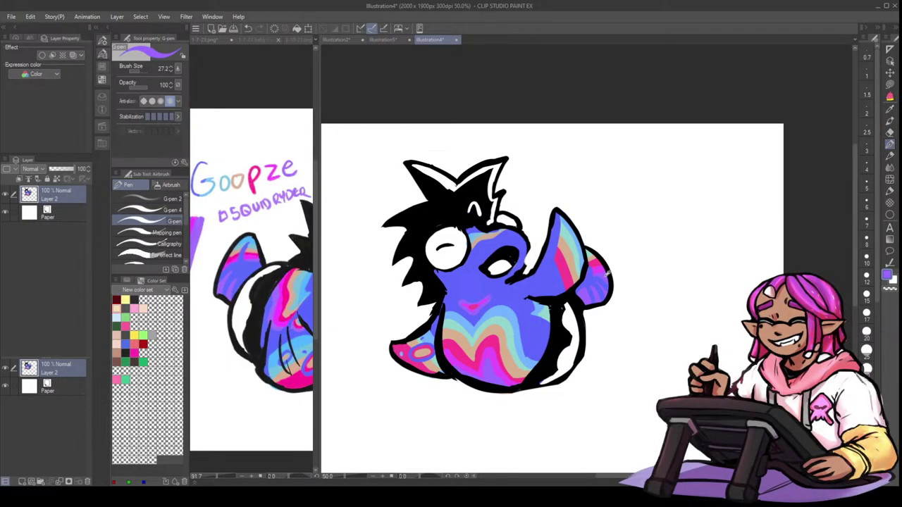
{"action": "mouse_move", "coordinate": [621, 278]}
{"action": "left_mouse_down"}
{"action": "mouse_move", "coordinate": [631, 289]}
{"action": "mouse_move", "coordinate": [638, 244]}
{"action": "mouse_move", "coordinate": [621, 241]}
{"action": "left_mouse_up"}
{"action": "left_click_drag", "start_coordinate": [619, 245], "coordinate": [619, 285]}
{"action": "left_click", "coordinate": [57, 179]}
{"action": "left_click_drag", "start_coordinate": [644, 264], "coordinate": [648, 254]}
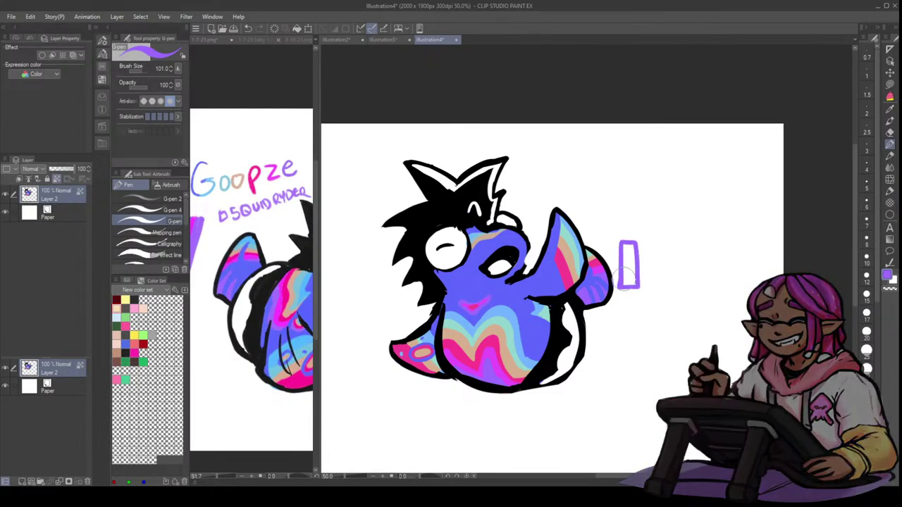
{"action": "left_click", "coordinate": [58, 181]}
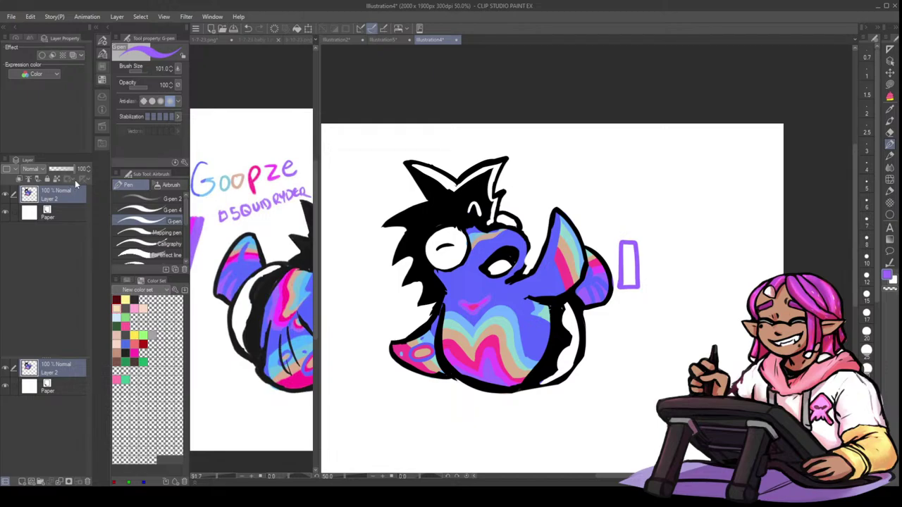
{"action": "left_click_drag", "start_coordinate": [626, 254], "coordinate": [621, 254]}
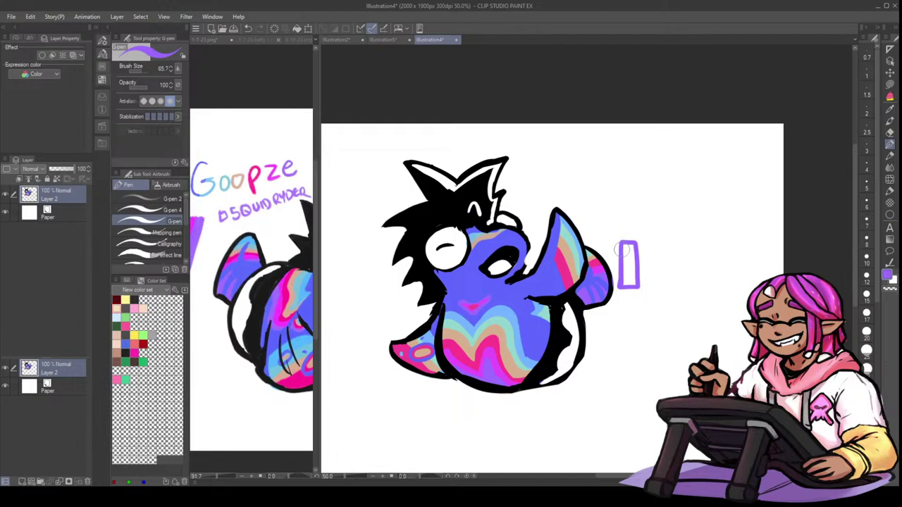
- Make a rectangular selection over the purple outline beside the rear fin, fill it with solid purple and deselect
{"action": "left_click", "coordinate": [890, 191]}
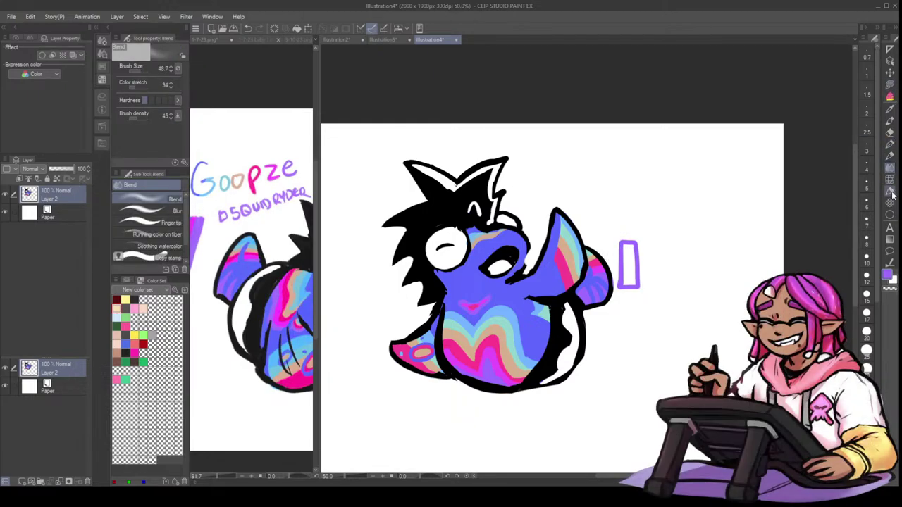
{"action": "left_click", "coordinate": [890, 239]}
{"action": "left_click", "coordinate": [889, 85]}
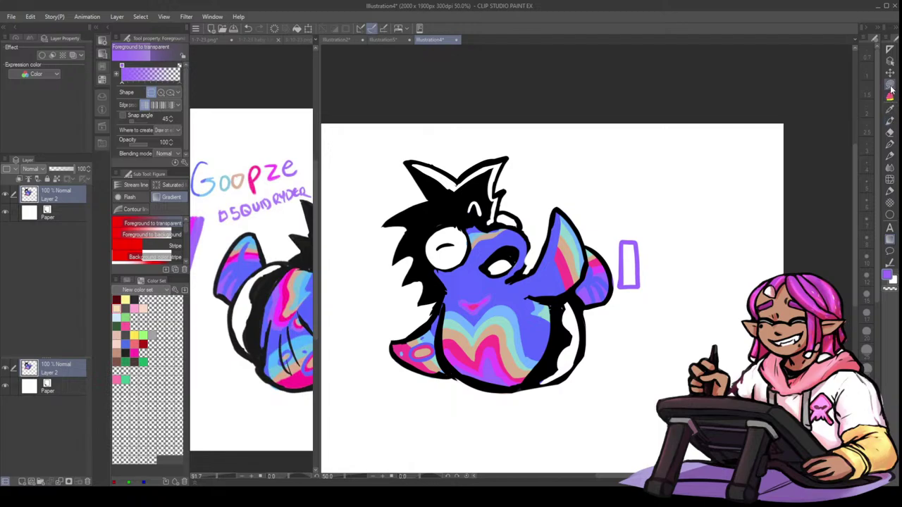
{"action": "left_click", "coordinate": [133, 185]}
{"action": "left_click", "coordinate": [137, 221]}
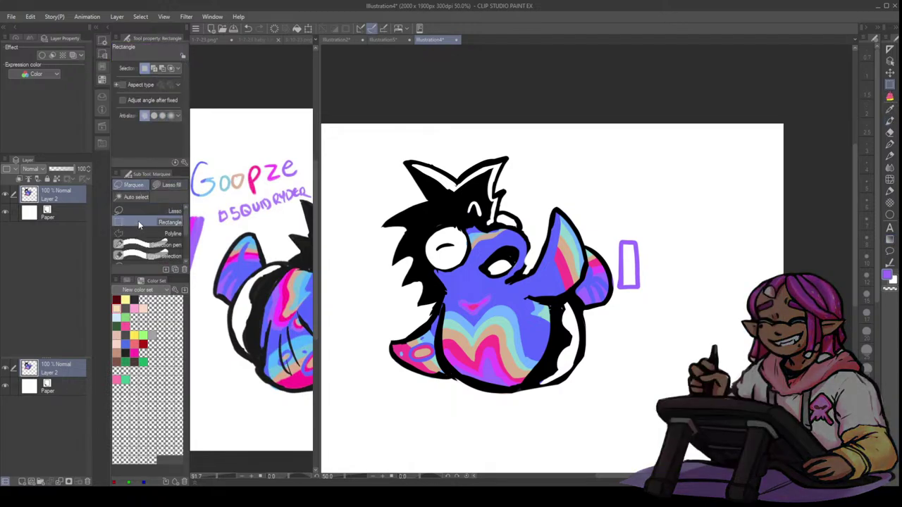
{"action": "left_click_drag", "start_coordinate": [620, 239], "coordinate": [641, 289]}
{"action": "left_click", "coordinate": [694, 304]}
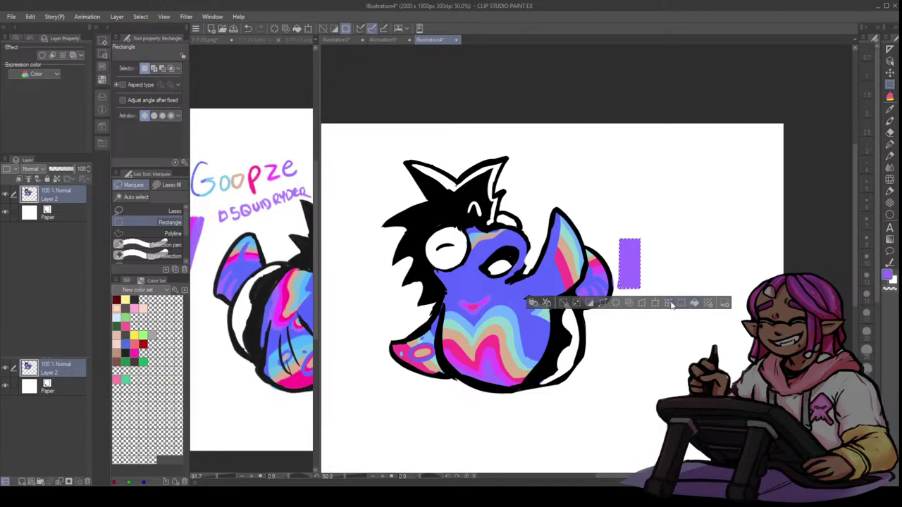
{"action": "key", "text": "ctrl+d"}
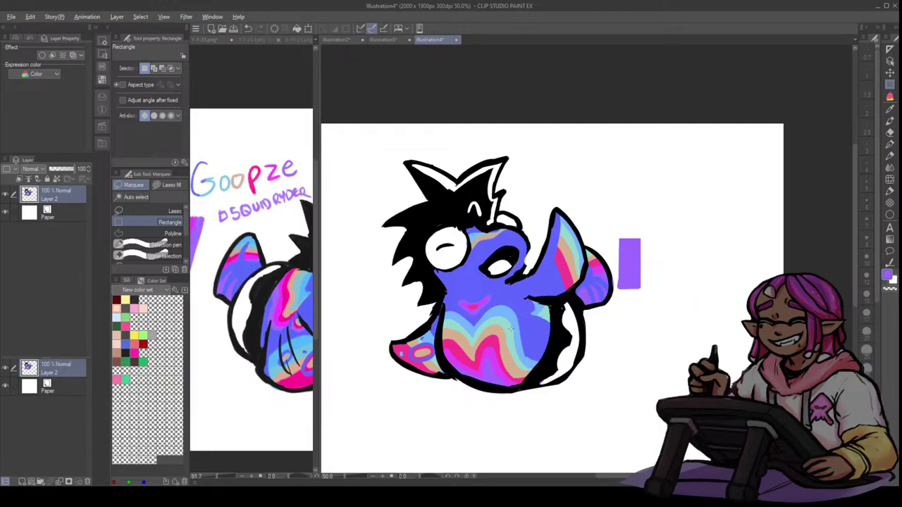
- Add two solid purple vertical rectangles from rectangular selections, one below the belly and one beside the spotted front fin
{"action": "key", "text": "alt"}
{"action": "left_click_drag", "start_coordinate": [445, 396], "coordinate": [473, 441]}
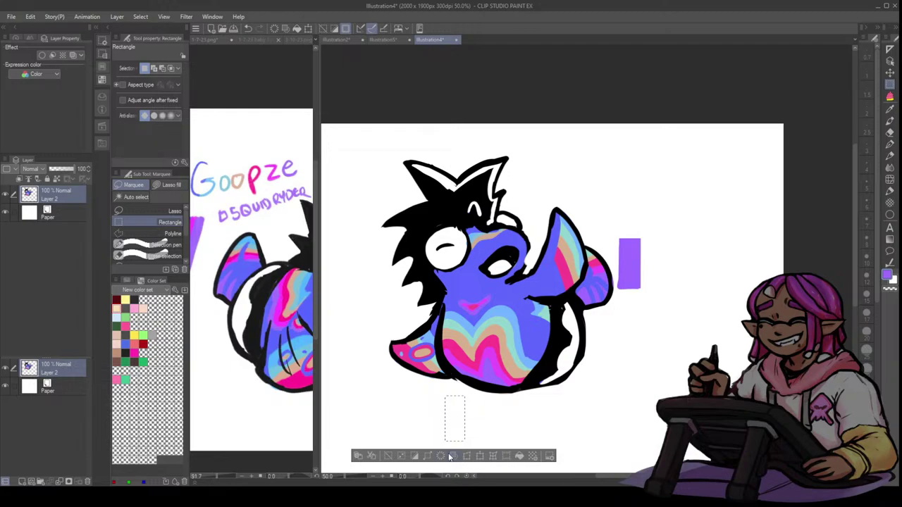
{"action": "left_click", "coordinate": [519, 455]}
{"action": "left_click_drag", "start_coordinate": [358, 300], "coordinate": [374, 341]}
{"action": "left_click", "coordinate": [466, 353]}
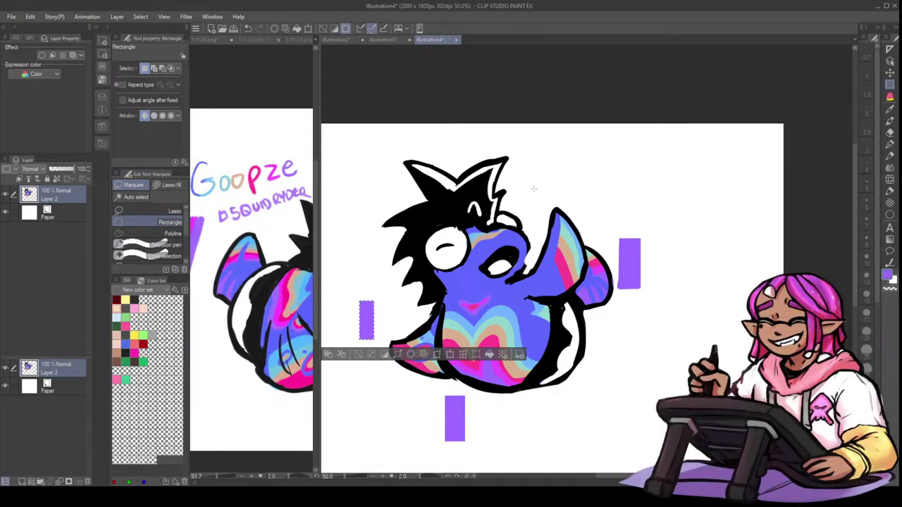
{"action": "key", "text": "ctrl+d"}
{"action": "left_click_drag", "start_coordinate": [526, 203], "coordinate": [525, 204]}
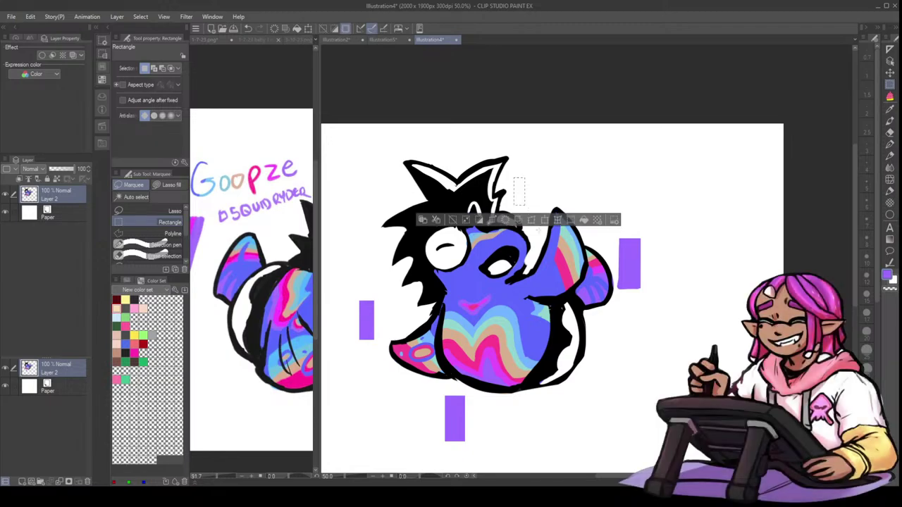
{"action": "left_click", "coordinate": [582, 224]}
{"action": "key", "text": "ctrl+d"}
{"action": "key", "text": "ctrl+z"}
{"action": "key", "text": "ctrl+z"}
- Fill a small horizontal rectangular selection beside the head spikes with purple and deselect
{"action": "left_click_drag", "start_coordinate": [510, 176], "coordinate": [536, 187]}
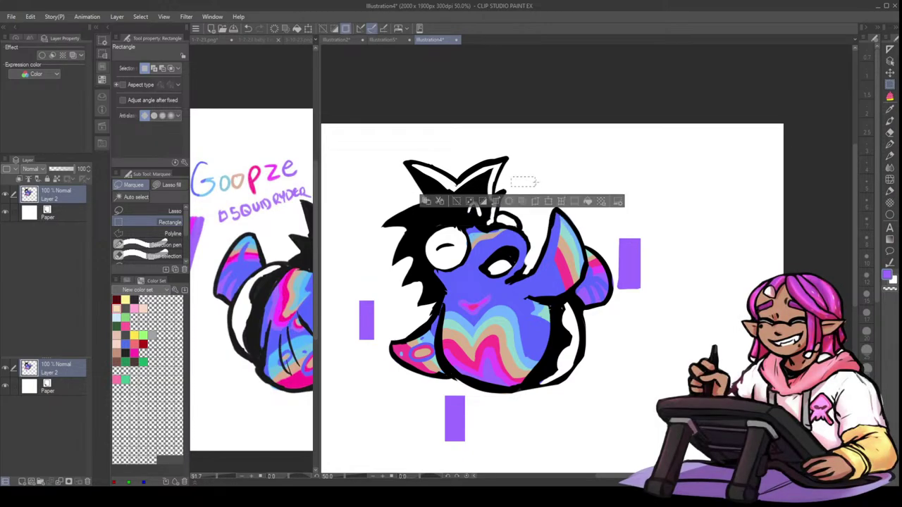
{"action": "left_click", "coordinate": [593, 203]}
{"action": "key", "text": "ctrl+d"}
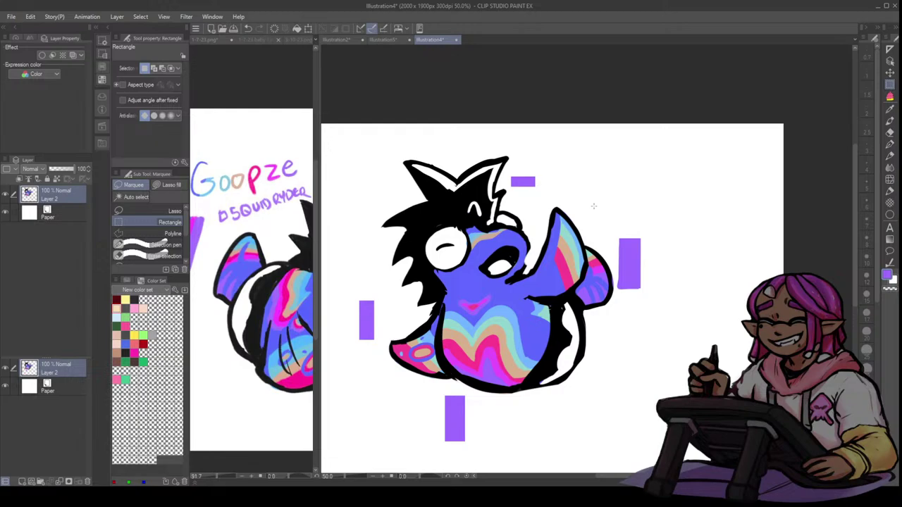
- Sample hot pink from the raised fin and fill a small horizontal rectangle above that fin with it
{"action": "left_click", "coordinate": [890, 143]}
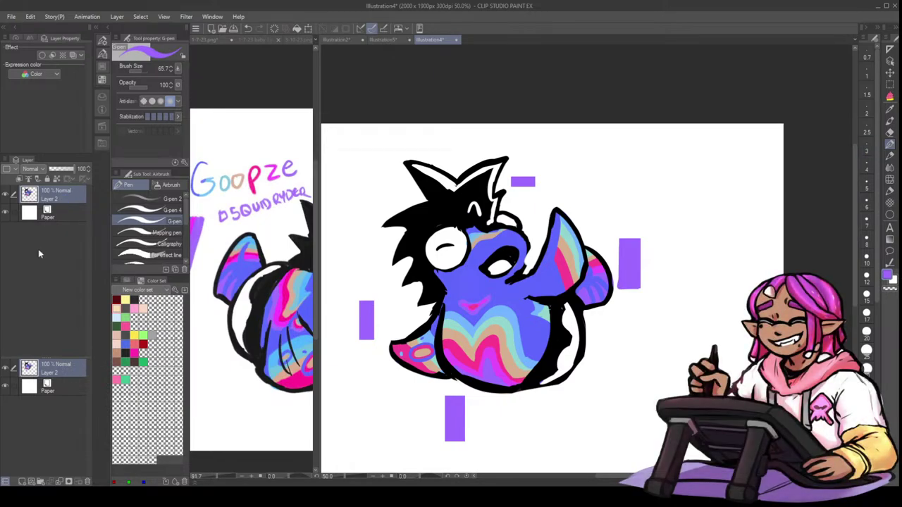
{"action": "left_click", "coordinate": [55, 181]}
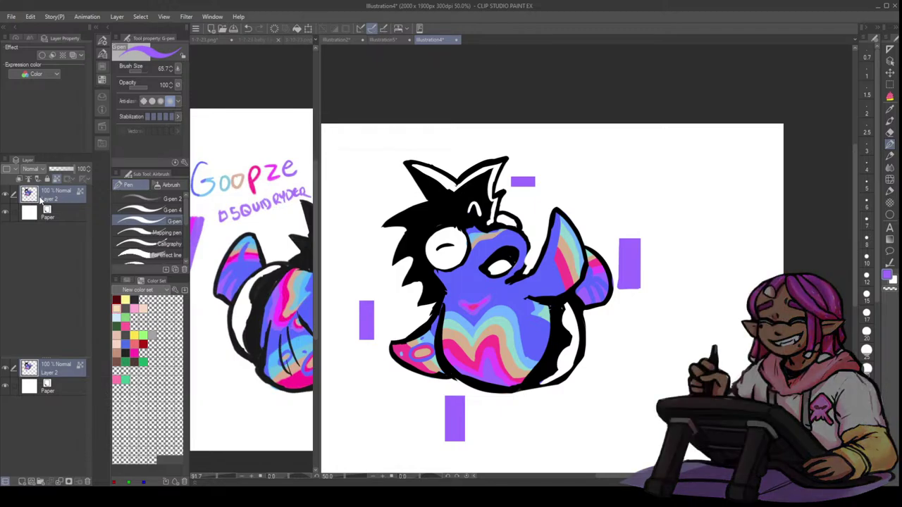
{"action": "left_click", "coordinate": [889, 155]}
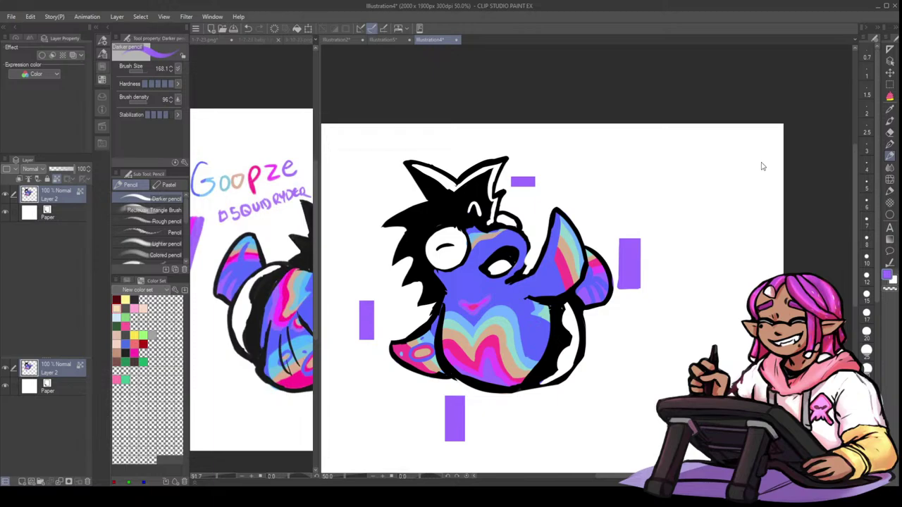
{"action": "left_click", "coordinate": [565, 264], "text": "alt"}
{"action": "key", "text": "bracketleft"}
{"action": "key", "text": "bracketleft"}
{"action": "key", "text": "bracketleft"}
{"action": "key", "text": "m"}
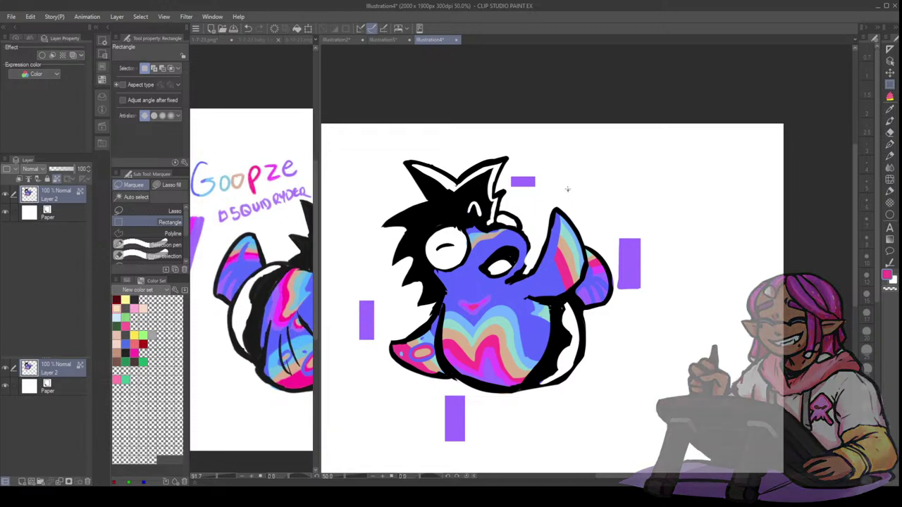
{"action": "left_click_drag", "start_coordinate": [567, 189], "coordinate": [596, 201]}
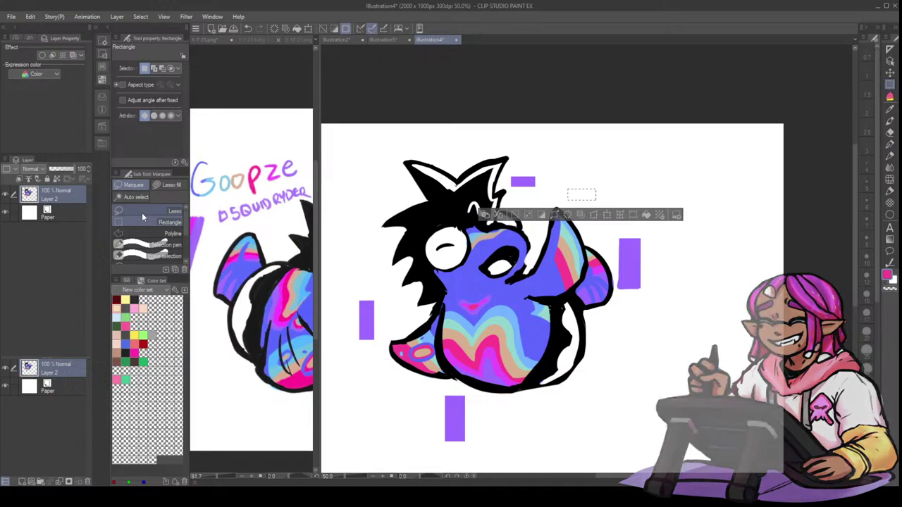
{"action": "left_click", "coordinate": [645, 215]}
{"action": "key", "text": "ctrl+d"}
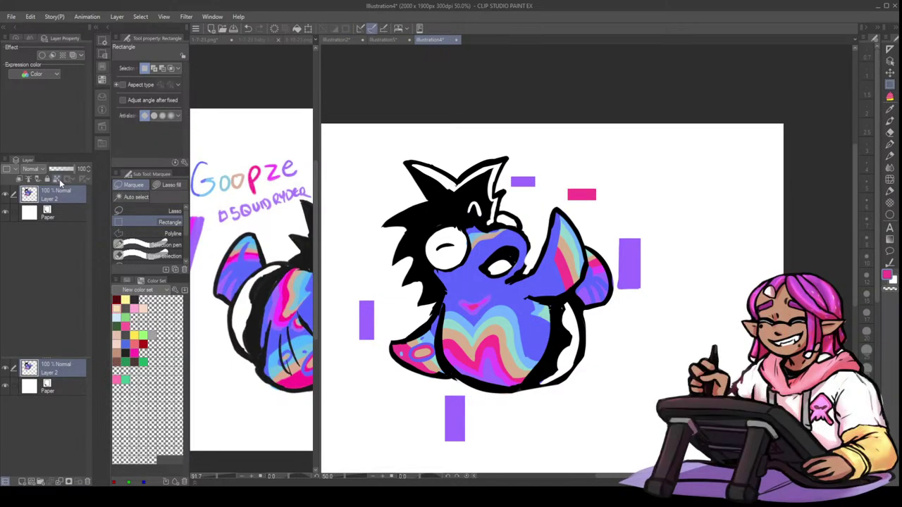
- Lock transparent pixels and paint magenta, hot pink, peach and teal bands on the rear fin's swatch with the Darker pencil
{"action": "left_click", "coordinate": [890, 156]}
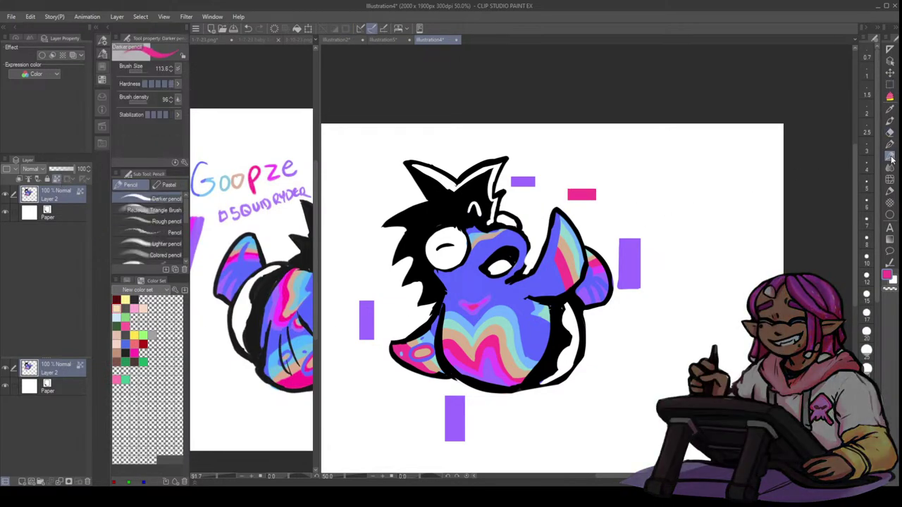
{"action": "key", "text": "]"}
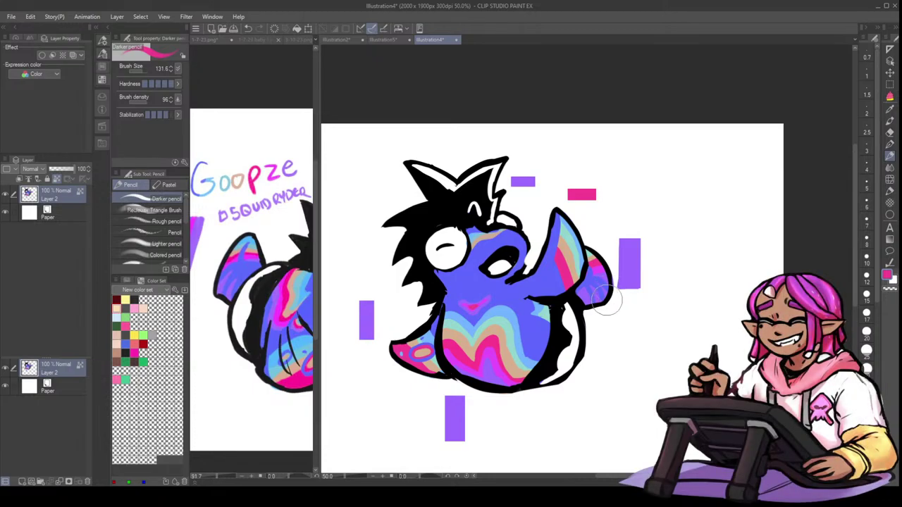
{"action": "key", "text": "["}
{"action": "key", "text": "["}
{"action": "key", "text": "["}
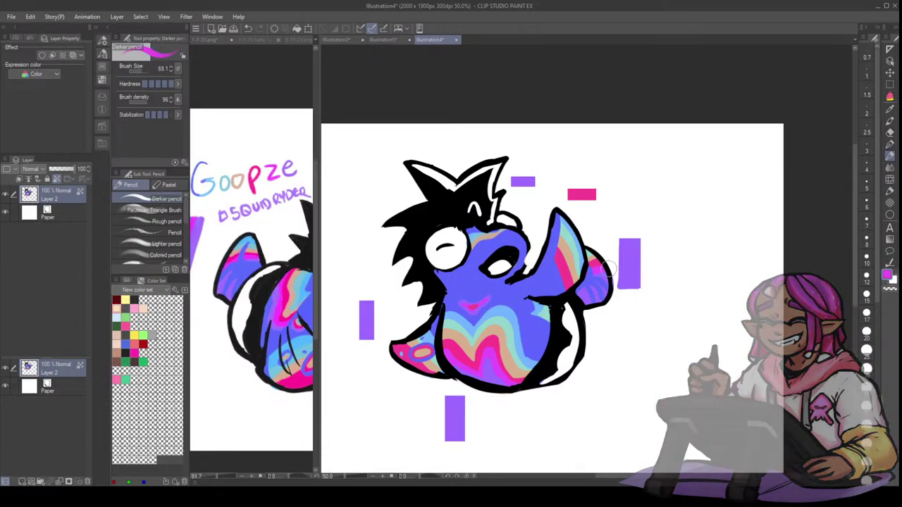
{"action": "left_click", "coordinate": [621, 267], "text": "alt"}
{"action": "mouse_move", "coordinate": [620, 267]}
{"action": "left_mouse_down"}
{"action": "mouse_move", "coordinate": [596, 258]}
{"action": "mouse_move", "coordinate": [651, 261]}
{"action": "mouse_move", "coordinate": [618, 254]}
{"action": "mouse_move", "coordinate": [642, 252]}
{"action": "mouse_move", "coordinate": [590, 248]}
{"action": "mouse_move", "coordinate": [648, 245]}
{"action": "left_mouse_up"}
{"action": "left_click", "coordinate": [597, 258], "text": "alt"}
{"action": "left_click", "coordinate": [594, 252], "text": "alt"}
{"action": "left_click", "coordinate": [591, 251], "text": "alt"}
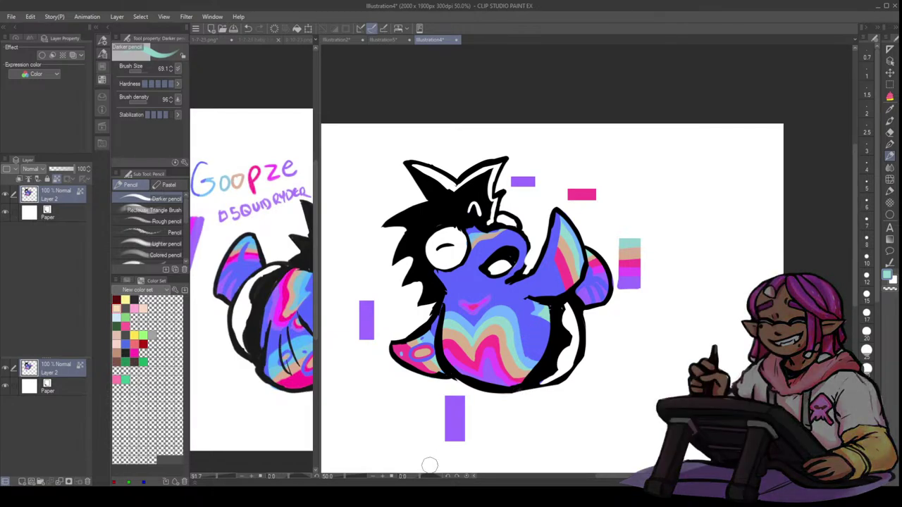
- Paint the swatch below the belly with magenta, hot pink, peach, teal and light blue bands sampled from the belly
{"action": "left_click", "coordinate": [495, 356], "text": "alt"}
{"action": "mouse_move", "coordinate": [444, 426]}
{"action": "left_mouse_down"}
{"action": "mouse_move", "coordinate": [475, 421]}
{"action": "mouse_move", "coordinate": [437, 423]}
{"action": "mouse_move", "coordinate": [492, 414]}
{"action": "mouse_move", "coordinate": [497, 339]}
{"action": "mouse_move", "coordinate": [441, 414]}
{"action": "mouse_move", "coordinate": [458, 416]}
{"action": "mouse_move", "coordinate": [491, 376]}
{"action": "mouse_move", "coordinate": [510, 312]}
{"action": "mouse_move", "coordinate": [463, 409]}
{"action": "left_mouse_up"}
{"action": "left_click", "coordinate": [497, 340], "text": "alt"}
{"action": "left_click", "coordinate": [496, 331], "text": "alt"}
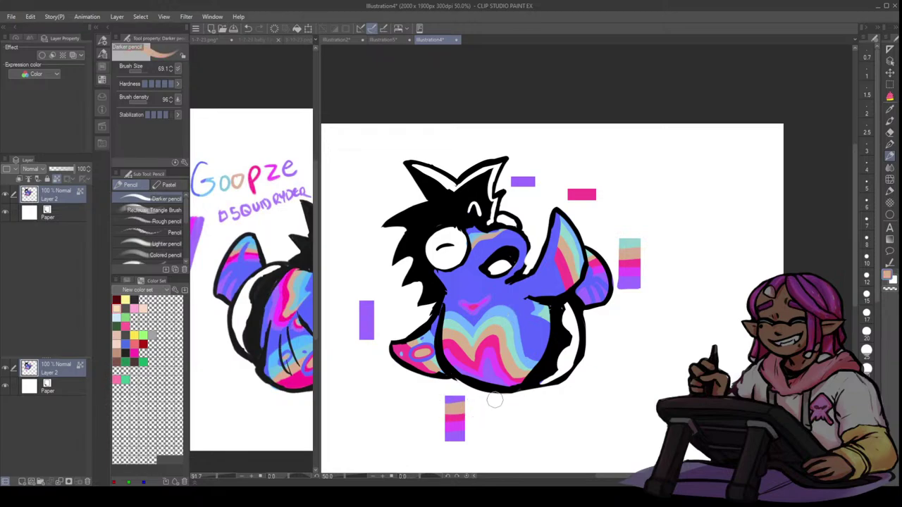
{"action": "left_click", "coordinate": [509, 324], "text": "alt"}
{"action": "left_click", "coordinate": [512, 325], "text": "alt"}
{"action": "left_click_drag", "start_coordinate": [439, 399], "coordinate": [464, 399]}
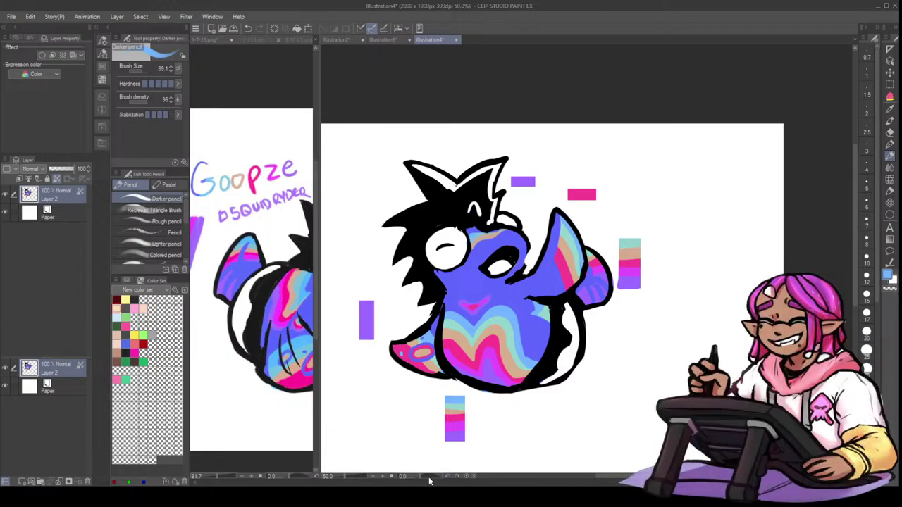
- Paint the swatch beside the spotted front fin with hot pink, peach, light blue and body-blue bands sampled from the creature
{"action": "left_click", "coordinate": [407, 349], "text": "alt"}
{"action": "left_click_drag", "start_coordinate": [359, 336], "coordinate": [377, 337]}
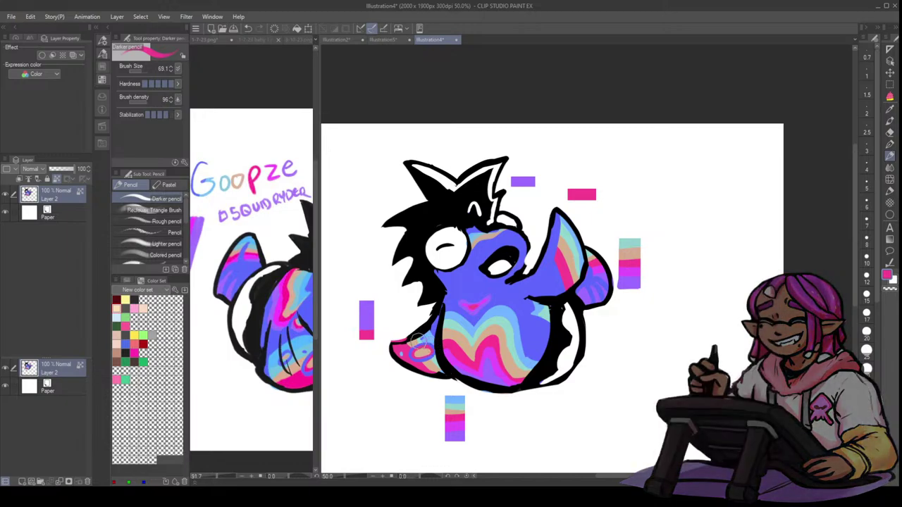
{"action": "left_click", "coordinate": [402, 334], "text": "alt"}
{"action": "mouse_move", "coordinate": [375, 326]}
{"action": "left_mouse_down"}
{"action": "mouse_move", "coordinate": [424, 335]}
{"action": "mouse_move", "coordinate": [357, 318]}
{"action": "mouse_move", "coordinate": [378, 315]}
{"action": "mouse_move", "coordinate": [431, 337]}
{"action": "mouse_move", "coordinate": [358, 314]}
{"action": "mouse_move", "coordinate": [415, 307]}
{"action": "mouse_move", "coordinate": [437, 326]}
{"action": "mouse_move", "coordinate": [373, 308]}
{"action": "left_mouse_up"}
{"action": "left_click", "coordinate": [425, 337], "text": "alt"}
{"action": "left_click", "coordinate": [432, 335], "text": "alt"}
{"action": "left_click", "coordinate": [438, 327], "text": "alt"}
{"action": "left_click", "coordinate": [368, 318], "text": "alt"}
{"action": "left_click", "coordinate": [367, 313], "text": "alt"}
{"action": "left_click_drag", "start_coordinate": [351, 314], "coordinate": [376, 313]}
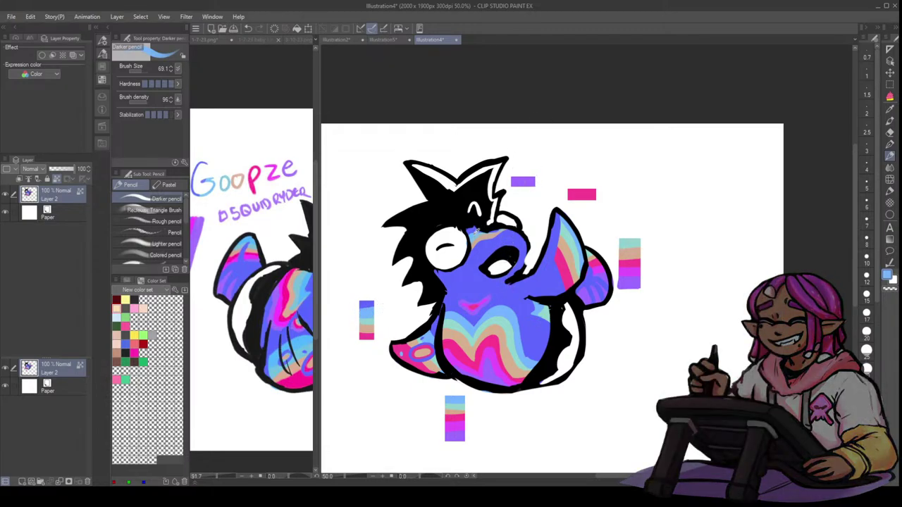
- Add light blue and peach to the swatch beside the head spikes, and peach, teal and light blue to the one above the raised fin
{"action": "left_click_drag", "start_coordinate": [510, 177], "coordinate": [511, 192]}
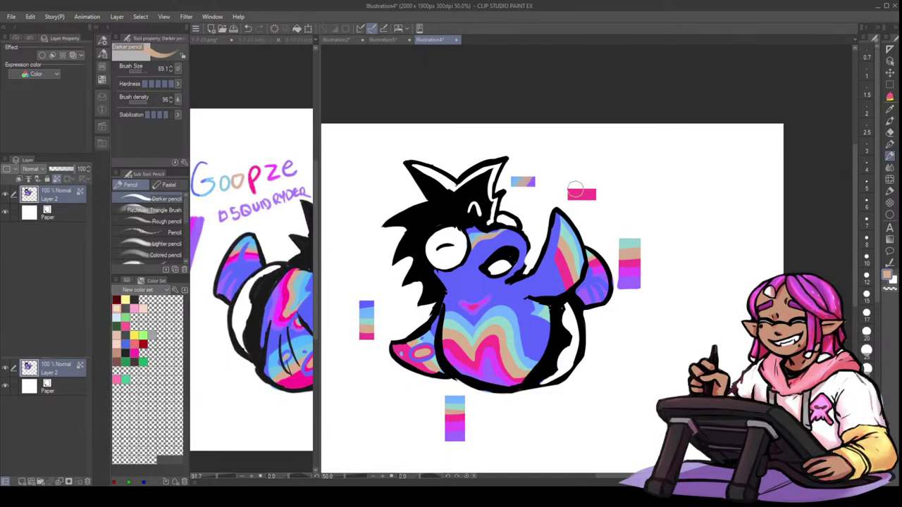
{"action": "key", "text": "ctrl+z"}
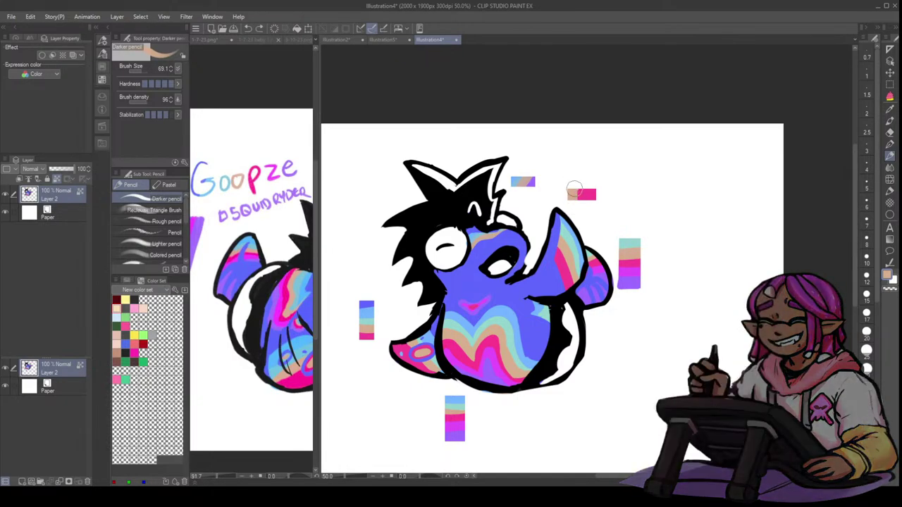
{"action": "left_click_drag", "start_coordinate": [573, 189], "coordinate": [585, 189]}
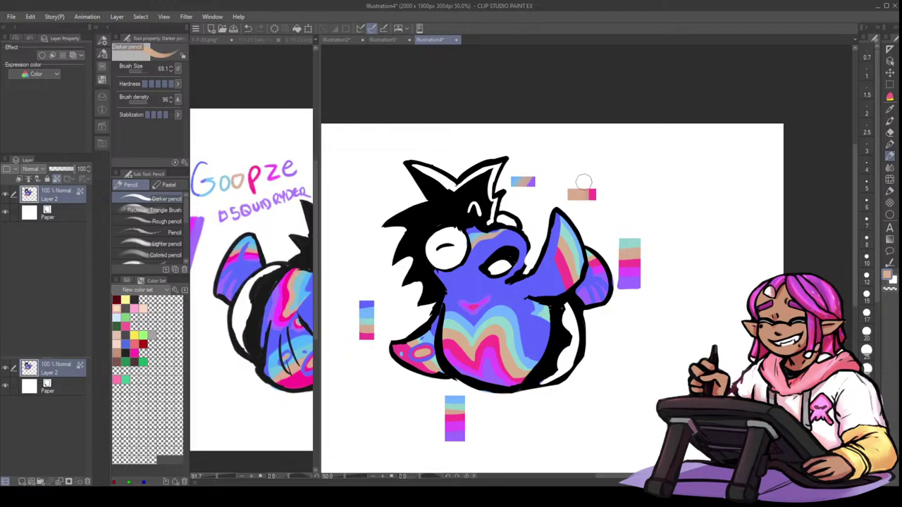
{"action": "left_click", "coordinate": [573, 236], "text": "alt"}
{"action": "left_click_drag", "start_coordinate": [577, 193], "coordinate": [588, 193]}
{"action": "left_click", "coordinate": [566, 236], "text": "alt"}
{"action": "mouse_move", "coordinate": [586, 186]}
{"action": "left_mouse_down"}
{"action": "mouse_move", "coordinate": [587, 199]}
{"action": "mouse_move", "coordinate": [571, 196]}
{"action": "left_mouse_up"}
{"action": "left_click", "coordinate": [573, 237], "text": "alt"}
{"action": "left_click", "coordinate": [573, 232], "text": "alt"}
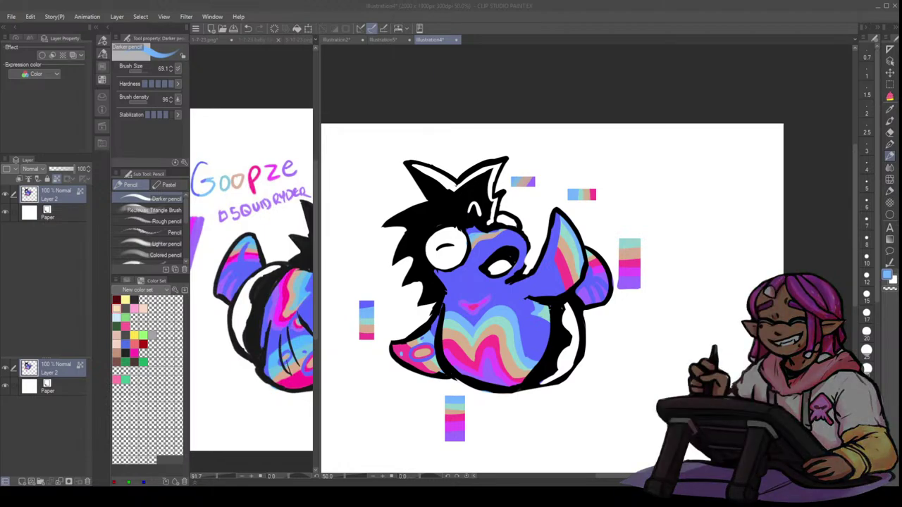
{"action": "left_click", "coordinate": [548, 330]}
{"action": "key", "text": "ctrl+z"}
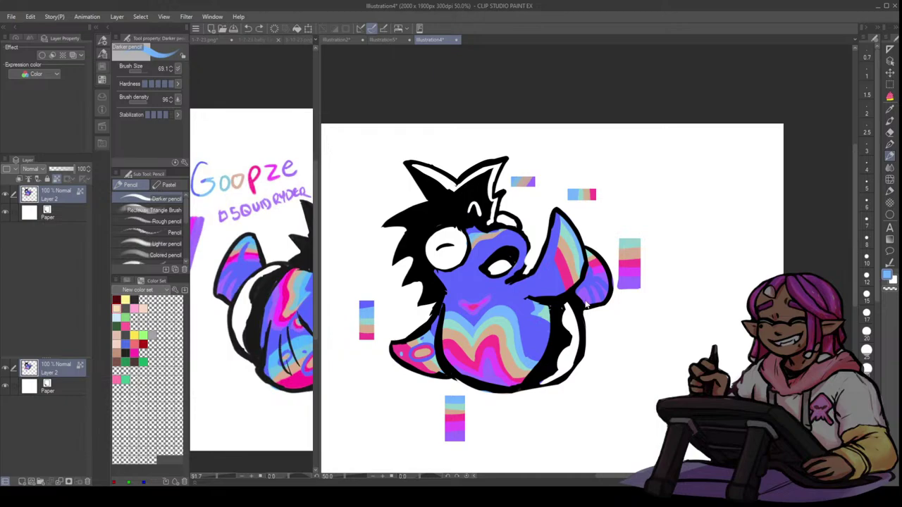
{"action": "key", "text": "ctrl+z"}
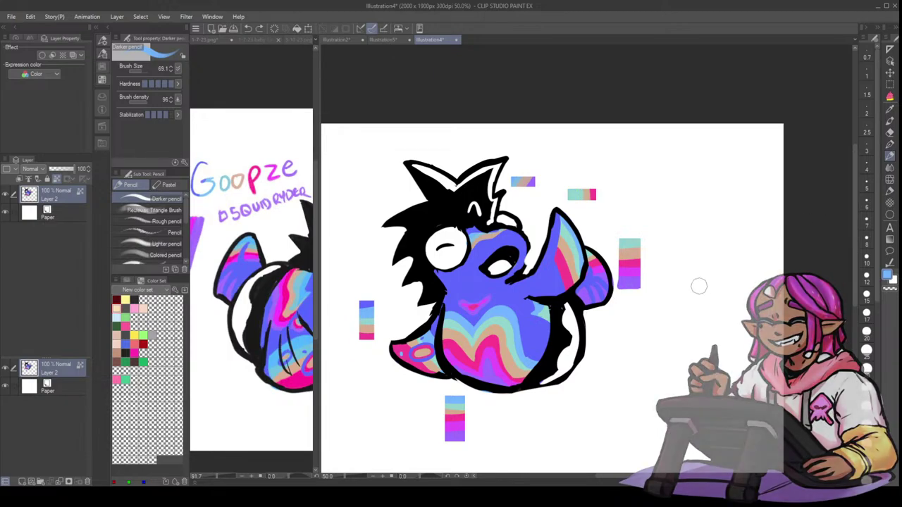
{"action": "key", "text": "ctrl+z"}
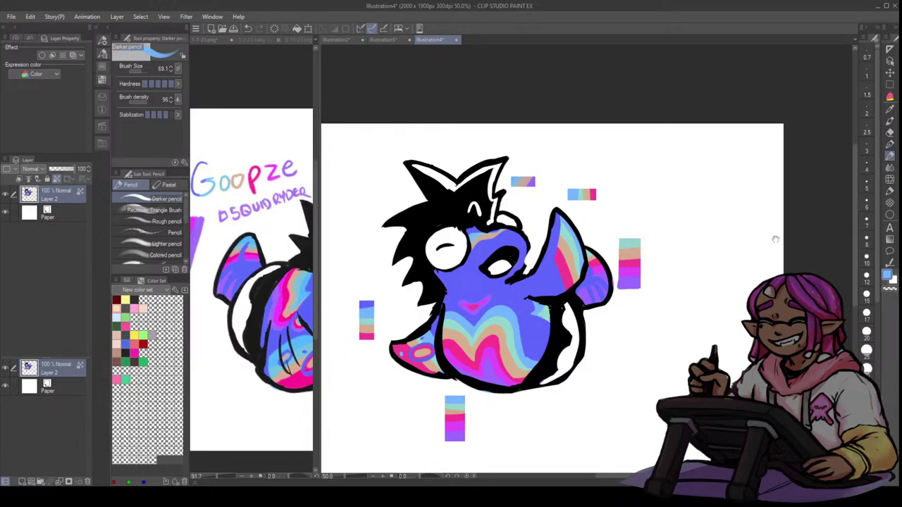
- Check the reference's face and add hot pink to the swatch beside the head spikes with the G-pen at size 38.2
{"action": "left_click", "coordinate": [890, 145]}
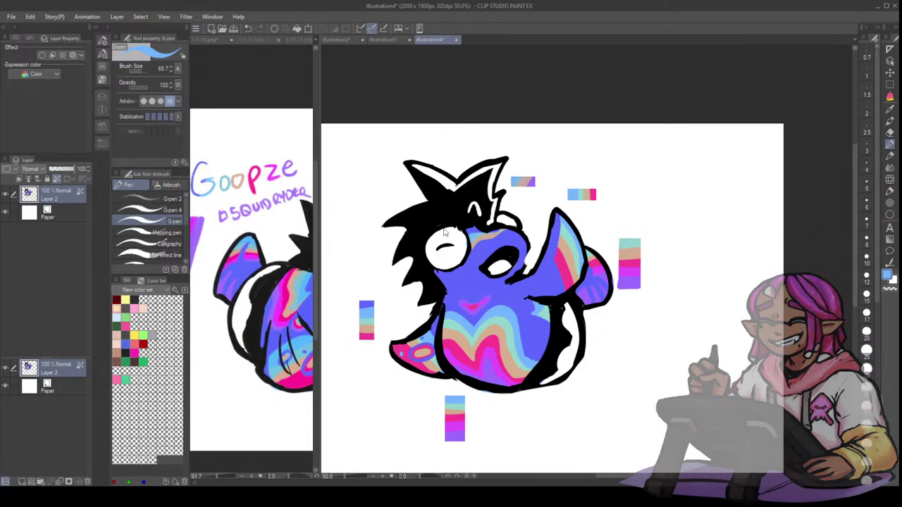
{"action": "left_click", "coordinate": [290, 340]}
{"action": "left_click_drag", "start_coordinate": [729, 256], "coordinate": [798, 255]}
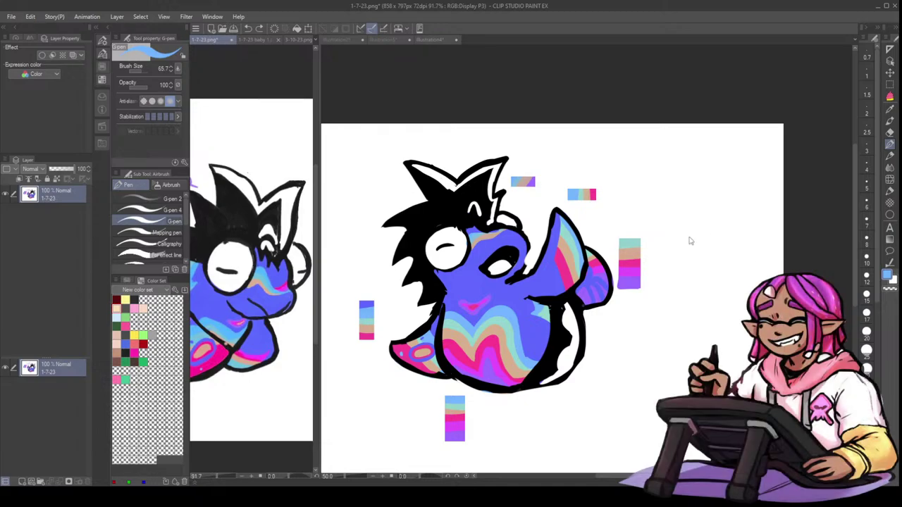
{"action": "left_click", "coordinate": [508, 176]}
{"action": "key", "text": "bracketleft"}
{"action": "key", "text": "bracketleft"}
{"action": "key", "text": "bracketleft"}
{"action": "key", "text": "bracketleft"}
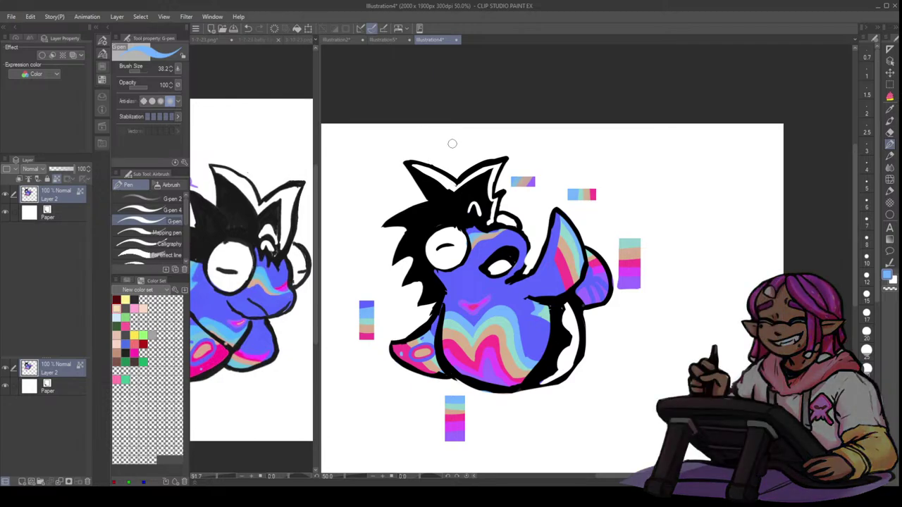
{"action": "left_click", "coordinate": [588, 194], "text": "alt"}
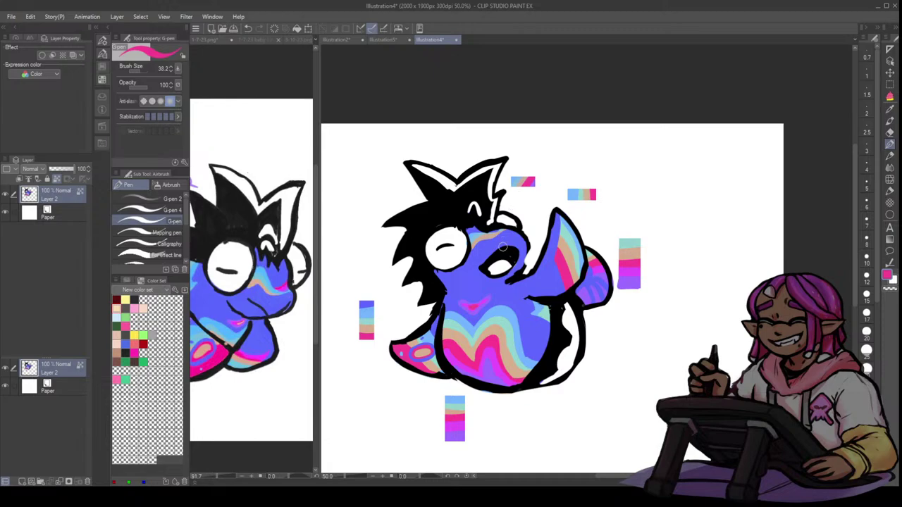
- Thicken the black outline along the snout and clean up the mouth and neck edges by alternating sampled black and body blue
{"action": "left_click", "coordinate": [630, 270], "text": "alt"}
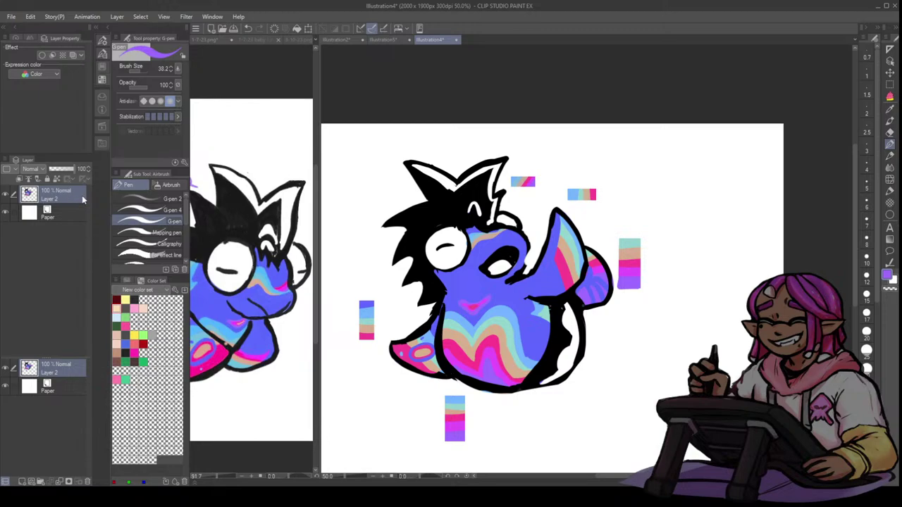
{"action": "left_click", "coordinate": [526, 252], "text": "alt"}
{"action": "left_click_drag", "start_coordinate": [529, 244], "coordinate": [529, 267]}
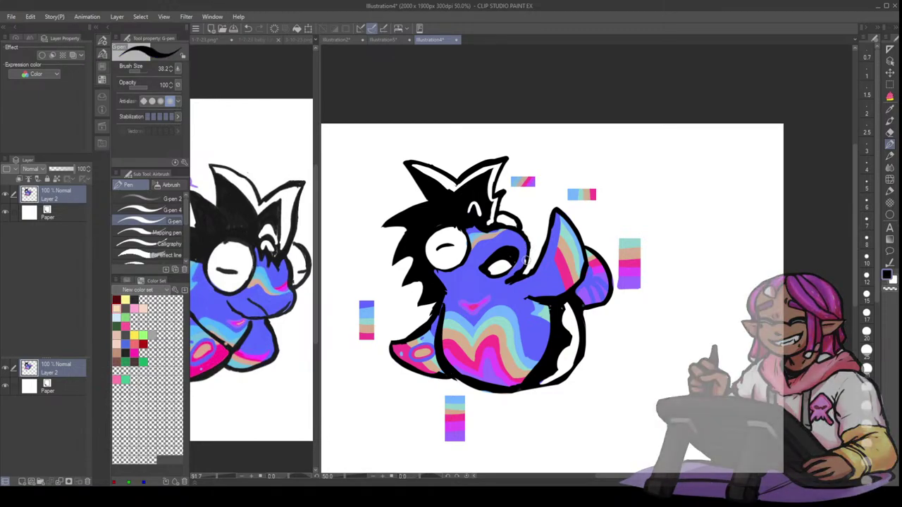
{"action": "key", "text": "x"}
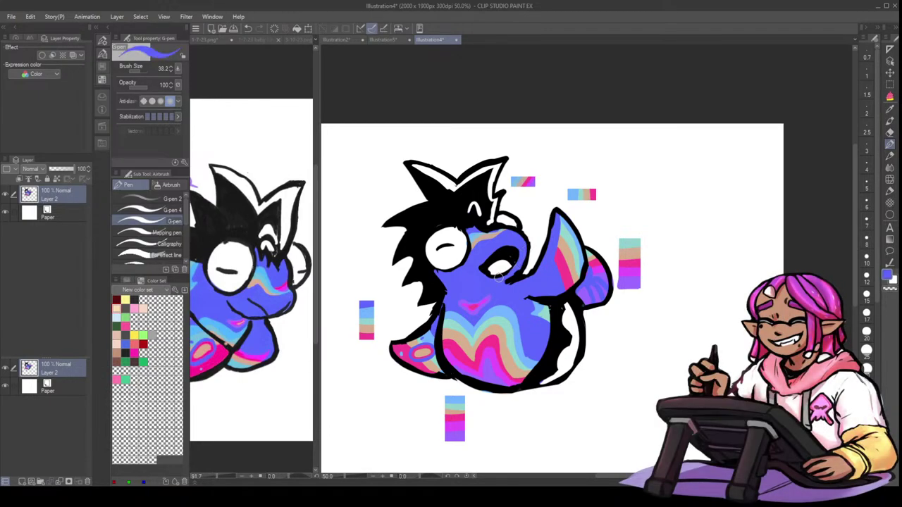
{"action": "key", "text": "x"}
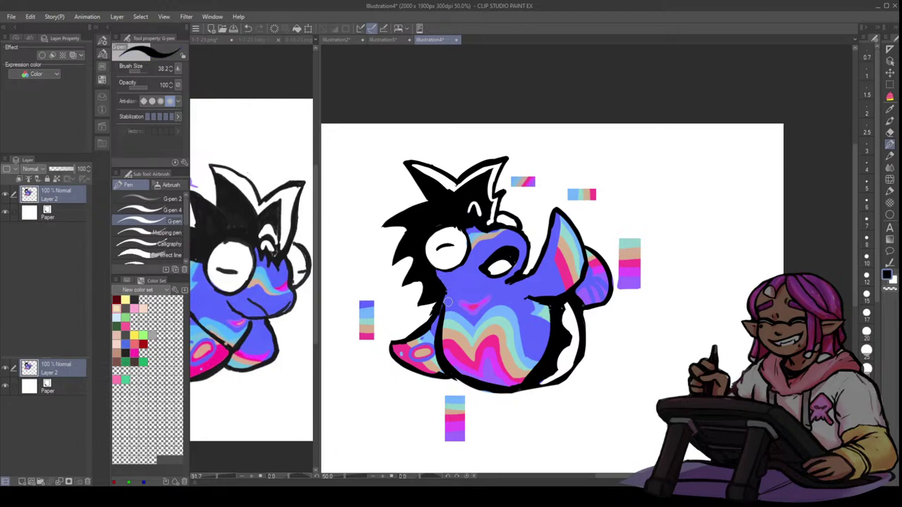
{"action": "key", "text": "x"}
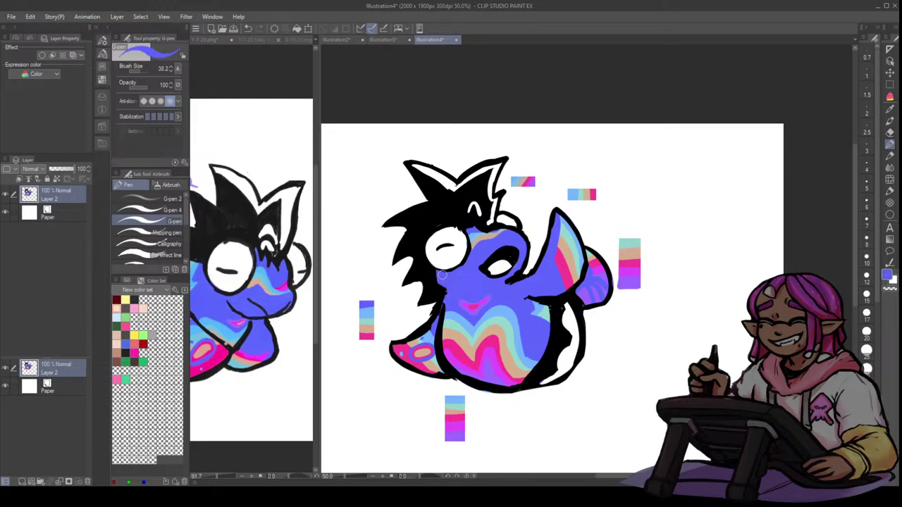
{"action": "key", "text": "ctrl+z"}
{"action": "key", "text": "x"}
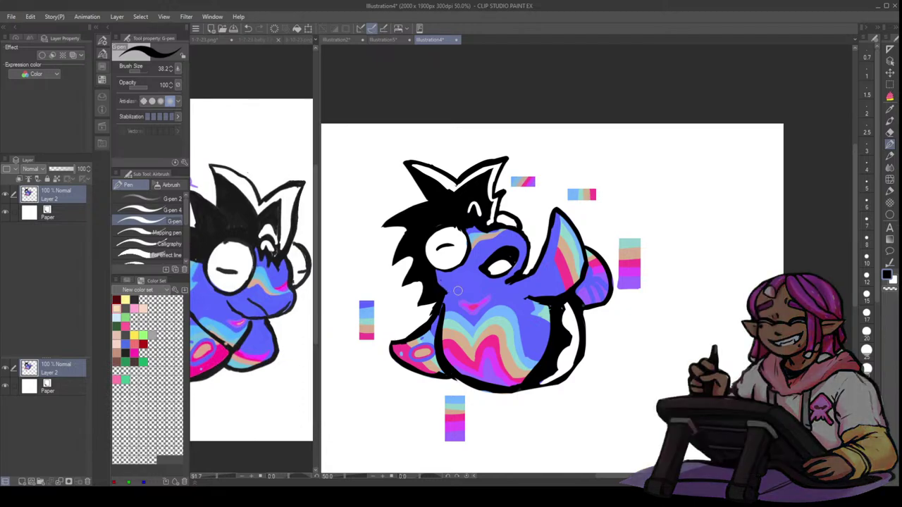
- Trim the outline beneath the open mouth with sampled body blue and draw a short black chin crease above the pink chest mark
{"action": "left_click", "coordinate": [521, 263], "text": "alt"}
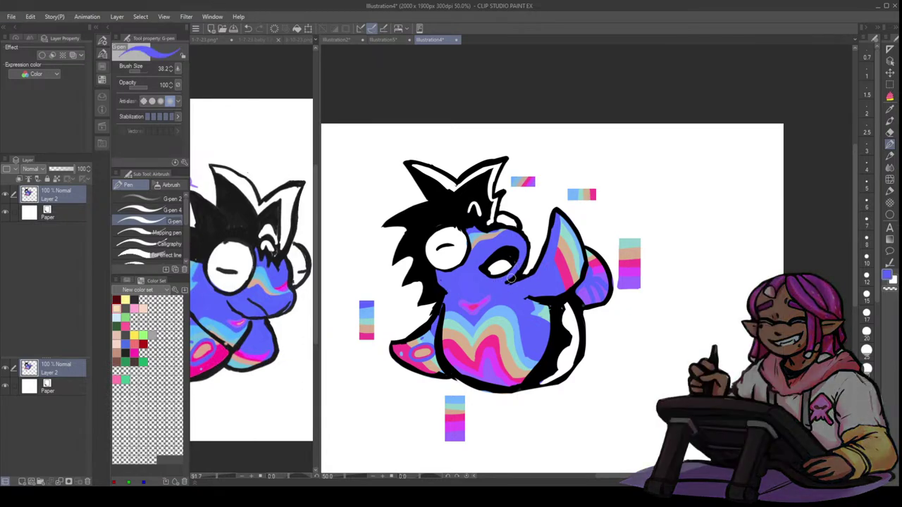
{"action": "left_click_drag", "start_coordinate": [510, 279], "coordinate": [520, 275]}
{"action": "left_click", "coordinate": [508, 284], "text": "alt"}
{"action": "left_click_drag", "start_coordinate": [455, 286], "coordinate": [486, 290]}
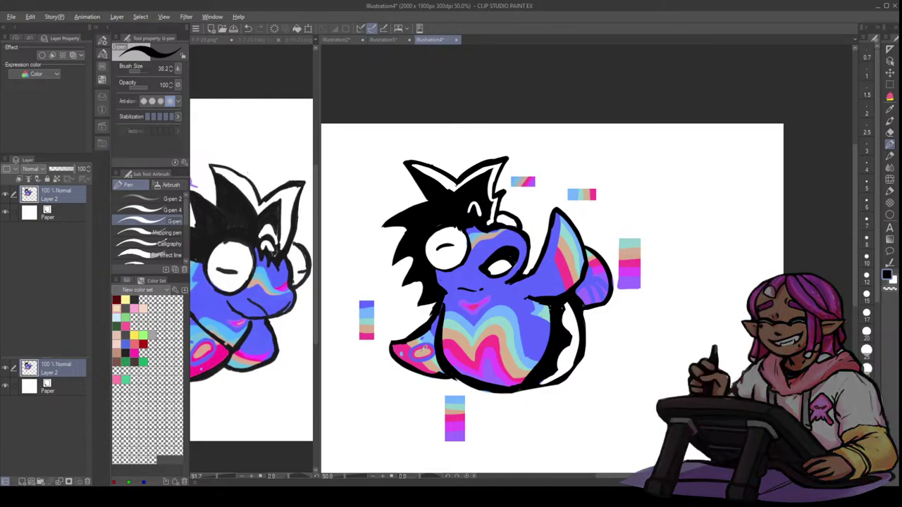
- Try touching up the raised fin's bands with body blue sampled from the spotted front fin
{"action": "left_click", "coordinate": [425, 341], "text": "alt"}
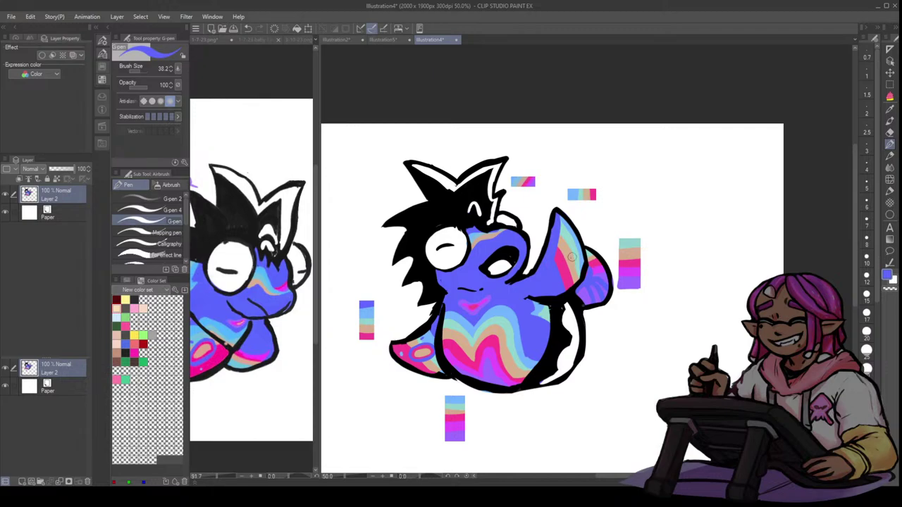
{"action": "left_click_drag", "start_coordinate": [574, 255], "coordinate": [570, 270]}
{"action": "key", "text": "ctrl+z"}
{"action": "key", "text": "ctrl+z"}
{"action": "key", "text": "ctrl+z"}
- Try retouching the lower belly with purple sampled from its innermost band
{"action": "left_click", "coordinate": [491, 363], "text": "alt"}
{"action": "left_click_drag", "start_coordinate": [490, 359], "coordinate": [496, 377]}
{"action": "key", "text": "ctrl+z"}
{"action": "left_click_drag", "start_coordinate": [456, 369], "coordinate": [487, 381]}
{"action": "key", "text": "ctrl+z"}
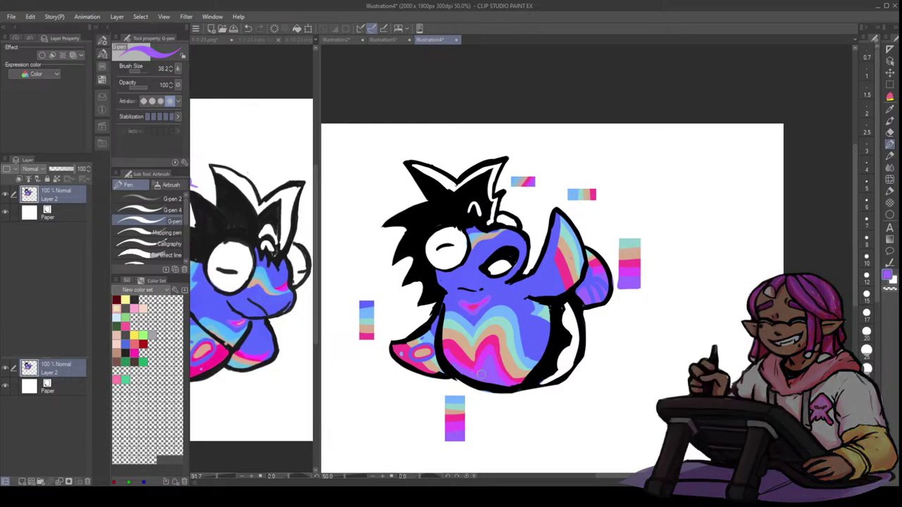
{"action": "key", "text": "ctrl+z"}
- Refine the black outline beside the cheek and the black-and-white edge along the creature's back with black and white strokes
{"action": "left_click", "coordinate": [433, 279], "text": "alt"}
{"action": "left_click_drag", "start_coordinate": [434, 269], "coordinate": [441, 287]}
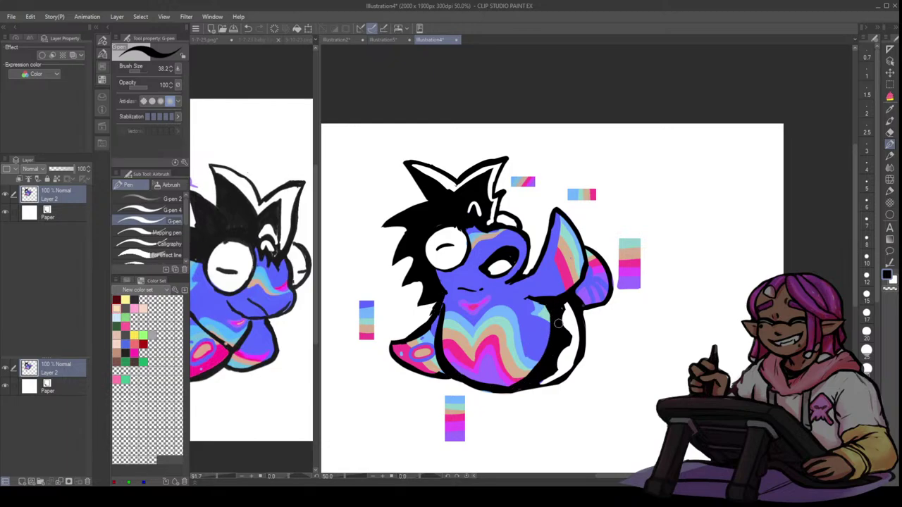
{"action": "key", "text": "x"}
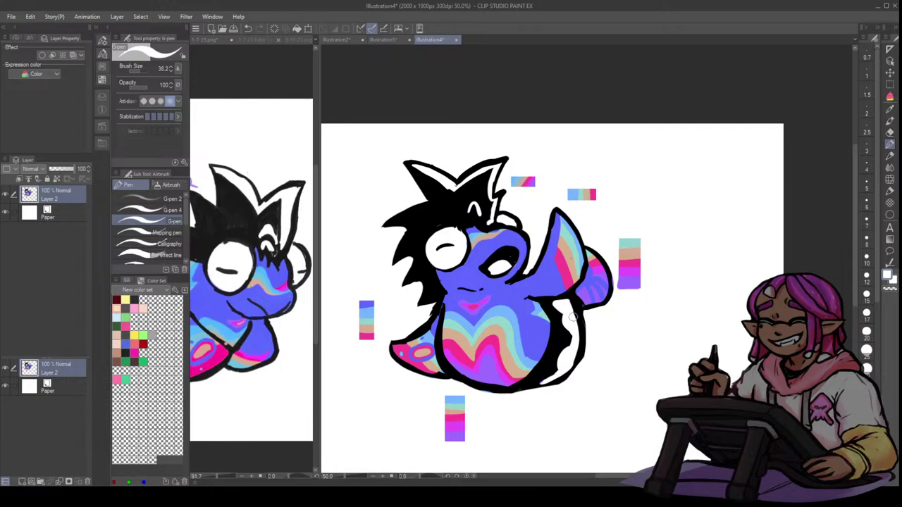
{"action": "key", "text": "x"}
{"action": "mouse_move", "coordinate": [550, 363]}
{"action": "left_mouse_down"}
{"action": "mouse_move", "coordinate": [542, 379]}
{"action": "mouse_move", "coordinate": [550, 373]}
{"action": "left_mouse_up"}
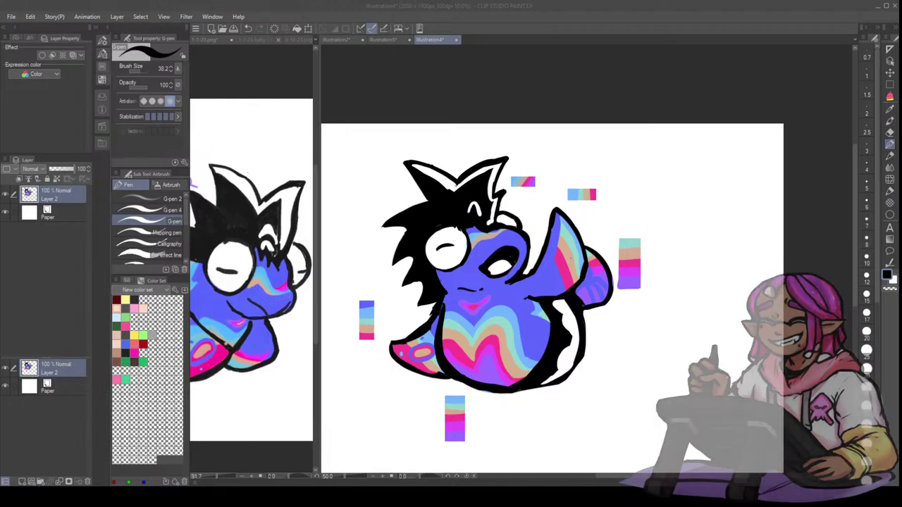
{"action": "left_click", "coordinate": [396, 360]}
{"action": "key", "text": "ctrl+z"}
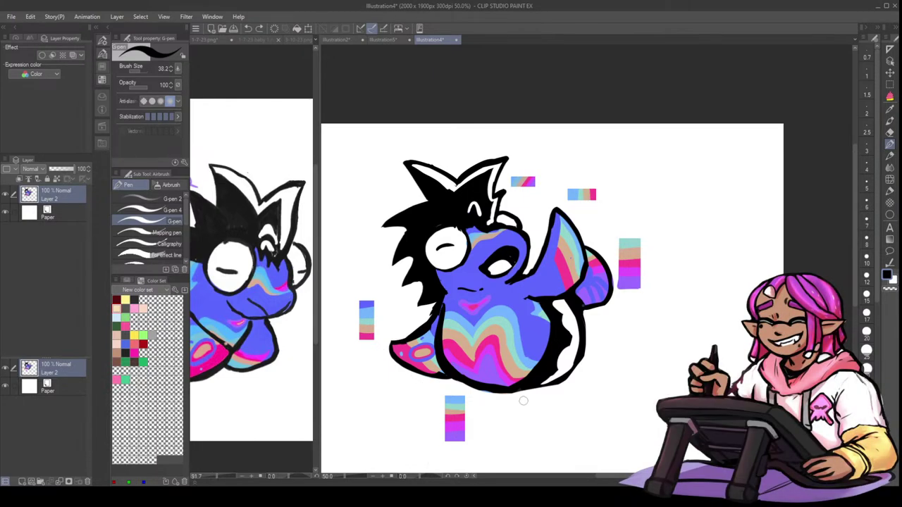
- Duplicate the creature's layer, Layer 2, and hide the original
{"action": "key", "text": "ctrl+j"}
{"action": "left_click_drag", "start_coordinate": [744, 289], "coordinate": [718, 283]}
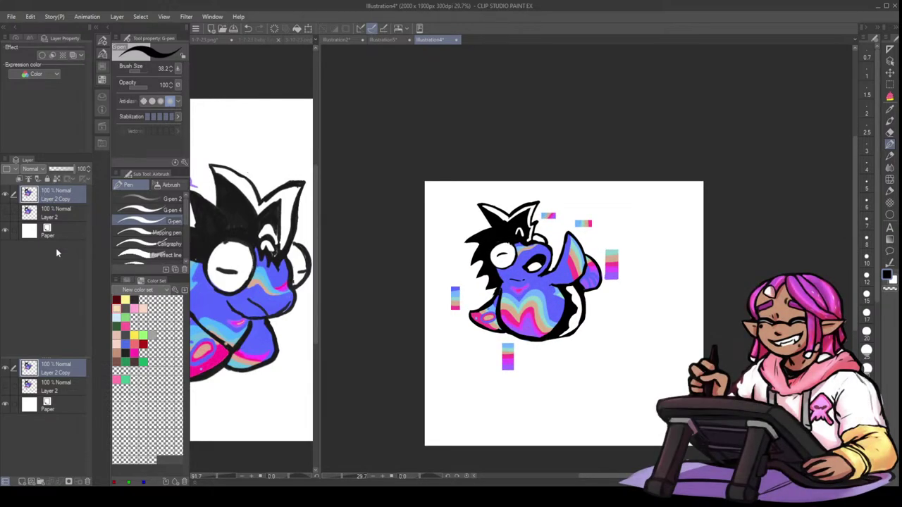
- Erase all the colour swatches around the creature on Layer 2 Copy, and return to the G-pen
{"action": "key", "text": "e"}
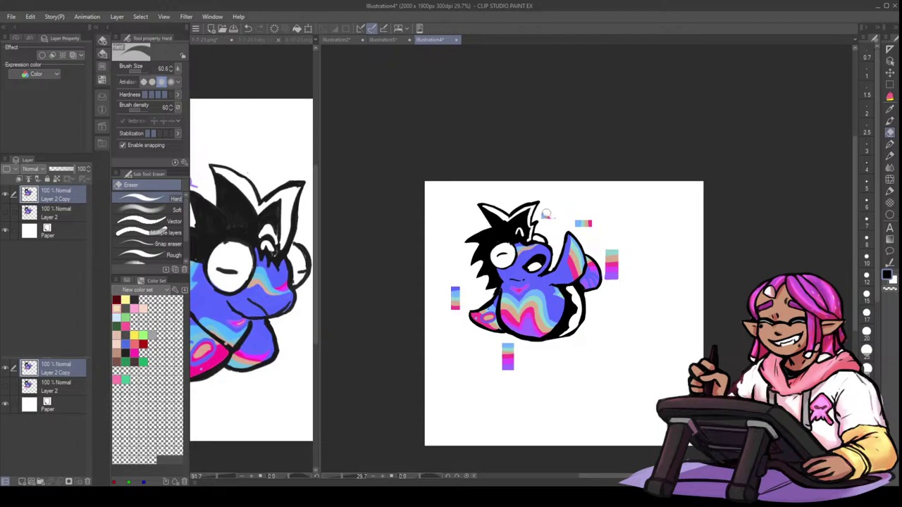
{"action": "mouse_move", "coordinate": [575, 223]}
{"action": "left_mouse_down"}
{"action": "mouse_move", "coordinate": [608, 234]}
{"action": "mouse_move", "coordinate": [611, 289]}
{"action": "mouse_move", "coordinate": [608, 251]}
{"action": "mouse_move", "coordinate": [616, 281]}
{"action": "left_mouse_up"}
{"action": "left_click_drag", "start_coordinate": [508, 341], "coordinate": [507, 369]}
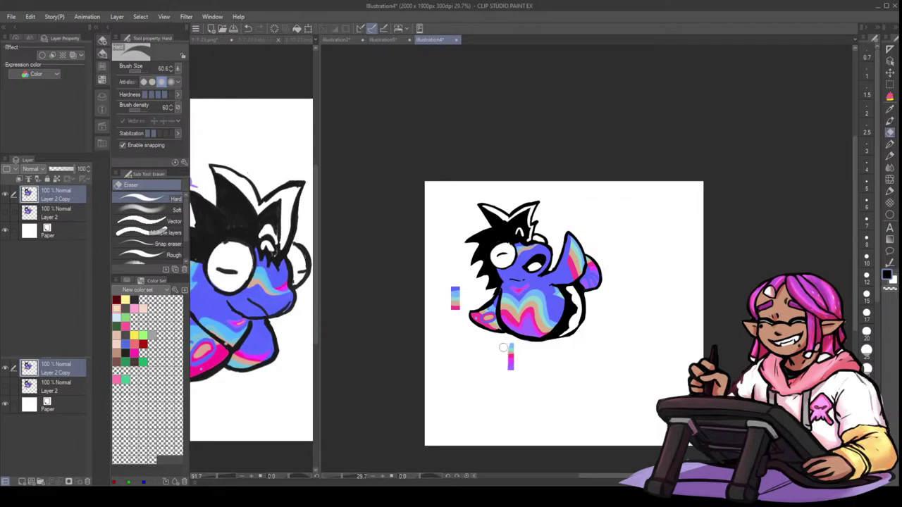
{"action": "left_click_drag", "start_coordinate": [459, 302], "coordinate": [458, 308]}
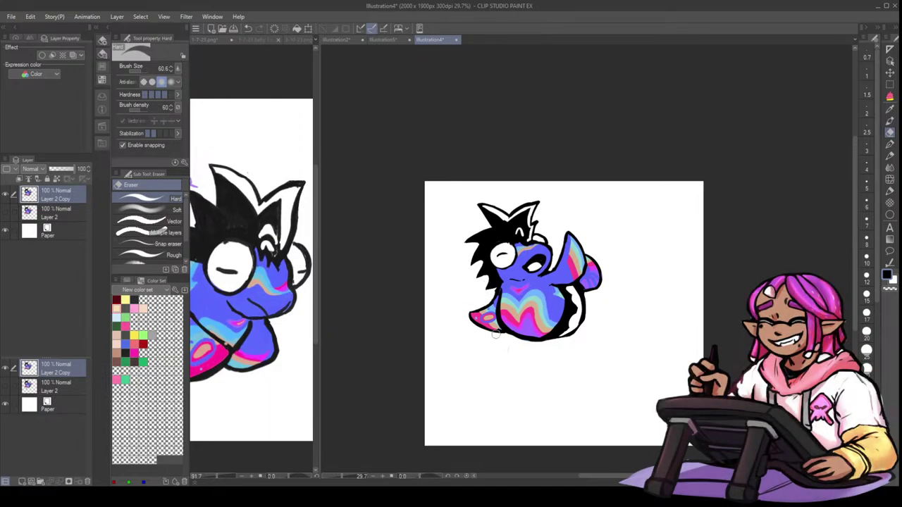
{"action": "left_click", "coordinate": [890, 156]}
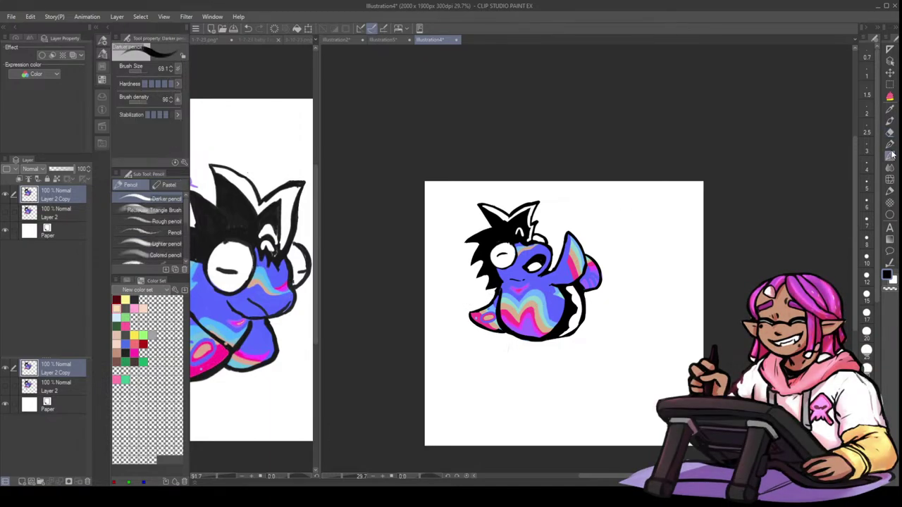
{"action": "left_click", "coordinate": [890, 143]}
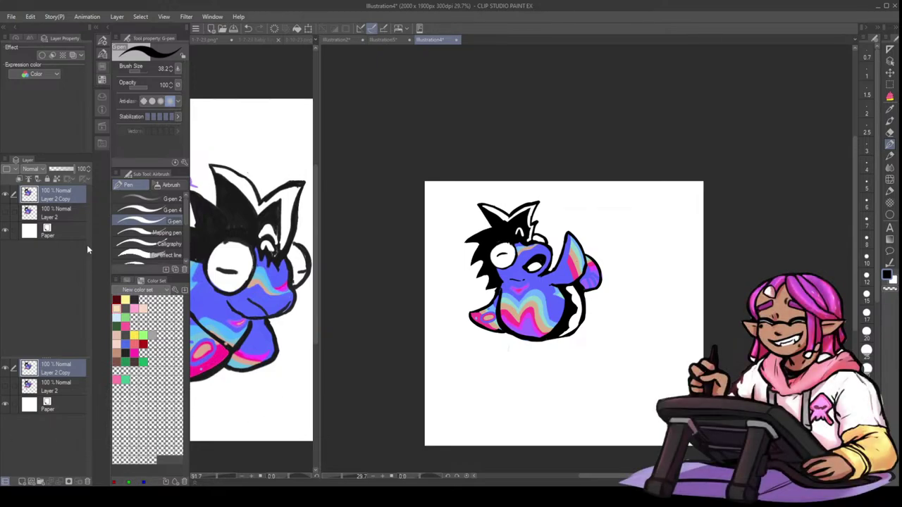
- Show Layer 2 in place of Layer 2 Copy and crop the canvas to a rectangle around the creature and swatches
{"action": "left_click", "coordinate": [8, 193]}
{"action": "left_click", "coordinate": [7, 209]}
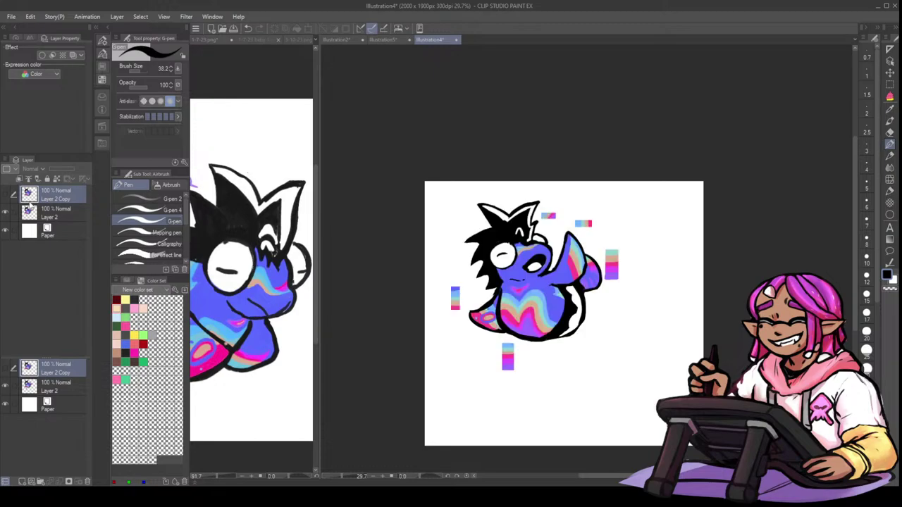
{"action": "left_click", "coordinate": [888, 86]}
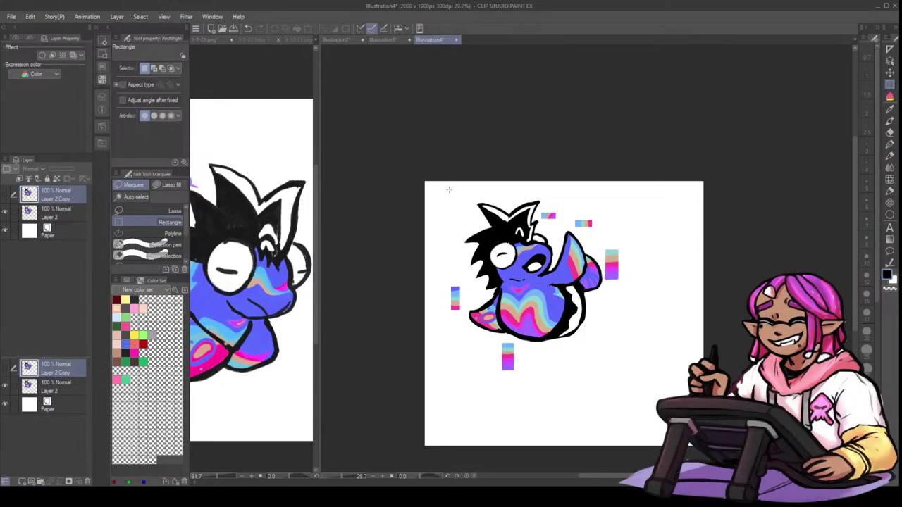
{"action": "mouse_move", "coordinate": [433, 187]}
{"action": "left_mouse_down"}
{"action": "mouse_move", "coordinate": [577, 303]}
{"action": "mouse_move", "coordinate": [644, 382]}
{"action": "left_mouse_up"}
{"action": "left_click", "coordinate": [592, 397]}
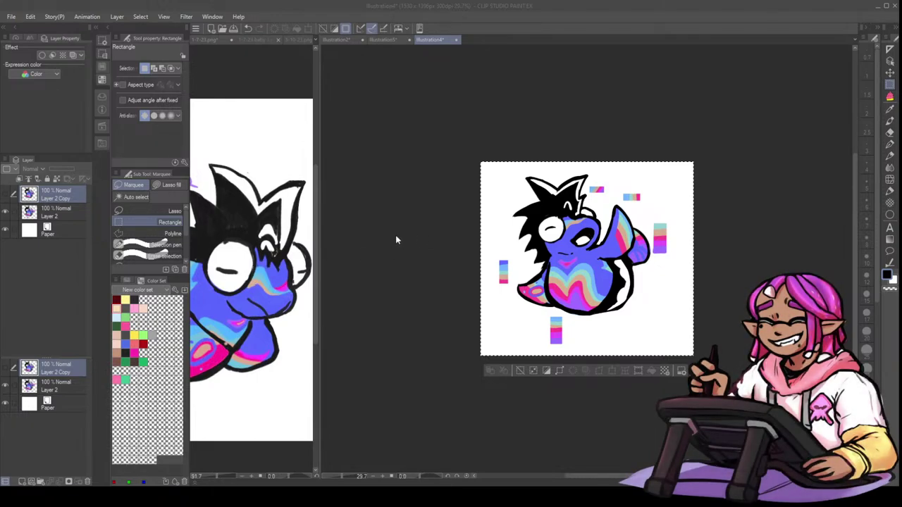
- Undo the crop and clear the selection, and show Layer 2 Copy in place of Layer 2
{"action": "key", "text": "ctrl+z"}
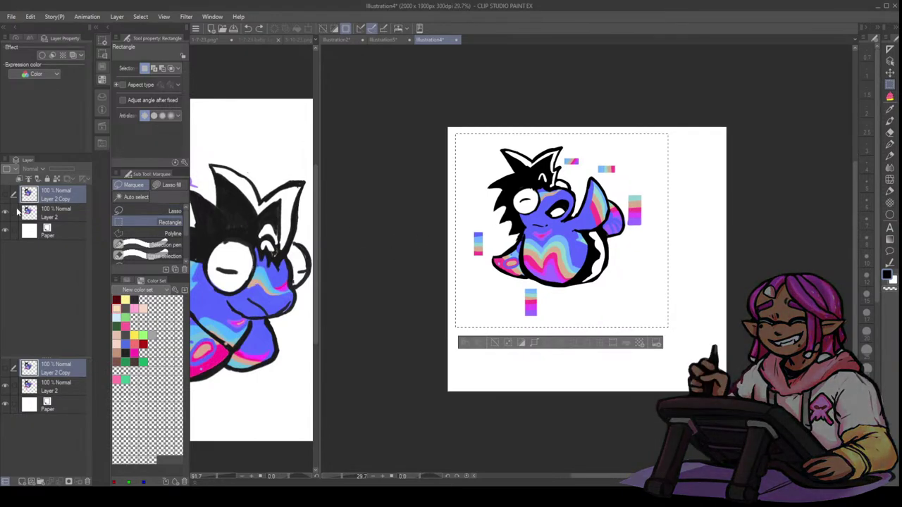
{"action": "key", "text": "ctrl+d"}
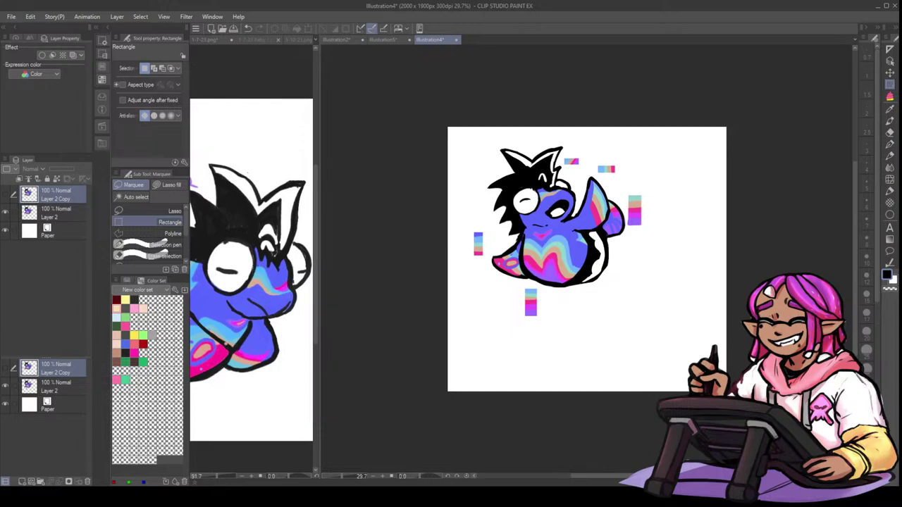
{"action": "left_click", "coordinate": [5, 215]}
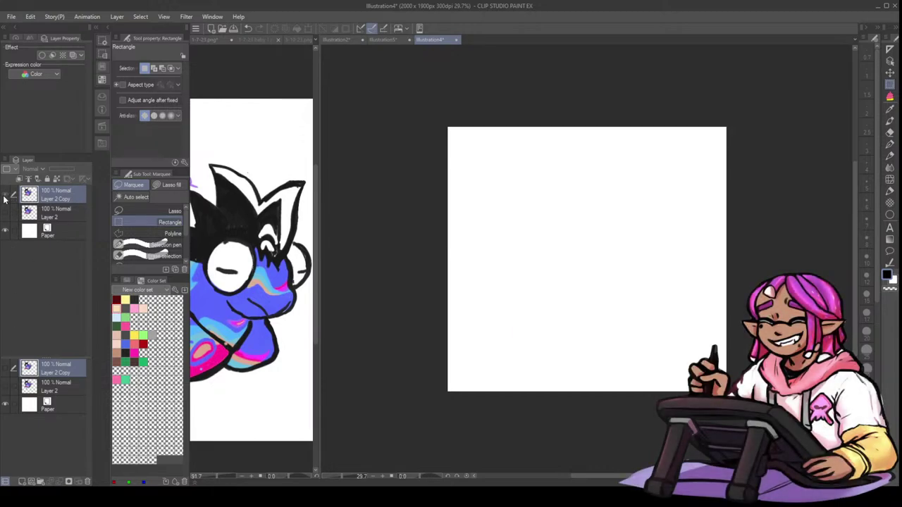
{"action": "left_click", "coordinate": [5, 200]}
- Hand-letter "Thanks for Coming!" in black with the G-pen in the empty space beside the creature's raised fin
{"action": "left_click", "coordinate": [889, 144]}
{"action": "mouse_move", "coordinate": [804, 223]}
{"action": "left_mouse_down"}
{"action": "mouse_move", "coordinate": [767, 235]}
{"action": "mouse_move", "coordinate": [718, 280]}
{"action": "left_mouse_up"}
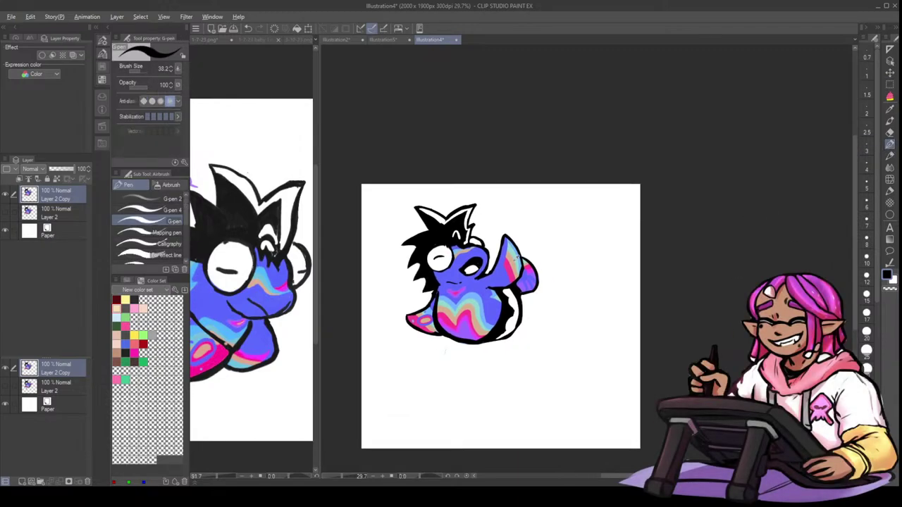
{"action": "left_click", "coordinate": [517, 259], "text": "alt"}
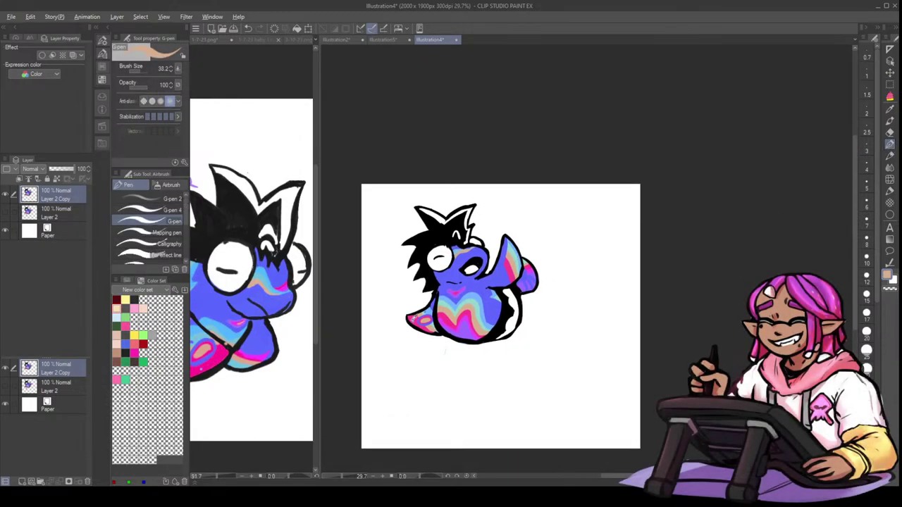
{"action": "left_click", "coordinate": [420, 319], "text": "alt"}
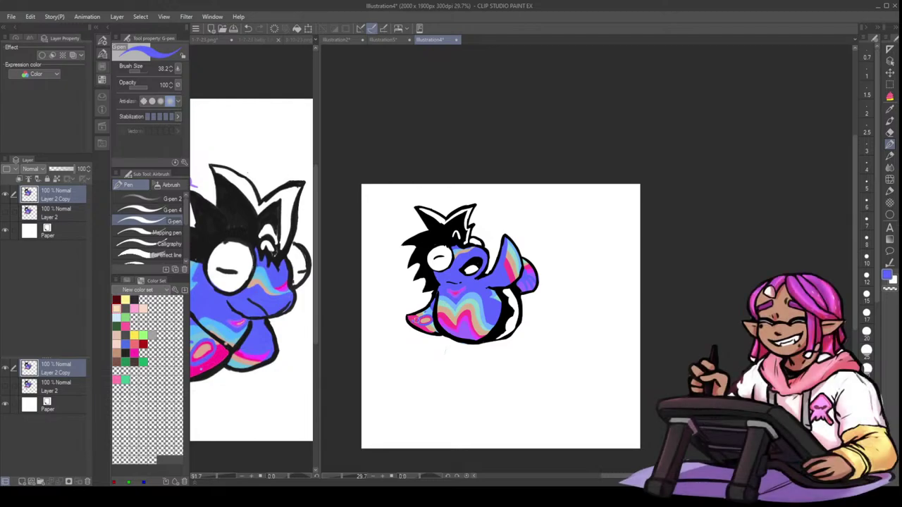
{"action": "left_click", "coordinate": [677, 147], "text": "alt"}
{"action": "mouse_move", "coordinate": [514, 201]}
{"action": "left_mouse_down"}
{"action": "mouse_move", "coordinate": [554, 200]}
{"action": "mouse_move", "coordinate": [528, 222]}
{"action": "mouse_move", "coordinate": [549, 206]}
{"action": "mouse_move", "coordinate": [556, 222]}
{"action": "mouse_move", "coordinate": [567, 206]}
{"action": "mouse_move", "coordinate": [570, 217]}
{"action": "mouse_move", "coordinate": [572, 205]}
{"action": "mouse_move", "coordinate": [576, 219]}
{"action": "mouse_move", "coordinate": [549, 245]}
{"action": "left_mouse_up"}
{"action": "mouse_move", "coordinate": [550, 234]}
{"action": "left_mouse_down"}
{"action": "mouse_move", "coordinate": [578, 246]}
{"action": "mouse_move", "coordinate": [544, 267]}
{"action": "mouse_move", "coordinate": [556, 279]}
{"action": "mouse_move", "coordinate": [617, 268]}
{"action": "mouse_move", "coordinate": [589, 260]}
{"action": "left_mouse_up"}
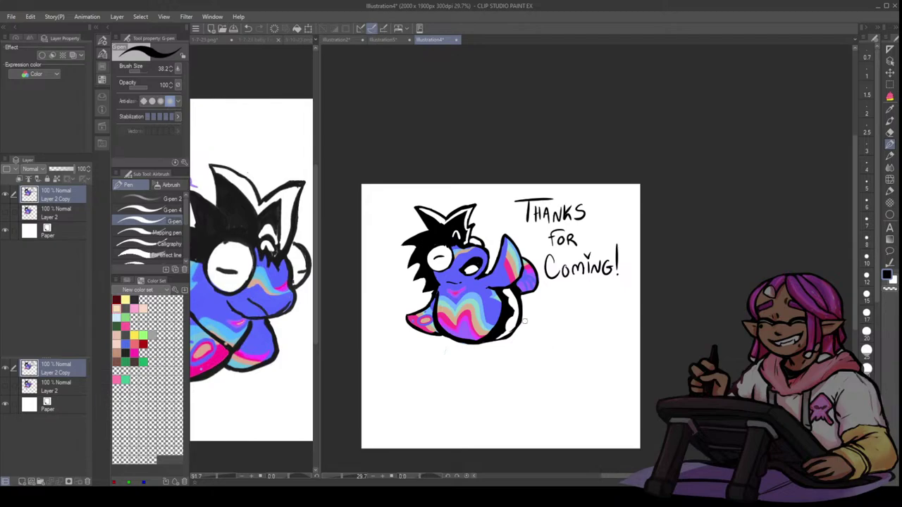
- Crop the canvas to a rectangle around the creature and the lettering, and undo the crop
{"action": "key", "text": "m"}
{"action": "left_click_drag", "start_coordinate": [396, 180], "coordinate": [619, 354]}
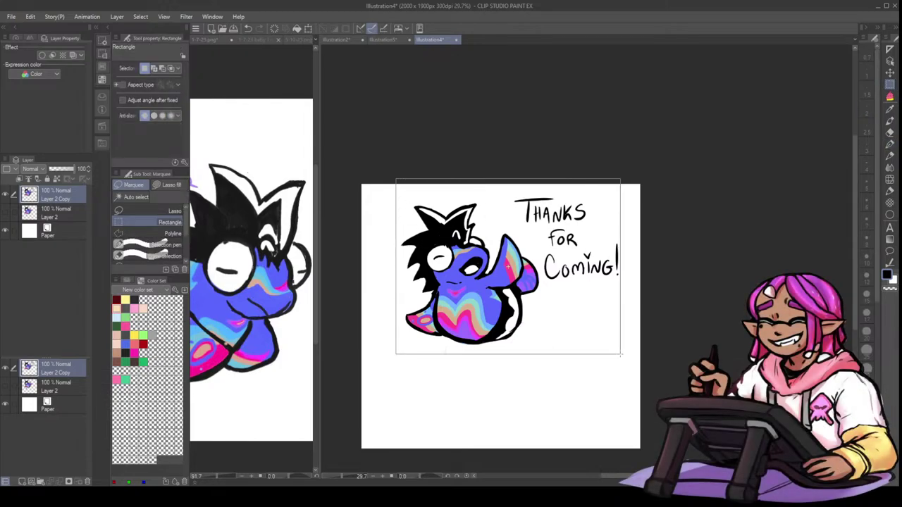
{"action": "left_click", "coordinate": [560, 359]}
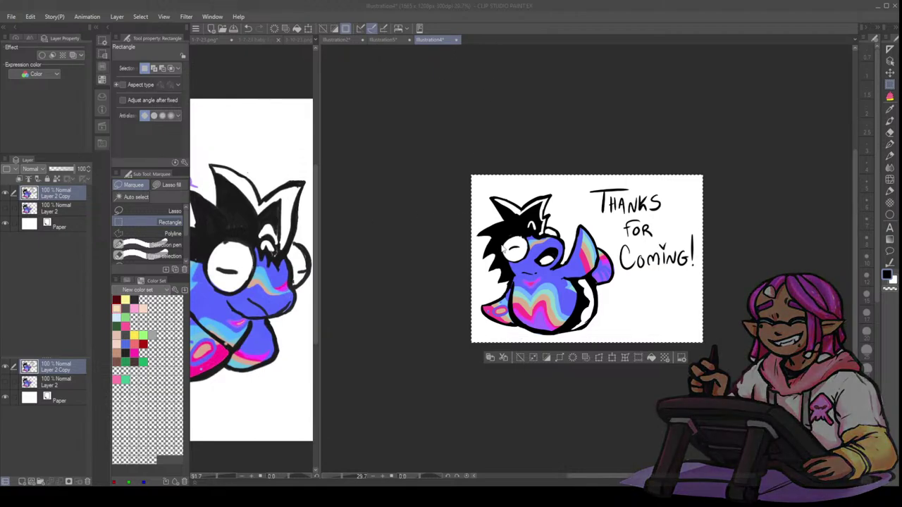
{"action": "key", "text": "ctrl+z"}
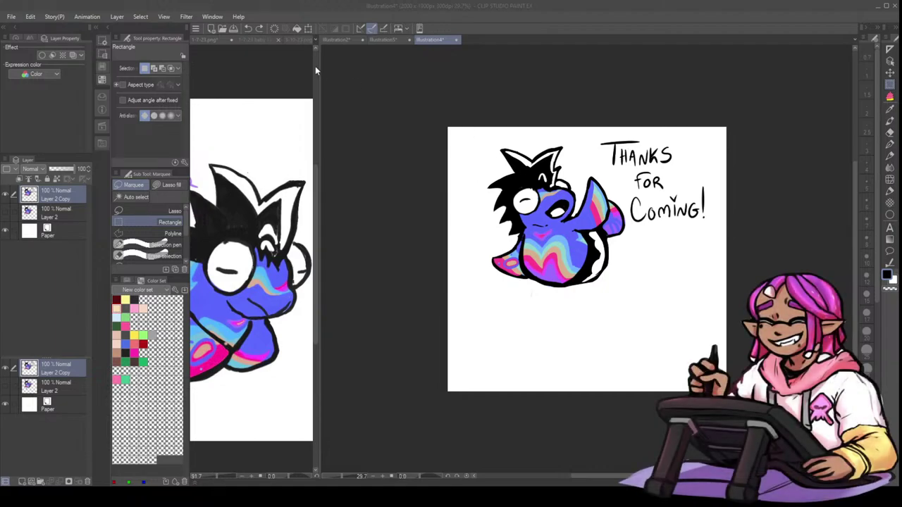
- Close the Illustration4, Illustration5 and Illustration2 documents
{"action": "left_click", "coordinate": [388, 40]}
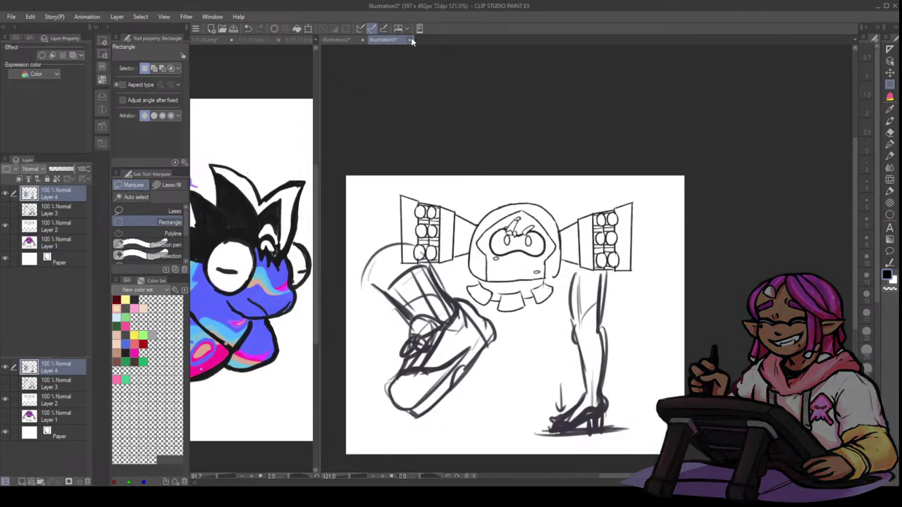
{"action": "left_click", "coordinate": [471, 188]}
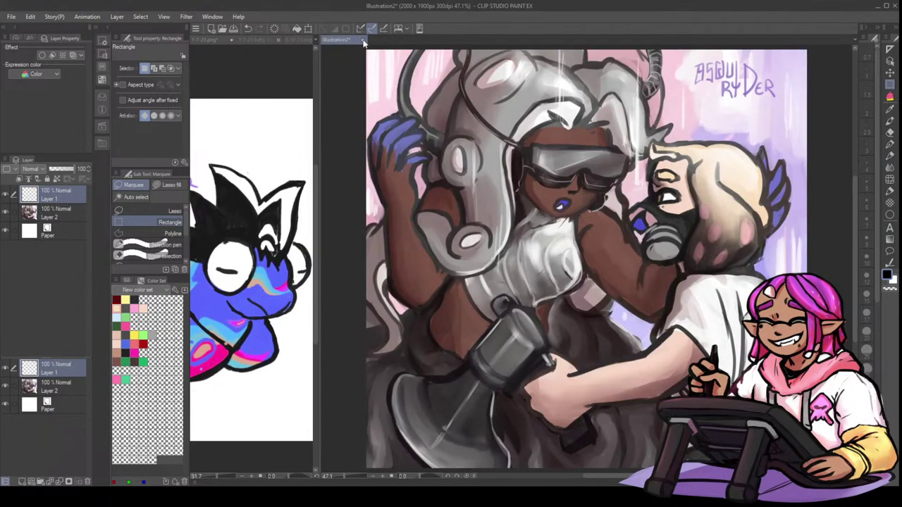
{"action": "left_click", "coordinate": [363, 40]}
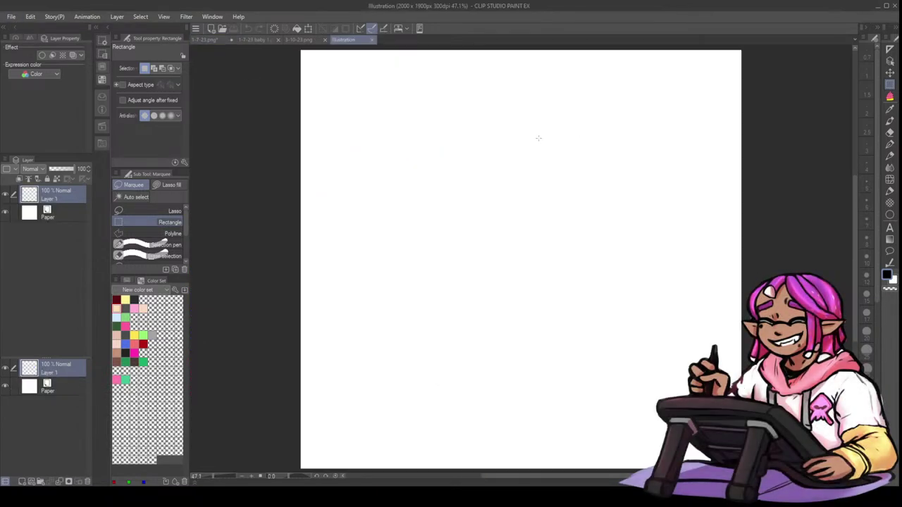
- Close 1-7-23.png, 1-7-23 baby 1.png and 3-10-23.png, keeping only the blank Illustration canvas open
{"action": "left_click", "coordinate": [224, 40]}
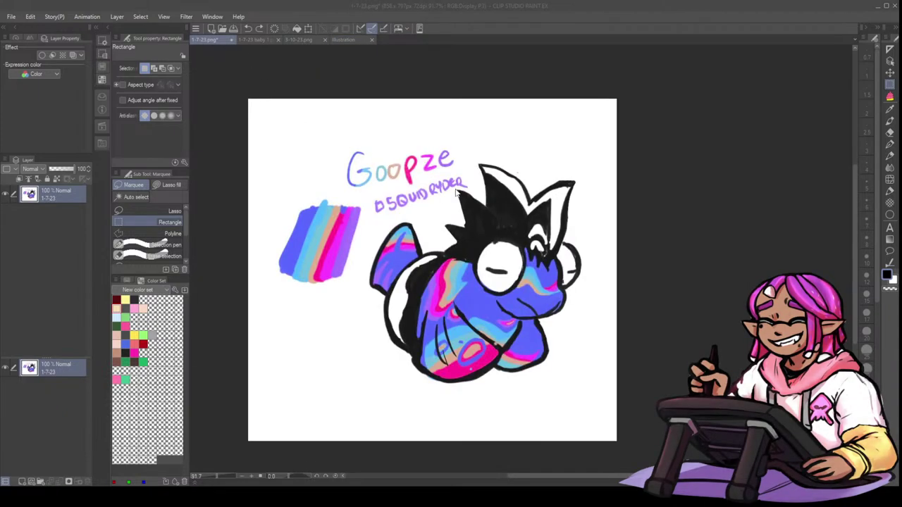
{"action": "left_click", "coordinate": [231, 40]}
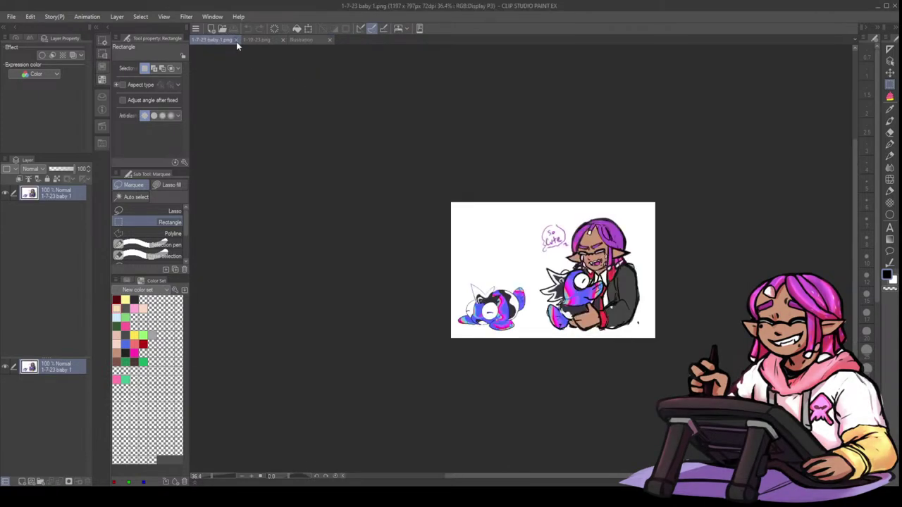
{"action": "left_click", "coordinate": [236, 41]}
{"action": "left_click", "coordinate": [232, 40]}
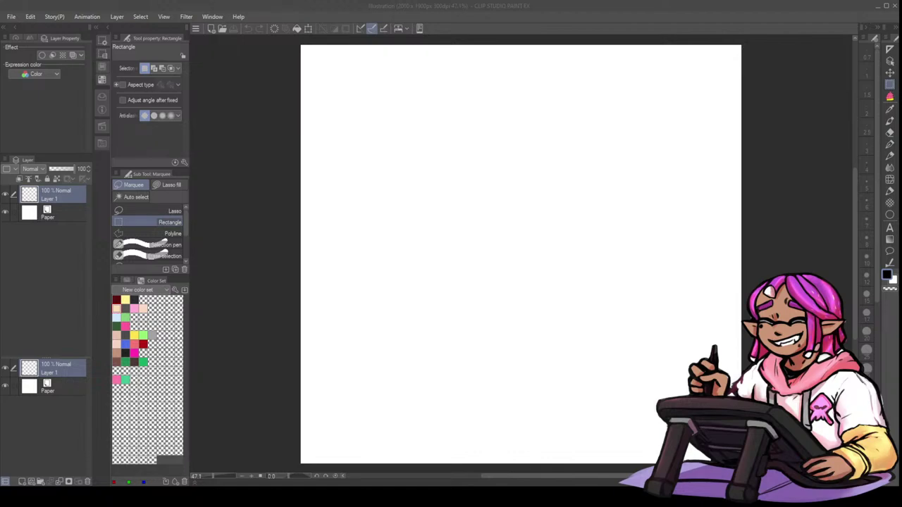
- Sketch two loose head circles side by side in the upper middle of the canvas with the Darker pencil
{"action": "left_click", "coordinate": [889, 155]}
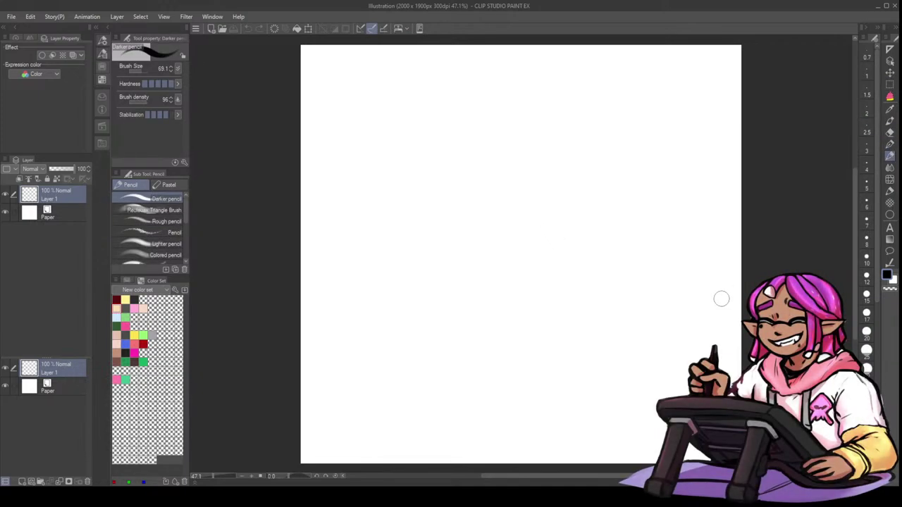
{"action": "left_click_drag", "start_coordinate": [475, 182], "coordinate": [473, 181]}
{"action": "mouse_move", "coordinate": [540, 138]}
{"action": "left_mouse_down"}
{"action": "mouse_move", "coordinate": [562, 137]}
{"action": "mouse_move", "coordinate": [529, 136]}
{"action": "mouse_move", "coordinate": [522, 184]}
{"action": "mouse_move", "coordinate": [523, 134]}
{"action": "mouse_move", "coordinate": [564, 138]}
{"action": "mouse_move", "coordinate": [511, 151]}
{"action": "mouse_move", "coordinate": [539, 147]}
{"action": "mouse_move", "coordinate": [543, 184]}
{"action": "mouse_move", "coordinate": [568, 212]}
{"action": "left_mouse_up"}
{"action": "key", "text": "ctrl+z"}
{"action": "left_click_drag", "start_coordinate": [535, 136], "coordinate": [550, 165]}
{"action": "key", "text": "ctrl+z"}
{"action": "mouse_move", "coordinate": [524, 134]}
{"action": "left_mouse_down"}
{"action": "mouse_move", "coordinate": [545, 180]}
{"action": "mouse_move", "coordinate": [507, 150]}
{"action": "mouse_move", "coordinate": [560, 150]}
{"action": "left_mouse_up"}
{"action": "mouse_move", "coordinate": [432, 187]}
{"action": "left_mouse_down"}
{"action": "mouse_move", "coordinate": [461, 202]}
{"action": "mouse_move", "coordinate": [430, 240]}
{"action": "mouse_move", "coordinate": [432, 190]}
{"action": "mouse_move", "coordinate": [447, 167]}
{"action": "mouse_move", "coordinate": [469, 209]}
{"action": "mouse_move", "coordinate": [428, 202]}
{"action": "mouse_move", "coordinate": [465, 179]}
{"action": "left_mouse_up"}
{"action": "key", "text": "ctrl+z"}
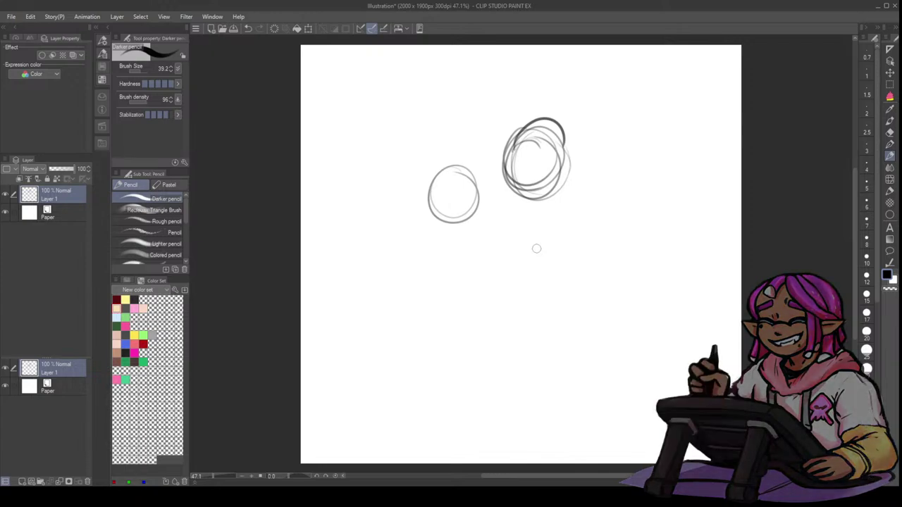
{"action": "mouse_move", "coordinate": [462, 162]}
{"action": "left_mouse_down"}
{"action": "mouse_move", "coordinate": [455, 156]}
{"action": "mouse_move", "coordinate": [428, 203]}
{"action": "left_mouse_up"}
{"action": "key", "text": "ctrl+z"}
{"action": "mouse_move", "coordinate": [554, 121]}
{"action": "left_mouse_down"}
{"action": "mouse_move", "coordinate": [513, 141]}
{"action": "mouse_move", "coordinate": [582, 201]}
{"action": "left_mouse_up"}
{"action": "left_click_drag", "start_coordinate": [563, 135], "coordinate": [572, 217]}
{"action": "left_click_drag", "start_coordinate": [557, 171], "coordinate": [580, 231]}
{"action": "key", "text": "ctrl+z"}
{"action": "key", "text": "ctrl+z"}
{"action": "key", "text": "ctrl+z"}
{"action": "key", "text": "ctrl+z"}
- Darken the larger head circle and rough in neck and shoulder lines below it, undoing the unwanted strokes
{"action": "mouse_move", "coordinate": [516, 141]}
{"action": "left_mouse_down"}
{"action": "mouse_move", "coordinate": [576, 163]}
{"action": "mouse_move", "coordinate": [531, 141]}
{"action": "mouse_move", "coordinate": [550, 149]}
{"action": "mouse_move", "coordinate": [561, 239]}
{"action": "left_mouse_up"}
{"action": "left_click_drag", "start_coordinate": [556, 162], "coordinate": [573, 245]}
{"action": "left_click_drag", "start_coordinate": [554, 130], "coordinate": [522, 184]}
{"action": "mouse_move", "coordinate": [544, 153]}
{"action": "left_mouse_down"}
{"action": "mouse_move", "coordinate": [520, 134]}
{"action": "mouse_move", "coordinate": [545, 191]}
{"action": "mouse_move", "coordinate": [572, 203]}
{"action": "left_mouse_up"}
{"action": "left_click_drag", "start_coordinate": [557, 166], "coordinate": [572, 187]}
{"action": "mouse_move", "coordinate": [556, 167]}
{"action": "left_mouse_down"}
{"action": "mouse_move", "coordinate": [579, 171]}
{"action": "mouse_move", "coordinate": [565, 188]}
{"action": "left_mouse_up"}
{"action": "mouse_move", "coordinate": [534, 128]}
{"action": "left_mouse_down"}
{"action": "mouse_move", "coordinate": [501, 170]}
{"action": "mouse_move", "coordinate": [524, 214]}
{"action": "mouse_move", "coordinate": [524, 200]}
{"action": "mouse_move", "coordinate": [519, 207]}
{"action": "mouse_move", "coordinate": [505, 189]}
{"action": "mouse_move", "coordinate": [523, 206]}
{"action": "left_mouse_up"}
{"action": "mouse_move", "coordinate": [502, 177]}
{"action": "left_mouse_down"}
{"action": "mouse_move", "coordinate": [540, 233]}
{"action": "mouse_move", "coordinate": [567, 198]}
{"action": "mouse_move", "coordinate": [566, 214]}
{"action": "mouse_move", "coordinate": [560, 194]}
{"action": "mouse_move", "coordinate": [559, 215]}
{"action": "mouse_move", "coordinate": [512, 301]}
{"action": "left_mouse_up"}
{"action": "key", "text": "ctrl+z"}
{"action": "key", "text": "ctrl+z"}
{"action": "key", "text": "ctrl+z"}
{"action": "key", "text": "ctrl+z"}
{"action": "key", "text": "ctrl+z"}
{"action": "key", "text": "ctrl+z"}
{"action": "key", "text": "ctrl+z"}
{"action": "key", "text": "ctrl+z"}
{"action": "key", "text": "ctrl+z"}
{"action": "key", "text": "ctrl+z"}
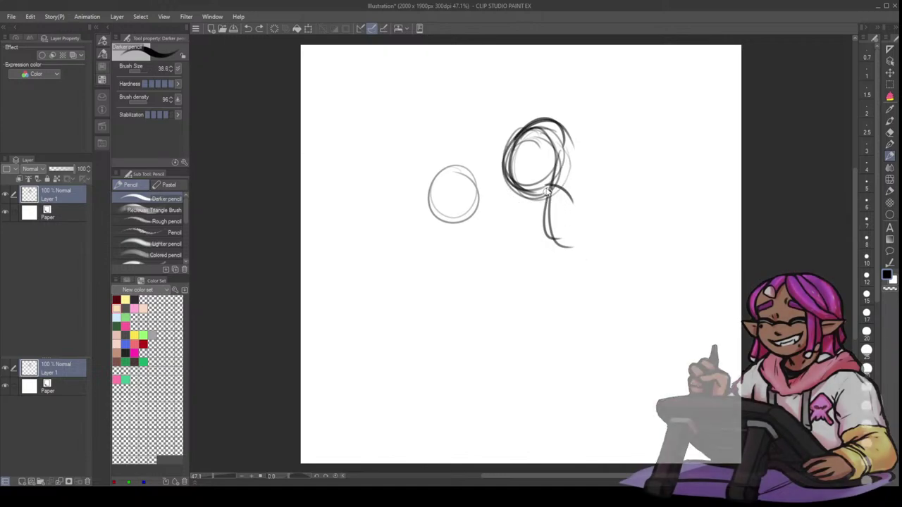
- Add chest and back lines below the larger head circle, and clear the whole sketch from Layer 1
{"action": "key", "text": "bracketleft"}
{"action": "mouse_move", "coordinate": [529, 199]}
{"action": "left_mouse_down"}
{"action": "mouse_move", "coordinate": [539, 232]}
{"action": "mouse_move", "coordinate": [557, 227]}
{"action": "left_mouse_up"}
{"action": "left_click_drag", "start_coordinate": [564, 184], "coordinate": [600, 243]}
{"action": "mouse_move", "coordinate": [534, 213]}
{"action": "left_mouse_down"}
{"action": "mouse_move", "coordinate": [496, 289]}
{"action": "mouse_move", "coordinate": [499, 308]}
{"action": "left_mouse_up"}
{"action": "left_click_drag", "start_coordinate": [527, 314], "coordinate": [564, 312]}
{"action": "key", "text": "ctrl+z"}
{"action": "key", "text": "ctrl+z"}
{"action": "key", "text": "ctrl+z"}
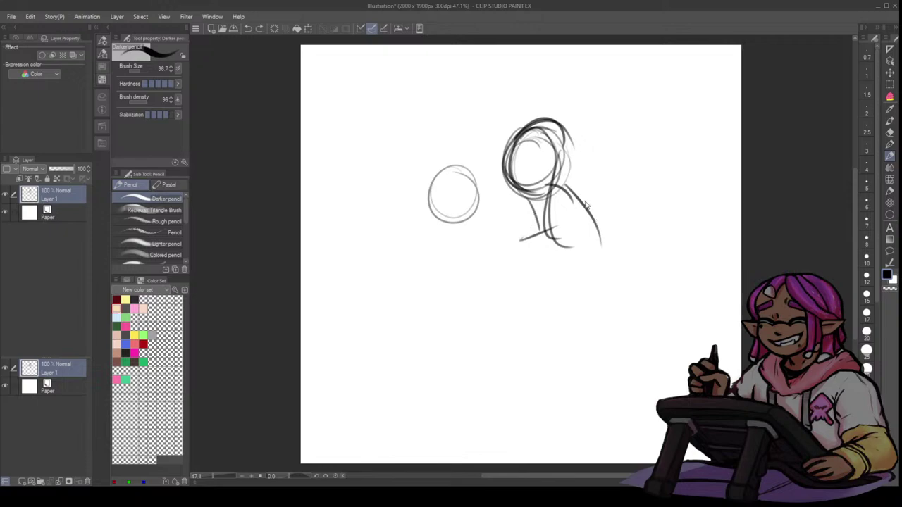
{"action": "left_click", "coordinate": [30, 483]}
{"action": "left_click", "coordinate": [31, 483]}
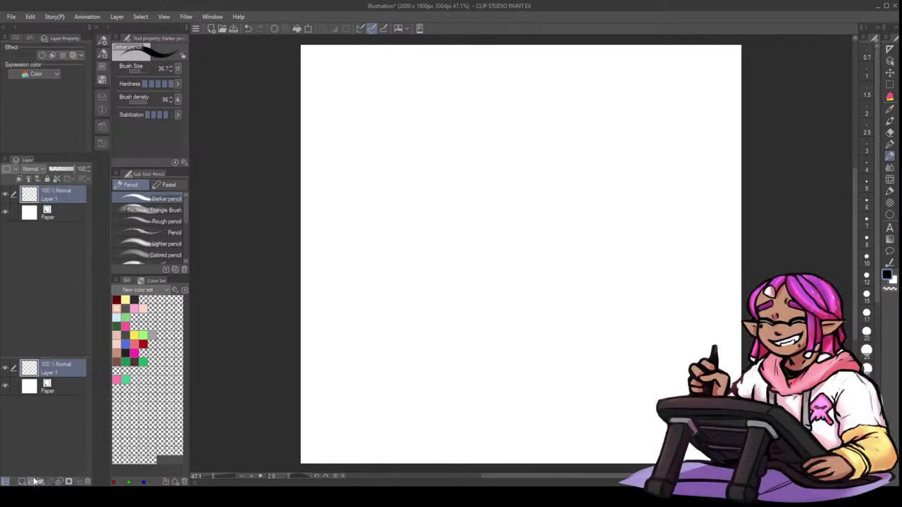
- Sketch a new head circle in the upper middle and rough in the figure's curved back, torso and bent leg
{"action": "mouse_move", "coordinate": [540, 157]}
{"action": "left_mouse_down"}
{"action": "mouse_move", "coordinate": [519, 174]}
{"action": "mouse_move", "coordinate": [540, 141]}
{"action": "mouse_move", "coordinate": [568, 164]}
{"action": "left_mouse_up"}
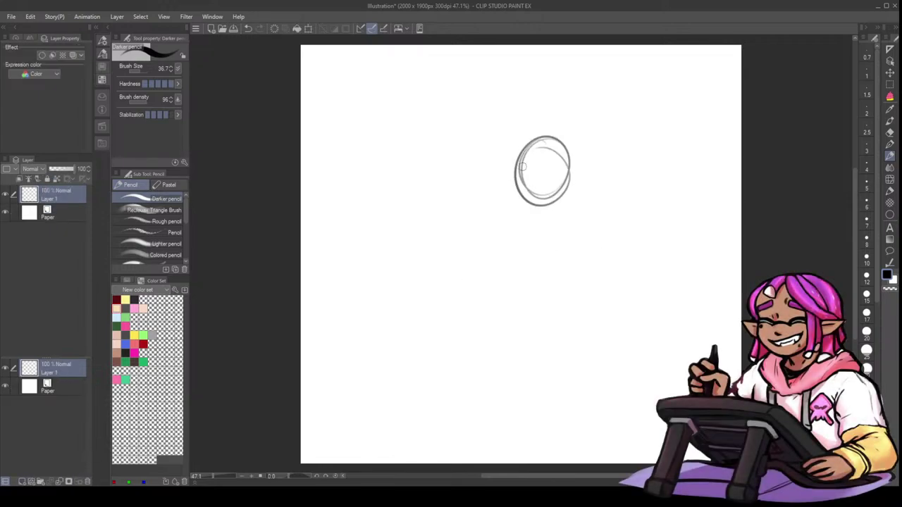
{"action": "left_click_drag", "start_coordinate": [569, 198], "coordinate": [590, 232]}
{"action": "mouse_move", "coordinate": [516, 206]}
{"action": "left_mouse_down"}
{"action": "mouse_move", "coordinate": [508, 230]}
{"action": "mouse_move", "coordinate": [519, 256]}
{"action": "left_mouse_up"}
{"action": "mouse_move", "coordinate": [513, 265]}
{"action": "left_mouse_down"}
{"action": "mouse_move", "coordinate": [506, 278]}
{"action": "mouse_move", "coordinate": [557, 299]}
{"action": "left_mouse_up"}
{"action": "mouse_move", "coordinate": [591, 224]}
{"action": "left_mouse_down"}
{"action": "mouse_move", "coordinate": [594, 267]}
{"action": "mouse_move", "coordinate": [580, 318]}
{"action": "left_mouse_up"}
{"action": "left_click_drag", "start_coordinate": [529, 323], "coordinate": [548, 318]}
{"action": "mouse_move", "coordinate": [507, 285]}
{"action": "left_mouse_down"}
{"action": "mouse_move", "coordinate": [483, 264]}
{"action": "mouse_move", "coordinate": [464, 283]}
{"action": "left_mouse_up"}
{"action": "key", "text": "ctrl+z"}
{"action": "key", "text": "ctrl+z"}
- Sketch a smaller round head with surrounding arm and body lines in front of the figure's lap
{"action": "mouse_move", "coordinate": [503, 268]}
{"action": "left_mouse_down"}
{"action": "mouse_move", "coordinate": [437, 302]}
{"action": "mouse_move", "coordinate": [467, 310]}
{"action": "mouse_move", "coordinate": [504, 300]}
{"action": "mouse_move", "coordinate": [505, 362]}
{"action": "left_mouse_up"}
{"action": "left_click_drag", "start_coordinate": [541, 303], "coordinate": [555, 369]}
{"action": "mouse_move", "coordinate": [570, 337]}
{"action": "left_mouse_down"}
{"action": "mouse_move", "coordinate": [534, 365]}
{"action": "mouse_move", "coordinate": [495, 373]}
{"action": "left_mouse_up"}
{"action": "mouse_move", "coordinate": [529, 326]}
{"action": "left_mouse_down"}
{"action": "mouse_move", "coordinate": [471, 372]}
{"action": "mouse_move", "coordinate": [491, 378]}
{"action": "mouse_move", "coordinate": [470, 374]}
{"action": "mouse_move", "coordinate": [463, 397]}
{"action": "left_mouse_up"}
{"action": "mouse_move", "coordinate": [508, 275]}
{"action": "left_mouse_down"}
{"action": "mouse_move", "coordinate": [517, 313]}
{"action": "mouse_move", "coordinate": [499, 274]}
{"action": "mouse_move", "coordinate": [543, 290]}
{"action": "mouse_move", "coordinate": [499, 308]}
{"action": "mouse_move", "coordinate": [523, 262]}
{"action": "mouse_move", "coordinate": [519, 318]}
{"action": "mouse_move", "coordinate": [517, 266]}
{"action": "mouse_move", "coordinate": [526, 302]}
{"action": "left_mouse_up"}
{"action": "mouse_move", "coordinate": [518, 259]}
{"action": "left_mouse_down"}
{"action": "mouse_move", "coordinate": [496, 305]}
{"action": "mouse_move", "coordinate": [540, 314]}
{"action": "left_mouse_up"}
{"action": "mouse_move", "coordinate": [511, 260]}
{"action": "left_mouse_down"}
{"action": "mouse_move", "coordinate": [470, 277]}
{"action": "mouse_move", "coordinate": [482, 301]}
{"action": "mouse_move", "coordinate": [522, 257]}
{"action": "mouse_move", "coordinate": [554, 291]}
{"action": "mouse_move", "coordinate": [544, 314]}
{"action": "mouse_move", "coordinate": [521, 332]}
{"action": "mouse_move", "coordinate": [530, 310]}
{"action": "mouse_move", "coordinate": [492, 310]}
{"action": "mouse_move", "coordinate": [505, 319]}
{"action": "mouse_move", "coordinate": [473, 307]}
{"action": "mouse_move", "coordinate": [468, 320]}
{"action": "mouse_move", "coordinate": [485, 334]}
{"action": "mouse_move", "coordinate": [496, 331]}
{"action": "left_mouse_up"}
- Outline a thick, slanted box shape extending down and to the left from the smaller round head
{"action": "mouse_move", "coordinate": [434, 316]}
{"action": "left_mouse_down"}
{"action": "mouse_move", "coordinate": [462, 308]}
{"action": "mouse_move", "coordinate": [480, 327]}
{"action": "mouse_move", "coordinate": [465, 307]}
{"action": "mouse_move", "coordinate": [405, 353]}
{"action": "mouse_move", "coordinate": [428, 389]}
{"action": "left_mouse_up"}
{"action": "left_click_drag", "start_coordinate": [493, 332], "coordinate": [437, 386]}
{"action": "mouse_move", "coordinate": [402, 362]}
{"action": "left_mouse_down"}
{"action": "mouse_move", "coordinate": [469, 310]}
{"action": "mouse_move", "coordinate": [488, 320]}
{"action": "mouse_move", "coordinate": [505, 348]}
{"action": "mouse_move", "coordinate": [445, 388]}
{"action": "mouse_move", "coordinate": [402, 366]}
{"action": "mouse_move", "coordinate": [420, 388]}
{"action": "left_mouse_up"}
{"action": "left_click_drag", "start_coordinate": [403, 358], "coordinate": [439, 387]}
{"action": "left_click_drag", "start_coordinate": [335, 429], "coordinate": [359, 419]}
{"action": "left_click_drag", "start_coordinate": [420, 341], "coordinate": [389, 348]}
{"action": "mouse_move", "coordinate": [389, 350]}
{"action": "left_mouse_down"}
{"action": "mouse_move", "coordinate": [394, 366]}
{"action": "mouse_move", "coordinate": [423, 385]}
{"action": "mouse_move", "coordinate": [420, 399]}
{"action": "left_mouse_up"}
{"action": "left_click_drag", "start_coordinate": [421, 341], "coordinate": [389, 359]}
{"action": "mouse_move", "coordinate": [388, 355]}
{"action": "left_mouse_down"}
{"action": "mouse_move", "coordinate": [422, 398]}
{"action": "mouse_move", "coordinate": [400, 339]}
{"action": "mouse_move", "coordinate": [449, 315]}
{"action": "left_mouse_up"}
- Draw a loose circle and an angular wedge outline to the right of the figure, undoing the wedge's first strokes
{"action": "mouse_move", "coordinate": [613, 369]}
{"action": "left_mouse_down"}
{"action": "mouse_move", "coordinate": [618, 415]}
{"action": "mouse_move", "coordinate": [654, 377]}
{"action": "mouse_move", "coordinate": [617, 358]}
{"action": "mouse_move", "coordinate": [620, 412]}
{"action": "left_mouse_up"}
{"action": "mouse_move", "coordinate": [618, 278]}
{"action": "left_mouse_down"}
{"action": "mouse_move", "coordinate": [645, 291]}
{"action": "mouse_move", "coordinate": [630, 283]}
{"action": "mouse_move", "coordinate": [626, 316]}
{"action": "mouse_move", "coordinate": [616, 271]}
{"action": "mouse_move", "coordinate": [638, 311]}
{"action": "mouse_move", "coordinate": [662, 265]}
{"action": "mouse_move", "coordinate": [681, 286]}
{"action": "left_mouse_up"}
{"action": "mouse_move", "coordinate": [645, 254]}
{"action": "left_mouse_down"}
{"action": "mouse_move", "coordinate": [701, 234]}
{"action": "mouse_move", "coordinate": [717, 254]}
{"action": "left_mouse_up"}
{"action": "left_click_drag", "start_coordinate": [663, 241], "coordinate": [705, 230]}
{"action": "key", "text": "ctrl+z"}
{"action": "key", "text": "ctrl+z"}
{"action": "key", "text": "ctrl+z"}
{"action": "key", "text": "ctrl+z"}
{"action": "key", "text": "ctrl+z"}
{"action": "key", "text": "ctrl+z"}
{"action": "key", "text": "ctrl+z"}
{"action": "mouse_move", "coordinate": [617, 271]}
{"action": "left_mouse_down"}
{"action": "mouse_move", "coordinate": [657, 307]}
{"action": "mouse_move", "coordinate": [699, 231]}
{"action": "mouse_move", "coordinate": [716, 259]}
{"action": "left_mouse_up"}
{"action": "left_click_drag", "start_coordinate": [707, 281], "coordinate": [668, 314]}
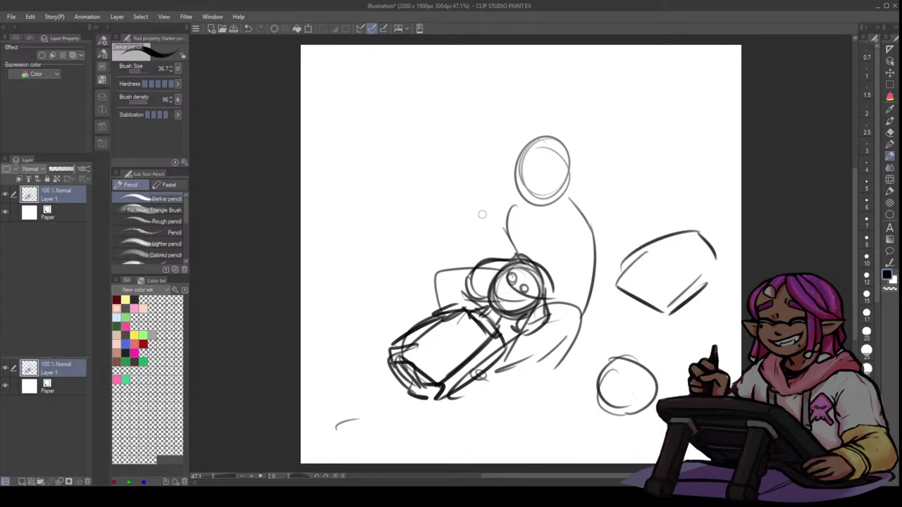
- Sketch the figure's upper arm, the hair falling beside the head, and the outline of the far shoulder and arm
{"action": "left_click_drag", "start_coordinate": [361, 326], "coordinate": [403, 296]}
{"action": "mouse_move", "coordinate": [513, 204]}
{"action": "left_mouse_down"}
{"action": "mouse_move", "coordinate": [477, 235]}
{"action": "mouse_move", "coordinate": [469, 267]}
{"action": "left_mouse_up"}
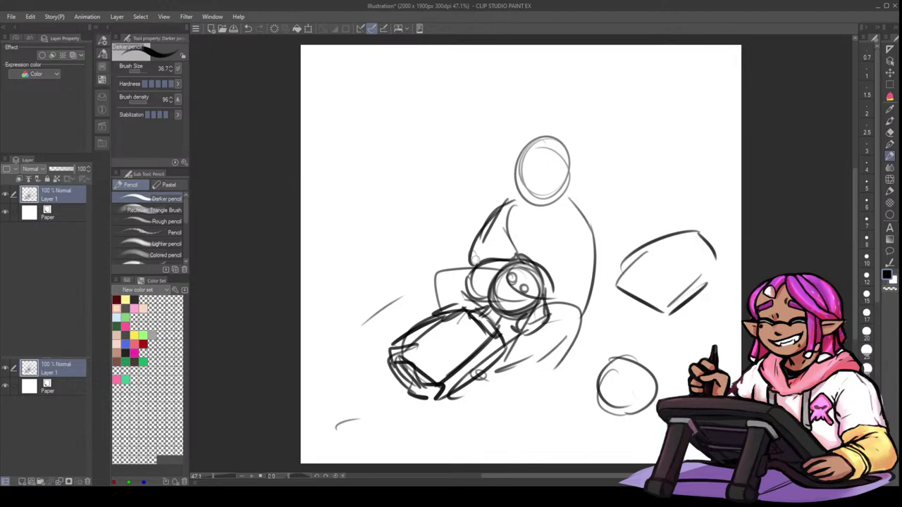
{"action": "mouse_move", "coordinate": [556, 164]}
{"action": "left_mouse_down"}
{"action": "mouse_move", "coordinate": [524, 159]}
{"action": "mouse_move", "coordinate": [571, 167]}
{"action": "mouse_move", "coordinate": [570, 156]}
{"action": "mouse_move", "coordinate": [530, 219]}
{"action": "mouse_move", "coordinate": [552, 216]}
{"action": "mouse_move", "coordinate": [522, 157]}
{"action": "mouse_move", "coordinate": [559, 179]}
{"action": "mouse_move", "coordinate": [564, 229]}
{"action": "left_mouse_up"}
{"action": "left_click_drag", "start_coordinate": [532, 153], "coordinate": [578, 198]}
{"action": "mouse_move", "coordinate": [568, 167]}
{"action": "left_mouse_down"}
{"action": "mouse_move", "coordinate": [568, 216]}
{"action": "mouse_move", "coordinate": [603, 227]}
{"action": "left_mouse_up"}
{"action": "mouse_move", "coordinate": [558, 206]}
{"action": "left_mouse_down"}
{"action": "mouse_move", "coordinate": [572, 237]}
{"action": "mouse_move", "coordinate": [603, 230]}
{"action": "mouse_move", "coordinate": [597, 223]}
{"action": "mouse_move", "coordinate": [610, 284]}
{"action": "left_mouse_up"}
{"action": "mouse_move", "coordinate": [586, 236]}
{"action": "left_mouse_down"}
{"action": "mouse_move", "coordinate": [574, 278]}
{"action": "mouse_move", "coordinate": [582, 296]}
{"action": "mouse_move", "coordinate": [601, 241]}
{"action": "mouse_move", "coordinate": [594, 325]}
{"action": "mouse_move", "coordinate": [573, 327]}
{"action": "left_mouse_up"}
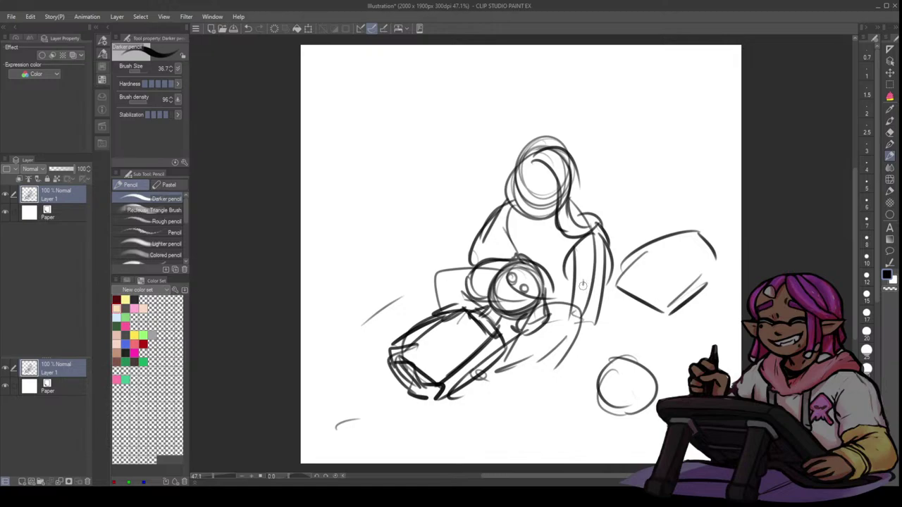
- Extend the far arm, add chest and neckline details to the torso, and reinforce the edge of the head
{"action": "left_click_drag", "start_coordinate": [583, 283], "coordinate": [578, 323]}
{"action": "mouse_move", "coordinate": [509, 212]}
{"action": "left_mouse_down"}
{"action": "mouse_move", "coordinate": [507, 242]}
{"action": "mouse_move", "coordinate": [516, 257]}
{"action": "left_mouse_up"}
{"action": "left_click_drag", "start_coordinate": [527, 255], "coordinate": [535, 260]}
{"action": "mouse_move", "coordinate": [509, 227]}
{"action": "left_mouse_down"}
{"action": "mouse_move", "coordinate": [505, 244]}
{"action": "mouse_move", "coordinate": [523, 247]}
{"action": "mouse_move", "coordinate": [496, 261]}
{"action": "mouse_move", "coordinate": [550, 251]}
{"action": "mouse_move", "coordinate": [559, 266]}
{"action": "mouse_move", "coordinate": [566, 246]}
{"action": "left_mouse_up"}
{"action": "mouse_move", "coordinate": [577, 228]}
{"action": "left_mouse_down"}
{"action": "mouse_move", "coordinate": [560, 253]}
{"action": "mouse_move", "coordinate": [579, 241]}
{"action": "left_mouse_up"}
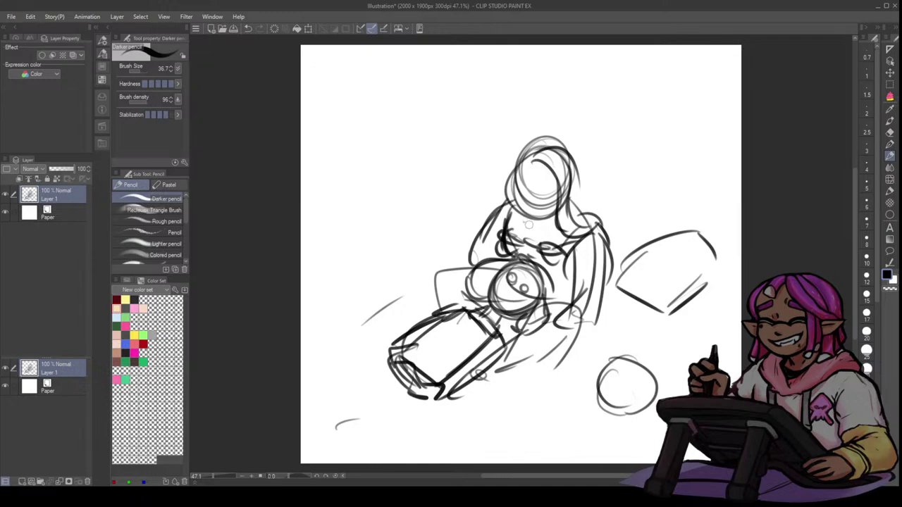
{"action": "mouse_move", "coordinate": [538, 170]}
{"action": "left_mouse_down"}
{"action": "mouse_move", "coordinate": [536, 150]}
{"action": "mouse_move", "coordinate": [507, 194]}
{"action": "left_mouse_up"}
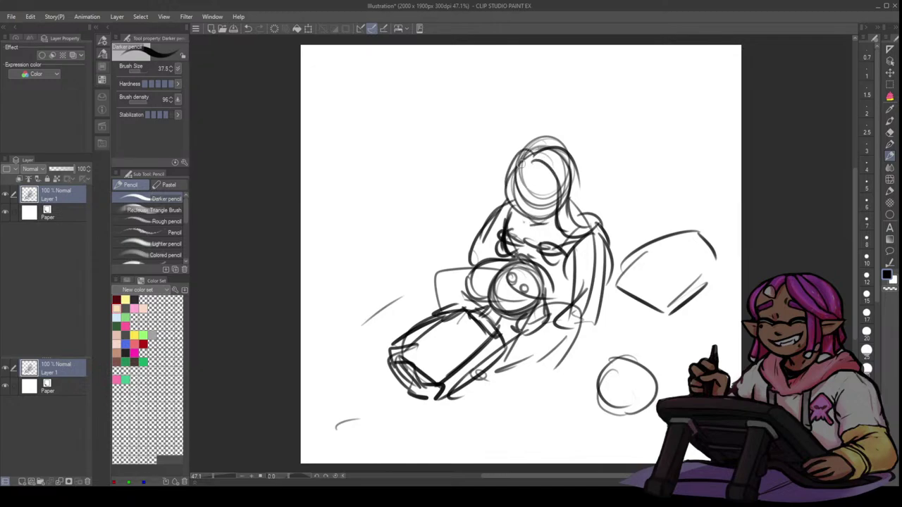
- Sketch long, wavy hair falling from the crown down both sides of the larger head and over the far shoulder
{"action": "mouse_move", "coordinate": [523, 153]}
{"action": "left_mouse_down"}
{"action": "mouse_move", "coordinate": [501, 232]}
{"action": "mouse_move", "coordinate": [477, 251]}
{"action": "mouse_move", "coordinate": [500, 245]}
{"action": "left_mouse_up"}
{"action": "left_click_drag", "start_coordinate": [502, 196], "coordinate": [499, 248]}
{"action": "left_click_drag", "start_coordinate": [547, 174], "coordinate": [577, 279]}
{"action": "mouse_move", "coordinate": [551, 207]}
{"action": "left_mouse_down"}
{"action": "mouse_move", "coordinate": [584, 286]}
{"action": "mouse_move", "coordinate": [610, 259]}
{"action": "mouse_move", "coordinate": [619, 279]}
{"action": "mouse_move", "coordinate": [571, 292]}
{"action": "left_mouse_up"}
{"action": "mouse_move", "coordinate": [530, 164]}
{"action": "left_mouse_down"}
{"action": "mouse_move", "coordinate": [557, 141]}
{"action": "mouse_move", "coordinate": [568, 226]}
{"action": "left_mouse_up"}
{"action": "mouse_move", "coordinate": [560, 140]}
{"action": "left_mouse_down"}
{"action": "mouse_move", "coordinate": [590, 169]}
{"action": "mouse_move", "coordinate": [592, 187]}
{"action": "left_mouse_up"}
{"action": "mouse_move", "coordinate": [589, 155]}
{"action": "left_mouse_down"}
{"action": "mouse_move", "coordinate": [589, 203]}
{"action": "mouse_move", "coordinate": [617, 235]}
{"action": "left_mouse_up"}
{"action": "mouse_move", "coordinate": [559, 135]}
{"action": "left_mouse_down"}
{"action": "mouse_move", "coordinate": [532, 143]}
{"action": "mouse_move", "coordinate": [513, 166]}
{"action": "mouse_move", "coordinate": [525, 197]}
{"action": "left_mouse_up"}
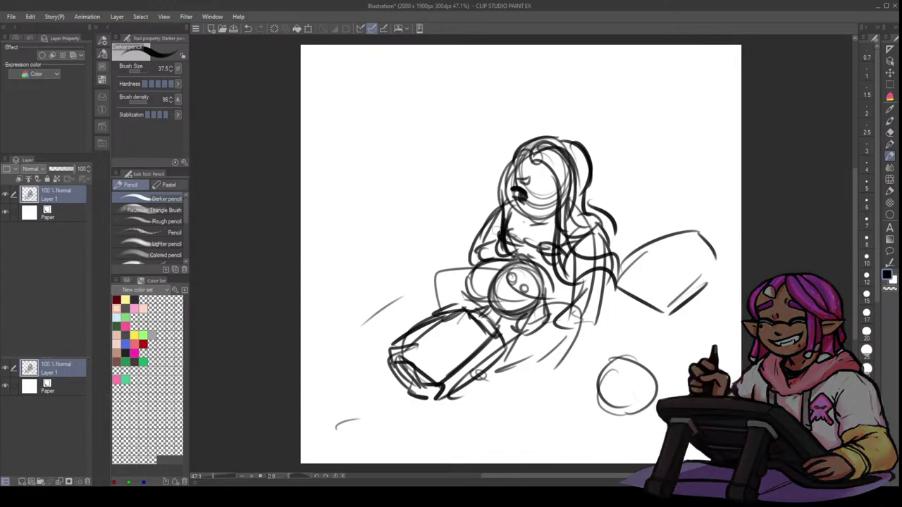
- Draw the seated figure's far eye and furrowed brows, and outline the jaw
{"action": "key", "text": "ctrl+z"}
{"action": "left_click_drag", "start_coordinate": [538, 182], "coordinate": [556, 183]}
{"action": "left_click_drag", "start_coordinate": [548, 184], "coordinate": [557, 199]}
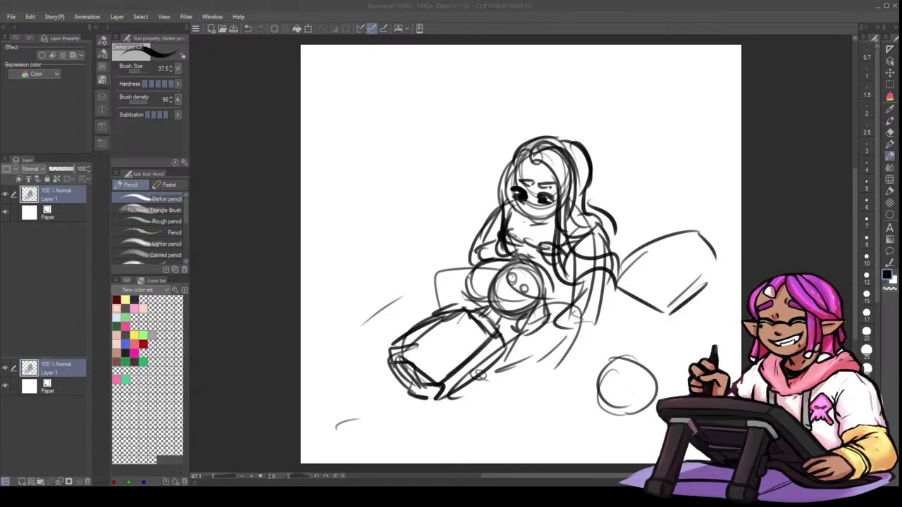
{"action": "left_click", "coordinate": [526, 207]}
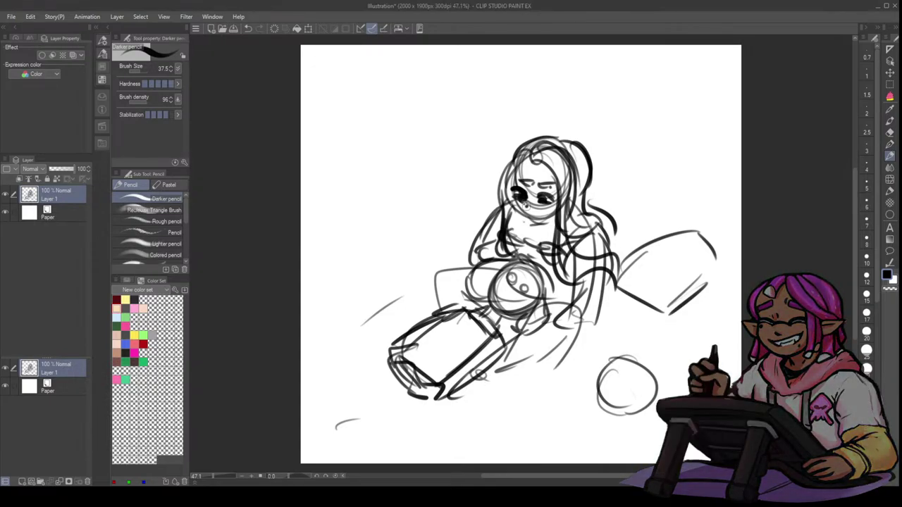
{"action": "key", "text": "ctrl+z"}
{"action": "mouse_move", "coordinate": [515, 203]}
{"action": "left_mouse_down"}
{"action": "mouse_move", "coordinate": [528, 221]}
{"action": "mouse_move", "coordinate": [555, 213]}
{"action": "left_mouse_up"}
{"action": "left_click_drag", "start_coordinate": [539, 180], "coordinate": [532, 185]}
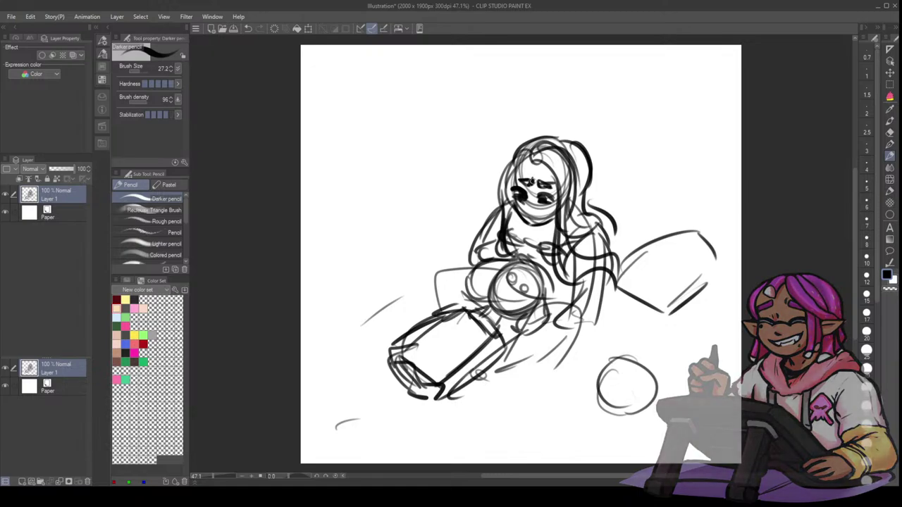
{"action": "mouse_move", "coordinate": [549, 144]}
{"action": "left_mouse_down"}
{"action": "mouse_move", "coordinate": [538, 162]}
{"action": "mouse_move", "coordinate": [556, 177]}
{"action": "left_mouse_up"}
{"action": "left_click_drag", "start_coordinate": [551, 172], "coordinate": [557, 188]}
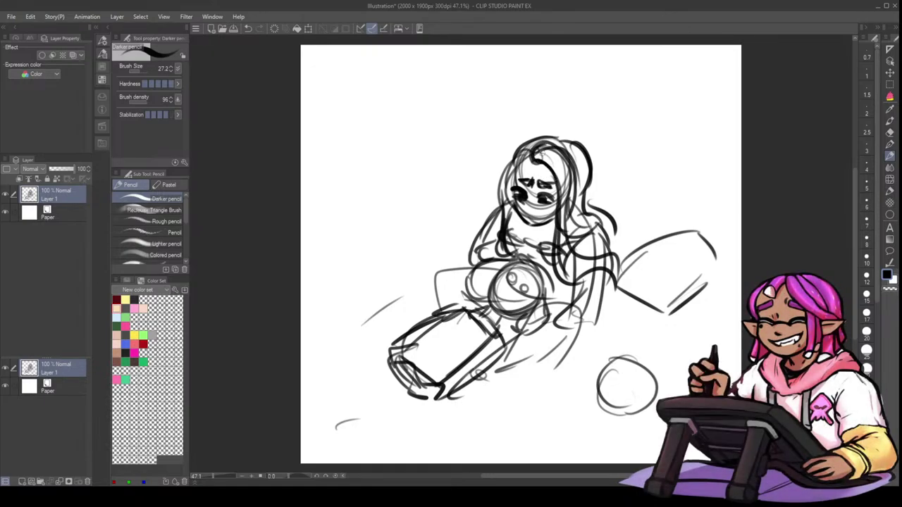
{"action": "mouse_move", "coordinate": [535, 153]}
{"action": "left_mouse_down"}
{"action": "mouse_move", "coordinate": [509, 166]}
{"action": "mouse_move", "coordinate": [510, 187]}
{"action": "left_mouse_up"}
{"action": "key", "text": "ctrl+z"}
{"action": "key", "text": "ctrl+z"}
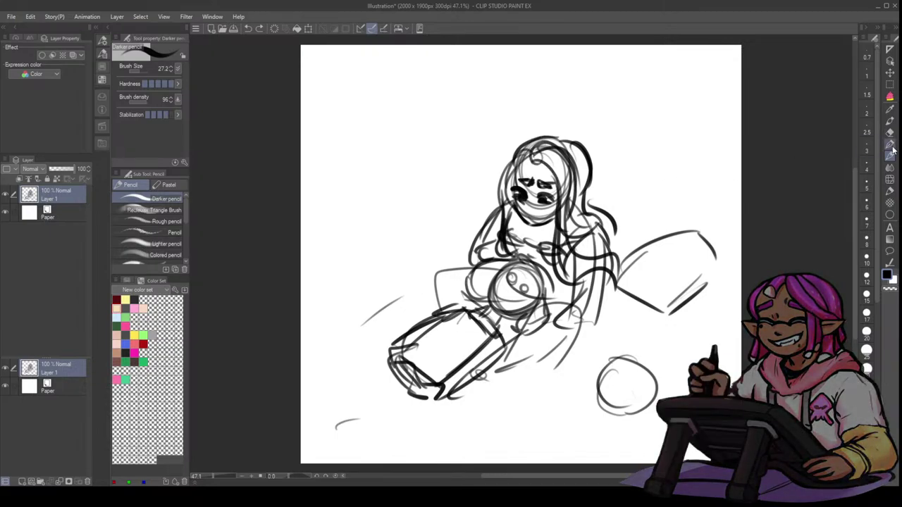
- Erase the overlapping lines inside the hair and forehead, and redraw the outer strand beside the figure's near cheek
{"action": "key", "text": "e"}
{"action": "mouse_move", "coordinate": [537, 156]}
{"action": "left_mouse_down"}
{"action": "mouse_move", "coordinate": [561, 172]}
{"action": "mouse_move", "coordinate": [578, 275]}
{"action": "mouse_move", "coordinate": [628, 262]}
{"action": "left_mouse_up"}
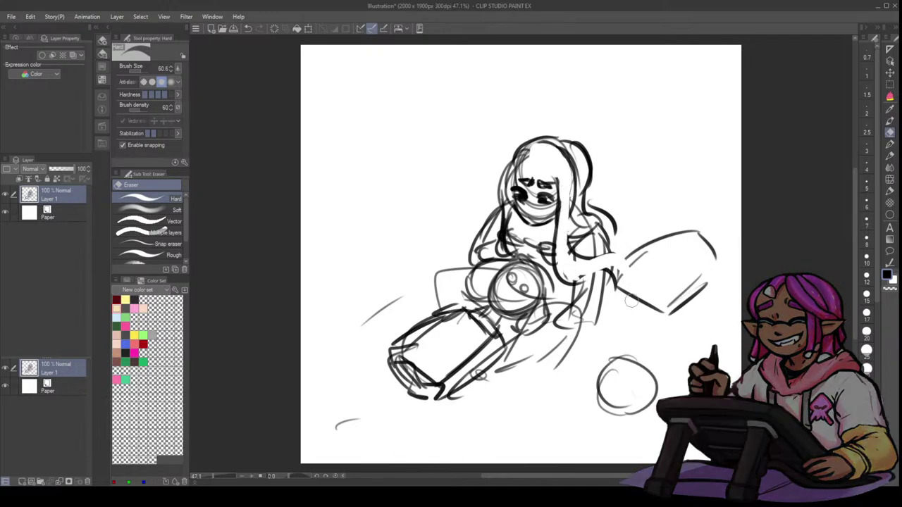
{"action": "left_click", "coordinate": [890, 156]}
{"action": "mouse_move", "coordinate": [541, 146]}
{"action": "left_mouse_down"}
{"action": "mouse_move", "coordinate": [506, 172]}
{"action": "mouse_move", "coordinate": [492, 231]}
{"action": "left_mouse_up"}
{"action": "left_click_drag", "start_coordinate": [499, 224], "coordinate": [486, 251]}
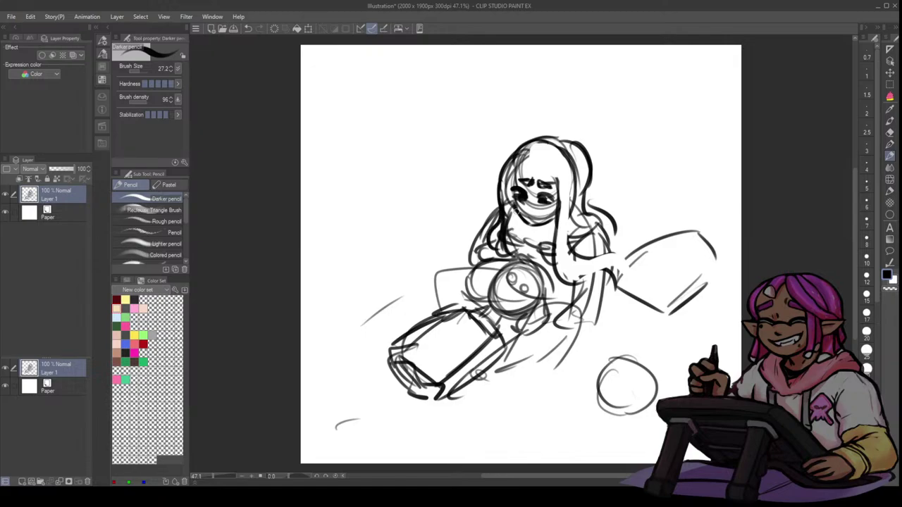
{"action": "mouse_move", "coordinate": [520, 173]}
{"action": "left_mouse_down"}
{"action": "mouse_move", "coordinate": [547, 169]}
{"action": "mouse_move", "coordinate": [554, 157]}
{"action": "mouse_move", "coordinate": [557, 192]}
{"action": "left_mouse_up"}
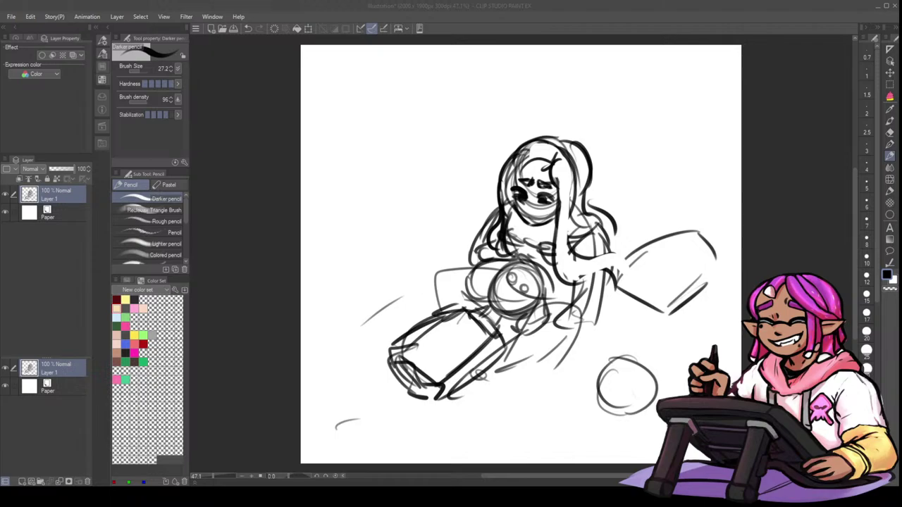
{"action": "key", "text": "ctrl+z"}
{"action": "key", "text": "ctrl+z"}
{"action": "key", "text": "ctrl+z"}
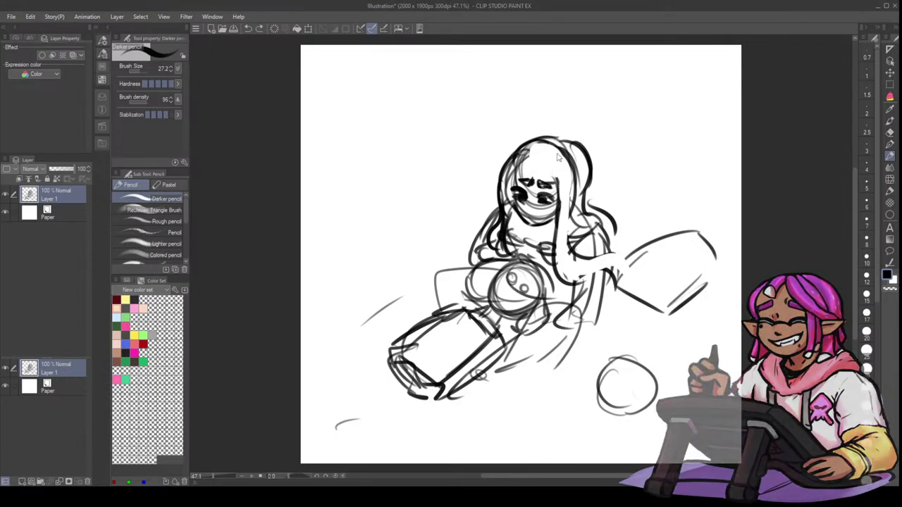
- Draw a curved hairline with a bump at the crown, and thicken the hair strands on both sides of the face
{"action": "mouse_move", "coordinate": [561, 148]}
{"action": "left_mouse_down"}
{"action": "mouse_move", "coordinate": [541, 160]}
{"action": "mouse_move", "coordinate": [516, 145]}
{"action": "mouse_move", "coordinate": [522, 138]}
{"action": "mouse_move", "coordinate": [533, 158]}
{"action": "mouse_move", "coordinate": [506, 203]}
{"action": "left_mouse_up"}
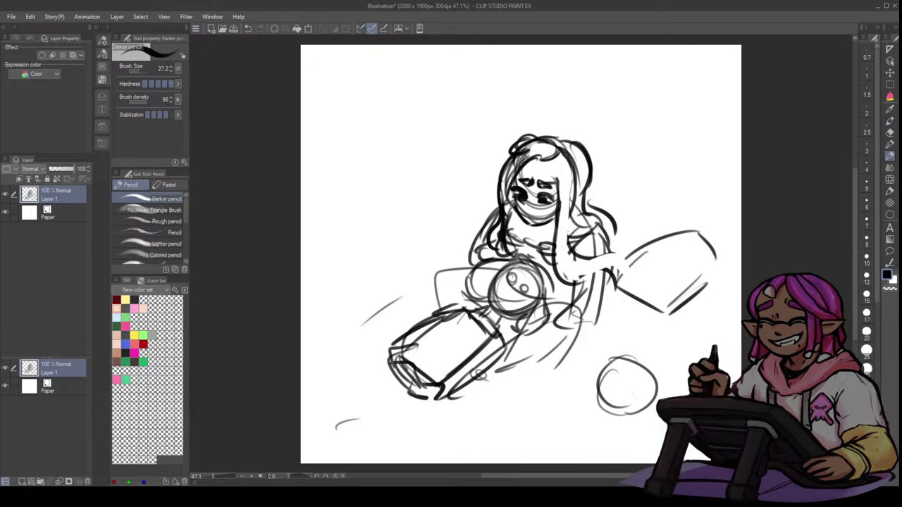
{"action": "mouse_move", "coordinate": [506, 159]}
{"action": "left_mouse_down"}
{"action": "mouse_move", "coordinate": [492, 194]}
{"action": "mouse_move", "coordinate": [509, 216]}
{"action": "mouse_move", "coordinate": [509, 238]}
{"action": "mouse_move", "coordinate": [489, 253]}
{"action": "mouse_move", "coordinate": [495, 257]}
{"action": "left_mouse_up"}
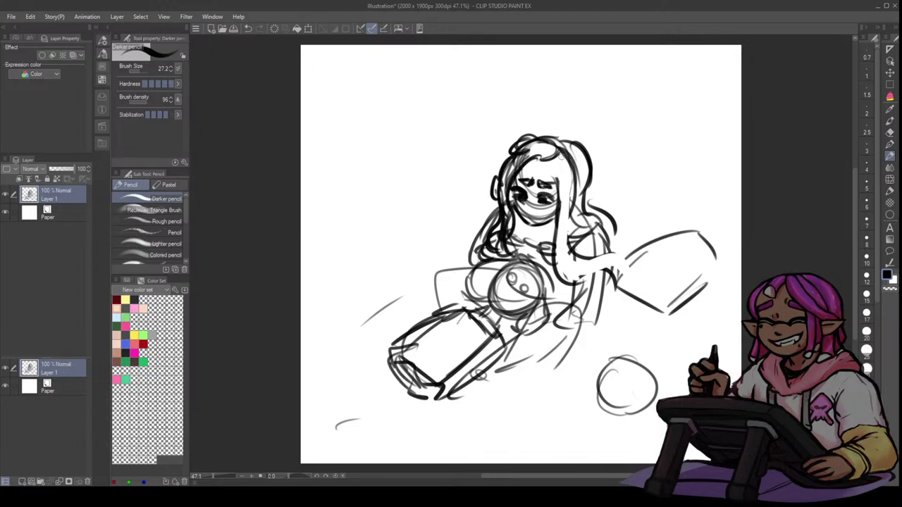
{"action": "mouse_move", "coordinate": [553, 158]}
{"action": "left_mouse_down"}
{"action": "mouse_move", "coordinate": [576, 172]}
{"action": "mouse_move", "coordinate": [581, 192]}
{"action": "mouse_move", "coordinate": [561, 176]}
{"action": "mouse_move", "coordinate": [567, 217]}
{"action": "left_mouse_up"}
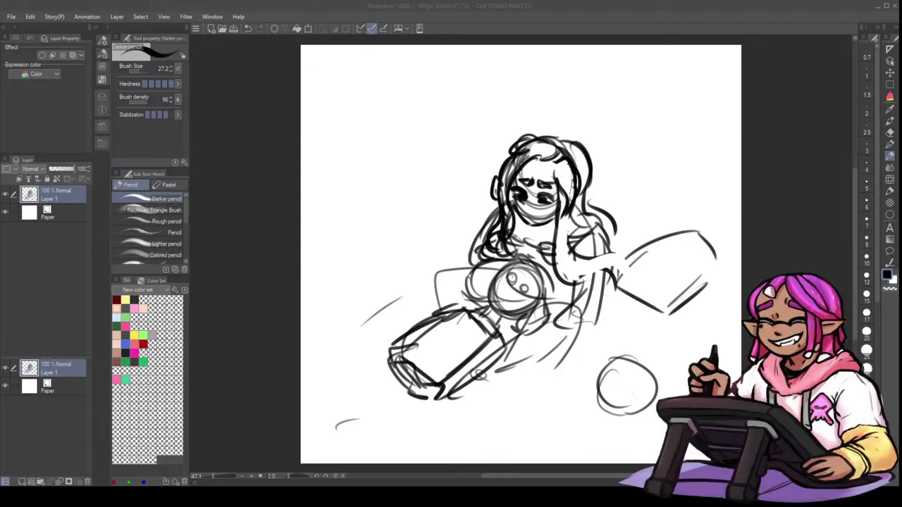
{"action": "mouse_move", "coordinate": [568, 164]}
{"action": "left_mouse_down"}
{"action": "mouse_move", "coordinate": [555, 170]}
{"action": "mouse_move", "coordinate": [569, 214]}
{"action": "mouse_move", "coordinate": [551, 248]}
{"action": "mouse_move", "coordinate": [583, 279]}
{"action": "left_mouse_up"}
- Erase the construction lines across the figure's lower face and draw the nose, mouth and chin
{"action": "left_click", "coordinate": [890, 133]}
{"action": "mouse_move", "coordinate": [557, 188]}
{"action": "left_mouse_down"}
{"action": "mouse_move", "coordinate": [560, 208]}
{"action": "mouse_move", "coordinate": [522, 209]}
{"action": "mouse_move", "coordinate": [546, 214]}
{"action": "mouse_move", "coordinate": [528, 206]}
{"action": "mouse_move", "coordinate": [532, 192]}
{"action": "mouse_move", "coordinate": [534, 212]}
{"action": "left_mouse_up"}
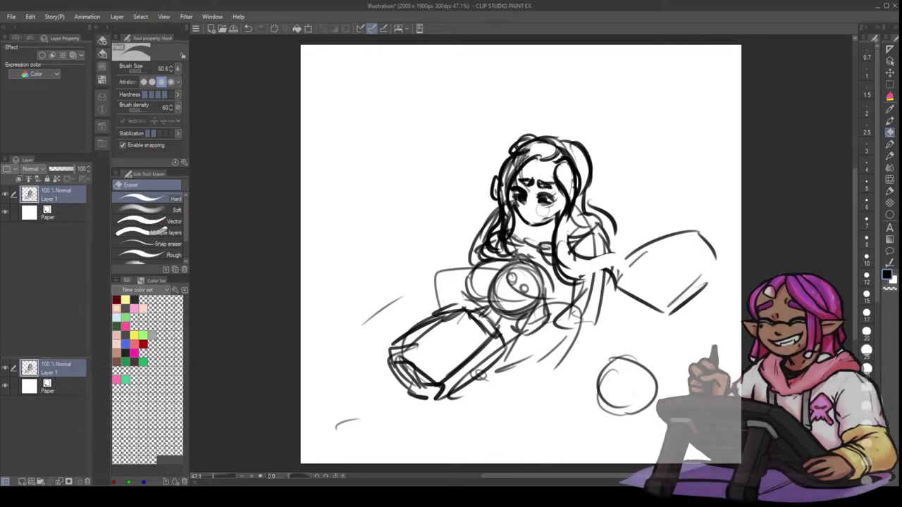
{"action": "left_click", "coordinate": [890, 156]}
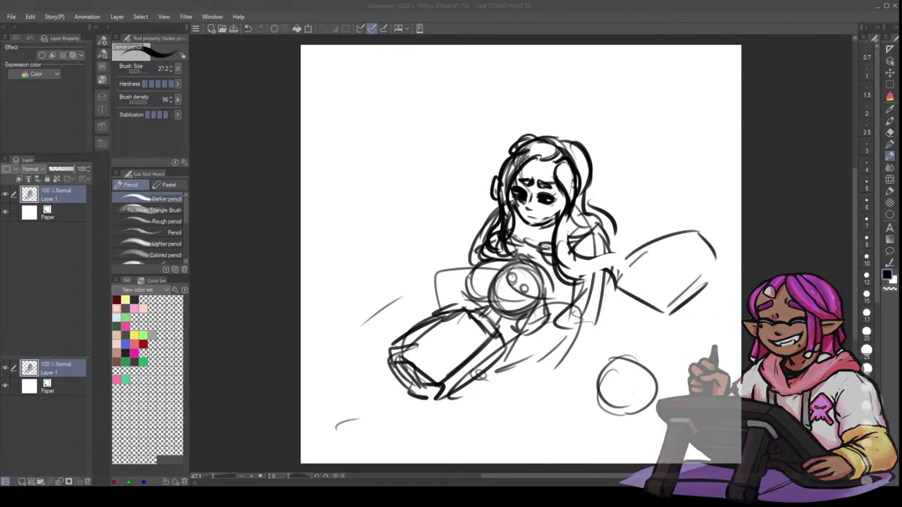
{"action": "left_click", "coordinate": [248, 137]}
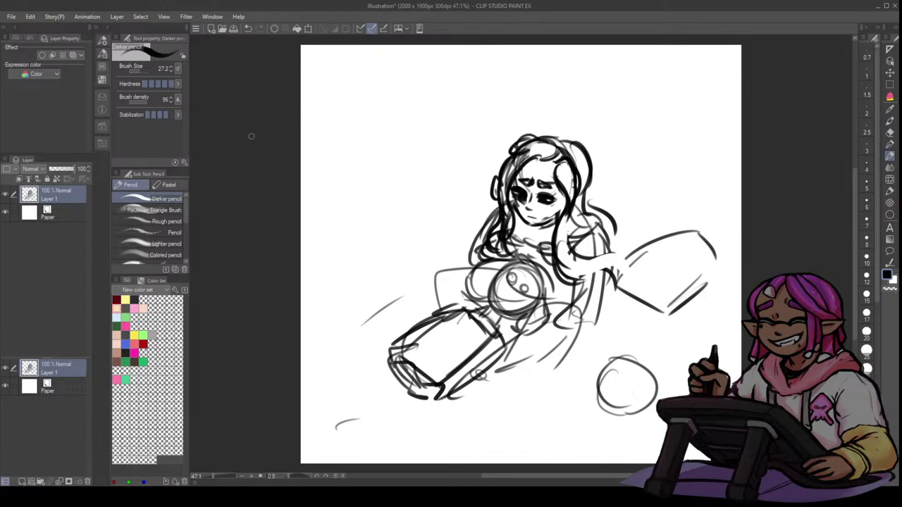
- Darken the smaller head's eyes and outline, and add jagged strands hanging beside the far arm
{"action": "mouse_move", "coordinate": [509, 257]}
{"action": "left_mouse_down"}
{"action": "mouse_move", "coordinate": [541, 297]}
{"action": "mouse_move", "coordinate": [503, 283]}
{"action": "mouse_move", "coordinate": [508, 290]}
{"action": "mouse_move", "coordinate": [507, 276]}
{"action": "left_mouse_up"}
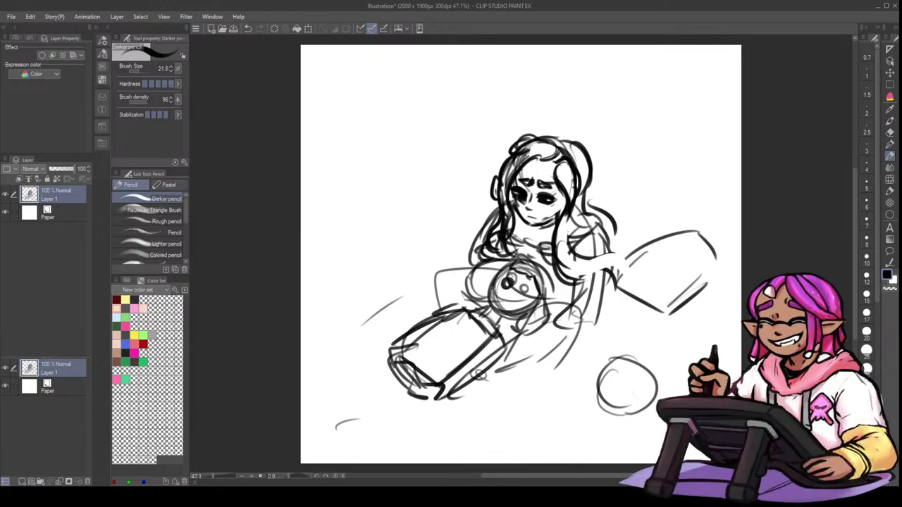
{"action": "mouse_move", "coordinate": [487, 300]}
{"action": "left_mouse_down"}
{"action": "mouse_move", "coordinate": [521, 321]}
{"action": "mouse_move", "coordinate": [546, 298]}
{"action": "mouse_move", "coordinate": [522, 299]}
{"action": "mouse_move", "coordinate": [578, 328]}
{"action": "left_mouse_up"}
{"action": "left_click_drag", "start_coordinate": [583, 291], "coordinate": [586, 329]}
{"action": "left_click_drag", "start_coordinate": [599, 276], "coordinate": [594, 313]}
{"action": "left_click_drag", "start_coordinate": [580, 286], "coordinate": [585, 292]}
{"action": "mouse_move", "coordinate": [528, 329]}
{"action": "left_mouse_down"}
{"action": "mouse_move", "coordinate": [554, 337]}
{"action": "mouse_move", "coordinate": [585, 303]}
{"action": "mouse_move", "coordinate": [582, 318]}
{"action": "left_mouse_up"}
- Erase the extra strokes inside the hair lock beside the figure's near cheek
{"action": "left_click", "coordinate": [889, 131]}
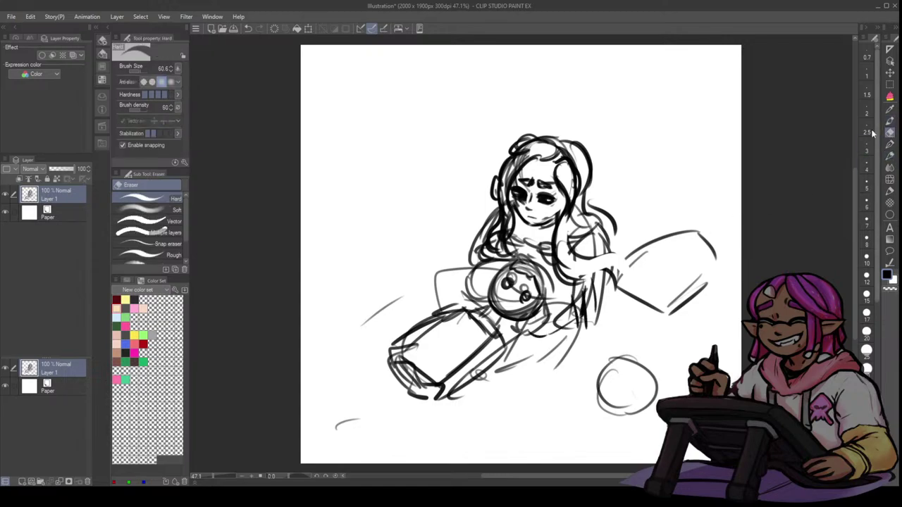
{"action": "mouse_move", "coordinate": [521, 187]}
{"action": "left_mouse_down"}
{"action": "mouse_move", "coordinate": [533, 198]}
{"action": "mouse_move", "coordinate": [515, 171]}
{"action": "mouse_move", "coordinate": [495, 241]}
{"action": "left_mouse_up"}
{"action": "mouse_move", "coordinate": [516, 168]}
{"action": "left_mouse_down"}
{"action": "mouse_move", "coordinate": [542, 148]}
{"action": "mouse_move", "coordinate": [517, 164]}
{"action": "mouse_move", "coordinate": [533, 151]}
{"action": "mouse_move", "coordinate": [511, 211]}
{"action": "left_mouse_up"}
{"action": "mouse_move", "coordinate": [562, 166]}
{"action": "left_mouse_down"}
{"action": "mouse_move", "coordinate": [577, 181]}
{"action": "mouse_move", "coordinate": [558, 239]}
{"action": "mouse_move", "coordinate": [562, 266]}
{"action": "mouse_move", "coordinate": [564, 258]}
{"action": "left_mouse_up"}
{"action": "left_click", "coordinate": [890, 156]}
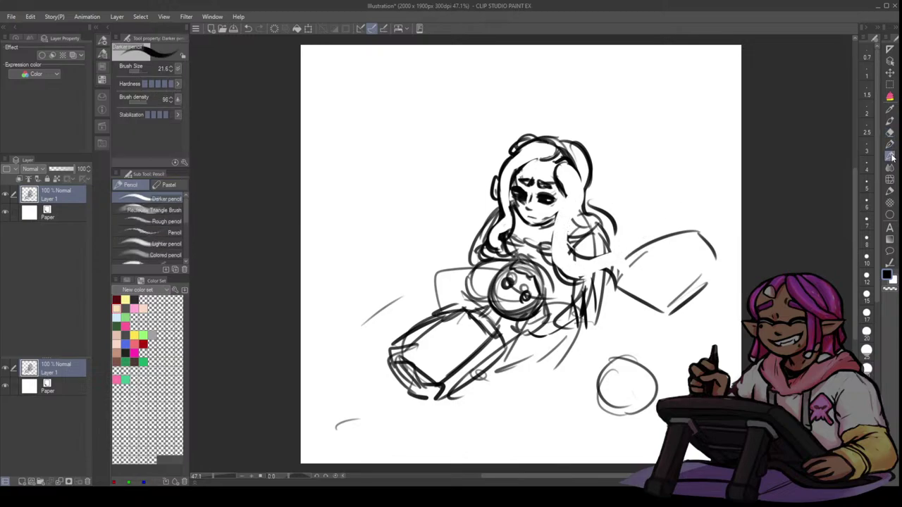
{"action": "mouse_move", "coordinate": [561, 146]}
{"action": "left_mouse_down"}
{"action": "mouse_move", "coordinate": [558, 162]}
{"action": "mouse_move", "coordinate": [530, 156]}
{"action": "mouse_move", "coordinate": [509, 176]}
{"action": "mouse_move", "coordinate": [551, 165]}
{"action": "mouse_move", "coordinate": [552, 156]}
{"action": "mouse_move", "coordinate": [511, 185]}
{"action": "left_mouse_up"}
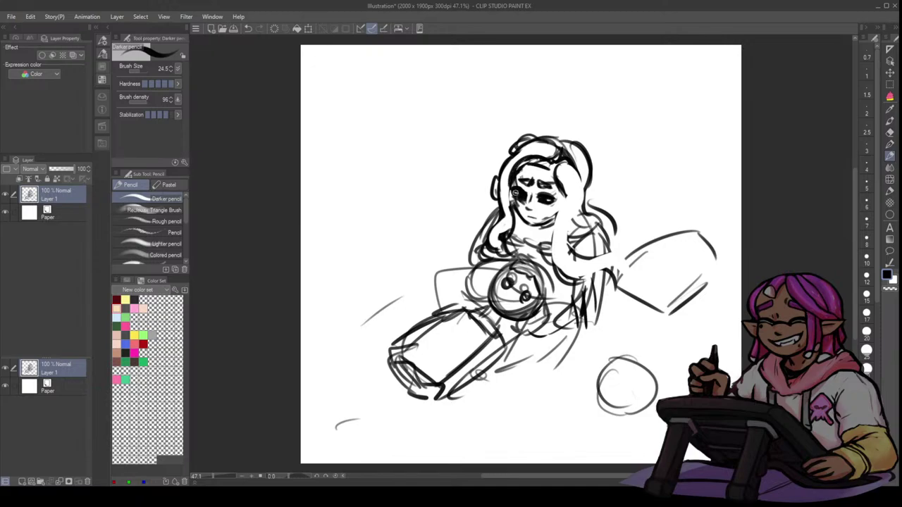
{"action": "key", "text": "ctrl+z"}
{"action": "key", "text": "ctrl+z"}
{"action": "key", "text": "ctrl+z"}
{"action": "key", "text": "ctrl+z"}
{"action": "key", "text": "ctrl+z"}
{"action": "key", "text": "ctrl+z"}
{"action": "key", "text": "ctrl+z"}
{"action": "key", "text": "ctrl+z"}
- Redraw the hair parting and crown, and add a rounded outer lock on the far side of the head
{"action": "mouse_move", "coordinate": [544, 142]}
{"action": "left_mouse_down"}
{"action": "mouse_move", "coordinate": [553, 161]}
{"action": "mouse_move", "coordinate": [516, 175]}
{"action": "left_mouse_up"}
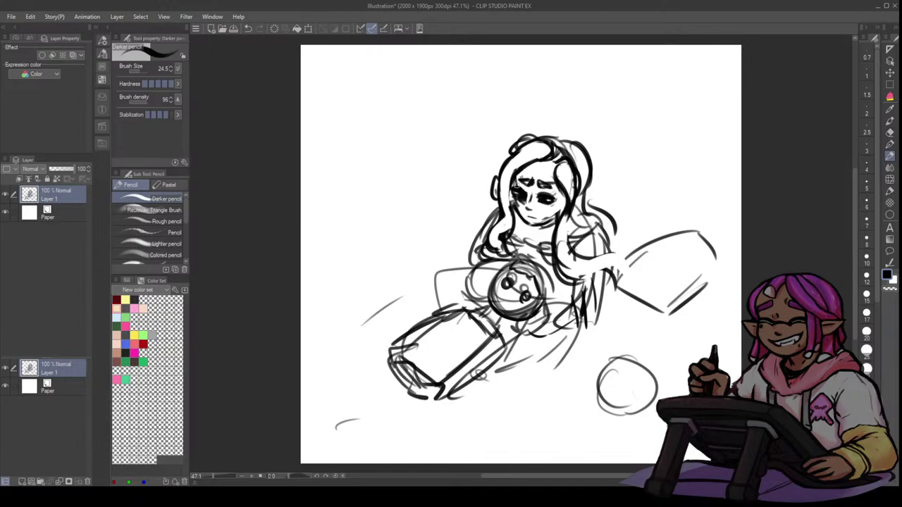
{"action": "mouse_move", "coordinate": [553, 139]}
{"action": "left_mouse_down"}
{"action": "mouse_move", "coordinate": [571, 149]}
{"action": "mouse_move", "coordinate": [567, 138]}
{"action": "mouse_move", "coordinate": [597, 183]}
{"action": "left_mouse_up"}
{"action": "key", "text": "ctrl+z"}
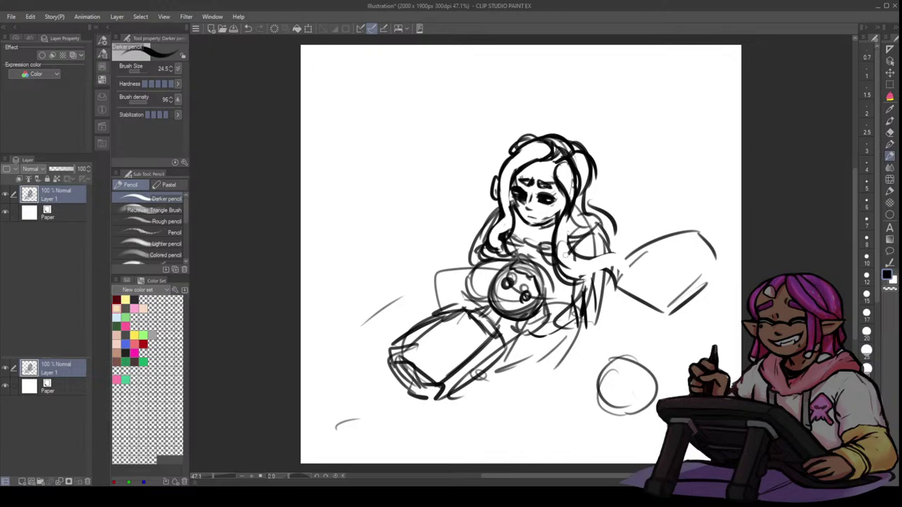
{"action": "mouse_move", "coordinate": [587, 146]}
{"action": "left_mouse_down"}
{"action": "mouse_move", "coordinate": [599, 166]}
{"action": "mouse_move", "coordinate": [565, 250]}
{"action": "left_mouse_up"}
{"action": "mouse_move", "coordinate": [561, 196]}
{"action": "left_mouse_down"}
{"action": "mouse_move", "coordinate": [558, 215]}
{"action": "mouse_move", "coordinate": [583, 212]}
{"action": "mouse_move", "coordinate": [584, 197]}
{"action": "mouse_move", "coordinate": [573, 221]}
{"action": "left_mouse_up"}
- Outline the rounded shapes hugging both sides of the smaller head, adding small spots and a darker top edge
{"action": "mouse_move", "coordinate": [511, 264]}
{"action": "left_mouse_down"}
{"action": "mouse_move", "coordinate": [474, 272]}
{"action": "mouse_move", "coordinate": [471, 283]}
{"action": "mouse_move", "coordinate": [490, 282]}
{"action": "mouse_move", "coordinate": [495, 311]}
{"action": "mouse_move", "coordinate": [485, 301]}
{"action": "mouse_move", "coordinate": [508, 314]}
{"action": "mouse_move", "coordinate": [535, 311]}
{"action": "mouse_move", "coordinate": [516, 335]}
{"action": "left_mouse_up"}
{"action": "left_click_drag", "start_coordinate": [552, 289], "coordinate": [540, 332]}
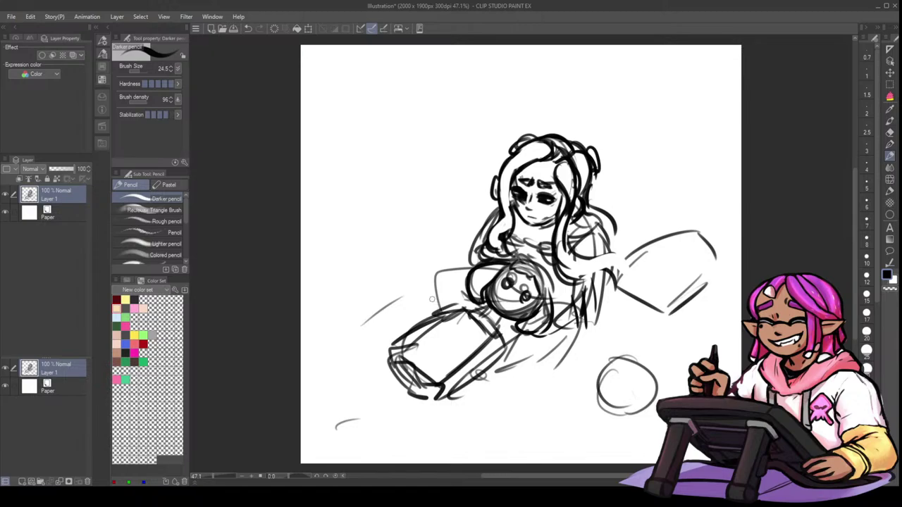
{"action": "left_click_drag", "start_coordinate": [490, 269], "coordinate": [473, 297]}
{"action": "mouse_move", "coordinate": [512, 321]}
{"action": "left_mouse_down"}
{"action": "mouse_move", "coordinate": [540, 339]}
{"action": "mouse_move", "coordinate": [548, 289]}
{"action": "mouse_move", "coordinate": [546, 304]}
{"action": "left_mouse_up"}
{"action": "left_click_drag", "start_coordinate": [527, 260], "coordinate": [504, 266]}
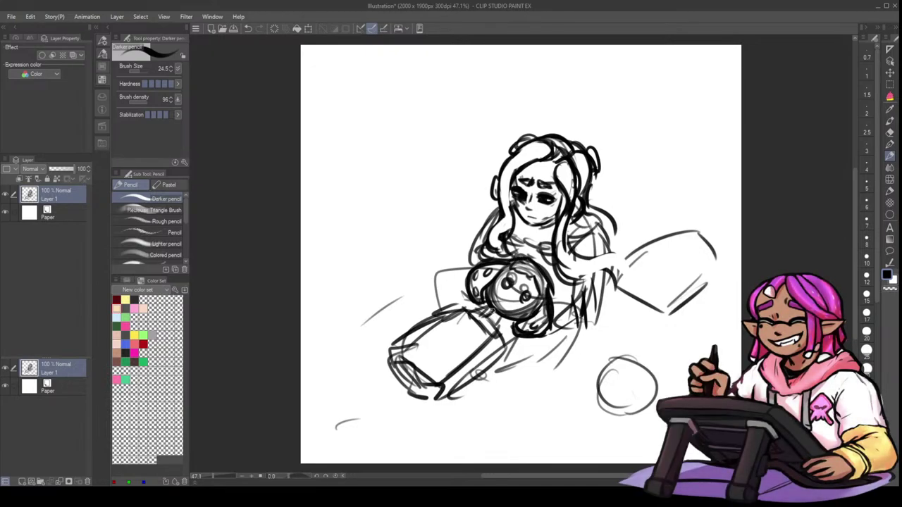
- Add collar-like marks to the slanted box body, then clean the smaller face and redraw its chin and open eye
{"action": "mouse_move", "coordinate": [484, 311]}
{"action": "left_mouse_down"}
{"action": "mouse_move", "coordinate": [442, 317]}
{"action": "mouse_move", "coordinate": [455, 313]}
{"action": "mouse_move", "coordinate": [423, 337]}
{"action": "mouse_move", "coordinate": [461, 309]}
{"action": "mouse_move", "coordinate": [442, 307]}
{"action": "mouse_move", "coordinate": [434, 324]}
{"action": "mouse_move", "coordinate": [463, 307]}
{"action": "mouse_move", "coordinate": [435, 310]}
{"action": "mouse_move", "coordinate": [429, 336]}
{"action": "left_mouse_up"}
{"action": "key", "text": "ctrl+z"}
{"action": "left_click_drag", "start_coordinate": [481, 319], "coordinate": [457, 339]}
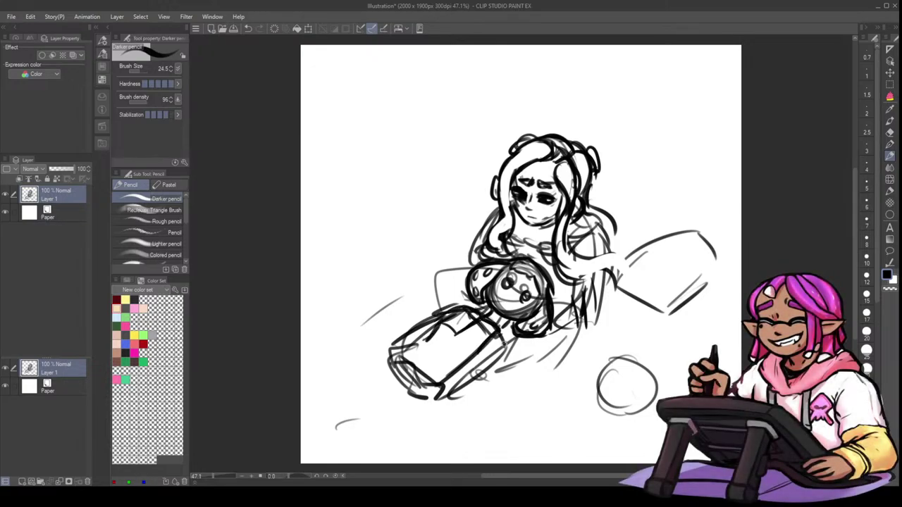
{"action": "key", "text": "e"}
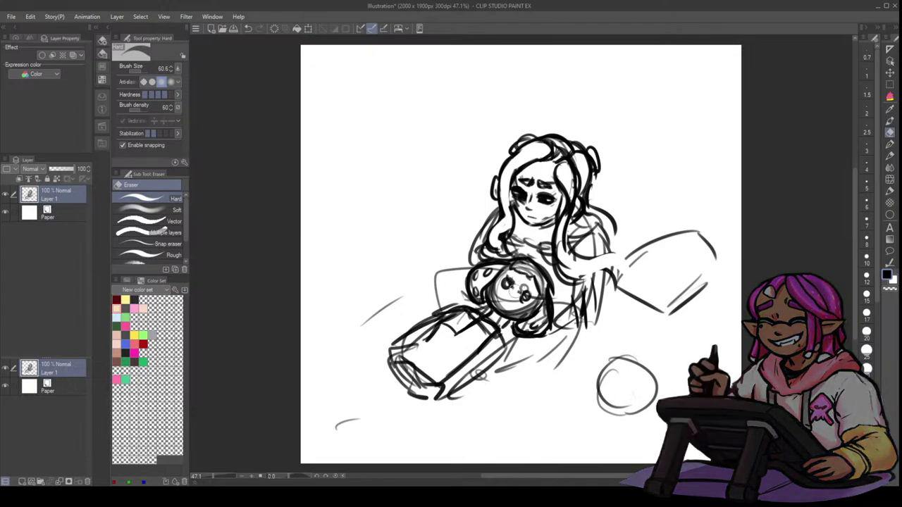
{"action": "mouse_move", "coordinate": [526, 296]}
{"action": "left_mouse_down"}
{"action": "mouse_move", "coordinate": [499, 293]}
{"action": "mouse_move", "coordinate": [522, 313]}
{"action": "mouse_move", "coordinate": [530, 306]}
{"action": "mouse_move", "coordinate": [506, 300]}
{"action": "left_mouse_up"}
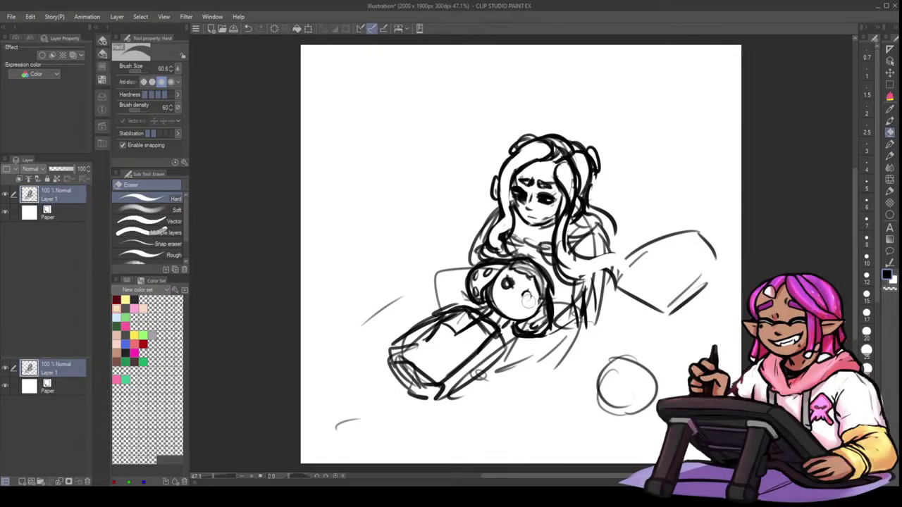
{"action": "left_click", "coordinate": [889, 155]}
{"action": "mouse_move", "coordinate": [510, 320]}
{"action": "left_mouse_down"}
{"action": "mouse_move", "coordinate": [541, 303]}
{"action": "mouse_move", "coordinate": [522, 295]}
{"action": "left_mouse_up"}
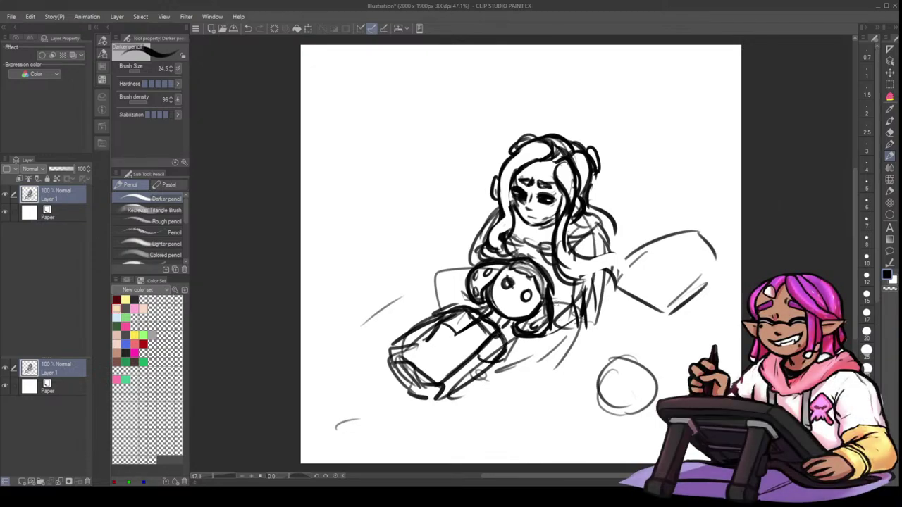
- Outline the seated figure's thighs with a curve above the slanted box and a rounded shape below the far arm
{"action": "mouse_move", "coordinate": [513, 361]}
{"action": "left_mouse_down"}
{"action": "mouse_move", "coordinate": [506, 383]}
{"action": "mouse_move", "coordinate": [539, 392]}
{"action": "left_mouse_up"}
{"action": "left_click_drag", "start_coordinate": [584, 329], "coordinate": [531, 384]}
{"action": "left_click_drag", "start_coordinate": [460, 293], "coordinate": [404, 324]}
{"action": "left_click_drag", "start_coordinate": [405, 324], "coordinate": [463, 288]}
{"action": "left_click_drag", "start_coordinate": [492, 381], "coordinate": [529, 393]}
{"action": "left_click_drag", "start_coordinate": [584, 325], "coordinate": [533, 392]}
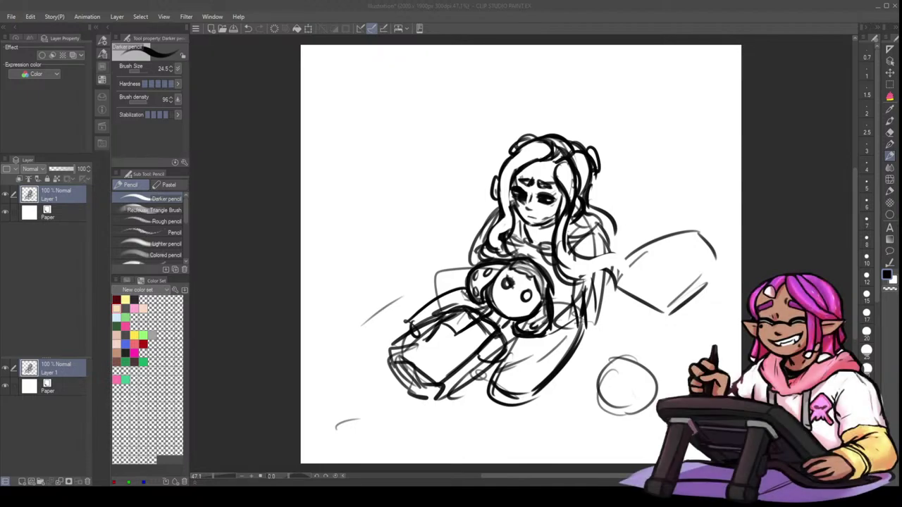
- Draw the hip contour and a thick band across the near thigh
{"action": "left_click_drag", "start_coordinate": [517, 360], "coordinate": [579, 364]}
{"action": "mouse_move", "coordinate": [583, 320]}
{"action": "left_mouse_down"}
{"action": "mouse_move", "coordinate": [590, 352]}
{"action": "mouse_move", "coordinate": [568, 366]}
{"action": "left_mouse_up"}
{"action": "left_click_drag", "start_coordinate": [519, 350], "coordinate": [555, 371]}
{"action": "left_click_drag", "start_coordinate": [551, 365], "coordinate": [570, 375]}
{"action": "left_click_drag", "start_coordinate": [518, 350], "coordinate": [554, 367]}
- Sketch the folded lower leg with its ankle and foot below the thigh, and reinforce the slanted box's lower end
{"action": "mouse_move", "coordinate": [520, 341]}
{"action": "left_mouse_down"}
{"action": "mouse_move", "coordinate": [489, 380]}
{"action": "mouse_move", "coordinate": [486, 405]}
{"action": "mouse_move", "coordinate": [472, 395]}
{"action": "mouse_move", "coordinate": [500, 416]}
{"action": "mouse_move", "coordinate": [498, 430]}
{"action": "mouse_move", "coordinate": [477, 430]}
{"action": "left_mouse_up"}
{"action": "mouse_move", "coordinate": [501, 401]}
{"action": "left_mouse_down"}
{"action": "mouse_move", "coordinate": [482, 426]}
{"action": "mouse_move", "coordinate": [493, 425]}
{"action": "mouse_move", "coordinate": [498, 442]}
{"action": "left_mouse_up"}
{"action": "left_click_drag", "start_coordinate": [474, 428], "coordinate": [506, 455]}
{"action": "mouse_move", "coordinate": [505, 422]}
{"action": "left_mouse_down"}
{"action": "mouse_move", "coordinate": [534, 448]}
{"action": "mouse_move", "coordinate": [561, 451]}
{"action": "mouse_move", "coordinate": [525, 448]}
{"action": "left_mouse_up"}
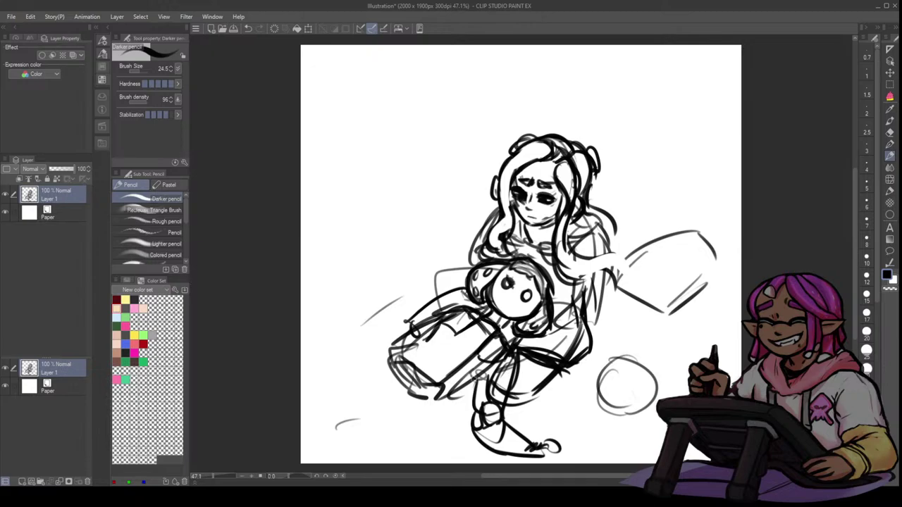
{"action": "left_click_drag", "start_coordinate": [504, 423], "coordinate": [500, 444]}
{"action": "mouse_move", "coordinate": [461, 309]}
{"action": "left_mouse_down"}
{"action": "mouse_move", "coordinate": [427, 328]}
{"action": "mouse_move", "coordinate": [395, 369]}
{"action": "mouse_move", "coordinate": [442, 396]}
{"action": "left_mouse_up"}
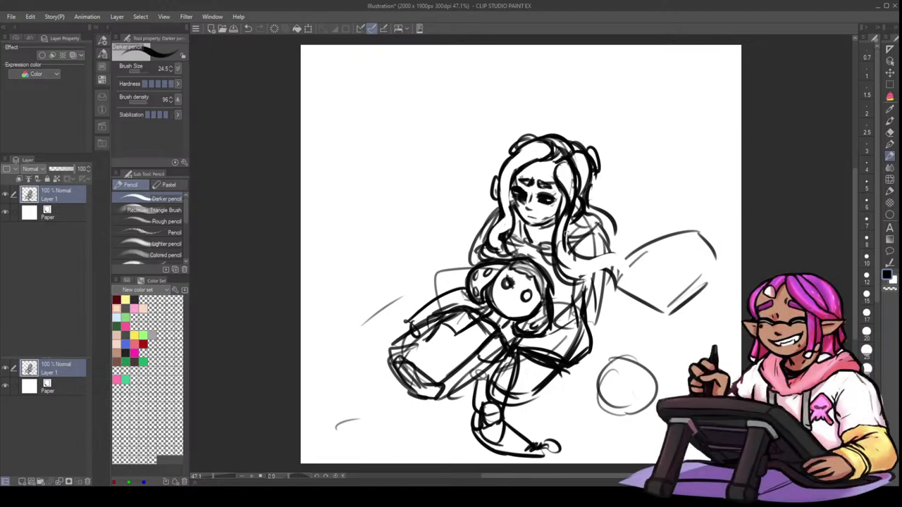
- Erase the hairline over the forehead, redraw it closer to the brows, and thicken the outer hair contour
{"action": "key", "text": "e"}
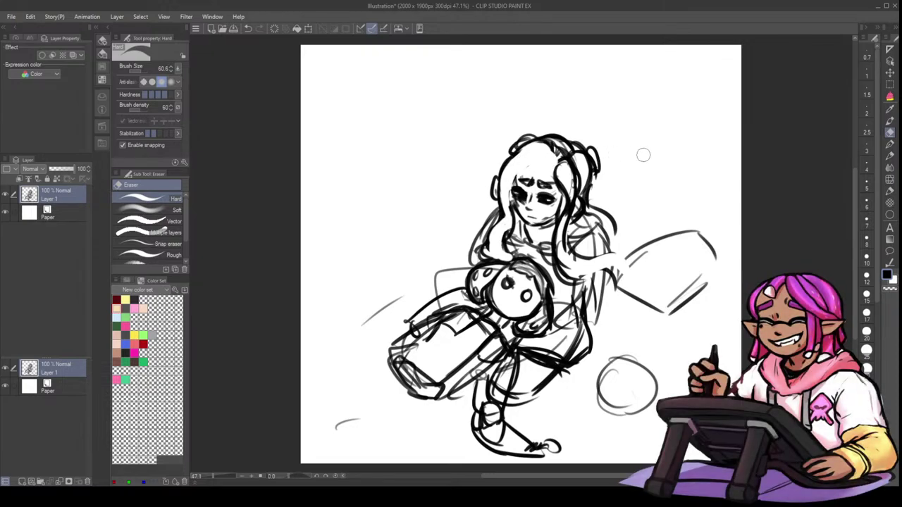
{"action": "left_click", "coordinate": [890, 155]}
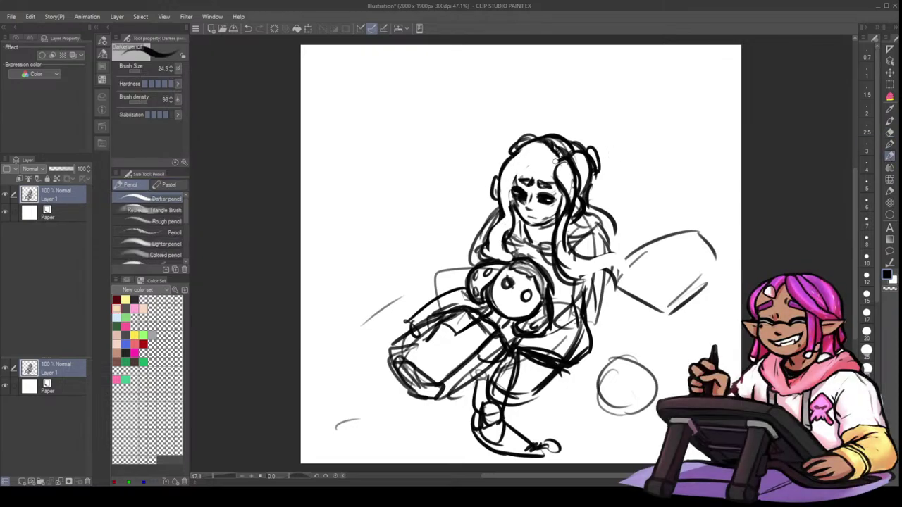
{"action": "mouse_move", "coordinate": [549, 163]}
{"action": "left_mouse_down"}
{"action": "mouse_move", "coordinate": [523, 166]}
{"action": "mouse_move", "coordinate": [512, 197]}
{"action": "mouse_move", "coordinate": [513, 184]}
{"action": "left_mouse_up"}
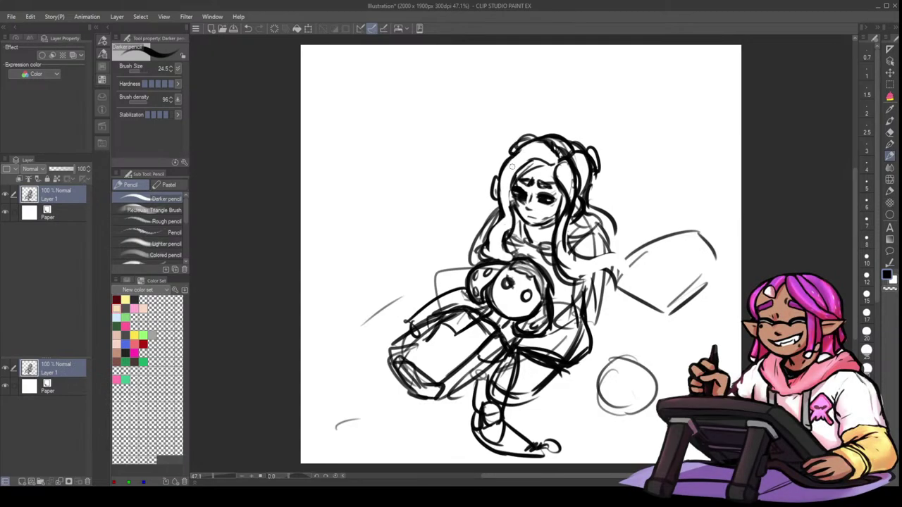
{"action": "mouse_move", "coordinate": [513, 150]}
{"action": "left_mouse_down"}
{"action": "mouse_move", "coordinate": [533, 141]}
{"action": "mouse_move", "coordinate": [591, 160]}
{"action": "mouse_move", "coordinate": [611, 246]}
{"action": "left_mouse_up"}
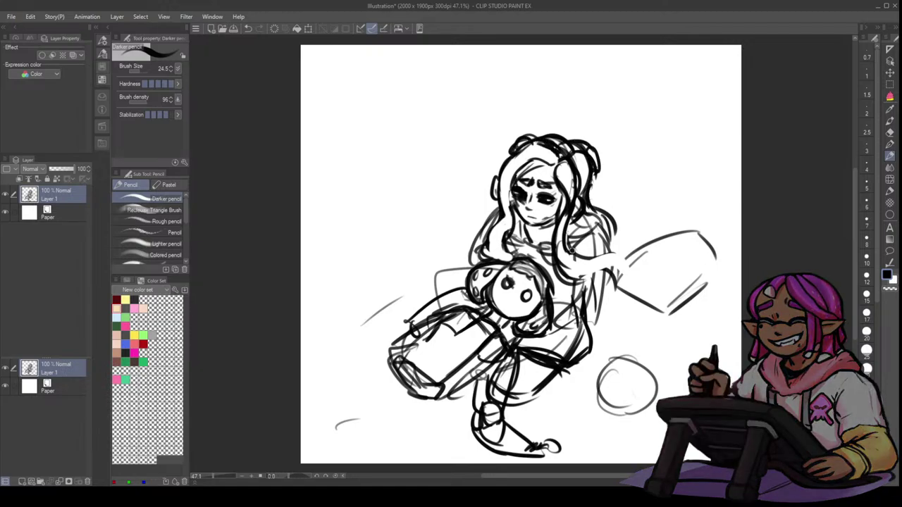
- Erase the scribbled hair and arm lines around the near shoulder and redraw the shoulder and upper-arm contours
{"action": "key", "text": "e"}
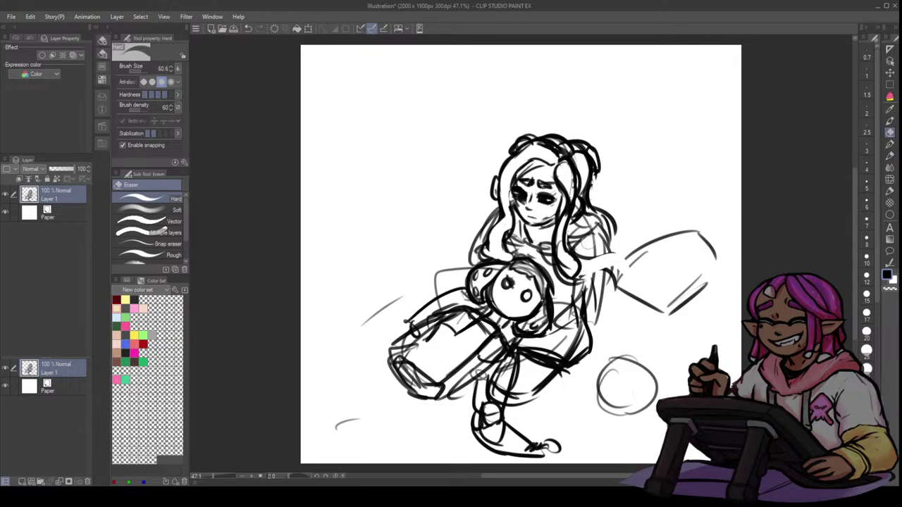
{"action": "mouse_move", "coordinate": [576, 238]}
{"action": "left_mouse_down"}
{"action": "mouse_move", "coordinate": [588, 269]}
{"action": "mouse_move", "coordinate": [583, 231]}
{"action": "mouse_move", "coordinate": [569, 291]}
{"action": "mouse_move", "coordinate": [576, 228]}
{"action": "mouse_move", "coordinate": [554, 314]}
{"action": "left_mouse_up"}
{"action": "left_click_drag", "start_coordinate": [575, 248], "coordinate": [569, 315]}
{"action": "left_click_drag", "start_coordinate": [583, 264], "coordinate": [575, 309]}
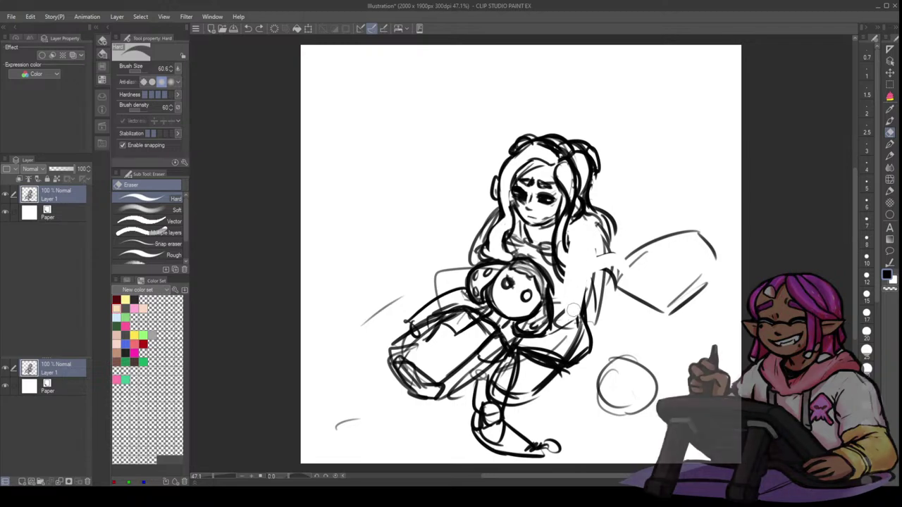
{"action": "key", "text": "p"}
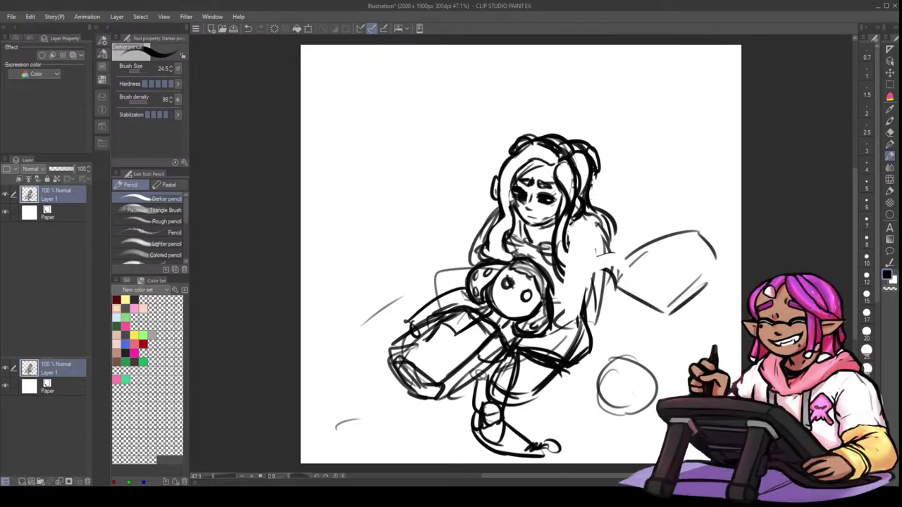
{"action": "mouse_move", "coordinate": [529, 225]}
{"action": "left_mouse_down"}
{"action": "mouse_move", "coordinate": [555, 224]}
{"action": "mouse_move", "coordinate": [520, 243]}
{"action": "mouse_move", "coordinate": [551, 248]}
{"action": "mouse_move", "coordinate": [568, 289]}
{"action": "left_mouse_up"}
{"action": "mouse_move", "coordinate": [568, 253]}
{"action": "left_mouse_down"}
{"action": "mouse_move", "coordinate": [590, 278]}
{"action": "mouse_move", "coordinate": [566, 285]}
{"action": "mouse_move", "coordinate": [561, 321]}
{"action": "left_mouse_up"}
{"action": "mouse_move", "coordinate": [596, 262]}
{"action": "left_mouse_down"}
{"action": "mouse_move", "coordinate": [587, 327]}
{"action": "mouse_move", "coordinate": [552, 326]}
{"action": "mouse_move", "coordinate": [571, 352]}
{"action": "mouse_move", "coordinate": [546, 349]}
{"action": "left_mouse_up"}
- Erase the old forearm lines below the small character and sketch the bent elbow and sleeve cuff, undoing the last stray strokes
{"action": "key", "text": "e"}
{"action": "mouse_move", "coordinate": [571, 317]}
{"action": "left_mouse_down"}
{"action": "mouse_move", "coordinate": [549, 338]}
{"action": "mouse_move", "coordinate": [582, 294]}
{"action": "mouse_move", "coordinate": [572, 326]}
{"action": "mouse_move", "coordinate": [511, 352]}
{"action": "mouse_move", "coordinate": [508, 344]}
{"action": "mouse_move", "coordinate": [524, 342]}
{"action": "mouse_move", "coordinate": [516, 335]}
{"action": "left_mouse_up"}
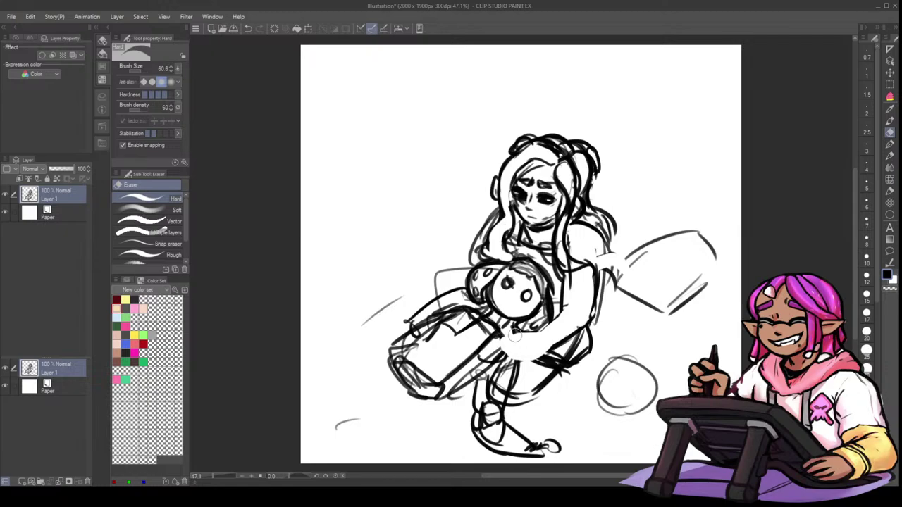
{"action": "left_click", "coordinate": [889, 155]}
{"action": "left_click_drag", "start_coordinate": [571, 275], "coordinate": [566, 312]}
{"action": "mouse_move", "coordinate": [596, 284]}
{"action": "left_mouse_down"}
{"action": "mouse_move", "coordinate": [569, 323]}
{"action": "mouse_move", "coordinate": [569, 306]}
{"action": "mouse_move", "coordinate": [578, 333]}
{"action": "mouse_move", "coordinate": [574, 312]}
{"action": "mouse_move", "coordinate": [542, 328]}
{"action": "left_mouse_up"}
{"action": "mouse_move", "coordinate": [541, 327]}
{"action": "left_mouse_down"}
{"action": "mouse_move", "coordinate": [552, 345]}
{"action": "mouse_move", "coordinate": [515, 331]}
{"action": "mouse_move", "coordinate": [518, 342]}
{"action": "mouse_move", "coordinate": [516, 329]}
{"action": "left_mouse_up"}
{"action": "key", "text": "ctrl+z"}
{"action": "key", "text": "ctrl+z"}
{"action": "key", "text": "ctrl+z"}
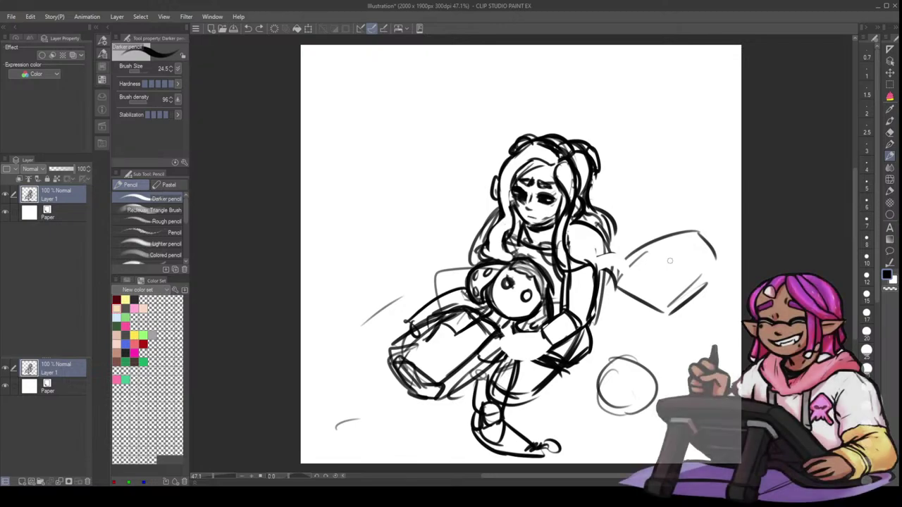
- Clear the area past the cuff and draw the near hand gripping the small character, reinforcing the cuff and inner arm line
{"action": "key", "text": "e"}
{"action": "mouse_move", "coordinate": [527, 334]}
{"action": "left_mouse_down"}
{"action": "mouse_move", "coordinate": [500, 345]}
{"action": "mouse_move", "coordinate": [526, 339]}
{"action": "mouse_move", "coordinate": [500, 340]}
{"action": "mouse_move", "coordinate": [511, 358]}
{"action": "mouse_move", "coordinate": [549, 349]}
{"action": "left_mouse_up"}
{"action": "left_click", "coordinate": [890, 145]}
{"action": "left_click", "coordinate": [890, 156]}
{"action": "mouse_move", "coordinate": [568, 310]}
{"action": "left_mouse_down"}
{"action": "mouse_move", "coordinate": [526, 337]}
{"action": "mouse_move", "coordinate": [571, 320]}
{"action": "mouse_move", "coordinate": [580, 328]}
{"action": "left_mouse_up"}
{"action": "left_click_drag", "start_coordinate": [569, 267], "coordinate": [571, 310]}
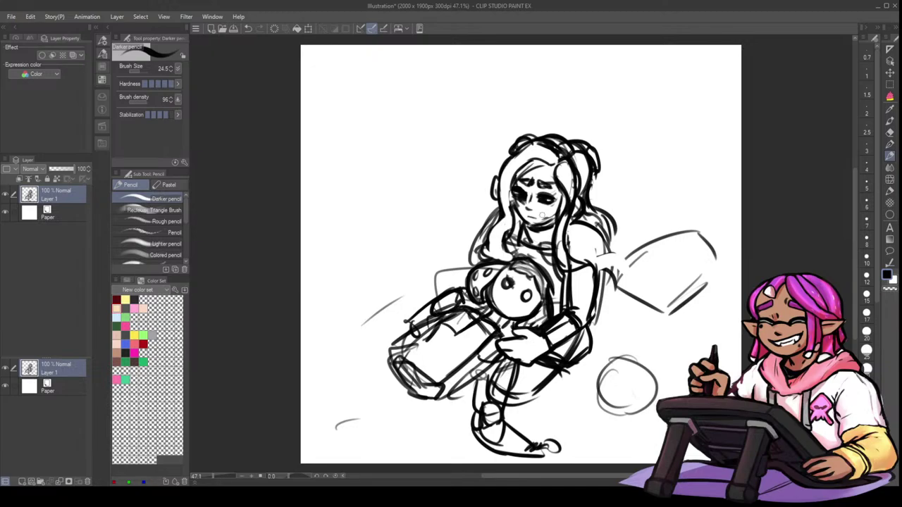
- Erase part of the near hair bun's upper outline and trim the heavy dark marks around the eyes
{"action": "left_click", "coordinate": [889, 132]}
{"action": "left_click_drag", "start_coordinate": [576, 136], "coordinate": [591, 144]}
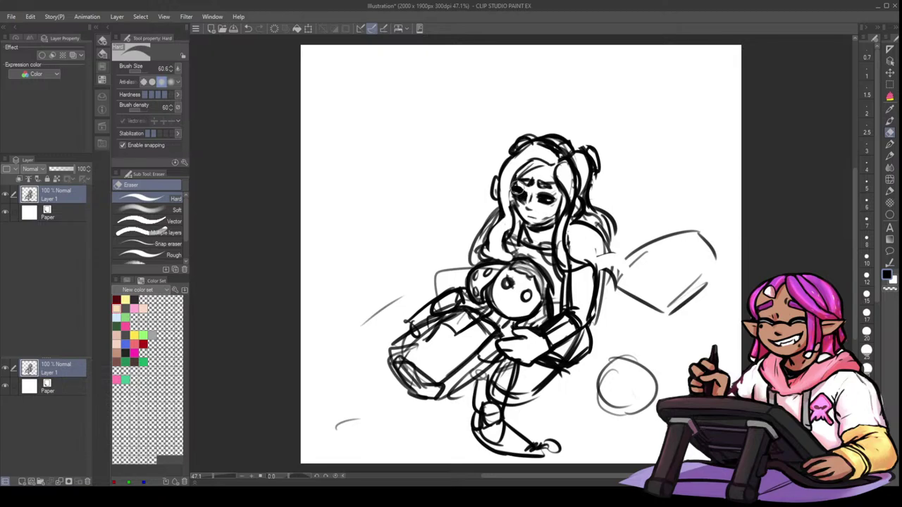
{"action": "mouse_move", "coordinate": [516, 187]}
{"action": "left_mouse_down"}
{"action": "mouse_move", "coordinate": [556, 194]}
{"action": "mouse_move", "coordinate": [541, 220]}
{"action": "mouse_move", "coordinate": [555, 208]}
{"action": "left_mouse_up"}
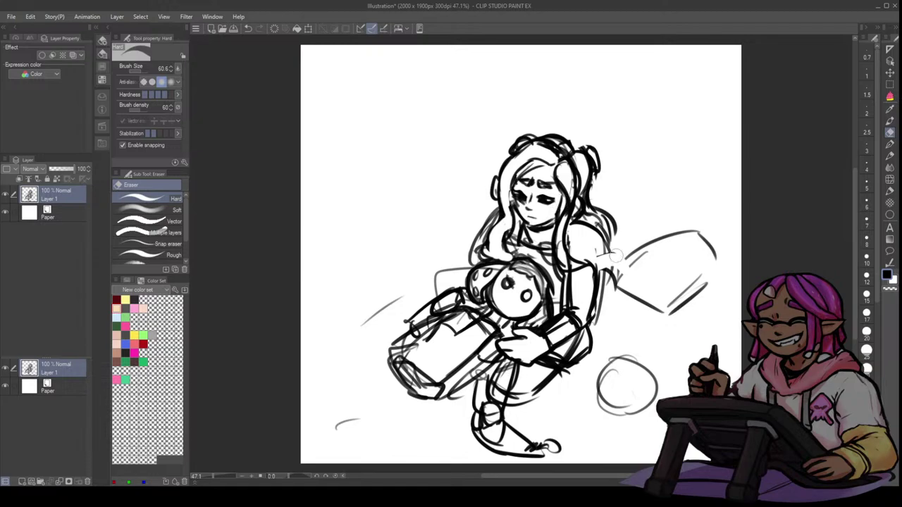
- Darken the near shoulder curve, erase the front hair lock's lines over the shoulder and redraw the lock beside the neck
{"action": "left_click", "coordinate": [890, 155]}
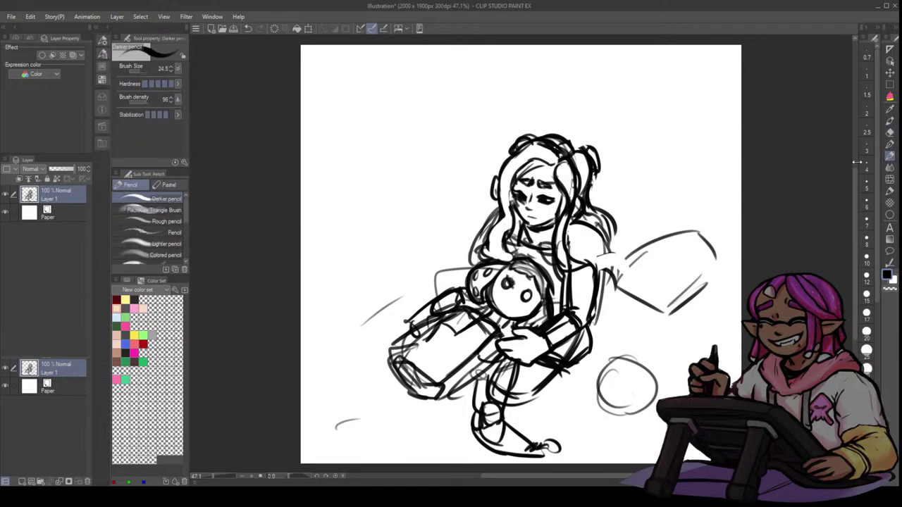
{"action": "mouse_move", "coordinate": [570, 226]}
{"action": "left_mouse_down"}
{"action": "mouse_move", "coordinate": [599, 243]}
{"action": "mouse_move", "coordinate": [598, 268]}
{"action": "left_mouse_up"}
{"action": "left_click", "coordinate": [889, 131]}
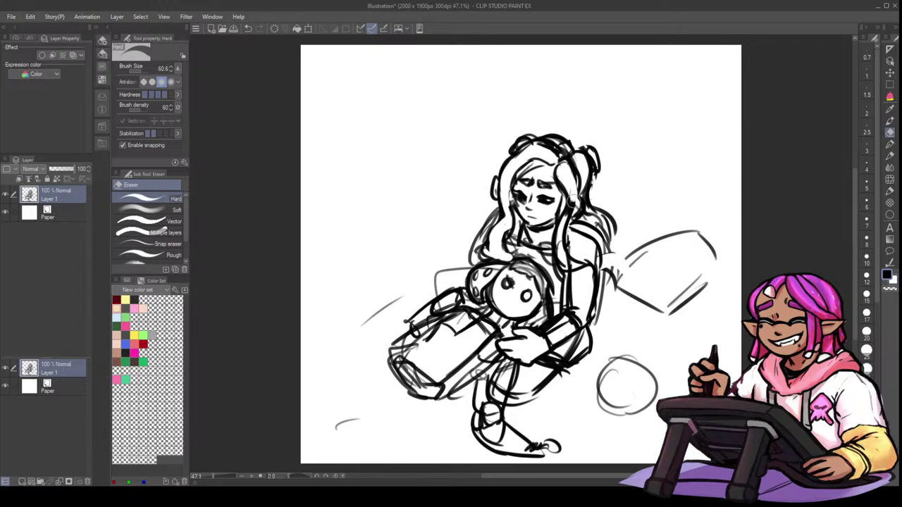
{"action": "mouse_move", "coordinate": [556, 215]}
{"action": "left_mouse_down"}
{"action": "mouse_move", "coordinate": [582, 259]}
{"action": "mouse_move", "coordinate": [560, 253]}
{"action": "mouse_move", "coordinate": [606, 271]}
{"action": "left_mouse_up"}
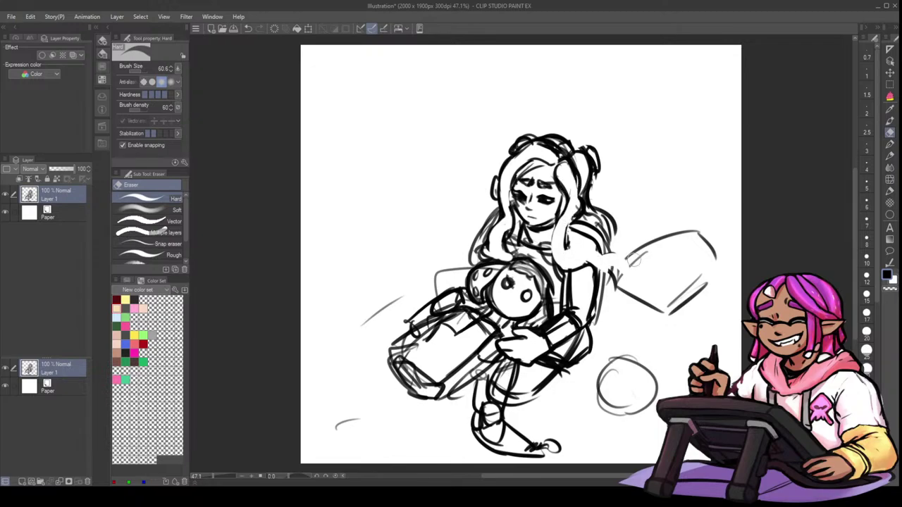
{"action": "left_click", "coordinate": [889, 156]}
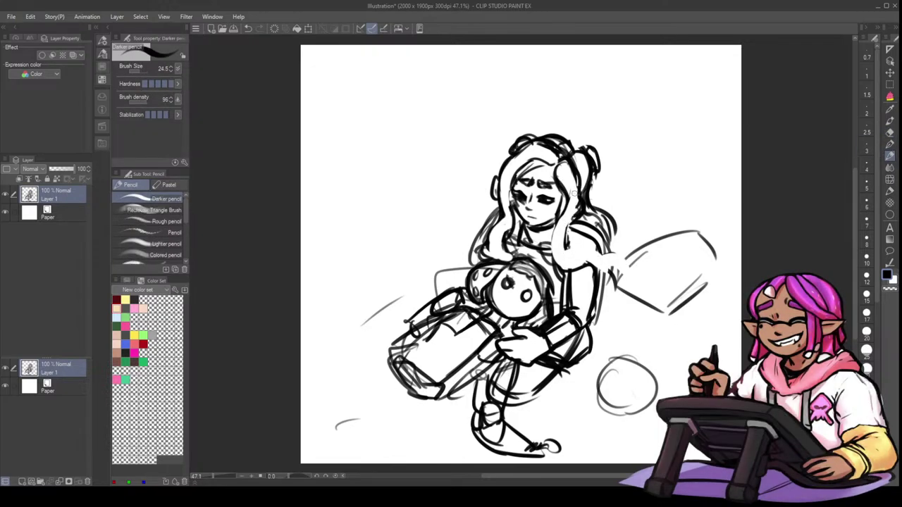
{"action": "left_click_drag", "start_coordinate": [572, 218], "coordinate": [565, 240]}
- Redraw the far-side hair lock from the forehead down past the cheek, undoing unwanted strokes
{"action": "left_click_drag", "start_coordinate": [518, 170], "coordinate": [505, 200]}
{"action": "mouse_move", "coordinate": [505, 193]}
{"action": "left_mouse_down"}
{"action": "mouse_move", "coordinate": [513, 205]}
{"action": "mouse_move", "coordinate": [506, 246]}
{"action": "mouse_move", "coordinate": [515, 251]}
{"action": "left_mouse_up"}
{"action": "left_click", "coordinate": [890, 133]}
{"action": "left_click", "coordinate": [890, 155]}
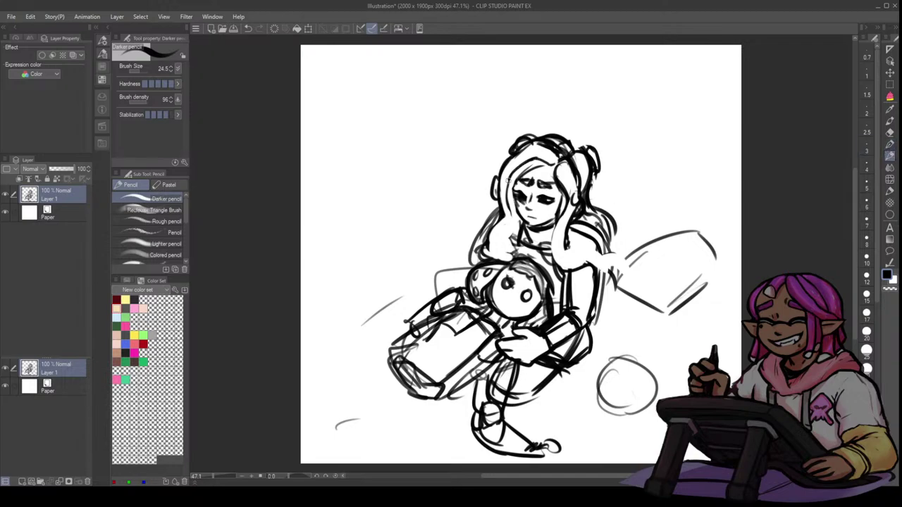
{"action": "key", "text": "ctrl+z"}
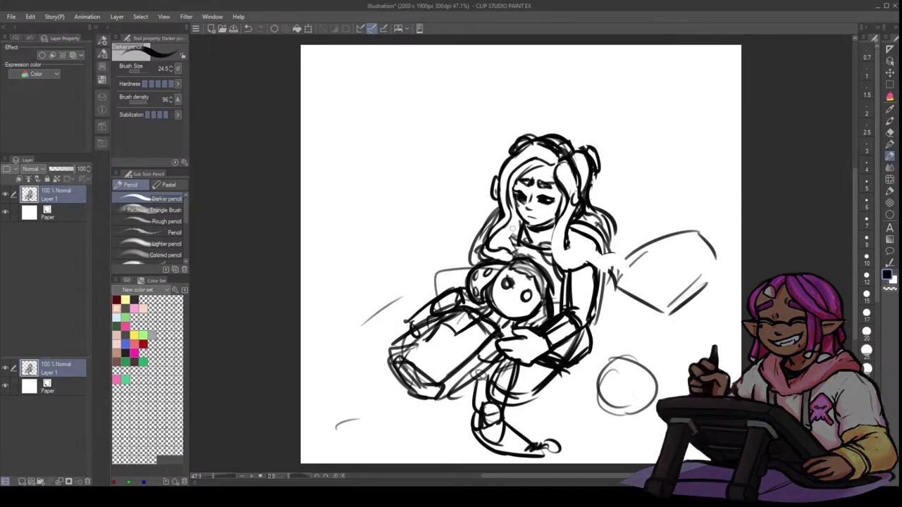
{"action": "key", "text": "ctrl+z"}
{"action": "left_click_drag", "start_coordinate": [517, 192], "coordinate": [516, 184]}
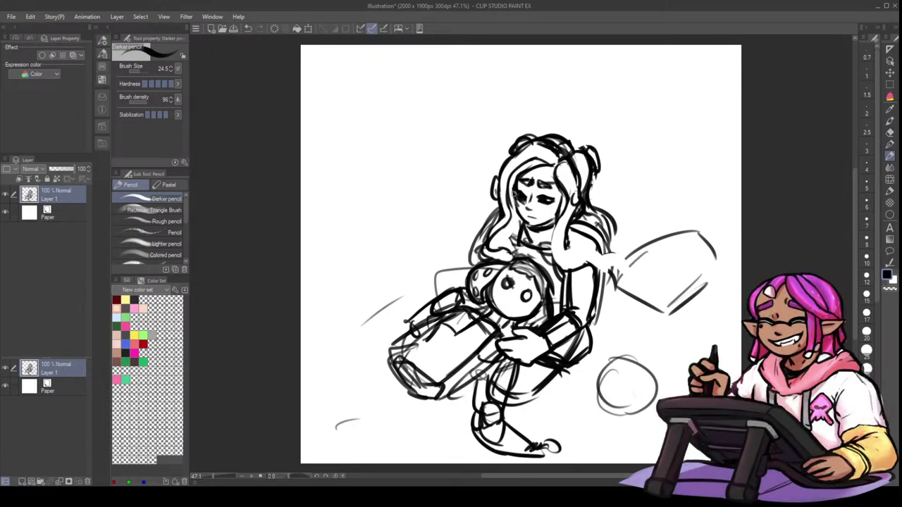
{"action": "key", "text": "ctrl+z"}
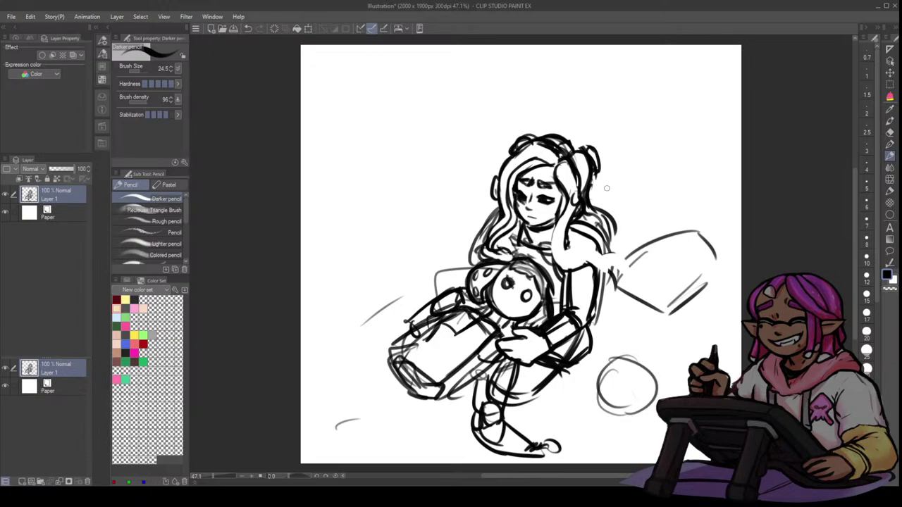
- Rework the far hand's lines along the upper edge of the slanted box with erasing and fresh pencil strokes
{"action": "left_click_drag", "start_coordinate": [436, 312], "coordinate": [451, 301]}
{"action": "key", "text": "e"}
{"action": "mouse_move", "coordinate": [444, 304]}
{"action": "left_mouse_down"}
{"action": "mouse_move", "coordinate": [466, 297]}
{"action": "mouse_move", "coordinate": [434, 303]}
{"action": "mouse_move", "coordinate": [453, 304]}
{"action": "mouse_move", "coordinate": [427, 319]}
{"action": "left_mouse_up"}
{"action": "left_click", "coordinate": [890, 156]}
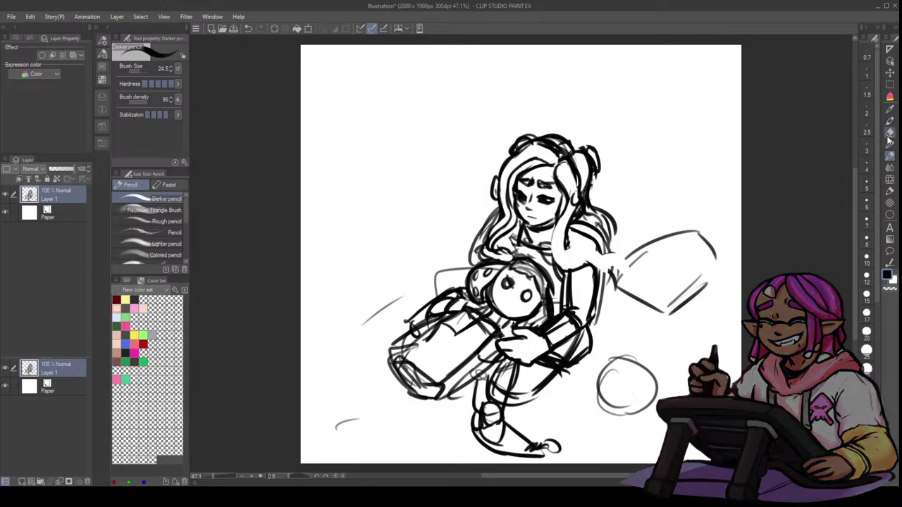
- Reduce the eraser to 24.5, clean up the face and near eyebrow, and redraw the brow as an open outline
{"action": "key", "text": "e"}
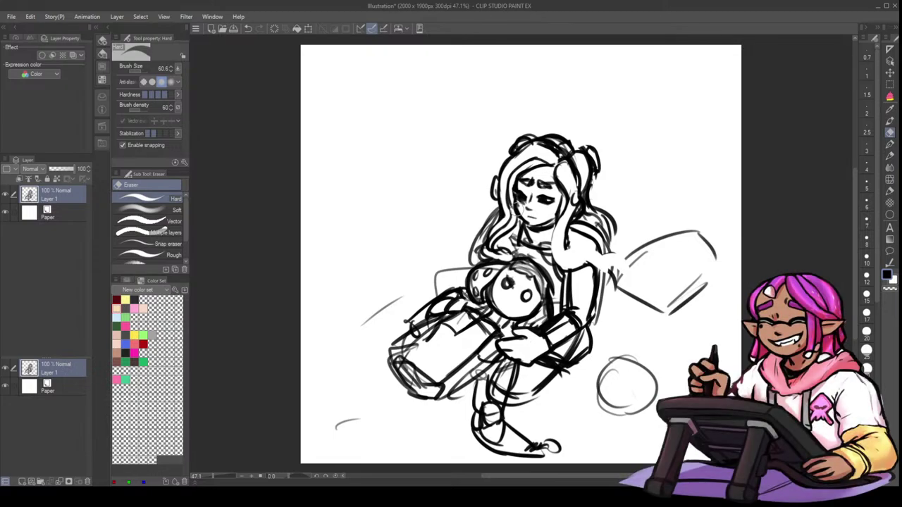
{"action": "key", "text": "["}
{"action": "key", "text": "bracketleft"}
{"action": "key", "text": "bracketleft"}
{"action": "key", "text": "bracketleft"}
{"action": "key", "text": "bracketleft"}
{"action": "mouse_move", "coordinate": [517, 209]}
{"action": "left_mouse_down"}
{"action": "mouse_move", "coordinate": [533, 220]}
{"action": "mouse_move", "coordinate": [516, 215]}
{"action": "left_mouse_up"}
{"action": "left_click", "coordinate": [890, 155]}
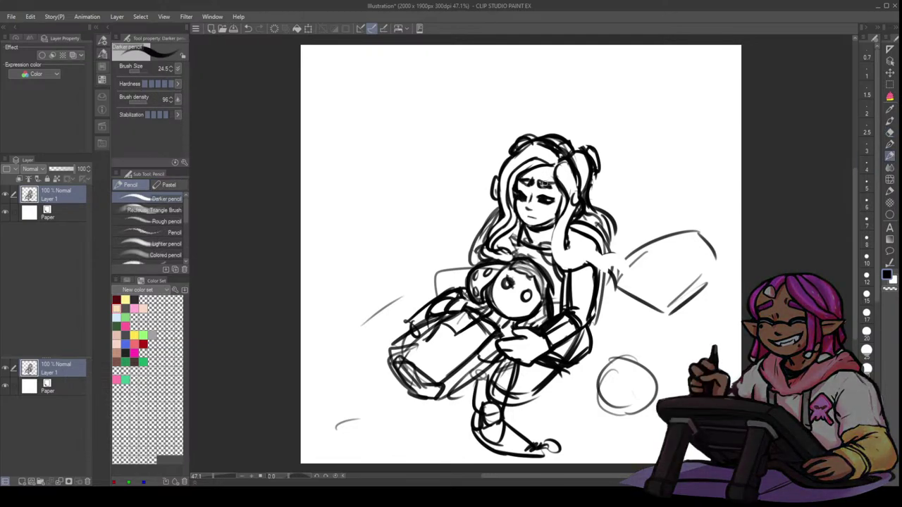
{"action": "left_click", "coordinate": [889, 133]}
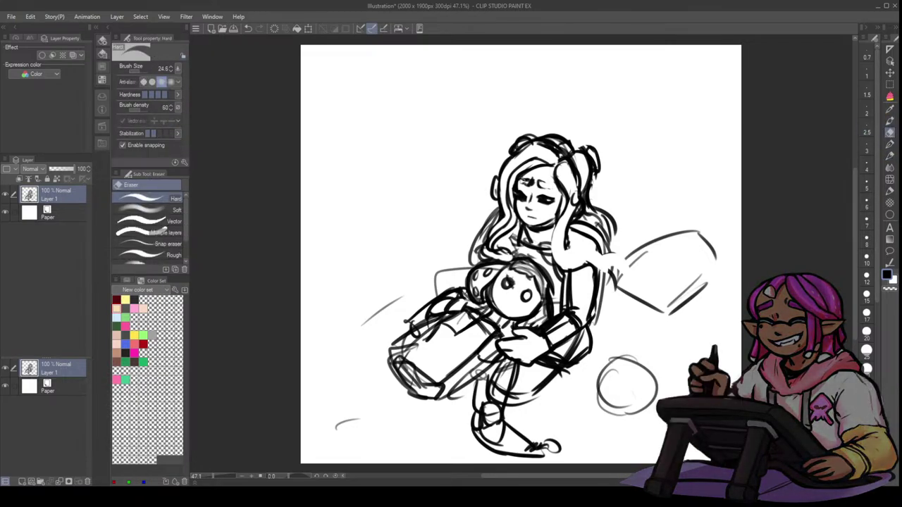
{"action": "left_click", "coordinate": [889, 155]}
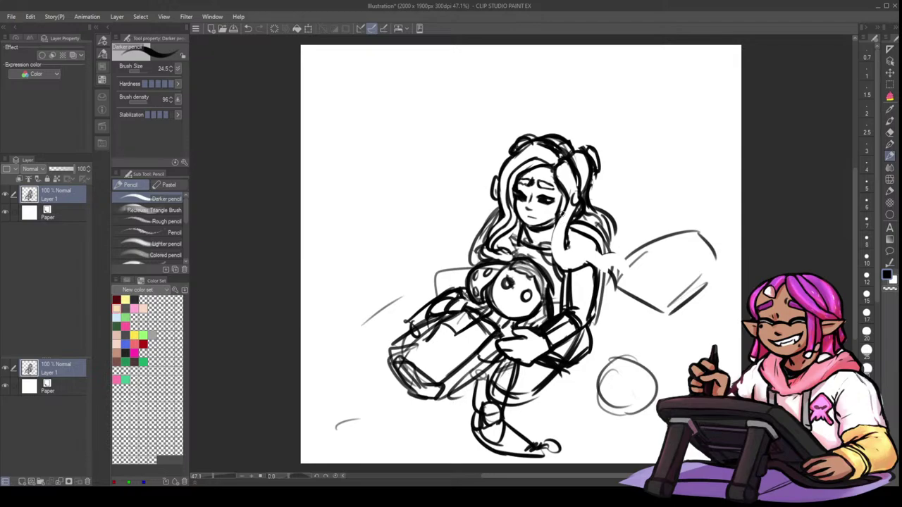
- Erase the near hair bun with a 39.8 eraser, redraw it rounder, and extend the front lock over the shoulder
{"action": "key", "text": "e"}
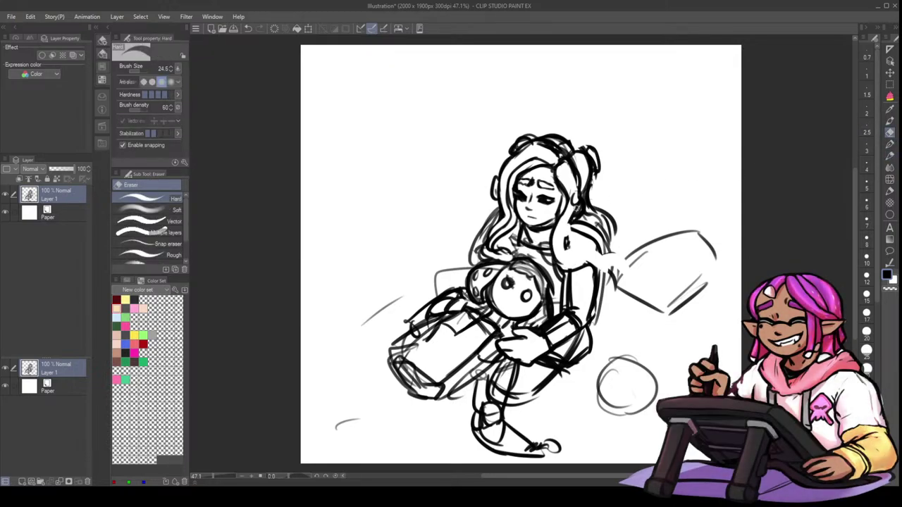
{"action": "key", "text": "]"}
{"action": "left_click_drag", "start_coordinate": [584, 147], "coordinate": [591, 168]}
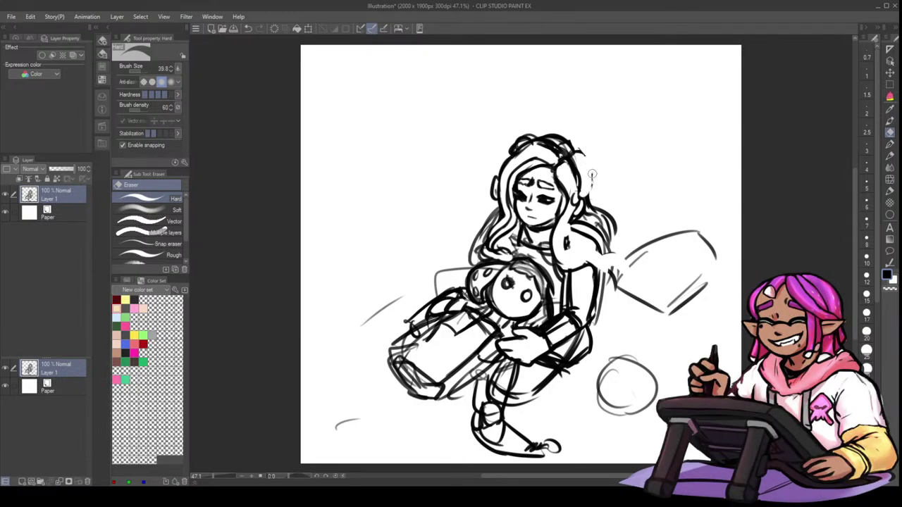
{"action": "left_click", "coordinate": [890, 153]}
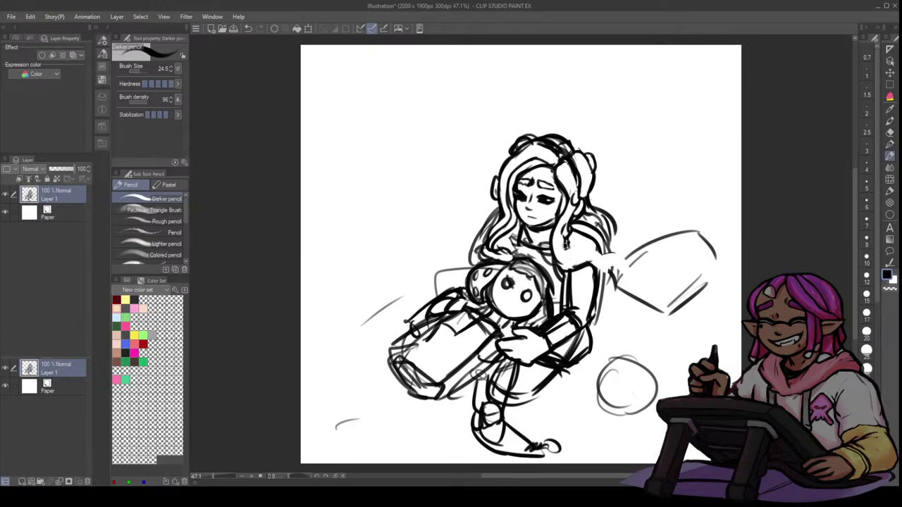
{"action": "left_click_drag", "start_coordinate": [608, 272], "coordinate": [597, 251]}
- Enlarge the pencil to 63 and scribble dark shadows beneath the slanted box and around the legs
{"action": "key", "text": "]"}
{"action": "mouse_move", "coordinate": [401, 364]}
{"action": "left_mouse_down"}
{"action": "mouse_move", "coordinate": [432, 391]}
{"action": "mouse_move", "coordinate": [407, 400]}
{"action": "mouse_move", "coordinate": [428, 425]}
{"action": "left_mouse_up"}
{"action": "left_click_drag", "start_coordinate": [534, 381], "coordinate": [530, 435]}
{"action": "mouse_move", "coordinate": [493, 360]}
{"action": "left_mouse_down"}
{"action": "mouse_move", "coordinate": [465, 395]}
{"action": "mouse_move", "coordinate": [473, 410]}
{"action": "mouse_move", "coordinate": [472, 385]}
{"action": "left_mouse_up"}
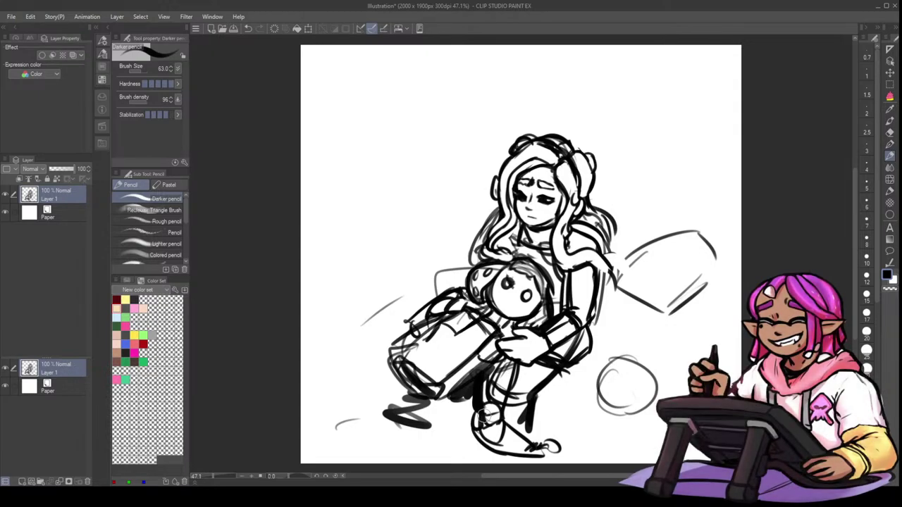
- Add a new layer beneath the line art and shade the face and neck light grey with the Opaque watercolor brush
{"action": "key", "text": "b"}
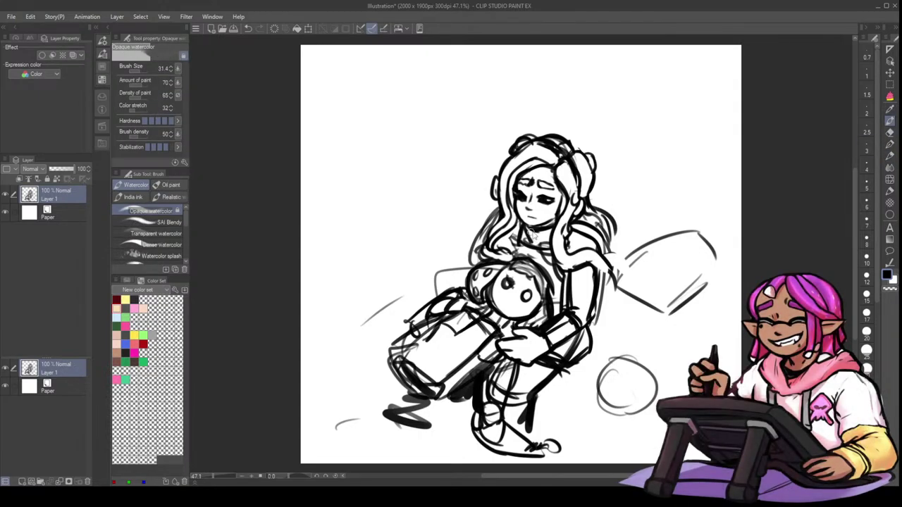
{"action": "key", "text": "x"}
{"action": "key", "text": "ctrl+z"}
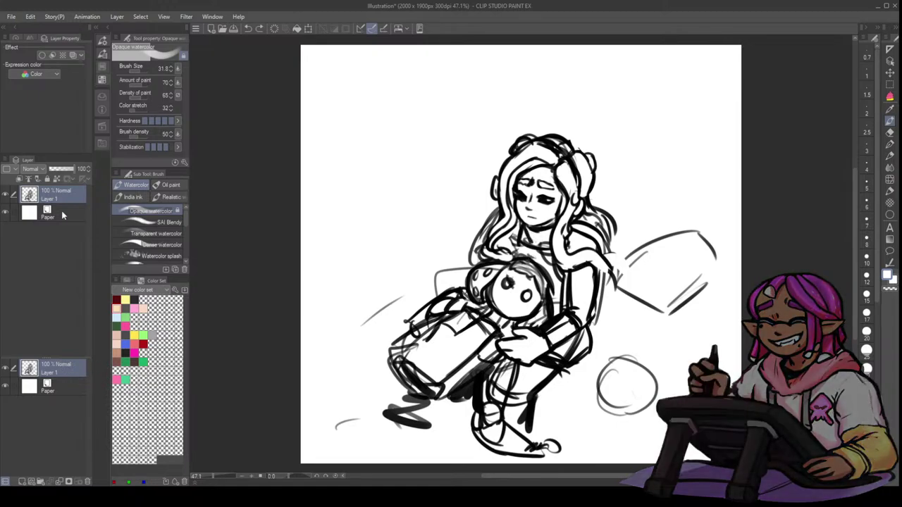
{"action": "left_click", "coordinate": [22, 482]}
{"action": "key", "text": "x"}
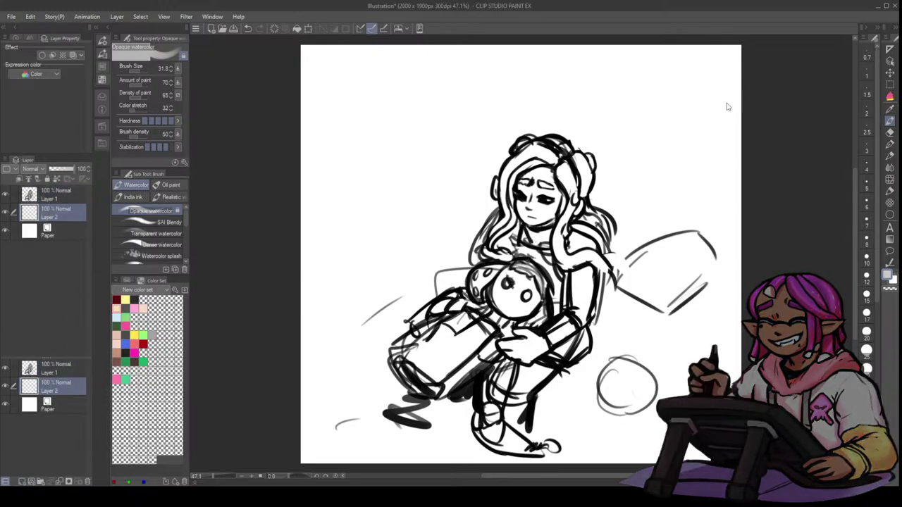
{"action": "mouse_move", "coordinate": [529, 180]}
{"action": "left_mouse_down"}
{"action": "mouse_move", "coordinate": [525, 214]}
{"action": "mouse_move", "coordinate": [535, 176]}
{"action": "mouse_move", "coordinate": [545, 216]}
{"action": "mouse_move", "coordinate": [533, 230]}
{"action": "mouse_move", "coordinate": [550, 171]}
{"action": "left_mouse_up"}
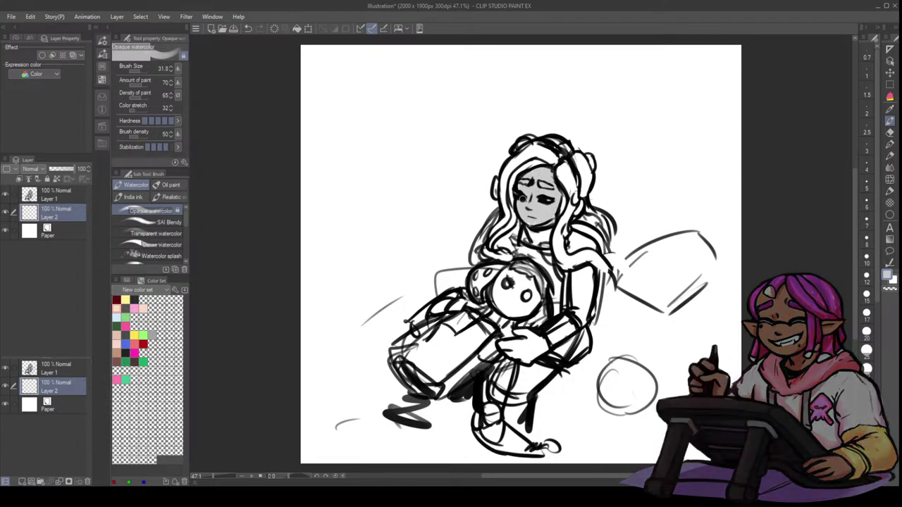
{"action": "mouse_move", "coordinate": [532, 224]}
{"action": "left_mouse_down"}
{"action": "mouse_move", "coordinate": [545, 235]}
{"action": "mouse_move", "coordinate": [551, 225]}
{"action": "left_mouse_up"}
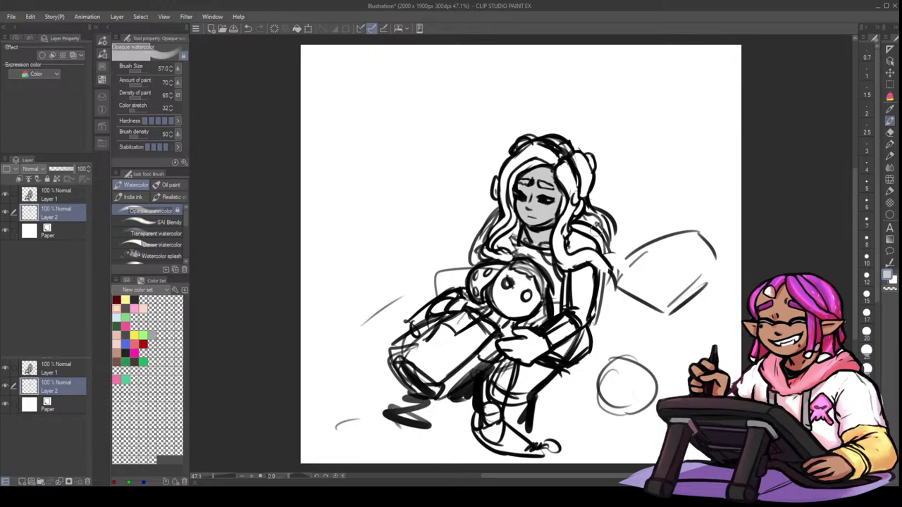
- Shade the near shoulder, arm, hand, thigh and the ground under the slanted box light grey with a size 57 brush
{"action": "mouse_move", "coordinate": [578, 251]}
{"action": "left_mouse_down"}
{"action": "mouse_move", "coordinate": [572, 239]}
{"action": "mouse_move", "coordinate": [592, 247]}
{"action": "mouse_move", "coordinate": [577, 234]}
{"action": "left_mouse_up"}
{"action": "mouse_move", "coordinate": [574, 280]}
{"action": "left_mouse_down"}
{"action": "mouse_move", "coordinate": [576, 317]}
{"action": "mouse_move", "coordinate": [590, 275]}
{"action": "mouse_move", "coordinate": [582, 321]}
{"action": "mouse_move", "coordinate": [525, 337]}
{"action": "mouse_move", "coordinate": [537, 345]}
{"action": "mouse_move", "coordinate": [516, 353]}
{"action": "mouse_move", "coordinate": [529, 356]}
{"action": "mouse_move", "coordinate": [515, 384]}
{"action": "mouse_move", "coordinate": [532, 381]}
{"action": "mouse_move", "coordinate": [522, 423]}
{"action": "mouse_move", "coordinate": [528, 398]}
{"action": "left_mouse_up"}
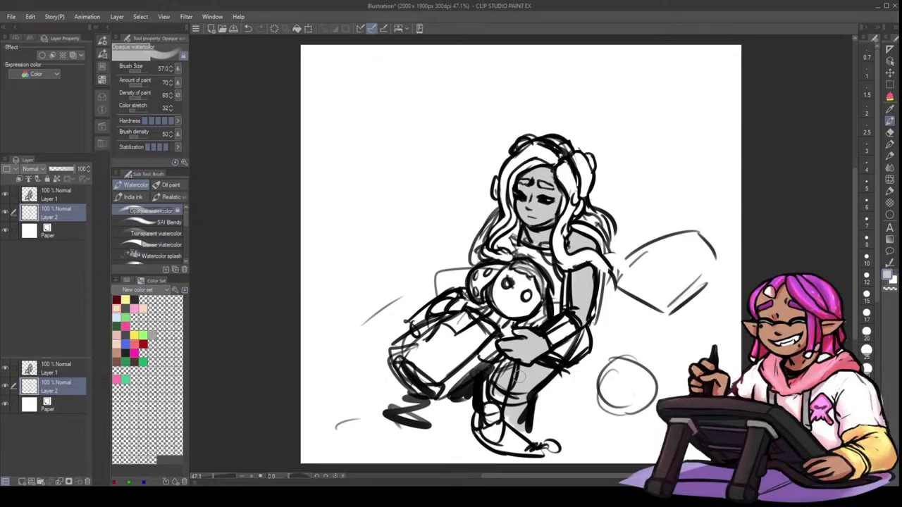
{"action": "mouse_move", "coordinate": [440, 384]}
{"action": "left_mouse_down"}
{"action": "mouse_move", "coordinate": [453, 408]}
{"action": "mouse_move", "coordinate": [458, 398]}
{"action": "mouse_move", "coordinate": [437, 402]}
{"action": "left_mouse_up"}
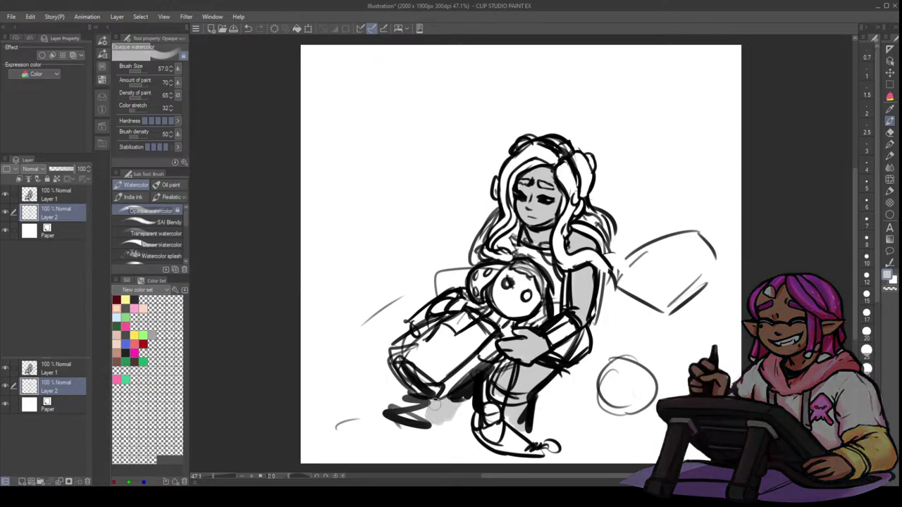
- Erase the grey shading inside the eyebrows with a smaller eraser
{"action": "key", "text": "e"}
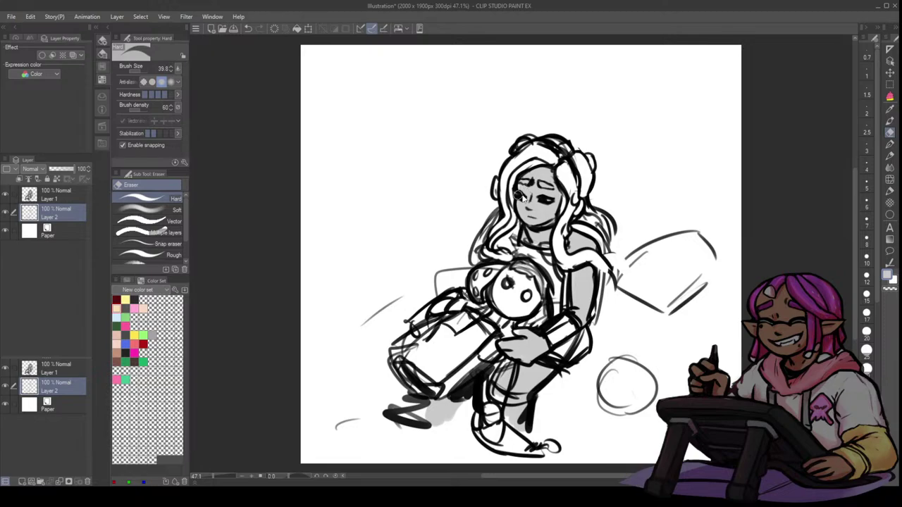
{"action": "key", "text": "bracketleft"}
{"action": "key", "text": "bracketleft"}
{"action": "key", "text": "ctrl+z"}
- Paint the long hair a darker grey from the crown down both front locks, using the Opaque watercolor brush
{"action": "left_click", "coordinate": [890, 121]}
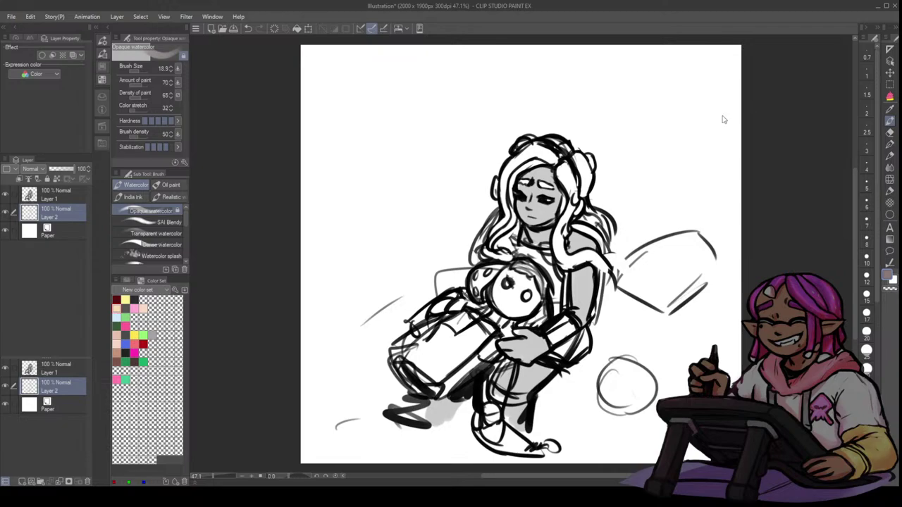
{"action": "mouse_move", "coordinate": [523, 152]}
{"action": "left_mouse_down"}
{"action": "mouse_move", "coordinate": [510, 196]}
{"action": "mouse_move", "coordinate": [496, 199]}
{"action": "mouse_move", "coordinate": [497, 182]}
{"action": "mouse_move", "coordinate": [504, 224]}
{"action": "left_mouse_up"}
{"action": "key", "text": "]"}
{"action": "key", "text": "]"}
{"action": "mouse_move", "coordinate": [519, 160]}
{"action": "left_mouse_down"}
{"action": "mouse_move", "coordinate": [537, 146]}
{"action": "mouse_move", "coordinate": [514, 143]}
{"action": "mouse_move", "coordinate": [583, 171]}
{"action": "mouse_move", "coordinate": [563, 227]}
{"action": "mouse_move", "coordinate": [566, 253]}
{"action": "left_mouse_up"}
{"action": "key", "text": "]"}
{"action": "left_click_drag", "start_coordinate": [565, 221], "coordinate": [571, 260]}
- Shade the crown of the hair, the front locks and the eyebrows grey with the Opaque watercolor brush at size 24.1
{"action": "left_click", "coordinate": [557, 198], "text": "alt"}
{"action": "key", "text": "["}
{"action": "key", "text": "["}
{"action": "left_click_drag", "start_coordinate": [584, 201], "coordinate": [577, 213]}
{"action": "key", "text": "ctrl+z"}
{"action": "key", "text": "x"}
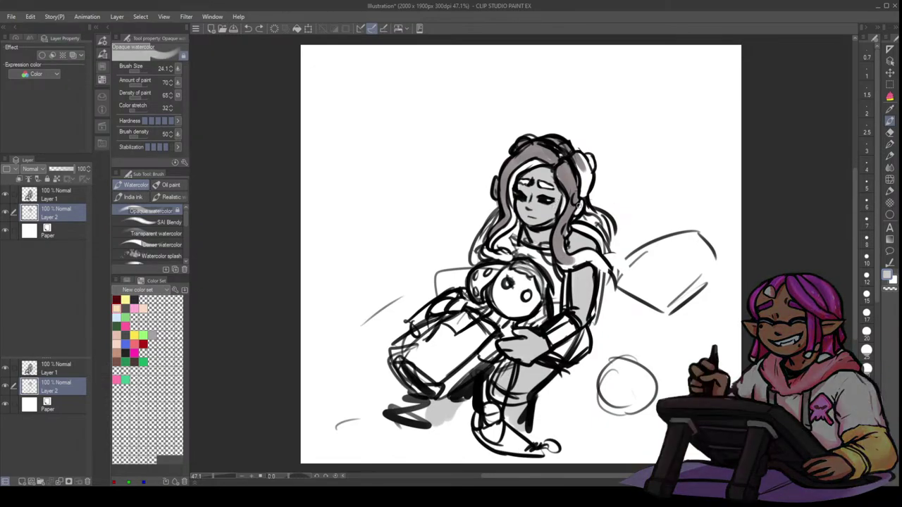
{"action": "key", "text": "x"}
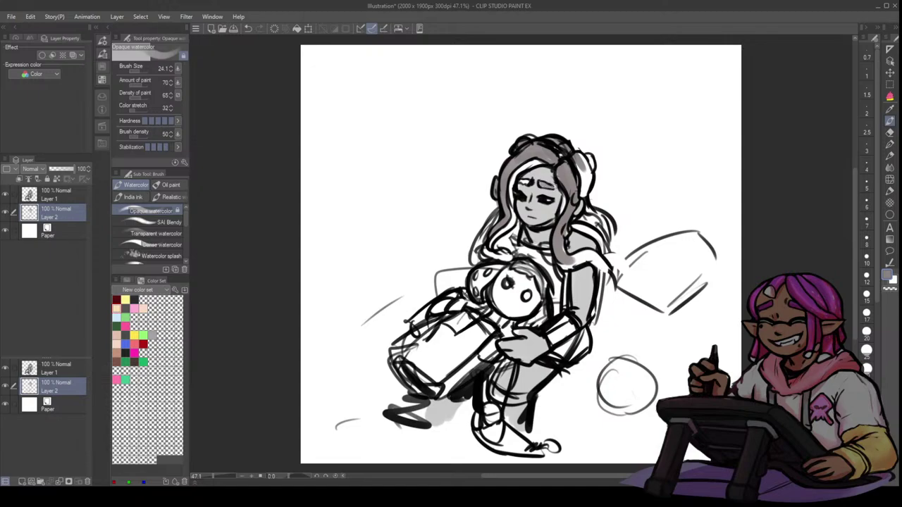
- Shade the hair bun beside the head and the lower end of the near front lock grey, using brush sizes 58.2 and 35.9
{"action": "key", "text": "]"}
{"action": "key", "text": "]"}
{"action": "key", "text": "]"}
{"action": "key", "text": "]"}
{"action": "key", "text": "]"}
{"action": "key", "text": "]"}
{"action": "key", "text": "]"}
{"action": "key", "text": "]"}
{"action": "key", "text": "]"}
{"action": "key", "text": "]"}
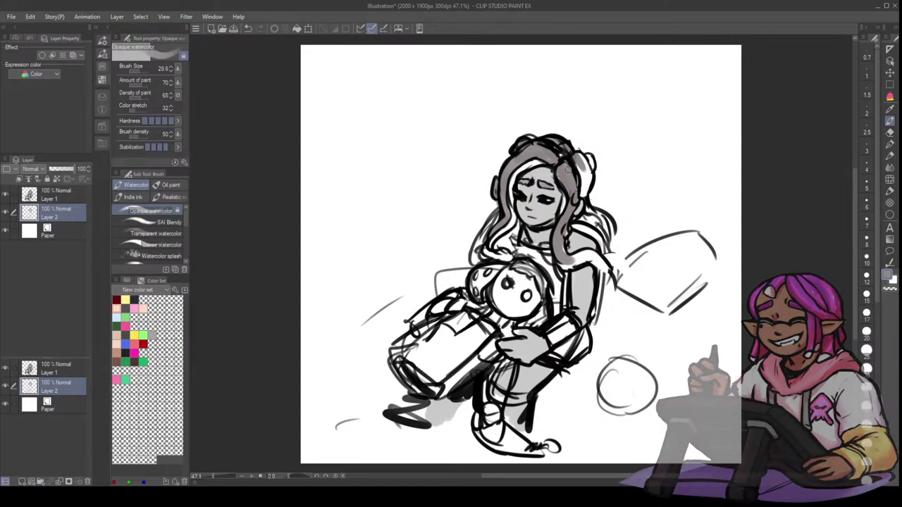
{"action": "mouse_move", "coordinate": [572, 165]}
{"action": "left_mouse_down"}
{"action": "mouse_move", "coordinate": [584, 184]}
{"action": "mouse_move", "coordinate": [584, 159]}
{"action": "left_mouse_up"}
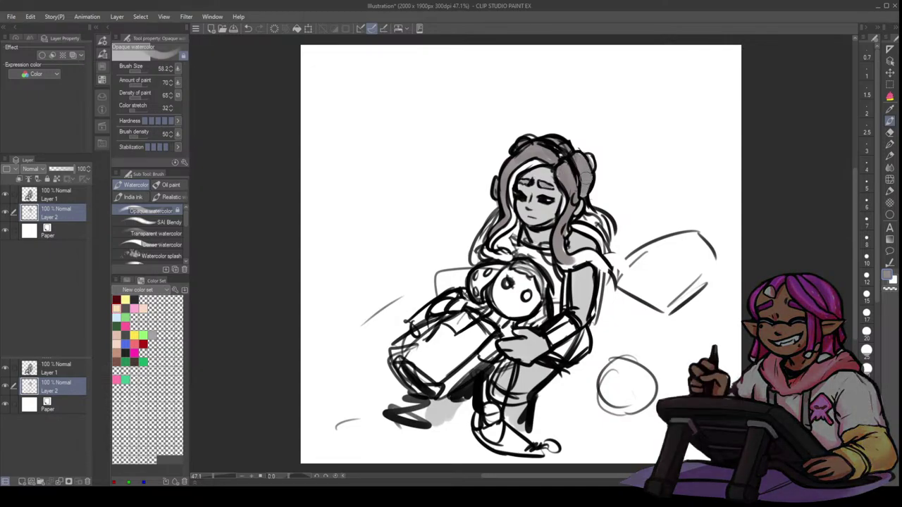
{"action": "left_click_drag", "start_coordinate": [563, 236], "coordinate": [603, 262]}
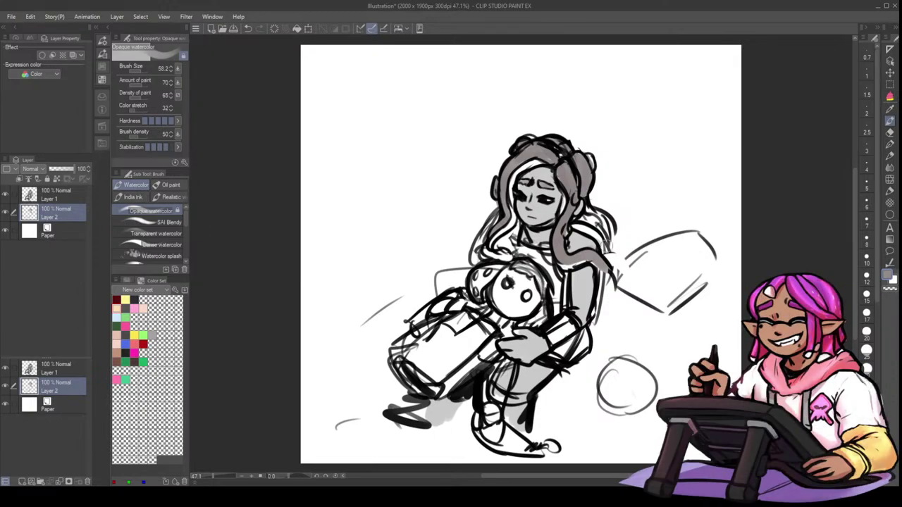
{"action": "key", "text": "bracketleft"}
{"action": "key", "text": "bracketleft"}
{"action": "mouse_move", "coordinate": [564, 259]}
{"action": "left_mouse_down"}
{"action": "mouse_move", "coordinate": [591, 263]}
{"action": "mouse_move", "coordinate": [604, 281]}
{"action": "left_mouse_up"}
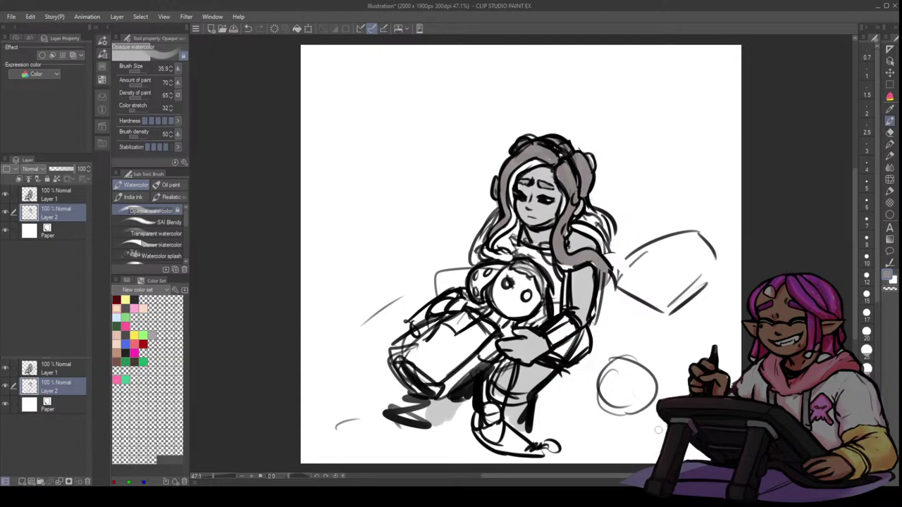
- Shade the small character's round head light grey and the part beside it dark grey with a size 47.5 brush
{"action": "key", "text": "bracketright"}
{"action": "key", "text": "bracketright"}
{"action": "key", "text": "bracketright"}
{"action": "mouse_move", "coordinate": [515, 274]}
{"action": "left_mouse_down"}
{"action": "mouse_move", "coordinate": [504, 284]}
{"action": "mouse_move", "coordinate": [520, 314]}
{"action": "mouse_move", "coordinate": [498, 290]}
{"action": "mouse_move", "coordinate": [525, 303]}
{"action": "mouse_move", "coordinate": [515, 293]}
{"action": "mouse_move", "coordinate": [525, 285]}
{"action": "mouse_move", "coordinate": [510, 289]}
{"action": "mouse_move", "coordinate": [529, 287]}
{"action": "mouse_move", "coordinate": [505, 296]}
{"action": "mouse_move", "coordinate": [520, 291]}
{"action": "mouse_move", "coordinate": [527, 301]}
{"action": "mouse_move", "coordinate": [504, 300]}
{"action": "mouse_move", "coordinate": [522, 316]}
{"action": "left_mouse_up"}
{"action": "key", "text": "ctrl+z"}
{"action": "left_click", "coordinate": [583, 255], "text": "alt"}
{"action": "left_click", "coordinate": [509, 306], "text": "alt"}
{"action": "left_click", "coordinate": [748, 116], "text": "alt"}
{"action": "key", "text": "bracketright"}
{"action": "key", "text": "bracketleft"}
{"action": "mouse_move", "coordinate": [479, 273]}
{"action": "left_mouse_down"}
{"action": "mouse_move", "coordinate": [477, 296]}
{"action": "mouse_move", "coordinate": [482, 272]}
{"action": "left_mouse_up"}
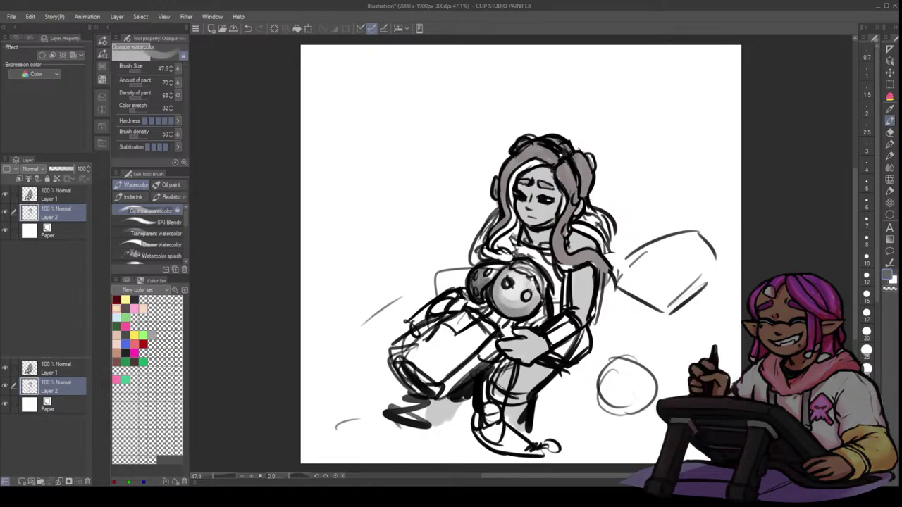
{"action": "mouse_move", "coordinate": [529, 320]}
{"action": "left_mouse_down"}
{"action": "mouse_move", "coordinate": [494, 317]}
{"action": "mouse_move", "coordinate": [496, 326]}
{"action": "left_mouse_up"}
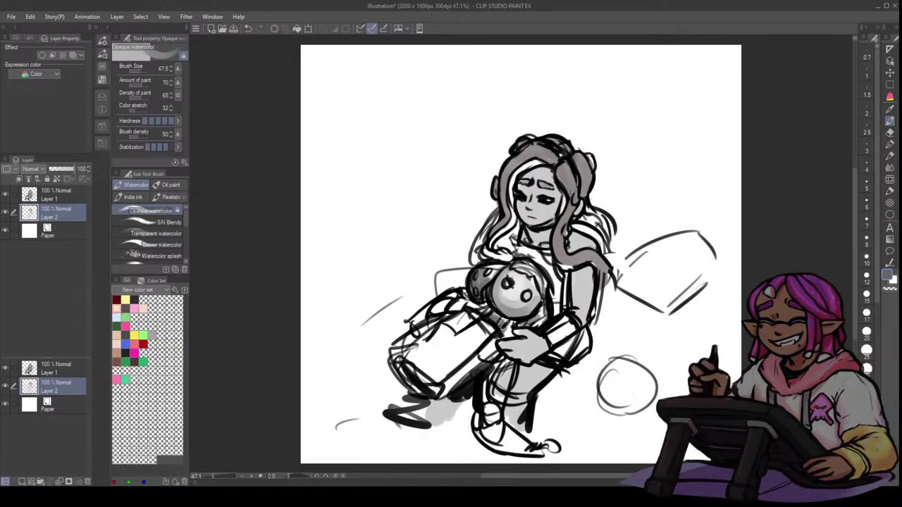
- Darken the shadow under the slanted box, and shade the loose ball and the box's lower end grey with the watercolor brush
{"action": "mouse_move", "coordinate": [399, 395]}
{"action": "left_mouse_down"}
{"action": "mouse_move", "coordinate": [414, 395]}
{"action": "mouse_move", "coordinate": [408, 419]}
{"action": "mouse_move", "coordinate": [427, 419]}
{"action": "mouse_move", "coordinate": [424, 410]}
{"action": "left_mouse_up"}
{"action": "mouse_move", "coordinate": [629, 365]}
{"action": "left_mouse_down"}
{"action": "mouse_move", "coordinate": [627, 406]}
{"action": "mouse_move", "coordinate": [628, 372]}
{"action": "mouse_move", "coordinate": [636, 386]}
{"action": "mouse_move", "coordinate": [619, 370]}
{"action": "mouse_move", "coordinate": [638, 384]}
{"action": "mouse_move", "coordinate": [638, 370]}
{"action": "mouse_move", "coordinate": [621, 391]}
{"action": "mouse_move", "coordinate": [643, 376]}
{"action": "mouse_move", "coordinate": [615, 405]}
{"action": "mouse_move", "coordinate": [616, 364]}
{"action": "left_mouse_up"}
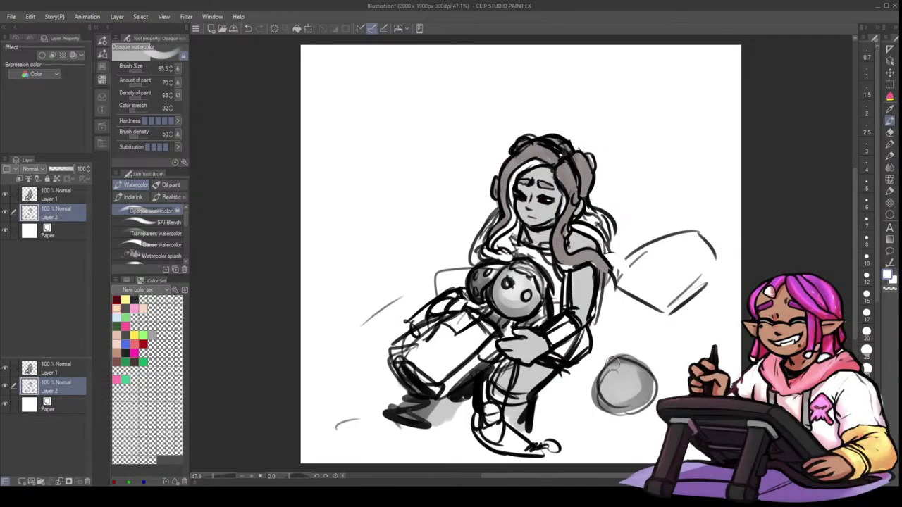
{"action": "mouse_move", "coordinate": [407, 372]}
{"action": "left_mouse_down"}
{"action": "mouse_move", "coordinate": [437, 395]}
{"action": "mouse_move", "coordinate": [412, 361]}
{"action": "mouse_move", "coordinate": [433, 379]}
{"action": "left_mouse_up"}
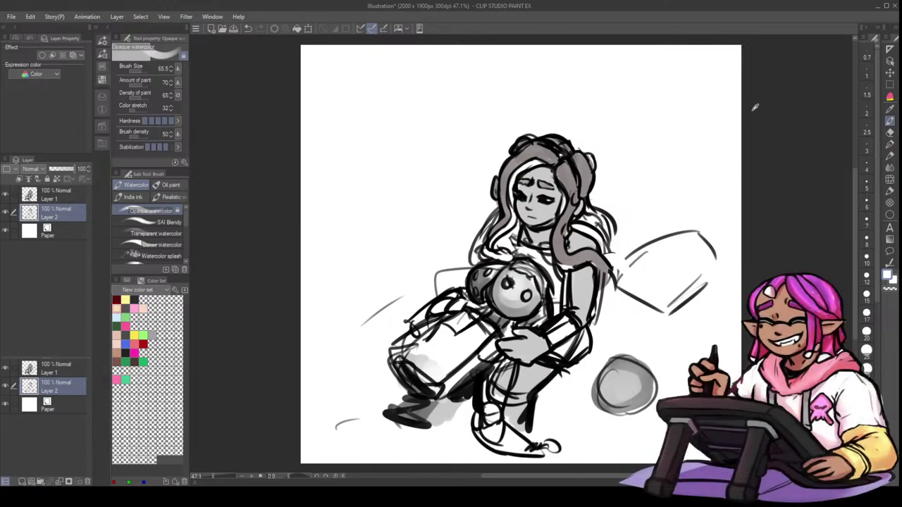
- Choose the tan skin tone from the color set and lock the transparent pixels of Layer 2
{"action": "left_click", "coordinate": [117, 353]}
{"action": "left_click", "coordinate": [57, 179]}
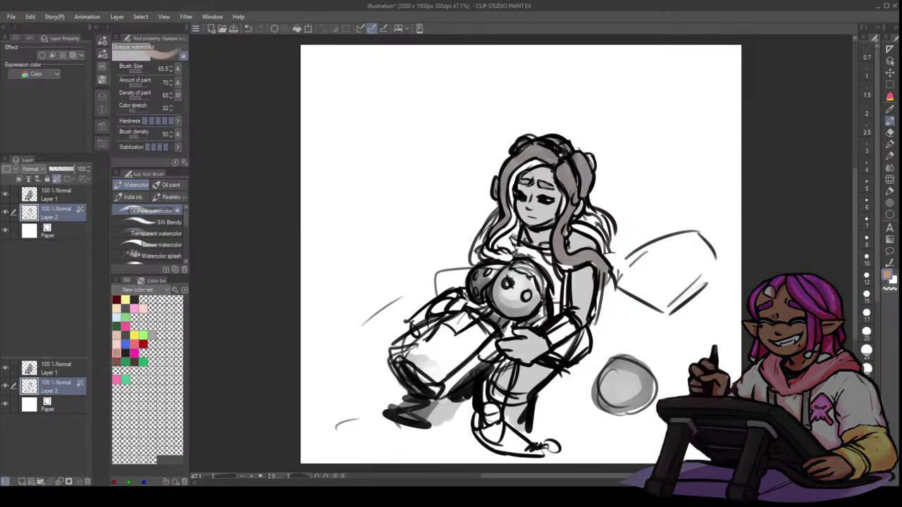
{"action": "key", "text": "ctrl+z"}
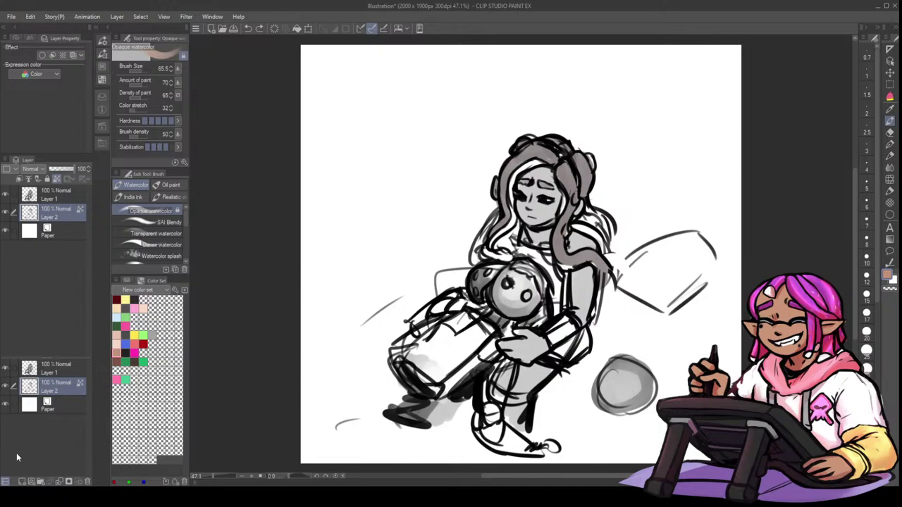
- Try tinting the face with skin tones using the Darker pencil on a new clipped layer in Color blend mode
{"action": "left_click", "coordinate": [23, 481]}
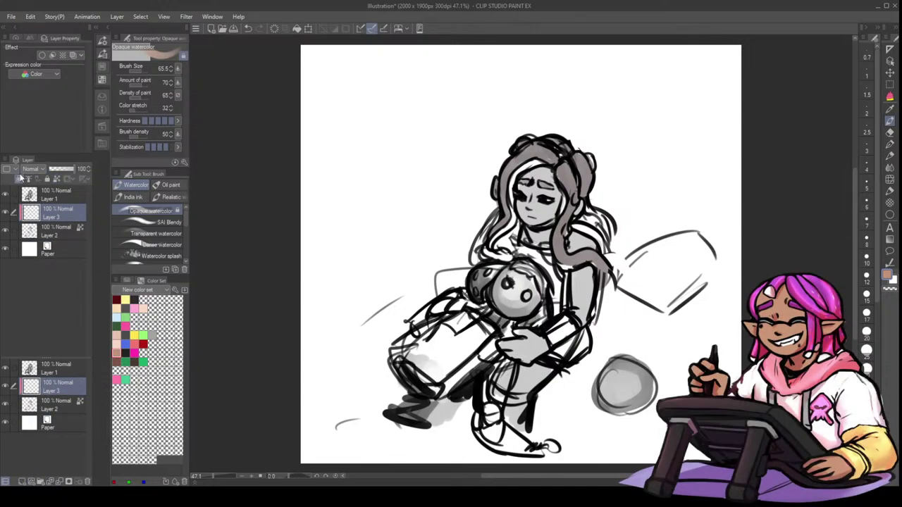
{"action": "left_click", "coordinate": [33, 405]}
{"action": "left_click", "coordinate": [889, 148]}
{"action": "mouse_move", "coordinate": [540, 189]}
{"action": "left_mouse_down"}
{"action": "mouse_move", "coordinate": [525, 188]}
{"action": "mouse_move", "coordinate": [527, 224]}
{"action": "left_mouse_up"}
{"action": "left_click", "coordinate": [780, 104], "text": "alt"}
{"action": "left_click_drag", "start_coordinate": [522, 186], "coordinate": [537, 227]}
{"action": "left_click", "coordinate": [783, 111], "text": "alt"}
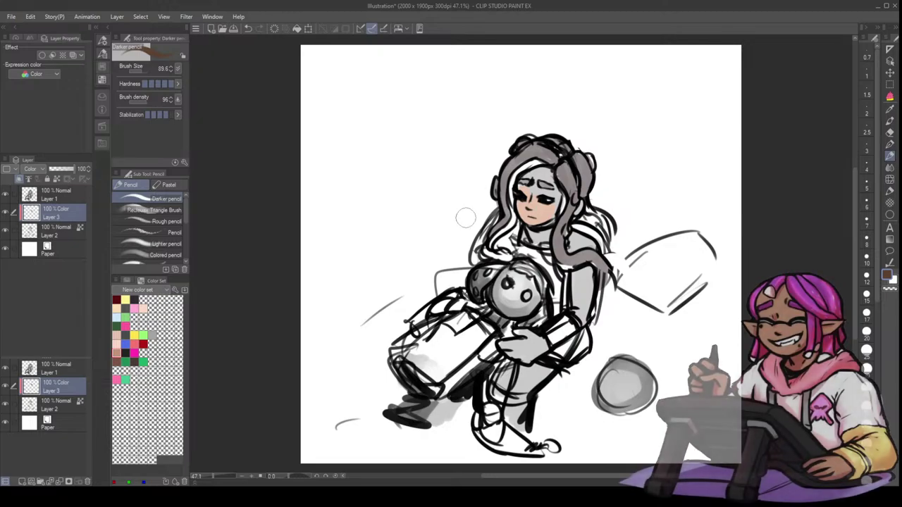
{"action": "mouse_move", "coordinate": [525, 210]}
{"action": "left_mouse_down"}
{"action": "mouse_move", "coordinate": [517, 206]}
{"action": "mouse_move", "coordinate": [532, 214]}
{"action": "mouse_move", "coordinate": [544, 207]}
{"action": "left_mouse_up"}
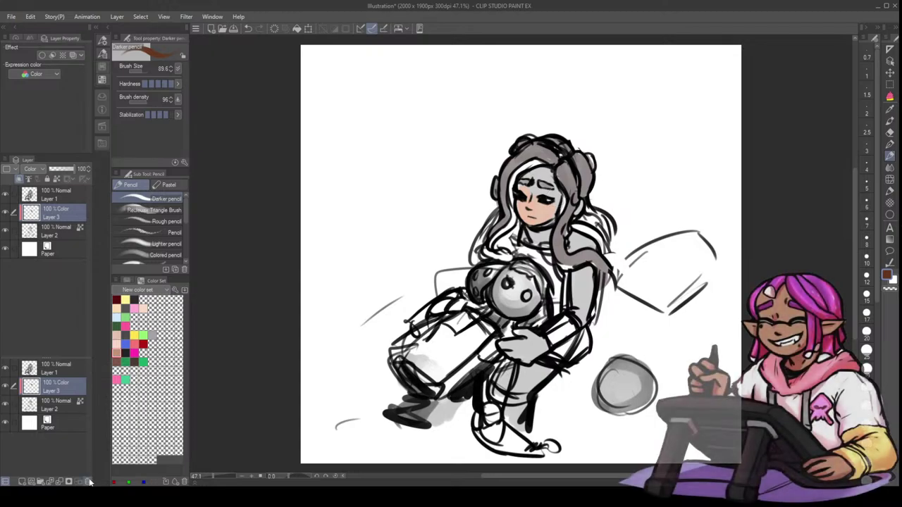
{"action": "key", "text": "ctrl+e"}
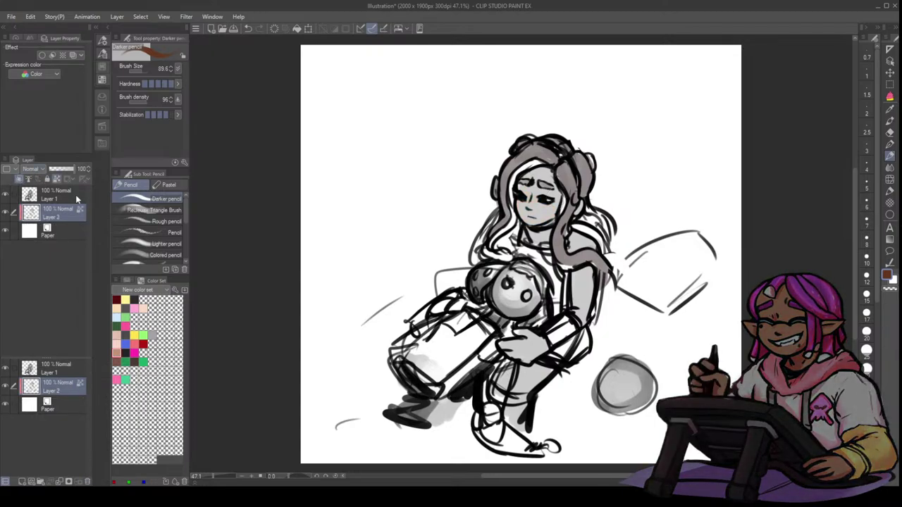
- Turn off clipping on Layer 2 and try a brown Darker pencil stroke on the face
{"action": "left_click", "coordinate": [19, 179]}
{"action": "left_click_drag", "start_coordinate": [524, 210], "coordinate": [527, 210]}
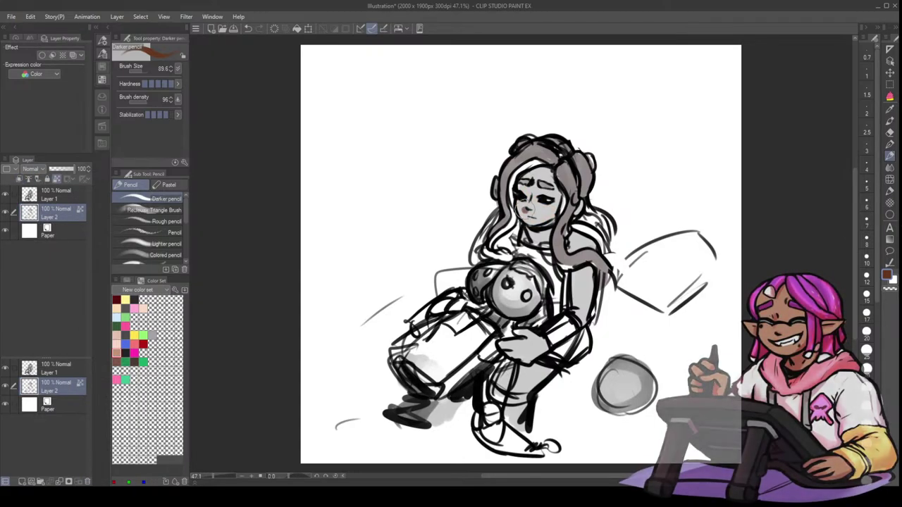
{"action": "key", "text": "ctrl+z"}
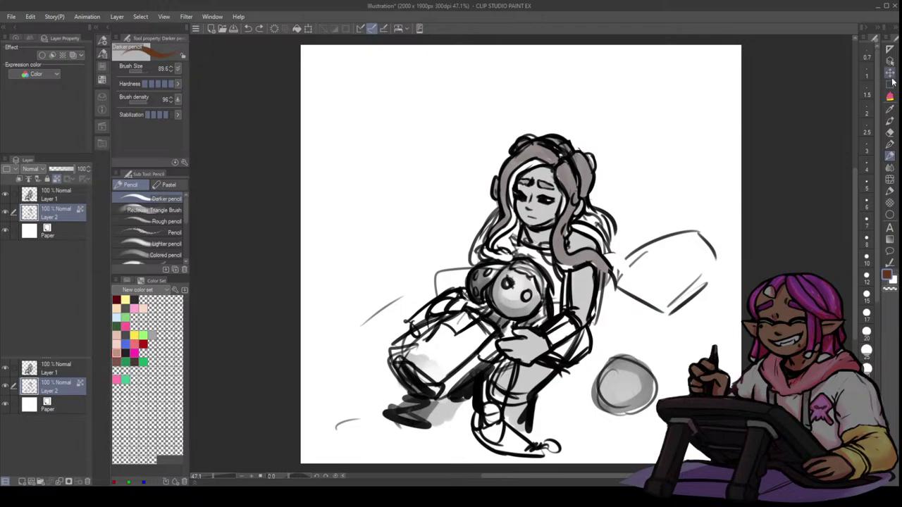
- Try filling the face with two shades of brown using the Refer other layers fill
{"action": "left_click", "coordinate": [890, 96]}
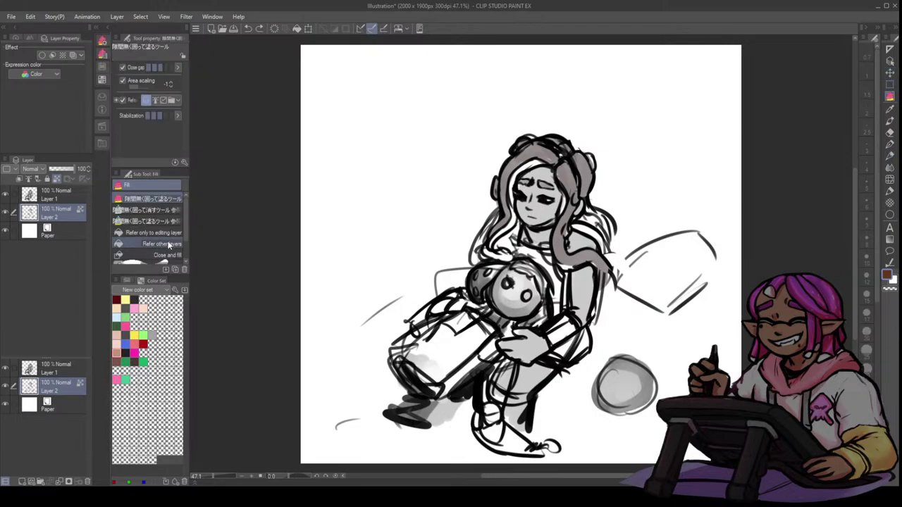
{"action": "left_click", "coordinate": [161, 244]}
{"action": "left_click", "coordinate": [540, 204]}
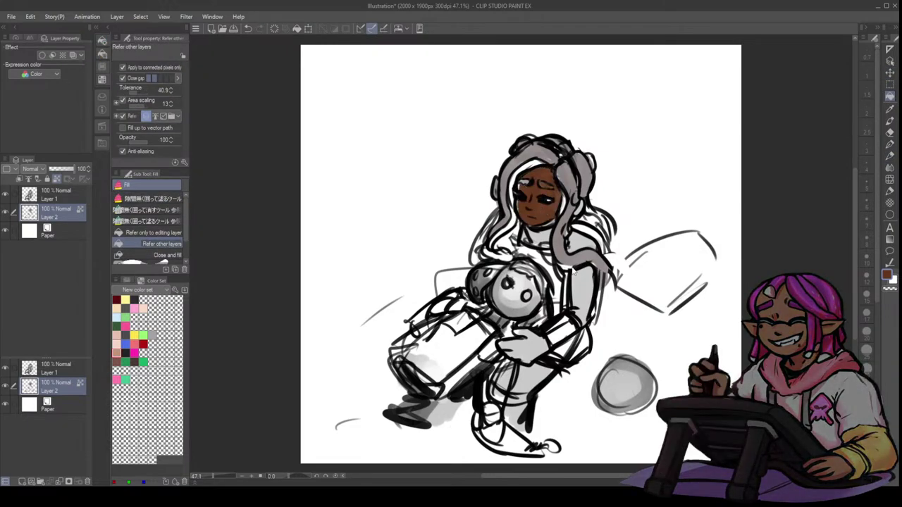
{"action": "key", "text": "ctrl+z"}
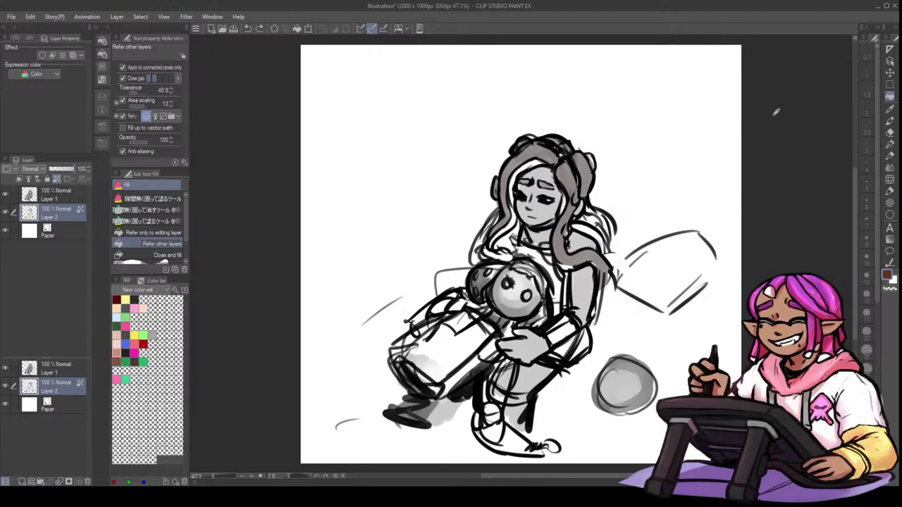
{"action": "left_click", "coordinate": [543, 209]}
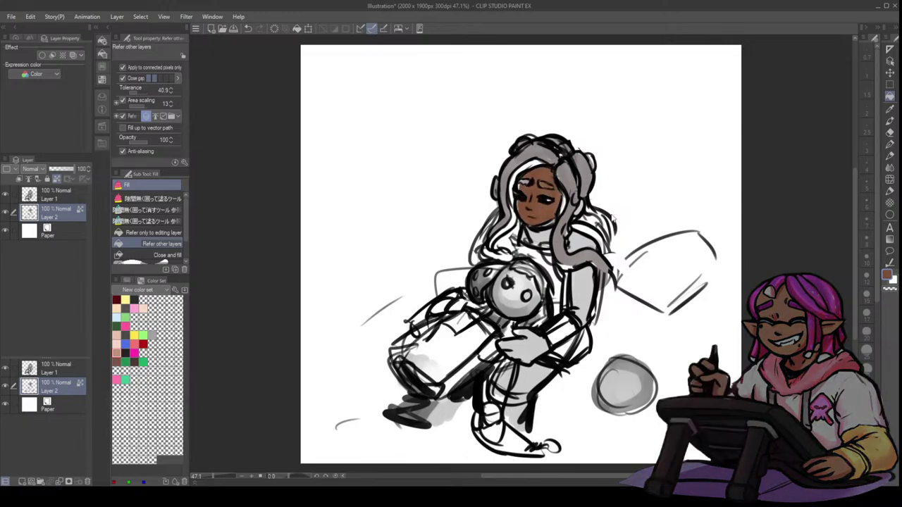
{"action": "key", "text": "p"}
{"action": "key", "text": "ctrl+z"}
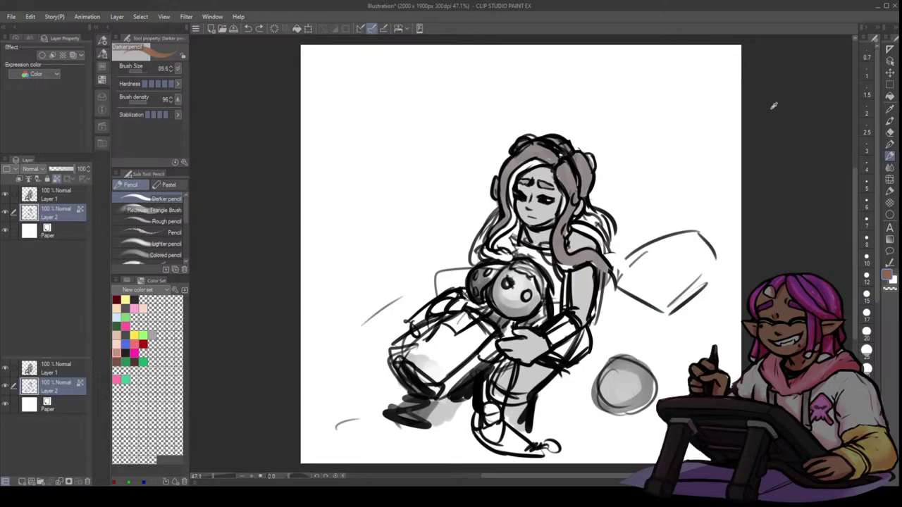
- Fill the face, near arm, hand and thigh with a lighter brown skin tone using the Refer other layers fill
{"action": "left_click", "coordinate": [889, 97]}
{"action": "left_click", "coordinate": [538, 210]}
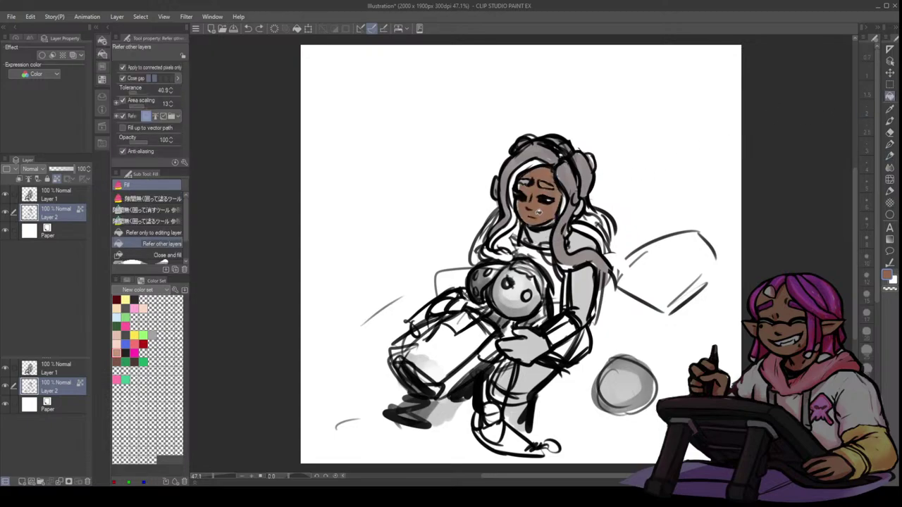
{"action": "left_click", "coordinate": [588, 281]}
{"action": "left_click", "coordinate": [539, 354]}
{"action": "left_click", "coordinate": [533, 387]}
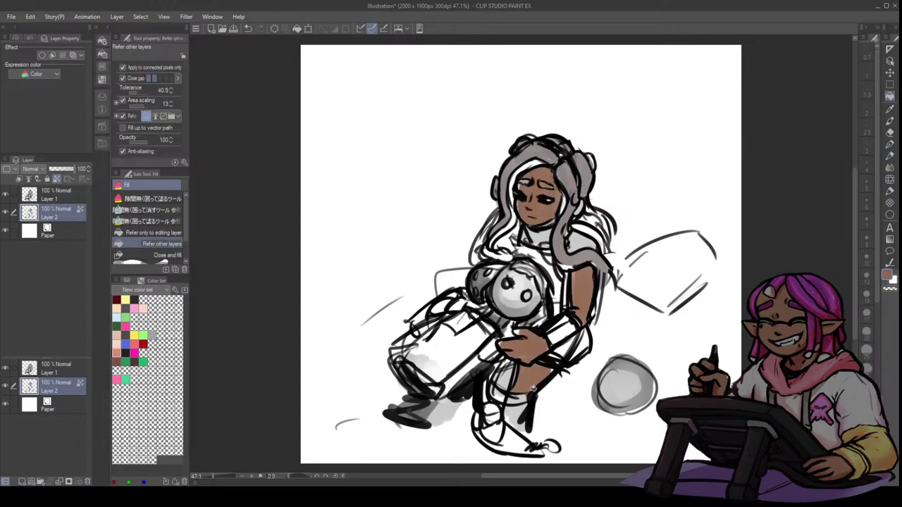
- Fill the rest of the leg with the skin brown and paint the neck and shoulder using the Darker pencil with transparency unlocked
{"action": "left_click", "coordinate": [519, 404]}
{"action": "left_click", "coordinate": [505, 379]}
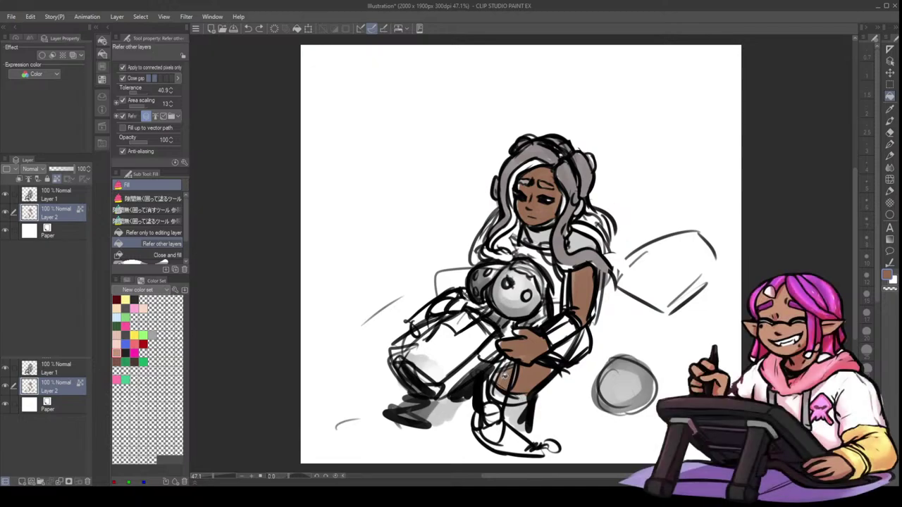
{"action": "left_click", "coordinate": [522, 417]}
{"action": "left_click", "coordinate": [889, 155]}
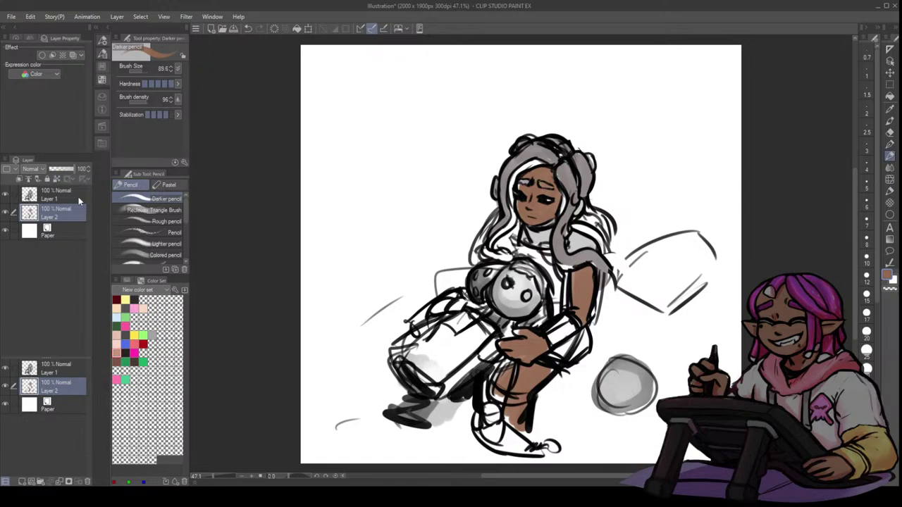
{"action": "mouse_move", "coordinate": [536, 233]}
{"action": "left_mouse_down"}
{"action": "mouse_move", "coordinate": [526, 239]}
{"action": "mouse_move", "coordinate": [548, 233]}
{"action": "mouse_move", "coordinate": [572, 242]}
{"action": "left_mouse_up"}
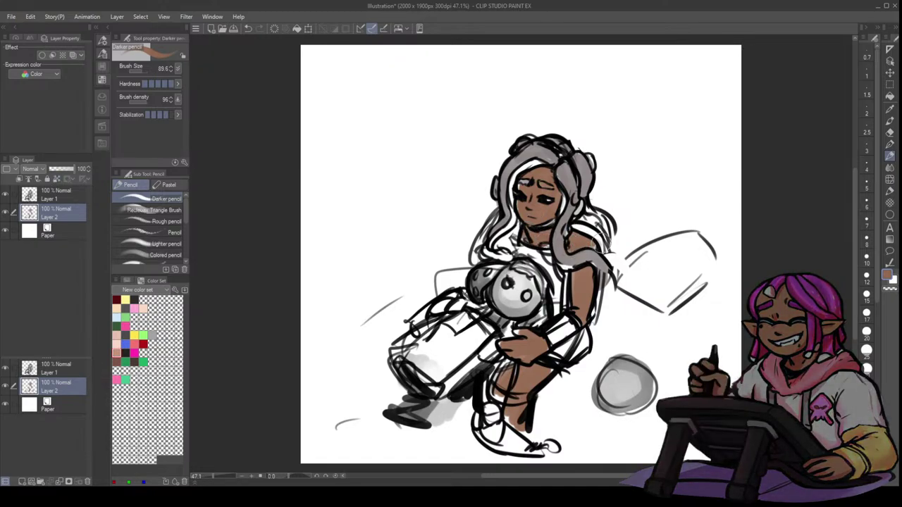
- Try filling the crown and the near side of the hair with dark brown
{"action": "key", "text": "g"}
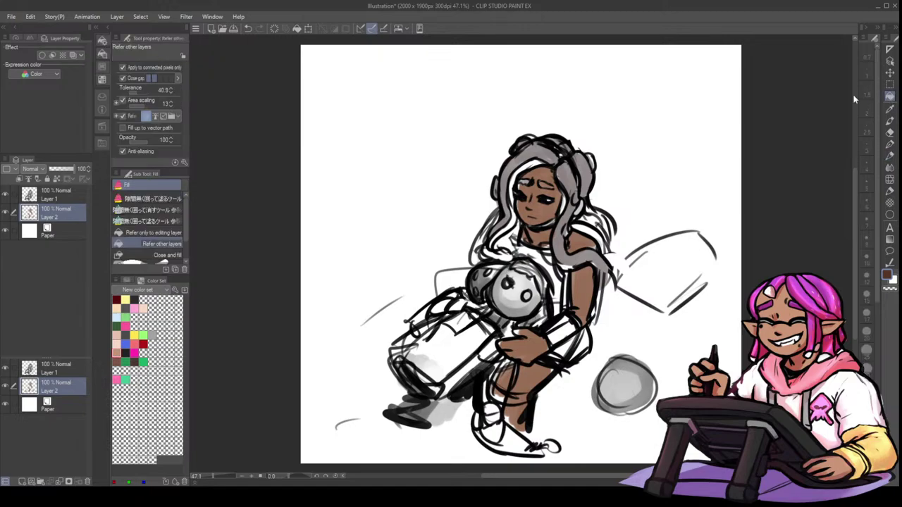
{"action": "left_click", "coordinate": [541, 147]}
{"action": "left_click", "coordinate": [568, 176]}
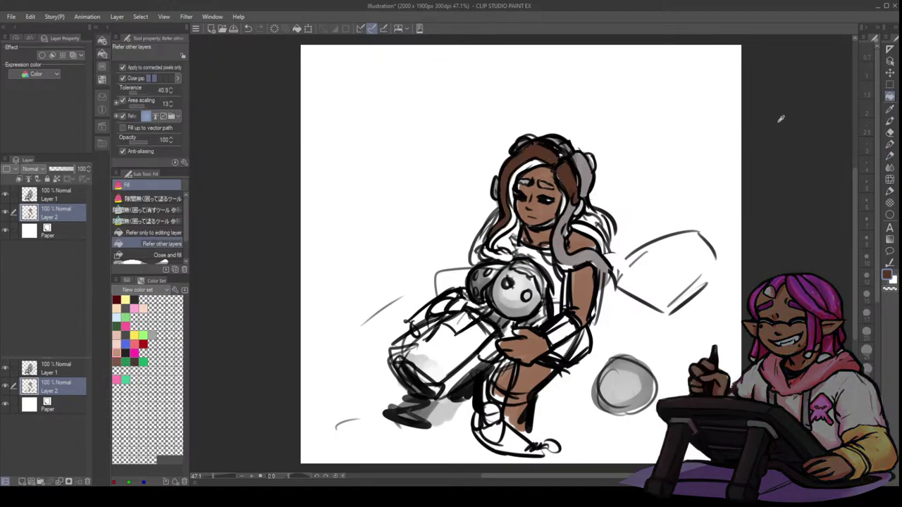
{"action": "left_click", "coordinate": [789, 111]}
{"action": "left_click", "coordinate": [542, 151]}
{"action": "key", "text": "ctrl+z"}
{"action": "key", "text": "ctrl+z"}
{"action": "key", "text": "ctrl+z"}
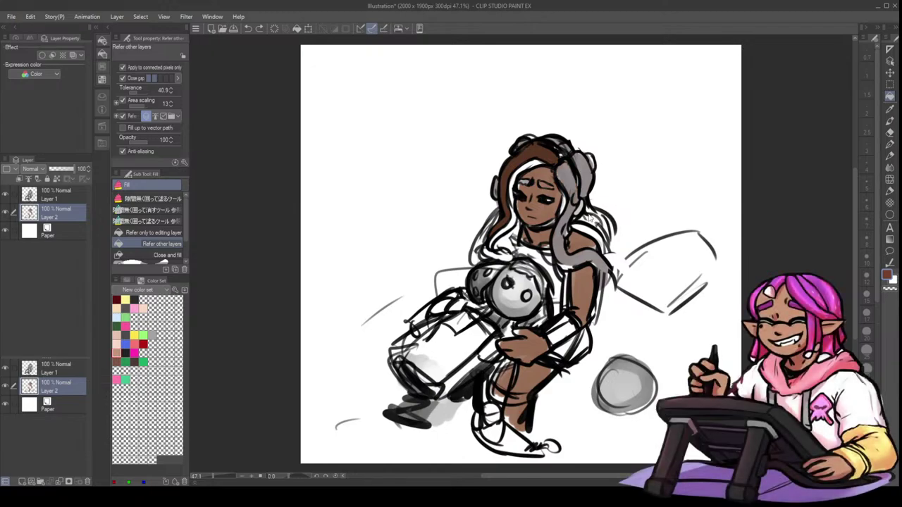
- Try a redder brown fill on the crown and the near lock of hair
{"action": "left_click", "coordinate": [544, 152]}
{"action": "left_click", "coordinate": [571, 179]}
{"action": "key", "text": "ctrl+z"}
{"action": "left_click", "coordinate": [785, 114]}
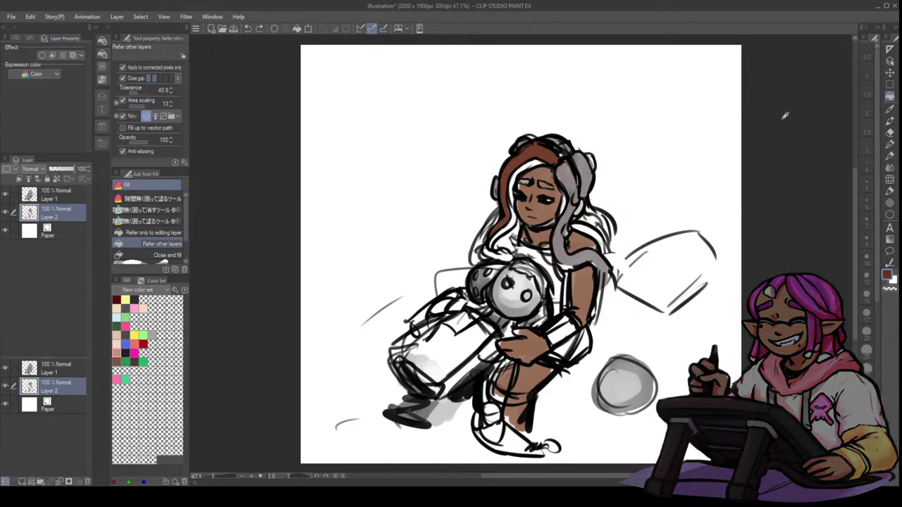
- Fill the crown, near front lock and hair bun with dark brown using the Refer other layers fill
{"action": "left_click", "coordinate": [544, 152]}
{"action": "left_click", "coordinate": [571, 180]}
{"action": "left_click", "coordinate": [591, 174]}
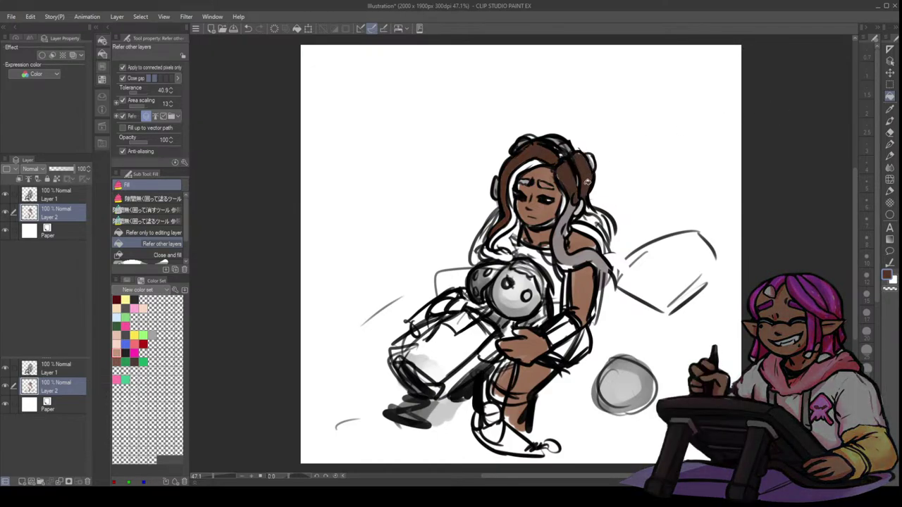
{"action": "left_click", "coordinate": [568, 215]}
- Touch up the eyebrows and the face edge with the G-pen using sampled skin and dark hair browns
{"action": "key", "text": "p"}
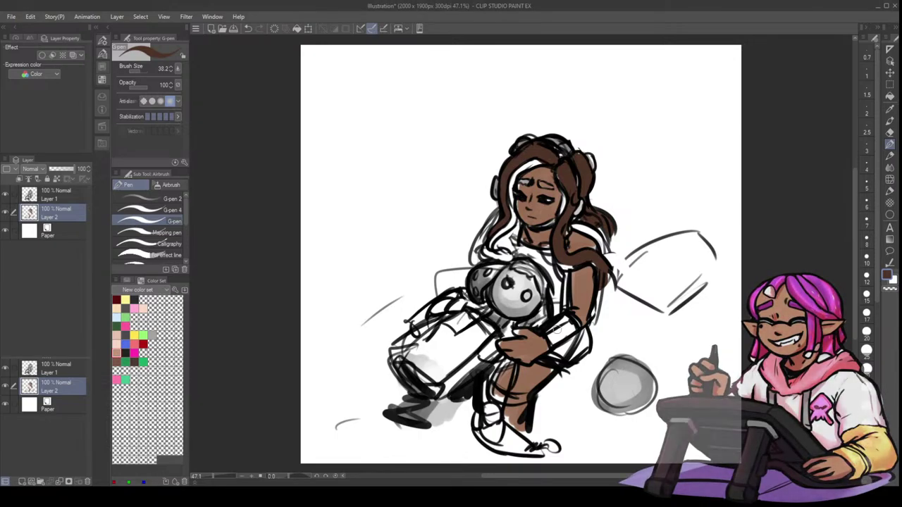
{"action": "left_click", "coordinate": [563, 209], "text": "alt"}
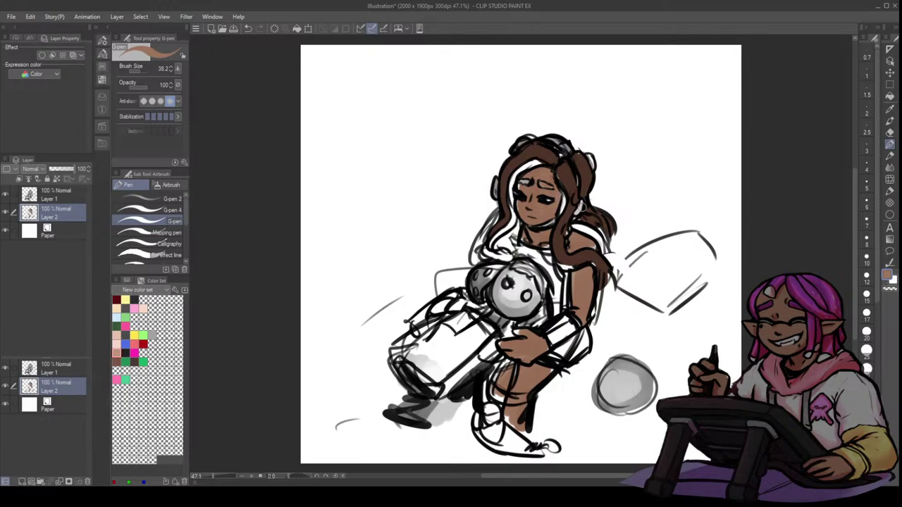
{"action": "left_click", "coordinate": [557, 177], "text": "alt"}
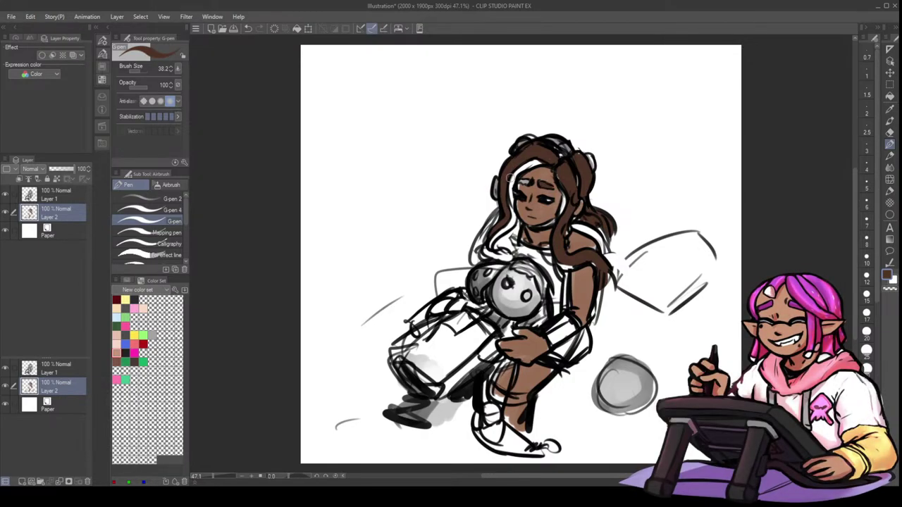
{"action": "left_click_drag", "start_coordinate": [533, 183], "coordinate": [516, 198]}
{"action": "left_click", "coordinate": [603, 145], "text": "alt"}
{"action": "left_click", "coordinate": [526, 207], "text": "alt"}
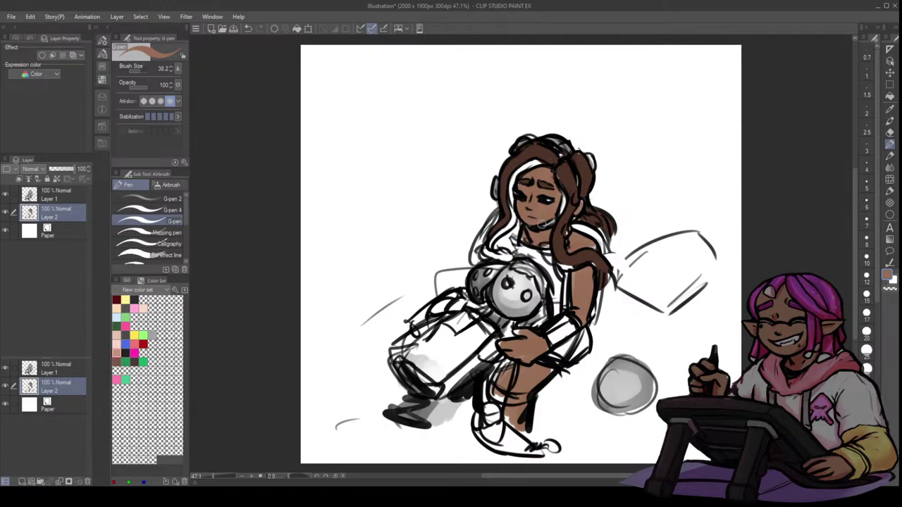
- Clean up the lower face, the shoulder and the long front lock with sampled skin and hair browns
{"action": "left_click", "coordinate": [757, 106], "text": "alt"}
{"action": "left_click", "coordinate": [608, 259], "text": "alt"}
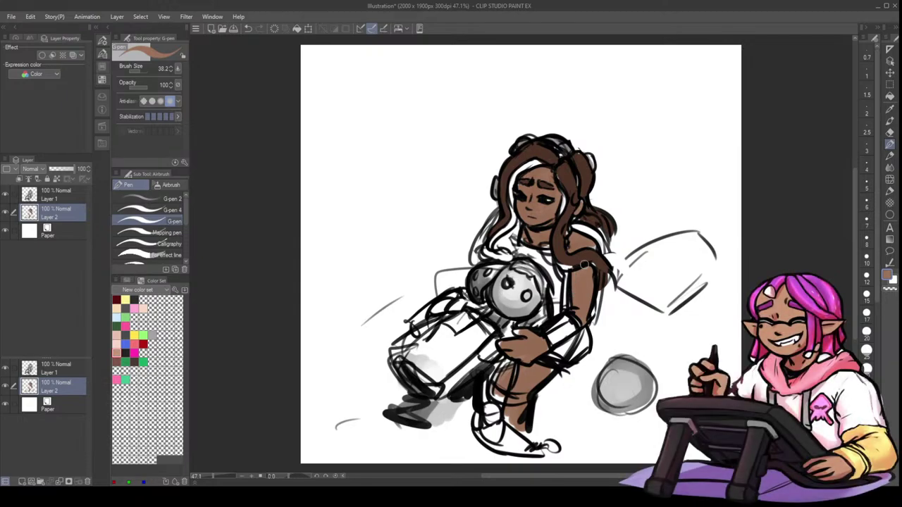
{"action": "left_click", "coordinate": [589, 251], "text": "alt"}
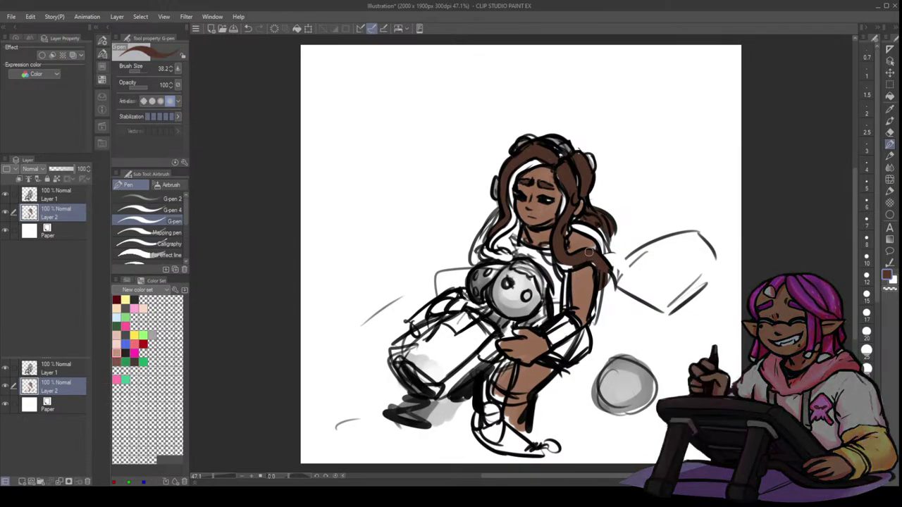
{"action": "left_click", "coordinate": [589, 242], "text": "alt"}
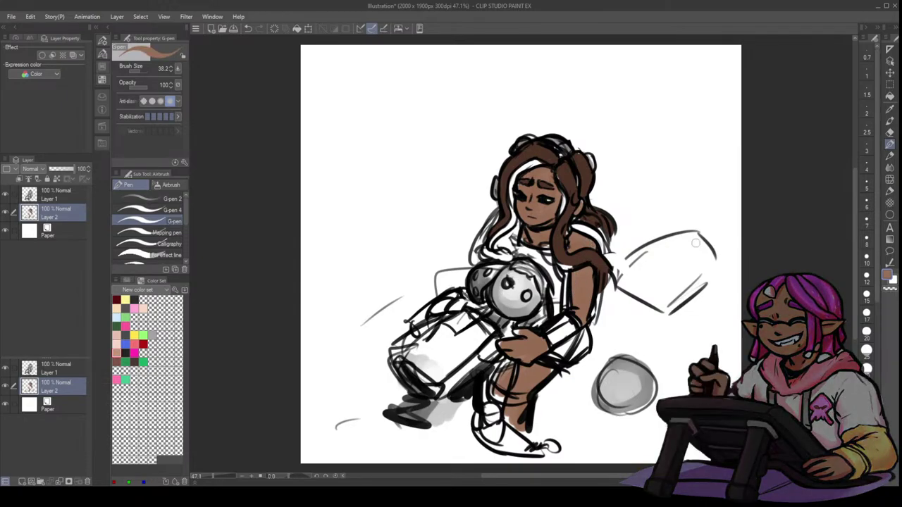
- Paint the hair behind the shoulder dark brown and erase the brown from its outer strands
{"action": "left_click", "coordinate": [586, 206], "text": "alt"}
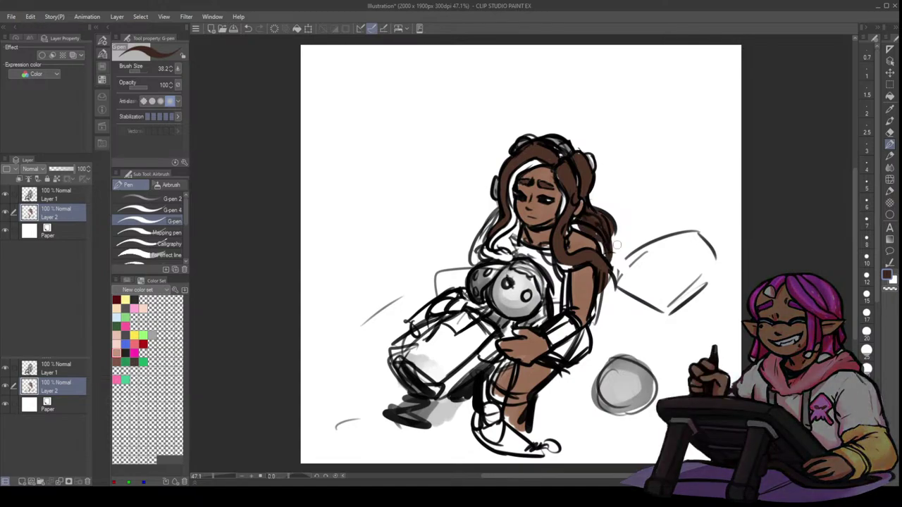
{"action": "left_click", "coordinate": [889, 132]}
{"action": "left_click_drag", "start_coordinate": [591, 202], "coordinate": [617, 250]}
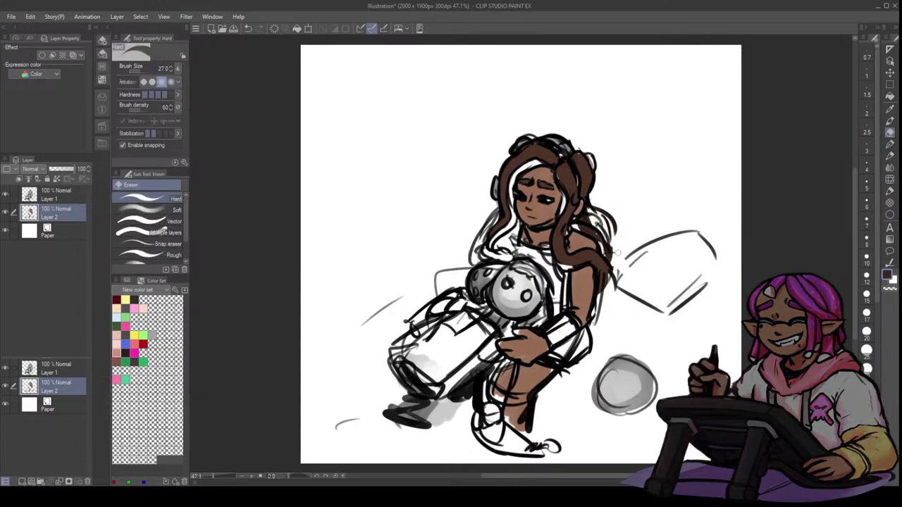
- Try darkening the lower leg and far foot with near-black Darker pencil strokes
{"action": "left_click", "coordinate": [890, 155]}
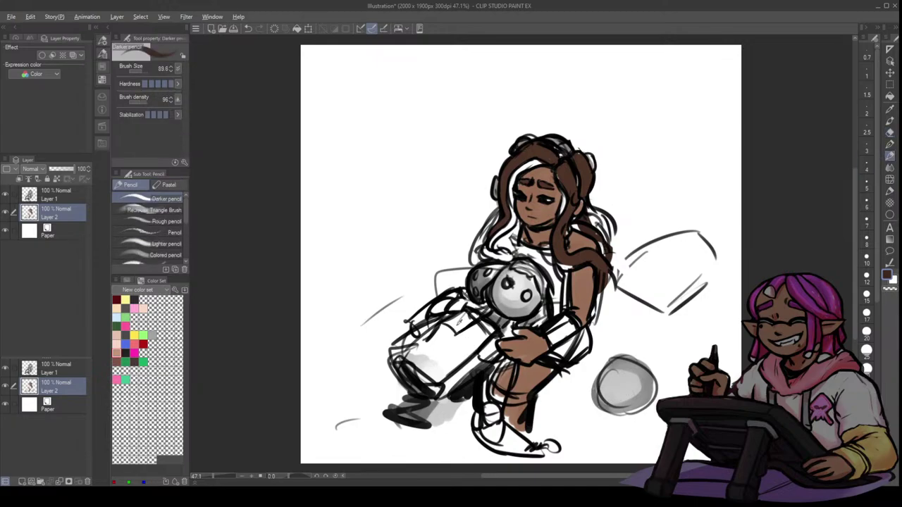
{"action": "mouse_move", "coordinate": [407, 370]}
{"action": "left_mouse_down"}
{"action": "mouse_move", "coordinate": [434, 394]}
{"action": "mouse_move", "coordinate": [433, 410]}
{"action": "mouse_move", "coordinate": [420, 406]}
{"action": "mouse_move", "coordinate": [404, 420]}
{"action": "mouse_move", "coordinate": [423, 437]}
{"action": "left_mouse_up"}
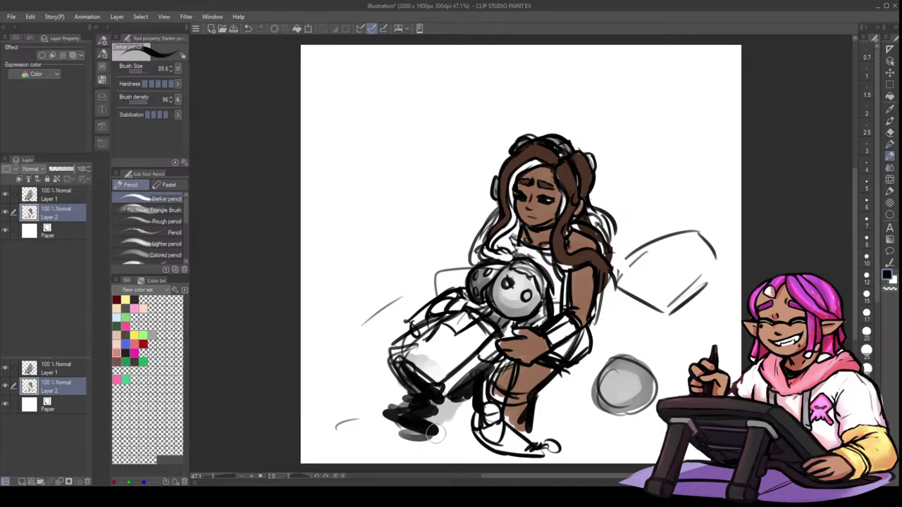
{"action": "key", "text": "ctrl+z"}
{"action": "key", "text": "alt"}
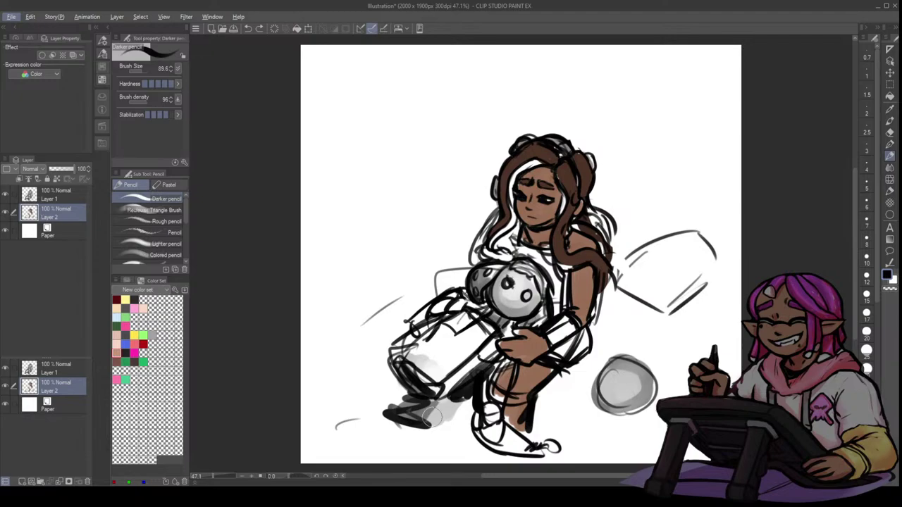
- Sketch a rough seated pose with a round head and curved body in the blank area beside the figure's knees
{"action": "left_click_drag", "start_coordinate": [629, 320], "coordinate": [634, 325]}
{"action": "mouse_move", "coordinate": [384, 161]}
{"action": "left_mouse_down"}
{"action": "mouse_move", "coordinate": [412, 155]}
{"action": "mouse_move", "coordinate": [401, 150]}
{"action": "left_mouse_up"}
{"action": "left_click_drag", "start_coordinate": [372, 165], "coordinate": [419, 168]}
{"action": "mouse_move", "coordinate": [362, 189]}
{"action": "left_mouse_down"}
{"action": "mouse_move", "coordinate": [340, 269]}
{"action": "mouse_move", "coordinate": [362, 279]}
{"action": "left_mouse_up"}
{"action": "left_click_drag", "start_coordinate": [405, 202], "coordinate": [396, 245]}
{"action": "mouse_move", "coordinate": [356, 277]}
{"action": "left_mouse_down"}
{"action": "mouse_move", "coordinate": [396, 252]}
{"action": "mouse_move", "coordinate": [403, 257]}
{"action": "left_mouse_up"}
{"action": "key", "text": "ctrl+z"}
{"action": "left_click_drag", "start_coordinate": [365, 191], "coordinate": [377, 268]}
{"action": "mouse_move", "coordinate": [404, 203]}
{"action": "left_mouse_down"}
{"action": "mouse_move", "coordinate": [393, 244]}
{"action": "mouse_move", "coordinate": [358, 268]}
{"action": "mouse_move", "coordinate": [394, 241]}
{"action": "left_mouse_up"}
{"action": "mouse_move", "coordinate": [332, 249]}
{"action": "left_mouse_down"}
{"action": "mouse_move", "coordinate": [341, 286]}
{"action": "mouse_move", "coordinate": [405, 284]}
{"action": "left_mouse_up"}
{"action": "mouse_move", "coordinate": [386, 239]}
{"action": "left_mouse_down"}
{"action": "mouse_move", "coordinate": [426, 263]}
{"action": "mouse_move", "coordinate": [403, 287]}
{"action": "mouse_move", "coordinate": [408, 281]}
{"action": "mouse_move", "coordinate": [385, 280]}
{"action": "left_mouse_up"}
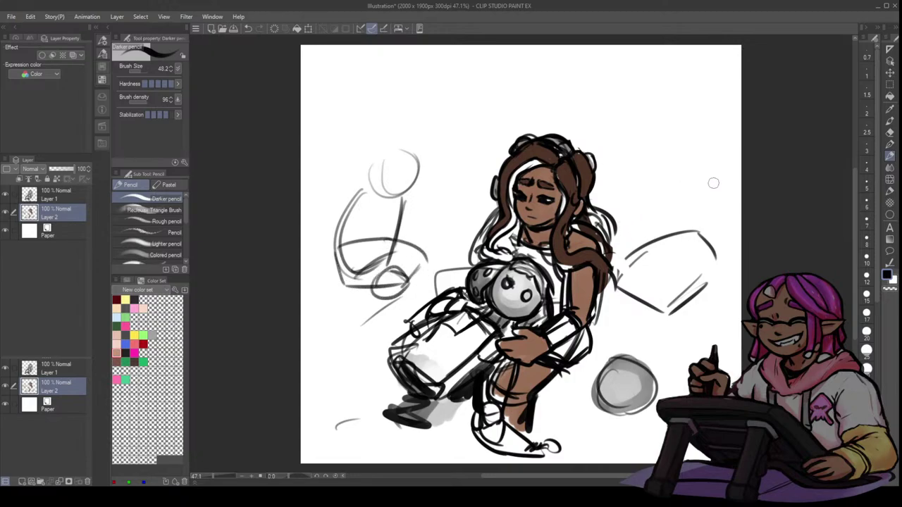
- Draw light slanted perspective lines behind the figure's back and beside the near foot
{"action": "left_click_drag", "start_coordinate": [768, 230], "coordinate": [719, 233]}
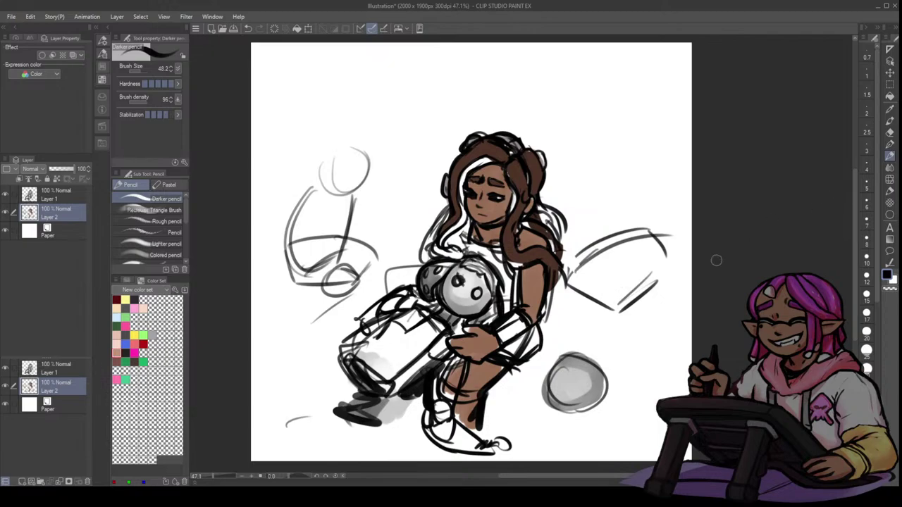
{"action": "left_click_drag", "start_coordinate": [553, 320], "coordinate": [622, 333]}
{"action": "key", "text": "ctrl+z"}
{"action": "key", "text": "ctrl+z"}
{"action": "left_click_drag", "start_coordinate": [553, 303], "coordinate": [640, 320]}
{"action": "left_click_drag", "start_coordinate": [501, 396], "coordinate": [559, 419]}
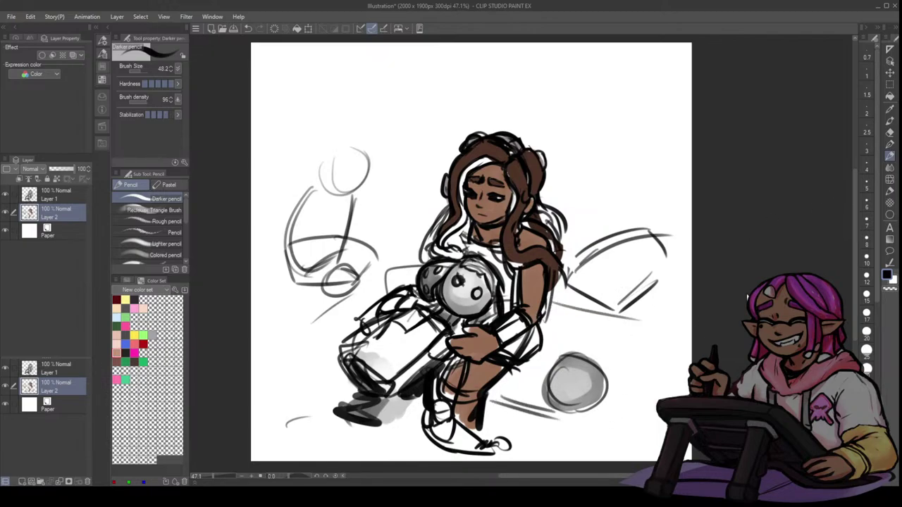
- Erase the box sketch and loose hair strands behind the figure on Layer 1 with the Hard eraser
{"action": "left_click", "coordinate": [889, 131]}
{"action": "left_click_drag", "start_coordinate": [597, 241], "coordinate": [596, 234]}
{"action": "left_click_drag", "start_coordinate": [591, 261], "coordinate": [575, 280]}
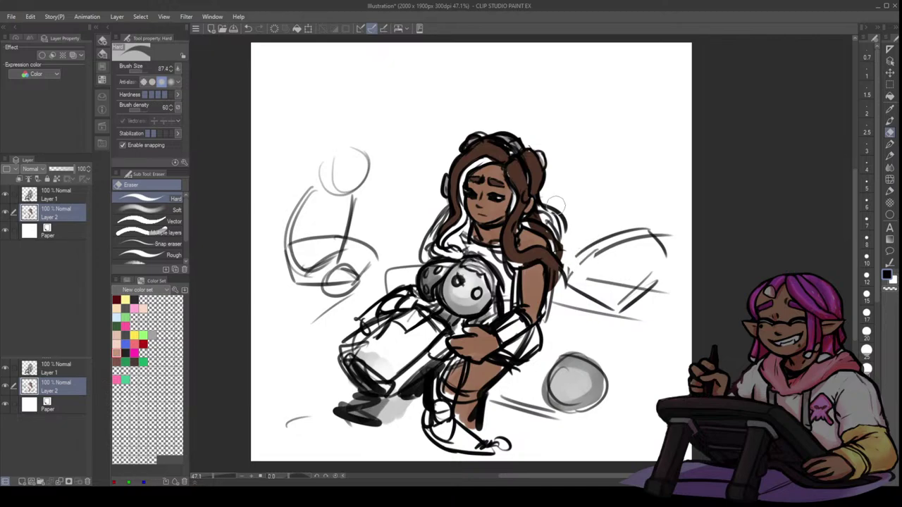
{"action": "left_click", "coordinate": [69, 199]}
{"action": "mouse_move", "coordinate": [554, 197]}
{"action": "left_mouse_down"}
{"action": "mouse_move", "coordinate": [546, 203]}
{"action": "mouse_move", "coordinate": [571, 244]}
{"action": "mouse_move", "coordinate": [599, 224]}
{"action": "mouse_move", "coordinate": [634, 240]}
{"action": "mouse_move", "coordinate": [596, 308]}
{"action": "mouse_move", "coordinate": [618, 331]}
{"action": "left_mouse_up"}
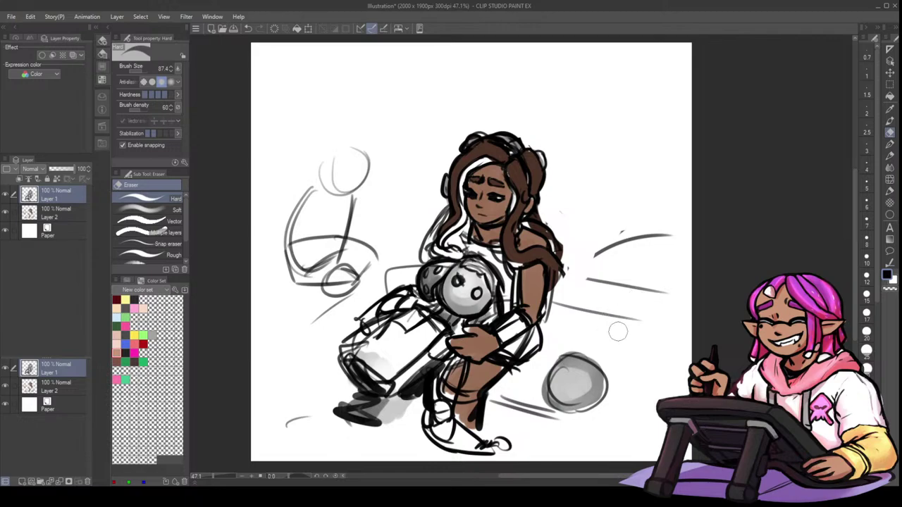
- Merge Layer 1 down into Layer 2 and erase the perspective lines and stray marks behind the figure
{"action": "left_click", "coordinate": [68, 481]}
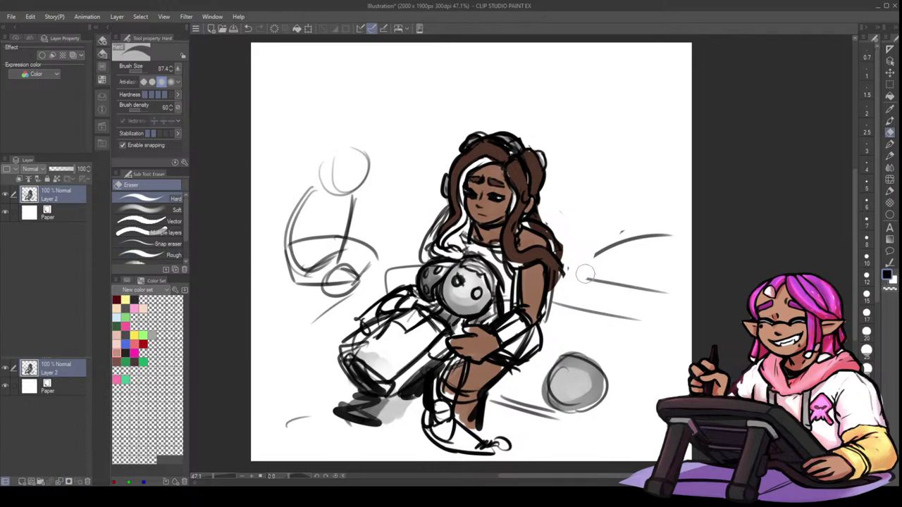
{"action": "mouse_move", "coordinate": [597, 256]}
{"action": "left_mouse_down"}
{"action": "mouse_move", "coordinate": [602, 274]}
{"action": "mouse_move", "coordinate": [687, 226]}
{"action": "mouse_move", "coordinate": [682, 293]}
{"action": "left_mouse_up"}
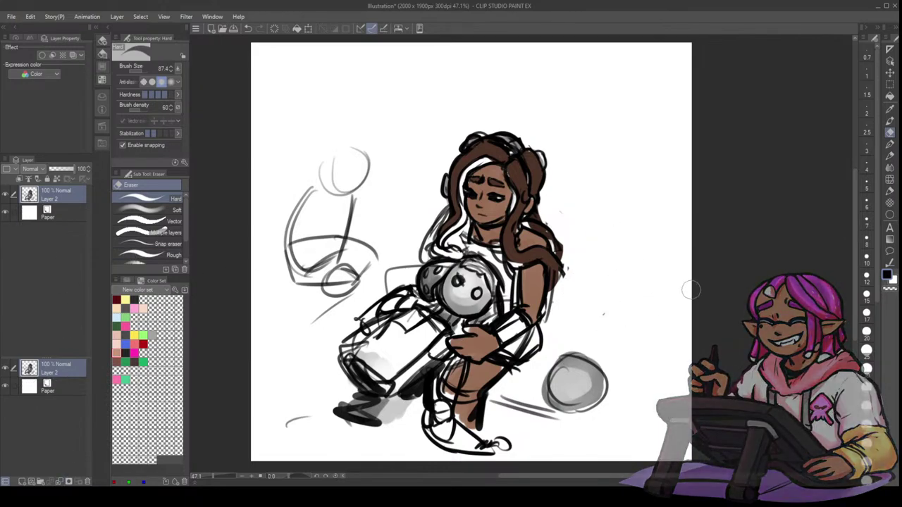
{"action": "left_click_drag", "start_coordinate": [568, 235], "coordinate": [564, 281]}
- Erase the overlapping lines on the forearm cuff and remove the near shoe using a smaller Hard eraser
{"action": "key", "text": "bracketleft"}
{"action": "key", "text": "bracketleft"}
{"action": "mouse_move", "coordinate": [528, 345]}
{"action": "left_mouse_down"}
{"action": "mouse_move", "coordinate": [533, 334]}
{"action": "mouse_move", "coordinate": [507, 356]}
{"action": "mouse_move", "coordinate": [522, 351]}
{"action": "left_mouse_up"}
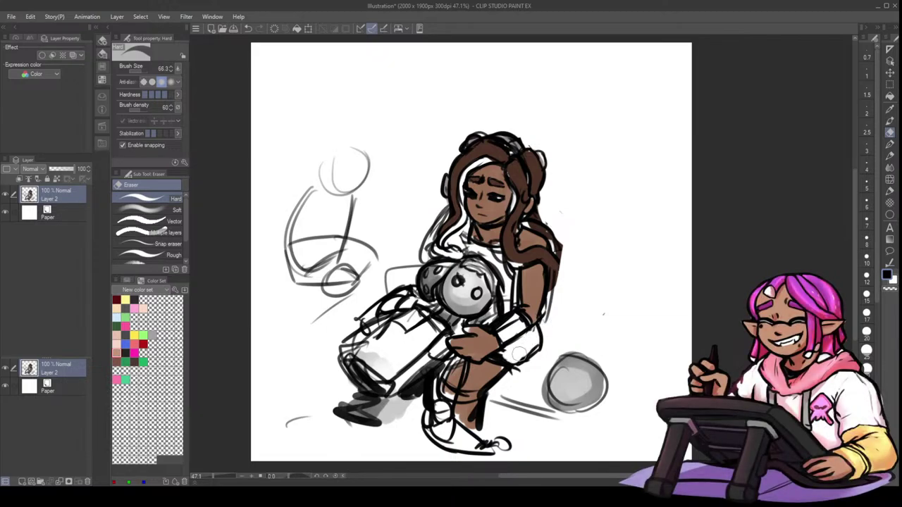
{"action": "mouse_move", "coordinate": [435, 410]}
{"action": "left_mouse_down"}
{"action": "mouse_move", "coordinate": [462, 452]}
{"action": "mouse_move", "coordinate": [435, 416]}
{"action": "mouse_move", "coordinate": [485, 447]}
{"action": "left_mouse_up"}
{"action": "left_click_drag", "start_coordinate": [452, 364], "coordinate": [442, 398]}
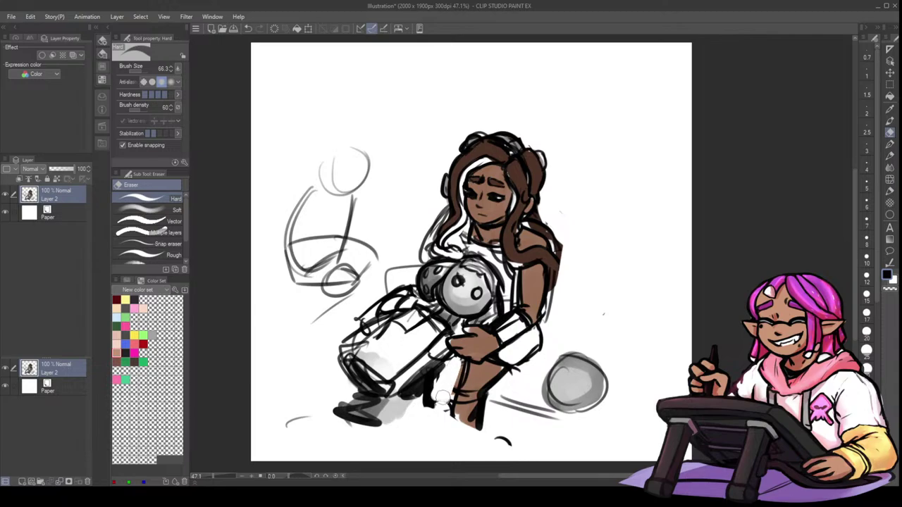
- Paint the cleared area beside the near leg light grey with Opaque watercolor at size 39.1 and outline its lower edge in black
{"action": "left_click", "coordinate": [890, 121]}
{"action": "left_click", "coordinate": [455, 307], "text": "alt"}
{"action": "left_click", "coordinate": [459, 296], "text": "alt"}
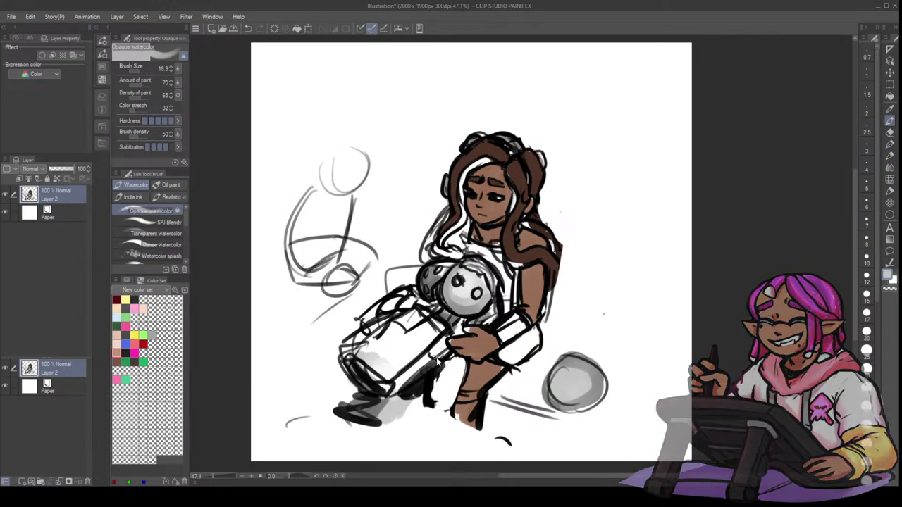
{"action": "key", "text": "bracketright"}
{"action": "key", "text": "bracketright"}
{"action": "key", "text": "bracketright"}
{"action": "key", "text": "bracketright"}
{"action": "mouse_move", "coordinate": [449, 364]}
{"action": "left_mouse_down"}
{"action": "mouse_move", "coordinate": [436, 385]}
{"action": "mouse_move", "coordinate": [441, 400]}
{"action": "mouse_move", "coordinate": [459, 362]}
{"action": "mouse_move", "coordinate": [446, 399]}
{"action": "mouse_move", "coordinate": [453, 396]}
{"action": "left_mouse_up"}
{"action": "mouse_move", "coordinate": [455, 358]}
{"action": "left_mouse_down"}
{"action": "mouse_move", "coordinate": [451, 406]}
{"action": "mouse_move", "coordinate": [434, 394]}
{"action": "mouse_move", "coordinate": [433, 409]}
{"action": "mouse_move", "coordinate": [438, 402]}
{"action": "left_mouse_up"}
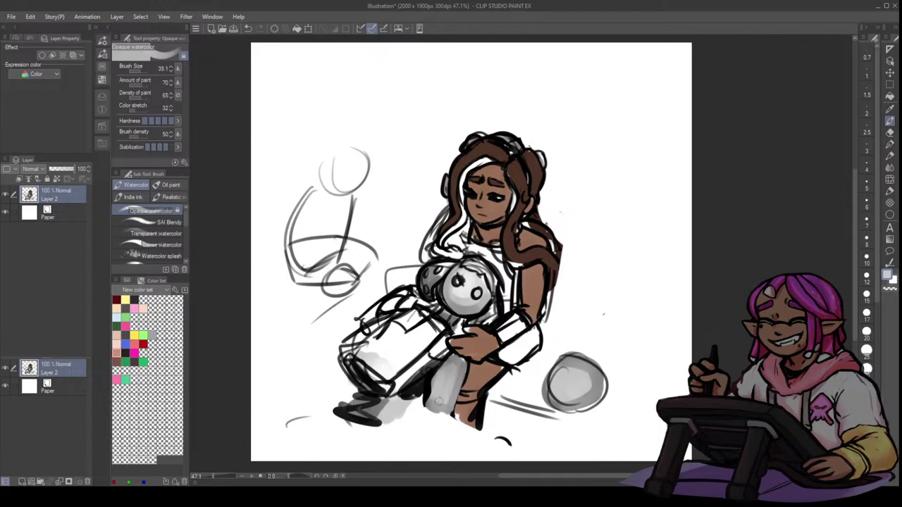
{"action": "key", "text": "p"}
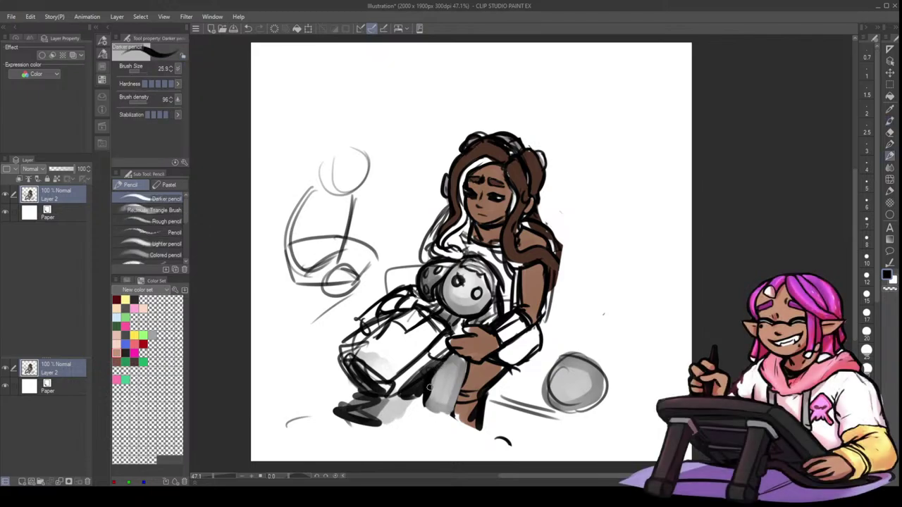
{"action": "left_click_drag", "start_coordinate": [428, 405], "coordinate": [454, 416]}
- Add sampled grey pencil strokes to the smaller character's headpiece and fringe
{"action": "left_click", "coordinate": [431, 280], "text": "alt"}
{"action": "left_click", "coordinate": [435, 279], "text": "alt"}
{"action": "left_click_drag", "start_coordinate": [444, 269], "coordinate": [436, 280]}
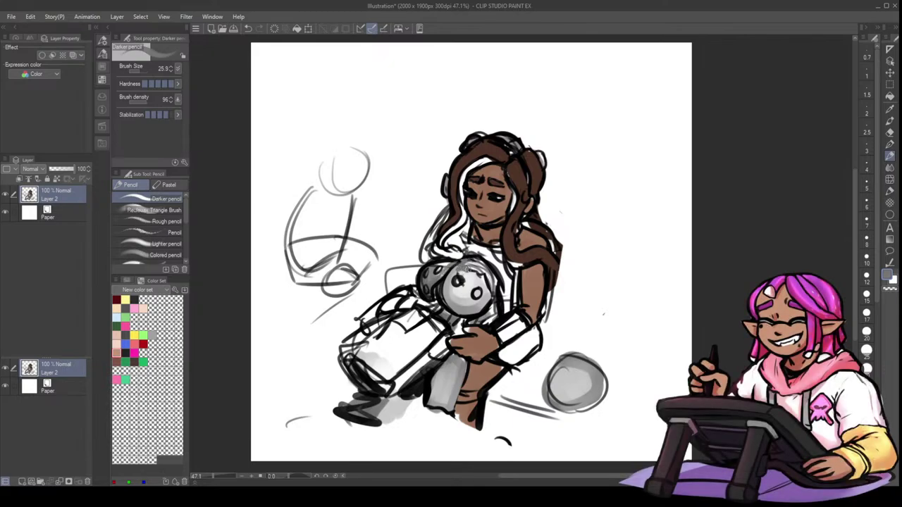
{"action": "mouse_move", "coordinate": [483, 272]}
{"action": "left_mouse_down"}
{"action": "mouse_move", "coordinate": [489, 290]}
{"action": "mouse_move", "coordinate": [478, 271]}
{"action": "left_mouse_up"}
{"action": "left_click", "coordinate": [475, 281], "text": "alt"}
- Redraw the outline of the smaller character's fringe along the side of the face in near-black pencil
{"action": "key", "text": "x"}
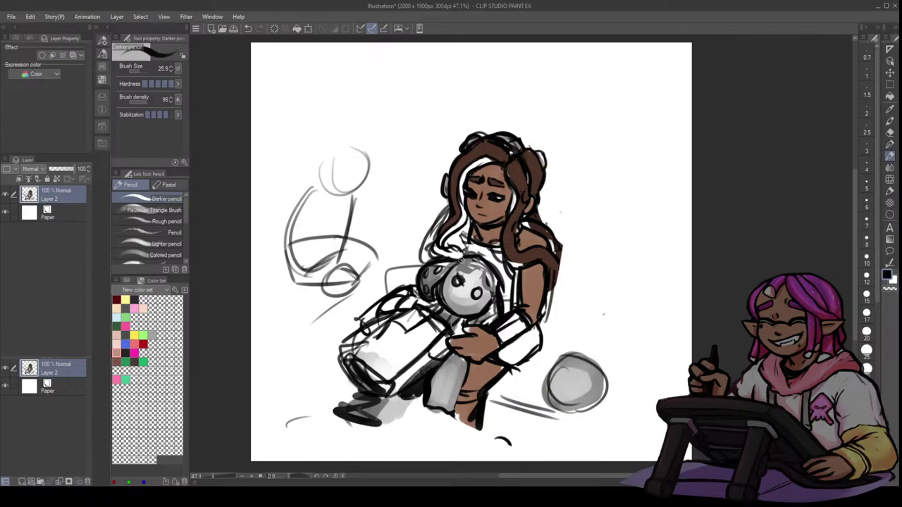
{"action": "left_click_drag", "start_coordinate": [480, 273], "coordinate": [495, 292]}
{"action": "key", "text": "ctrl+z"}
{"action": "mouse_move", "coordinate": [463, 261]}
{"action": "left_mouse_down"}
{"action": "mouse_move", "coordinate": [480, 272]}
{"action": "mouse_move", "coordinate": [469, 277]}
{"action": "left_mouse_up"}
{"action": "key", "text": "ctrl+z"}
{"action": "left_click", "coordinate": [473, 275], "text": "alt"}
{"action": "key", "text": "x"}
{"action": "left_click_drag", "start_coordinate": [472, 270], "coordinate": [492, 296]}
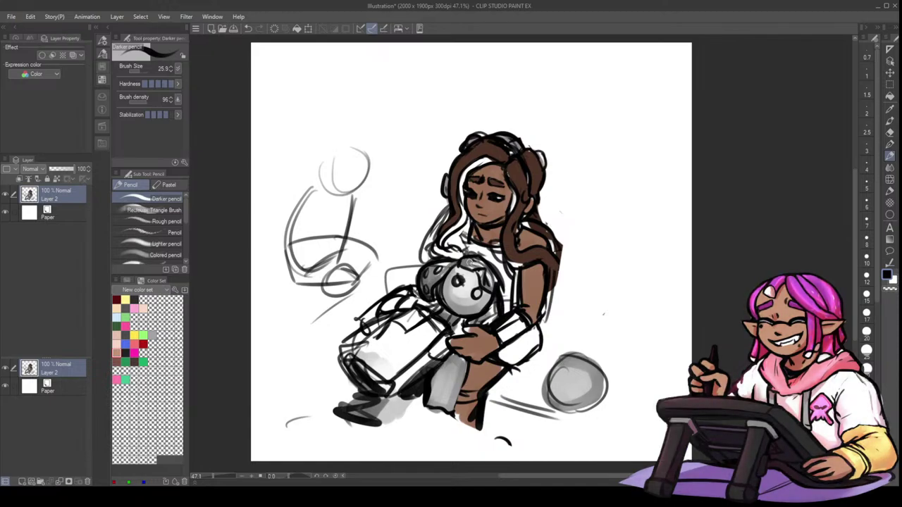
- Fill the smaller character's hair with sampled mid grey using the Darker pencil at size 21.7
{"action": "key", "text": "bracketleft"}
{"action": "left_click", "coordinate": [468, 262], "text": "alt"}
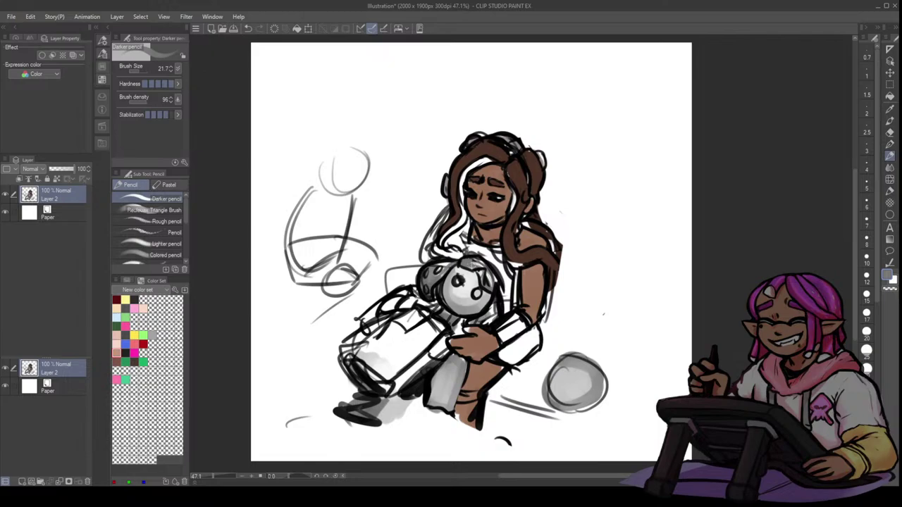
{"action": "key", "text": "x"}
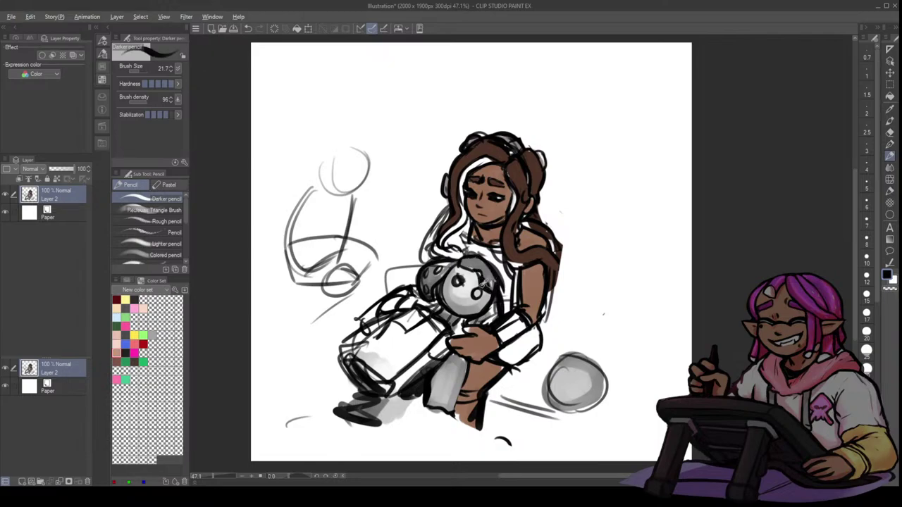
- Repaint the smaller character's round eyes as solid dark grey circles and clean up the pale face around them
{"action": "key", "text": "x"}
{"action": "key", "text": "x"}
{"action": "key", "text": "x"}
{"action": "key", "text": "x"}
{"action": "key", "text": "b"}
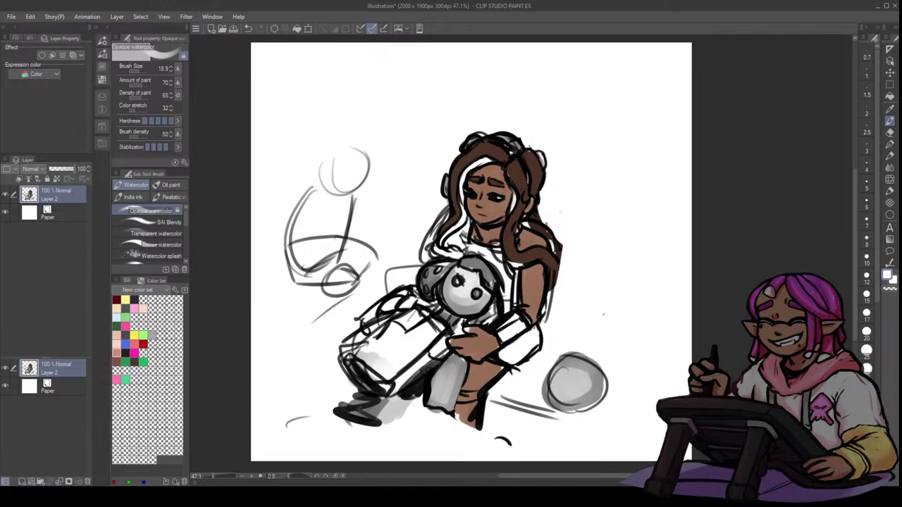
{"action": "key", "text": "p"}
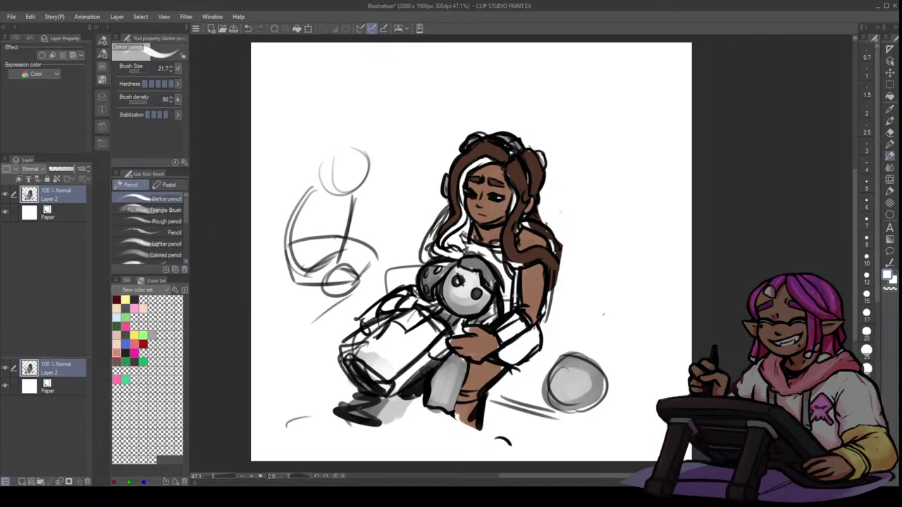
{"action": "left_click", "coordinate": [478, 292], "text": "alt"}
{"action": "left_click", "coordinate": [476, 282], "text": "alt"}
{"action": "left_click_drag", "start_coordinate": [477, 290], "coordinate": [476, 297]}
{"action": "key", "text": "b"}
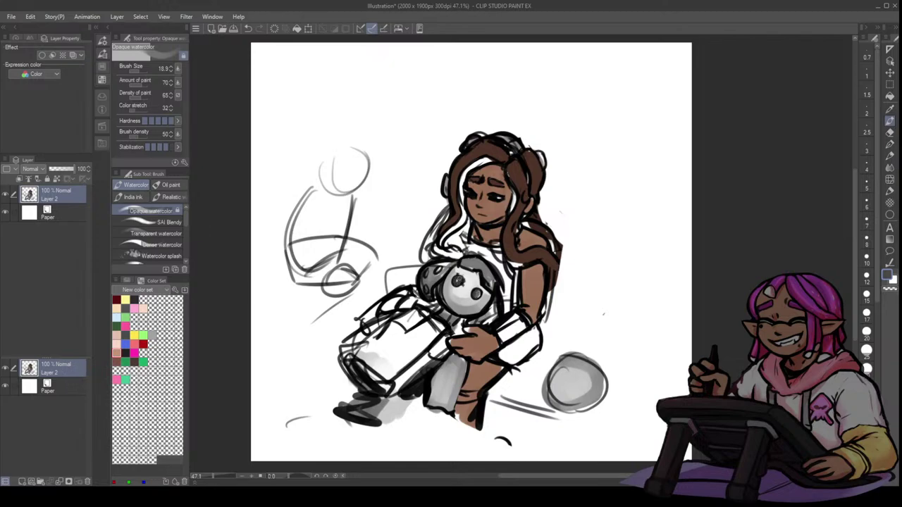
{"action": "key", "text": "x"}
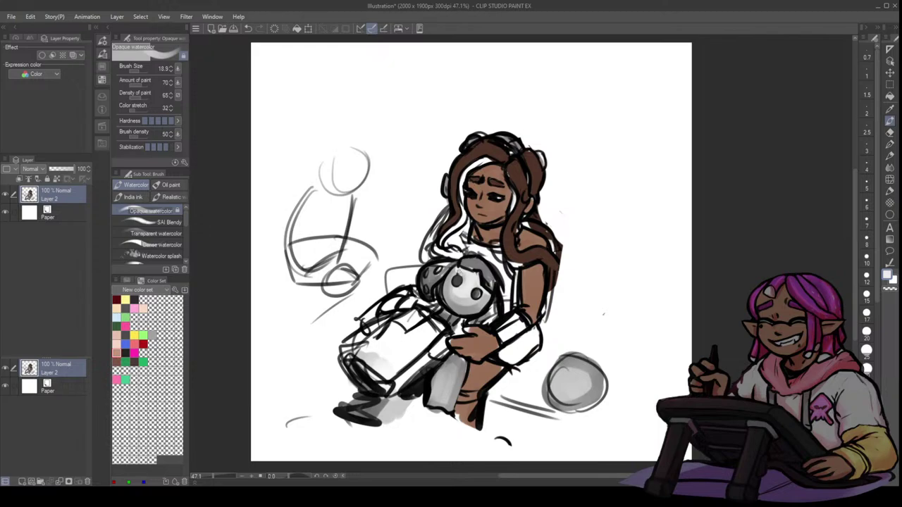
- Refine the fringe line above the smaller character's eyes with the Darker pencil
{"action": "key", "text": "p"}
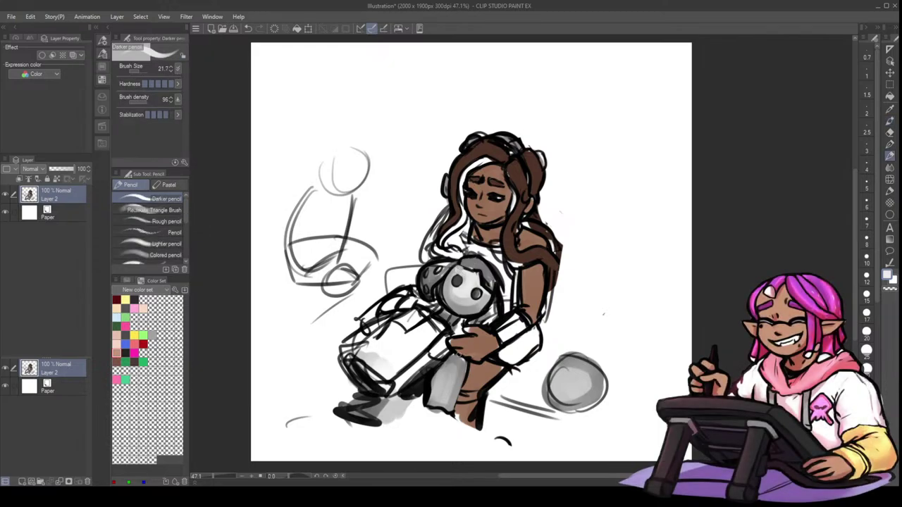
{"action": "key", "text": "x"}
{"action": "left_click_drag", "start_coordinate": [457, 262], "coordinate": [477, 273]}
{"action": "key", "text": "x"}
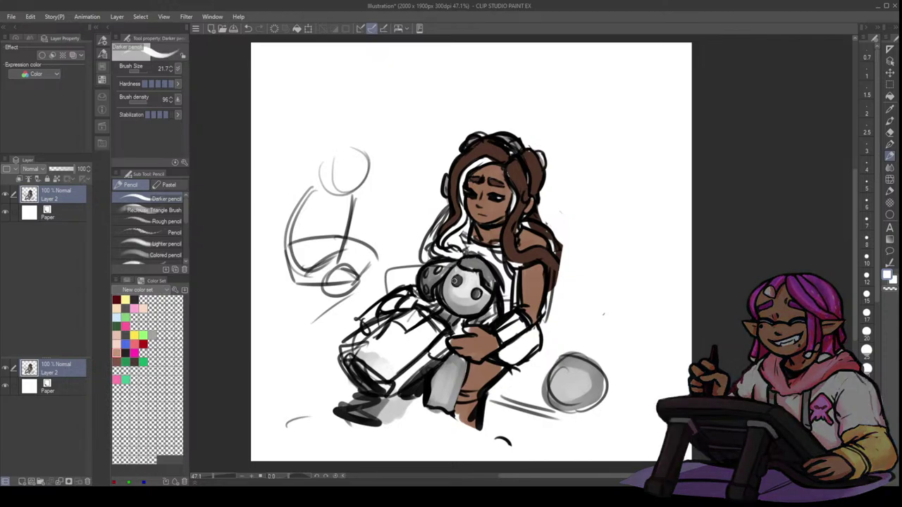
- Draw the neck line beneath the seated figure's chin and darken the hair outline over the shoulder with the Darker pencil at size 21.7
{"action": "key", "text": "ctrl+z"}
{"action": "key", "text": "b"}
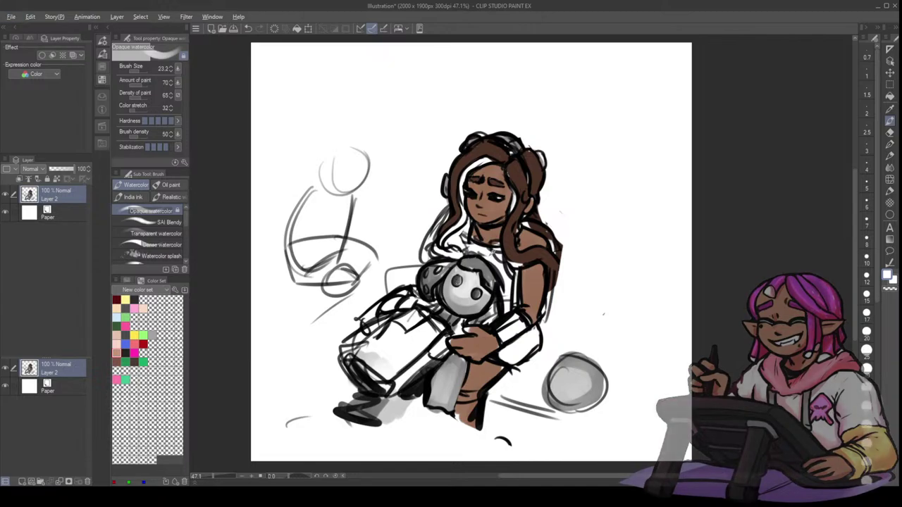
{"action": "key", "text": "bracketright"}
{"action": "key", "text": "x"}
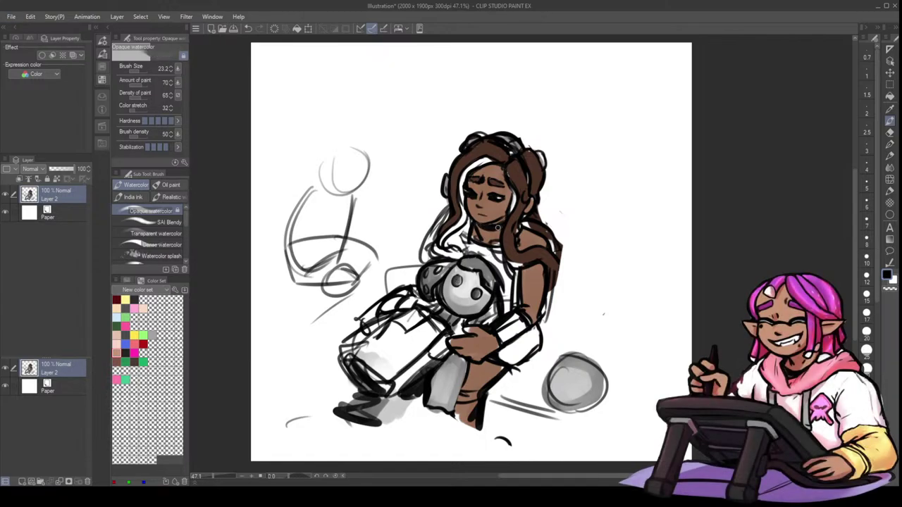
{"action": "key", "text": "x"}
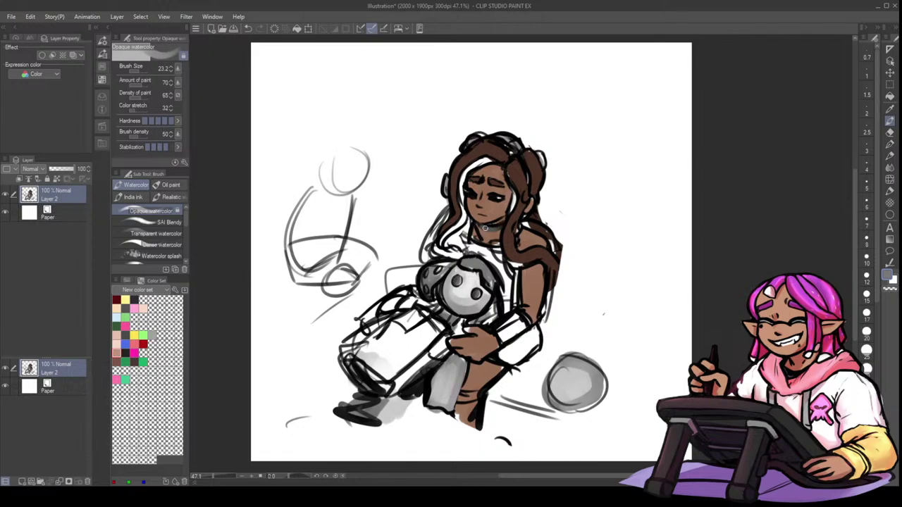
{"action": "key", "text": "p"}
{"action": "key", "text": "x"}
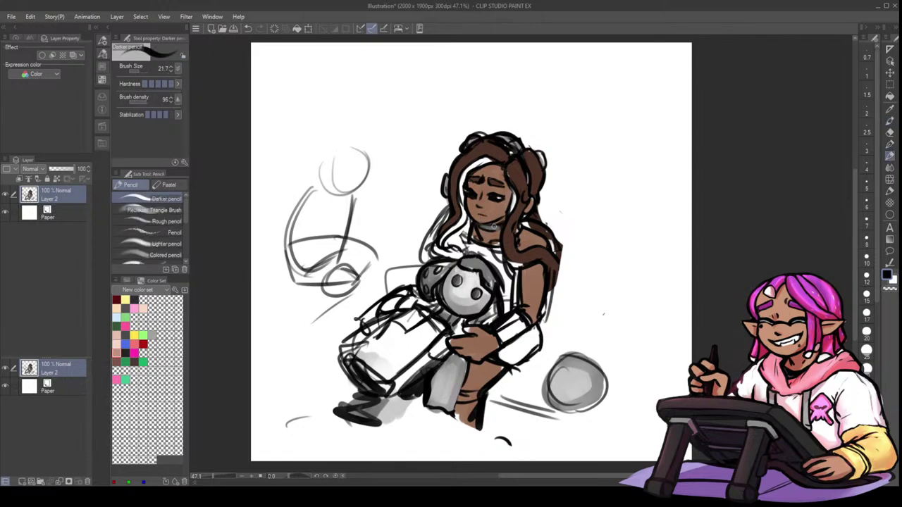
{"action": "left_click_drag", "start_coordinate": [482, 227], "coordinate": [500, 224]}
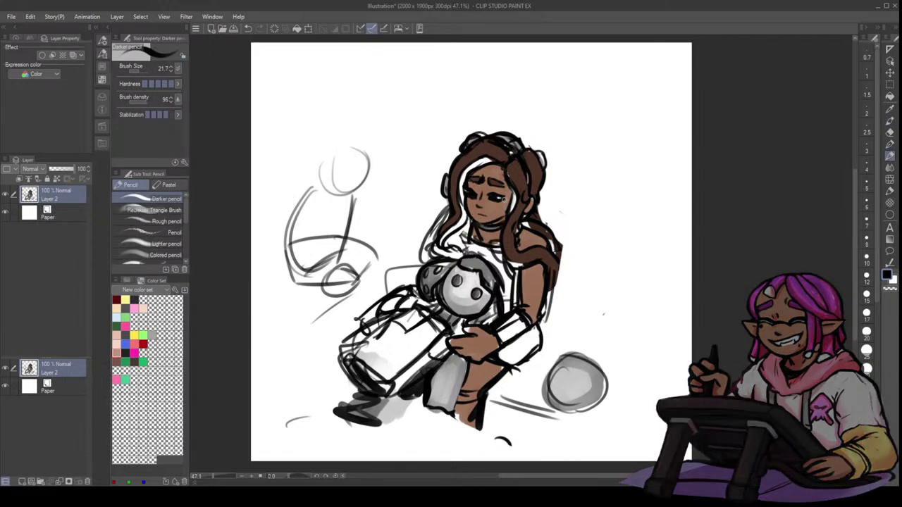
{"action": "mouse_move", "coordinate": [506, 255]}
{"action": "left_mouse_down"}
{"action": "mouse_move", "coordinate": [549, 266]}
{"action": "mouse_move", "coordinate": [547, 248]}
{"action": "mouse_move", "coordinate": [557, 292]}
{"action": "left_mouse_up"}
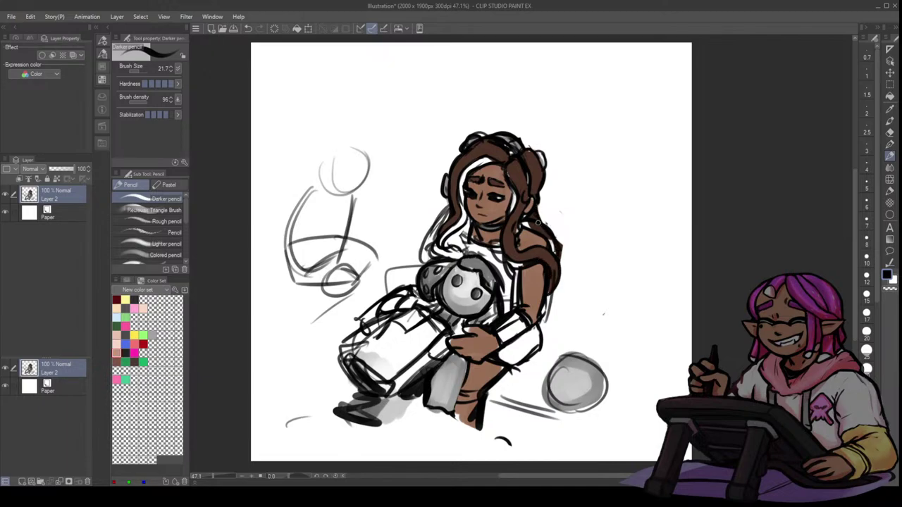
- Paint the hair at the crown and back of the seated figure's head dark brown with Opaque watercolor at size 32.1
{"action": "key", "text": "b"}
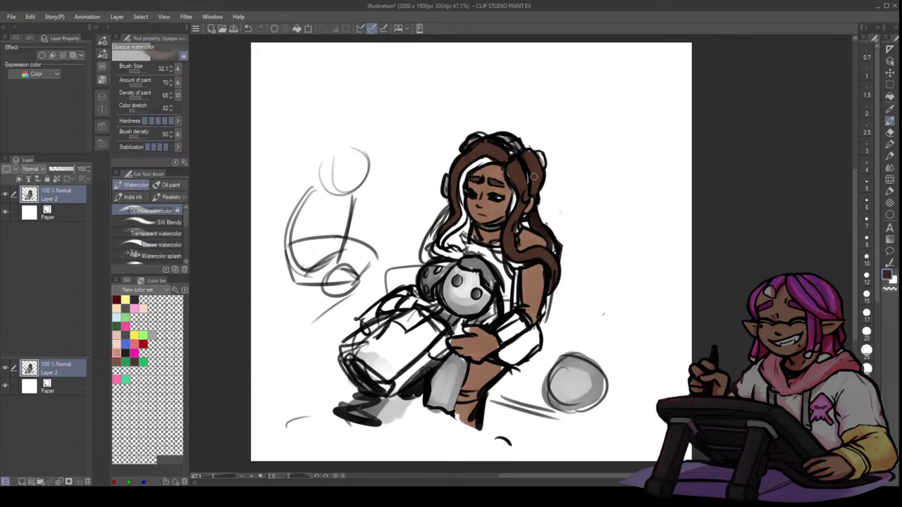
{"action": "left_click_drag", "start_coordinate": [540, 168], "coordinate": [541, 192]}
{"action": "mouse_move", "coordinate": [500, 142]}
{"action": "left_mouse_down"}
{"action": "mouse_move", "coordinate": [520, 147]}
{"action": "mouse_move", "coordinate": [501, 141]}
{"action": "mouse_move", "coordinate": [518, 149]}
{"action": "mouse_move", "coordinate": [529, 173]}
{"action": "mouse_move", "coordinate": [531, 152]}
{"action": "left_mouse_up"}
- Outline the seated figure's crown and back hair in near-black pencil and touch up the strands with sampled brown
{"action": "key", "text": "p"}
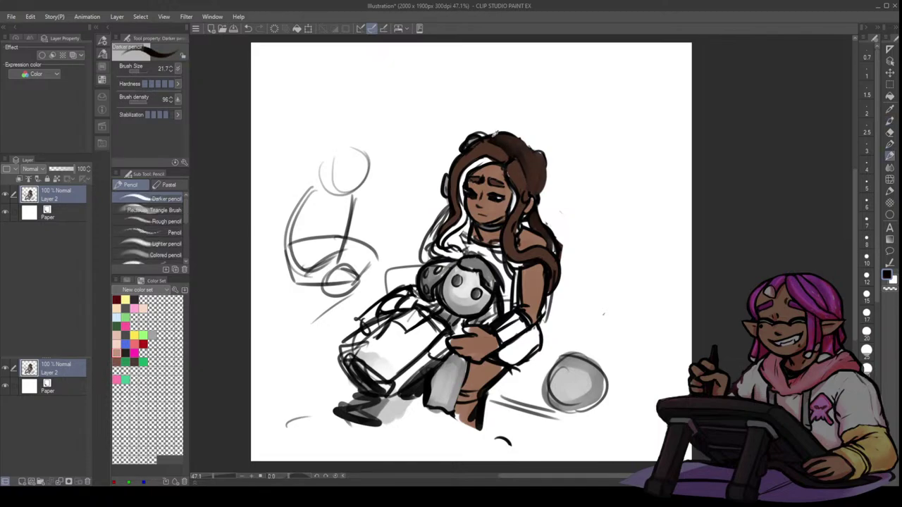
{"action": "mouse_move", "coordinate": [497, 139]}
{"action": "left_mouse_down"}
{"action": "mouse_move", "coordinate": [520, 138]}
{"action": "mouse_move", "coordinate": [541, 163]}
{"action": "left_mouse_up"}
{"action": "mouse_move", "coordinate": [505, 131]}
{"action": "left_mouse_down"}
{"action": "mouse_move", "coordinate": [541, 152]}
{"action": "mouse_move", "coordinate": [546, 171]}
{"action": "mouse_move", "coordinate": [539, 155]}
{"action": "mouse_move", "coordinate": [541, 187]}
{"action": "mouse_move", "coordinate": [546, 168]}
{"action": "mouse_move", "coordinate": [535, 194]}
{"action": "mouse_move", "coordinate": [520, 163]}
{"action": "mouse_move", "coordinate": [532, 183]}
{"action": "mouse_move", "coordinate": [529, 193]}
{"action": "mouse_move", "coordinate": [521, 171]}
{"action": "mouse_move", "coordinate": [523, 206]}
{"action": "mouse_move", "coordinate": [526, 172]}
{"action": "left_mouse_up"}
{"action": "left_click", "coordinate": [512, 137], "text": "alt"}
{"action": "left_click", "coordinate": [525, 182], "text": "alt"}
{"action": "left_click", "coordinate": [528, 175], "text": "alt"}
- Fill the remaining pale hair bumps on the far side of the seated figure's head with sampled brown and outline them
{"action": "left_click_drag", "start_coordinate": [452, 179], "coordinate": [442, 200]}
{"action": "left_click", "coordinate": [454, 185], "text": "alt"}
{"action": "left_click", "coordinate": [449, 177], "text": "alt"}
{"action": "left_click", "coordinate": [471, 142], "text": "alt"}
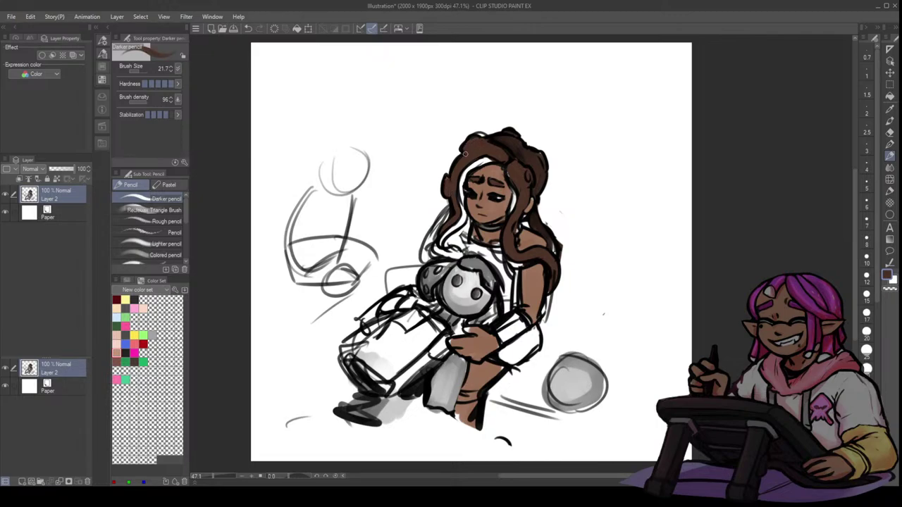
{"action": "left_click", "coordinate": [468, 145], "text": "alt"}
- Lasso the leftover rough pose sketch beside the figure, delete it and clear the selection
{"action": "left_click", "coordinate": [890, 84]}
{"action": "mouse_move", "coordinate": [358, 105]}
{"action": "left_mouse_down"}
{"action": "mouse_move", "coordinate": [306, 135]}
{"action": "mouse_move", "coordinate": [338, 296]}
{"action": "mouse_move", "coordinate": [329, 301]}
{"action": "left_mouse_up"}
{"action": "left_click", "coordinate": [276, 135]}
{"action": "left_click", "coordinate": [155, 210]}
{"action": "mouse_move", "coordinate": [388, 103]}
{"action": "left_mouse_down"}
{"action": "mouse_move", "coordinate": [259, 248]}
{"action": "mouse_move", "coordinate": [324, 320]}
{"action": "mouse_move", "coordinate": [387, 238]}
{"action": "left_mouse_up"}
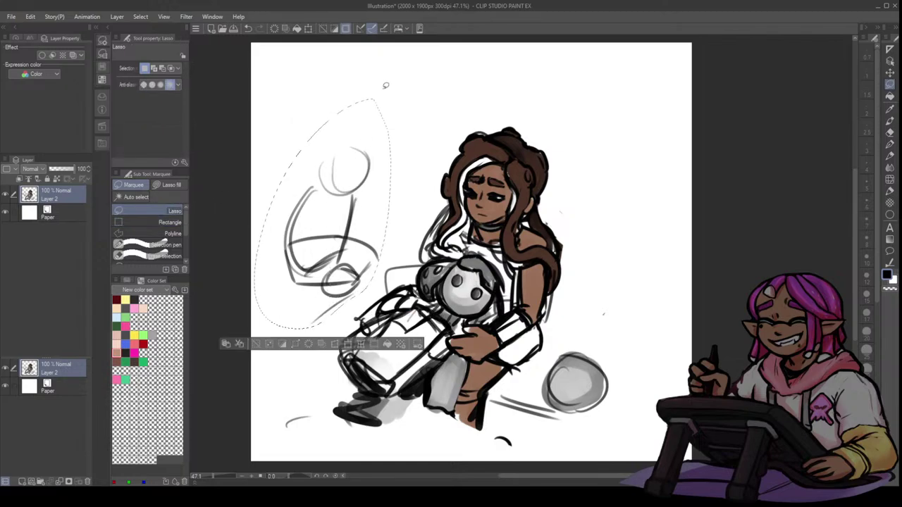
{"action": "left_click", "coordinate": [310, 344]}
{"action": "key", "text": "ctrl+d"}
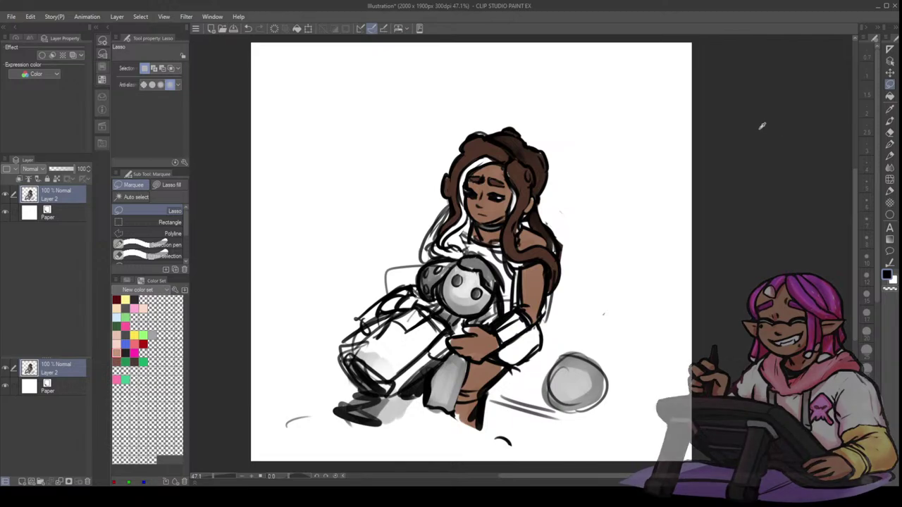
- Redraw the far shoulder line and fill the far shoulder and the hand on the knee with sampled skin brown
{"action": "left_click", "coordinate": [889, 155]}
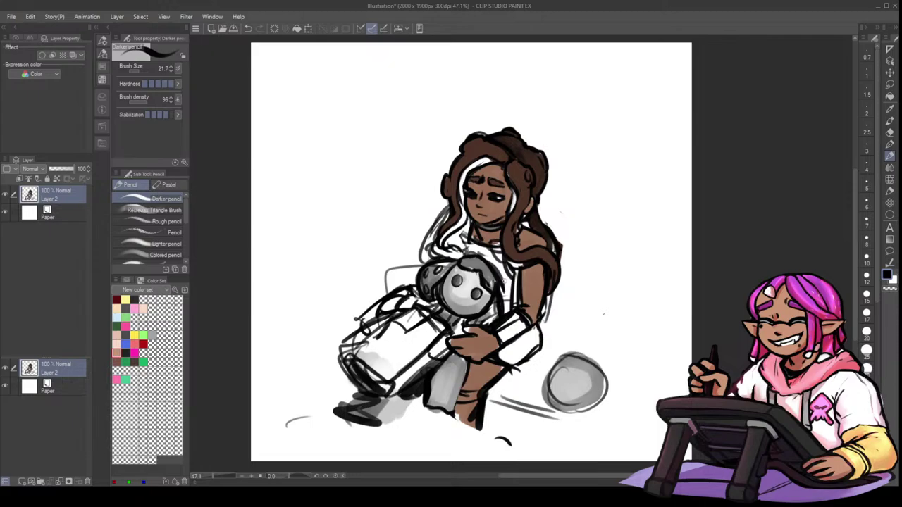
{"action": "key", "text": "x"}
{"action": "key", "text": "x"}
{"action": "left_click_drag", "start_coordinate": [471, 229], "coordinate": [448, 245]}
{"action": "key", "text": "bracketright"}
{"action": "left_click", "coordinate": [478, 332], "text": "alt"}
{"action": "mouse_move", "coordinate": [406, 303]}
{"action": "left_mouse_down"}
{"action": "mouse_move", "coordinate": [395, 306]}
{"action": "mouse_move", "coordinate": [424, 308]}
{"action": "mouse_move", "coordinate": [413, 296]}
{"action": "left_mouse_up"}
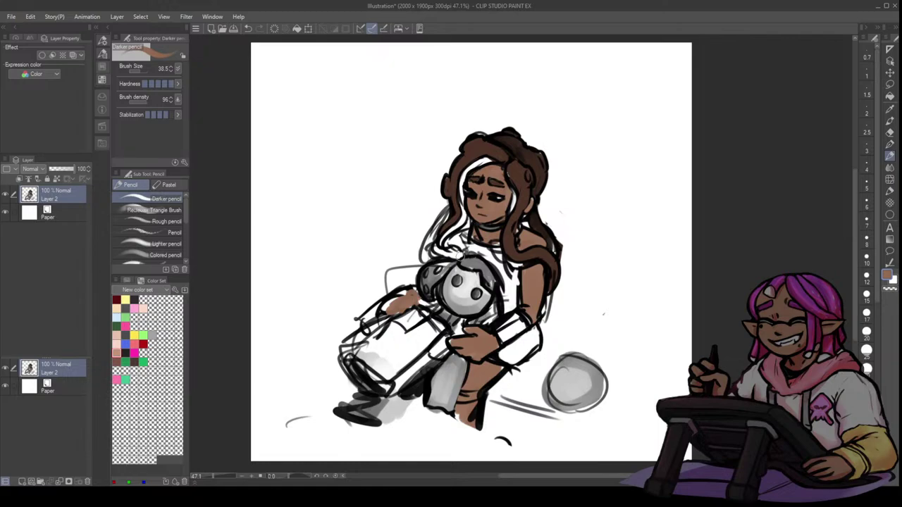
{"action": "mouse_move", "coordinate": [460, 235]}
{"action": "left_mouse_down"}
{"action": "mouse_move", "coordinate": [434, 246]}
{"action": "mouse_move", "coordinate": [443, 243]}
{"action": "mouse_move", "coordinate": [432, 240]}
{"action": "mouse_move", "coordinate": [434, 251]}
{"action": "mouse_move", "coordinate": [453, 254]}
{"action": "mouse_move", "coordinate": [442, 235]}
{"action": "mouse_move", "coordinate": [452, 257]}
{"action": "left_mouse_up"}
- Repaint the hair lock over the far shoulder in sampled brown with a white streak, using the Darker pencil at size 21.7
{"action": "key", "text": "bracketleft"}
{"action": "left_click", "coordinate": [474, 227], "text": "alt"}
{"action": "left_click", "coordinate": [454, 217], "text": "alt"}
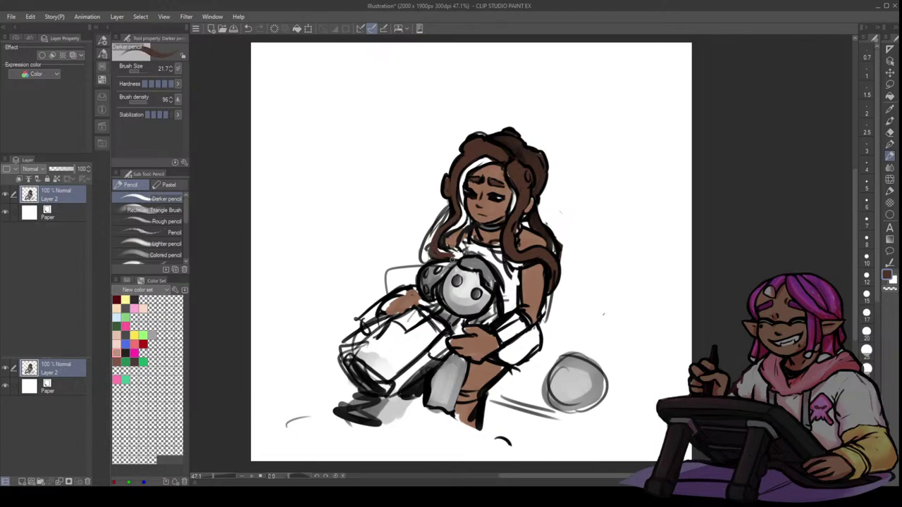
{"action": "left_click", "coordinate": [462, 208], "text": "alt"}
{"action": "mouse_move", "coordinate": [461, 220]}
{"action": "left_mouse_down"}
{"action": "mouse_move", "coordinate": [445, 250]}
{"action": "mouse_move", "coordinate": [456, 259]}
{"action": "left_mouse_up"}
{"action": "key", "text": "x"}
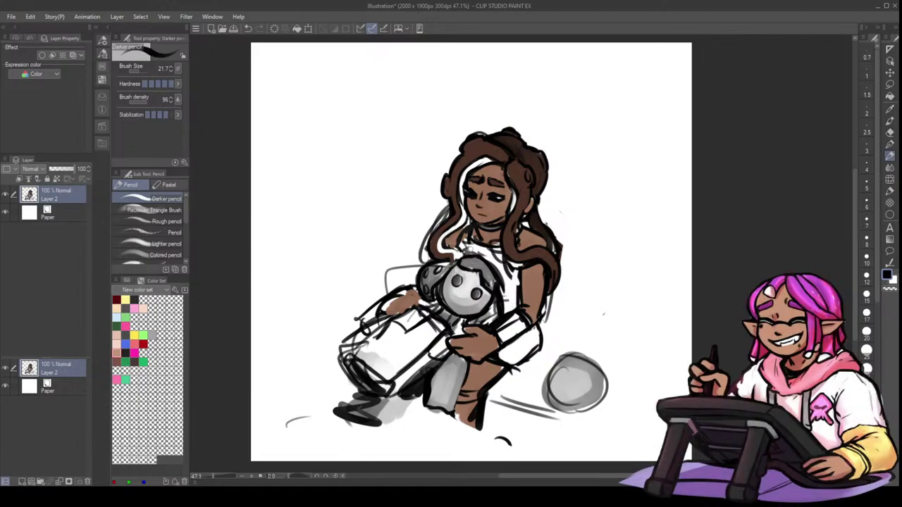
- Erase the stray lines beside the seated figure's near arm and back hair with the Hard eraser at size 35.2
{"action": "left_click", "coordinate": [889, 132]}
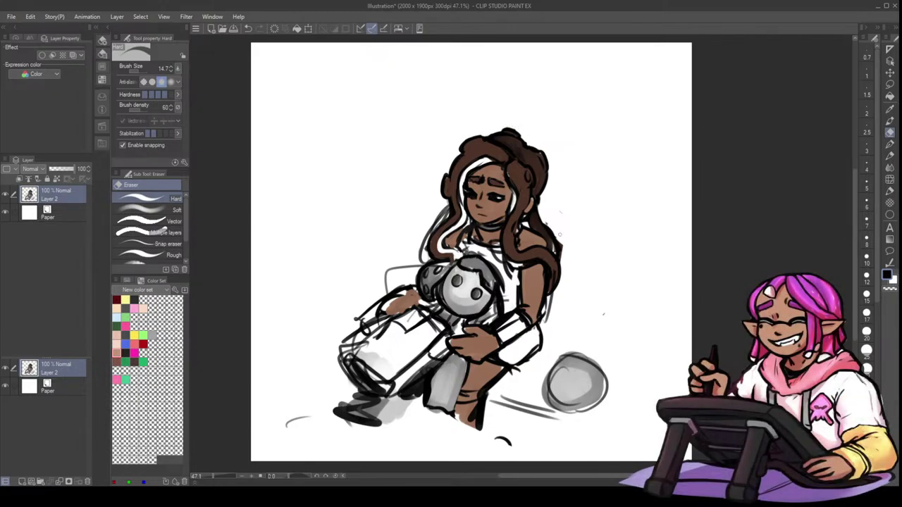
{"action": "key", "text": "]"}
{"action": "key", "text": "]"}
{"action": "key", "text": "]"}
{"action": "left_click_drag", "start_coordinate": [552, 300], "coordinate": [547, 325]}
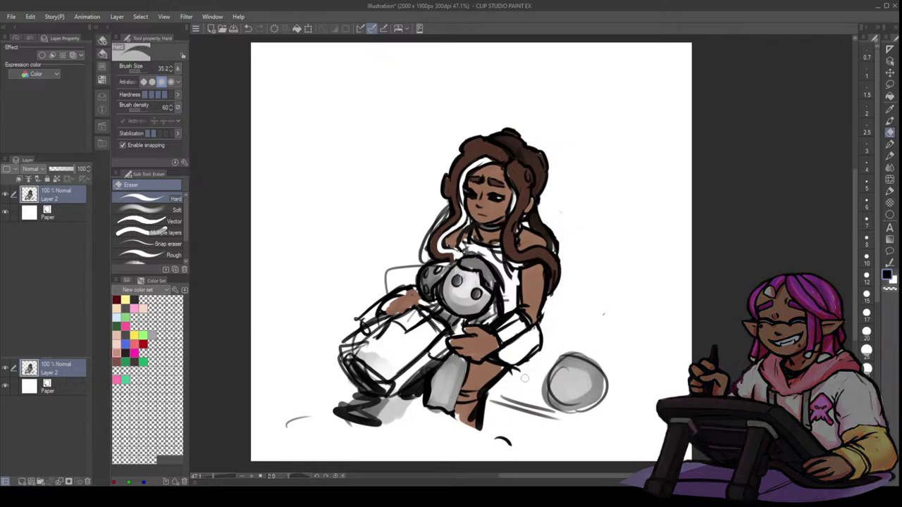
- Sketch the lower leg shapes beneath the knees and reinforce the thigh and cuff lines in near-black pencil at size 21.7
{"action": "left_click", "coordinate": [889, 156]}
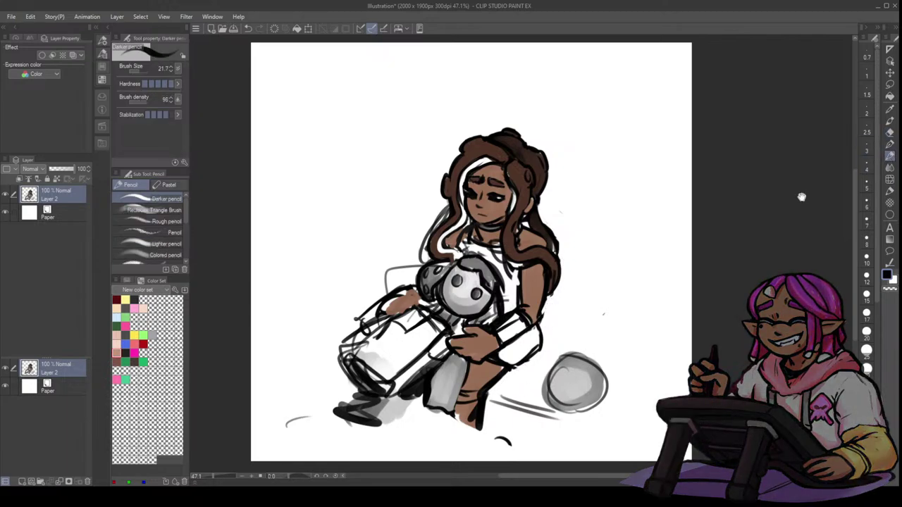
{"action": "mouse_move", "coordinate": [426, 412]}
{"action": "left_mouse_down"}
{"action": "mouse_move", "coordinate": [440, 453]}
{"action": "mouse_move", "coordinate": [441, 413]}
{"action": "mouse_move", "coordinate": [465, 409]}
{"action": "mouse_move", "coordinate": [450, 414]}
{"action": "mouse_move", "coordinate": [460, 443]}
{"action": "mouse_move", "coordinate": [480, 452]}
{"action": "left_mouse_up"}
{"action": "left_click_drag", "start_coordinate": [483, 415], "coordinate": [481, 455]}
{"action": "left_click_drag", "start_coordinate": [511, 368], "coordinate": [485, 393]}
{"action": "left_click_drag", "start_coordinate": [498, 352], "coordinate": [507, 361]}
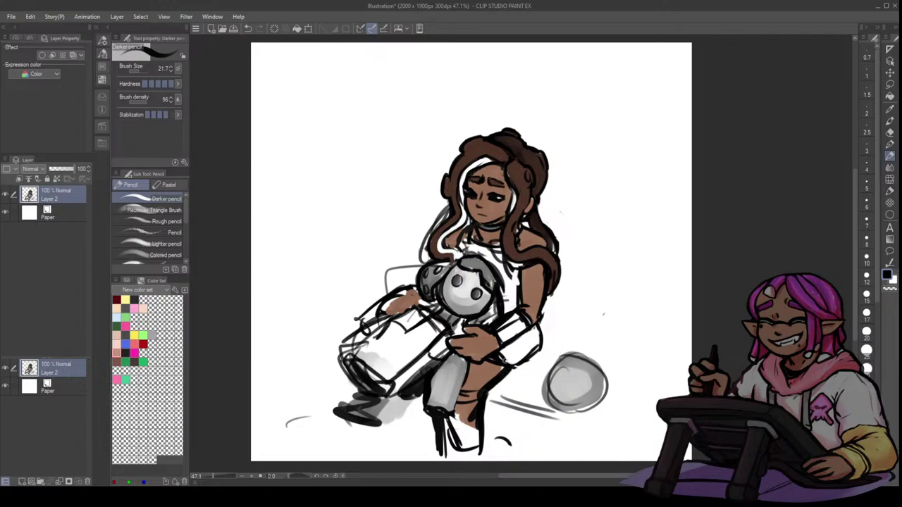
- Paint the rounded form beneath the near forearm white with soft light-grey shading in Opaque watercolor
{"action": "key", "text": "b"}
{"action": "mouse_move", "coordinate": [502, 354]}
{"action": "left_mouse_down"}
{"action": "mouse_move", "coordinate": [521, 348]}
{"action": "mouse_move", "coordinate": [510, 353]}
{"action": "mouse_move", "coordinate": [515, 370]}
{"action": "mouse_move", "coordinate": [536, 337]}
{"action": "left_mouse_up"}
{"action": "left_click", "coordinate": [523, 344], "text": "alt"}
{"action": "key", "text": "bracketright"}
{"action": "mouse_move", "coordinate": [521, 366]}
{"action": "left_mouse_down"}
{"action": "mouse_move", "coordinate": [539, 333]}
{"action": "mouse_move", "coordinate": [514, 374]}
{"action": "mouse_move", "coordinate": [499, 374]}
{"action": "left_mouse_up"}
- Redraw the outline along the seated figure's raised leg in near-black with the Darker pencil at size 21.4
{"action": "key", "text": "p"}
{"action": "key", "text": "x"}
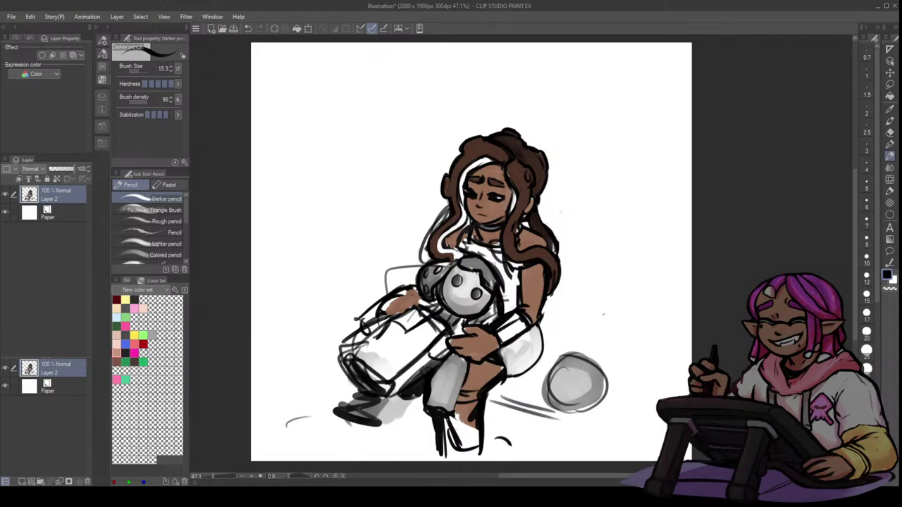
{"action": "key", "text": "bracketright"}
{"action": "left_click_drag", "start_coordinate": [384, 324], "coordinate": [365, 354]}
{"action": "key", "text": "bracketleft"}
{"action": "key", "text": "ctrl+z"}
{"action": "mouse_move", "coordinate": [386, 324]}
{"action": "left_mouse_down"}
{"action": "mouse_move", "coordinate": [347, 370]}
{"action": "mouse_move", "coordinate": [357, 386]}
{"action": "left_mouse_up"}
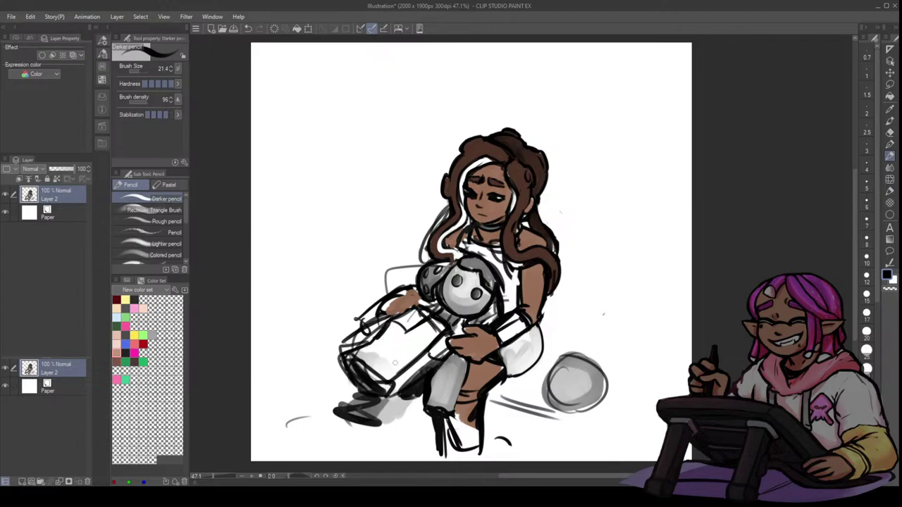
- Erase the dark shading along the underside of the raised leg with the Hard eraser at size 35.2
{"action": "left_click", "coordinate": [889, 133]}
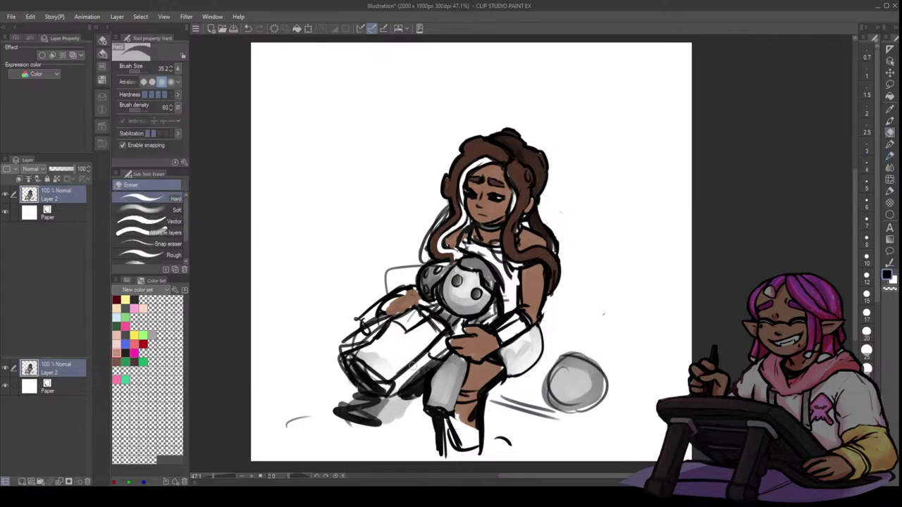
{"action": "left_click_drag", "start_coordinate": [436, 352], "coordinate": [408, 387]}
{"action": "left_click_drag", "start_coordinate": [439, 356], "coordinate": [410, 393]}
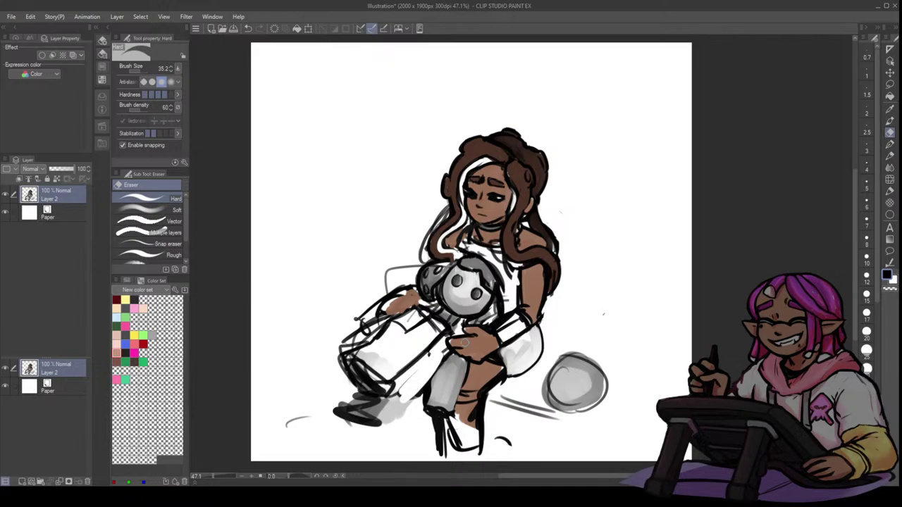
- Paint over the spots on the round form beside the smaller character's head with grey Opaque watercolor at size 24.8
{"action": "left_click", "coordinate": [890, 155]}
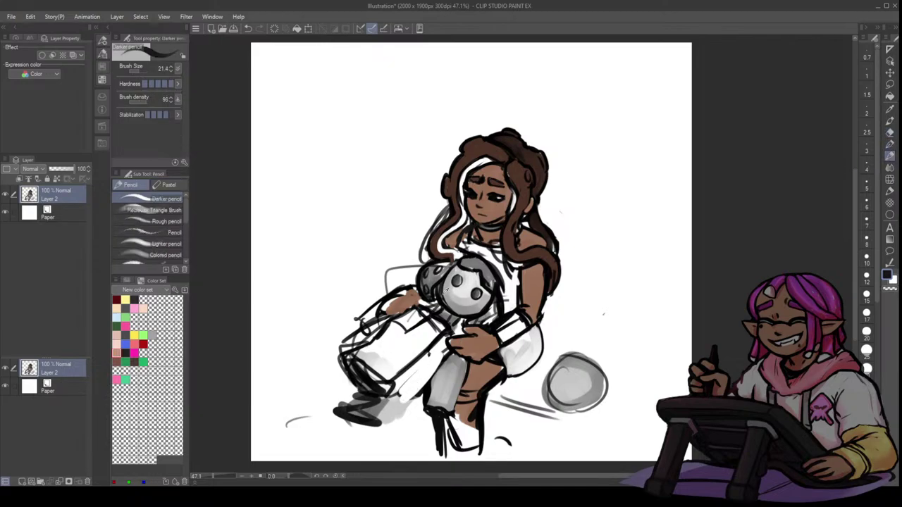
{"action": "key", "text": "x"}
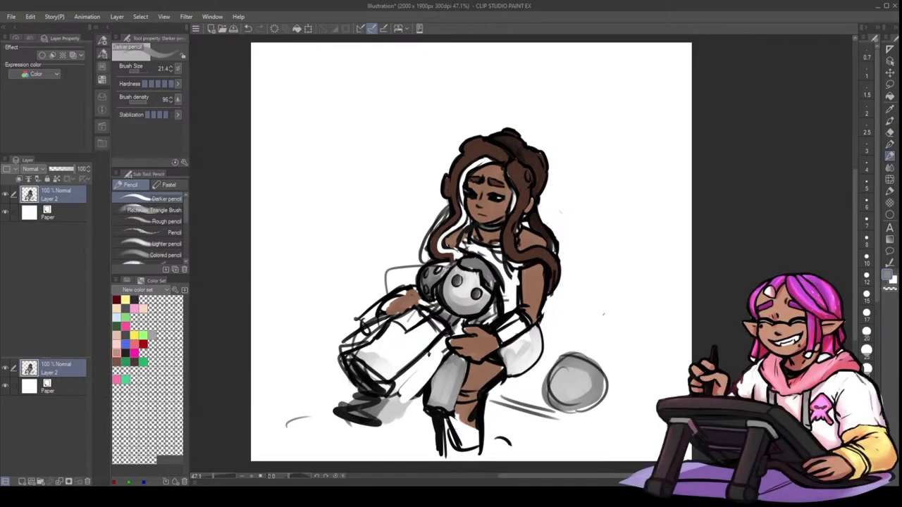
{"action": "key", "text": "b"}
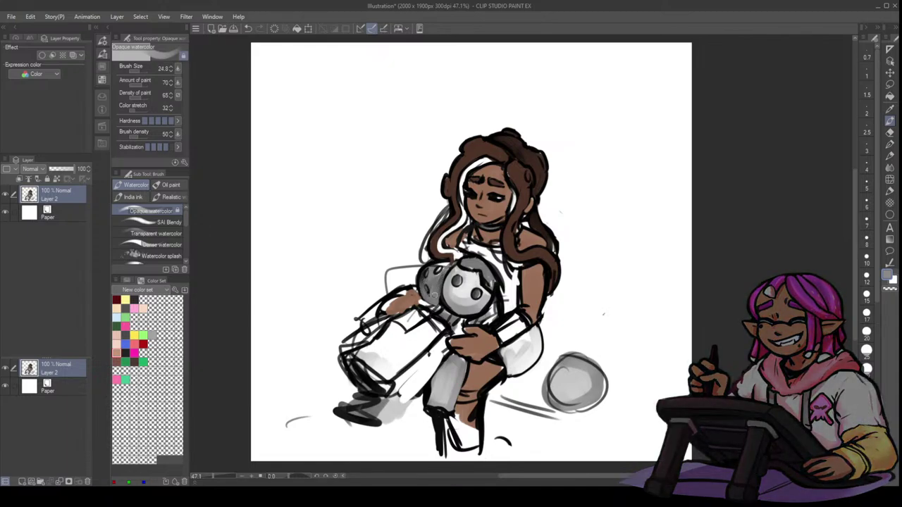
{"action": "mouse_move", "coordinate": [422, 286]}
{"action": "left_mouse_down"}
{"action": "mouse_move", "coordinate": [448, 264]}
{"action": "mouse_move", "coordinate": [425, 291]}
{"action": "mouse_move", "coordinate": [440, 296]}
{"action": "mouse_move", "coordinate": [432, 312]}
{"action": "mouse_move", "coordinate": [435, 267]}
{"action": "mouse_move", "coordinate": [418, 291]}
{"action": "mouse_move", "coordinate": [428, 305]}
{"action": "mouse_move", "coordinate": [425, 274]}
{"action": "mouse_move", "coordinate": [437, 272]}
{"action": "mouse_move", "coordinate": [429, 292]}
{"action": "left_mouse_up"}
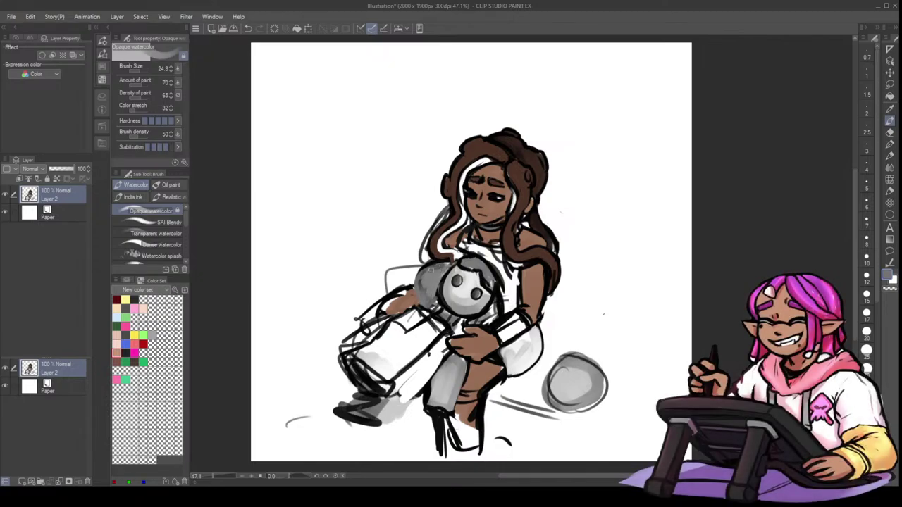
{"action": "key", "text": "ctrl+z"}
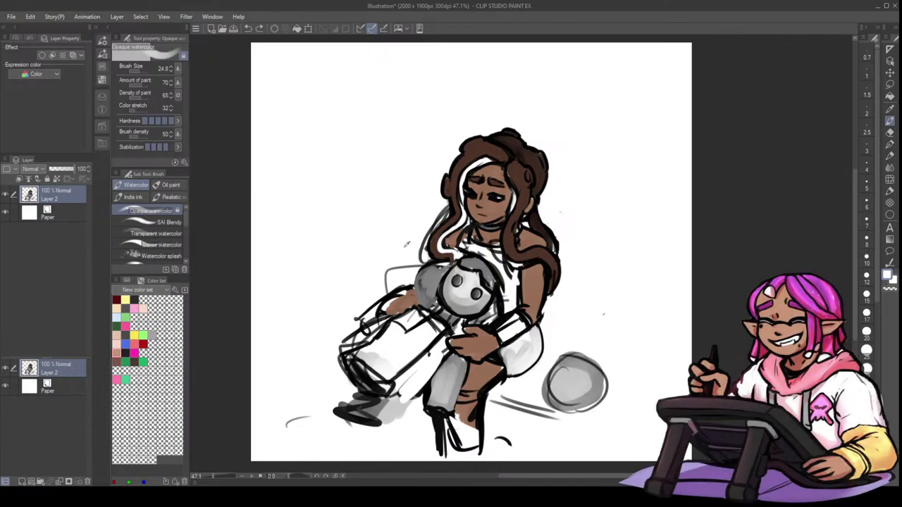
- Lighten the round form beside the smaller character's head with white watercolor at size 35.6 and outline its edge in near-black pencil
{"action": "key", "text": "p"}
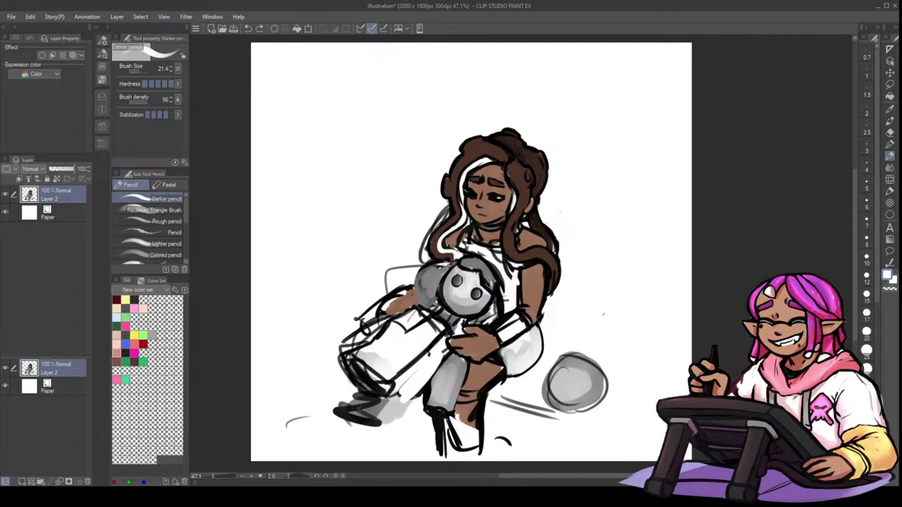
{"action": "key", "text": "b"}
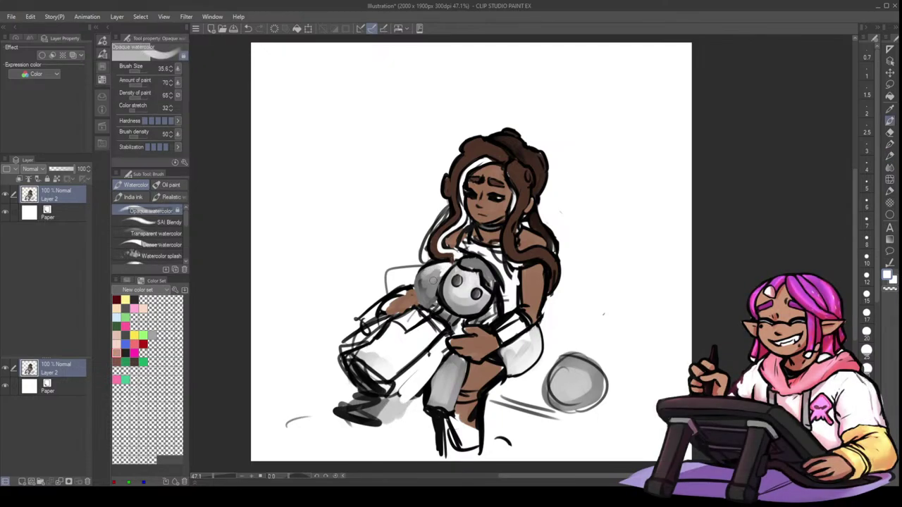
{"action": "key", "text": "p"}
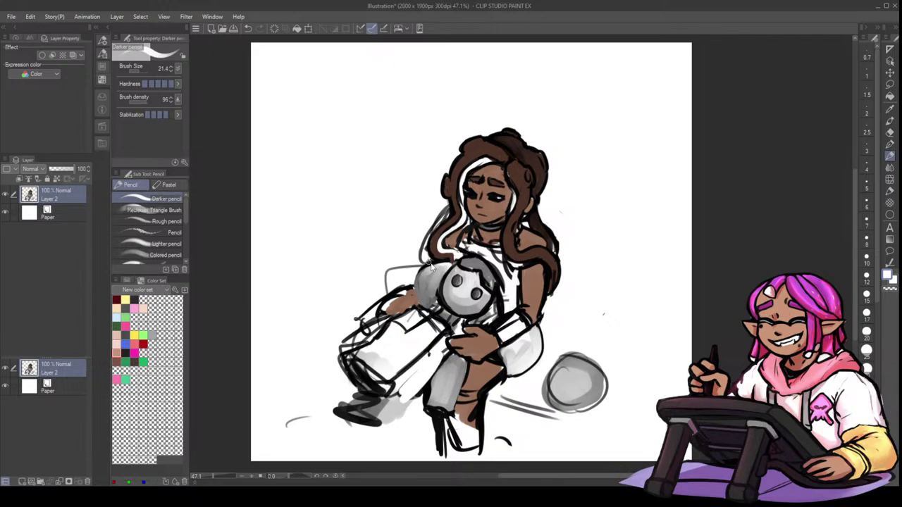
{"action": "key", "text": "x"}
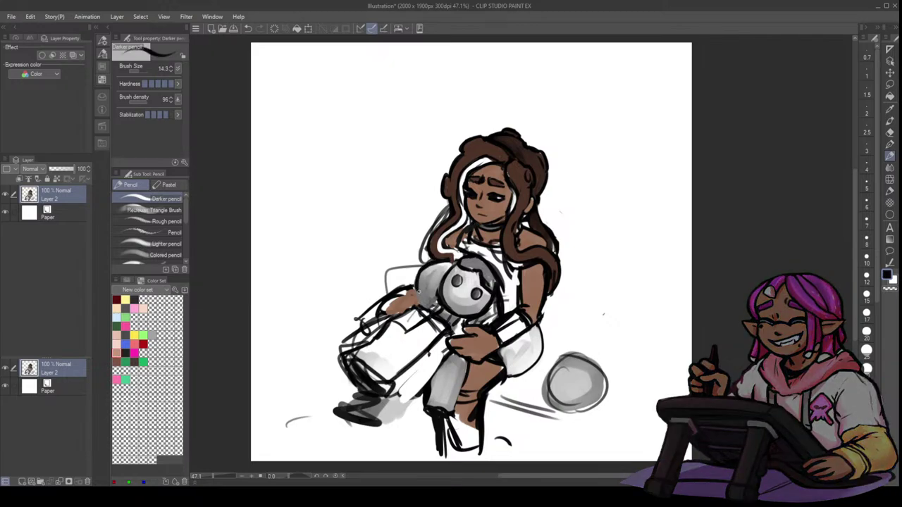
{"action": "key", "text": "bracketleft"}
{"action": "left_click_drag", "start_coordinate": [414, 286], "coordinate": [436, 312]}
- Lighten the area below the smaller character's face beside the near hand with white Opaque watercolor at size 18.9
{"action": "key", "text": "bracketright"}
{"action": "key", "text": "bracketright"}
{"action": "key", "text": "bracketright"}
{"action": "key", "text": "bracketright"}
{"action": "key", "text": "bracketright"}
{"action": "key", "text": "bracketright"}
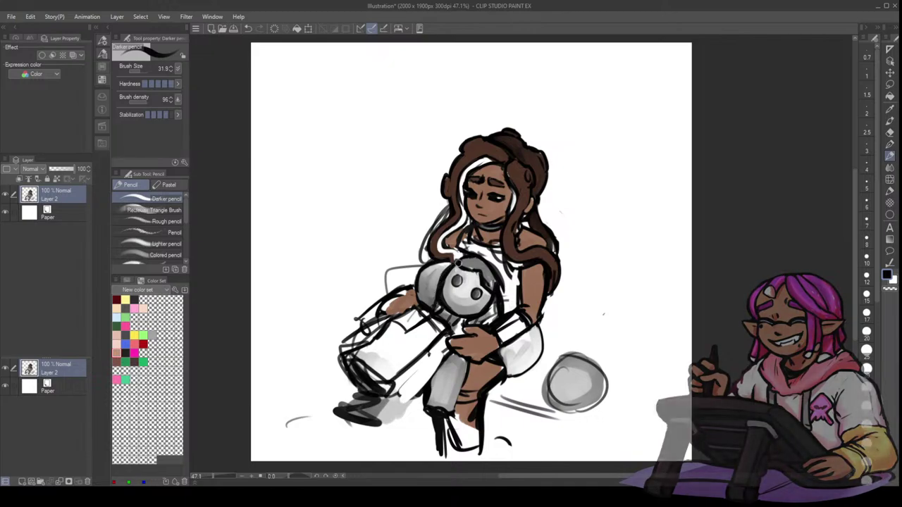
{"action": "key", "text": "b"}
{"action": "key", "text": "x"}
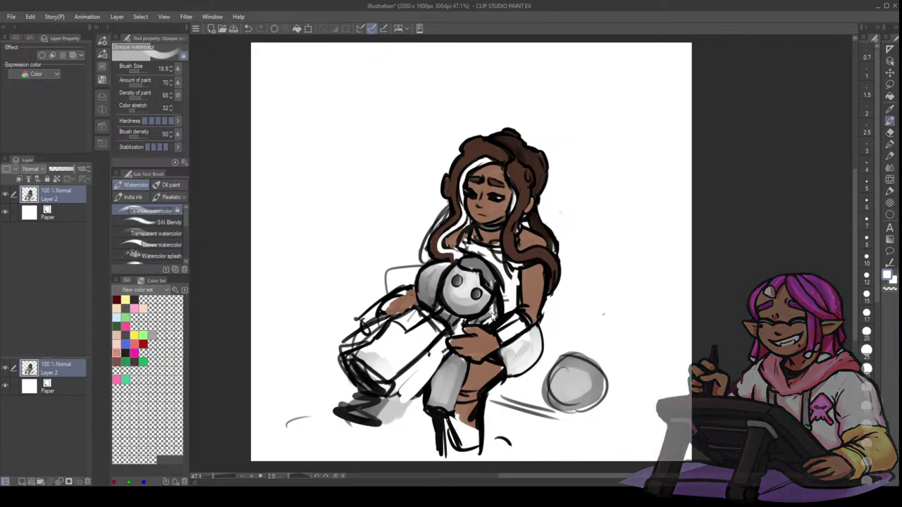
{"action": "key", "text": "ctrl+z"}
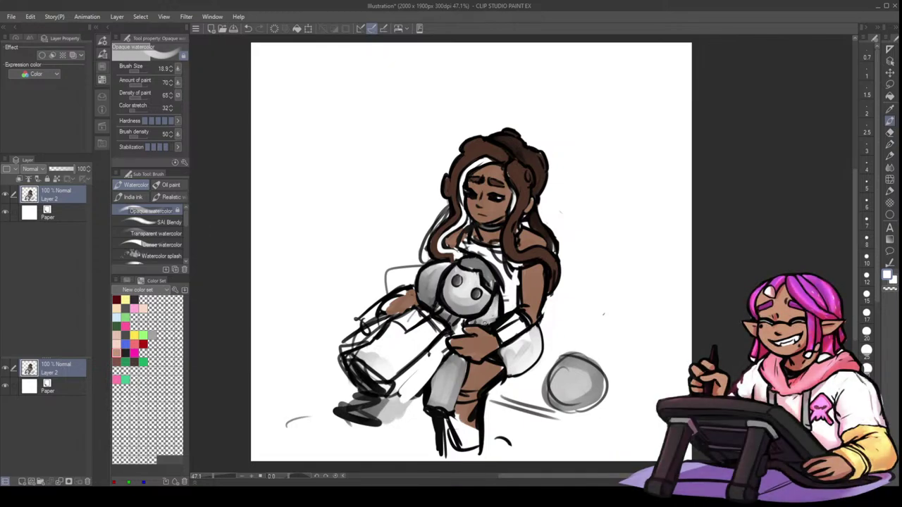
- Touch up the light tone on the upper half of the smaller character's face with sampled pale grey Opaque watercolor at size 18.9
{"action": "key", "text": "alt"}
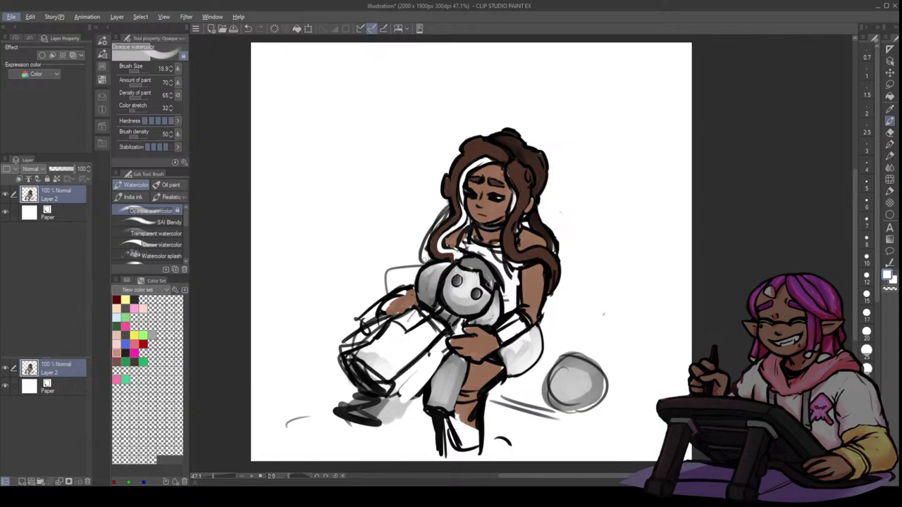
{"action": "left_click", "coordinate": [477, 282], "text": "alt"}
{"action": "left_click_drag", "start_coordinate": [477, 281], "coordinate": [487, 288]}
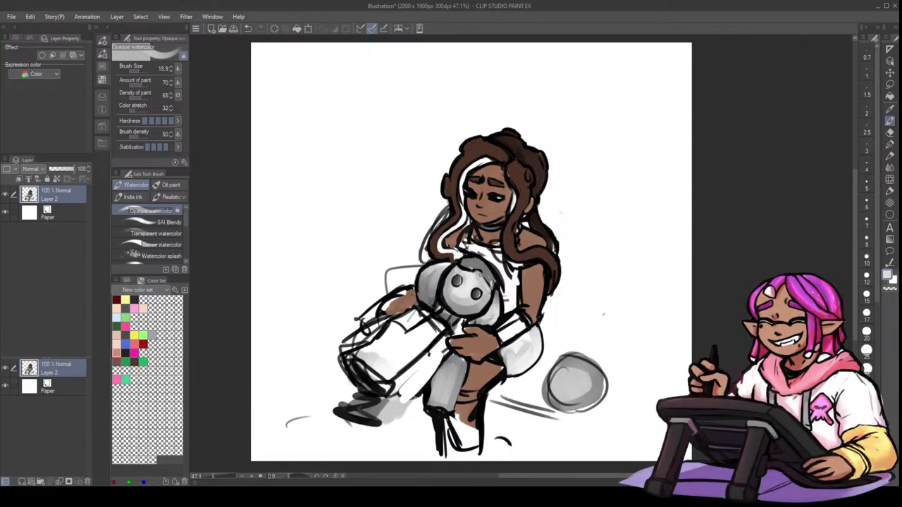
{"action": "key", "text": "p"}
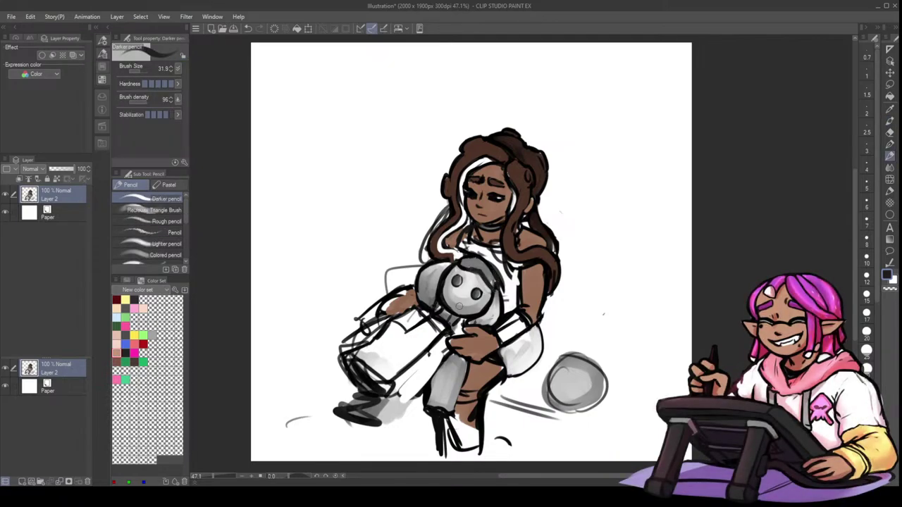
{"action": "key", "text": "alt"}
{"action": "left_click", "coordinate": [472, 280], "text": "alt"}
{"action": "key", "text": "bracketright"}
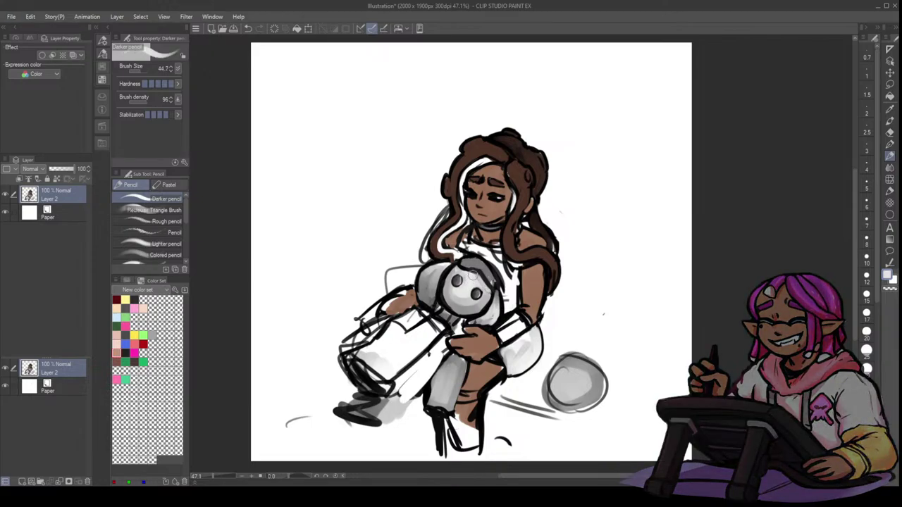
- Try to blend the side of the smaller character's face with Opaque watercolor at sizes 36.2 and 15.4
{"action": "key", "text": "b"}
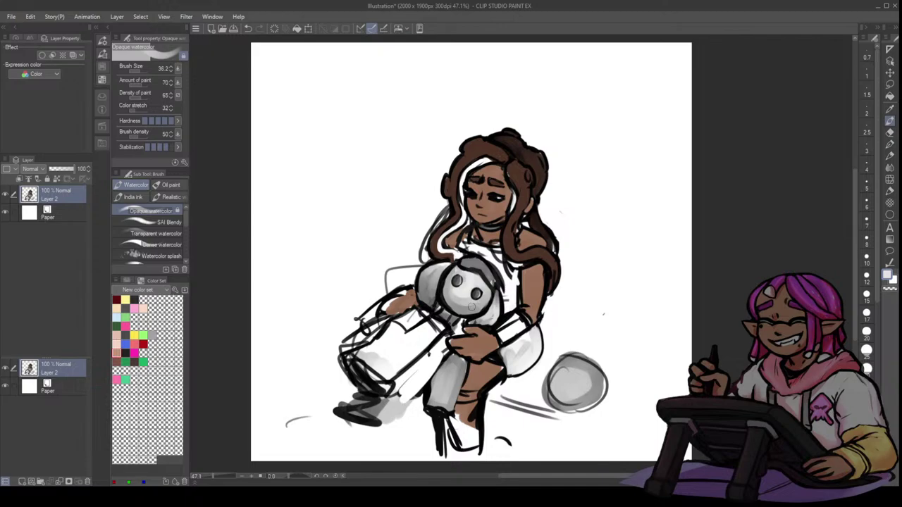
{"action": "left_click_drag", "start_coordinate": [447, 290], "coordinate": [448, 304]}
{"action": "key", "text": "ctrl+z"}
{"action": "key", "text": "bracketleft"}
{"action": "key", "text": "bracketleft"}
{"action": "key", "text": "bracketleft"}
{"action": "key", "text": "bracketleft"}
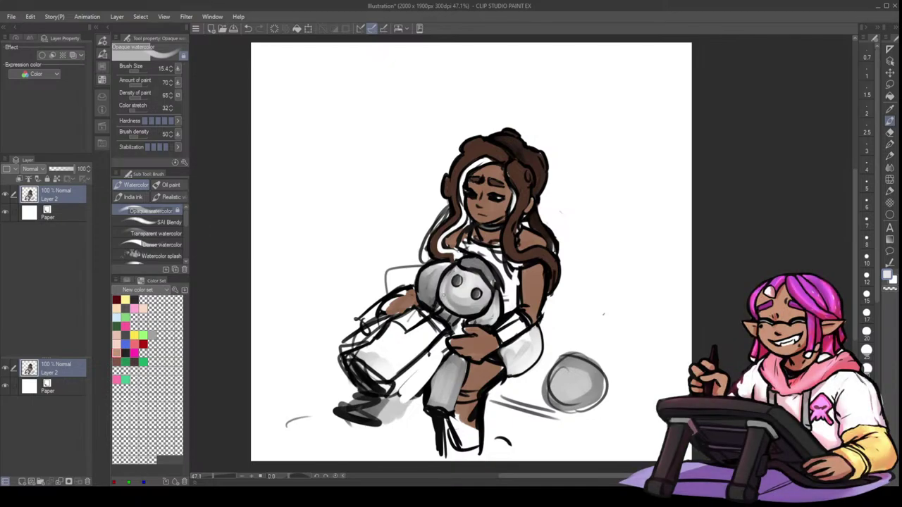
{"action": "left_click", "coordinate": [446, 303], "text": "alt"}
{"action": "left_click", "coordinate": [450, 295], "text": "alt"}
{"action": "left_click_drag", "start_coordinate": [449, 302], "coordinate": [444, 287]}
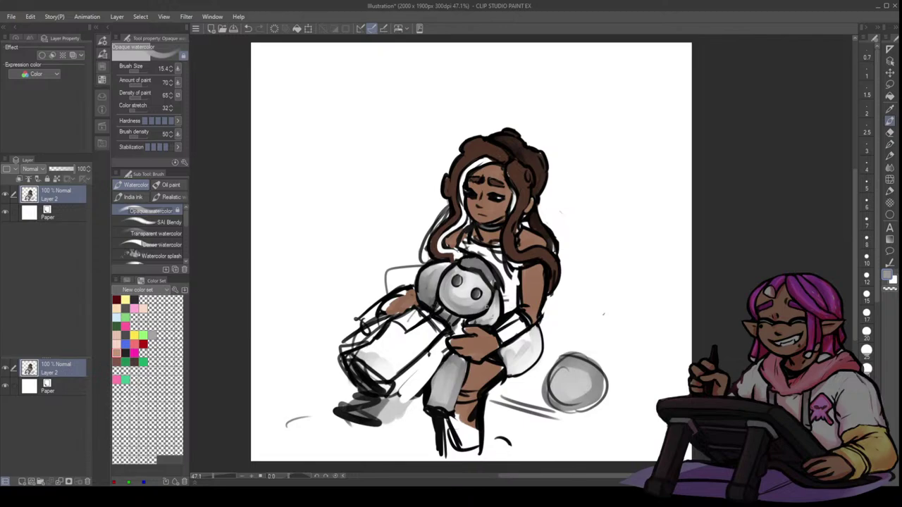
{"action": "key", "text": "ctrl+z"}
- Shade the lower edge of the smaller character's face with mid-grey Opaque watercolor at size 18.9
{"action": "key", "text": "]"}
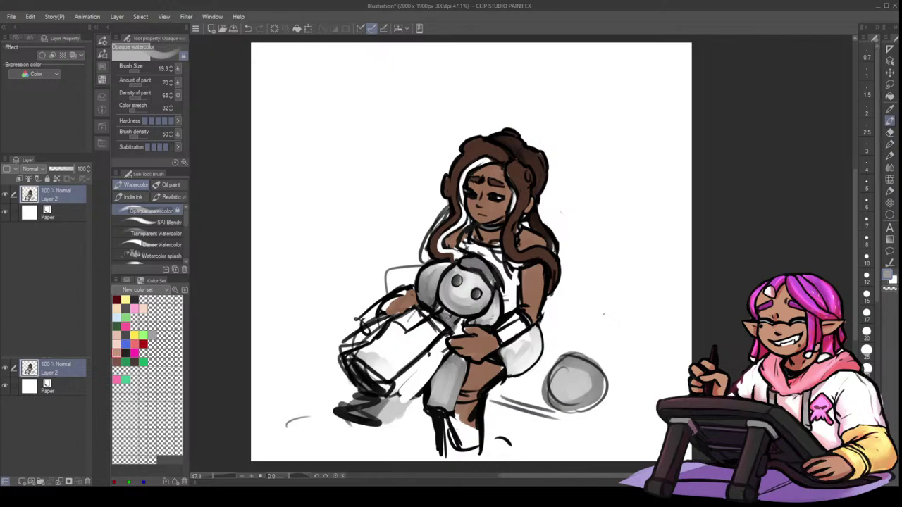
{"action": "left_click", "coordinate": [443, 306], "text": "alt"}
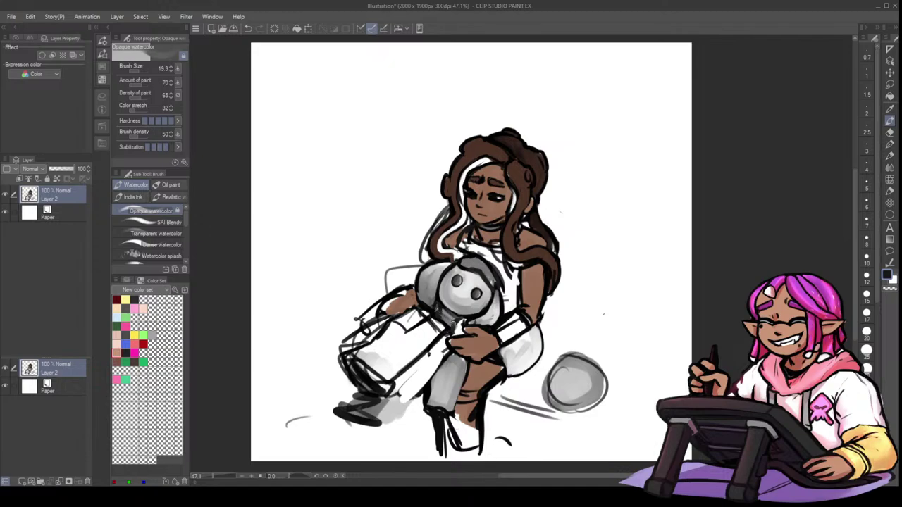
{"action": "key", "text": "p"}
{"action": "key", "text": "b"}
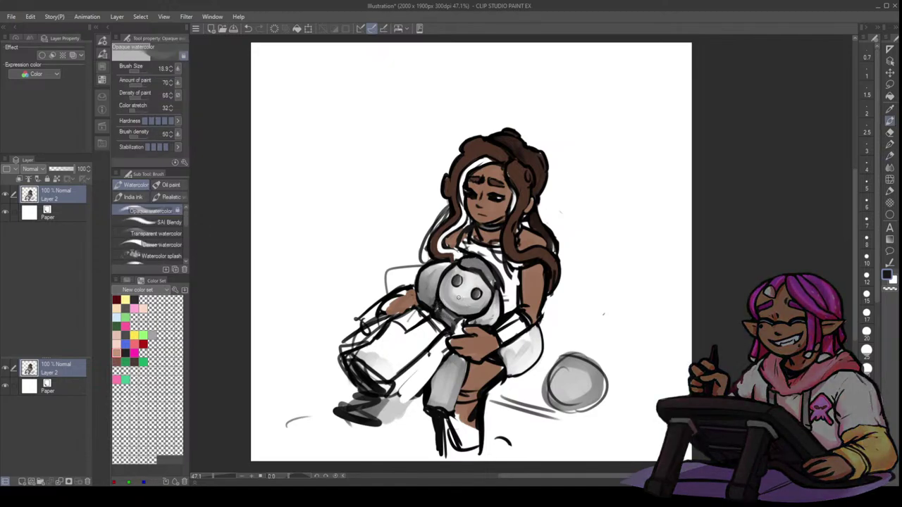
{"action": "key", "text": "x"}
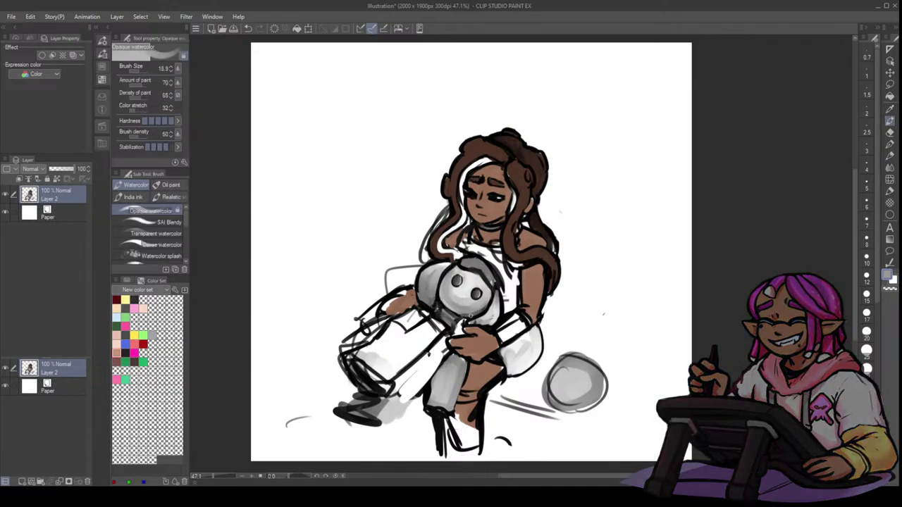
{"action": "left_click_drag", "start_coordinate": [438, 295], "coordinate": [456, 310]}
- Retouch the outline around the smaller character's chin with the Darker pencil at size 27.2, alternating near-black and light grey
{"action": "key", "text": "p"}
{"action": "key", "text": "x"}
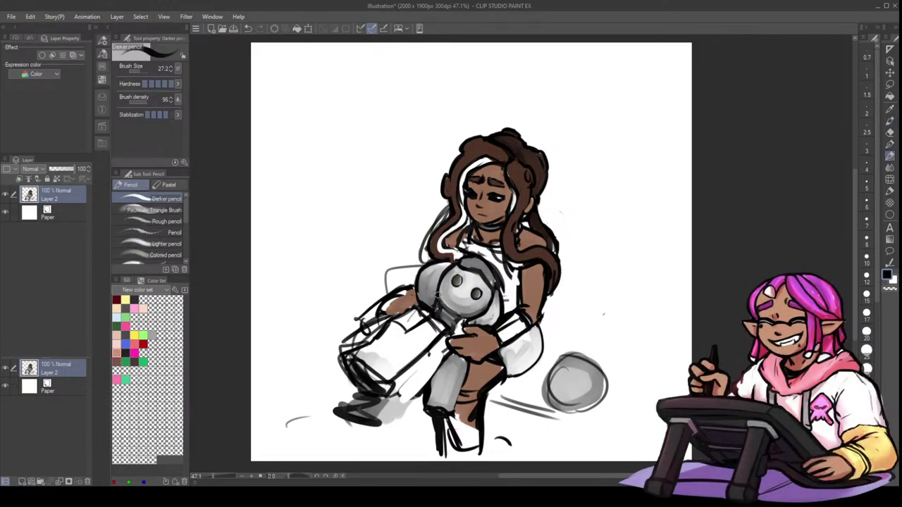
{"action": "key", "text": "x"}
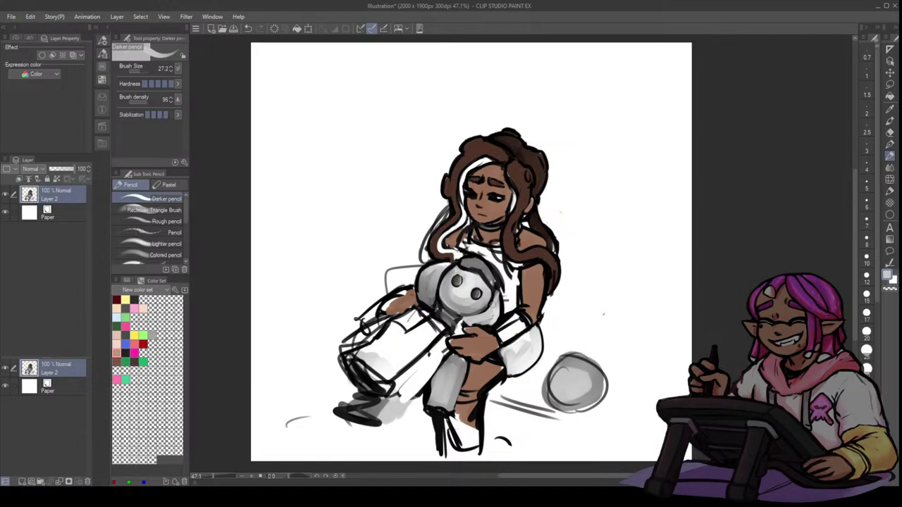
{"action": "key", "text": "x"}
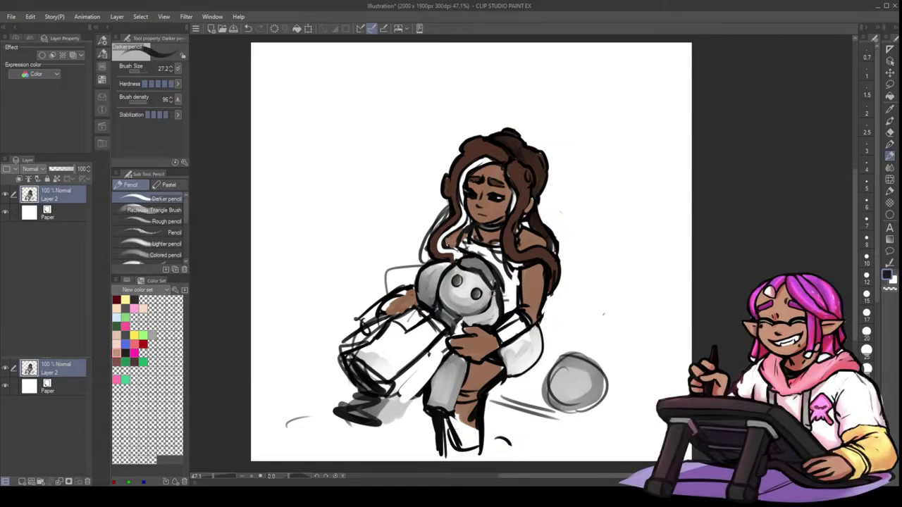
{"action": "key", "text": "x"}
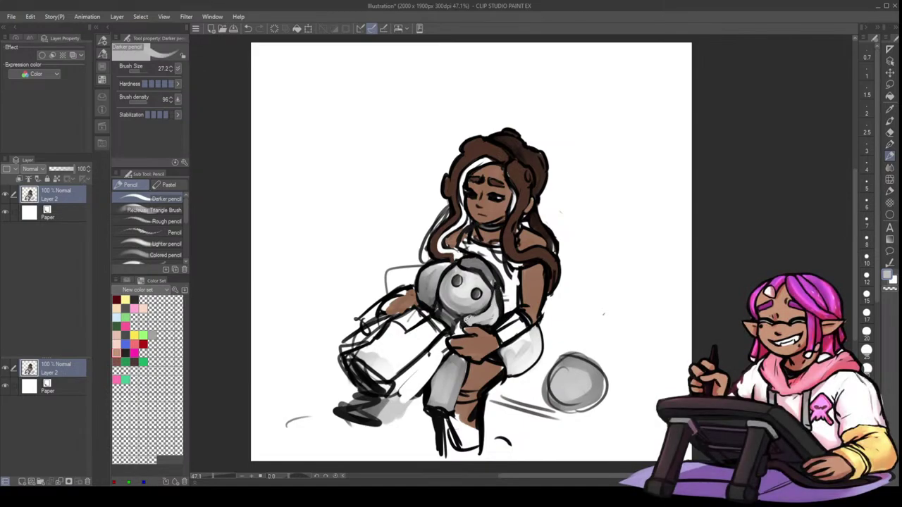
{"action": "key", "text": "x"}
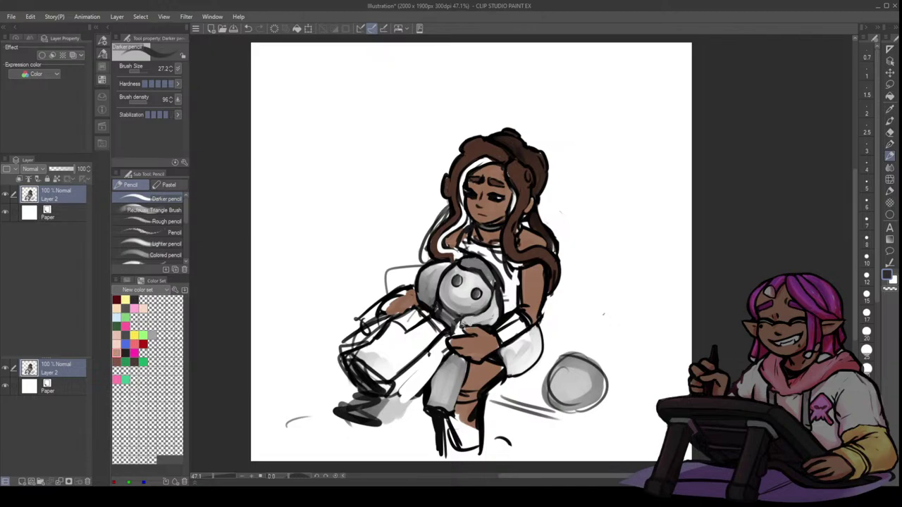
- Shade the area between the smaller character's chin and the near hand with dark Opaque watercolor at size 31.4
{"action": "key", "text": "b"}
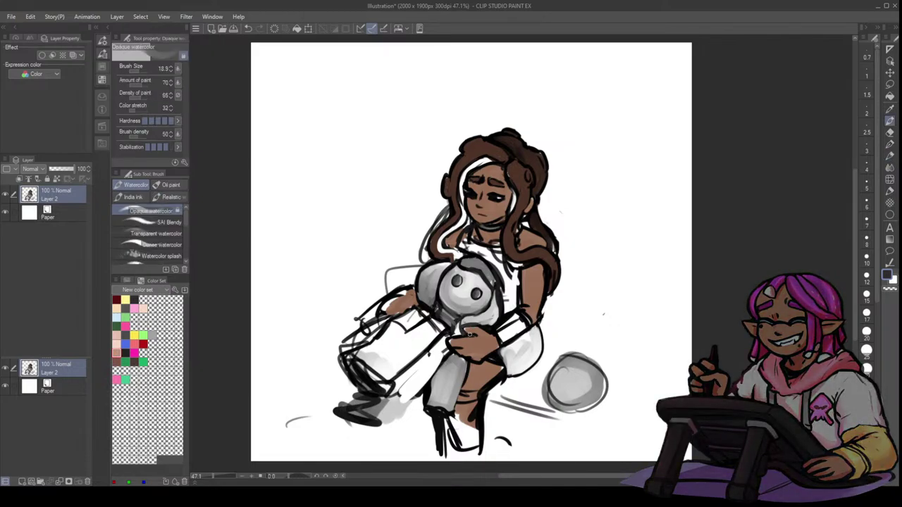
{"action": "key", "text": "bracketright"}
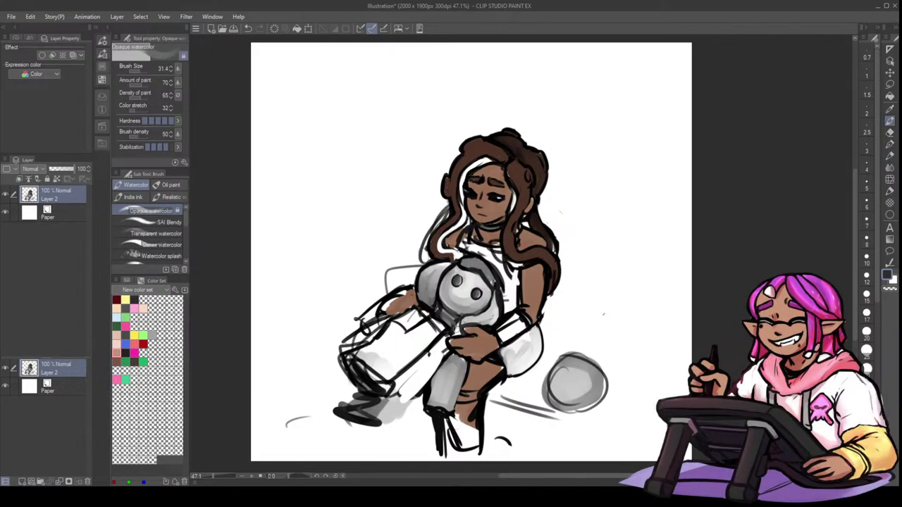
{"action": "left_click_drag", "start_coordinate": [463, 325], "coordinate": [492, 326]}
- Retouch the lines between the smaller character's head and the larger figure's near arm with the Darker pencil
{"action": "key", "text": "p"}
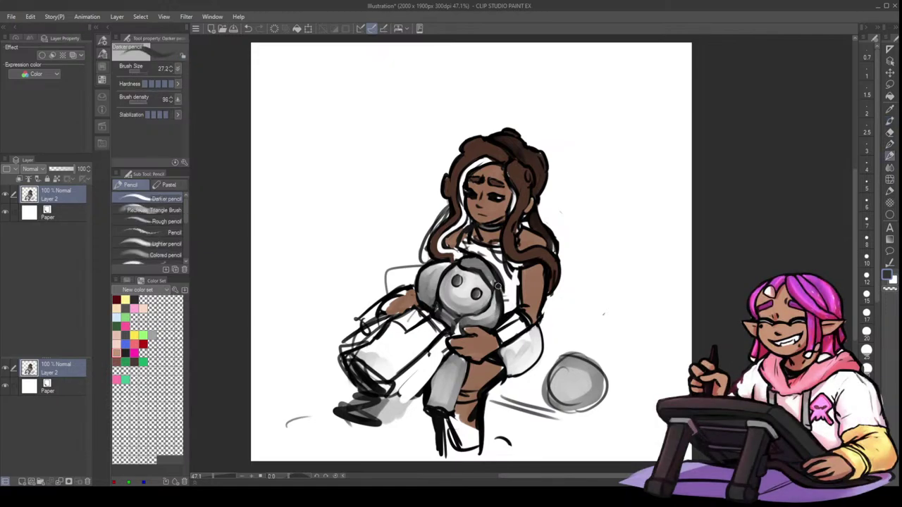
{"action": "mouse_move", "coordinate": [504, 278]}
{"action": "left_mouse_down"}
{"action": "mouse_move", "coordinate": [507, 303]}
{"action": "mouse_move", "coordinate": [516, 304]}
{"action": "left_mouse_up"}
{"action": "key", "text": "]"}
{"action": "key", "text": "x"}
{"action": "left_click", "coordinate": [522, 300], "text": "alt"}
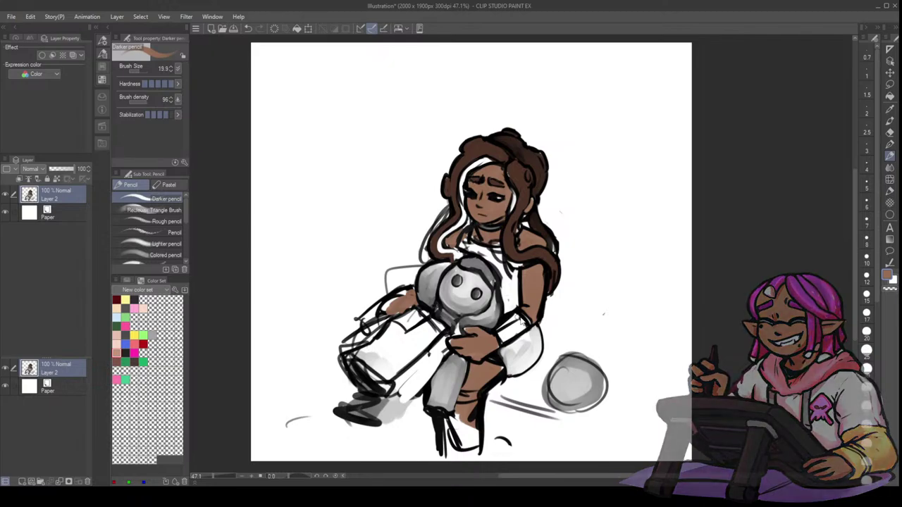
{"action": "key", "text": "ctrl+z"}
- Redraw the cuff on the near wrist and the outline of the near hand's fingers with the Darker pencil at size 30.4
{"action": "key", "text": "x"}
{"action": "mouse_move", "coordinate": [519, 312]}
{"action": "left_mouse_down"}
{"action": "mouse_move", "coordinate": [496, 330]}
{"action": "mouse_move", "coordinate": [503, 348]}
{"action": "mouse_move", "coordinate": [508, 317]}
{"action": "mouse_move", "coordinate": [492, 329]}
{"action": "mouse_move", "coordinate": [499, 349]}
{"action": "mouse_move", "coordinate": [535, 327]}
{"action": "mouse_move", "coordinate": [500, 350]}
{"action": "left_mouse_up"}
{"action": "key", "text": "x"}
{"action": "left_click_drag", "start_coordinate": [448, 341], "coordinate": [465, 346]}
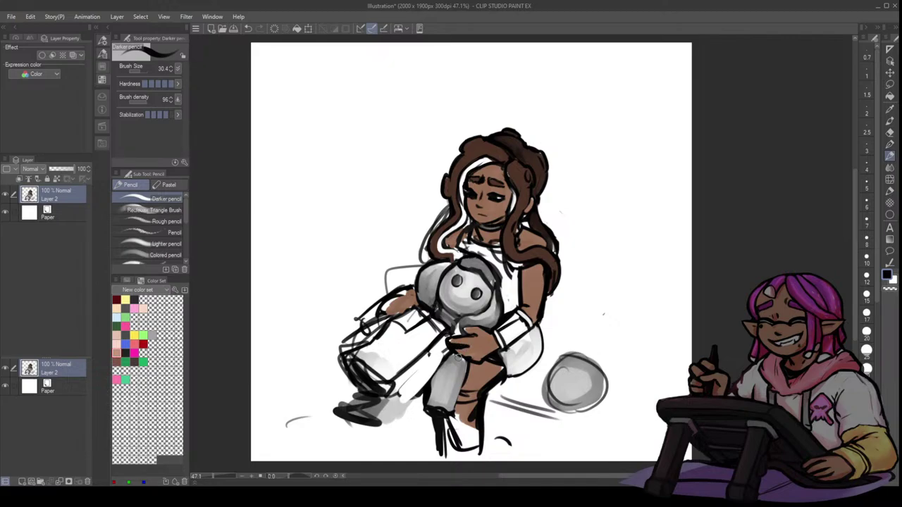
- Draw a thick near-black edge along the underside of the raised leg with the Darker pencil at size 48.7
{"action": "key", "text": "x"}
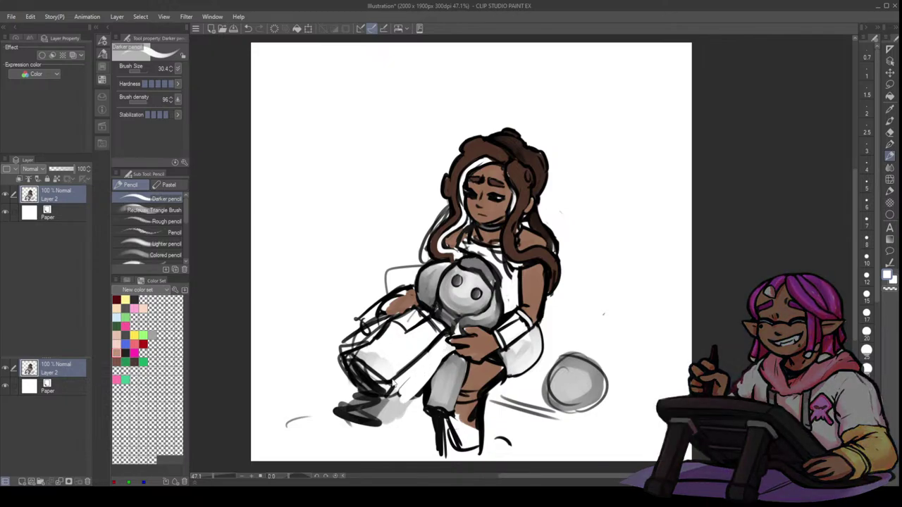
{"action": "key", "text": "bracketright"}
{"action": "key", "text": "bracketright"}
{"action": "left_click", "coordinate": [389, 380], "text": "alt"}
{"action": "left_click", "coordinate": [386, 381], "text": "alt"}
{"action": "mouse_move", "coordinate": [386, 384]}
{"action": "left_mouse_down"}
{"action": "mouse_move", "coordinate": [410, 406]}
{"action": "mouse_move", "coordinate": [441, 363]}
{"action": "left_mouse_up"}
{"action": "mouse_move", "coordinate": [418, 403]}
{"action": "left_mouse_down"}
{"action": "mouse_move", "coordinate": [448, 355]}
{"action": "mouse_move", "coordinate": [420, 401]}
{"action": "left_mouse_up"}
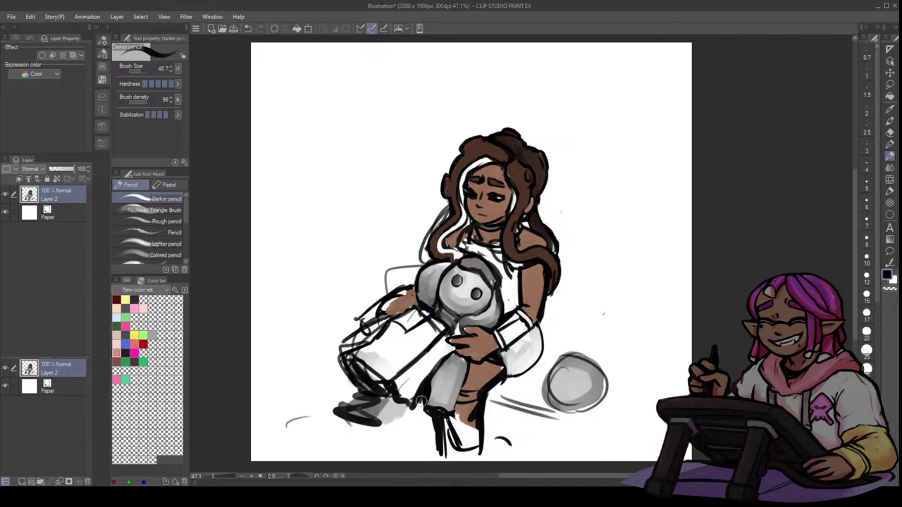
- Fill the gap between the raised leg and the smaller character's grey leg with near-black Darker pencil at size 48.7
{"action": "key", "text": "b"}
{"action": "mouse_move", "coordinate": [443, 360]}
{"action": "left_mouse_down"}
{"action": "mouse_move", "coordinate": [413, 388]}
{"action": "mouse_move", "coordinate": [406, 381]}
{"action": "mouse_move", "coordinate": [401, 398]}
{"action": "mouse_move", "coordinate": [421, 366]}
{"action": "mouse_move", "coordinate": [406, 377]}
{"action": "mouse_move", "coordinate": [413, 382]}
{"action": "mouse_move", "coordinate": [446, 359]}
{"action": "left_mouse_up"}
{"action": "left_click", "coordinate": [422, 367], "text": "alt"}
{"action": "left_click", "coordinate": [454, 355], "text": "alt"}
{"action": "key", "text": "p"}
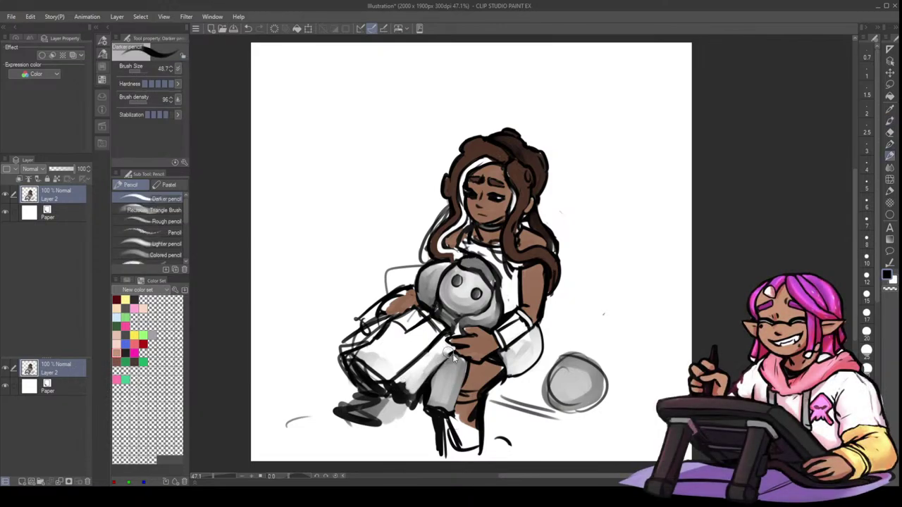
{"action": "left_click_drag", "start_coordinate": [445, 360], "coordinate": [430, 391]}
- Blend white Opaque watercolor at up to size 67.3 over the raised leg, covering its grey patch and inner black line
{"action": "key", "text": "b"}
{"action": "mouse_move", "coordinate": [399, 358]}
{"action": "left_mouse_down"}
{"action": "mouse_move", "coordinate": [429, 335]}
{"action": "mouse_move", "coordinate": [426, 353]}
{"action": "left_mouse_up"}
{"action": "key", "text": "ctrl+z"}
{"action": "left_click", "coordinate": [425, 355], "text": "alt"}
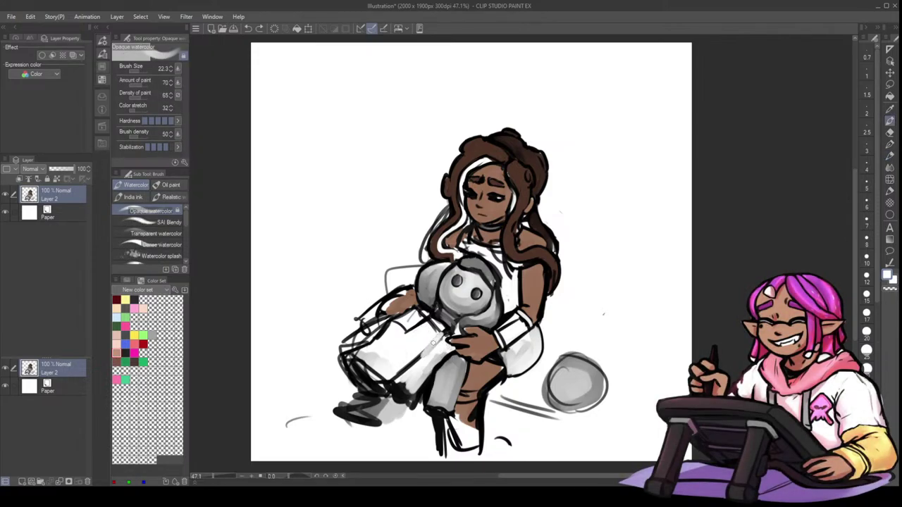
{"action": "key", "text": "bracketright"}
{"action": "key", "text": "bracketright"}
{"action": "key", "text": "bracketright"}
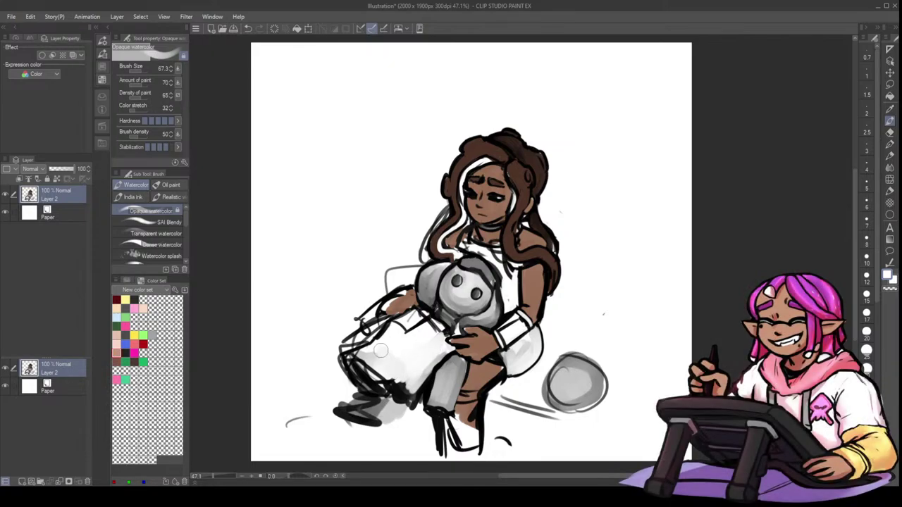
{"action": "key", "text": "bracketleft"}
{"action": "key", "text": "bracketleft"}
- Draw the fingers of the far hand in near-black Darker pencil at size 20 and touch them up with sampled brown
{"action": "key", "text": "p"}
{"action": "key", "text": "x"}
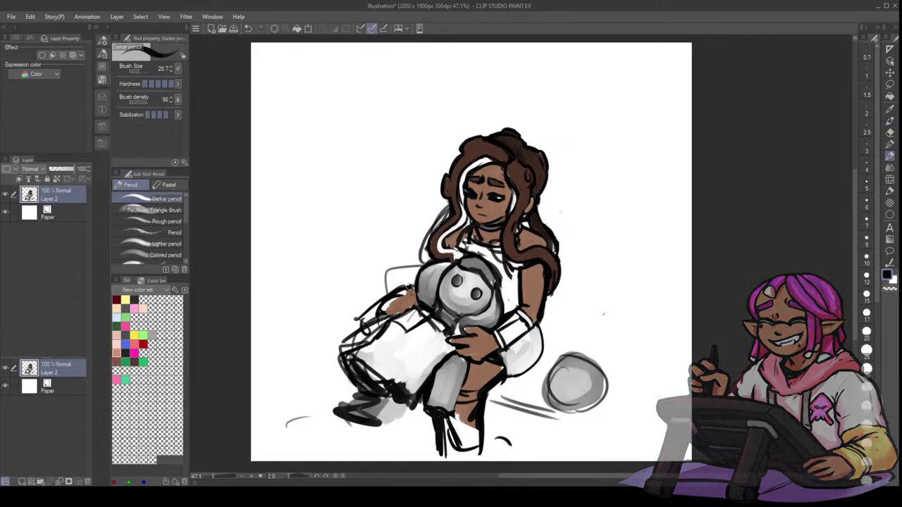
{"action": "left_click_drag", "start_coordinate": [401, 295], "coordinate": [388, 313]}
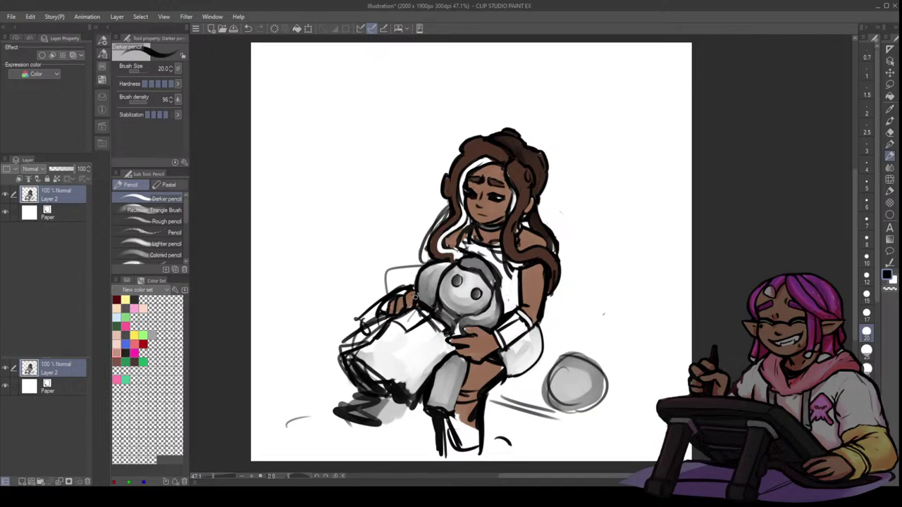
{"action": "left_click", "coordinate": [408, 302], "text": "alt"}
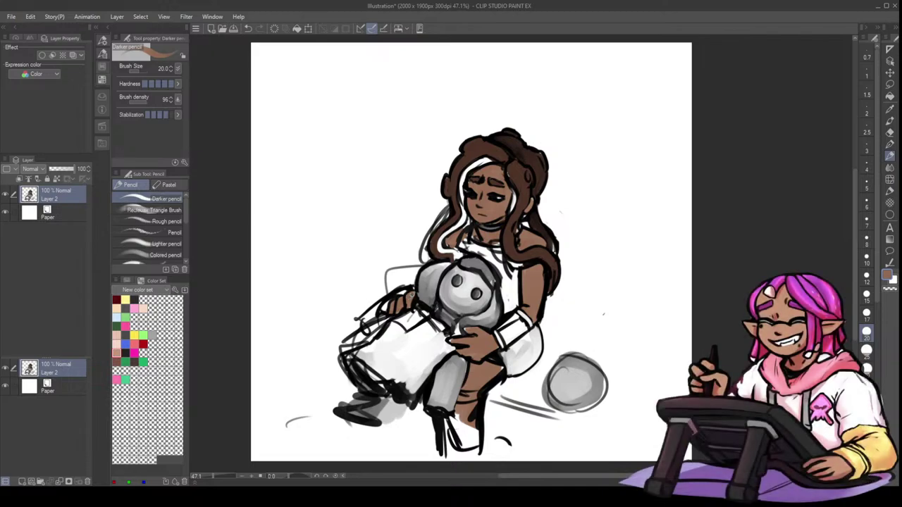
{"action": "left_click_drag", "start_coordinate": [415, 301], "coordinate": [415, 310]}
{"action": "left_click", "coordinate": [414, 289], "text": "alt"}
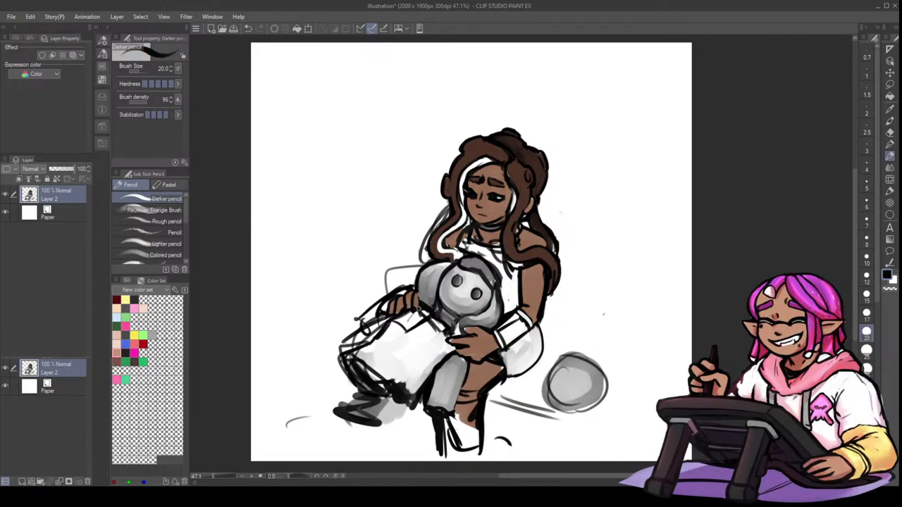
- Retouch the round form beside the smaller character's head in light grey and strengthen the head's top hairline in near-black at size 32.7
{"action": "key", "text": "ctrl+z"}
{"action": "key", "text": "ctrl+y"}
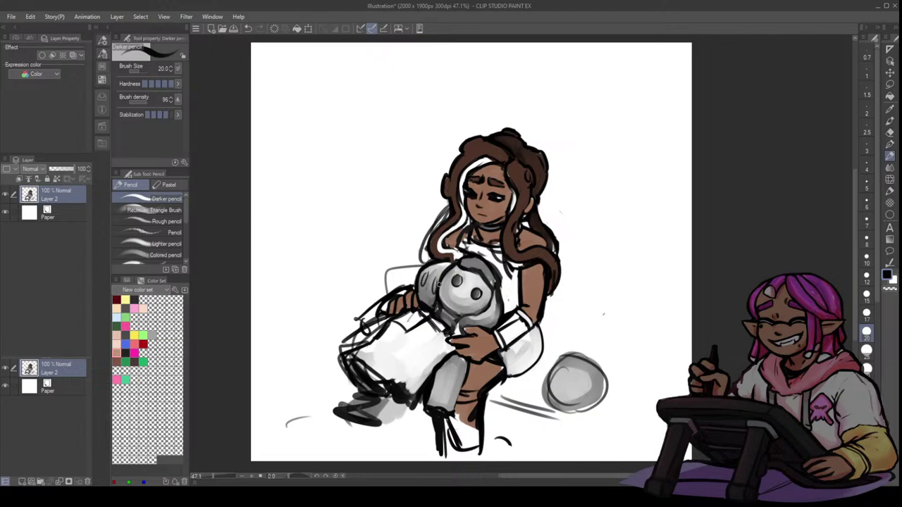
{"action": "key", "text": "ctrl+z"}
{"action": "key", "text": "x"}
{"action": "left_click", "coordinate": [437, 268], "text": "alt"}
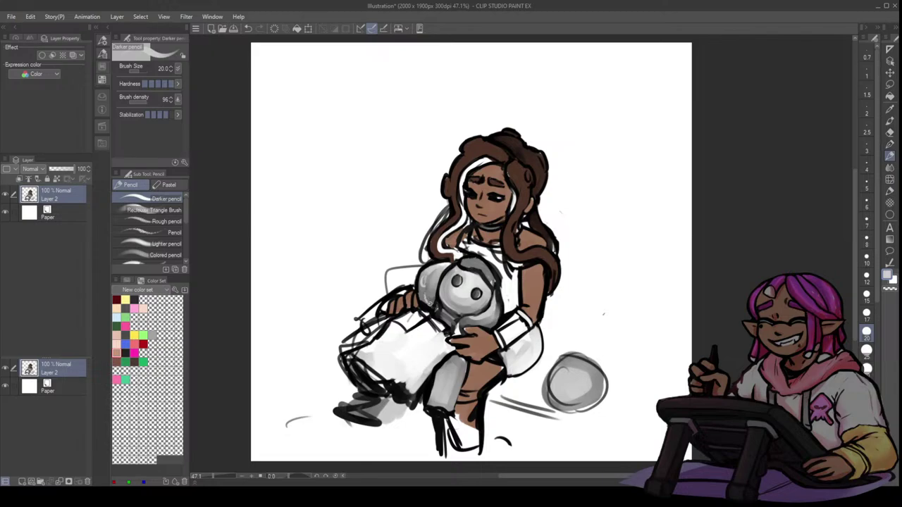
{"action": "key", "text": "x"}
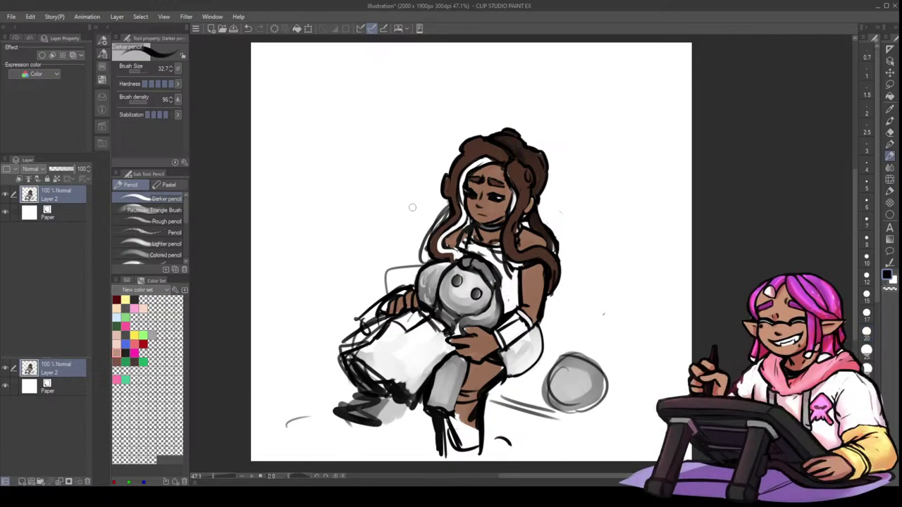
- Paint a grey choker around the figure's neck, refining its edges with near-black Darker pencil at size 15.7 and sampled skin brown
{"action": "key", "text": "x"}
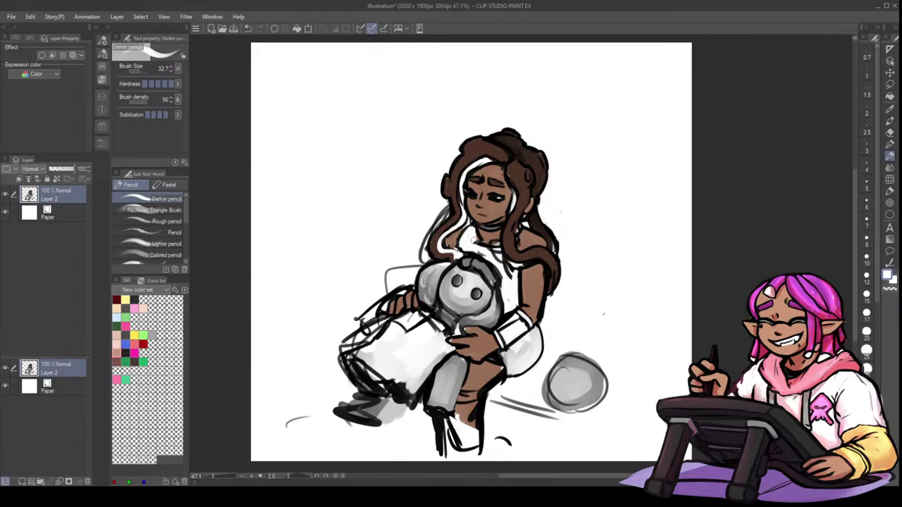
{"action": "key", "text": "x"}
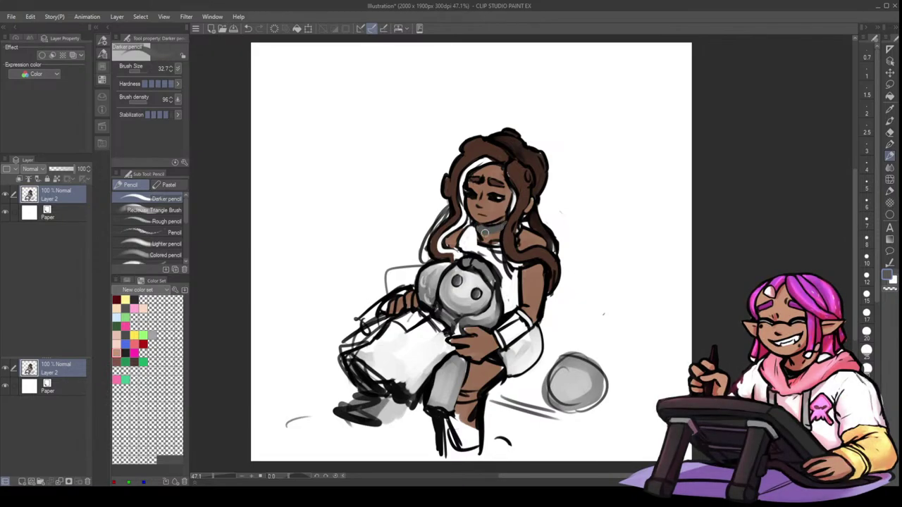
{"action": "left_click", "coordinate": [481, 222], "text": "alt"}
{"action": "left_click_drag", "start_coordinate": [484, 229], "coordinate": [481, 229]}
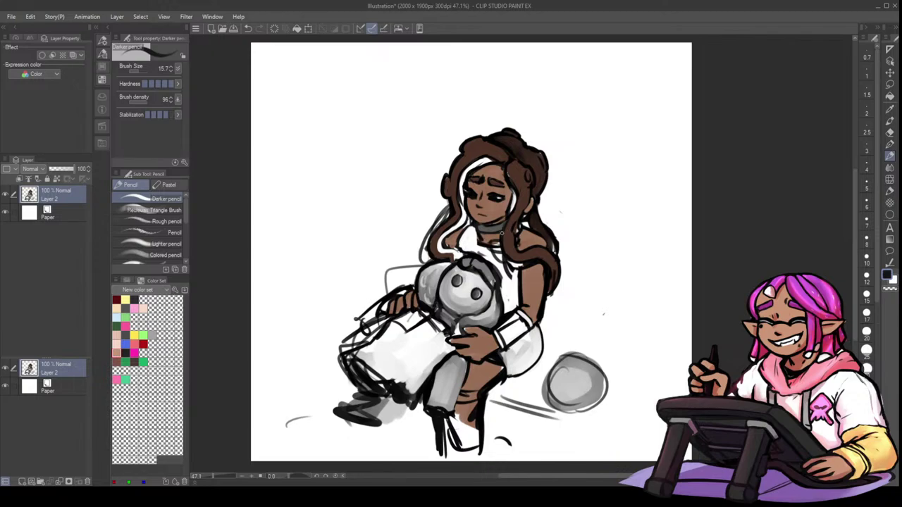
{"action": "left_click", "coordinate": [484, 224], "text": "alt"}
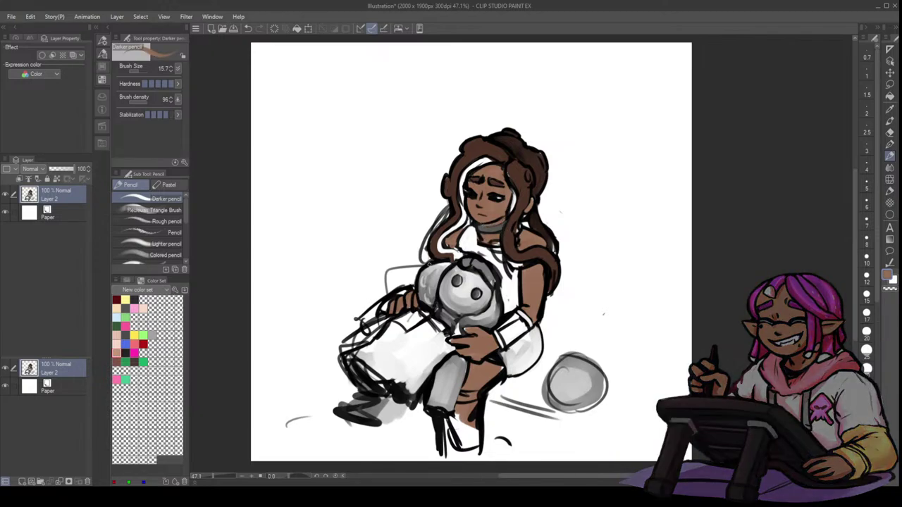
{"action": "left_click_drag", "start_coordinate": [477, 222], "coordinate": [487, 225]}
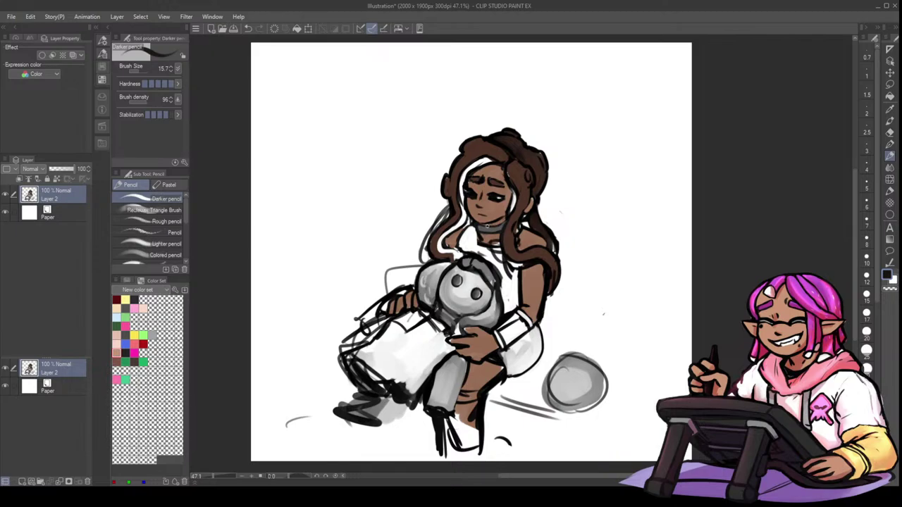
- Rework the top's neckline in near-black at size 32.7, clean the chest area with white and touch up the arm in sampled brown
{"action": "key", "text": "bracketright"}
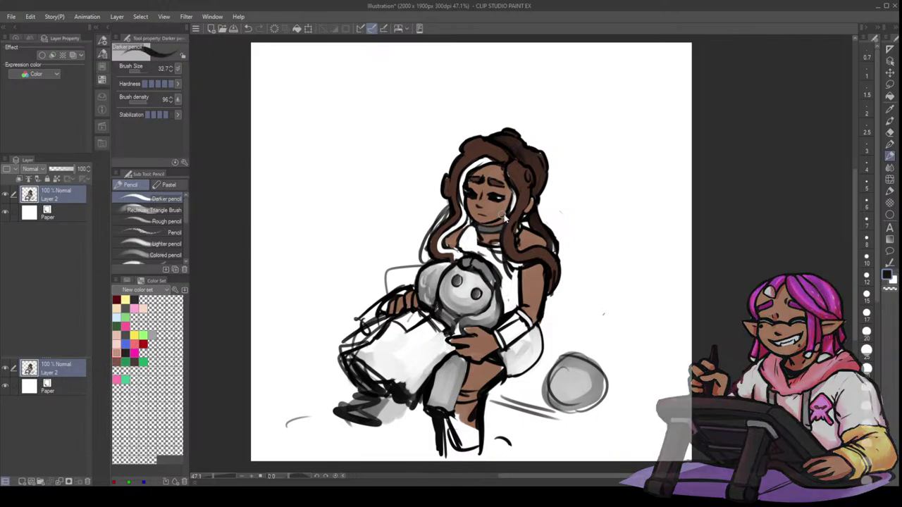
{"action": "mouse_move", "coordinate": [475, 225]}
{"action": "left_mouse_down"}
{"action": "mouse_move", "coordinate": [467, 254]}
{"action": "mouse_move", "coordinate": [501, 254]}
{"action": "left_mouse_up"}
{"action": "key", "text": "x"}
{"action": "key", "text": "ctrl+z"}
{"action": "left_click", "coordinate": [489, 253], "text": "alt"}
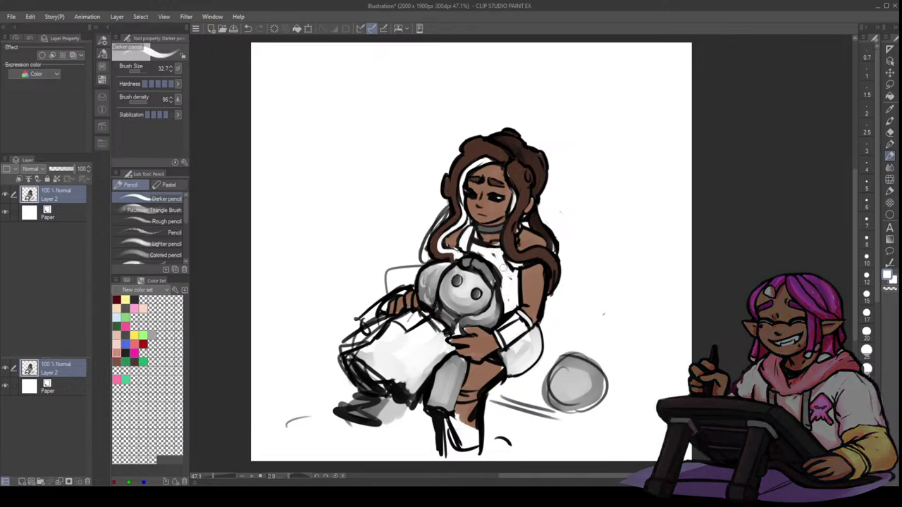
{"action": "key", "text": "x"}
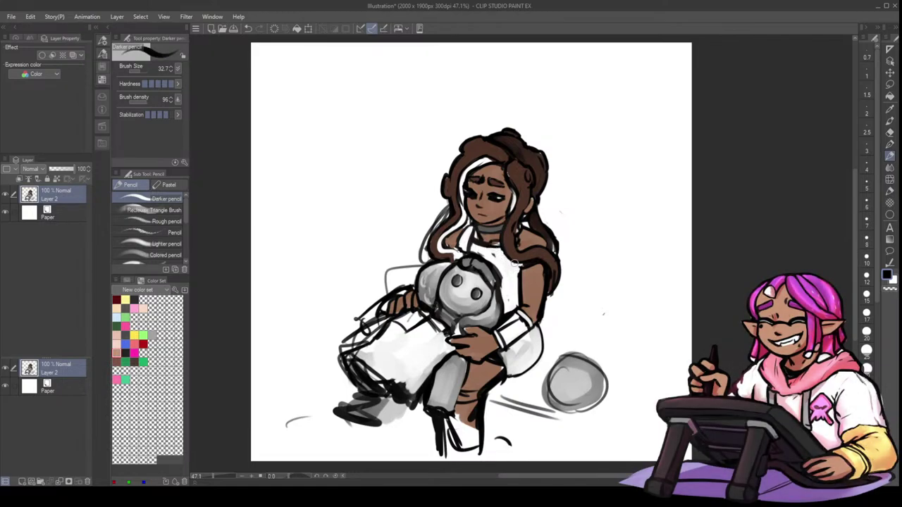
{"action": "left_click", "coordinate": [525, 275], "text": "alt"}
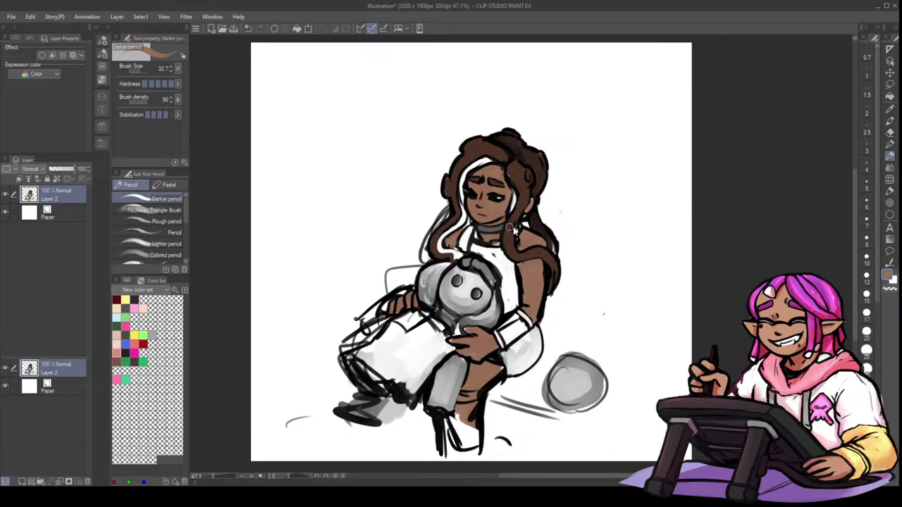
- Paint a white streak along the hair lock beside the neck at size 20.5 and redraw the nearby hair lines in near-black
{"action": "key", "text": "bracketleft"}
{"action": "key", "text": "bracketleft"}
{"action": "left_click", "coordinate": [514, 208], "text": "alt"}
{"action": "left_click_drag", "start_coordinate": [514, 200], "coordinate": [506, 247]}
{"action": "key", "text": "x"}
{"action": "left_click", "coordinate": [522, 217], "text": "alt"}
{"action": "left_click_drag", "start_coordinate": [522, 229], "coordinate": [516, 236]}
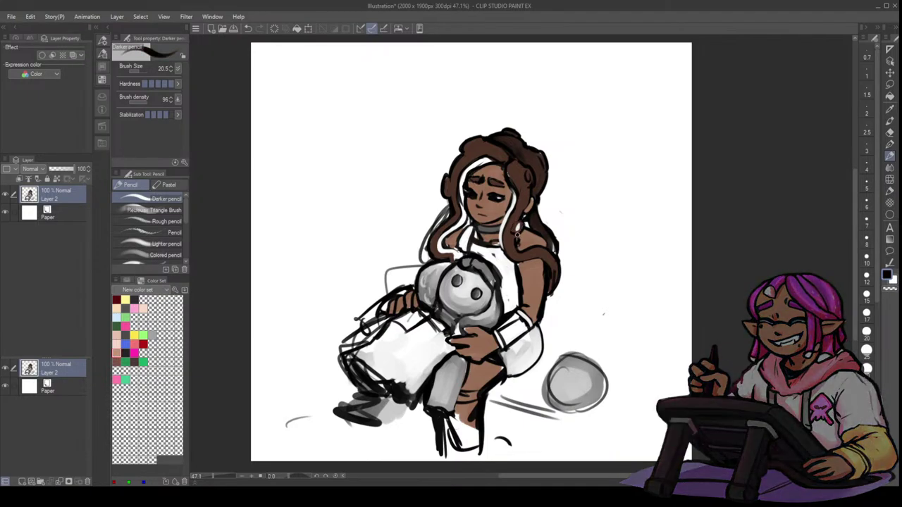
{"action": "left_click", "coordinate": [508, 209], "text": "alt"}
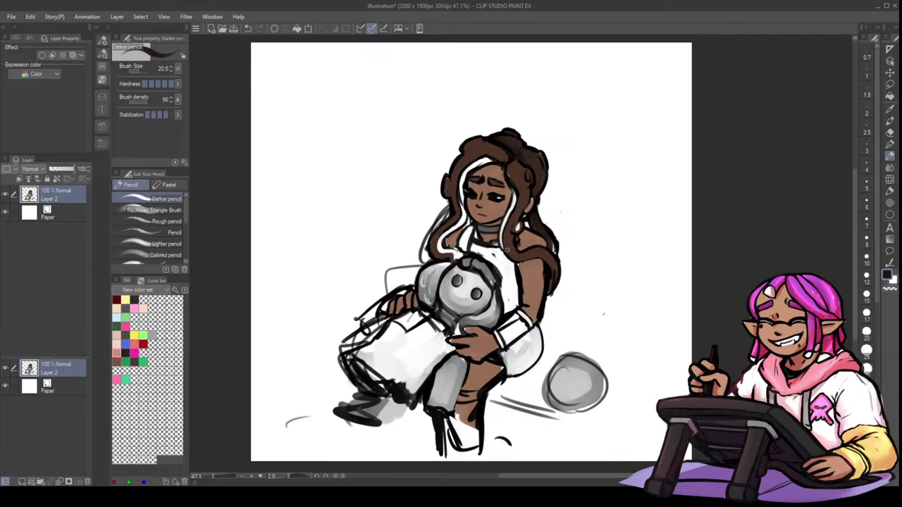
- Refine the hair lock draped over the near shoulder down to its tip with sampled hair brown and near-black outlines at size 20.5
{"action": "key", "text": "x"}
{"action": "left_click", "coordinate": [518, 245], "text": "alt"}
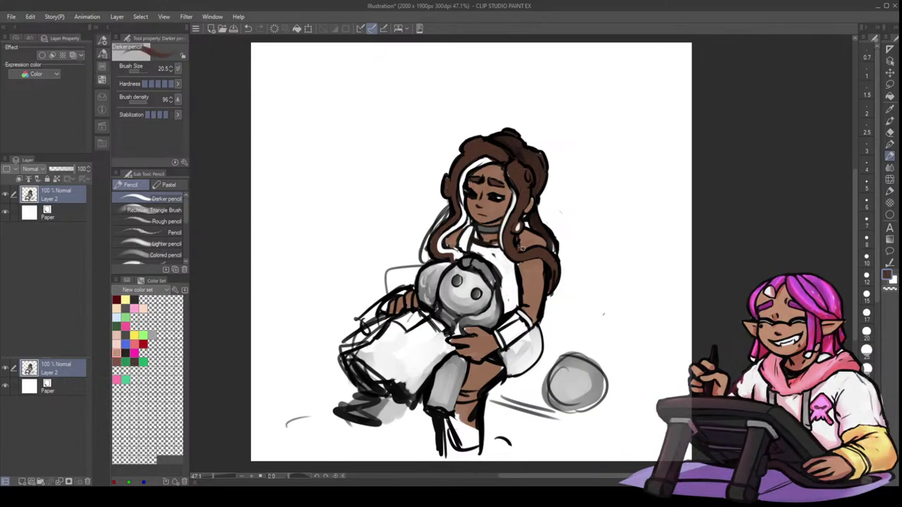
{"action": "left_click", "coordinate": [515, 241], "text": "alt"}
{"action": "left_click_drag", "start_coordinate": [516, 243], "coordinate": [530, 247]}
{"action": "key", "text": "ctrl+z"}
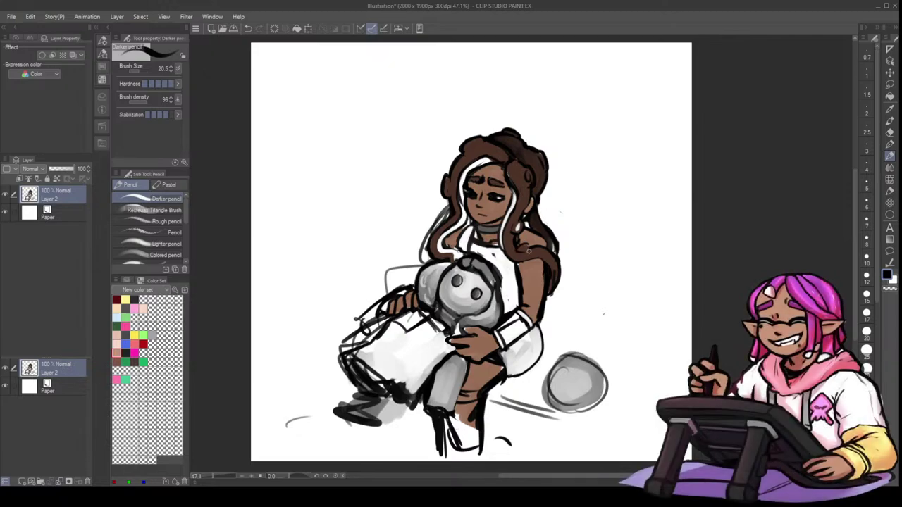
{"action": "left_click", "coordinate": [524, 247], "text": "alt"}
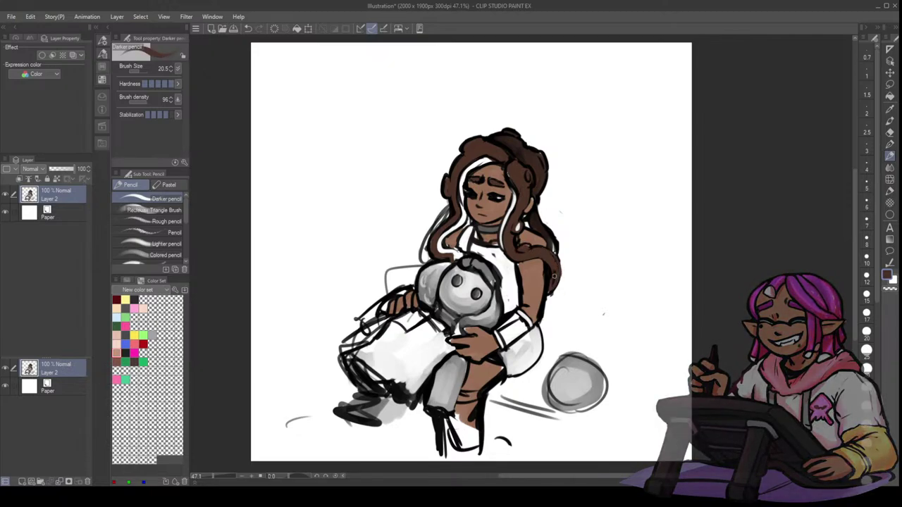
{"action": "left_click", "coordinate": [550, 268], "text": "alt"}
{"action": "left_click_drag", "start_coordinate": [549, 251], "coordinate": [548, 290]}
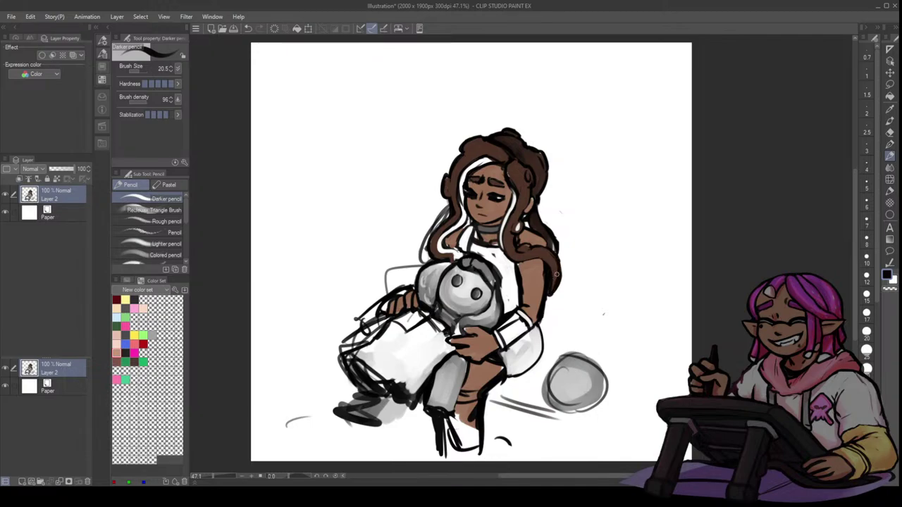
- Clean up the near upper arm's outline with sampled skin brown and near-black Darker pencil at size 20.5
{"action": "left_click", "coordinate": [523, 267], "text": "alt"}
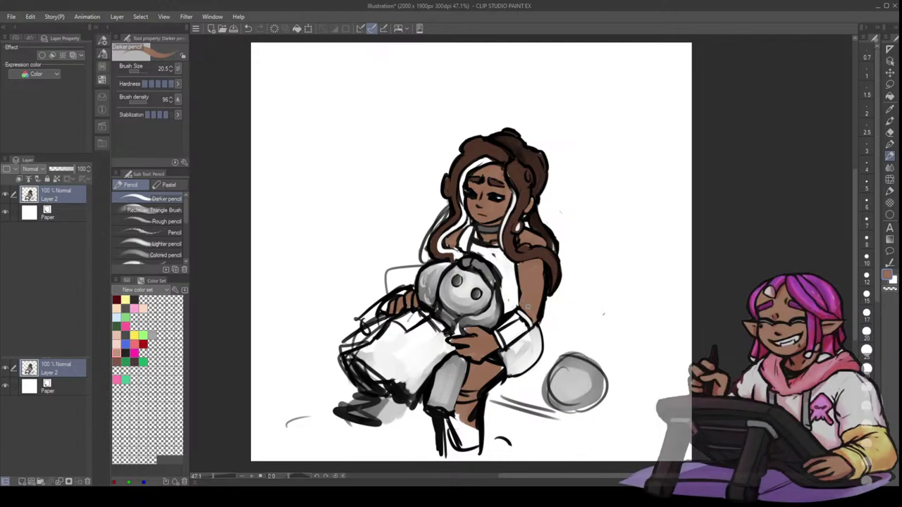
{"action": "left_click", "coordinate": [521, 292], "text": "alt"}
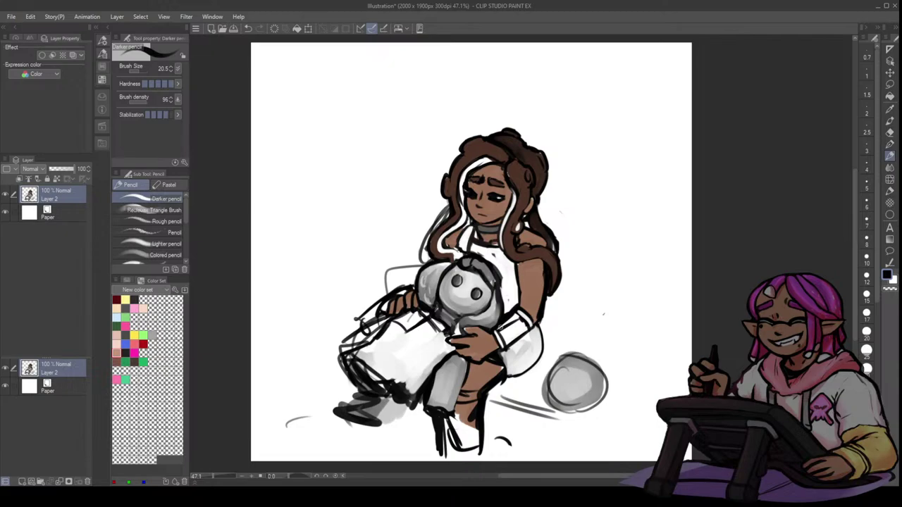
{"action": "left_click", "coordinate": [540, 263], "text": "alt"}
{"action": "mouse_move", "coordinate": [543, 262]}
{"action": "left_mouse_down"}
{"action": "mouse_move", "coordinate": [544, 279]}
{"action": "mouse_move", "coordinate": [520, 290]}
{"action": "mouse_move", "coordinate": [517, 274]}
{"action": "mouse_move", "coordinate": [516, 293]}
{"action": "left_mouse_up"}
{"action": "left_click", "coordinate": [519, 272], "text": "alt"}
- Draw the top's edge beside the hair lock in near-black and tidy where it meets the arm with sampled brown
{"action": "left_click", "coordinate": [512, 267], "text": "alt"}
{"action": "left_click_drag", "start_coordinate": [520, 244], "coordinate": [510, 261]}
{"action": "left_click", "coordinate": [499, 246], "text": "alt"}
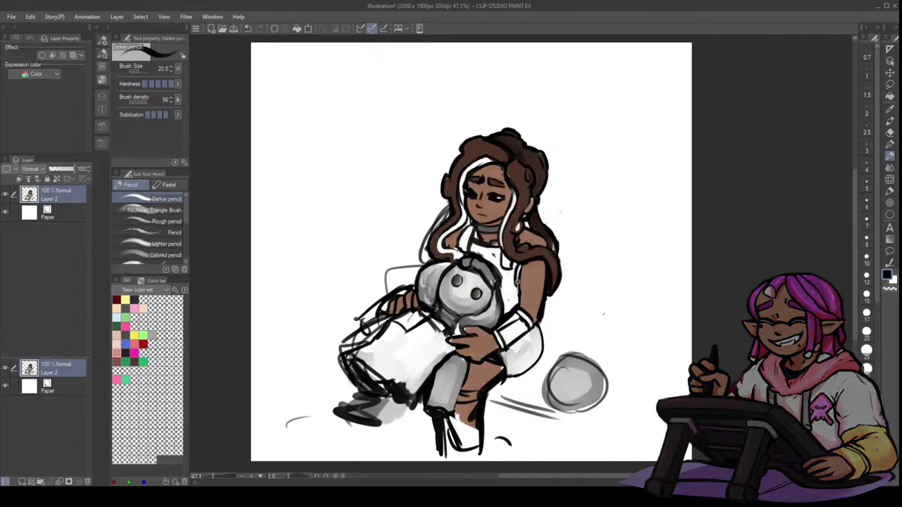
{"action": "left_click", "coordinate": [517, 266], "text": "alt"}
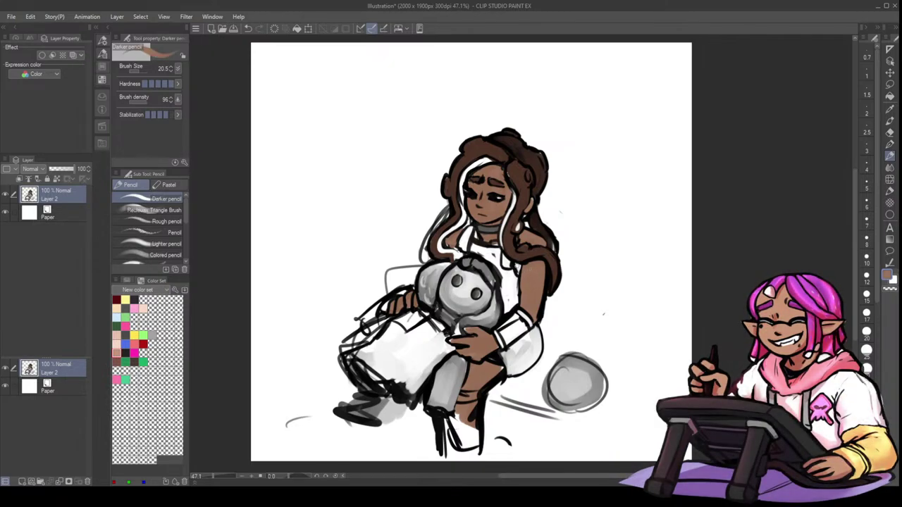
{"action": "left_click", "coordinate": [520, 267], "text": "alt"}
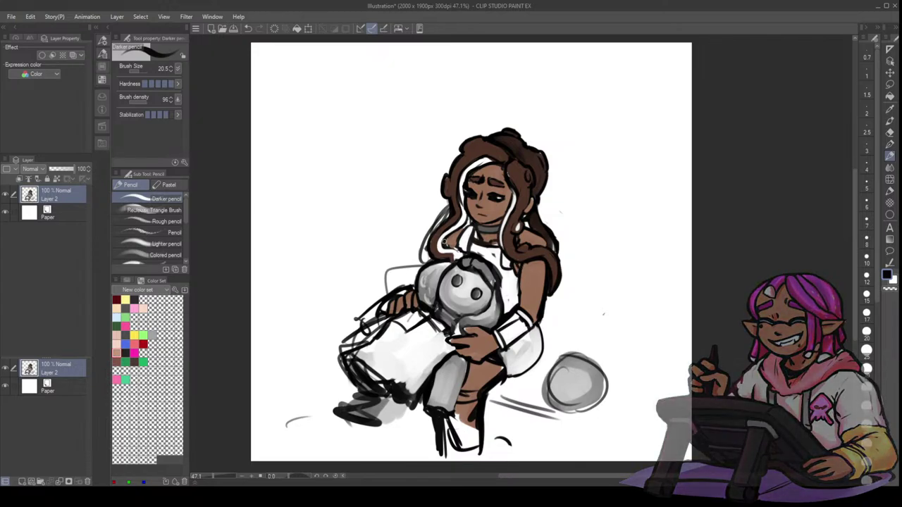
- Refine the eyes with sampled face colours and add a furrow line between the eyebrows in near-black at size 20.5
{"action": "left_click", "coordinate": [763, 109], "text": "alt"}
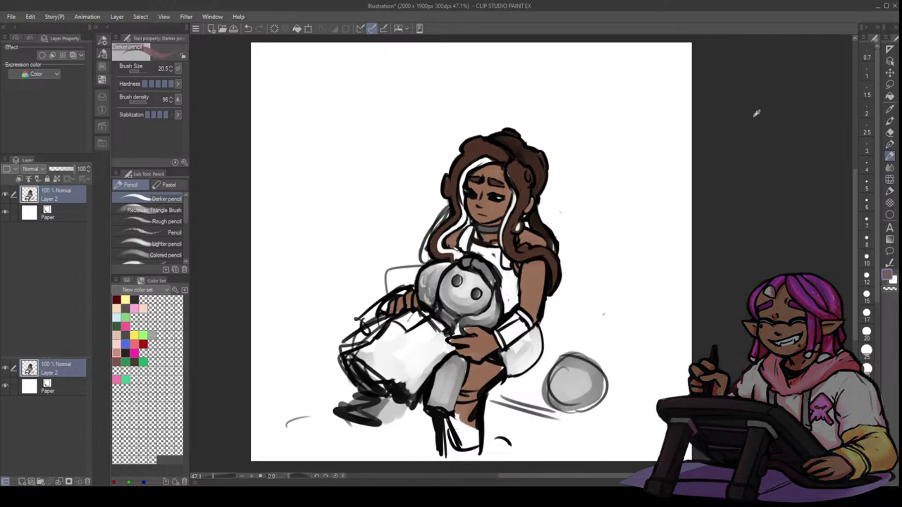
{"action": "left_click", "coordinate": [494, 194], "text": "alt"}
{"action": "left_click", "coordinate": [496, 194], "text": "alt"}
{"action": "left_click", "coordinate": [468, 190], "text": "alt"}
{"action": "left_click", "coordinate": [491, 168], "text": "alt"}
{"action": "left_click", "coordinate": [485, 175], "text": "alt"}
{"action": "left_click_drag", "start_coordinate": [485, 176], "coordinate": [485, 183]}
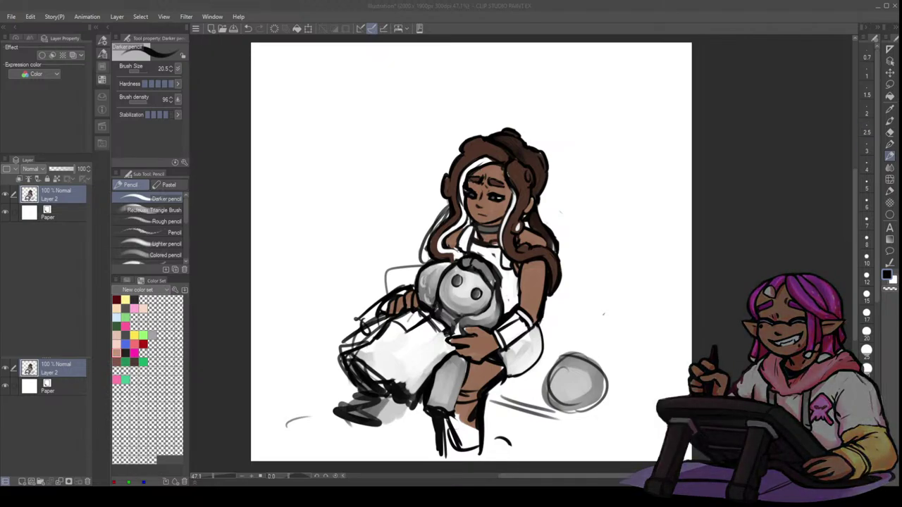
- Touch up the smaller character's body in white and block in the lower leg below the skirt in near-black at size 54.7
{"action": "left_click", "coordinate": [514, 286], "text": "alt"}
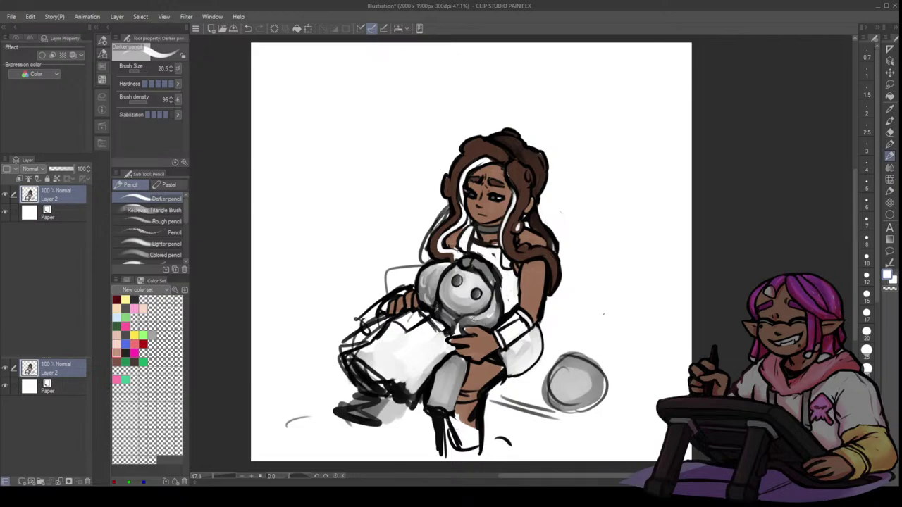
{"action": "key", "text": "x"}
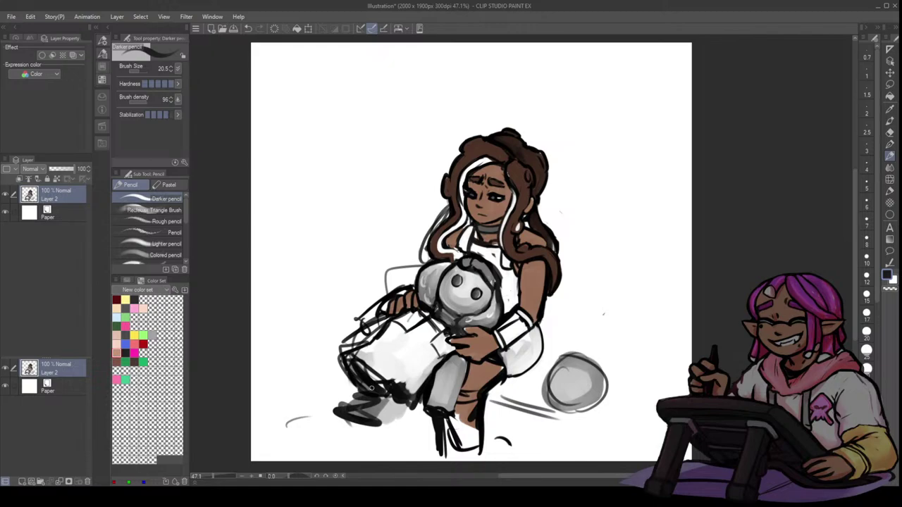
{"action": "mouse_move", "coordinate": [366, 389]}
{"action": "left_mouse_down"}
{"action": "mouse_move", "coordinate": [398, 415]}
{"action": "mouse_move", "coordinate": [396, 437]}
{"action": "mouse_move", "coordinate": [404, 400]}
{"action": "mouse_move", "coordinate": [403, 442]}
{"action": "left_mouse_up"}
{"action": "mouse_move", "coordinate": [410, 400]}
{"action": "left_mouse_down"}
{"action": "mouse_move", "coordinate": [404, 424]}
{"action": "mouse_move", "coordinate": [396, 401]}
{"action": "mouse_move", "coordinate": [411, 407]}
{"action": "mouse_move", "coordinate": [396, 441]}
{"action": "mouse_move", "coordinate": [419, 397]}
{"action": "mouse_move", "coordinate": [404, 455]}
{"action": "left_mouse_up"}
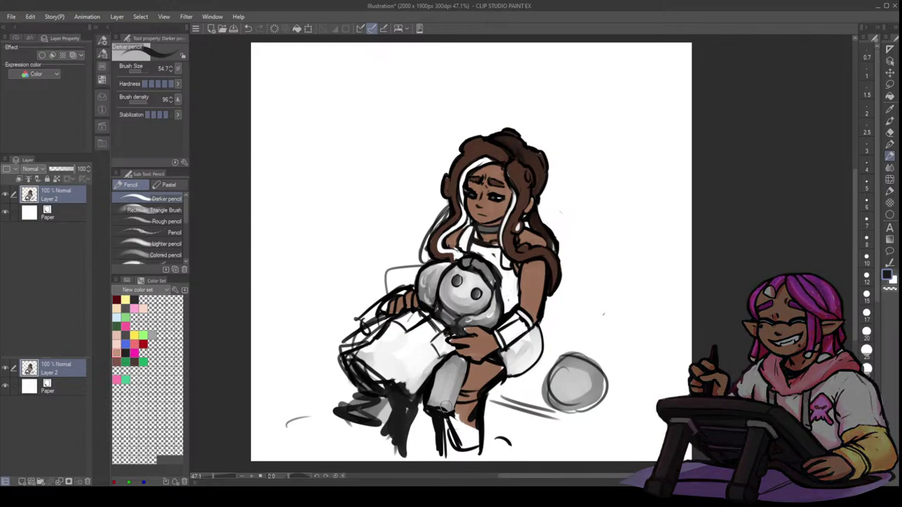
- Extend the near leg downward in sampled skin brown and fill the smaller character's foot beside it in near-black
{"action": "left_click", "coordinate": [470, 408], "text": "alt"}
{"action": "left_click_drag", "start_coordinate": [468, 404], "coordinate": [468, 386]}
{"action": "mouse_move", "coordinate": [440, 417]}
{"action": "left_mouse_down"}
{"action": "mouse_move", "coordinate": [437, 444]}
{"action": "mouse_move", "coordinate": [445, 458]}
{"action": "mouse_move", "coordinate": [458, 450]}
{"action": "left_mouse_up"}
{"action": "left_click_drag", "start_coordinate": [467, 385], "coordinate": [461, 415]}
{"action": "left_click", "coordinate": [509, 392], "text": "alt"}
{"action": "mouse_move", "coordinate": [504, 382]}
{"action": "left_mouse_down"}
{"action": "mouse_move", "coordinate": [485, 397]}
{"action": "mouse_move", "coordinate": [478, 426]}
{"action": "left_mouse_up"}
{"action": "key", "text": "ctrl+z"}
- Erase the stray lines beside the near leg, the floor marks and the grey ball with the Hard eraser at size 97
{"action": "left_click", "coordinate": [890, 132]}
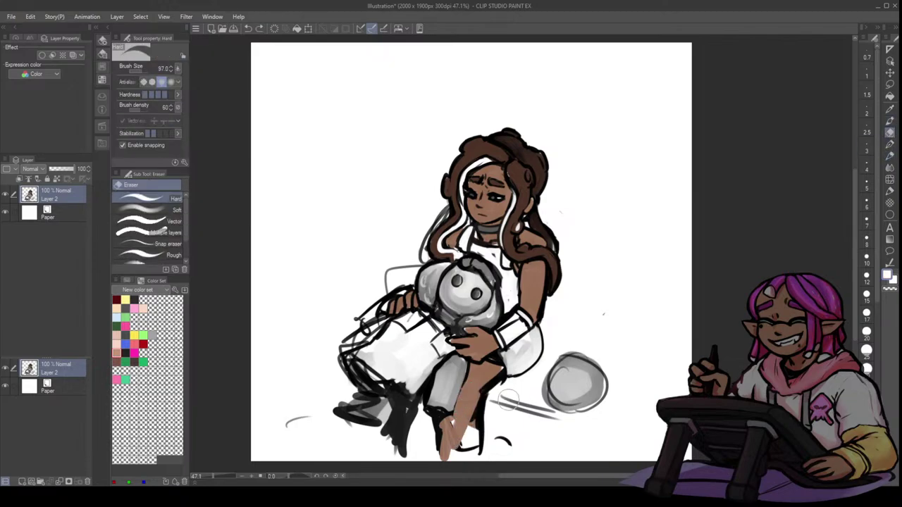
{"action": "left_click_drag", "start_coordinate": [491, 400], "coordinate": [465, 462]}
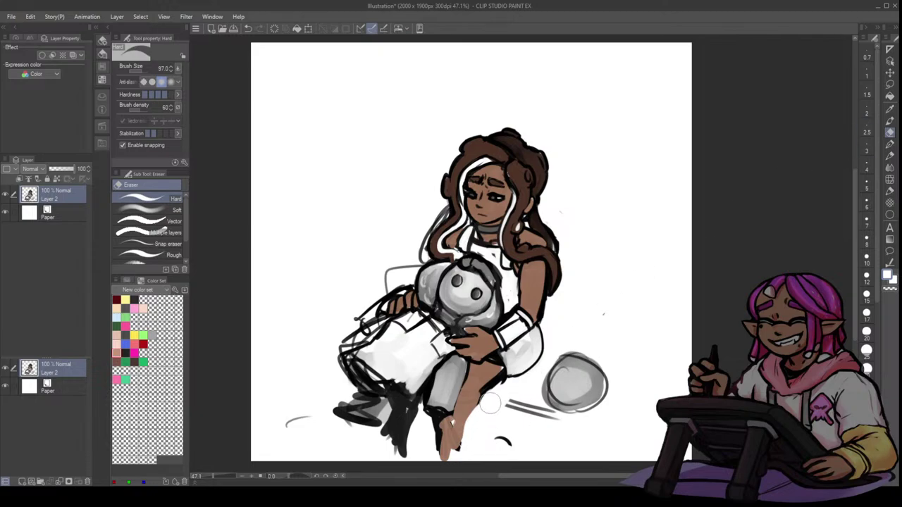
{"action": "left_click_drag", "start_coordinate": [498, 436], "coordinate": [521, 449]}
{"action": "left_click_drag", "start_coordinate": [506, 403], "coordinate": [564, 420]}
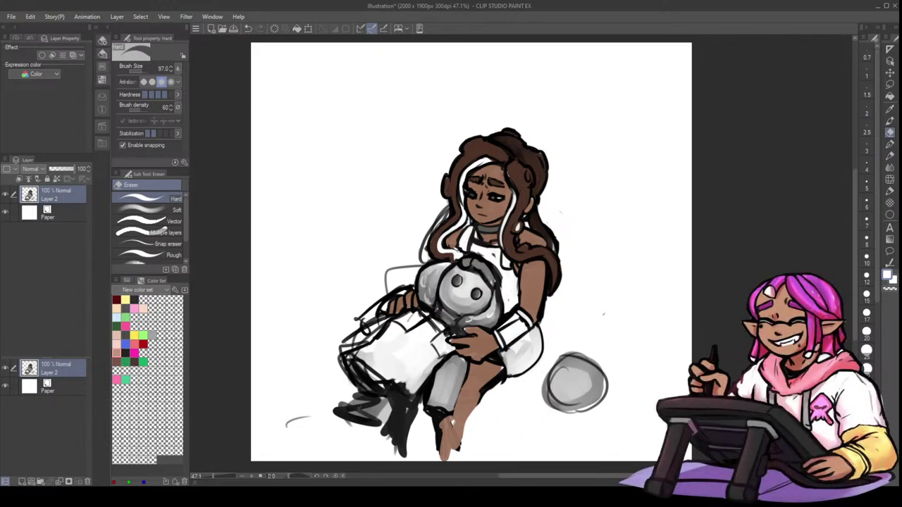
{"action": "left_click_drag", "start_coordinate": [583, 348], "coordinate": [608, 346]}
{"action": "left_click_drag", "start_coordinate": [564, 394], "coordinate": [644, 364]}
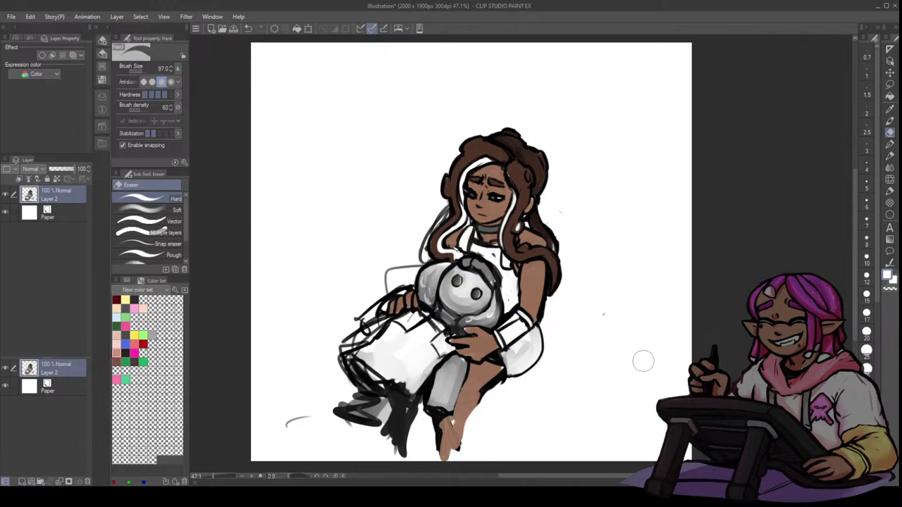
- Move the whole drawing on Layer 2 slightly up and to the right with a free transform
{"action": "key", "text": "ctrl+t"}
{"action": "left_click_drag", "start_coordinate": [529, 306], "coordinate": [541, 296]}
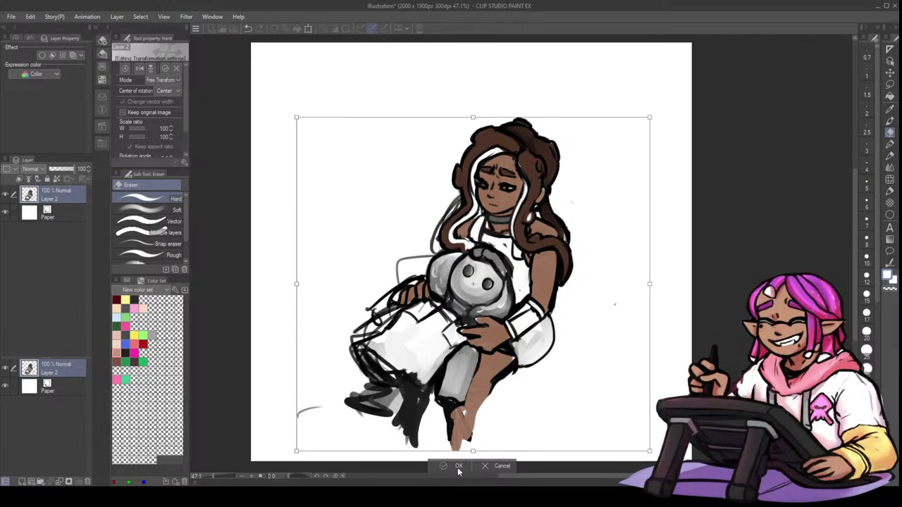
{"action": "left_click", "coordinate": [460, 469]}
- Clean the near wrist cuff with white Darker pencil at size 32.2 and redraw its outline in near-black at size 19.7
{"action": "key", "text": "p"}
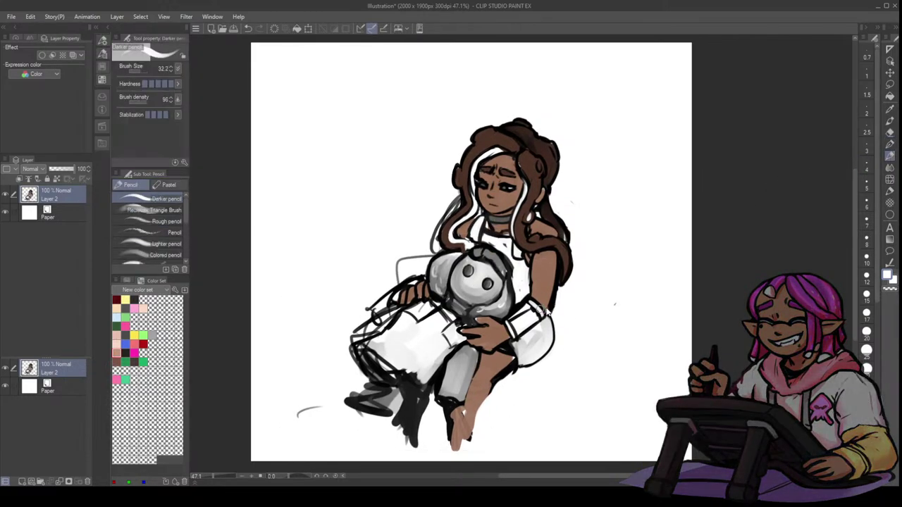
{"action": "left_click_drag", "start_coordinate": [527, 303], "coordinate": [510, 317]}
{"action": "key", "text": "bracketleft"}
{"action": "key", "text": "x"}
{"action": "key", "text": "x"}
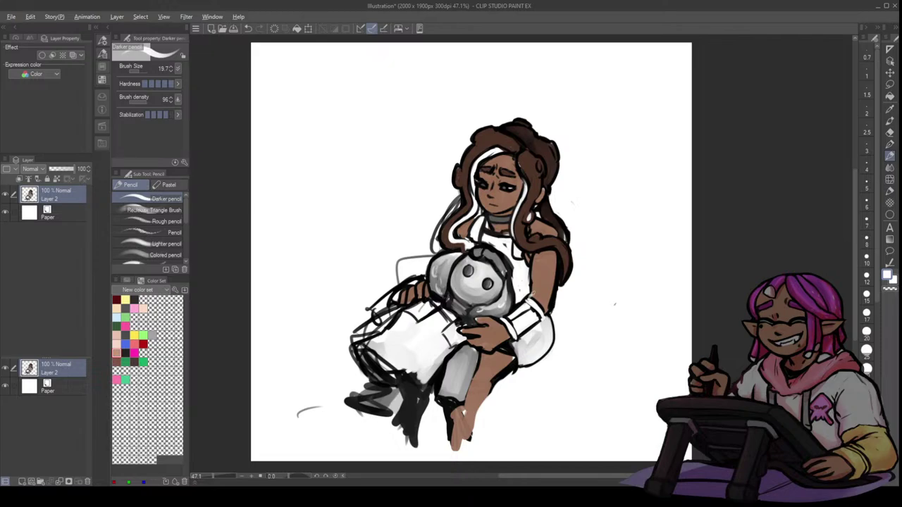
{"action": "key", "text": "x"}
{"action": "left_click_drag", "start_coordinate": [508, 318], "coordinate": [514, 342]}
- Redraw the near hand's upper contour and fingers in near-black at size 19.7, touching them up with sampled skin brown
{"action": "mouse_move", "coordinate": [472, 314]}
{"action": "left_mouse_down"}
{"action": "mouse_move", "coordinate": [482, 326]}
{"action": "mouse_move", "coordinate": [497, 322]}
{"action": "left_mouse_up"}
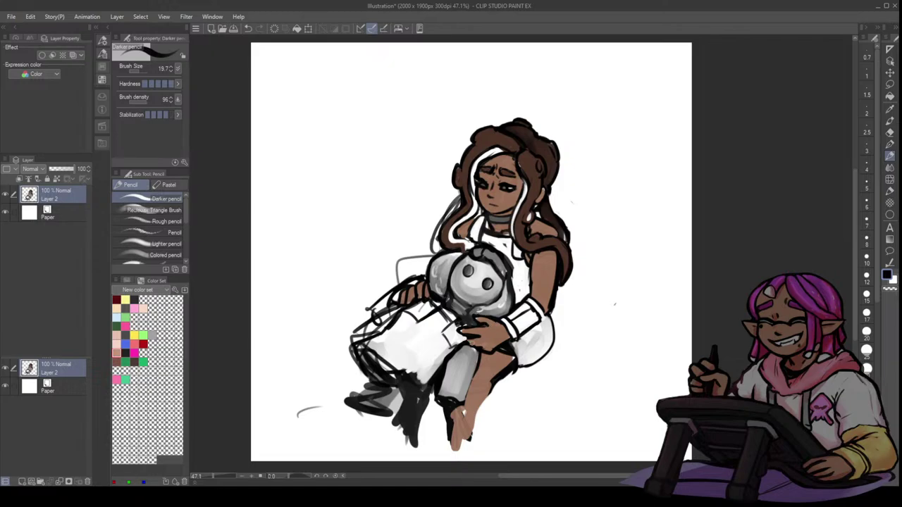
{"action": "left_click", "coordinate": [477, 342], "text": "alt"}
{"action": "mouse_move", "coordinate": [466, 338]}
{"action": "left_mouse_down"}
{"action": "mouse_move", "coordinate": [491, 349]}
{"action": "mouse_move", "coordinate": [479, 345]}
{"action": "left_mouse_up"}
{"action": "left_click", "coordinate": [466, 341], "text": "alt"}
{"action": "left_click", "coordinate": [497, 341], "text": "alt"}
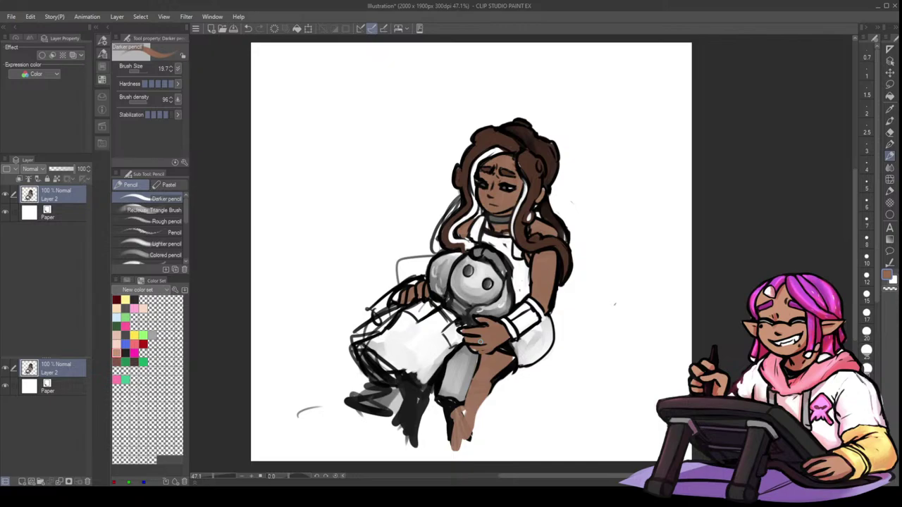
{"action": "left_click", "coordinate": [495, 351], "text": "alt"}
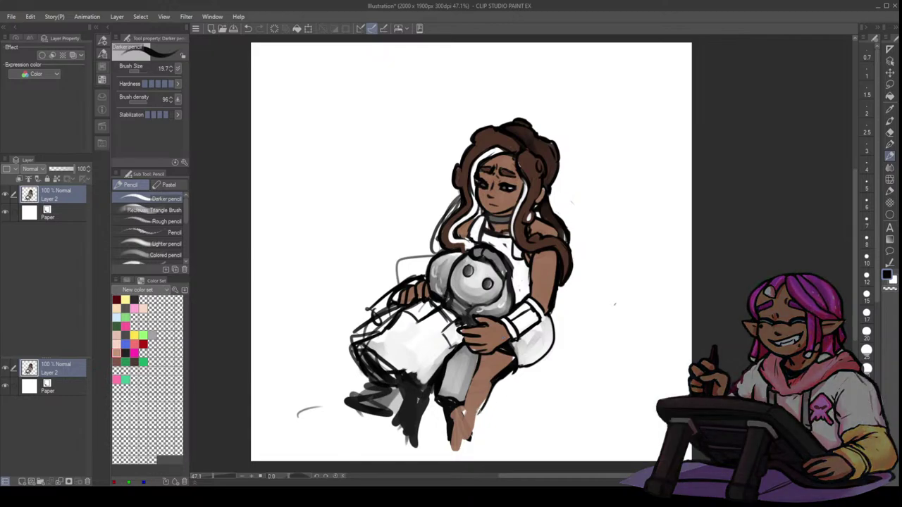
- Undo the last stroke, redraw the near thigh's underside outline in near-black at size 19.7, and touch up the dress front in white
{"action": "key", "text": "ctrl+z"}
{"action": "left_click_drag", "start_coordinate": [505, 375], "coordinate": [479, 403]}
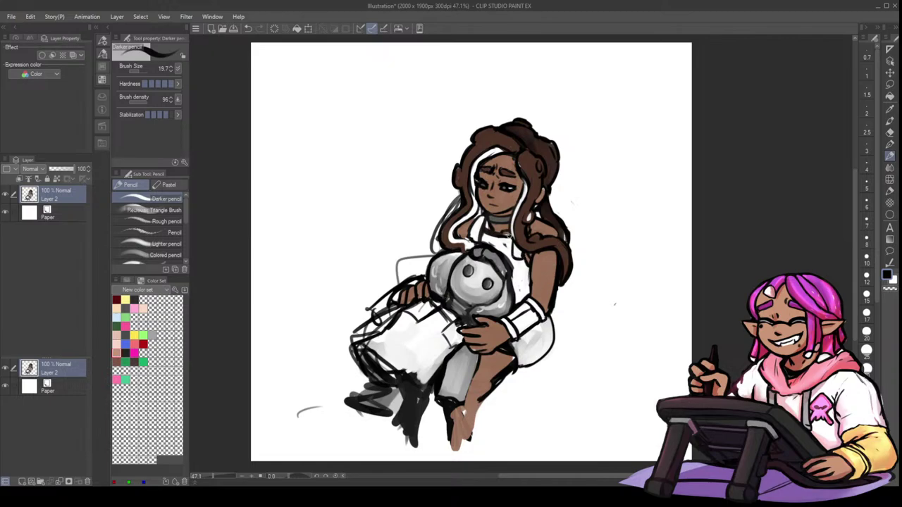
{"action": "key", "text": "x"}
{"action": "left_click_drag", "start_coordinate": [511, 240], "coordinate": [514, 258]}
{"action": "key", "text": "x"}
{"action": "mouse_move", "coordinate": [594, 139]}
{"action": "left_mouse_down"}
{"action": "mouse_move", "coordinate": [646, 131]}
{"action": "mouse_move", "coordinate": [599, 145]}
{"action": "mouse_move", "coordinate": [623, 173]}
{"action": "left_mouse_up"}
{"action": "left_click_drag", "start_coordinate": [647, 132], "coordinate": [621, 172]}
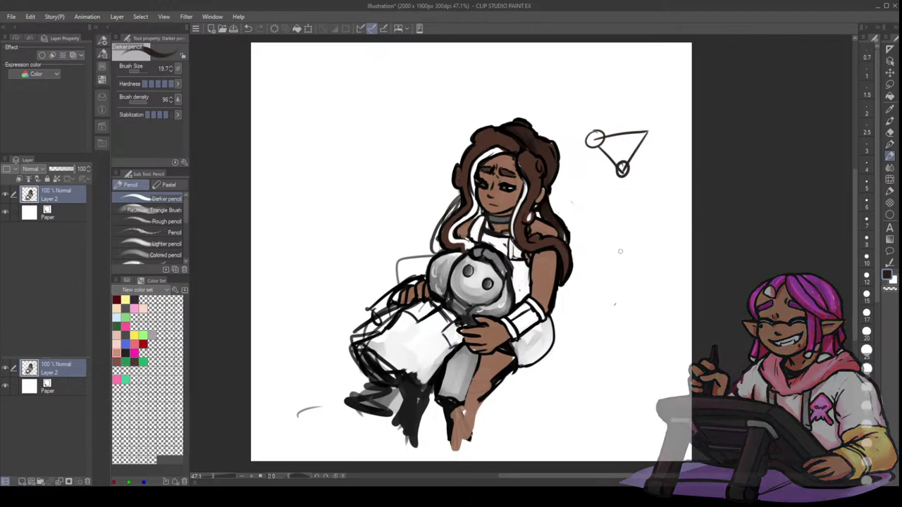
{"action": "mouse_move", "coordinate": [644, 127]}
{"action": "left_mouse_down"}
{"action": "mouse_move", "coordinate": [658, 130]}
{"action": "mouse_move", "coordinate": [647, 125]}
{"action": "left_mouse_up"}
{"action": "left_click_drag", "start_coordinate": [658, 128], "coordinate": [678, 125]}
{"action": "mouse_move", "coordinate": [583, 169]}
{"action": "left_mouse_down"}
{"action": "mouse_move", "coordinate": [623, 173]}
{"action": "mouse_move", "coordinate": [642, 130]}
{"action": "left_mouse_up"}
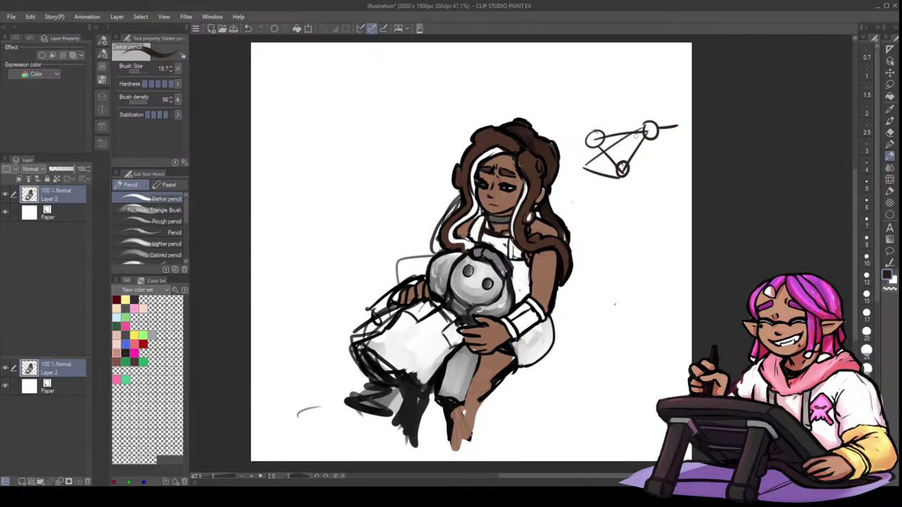
{"action": "key", "text": "ctrl+z"}
{"action": "key", "text": "ctrl+z"}
{"action": "key", "text": "ctrl+z"}
{"action": "key", "text": "ctrl+z"}
{"action": "key", "text": "ctrl+z"}
{"action": "key", "text": "ctrl+z"}
{"action": "key", "text": "ctrl+z"}
- Erase the loose sketch lines beside the hair, far arm and upper skirt edge with the Hard eraser, reducing it to size 43.7
{"action": "key", "text": "e"}
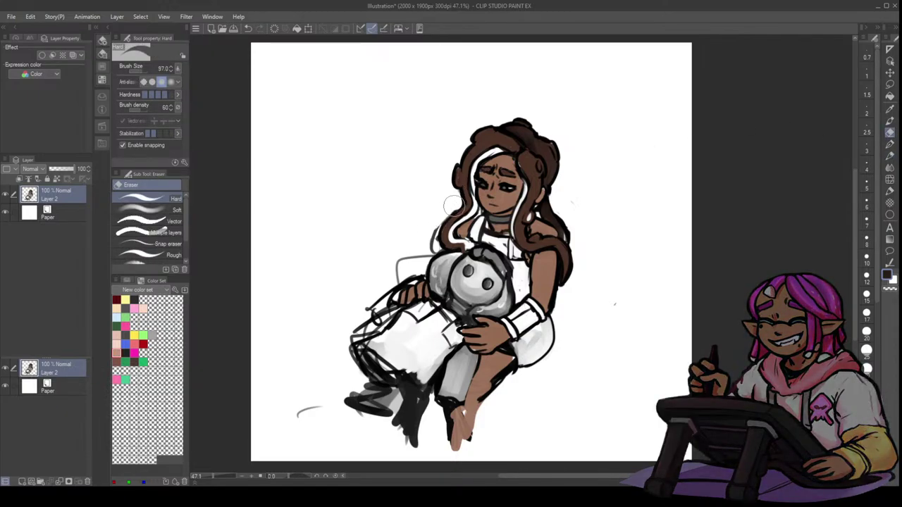
{"action": "mouse_move", "coordinate": [434, 224]}
{"action": "left_mouse_down"}
{"action": "mouse_move", "coordinate": [425, 223]}
{"action": "mouse_move", "coordinate": [433, 240]}
{"action": "left_mouse_up"}
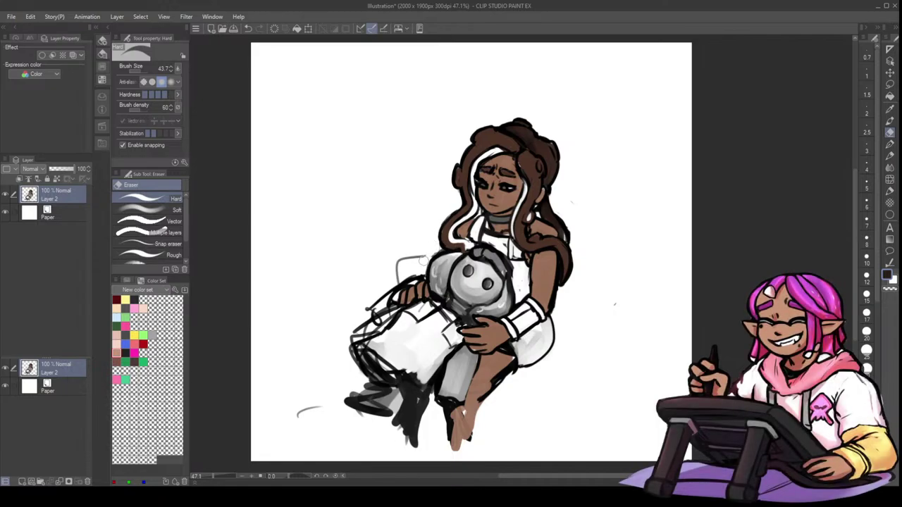
{"action": "mouse_move", "coordinate": [418, 253]}
{"action": "left_mouse_down"}
{"action": "mouse_move", "coordinate": [398, 281]}
{"action": "mouse_move", "coordinate": [413, 279]}
{"action": "mouse_move", "coordinate": [380, 300]}
{"action": "mouse_move", "coordinate": [395, 289]}
{"action": "mouse_move", "coordinate": [361, 332]}
{"action": "mouse_move", "coordinate": [378, 314]}
{"action": "left_mouse_up"}
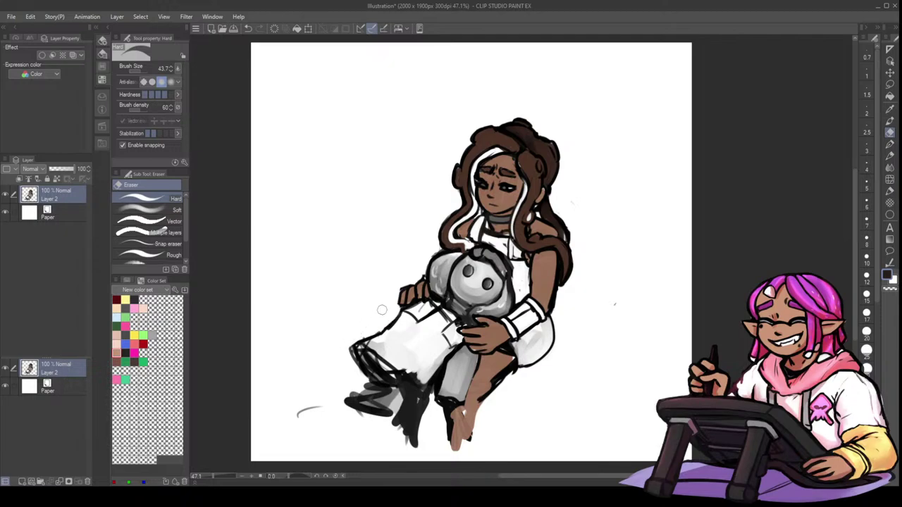
- Fill the strip along the skirt's far edge with sampled grey and outline it in near-black with Darker pencil at size 29.9
{"action": "key", "text": "p"}
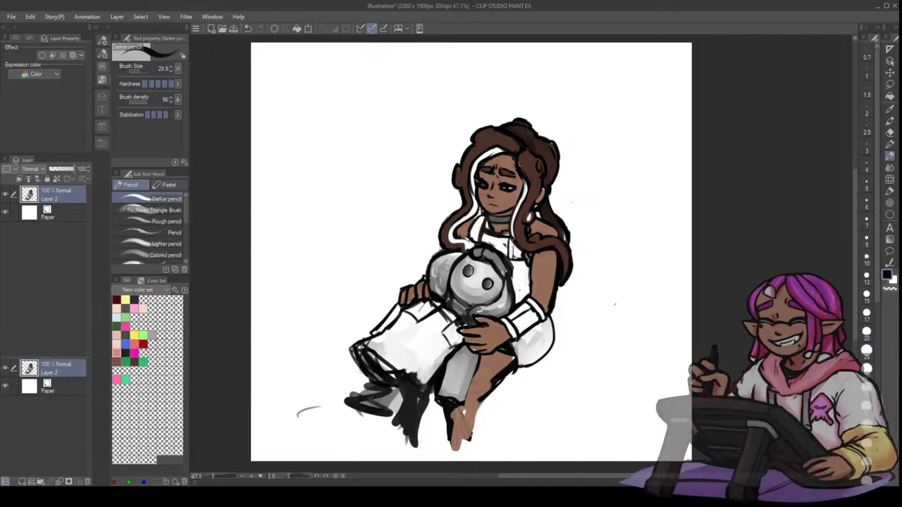
{"action": "left_click", "coordinate": [438, 277], "text": "alt"}
{"action": "key", "text": "bracketright"}
{"action": "left_click_drag", "start_coordinate": [396, 310], "coordinate": [370, 337]}
{"action": "left_click", "coordinate": [403, 305], "text": "alt"}
{"action": "left_click_drag", "start_coordinate": [407, 304], "coordinate": [366, 336]}
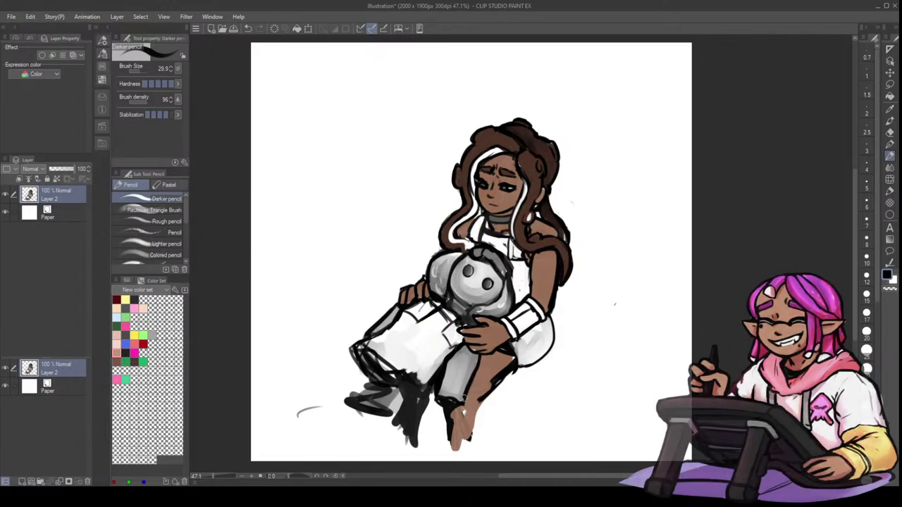
- Shape the near lower leg in near-black, fill it with sampled skin brown at size 46.2, and outline its back edge at size 27.9
{"action": "left_click_drag", "start_coordinate": [483, 397], "coordinate": [460, 446]}
{"action": "left_click", "coordinate": [459, 412], "text": "alt"}
{"action": "left_click", "coordinate": [444, 404], "text": "alt"}
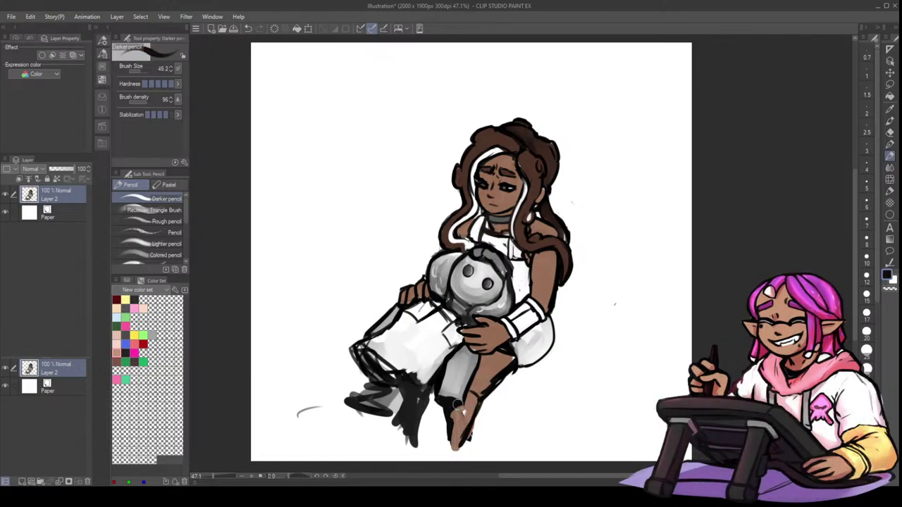
{"action": "left_click_drag", "start_coordinate": [452, 410], "coordinate": [451, 444]}
{"action": "left_click", "coordinate": [468, 414], "text": "alt"}
{"action": "left_click_drag", "start_coordinate": [466, 403], "coordinate": [457, 442]}
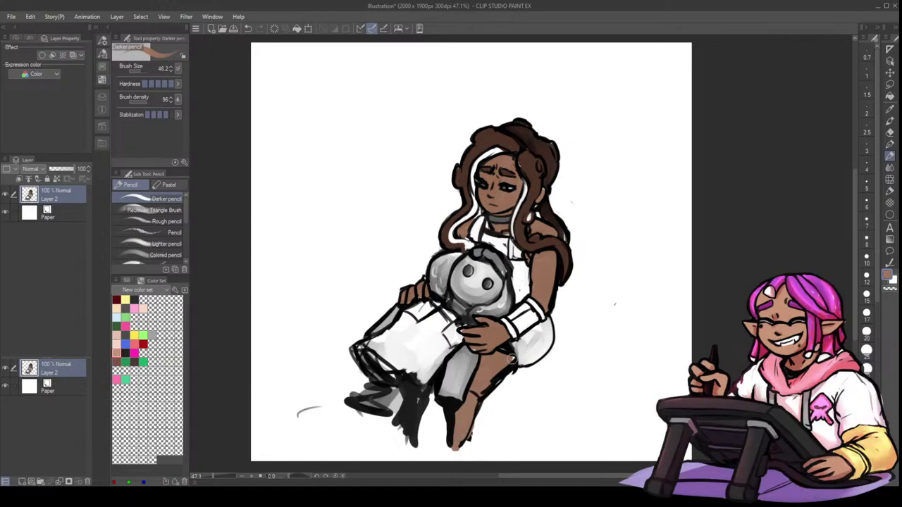
{"action": "left_click", "coordinate": [517, 367], "text": "alt"}
{"action": "mouse_move", "coordinate": [518, 365]}
{"action": "left_mouse_down"}
{"action": "mouse_move", "coordinate": [481, 396]}
{"action": "mouse_move", "coordinate": [471, 439]}
{"action": "left_mouse_up"}
- Add the second lower leg in near-black and skin brown, refine the near calf's outline, and clean its outer edge with the Hard eraser at size 43.7
{"action": "left_click_drag", "start_coordinate": [439, 408], "coordinate": [437, 442]}
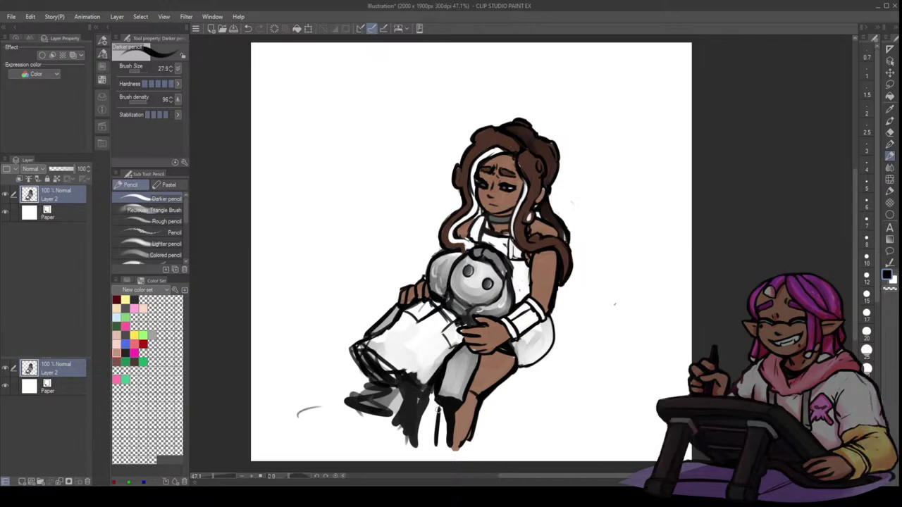
{"action": "left_click", "coordinate": [467, 417], "text": "alt"}
{"action": "left_click_drag", "start_coordinate": [441, 411], "coordinate": [446, 443]}
{"action": "left_click", "coordinate": [484, 391], "text": "alt"}
{"action": "left_click_drag", "start_coordinate": [482, 395], "coordinate": [468, 441]}
{"action": "left_click", "coordinate": [890, 133]}
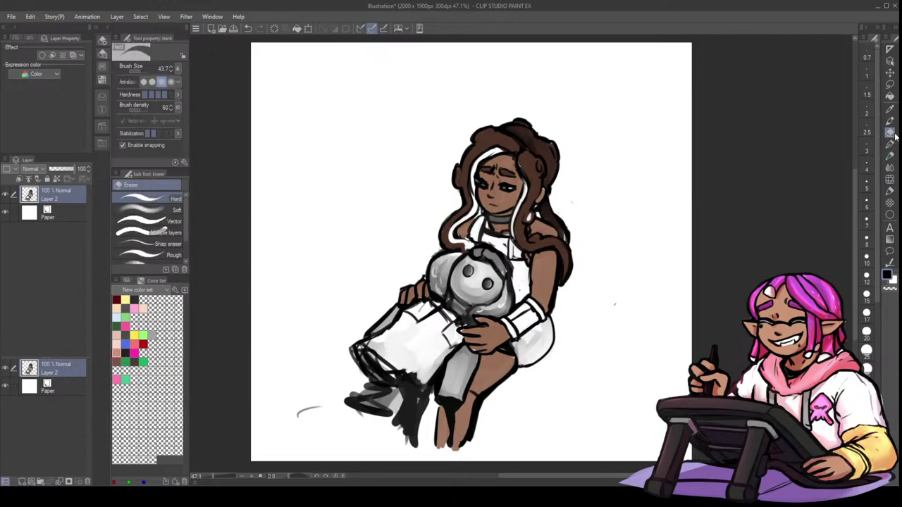
{"action": "mouse_move", "coordinate": [507, 389]}
{"action": "left_mouse_down"}
{"action": "mouse_move", "coordinate": [482, 401]}
{"action": "mouse_move", "coordinate": [475, 441]}
{"action": "left_mouse_up"}
- Paint the character's remaining leg area skin brown with the G-pen at size 136.7 on a new layer beneath the drawing, and merge Layer 2 down onto it
{"action": "key", "text": "p"}
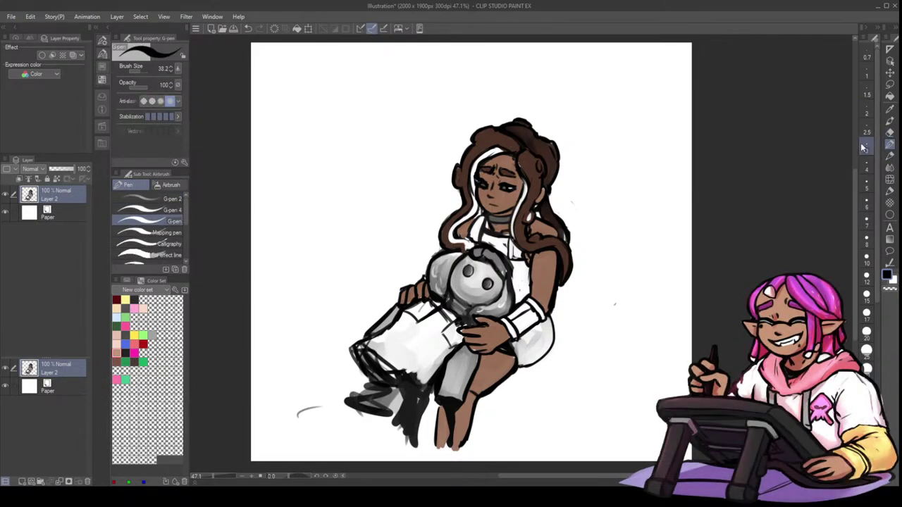
{"action": "left_click", "coordinate": [63, 211]}
{"action": "left_click", "coordinate": [22, 482]}
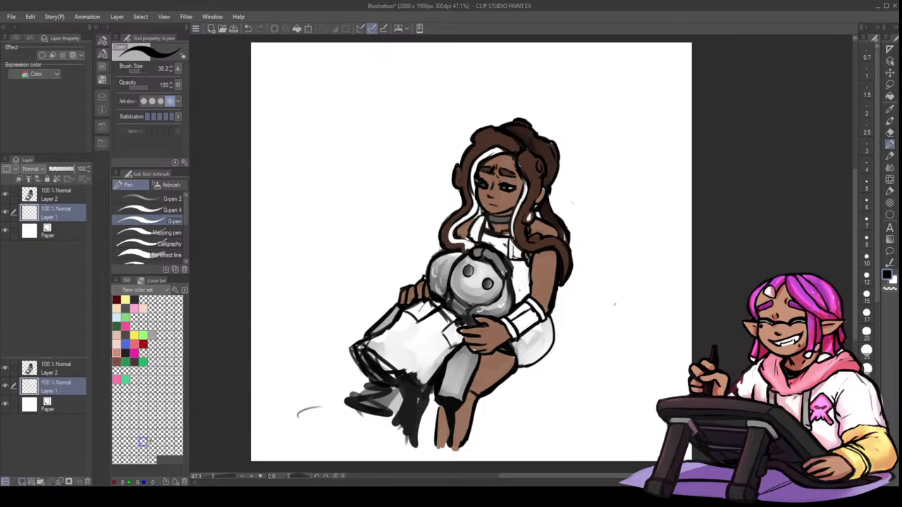
{"action": "left_click", "coordinate": [484, 328], "text": "alt"}
{"action": "mouse_move", "coordinate": [448, 377]}
{"action": "left_mouse_down"}
{"action": "mouse_move", "coordinate": [436, 359]}
{"action": "mouse_move", "coordinate": [430, 432]}
{"action": "left_mouse_up"}
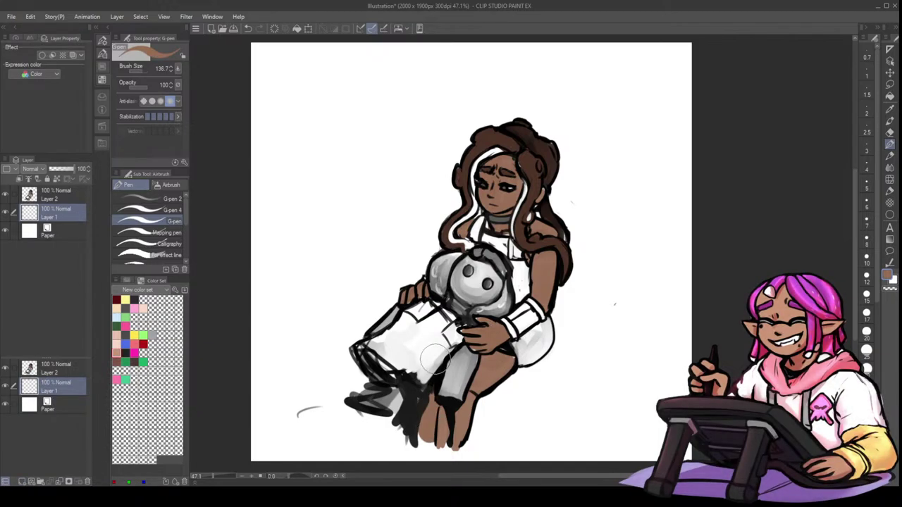
{"action": "key", "text": "ctrl+z"}
{"action": "mouse_move", "coordinate": [408, 385]}
{"action": "left_mouse_down"}
{"action": "mouse_move", "coordinate": [401, 422]}
{"action": "mouse_move", "coordinate": [419, 367]}
{"action": "mouse_move", "coordinate": [406, 422]}
{"action": "mouse_move", "coordinate": [451, 379]}
{"action": "mouse_move", "coordinate": [417, 396]}
{"action": "mouse_move", "coordinate": [461, 367]}
{"action": "mouse_move", "coordinate": [414, 395]}
{"action": "mouse_move", "coordinate": [449, 393]}
{"action": "left_mouse_up"}
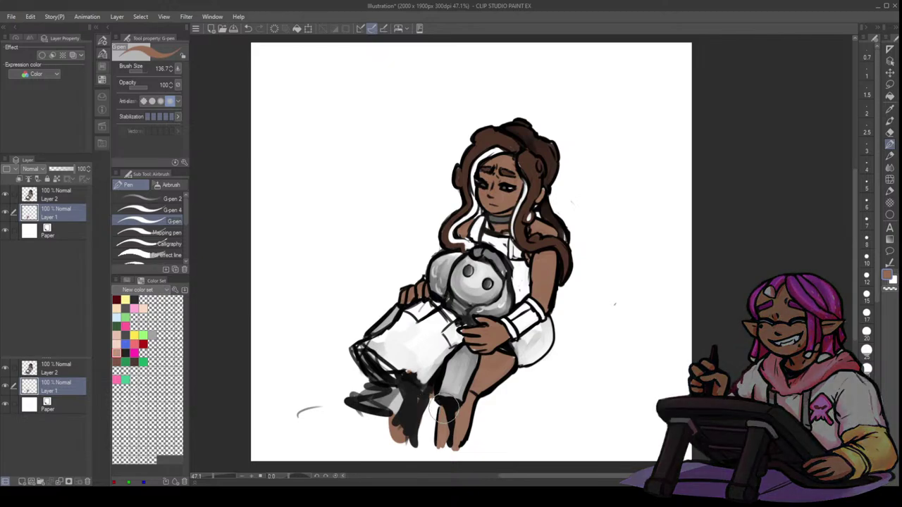
{"action": "left_click", "coordinate": [57, 200]}
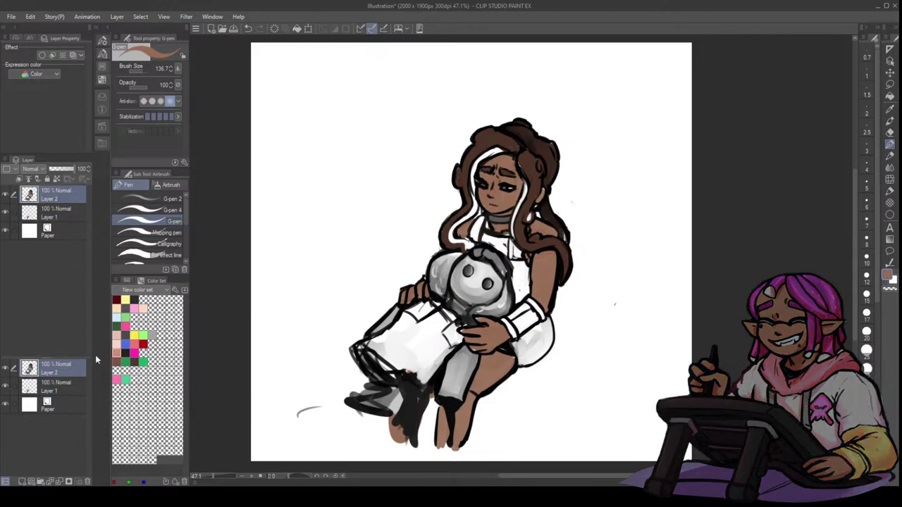
{"action": "left_click", "coordinate": [68, 481]}
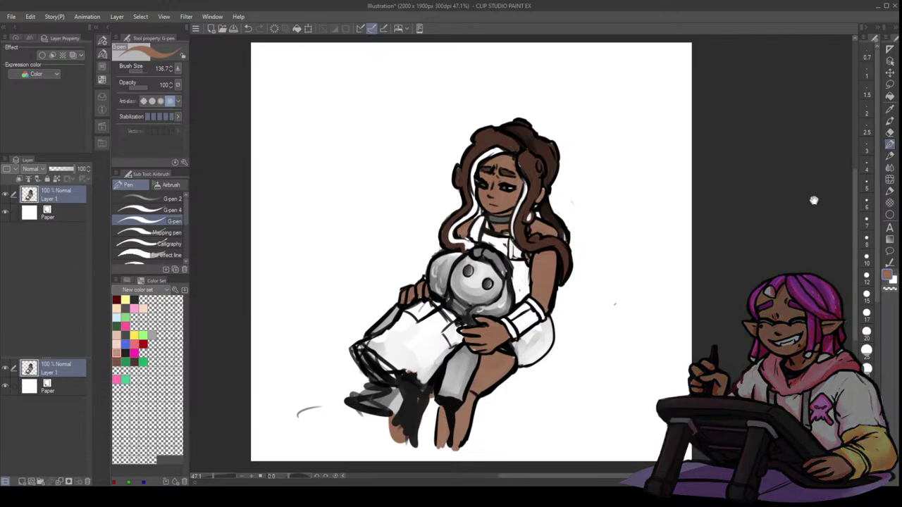
- Fill the inside of the skirt hem in near-black with Darker pencil at size 51.1
{"action": "left_click", "coordinate": [891, 156]}
{"action": "key", "text": "]"}
{"action": "left_click_drag", "start_coordinate": [369, 359], "coordinate": [413, 385]}
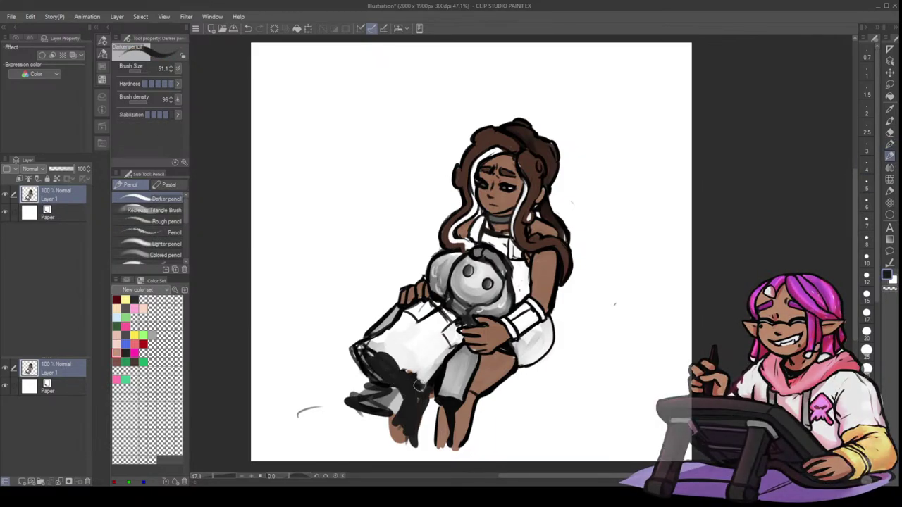
- Flip the canvas view horizontally, repaint the skirt beside the near hand in white and light grey at size 42.7, and redraw its outline at size 25.3
{"action": "key", "text": "h"}
{"action": "left_click_drag", "start_coordinate": [796, 238], "coordinate": [765, 239]}
{"action": "left_click_drag", "start_coordinate": [523, 358], "coordinate": [533, 359]}
{"action": "key", "text": "["}
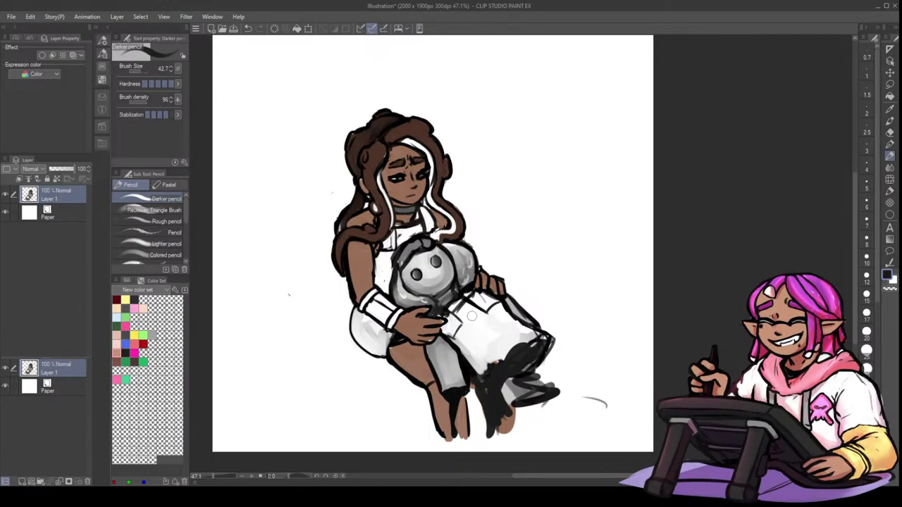
{"action": "key", "text": "x"}
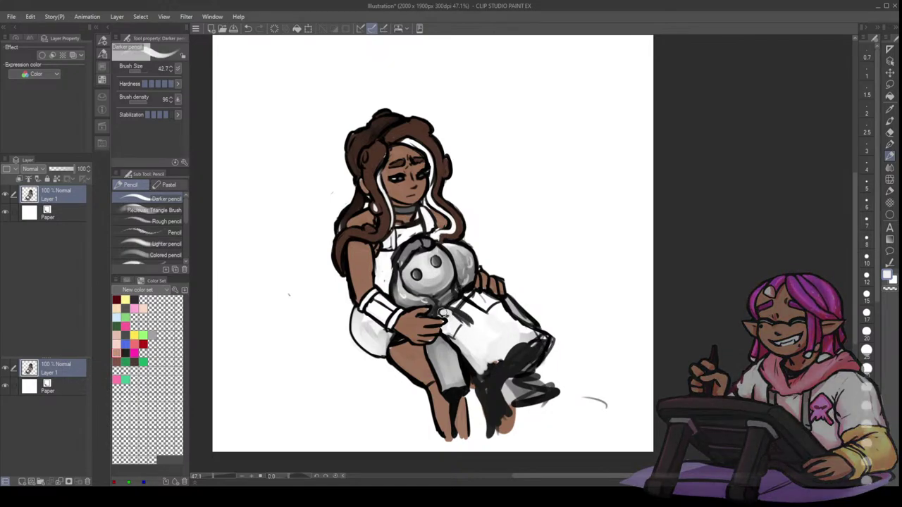
{"action": "mouse_move", "coordinate": [440, 311]}
{"action": "left_mouse_down"}
{"action": "mouse_move", "coordinate": [467, 322]}
{"action": "mouse_move", "coordinate": [442, 340]}
{"action": "left_mouse_up"}
{"action": "left_click", "coordinate": [444, 348], "text": "alt"}
{"action": "left_click", "coordinate": [444, 346], "text": "alt"}
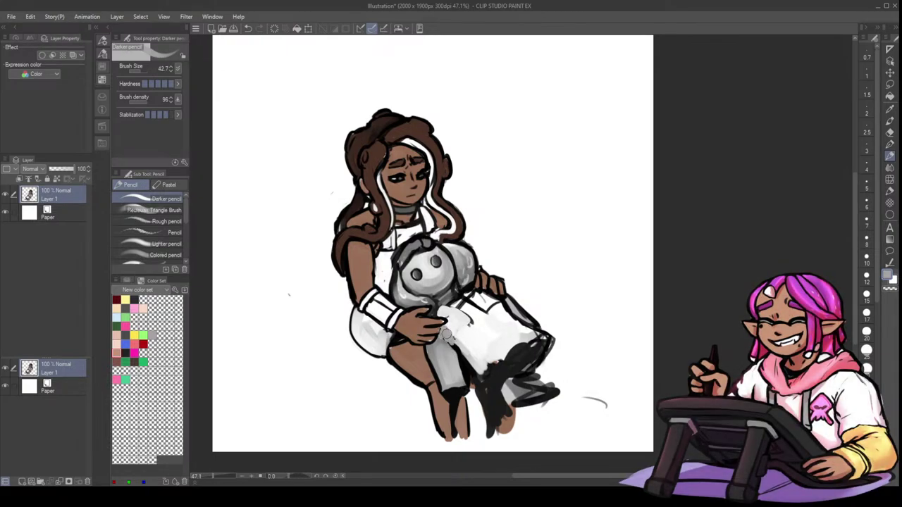
{"action": "left_click", "coordinate": [455, 343], "text": "alt"}
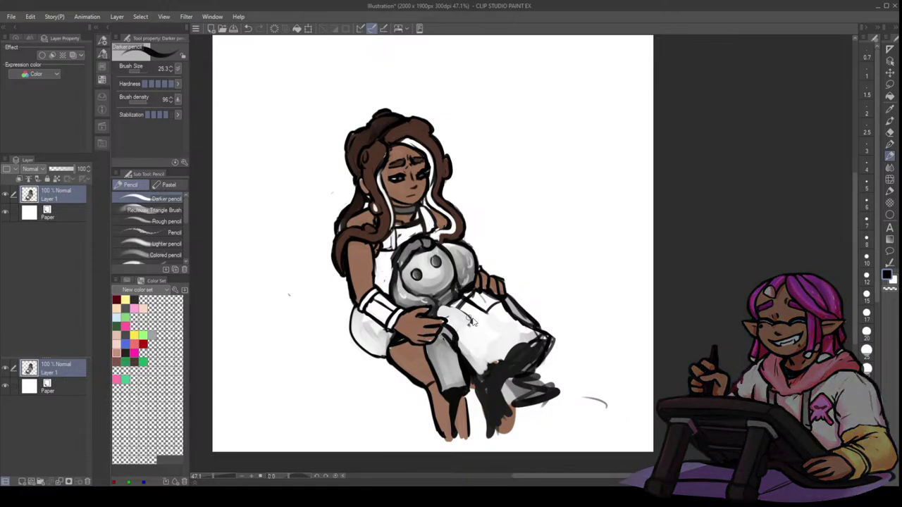
- Cover the skirt's upper line near the far hand in white, redraw the fold marks in near-black at size 25.3, and undo the last stroke
{"action": "key", "text": "x"}
{"action": "mouse_move", "coordinate": [465, 302]}
{"action": "left_mouse_down"}
{"action": "mouse_move", "coordinate": [488, 312]}
{"action": "mouse_move", "coordinate": [463, 297]}
{"action": "mouse_move", "coordinate": [485, 302]}
{"action": "left_mouse_up"}
{"action": "key", "text": "x"}
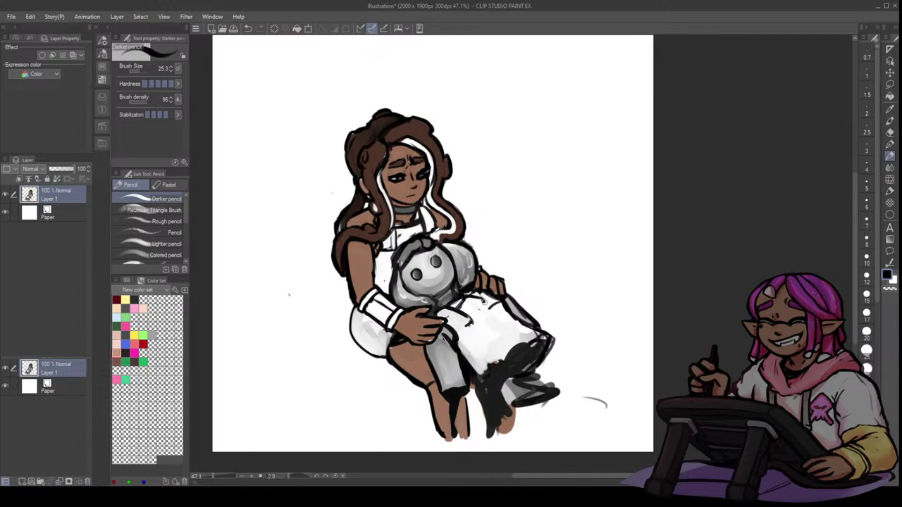
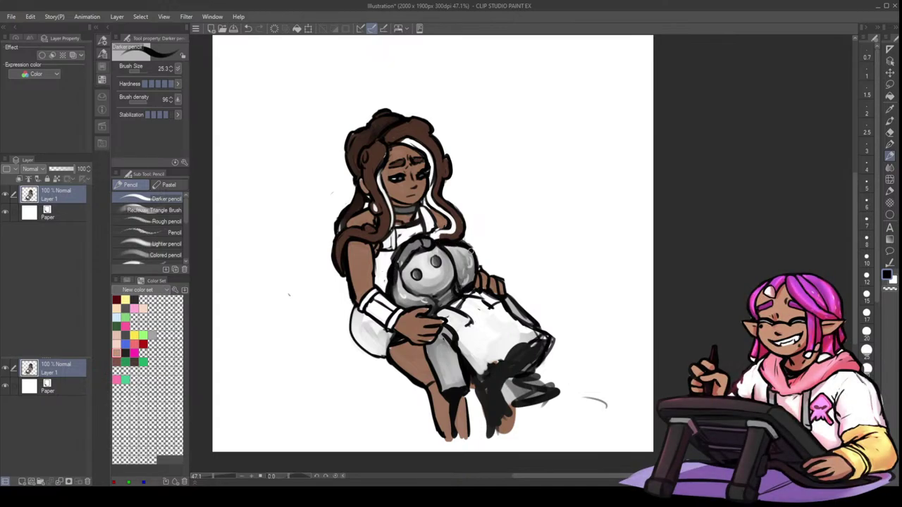
{"action": "key", "text": "ctrl+z"}
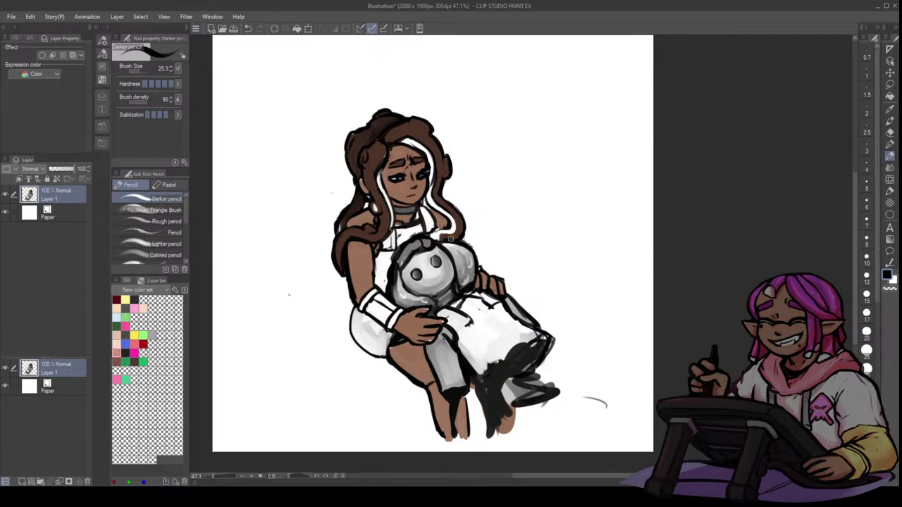
- Touch up the far shoulder beside the hair with sampled colours and redraw the near arm's outer outline in near-black at size 25.3
{"action": "left_click", "coordinate": [443, 222], "text": "alt"}
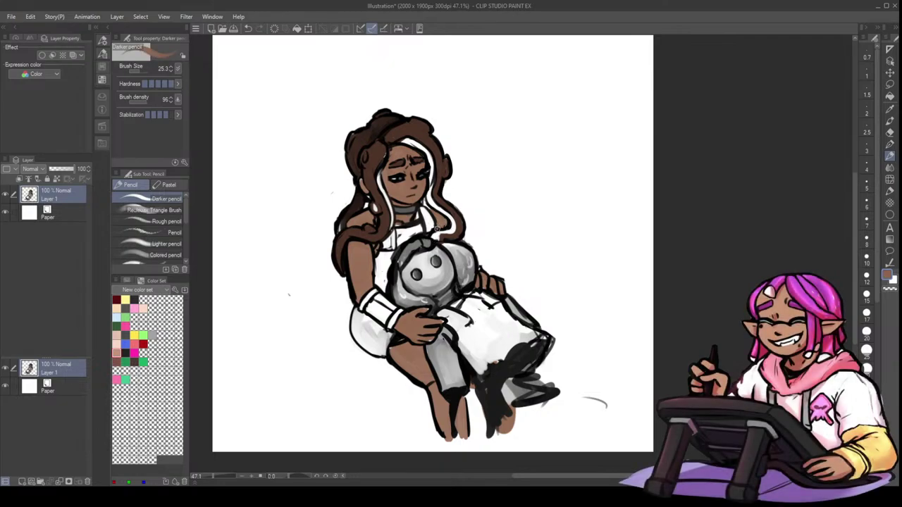
{"action": "left_click", "coordinate": [435, 231], "text": "alt"}
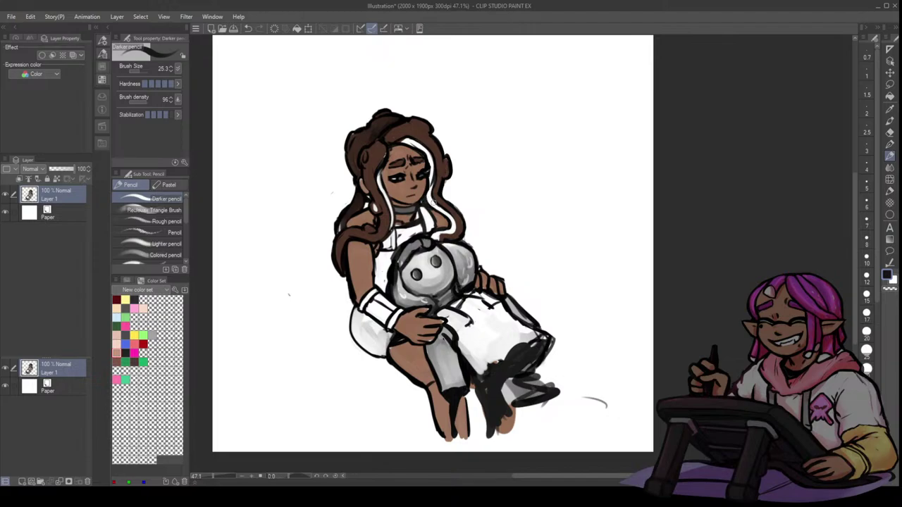
{"action": "left_click_drag", "start_coordinate": [347, 256], "coordinate": [354, 305]}
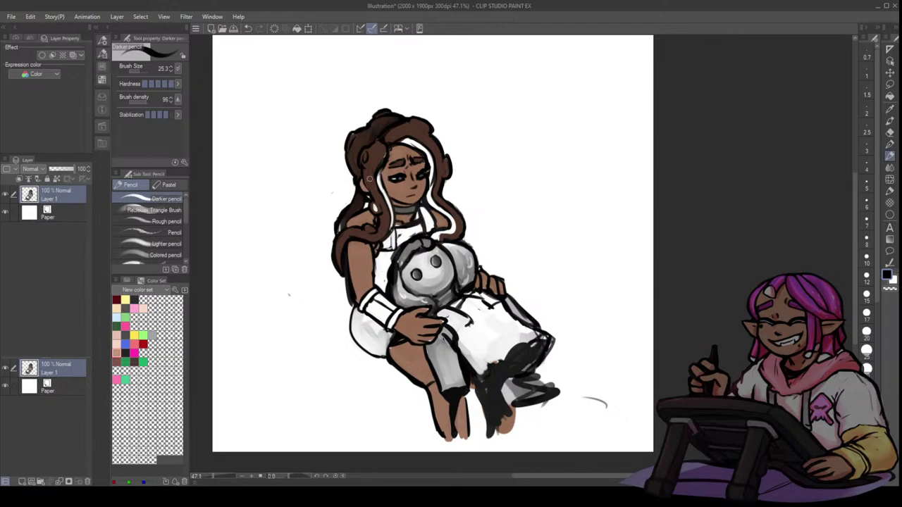
- Refine the eyes and face edge with sampled near-black and skin brown using Darker pencil at size 25.3
{"action": "left_click", "coordinate": [391, 185], "text": "alt"}
{"action": "left_click", "coordinate": [386, 167], "text": "alt"}
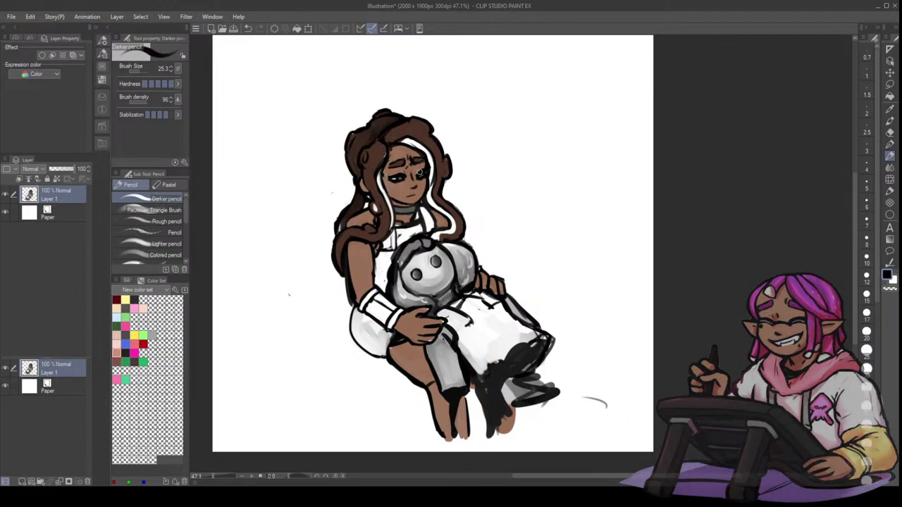
{"action": "left_click", "coordinate": [420, 178], "text": "alt"}
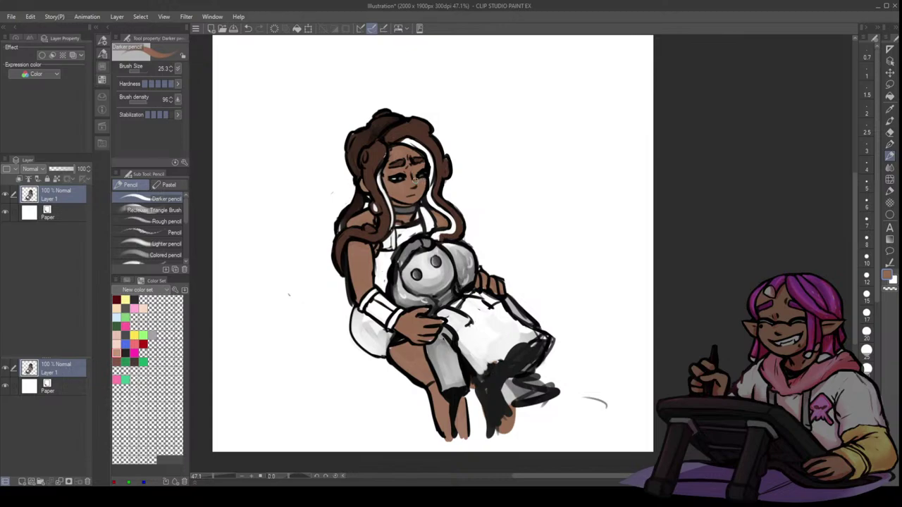
{"action": "left_click", "coordinate": [413, 176], "text": "alt"}
{"action": "left_click", "coordinate": [425, 189], "text": "alt"}
- Touch up the far hair tip and dress strap with sampled hair brown, near-black and light grey, and clean the dress front in white at size 16.7
{"action": "left_click", "coordinate": [443, 236], "text": "alt"}
{"action": "left_click", "coordinate": [440, 227], "text": "alt"}
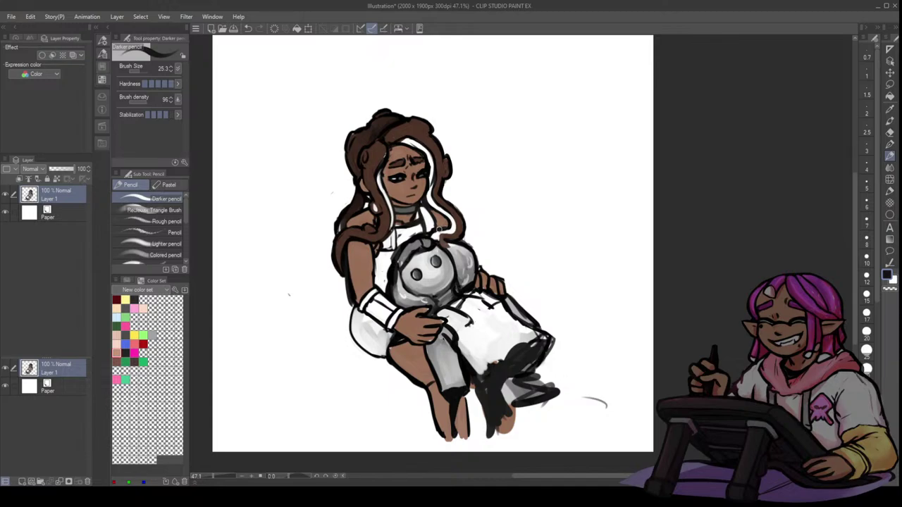
{"action": "left_click", "coordinate": [436, 224], "text": "alt"}
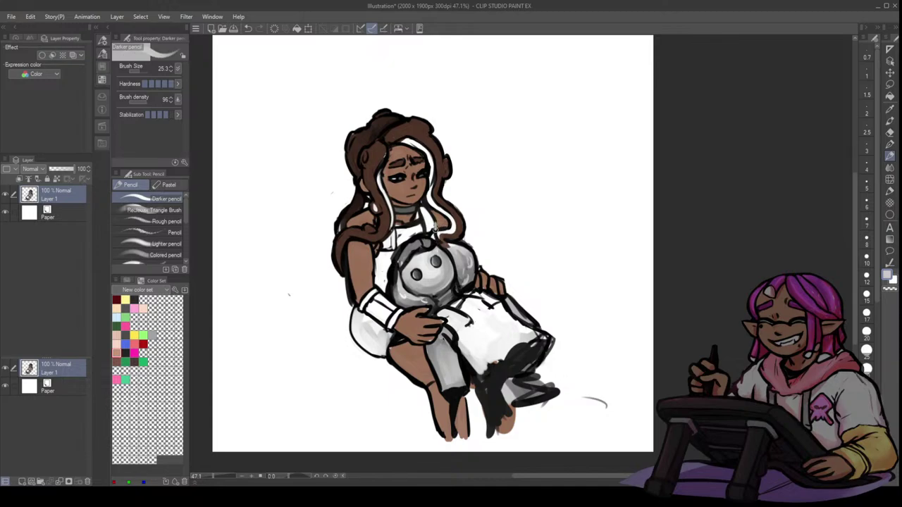
{"action": "key", "text": "]"}
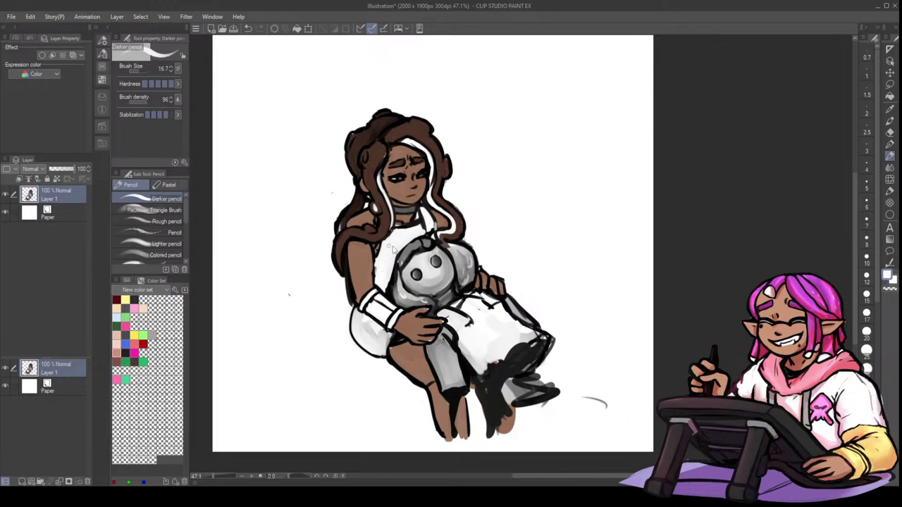
- Widen the near upper arm with sampled skin brown at size 42.3 and redraw its inner outline in near-black at size 29.5
{"action": "left_click", "coordinate": [374, 254], "text": "alt"}
{"action": "key", "text": "]"}
{"action": "left_click", "coordinate": [367, 250], "text": "alt"}
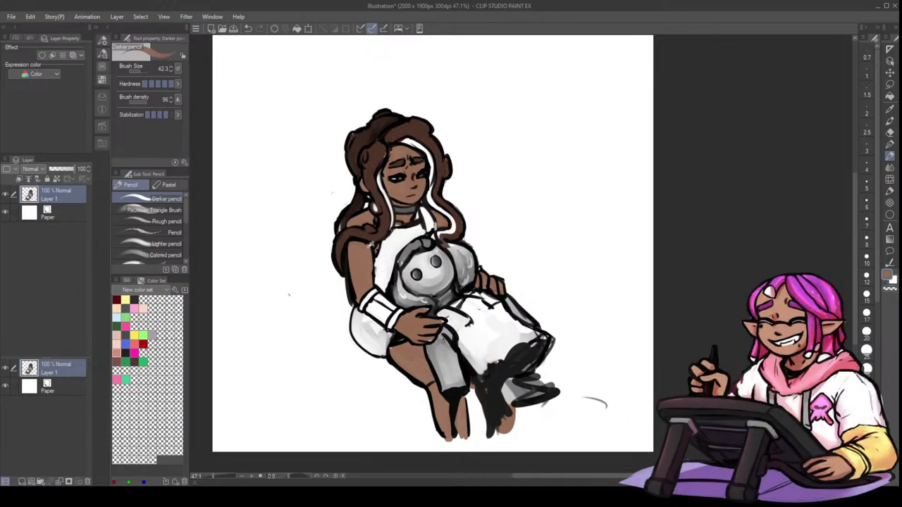
{"action": "left_click_drag", "start_coordinate": [373, 248], "coordinate": [373, 279]}
{"action": "key", "text": "["}
{"action": "key", "text": "["}
{"action": "left_click", "coordinate": [392, 230], "text": "alt"}
{"action": "left_click", "coordinate": [370, 285], "text": "alt"}
{"action": "left_click", "coordinate": [377, 288], "text": "alt"}
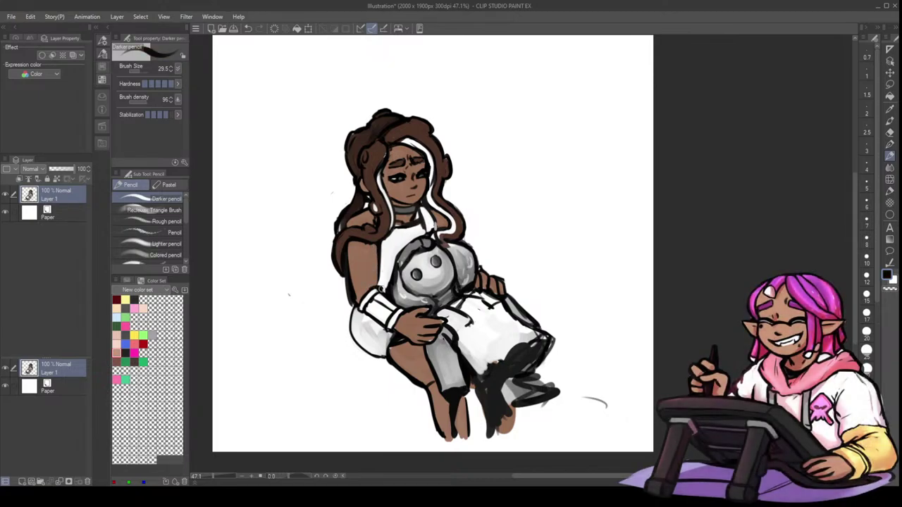
- Clean up the upper edge of the near wrist cuff with white at size 21.0 and near-black at size 14.1
{"action": "left_click", "coordinate": [381, 296], "text": "alt"}
{"action": "left_click", "coordinate": [383, 292], "text": "alt"}
{"action": "mouse_move", "coordinate": [383, 292]}
{"action": "left_mouse_down"}
{"action": "mouse_move", "coordinate": [373, 290]}
{"action": "mouse_move", "coordinate": [383, 295]}
{"action": "left_mouse_up"}
{"action": "left_click", "coordinate": [379, 296], "text": "alt"}
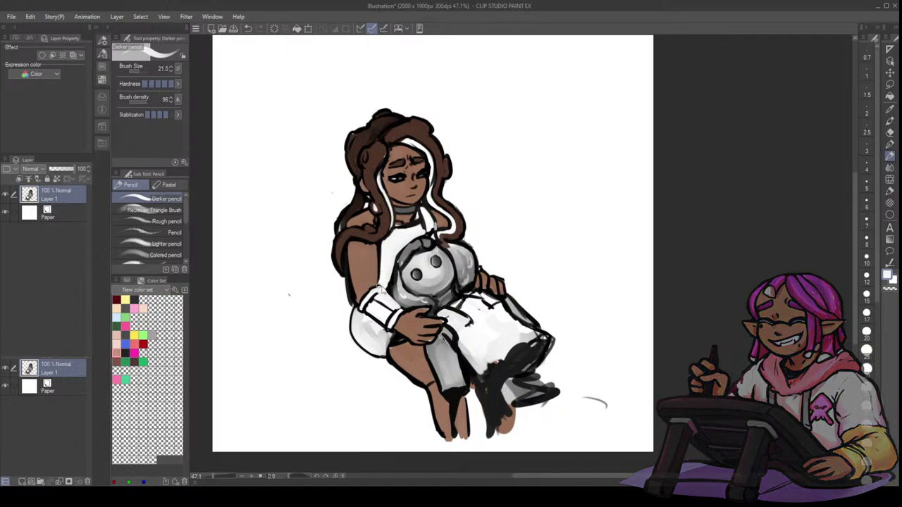
{"action": "key", "text": "bracketleft"}
{"action": "left_click", "coordinate": [383, 283], "text": "alt"}
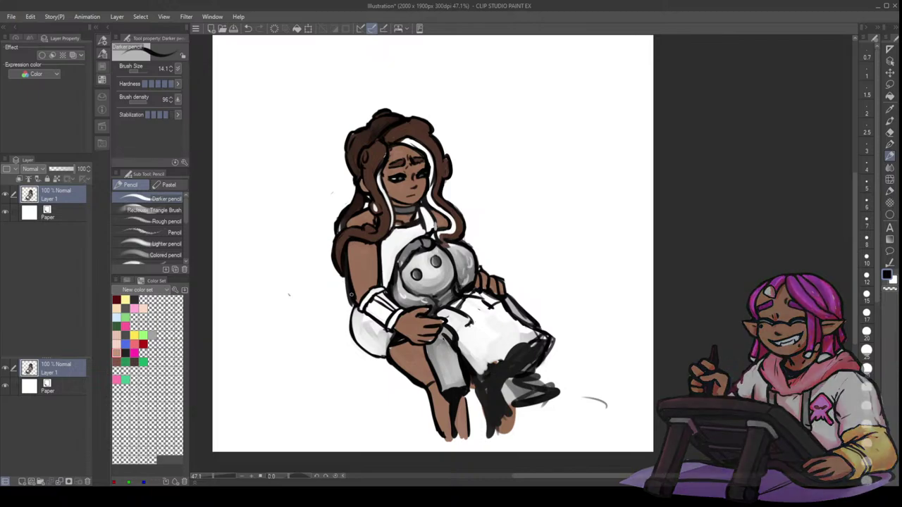
- Mirror the view and erase the ragged far hem and far foot with the Hard eraser at size 43.7
{"action": "key", "text": "]"}
{"action": "key", "text": "]"}
{"action": "key", "text": "]"}
{"action": "key", "text": "]"}
{"action": "key", "text": "]"}
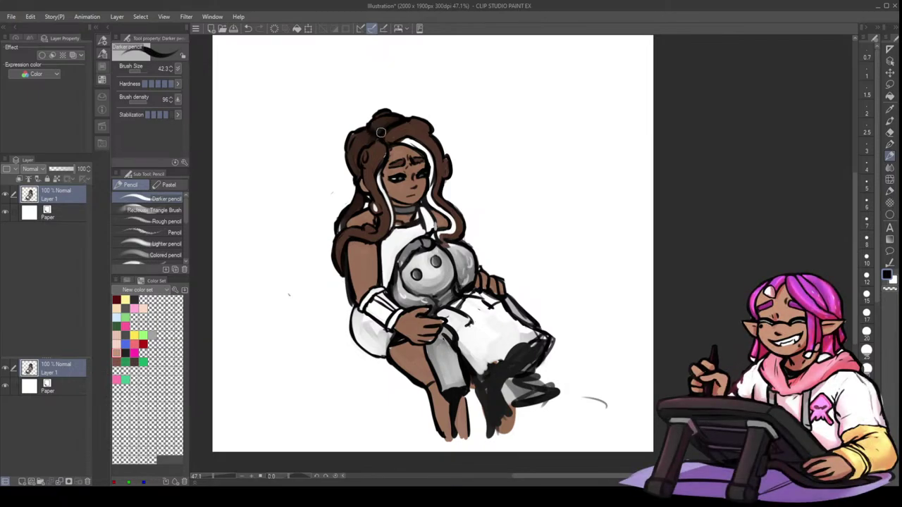
{"action": "key", "text": "h"}
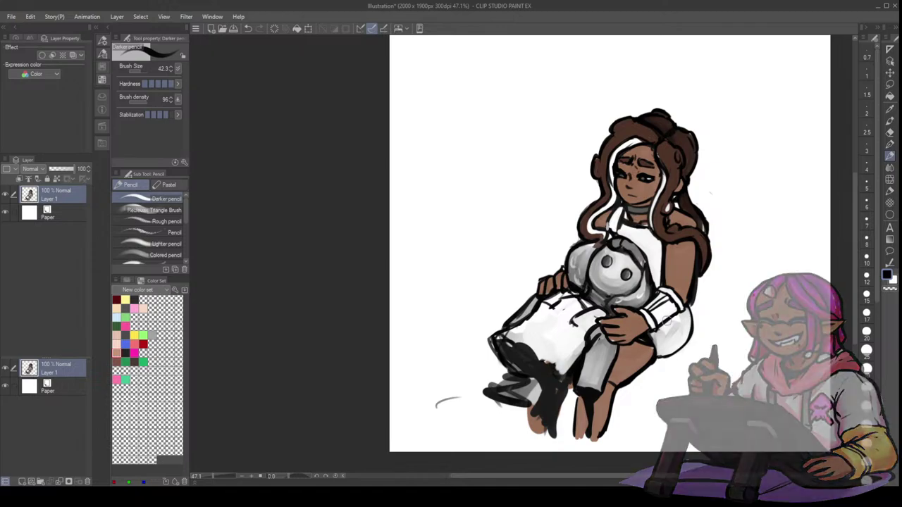
{"action": "key", "text": "e"}
{"action": "mouse_move", "coordinate": [495, 369]}
{"action": "left_mouse_down"}
{"action": "mouse_move", "coordinate": [536, 391]}
{"action": "mouse_move", "coordinate": [521, 380]}
{"action": "mouse_move", "coordinate": [517, 405]}
{"action": "mouse_move", "coordinate": [489, 400]}
{"action": "mouse_move", "coordinate": [520, 405]}
{"action": "mouse_move", "coordinate": [493, 345]}
{"action": "mouse_move", "coordinate": [510, 370]}
{"action": "mouse_move", "coordinate": [512, 360]}
{"action": "mouse_move", "coordinate": [522, 366]}
{"action": "mouse_move", "coordinate": [518, 326]}
{"action": "mouse_move", "coordinate": [499, 341]}
{"action": "left_mouse_up"}
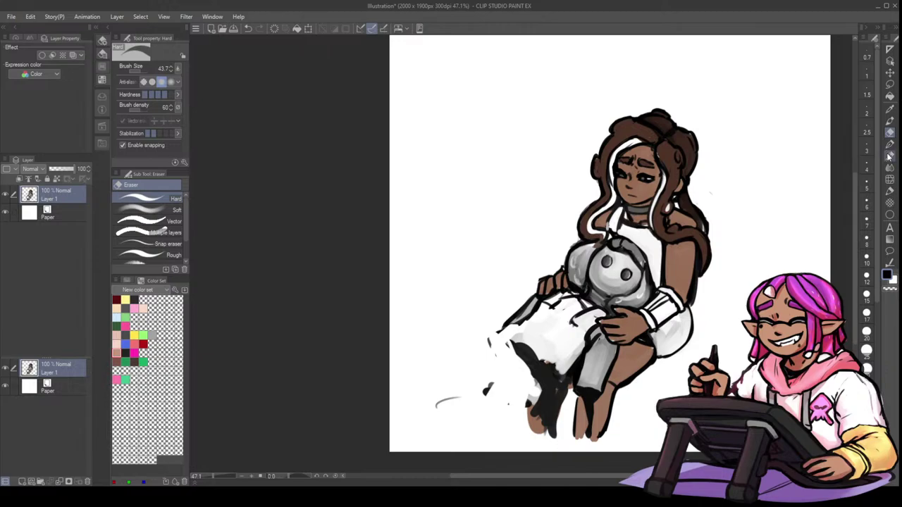
- Redraw the far skirt hem and its dark lining in near-black with Darker pencil at size 38.0
{"action": "key", "text": "p"}
{"action": "key", "text": "]"}
{"action": "mouse_move", "coordinate": [534, 316]}
{"action": "left_mouse_down"}
{"action": "mouse_move", "coordinate": [508, 345]}
{"action": "mouse_move", "coordinate": [536, 379]}
{"action": "mouse_move", "coordinate": [513, 347]}
{"action": "mouse_move", "coordinate": [523, 324]}
{"action": "mouse_move", "coordinate": [519, 353]}
{"action": "left_mouse_up"}
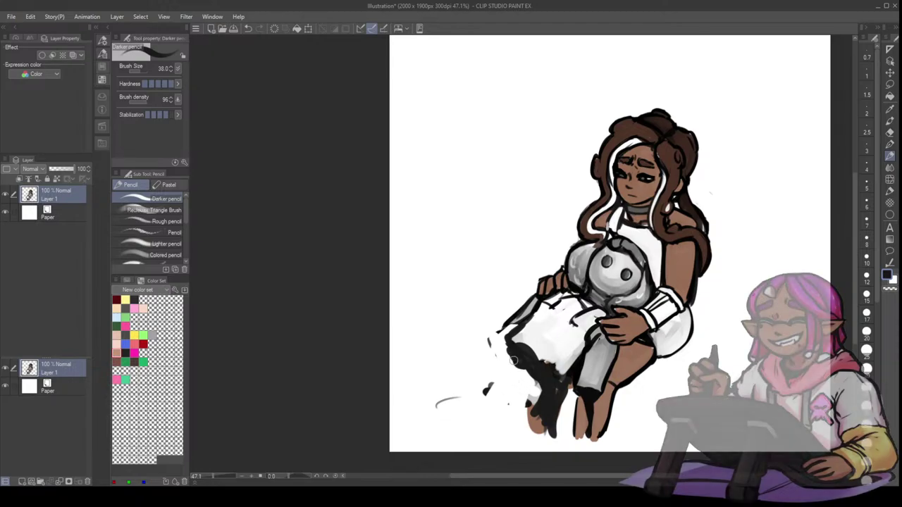
{"action": "mouse_move", "coordinate": [510, 360]}
{"action": "left_mouse_down"}
{"action": "mouse_move", "coordinate": [501, 370]}
{"action": "mouse_move", "coordinate": [504, 431]}
{"action": "left_mouse_up"}
{"action": "key", "text": "ctrl+z"}
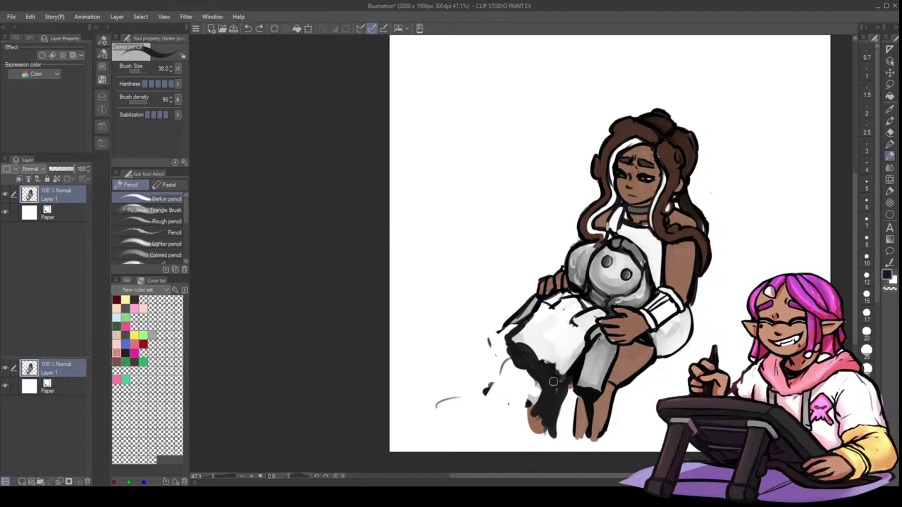
{"action": "mouse_move", "coordinate": [540, 365]}
{"action": "left_mouse_down"}
{"action": "mouse_move", "coordinate": [575, 370]}
{"action": "mouse_move", "coordinate": [558, 425]}
{"action": "mouse_move", "coordinate": [543, 380]}
{"action": "mouse_move", "coordinate": [559, 433]}
{"action": "mouse_move", "coordinate": [556, 376]}
{"action": "mouse_move", "coordinate": [515, 343]}
{"action": "mouse_move", "coordinate": [532, 374]}
{"action": "mouse_move", "coordinate": [527, 363]}
{"action": "mouse_move", "coordinate": [548, 377]}
{"action": "mouse_move", "coordinate": [535, 365]}
{"action": "mouse_move", "coordinate": [548, 395]}
{"action": "mouse_move", "coordinate": [521, 392]}
{"action": "mouse_move", "coordinate": [520, 426]}
{"action": "left_mouse_up"}
{"action": "left_click", "coordinate": [575, 372], "text": "alt"}
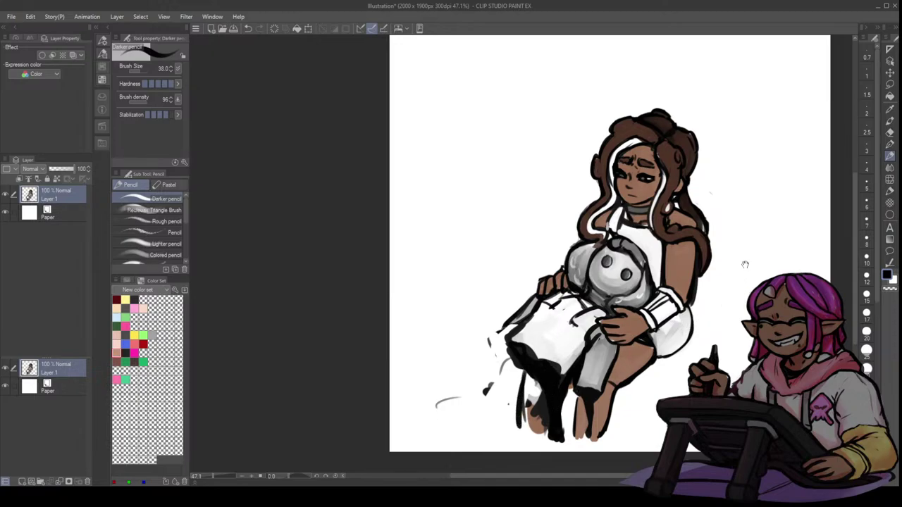
- Unmirror the view, undo the last leg line, and repaint the far lower leg in skin brown with a near-black outline at size 38.0
{"action": "key", "text": "h"}
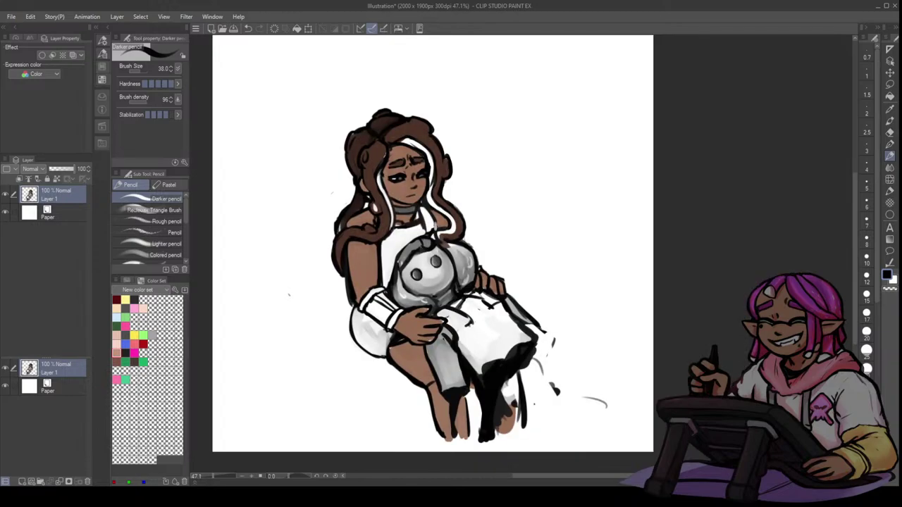
{"action": "key", "text": "ctrl+z"}
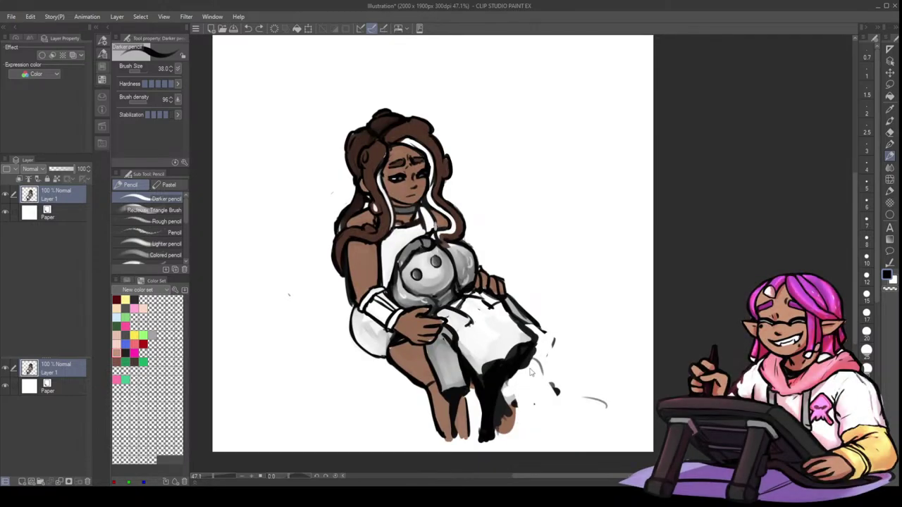
{"action": "left_click_drag", "start_coordinate": [523, 387], "coordinate": [515, 428]}
{"action": "left_click", "coordinate": [509, 421], "text": "alt"}
{"action": "mouse_move", "coordinate": [521, 373]}
{"action": "left_mouse_down"}
{"action": "mouse_move", "coordinate": [502, 405]}
{"action": "mouse_move", "coordinate": [518, 381]}
{"action": "mouse_move", "coordinate": [502, 404]}
{"action": "mouse_move", "coordinate": [462, 399]}
{"action": "mouse_move", "coordinate": [469, 392]}
{"action": "mouse_move", "coordinate": [468, 426]}
{"action": "left_mouse_up"}
{"action": "left_click", "coordinate": [464, 365], "text": "alt"}
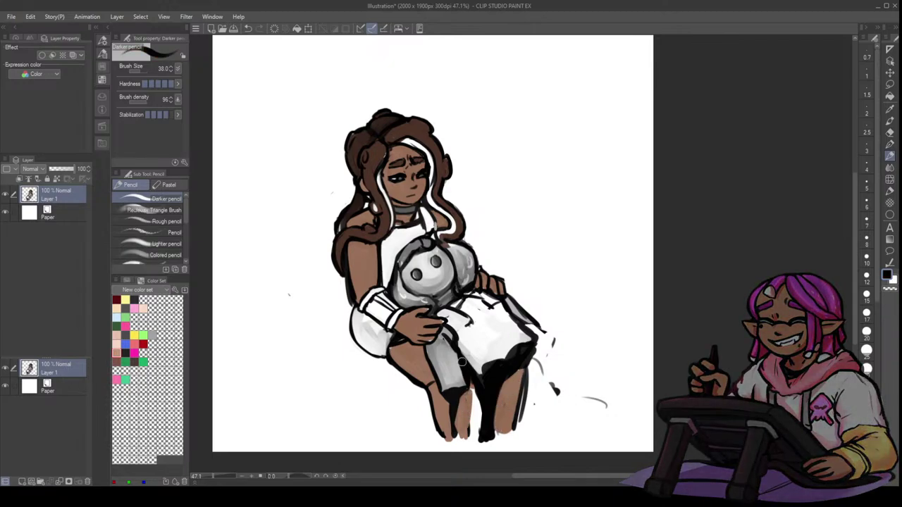
- Thicken the outline of the white cloth behind the near hip in near-black and add a band line along its edge
{"action": "left_click", "coordinate": [397, 346], "text": "alt"}
{"action": "left_click_drag", "start_coordinate": [399, 340], "coordinate": [395, 348]}
{"action": "left_click", "coordinate": [397, 335], "text": "alt"}
{"action": "left_click_drag", "start_coordinate": [359, 344], "coordinate": [390, 363]}
{"action": "left_click_drag", "start_coordinate": [387, 332], "coordinate": [381, 360]}
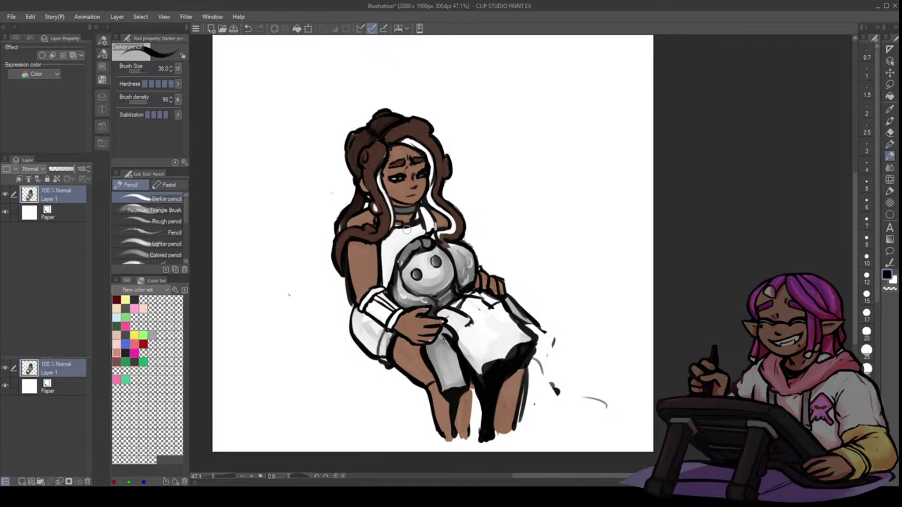
- Draw a short neckline fold in near-black and shade the near side of the dress front light grey with the watercolor brush
{"action": "mouse_move", "coordinate": [407, 226]}
{"action": "left_mouse_down"}
{"action": "mouse_move", "coordinate": [430, 223]}
{"action": "mouse_move", "coordinate": [428, 231]}
{"action": "left_mouse_up"}
{"action": "key", "text": "b"}
{"action": "key", "text": "x"}
{"action": "left_click_drag", "start_coordinate": [386, 286], "coordinate": [399, 249]}
{"action": "key", "text": "p"}
{"action": "key", "text": "x"}
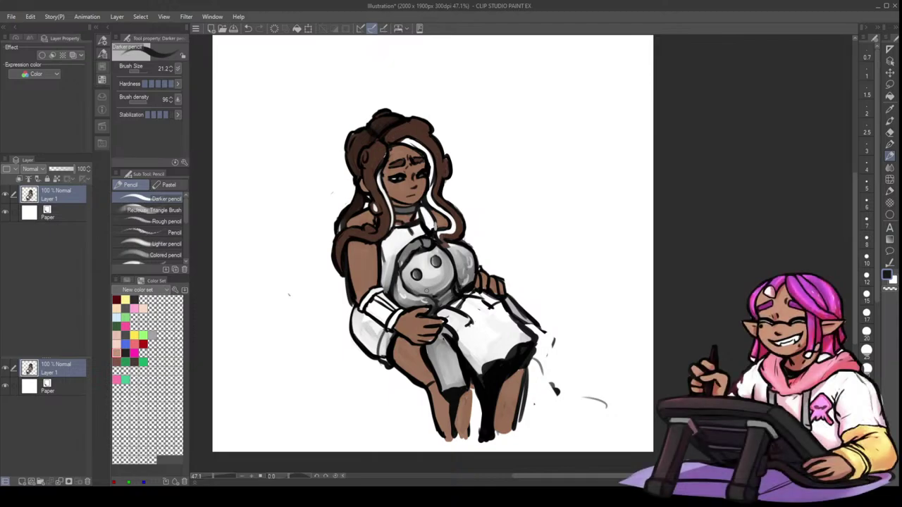
- Reshape the smaller character's head and body with Liquify at sizes 174.8 and 399.1, and check the mirrored view
{"action": "left_click", "coordinate": [890, 179]}
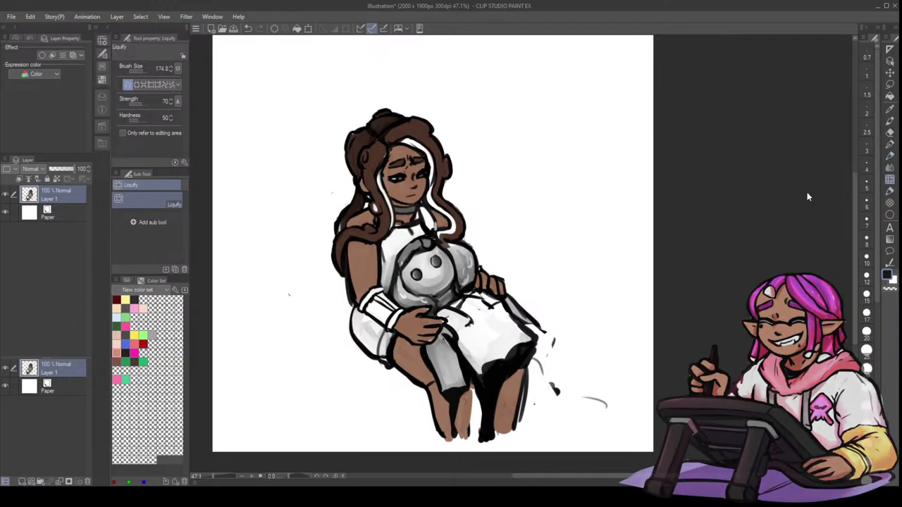
{"action": "mouse_move", "coordinate": [421, 262]}
{"action": "left_mouse_down"}
{"action": "mouse_move", "coordinate": [414, 276]}
{"action": "mouse_move", "coordinate": [434, 265]}
{"action": "left_mouse_up"}
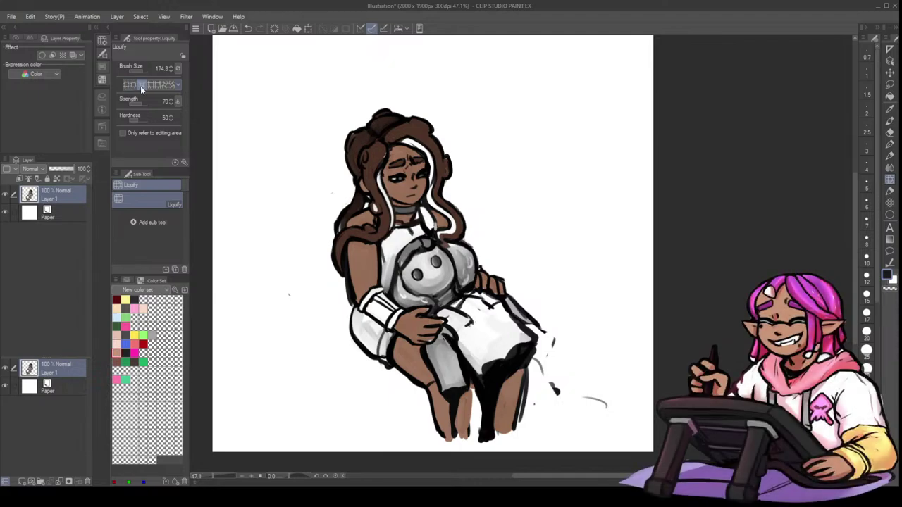
{"action": "key", "text": "bracketright"}
{"action": "left_click_drag", "start_coordinate": [449, 266], "coordinate": [429, 270]}
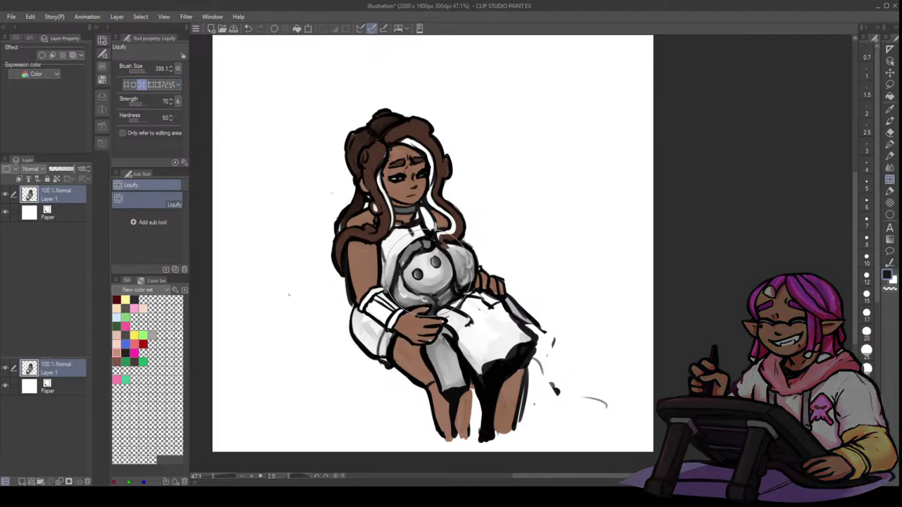
{"action": "key", "text": "h"}
{"action": "left_click_drag", "start_coordinate": [793, 235], "coordinate": [746, 244]}
{"action": "key", "text": "bracketleft"}
{"action": "key", "text": "bracketleft"}
{"action": "key", "text": "bracketleft"}
{"action": "key", "text": "bracketleft"}
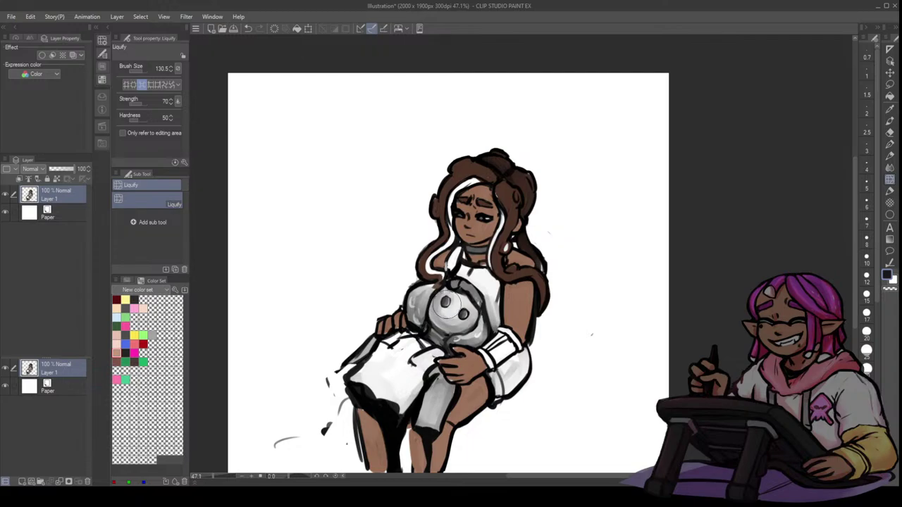
- Sketch outer lines beside the far lower leg in near-black with Darker pencil at size 21.2
{"action": "left_click", "coordinate": [889, 155]}
{"action": "left_click", "coordinate": [364, 402], "text": "alt"}
{"action": "left_click_drag", "start_coordinate": [347, 421], "coordinate": [346, 443]}
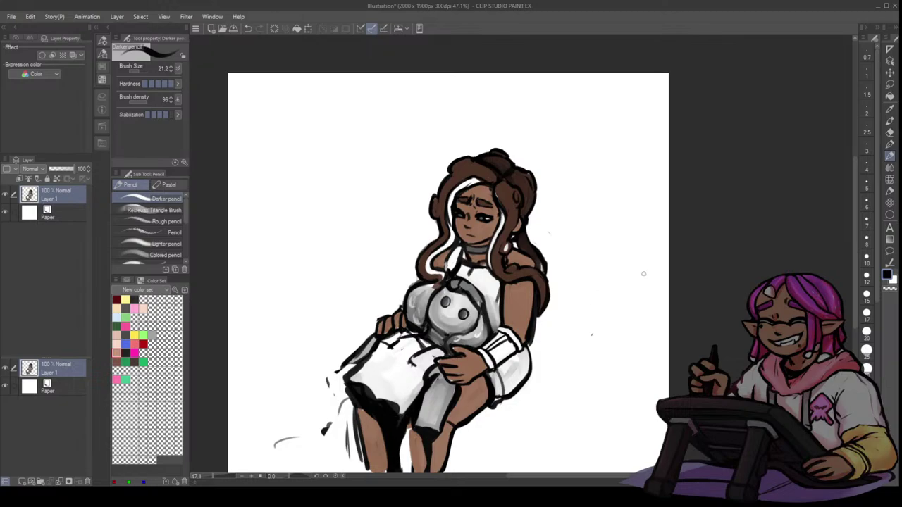
{"action": "left_click_drag", "start_coordinate": [724, 322], "coordinate": [741, 262]}
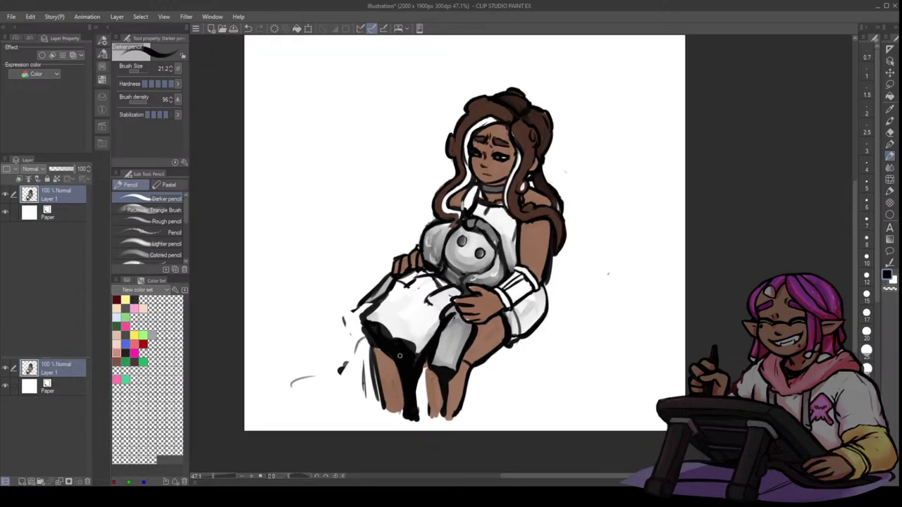
- Paint sampled grey highlights into the dark skirt lining between the legs using Opaque watercolor at size 36.0
{"action": "left_click", "coordinate": [752, 120], "text": "alt"}
{"action": "key", "text": "bracketright"}
{"action": "key", "text": "bracketright"}
{"action": "left_click_drag", "start_coordinate": [394, 350], "coordinate": [404, 376]}
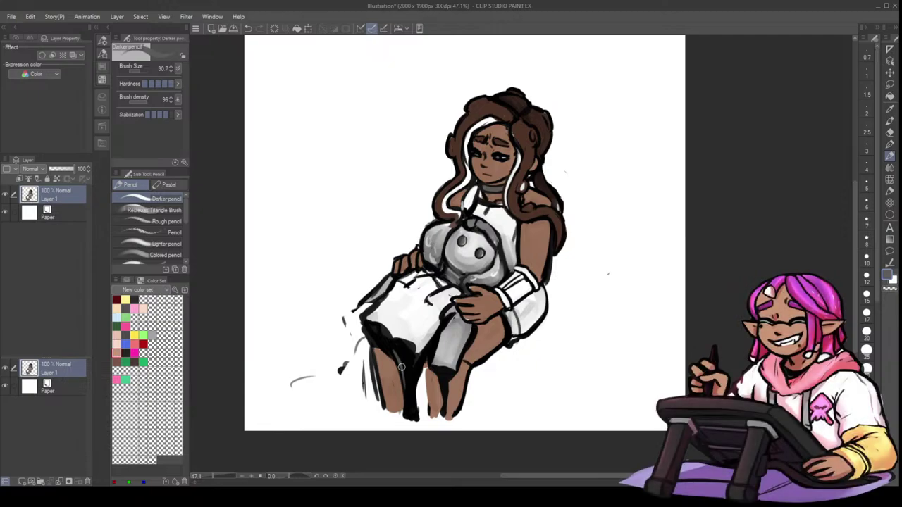
{"action": "key", "text": "b"}
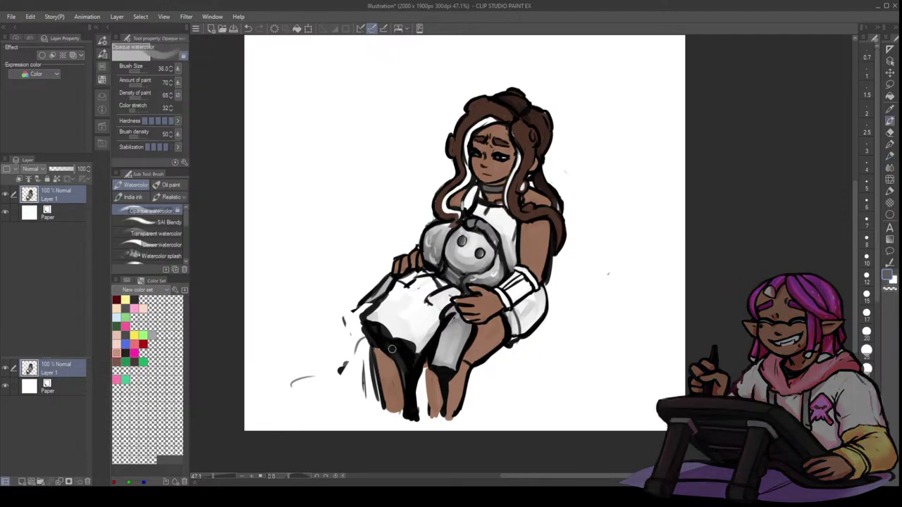
{"action": "left_click", "coordinate": [437, 332], "text": "alt"}
{"action": "mouse_move", "coordinate": [389, 349]}
{"action": "left_mouse_down"}
{"action": "mouse_move", "coordinate": [405, 365]}
{"action": "mouse_move", "coordinate": [411, 411]}
{"action": "left_mouse_up"}
{"action": "key", "text": "p"}
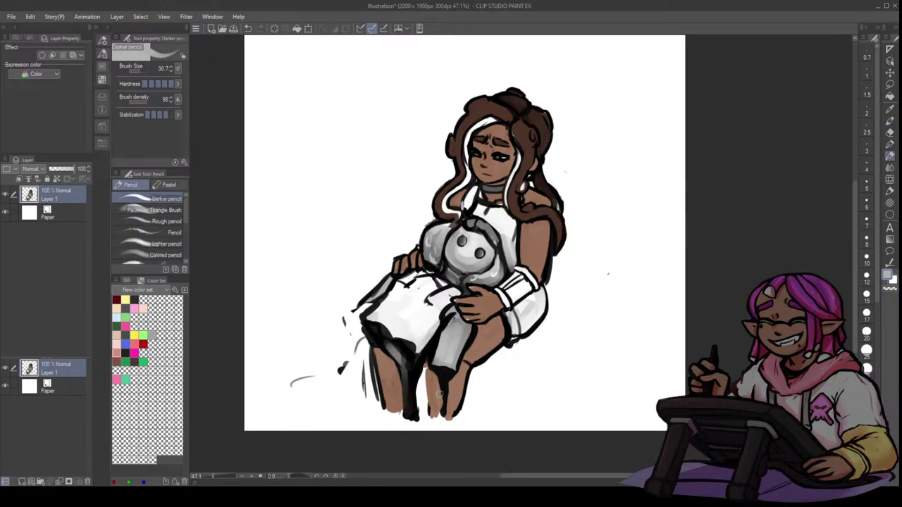
- Outline the near leg's inner edge and the ankle cuffs of both feet in near-black with Darker pencil at size 19.6
{"action": "key", "text": "x"}
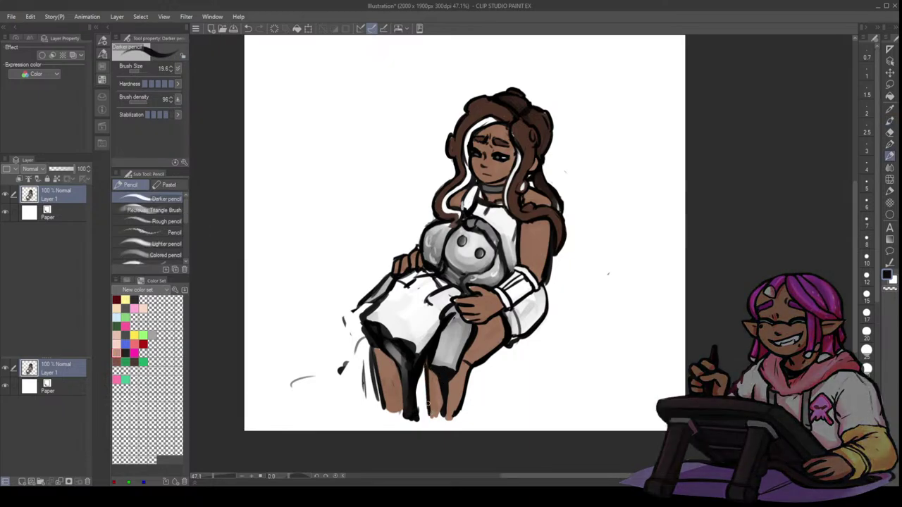
{"action": "mouse_move", "coordinate": [465, 402]}
{"action": "left_mouse_down"}
{"action": "mouse_move", "coordinate": [470, 421]}
{"action": "mouse_move", "coordinate": [427, 419]}
{"action": "mouse_move", "coordinate": [470, 426]}
{"action": "left_mouse_up"}
{"action": "left_click_drag", "start_coordinate": [469, 412], "coordinate": [471, 399]}
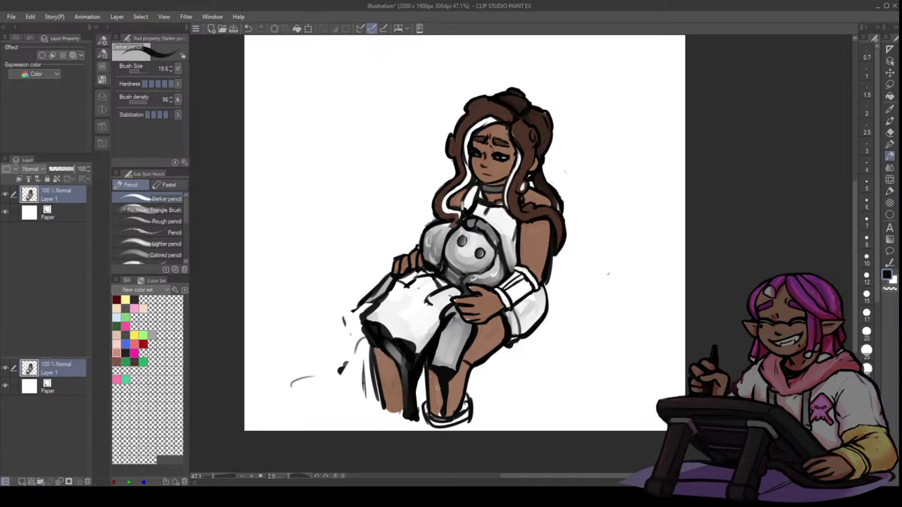
{"action": "left_click_drag", "start_coordinate": [377, 374], "coordinate": [379, 398]}
{"action": "left_click_drag", "start_coordinate": [399, 402], "coordinate": [381, 393]}
{"action": "mouse_move", "coordinate": [378, 389]}
{"action": "left_mouse_down"}
{"action": "mouse_move", "coordinate": [381, 417]}
{"action": "mouse_move", "coordinate": [378, 403]}
{"action": "left_mouse_up"}
{"action": "mouse_move", "coordinate": [380, 417]}
{"action": "left_mouse_down"}
{"action": "mouse_move", "coordinate": [399, 399]}
{"action": "mouse_move", "coordinate": [384, 394]}
{"action": "mouse_move", "coordinate": [403, 417]}
{"action": "mouse_move", "coordinate": [391, 405]}
{"action": "mouse_move", "coordinate": [384, 421]}
{"action": "left_mouse_up"}
- Fill the far ankle cuff with white using Opaque watercolor at size 32.3 and add dark edges along it
{"action": "key", "text": "x"}
{"action": "key", "text": "b"}
{"action": "mouse_move", "coordinate": [377, 392]}
{"action": "left_mouse_down"}
{"action": "mouse_move", "coordinate": [389, 399]}
{"action": "mouse_move", "coordinate": [379, 392]}
{"action": "left_mouse_up"}
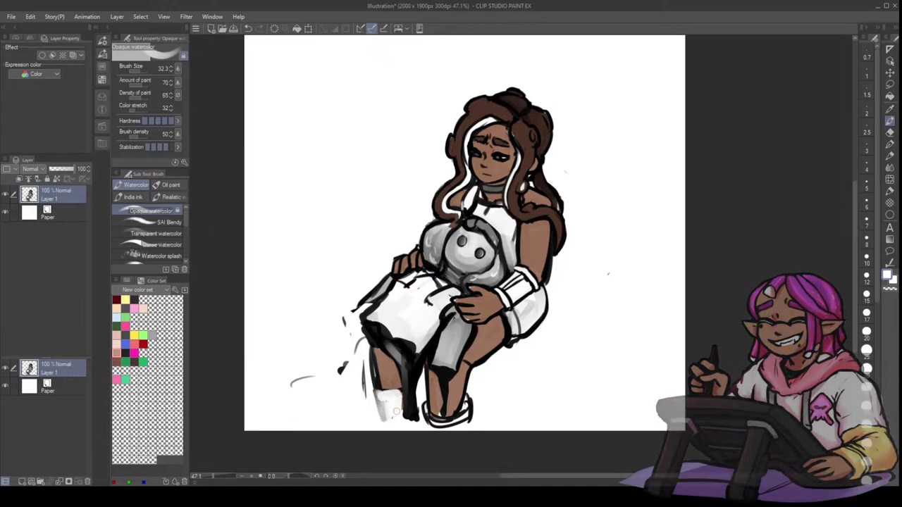
{"action": "key", "text": "x"}
{"action": "left_click_drag", "start_coordinate": [371, 352], "coordinate": [381, 421]}
- Cover the near ankle cuff's sketch lines in white and redraw its outline in near-black with Darker pencil at size 34.6
{"action": "key", "text": "p"}
{"action": "mouse_move", "coordinate": [418, 387]}
{"action": "left_mouse_down"}
{"action": "mouse_move", "coordinate": [443, 422]}
{"action": "mouse_move", "coordinate": [466, 401]}
{"action": "mouse_move", "coordinate": [449, 427]}
{"action": "left_mouse_up"}
{"action": "key", "text": "x"}
{"action": "key", "text": "x"}
{"action": "mouse_move", "coordinate": [425, 392]}
{"action": "left_mouse_down"}
{"action": "mouse_move", "coordinate": [429, 423]}
{"action": "mouse_move", "coordinate": [441, 419]}
{"action": "left_mouse_up"}
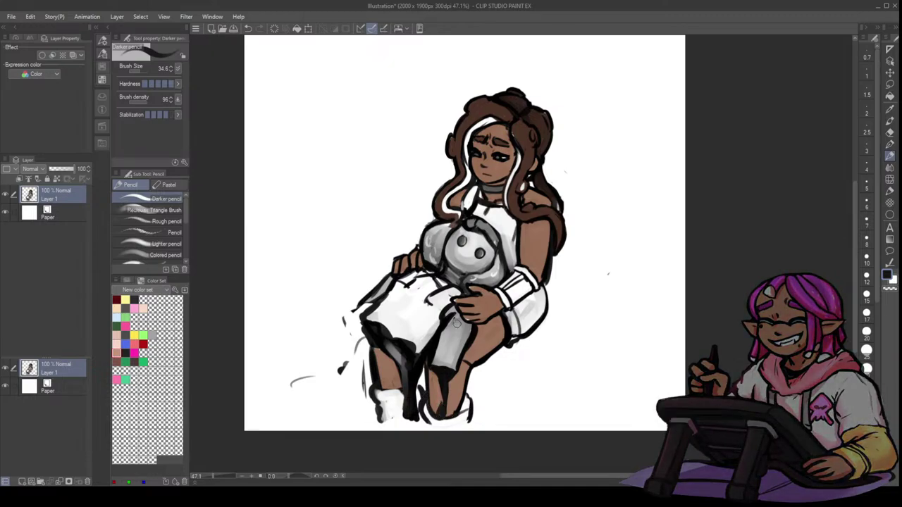
- Draw fold marks on the grey cloth over the near thigh and erase stray lines outside the skirt with the Hard eraser at size 43.7
{"action": "mouse_move", "coordinate": [440, 338]}
{"action": "left_mouse_down"}
{"action": "mouse_move", "coordinate": [432, 361]}
{"action": "mouse_move", "coordinate": [441, 371]}
{"action": "mouse_move", "coordinate": [446, 348]}
{"action": "left_mouse_up"}
{"action": "key", "text": "["}
{"action": "key", "text": "ctrl+z"}
{"action": "key", "text": "e"}
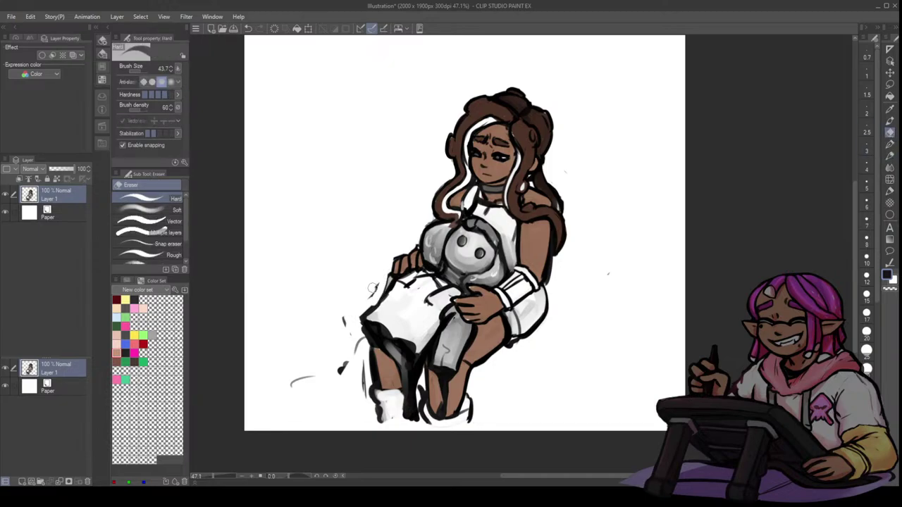
- Touch up the smaller character's round eyes in near-black and white with Darker pencil at size 21.2
{"action": "left_click", "coordinate": [890, 159]}
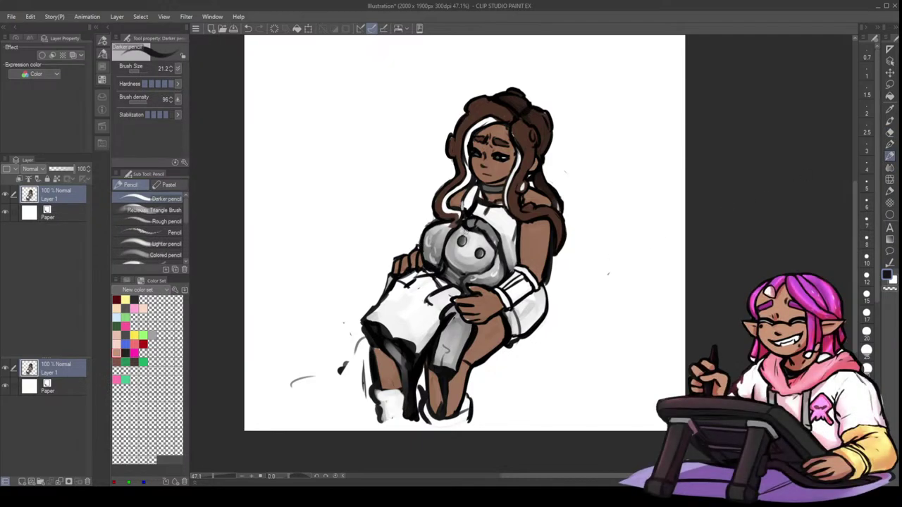
{"action": "left_click_drag", "start_coordinate": [465, 236], "coordinate": [460, 244]}
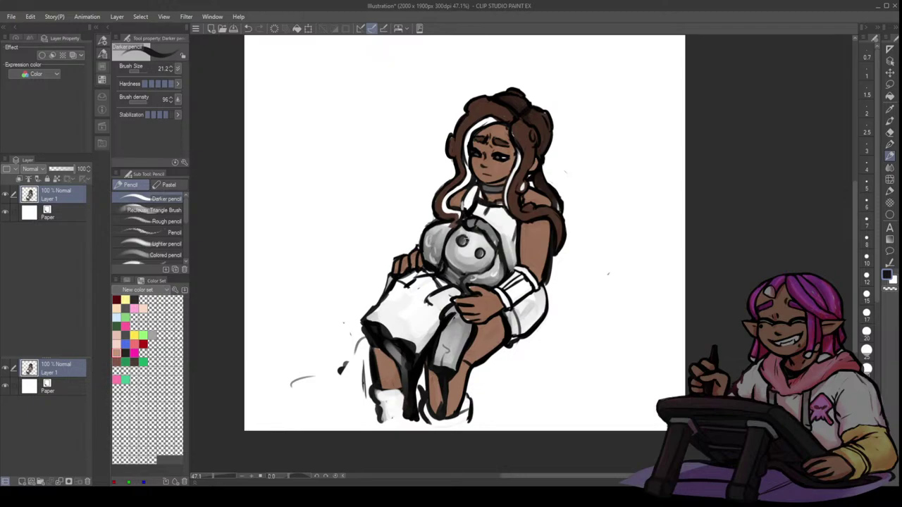
{"action": "key", "text": "x"}
{"action": "key", "text": "x"}
{"action": "left_click_drag", "start_coordinate": [478, 248], "coordinate": [484, 251]}
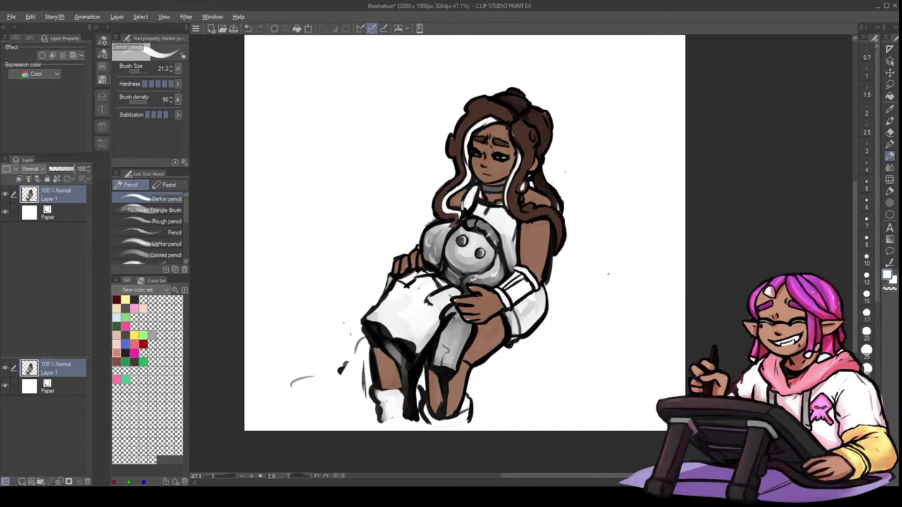
- Divide the smaller character's grey hair band into segments with near-black marks at size 21.2, undoing the unwanted strokes
{"action": "key", "text": "x"}
{"action": "key", "text": "x"}
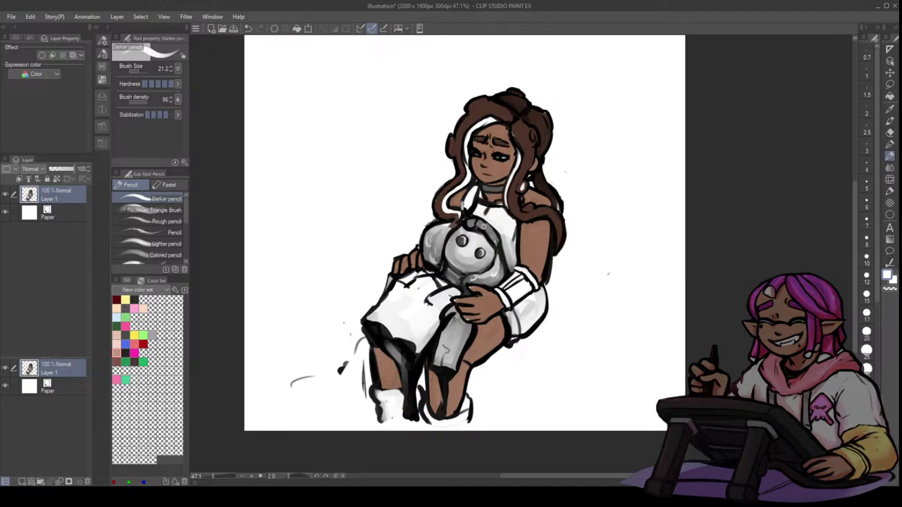
{"action": "key", "text": "ctrl+z"}
{"action": "key", "text": "x"}
{"action": "key", "text": "x"}
{"action": "key", "text": "ctrl+z"}
{"action": "key", "text": "x"}
{"action": "left_click_drag", "start_coordinate": [502, 241], "coordinate": [502, 255]}
{"action": "left_click", "coordinate": [504, 235], "text": "alt"}
{"action": "key", "text": "x"}
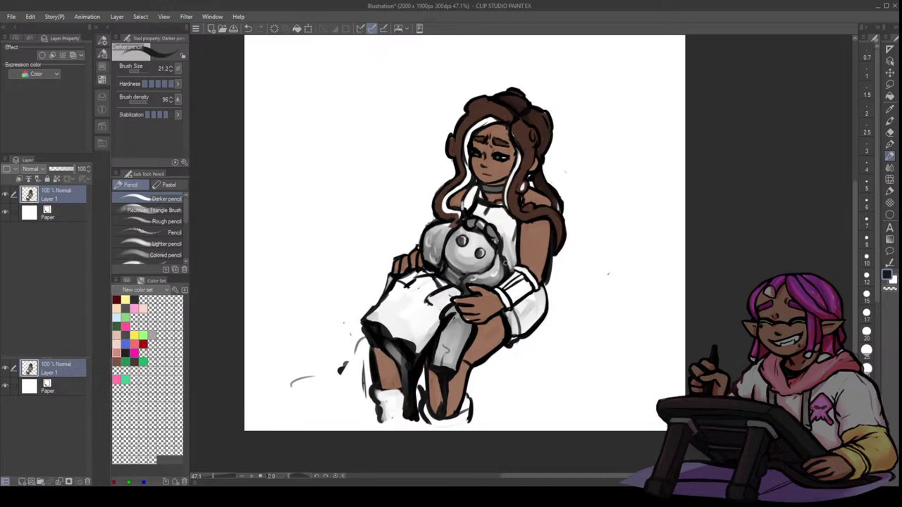
{"action": "key", "text": "ctrl+z"}
{"action": "left_click_drag", "start_coordinate": [781, 233], "coordinate": [741, 272]}
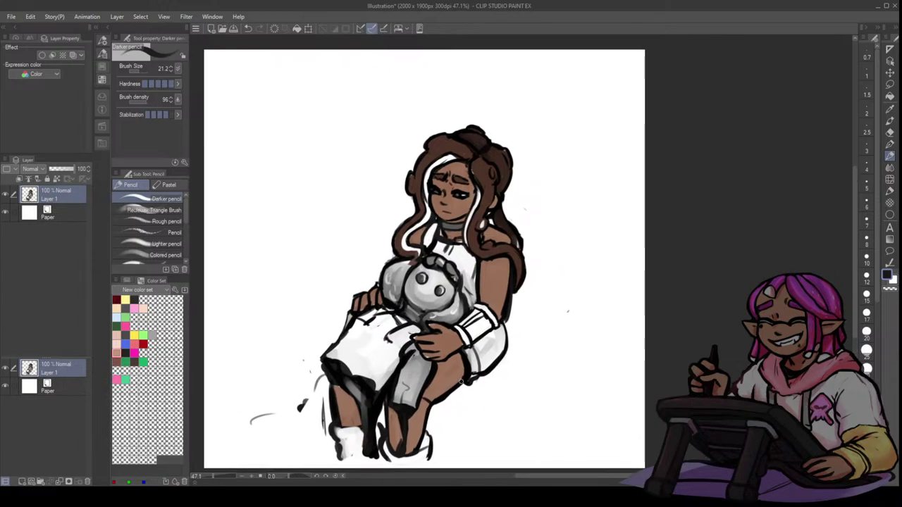
- Redraw the near-black outline along the underside of the near thigh and down the calf with Darker pencil at size 21.2
{"action": "key", "text": "ctrl+z"}
{"action": "left_click", "coordinate": [469, 371], "text": "alt"}
{"action": "left_click_drag", "start_coordinate": [469, 371], "coordinate": [429, 402]}
{"action": "left_click_drag", "start_coordinate": [427, 403], "coordinate": [422, 439]}
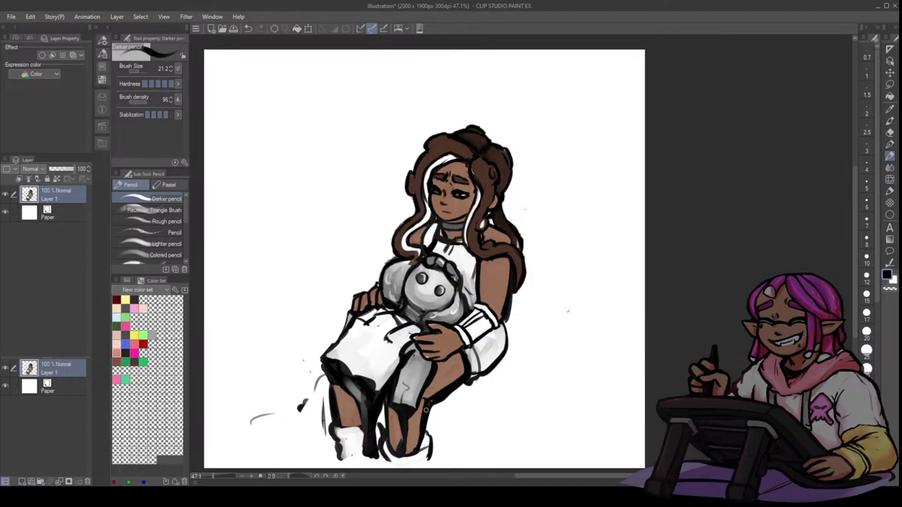
{"action": "mouse_move", "coordinate": [440, 399]}
{"action": "left_mouse_down"}
{"action": "mouse_move", "coordinate": [509, 396]}
{"action": "mouse_move", "coordinate": [507, 360]}
{"action": "mouse_move", "coordinate": [572, 364]}
{"action": "left_mouse_up"}
{"action": "left_click_drag", "start_coordinate": [572, 365], "coordinate": [489, 379]}
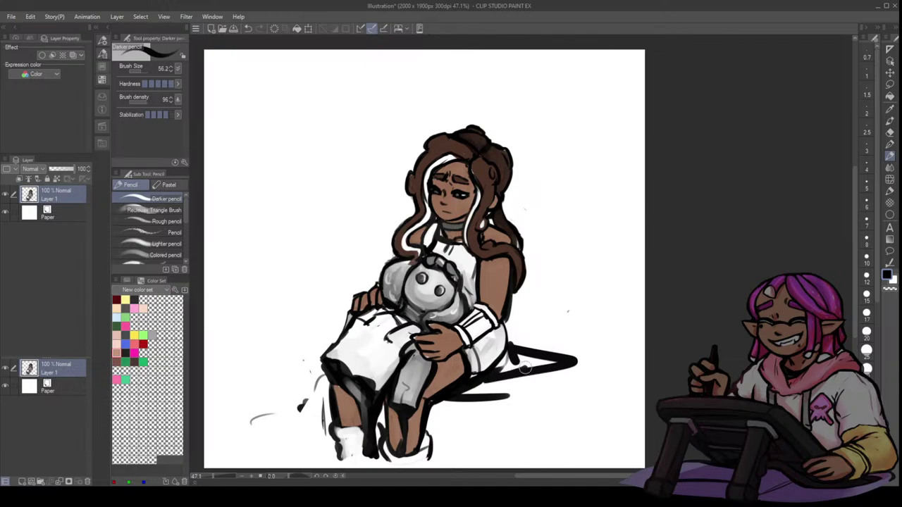
{"action": "key", "text": "ctrl+z"}
{"action": "key", "text": "ctrl+z"}
{"action": "key", "text": "ctrl+z"}
{"action": "key", "text": "ctrl+z"}
- Draw bold near-black zigzag strokes on the ground behind the seated figure at size 56.2, undoing a stray stroke by the knees
{"action": "mouse_move", "coordinate": [515, 338]}
{"action": "left_mouse_down"}
{"action": "mouse_move", "coordinate": [559, 346]}
{"action": "mouse_move", "coordinate": [559, 368]}
{"action": "mouse_move", "coordinate": [460, 413]}
{"action": "mouse_move", "coordinate": [585, 397]}
{"action": "left_mouse_up"}
{"action": "mouse_move", "coordinate": [604, 361]}
{"action": "left_mouse_down"}
{"action": "mouse_move", "coordinate": [492, 409]}
{"action": "mouse_move", "coordinate": [599, 414]}
{"action": "left_mouse_up"}
{"action": "left_click_drag", "start_coordinate": [528, 406], "coordinate": [583, 403]}
{"action": "key", "text": "["}
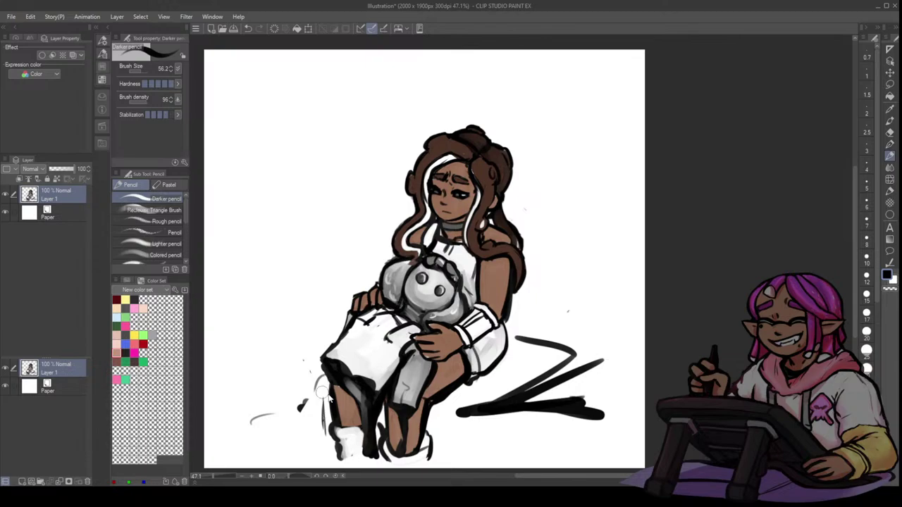
{"action": "left_click_drag", "start_coordinate": [327, 388], "coordinate": [293, 392]}
{"action": "key", "text": "ctrl+z"}
- Flip the canvas view horizontally and paint the near ankle cuff white with Darker pencil at size 52.6
{"action": "key", "text": "h"}
{"action": "left_click_drag", "start_coordinate": [787, 253], "coordinate": [538, 241]}
{"action": "left_click", "coordinate": [378, 440], "text": "alt"}
{"action": "mouse_move", "coordinate": [372, 427]}
{"action": "left_mouse_down"}
{"action": "mouse_move", "coordinate": [396, 447]}
{"action": "mouse_move", "coordinate": [374, 431]}
{"action": "mouse_move", "coordinate": [404, 447]}
{"action": "mouse_move", "coordinate": [412, 423]}
{"action": "mouse_move", "coordinate": [400, 450]}
{"action": "mouse_move", "coordinate": [417, 436]}
{"action": "mouse_move", "coordinate": [404, 449]}
{"action": "mouse_move", "coordinate": [366, 427]}
{"action": "mouse_move", "coordinate": [385, 447]}
{"action": "left_mouse_up"}
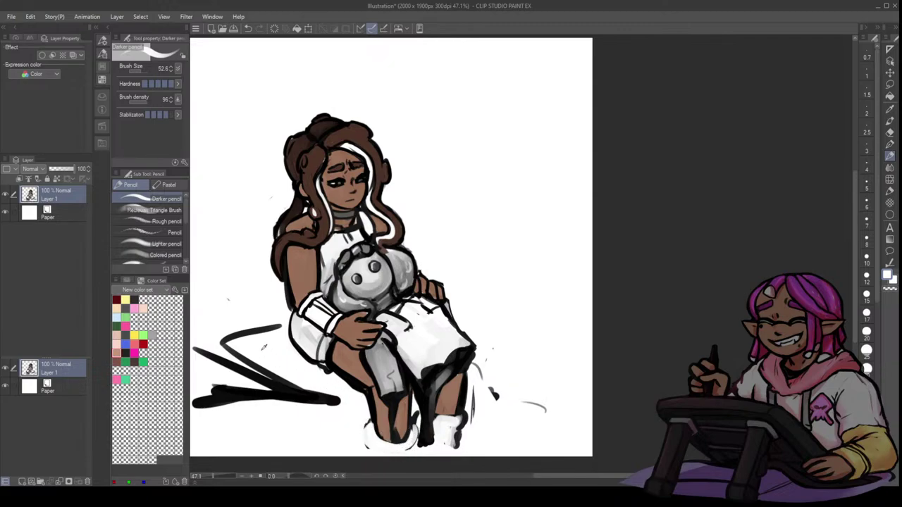
- Blend the zigzag ground strokes into a soft grey shadow and add a black angled mark in front of the knees
{"action": "key", "text": "b"}
{"action": "mouse_move", "coordinate": [282, 327]}
{"action": "left_mouse_down"}
{"action": "mouse_move", "coordinate": [233, 350]}
{"action": "mouse_move", "coordinate": [310, 399]}
{"action": "mouse_move", "coordinate": [226, 405]}
{"action": "mouse_move", "coordinate": [201, 395]}
{"action": "mouse_move", "coordinate": [216, 354]}
{"action": "mouse_move", "coordinate": [221, 384]}
{"action": "mouse_move", "coordinate": [240, 404]}
{"action": "left_mouse_up"}
{"action": "key", "text": "["}
{"action": "left_click", "coordinate": [469, 354], "text": "alt"}
{"action": "mouse_move", "coordinate": [478, 322]}
{"action": "left_mouse_down"}
{"action": "mouse_move", "coordinate": [529, 315]}
{"action": "mouse_move", "coordinate": [474, 318]}
{"action": "mouse_move", "coordinate": [498, 340]}
{"action": "left_mouse_up"}
- Touch up the grey edge of the smaller character's face and one eye with Darker pencil at sizes 39.1 and 23.8
{"action": "key", "text": "bracketleft"}
{"action": "key", "text": "bracketleft"}
{"action": "key", "text": "bracketleft"}
{"action": "key", "text": "bracketleft"}
{"action": "key", "text": "bracketleft"}
{"action": "key", "text": "x"}
{"action": "key", "text": "ctrl+z"}
{"action": "key", "text": "p"}
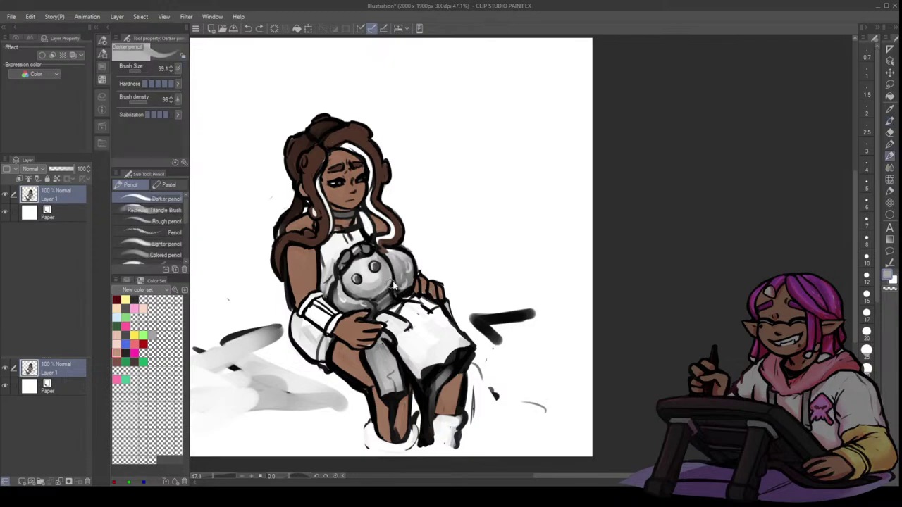
{"action": "left_click_drag", "start_coordinate": [389, 268], "coordinate": [390, 287]}
{"action": "left_click", "coordinate": [358, 278], "text": "alt"}
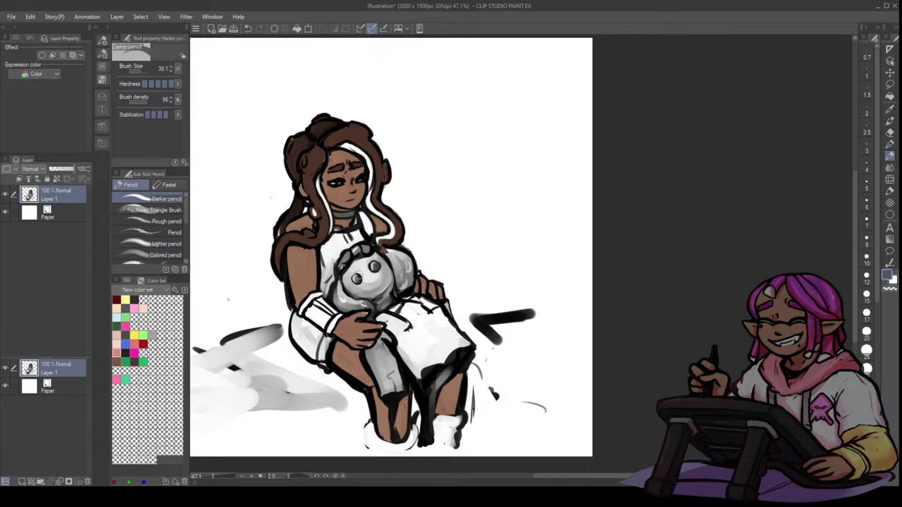
{"action": "key", "text": "ctrl+z"}
{"action": "key", "text": "bracketleft"}
{"action": "left_click_drag", "start_coordinate": [358, 277], "coordinate": [358, 282]}
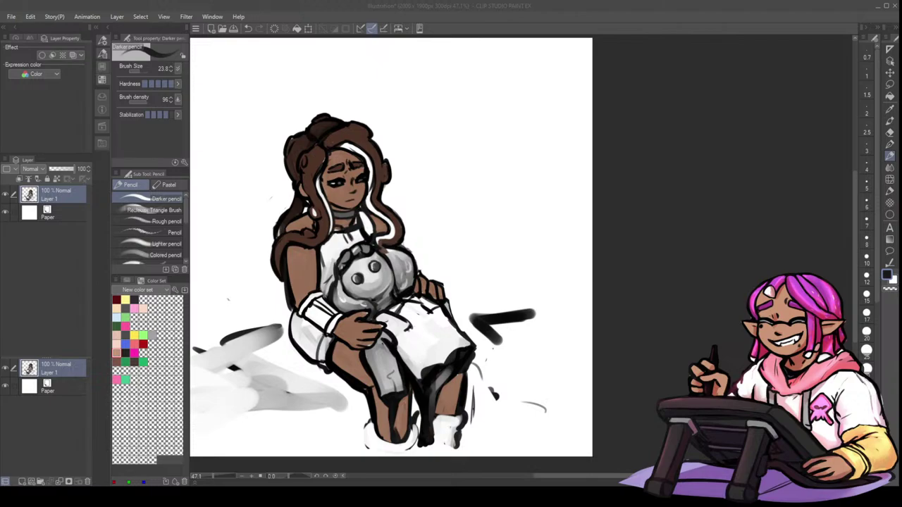
- Rework the same round eye with sampled dark and grey tones, using Darker pencil at sizes 23.8 and 17.3
{"action": "left_click", "coordinate": [363, 280]}
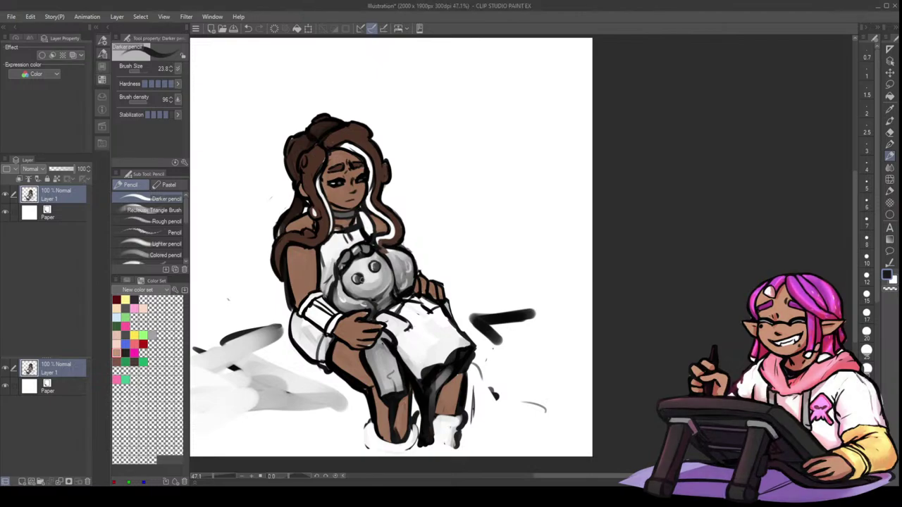
{"action": "left_click", "coordinate": [361, 276], "text": "alt"}
{"action": "left_click_drag", "start_coordinate": [360, 274], "coordinate": [358, 277]}
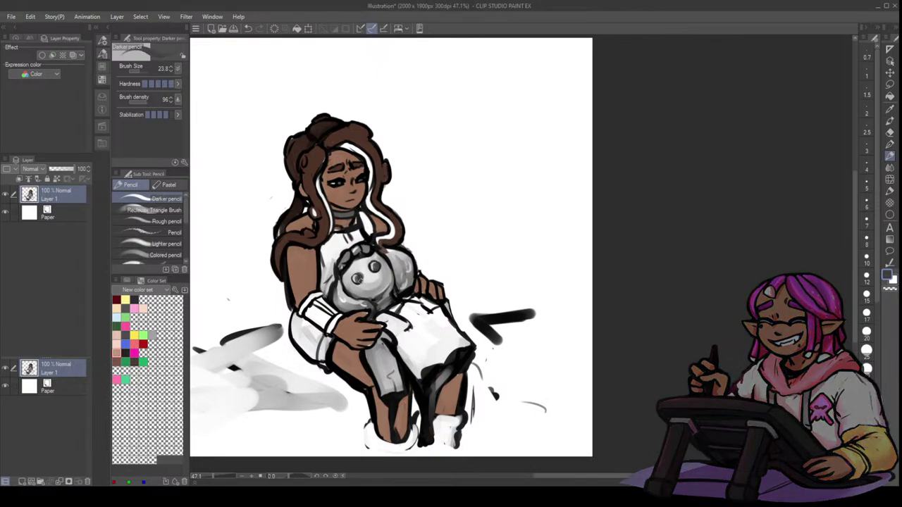
{"action": "left_click", "coordinate": [363, 279], "text": "alt"}
{"action": "left_click", "coordinate": [362, 274]}
{"action": "key", "text": "x"}
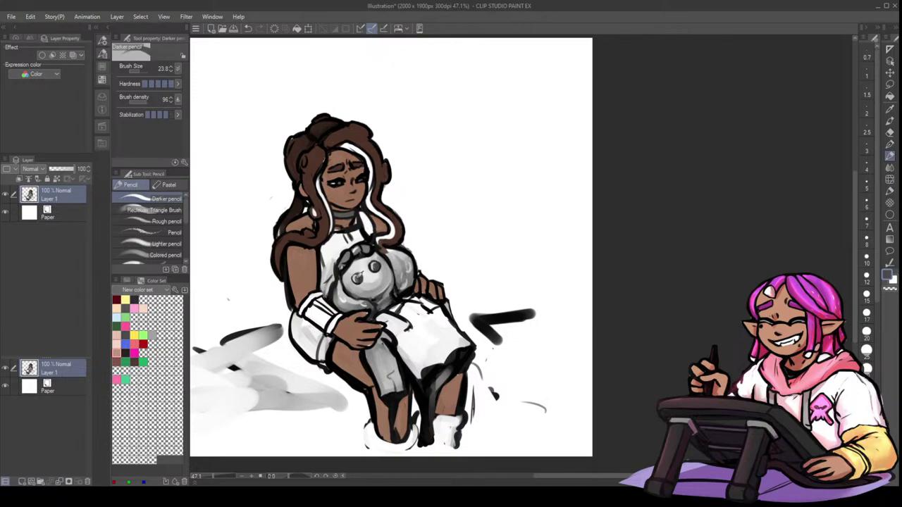
{"action": "key", "text": "["}
{"action": "left_click", "coordinate": [358, 279], "text": "alt"}
{"action": "key", "text": "x"}
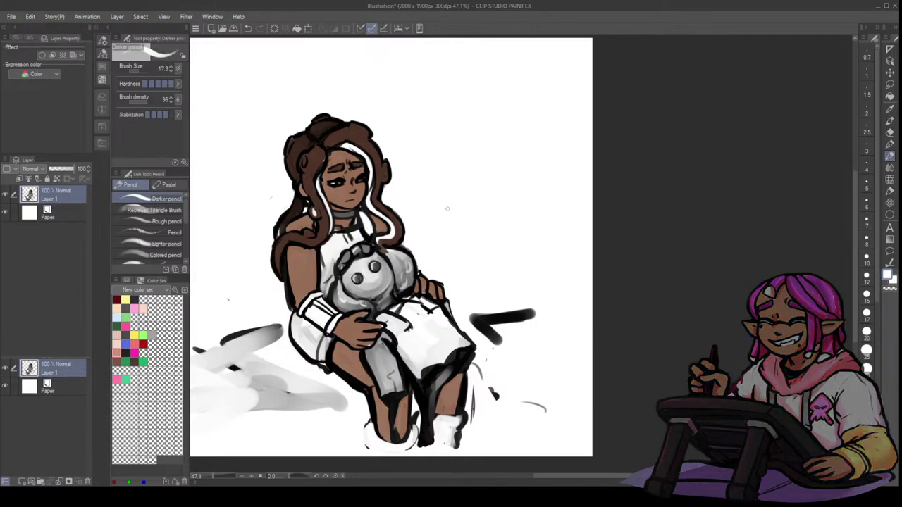
- Touch up the smaller character's other eye with Darker pencil at size 17.3, undoing the unwanted strokes
{"action": "left_click", "coordinate": [373, 268]}
{"action": "key", "text": "x"}
{"action": "key", "text": "x"}
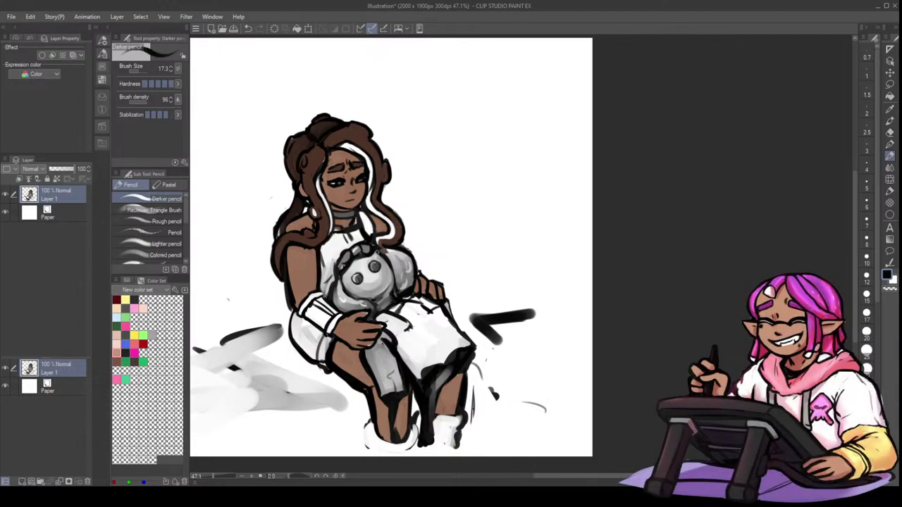
{"action": "key", "text": "ctrl+z"}
{"action": "key", "text": "x"}
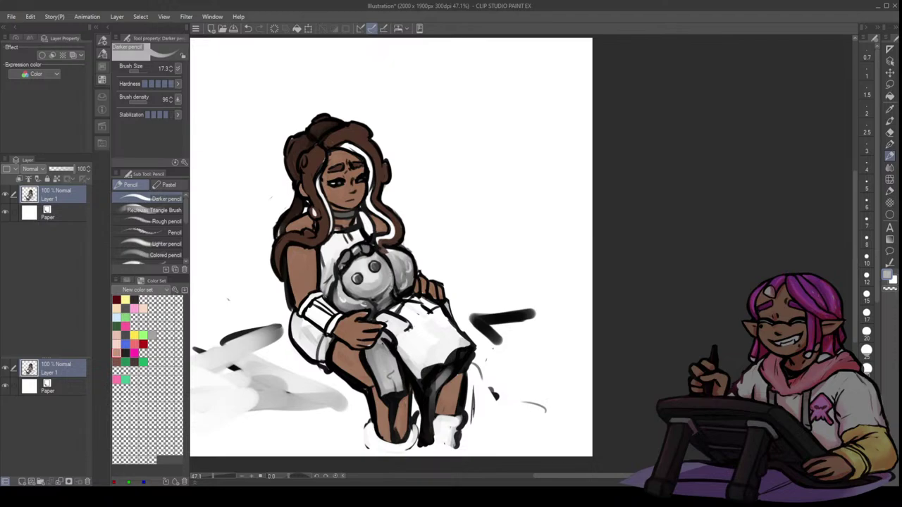
{"action": "key", "text": "x"}
{"action": "key", "text": "x"}
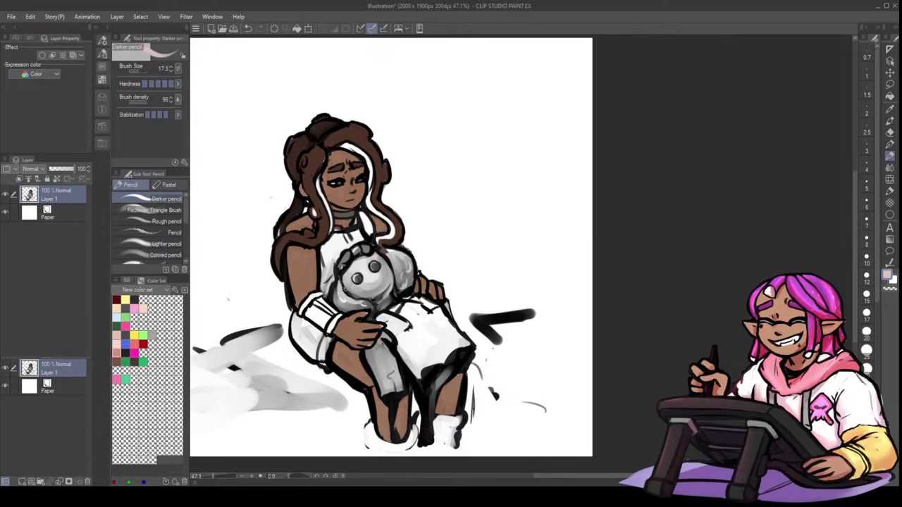
{"action": "key", "text": "ctrl+z"}
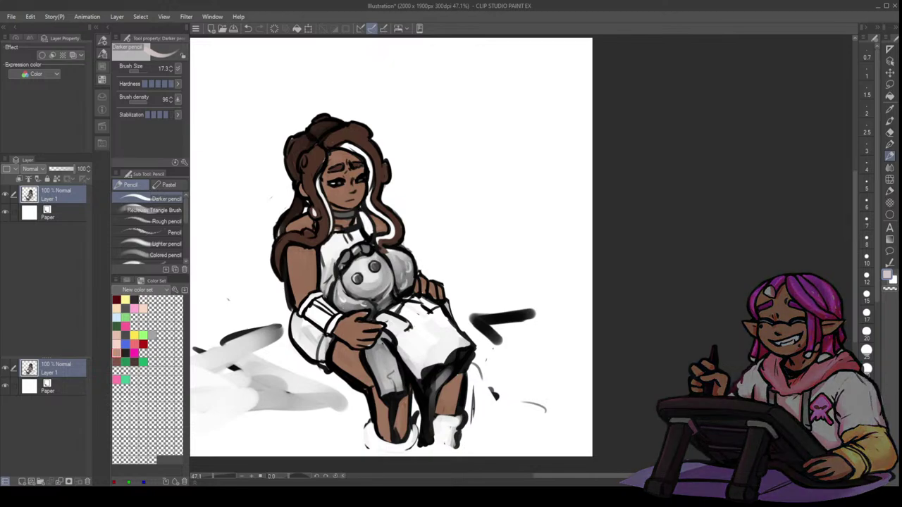
{"action": "key", "text": "x"}
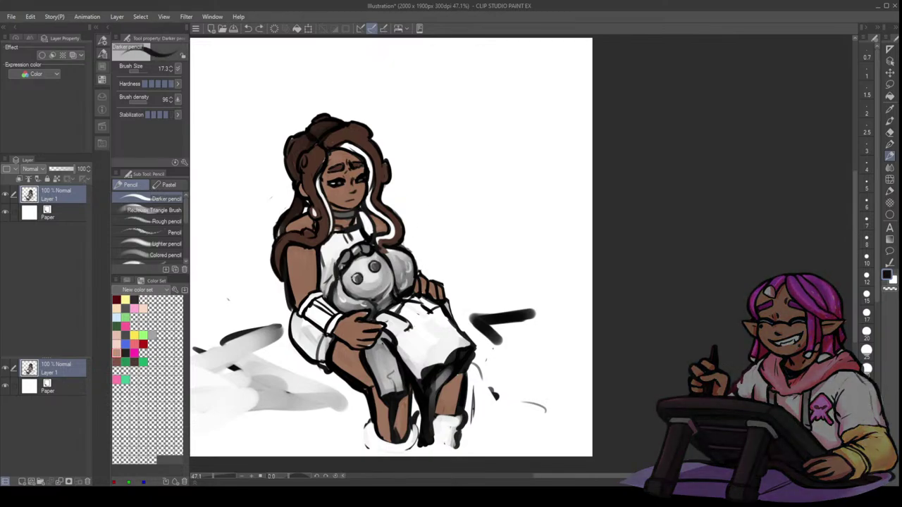
{"action": "key", "text": "ctrl+z"}
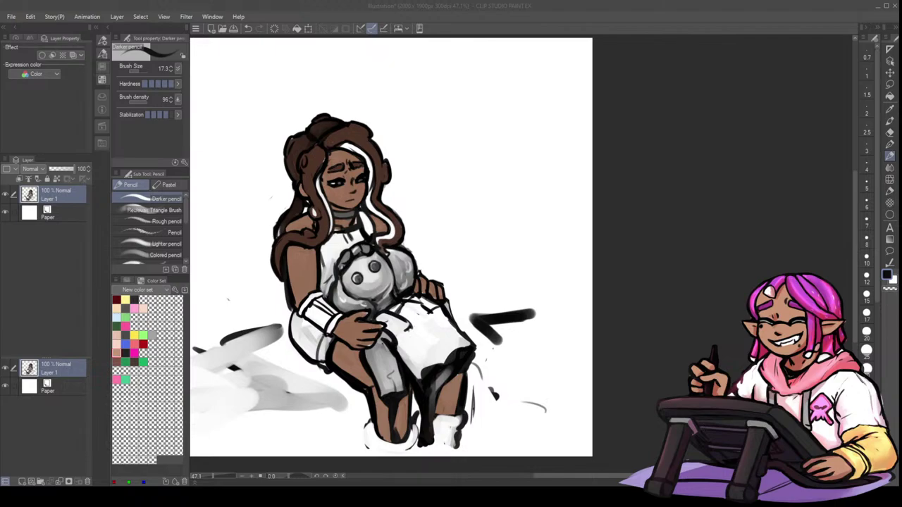
- Clean up the underside of the near thigh with sampled brown skin colour, using Darker pencil at size 44.4
{"action": "left_click", "coordinate": [437, 329]}
{"action": "left_click", "coordinate": [359, 356], "text": "alt"}
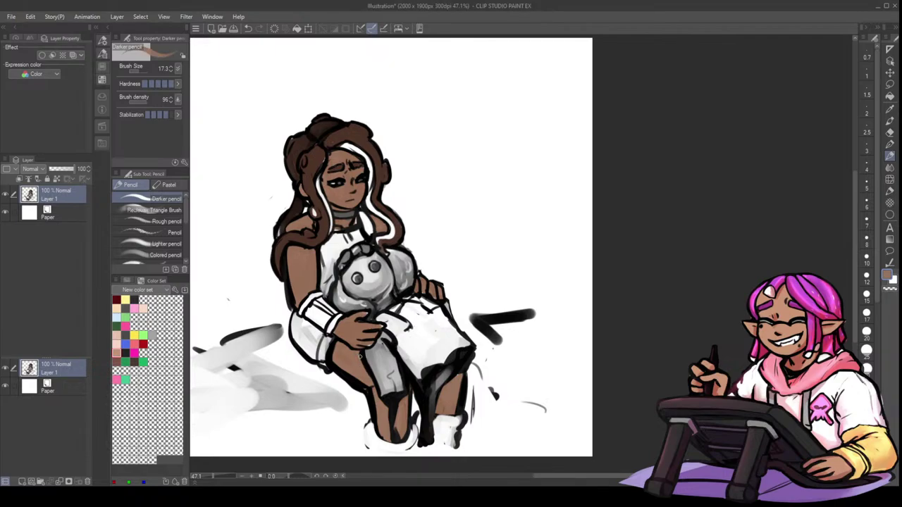
{"action": "left_click_drag", "start_coordinate": [339, 378], "coordinate": [341, 366]}
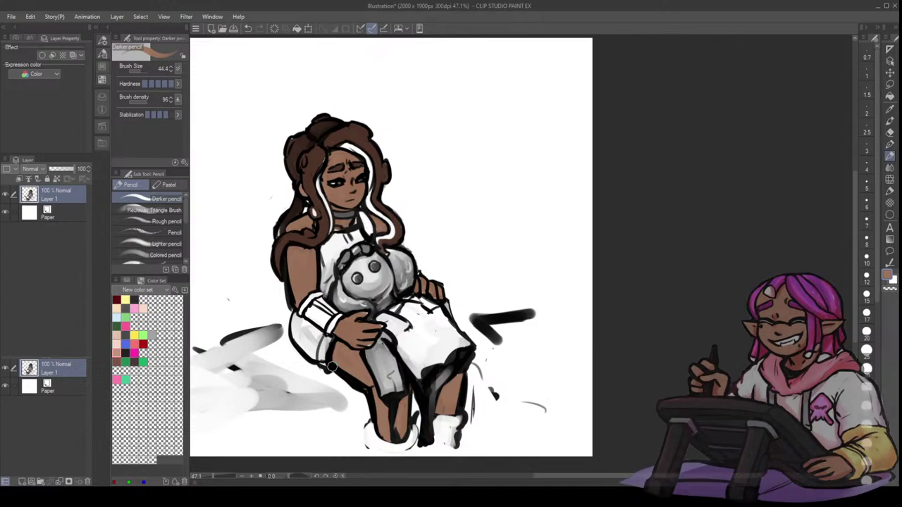
- Flip the canvas view back and spread the ground shadow in light grey and white with Opaque watercolor at size 61.3
{"action": "key", "text": "h"}
{"action": "left_click_drag", "start_coordinate": [846, 289], "coordinate": [777, 283]}
{"action": "left_click", "coordinate": [891, 121]}
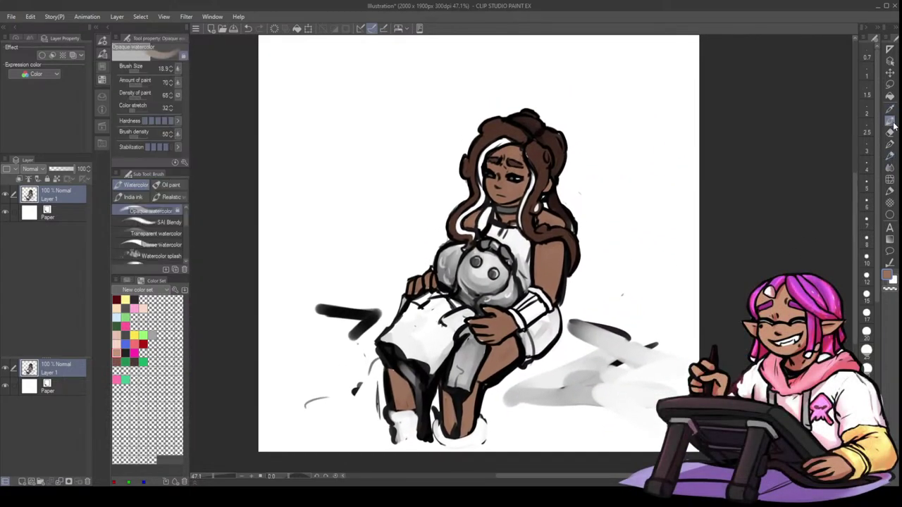
{"action": "left_click", "coordinate": [599, 347], "text": "alt"}
{"action": "mouse_move", "coordinate": [575, 326]}
{"action": "left_mouse_down"}
{"action": "mouse_move", "coordinate": [658, 328]}
{"action": "mouse_move", "coordinate": [576, 321]}
{"action": "mouse_move", "coordinate": [676, 328]}
{"action": "mouse_move", "coordinate": [624, 330]}
{"action": "mouse_move", "coordinate": [621, 339]}
{"action": "mouse_move", "coordinate": [667, 348]}
{"action": "left_mouse_up"}
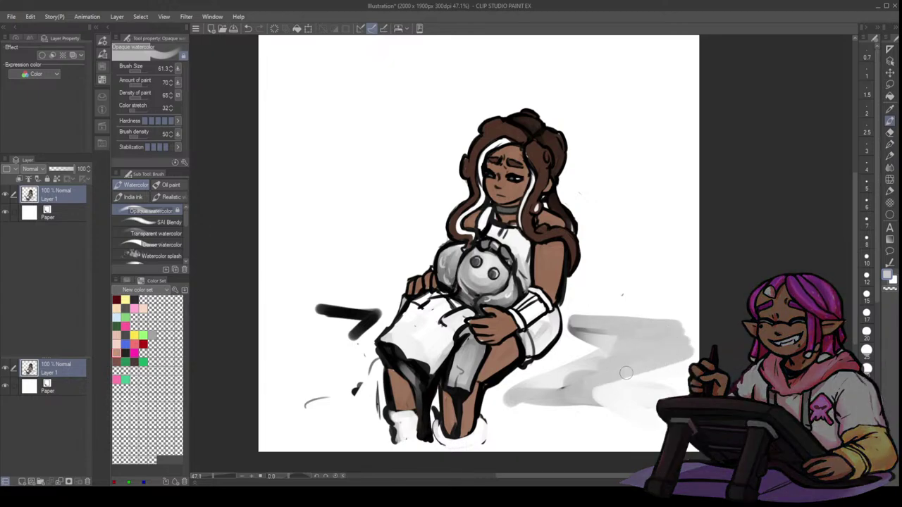
{"action": "key", "text": "ctrl+z"}
{"action": "mouse_move", "coordinate": [585, 383]}
{"action": "left_mouse_down"}
{"action": "mouse_move", "coordinate": [664, 362]}
{"action": "mouse_move", "coordinate": [612, 362]}
{"action": "mouse_move", "coordinate": [552, 383]}
{"action": "left_mouse_up"}
{"action": "left_click", "coordinate": [675, 384], "text": "alt"}
{"action": "left_click_drag", "start_coordinate": [653, 374], "coordinate": [584, 373]}
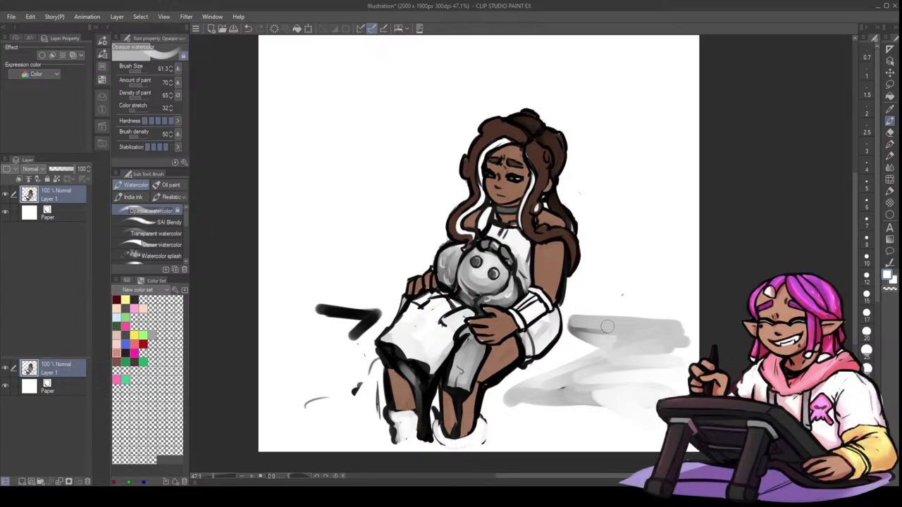
{"action": "key", "text": "["}
- Rework the shading below the smaller character's face in dark, grey and white with Darker pencil at sizes 44.4, 12 and 24.1
{"action": "key", "text": "p"}
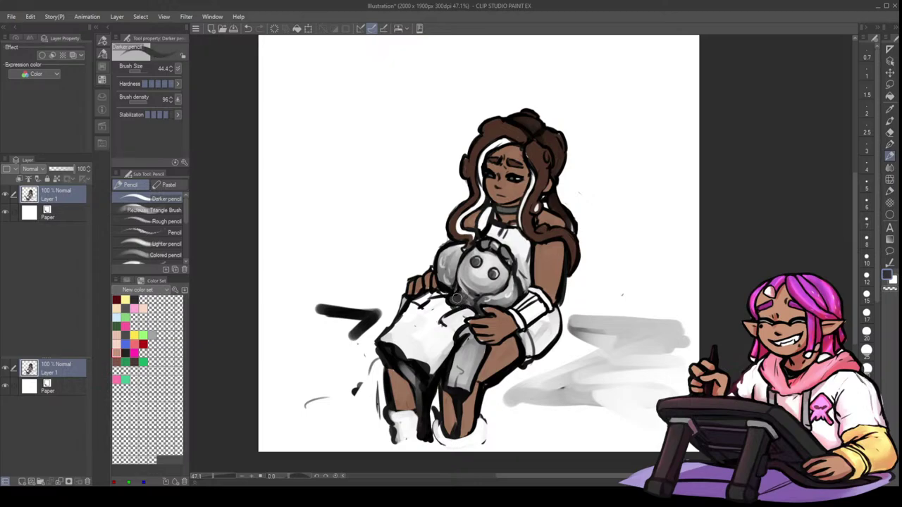
{"action": "left_click", "coordinate": [867, 275]}
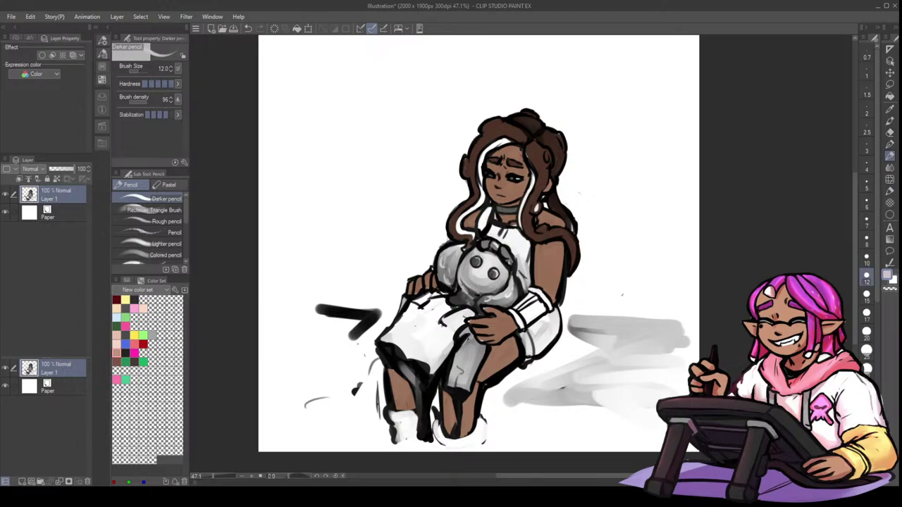
{"action": "left_click", "coordinate": [867, 331]}
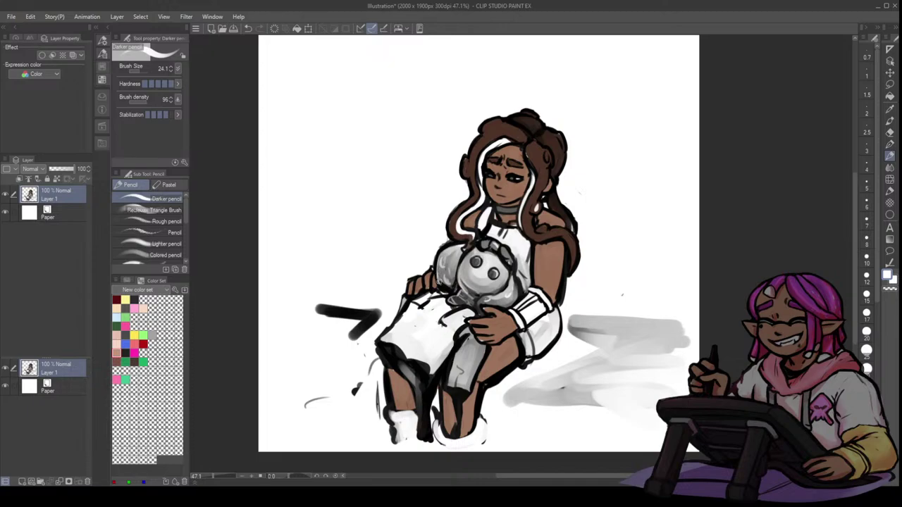
{"action": "left_click", "coordinate": [443, 280], "text": "alt"}
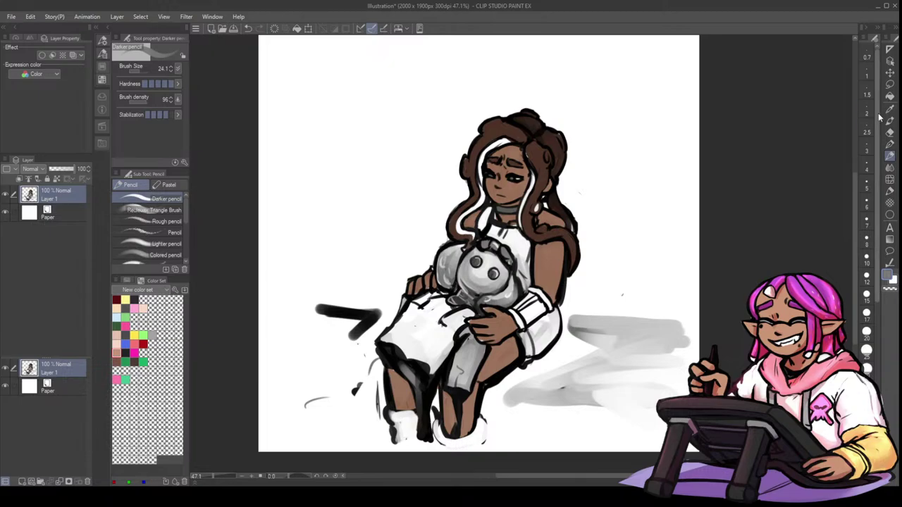
- Erase the black angled mark in front of the knees with the Hard eraser at size 149
{"action": "key", "text": "e"}
{"action": "mouse_move", "coordinate": [312, 305]}
{"action": "left_mouse_down"}
{"action": "mouse_move", "coordinate": [380, 304]}
{"action": "mouse_move", "coordinate": [322, 355]}
{"action": "left_mouse_up"}
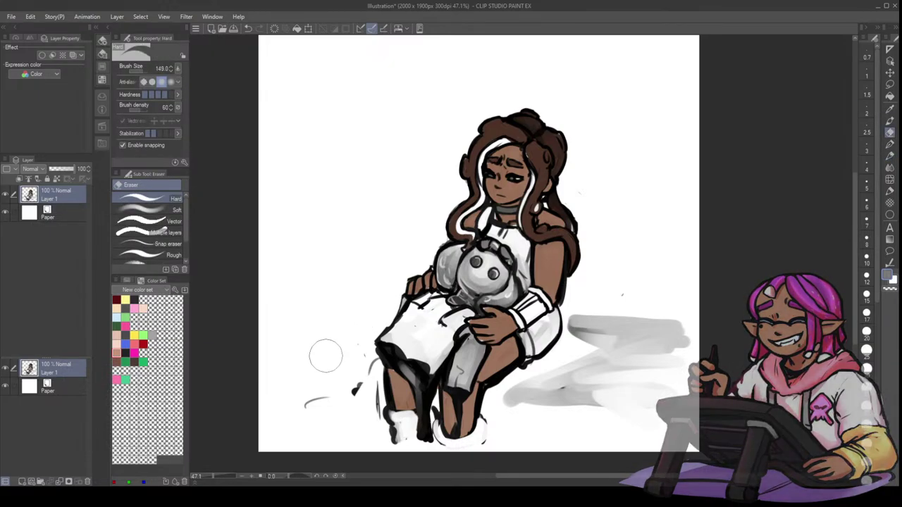
- Hand-letter the artist's signature on two lines beside the figure's head in dark grey with Darker pencil at size 24.1
{"action": "key", "text": "p"}
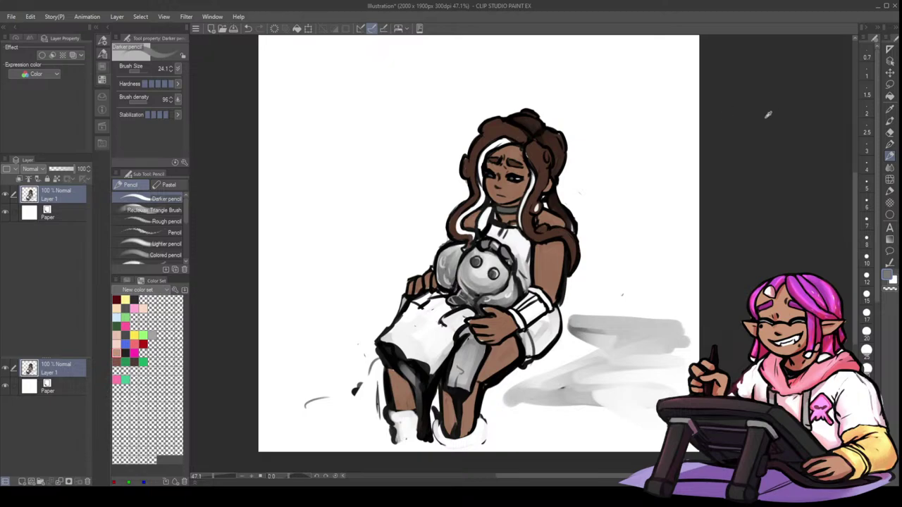
{"action": "mouse_move", "coordinate": [573, 185]}
{"action": "left_mouse_down"}
{"action": "mouse_move", "coordinate": [583, 189]}
{"action": "mouse_move", "coordinate": [606, 172]}
{"action": "mouse_move", "coordinate": [604, 188]}
{"action": "mouse_move", "coordinate": [619, 168]}
{"action": "mouse_move", "coordinate": [621, 224]}
{"action": "left_mouse_up"}
{"action": "mouse_move", "coordinate": [605, 193]}
{"action": "left_mouse_down"}
{"action": "mouse_move", "coordinate": [605, 215]}
{"action": "mouse_move", "coordinate": [607, 205]}
{"action": "left_mouse_up"}
{"action": "left_click_drag", "start_coordinate": [609, 205], "coordinate": [616, 217]}
{"action": "left_click_drag", "start_coordinate": [630, 172], "coordinate": [633, 191]}
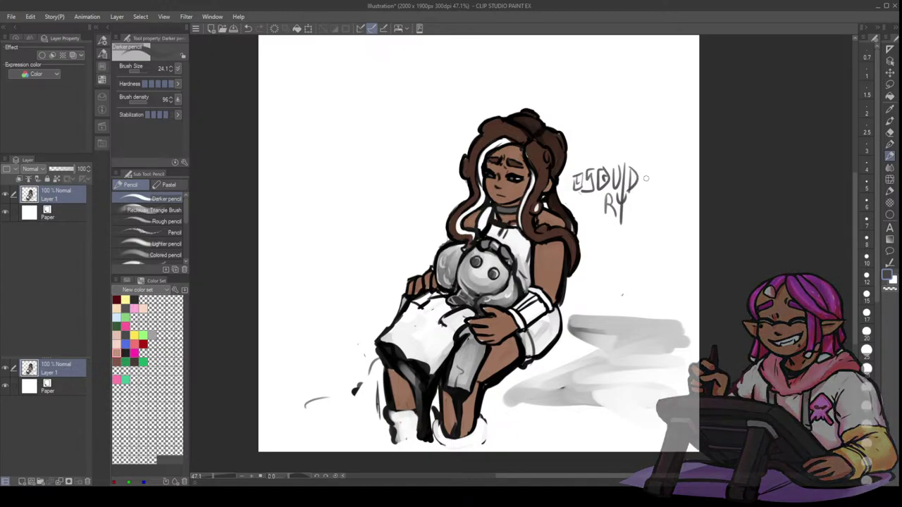
{"action": "left_click_drag", "start_coordinate": [636, 196], "coordinate": [632, 213]}
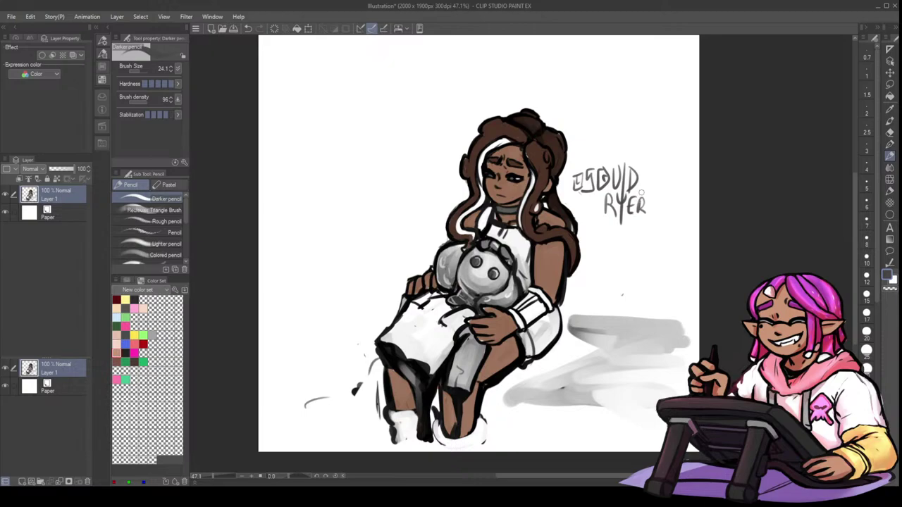
- Crop the canvas to a rectangular selection of 1639 x 1641 px around the figure, ground shadow and signature
{"action": "key", "text": "ctrl+minus"}
{"action": "key", "text": "ctrl+minus"}
{"action": "key", "text": "ctrl+plus"}
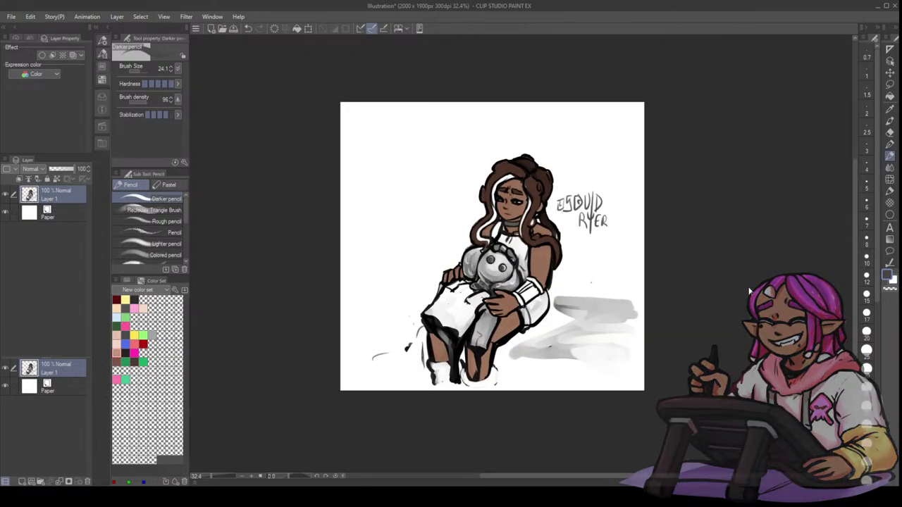
{"action": "key", "text": "m"}
{"action": "left_click", "coordinate": [149, 221]}
{"action": "left_click_drag", "start_coordinate": [397, 142], "coordinate": [650, 407]}
{"action": "left_click", "coordinate": [558, 406]}
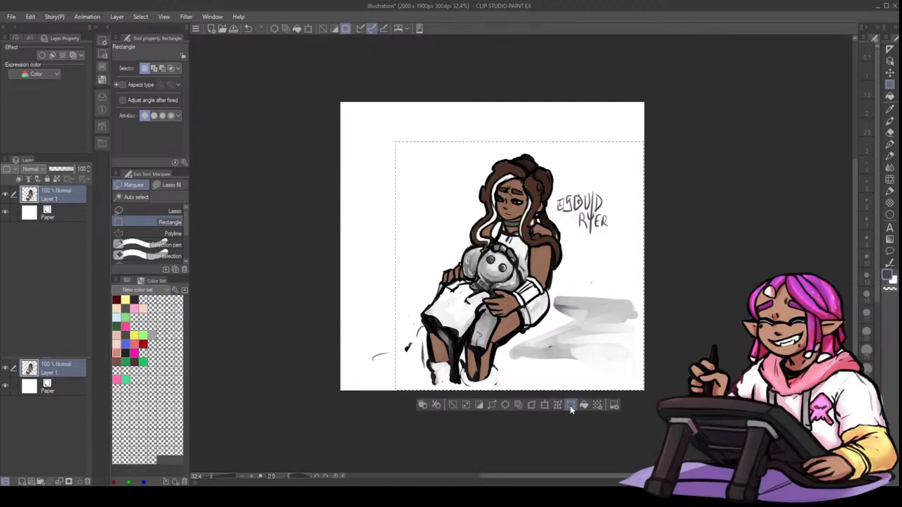
- Erase the stray marks beside the feet and sketch thin grey ground lines around the shadow with Darker pencil at size 24.1
{"action": "left_click", "coordinate": [891, 132]}
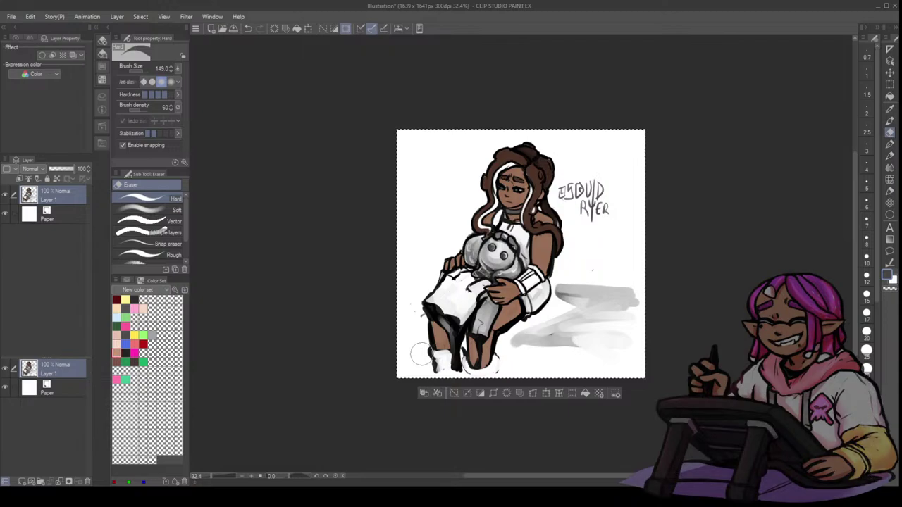
{"action": "left_click", "coordinate": [889, 156]}
{"action": "left_click", "coordinate": [572, 291], "text": "alt"}
{"action": "mouse_move", "coordinate": [563, 285]}
{"action": "left_mouse_down"}
{"action": "mouse_move", "coordinate": [627, 283]}
{"action": "mouse_move", "coordinate": [563, 282]}
{"action": "left_mouse_up"}
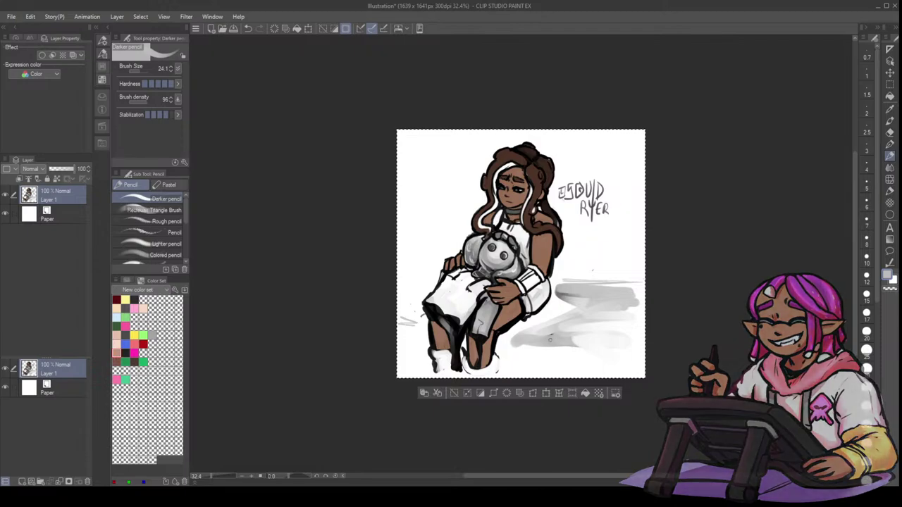
{"action": "left_click_drag", "start_coordinate": [525, 346], "coordinate": [618, 350]}
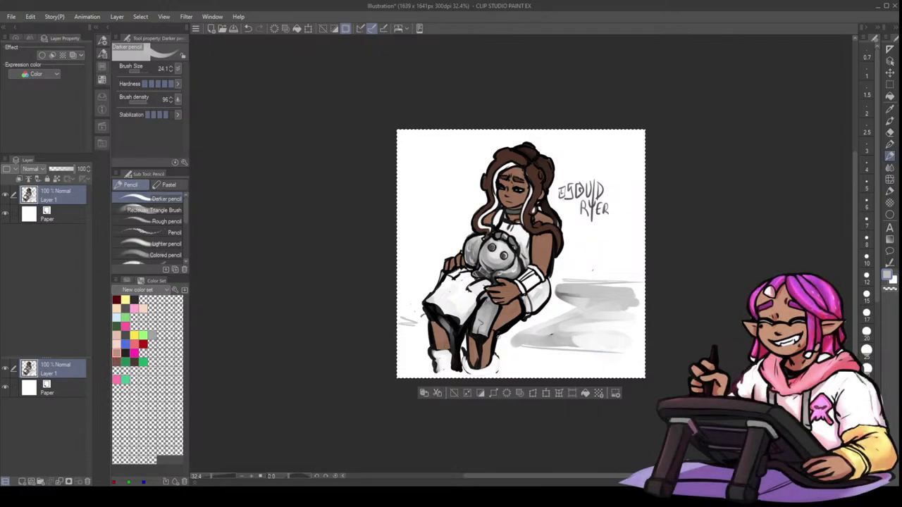
- Darken the outlines of the feet, the gap between the lower legs and the skirt hem in black with Darker pencil at size 37
{"action": "left_click", "coordinate": [497, 339], "text": "alt"}
{"action": "key", "text": "bracketright"}
{"action": "mouse_move", "coordinate": [497, 351]}
{"action": "left_mouse_down"}
{"action": "mouse_move", "coordinate": [498, 362]}
{"action": "mouse_move", "coordinate": [464, 358]}
{"action": "mouse_move", "coordinate": [465, 372]}
{"action": "left_mouse_up"}
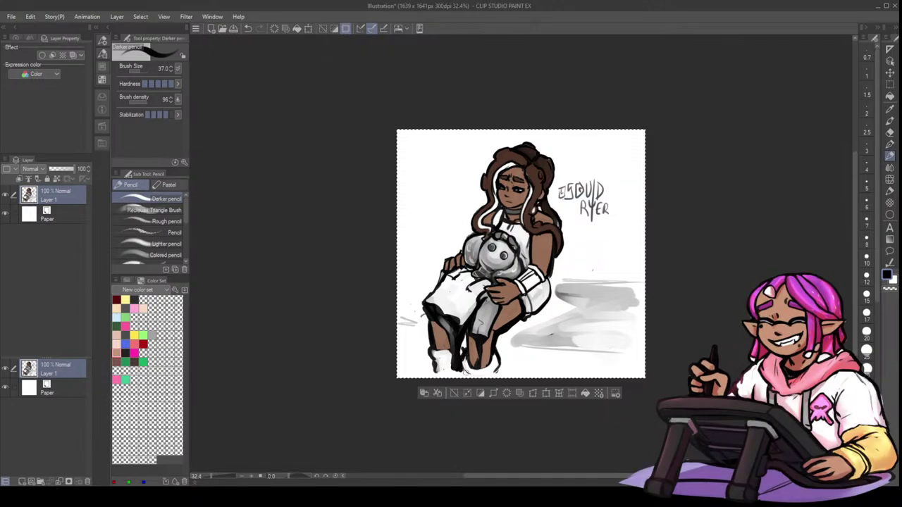
{"action": "left_click_drag", "start_coordinate": [459, 341], "coordinate": [456, 366]}
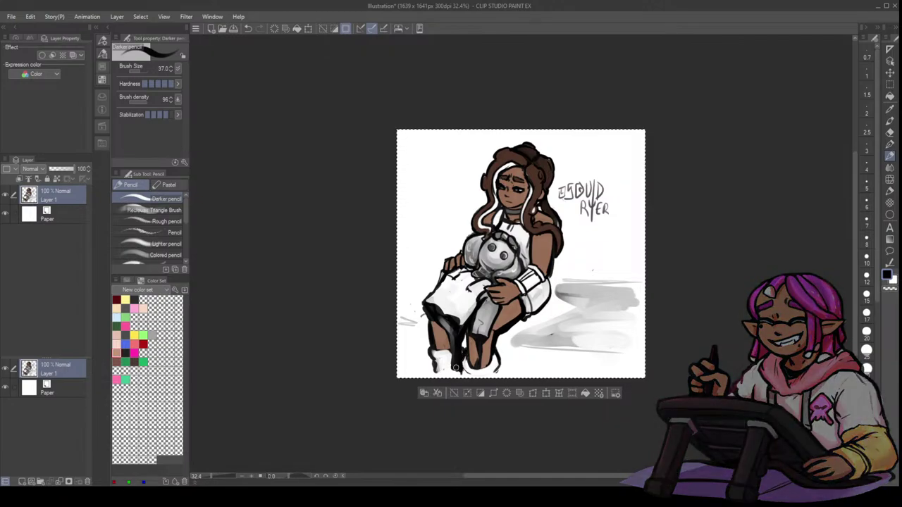
{"action": "mouse_move", "coordinate": [434, 318]}
{"action": "left_mouse_down"}
{"action": "mouse_move", "coordinate": [433, 338]}
{"action": "mouse_move", "coordinate": [434, 315]}
{"action": "left_mouse_up"}
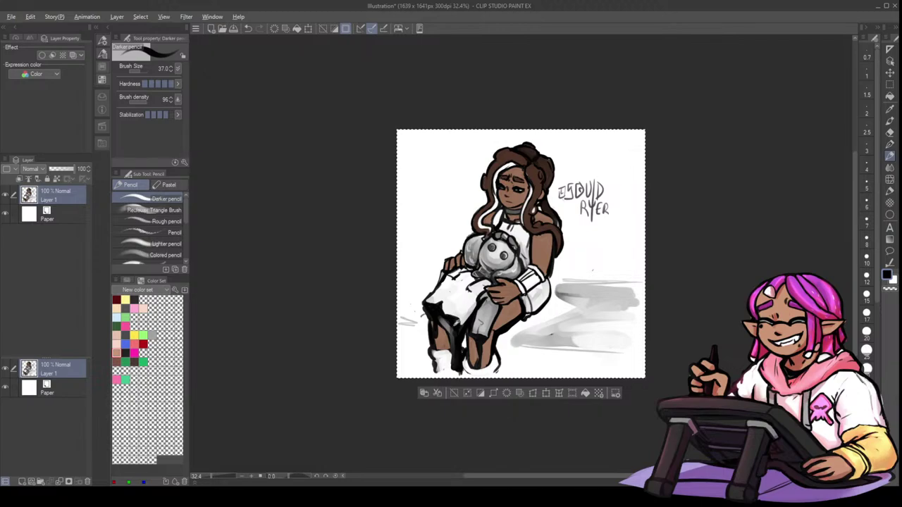
- Touch up the front lower leg and the dark skirt underside with black, grey and white Darker pencil strokes at size 37
{"action": "key", "text": "x"}
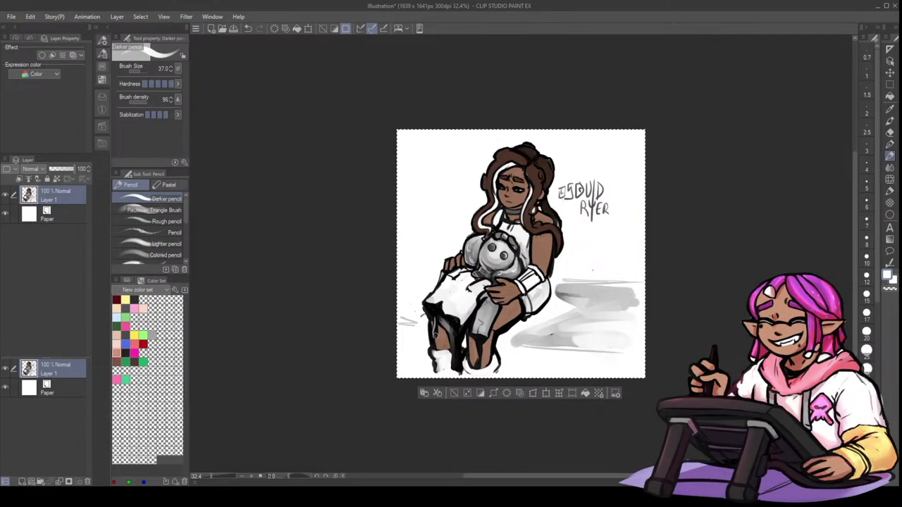
{"action": "key", "text": "x"}
{"action": "left_click_drag", "start_coordinate": [434, 344], "coordinate": [431, 355]}
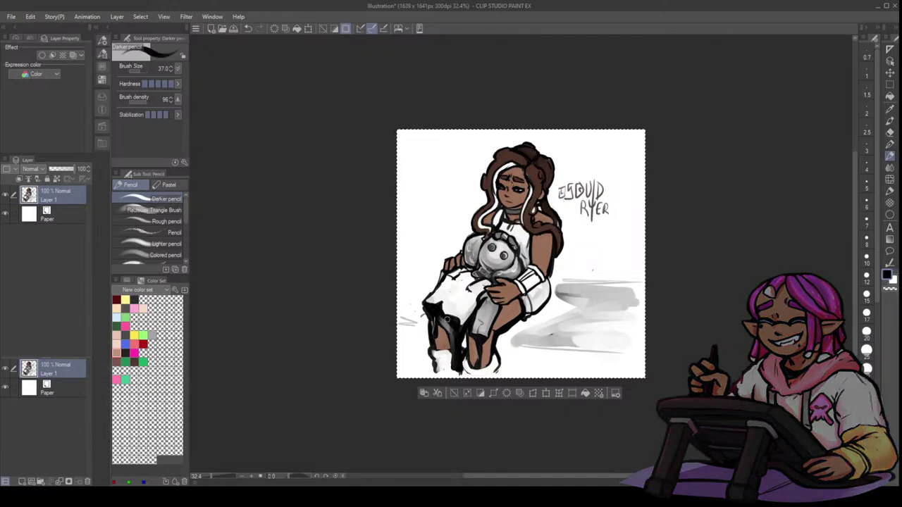
{"action": "key", "text": "x"}
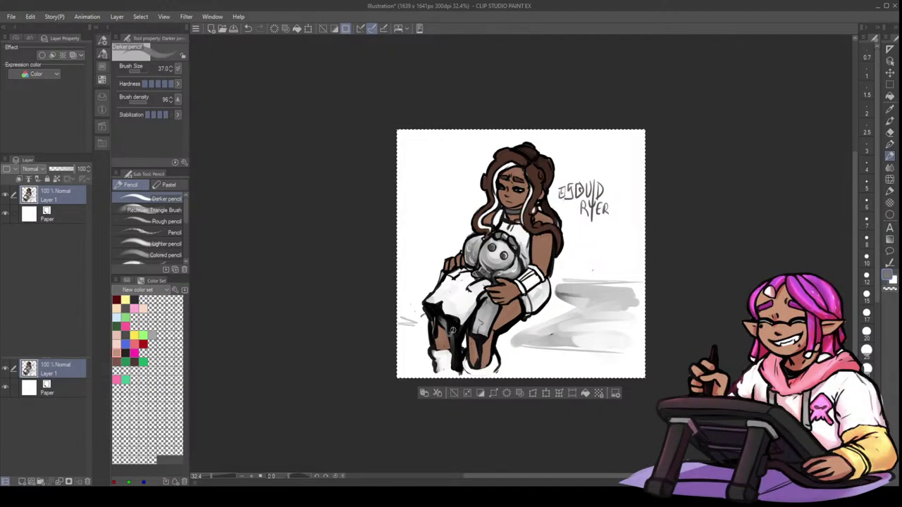
{"action": "key", "text": "x"}
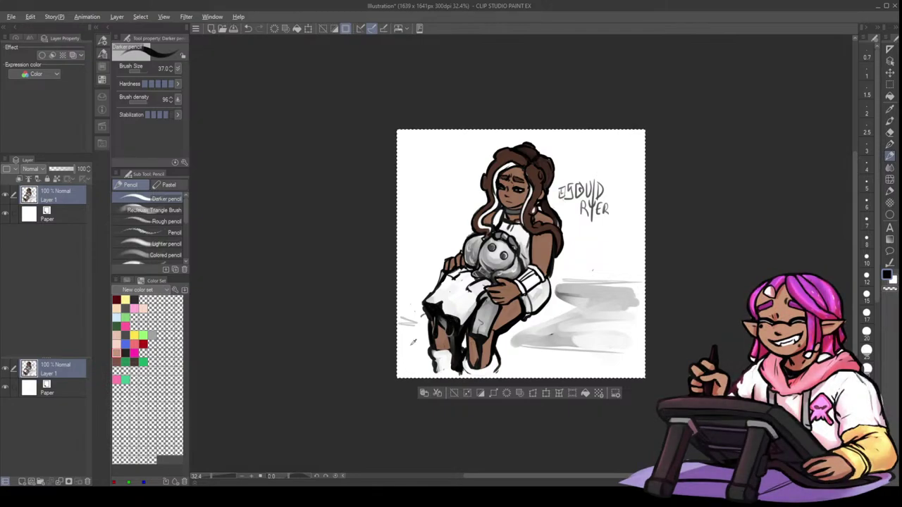
{"action": "key", "text": "x"}
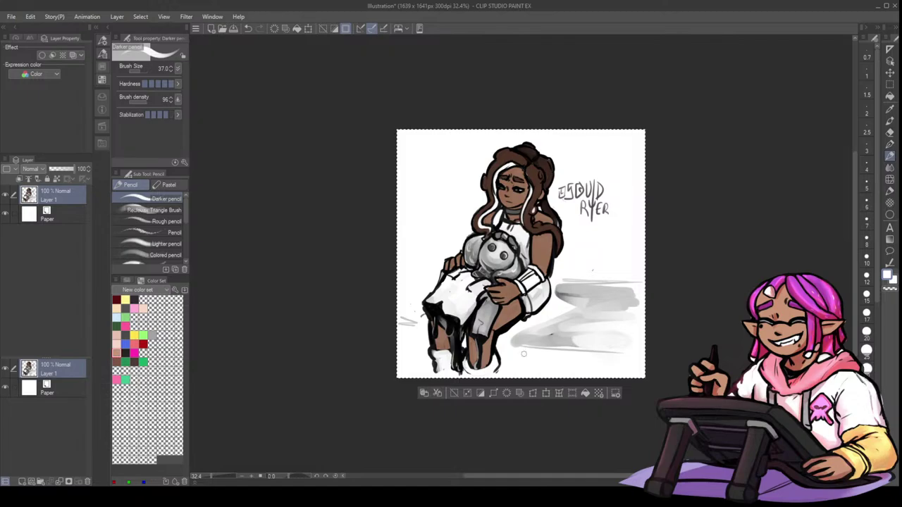
- Open the image file 3-29-24.png and show its whole canvas at 50% zoom
{"action": "scroll", "coordinate": [614, 288], "scroll_direction": "up", "scroll_amount": 2}
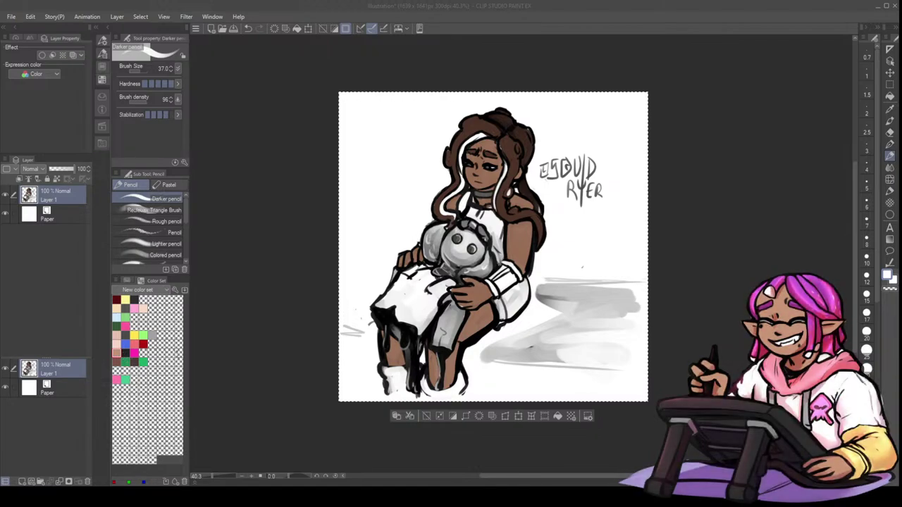
{"action": "left_click", "coordinate": [269, 195]}
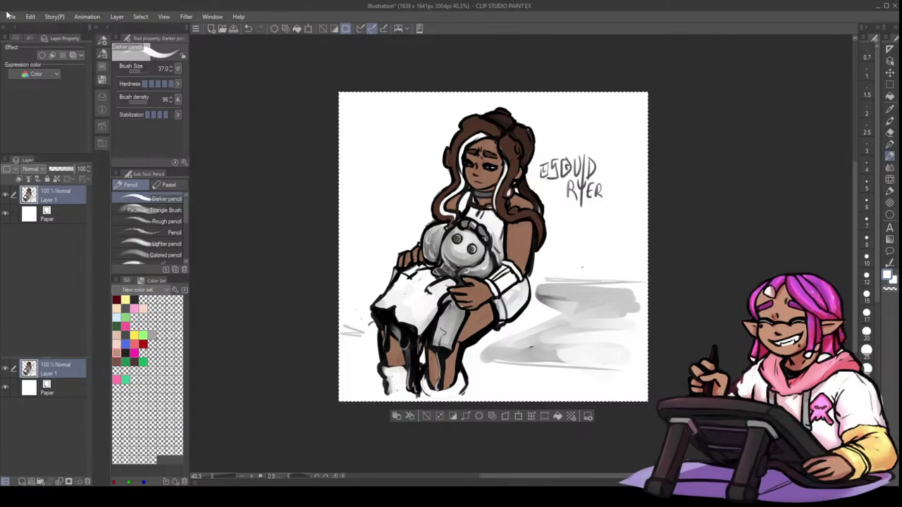
{"action": "left_click", "coordinate": [21, 56]}
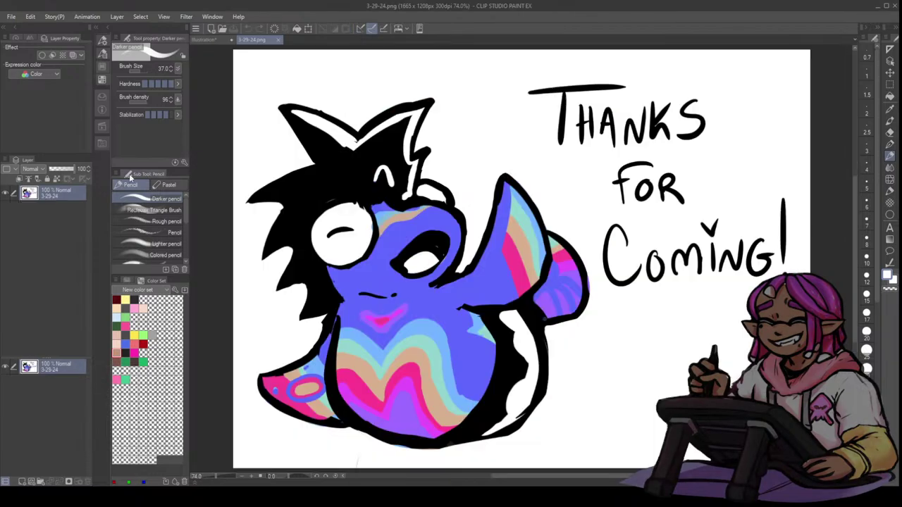
{"action": "key", "text": "ctrl+minus"}
{"action": "key", "text": "ctrl+minus"}
{"action": "scroll", "coordinate": [411, 150], "scroll_direction": "down", "scroll_amount": 1}
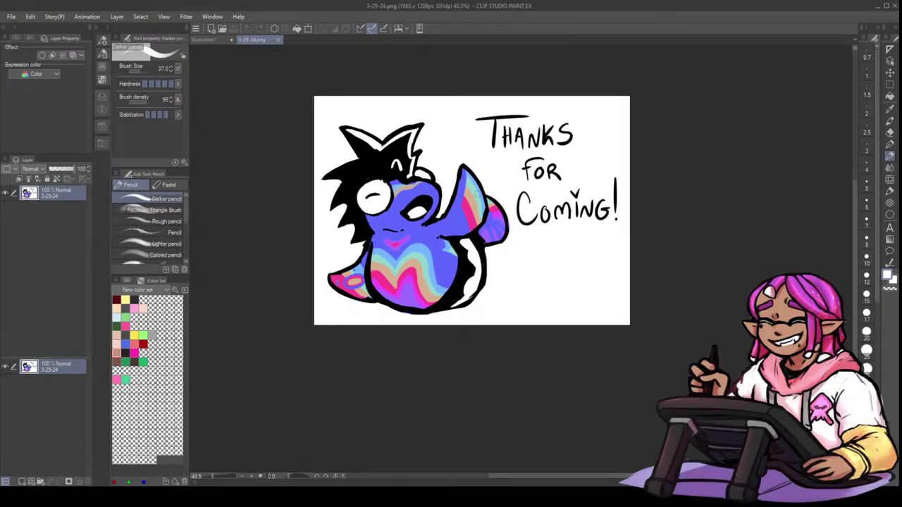
{"action": "scroll", "coordinate": [493, 198], "scroll_direction": "up", "scroll_amount": 1}
{"action": "scroll", "coordinate": [810, 247], "scroll_direction": "up", "scroll_amount": 2}
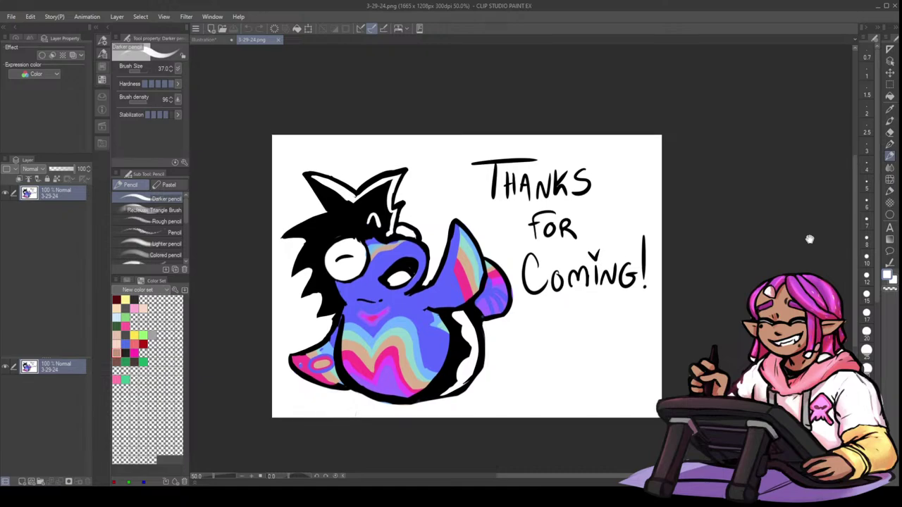